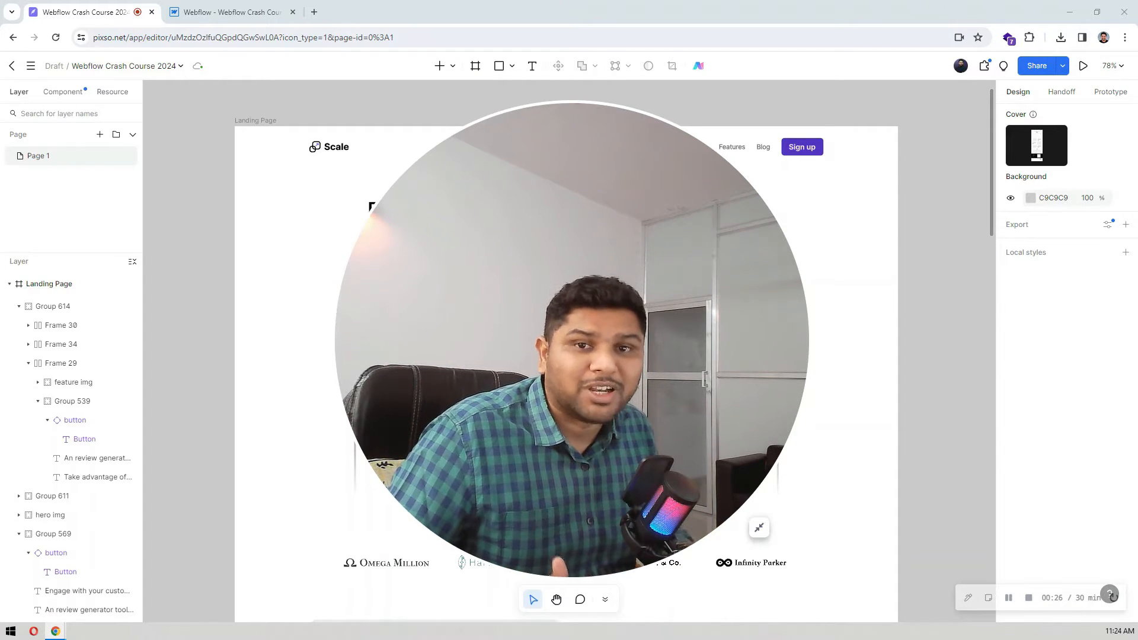
Step: Deselect the client logos component on the landing page and dismiss the component properties tip
{"action": "left_click", "coordinate": [763, 533]}
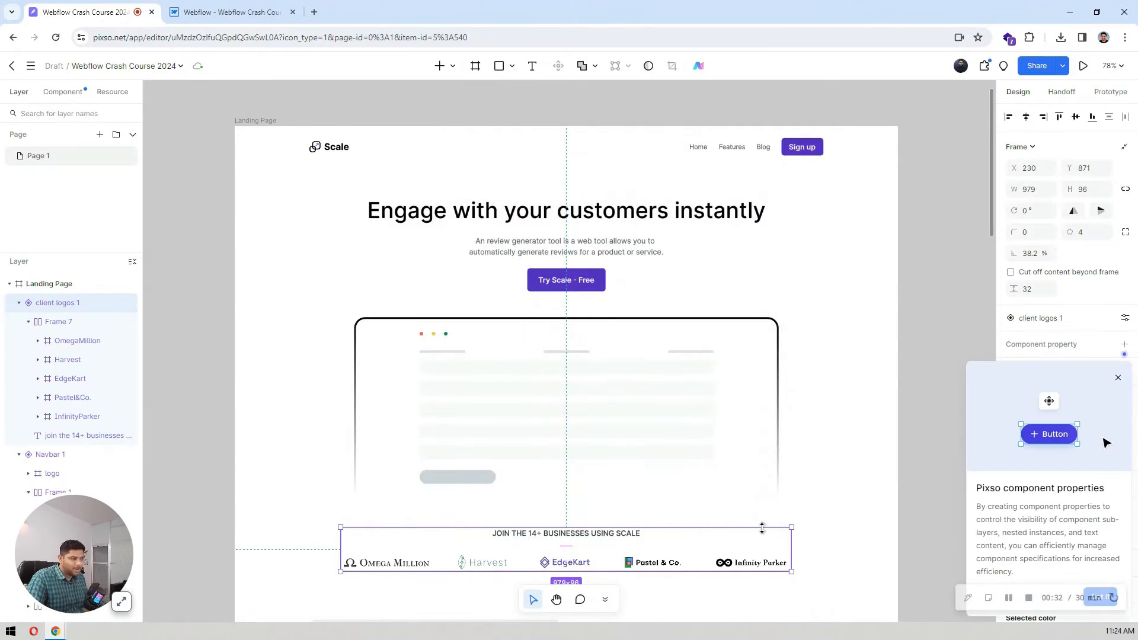
{"action": "left_click", "coordinate": [886, 287]}
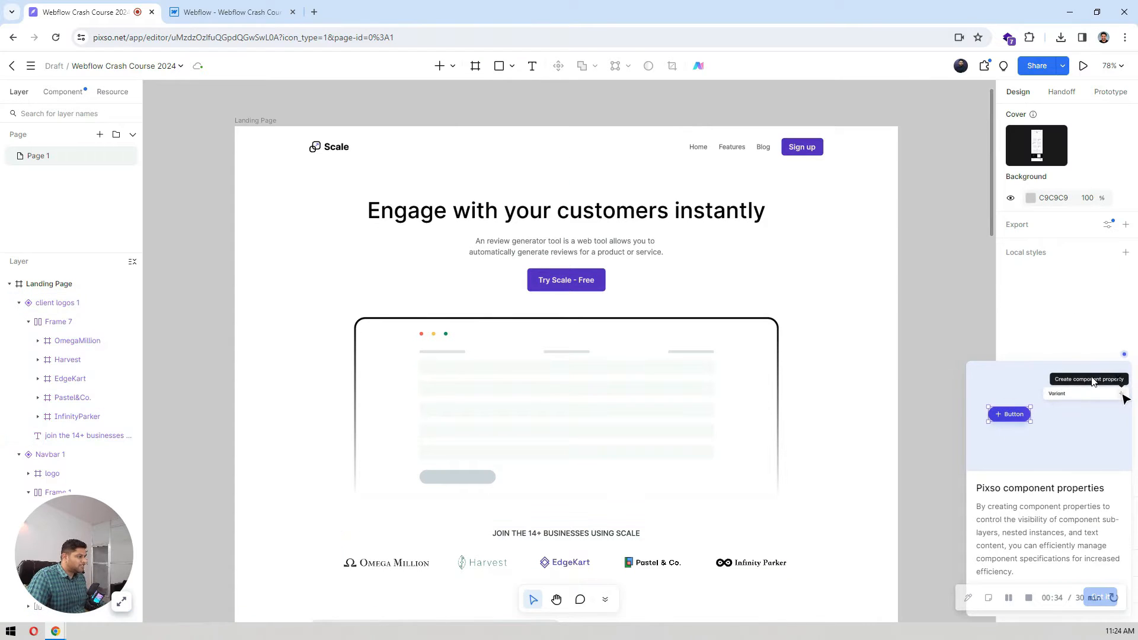
{"action": "left_click", "coordinate": [1120, 380]}
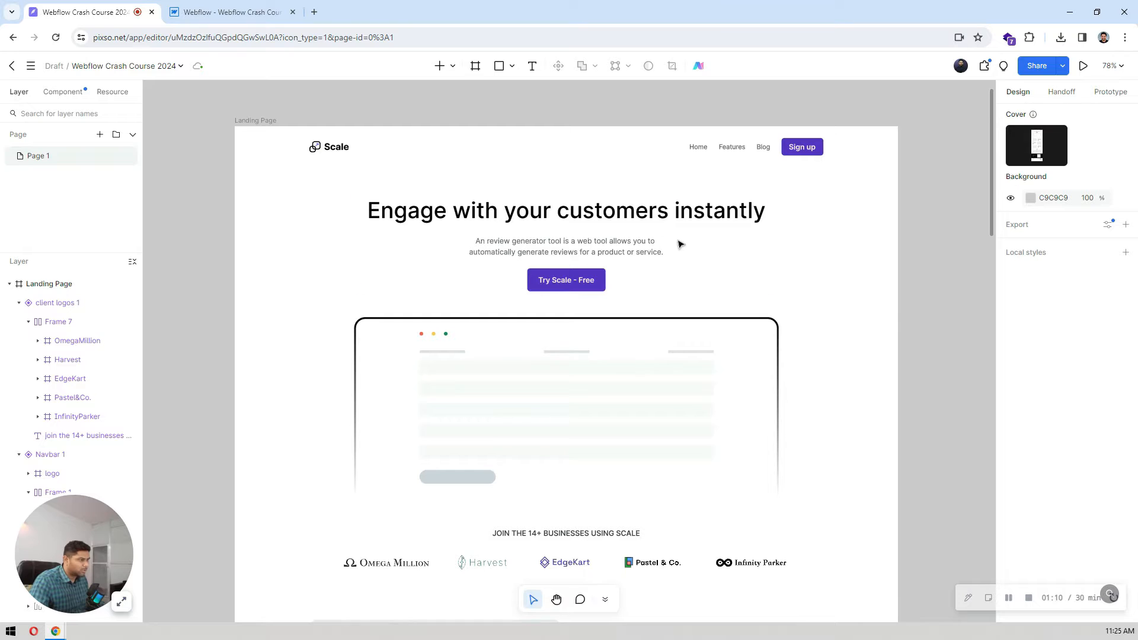
Step: Review the landing page design from the hero through the feature rows, Latest News and call-to-action down to the footer
{"action": "scroll", "coordinate": [675, 245], "scroll_direction": "down", "scroll_amount": 3}
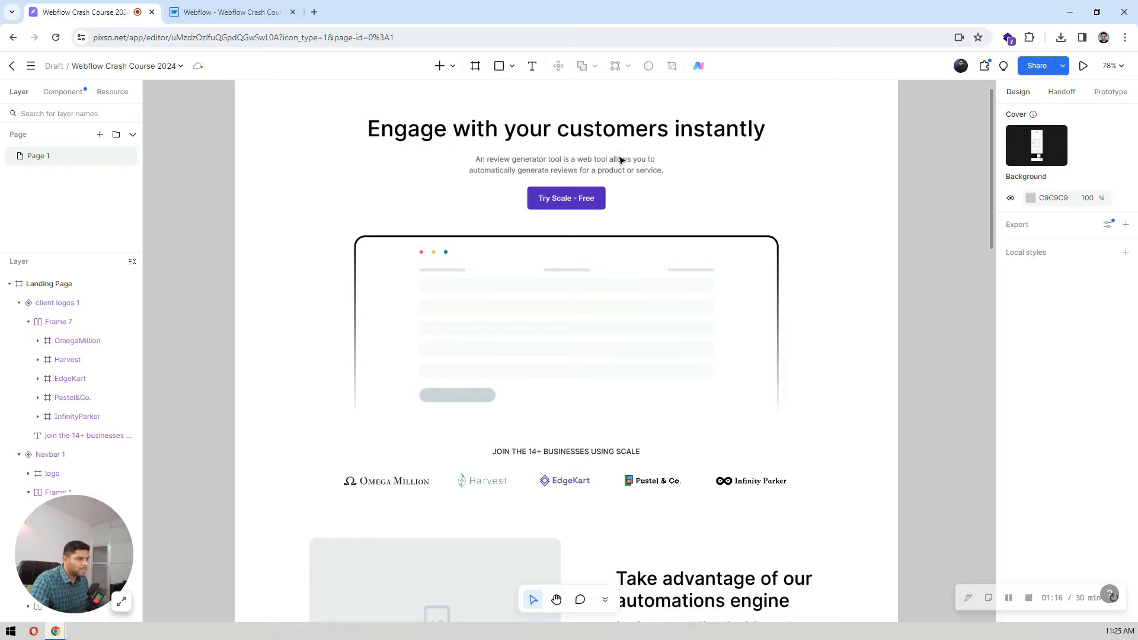
{"action": "scroll", "coordinate": [620, 226], "scroll_direction": "down", "scroll_amount": 2}
{"action": "scroll", "coordinate": [587, 199], "scroll_direction": "down", "scroll_amount": 10}
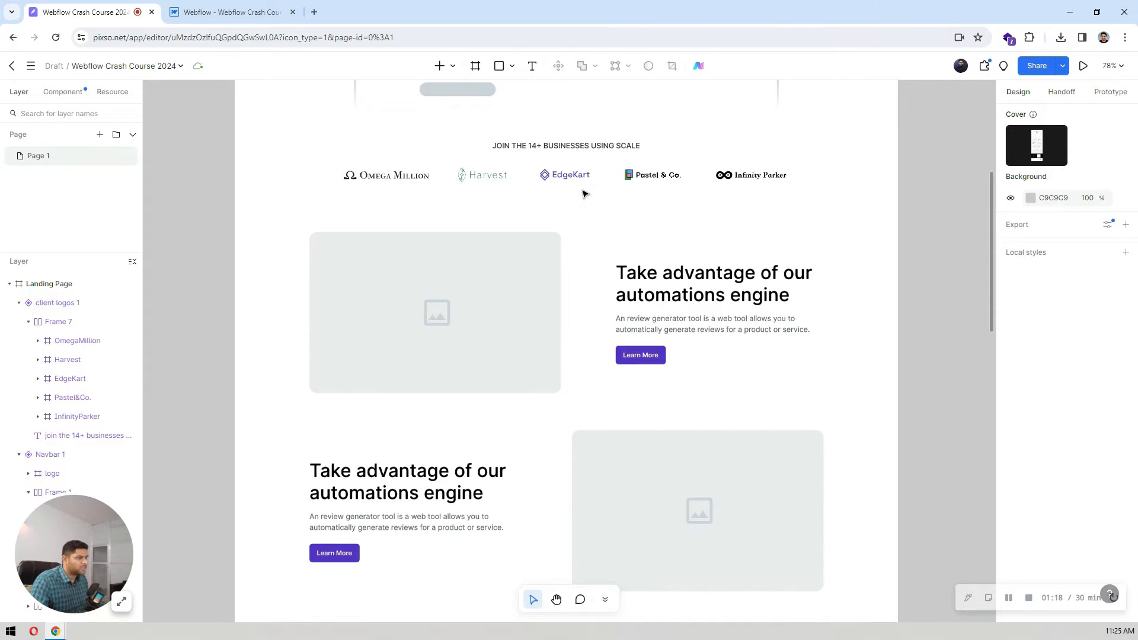
{"action": "scroll", "coordinate": [647, 178], "scroll_direction": "down", "scroll_amount": 4}
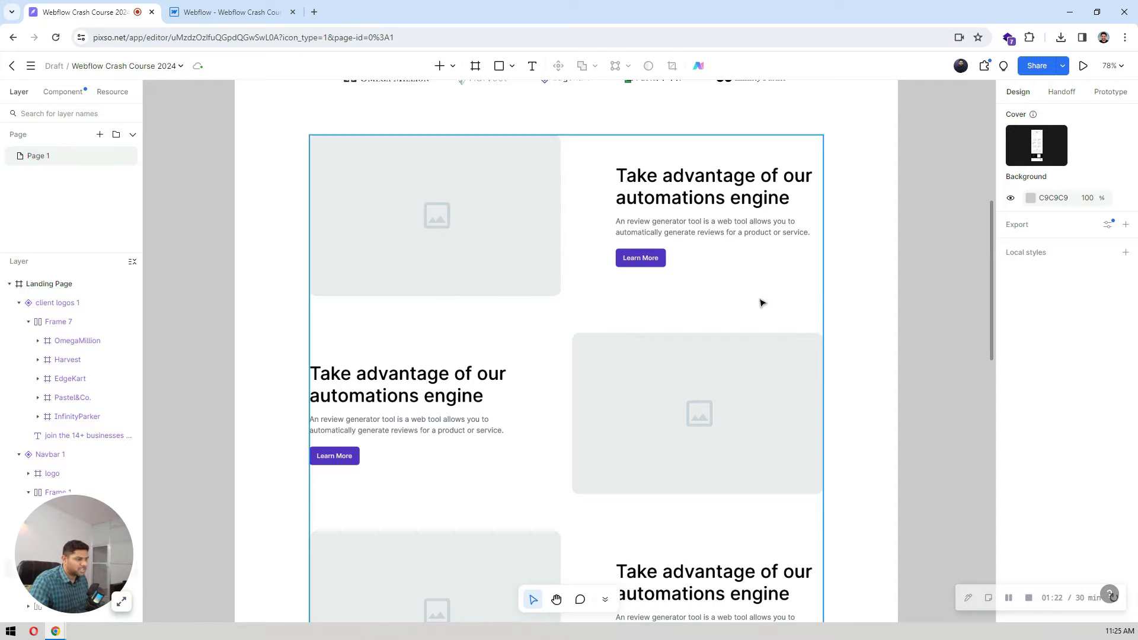
{"action": "scroll", "coordinate": [580, 274], "scroll_direction": "down", "scroll_amount": 4}
{"action": "scroll", "coordinate": [503, 242], "scroll_direction": "up", "scroll_amount": 2}
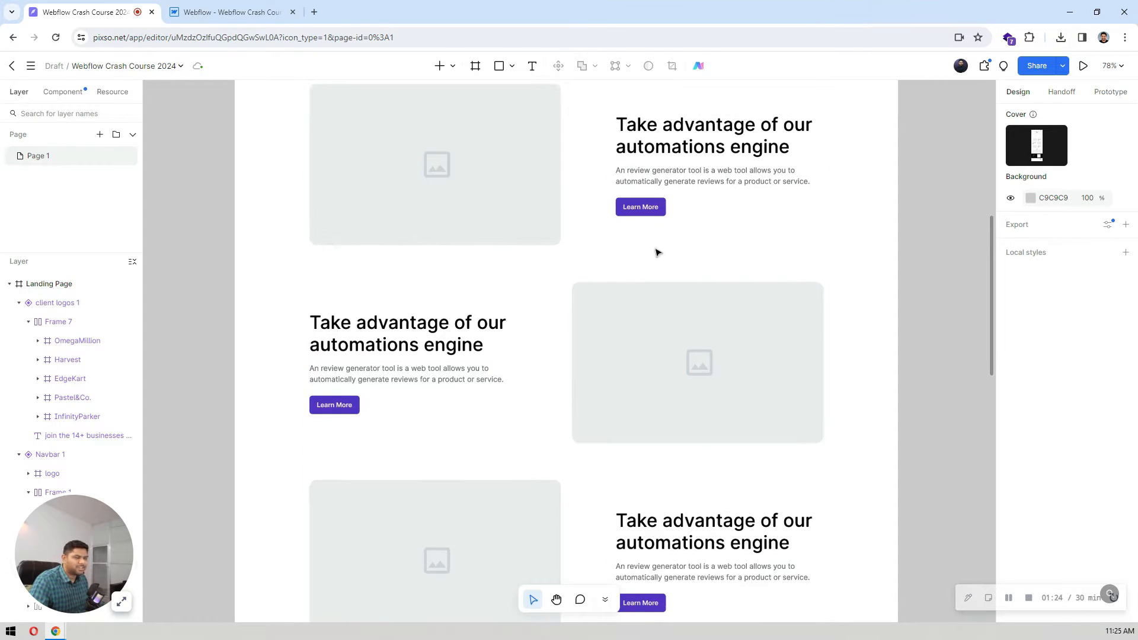
{"action": "scroll", "coordinate": [630, 239], "scroll_direction": "down", "scroll_amount": 20}
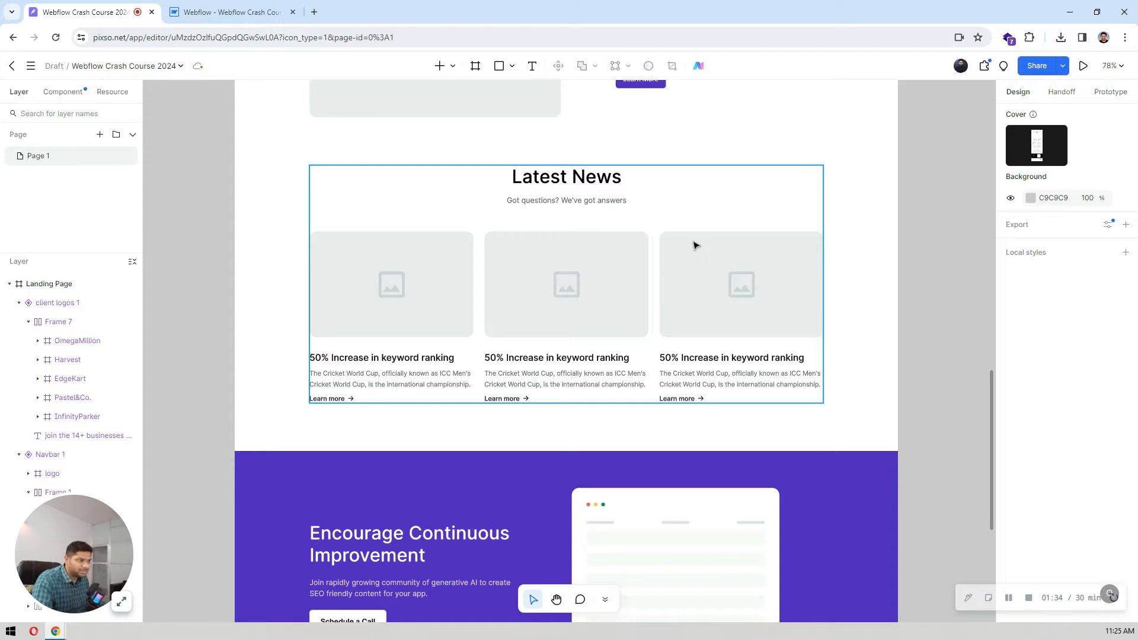
{"action": "scroll", "coordinate": [700, 235], "scroll_direction": "down", "scroll_amount": 5}
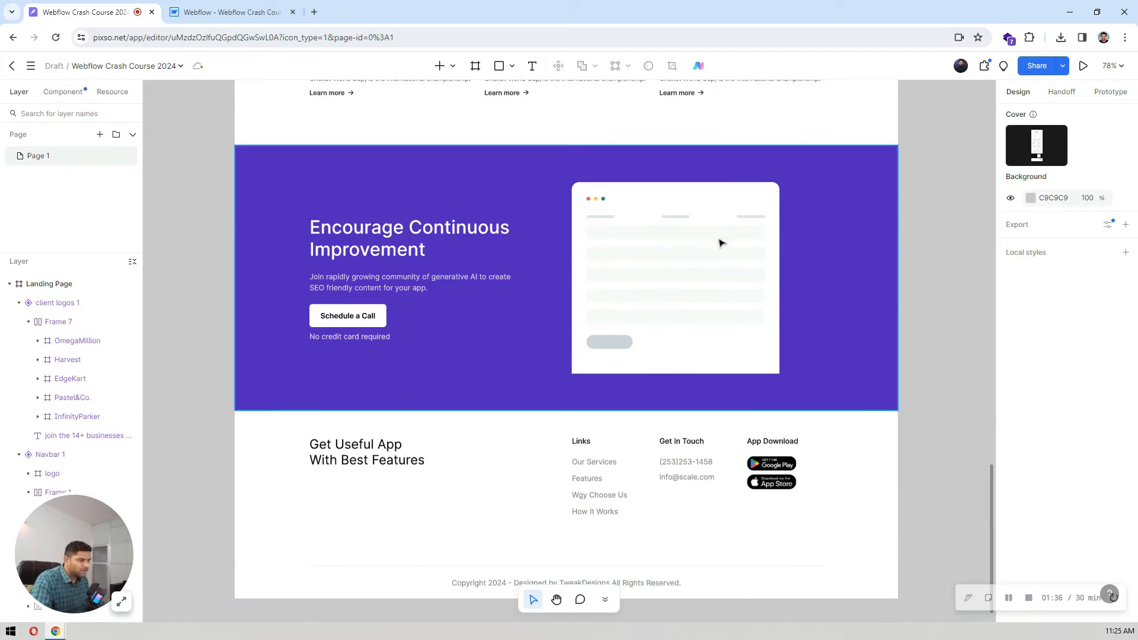
{"action": "scroll", "coordinate": [550, 280], "scroll_direction": "down", "scroll_amount": 1}
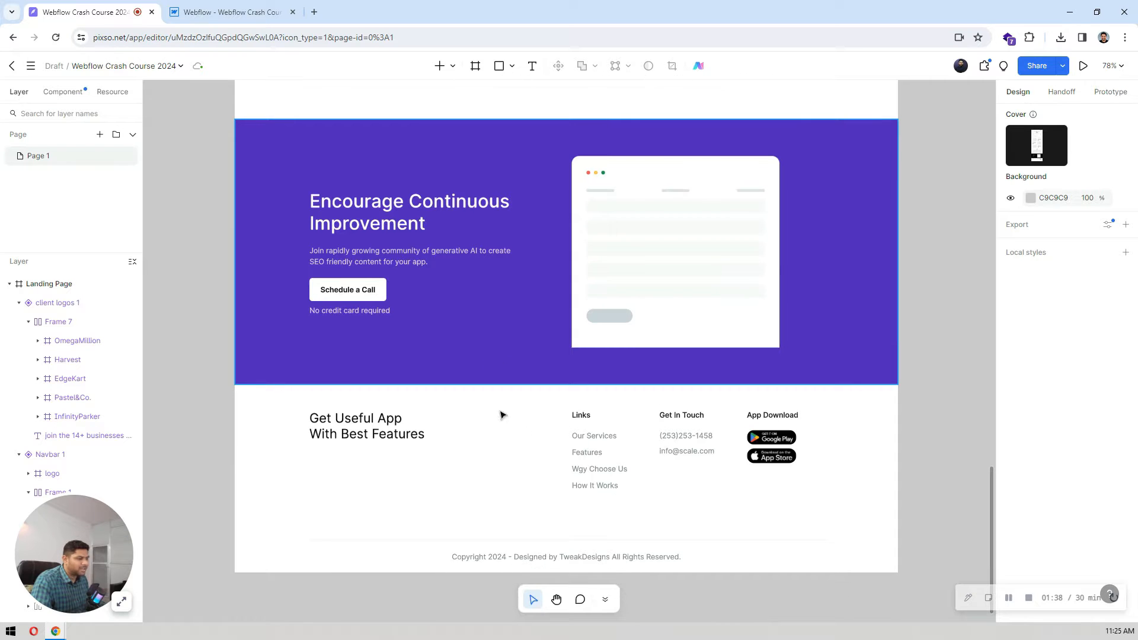
{"action": "scroll", "coordinate": [609, 219], "scroll_direction": "up", "scroll_amount": 20}
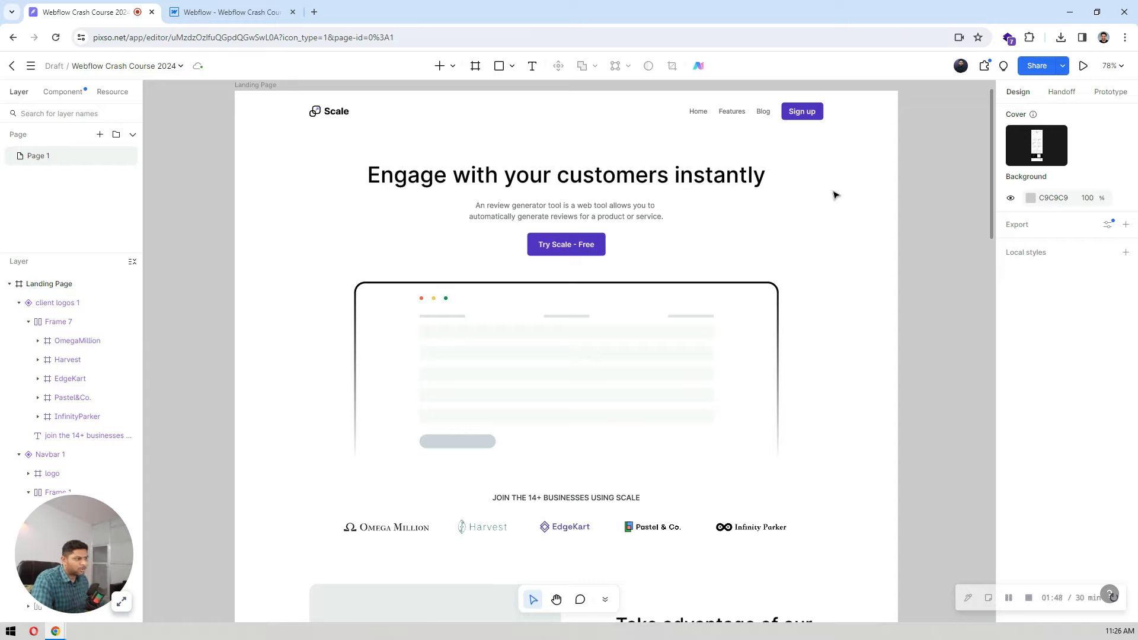
Step: Look over the upper landing page sections again and select the hero heading to inspect its font properties
{"action": "scroll", "coordinate": [835, 195], "scroll_direction": "down", "scroll_amount": 3}
{"action": "scroll", "coordinate": [836, 195], "scroll_direction": "up", "scroll_amount": 3}
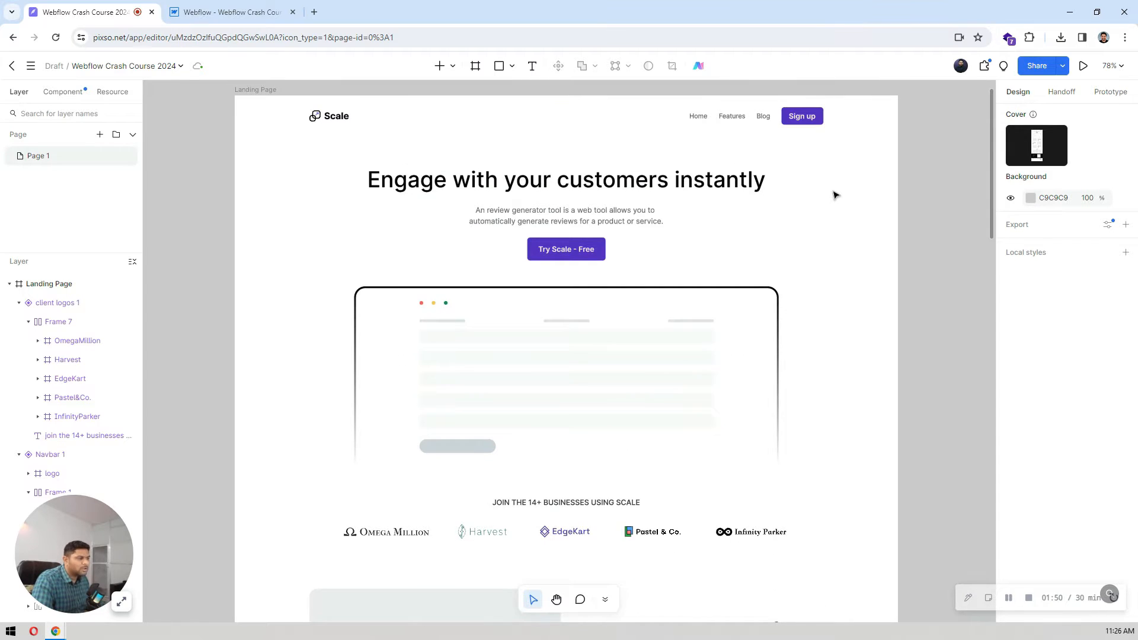
{"action": "scroll", "coordinate": [835, 195], "scroll_direction": "down", "scroll_amount": 6}
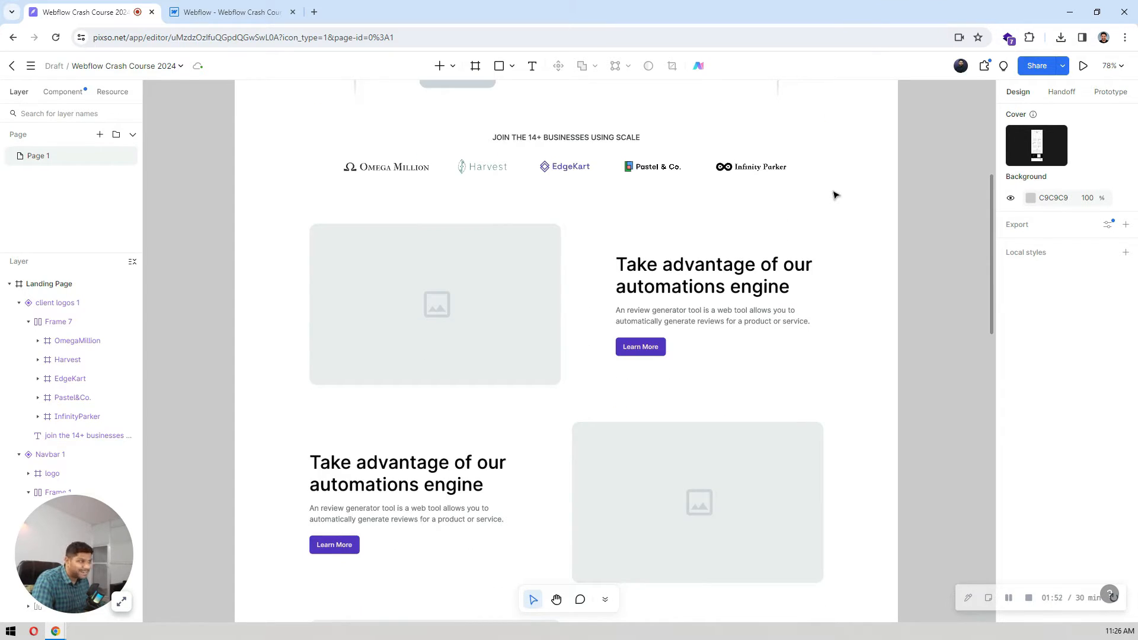
{"action": "scroll", "coordinate": [836, 195], "scroll_direction": "up", "scroll_amount": 6}
{"action": "scroll", "coordinate": [835, 195], "scroll_direction": "down", "scroll_amount": 3}
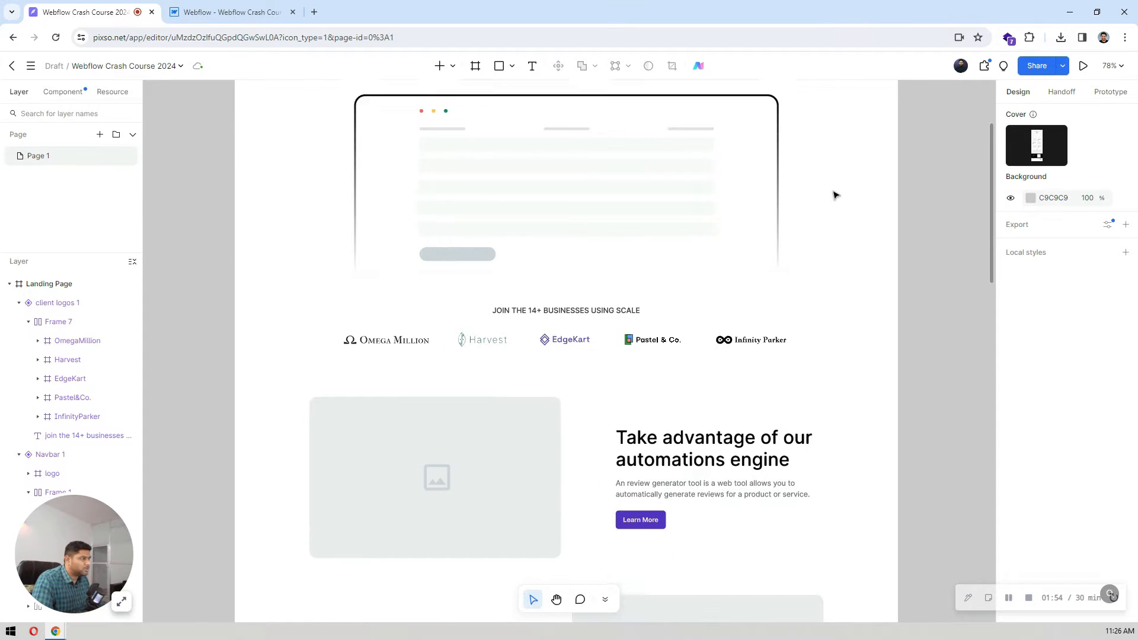
{"action": "scroll", "coordinate": [836, 195], "scroll_direction": "down", "scroll_amount": 1}
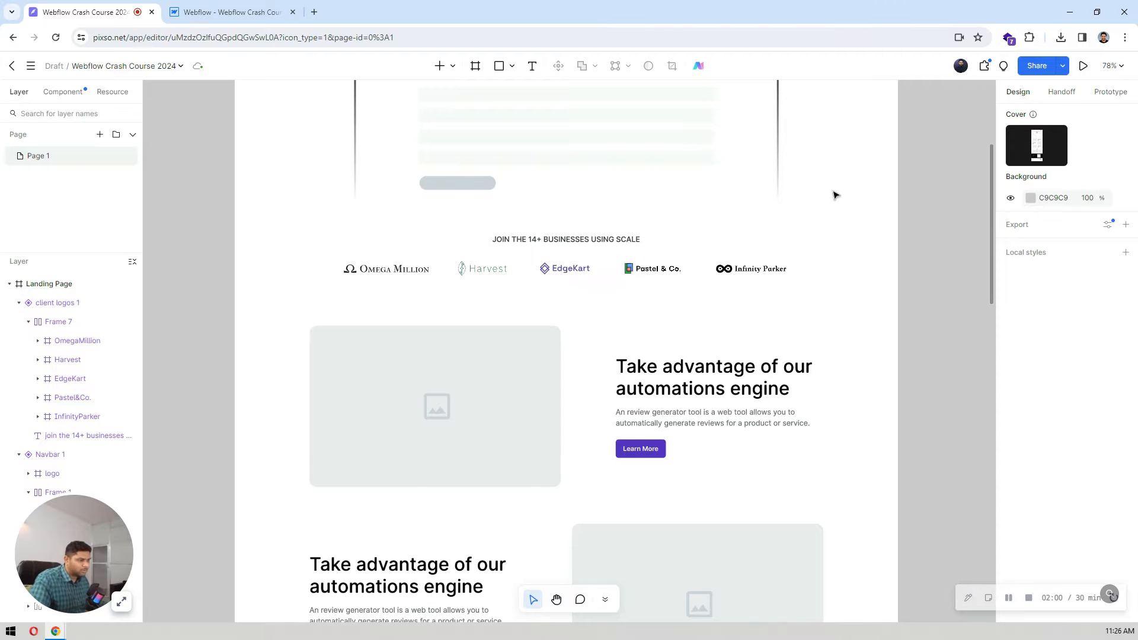
{"action": "scroll", "coordinate": [785, 252], "scroll_direction": "down", "scroll_amount": 8}
{"action": "scroll", "coordinate": [788, 254], "scroll_direction": "up", "scroll_amount": 5}
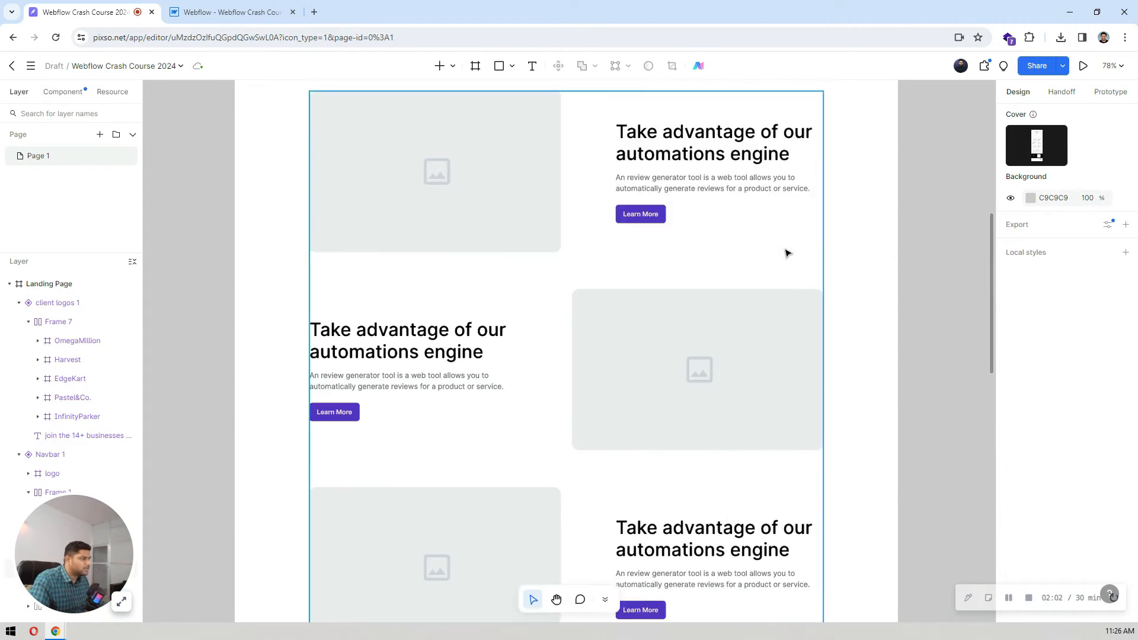
{"action": "scroll", "coordinate": [787, 254], "scroll_direction": "up", "scroll_amount": 10}
{"action": "scroll", "coordinate": [788, 254], "scroll_direction": "down", "scroll_amount": 3}
{"action": "scroll", "coordinate": [787, 253], "scroll_direction": "up", "scroll_amount": 1}
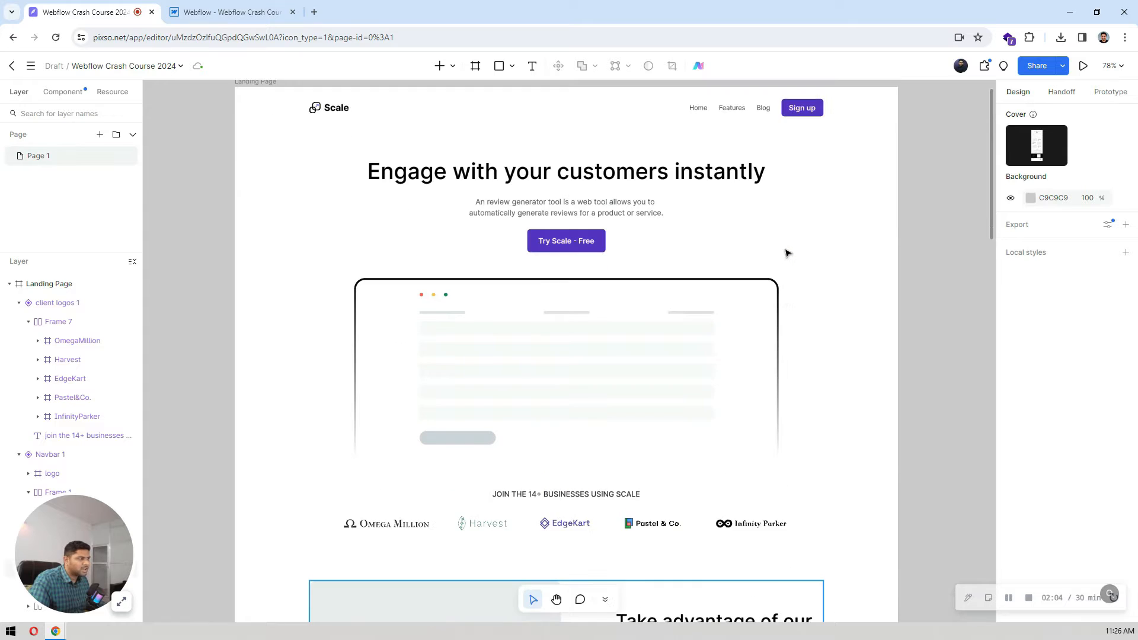
{"action": "scroll", "coordinate": [788, 254], "scroll_direction": "up", "scroll_amount": 1}
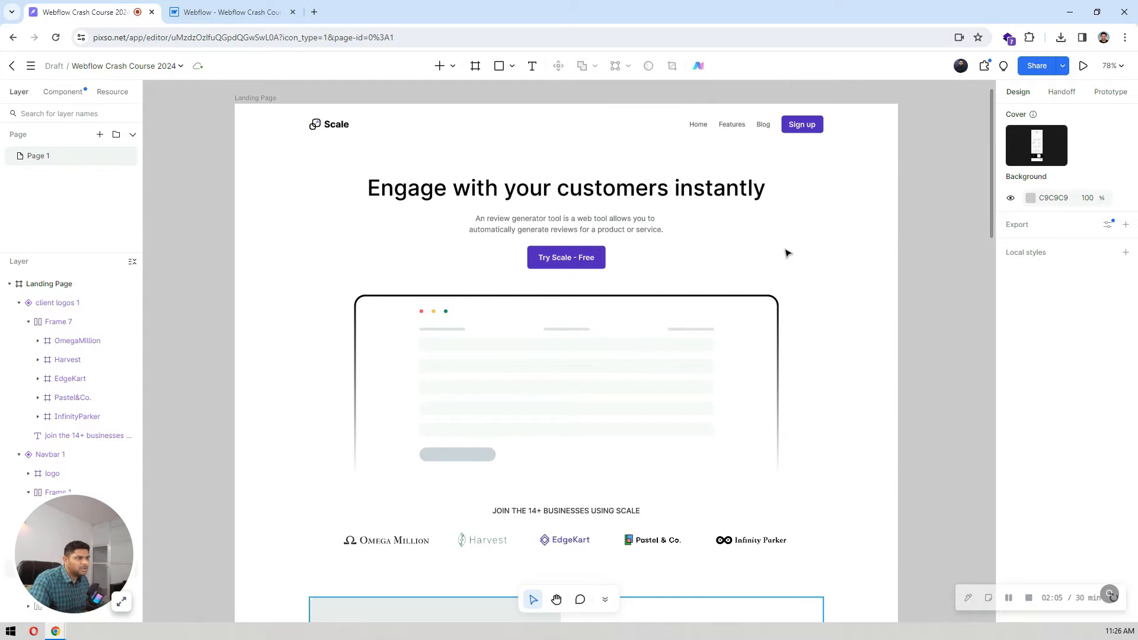
{"action": "left_click", "coordinate": [668, 196]}
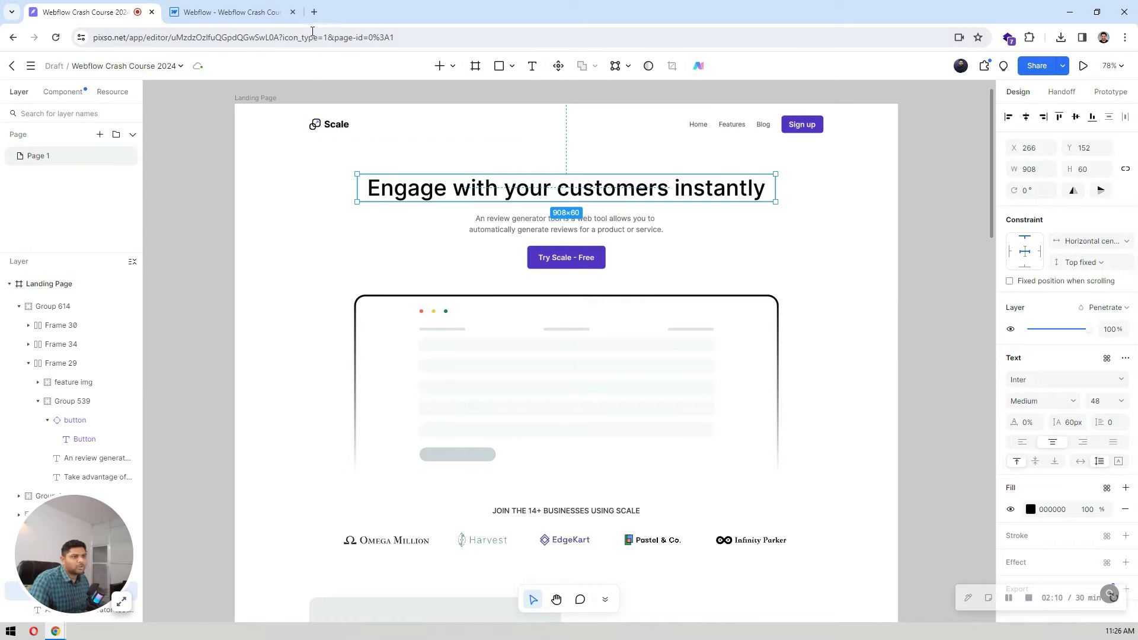
Step: Switch to Webflow and open the site's font settings from the Body element's typography options
{"action": "left_click", "coordinate": [237, 12]}
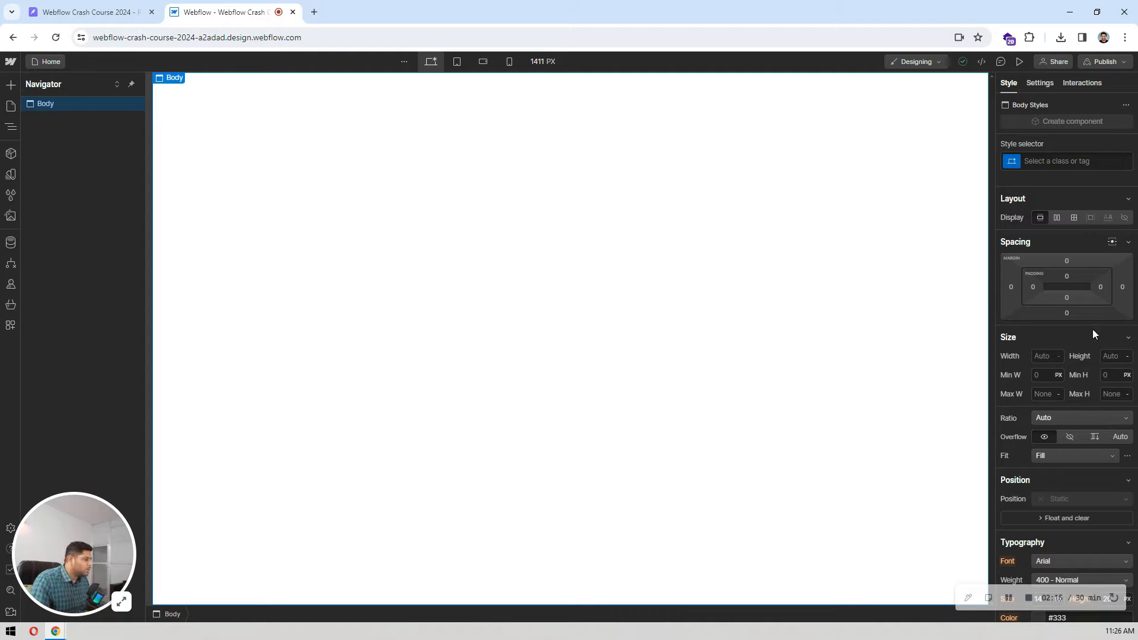
{"action": "scroll", "coordinate": [1075, 320], "scroll_direction": "down", "scroll_amount": 3}
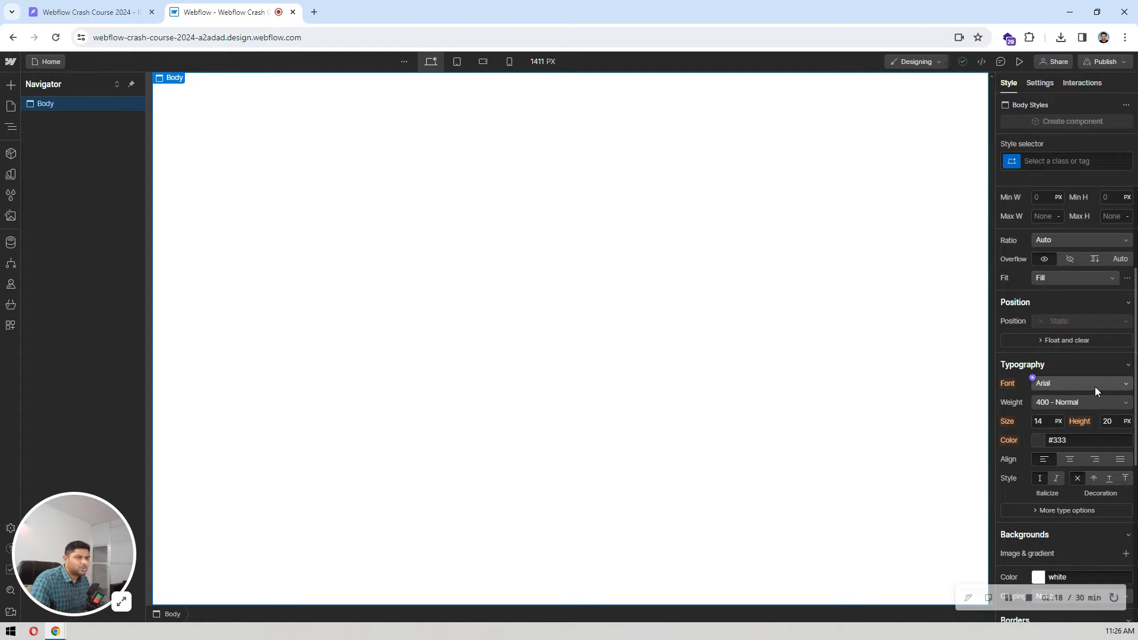
{"action": "left_click", "coordinate": [1073, 383]}
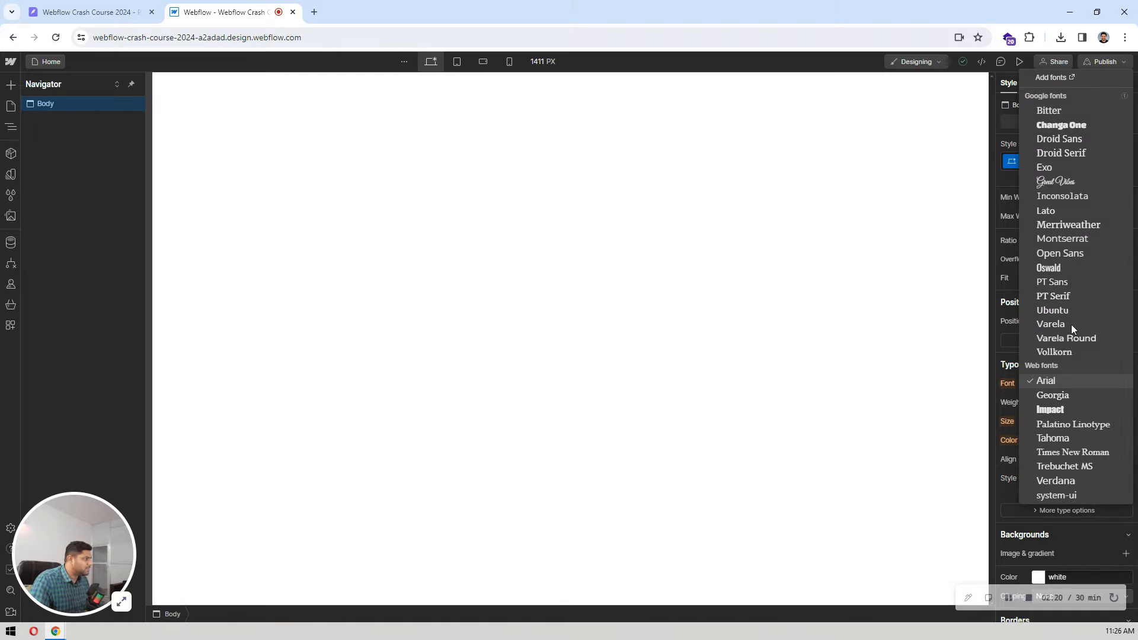
{"action": "left_click", "coordinate": [1044, 77]}
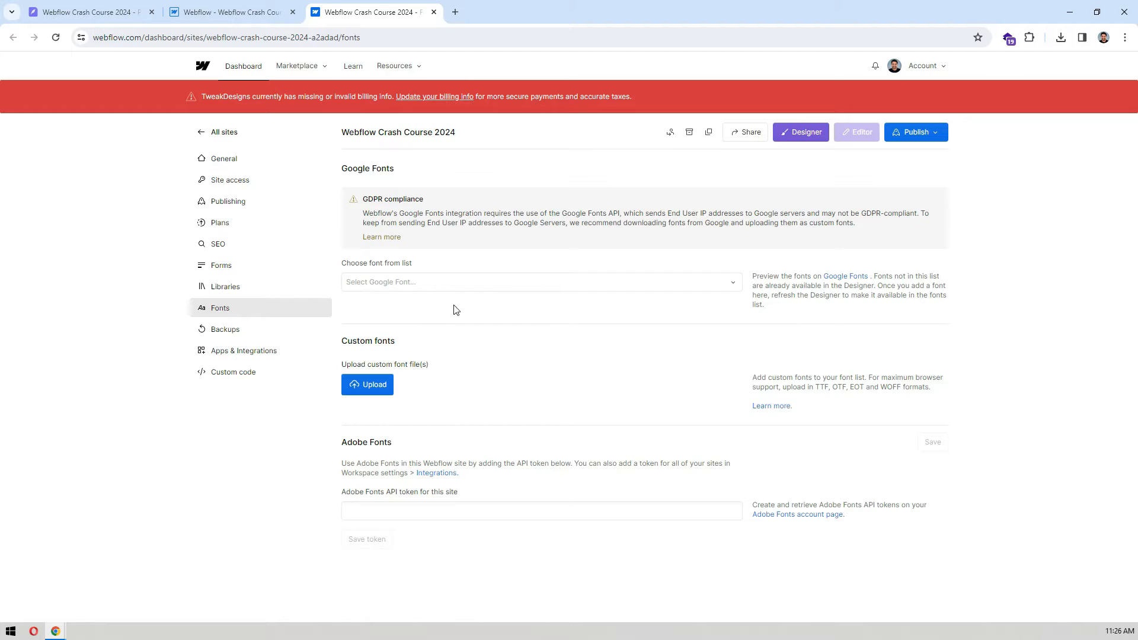
Step: Add the Google font Inter with the 300, Regular, 500, 600, 700 and 800 variants and latin script
{"action": "left_click", "coordinate": [465, 287]}
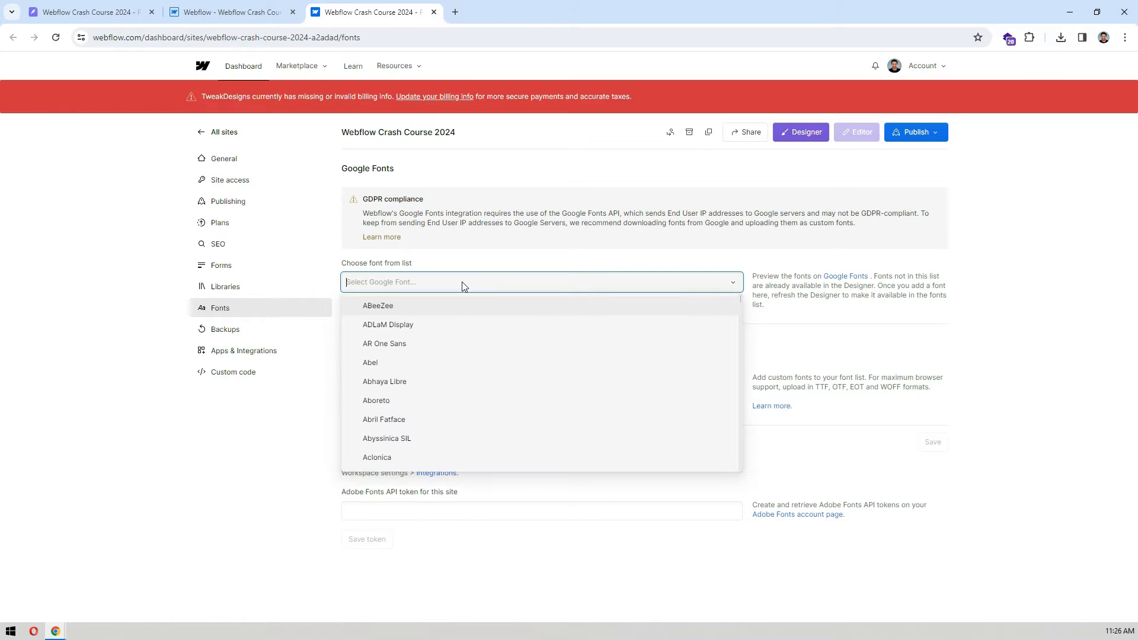
{"action": "type", "text": "inter"}
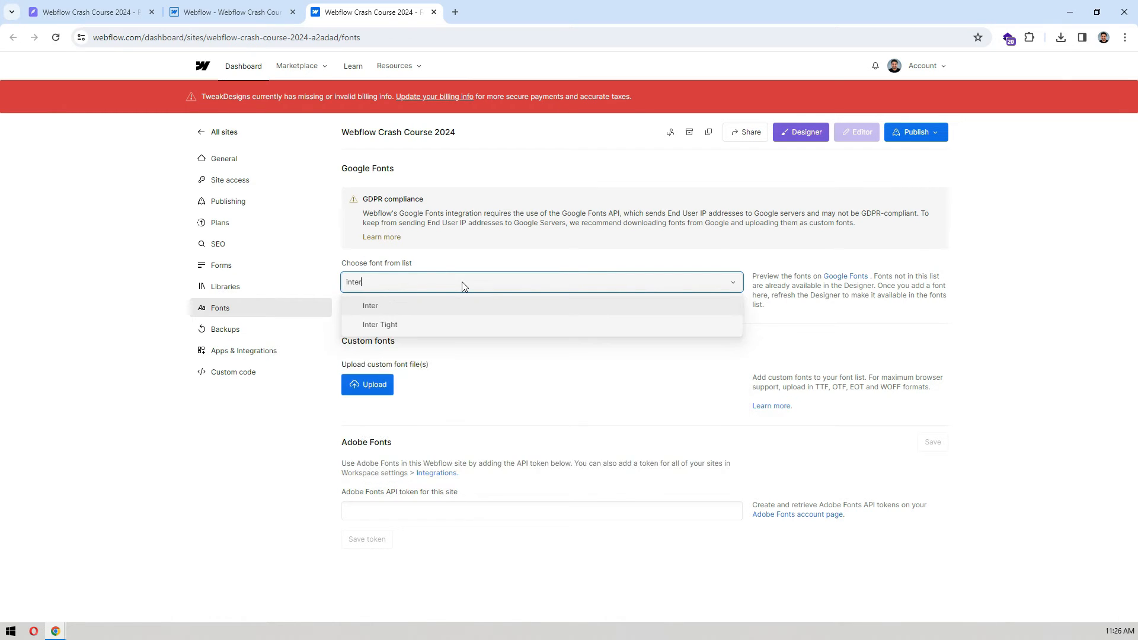
{"action": "left_click", "coordinate": [411, 307]}
{"action": "scroll", "coordinate": [438, 349], "scroll_direction": "down", "scroll_amount": 1}
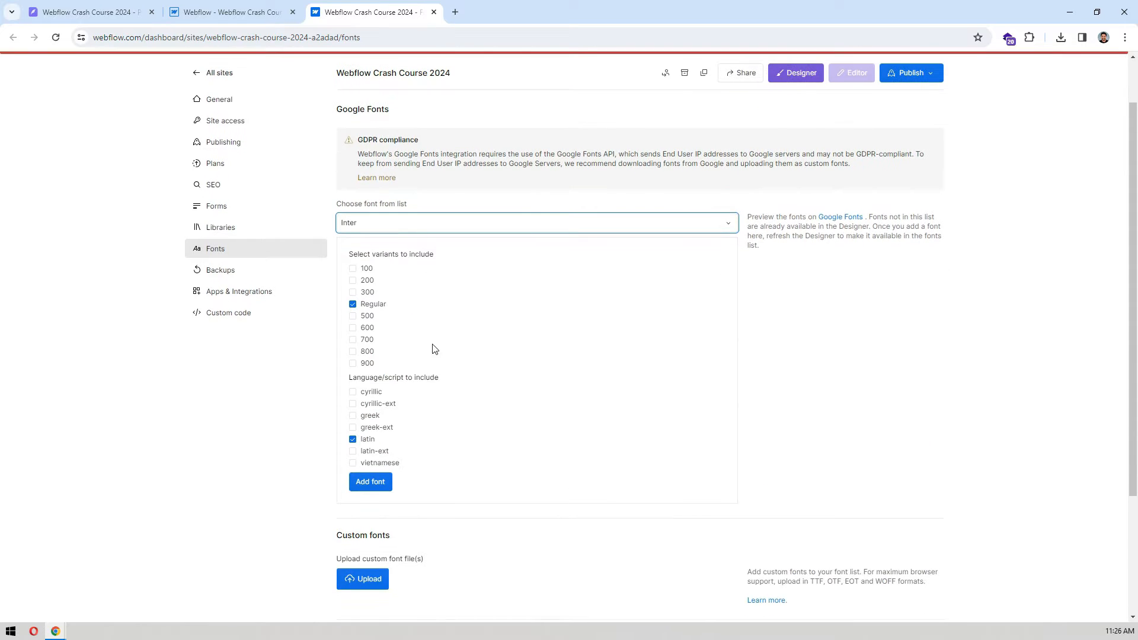
{"action": "left_click", "coordinate": [369, 317]}
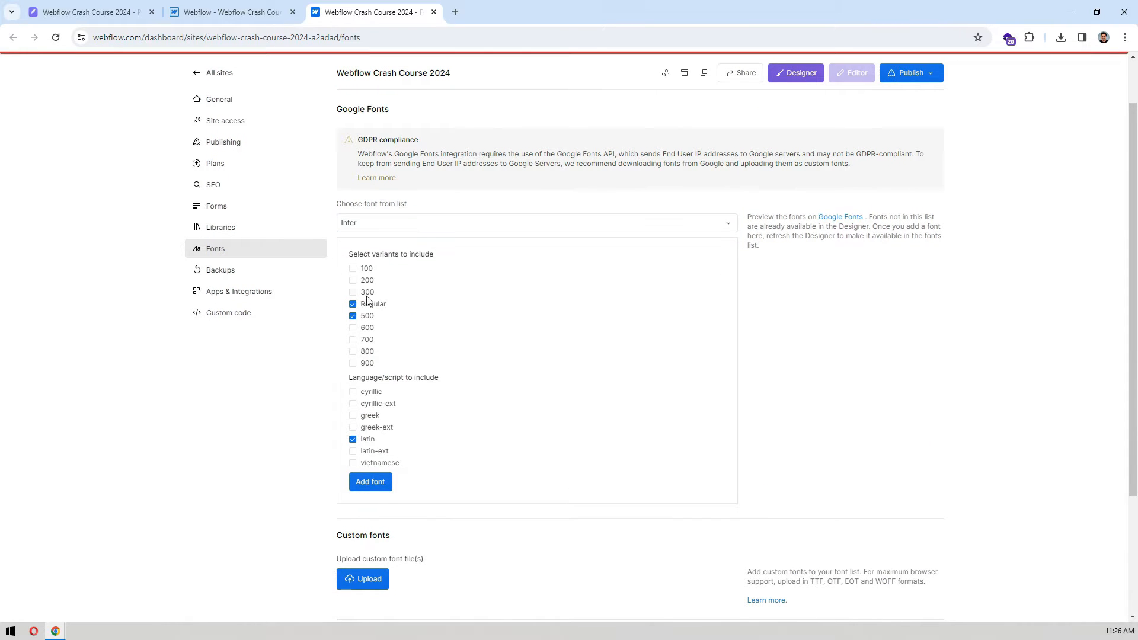
{"action": "left_click", "coordinate": [366, 329]}
{"action": "left_click", "coordinate": [367, 340]}
{"action": "left_click", "coordinate": [367, 352]}
{"action": "left_click", "coordinate": [380, 482]}
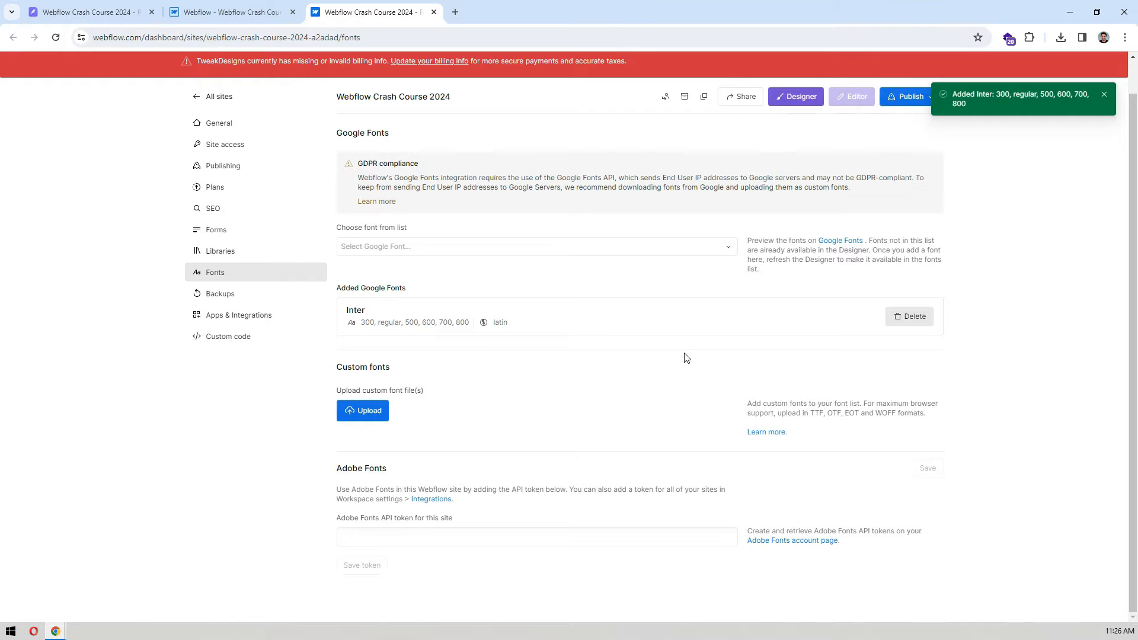
Step: Close the old Designer tab and reopen the site in the Designer to load the added font
{"action": "scroll", "coordinate": [687, 358], "scroll_direction": "up", "scroll_amount": 1}
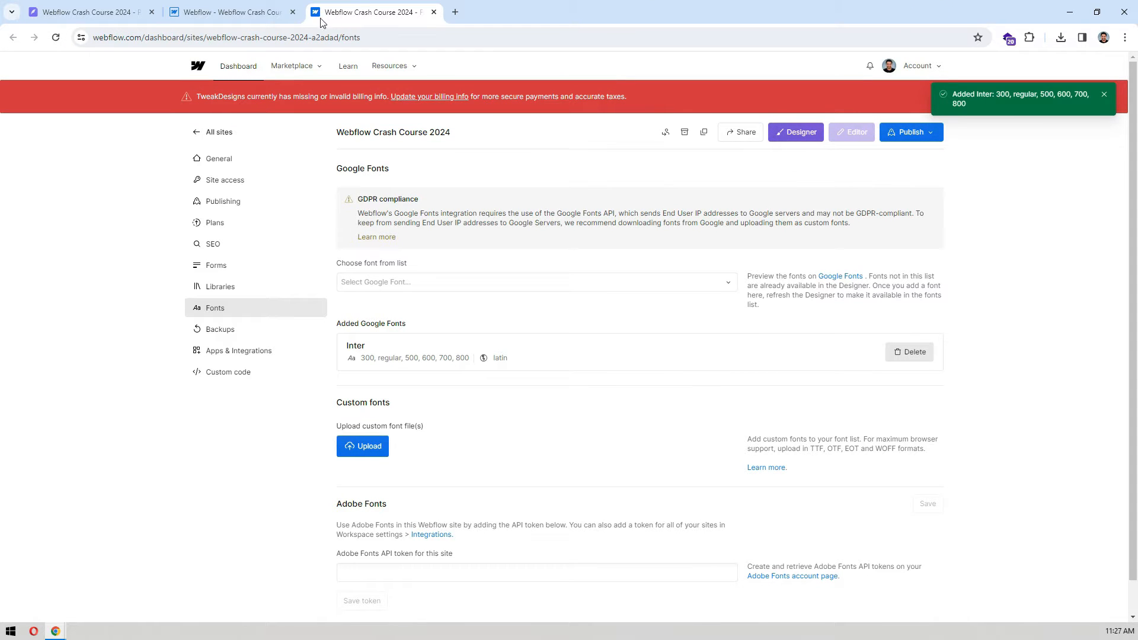
{"action": "left_click", "coordinate": [293, 12]}
{"action": "left_click", "coordinate": [795, 131]}
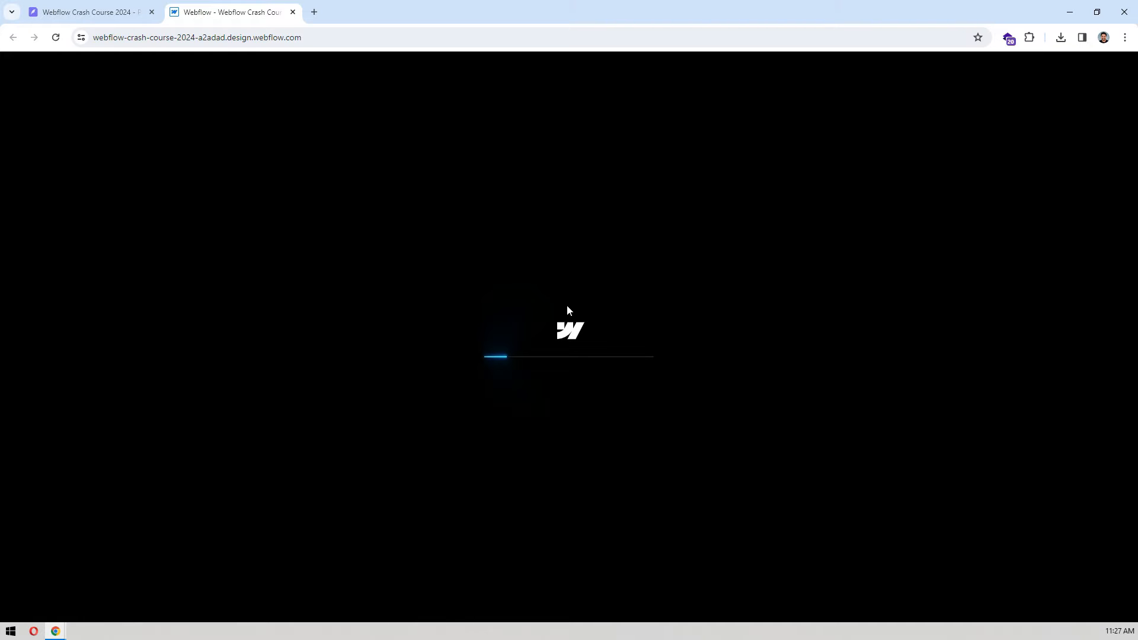
Step: Switch to the Pixso design and examine the landing page sections from the client logos to Latest News
{"action": "left_click", "coordinate": [92, 12]}
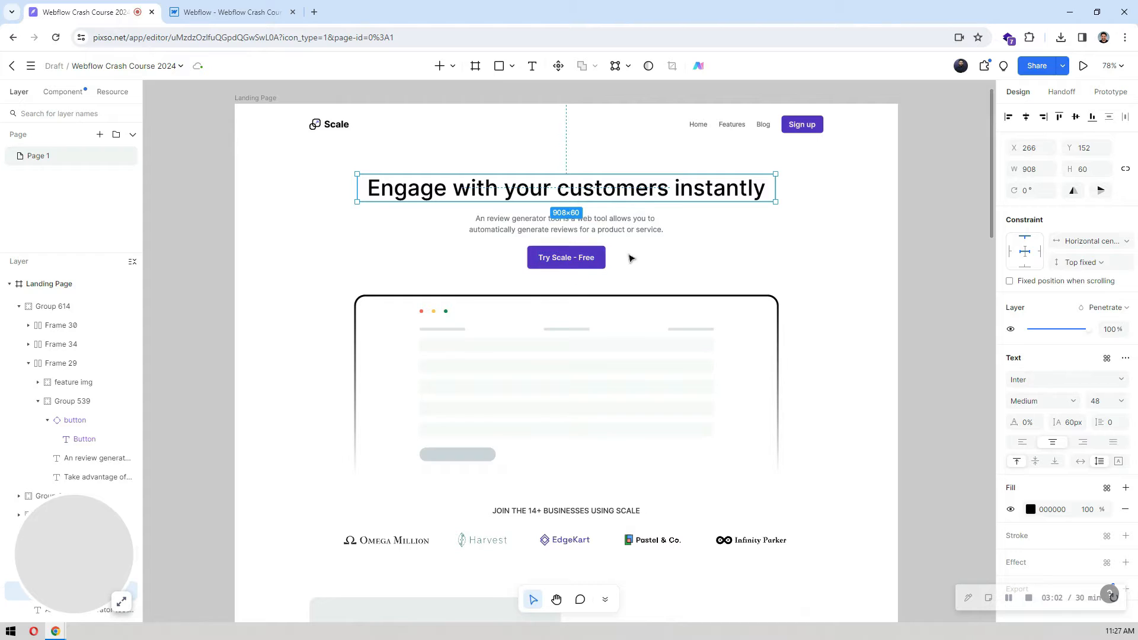
{"action": "scroll", "coordinate": [300, 198], "scroll_direction": "down", "scroll_amount": 5}
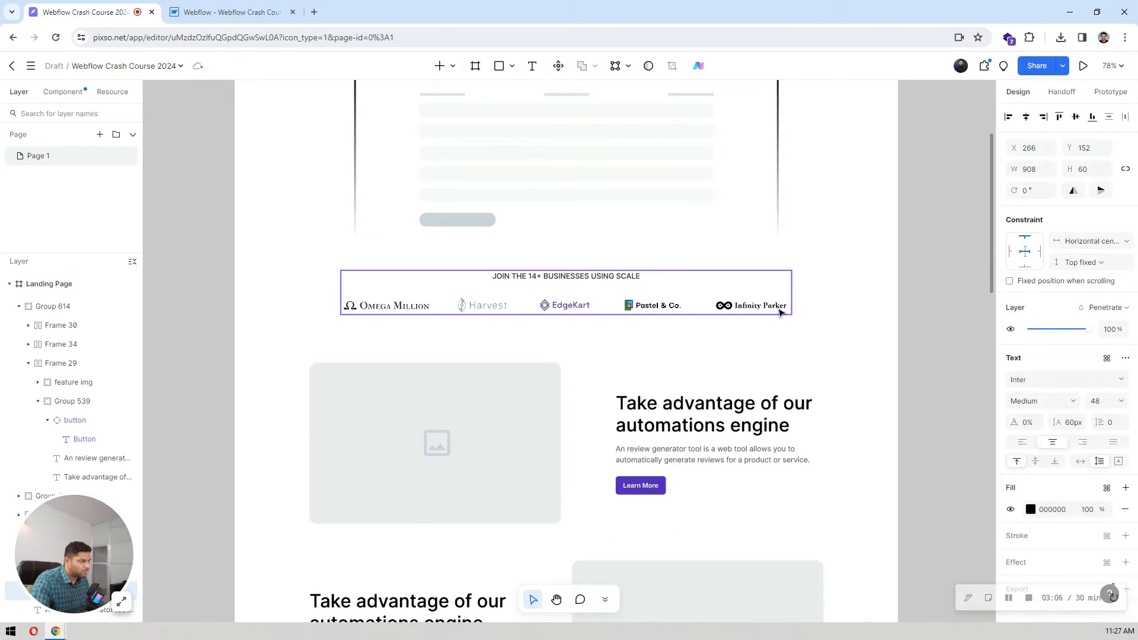
{"action": "scroll", "coordinate": [780, 312], "scroll_direction": "down", "scroll_amount": 5}
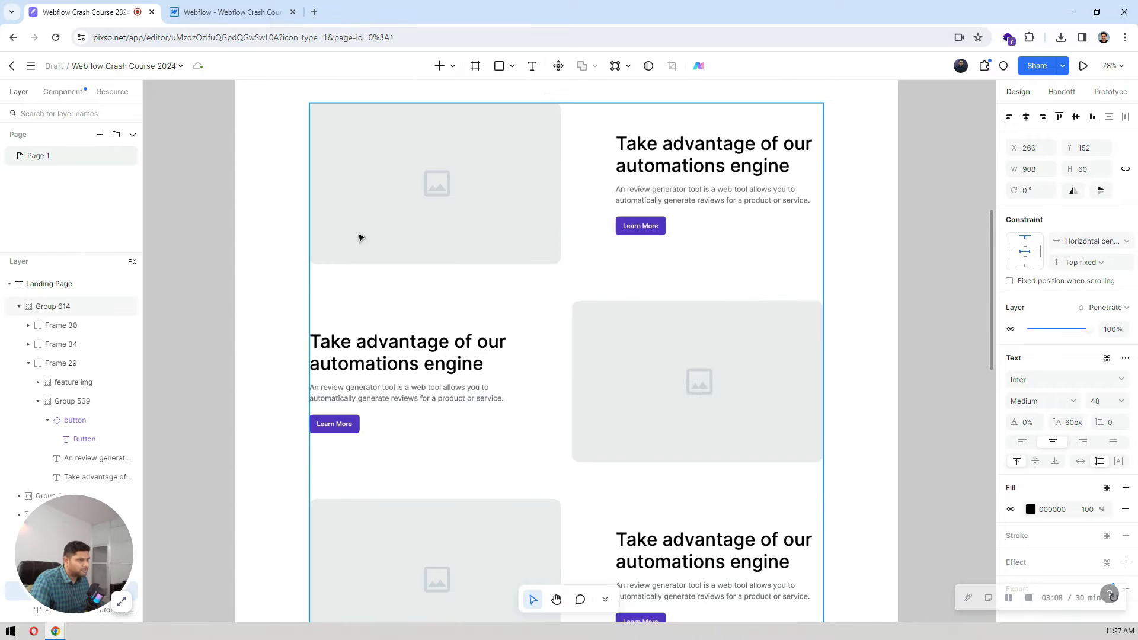
{"action": "scroll", "coordinate": [603, 223], "scroll_direction": "down", "scroll_amount": 3}
{"action": "scroll", "coordinate": [607, 378], "scroll_direction": "down", "scroll_amount": 12}
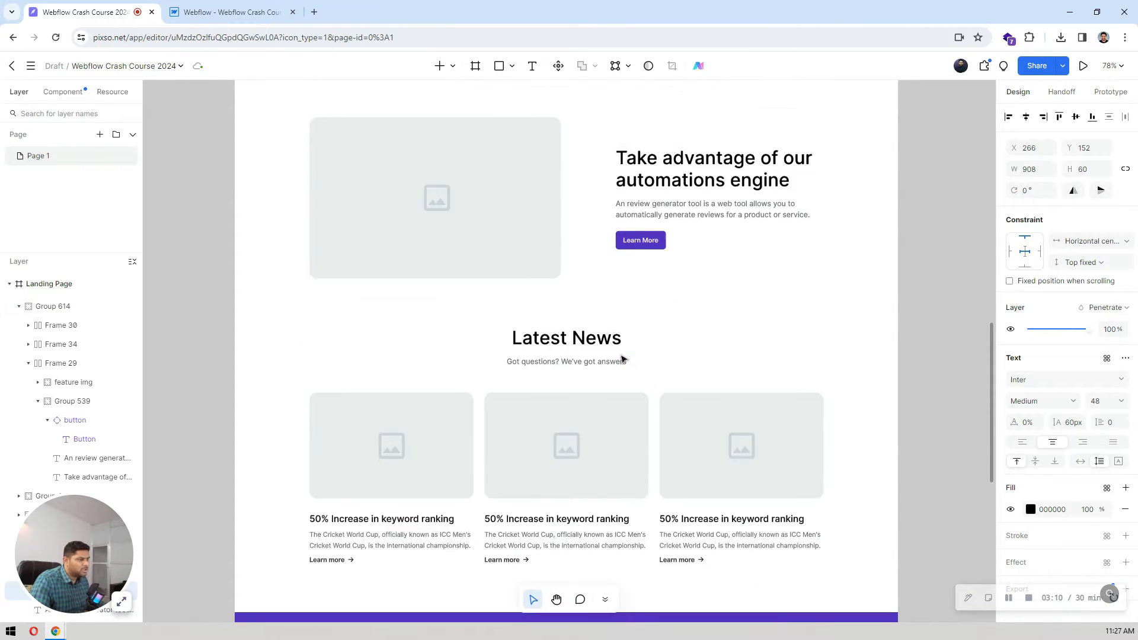
{"action": "scroll", "coordinate": [763, 336], "scroll_direction": "up", "scroll_amount": 20}
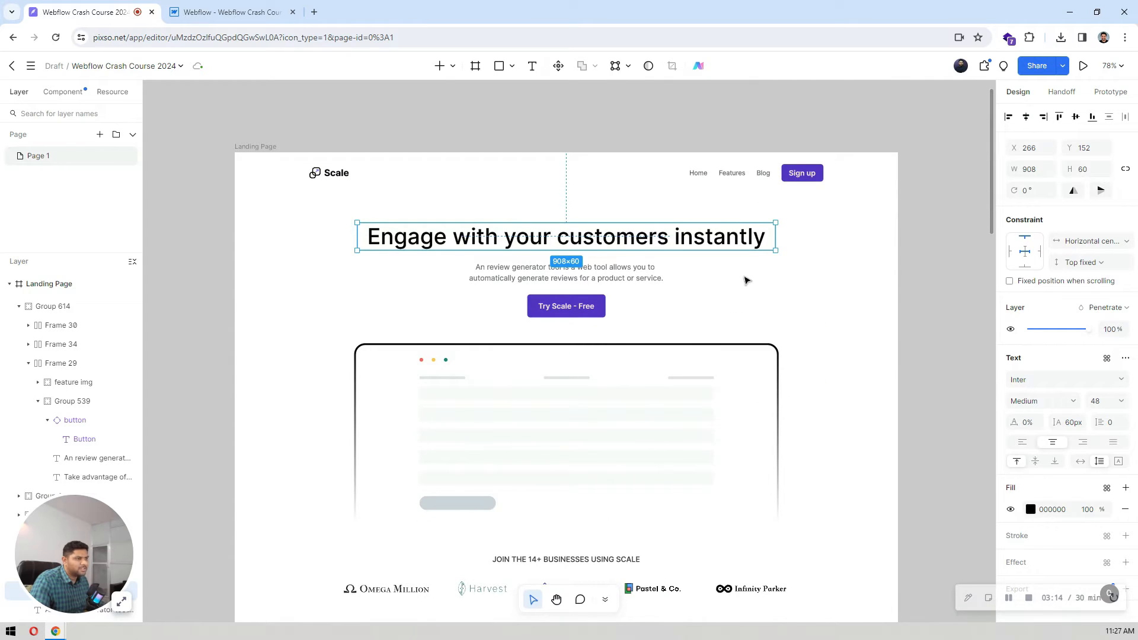
Step: Switch to the Webflow Designer and take over design control of the project from the other tab
{"action": "left_click", "coordinate": [207, 11]}
{"action": "left_click", "coordinate": [11, 111]}
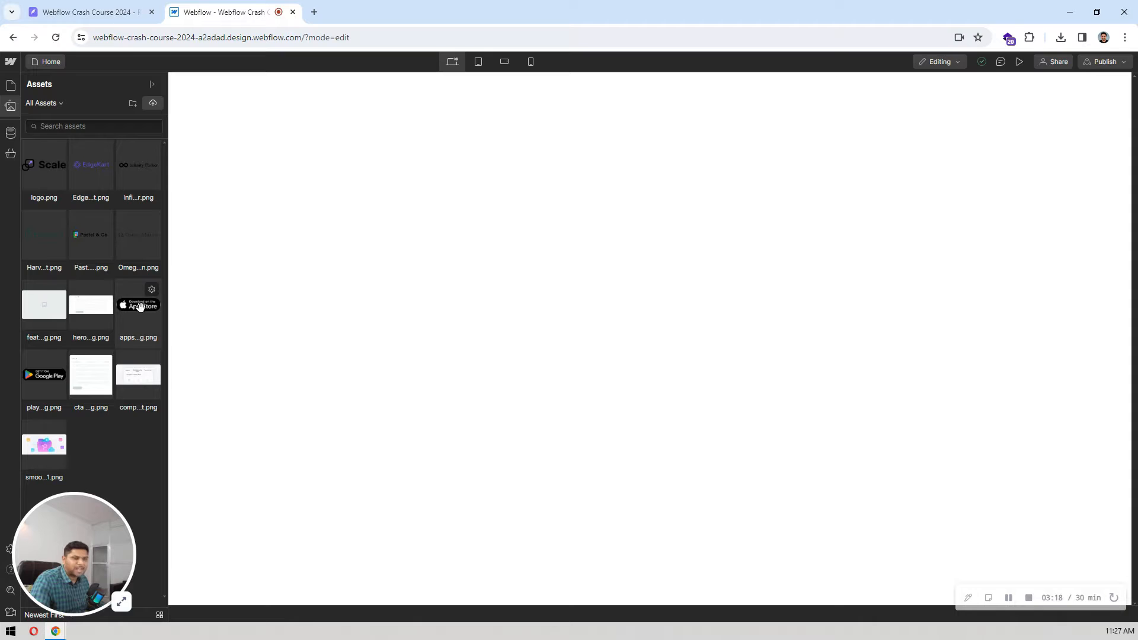
{"action": "left_click", "coordinate": [935, 62]}
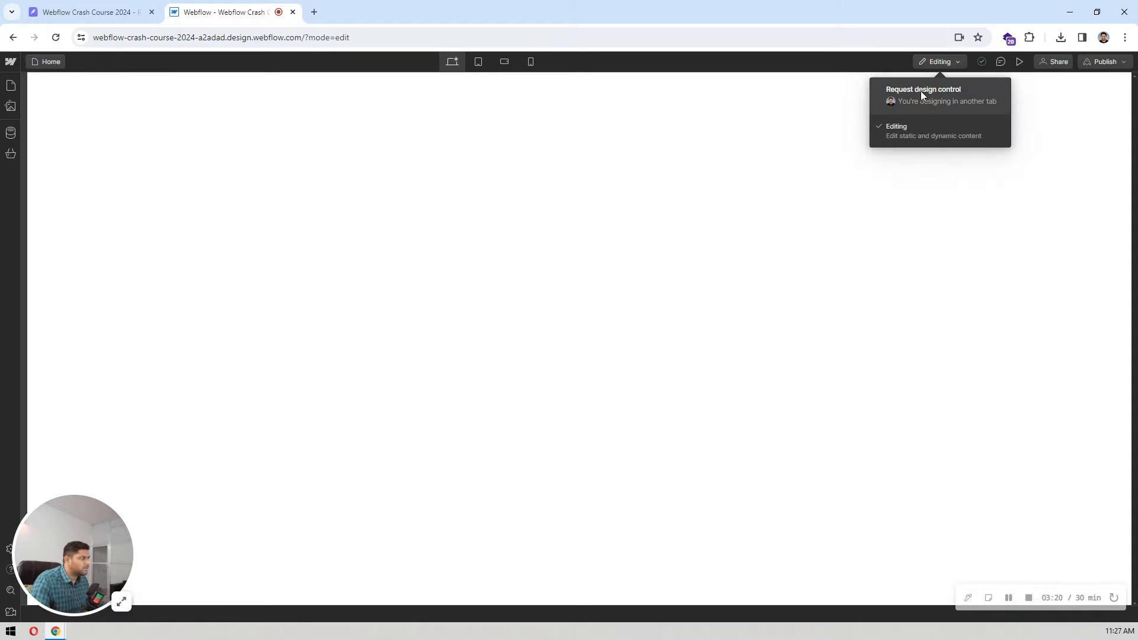
{"action": "left_click", "coordinate": [923, 90]}
{"action": "left_click", "coordinate": [1088, 131]}
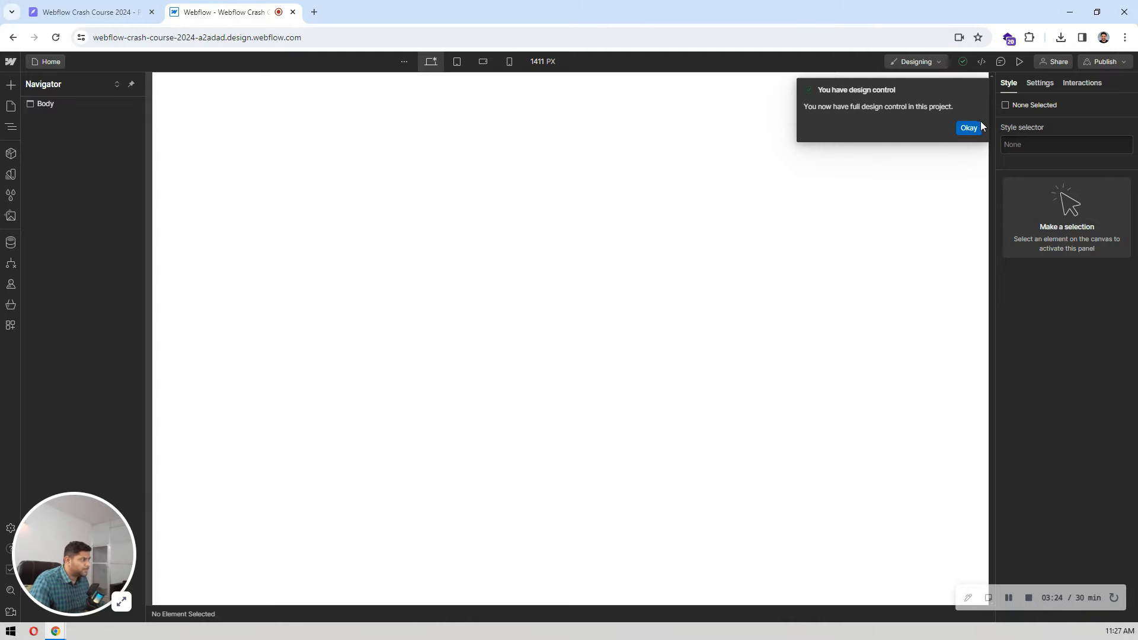
{"action": "left_click", "coordinate": [972, 128]}
Step: Style the Body (All Pages) tag with the Inter font, a 16 px size and a 24 px line height
{"action": "left_click", "coordinate": [83, 105]}
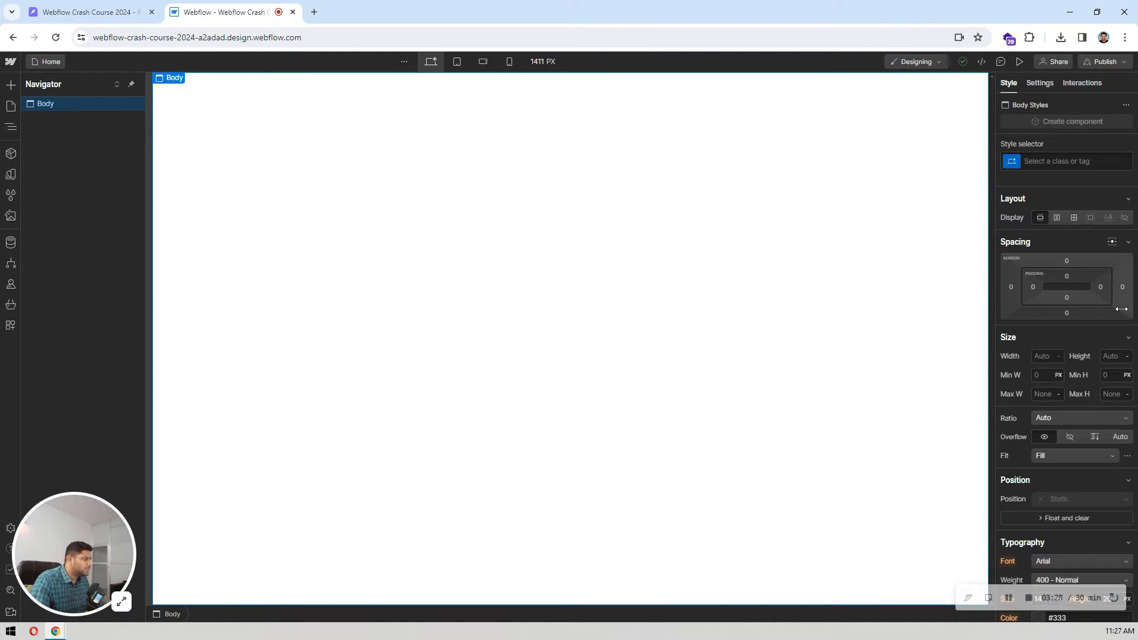
{"action": "scroll", "coordinate": [1088, 300], "scroll_direction": "down", "scroll_amount": 3}
{"action": "scroll", "coordinate": [1047, 241], "scroll_direction": "up", "scroll_amount": 3}
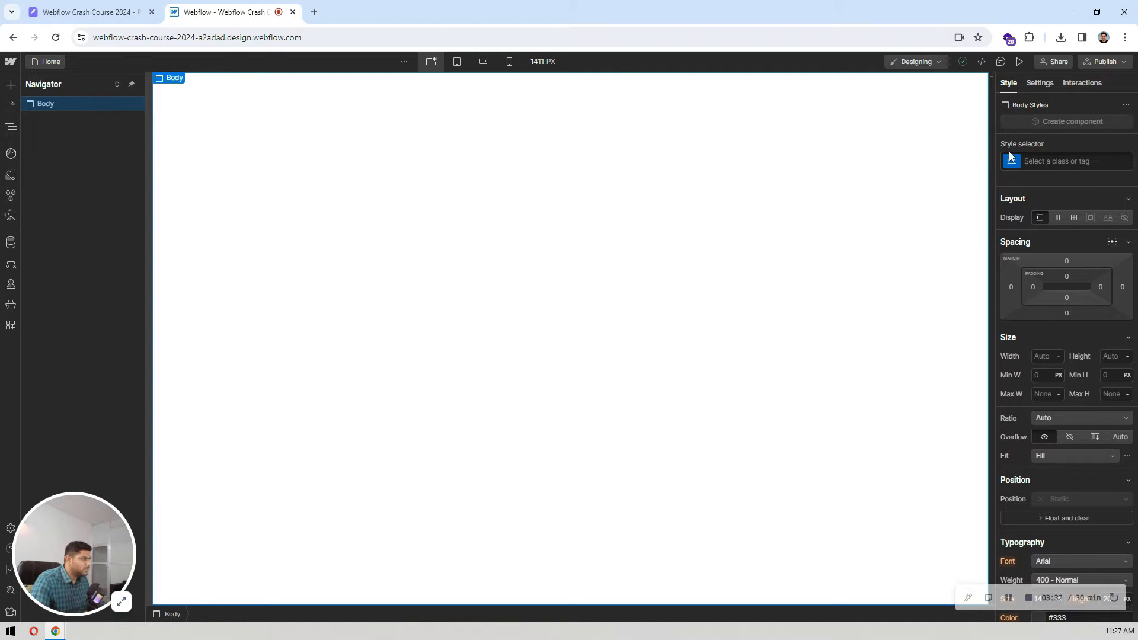
{"action": "left_click", "coordinate": [1043, 161]}
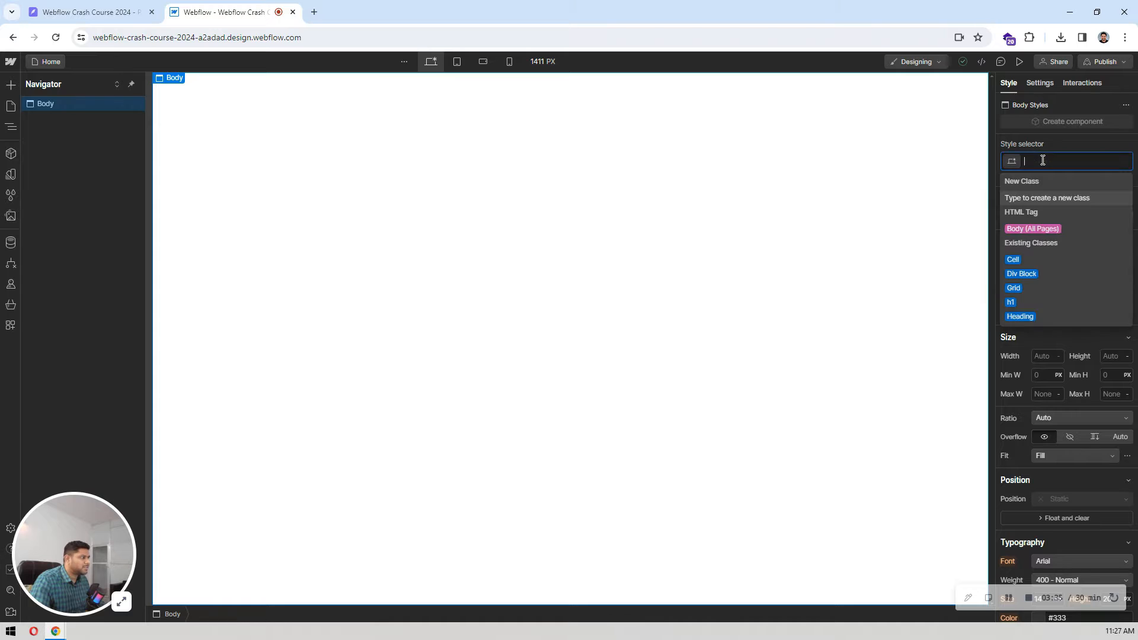
{"action": "left_click", "coordinate": [1042, 231]}
{"action": "scroll", "coordinate": [1075, 244], "scroll_direction": "down", "scroll_amount": 5}
{"action": "left_click", "coordinate": [1053, 321]}
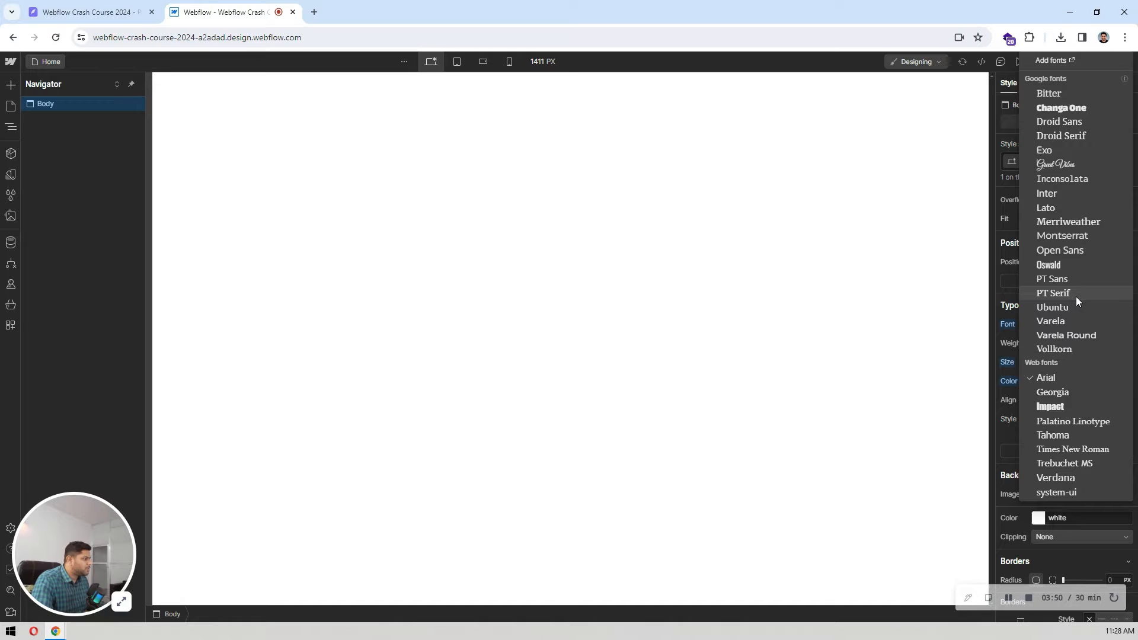
{"action": "left_click", "coordinate": [1043, 192]}
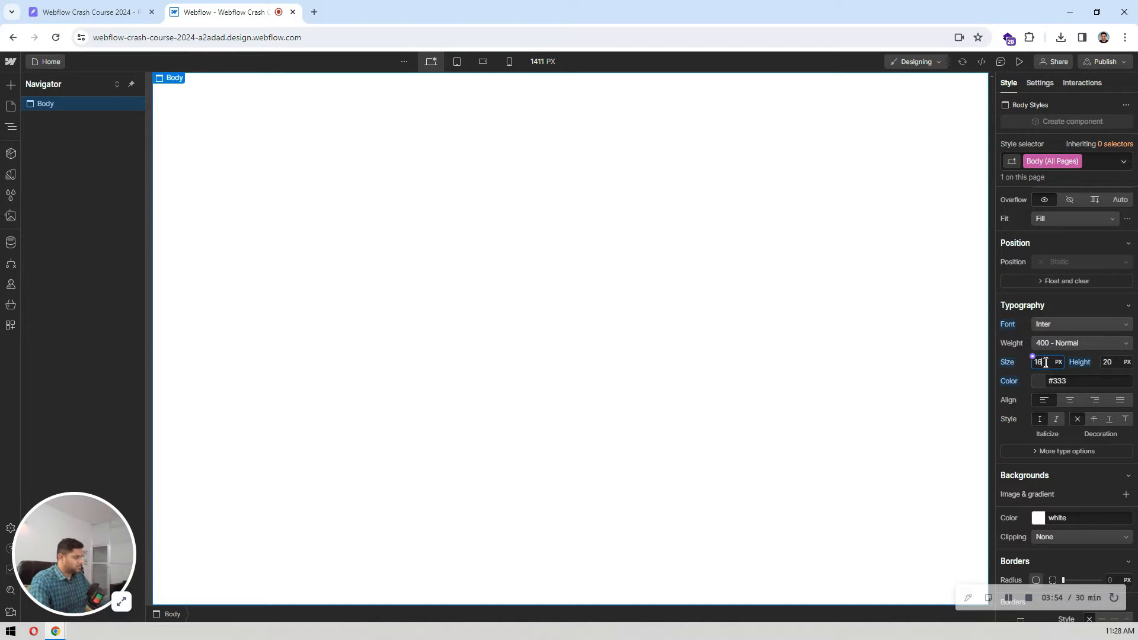
{"action": "left_click", "coordinate": [1108, 362]}
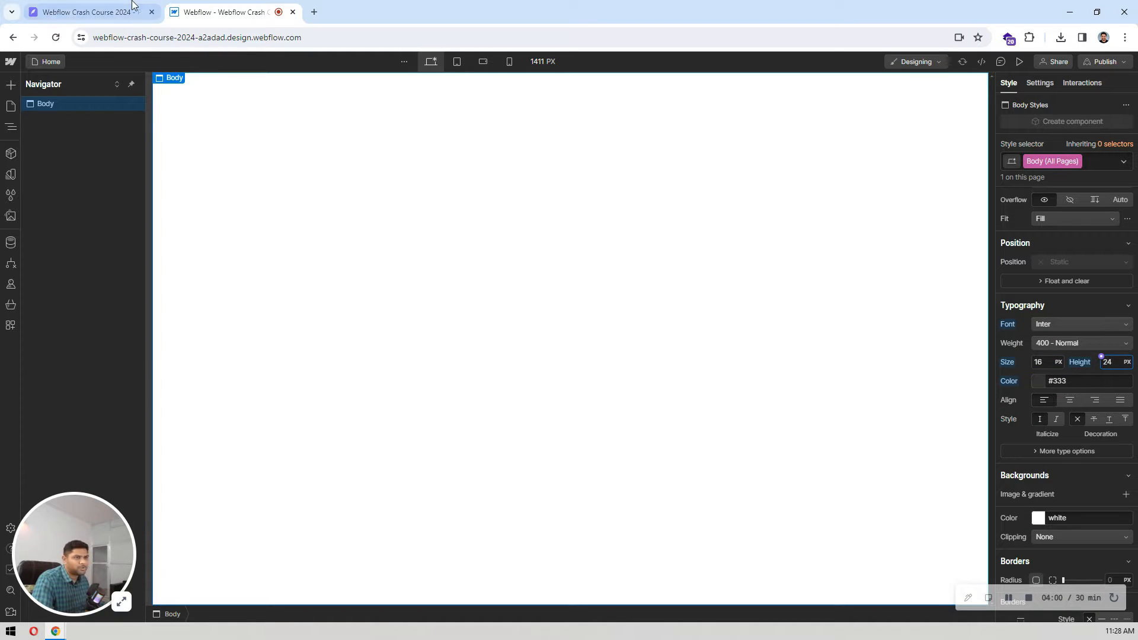
Step: Copy the hero paragraph's fill color 495057 from the Pixso design and apply it as the Body (All Pages) text color in Webflow
{"action": "left_click", "coordinate": [89, 12]}
{"action": "left_click", "coordinate": [632, 281]}
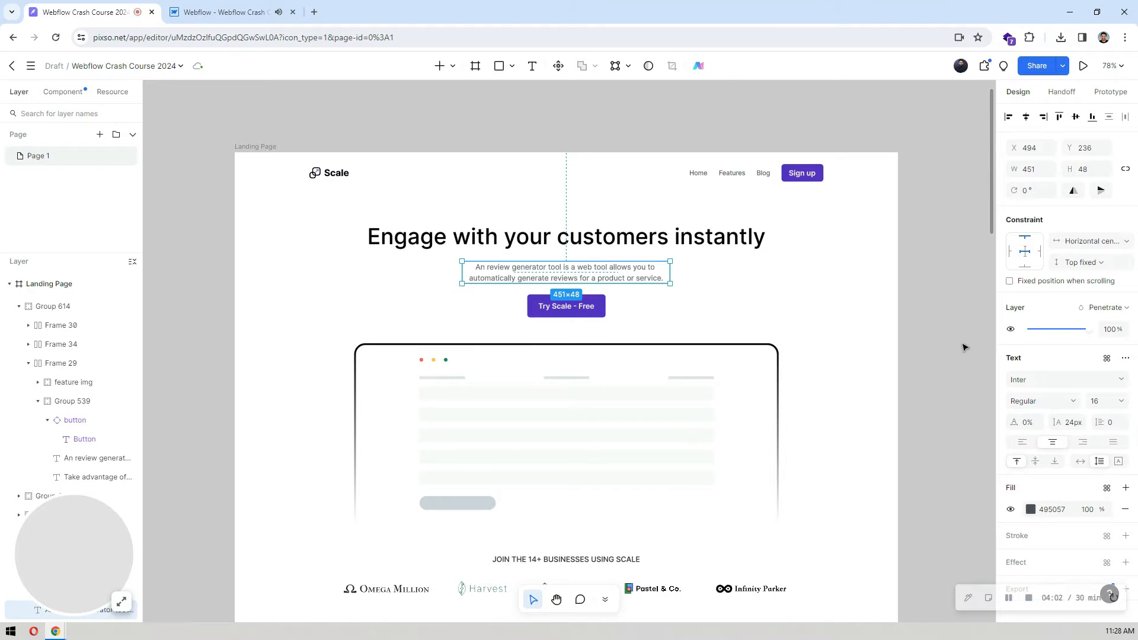
{"action": "left_click", "coordinate": [1068, 509]}
{"action": "key", "text": "ctrl+c"}
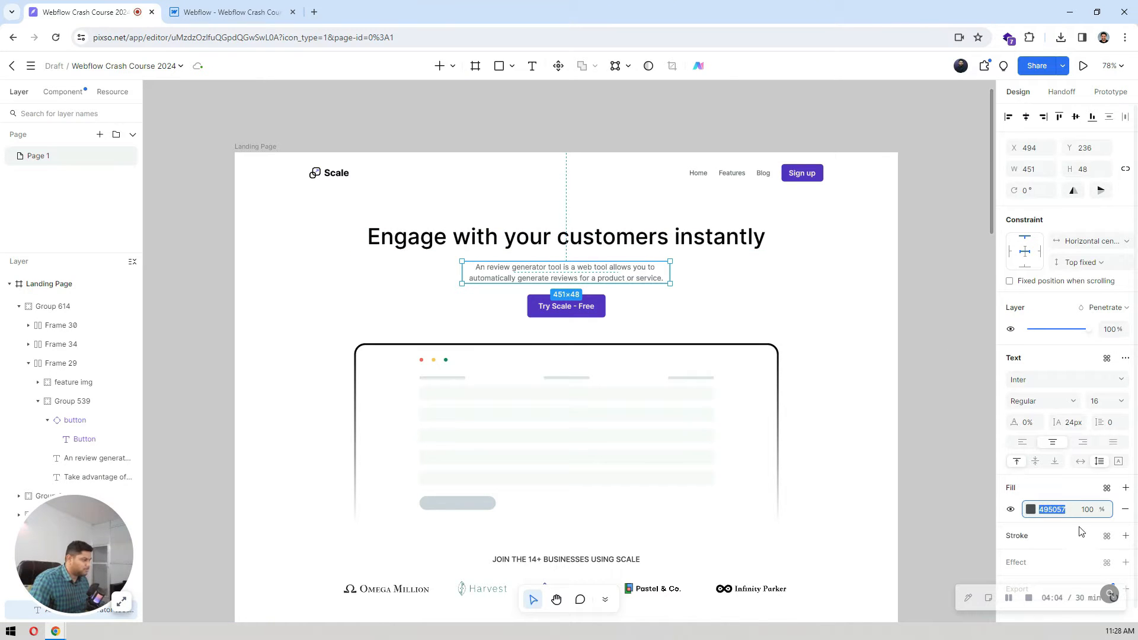
{"action": "left_click", "coordinate": [272, 13]}
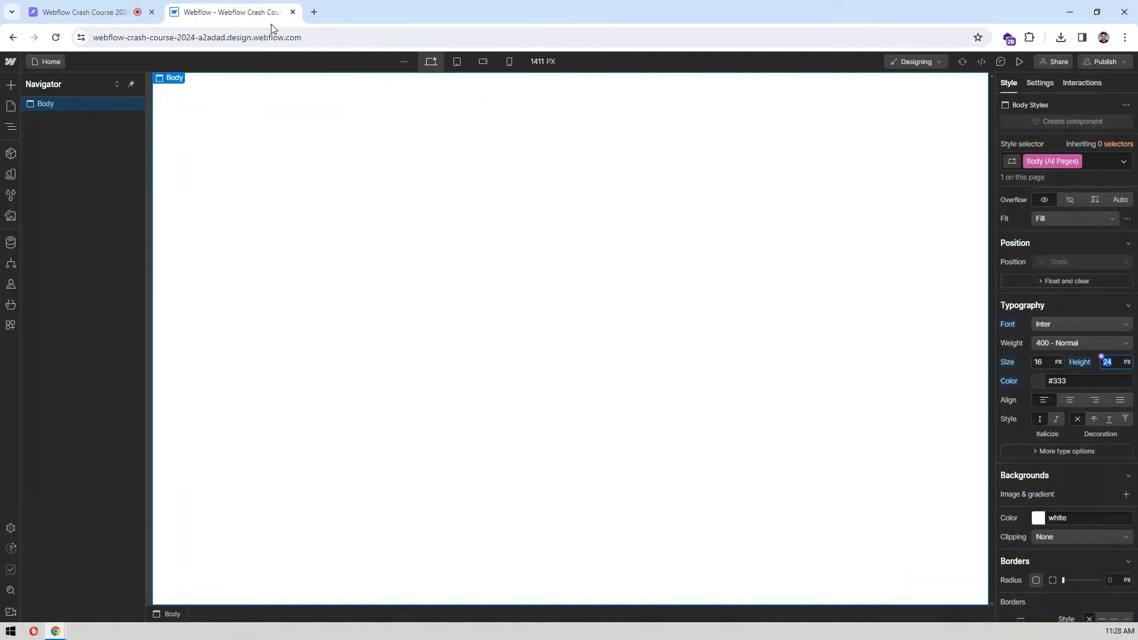
{"action": "left_click", "coordinate": [1059, 382]}
{"action": "key", "text": "ctrl+v"}
{"action": "key", "text": "Return"}
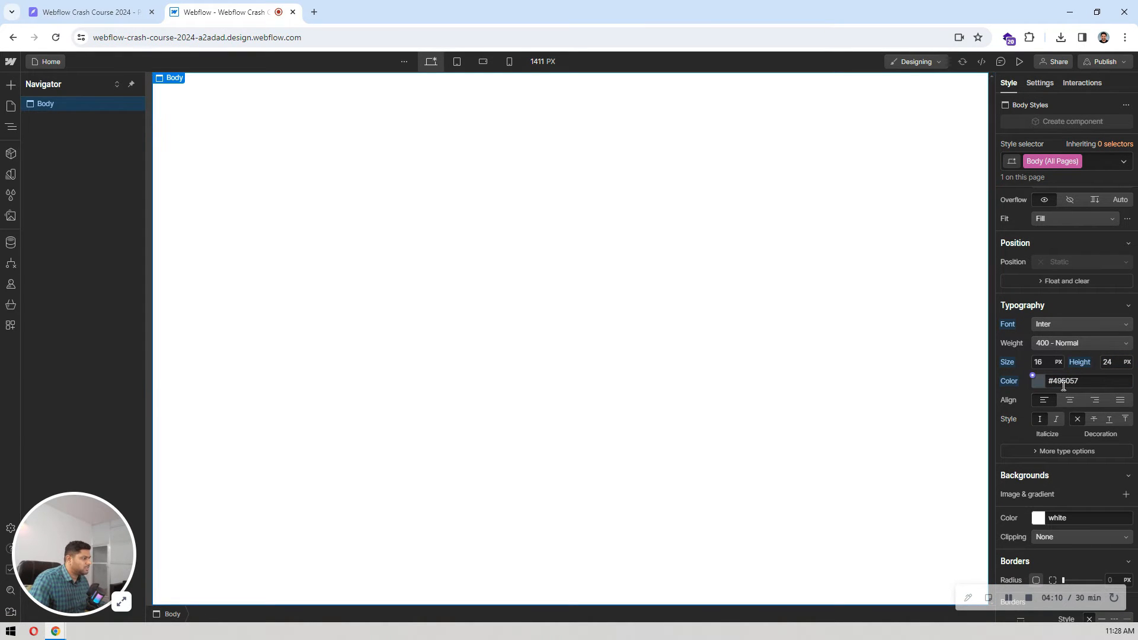
{"action": "left_click", "coordinate": [609, 256]}
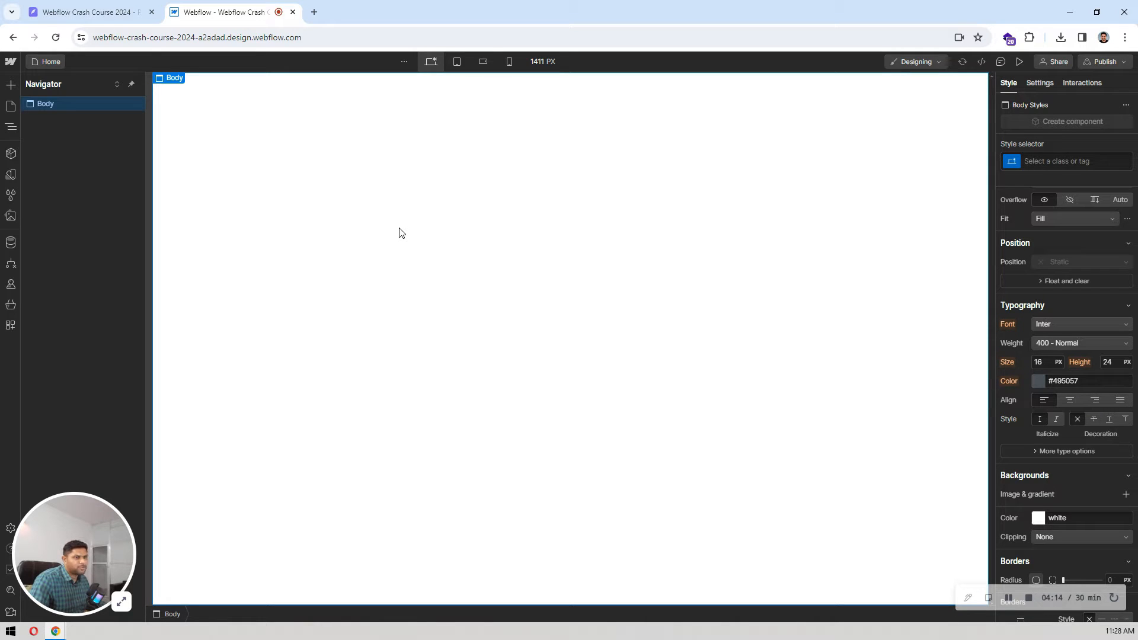
Step: Examine the landing page sections and the navbar's Sign up button in the Pixso design, and return to Webflow
{"action": "left_click", "coordinate": [86, 6]}
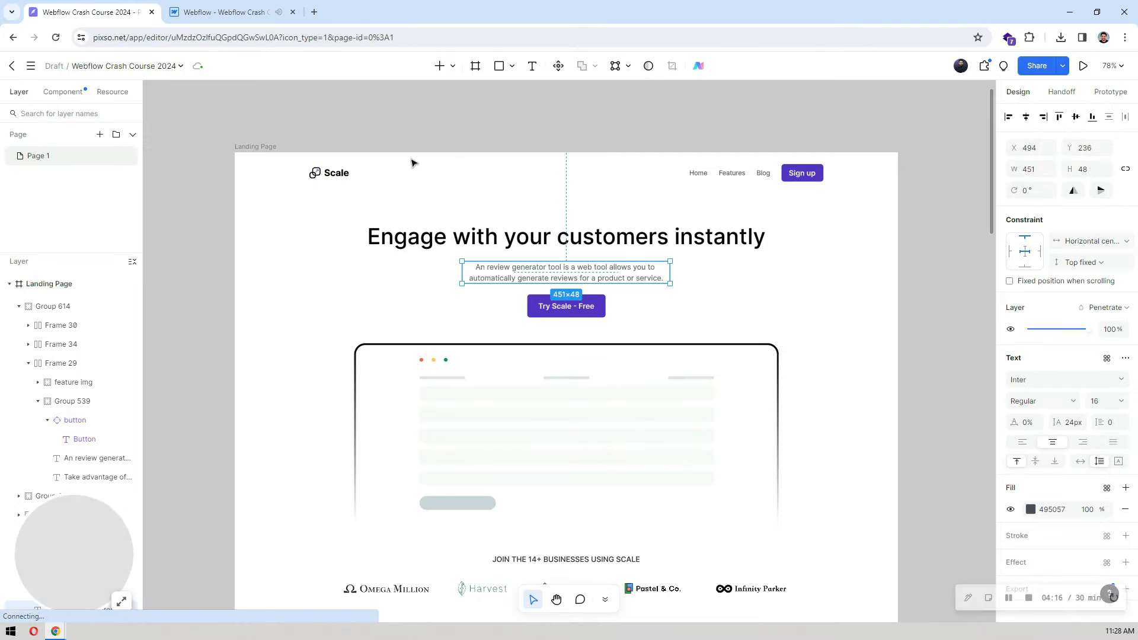
{"action": "left_click", "coordinate": [536, 116]}
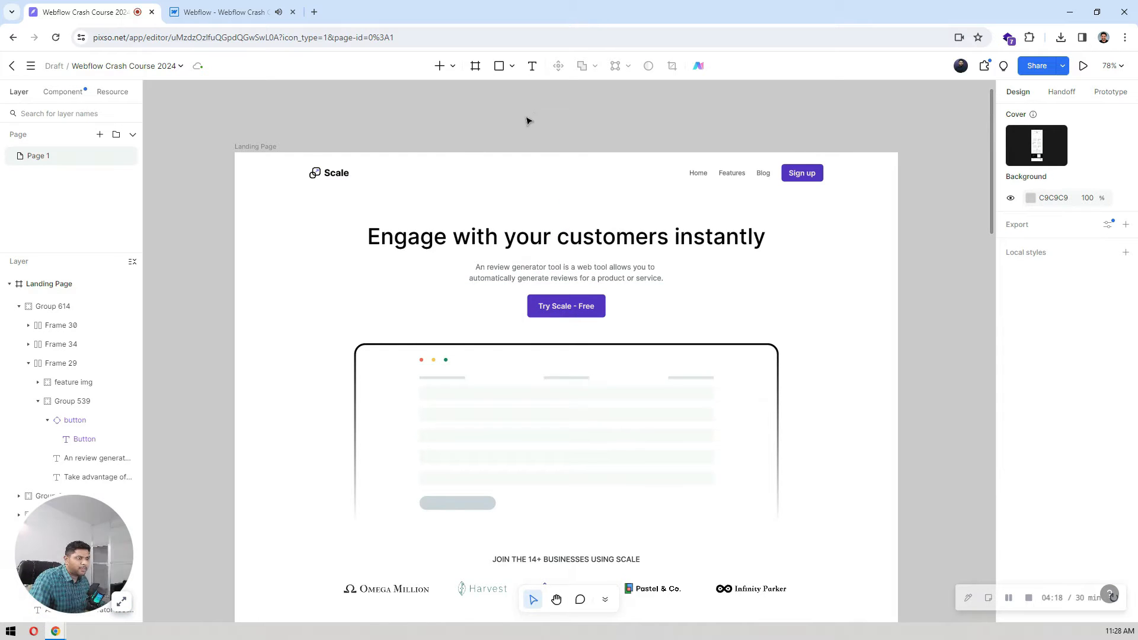
{"action": "left_click", "coordinate": [231, 11]}
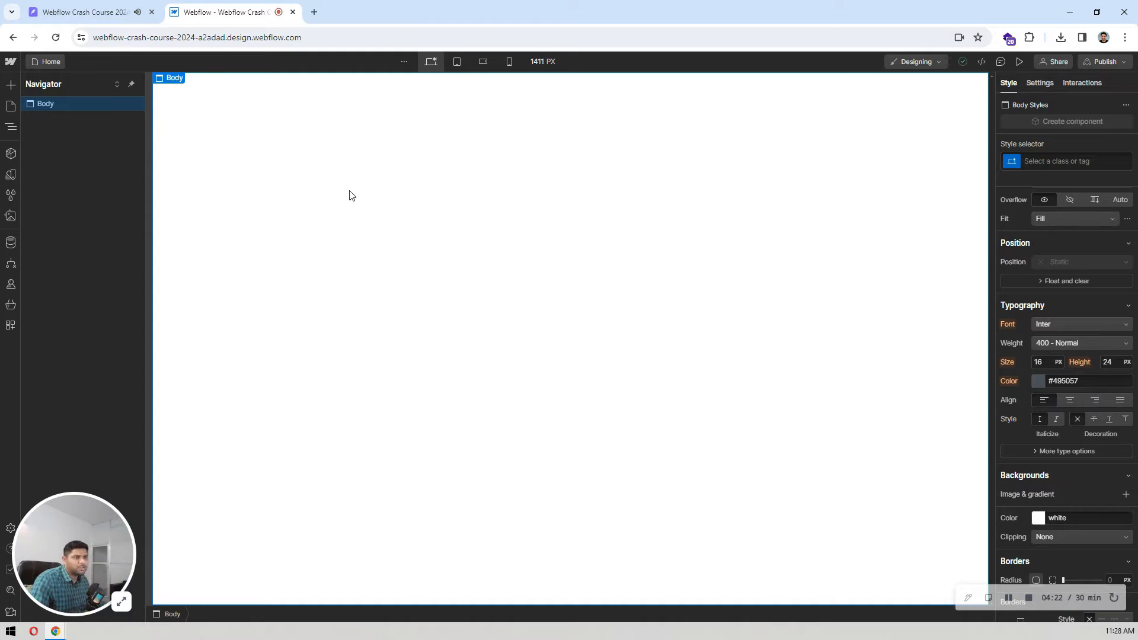
{"action": "left_click", "coordinate": [110, 3]}
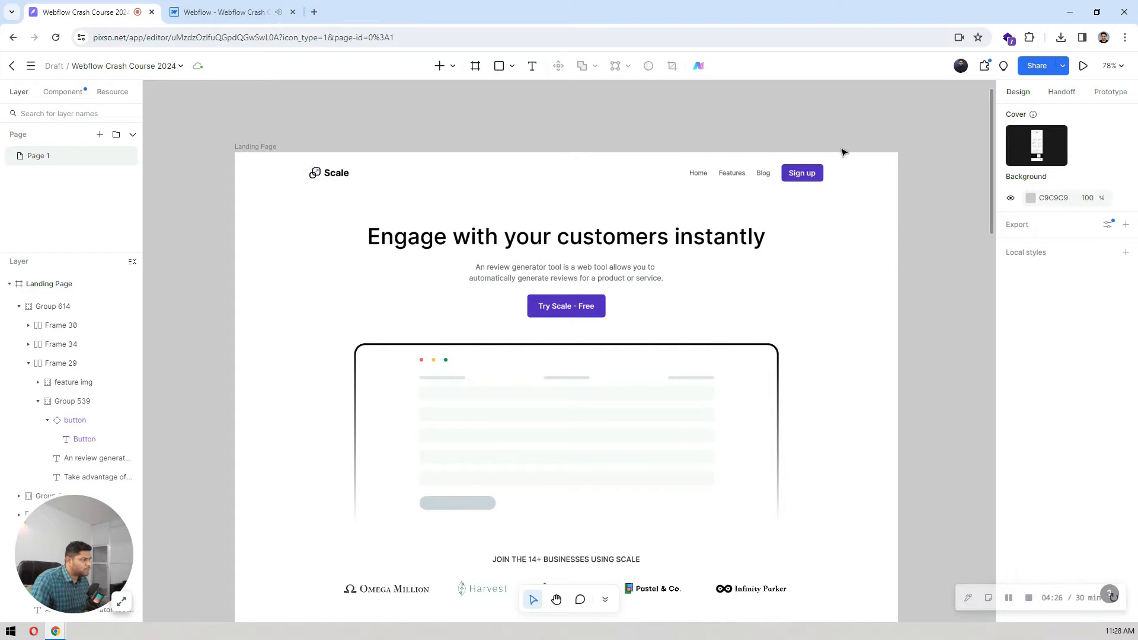
{"action": "scroll", "coordinate": [699, 296], "scroll_direction": "down", "scroll_amount": 10}
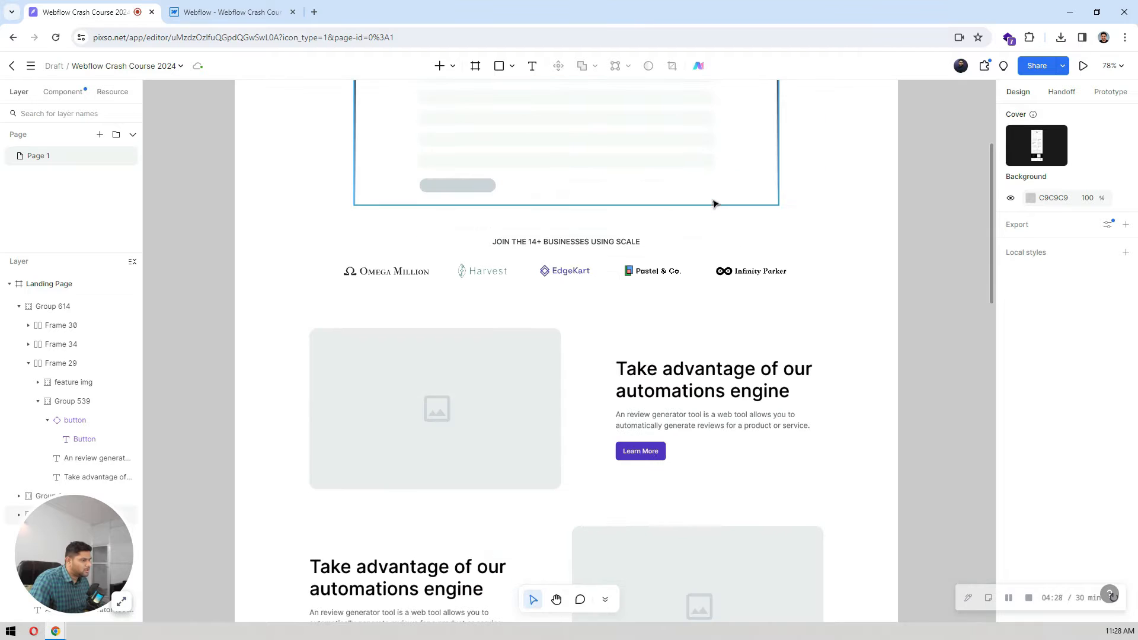
{"action": "scroll", "coordinate": [695, 409], "scroll_direction": "down", "scroll_amount": 15}
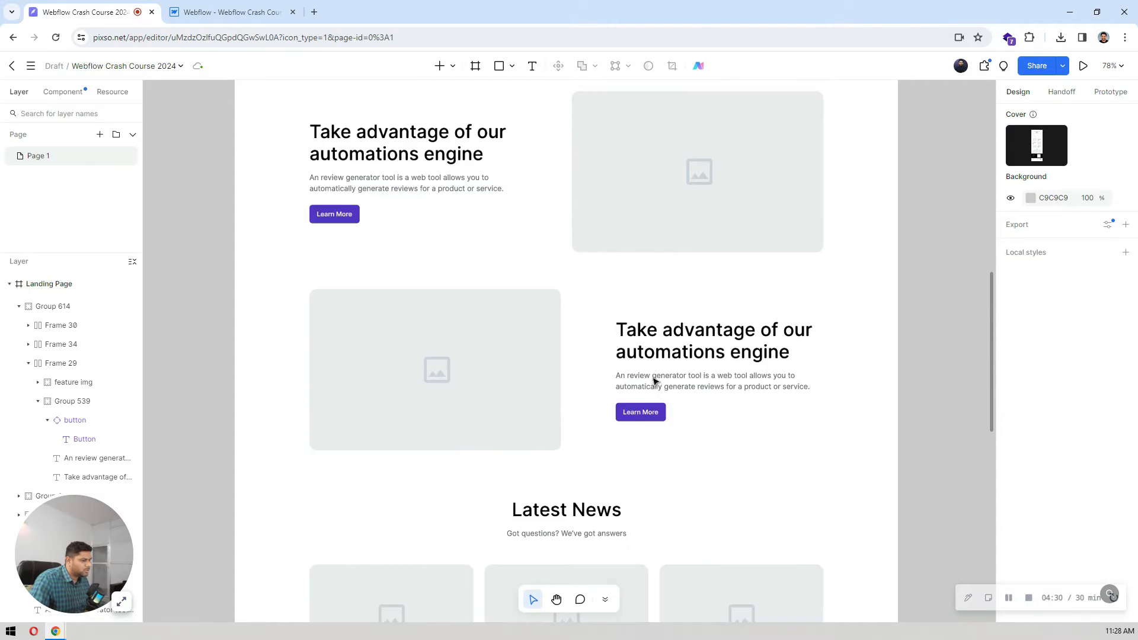
{"action": "scroll", "coordinate": [616, 319], "scroll_direction": "up", "scroll_amount": 15}
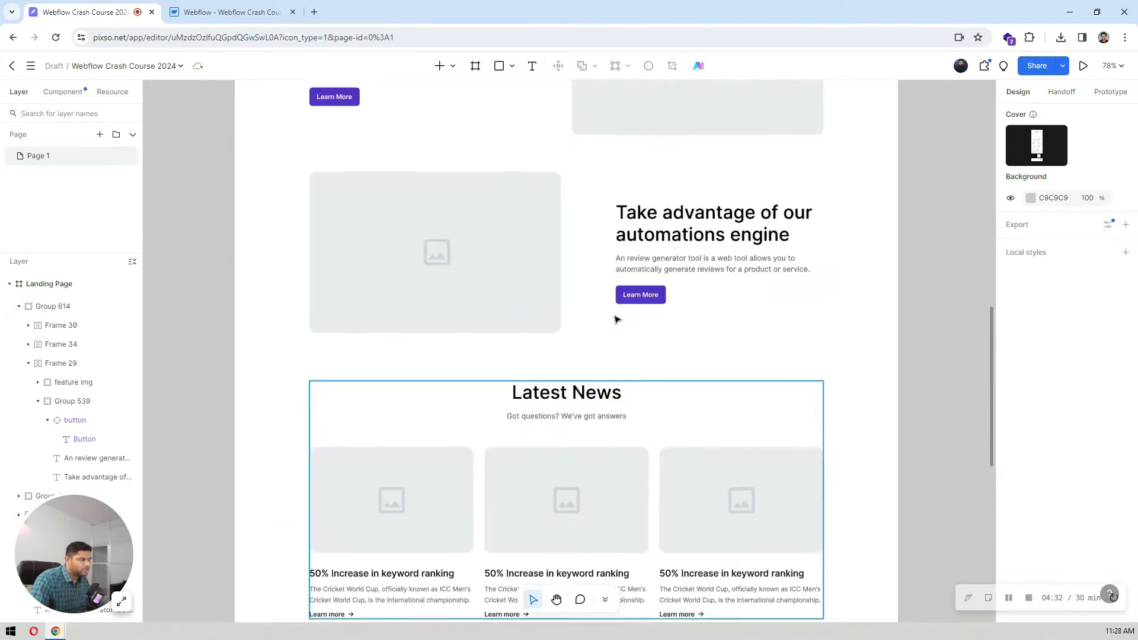
{"action": "scroll", "coordinate": [616, 319], "scroll_direction": "up", "scroll_amount": 5}
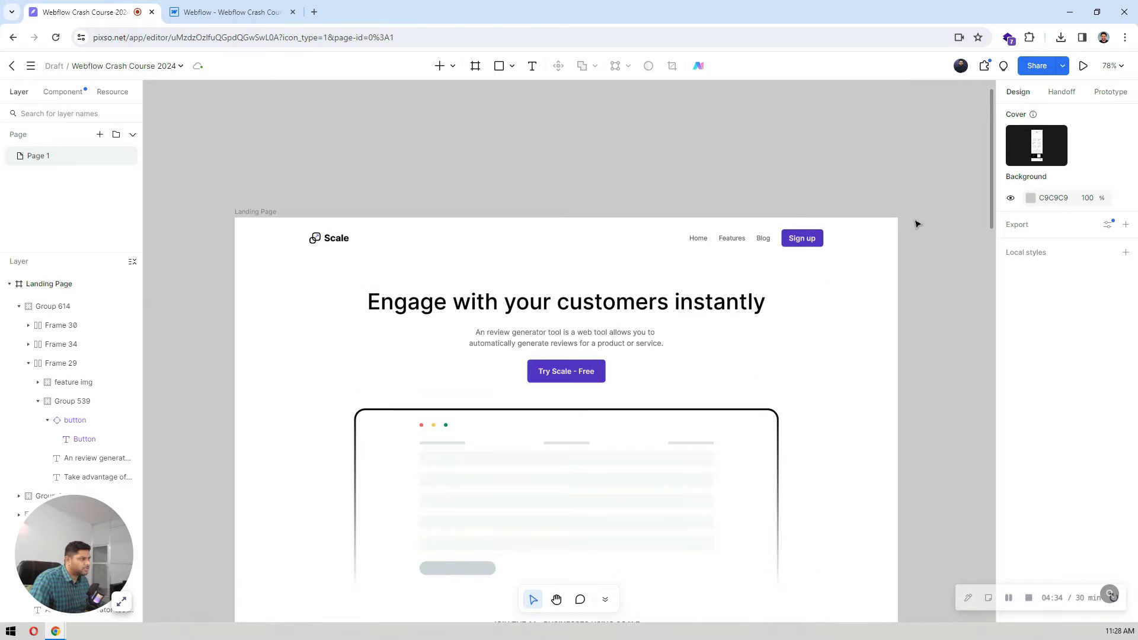
{"action": "scroll", "coordinate": [842, 235], "scroll_direction": "up", "scroll_amount": 4}
{"action": "scroll", "coordinate": [872, 236], "scroll_direction": "up", "scroll_amount": 5}
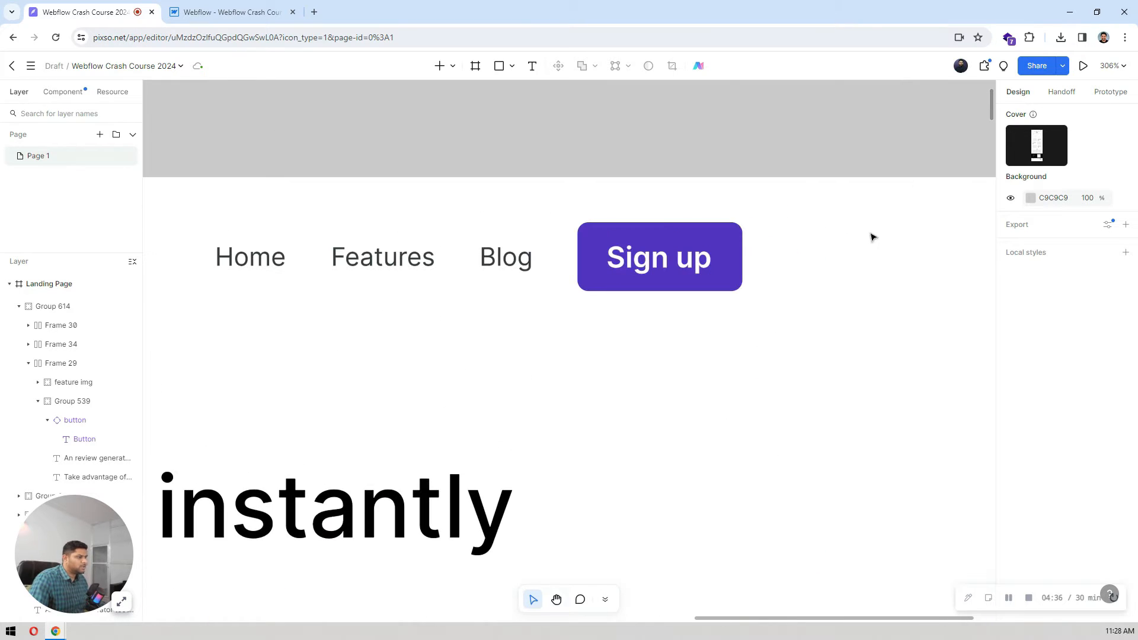
{"action": "left_click", "coordinate": [711, 255]}
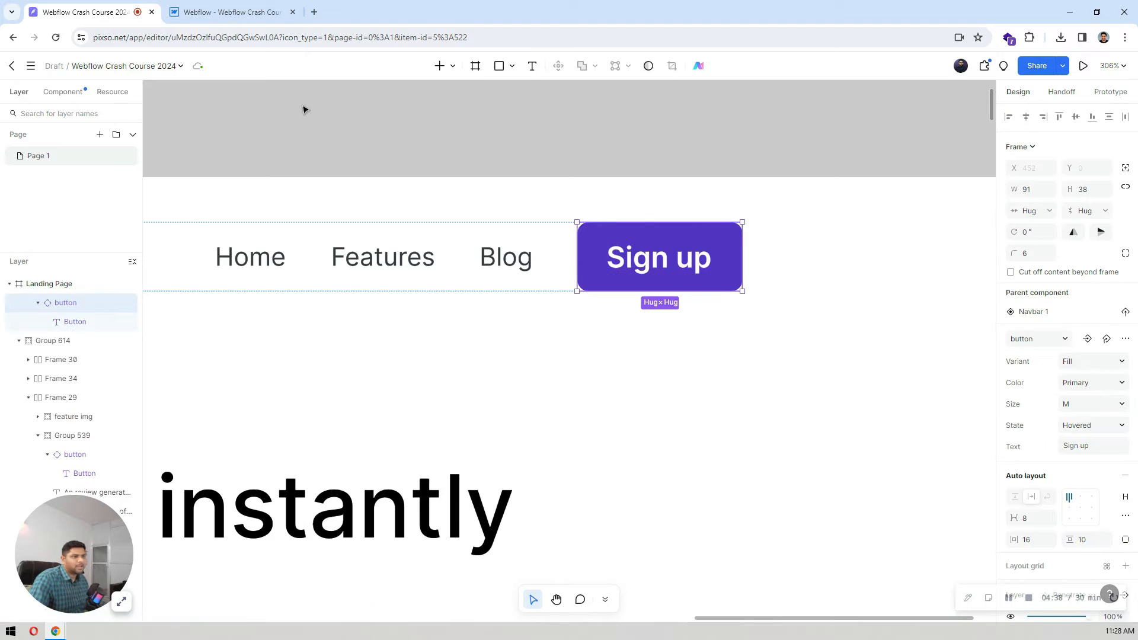
{"action": "left_click", "coordinate": [211, 11]}
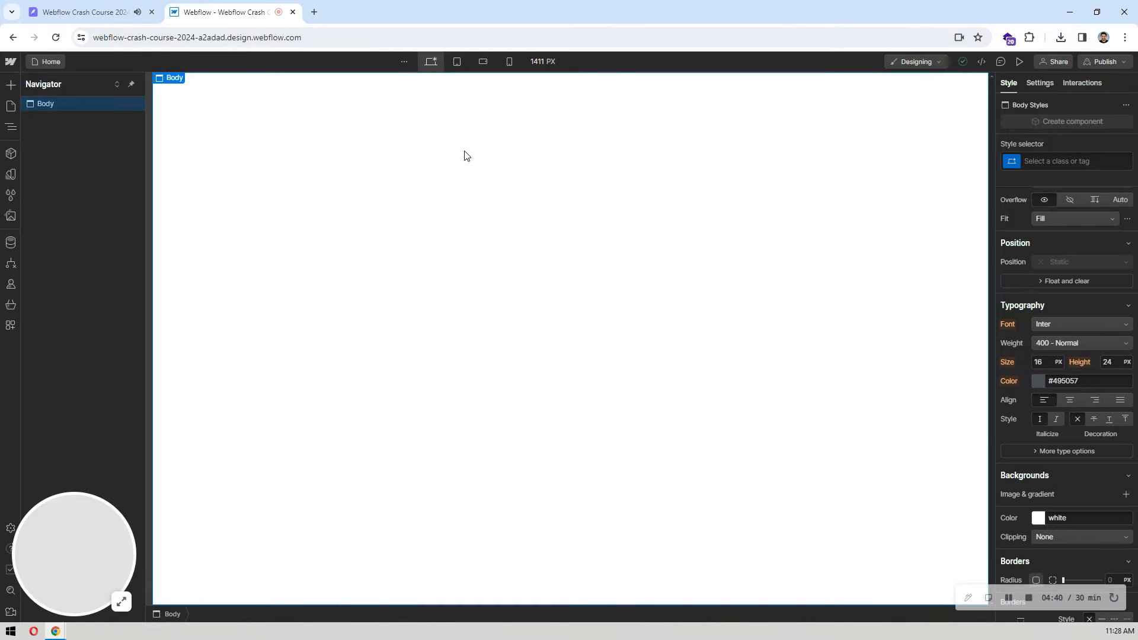
{"action": "key", "text": "ctrl+e"}
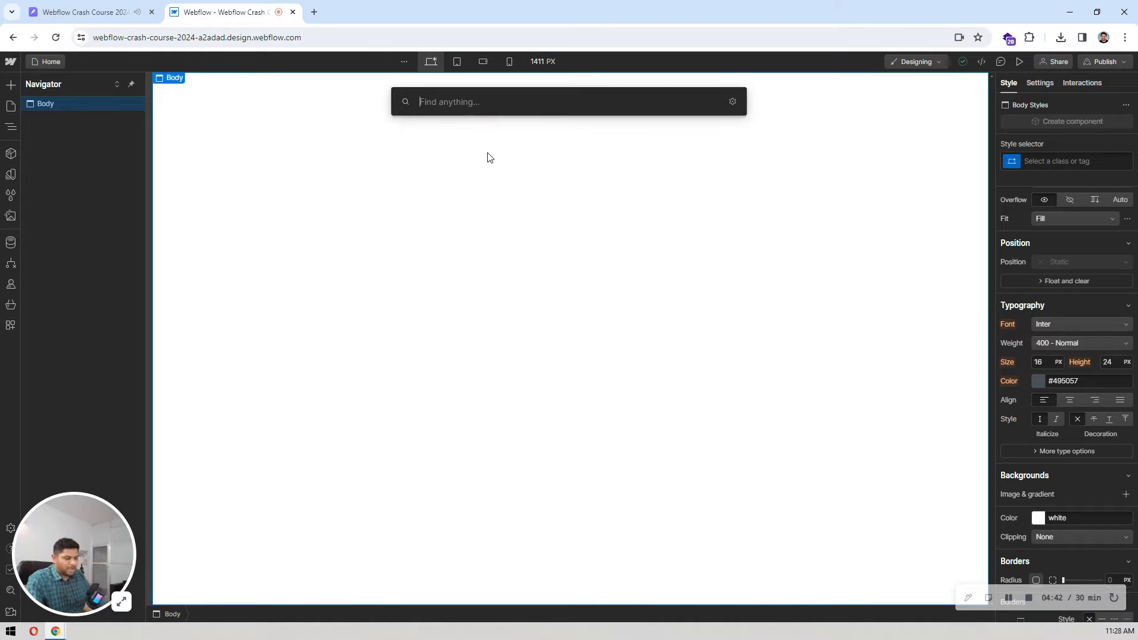
{"action": "type", "text": "butt"}
{"action": "left_click", "coordinate": [486, 156]}
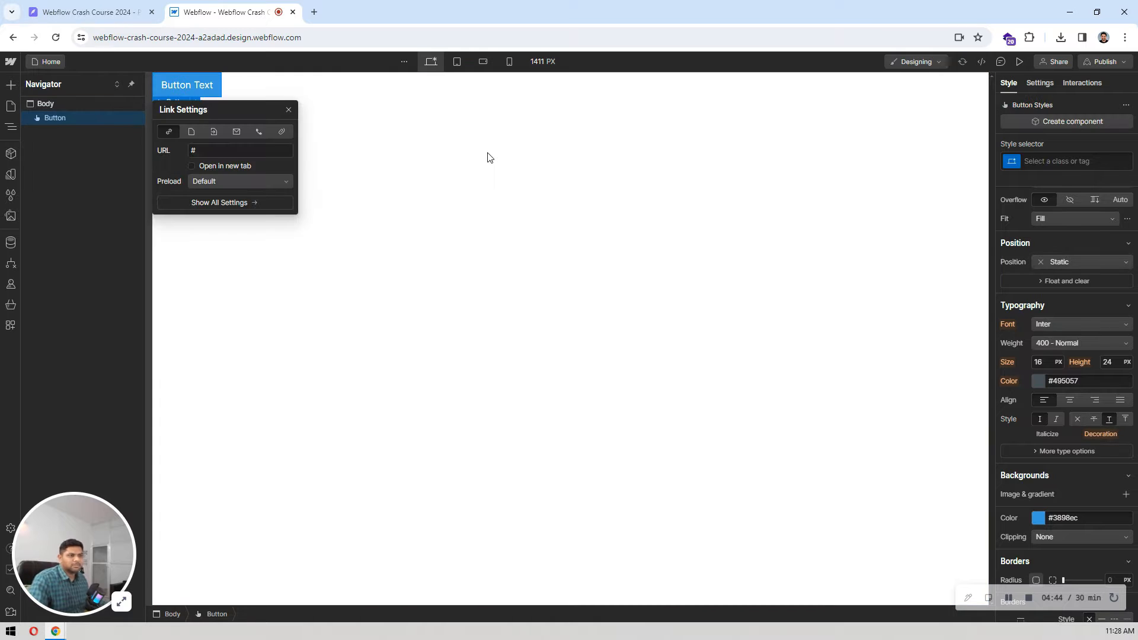
{"action": "left_click", "coordinate": [312, 133]}
{"action": "left_click", "coordinate": [200, 92]}
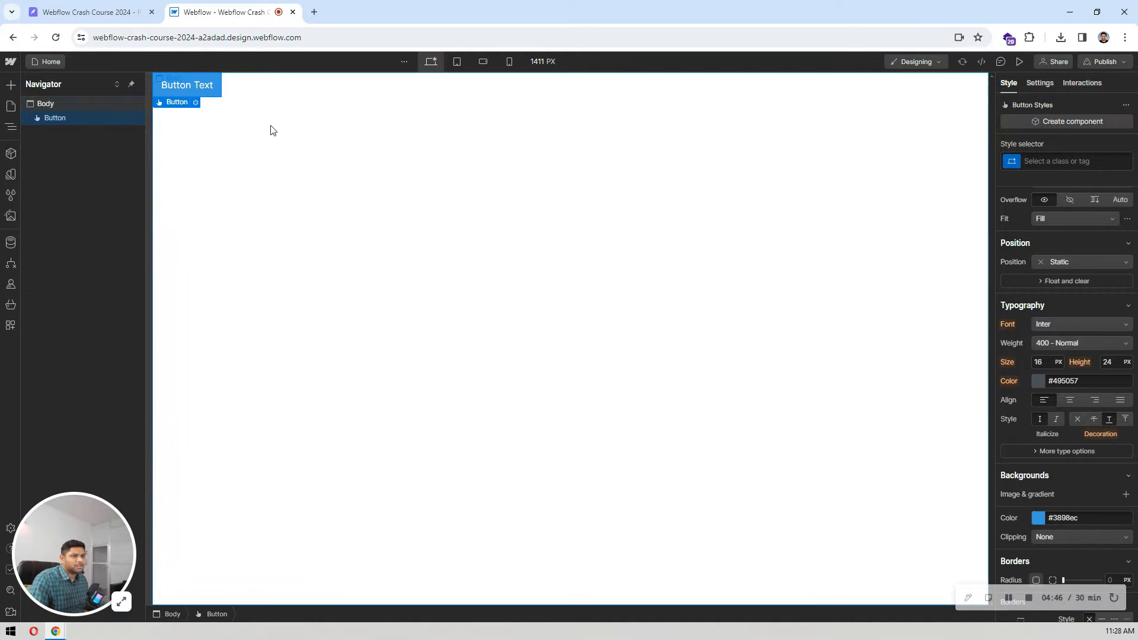
{"action": "left_click", "coordinate": [77, 105]}
{"action": "left_click", "coordinate": [161, 94]}
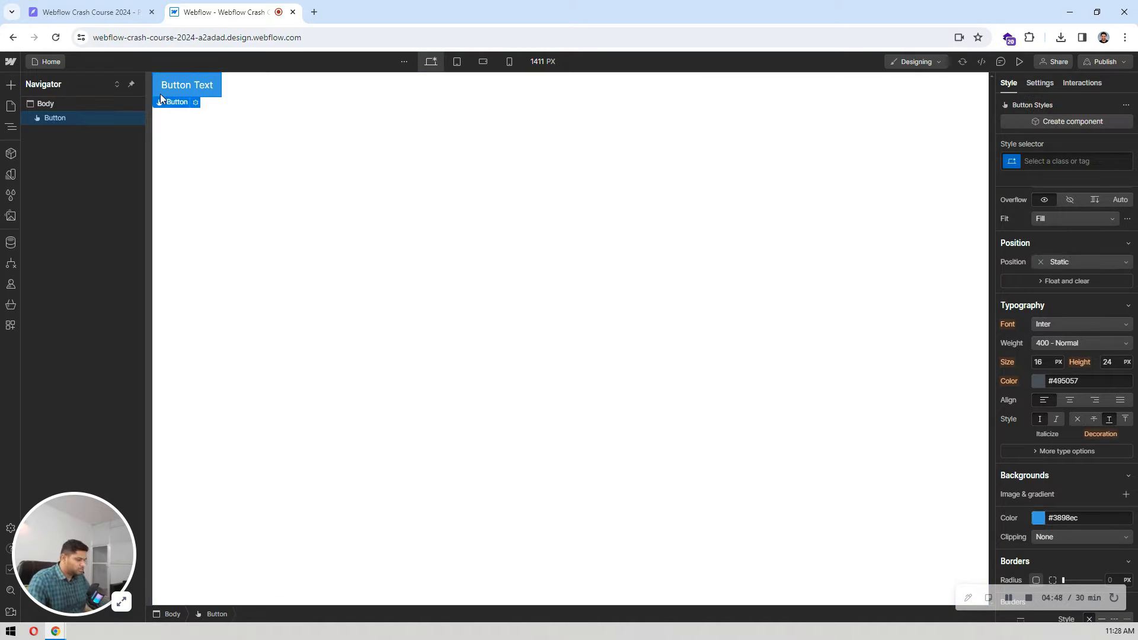
{"action": "key", "text": "Delete"}
Step: Add a Section element to the Body and nest a Container element inside it
{"action": "left_click", "coordinate": [74, 105]}
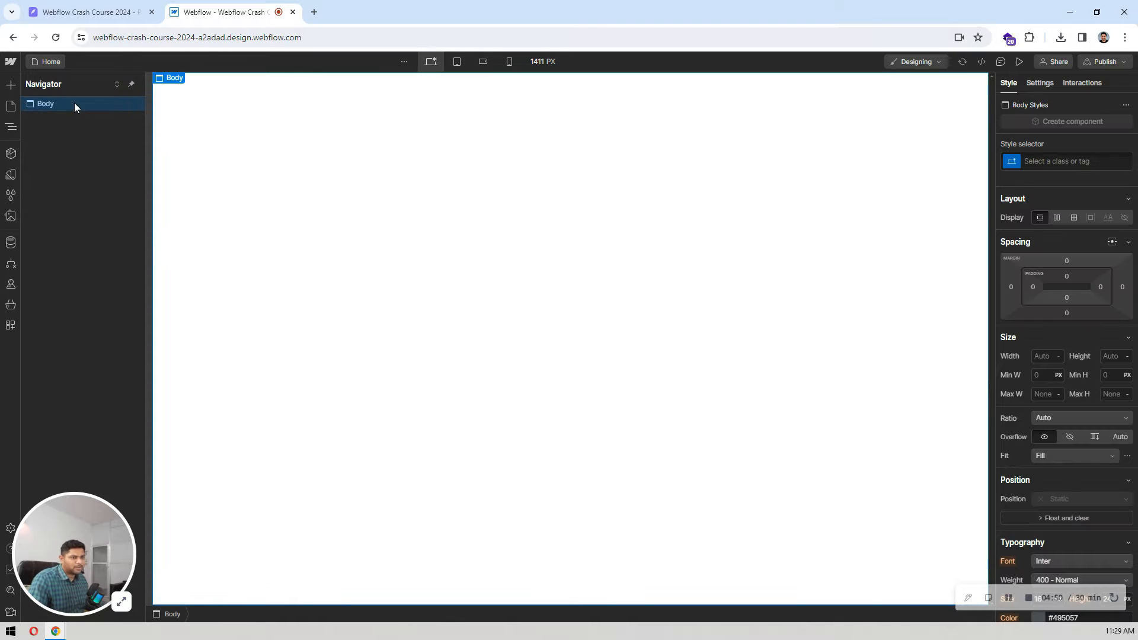
{"action": "key", "text": "ctrl+k"}
{"action": "type", "text": "se"}
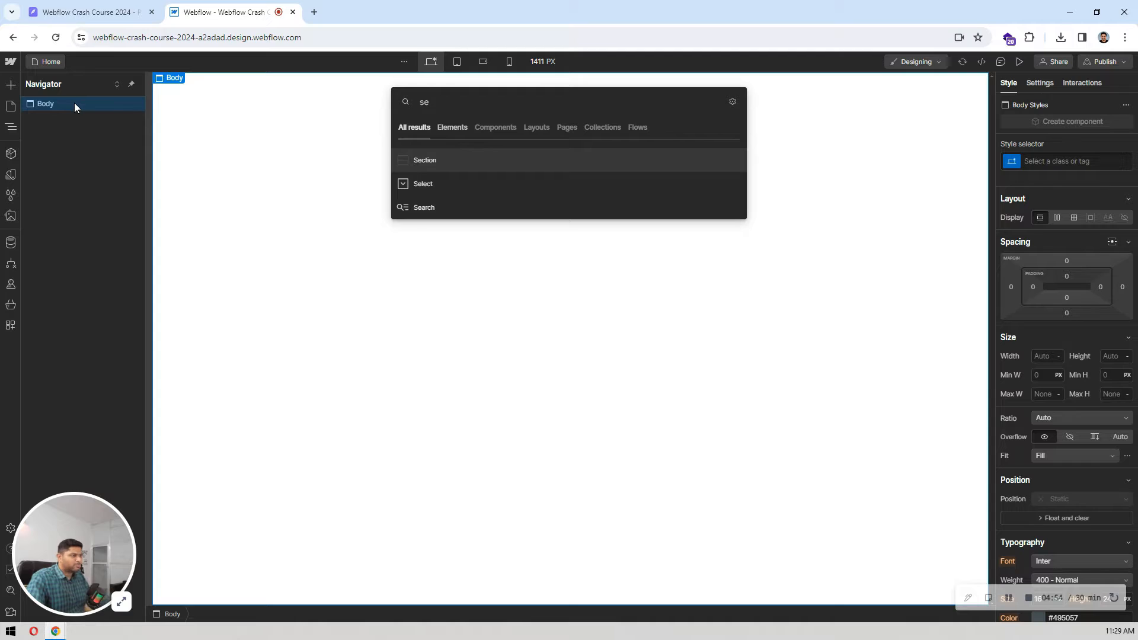
{"action": "key", "text": "Return"}
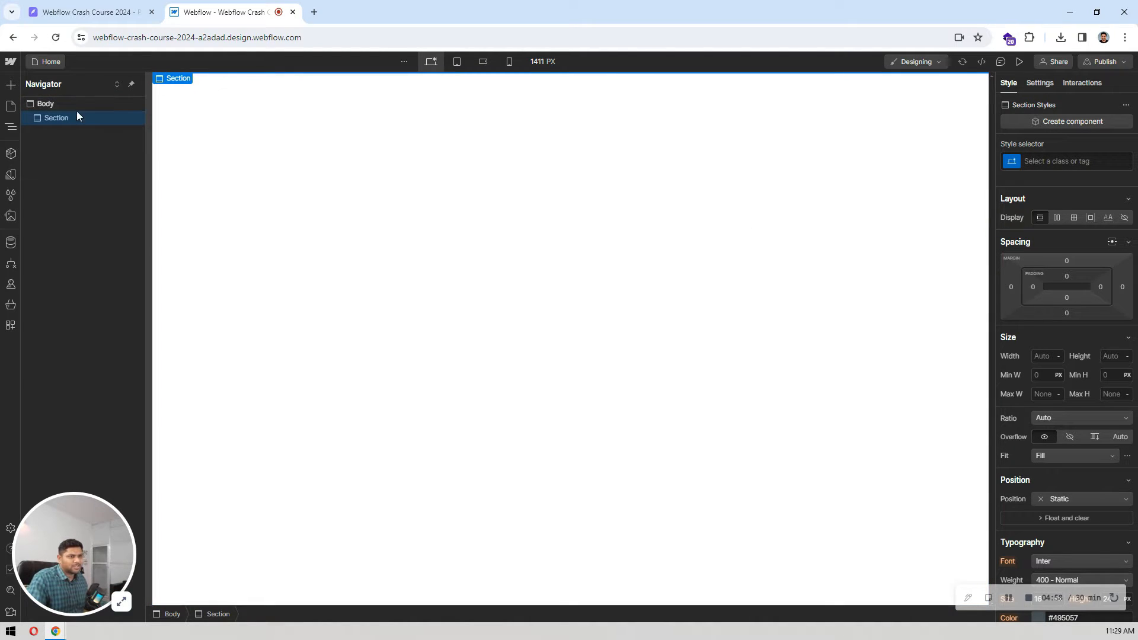
{"action": "key", "text": "ctrl+k"}
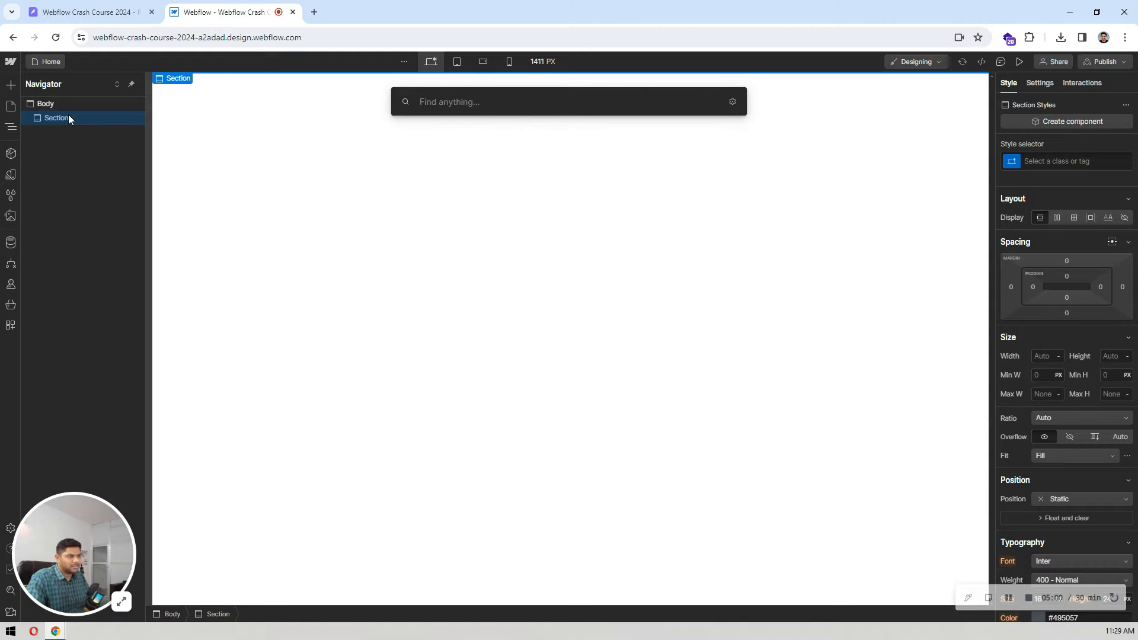
{"action": "type", "text": "conta"}
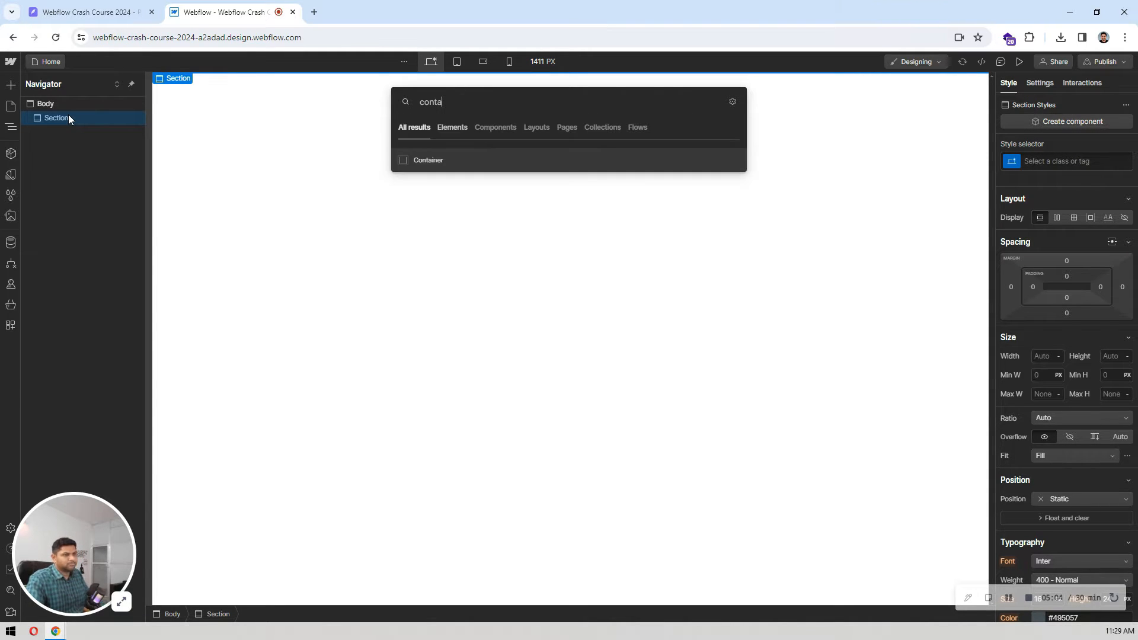
{"action": "key", "text": "Return"}
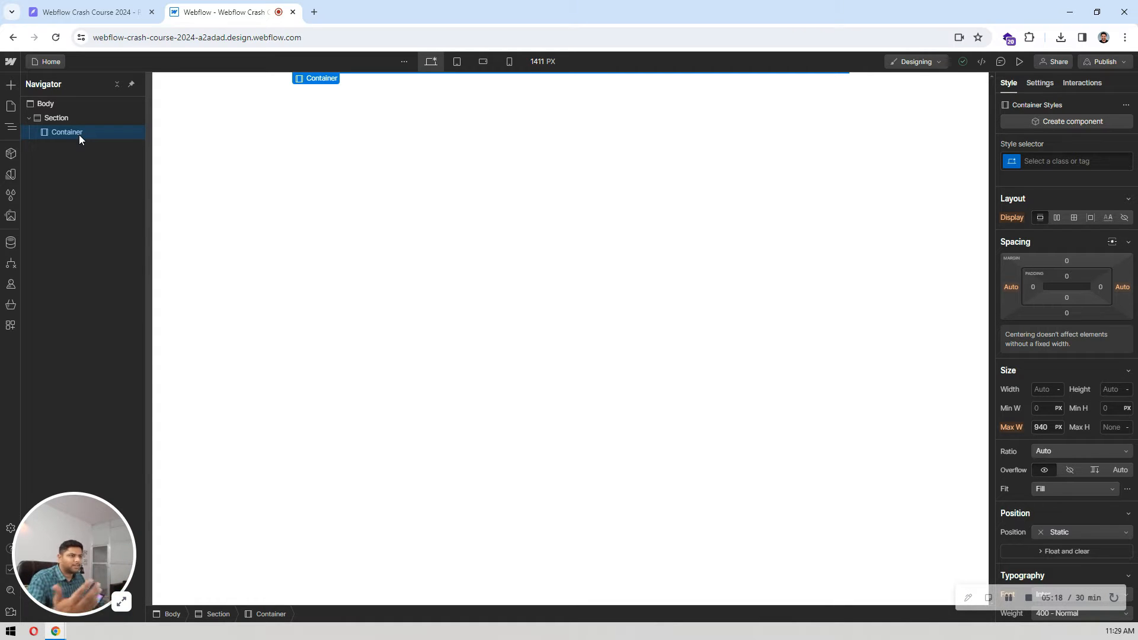
Step: Inspect the width of the navbar frame in the Pixso design, and return to Webflow
{"action": "scroll", "coordinate": [1072, 369], "scroll_direction": "down", "scroll_amount": 3}
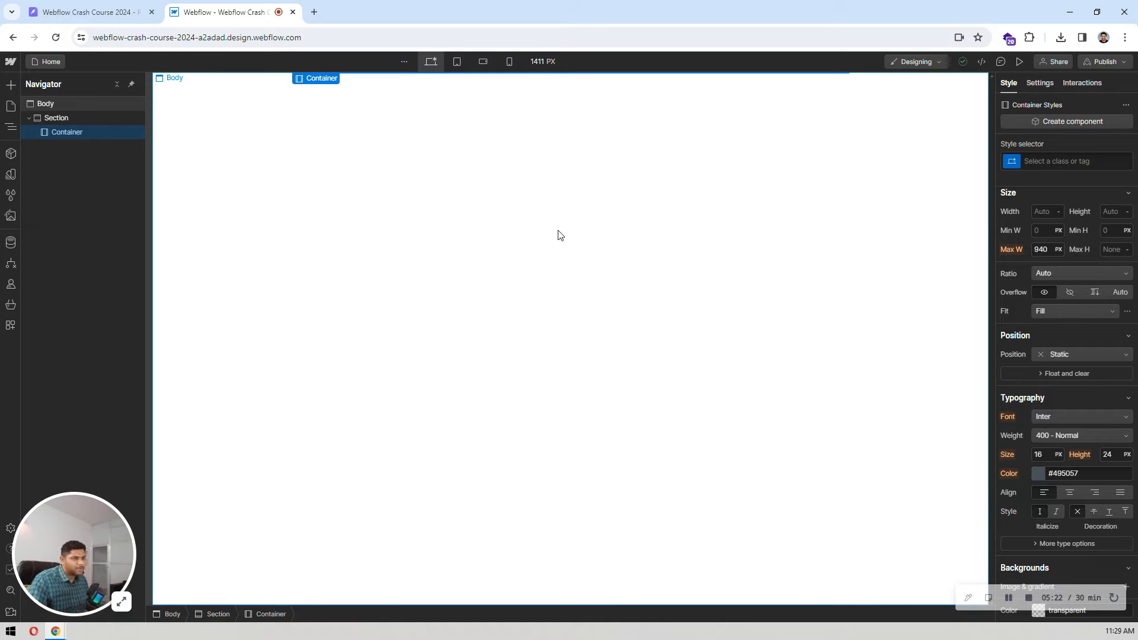
{"action": "left_click", "coordinate": [115, 6]}
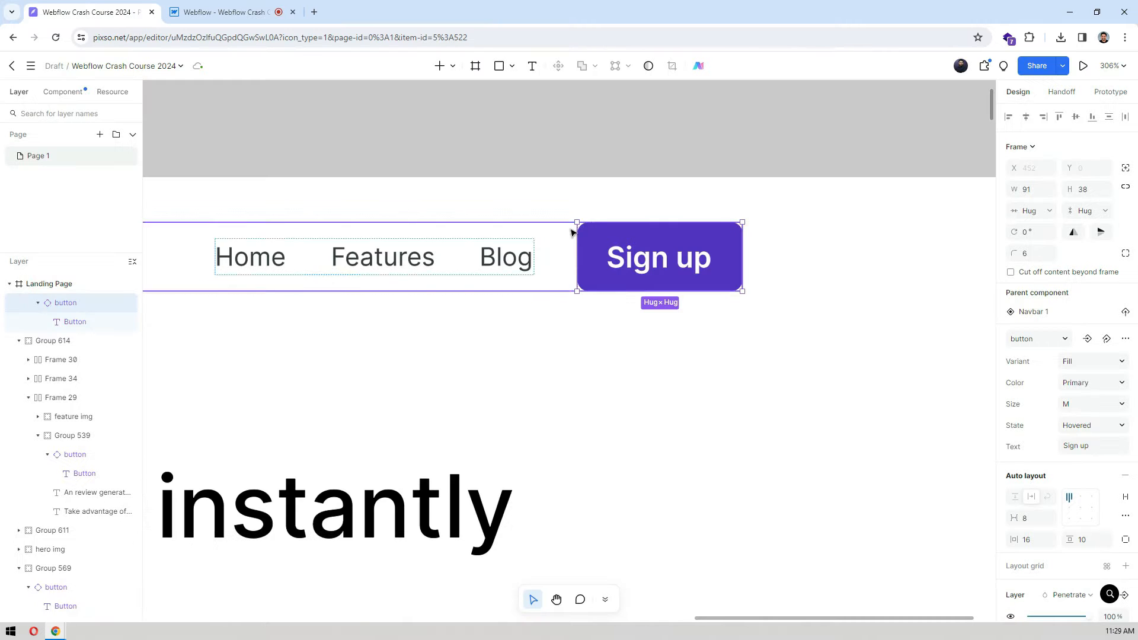
{"action": "scroll", "coordinate": [628, 166], "scroll_direction": "down", "scroll_amount": 8}
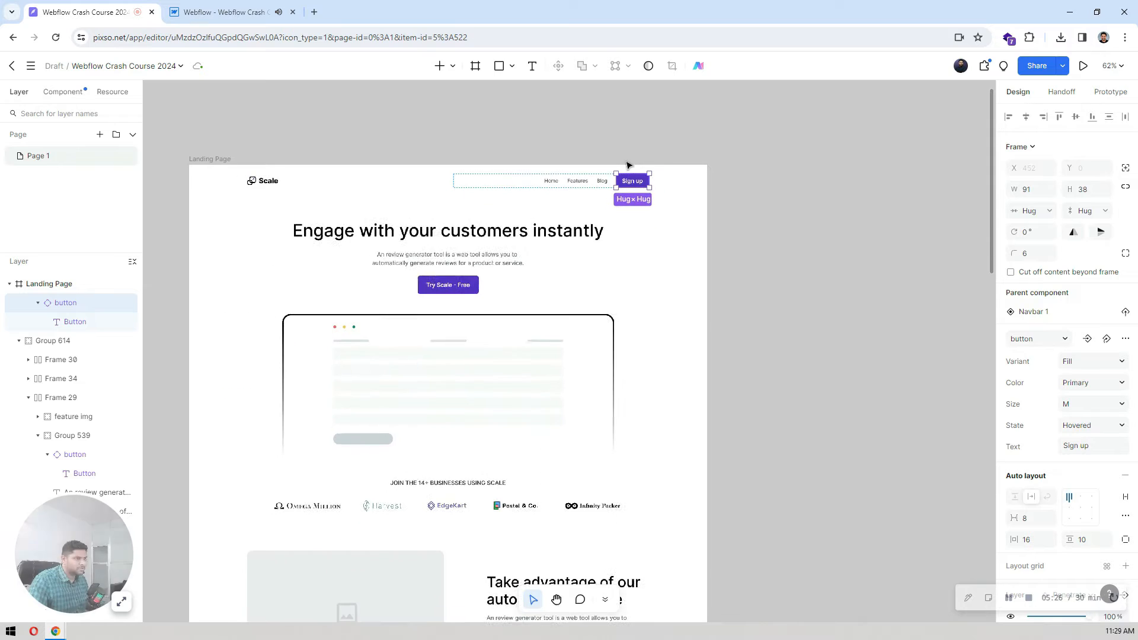
{"action": "left_click", "coordinate": [811, 225]}
{"action": "left_click", "coordinate": [497, 187]}
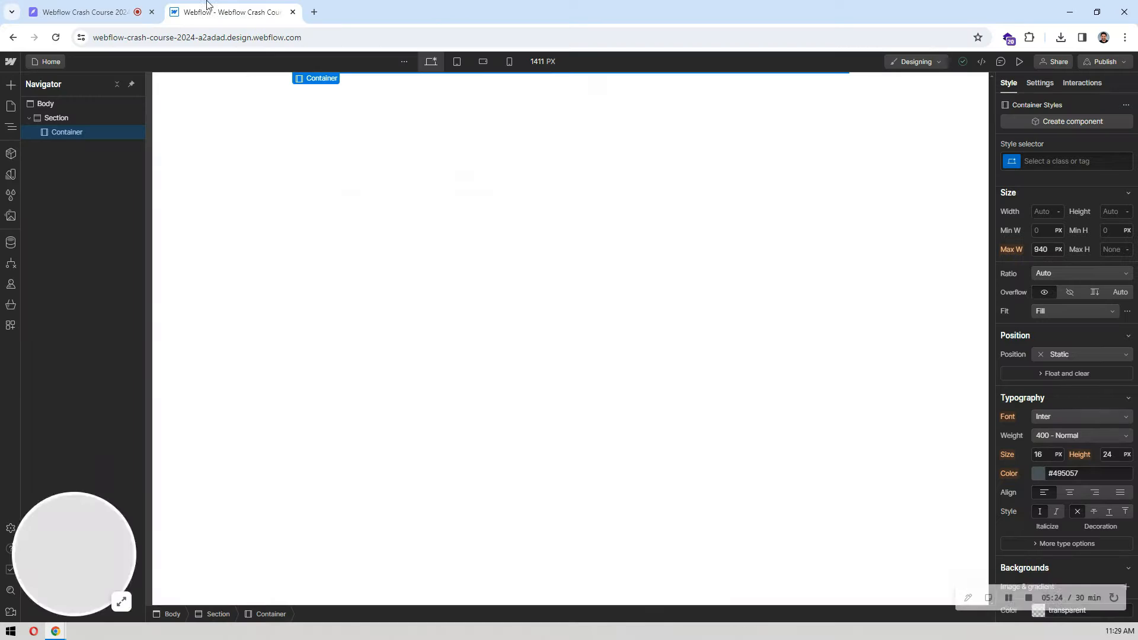
{"action": "left_click", "coordinate": [232, 11]}
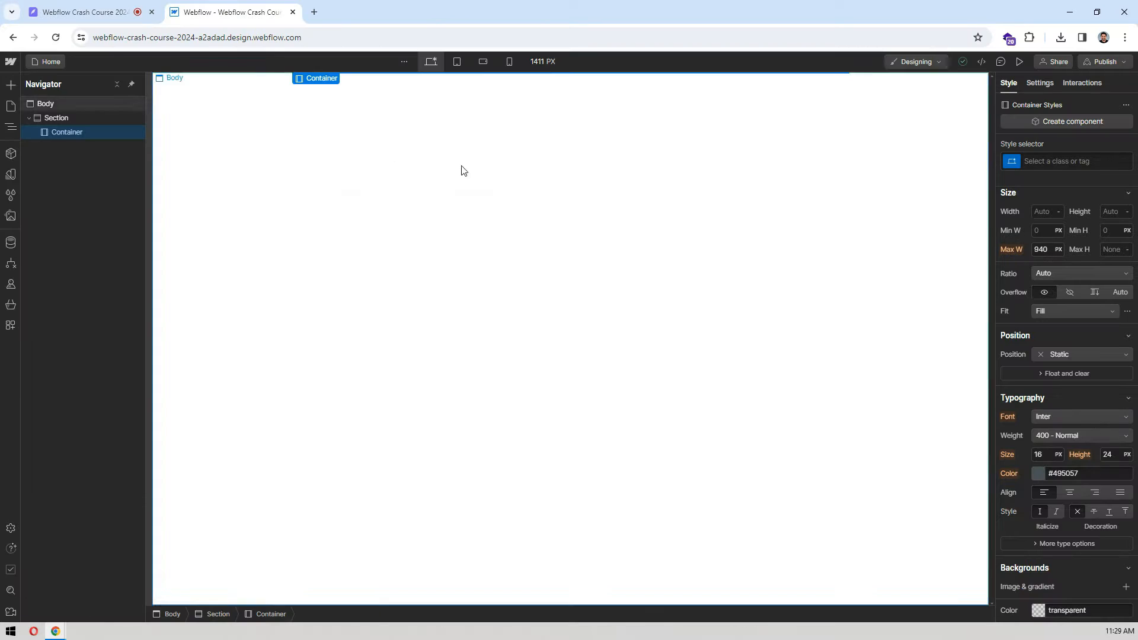
{"action": "left_click", "coordinate": [1057, 164]}
{"action": "left_click", "coordinate": [1055, 145]}
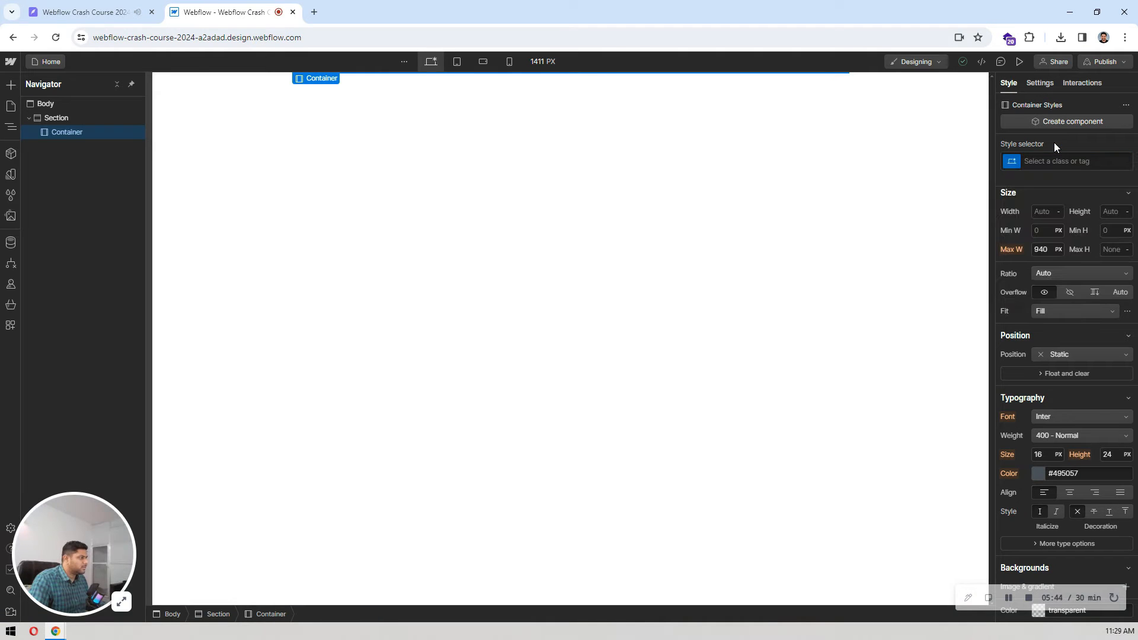
{"action": "left_click", "coordinate": [1050, 163]}
{"action": "type", "text": "co"}
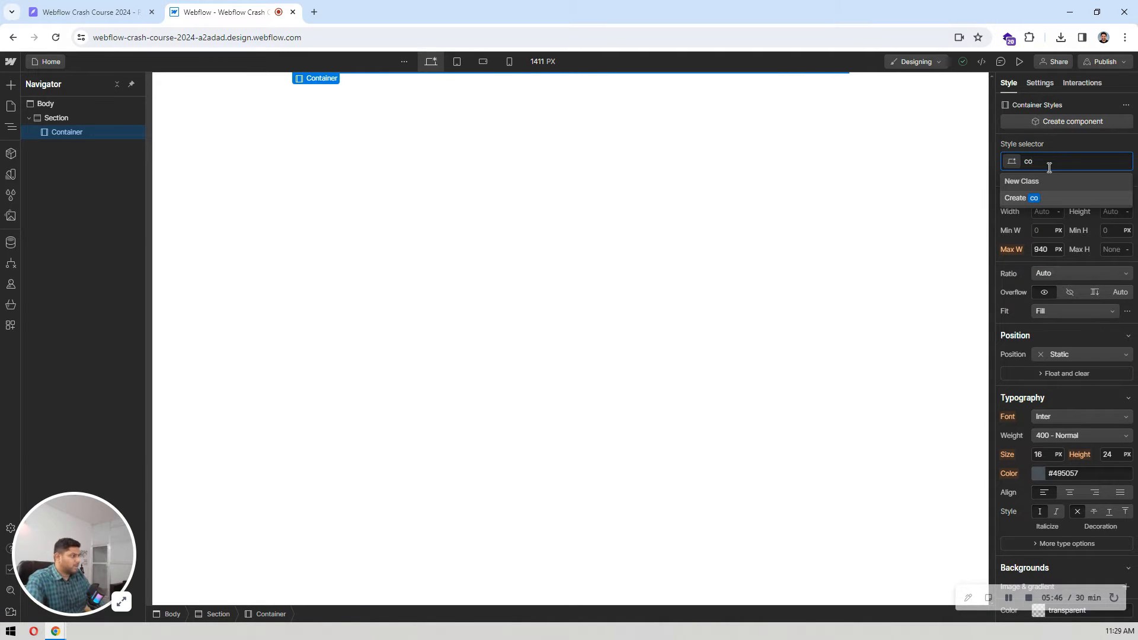
{"action": "key", "text": "BackSpace"}
{"action": "key", "text": "BackSpace"}
{"action": "key", "text": "BackSpace"}
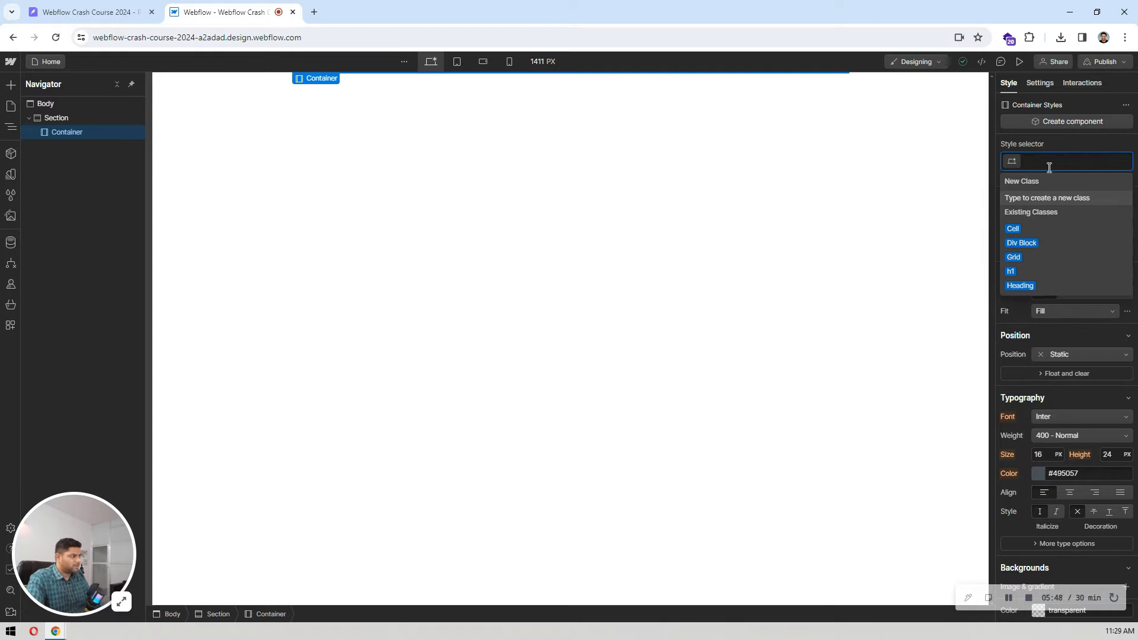
{"action": "left_click", "coordinate": [605, 247]}
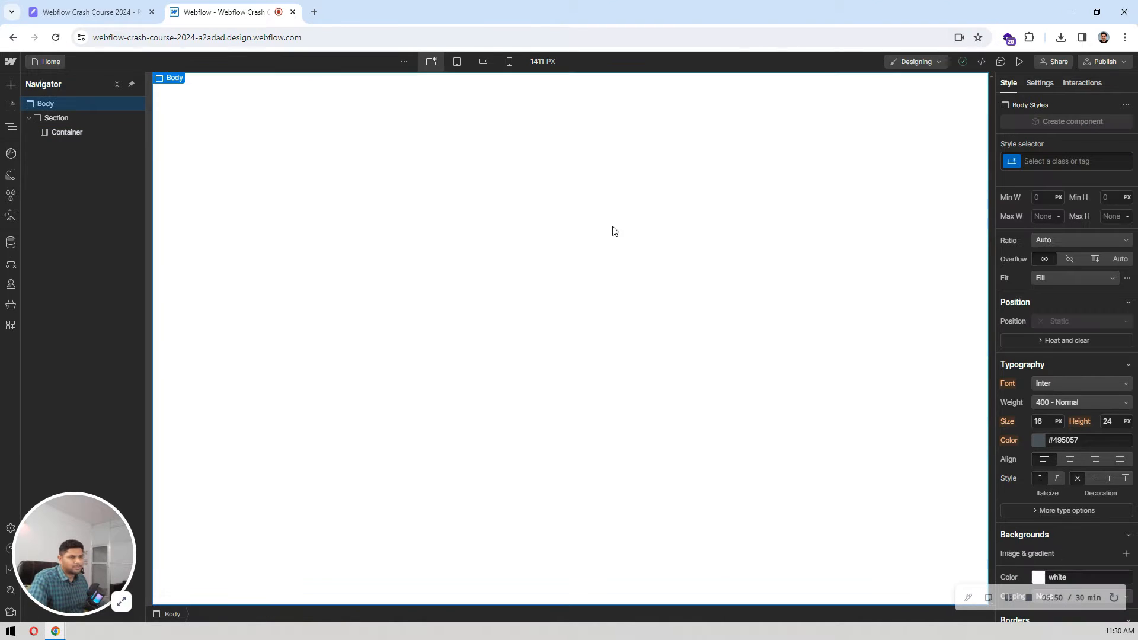
Step: Clean up the style selectors by removing all unused styles, and show the Navigator again
{"action": "left_click", "coordinate": [12, 195]}
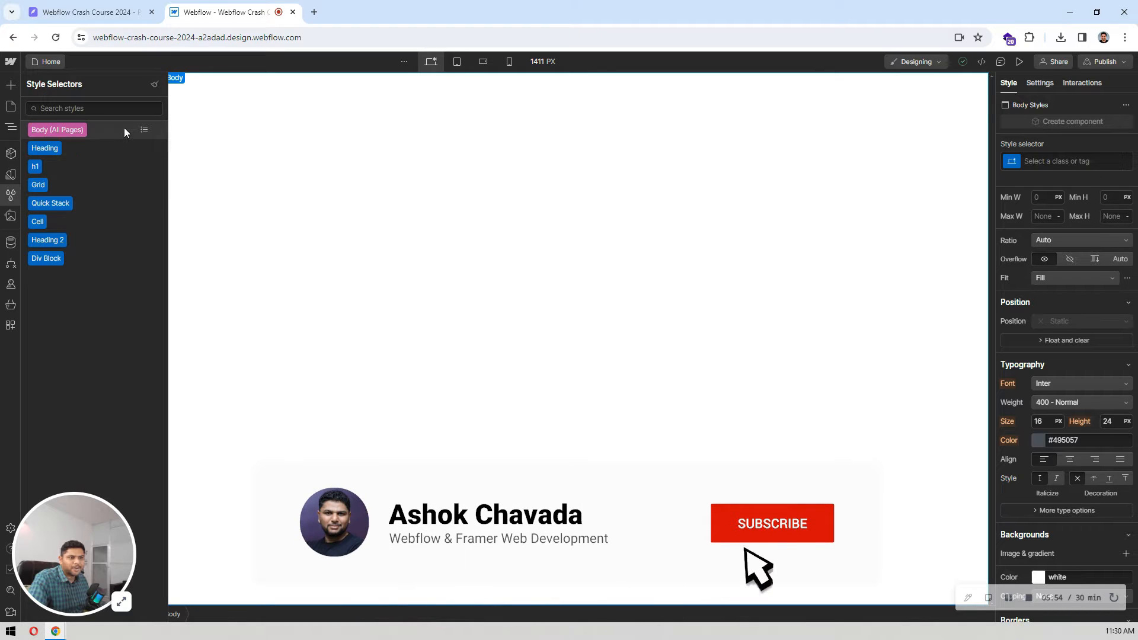
{"action": "left_click", "coordinate": [154, 84]}
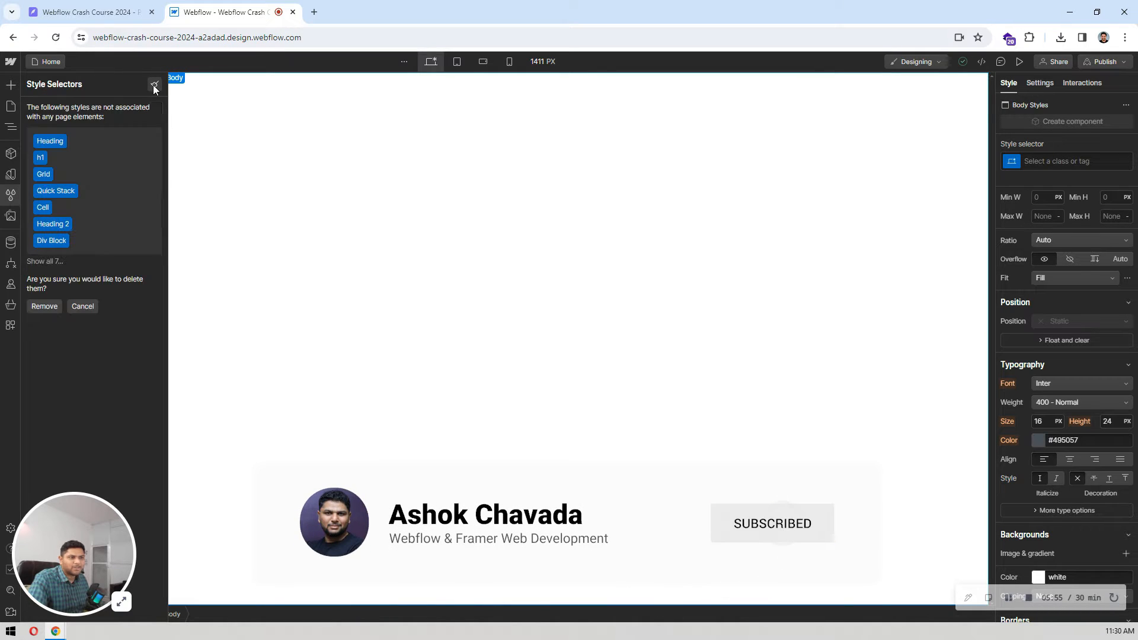
{"action": "left_click", "coordinate": [52, 306]}
{"action": "key", "text": "z"}
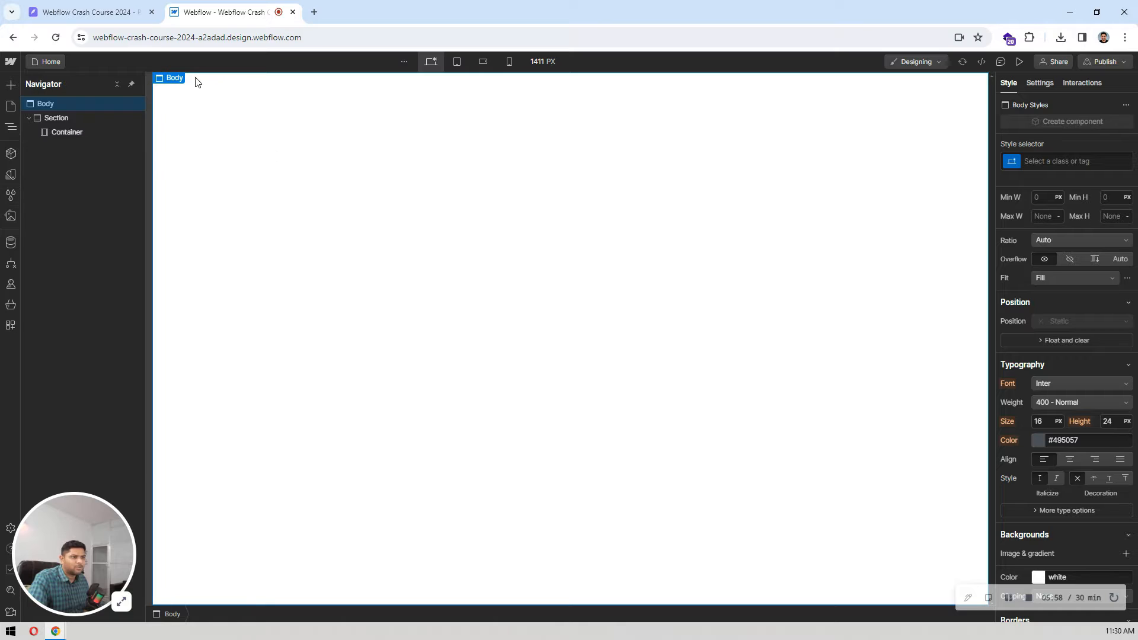
Step: Give the Container element the new class "container" and set its maximum width to 1140 px
{"action": "left_click", "coordinate": [83, 133]}
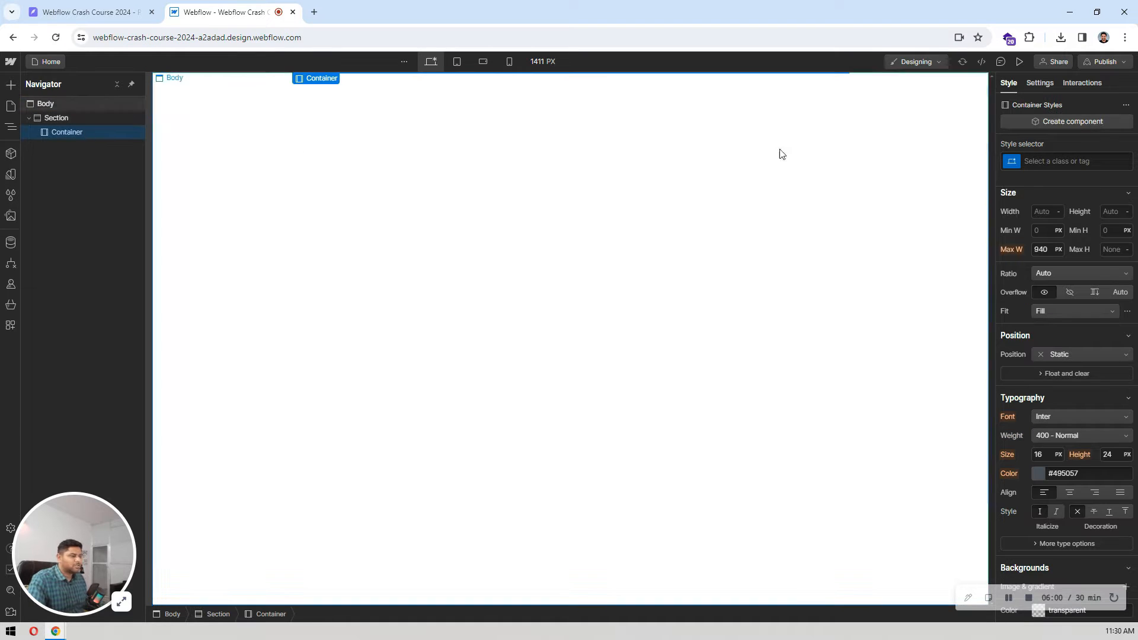
{"action": "left_click", "coordinate": [1057, 163]}
{"action": "type", "text": "container"}
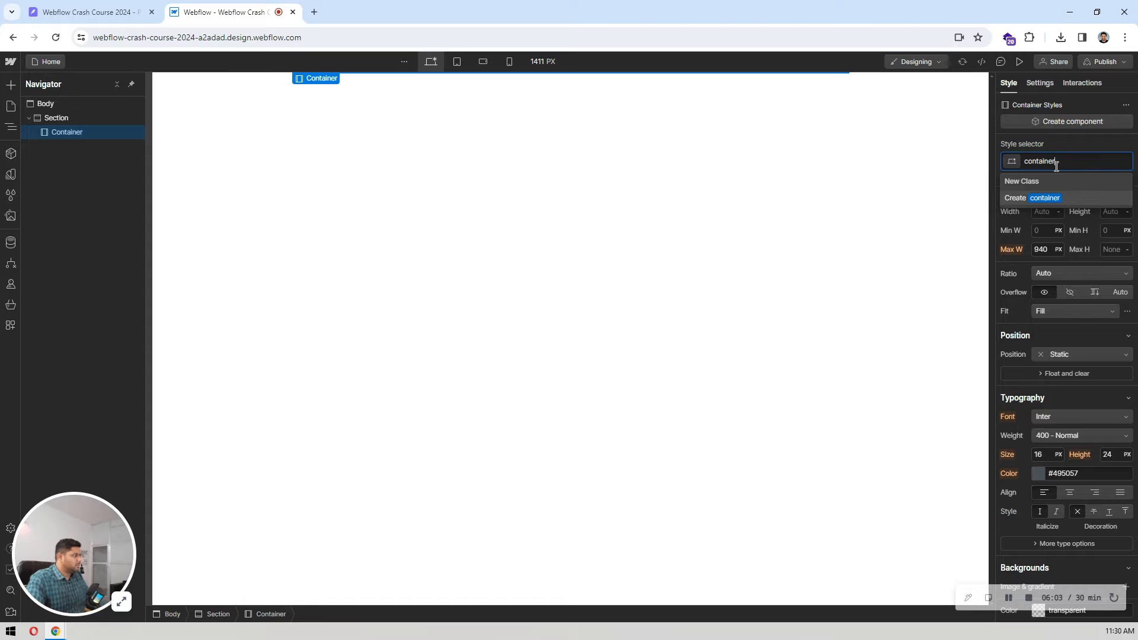
{"action": "key", "text": "Return"}
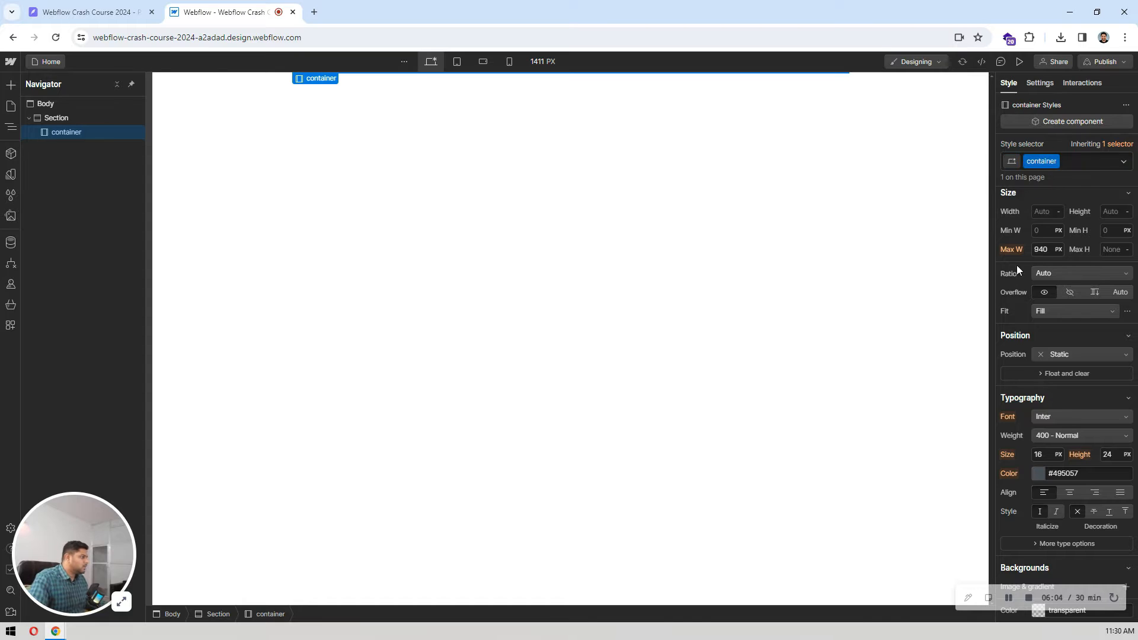
{"action": "left_click", "coordinate": [1052, 251]}
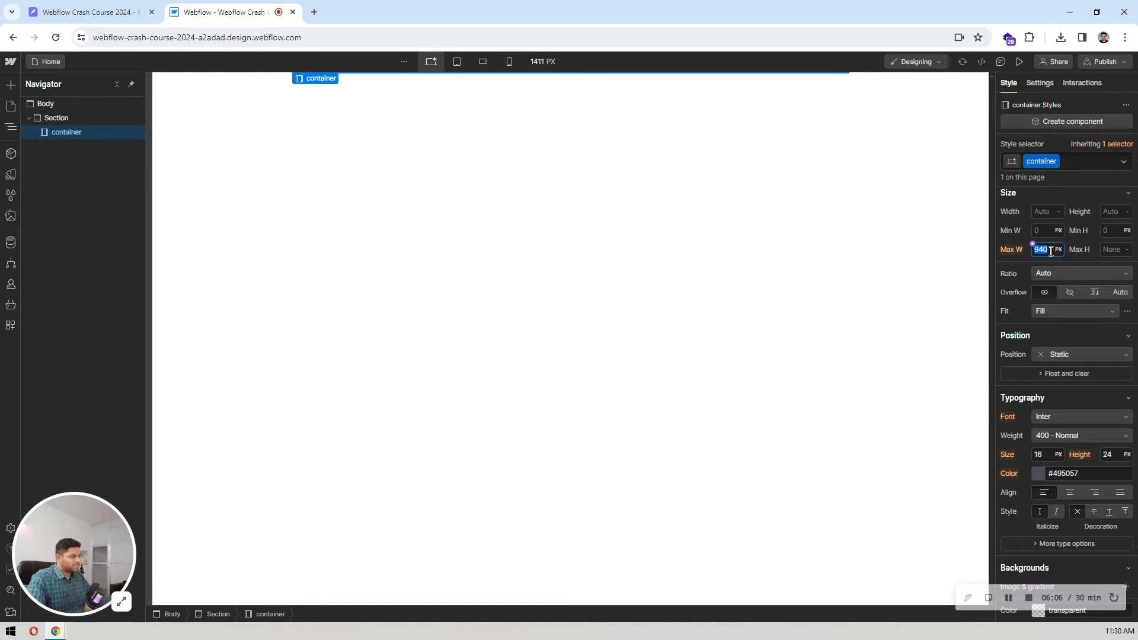
{"action": "key", "text": "Return"}
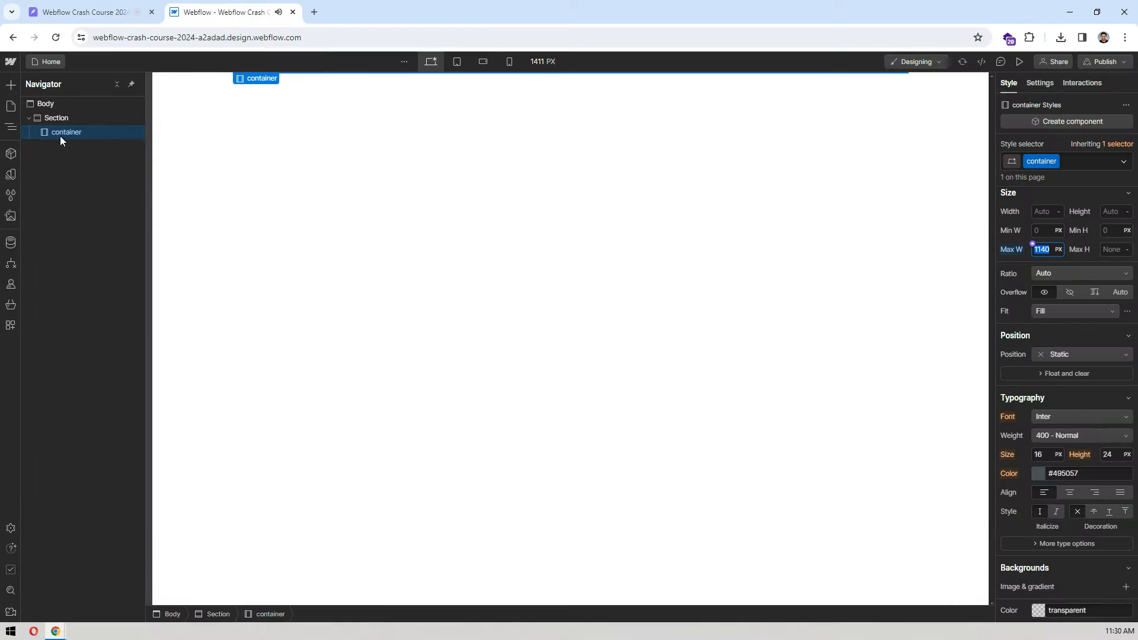
Step: Add a Button element inside the container using quick find
{"action": "key", "text": "ctrl+k"}
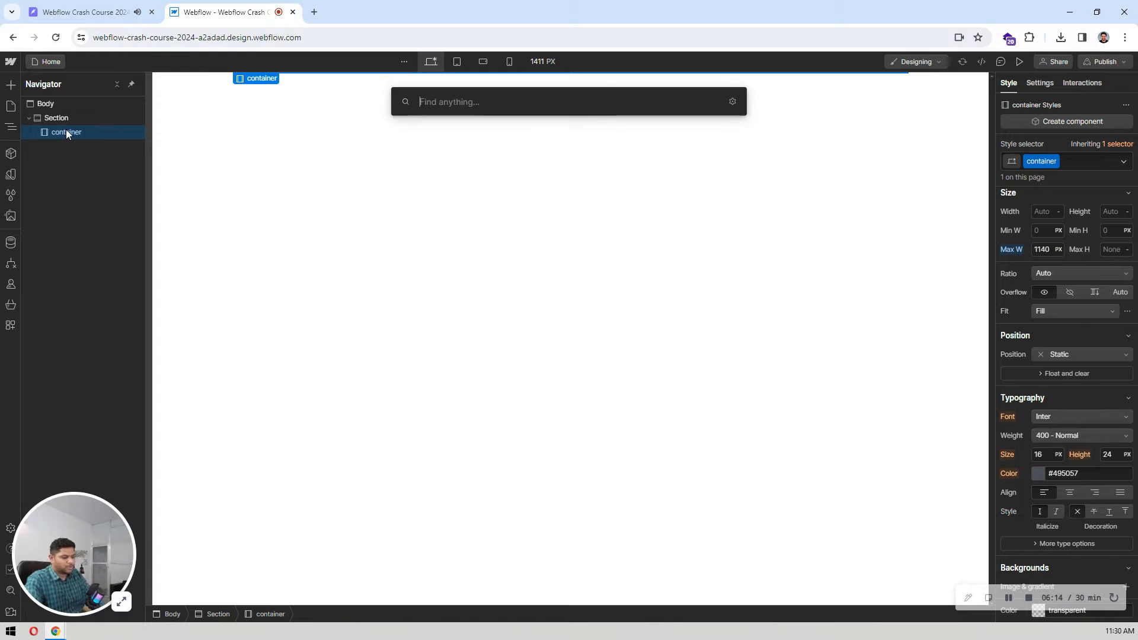
{"action": "type", "text": "button"}
{"action": "key", "text": "Return"}
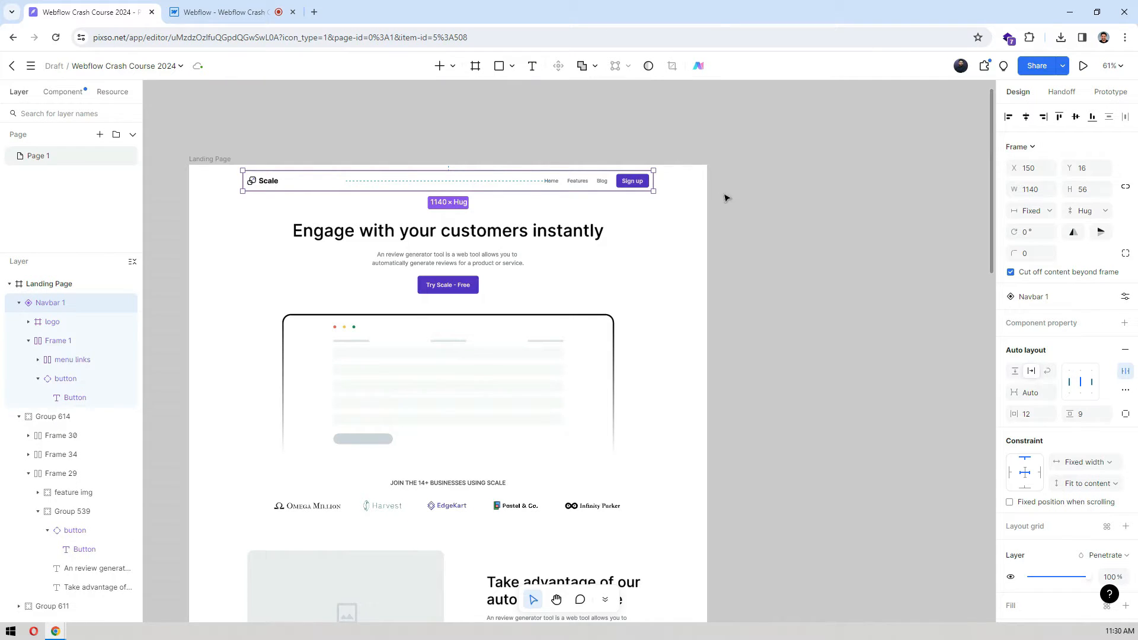
Step: Copy the Sign up button's fill color 5227CC from the Pixso design and apply it as the Webflow button's background color
{"action": "double_click", "coordinate": [645, 179]}
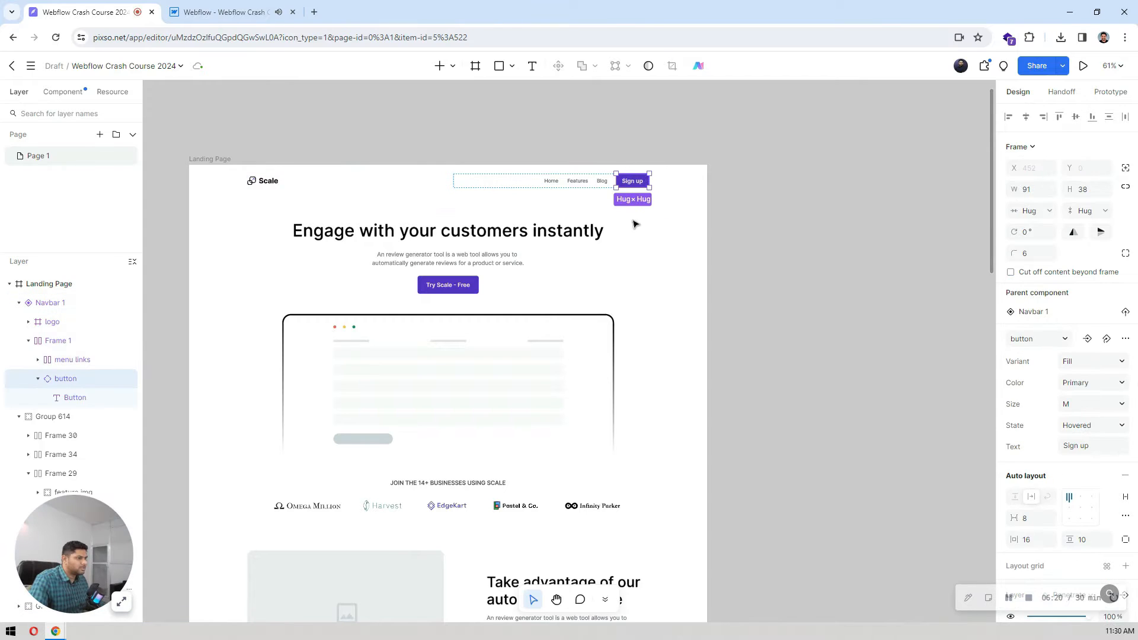
{"action": "scroll", "coordinate": [1062, 356], "scroll_direction": "down", "scroll_amount": 5}
{"action": "left_click", "coordinate": [1055, 396]}
{"action": "key", "text": "ctrl+c"}
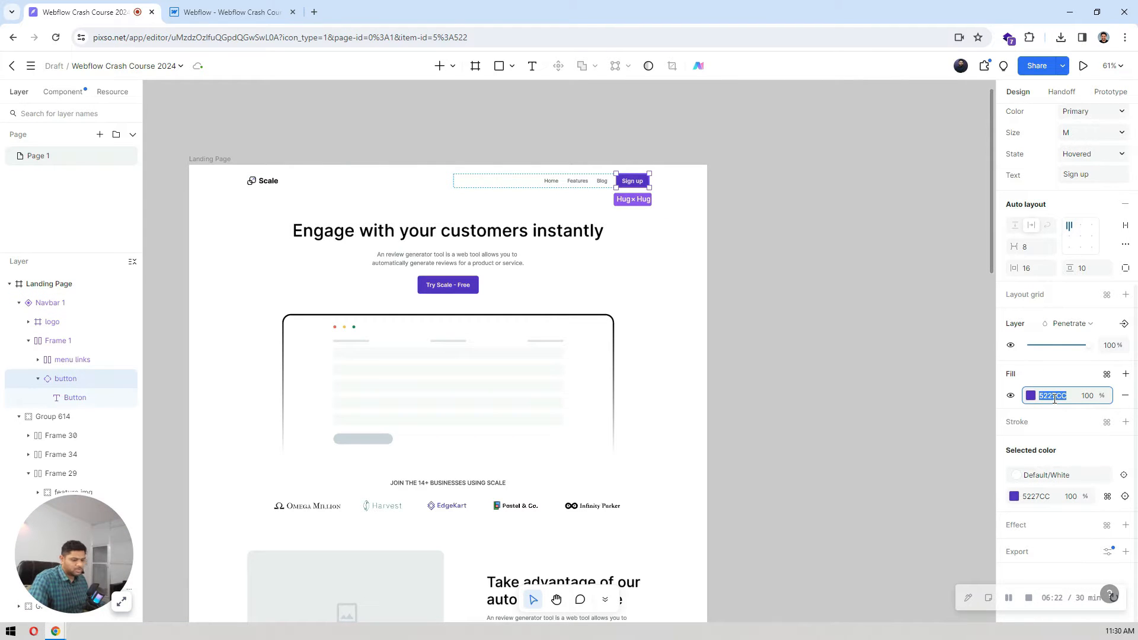
{"action": "left_click", "coordinate": [276, 10]}
{"action": "scroll", "coordinate": [1082, 347], "scroll_direction": "down", "scroll_amount": 6}
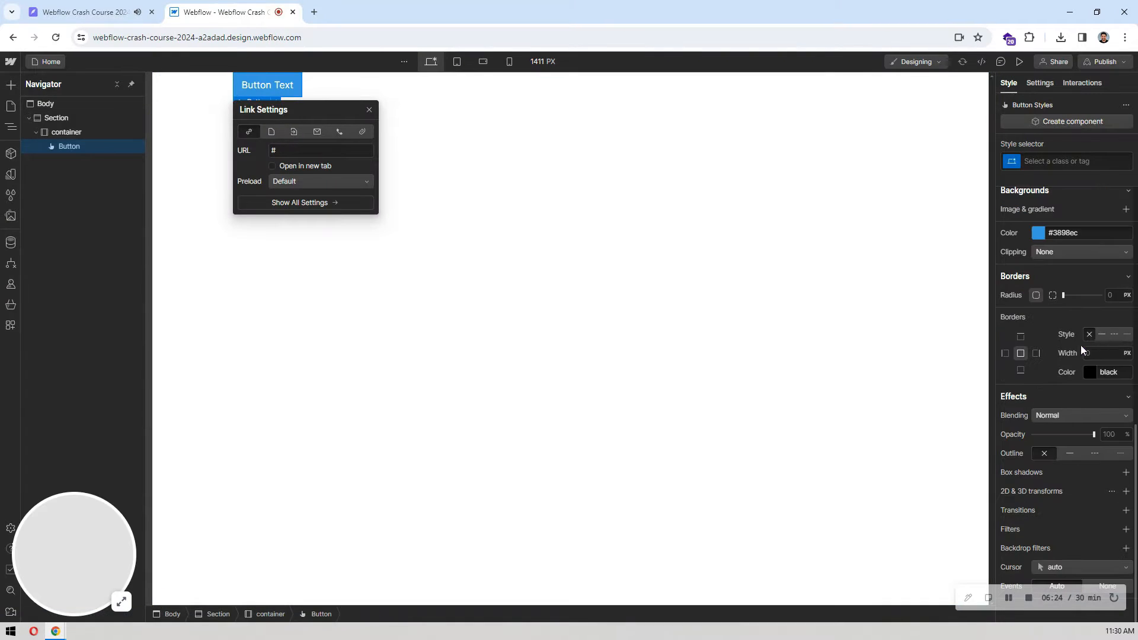
{"action": "left_click", "coordinate": [1076, 234]}
{"action": "key", "text": "ctrl+v"}
{"action": "key", "text": "Return"}
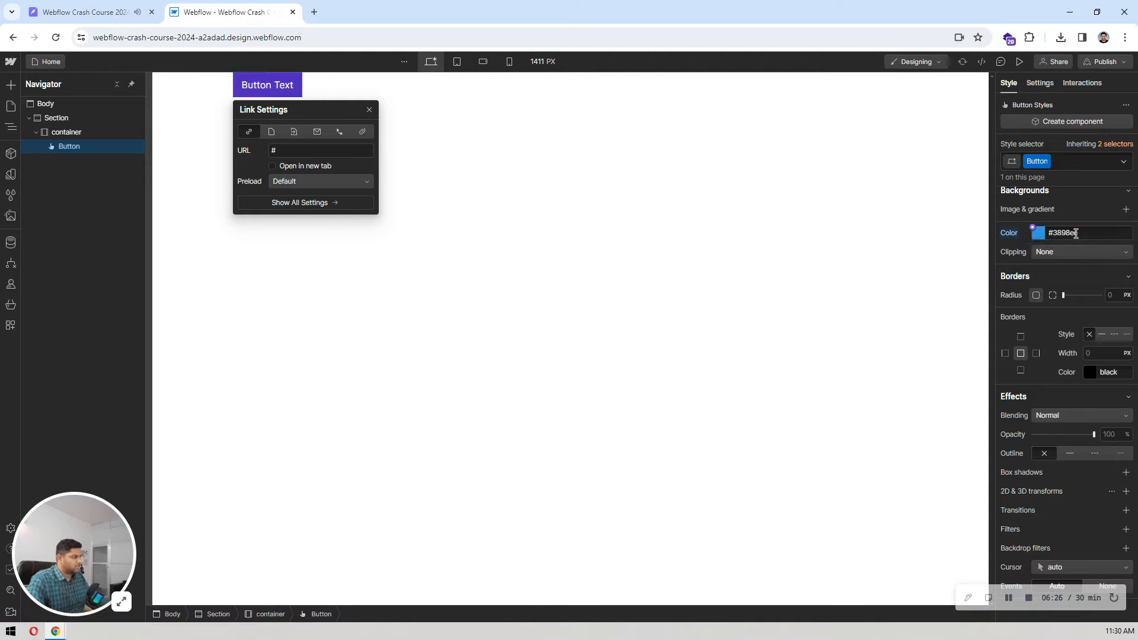
Step: Check the Sign up button's corner radius in Pixso and set the Webflow button's border radius to 6 px
{"action": "left_click", "coordinate": [59, 7]}
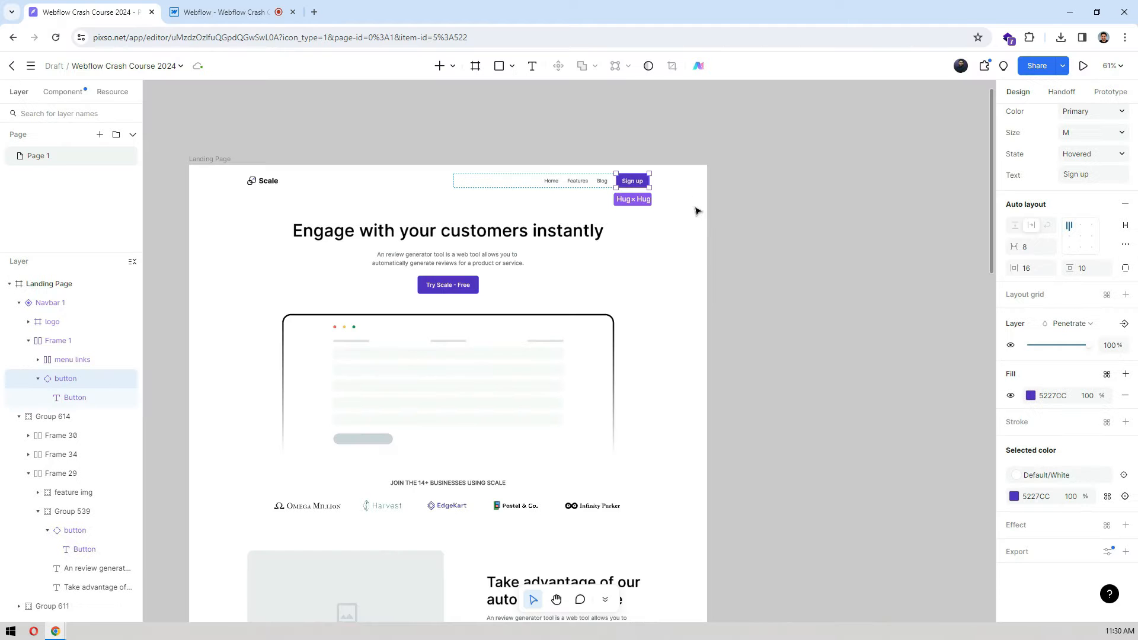
{"action": "scroll", "coordinate": [1073, 284], "scroll_direction": "up", "scroll_amount": 5}
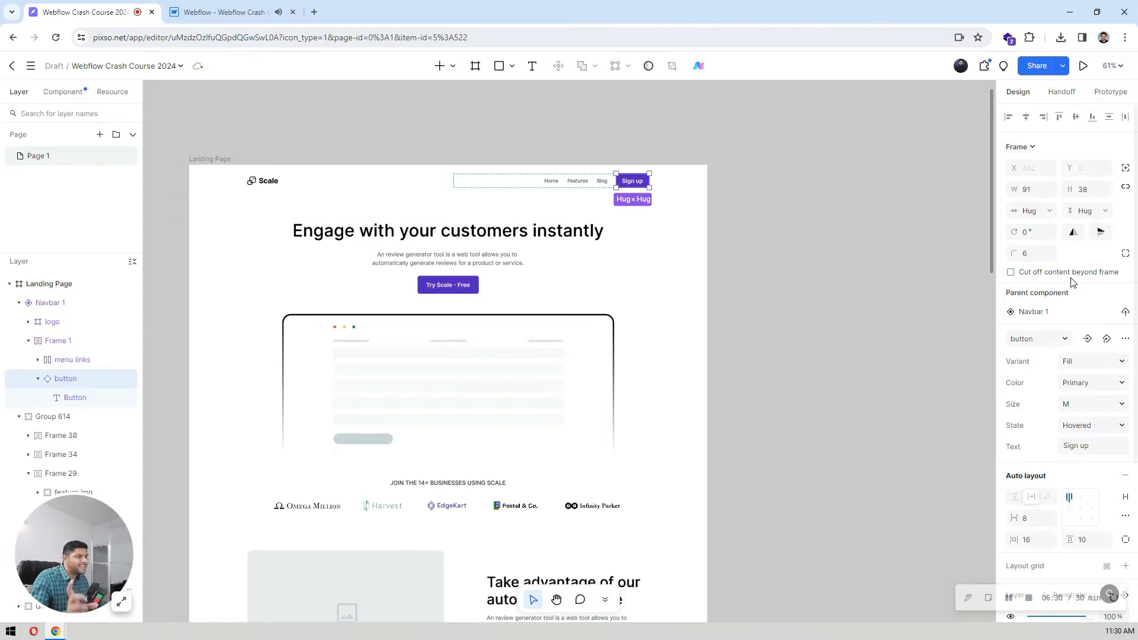
{"action": "scroll", "coordinate": [644, 187], "scroll_direction": "up", "scroll_amount": 5}
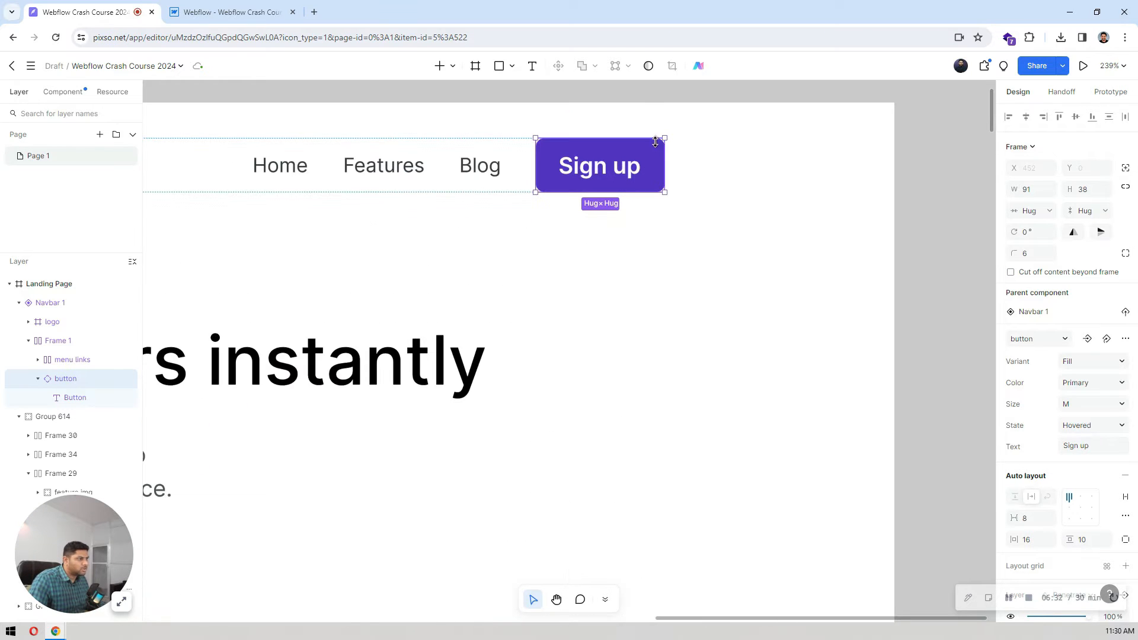
{"action": "left_click", "coordinate": [226, 12]}
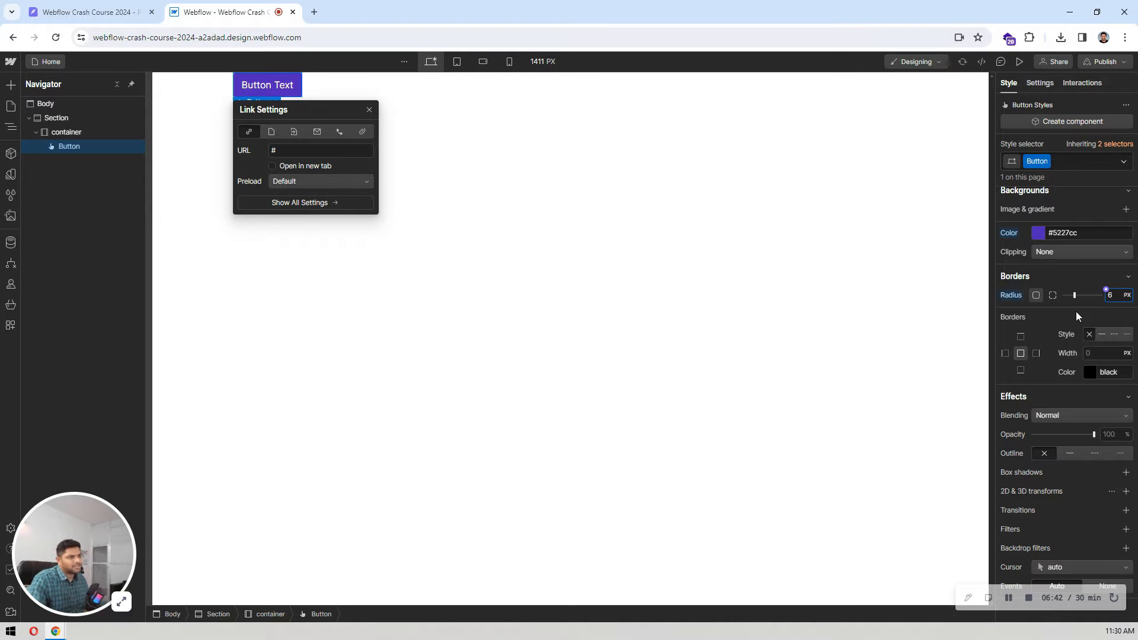
{"action": "left_click", "coordinate": [414, 246]}
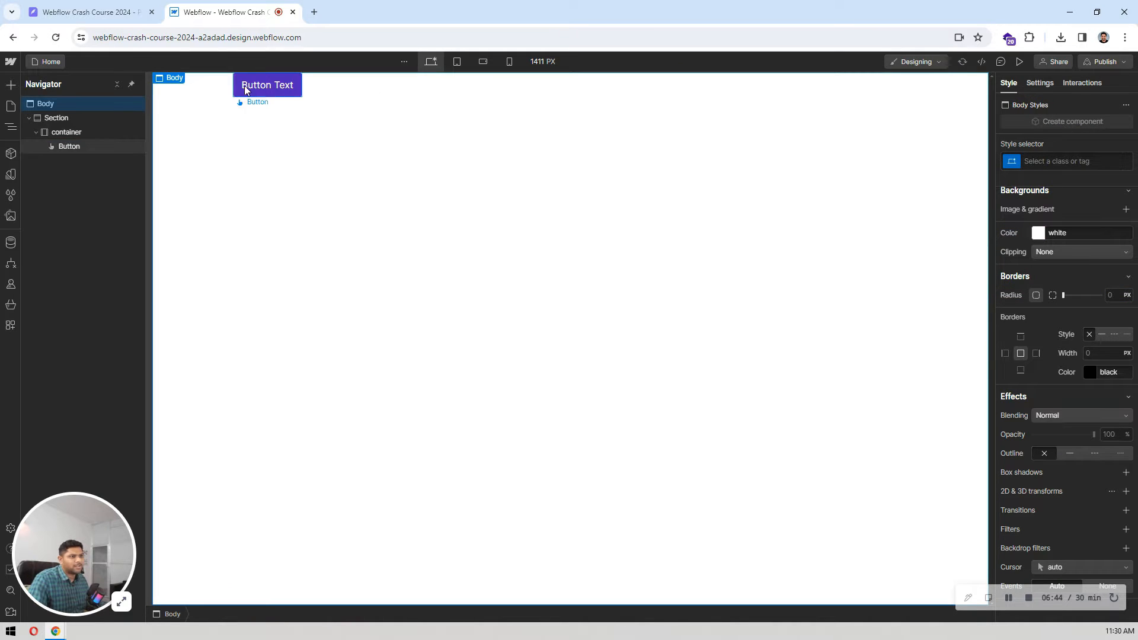
Step: Check the Sign up label's text style in Pixso and set the Webflow button's font weight to 600 - Semi Bold
{"action": "left_click", "coordinate": [83, 12]}
{"action": "double_click", "coordinate": [622, 176]}
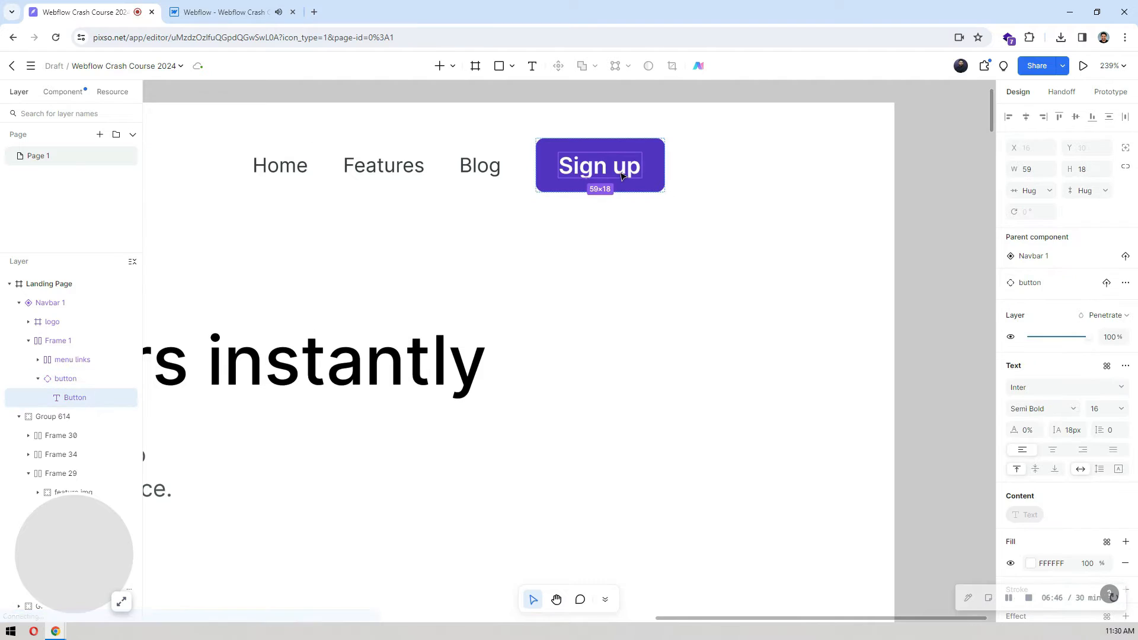
{"action": "scroll", "coordinate": [1094, 314], "scroll_direction": "down", "scroll_amount": 2}
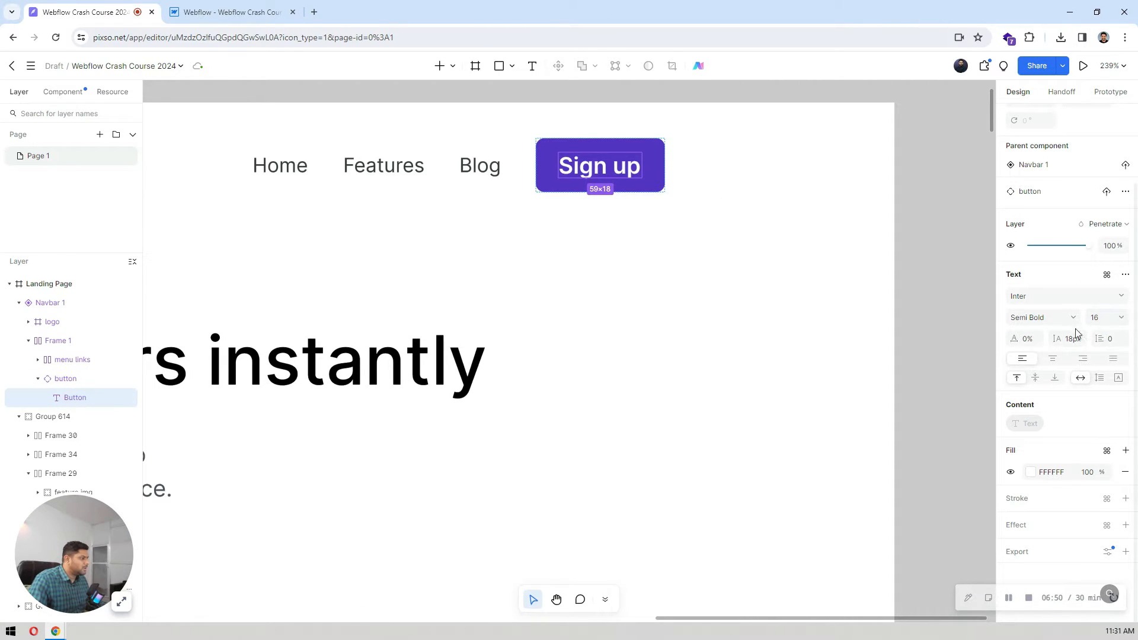
{"action": "left_click", "coordinate": [232, 12]}
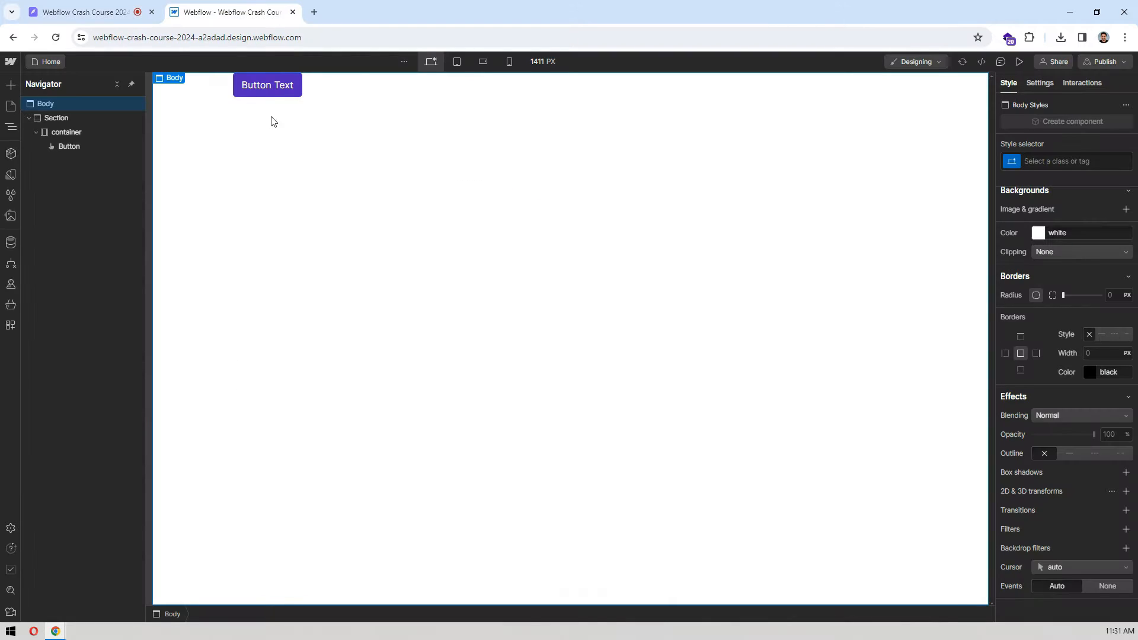
{"action": "left_click", "coordinate": [242, 82]}
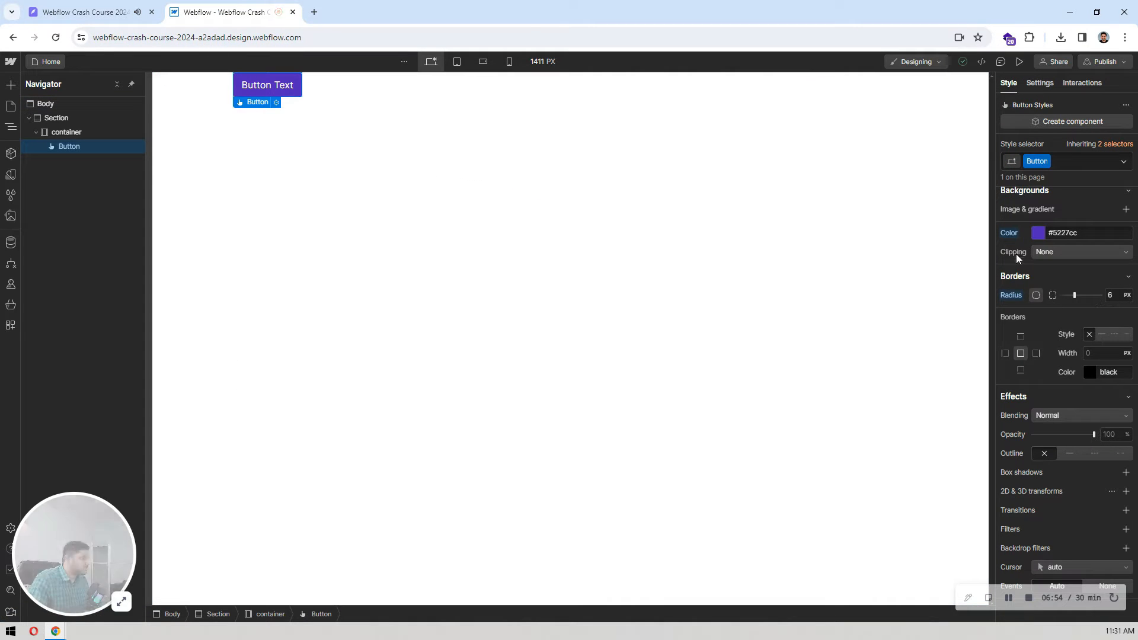
{"action": "scroll", "coordinate": [1062, 241], "scroll_direction": "up", "scroll_amount": 5}
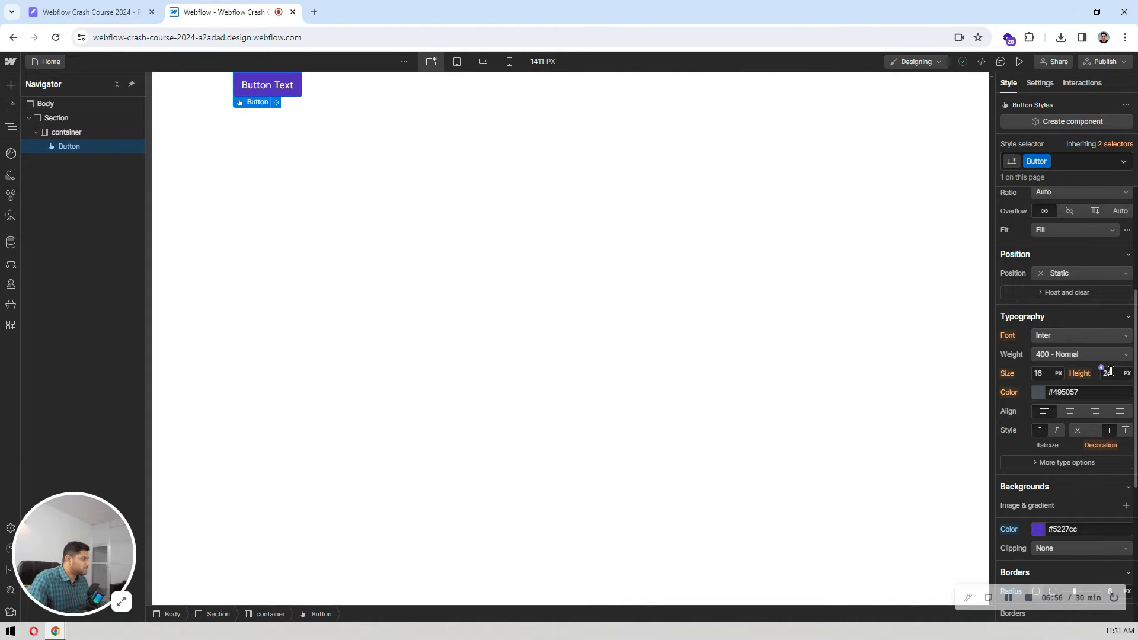
{"action": "left_click", "coordinate": [1047, 347]}
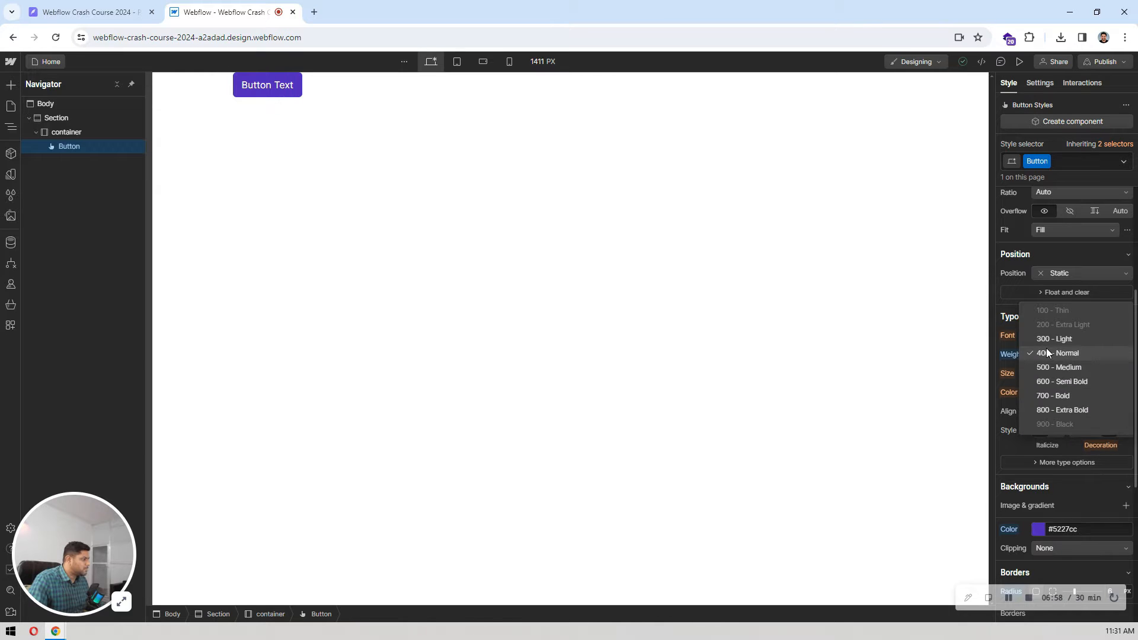
{"action": "left_click", "coordinate": [1068, 383]}
Step: Check the navbar button's label in Pixso and change the Webflow button's text to Sign up
{"action": "left_click", "coordinate": [89, 12]}
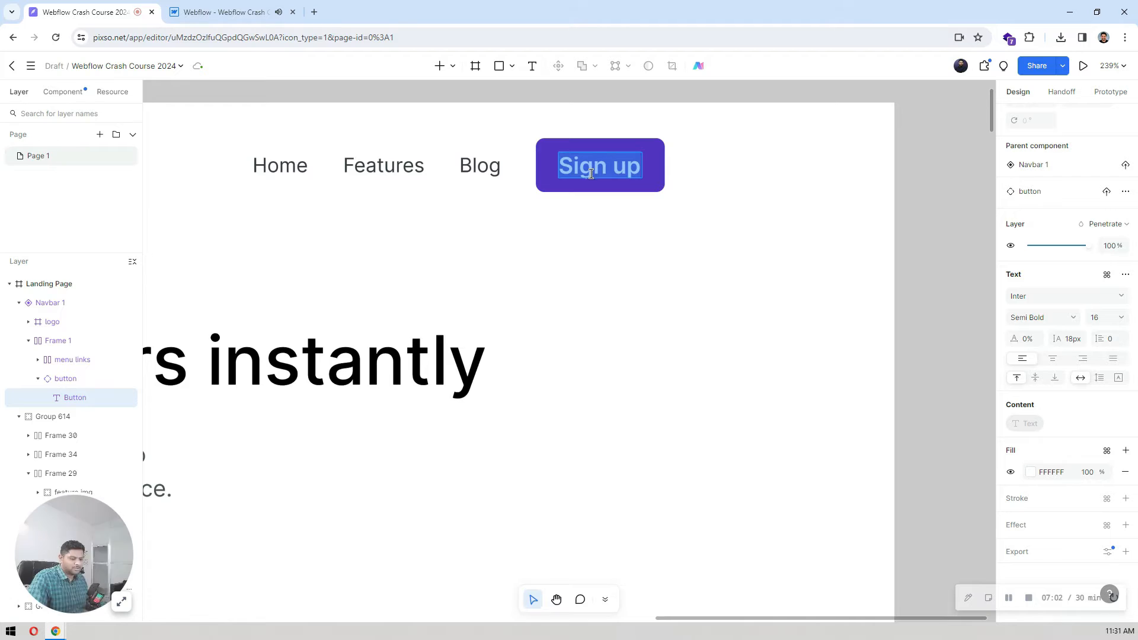
{"action": "left_click", "coordinate": [172, 12]}
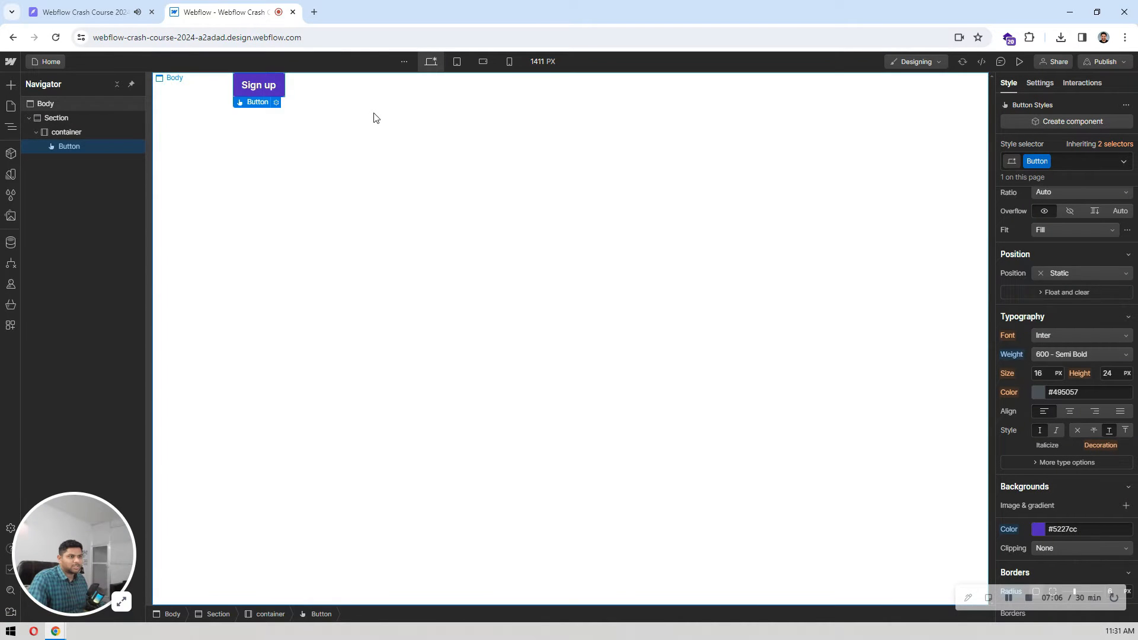
{"action": "left_click", "coordinate": [414, 159]}
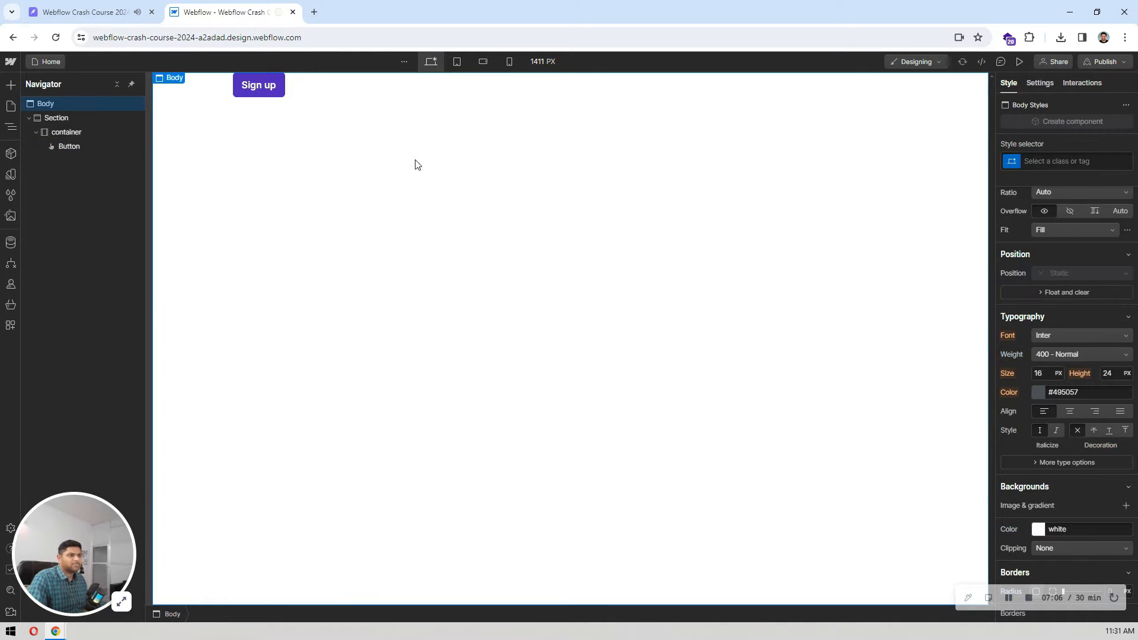
{"action": "left_click", "coordinate": [152, 4]}
{"action": "left_click", "coordinate": [180, 5]}
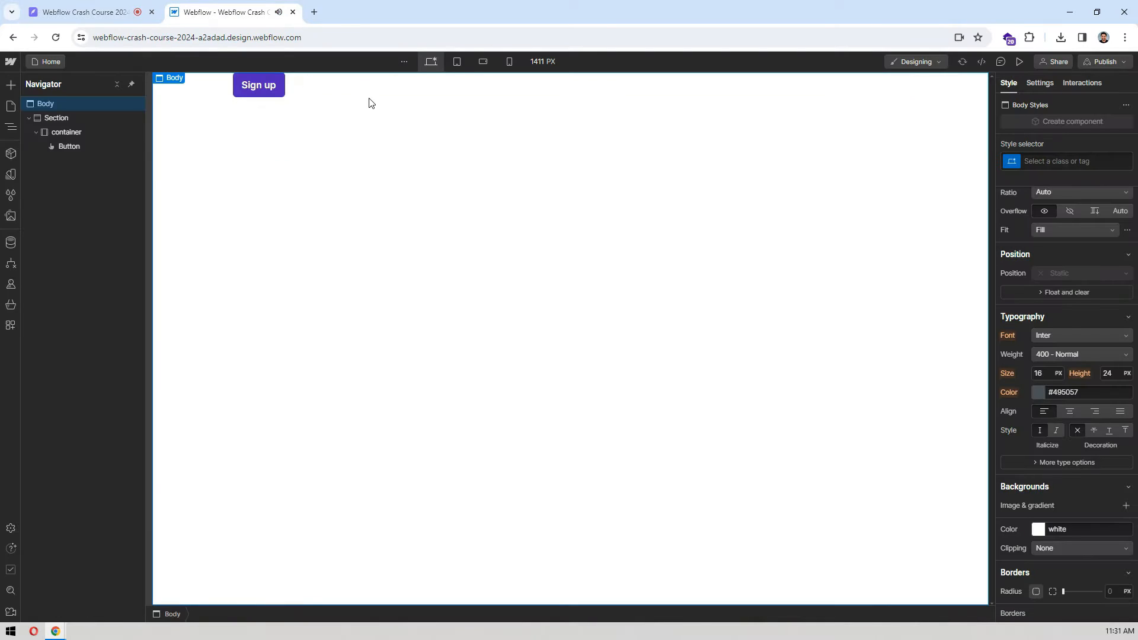
Step: Check the Sign up label's line height in Pixso and set the Webflow button's line height to 18 px
{"action": "left_click", "coordinate": [277, 89]}
{"action": "left_click", "coordinate": [143, 4]}
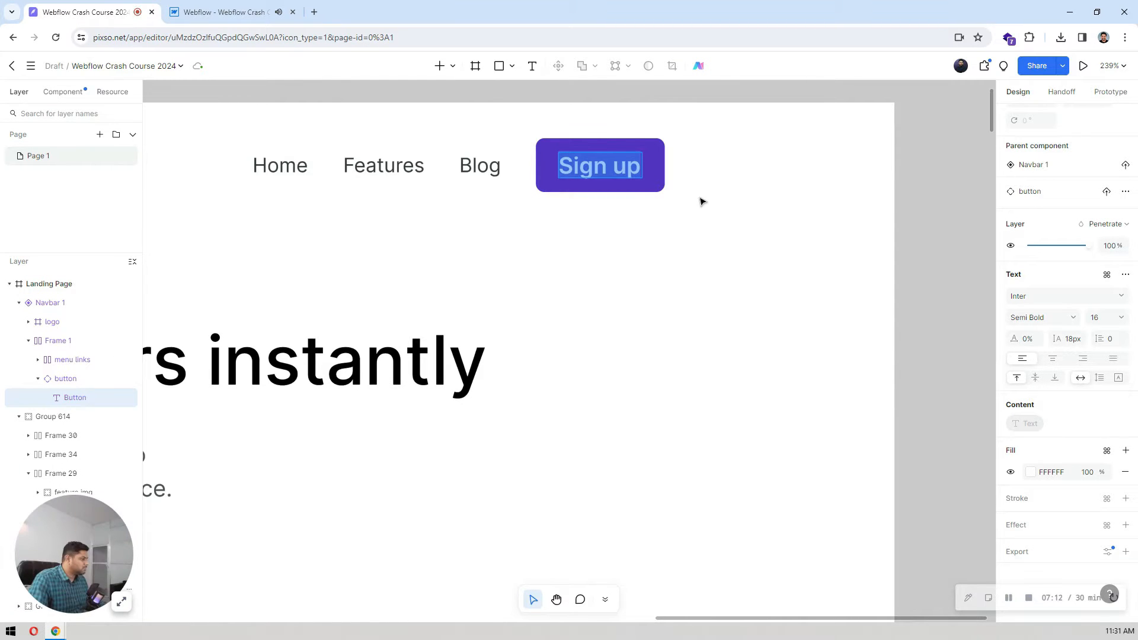
{"action": "left_click", "coordinate": [234, 12]}
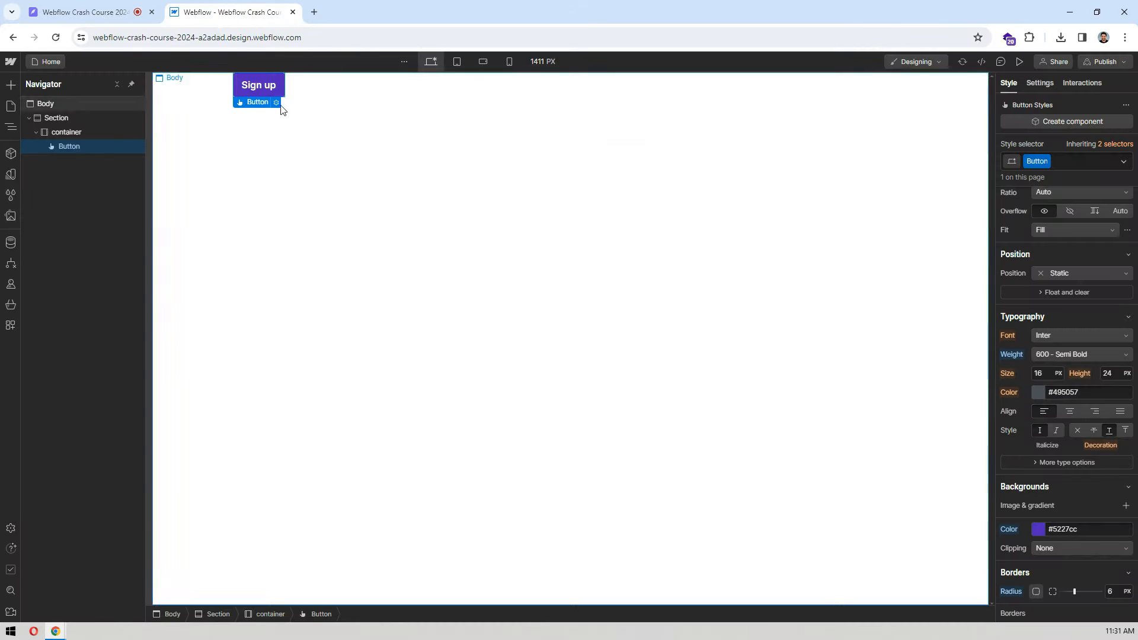
{"action": "left_click", "coordinate": [1109, 373]}
{"action": "type", "text": "18"}
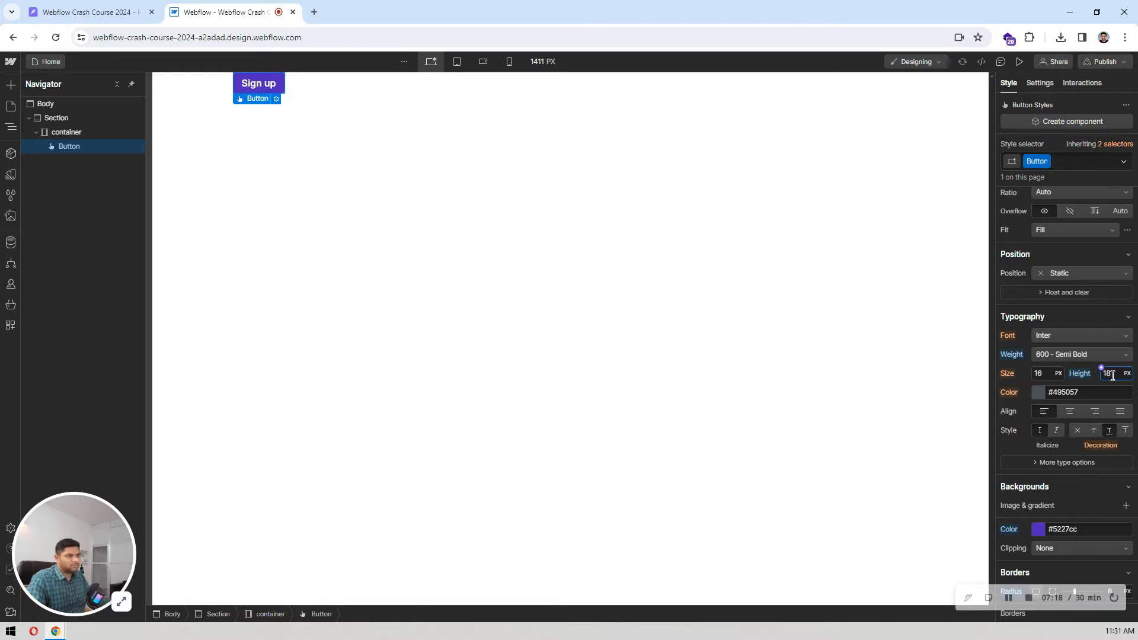
Step: Measure the Sign up button's padding in Pixso and set the Webflow button's top and bottom padding to 10 px
{"action": "left_click", "coordinate": [126, 6]}
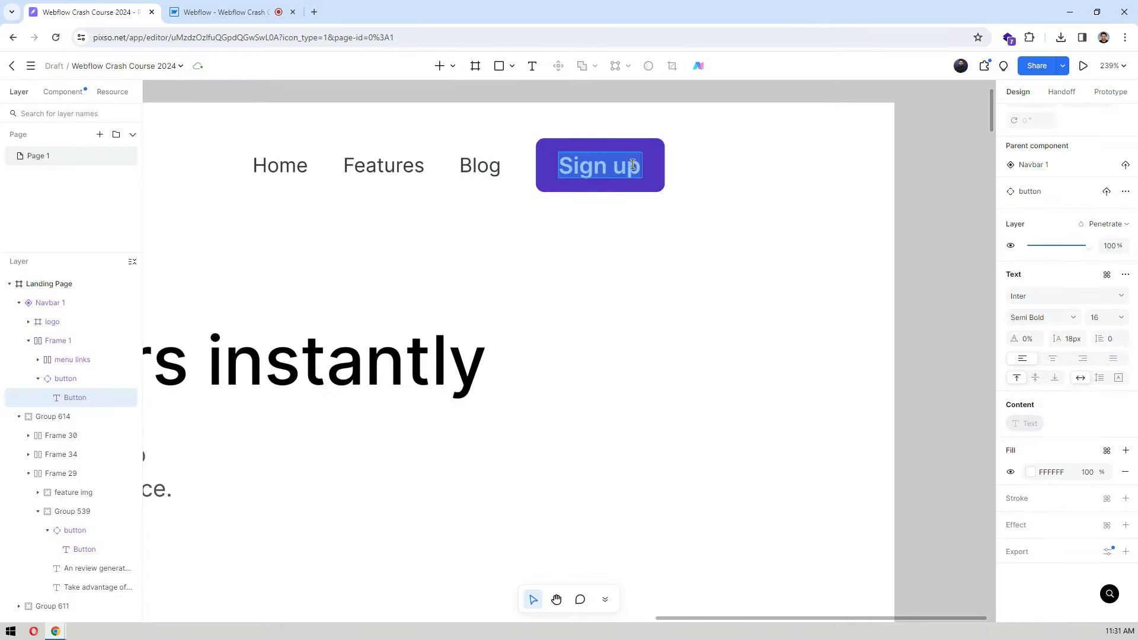
{"action": "key", "text": "alt"}
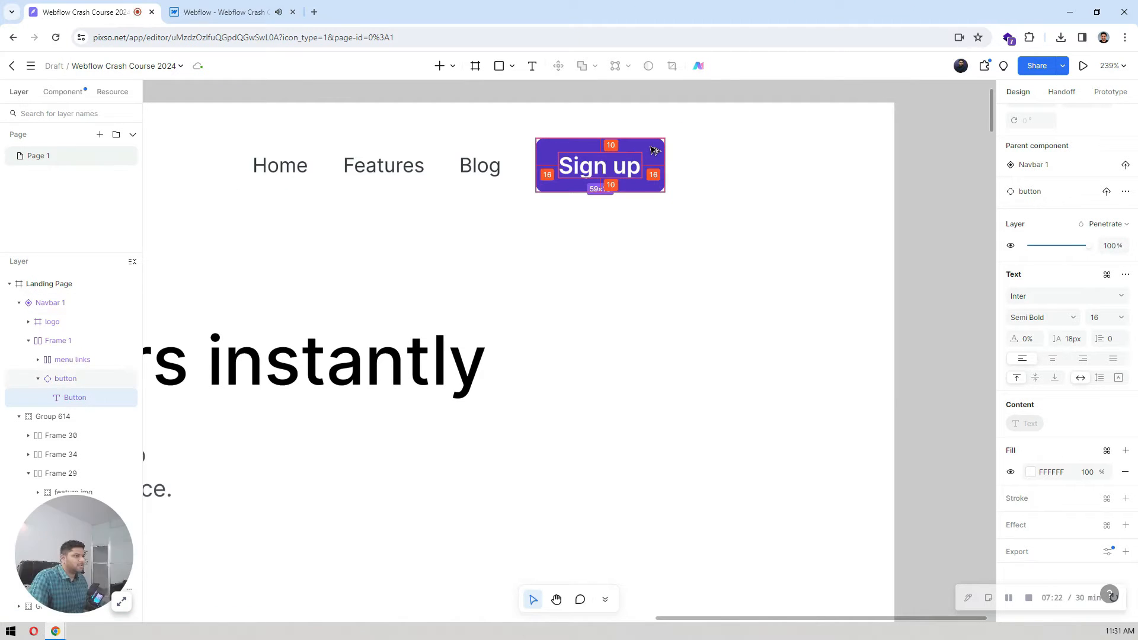
{"action": "left_click", "coordinate": [236, 4]}
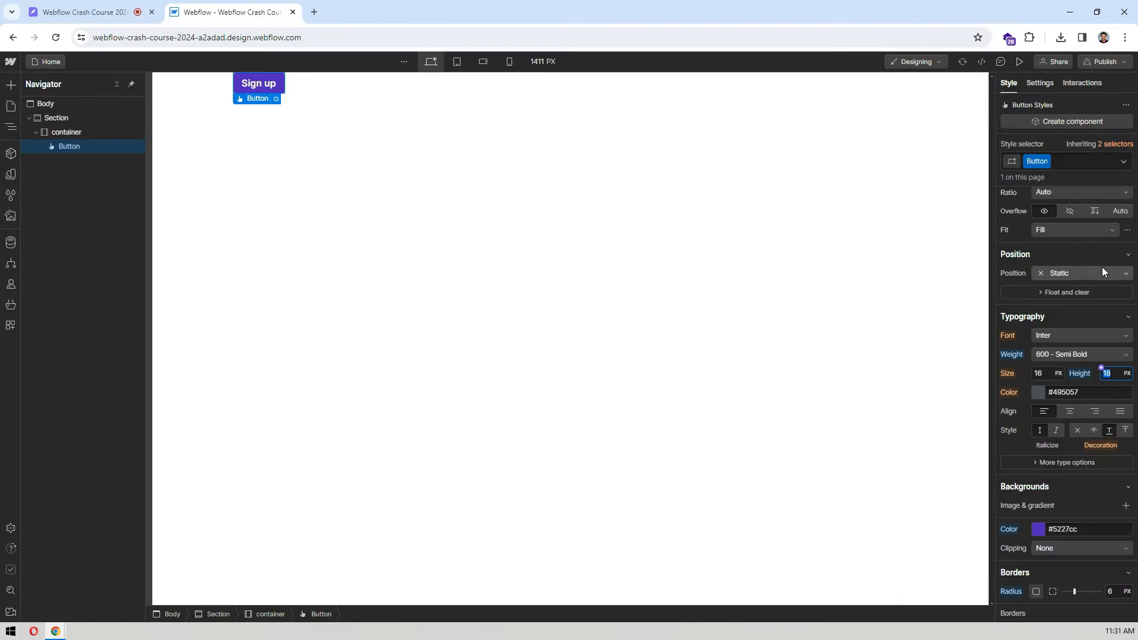
{"action": "scroll", "coordinate": [1104, 268], "scroll_direction": "up", "scroll_amount": 4}
{"action": "left_click", "coordinate": [1067, 277]}
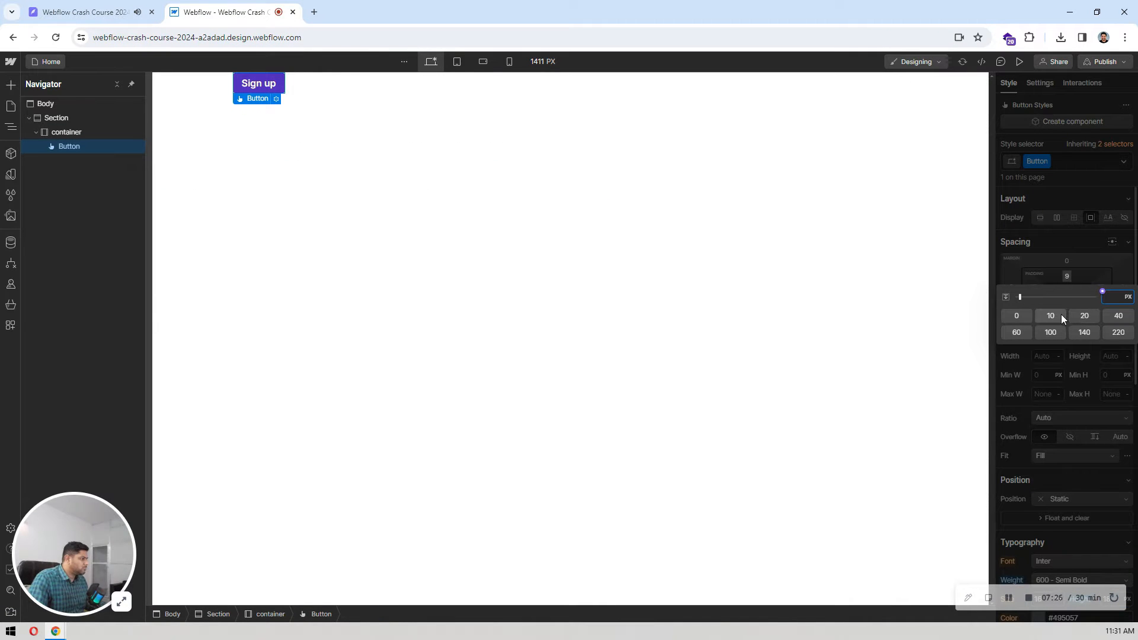
{"action": "left_click", "coordinate": [1061, 314]}
{"action": "left_click", "coordinate": [1066, 300]}
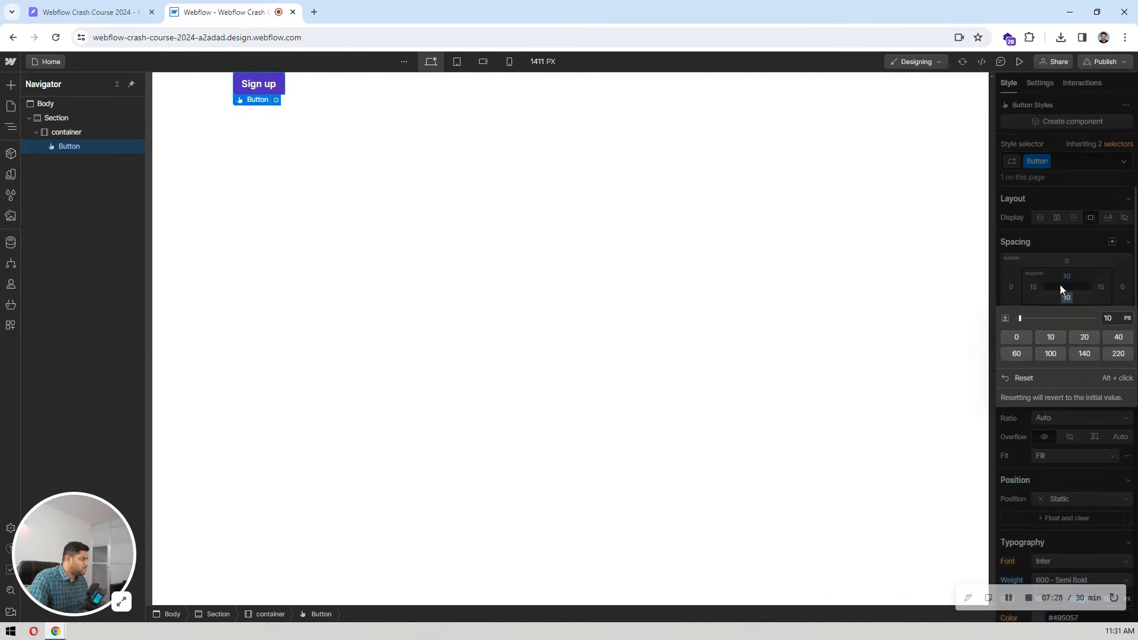
{"action": "left_click", "coordinate": [1050, 335]}
Step: Set the Sign up button's left and right padding to 16 px
{"action": "left_click", "coordinate": [1034, 287]}
{"action": "type", "text": "16"}
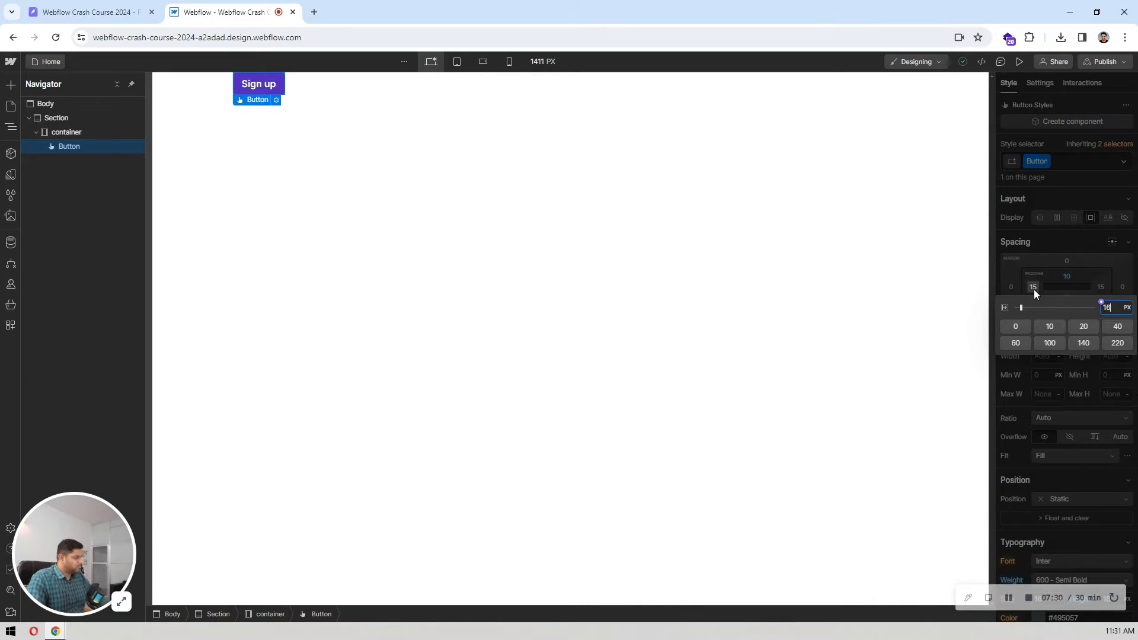
{"action": "key", "text": "Return"}
{"action": "left_click", "coordinate": [1101, 287]}
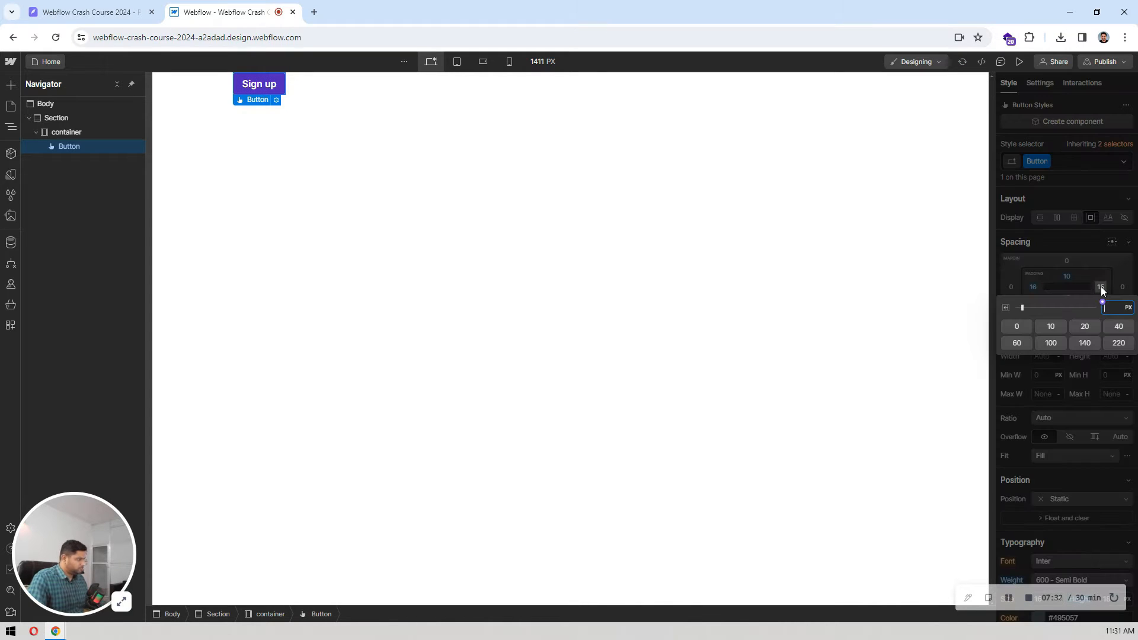
{"action": "key", "text": "Return"}
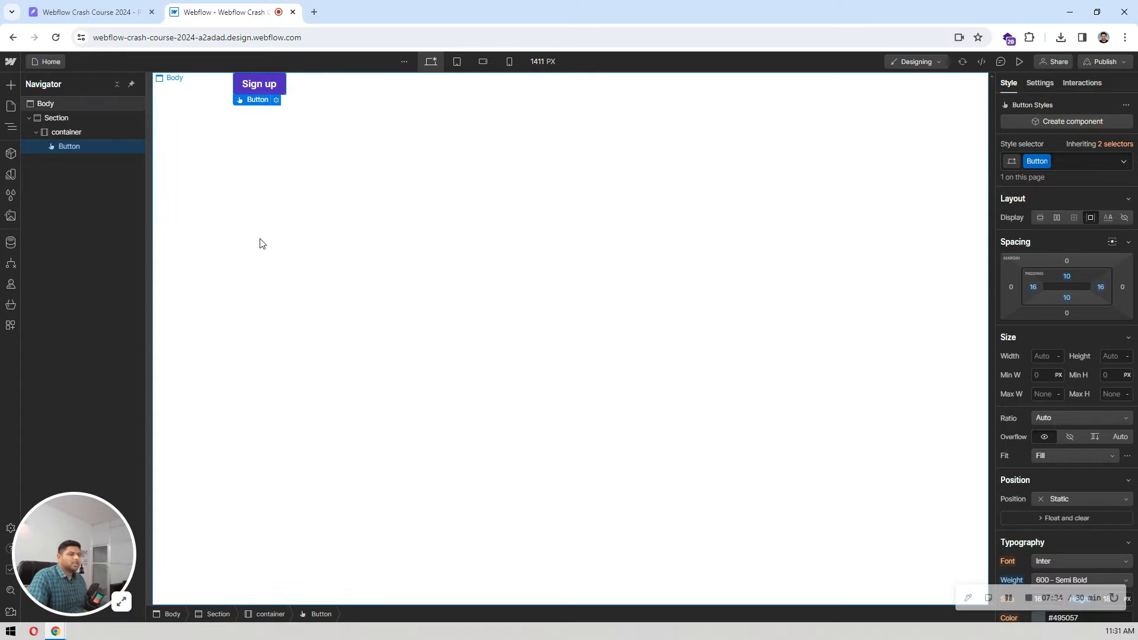
{"action": "left_click", "coordinate": [298, 225]}
Step: Duplicate the Sign up button inside the container
{"action": "left_click", "coordinate": [280, 93]}
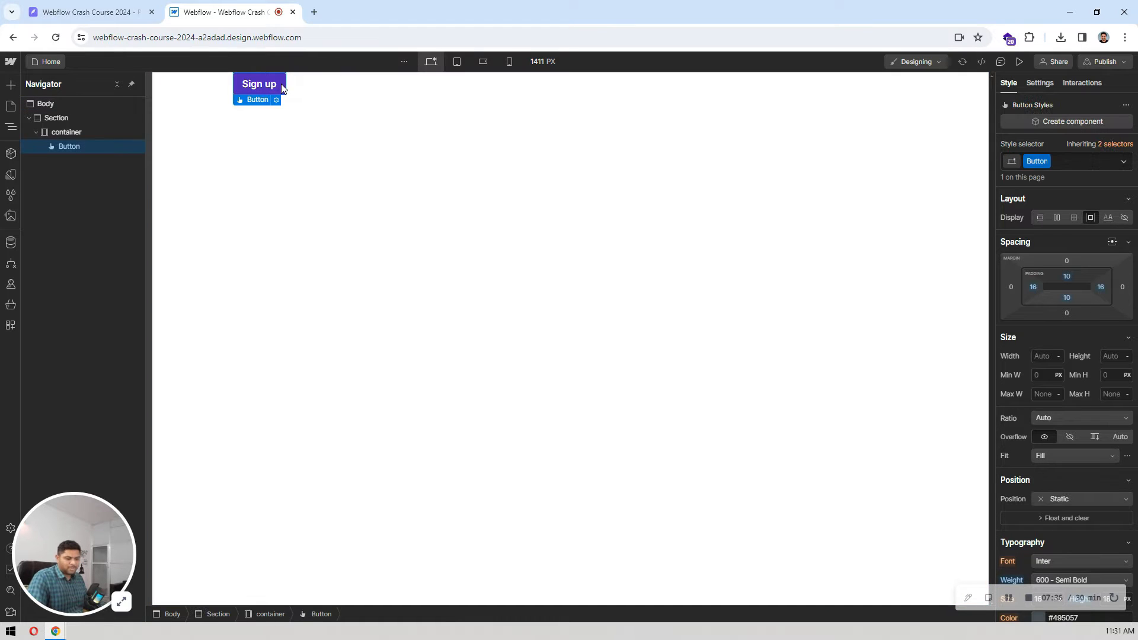
{"action": "key", "text": "ctrl+d"}
{"action": "left_click", "coordinate": [313, 120]}
{"action": "left_click", "coordinate": [273, 87]}
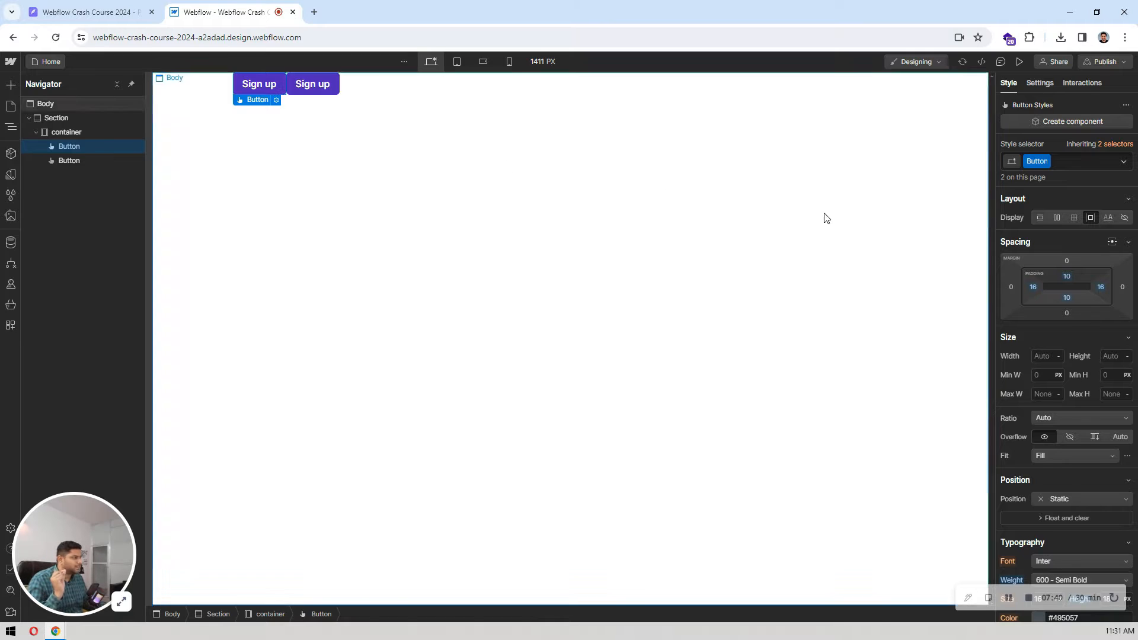
Step: Add a new combo class named Large to the second Sign up button
{"action": "left_click", "coordinate": [312, 84]}
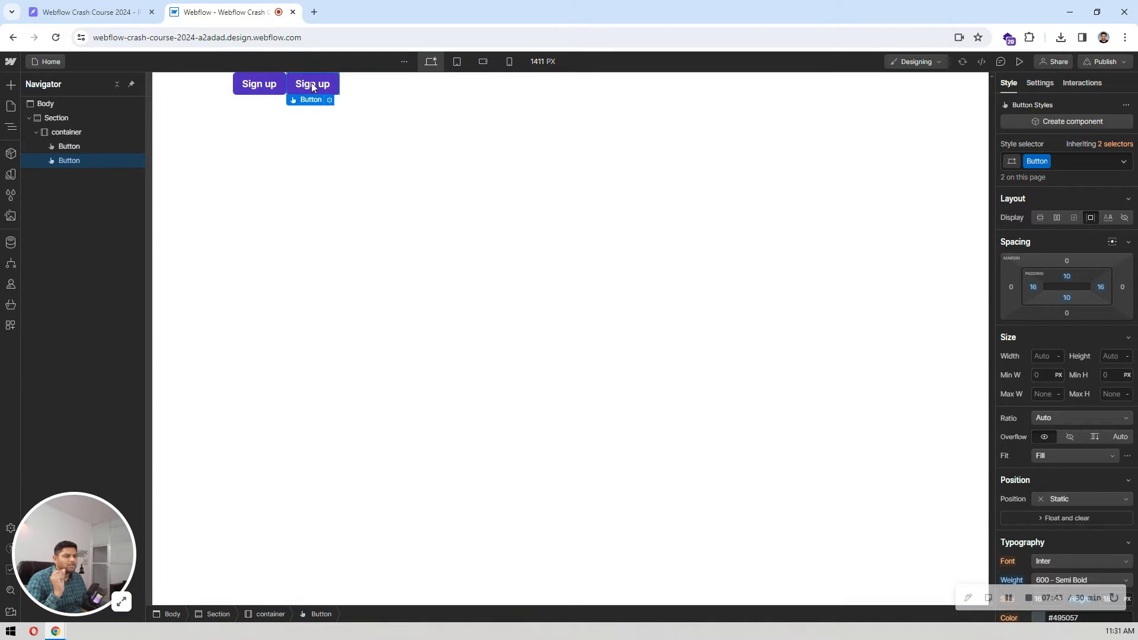
{"action": "left_click", "coordinate": [1063, 159]}
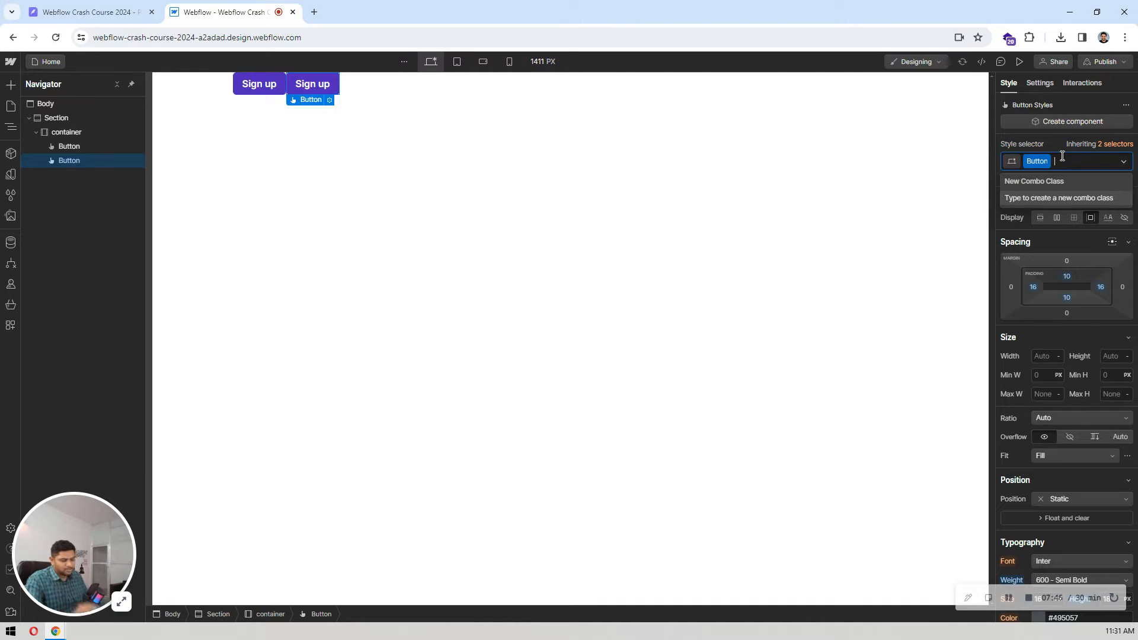
{"action": "type", "text": "Lage"}
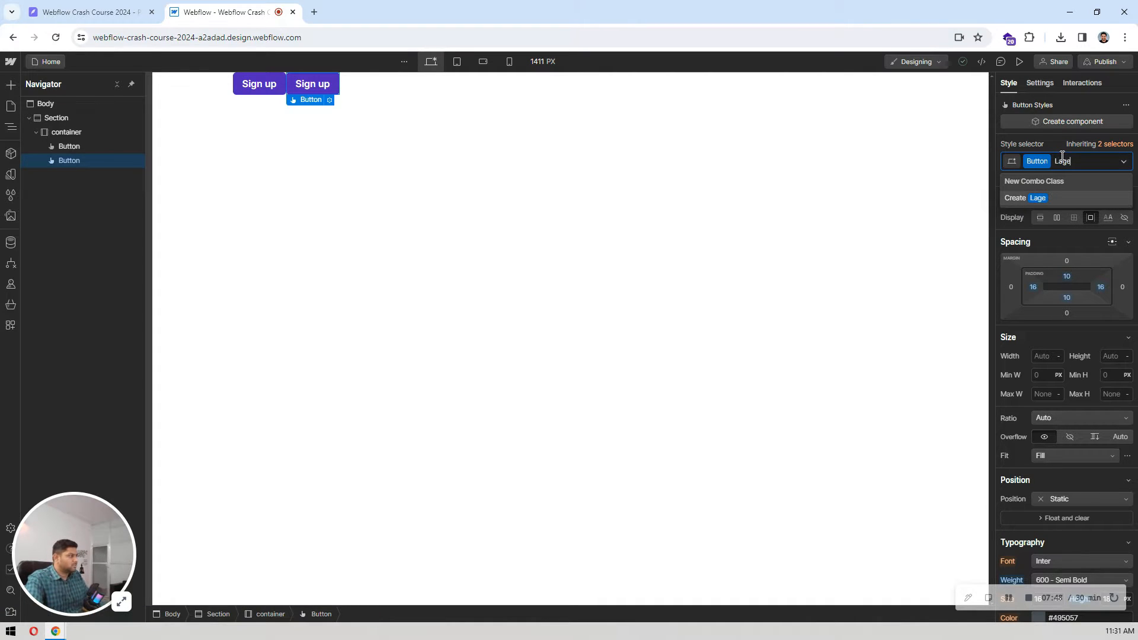
{"action": "key", "text": "Return"}
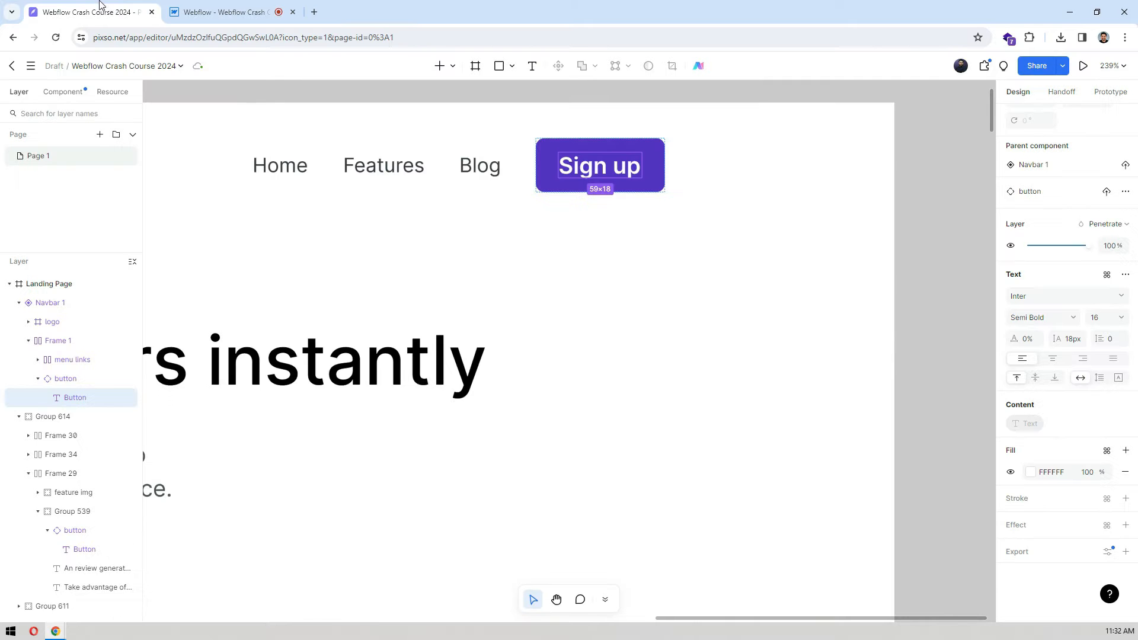
Step: Measure the Try Scale - Free button's padding in Pixso and set the Large button's top and bottom padding to 16 px in Webflow
{"action": "left_click", "coordinate": [100, 11]}
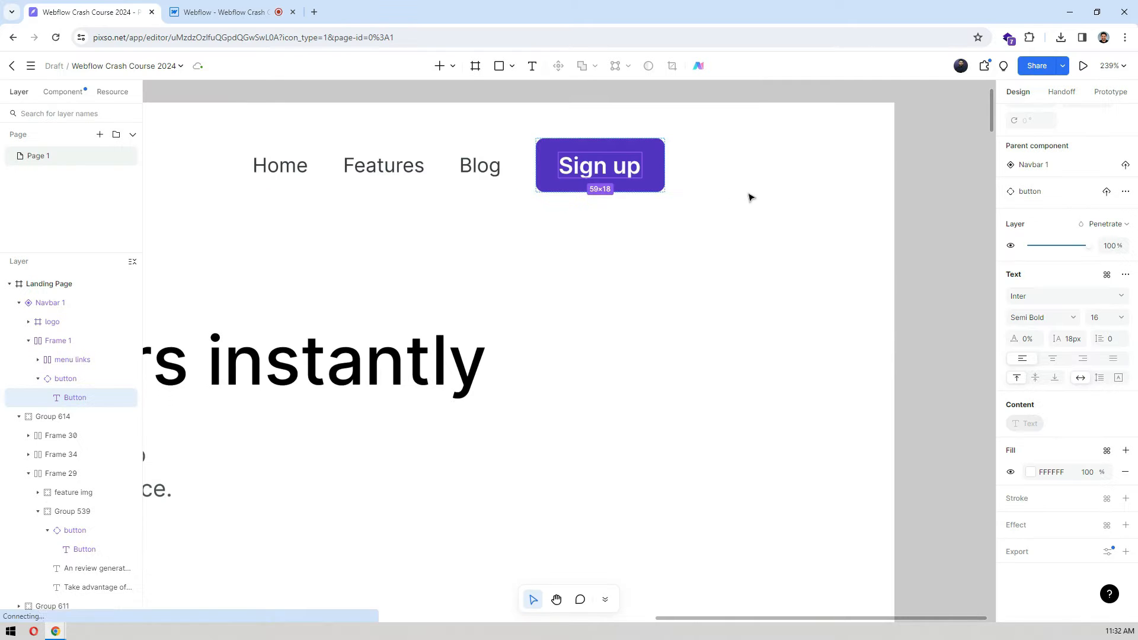
{"action": "scroll", "coordinate": [758, 195], "scroll_direction": "down", "scroll_amount": 5}
{"action": "scroll", "coordinate": [429, 342], "scroll_direction": "up", "scroll_amount": 5}
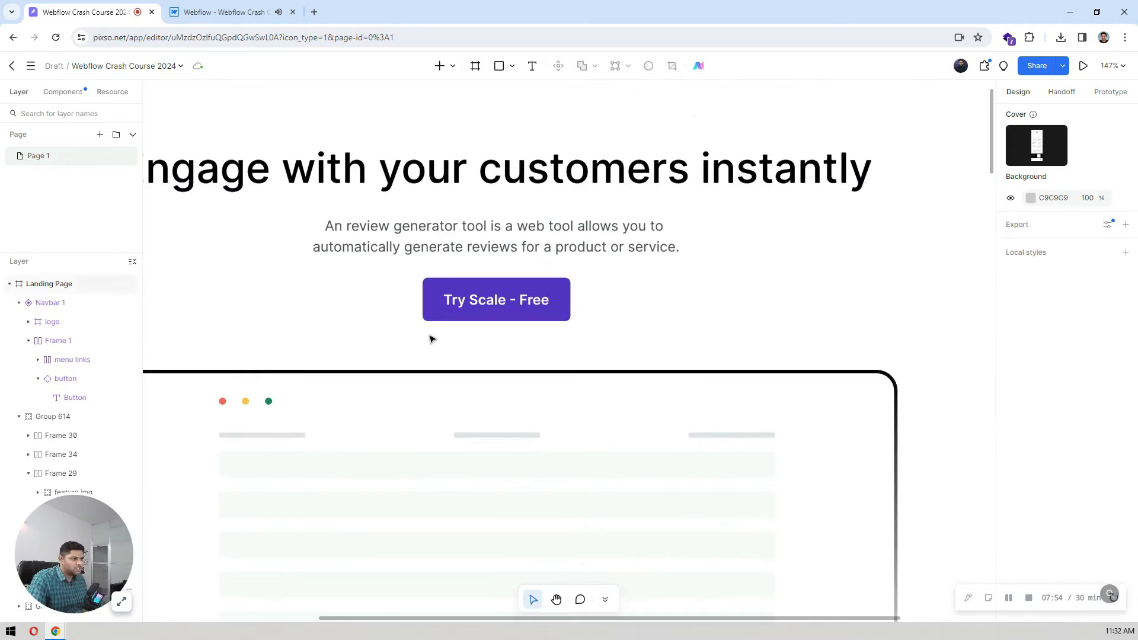
{"action": "left_click", "coordinate": [524, 285], "text": "ctrl"}
{"action": "key", "text": "alt"}
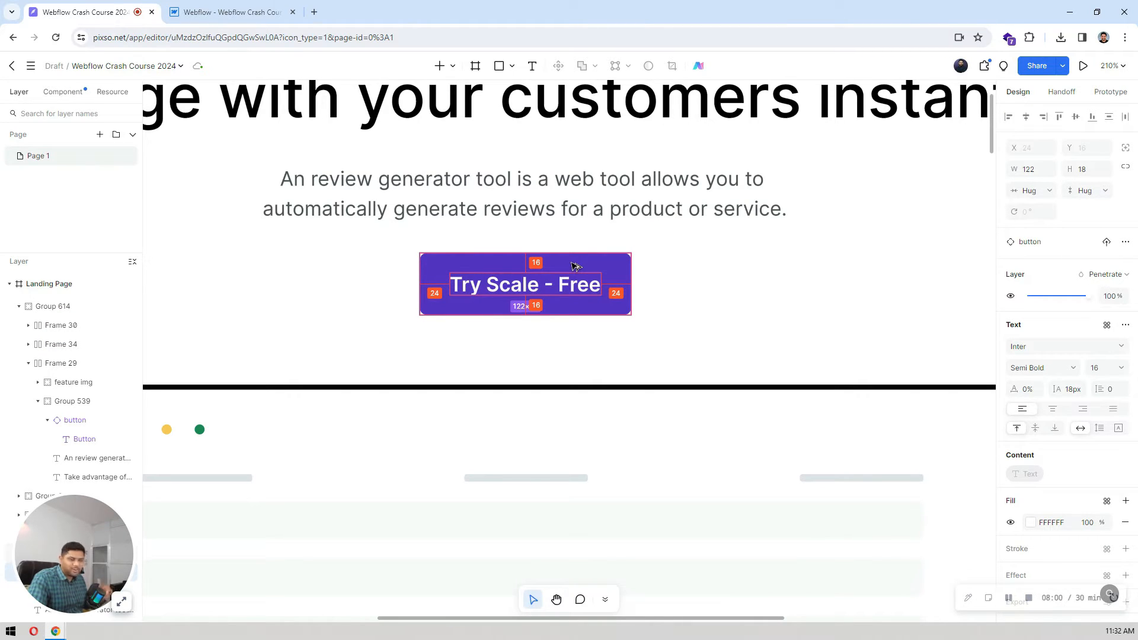
{"action": "left_click", "coordinate": [231, 12]}
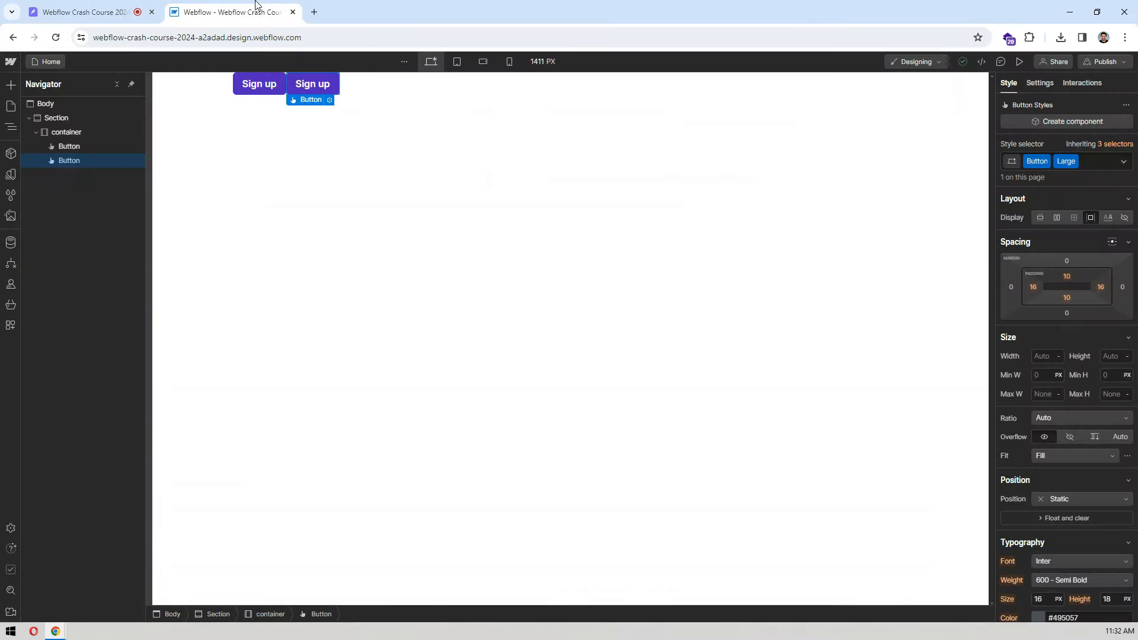
{"action": "left_click", "coordinate": [1069, 277]}
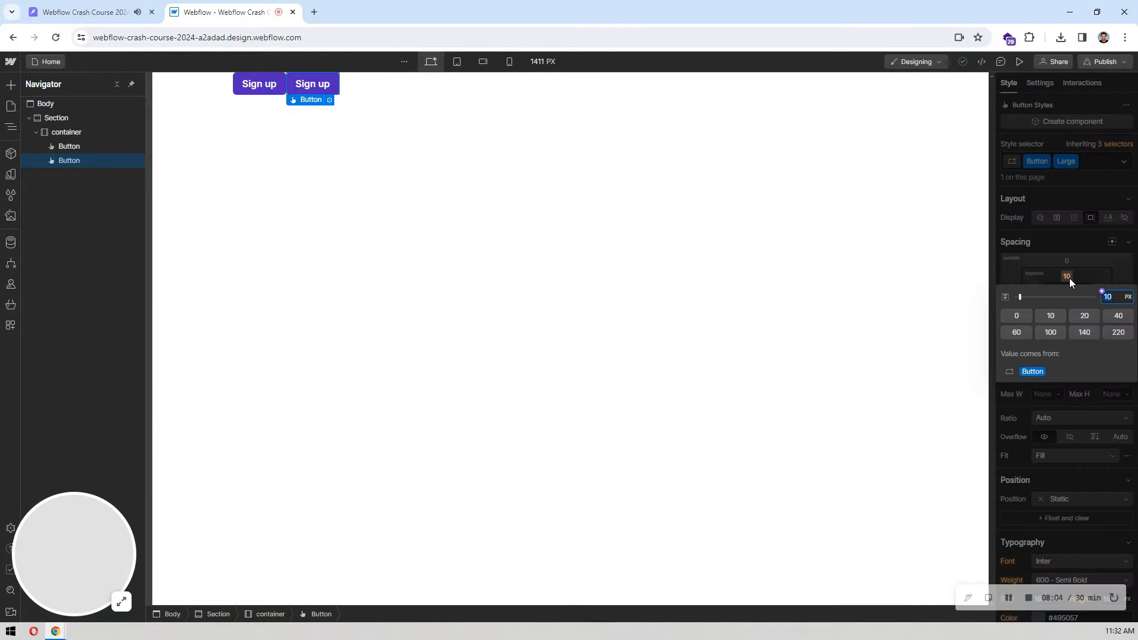
{"action": "type", "text": "16"}
{"action": "key", "text": "Return"}
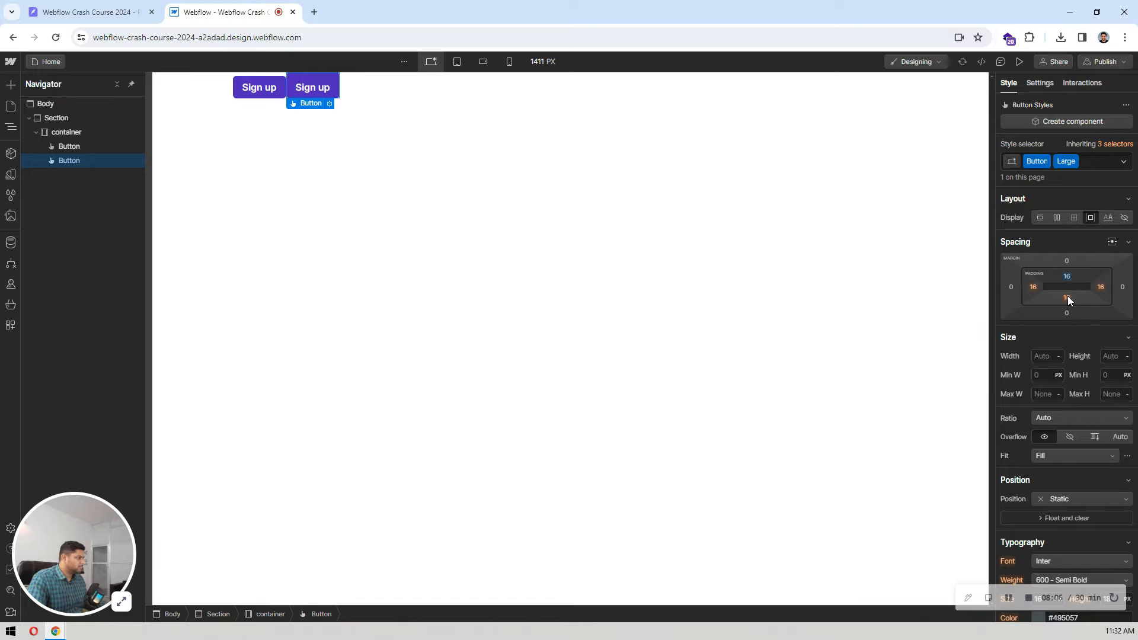
{"action": "left_click", "coordinate": [1067, 298]}
{"action": "type", "text": "16"}
{"action": "key", "text": "Return"}
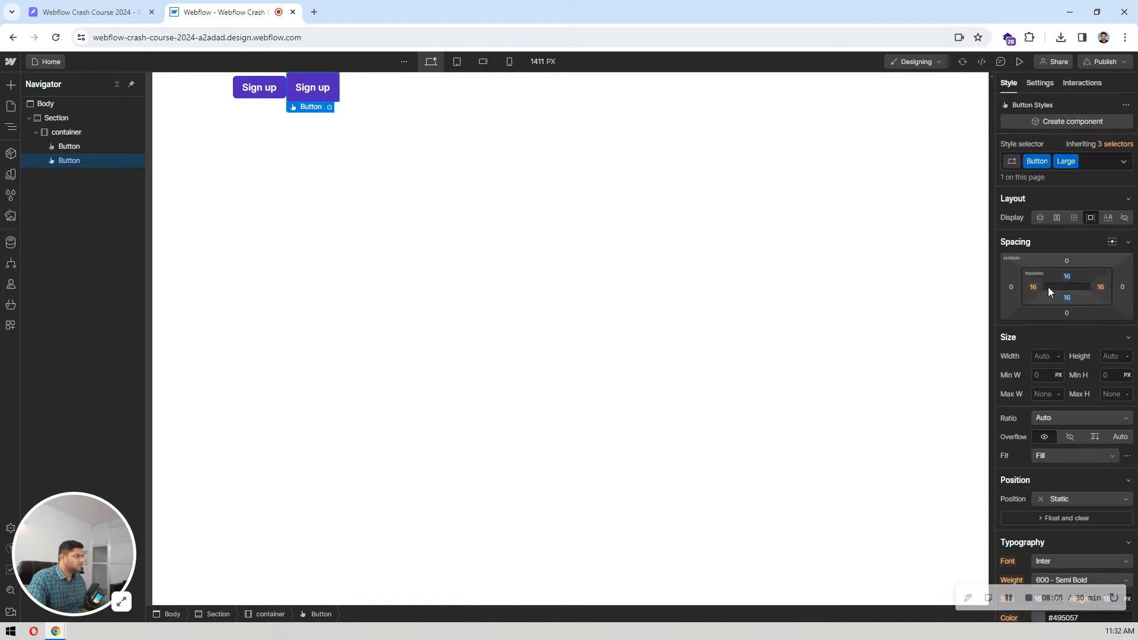
Step: Set the Large button's left and right padding to 24 px
{"action": "left_click", "coordinate": [1033, 287]}
{"action": "type", "text": "24"}
{"action": "key", "text": "Return"}
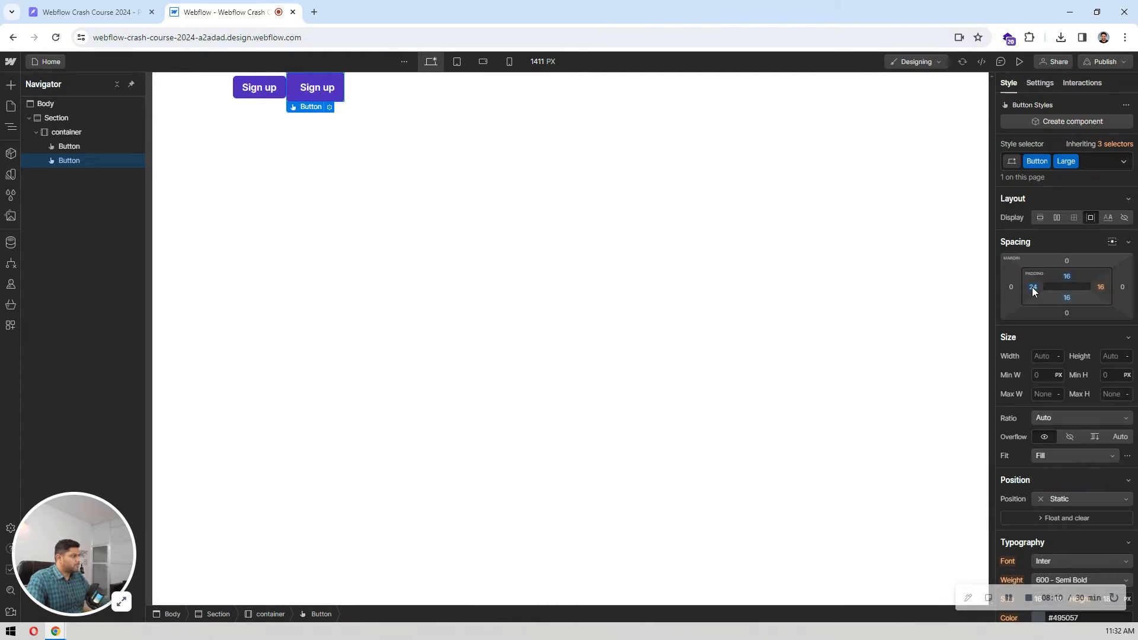
{"action": "left_click", "coordinate": [1098, 288]}
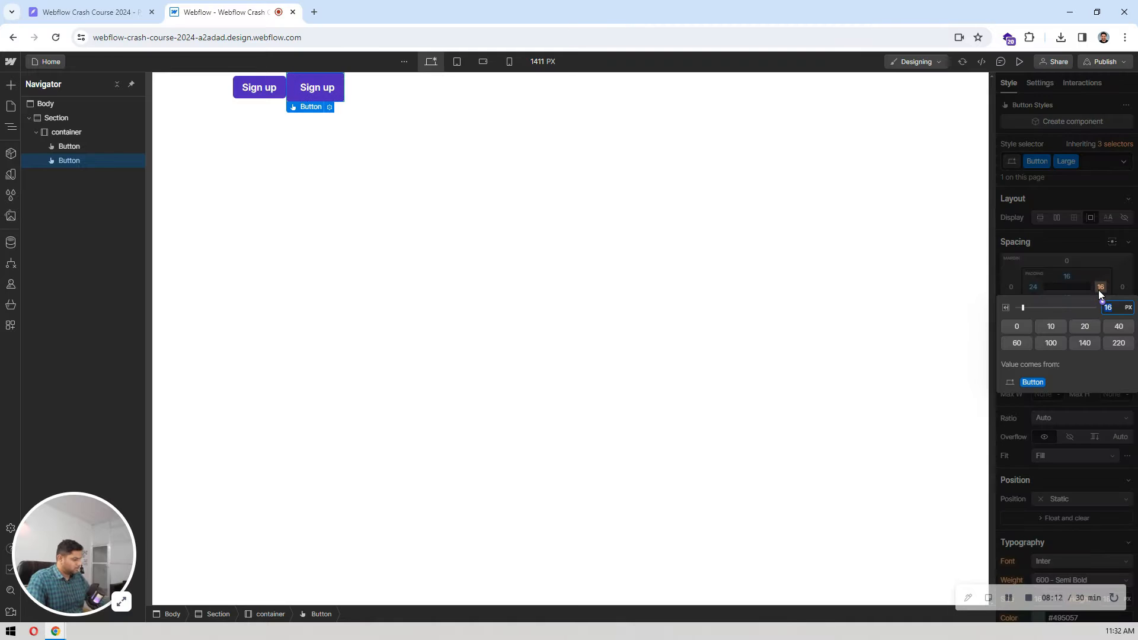
{"action": "type", "text": "24"}
{"action": "key", "text": "Return"}
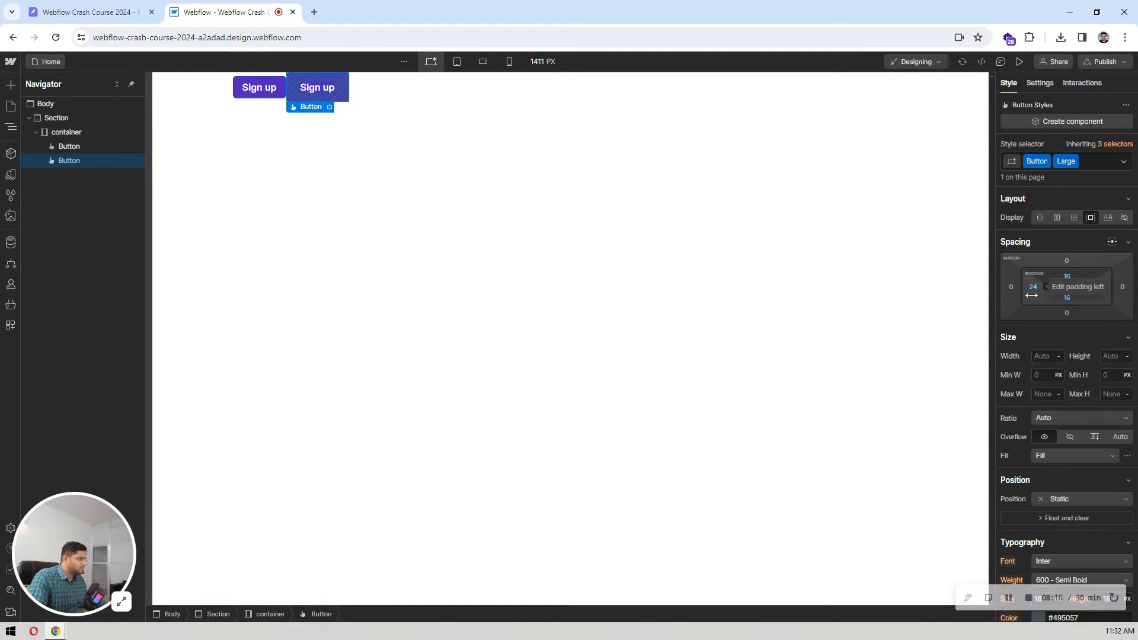
Step: Try adjusting the Large button's side padding interactively, and restore the left and right values to 24 px
{"action": "left_click_drag", "start_coordinate": [1032, 293], "coordinate": [1033, 295]}
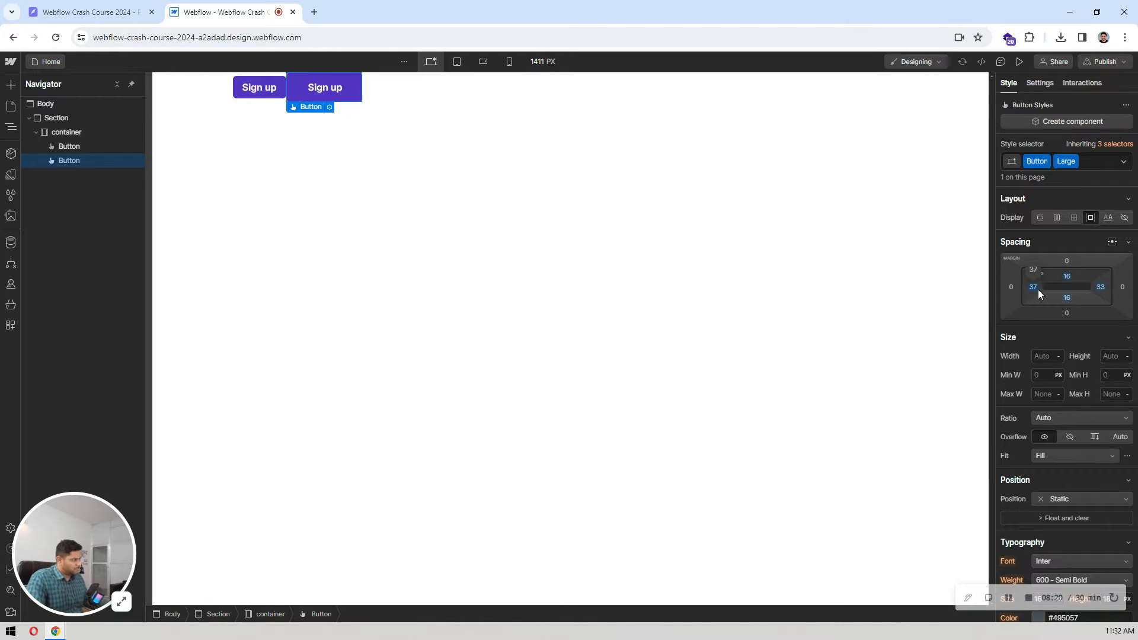
{"action": "left_click", "coordinate": [1034, 287]}
{"action": "type", "text": "24"}
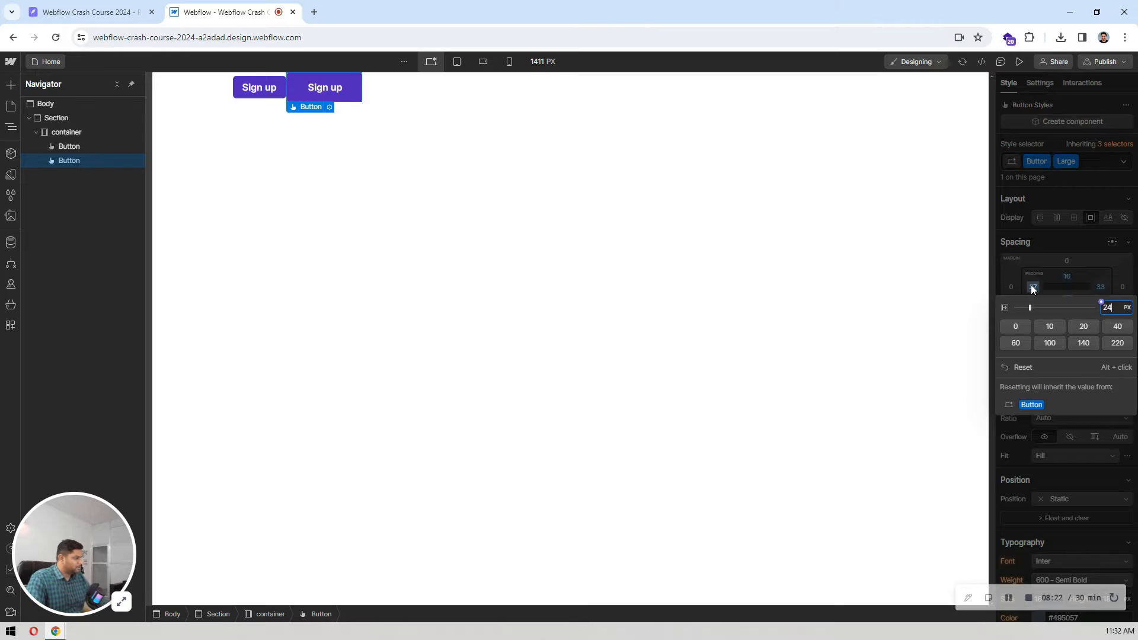
{"action": "key", "text": "Return"}
{"action": "left_click", "coordinate": [1100, 287]}
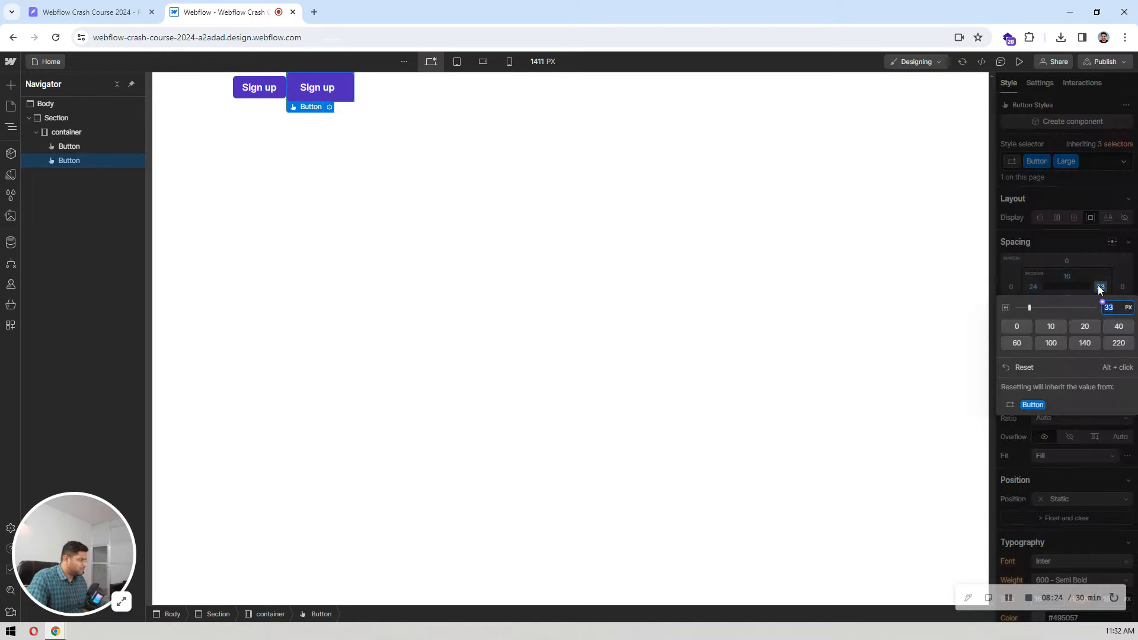
{"action": "type", "text": "24"}
{"action": "key", "text": "Return"}
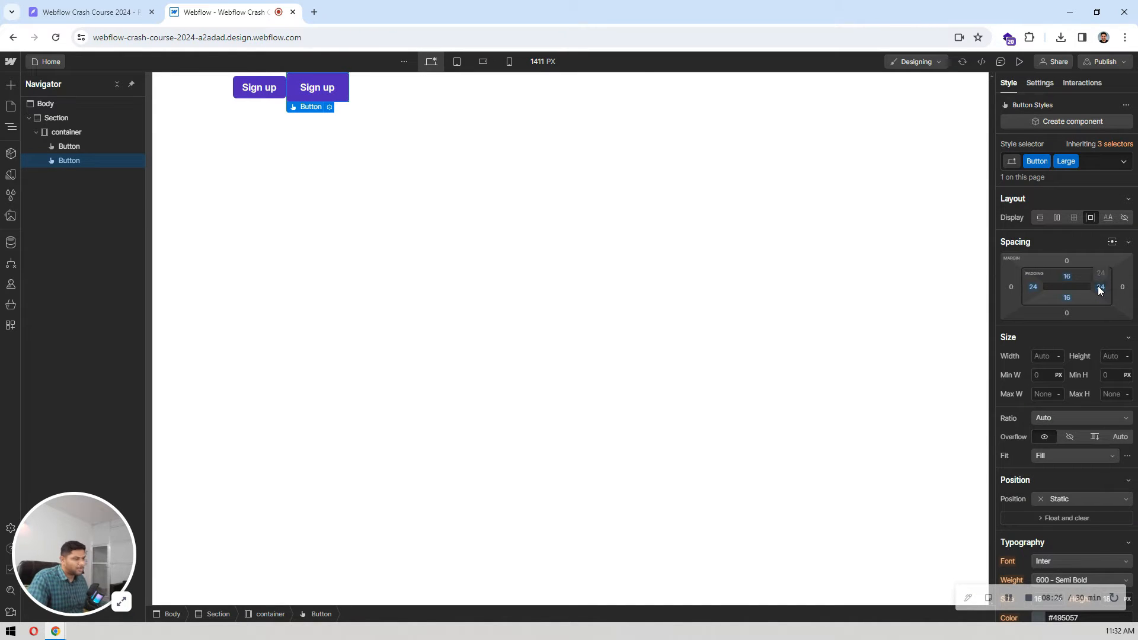
Step: Copy the hero button's label from the Pixso design and replace the Large button's text in Webflow with "Try Scale - Free"
{"action": "left_click", "coordinate": [397, 207]}
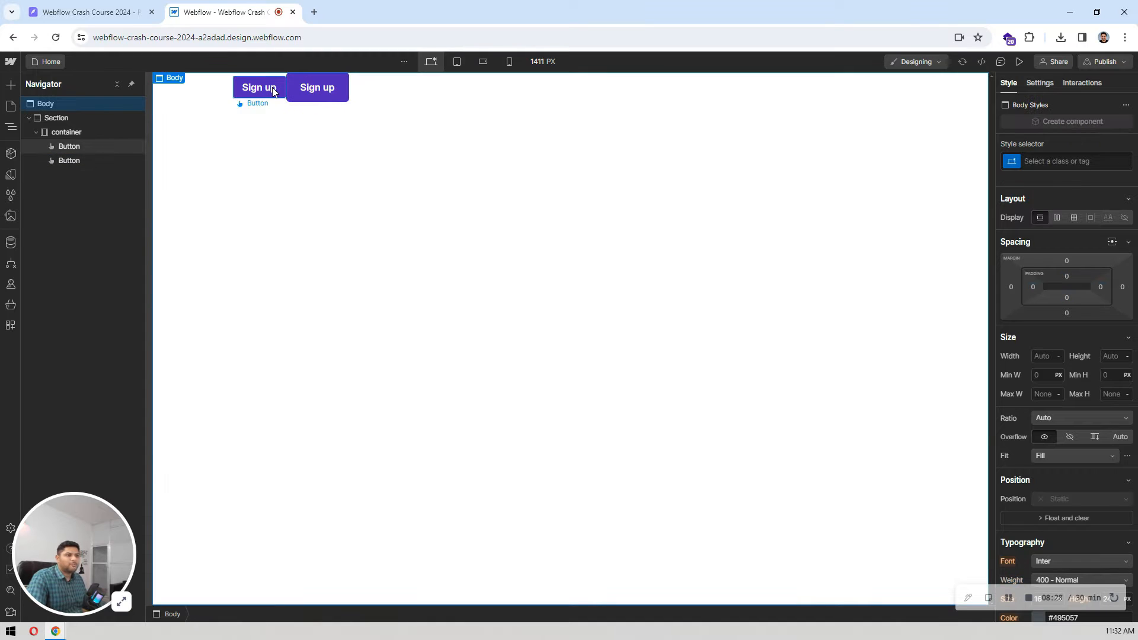
{"action": "left_click", "coordinate": [311, 88]}
{"action": "left_click", "coordinate": [89, 12]}
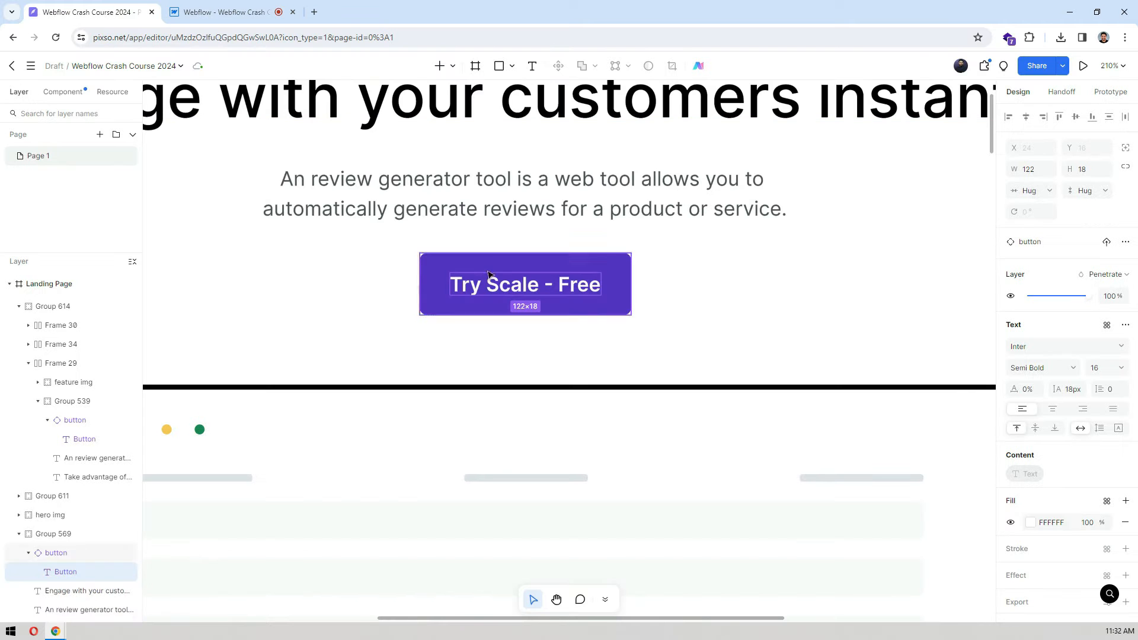
{"action": "double_click", "coordinate": [498, 286]}
{"action": "key", "text": "ctrl+c"}
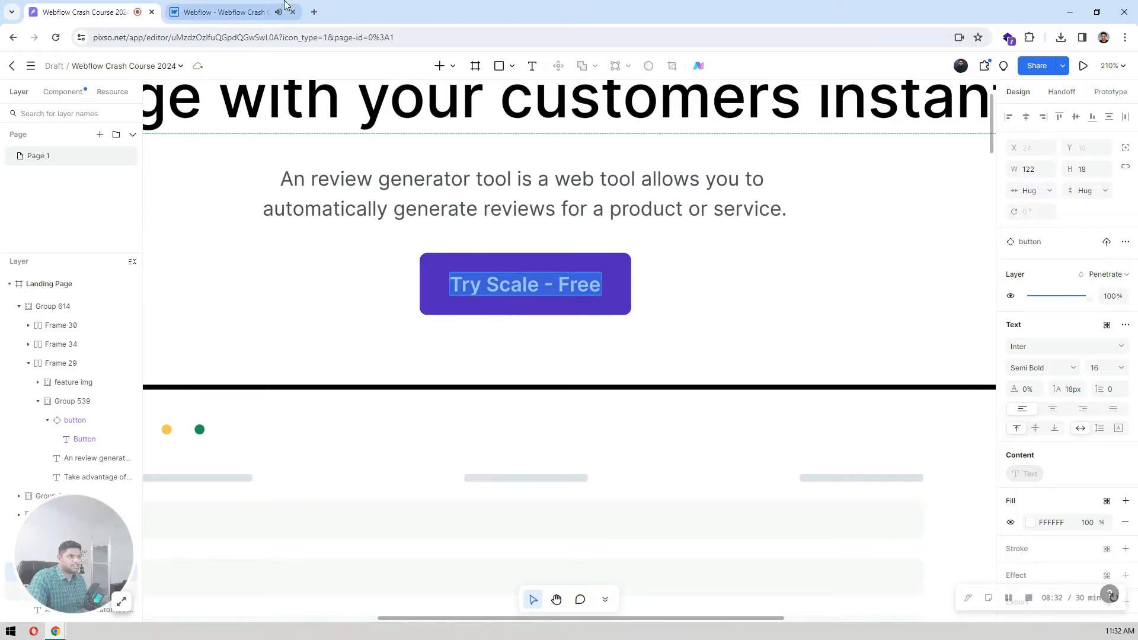
{"action": "key", "text": "ctrl+Tab"}
{"action": "double_click", "coordinate": [330, 89]}
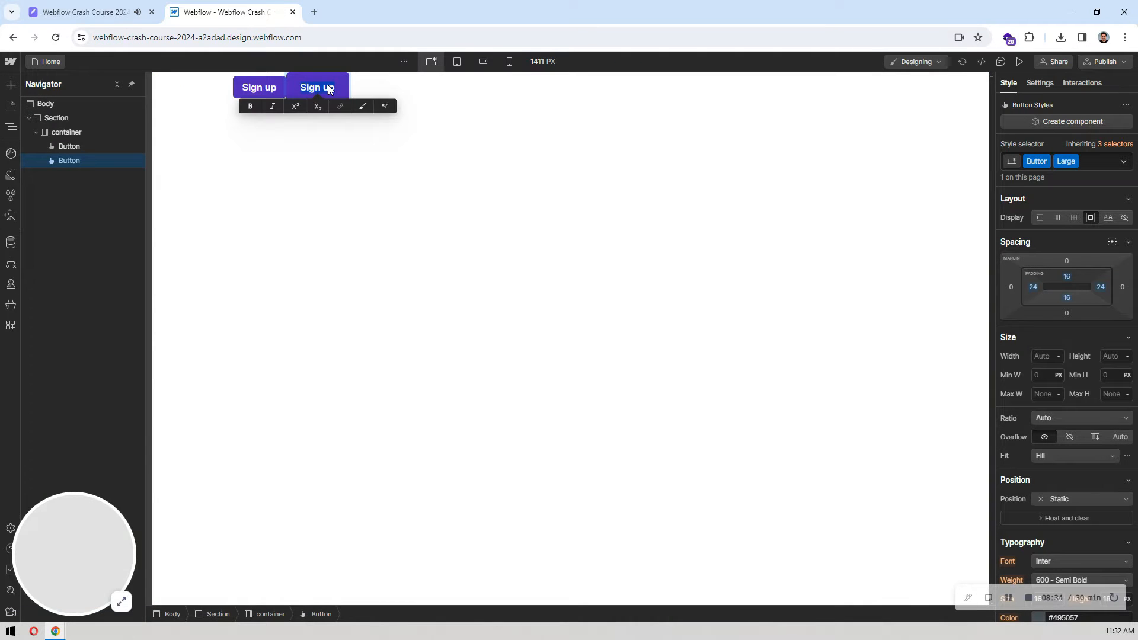
{"action": "key", "text": "ctrl+v"}
{"action": "key", "text": "Escape"}
{"action": "left_click", "coordinate": [258, 107]}
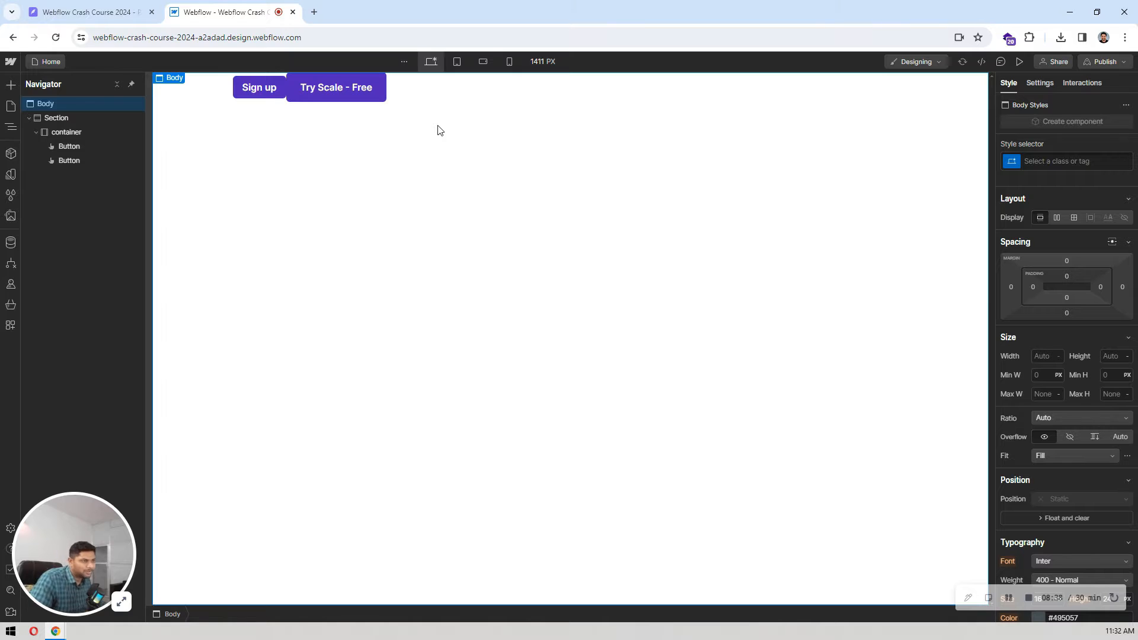
{"action": "left_click", "coordinate": [261, 89]}
{"action": "left_click", "coordinate": [324, 86]}
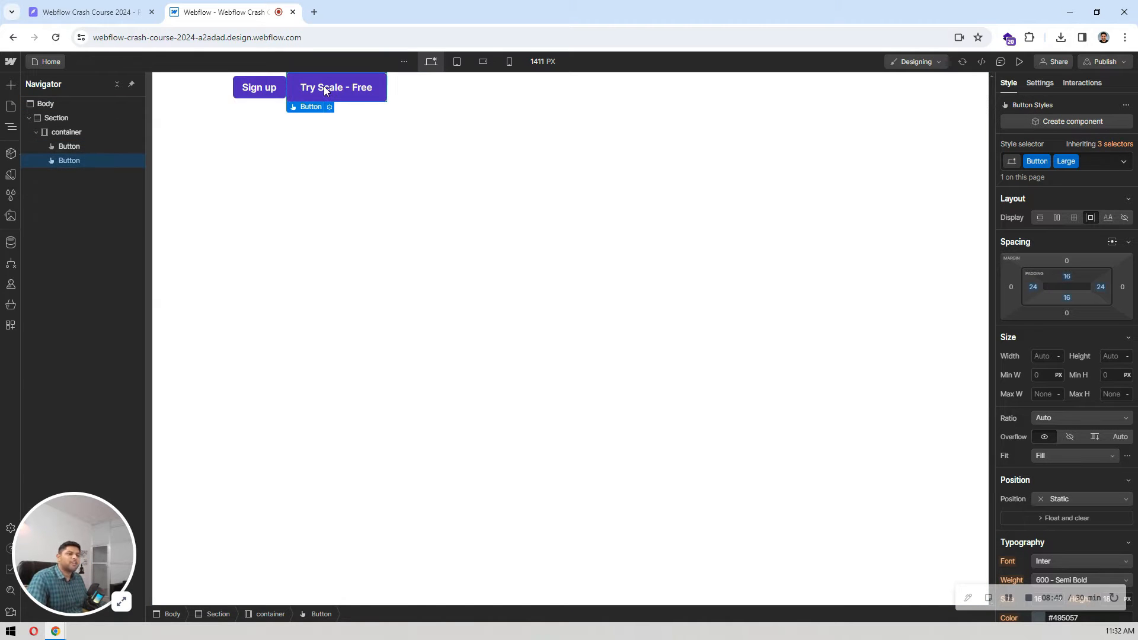
{"action": "left_click", "coordinate": [68, 146]}
{"action": "left_click", "coordinate": [383, 193]}
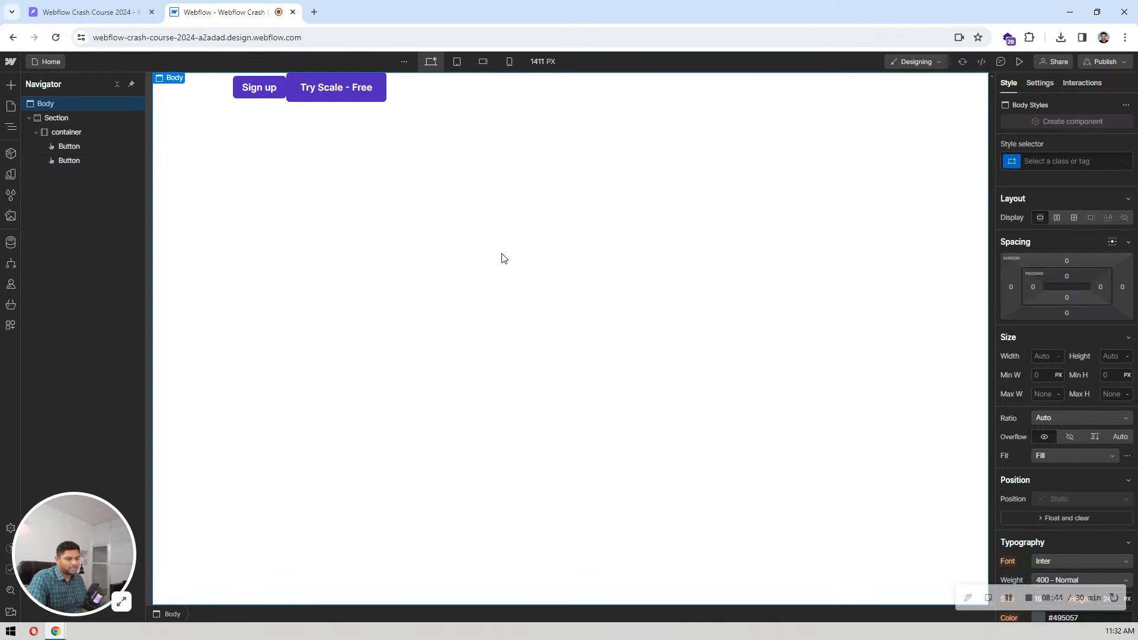
Step: Add a new button element to the page body and apply the existing Button class to it
{"action": "key", "text": "ctrl+e"}
{"action": "type", "text": "button"}
{"action": "key", "text": "Return"}
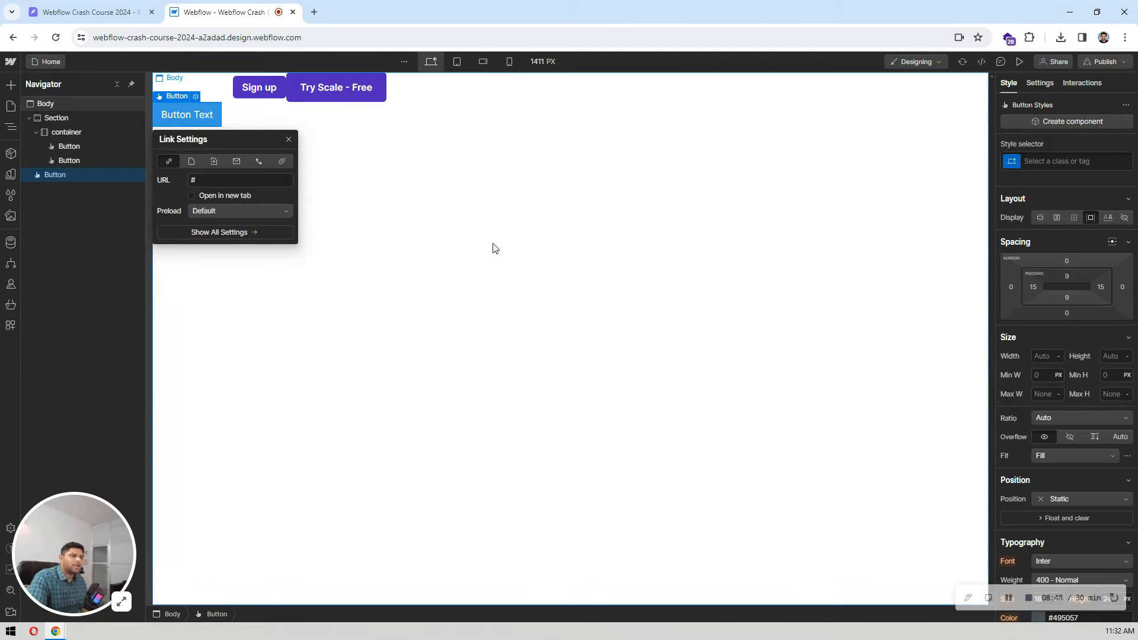
{"action": "left_click", "coordinate": [206, 115]}
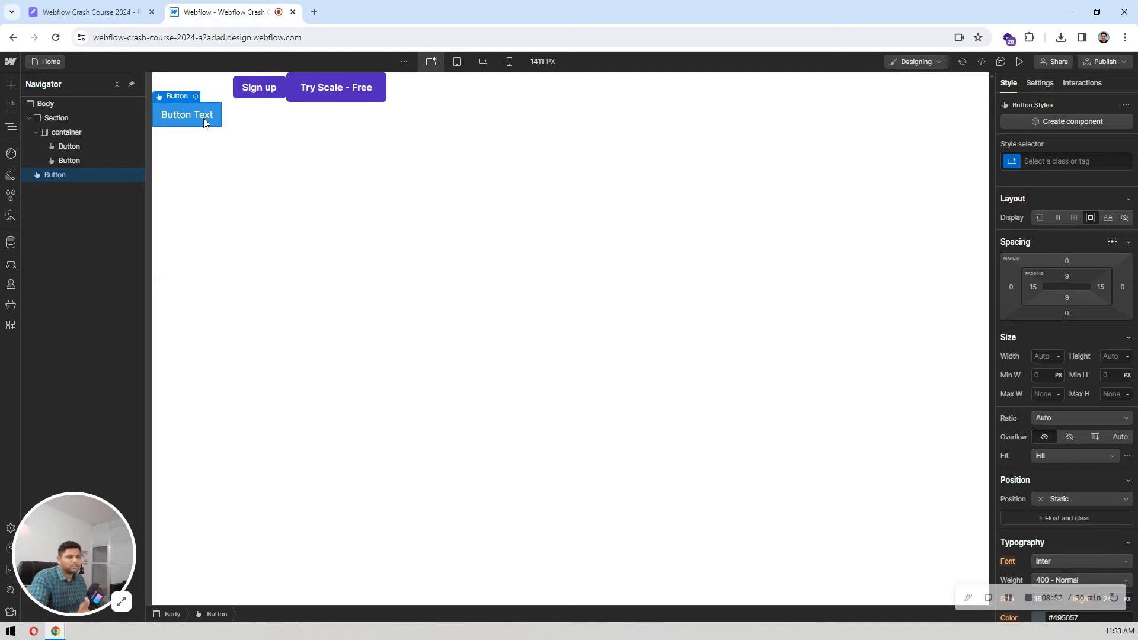
{"action": "left_click", "coordinate": [1050, 162]}
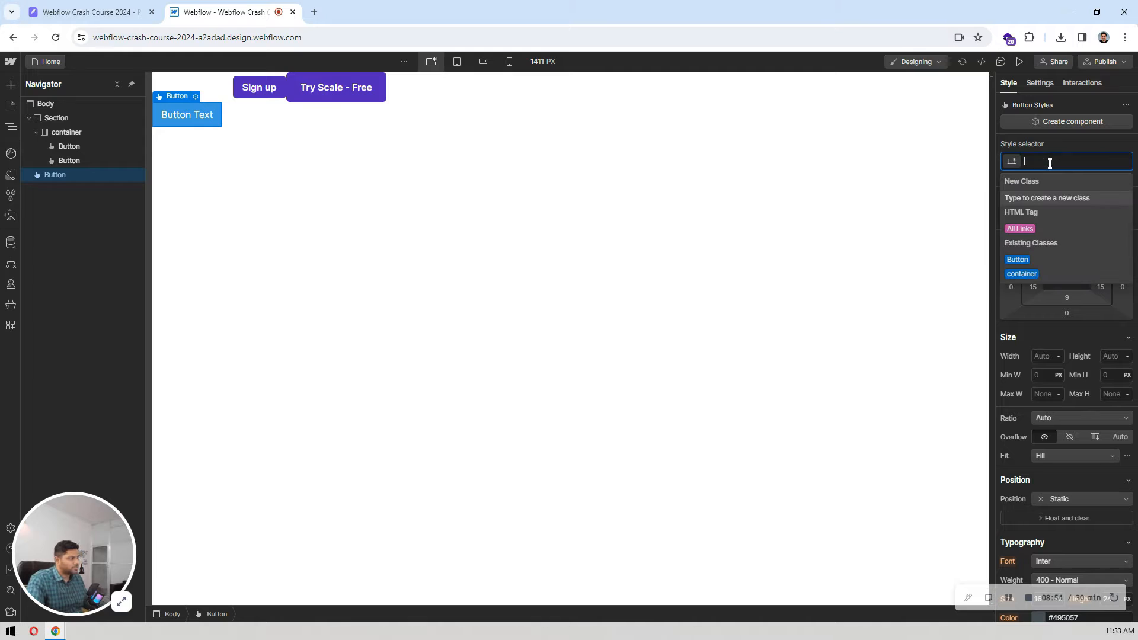
{"action": "left_click", "coordinate": [1019, 260]}
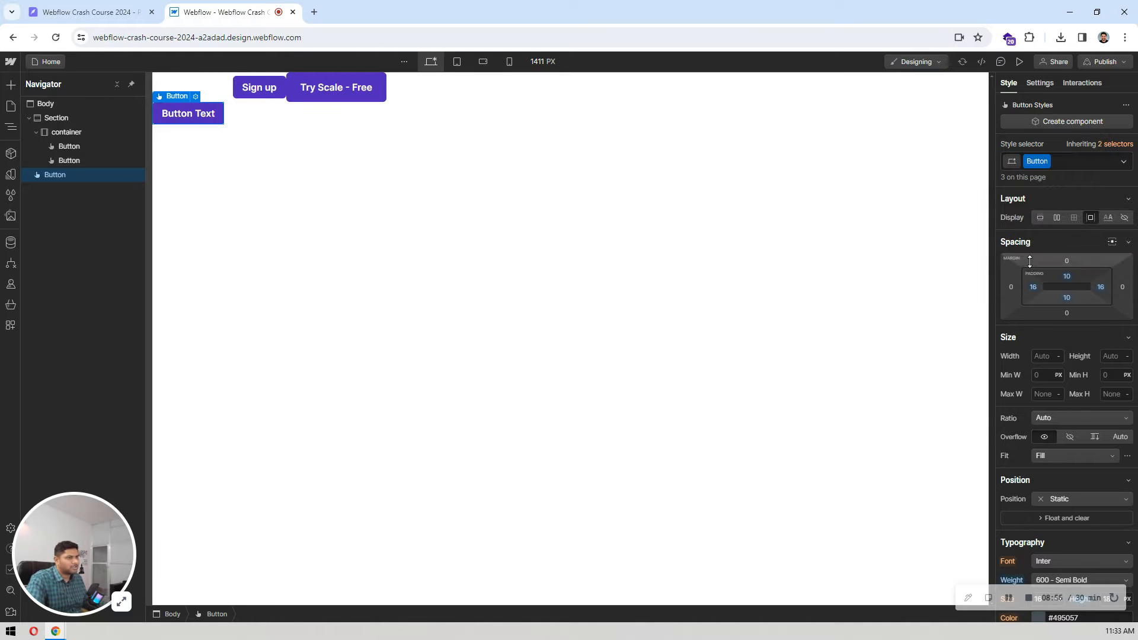
Step: Delete the newly added Button Text button from the page body
{"action": "left_click", "coordinate": [428, 190]}
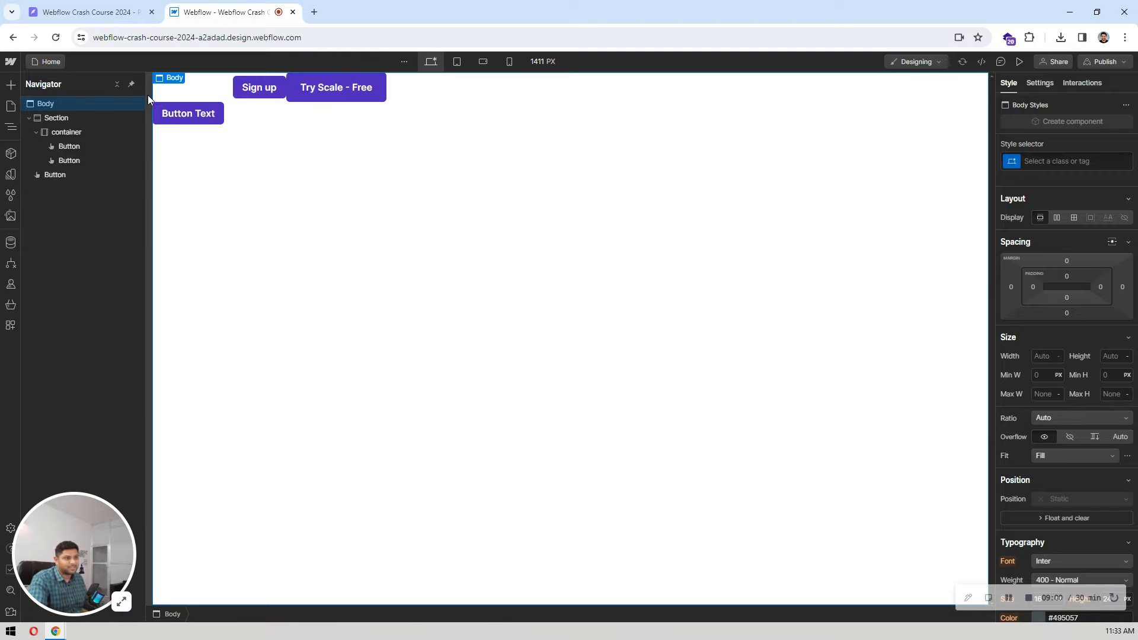
{"action": "left_click", "coordinate": [169, 109]}
{"action": "key", "text": "Delete"}
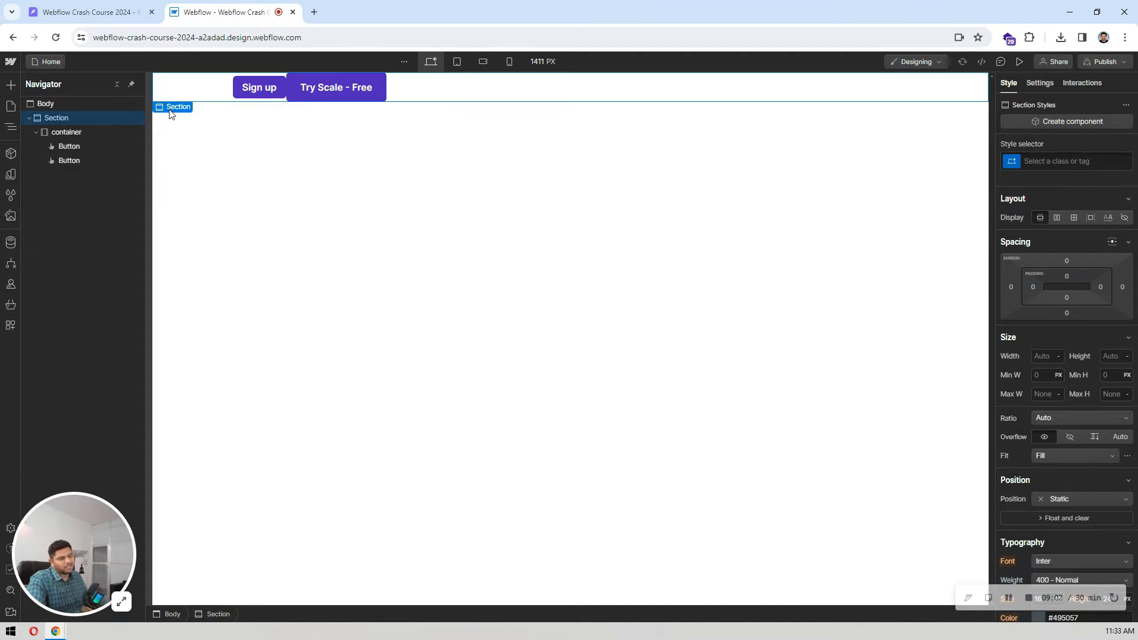
Step: Delete the Sign up and Try Scale - Free buttons from the container
{"action": "left_click", "coordinate": [272, 83]}
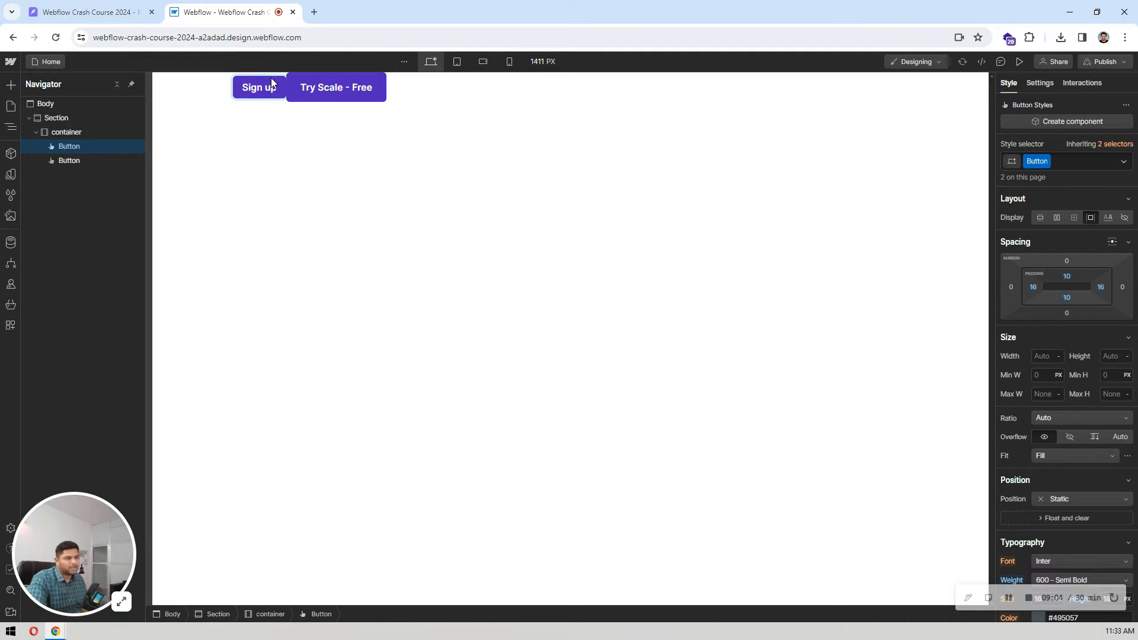
{"action": "left_click", "coordinate": [296, 112]}
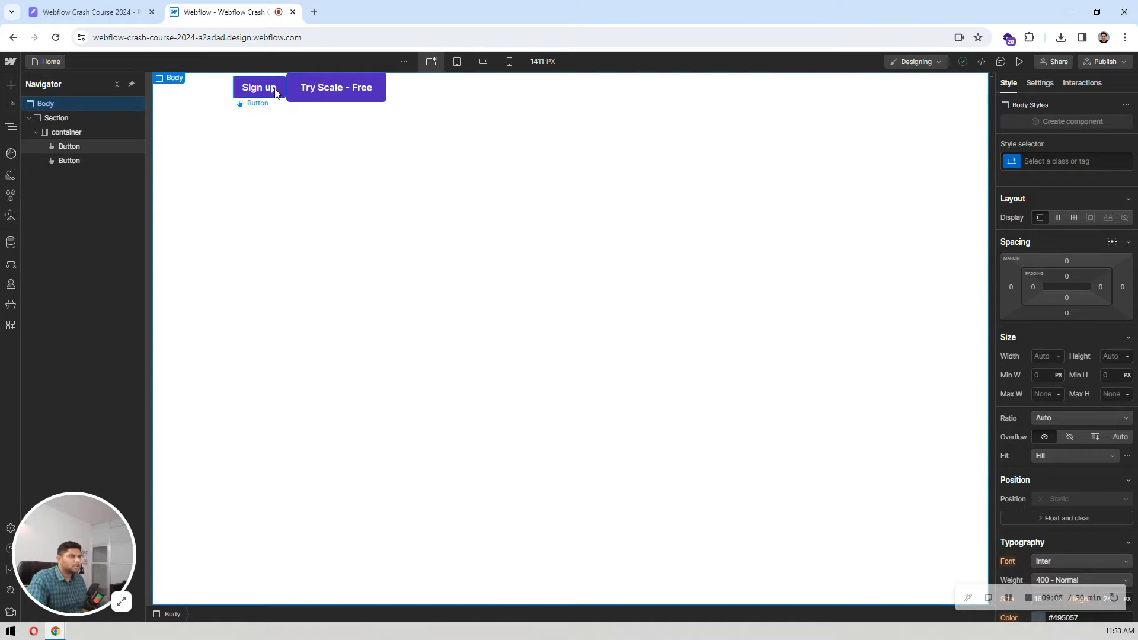
{"action": "left_click", "coordinate": [330, 88]}
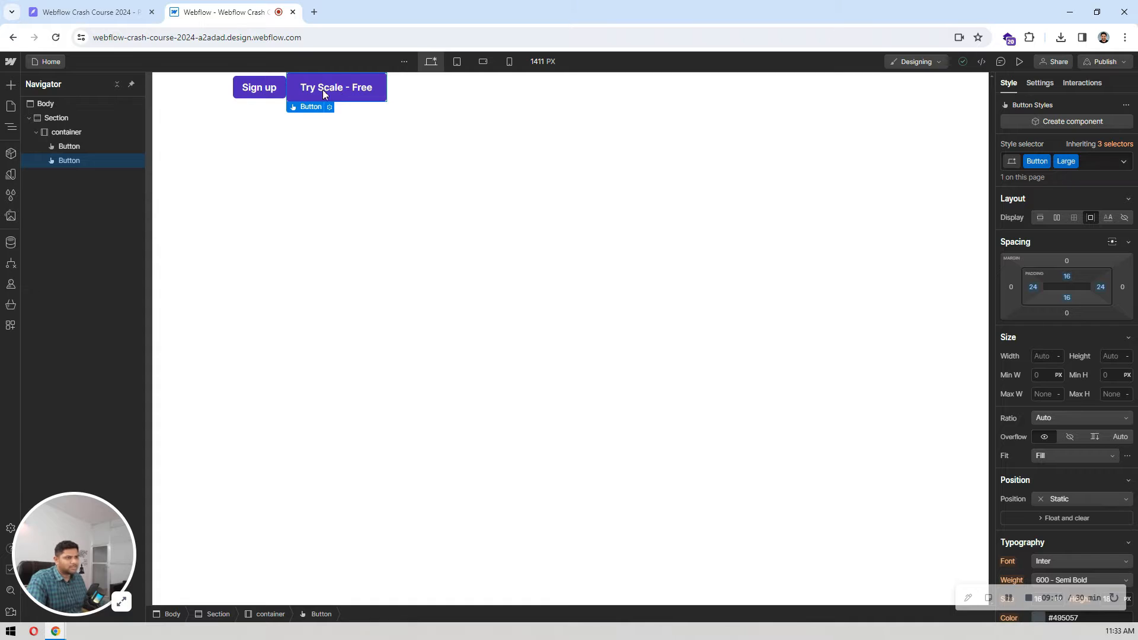
{"action": "left_click", "coordinate": [276, 87]}
{"action": "key", "text": "Delete"}
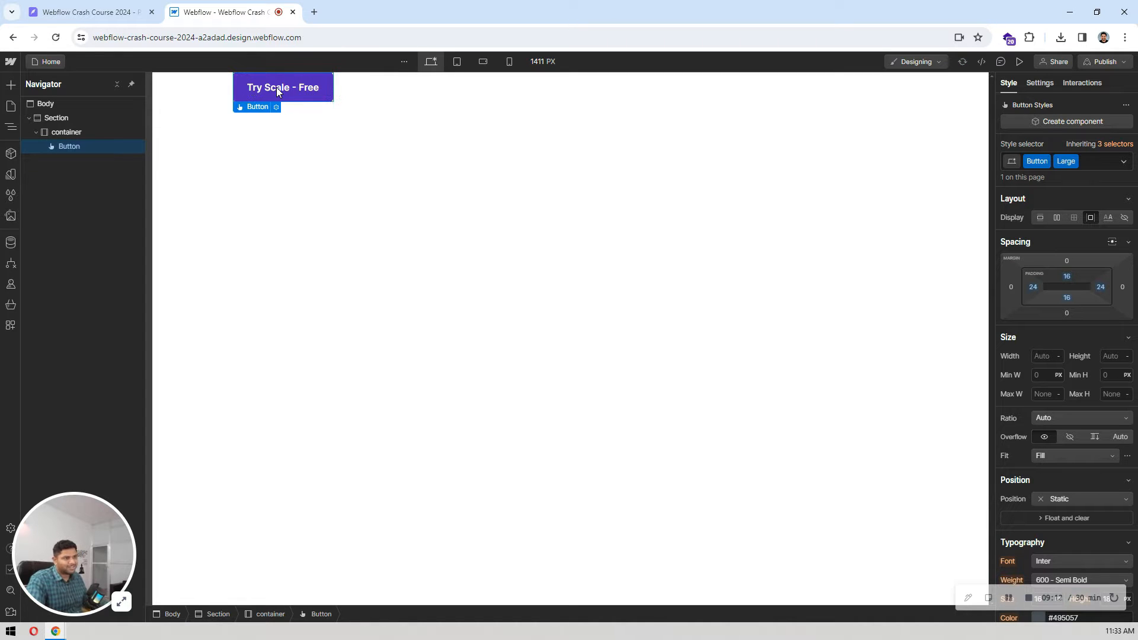
{"action": "key", "text": "Delete"}
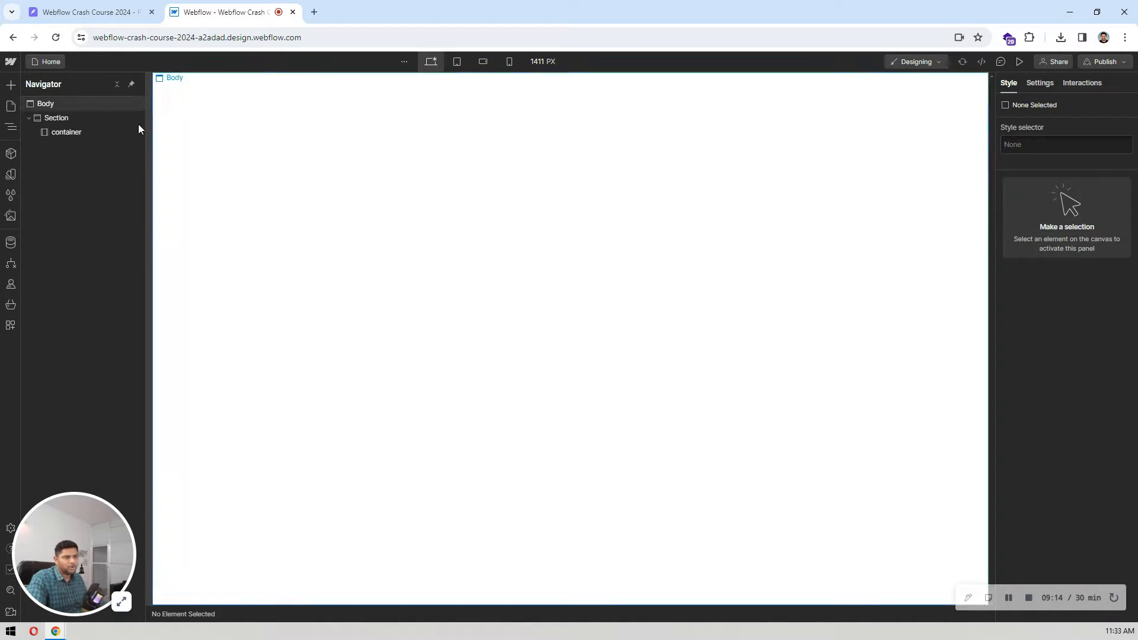
Step: Review the top of the landing page design in Pixso and insert an H1 heading into the empty container in Webflow
{"action": "left_click", "coordinate": [93, 131]}
{"action": "left_click", "coordinate": [100, 7]}
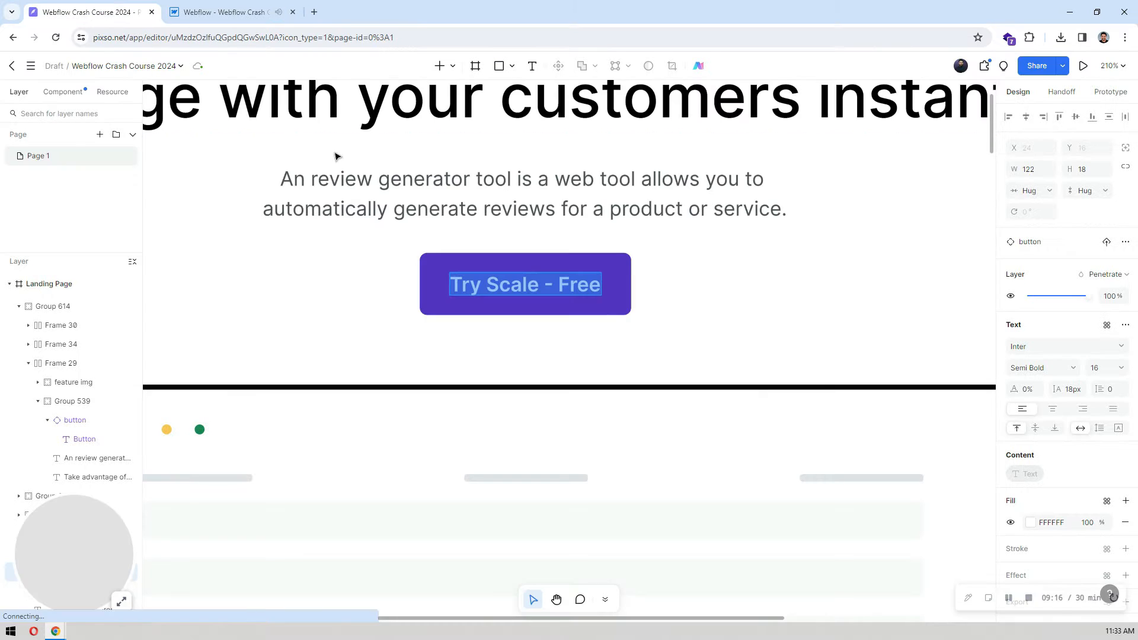
{"action": "scroll", "coordinate": [336, 159], "scroll_direction": "down", "scroll_amount": 5}
{"action": "left_click", "coordinate": [564, 158]}
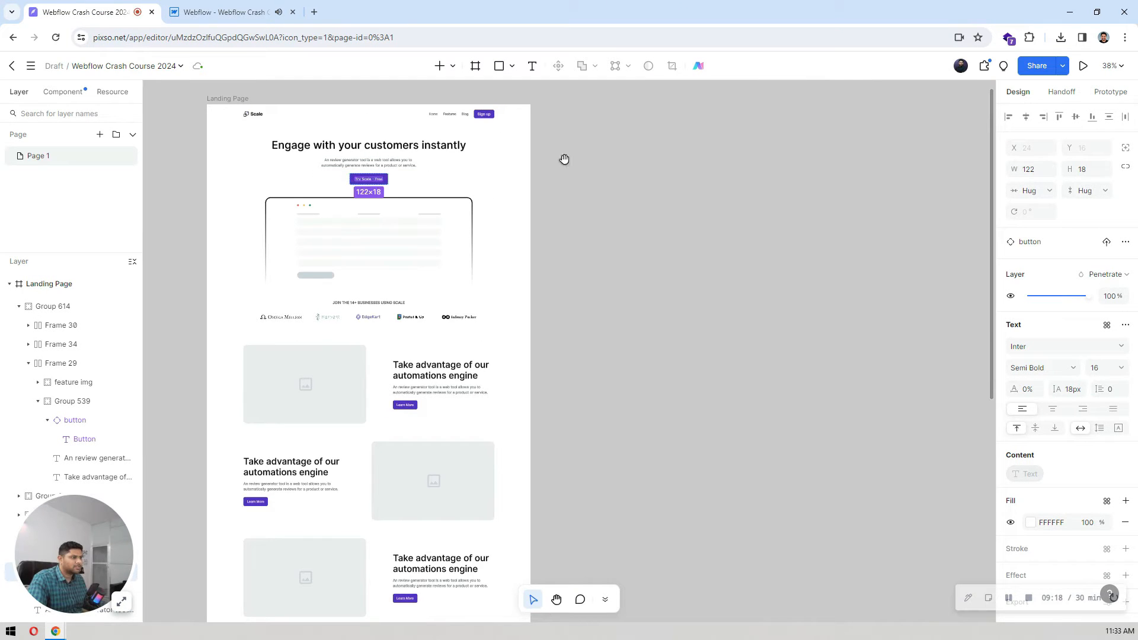
{"action": "left_click_drag", "start_coordinate": [564, 157], "coordinate": [747, 197]}
{"action": "scroll", "coordinate": [595, 192], "scroll_direction": "up", "scroll_amount": 2}
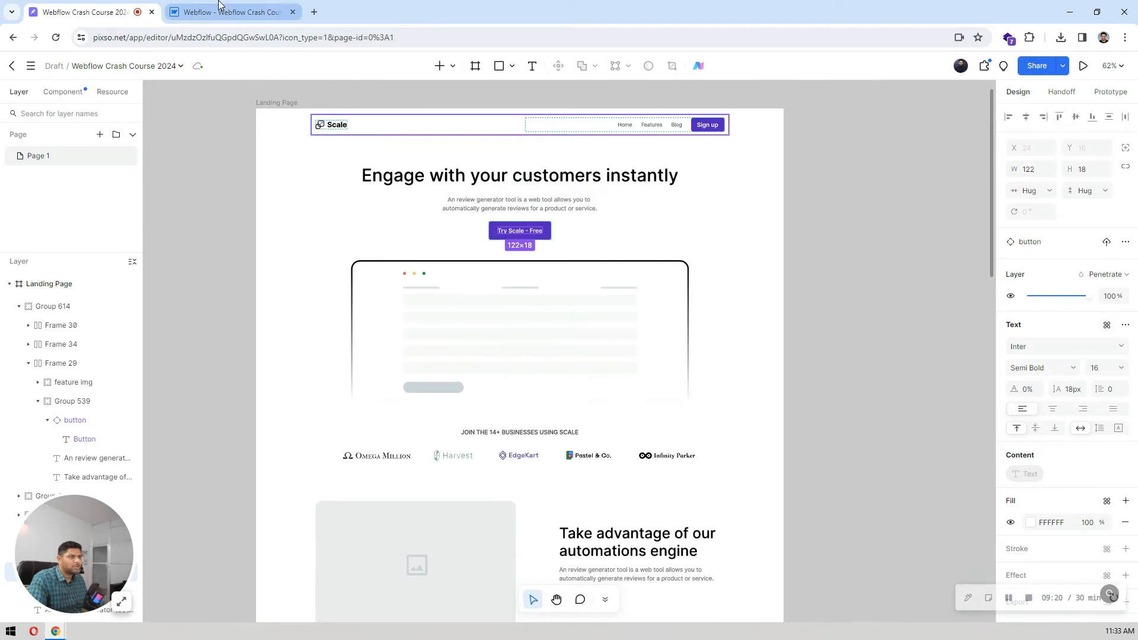
{"action": "left_click", "coordinate": [231, 12]}
{"action": "left_click", "coordinate": [99, 137]}
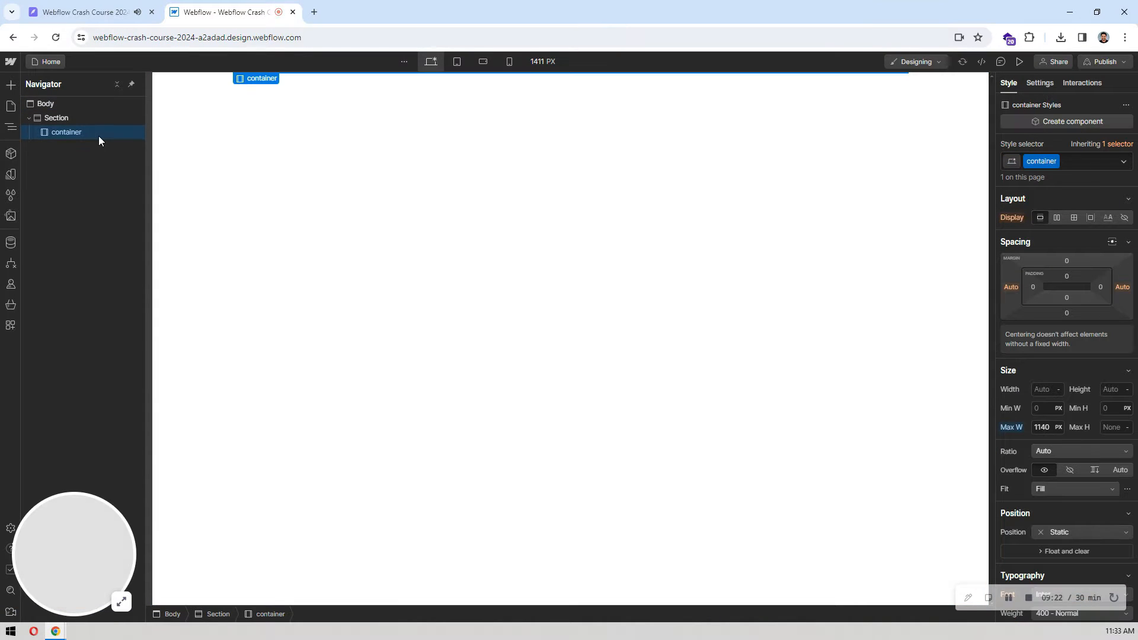
{"action": "key", "text": "ctrl+k"}
{"action": "type", "text": "head"}
{"action": "key", "text": "Return"}
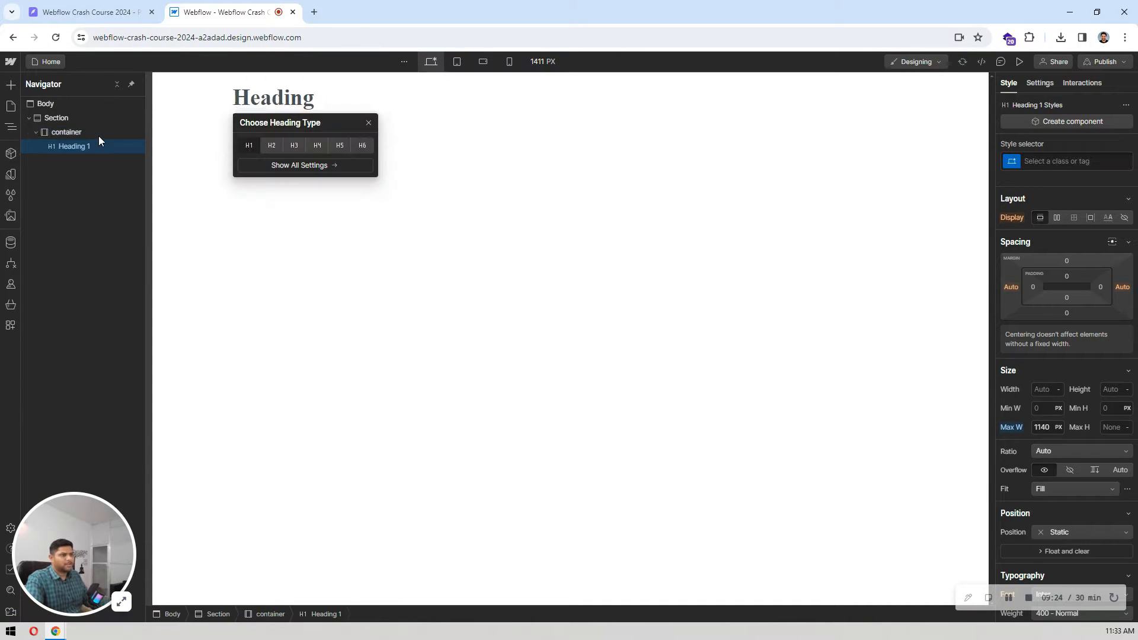
Step: Duplicate the heading inside the container until there are six headings
{"action": "left_click", "coordinate": [83, 146]}
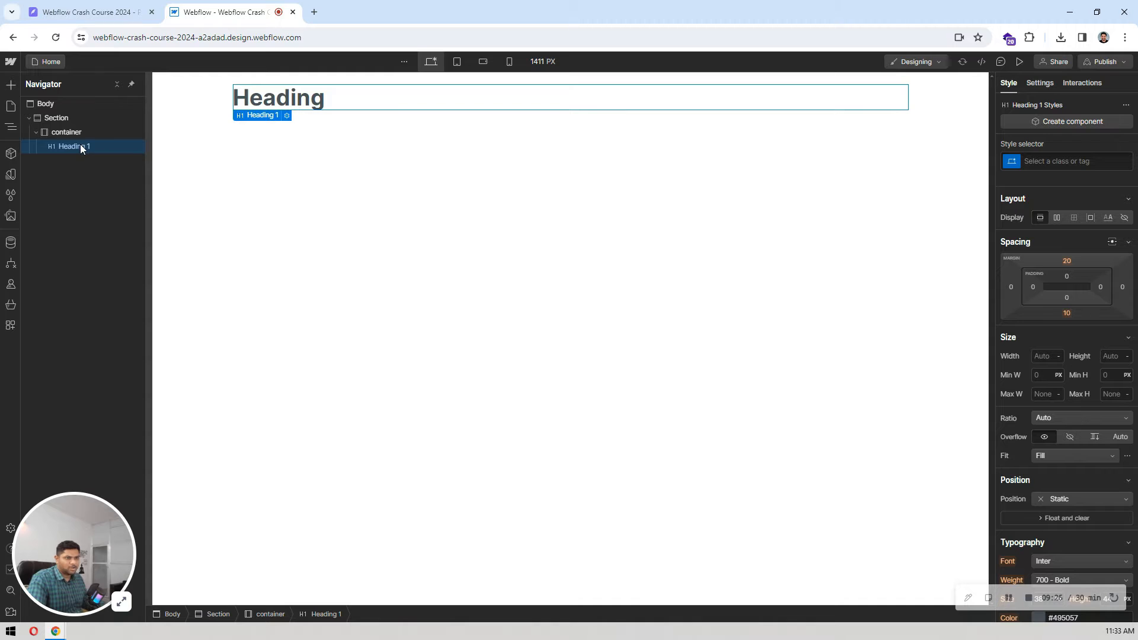
{"action": "key", "text": "ctrl+v"}
{"action": "key", "text": "ctrl+v"}
{"action": "key", "text": "ctrl+v"}
{"action": "key", "text": "ctrl+v"}
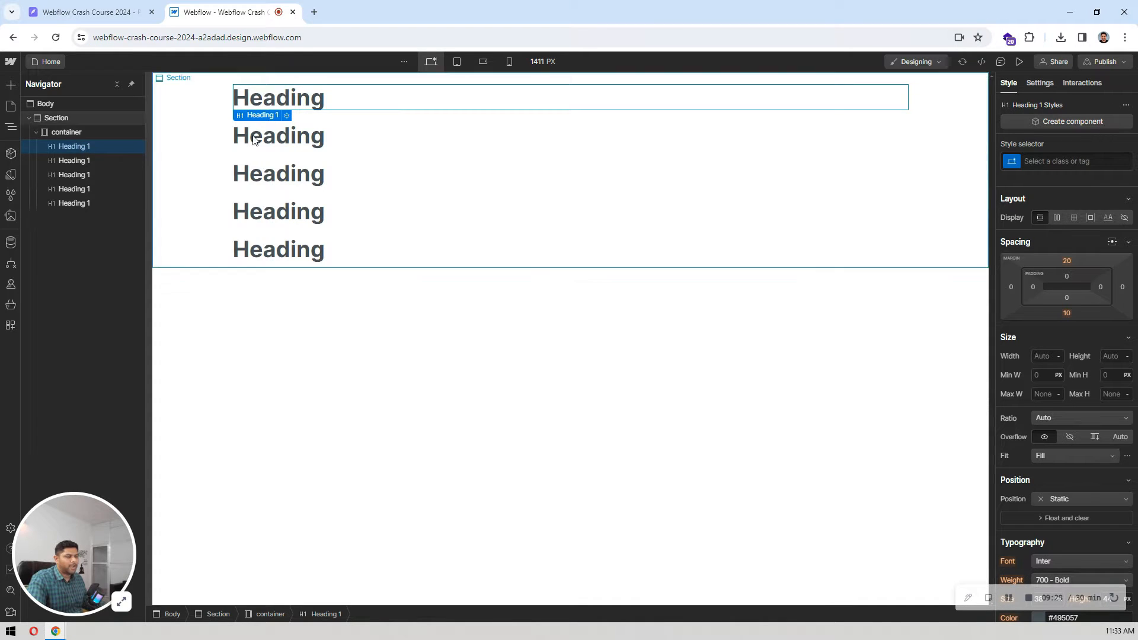
{"action": "left_click", "coordinate": [95, 203]}
{"action": "key", "text": "ctrl+v"}
Step: Keep the first heading as H1, and set the second heading's type to H2 and the third's to H3
{"action": "left_click", "coordinate": [83, 148]}
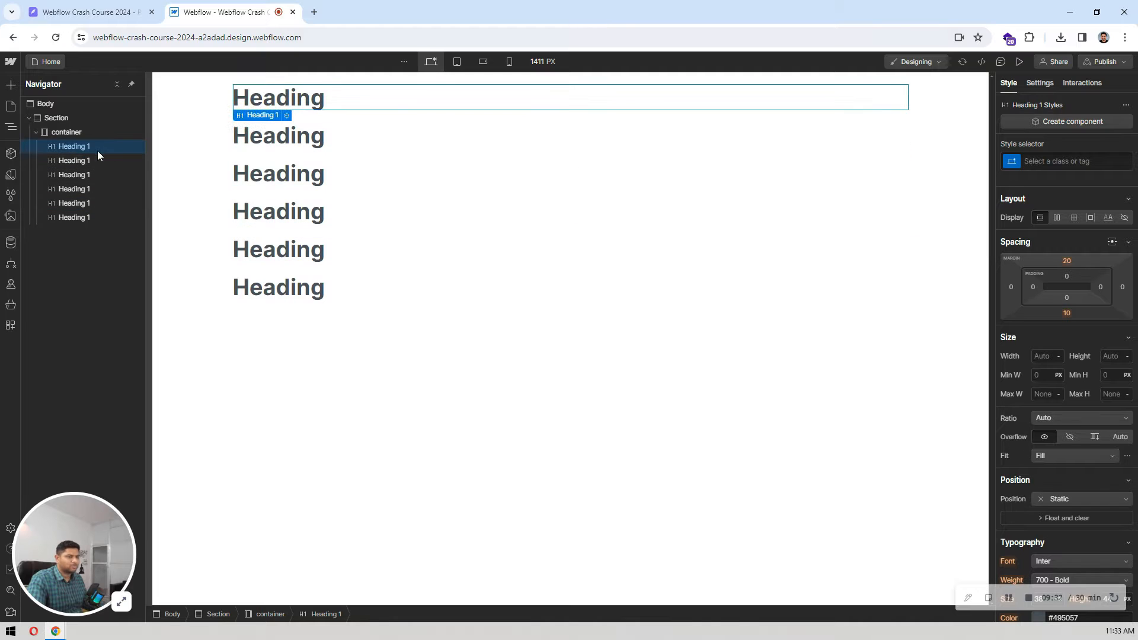
{"action": "left_click", "coordinate": [1040, 83]}
{"action": "left_click", "coordinate": [1031, 257]}
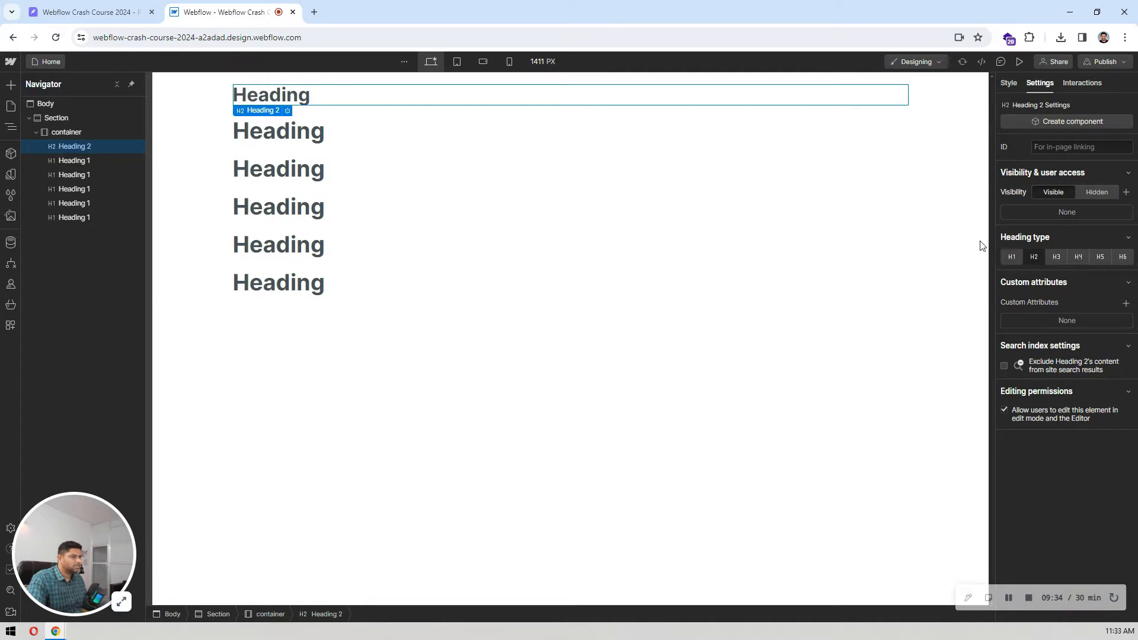
{"action": "left_click", "coordinate": [1015, 258]}
{"action": "left_click", "coordinate": [282, 134]}
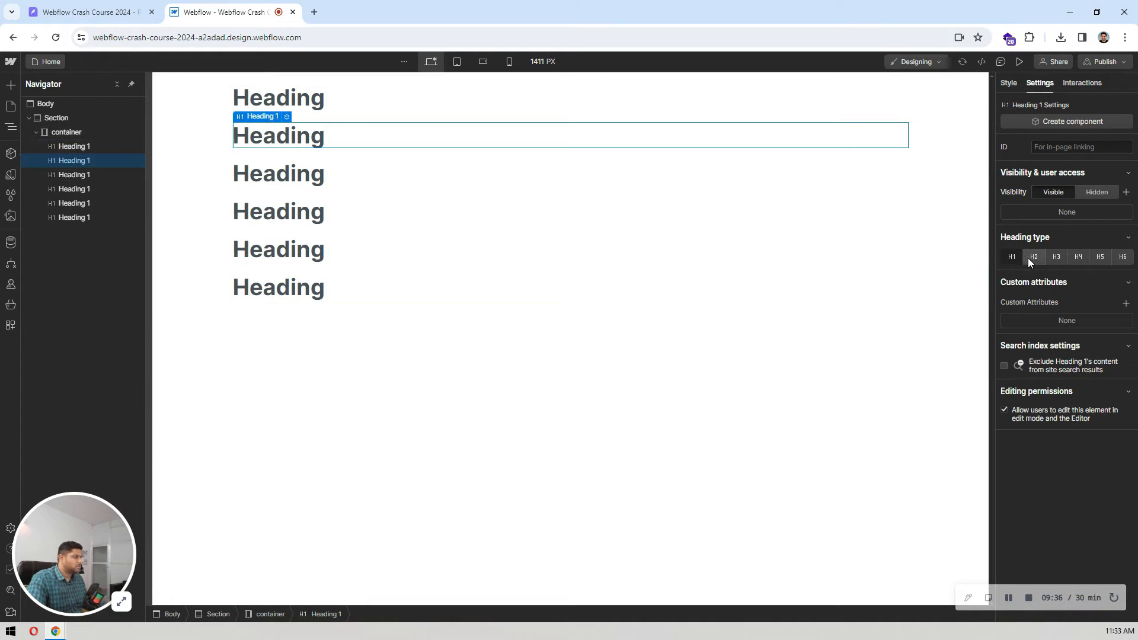
{"action": "left_click", "coordinate": [1031, 258]}
{"action": "left_click", "coordinate": [534, 171]}
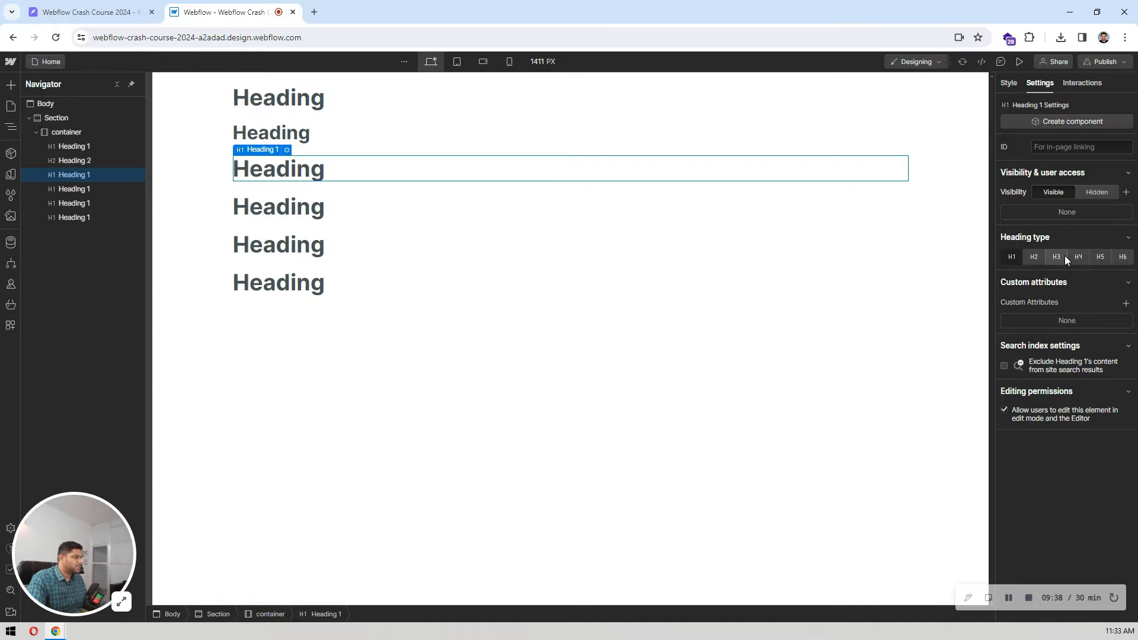
{"action": "left_click", "coordinate": [1061, 256]}
Step: Set the heading type of the fourth heading to H4, the fifth to H5 and the sixth to H6
{"action": "left_click", "coordinate": [313, 196]}
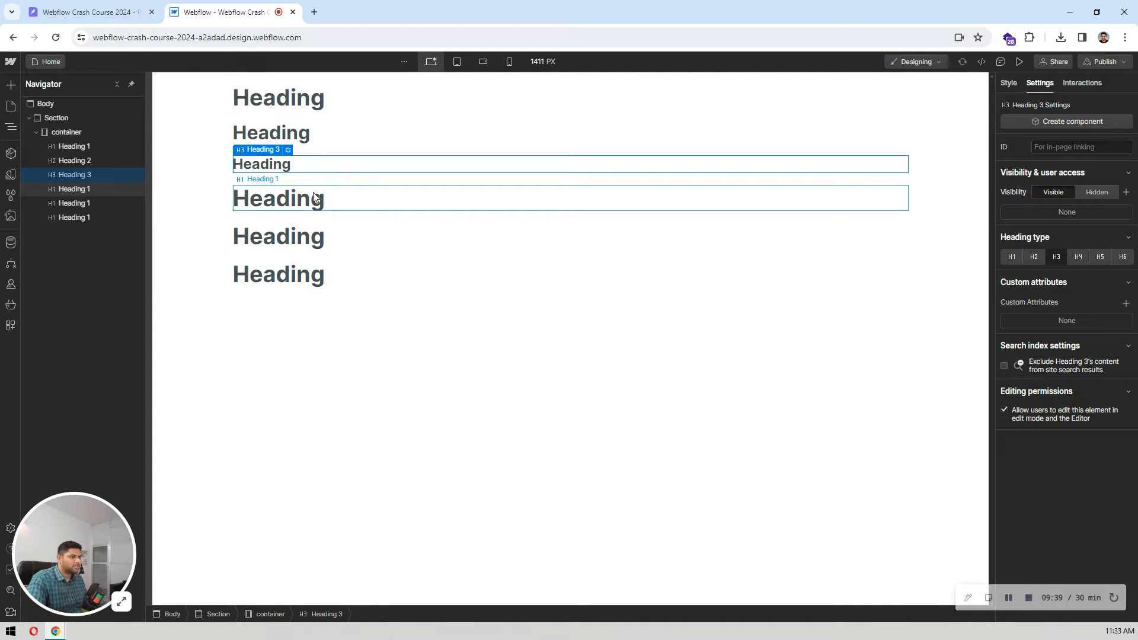
{"action": "left_click", "coordinate": [1080, 255]}
{"action": "left_click", "coordinate": [323, 225]}
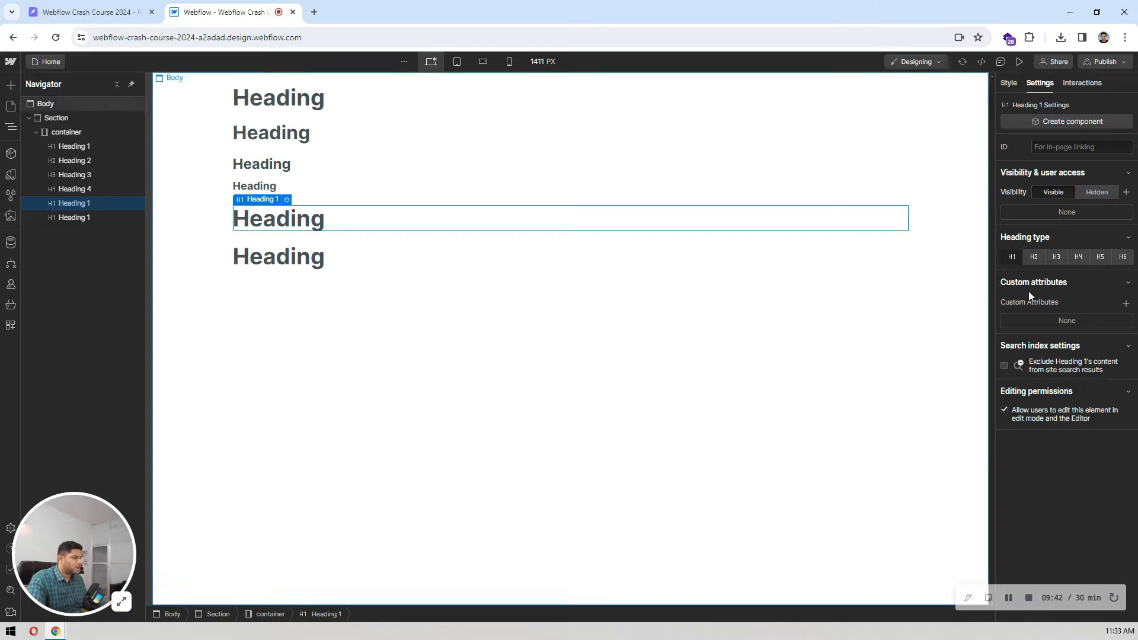
{"action": "left_click", "coordinate": [1099, 257]}
{"action": "left_click", "coordinate": [286, 236]}
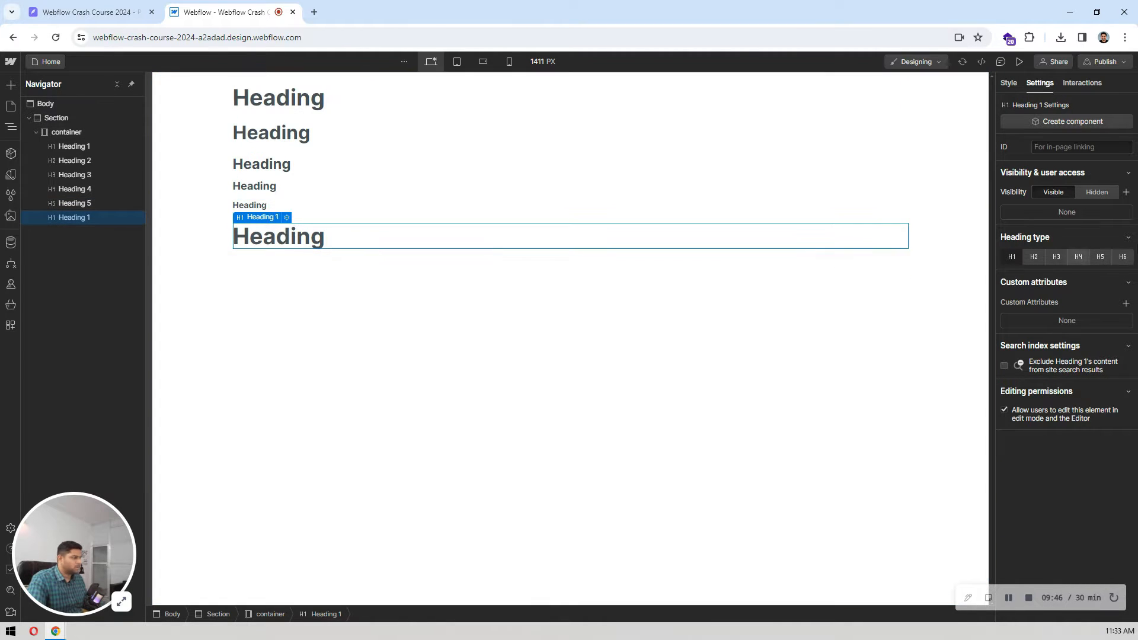
{"action": "left_click", "coordinate": [1123, 257]}
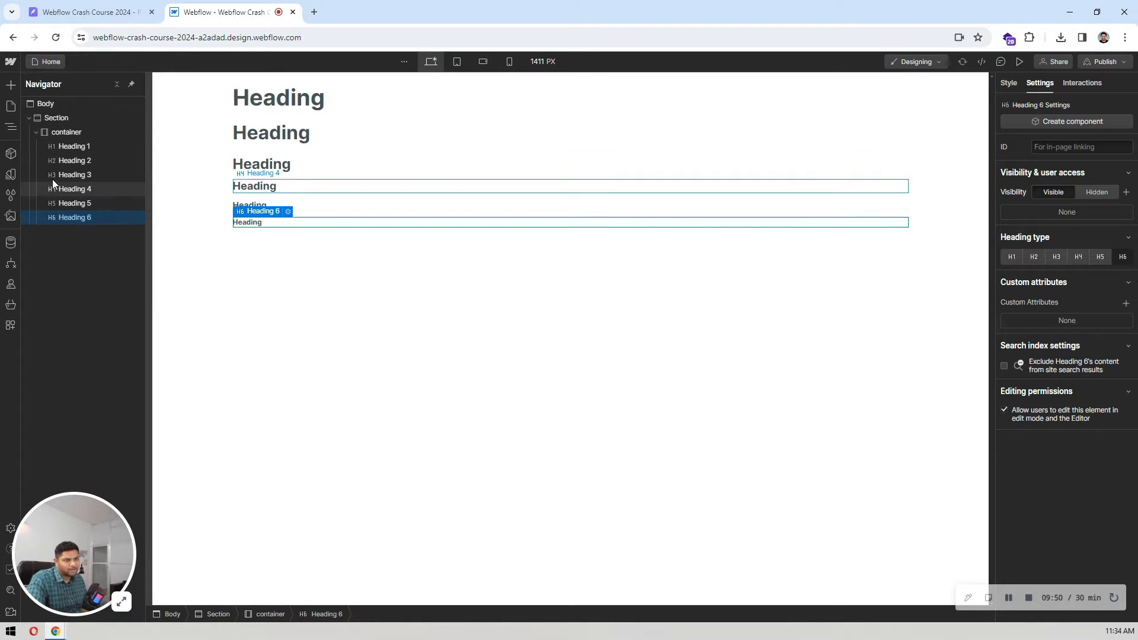
Step: Select the H1 heading in Webflow, then inspect the text properties of the hero title "Engage with your customers instantly" in Pixso
{"action": "left_click", "coordinate": [265, 105]}
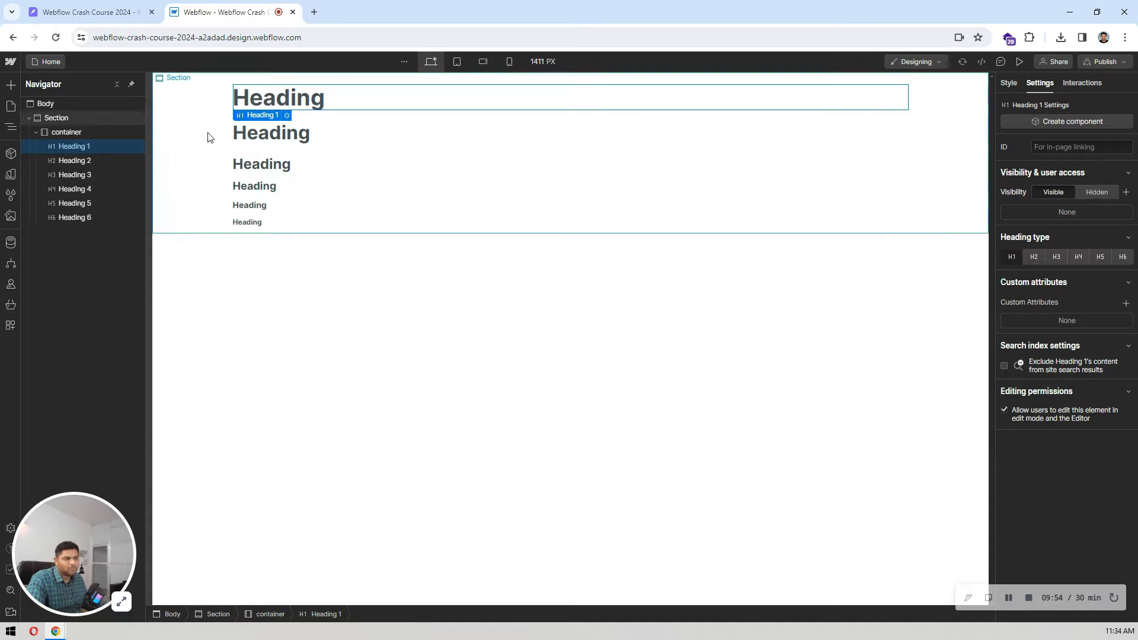
{"action": "left_click", "coordinate": [99, 18]}
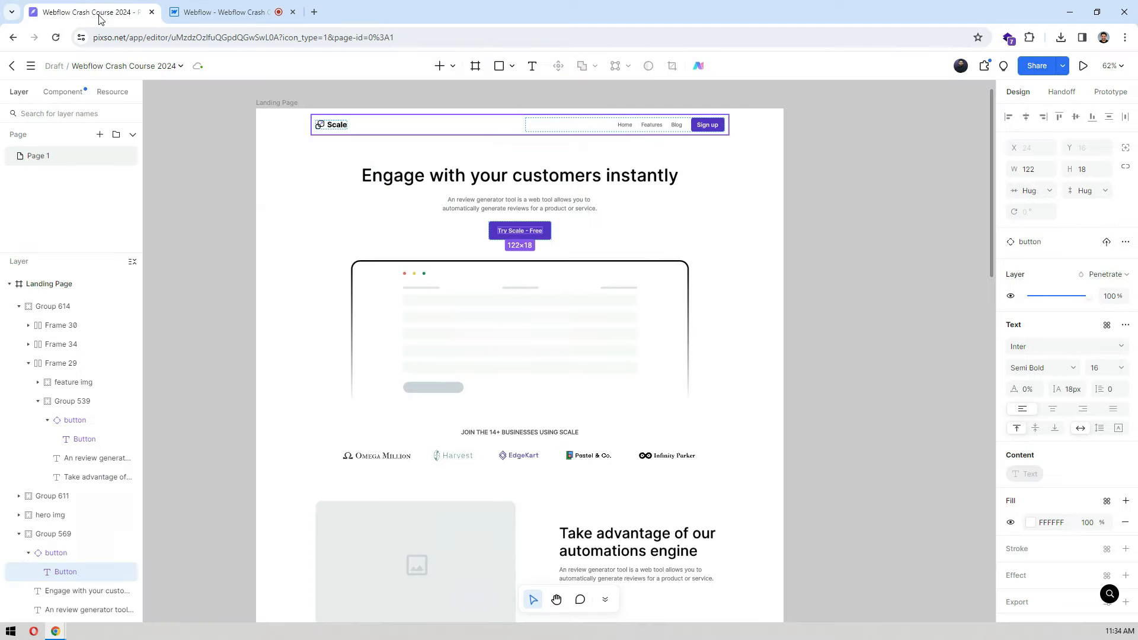
{"action": "left_click", "coordinate": [887, 213]}
{"action": "left_click", "coordinate": [603, 180]}
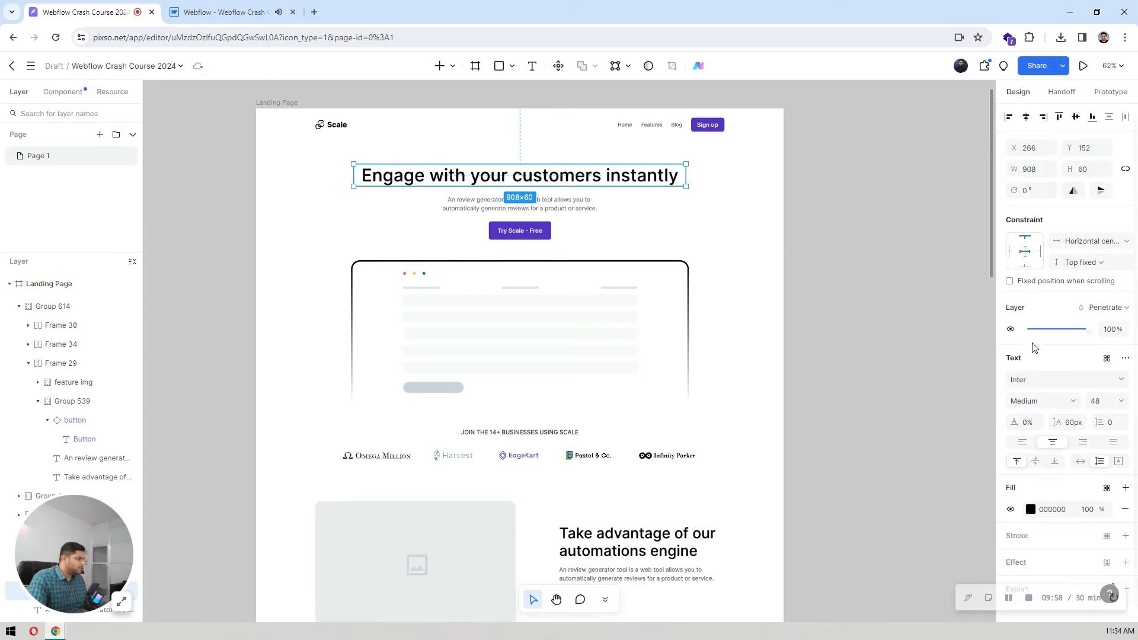
{"action": "scroll", "coordinate": [1061, 356], "scroll_direction": "down", "scroll_amount": 1}
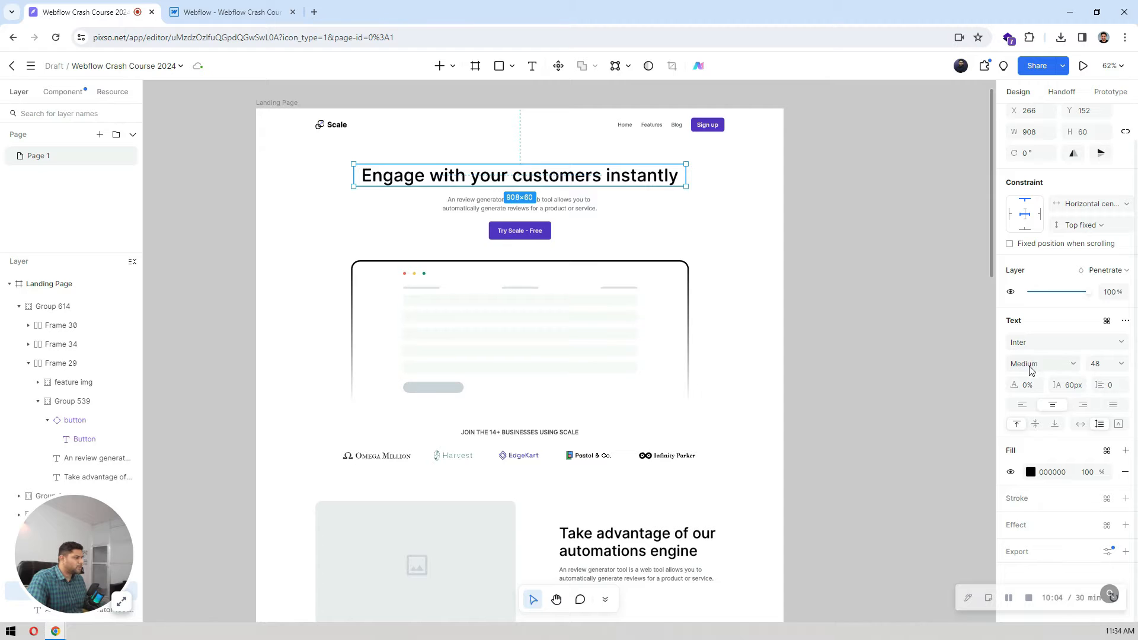
{"action": "key", "text": "ctrl+Tab"}
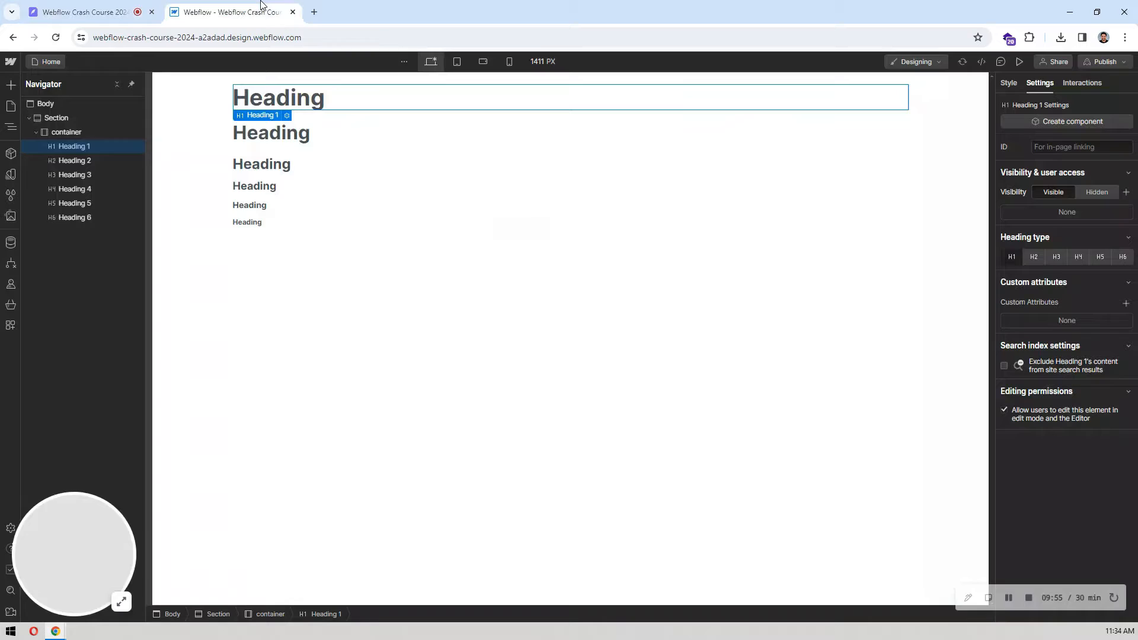
Step: In Webflow, style the All H1 Headings tag with font weight 500 - Medium and black text color
{"action": "left_click", "coordinate": [1005, 88]}
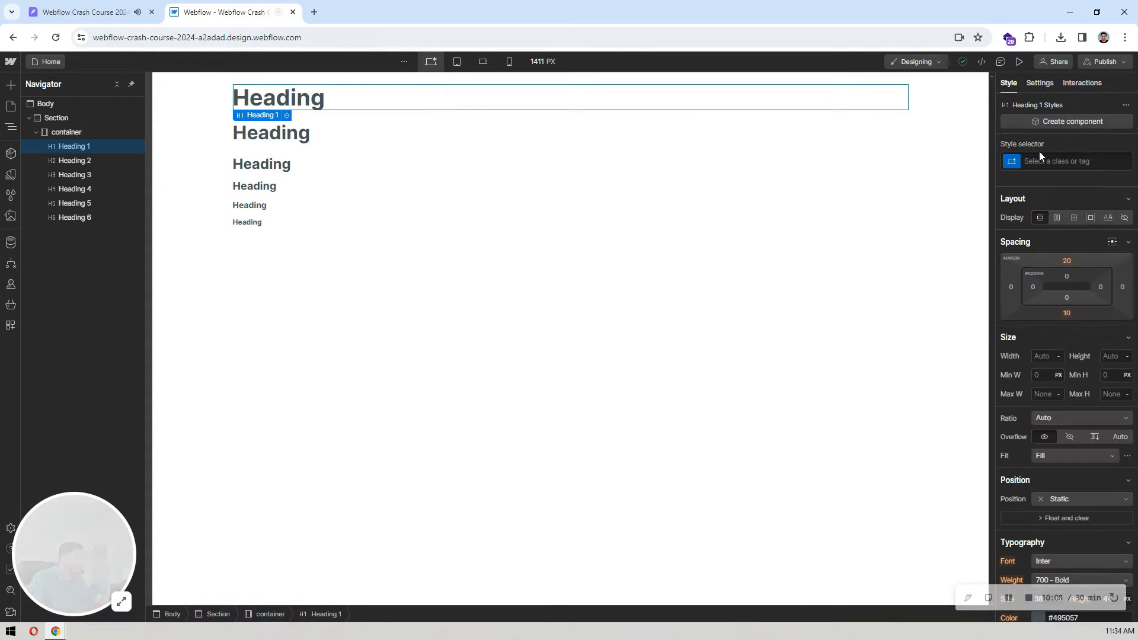
{"action": "left_click", "coordinate": [1041, 162]}
{"action": "left_click", "coordinate": [1024, 229]}
{"action": "scroll", "coordinate": [1094, 270], "scroll_direction": "down", "scroll_amount": 4}
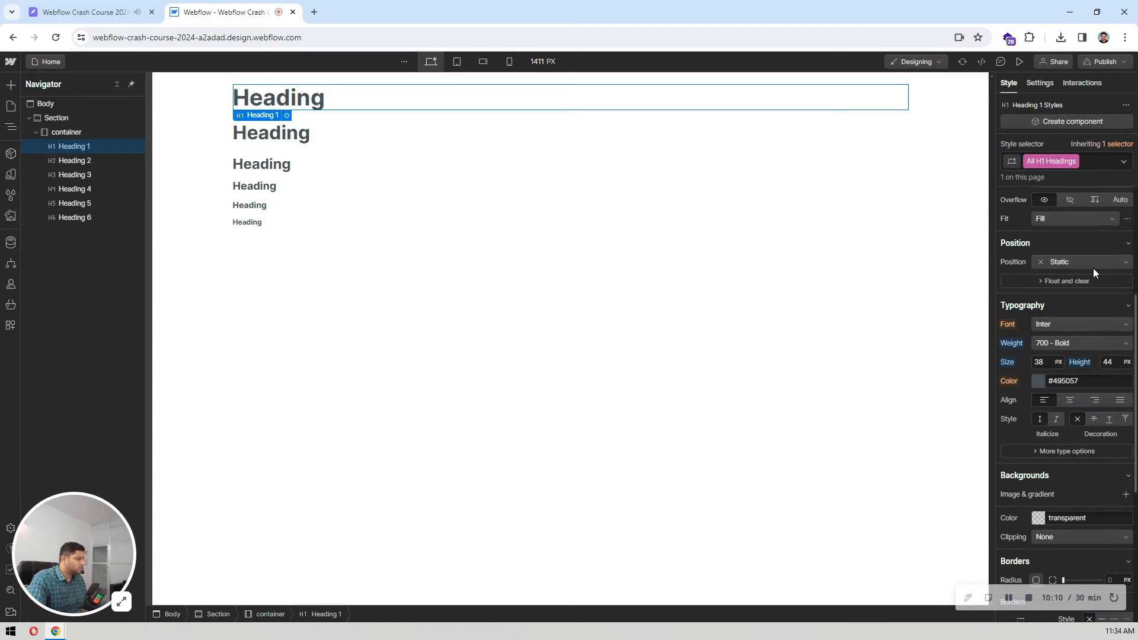
{"action": "left_click", "coordinate": [1066, 343]}
{"action": "left_click", "coordinate": [1063, 328]}
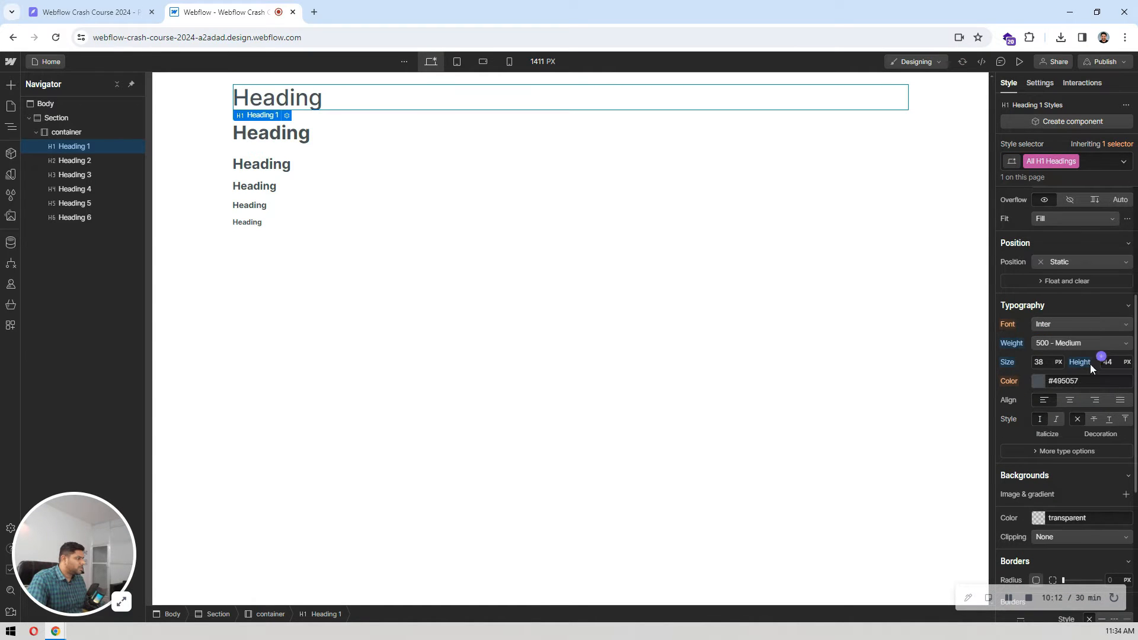
{"action": "left_click", "coordinate": [1034, 381]}
{"action": "left_click", "coordinate": [1039, 383]}
{"action": "left_click", "coordinate": [1041, 384]}
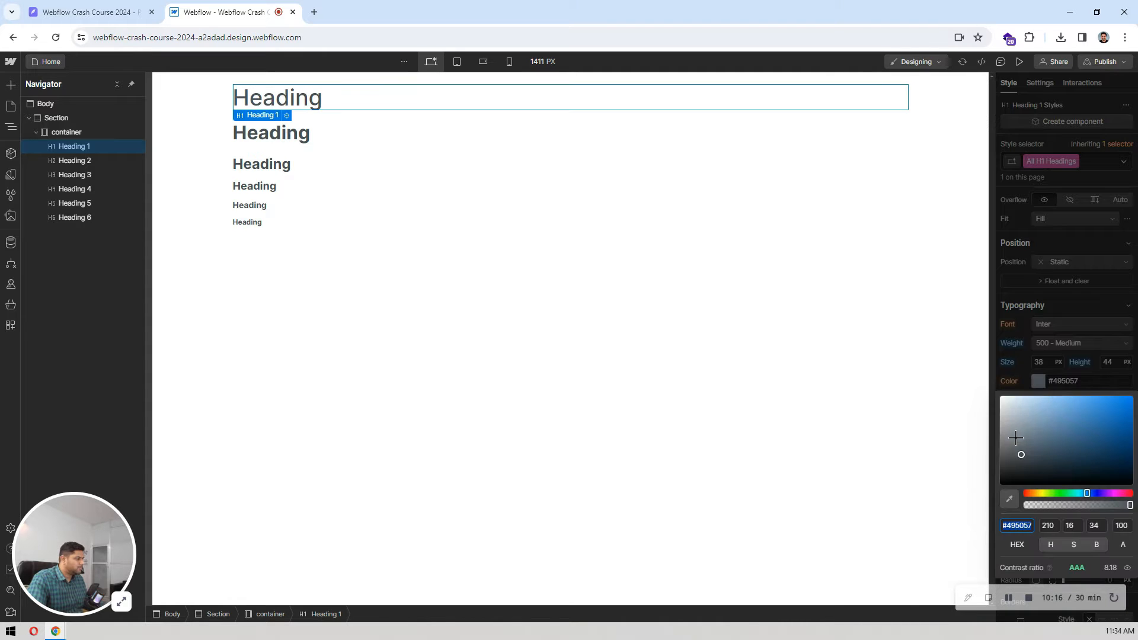
{"action": "left_click_drag", "start_coordinate": [1017, 439], "coordinate": [973, 550]}
{"action": "left_click", "coordinate": [1055, 314]}
Step: Style the All H2 Headings tag with font weight 500 - Medium and black text color
{"action": "left_click", "coordinate": [379, 134]}
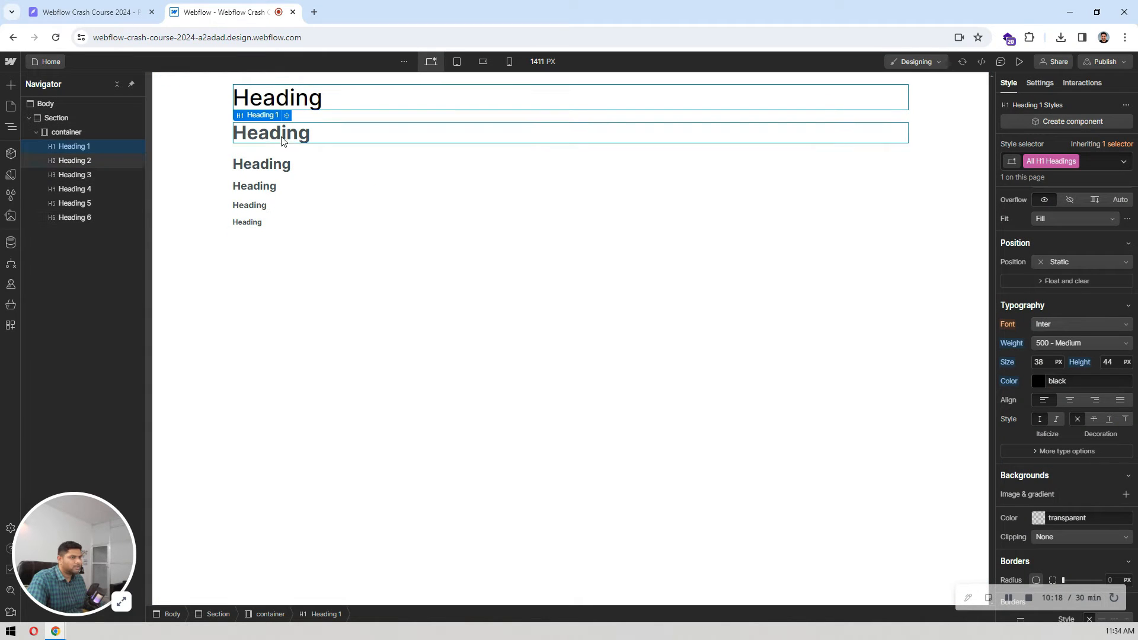
{"action": "left_click", "coordinate": [1038, 167]}
{"action": "left_click", "coordinate": [1043, 225]}
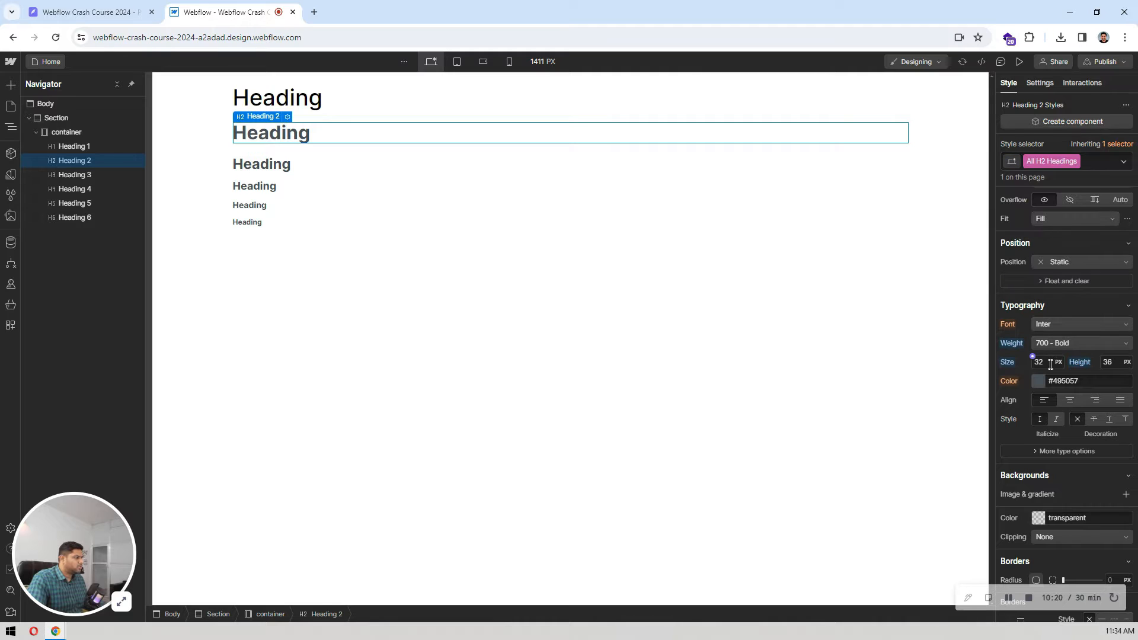
{"action": "left_click", "coordinate": [1059, 343]}
{"action": "left_click", "coordinate": [1062, 314]}
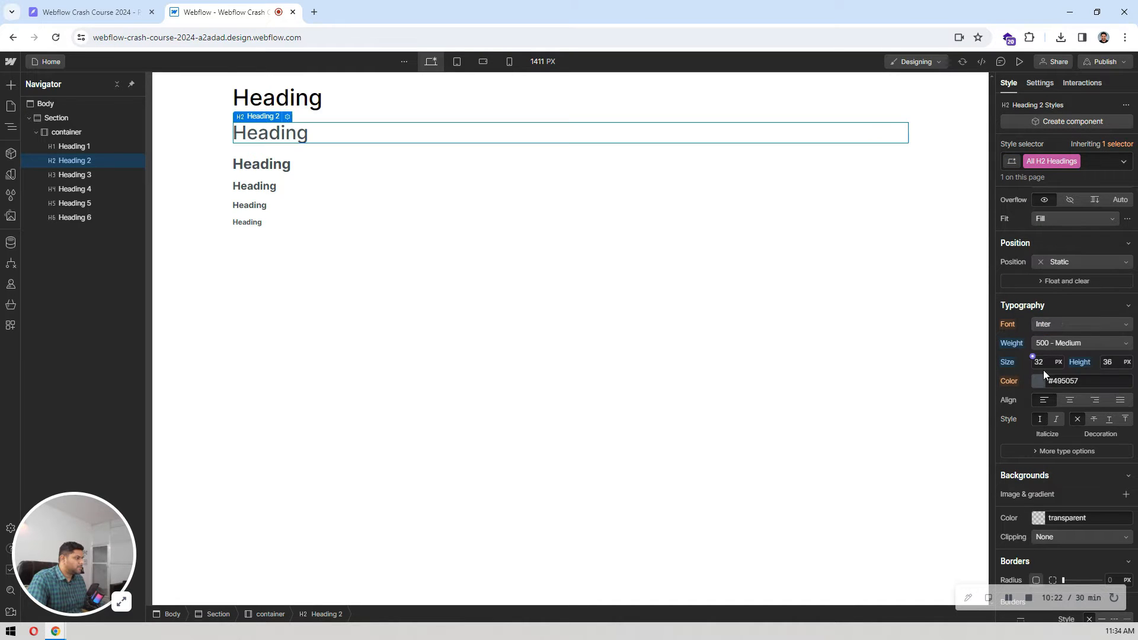
{"action": "left_click", "coordinate": [1041, 383]}
{"action": "left_click_drag", "start_coordinate": [1030, 458], "coordinate": [964, 522]}
{"action": "left_click", "coordinate": [970, 473]}
Step: Style the All H3 Headings tag with black text color and font weight 500 - Medium
{"action": "left_click", "coordinate": [254, 167]}
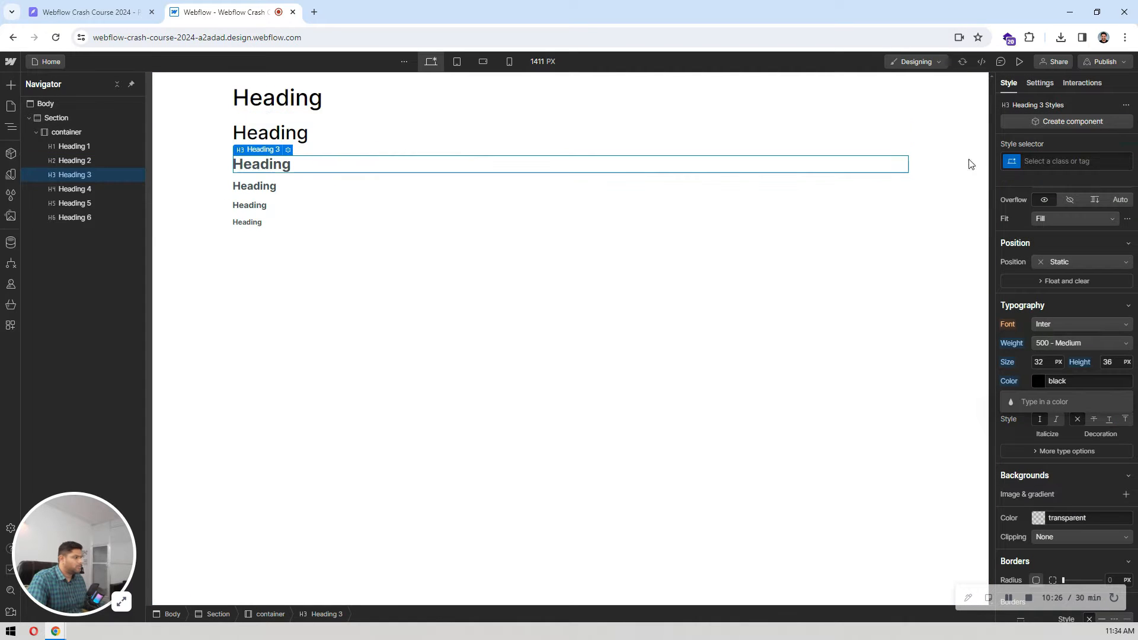
{"action": "left_click", "coordinate": [1041, 168]}
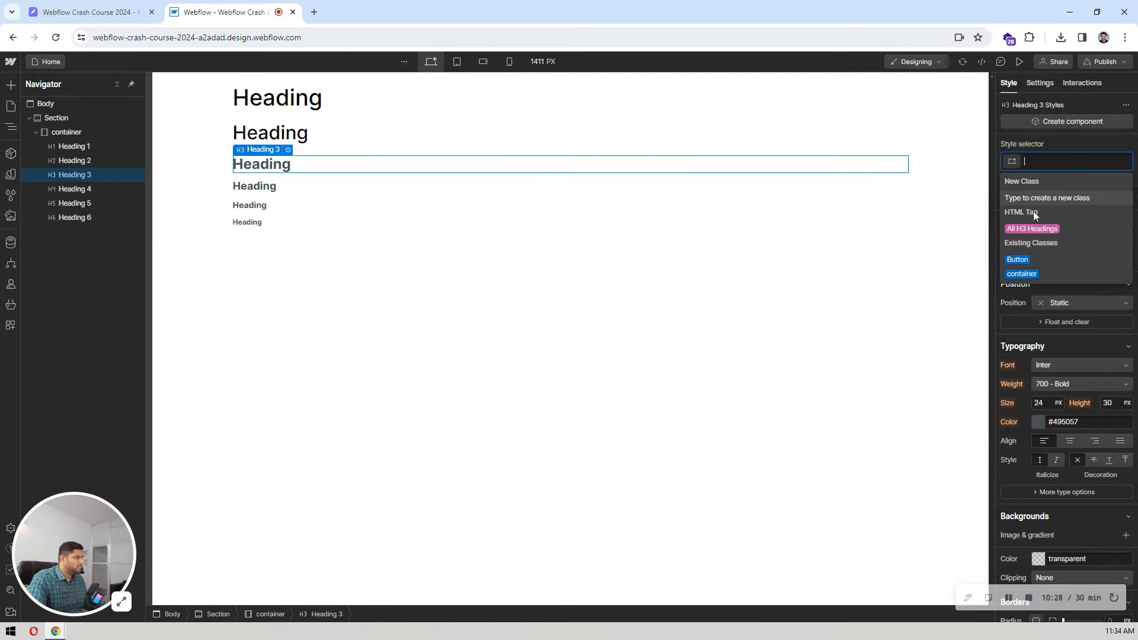
{"action": "left_click", "coordinate": [1027, 225]}
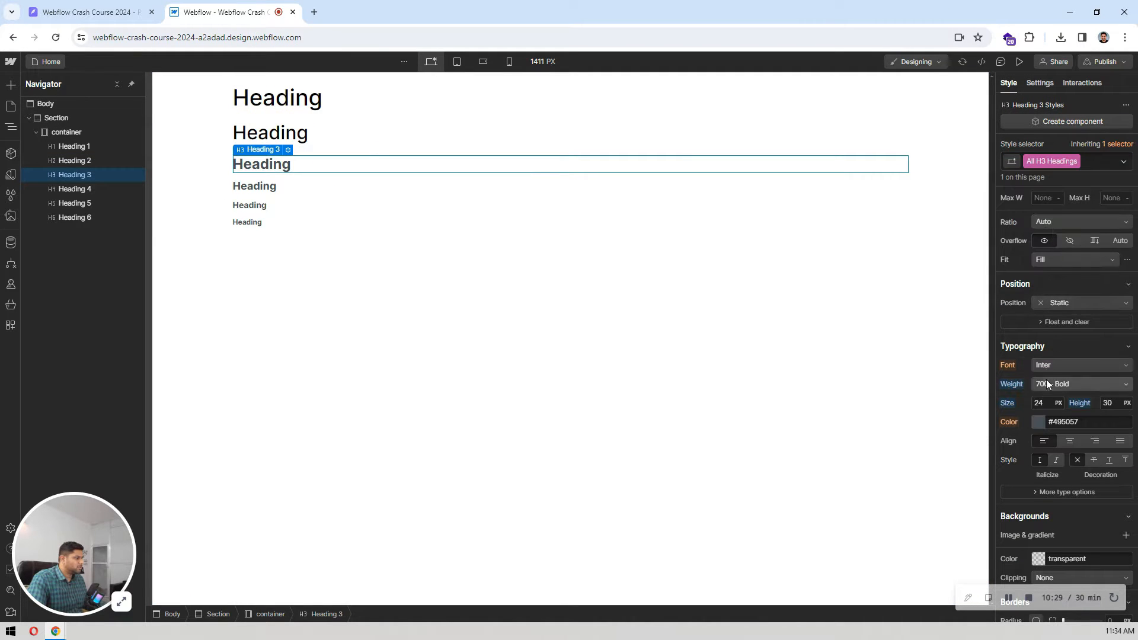
{"action": "left_click", "coordinate": [1040, 425]}
{"action": "left_click_drag", "start_coordinate": [1017, 499], "coordinate": [951, 590]}
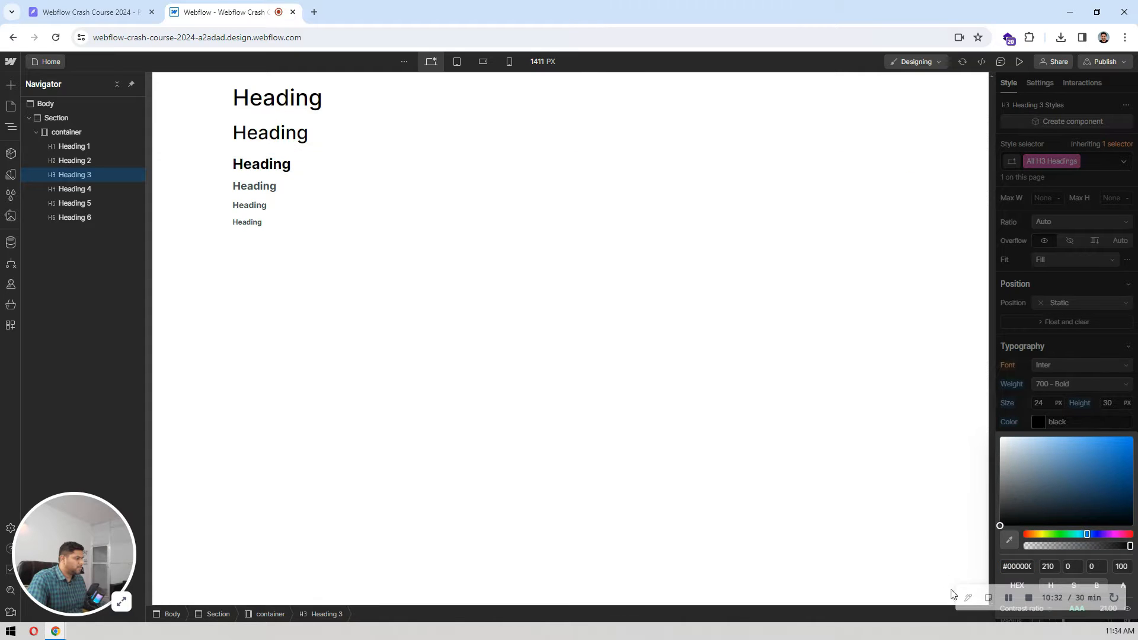
{"action": "left_click", "coordinate": [1070, 385]}
{"action": "left_click", "coordinate": [1065, 355]}
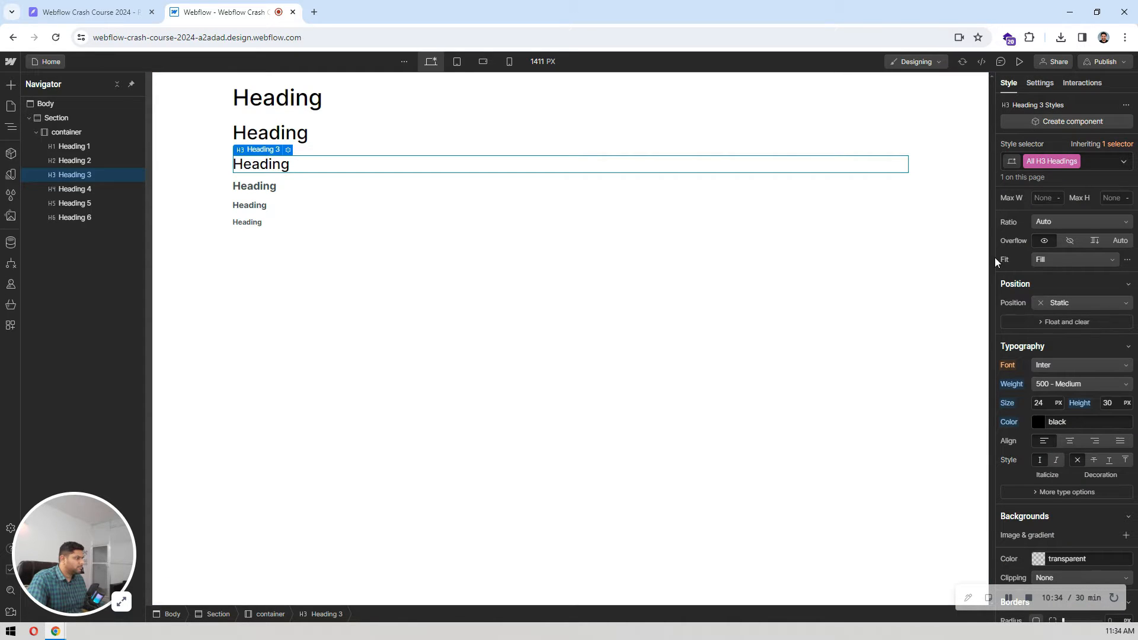
Step: Style the All H4 Headings tag with black text color and font weight 500 - Medium
{"action": "left_click", "coordinate": [252, 186]}
{"action": "left_click", "coordinate": [1061, 161]}
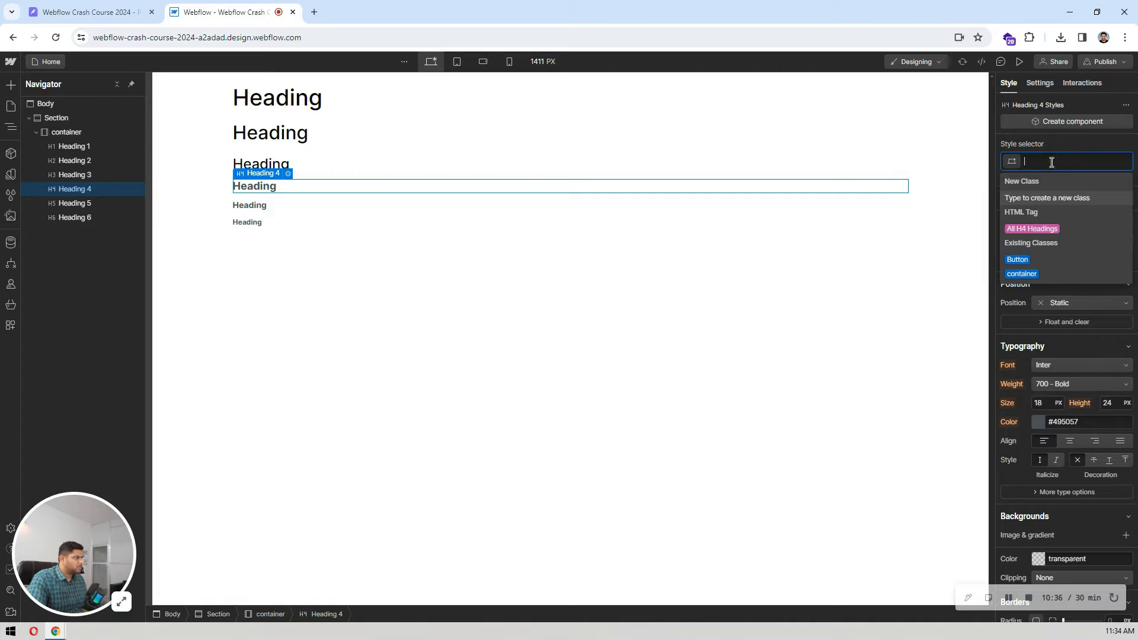
{"action": "left_click", "coordinate": [1027, 229]}
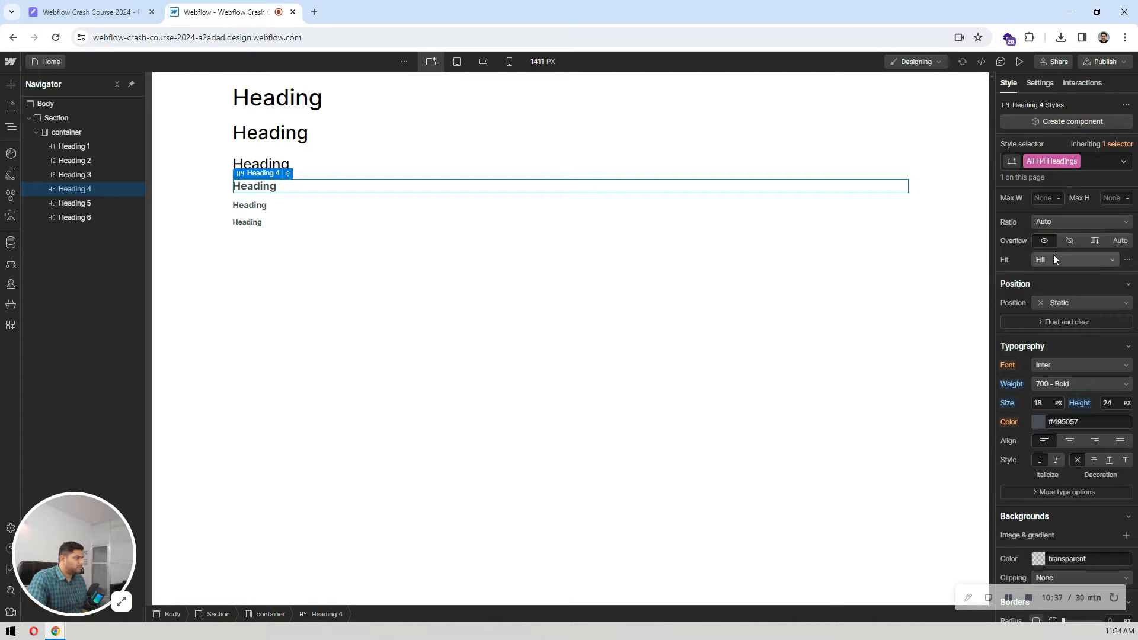
{"action": "left_click", "coordinate": [1041, 424]}
{"action": "left_click_drag", "start_coordinate": [1013, 484], "coordinate": [971, 596]}
{"action": "left_click", "coordinate": [1046, 397]}
{"action": "left_click", "coordinate": [1055, 382]}
{"action": "left_click", "coordinate": [1064, 355]}
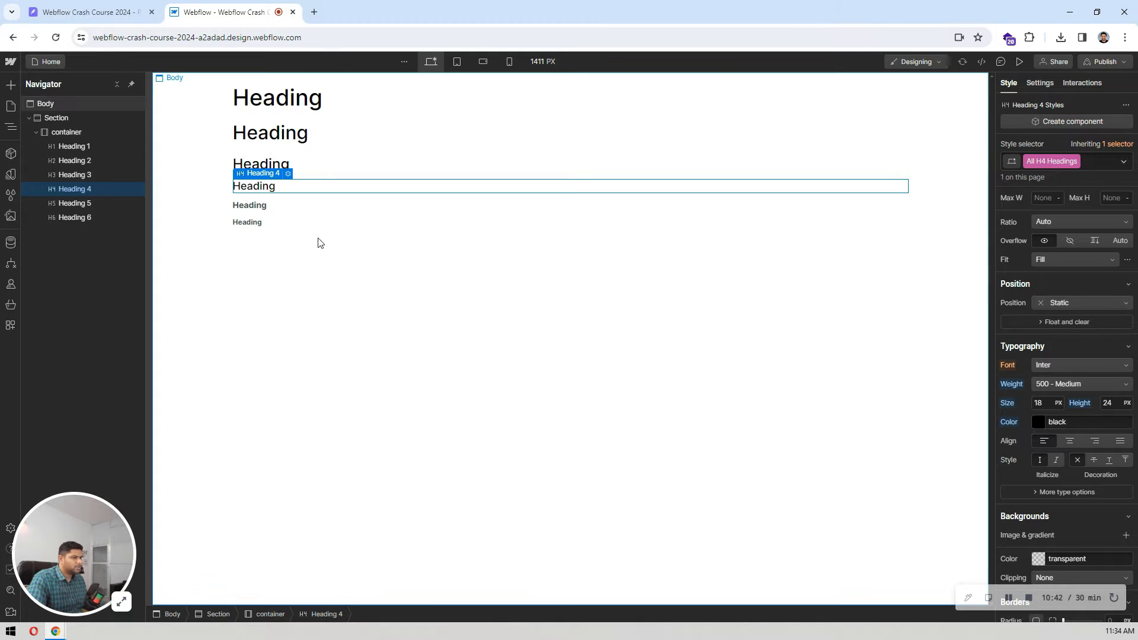
Step: Style the All H5 Headings tag with font weight 500 - Medium and black text color
{"action": "left_click", "coordinate": [249, 205]}
{"action": "left_click", "coordinate": [1061, 163]}
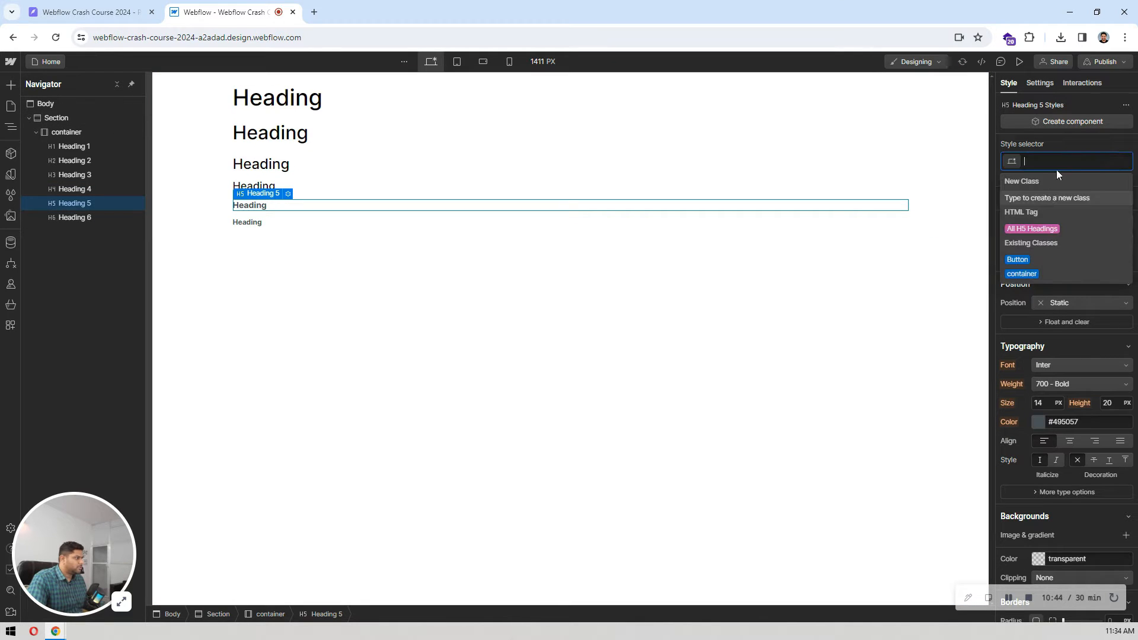
{"action": "left_click", "coordinate": [1030, 229]}
{"action": "left_click", "coordinate": [1062, 384]}
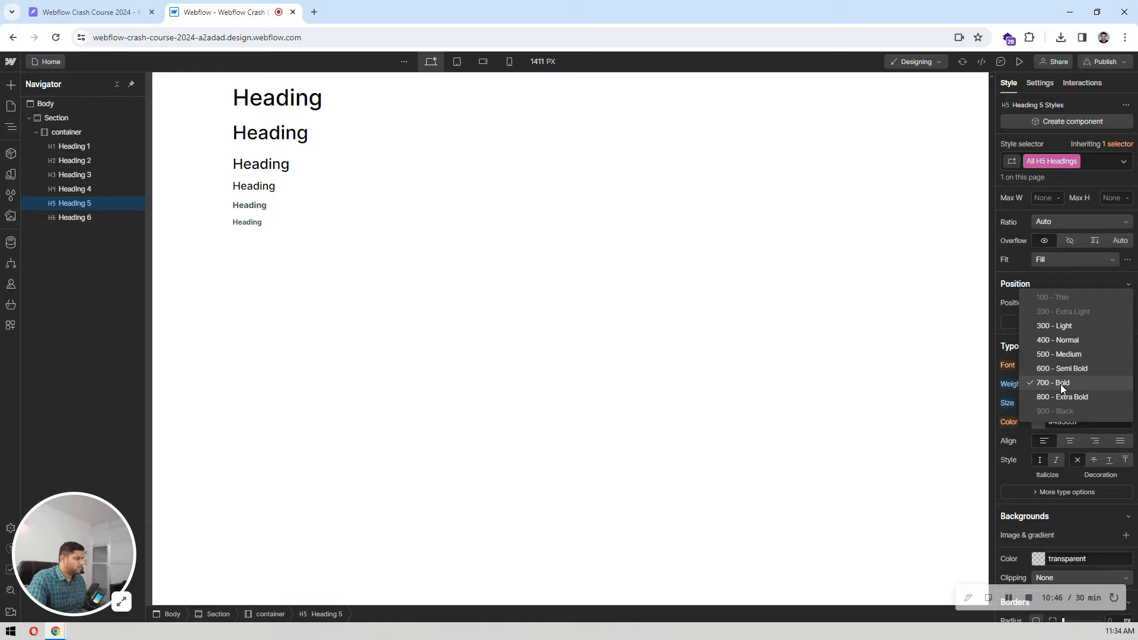
{"action": "left_click", "coordinate": [1062, 354]}
{"action": "left_click", "coordinate": [1039, 421]}
{"action": "left_click_drag", "start_coordinate": [1020, 462], "coordinate": [953, 623]}
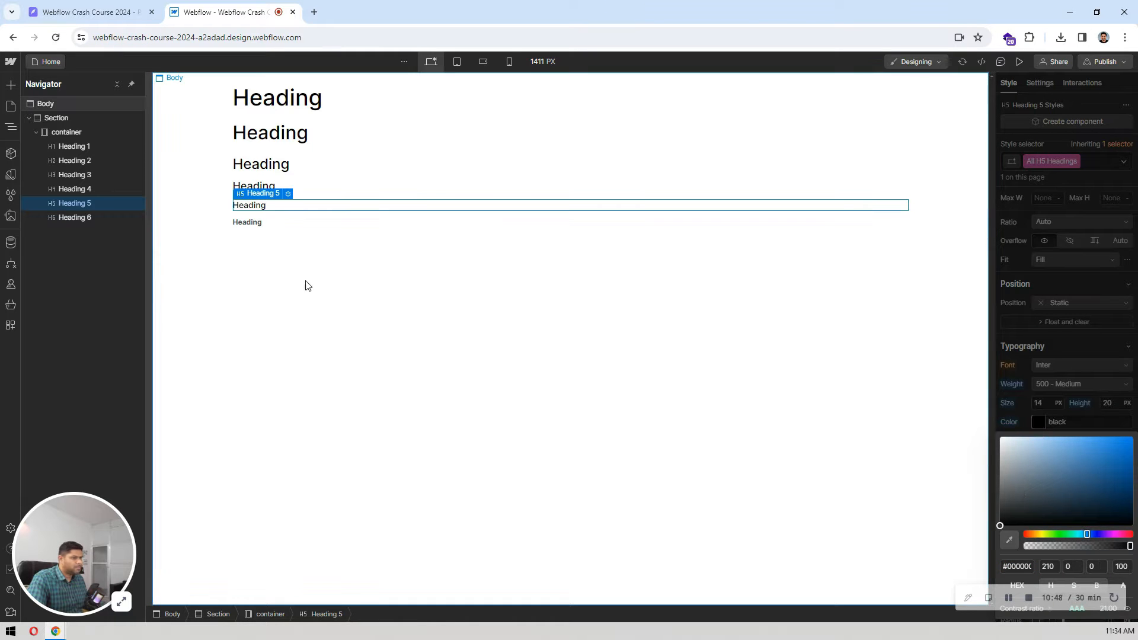
{"action": "left_click", "coordinate": [308, 287]}
Step: Style the All H6 Headings tag with font weight 500 - Medium and black text color
{"action": "left_click", "coordinate": [255, 222]}
{"action": "left_click", "coordinate": [1059, 160]}
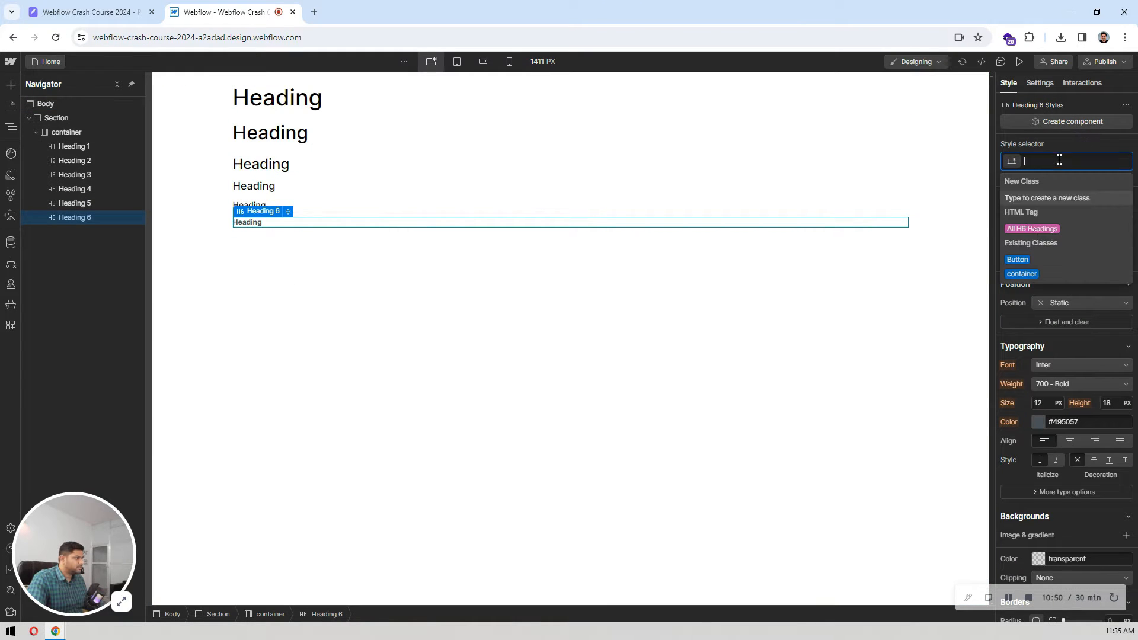
{"action": "left_click", "coordinate": [1030, 228]}
{"action": "left_click", "coordinate": [1058, 384]}
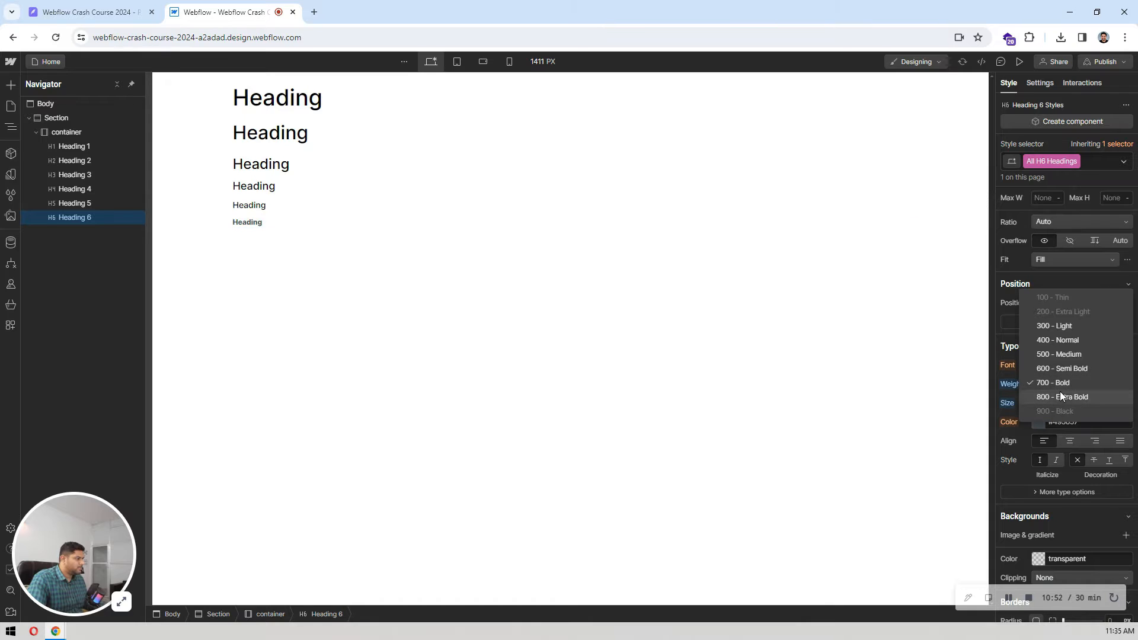
{"action": "left_click", "coordinate": [1051, 354]}
{"action": "left_click", "coordinate": [1043, 425]}
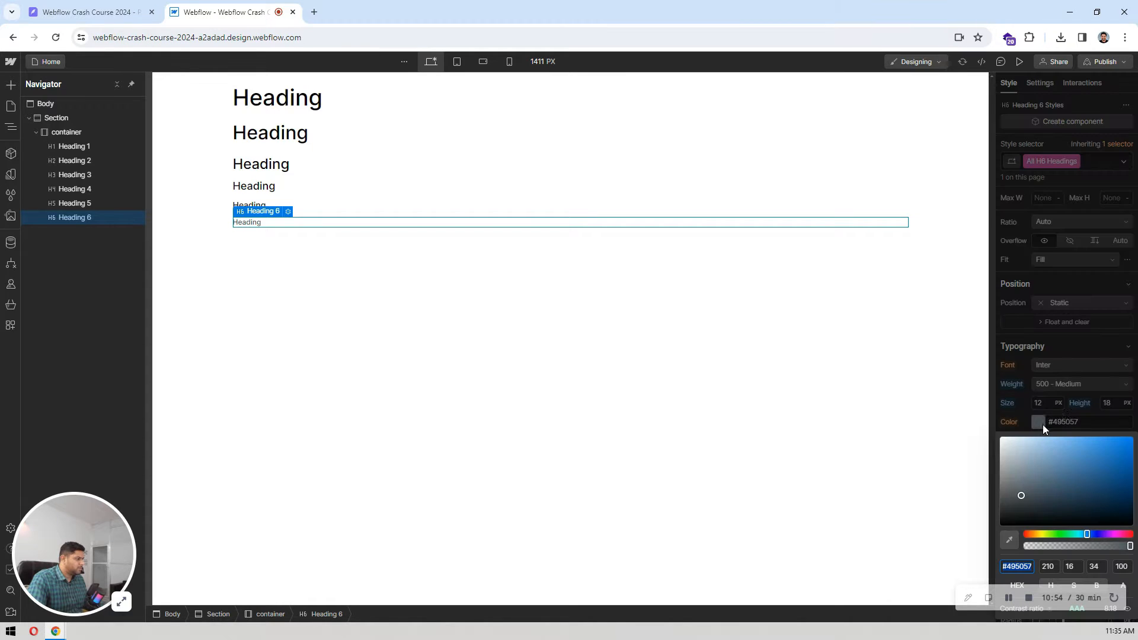
{"action": "left_click_drag", "start_coordinate": [1023, 479], "coordinate": [953, 600]}
{"action": "left_click", "coordinate": [343, 307]}
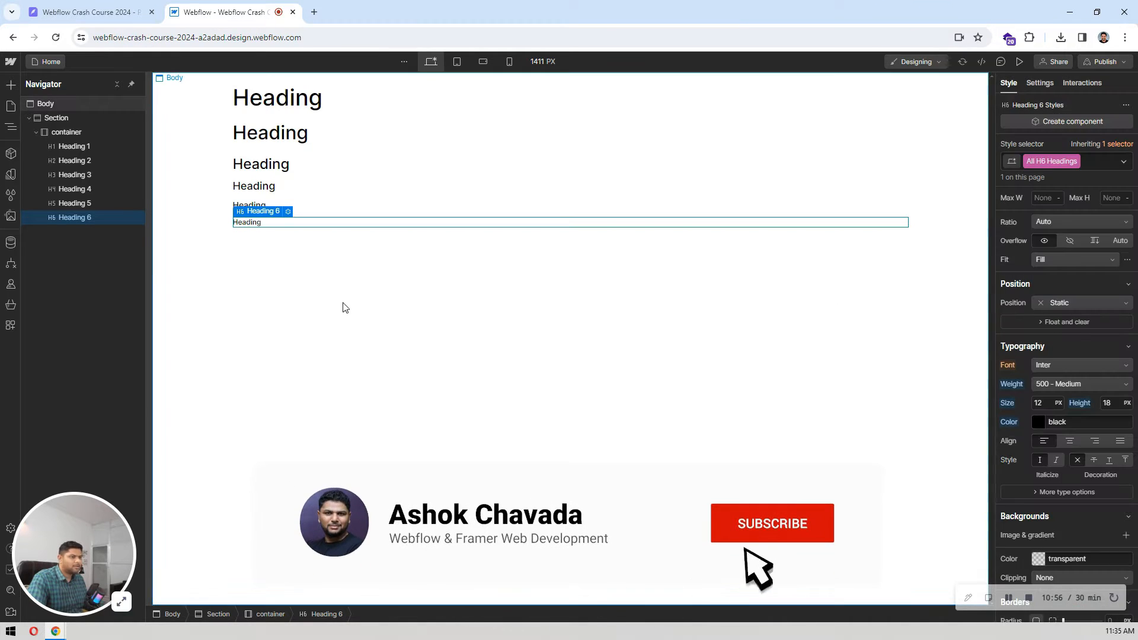
Step: Check the hero title in Pixso and set All H1 Headings in Webflow to 48 px size and 60 px line height
{"action": "left_click", "coordinate": [89, 11]}
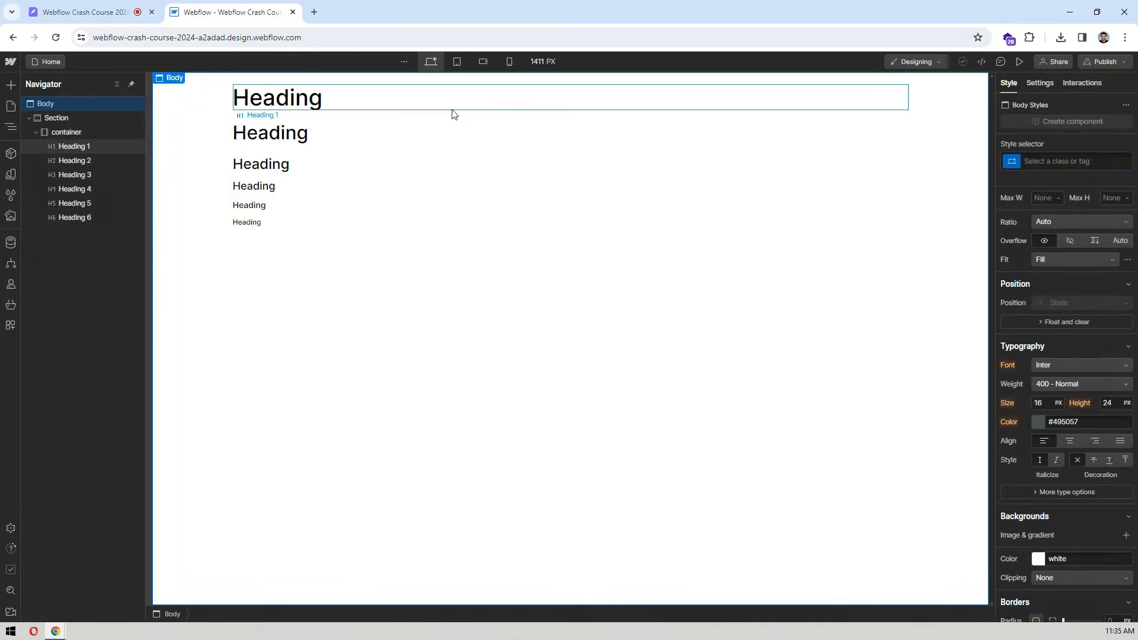
{"action": "left_click", "coordinate": [1065, 164]}
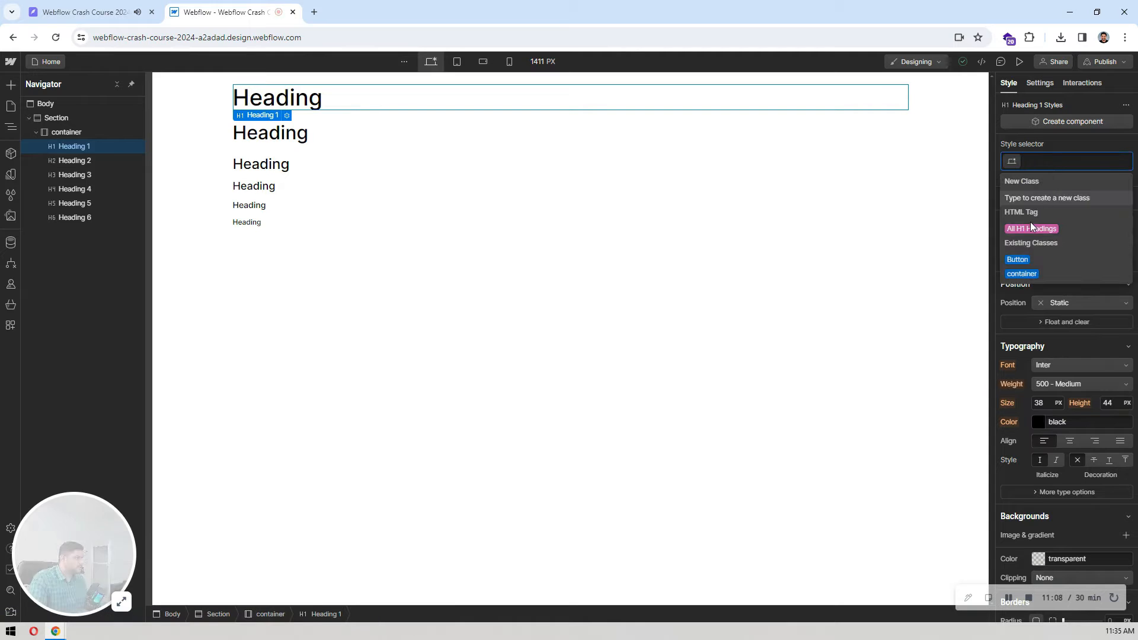
{"action": "left_click", "coordinate": [1032, 228]}
{"action": "left_click", "coordinate": [1043, 404]}
{"action": "type", "text": "48"}
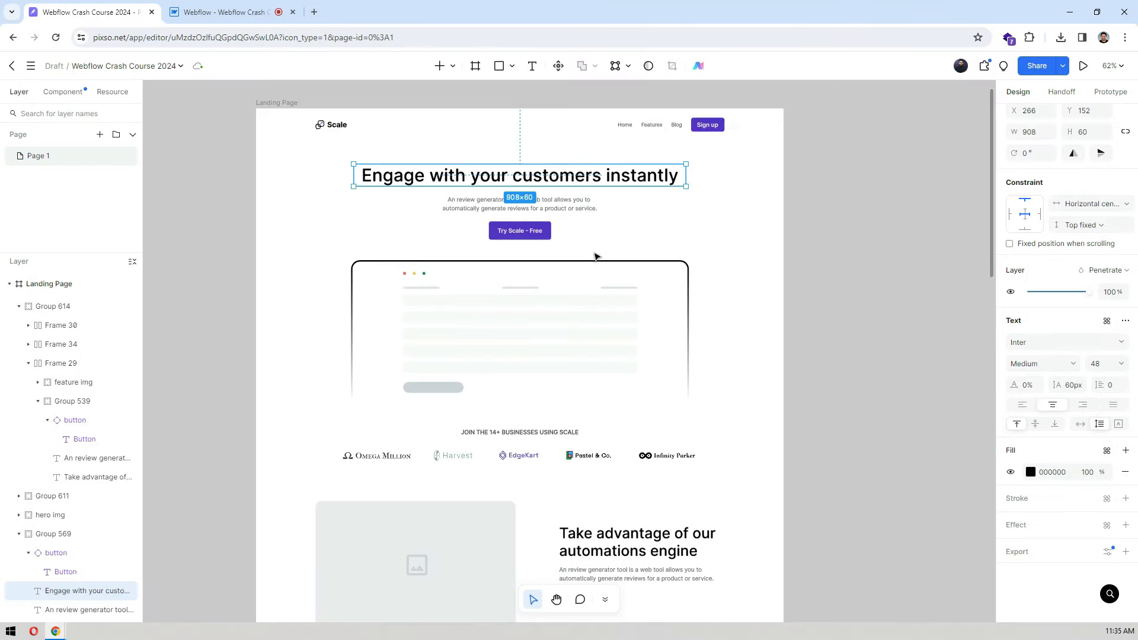
Step: Inspect the "Take advantage of our automations engine" title in Pixso and set All H2 Headings in Webflow to 40 px size and 48 px line height
{"action": "scroll", "coordinate": [737, 233], "scroll_direction": "down", "scroll_amount": 4}
{"action": "double_click", "coordinate": [640, 332]}
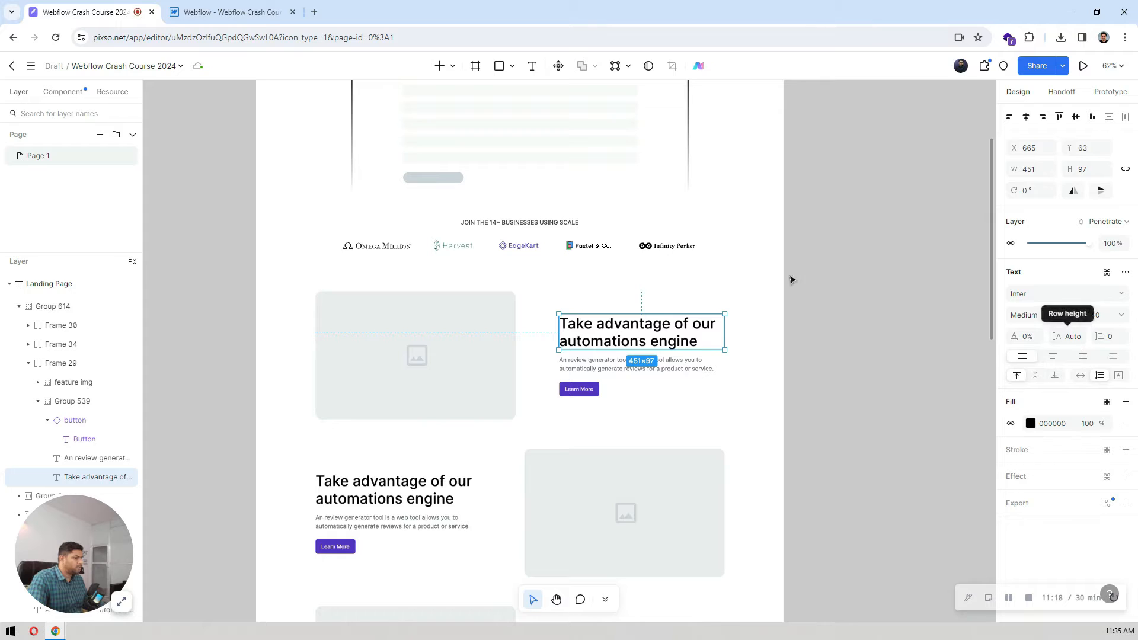
{"action": "key", "text": "ctrl+Tab"}
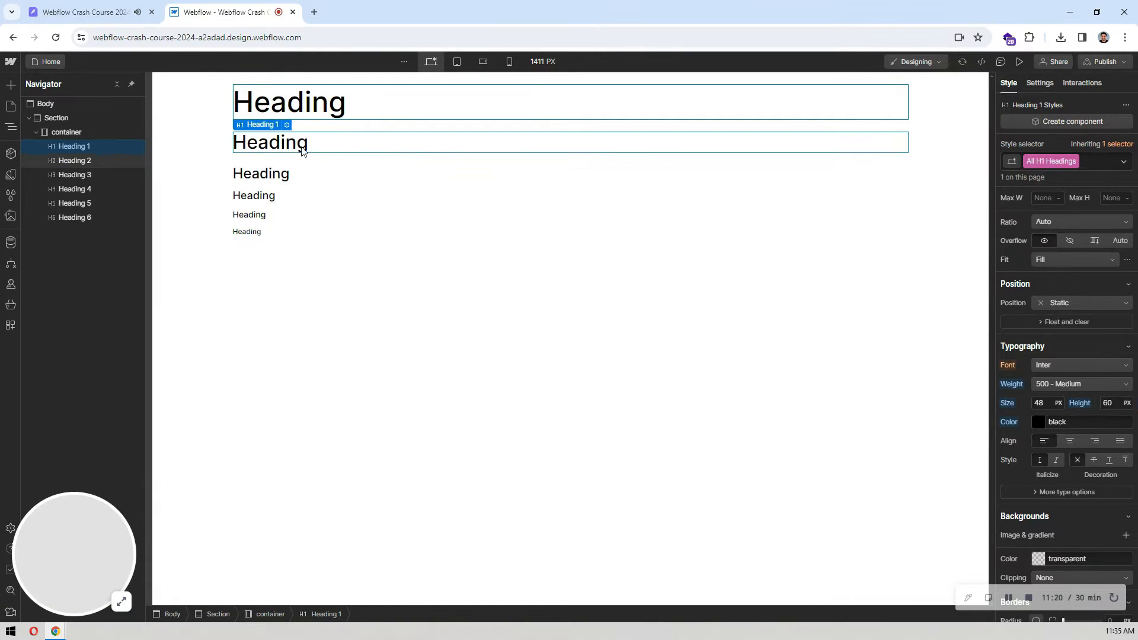
{"action": "left_click", "coordinate": [256, 146]}
{"action": "left_click", "coordinate": [1093, 160]}
{"action": "left_click", "coordinate": [1030, 228]}
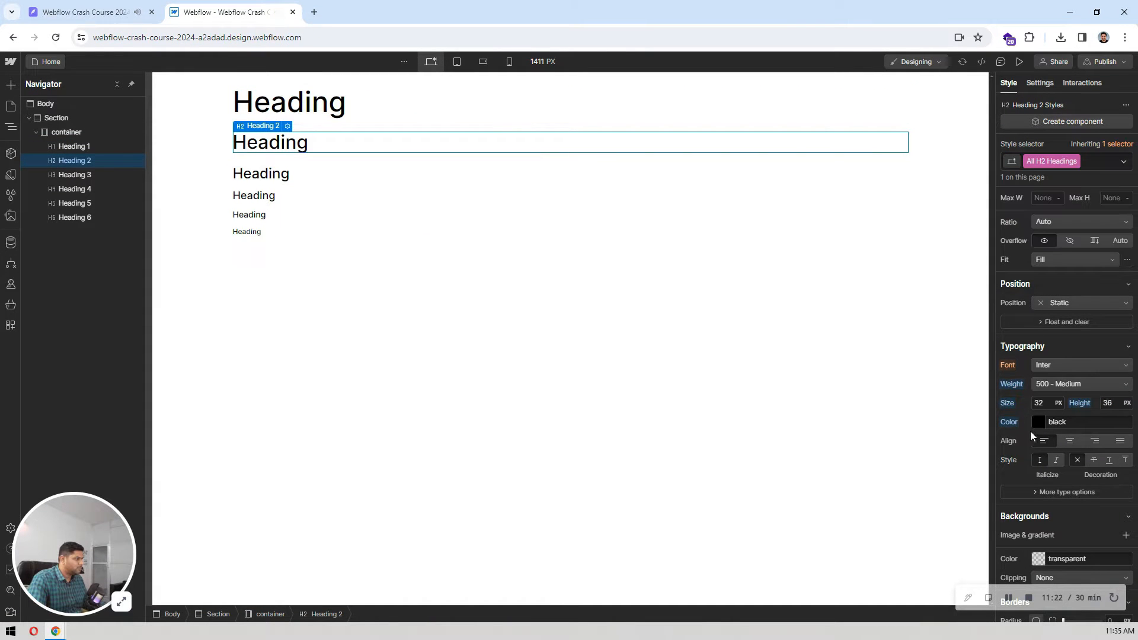
{"action": "type", "text": "40"}
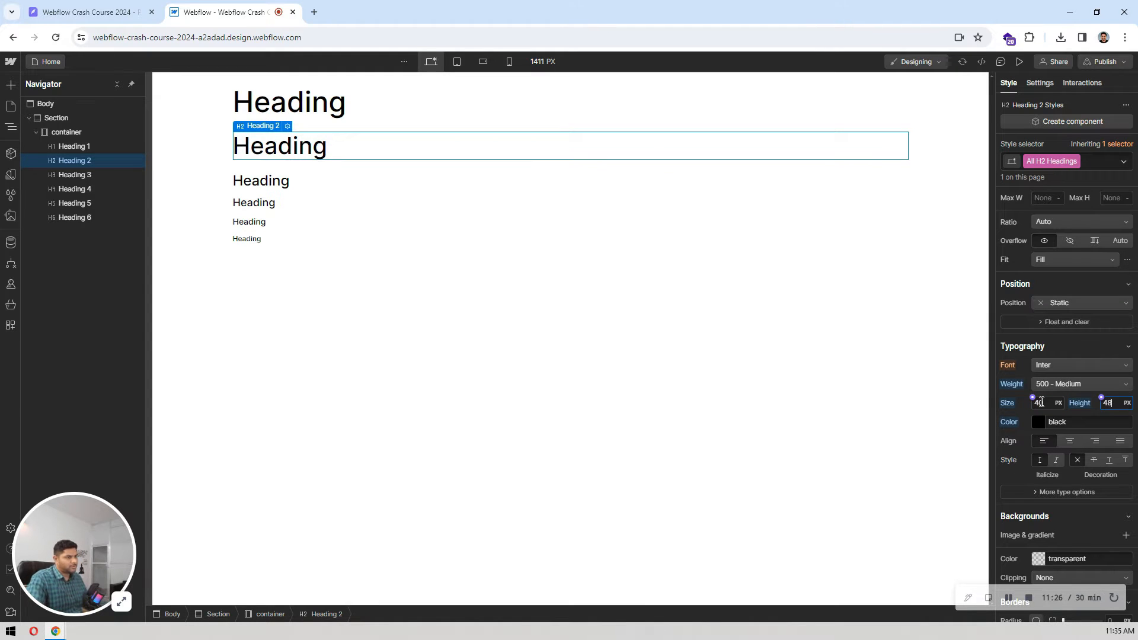
Step: Inspect the text settings of the "Latest News" and "Encourage Continuous Improvement" titles in the Pixso design
{"action": "left_click", "coordinate": [89, 12]}
{"action": "scroll", "coordinate": [735, 320], "scroll_direction": "down", "scroll_amount": 4}
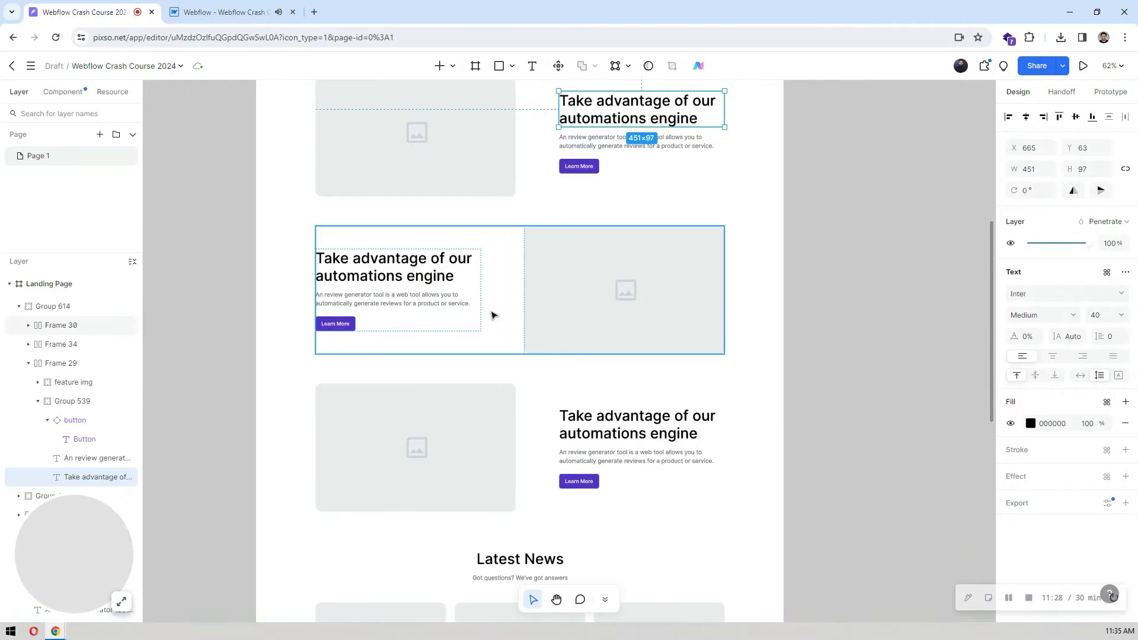
{"action": "scroll", "coordinate": [749, 312], "scroll_direction": "down", "scroll_amount": 7}
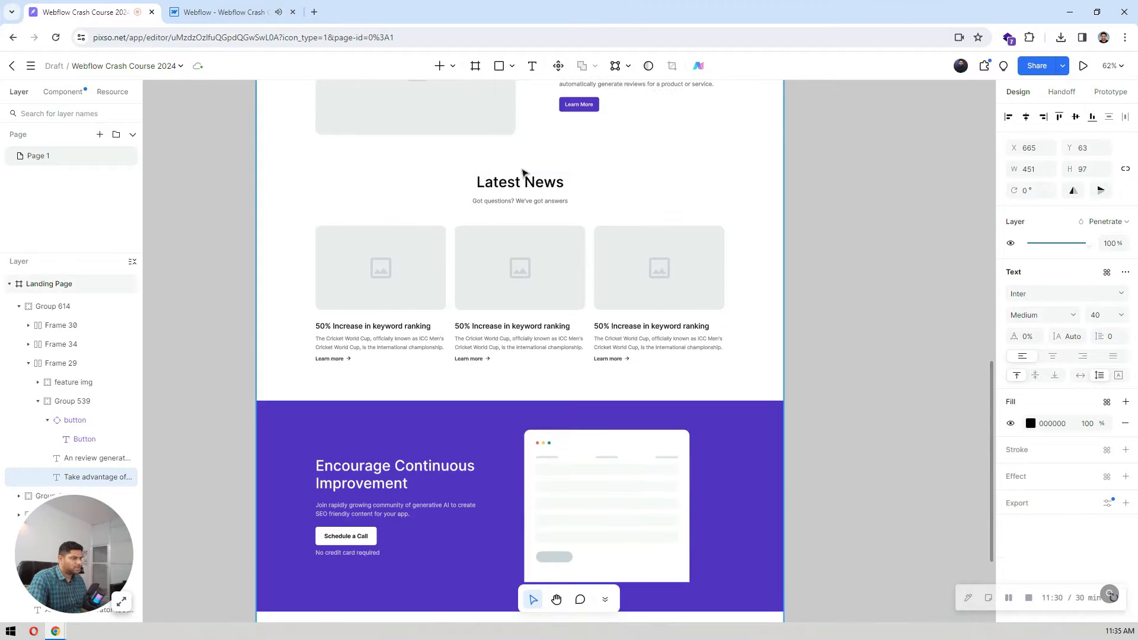
{"action": "left_click", "coordinate": [532, 182]}
{"action": "scroll", "coordinate": [832, 205], "scroll_direction": "up", "scroll_amount": 8}
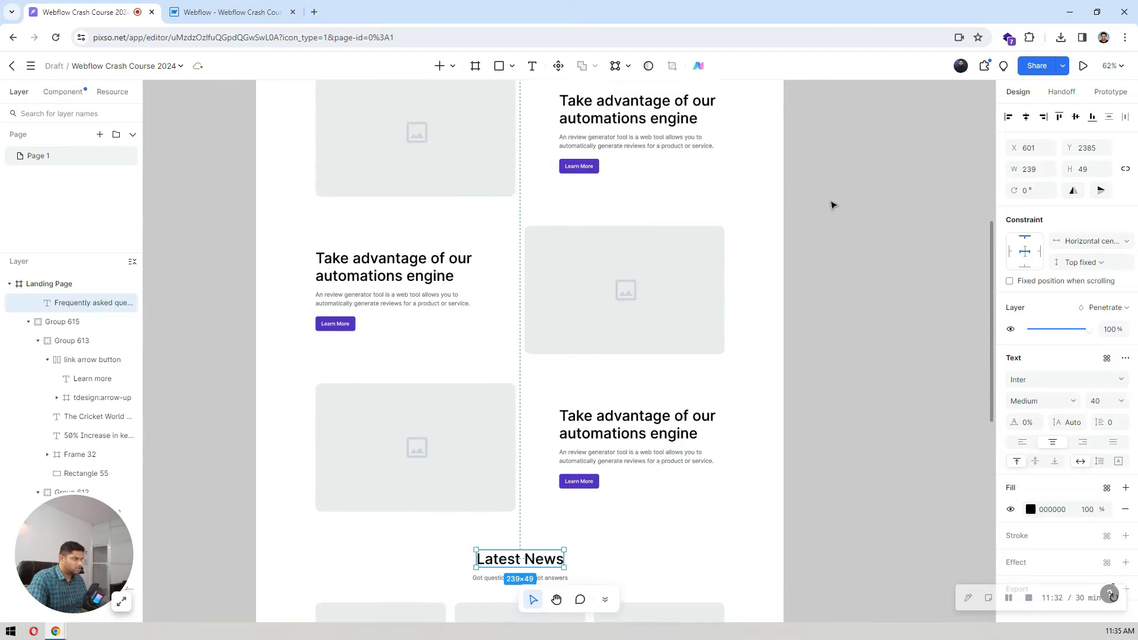
{"action": "scroll", "coordinate": [831, 206], "scroll_direction": "down", "scroll_amount": 4}
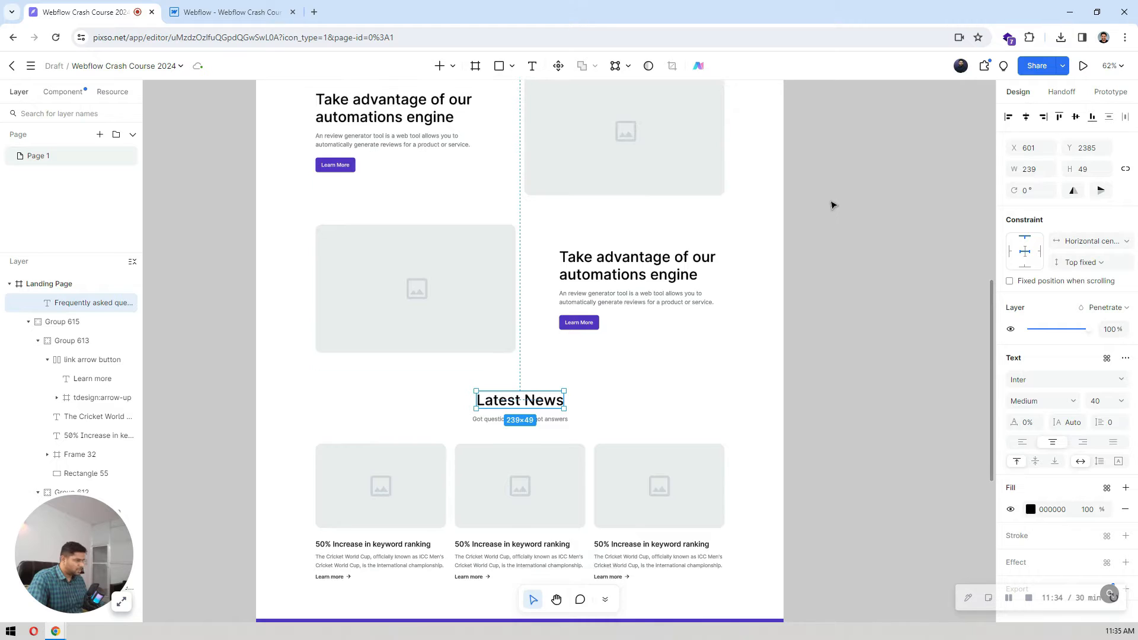
{"action": "scroll", "coordinate": [832, 205], "scroll_direction": "up", "scroll_amount": 5}
{"action": "scroll", "coordinate": [832, 206], "scroll_direction": "down", "scroll_amount": 10}
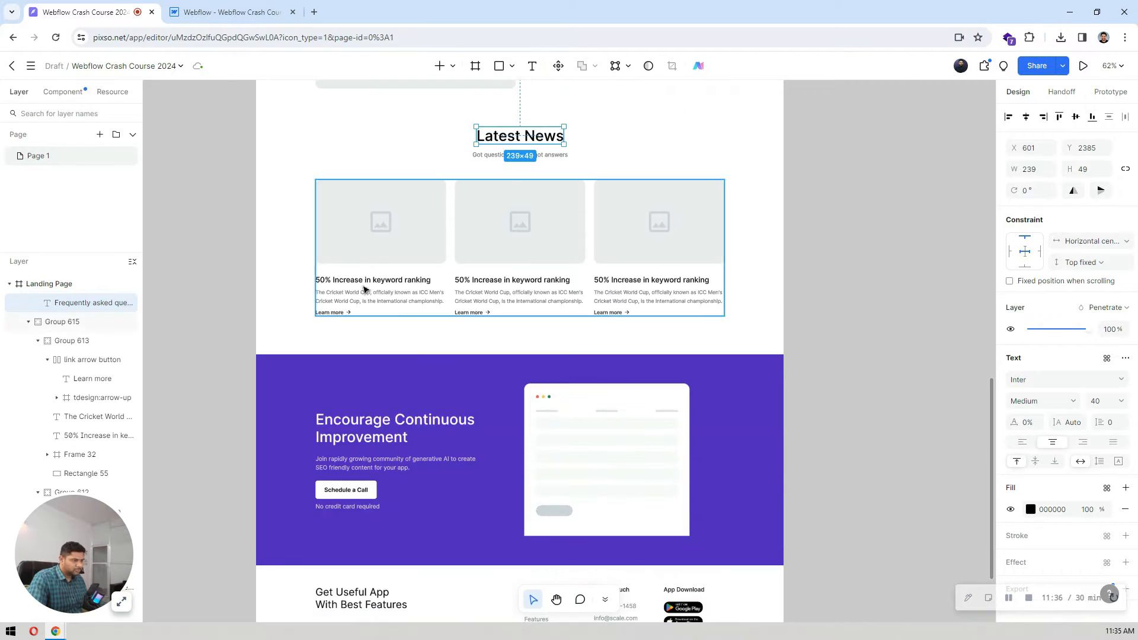
{"action": "double_click", "coordinate": [380, 426]}
{"action": "key", "text": "Escape"}
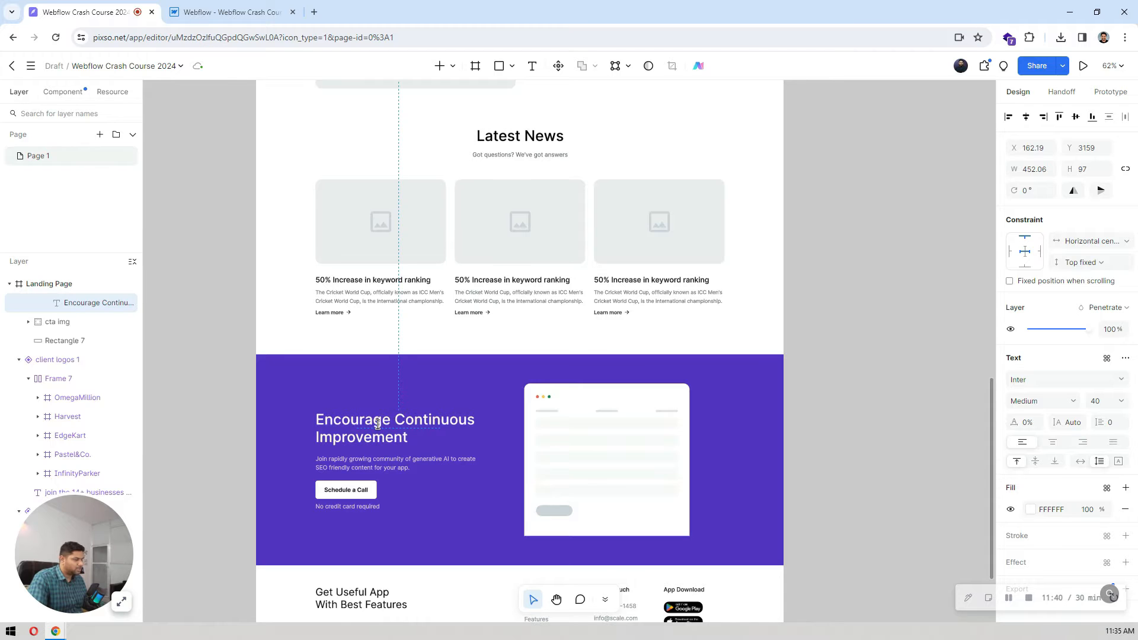
{"action": "left_click", "coordinate": [440, 344]}
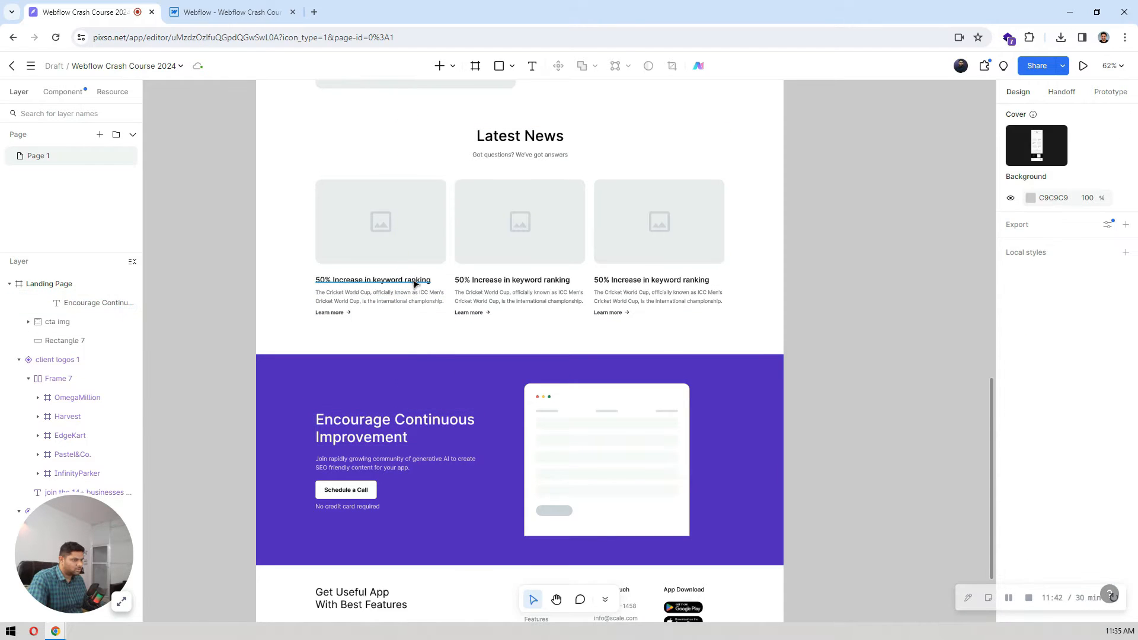
Step: Inspect the footer title "Get Useful App With Best Features" in Pixso and set All H3 Headings in Webflow to 28 px size and 36 px line height
{"action": "left_click", "coordinate": [415, 281]}
{"action": "scroll", "coordinate": [522, 291], "scroll_direction": "down", "scroll_amount": 2}
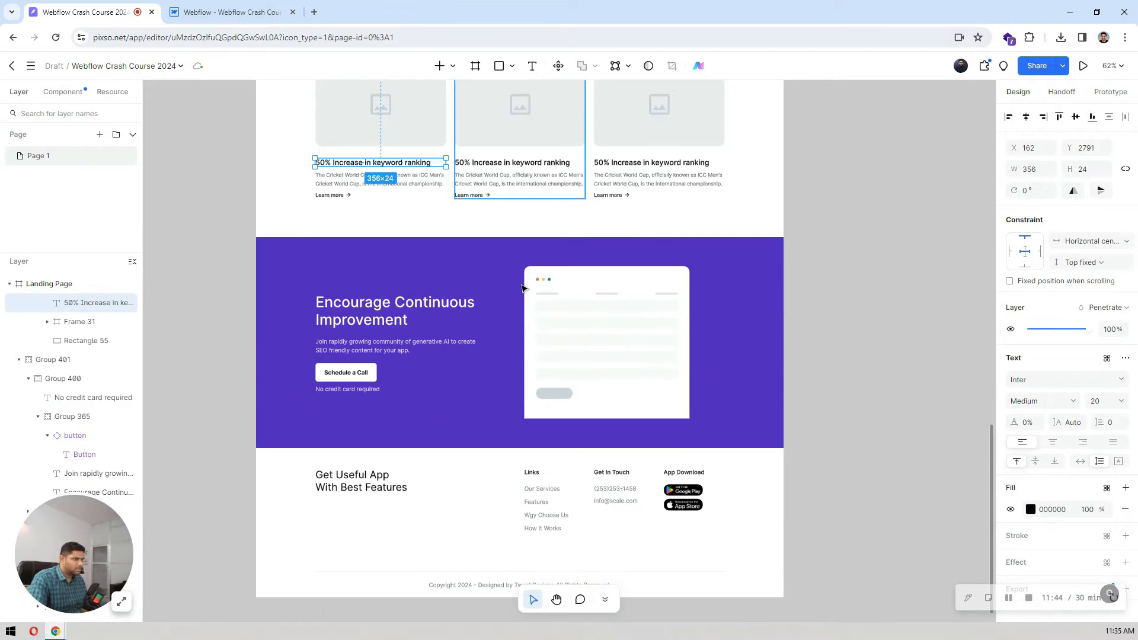
{"action": "left_click", "coordinate": [380, 488]}
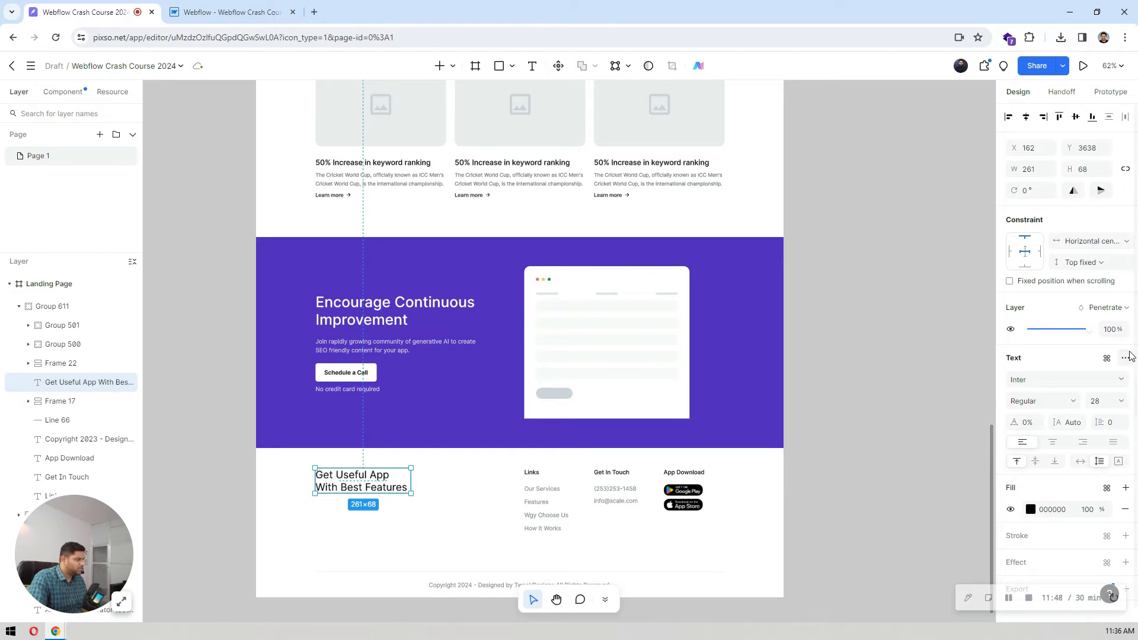
{"action": "left_click", "coordinate": [232, 12]}
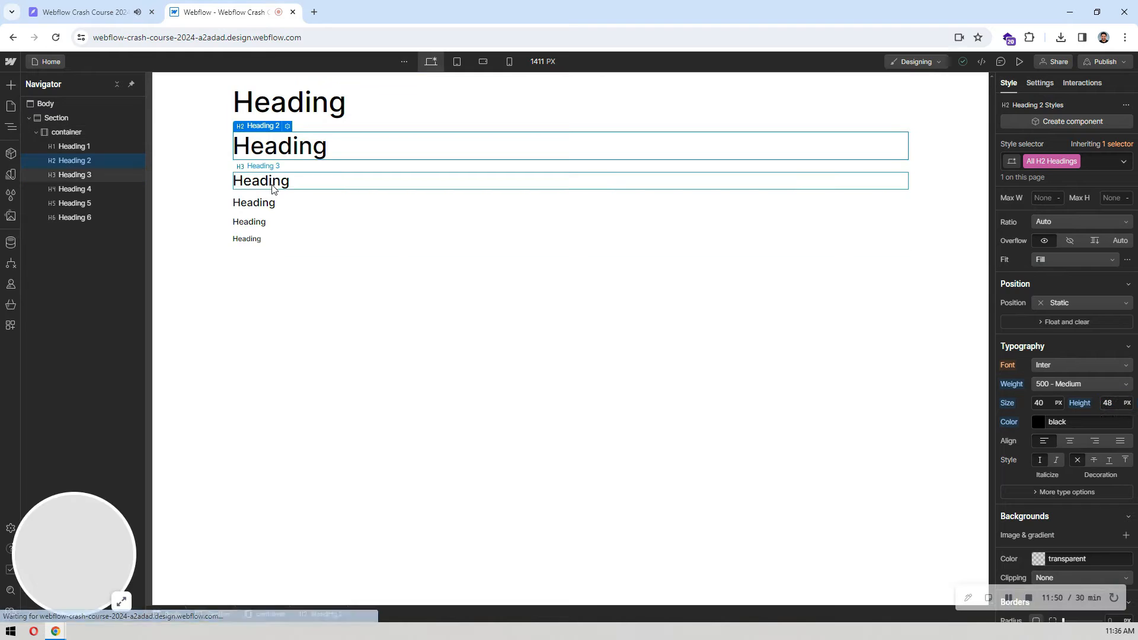
{"action": "left_click", "coordinate": [1067, 161]}
{"action": "left_click", "coordinate": [1040, 225]}
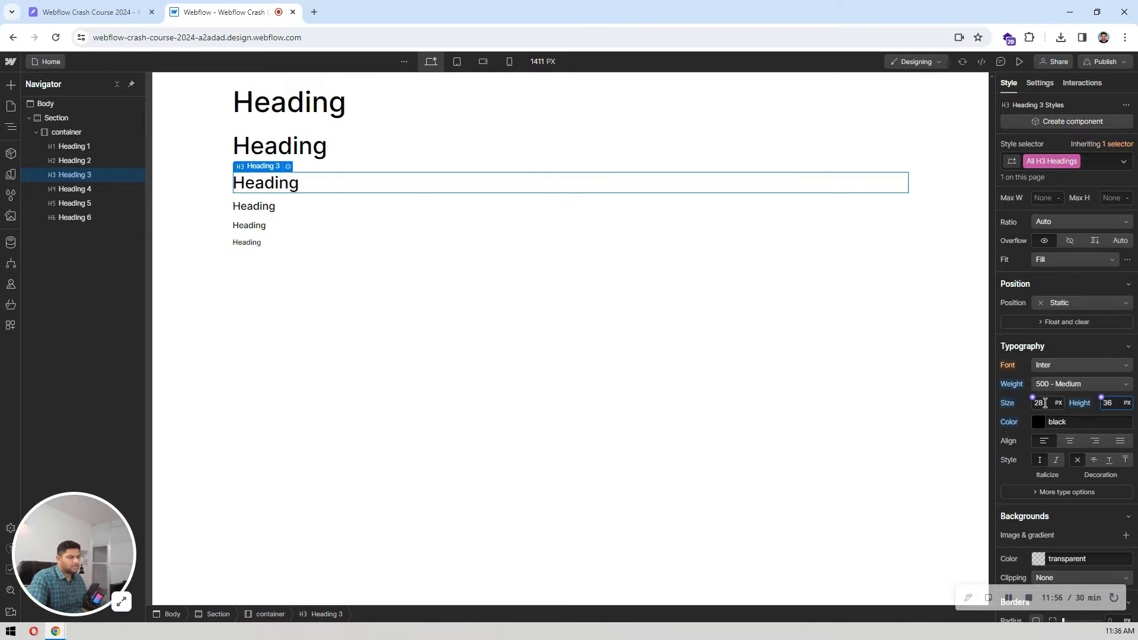
Step: Inspect the "50% Increase in keyword ranking" title in Pixso and set All H4 Headings in Webflow to 20 px size and 28 px line height
{"action": "left_click", "coordinate": [88, 12]}
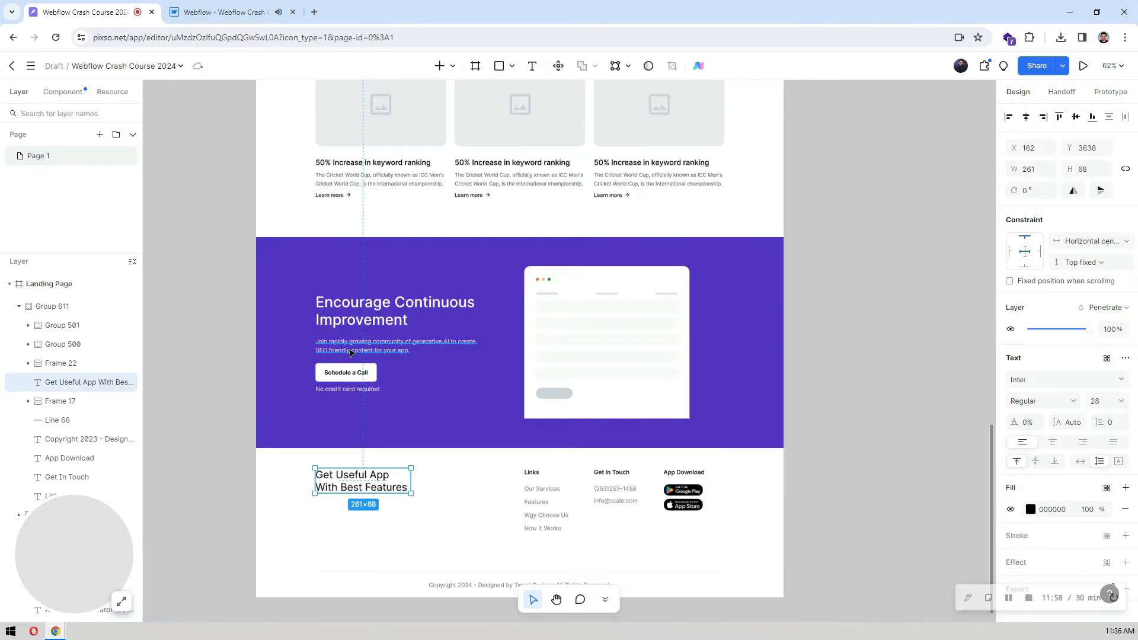
{"action": "left_click", "coordinate": [368, 165]}
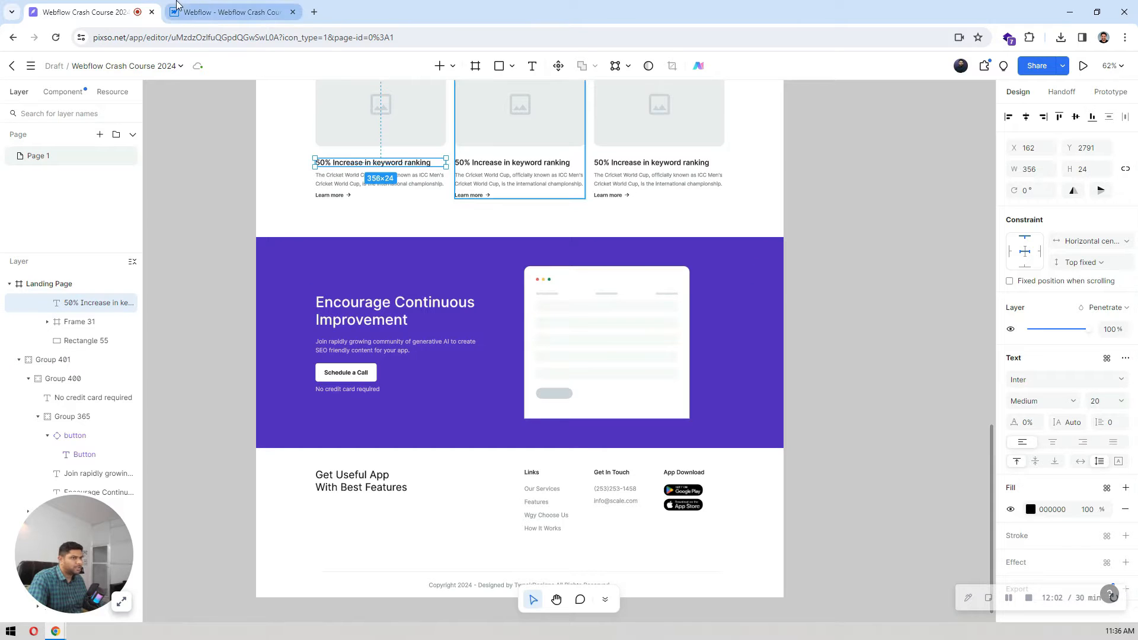
{"action": "left_click", "coordinate": [231, 11]}
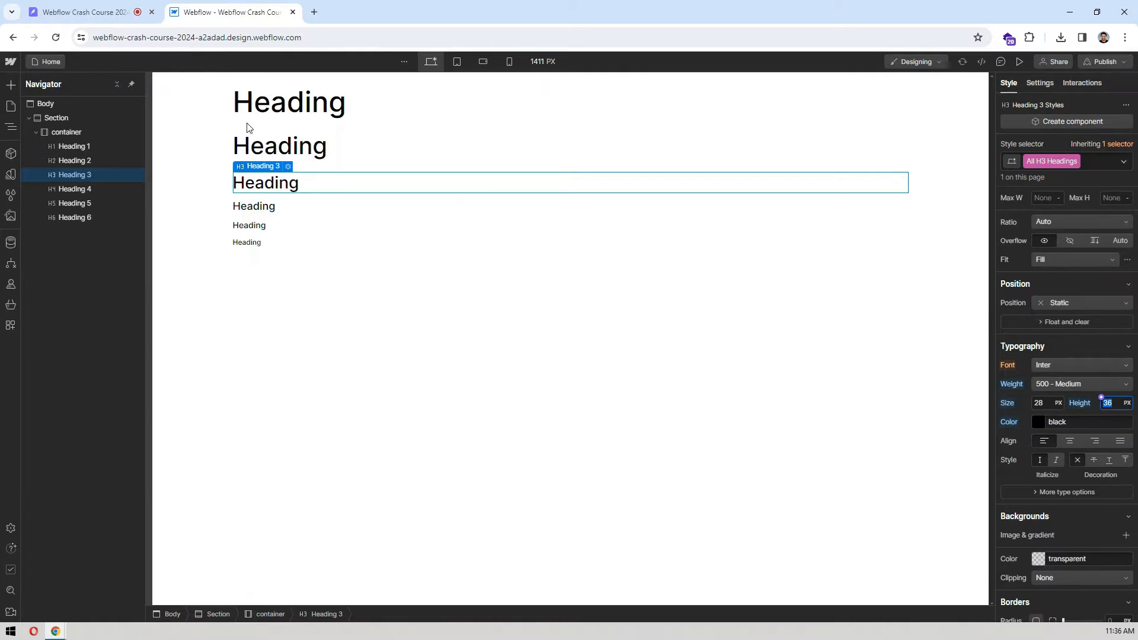
{"action": "left_click", "coordinate": [249, 205]}
{"action": "left_click", "coordinate": [1054, 161]}
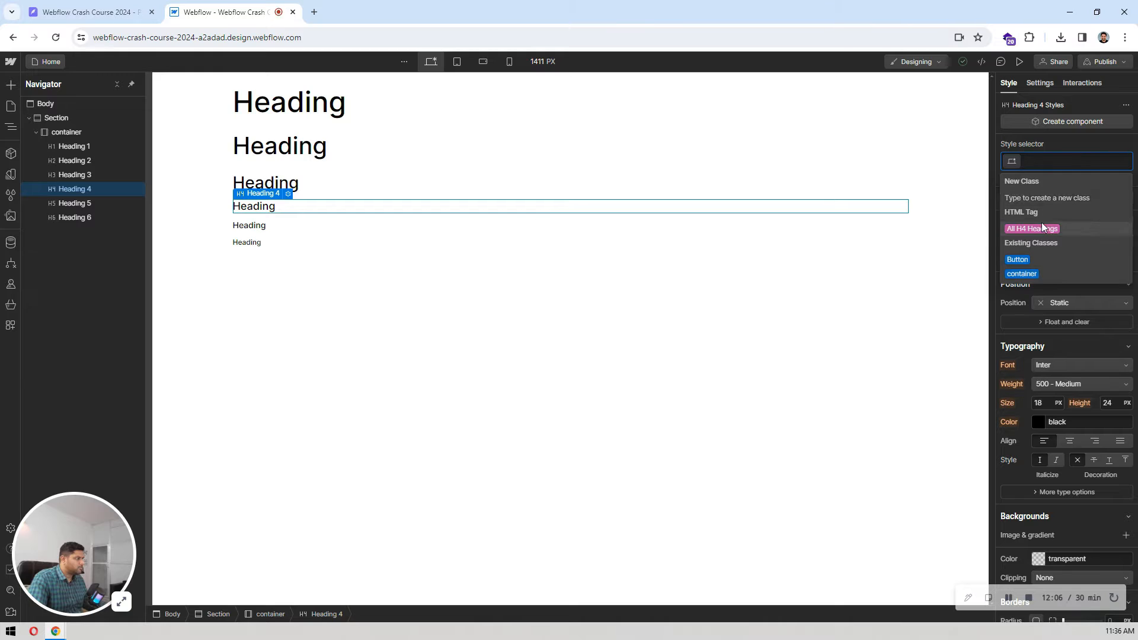
{"action": "left_click", "coordinate": [1031, 228]}
{"action": "left_click", "coordinate": [1046, 404]}
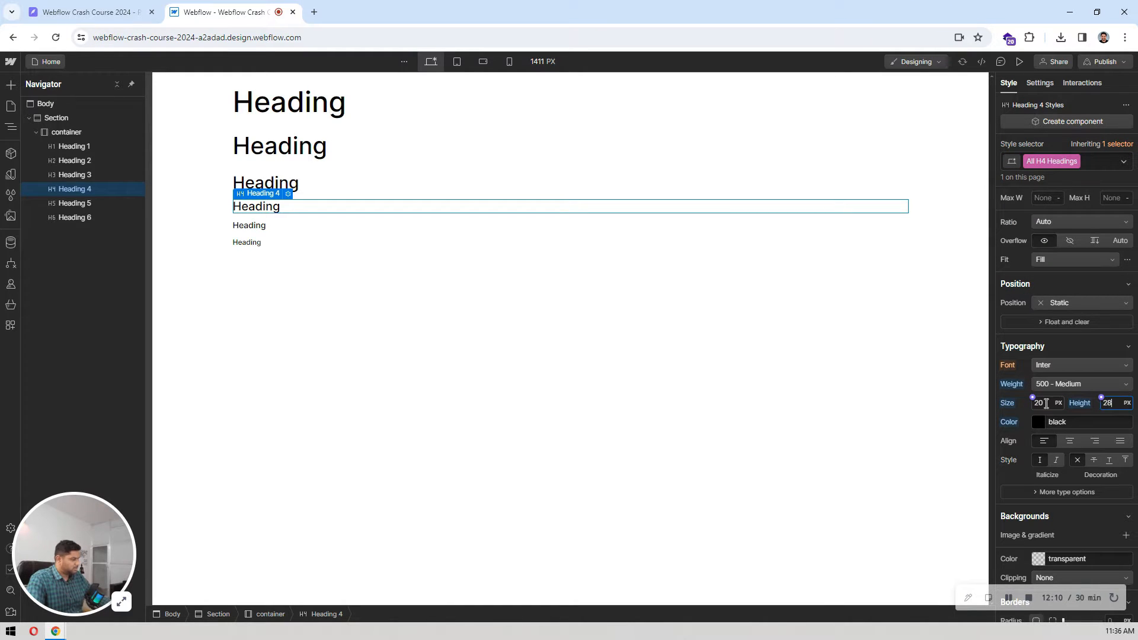
{"action": "key", "text": "Return"}
{"action": "left_click", "coordinate": [386, 386]}
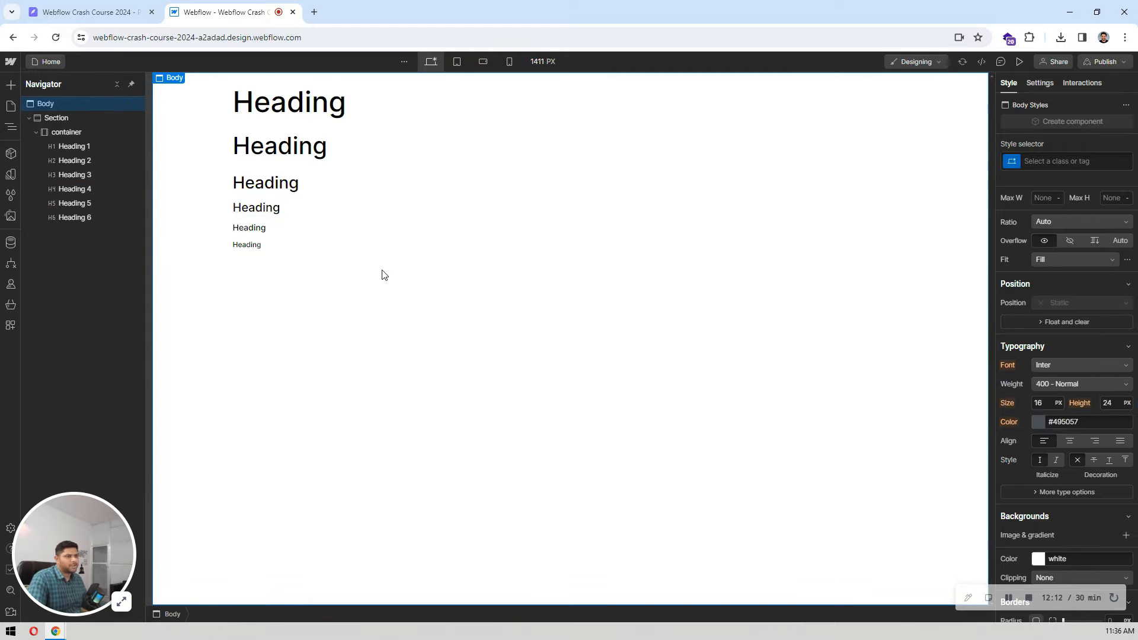
Step: Review the All H1 Headings tag's spacing in Webflow and look over the hero section of the Pixso design
{"action": "left_click", "coordinate": [289, 100]}
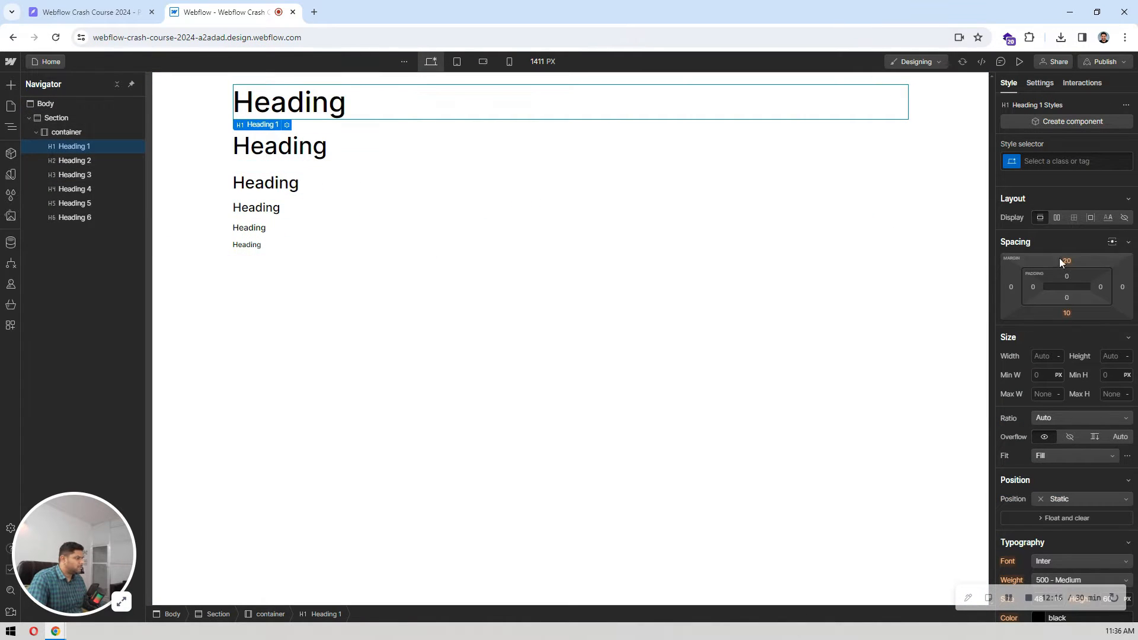
{"action": "left_click", "coordinate": [1061, 160]}
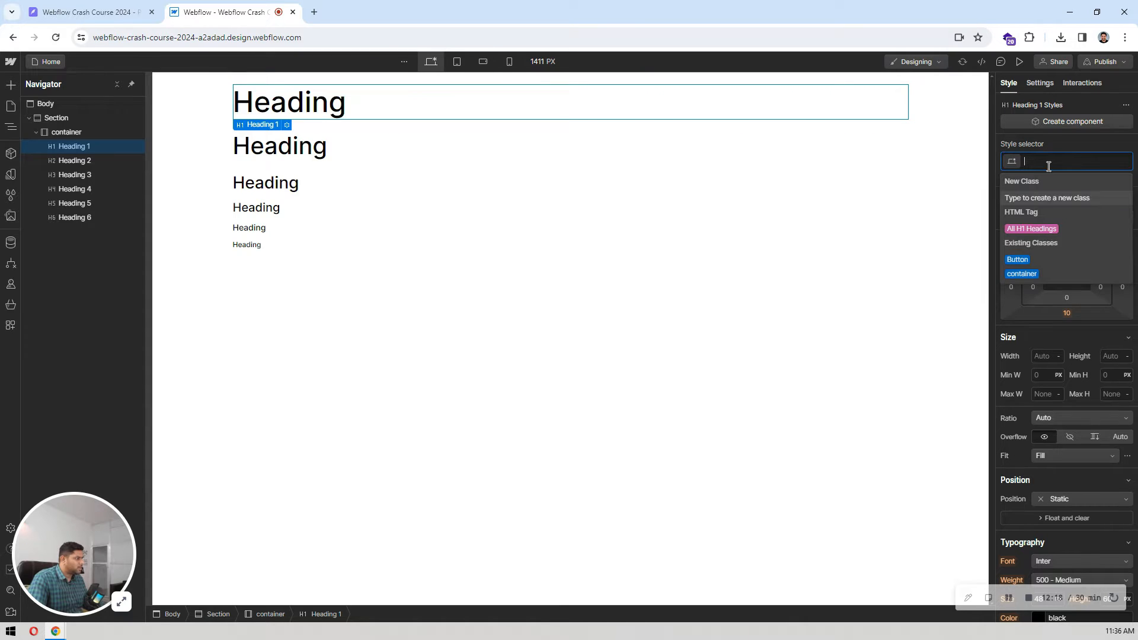
{"action": "left_click", "coordinate": [1033, 228]}
{"action": "left_click", "coordinate": [585, 243]}
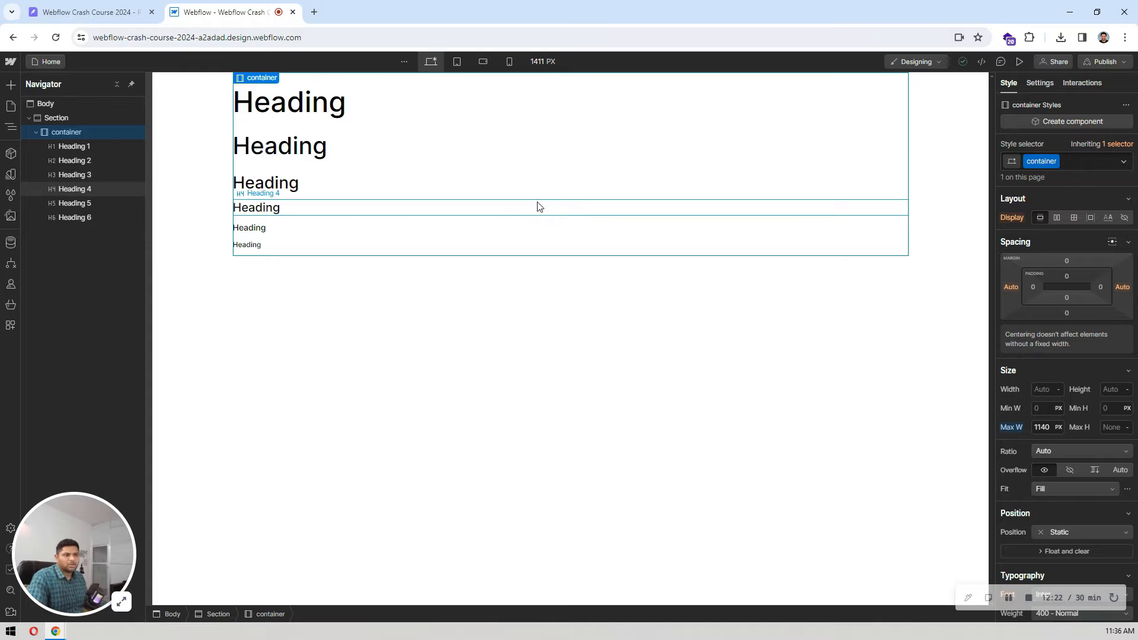
{"action": "left_click", "coordinate": [109, 146]}
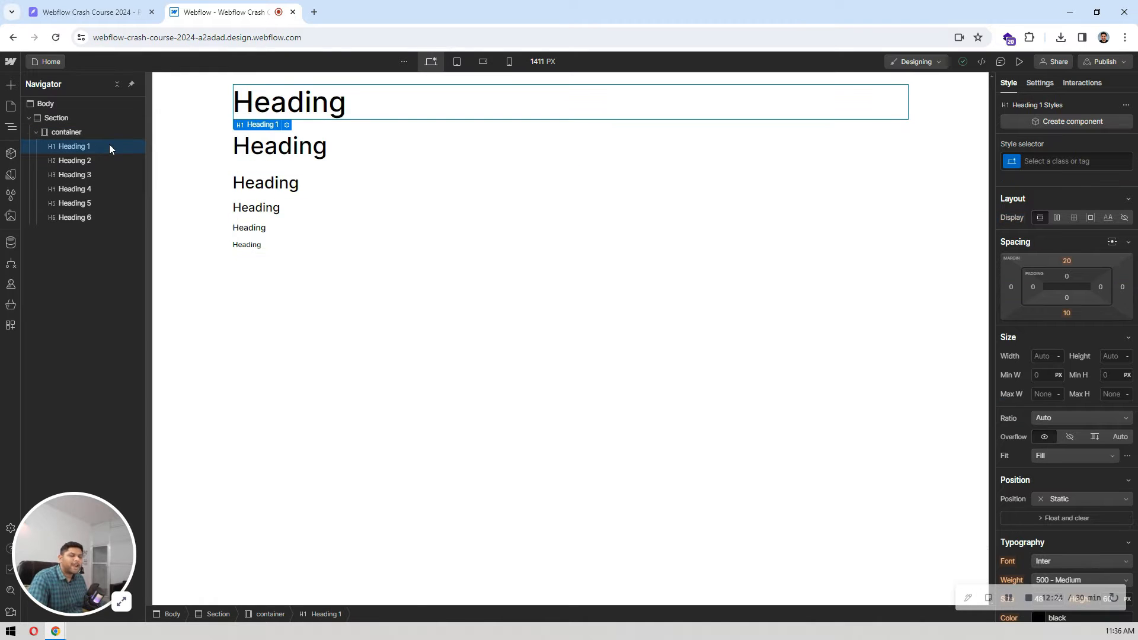
{"action": "left_click", "coordinate": [81, 10]}
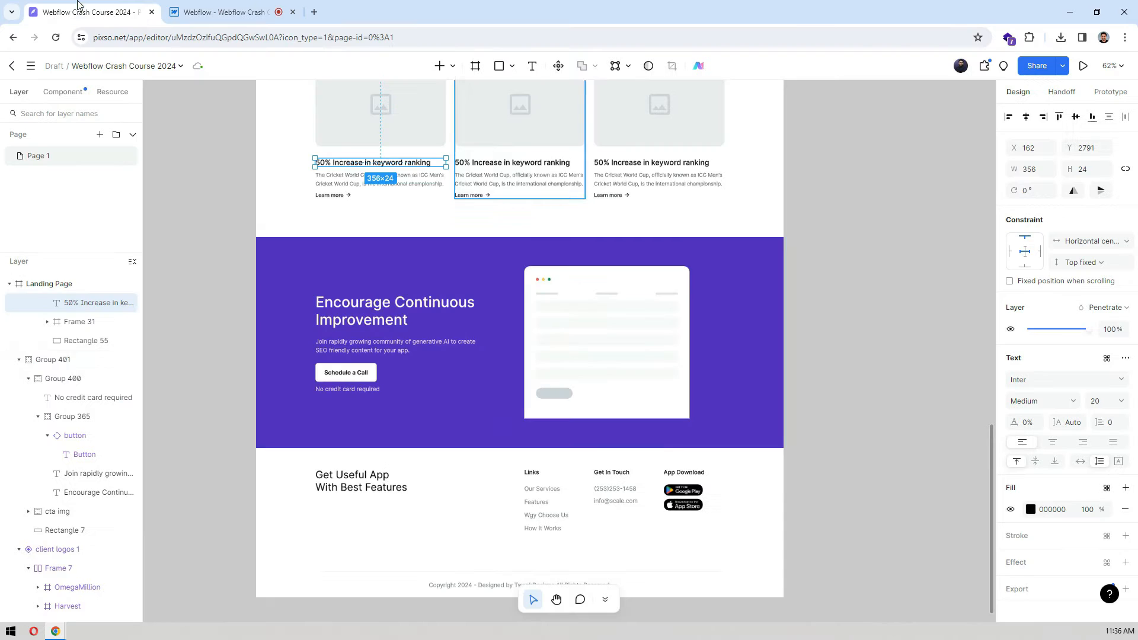
{"action": "scroll", "coordinate": [501, 291], "scroll_direction": "up", "scroll_amount": 7}
{"action": "scroll", "coordinate": [501, 291], "scroll_direction": "up", "scroll_amount": 11}
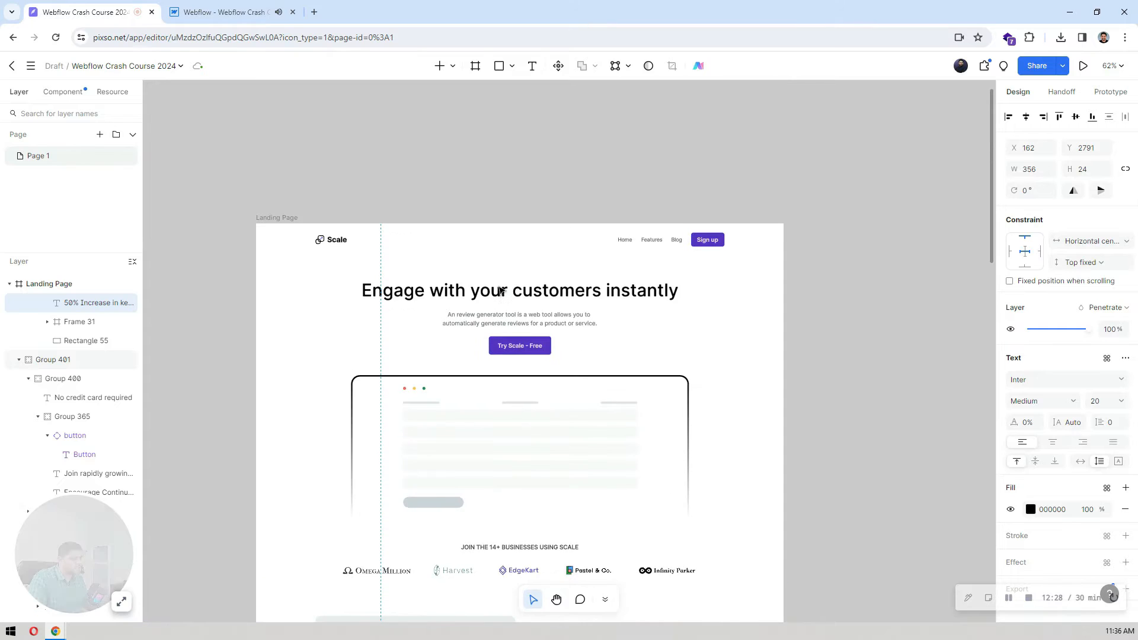
{"action": "scroll", "coordinate": [501, 291], "scroll_direction": "down", "scroll_amount": 3}
{"action": "left_click", "coordinate": [226, 12]}
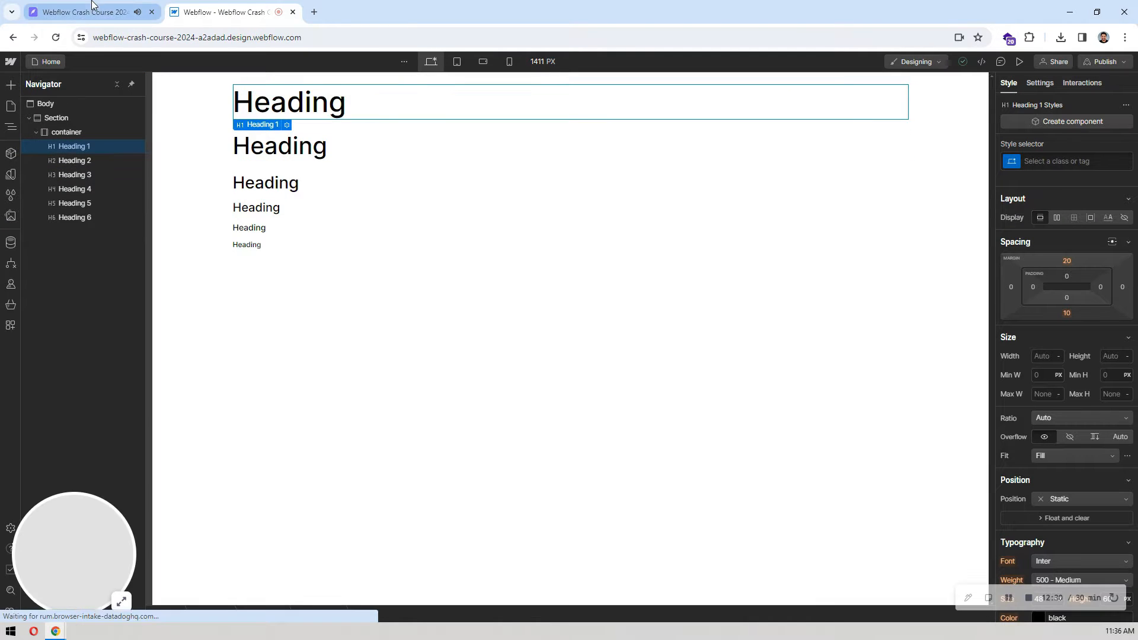
Step: Add a new color variable to the Webflow site's variables
{"action": "left_click", "coordinate": [6, 199]}
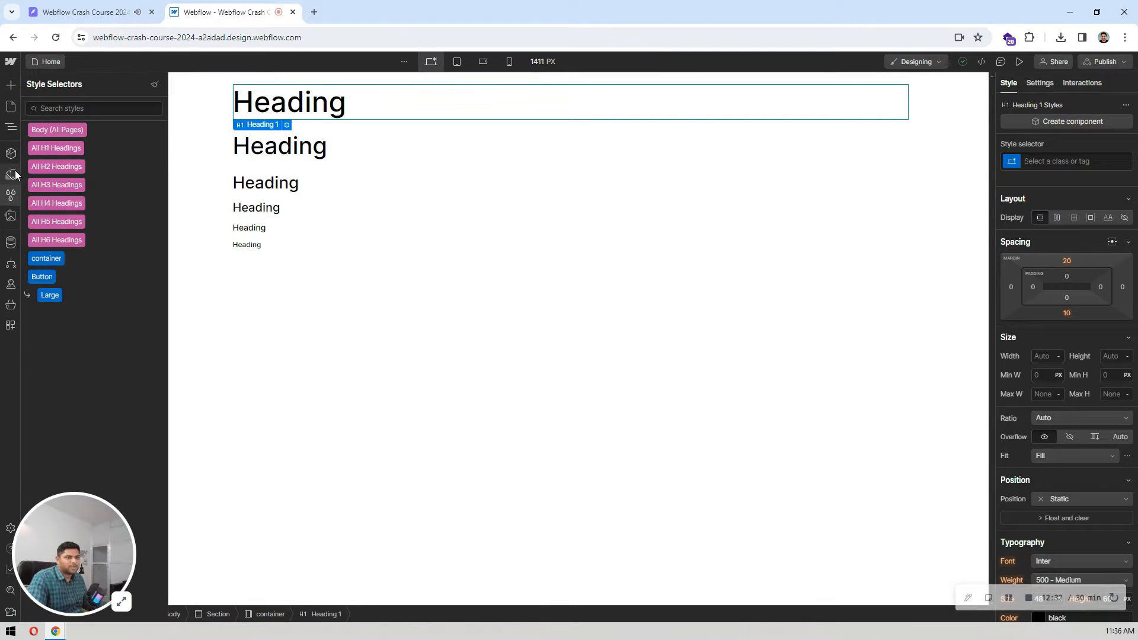
{"action": "left_click", "coordinate": [13, 174]}
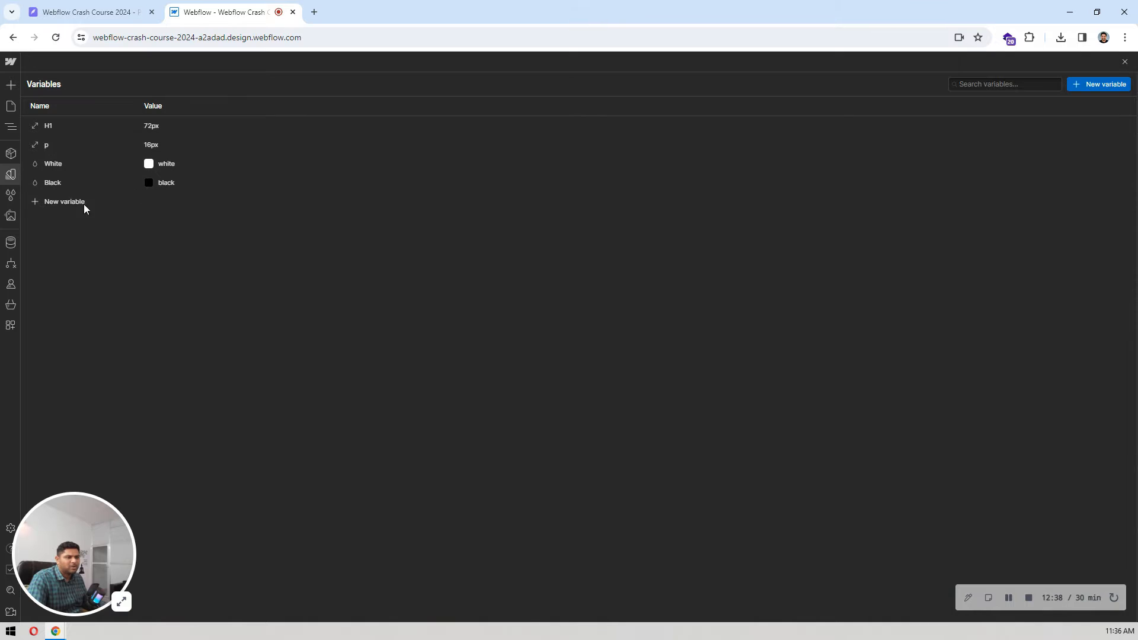
{"action": "left_click", "coordinate": [66, 202]}
{"action": "left_click", "coordinate": [62, 232]}
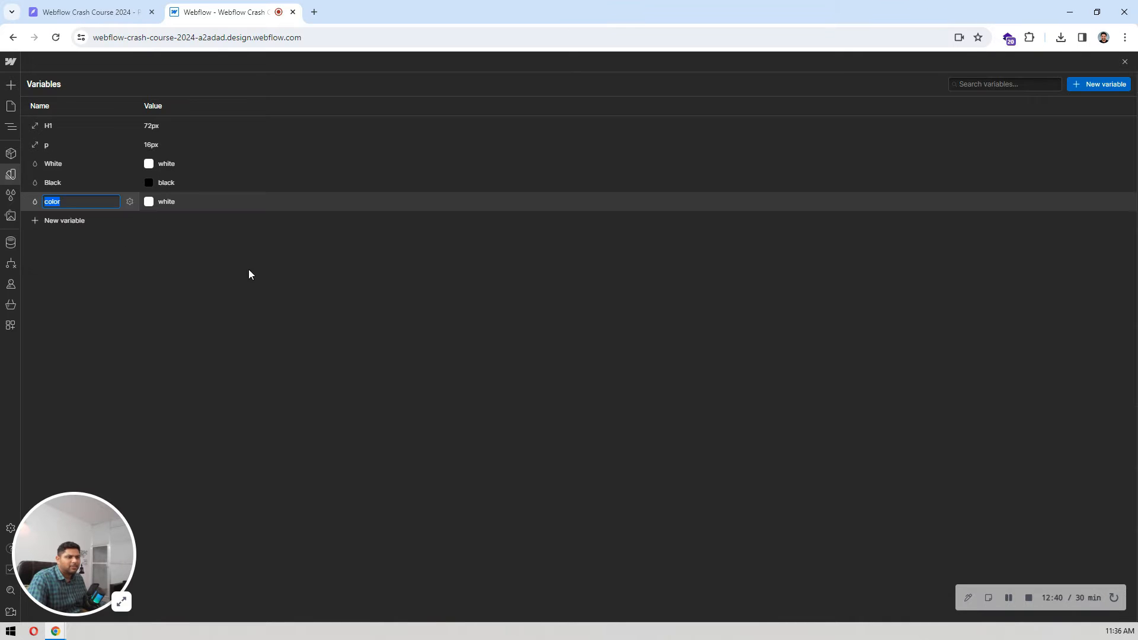
Step: Copy the "Try Scale - Free" button's fill from Pixso, set the new Webflow color variable to #5227cc and rename it "brand color"
{"action": "left_click", "coordinate": [47, 12]}
{"action": "left_click", "coordinate": [515, 154]}
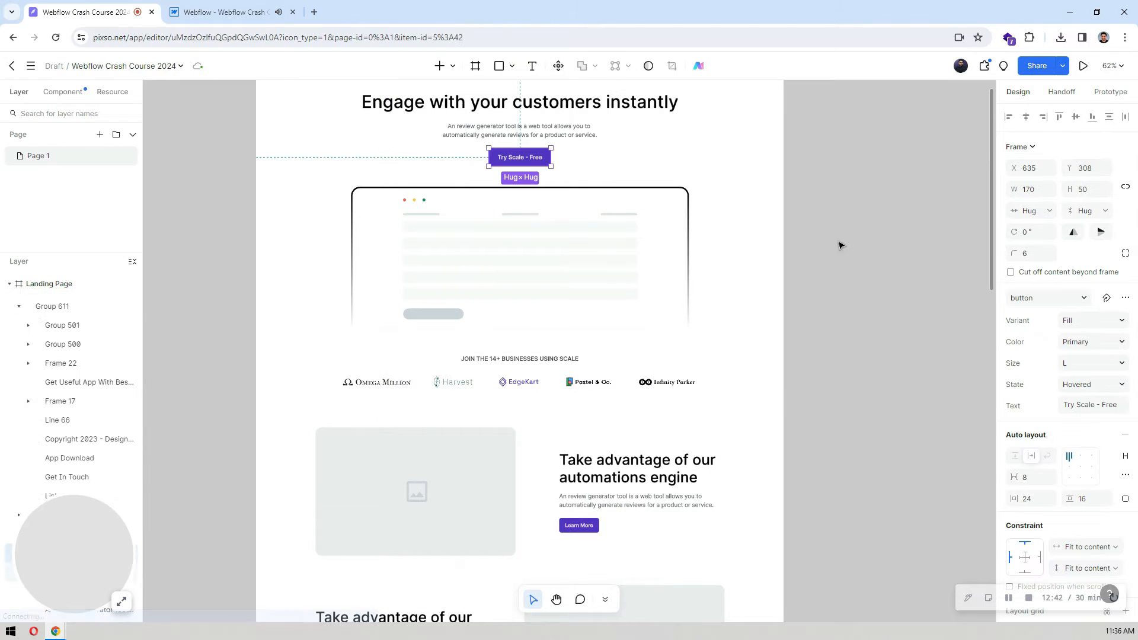
{"action": "scroll", "coordinate": [1062, 356], "scroll_direction": "down", "scroll_amount": 3}
{"action": "left_click", "coordinate": [1068, 416]}
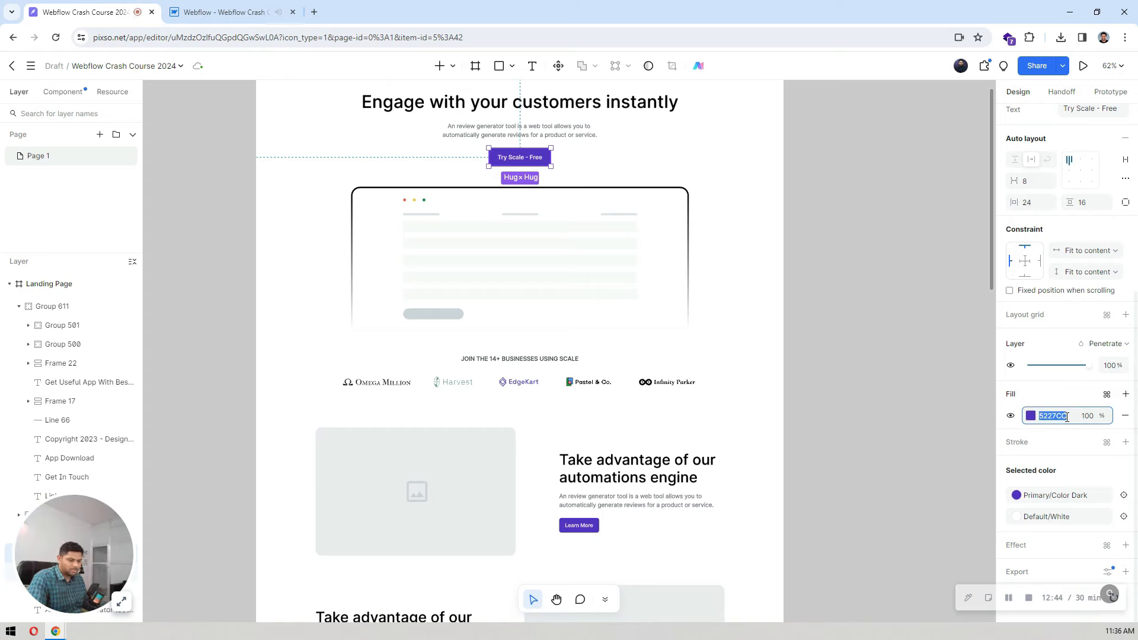
{"action": "left_click", "coordinate": [255, 16]}
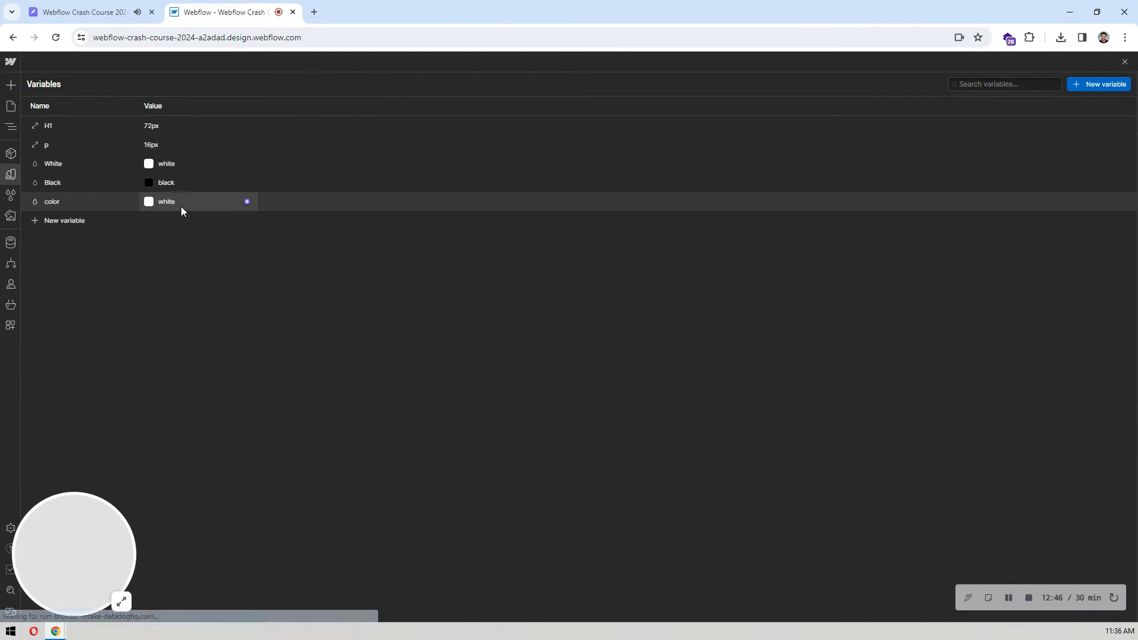
{"action": "left_click", "coordinate": [166, 200]}
{"action": "type", "text": "#5227cc"}
{"action": "key", "text": "Return"}
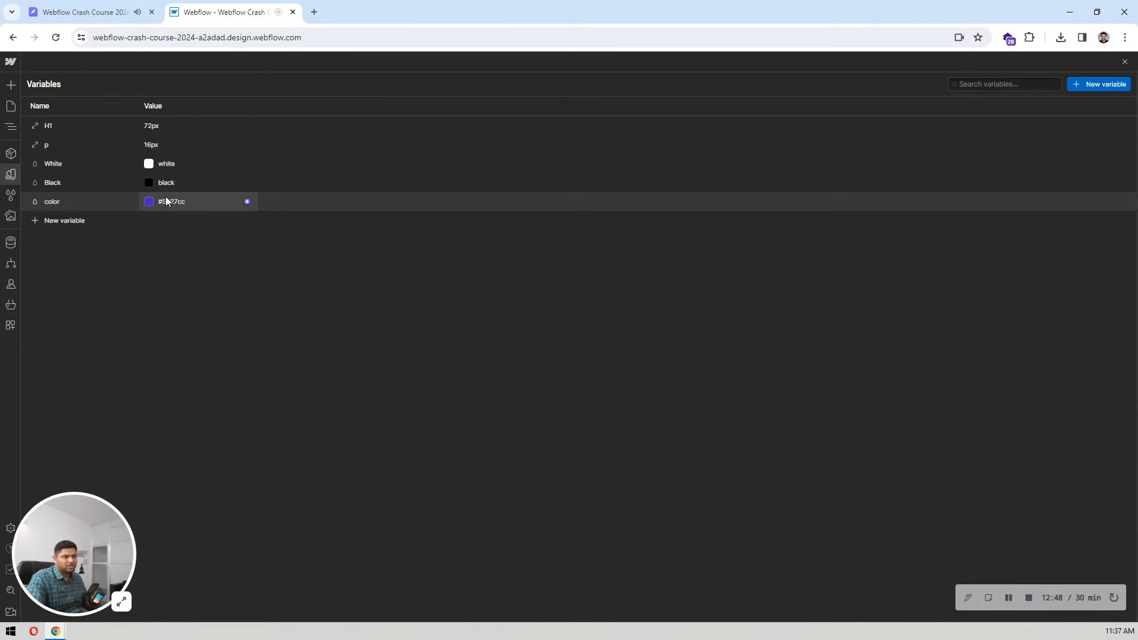
{"action": "double_click", "coordinate": [57, 202]}
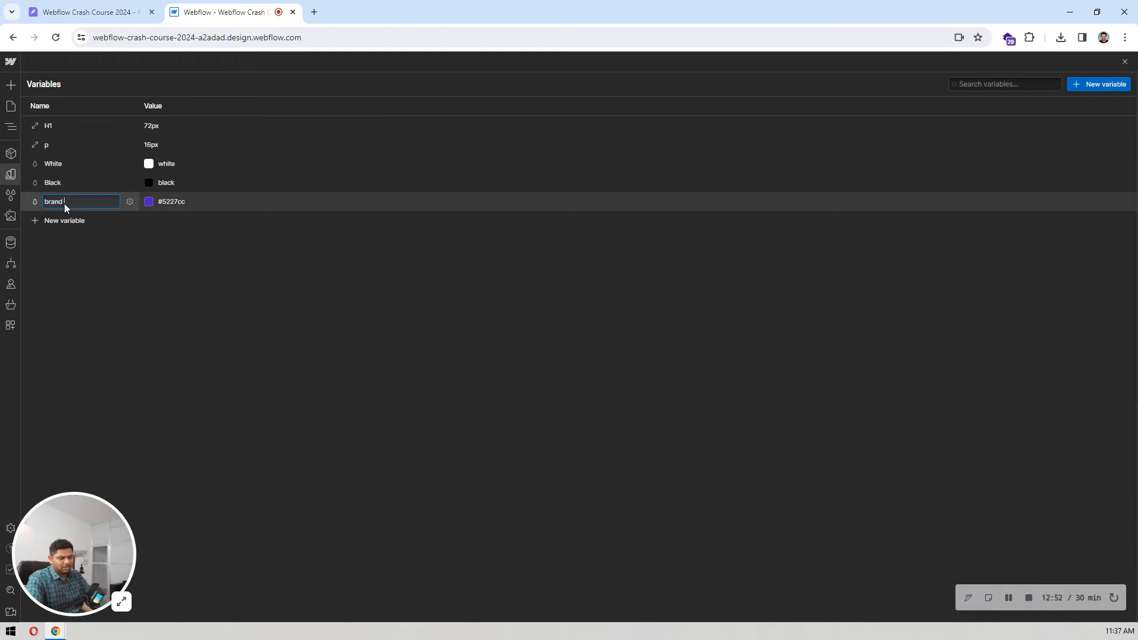
{"action": "key", "text": "Return"}
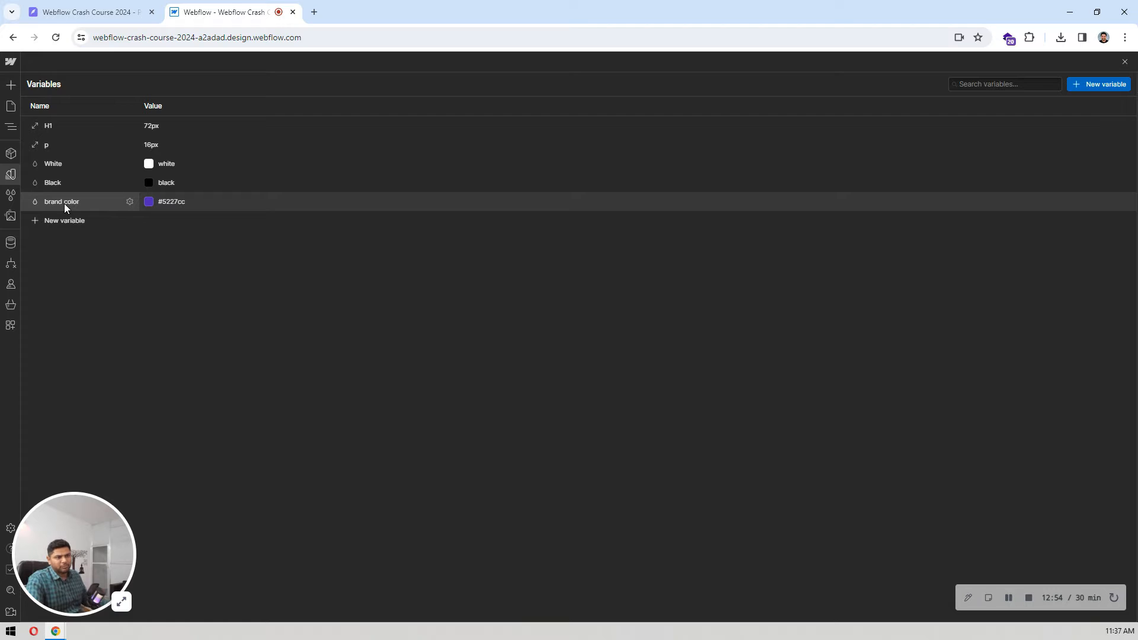
Step: Copy the fill color of the paragraph below the "Engage with your customers instantly" heading in Pixso
{"action": "left_click", "coordinate": [89, 12]}
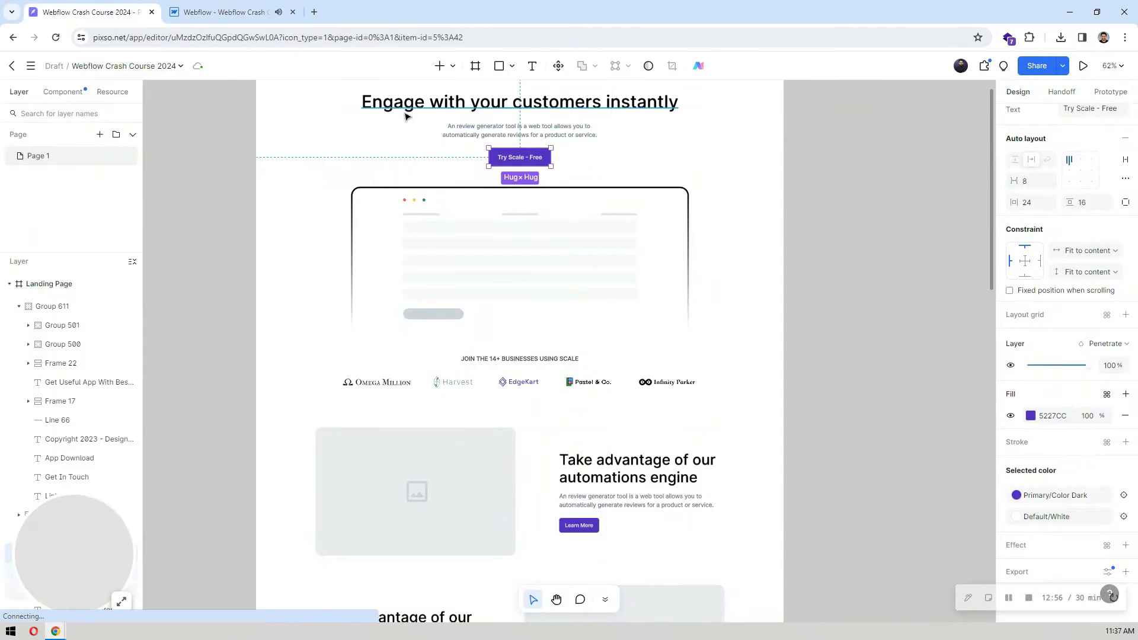
{"action": "left_click", "coordinate": [497, 108]}
{"action": "left_click", "coordinate": [545, 128]}
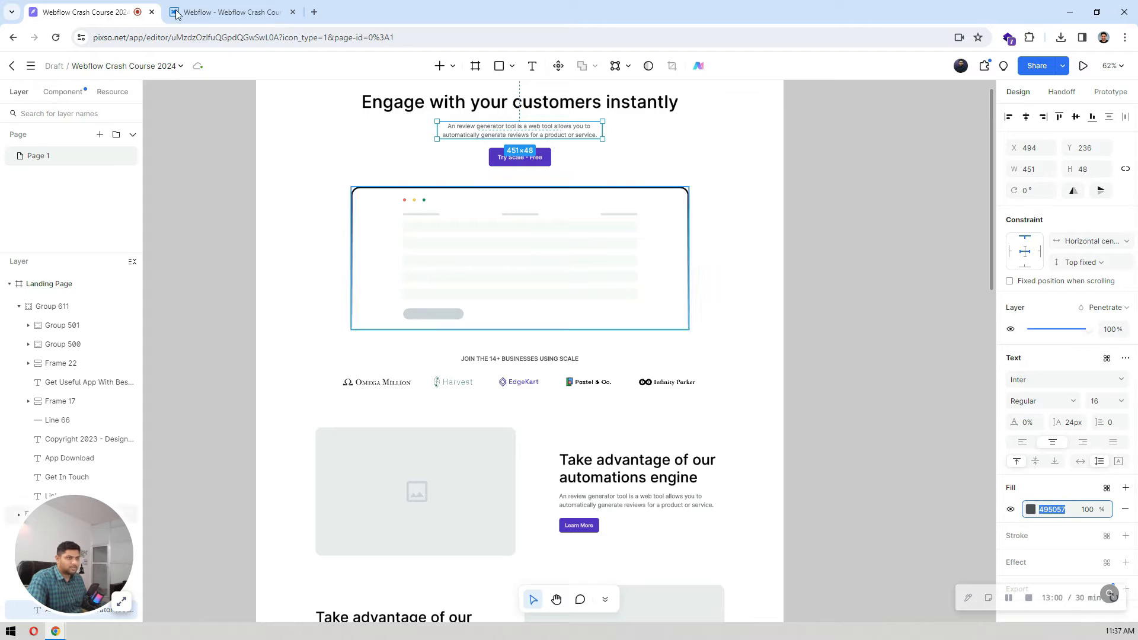
Step: Add another color variable to the Webflow site for the text color and set its value to #495057
{"action": "left_click", "coordinate": [231, 11]}
{"action": "left_click", "coordinate": [69, 223]}
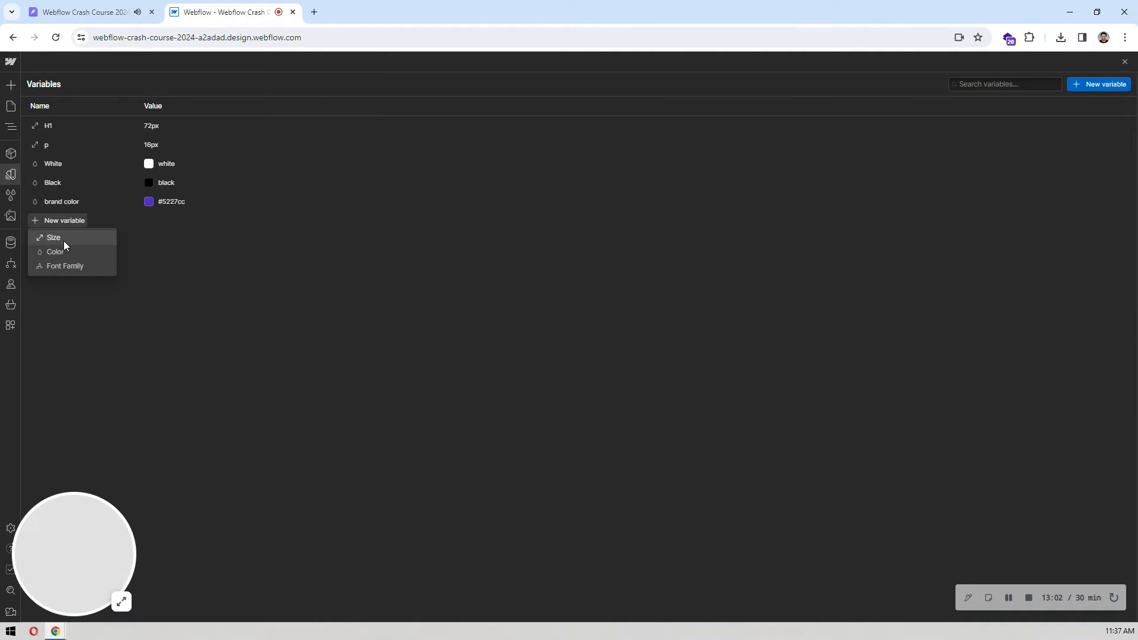
{"action": "left_click", "coordinate": [60, 252]}
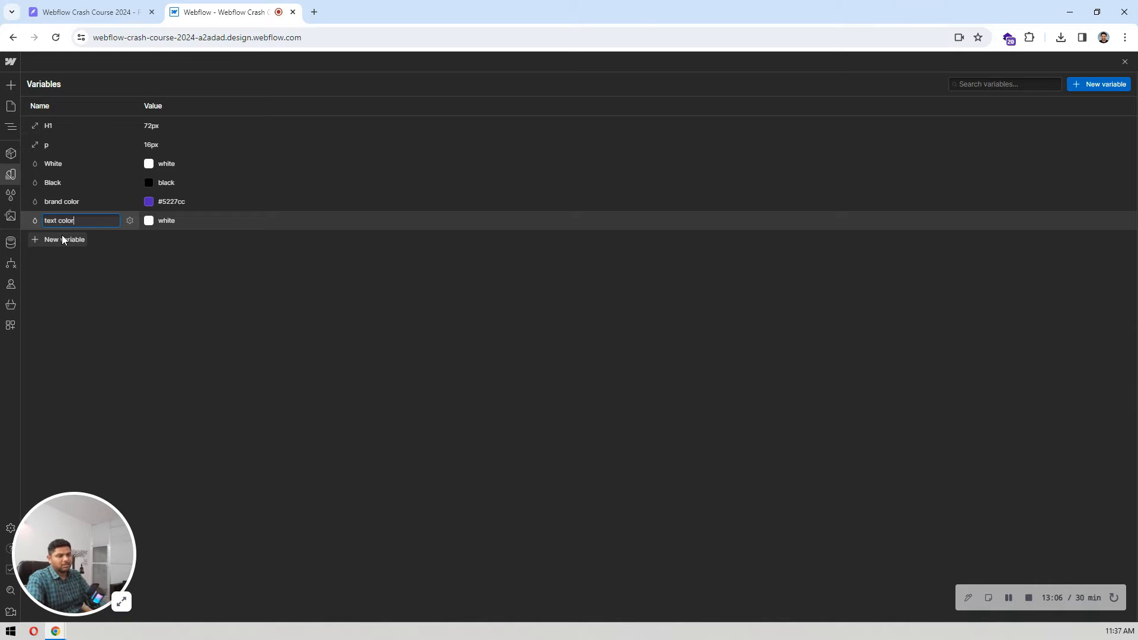
{"action": "left_click", "coordinate": [167, 220]}
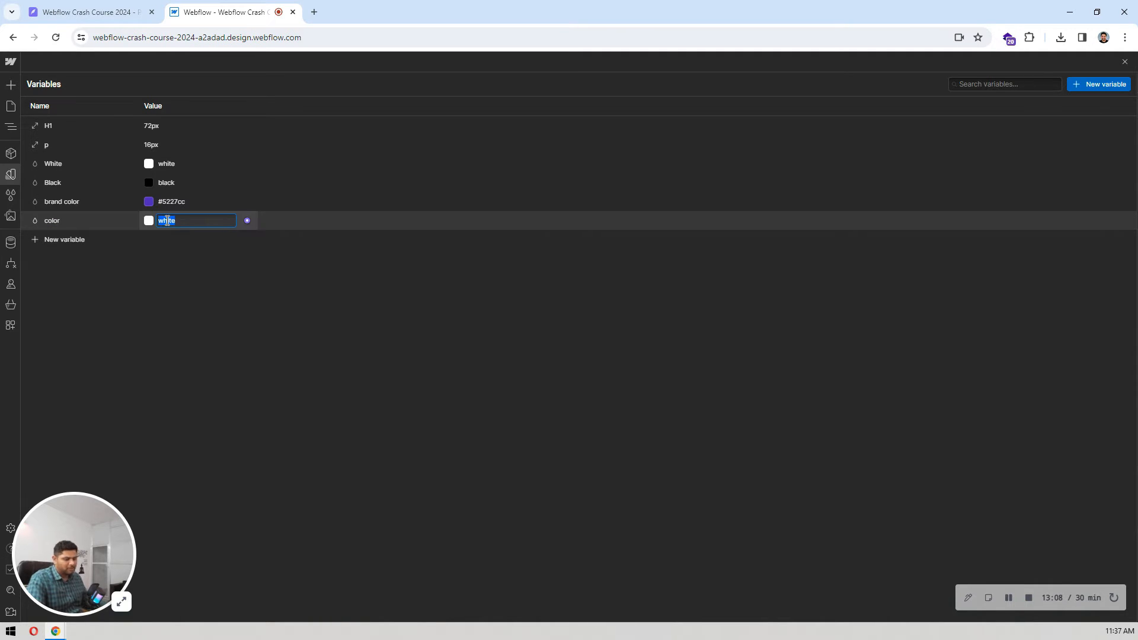
{"action": "type", "text": "#445057"}
{"action": "key", "text": "Return"}
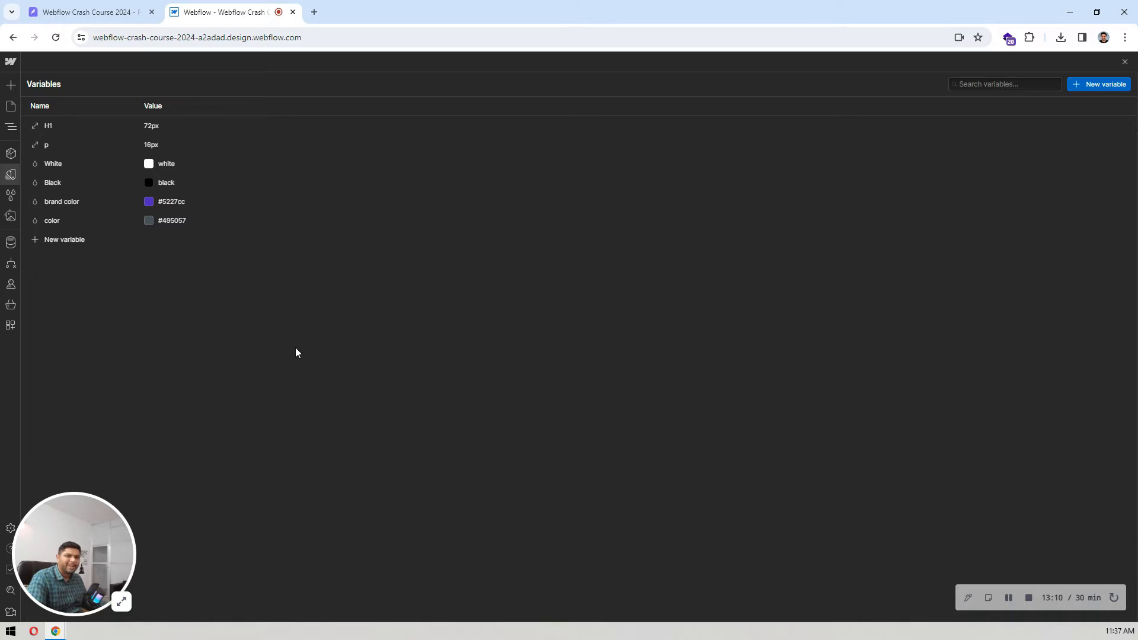
Step: Leave the variables and delete all six test headings, Heading 1 to Heading 6, from the container
{"action": "left_click", "coordinate": [11, 173]}
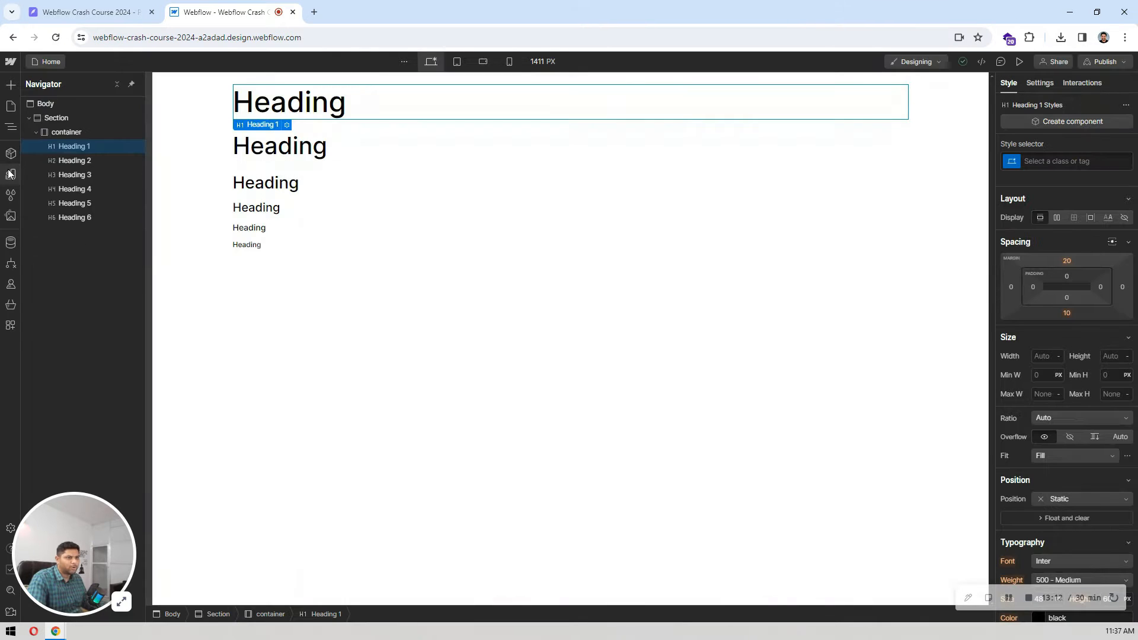
{"action": "left_click", "coordinate": [86, 122]}
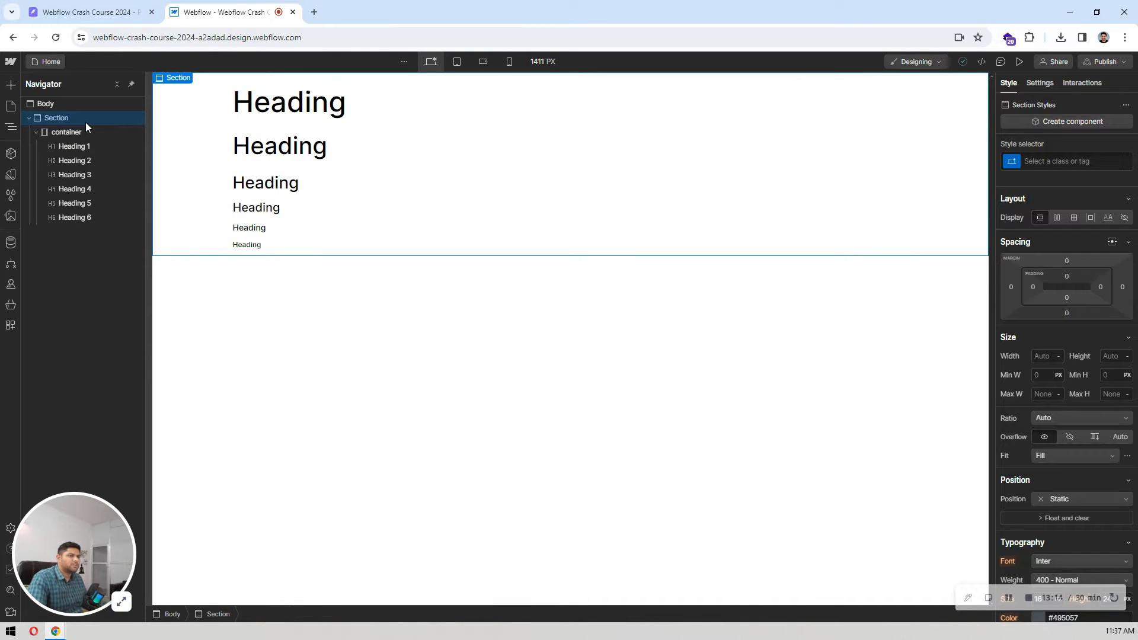
{"action": "left_click", "coordinate": [84, 131]}
{"action": "left_click", "coordinate": [83, 146]}
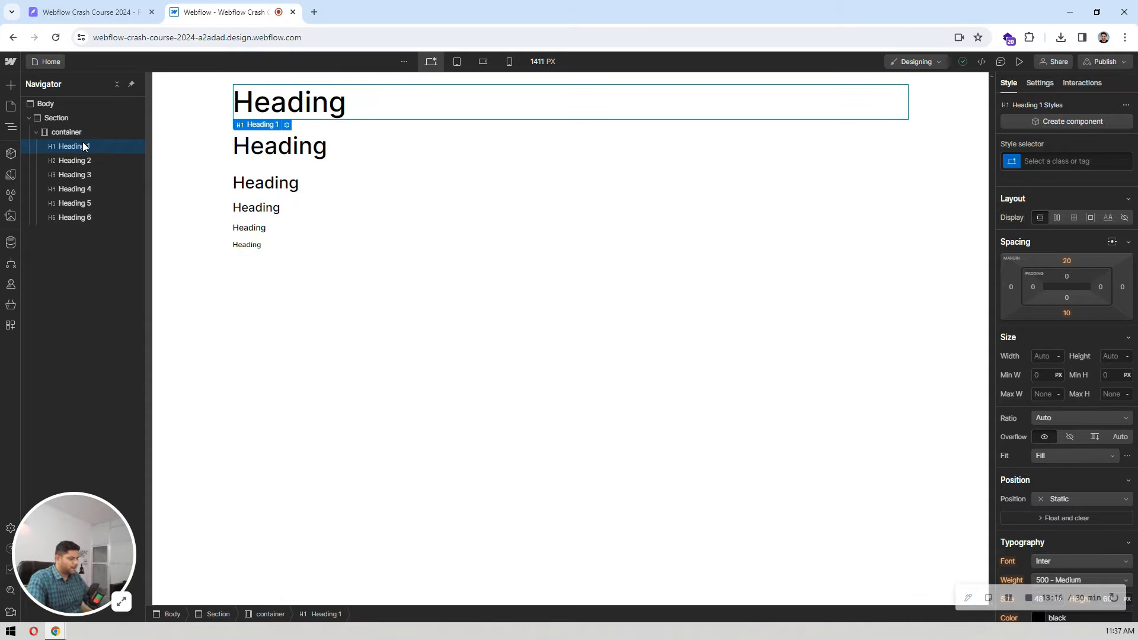
{"action": "key", "text": "Delete"}
{"action": "key", "text": "Delete"}
{"action": "key", "text": "Delete"}
{"action": "key", "text": "Delete"}
{"action": "key", "text": "Delete"}
{"action": "key", "text": "Delete"}
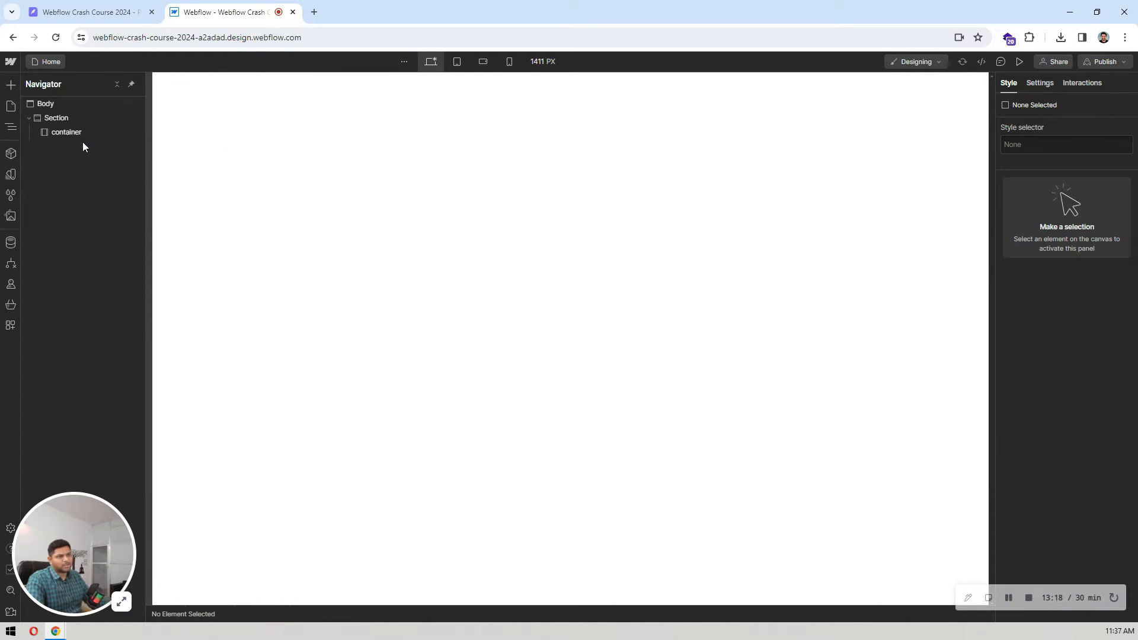
Step: Look over the navigation bar and hero section of the Pixso landing page design, returning to Webflow
{"action": "left_click", "coordinate": [74, 133]}
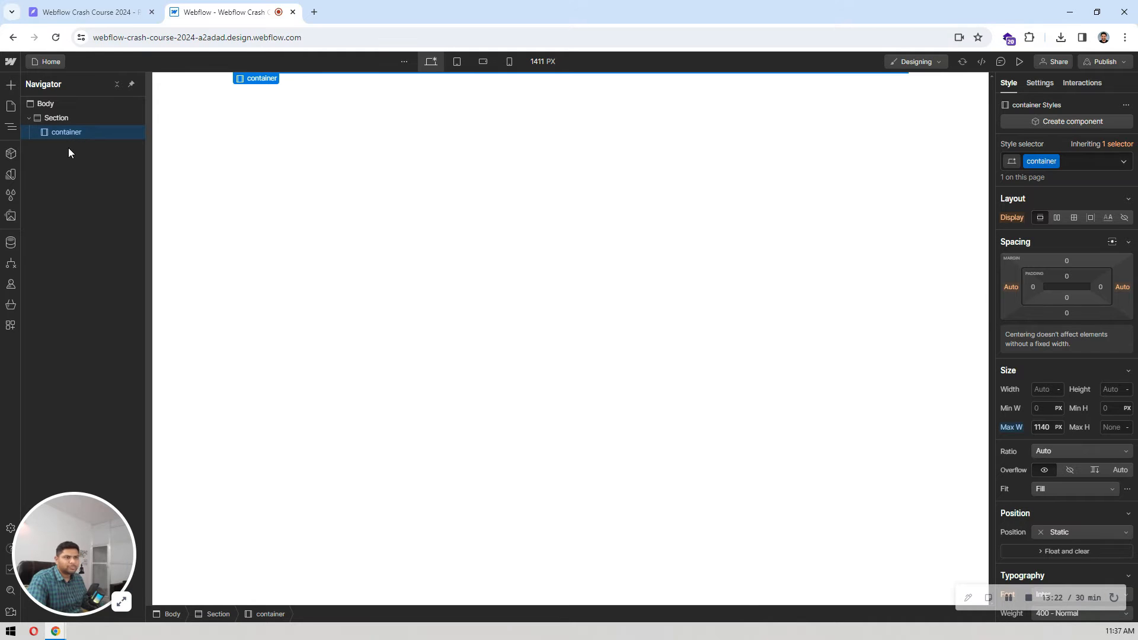
{"action": "left_click", "coordinate": [89, 12]}
{"action": "scroll", "coordinate": [878, 188], "scroll_direction": "up", "scroll_amount": 2}
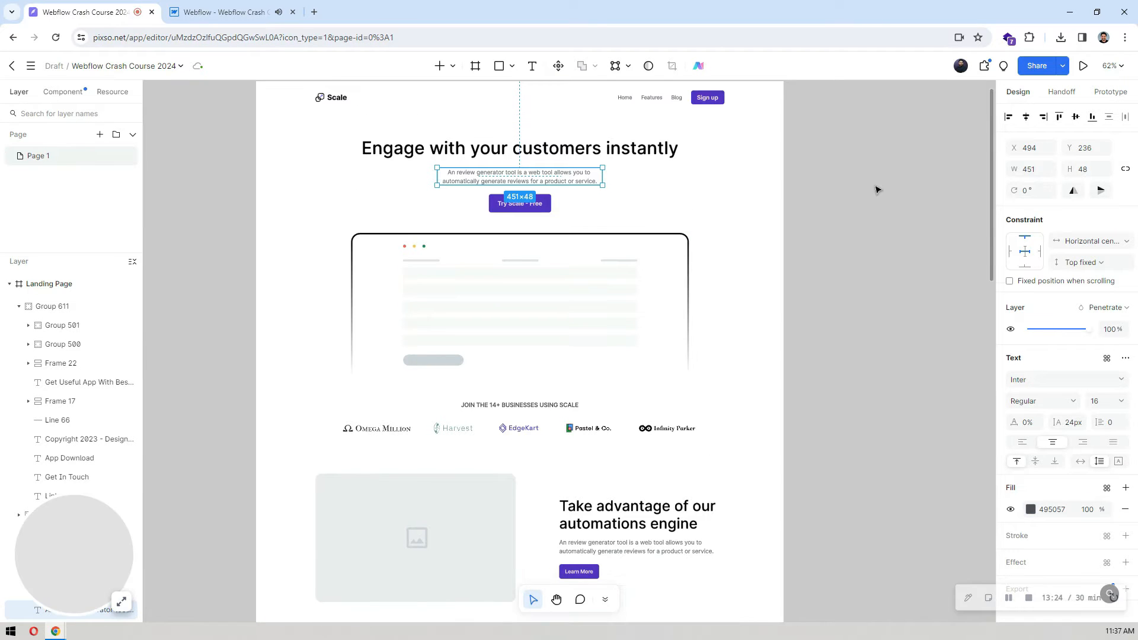
{"action": "left_click", "coordinate": [852, 174]}
{"action": "scroll", "coordinate": [900, 226], "scroll_direction": "up", "scroll_amount": 2}
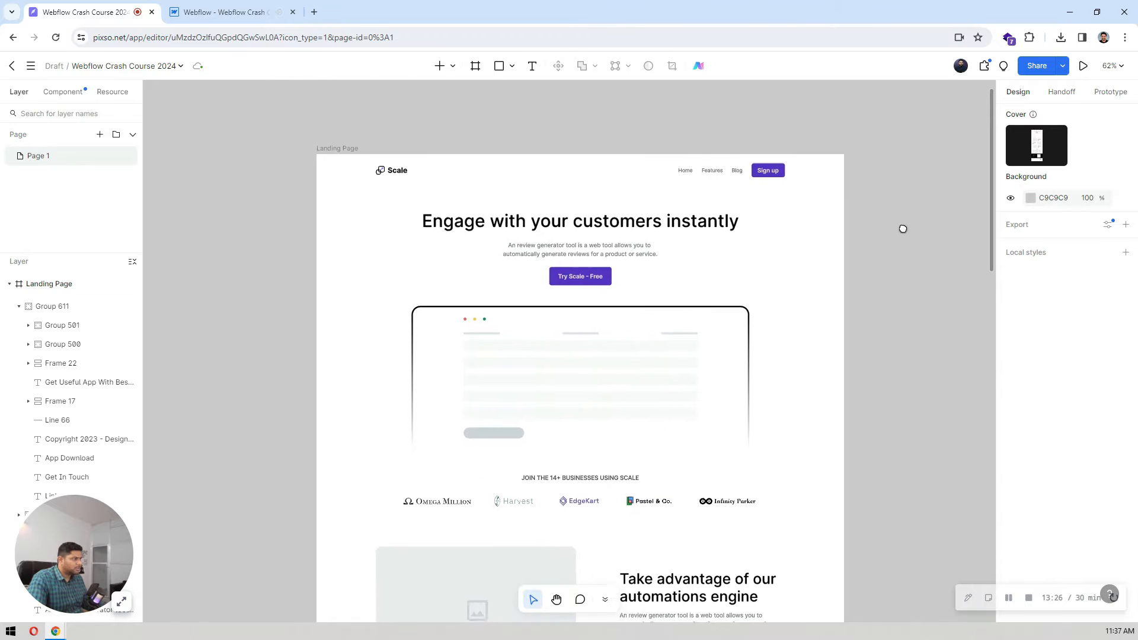
{"action": "scroll", "coordinate": [621, 173], "scroll_direction": "up", "scroll_amount": 3}
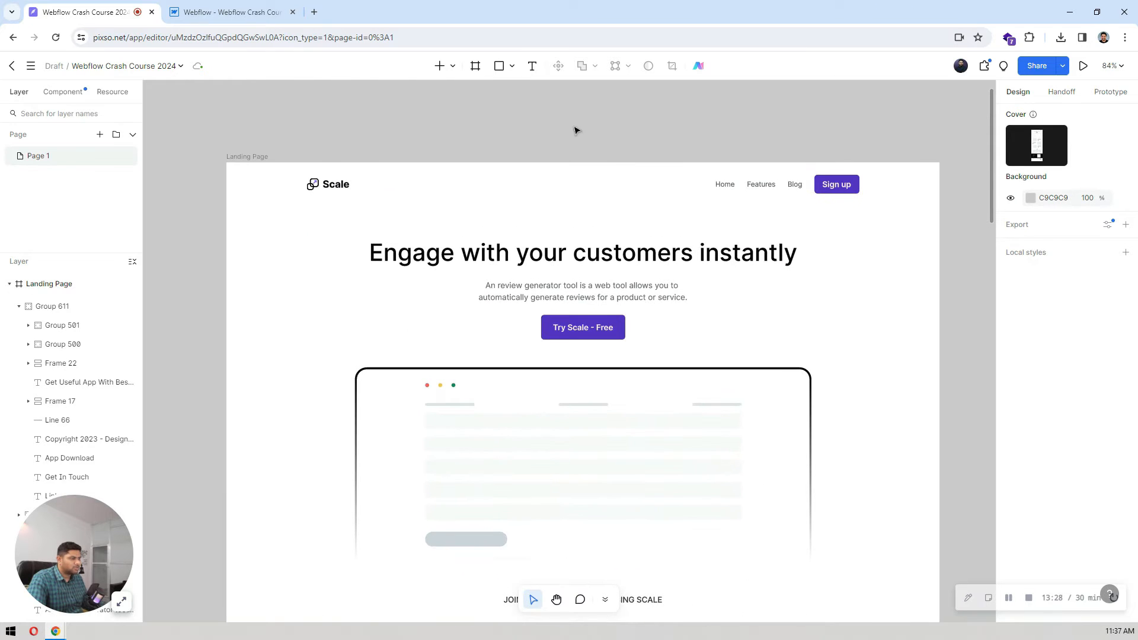
{"action": "left_click", "coordinate": [173, 7]}
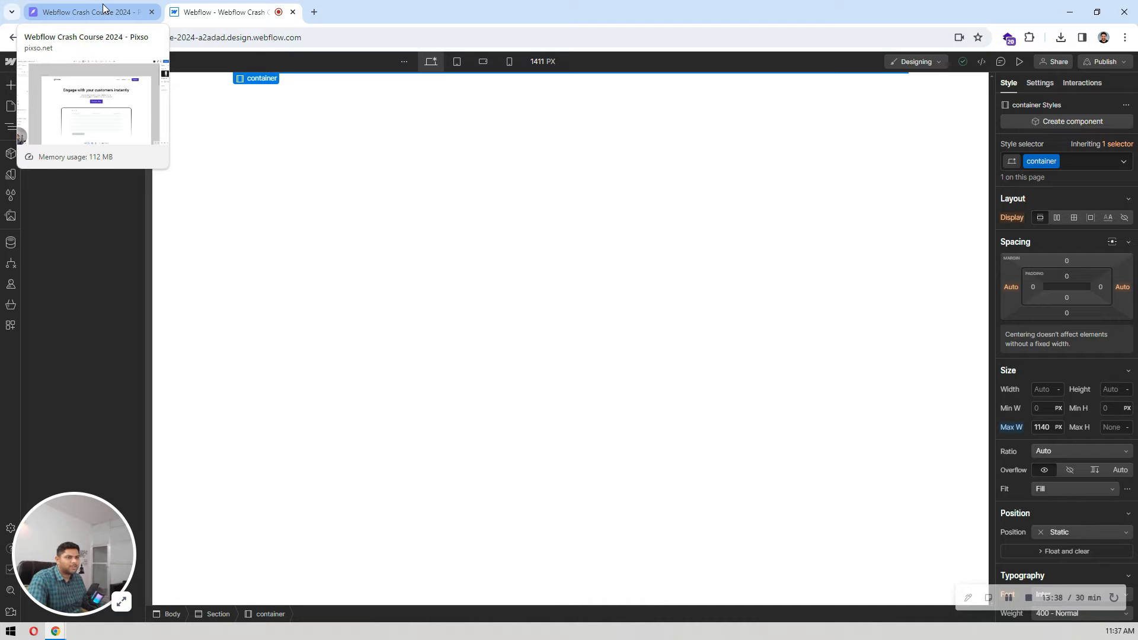
Step: Add the Navbar Logo Left layout from the Starter library to the page and place it above the Section
{"action": "left_click", "coordinate": [439, 213]}
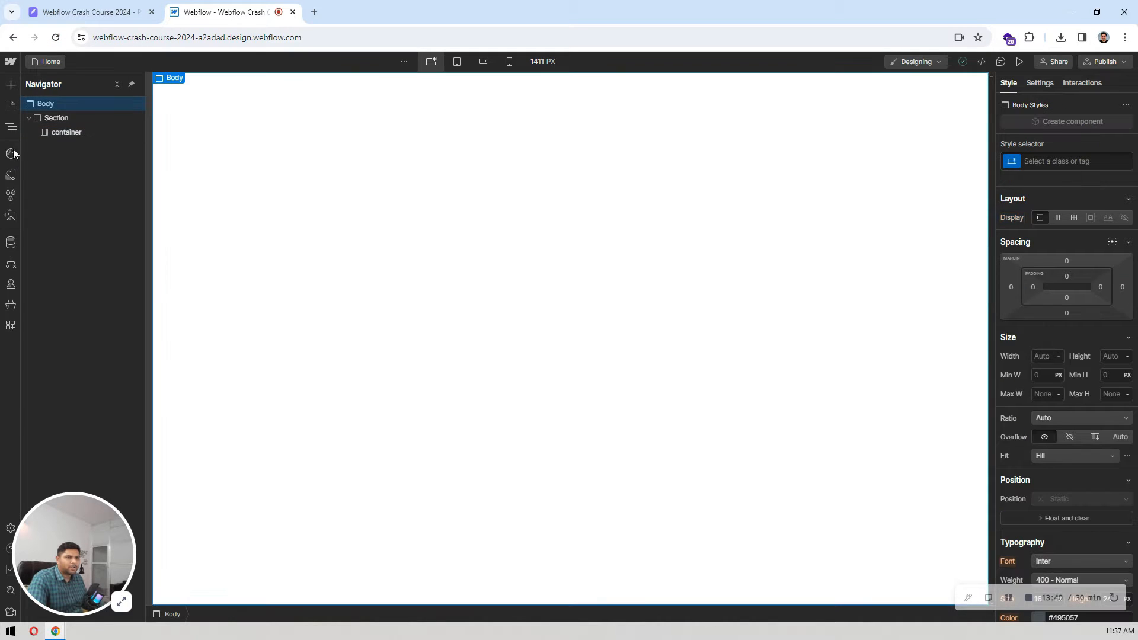
{"action": "left_click", "coordinate": [43, 132]}
{"action": "left_click", "coordinate": [39, 107]}
{"action": "left_click", "coordinate": [9, 86]}
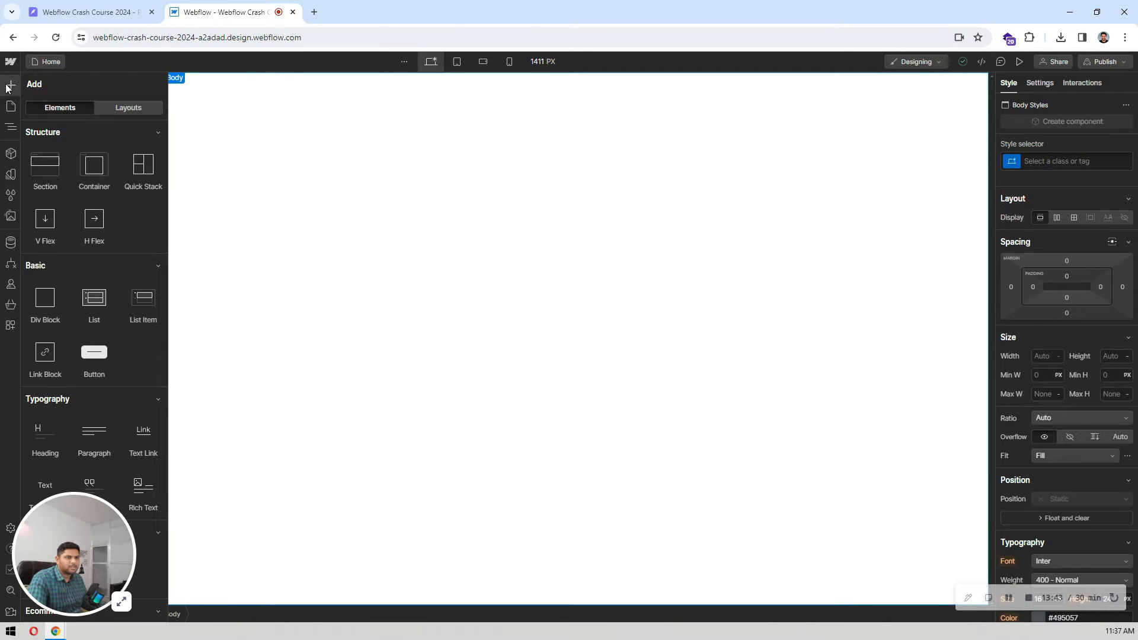
{"action": "left_click", "coordinate": [105, 110]}
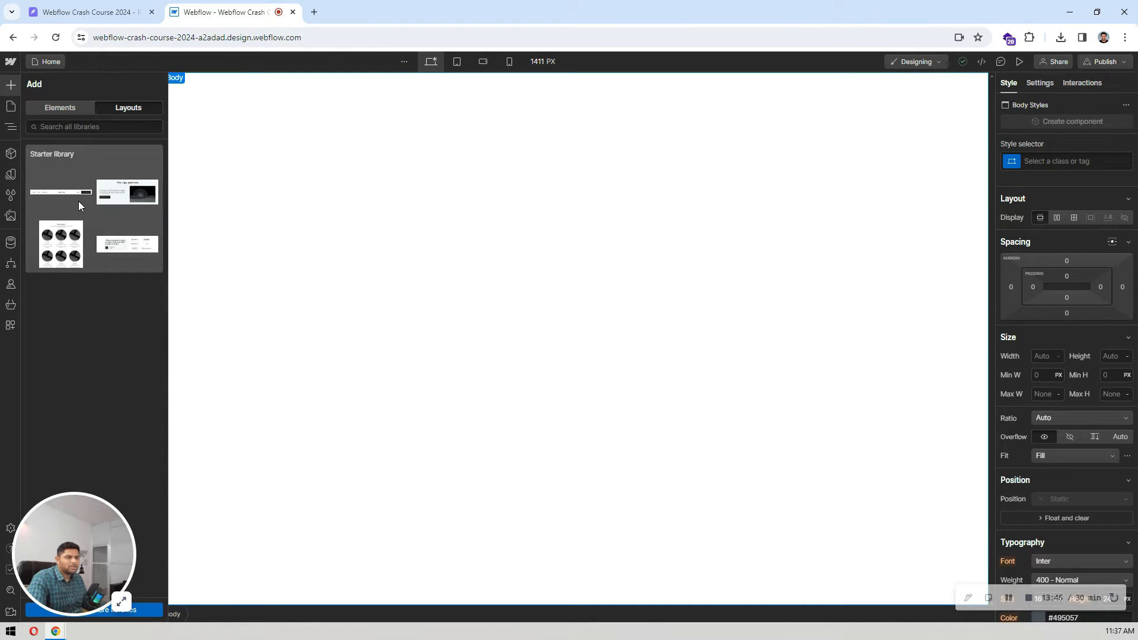
{"action": "left_click", "coordinate": [79, 202]}
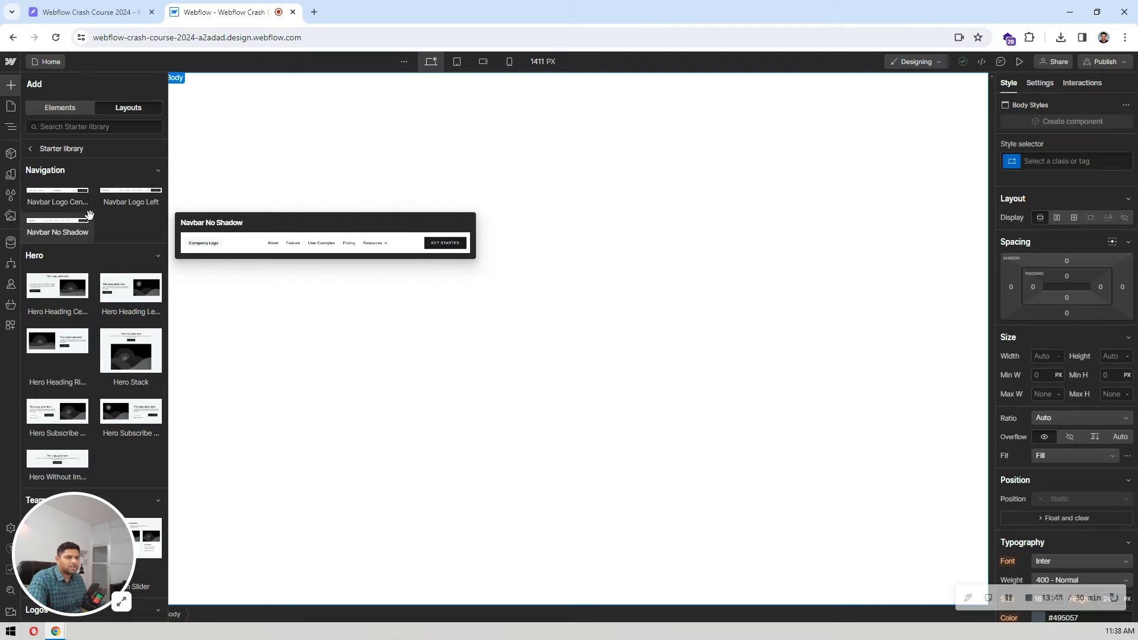
{"action": "mouse_move", "coordinate": [120, 193]}
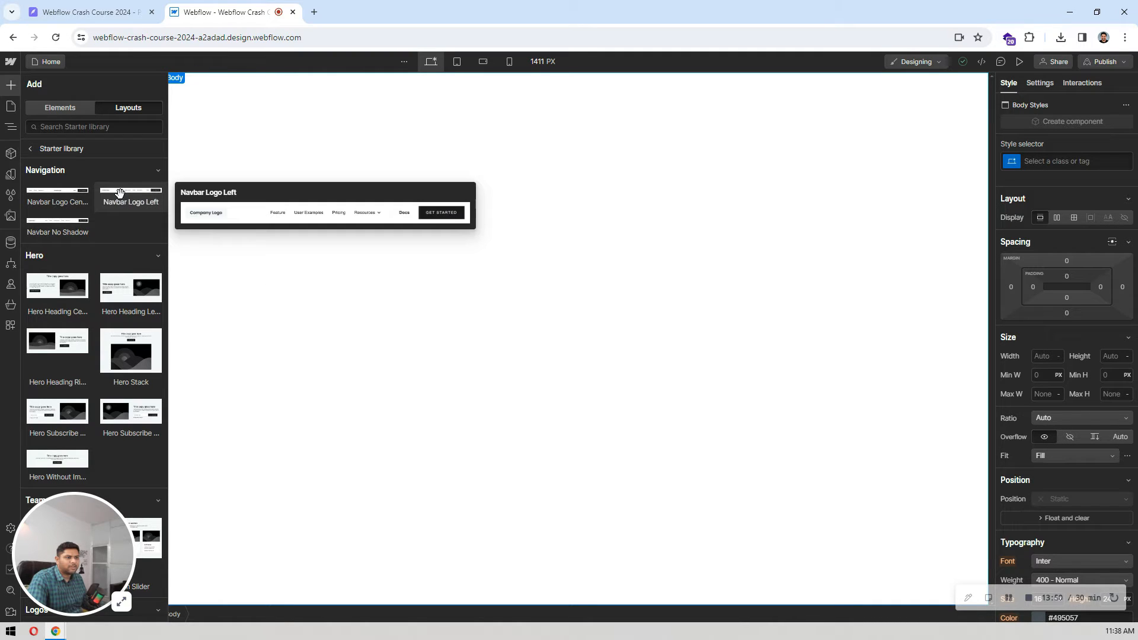
{"action": "mouse_move", "coordinate": [68, 236]}
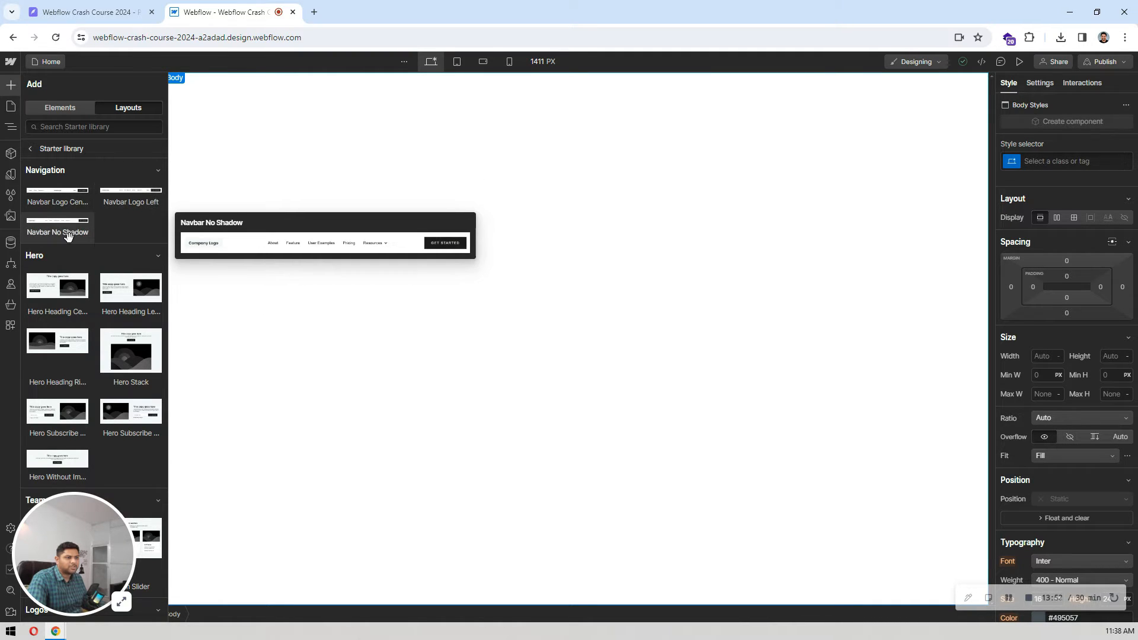
{"action": "mouse_move", "coordinate": [50, 189]}
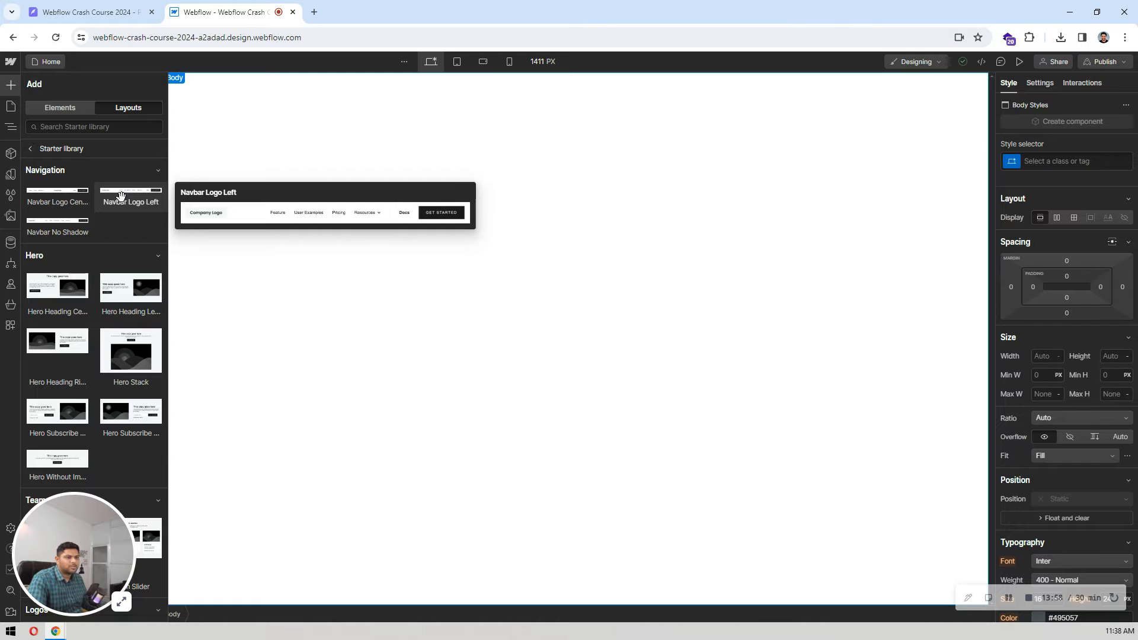
{"action": "left_click_drag", "start_coordinate": [120, 196], "coordinate": [338, 124]}
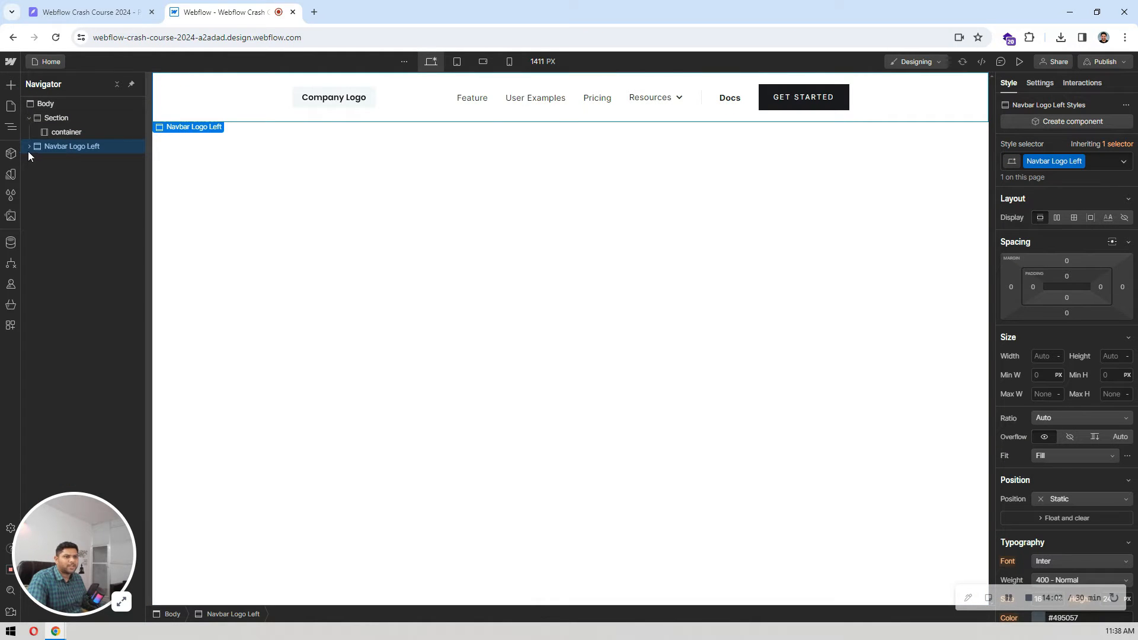
{"action": "left_click_drag", "start_coordinate": [70, 146], "coordinate": [95, 113]}
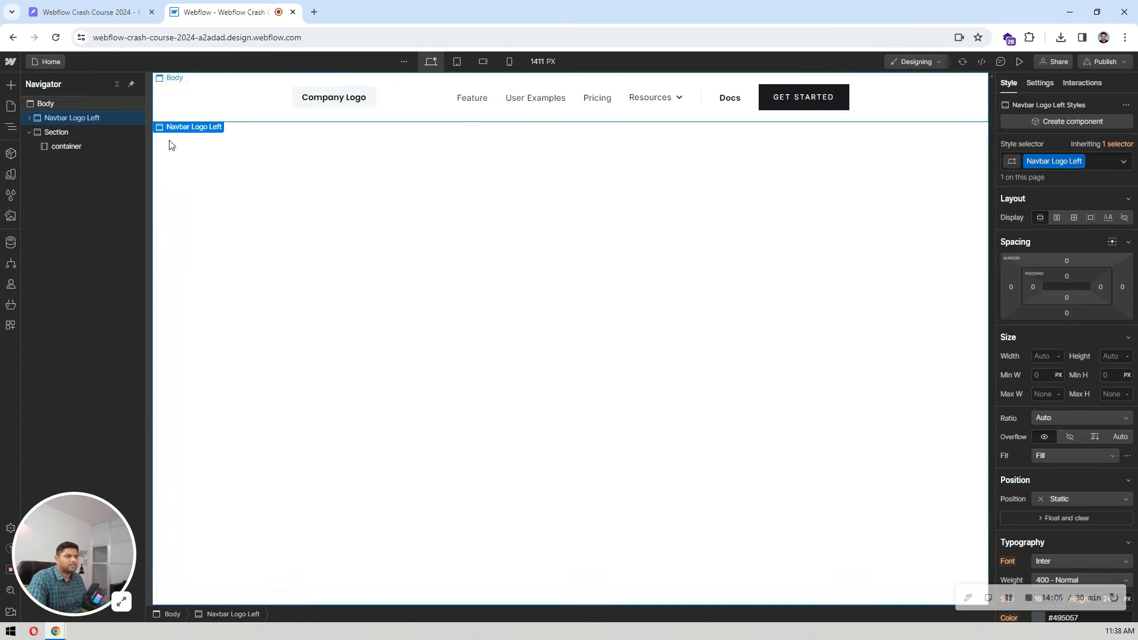
Step: Replace the Container 2 class on the block inside Navbar Logo Left Container with the existing container class
{"action": "left_click", "coordinate": [29, 117]}
{"action": "left_click", "coordinate": [68, 131]}
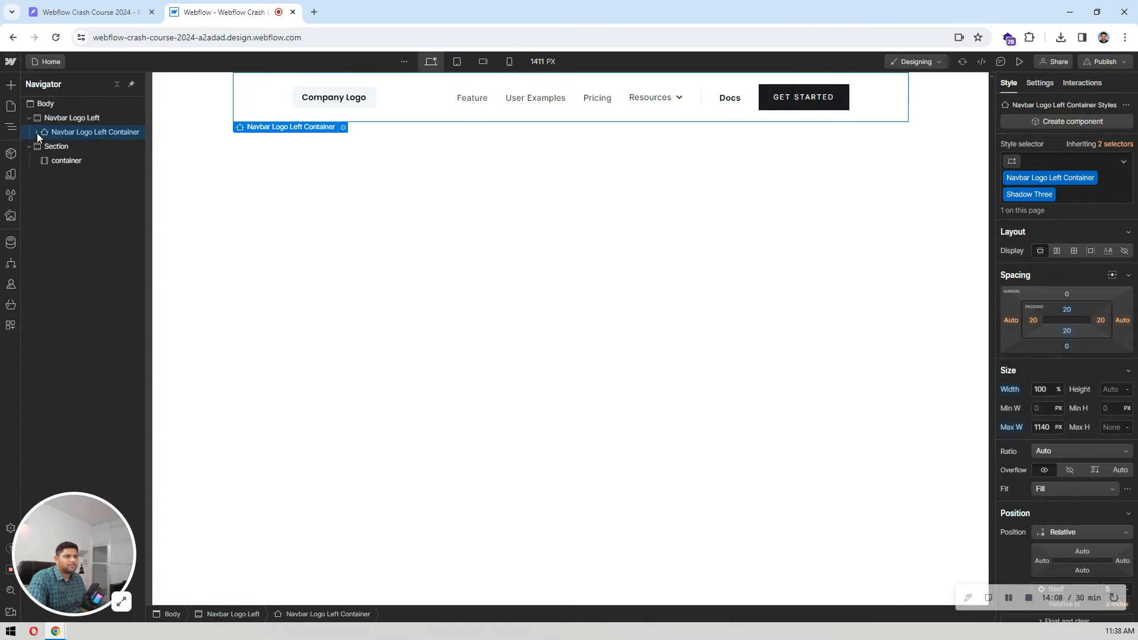
{"action": "left_click", "coordinate": [35, 133]}
{"action": "left_click", "coordinate": [65, 145]}
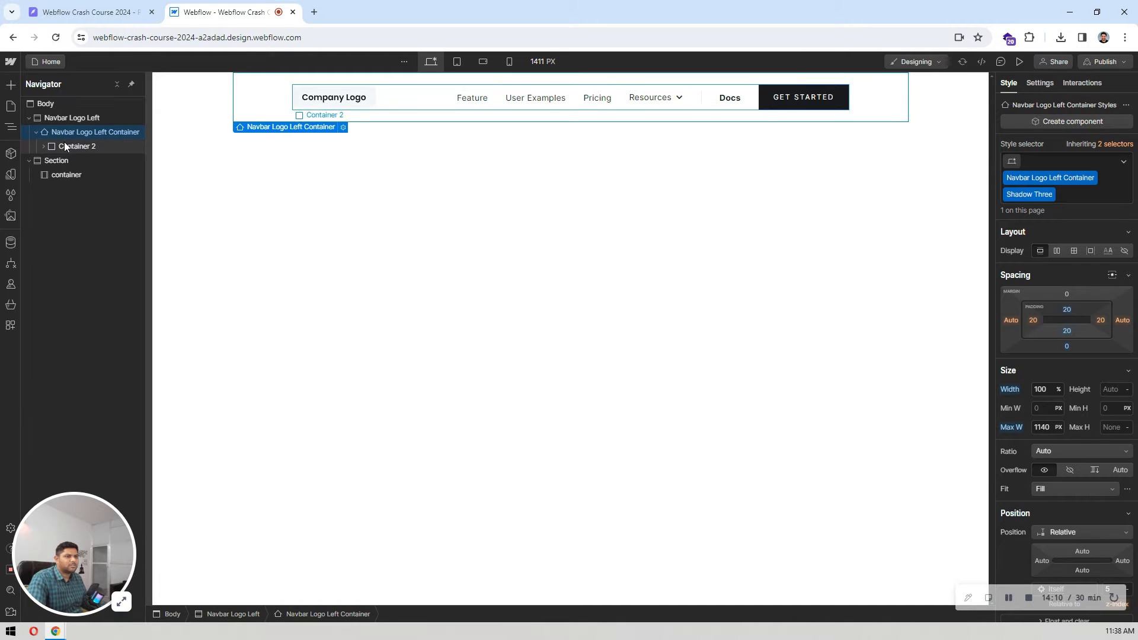
{"action": "left_click", "coordinate": [1086, 159]}
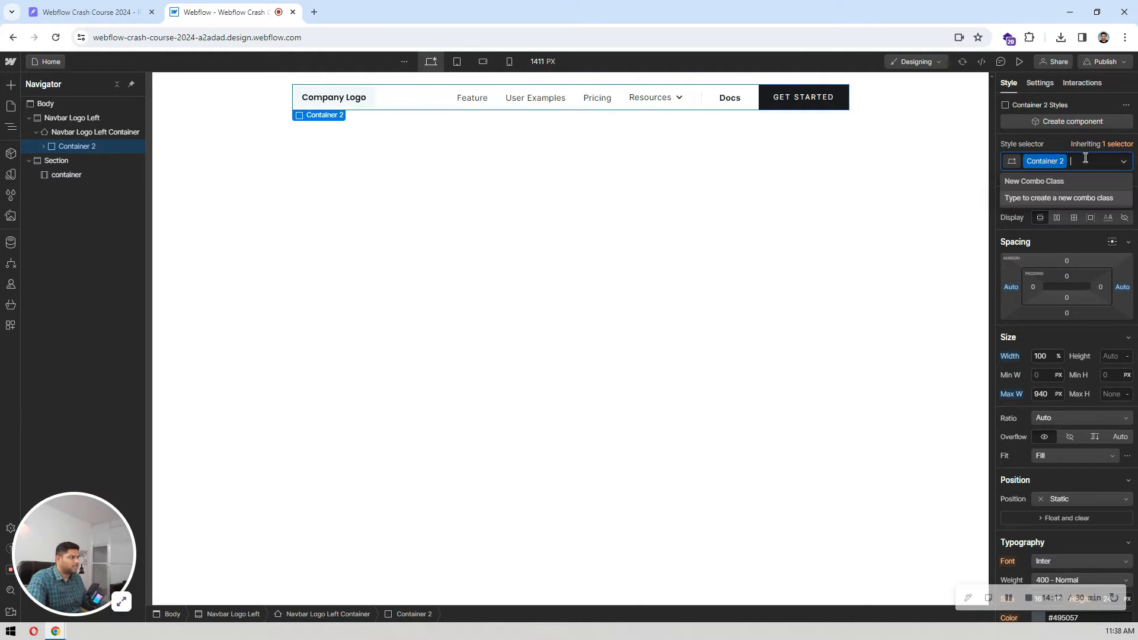
{"action": "key", "text": "BackSpace"}
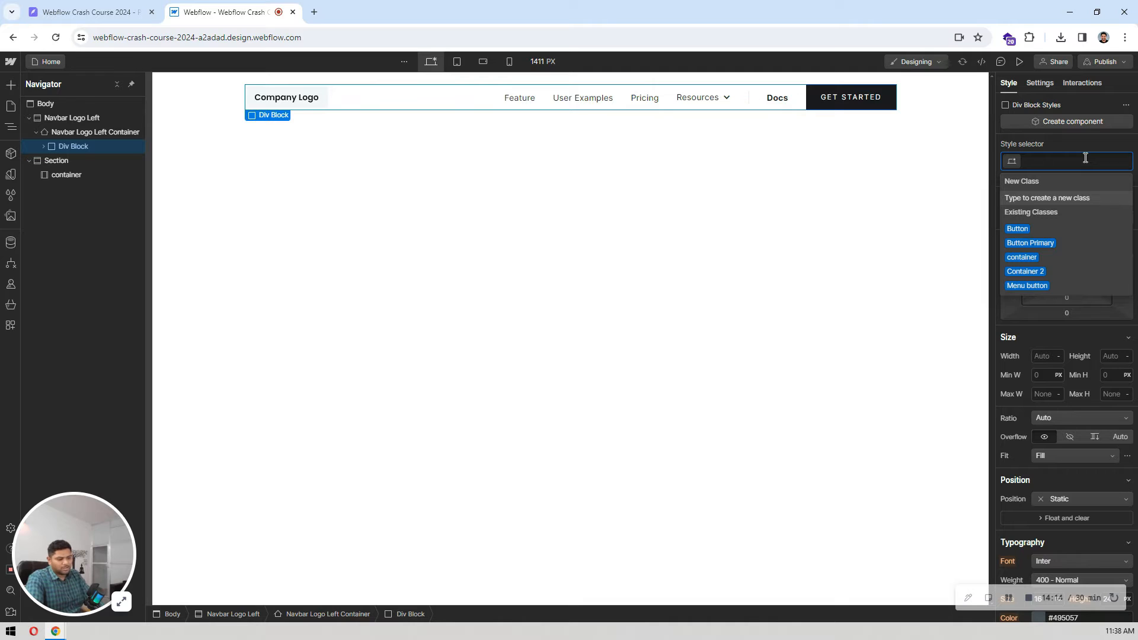
{"action": "type", "text": "conta"}
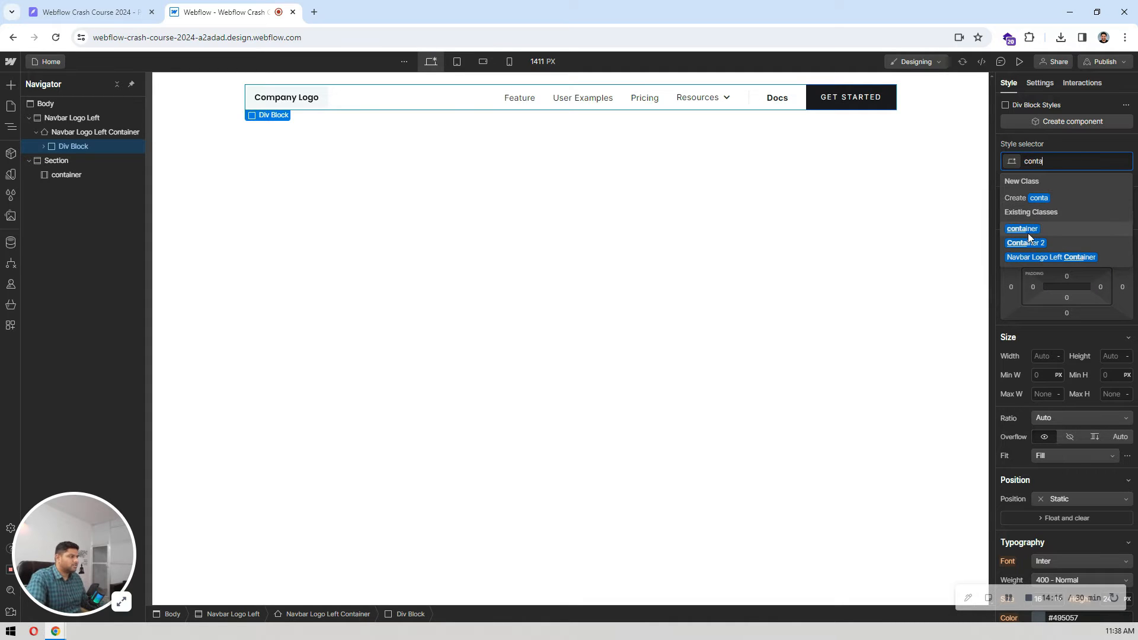
{"action": "left_click", "coordinate": [1028, 233]}
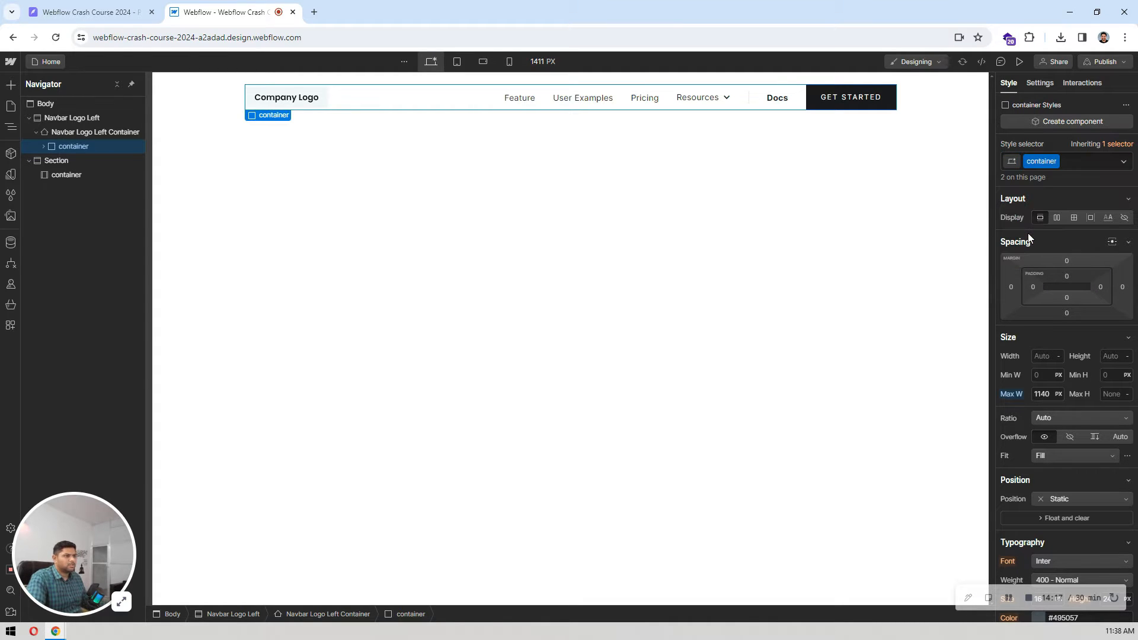
Step: Remove the Shadow Three and Navbar Logo Left Container classes from the navbar element
{"action": "left_click", "coordinate": [240, 92]}
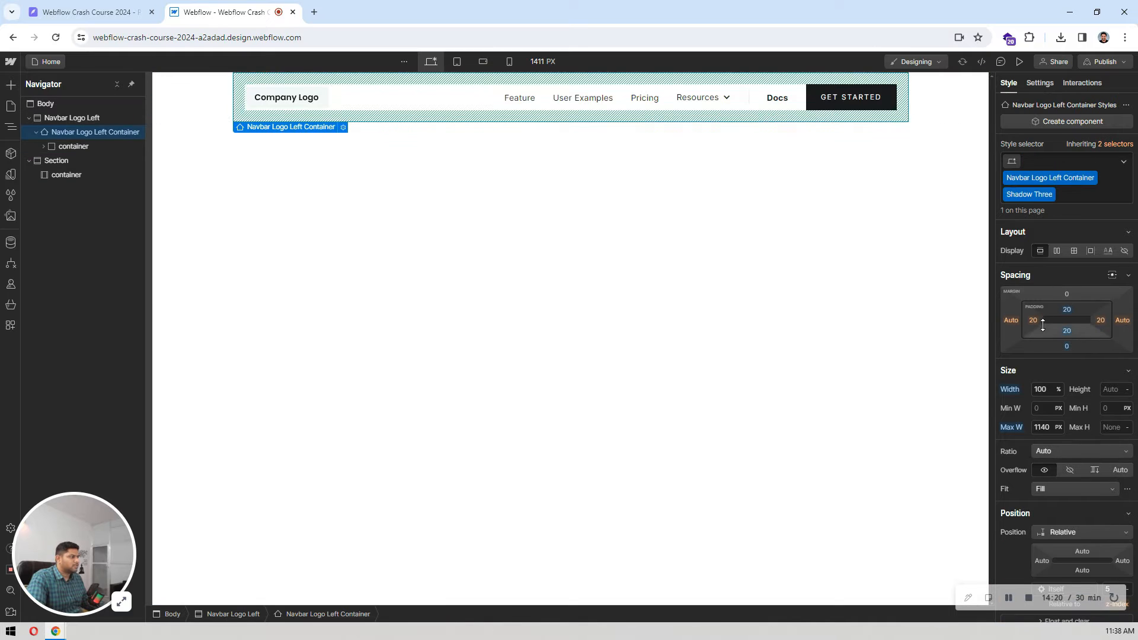
{"action": "left_click", "coordinate": [1052, 195]}
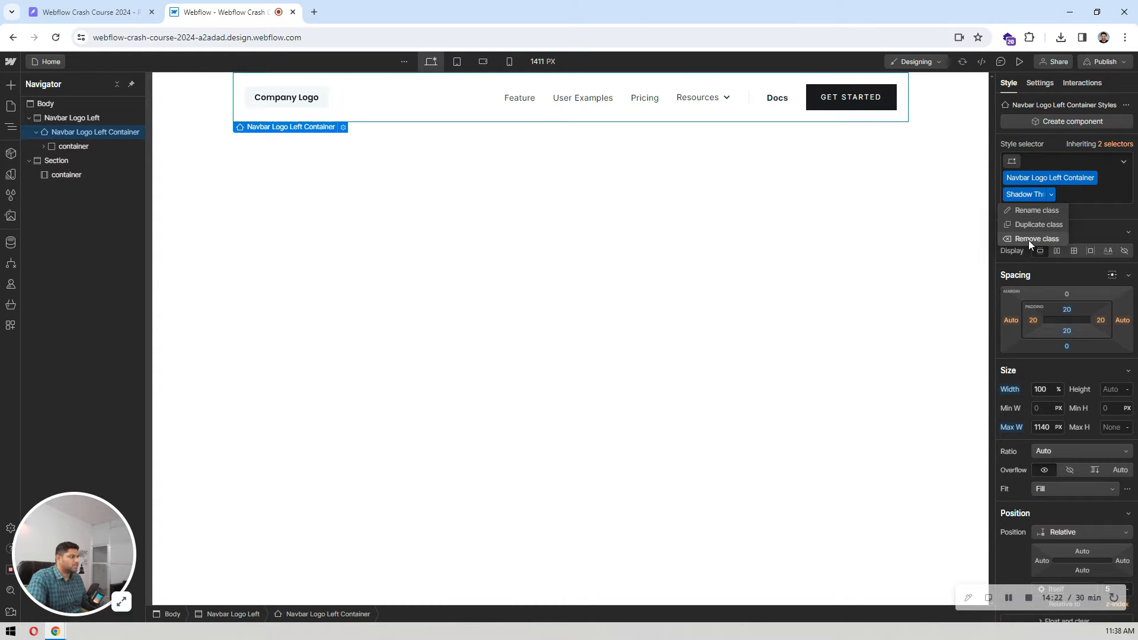
{"action": "left_click", "coordinate": [1029, 239]}
{"action": "left_click", "coordinate": [1093, 177]}
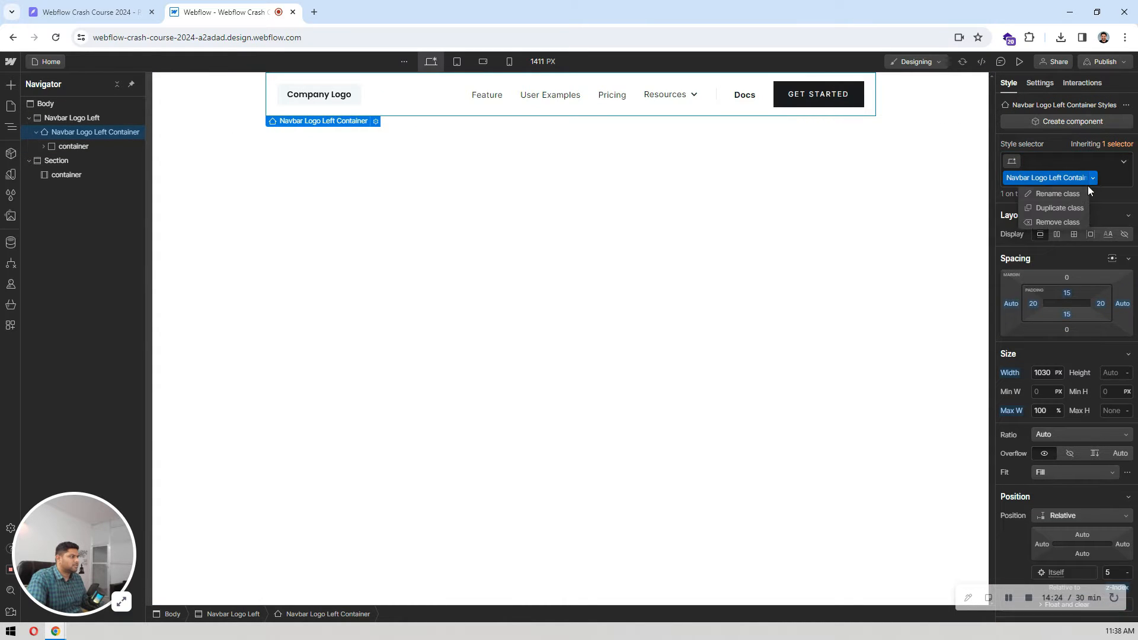
{"action": "left_click", "coordinate": [1059, 222]}
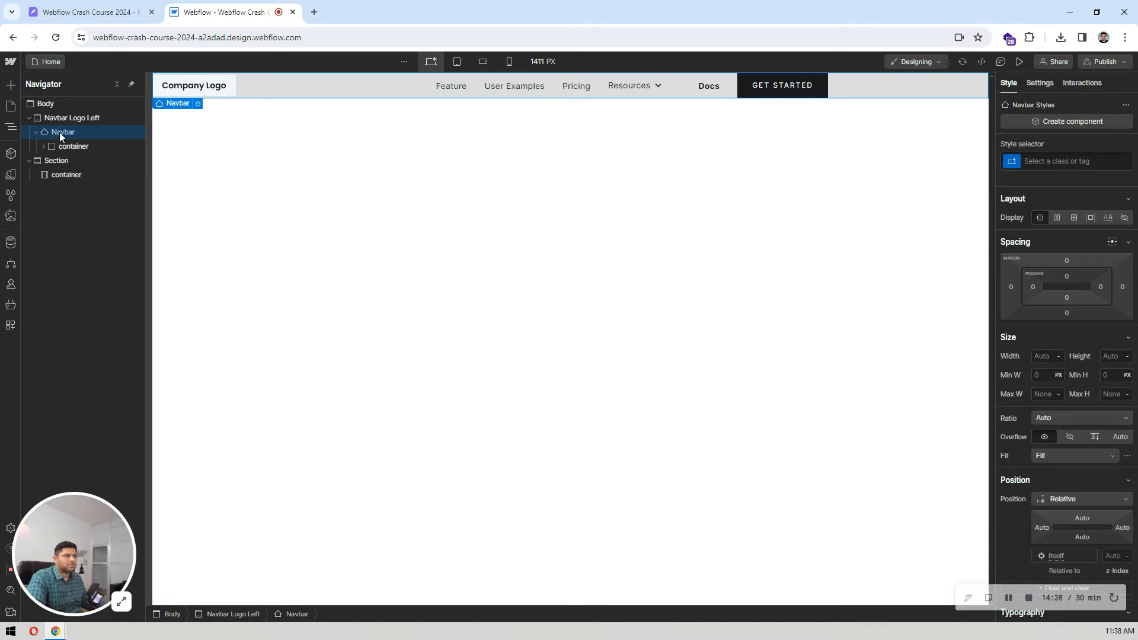
Step: Center the navbar's container horizontally with automatic side margins
{"action": "left_click", "coordinate": [73, 144]}
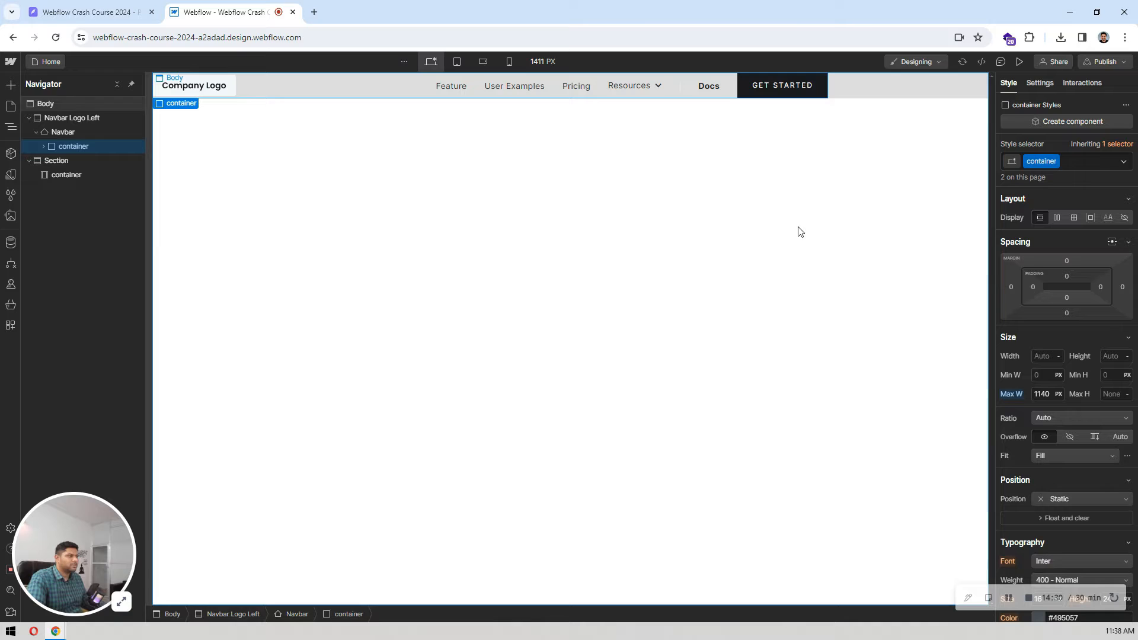
{"action": "left_click", "coordinate": [1114, 243]}
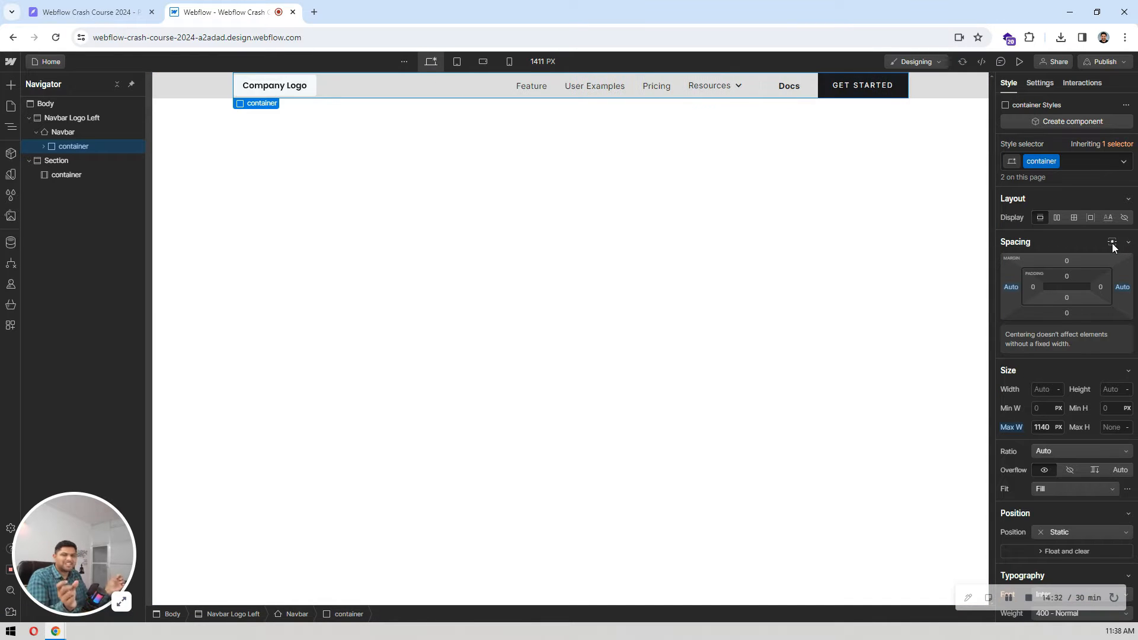
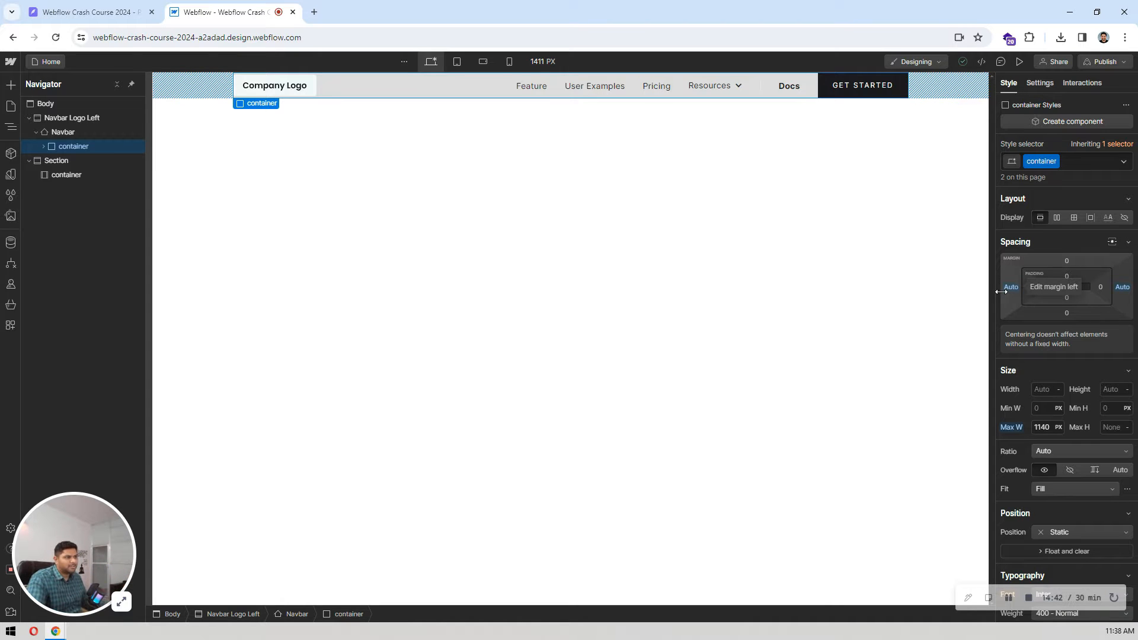
Step: Set the background color of the Navbar element to white
{"action": "left_click", "coordinate": [79, 130]}
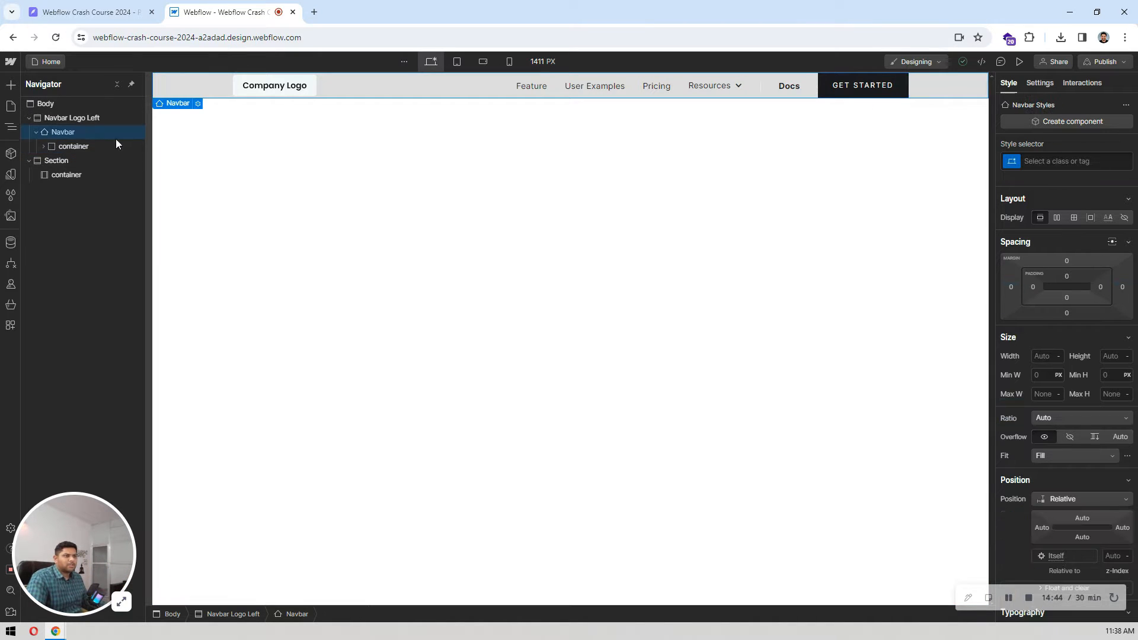
{"action": "scroll", "coordinate": [1067, 249], "scroll_direction": "down", "scroll_amount": 8}
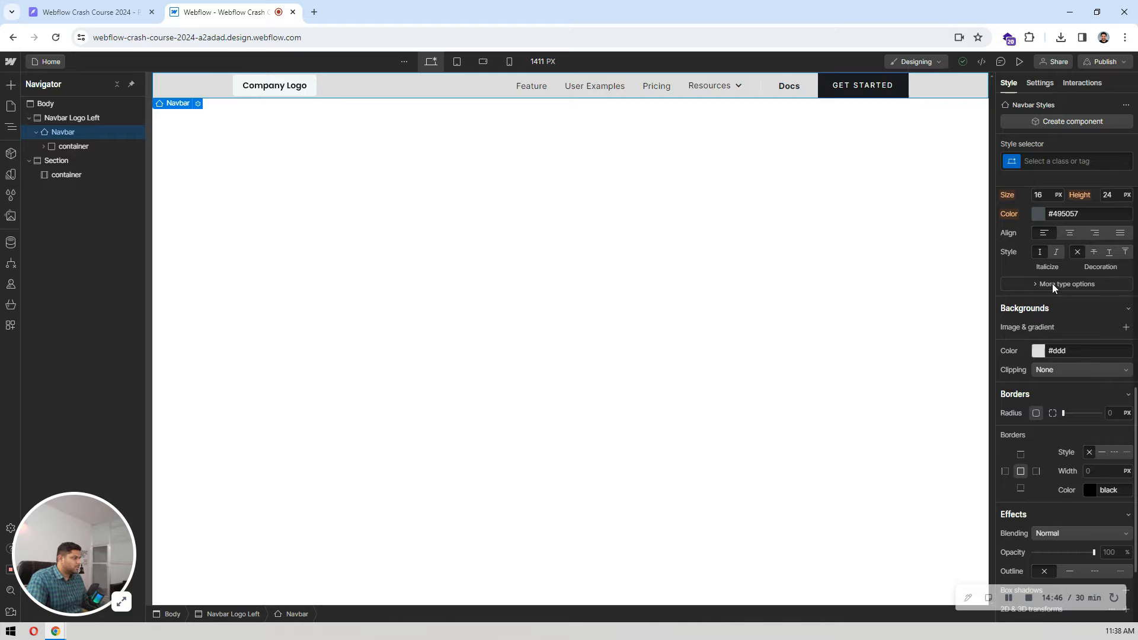
{"action": "left_click", "coordinate": [1038, 351]}
{"action": "left_click_drag", "start_coordinate": [1027, 396], "coordinate": [971, 333]}
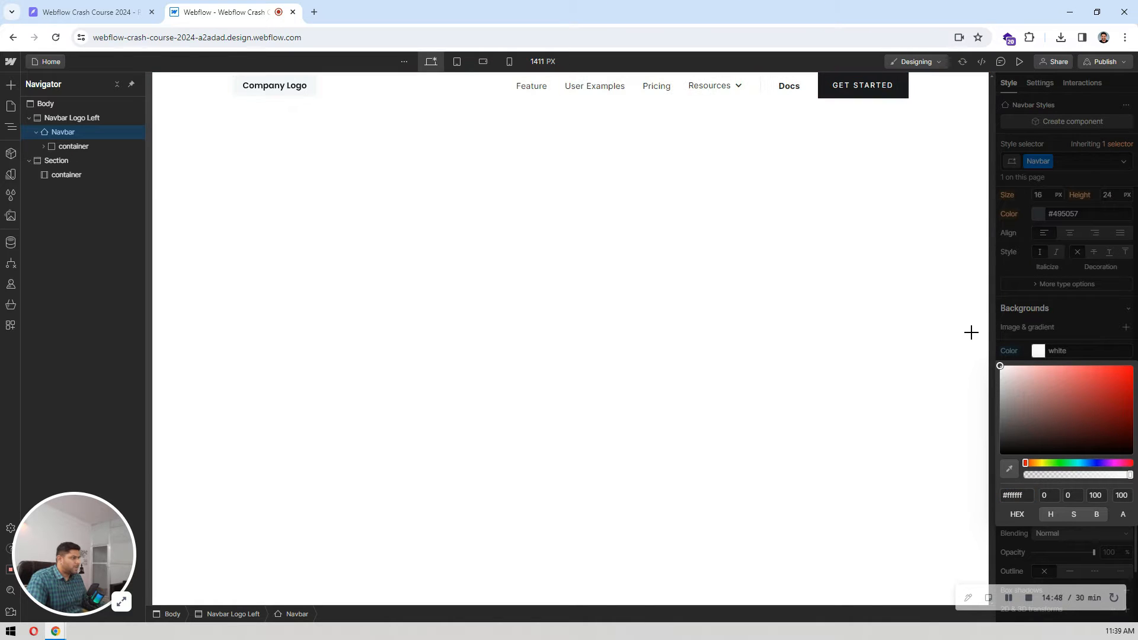
{"action": "left_click", "coordinate": [1080, 316]}
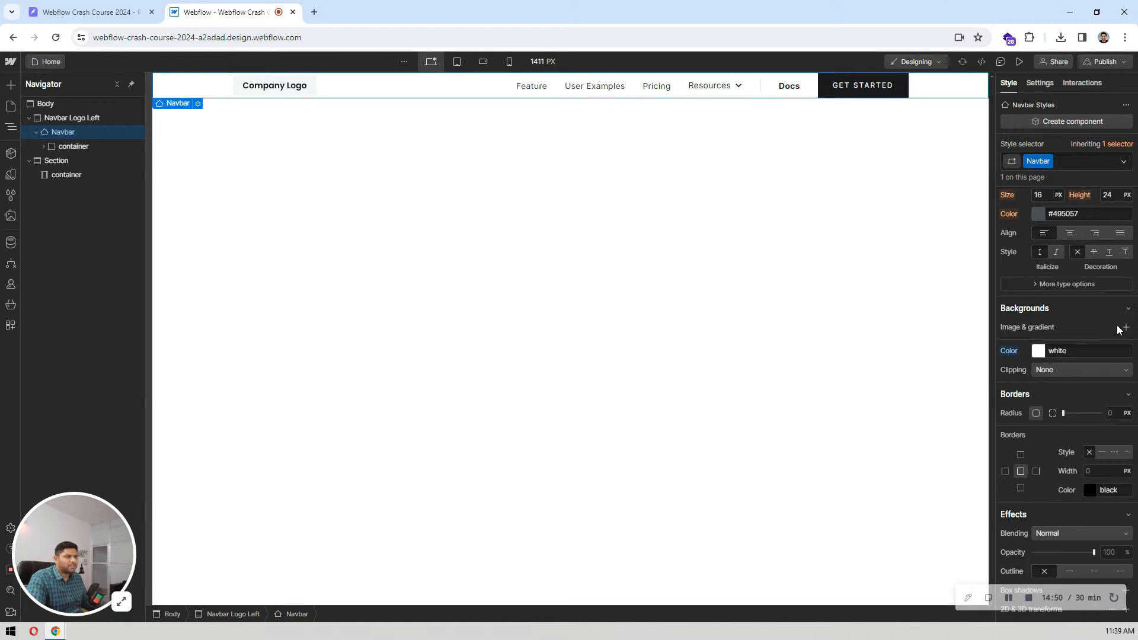
Step: Replace the Company Logo placeholder image in the navbar with logo.png from the assets
{"action": "left_click", "coordinate": [279, 88]}
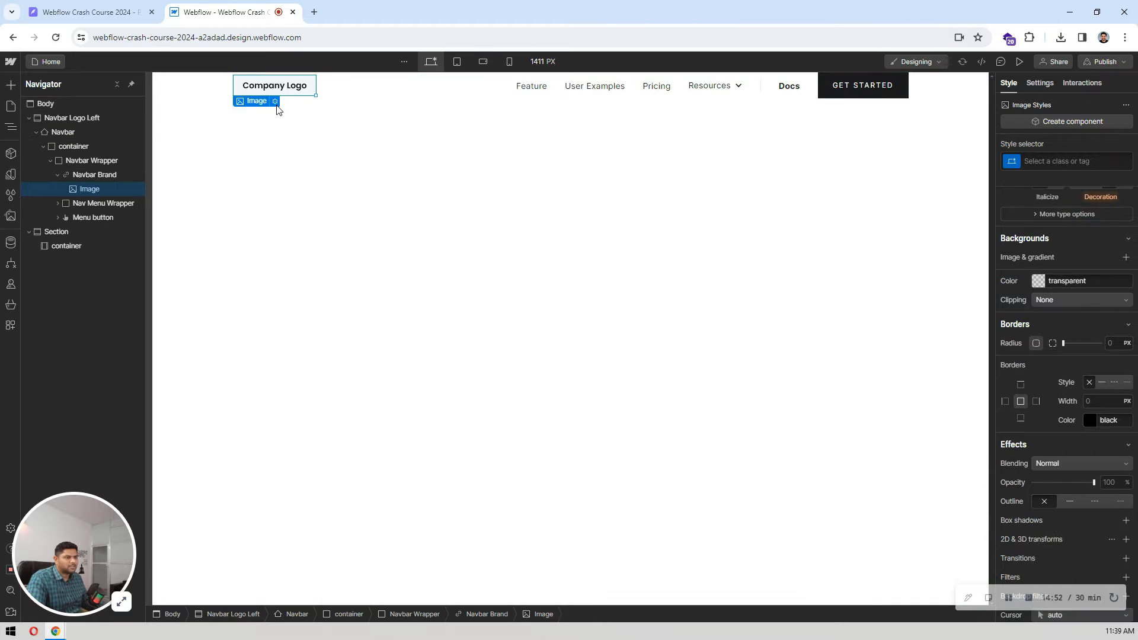
{"action": "left_click", "coordinate": [276, 105]}
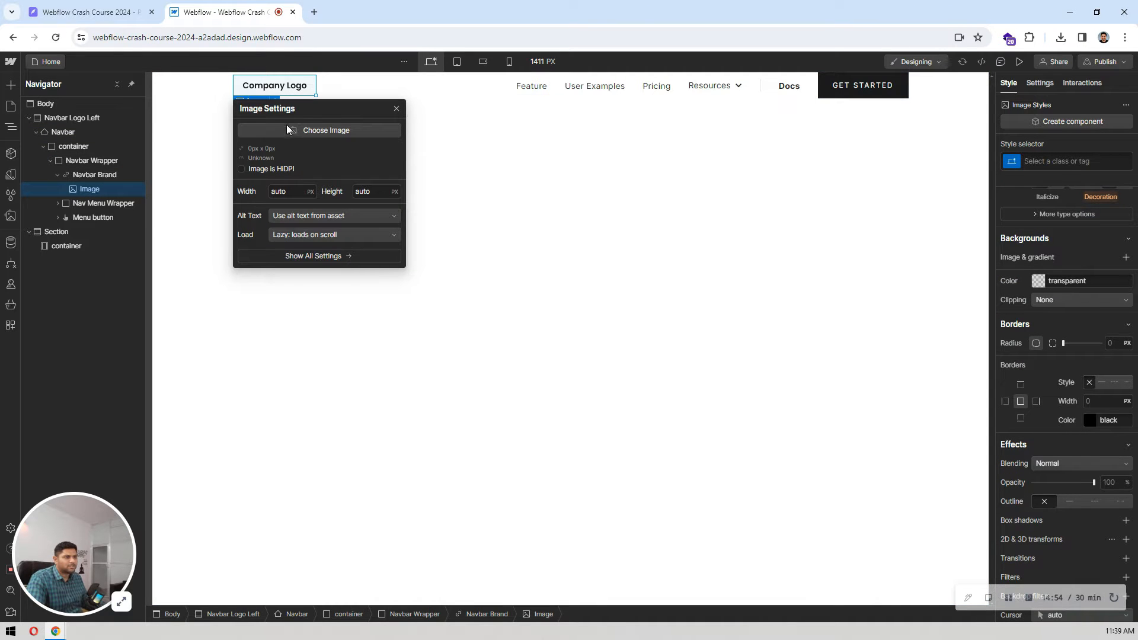
{"action": "left_click", "coordinate": [323, 127]}
{"action": "left_click", "coordinate": [62, 158]}
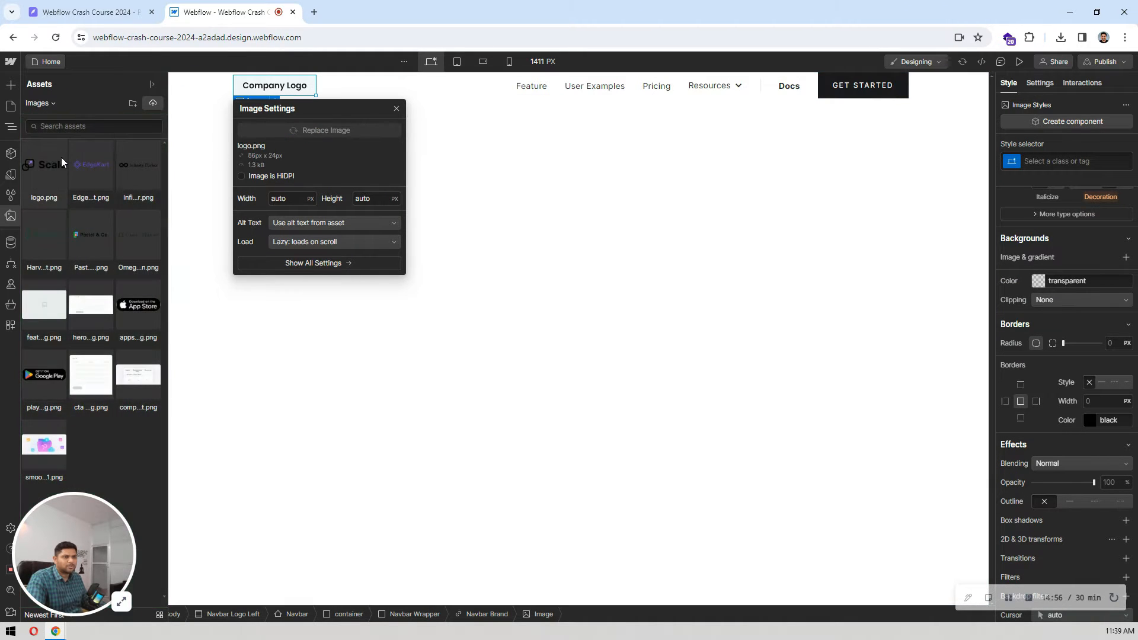
{"action": "left_click", "coordinate": [552, 146]}
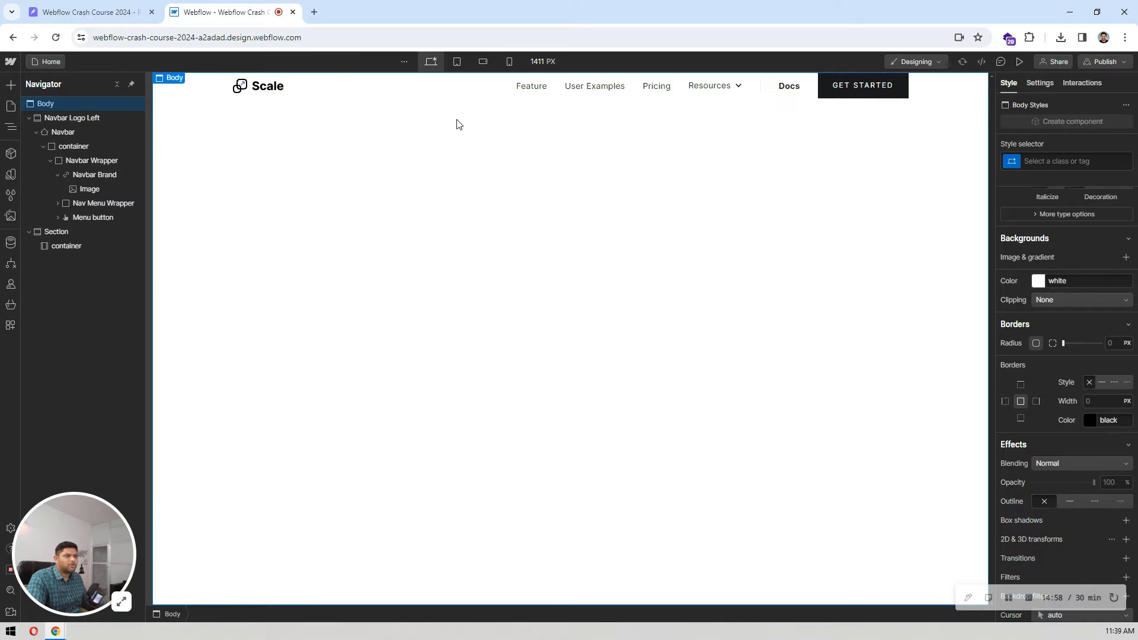
Step: Check the menu links in the Pixso design and change the navbar's first link text to Home in Webflow
{"action": "left_click", "coordinate": [57, 9]}
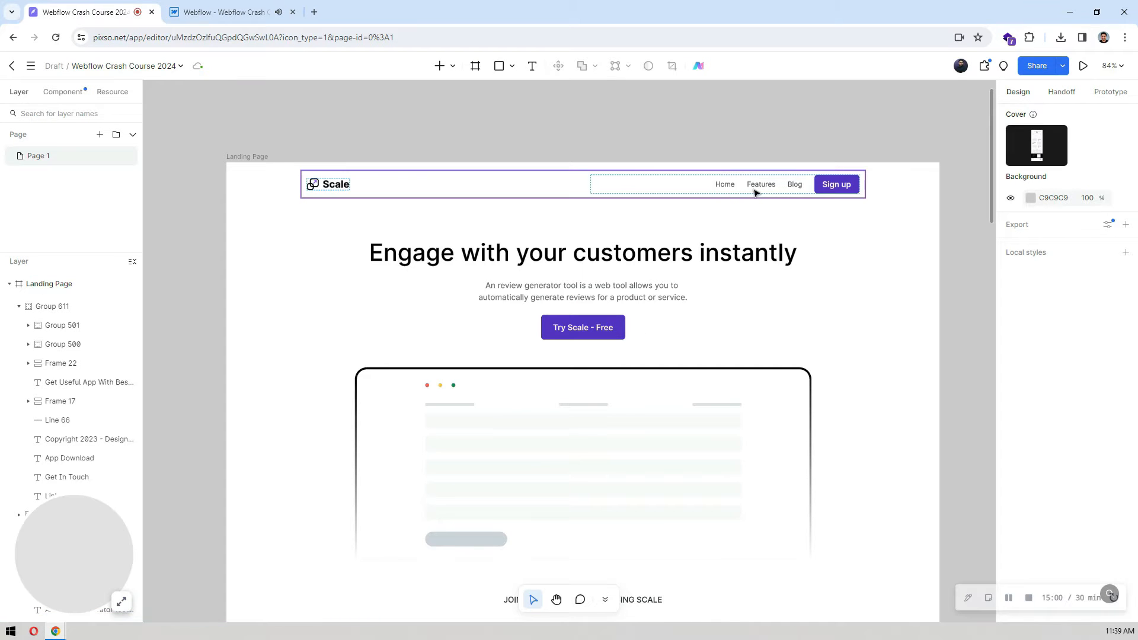
{"action": "left_click", "coordinate": [246, 6]}
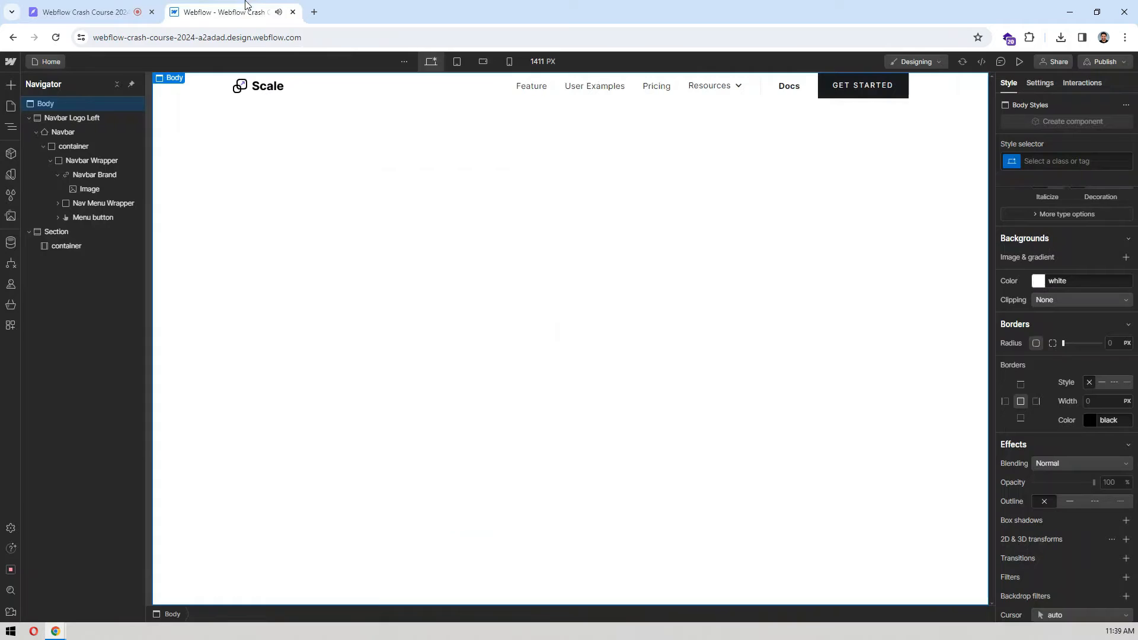
{"action": "left_click", "coordinate": [541, 88]}
{"action": "double_click", "coordinate": [542, 88]}
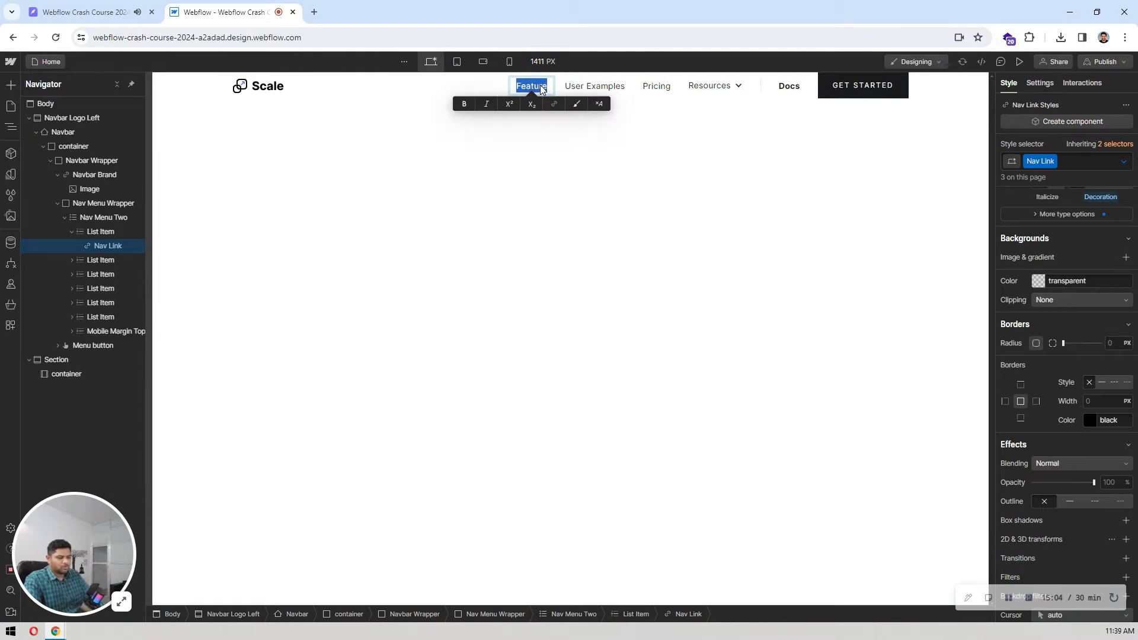
{"action": "key", "text": "BackSpace"}
{"action": "type", "text": "Home"}
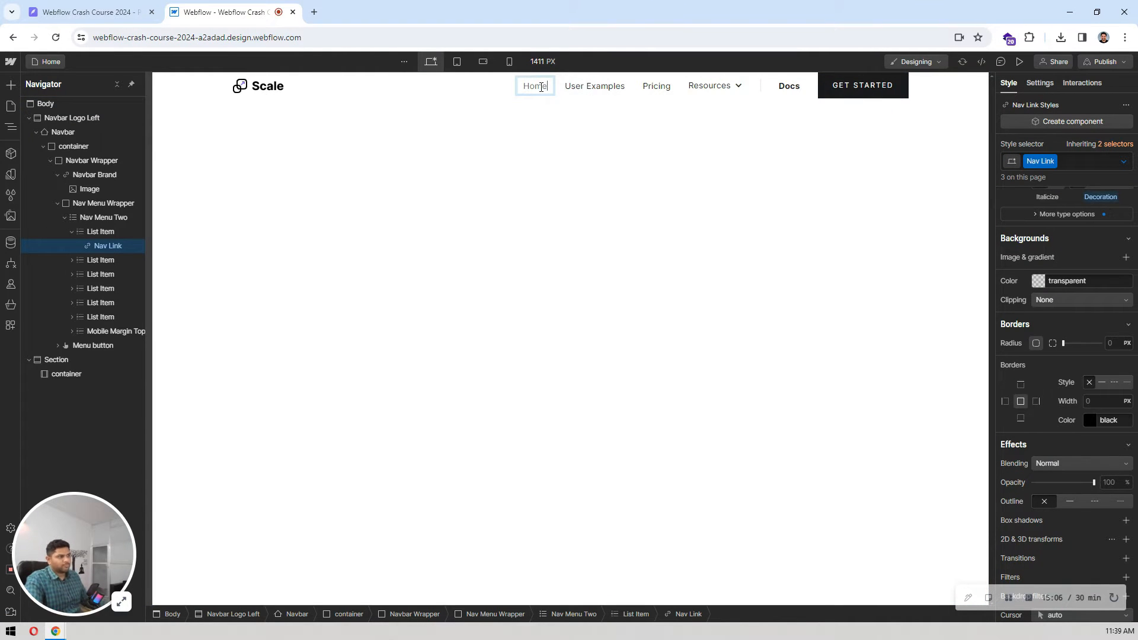
Step: Change the text of the navbar's second and third links to Features and Blog
{"action": "left_click", "coordinate": [615, 88]}
{"action": "double_click", "coordinate": [613, 88]}
{"action": "type", "text": "F"}
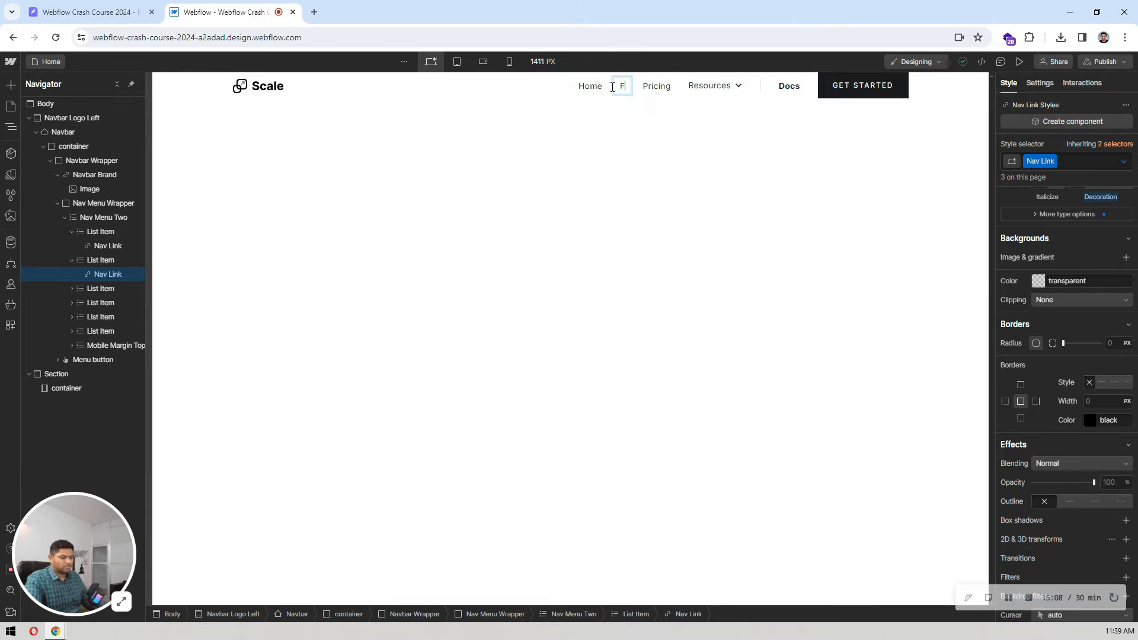
{"action": "type", "text": "eatures"}
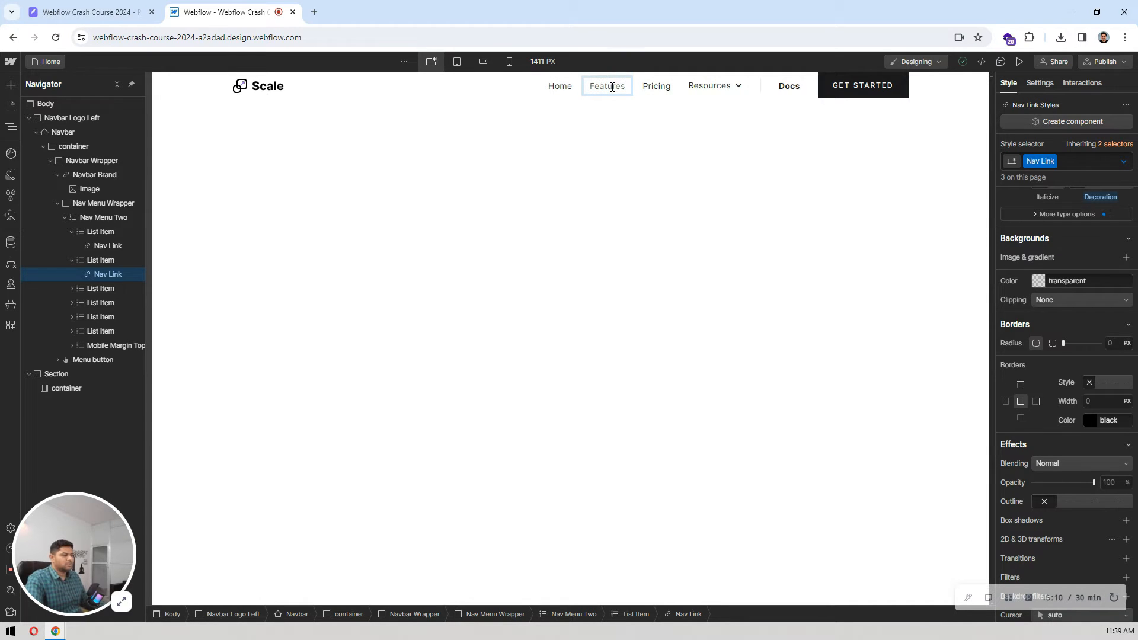
{"action": "left_click", "coordinate": [656, 87]}
{"action": "double_click", "coordinate": [656, 89]}
{"action": "type", "text": "Blog"}
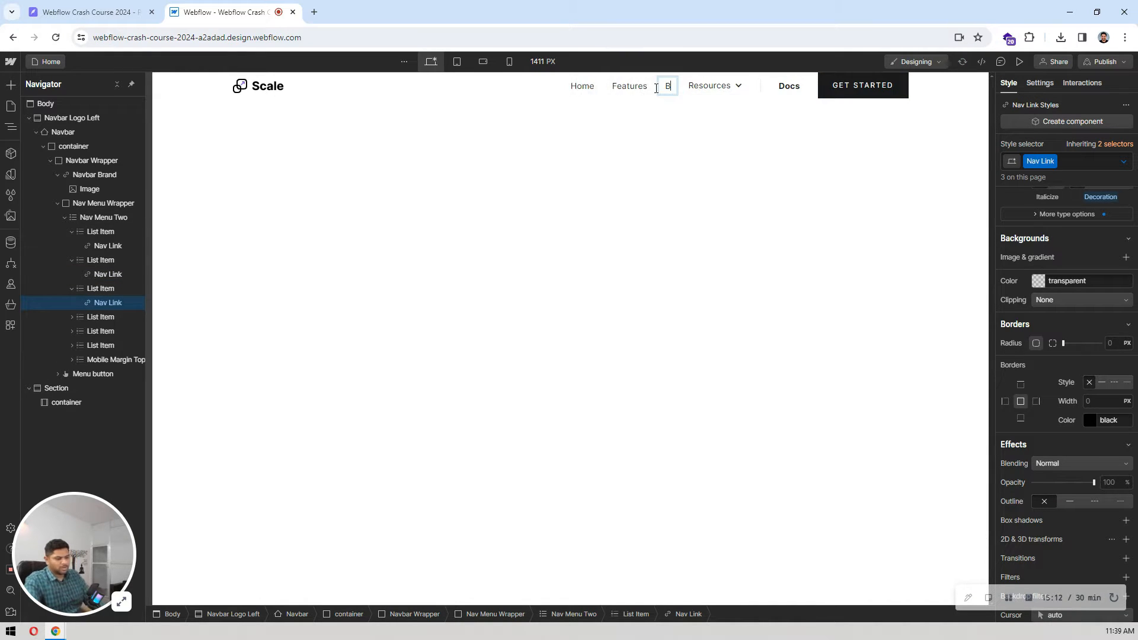
{"action": "left_click", "coordinate": [681, 95]}
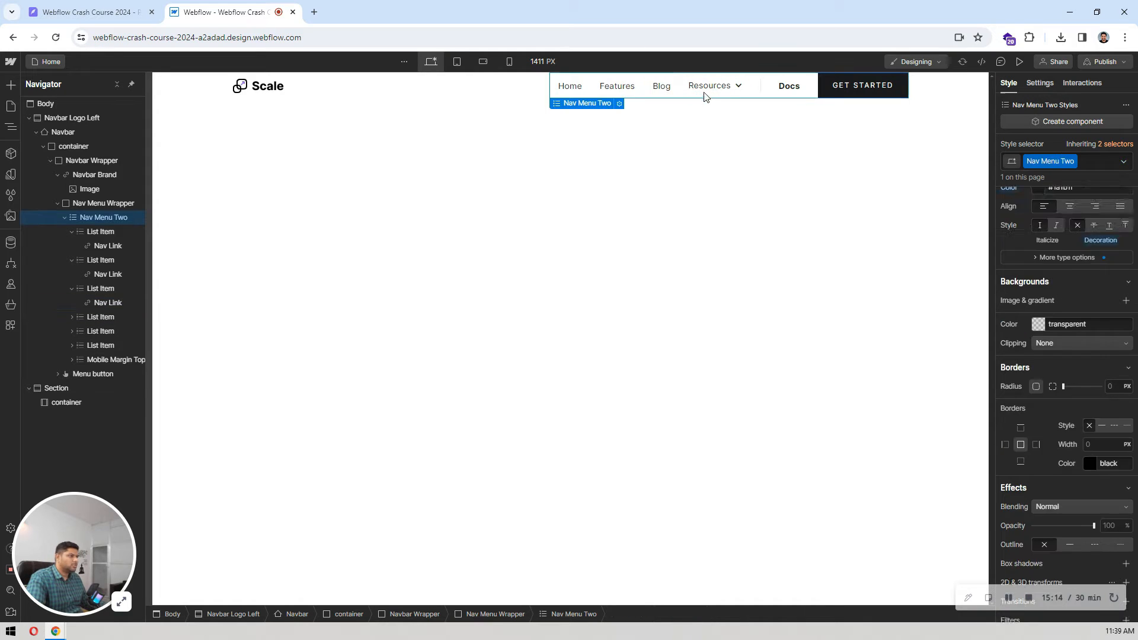
Step: Delete the list items holding the Resources dropdown, the divider and the Docs link from the navbar menu
{"action": "left_click", "coordinate": [706, 88]}
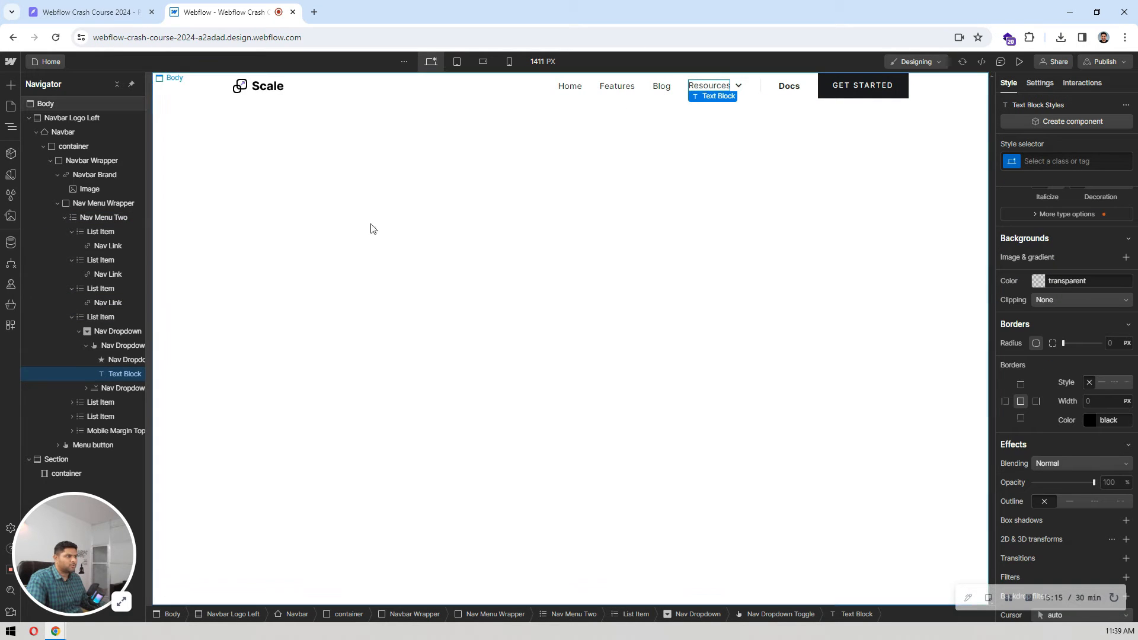
{"action": "left_click", "coordinate": [104, 319]}
{"action": "key", "text": "Delete"}
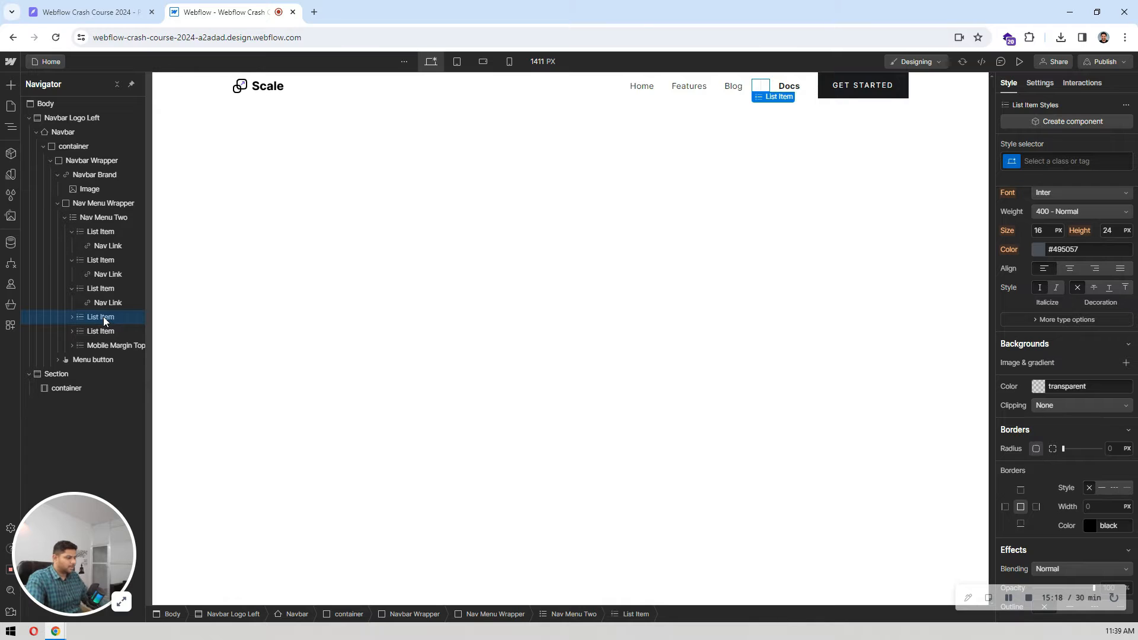
{"action": "key", "text": "Delete"}
{"action": "key", "text": "Delete"}
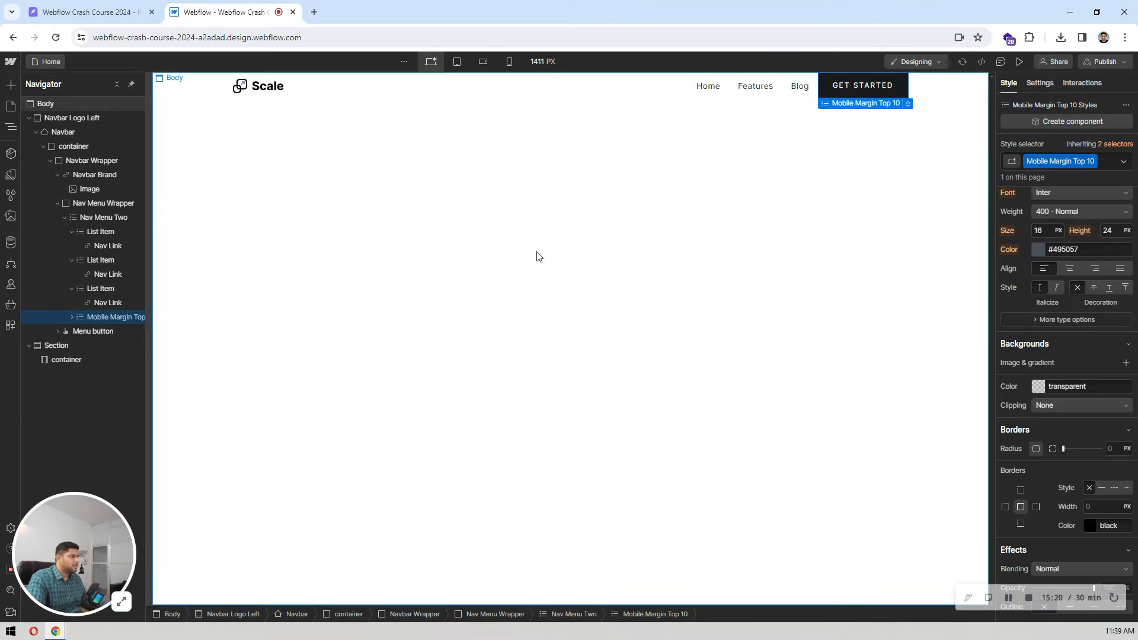
Step: Replace the Button Primary class on the navbar's Get Started button with the existing Button class
{"action": "left_click", "coordinate": [872, 88]}
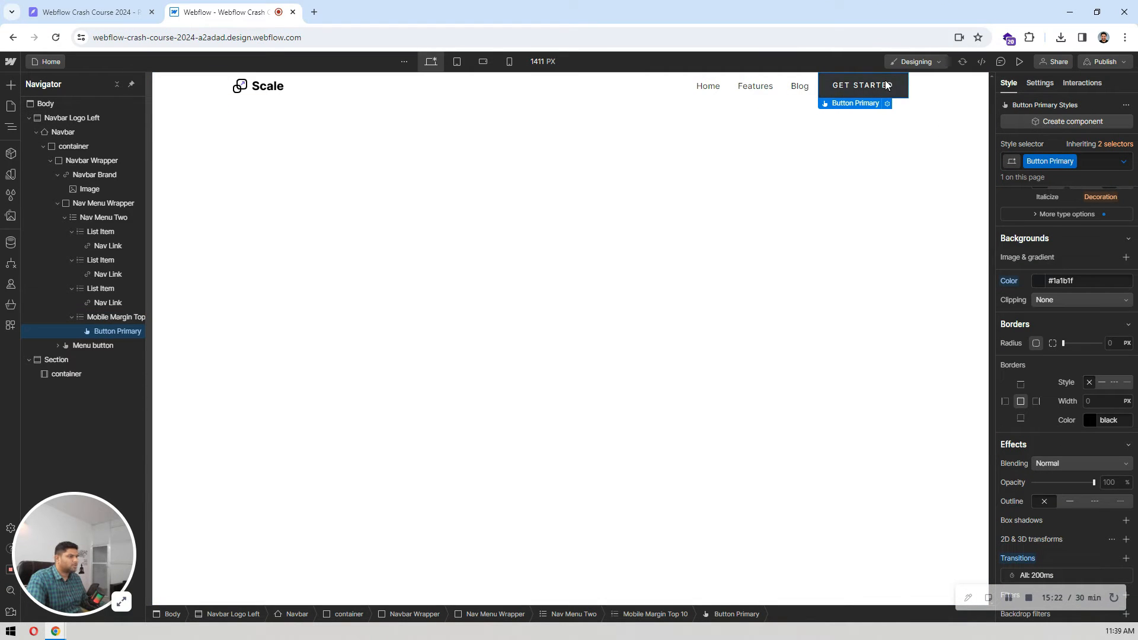
{"action": "left_click", "coordinate": [1096, 160]}
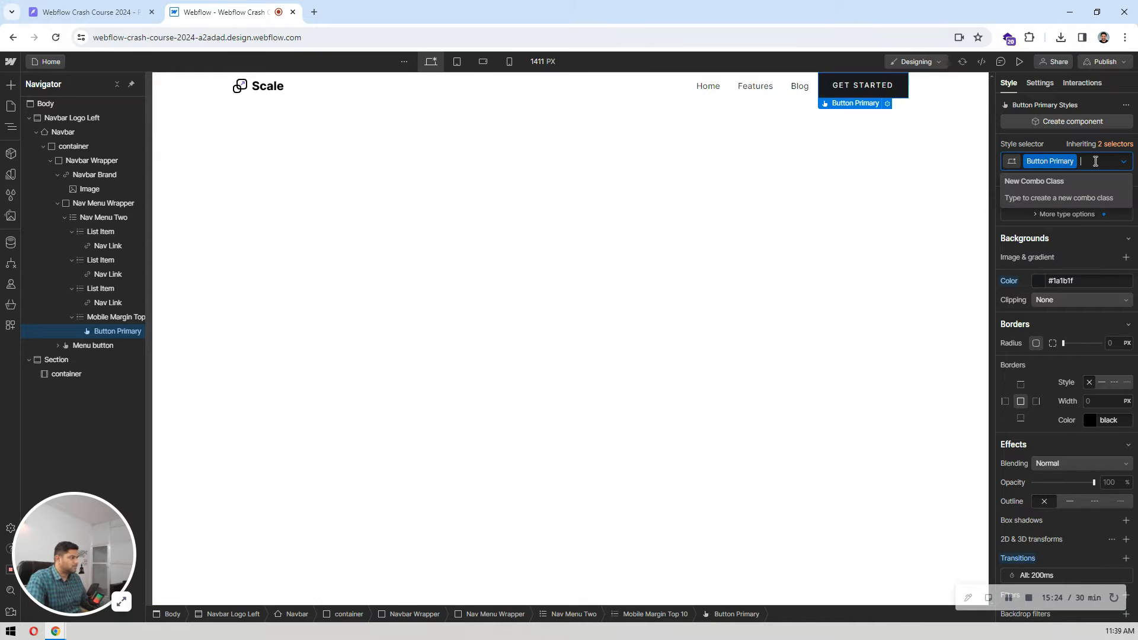
{"action": "key", "text": "BackSpace"}
{"action": "type", "text": "butt"}
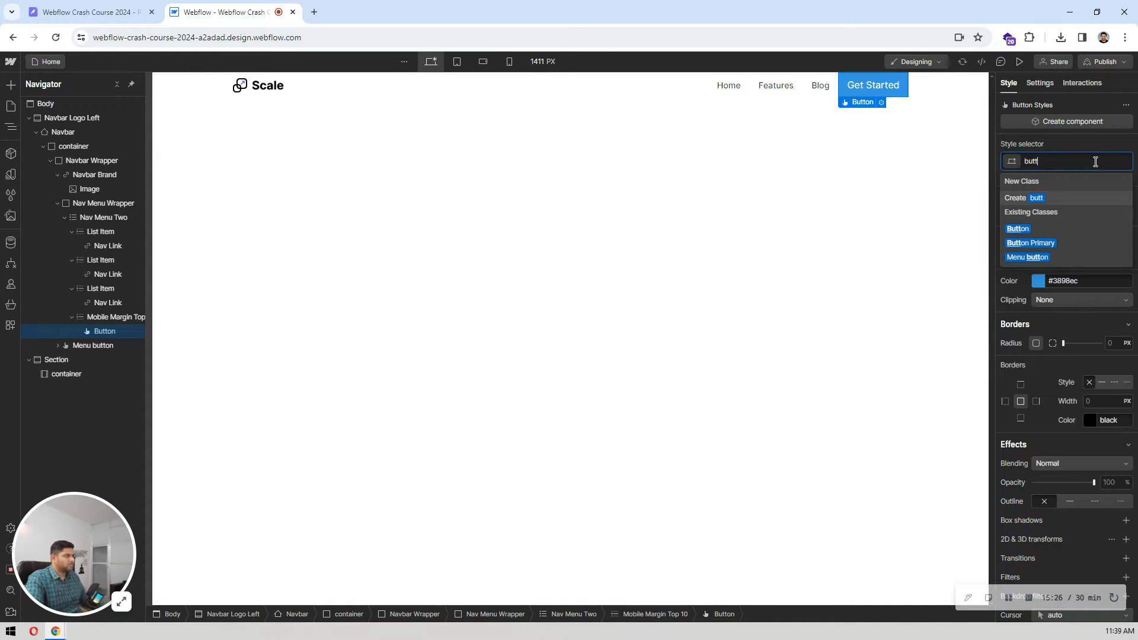
{"action": "left_click", "coordinate": [1040, 227]}
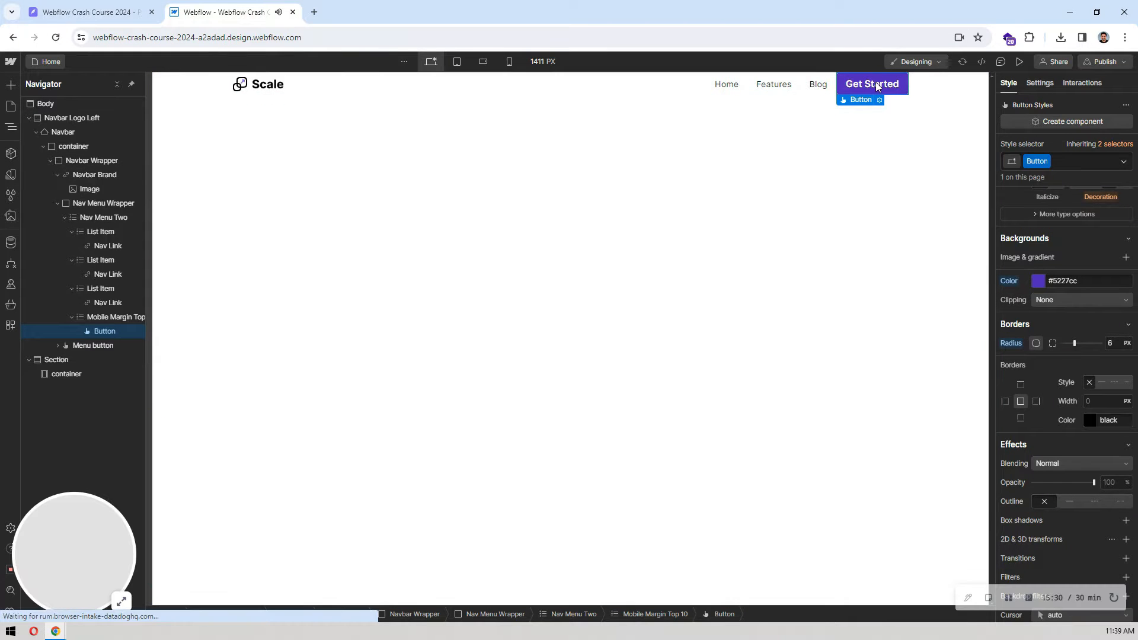
Step: Change the navbar button's text to Sign up
{"action": "double_click", "coordinate": [876, 84]}
{"action": "key", "text": "ctrl+a"}
{"action": "type", "text": "S"}
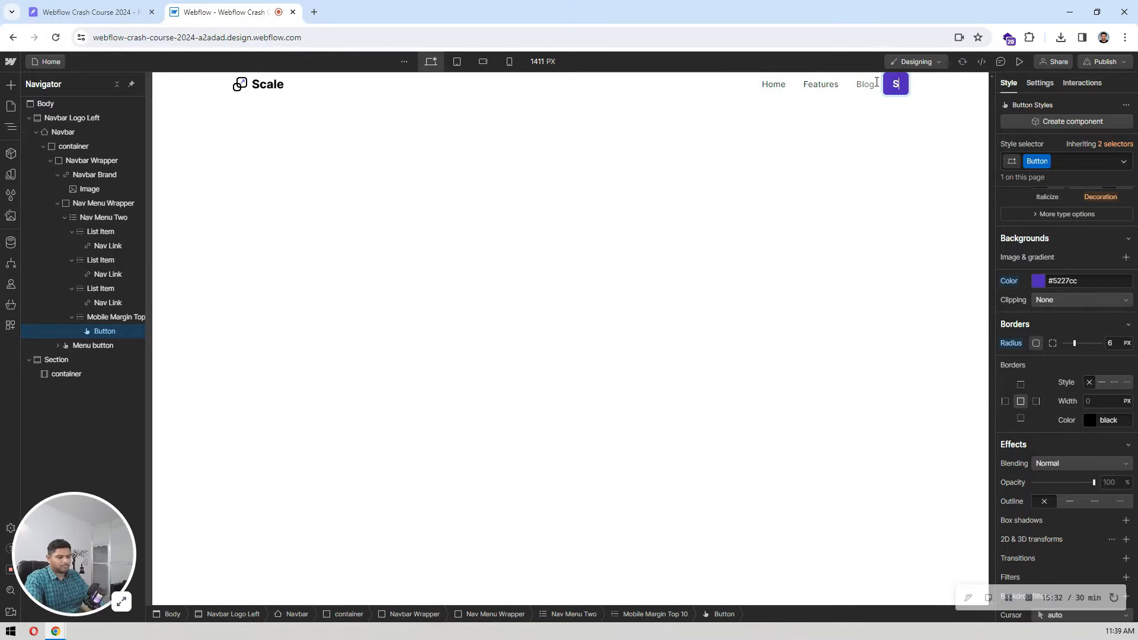
{"action": "type", "text": "ign up"}
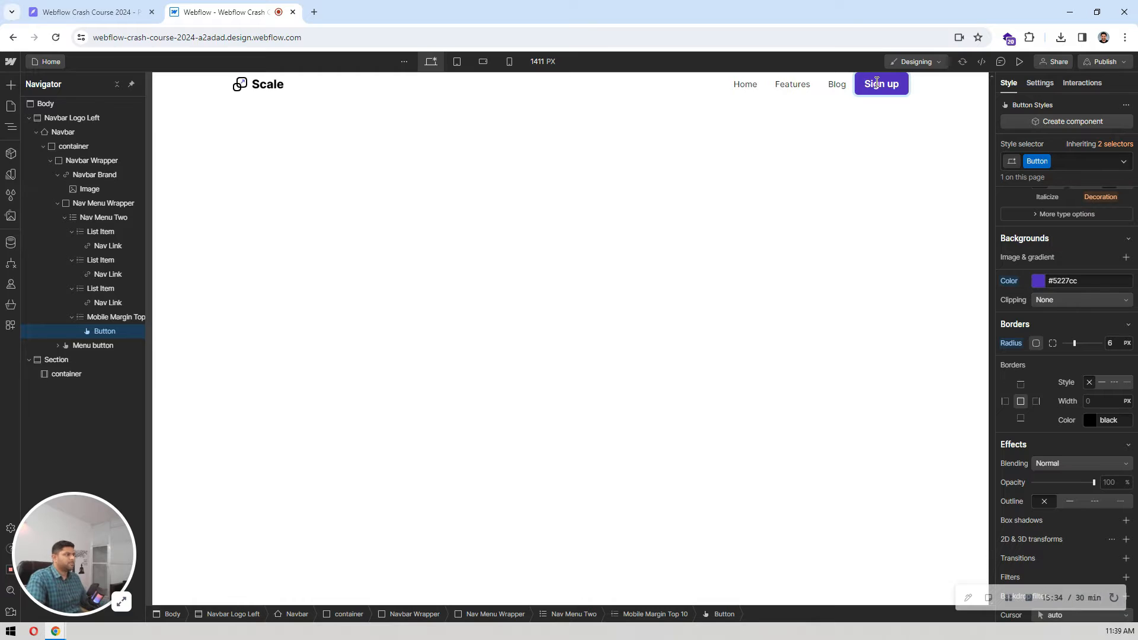
{"action": "left_click", "coordinate": [780, 153]}
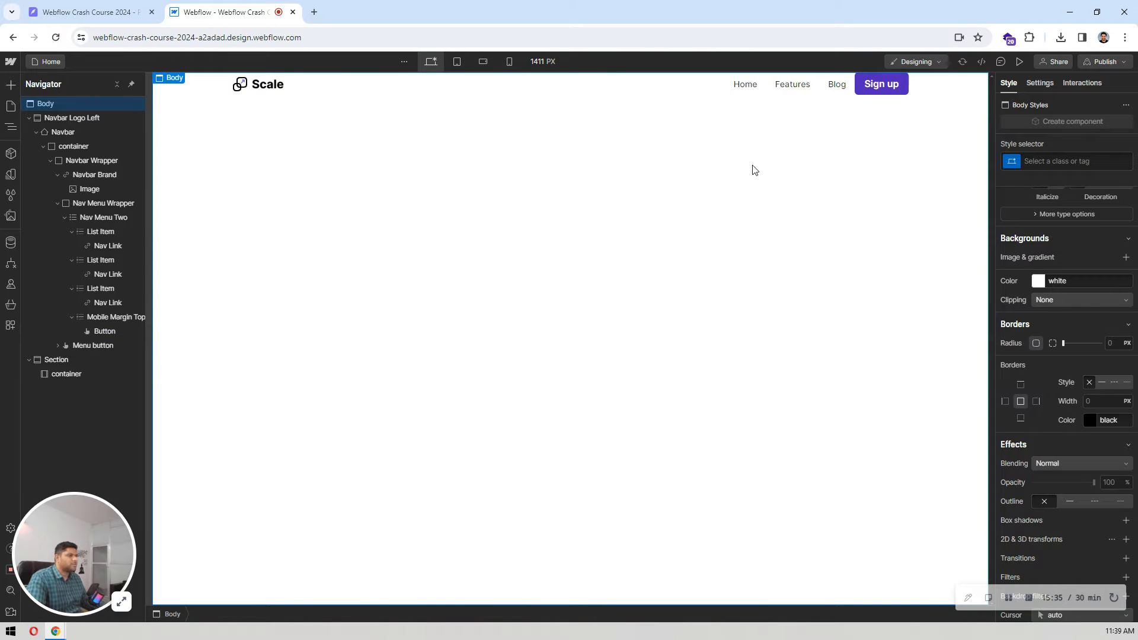
Step: Check the navbar's vertical offset in the Pixso design and give the Webflow Navbar a top margin of 16 px
{"action": "left_click", "coordinate": [192, 89]}
{"action": "left_click", "coordinate": [132, 6]}
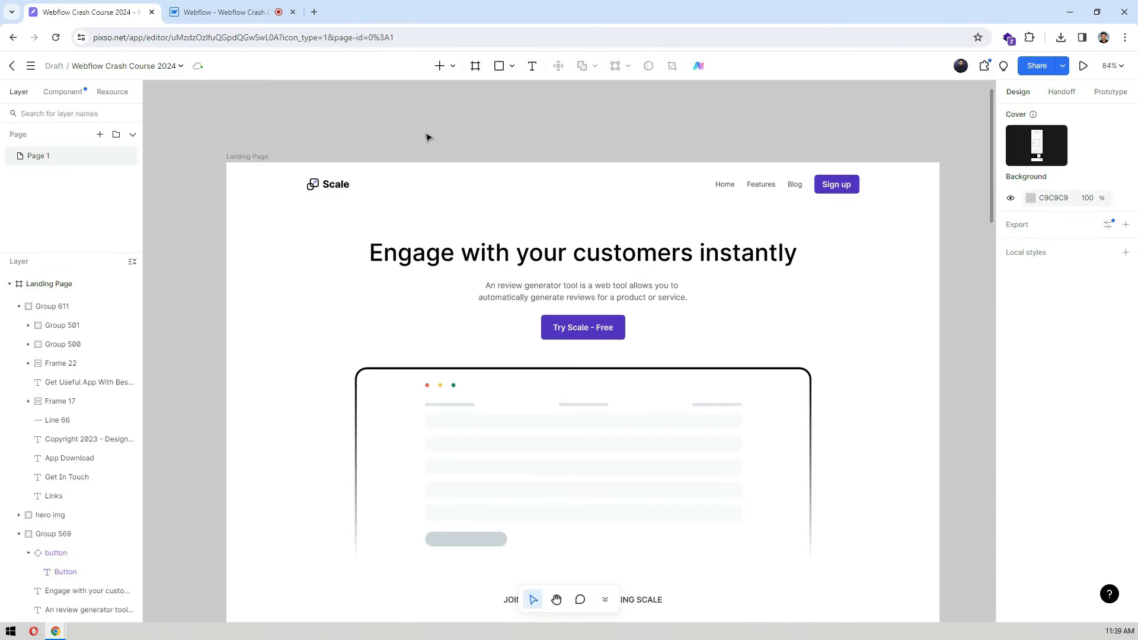
{"action": "left_click", "coordinate": [743, 183]}
{"action": "left_click", "coordinate": [259, 18]}
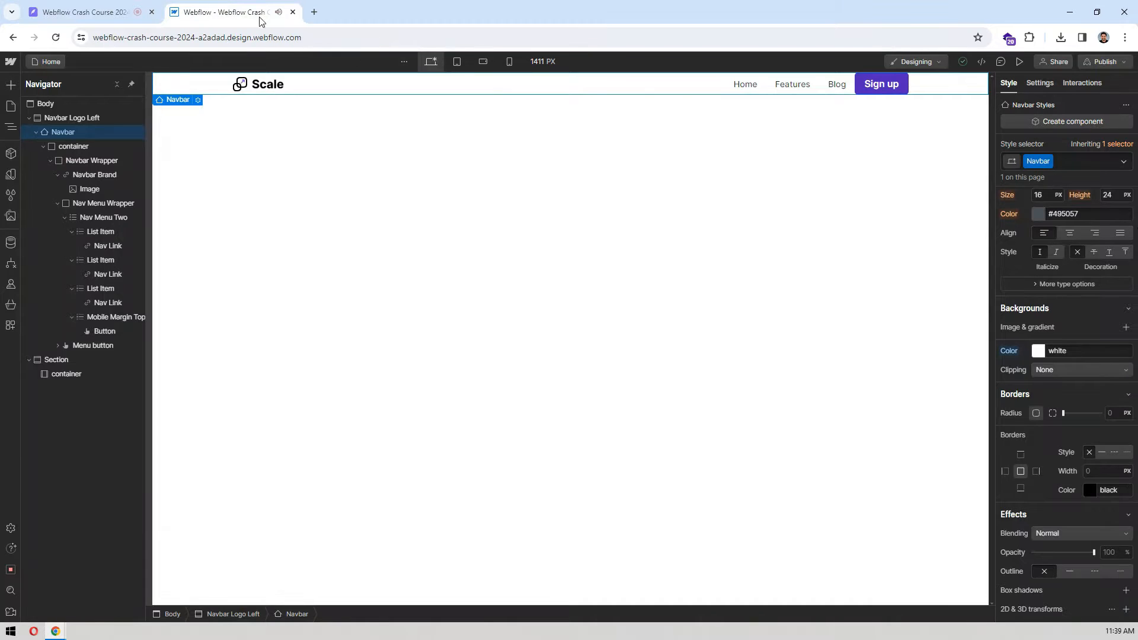
{"action": "scroll", "coordinate": [1089, 219], "scroll_direction": "up", "scroll_amount": 7}
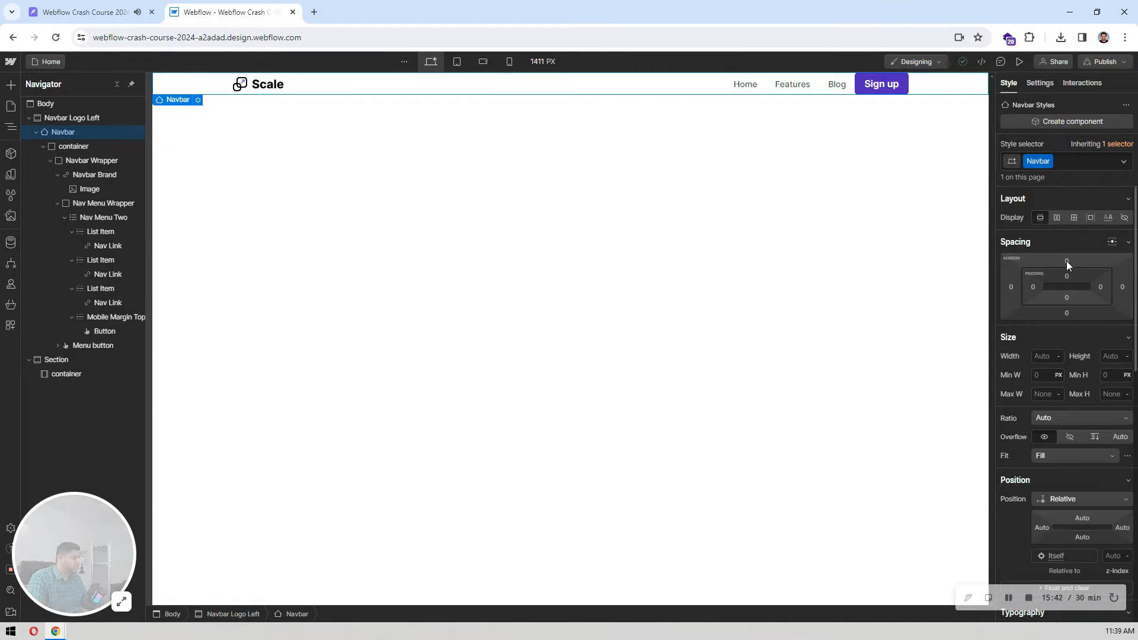
{"action": "left_click", "coordinate": [1066, 260]}
{"action": "type", "text": "16"}
{"action": "key", "text": "Return"}
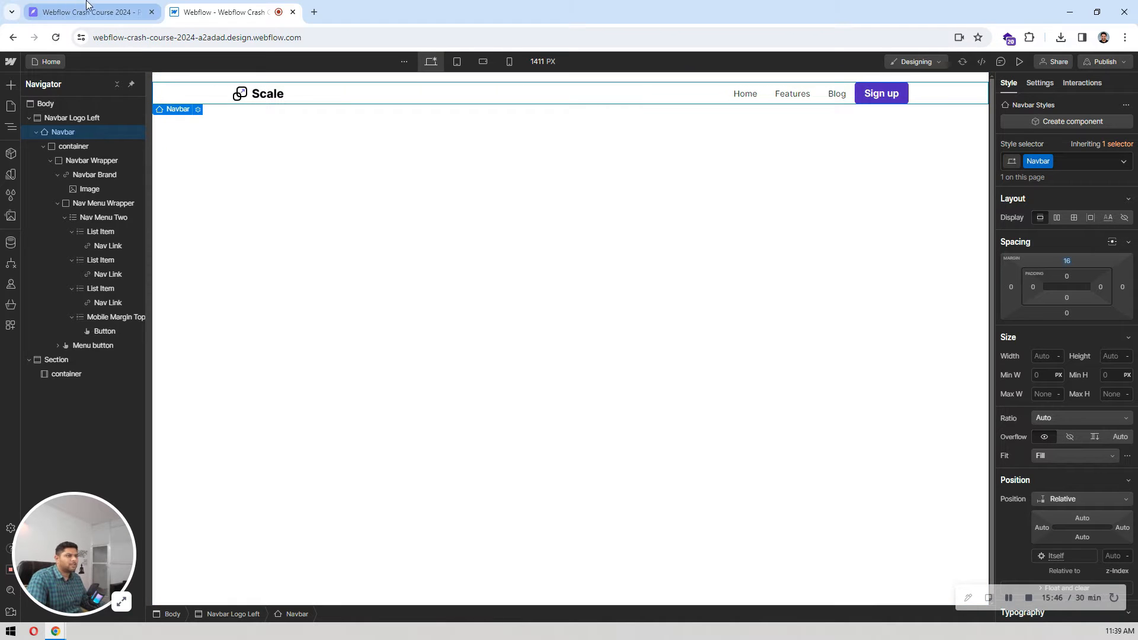
Step: Switch to the Pixso design and copy the Home link's text fill colour from the navbar
{"action": "left_click", "coordinate": [694, 221]}
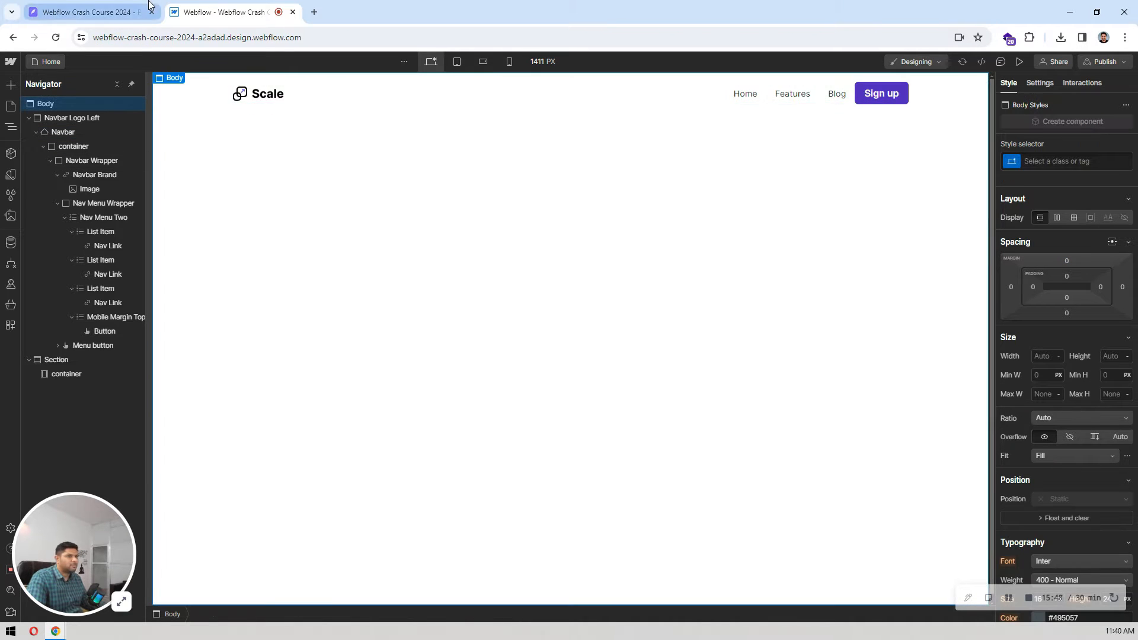
{"action": "left_click", "coordinate": [88, 12]}
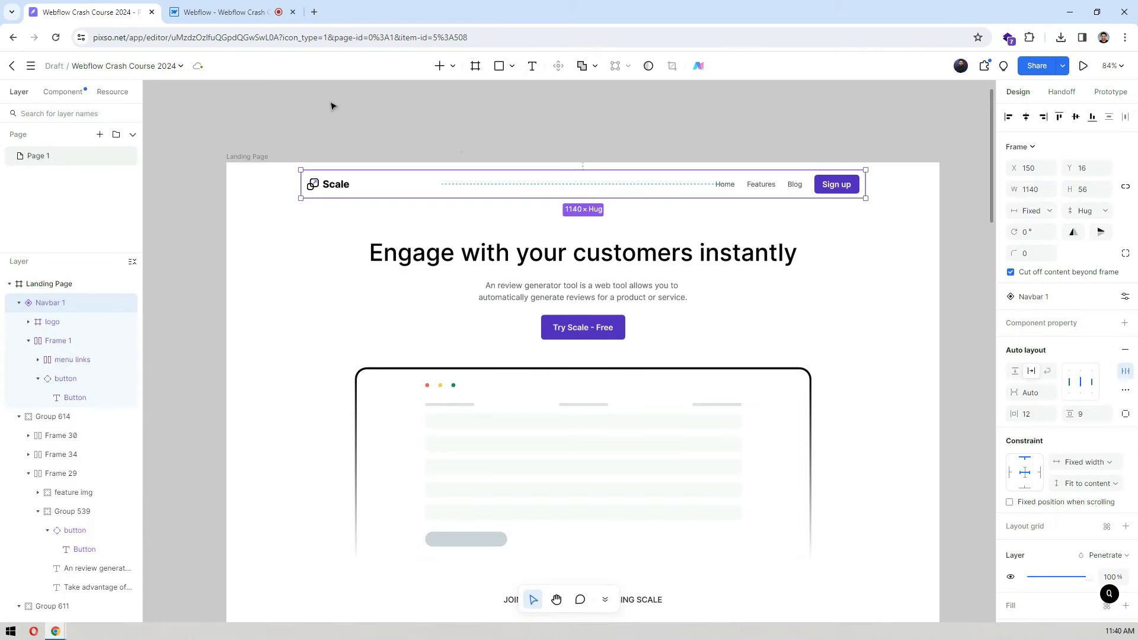
{"action": "double_click", "coordinate": [727, 189]}
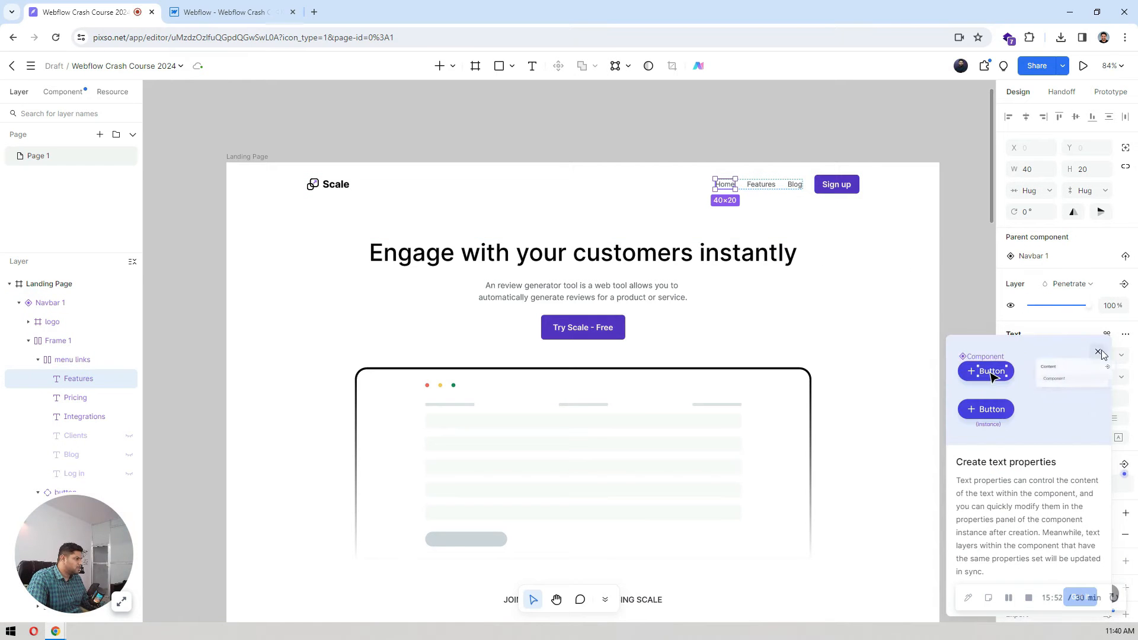
{"action": "left_click", "coordinate": [1098, 347]}
{"action": "scroll", "coordinate": [1100, 320], "scroll_direction": "down", "scroll_amount": 2}
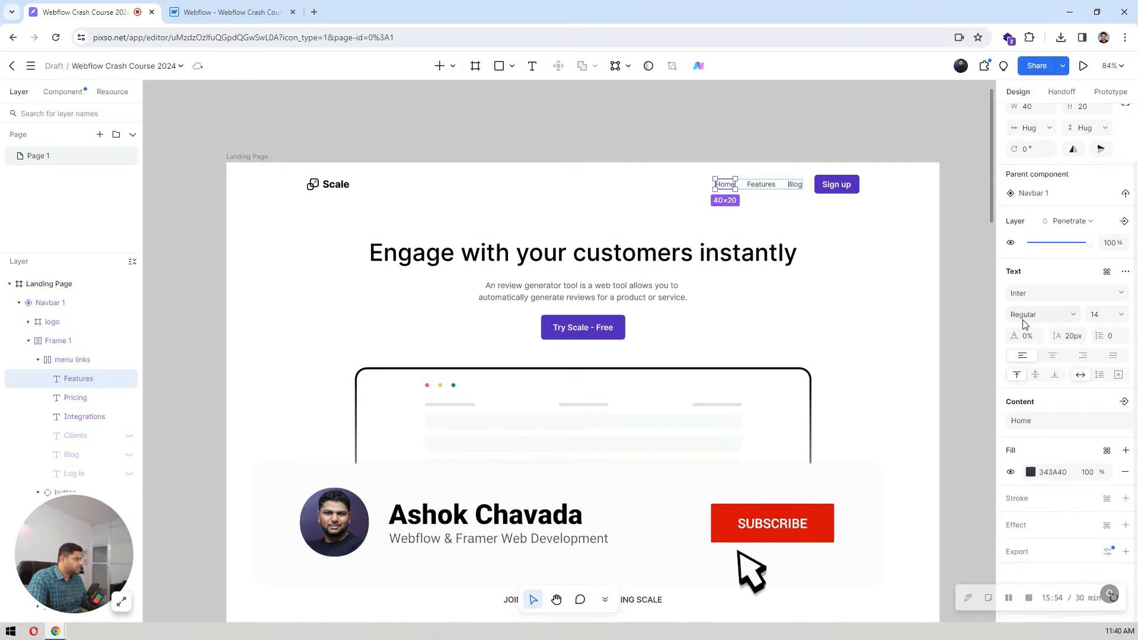
{"action": "left_click", "coordinate": [1052, 472]}
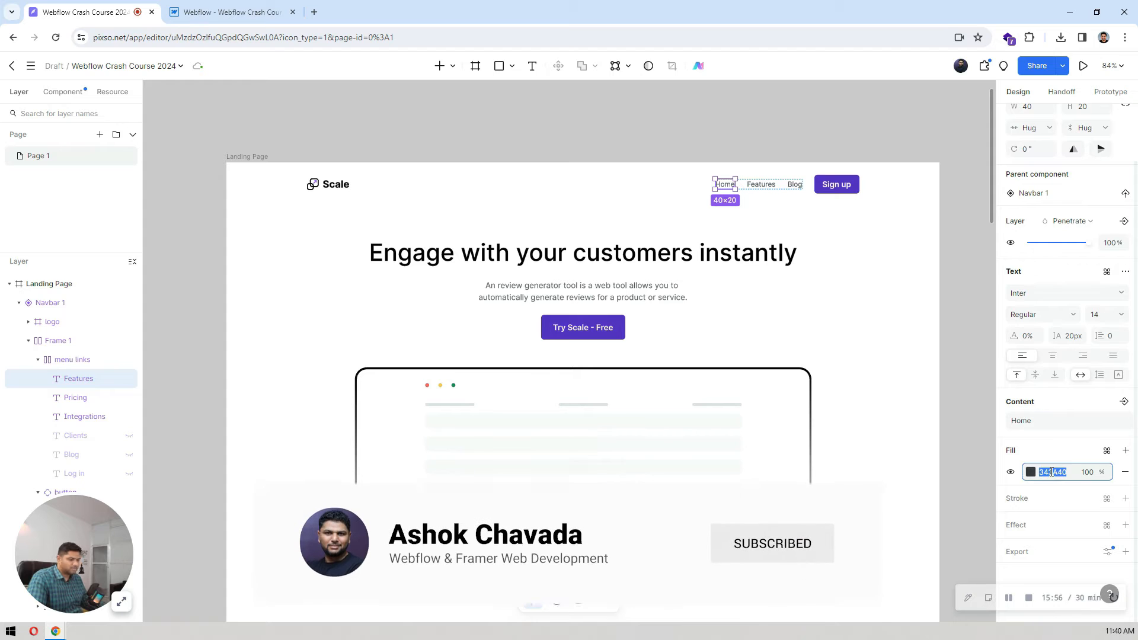
Step: Return to Webflow and set the Nav Link text colour to #343a40
{"action": "left_click", "coordinate": [231, 12]}
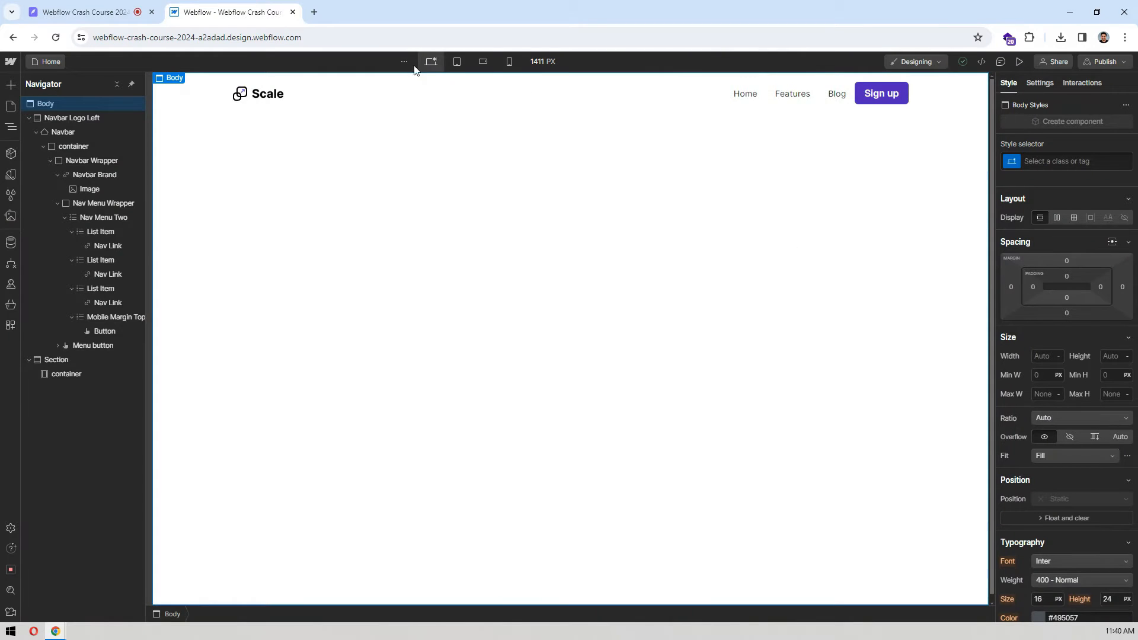
{"action": "left_click", "coordinate": [742, 95]}
{"action": "scroll", "coordinate": [1064, 329], "scroll_direction": "down", "scroll_amount": 4}
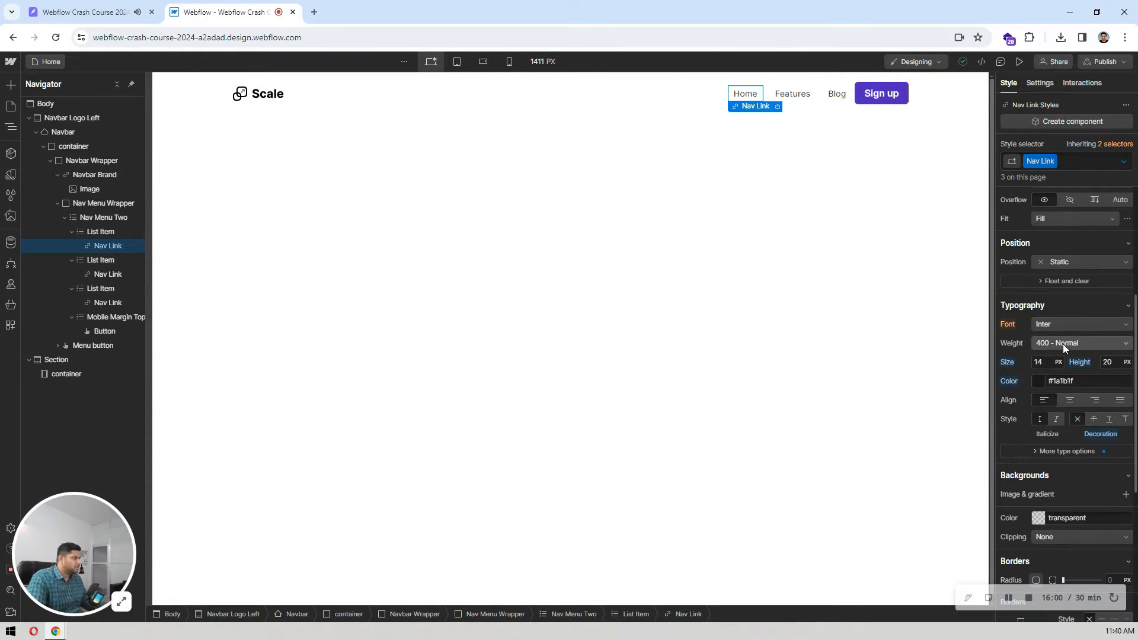
{"action": "left_click", "coordinate": [1061, 381]}
{"action": "type", "text": "#343a40"}
{"action": "key", "text": "Return"}
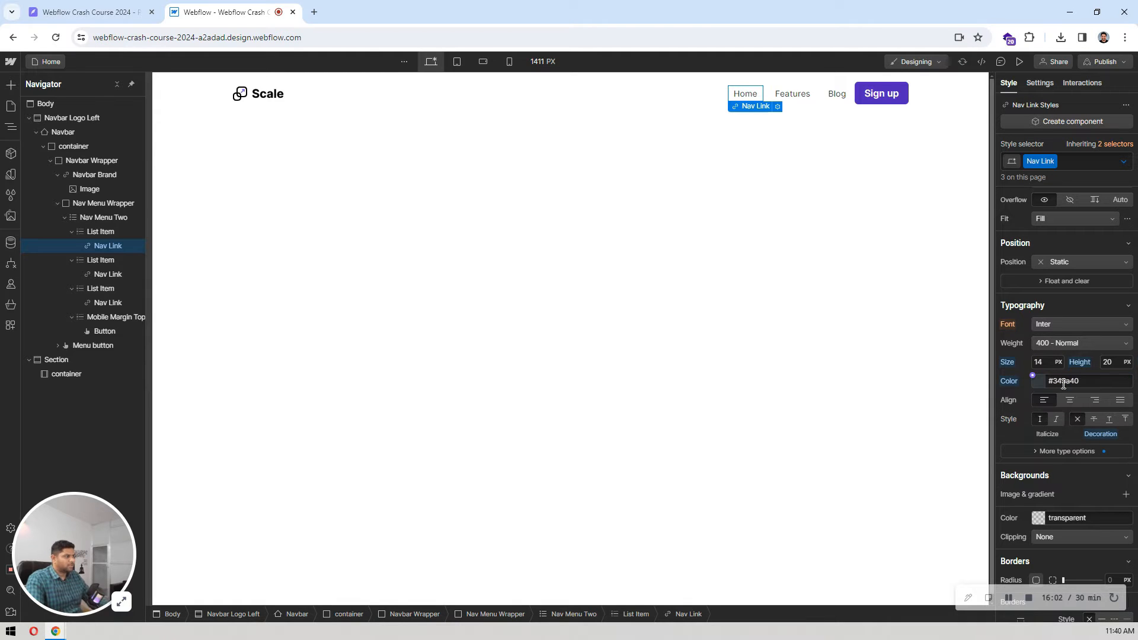
Step: Set the Nav Link font weight to 500 - Medium
{"action": "left_click", "coordinate": [1072, 343]}
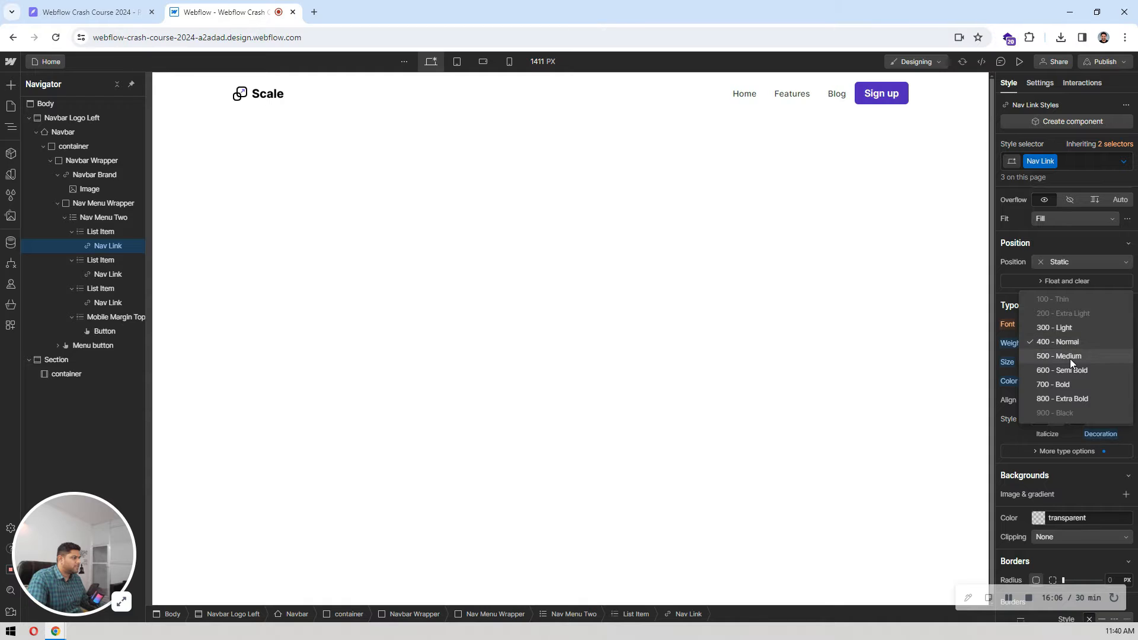
{"action": "left_click", "coordinate": [1070, 358]}
{"action": "left_click", "coordinate": [564, 221]}
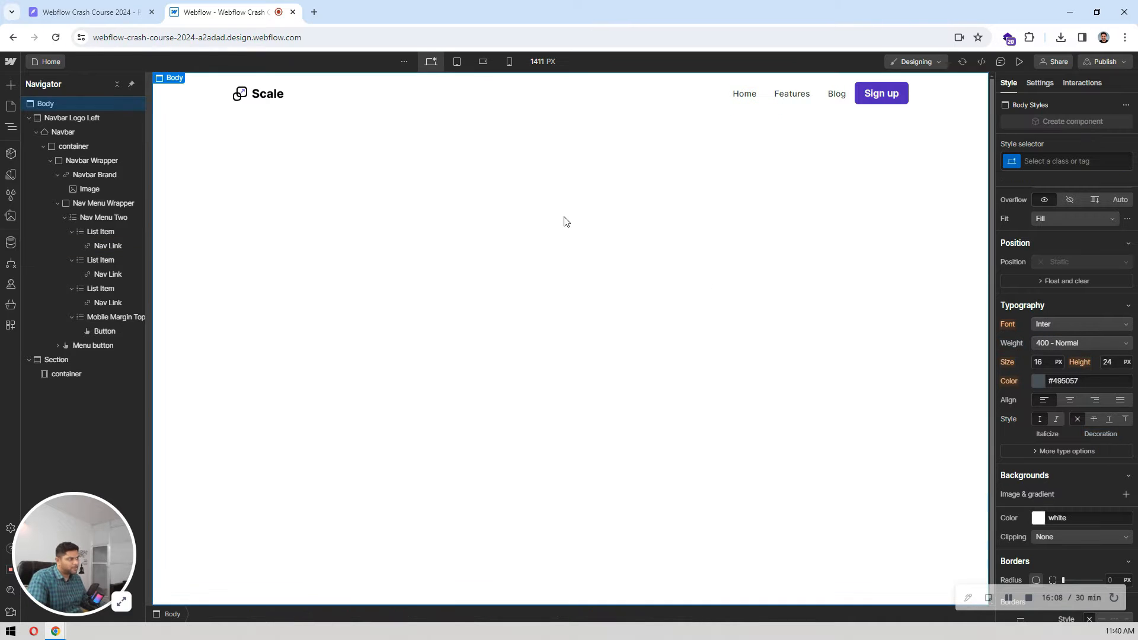
Step: Check the menu links in the Pixso design, and reset the left and right margins of Nav Link in Webflow
{"action": "left_click", "coordinate": [80, 11]}
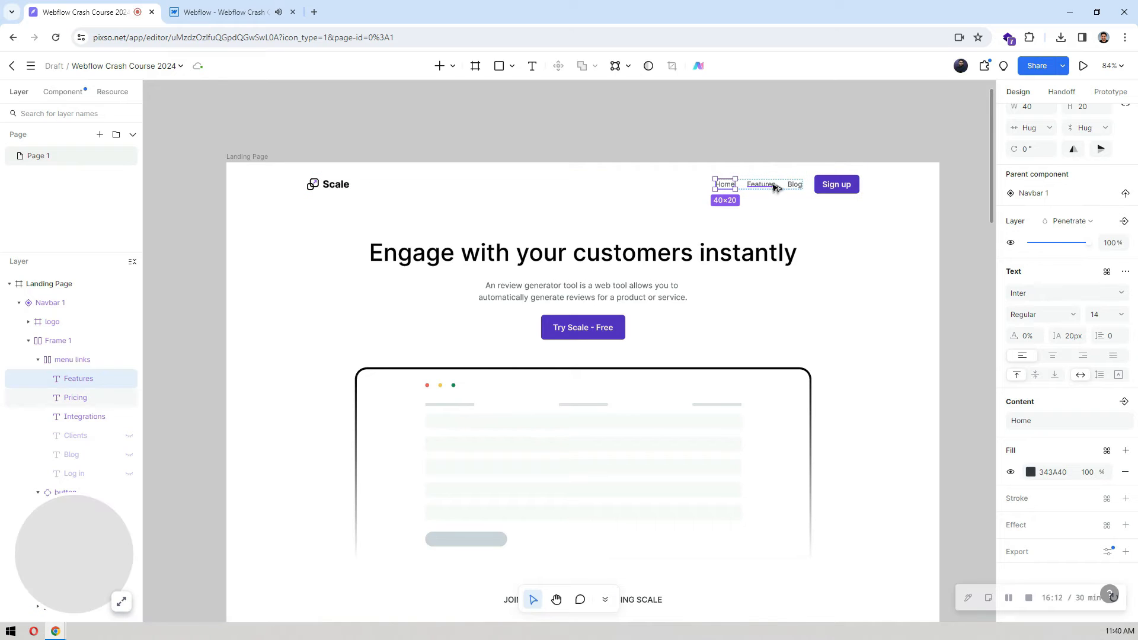
{"action": "left_click", "coordinate": [222, 5]}
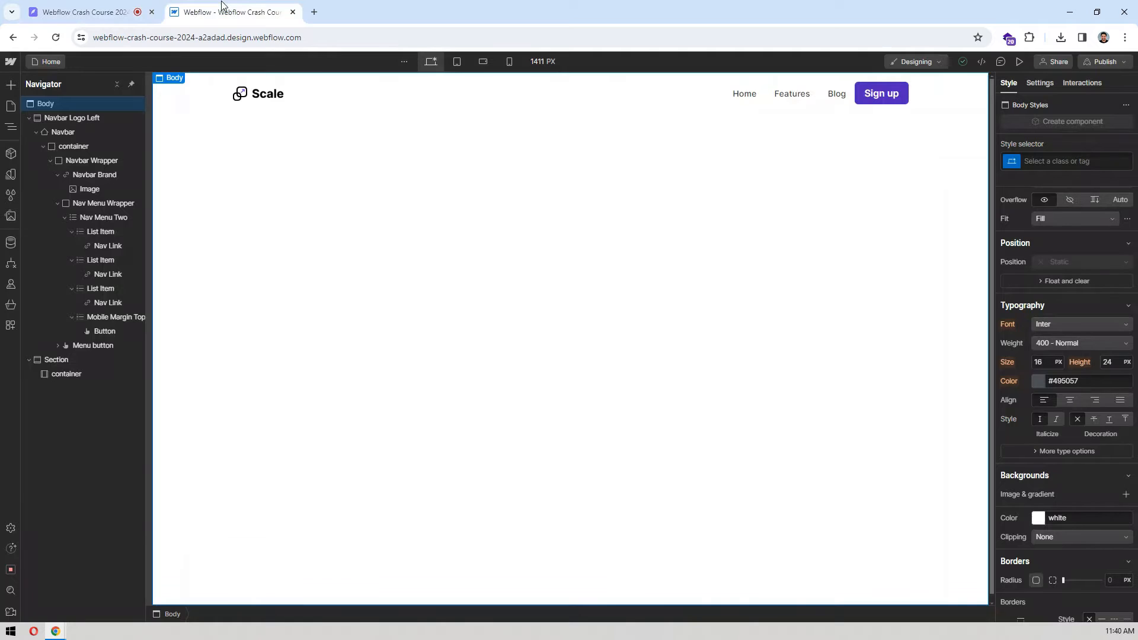
{"action": "left_click", "coordinate": [744, 94]}
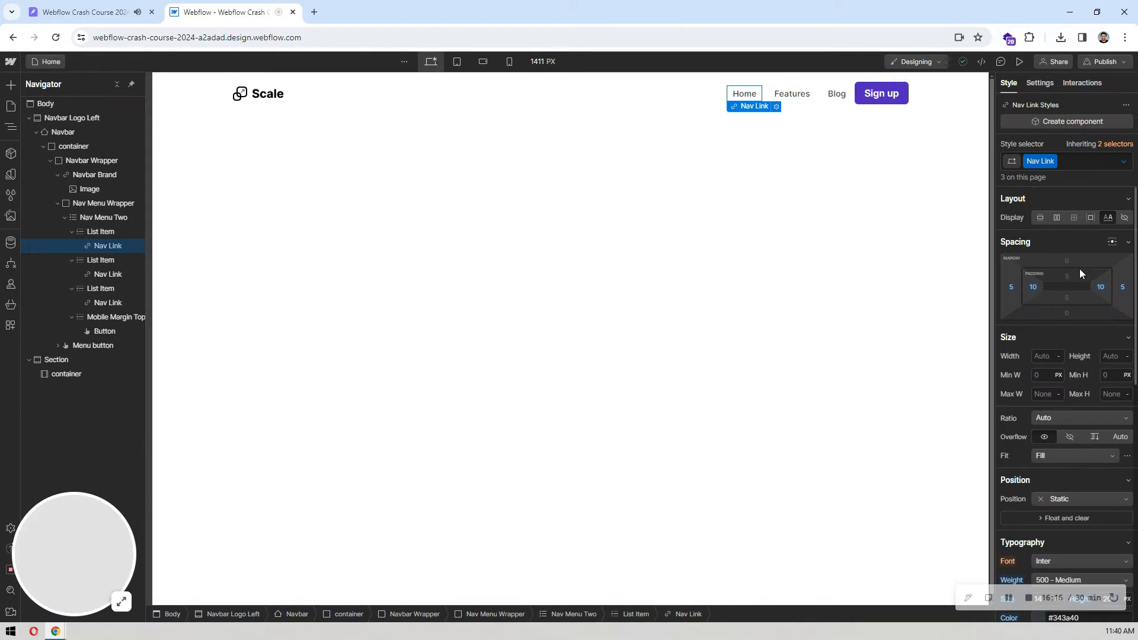
{"action": "left_click", "coordinate": [1012, 286]}
{"action": "left_click", "coordinate": [1027, 367]}
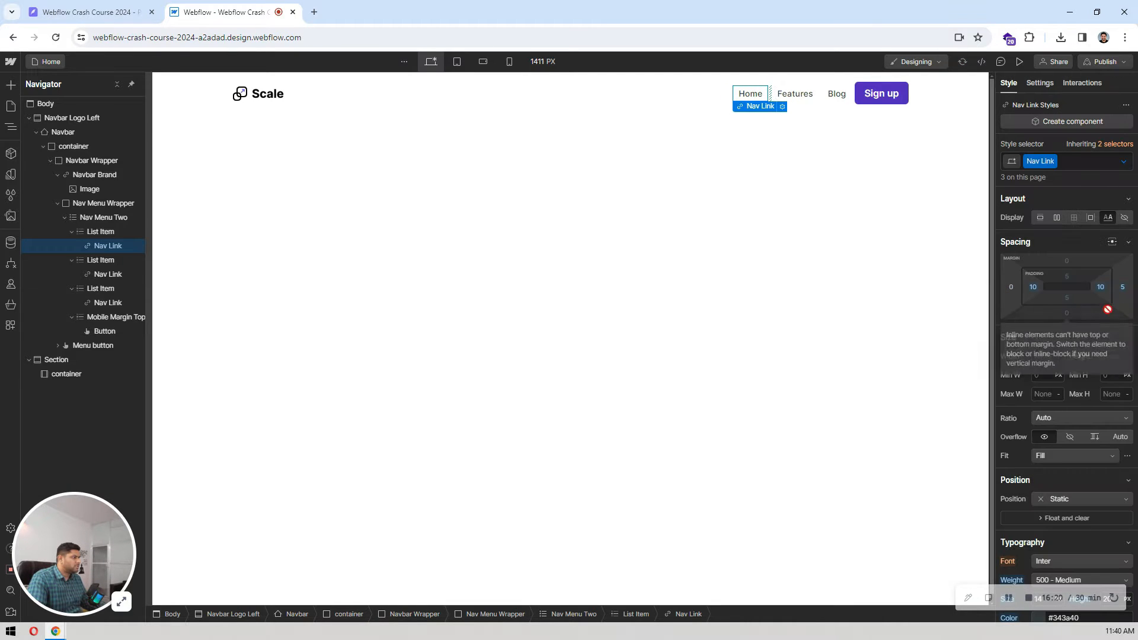
{"action": "left_click", "coordinate": [1124, 288]}
{"action": "left_click", "coordinate": [1045, 367]}
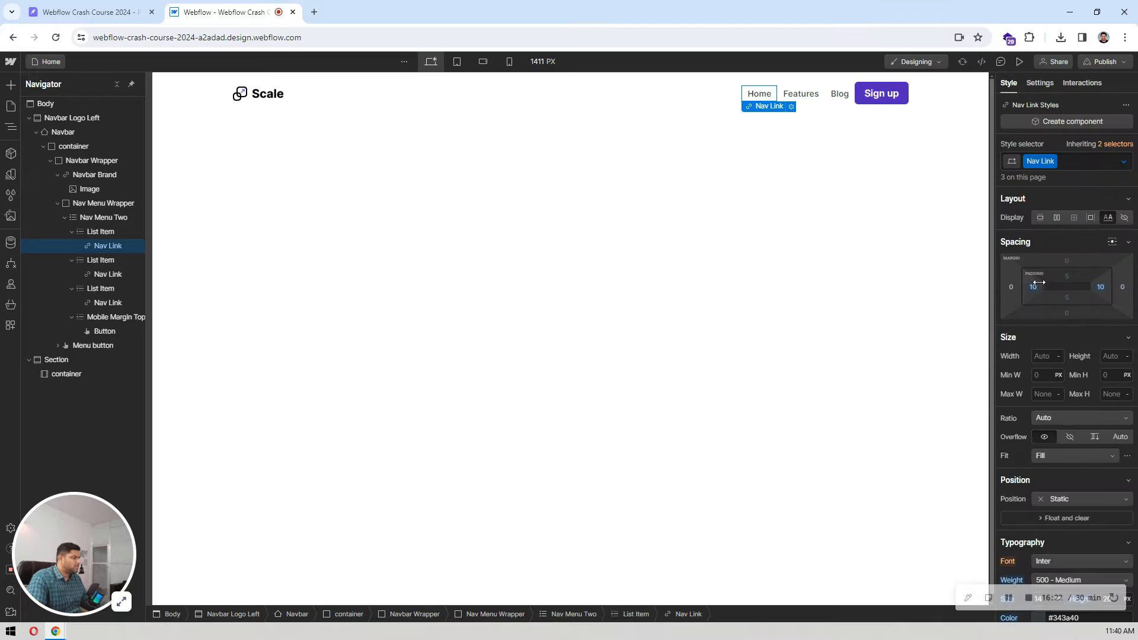
Step: Set the Nav Link's left and right padding to 12 px
{"action": "left_click", "coordinate": [1036, 288]}
{"action": "type", "text": "12"}
{"action": "key", "text": "Return"}
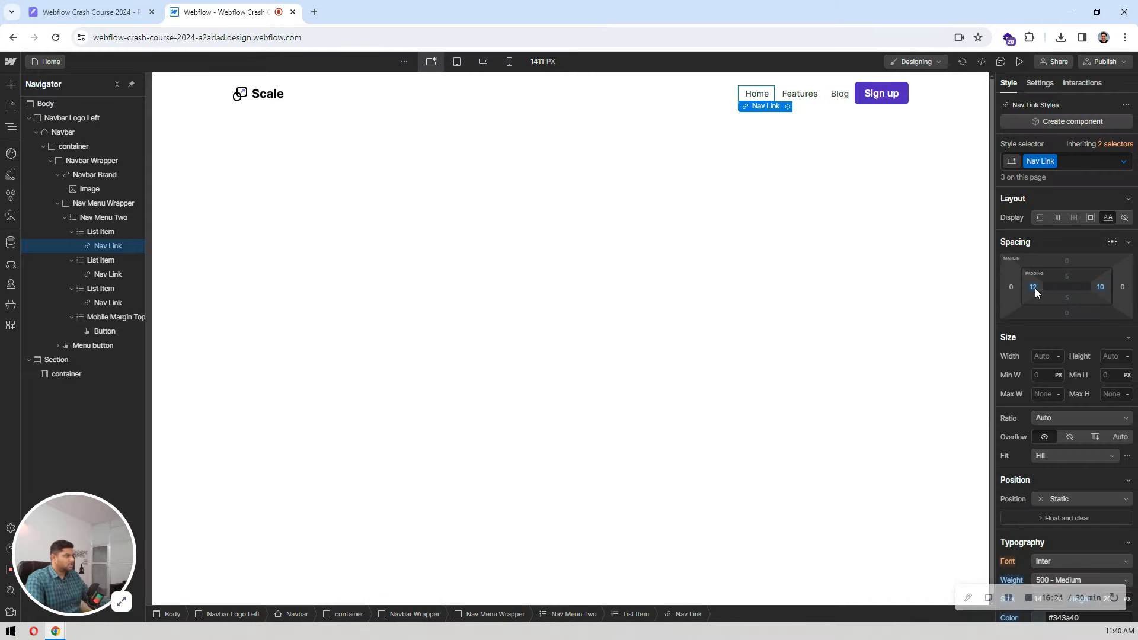
{"action": "left_click", "coordinate": [1101, 287]}
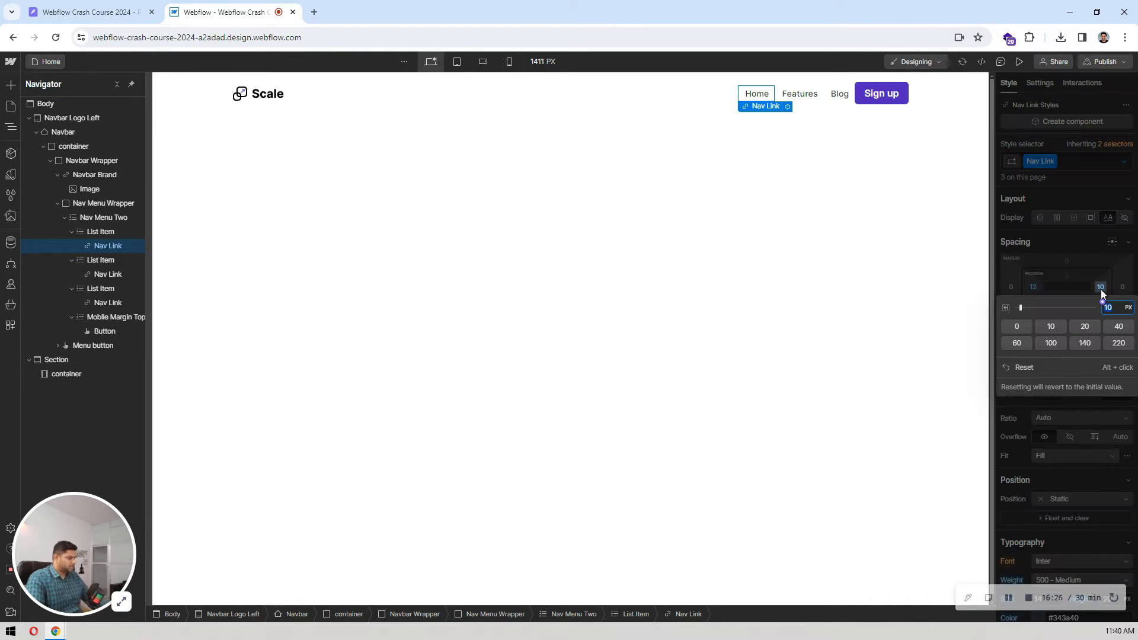
{"action": "type", "text": "12"}
{"action": "key", "text": "Return"}
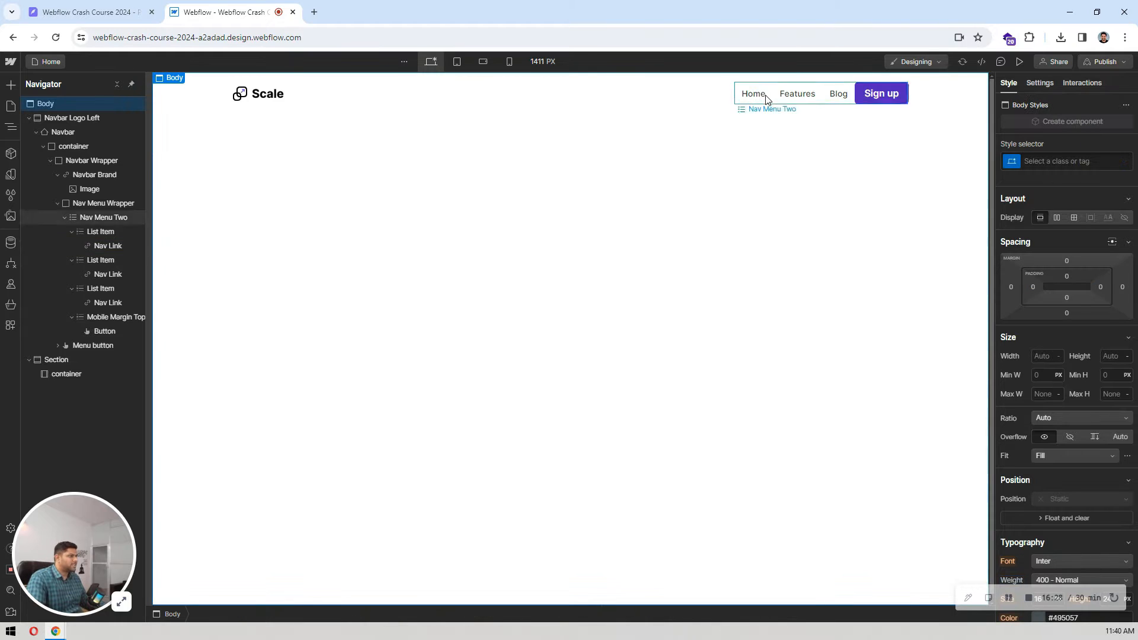
Step: Inspect the spacing between the Blog link and the Sign up button in the Pixso design
{"action": "key", "text": "ctrl+Tab"}
{"action": "double_click", "coordinate": [790, 176]}
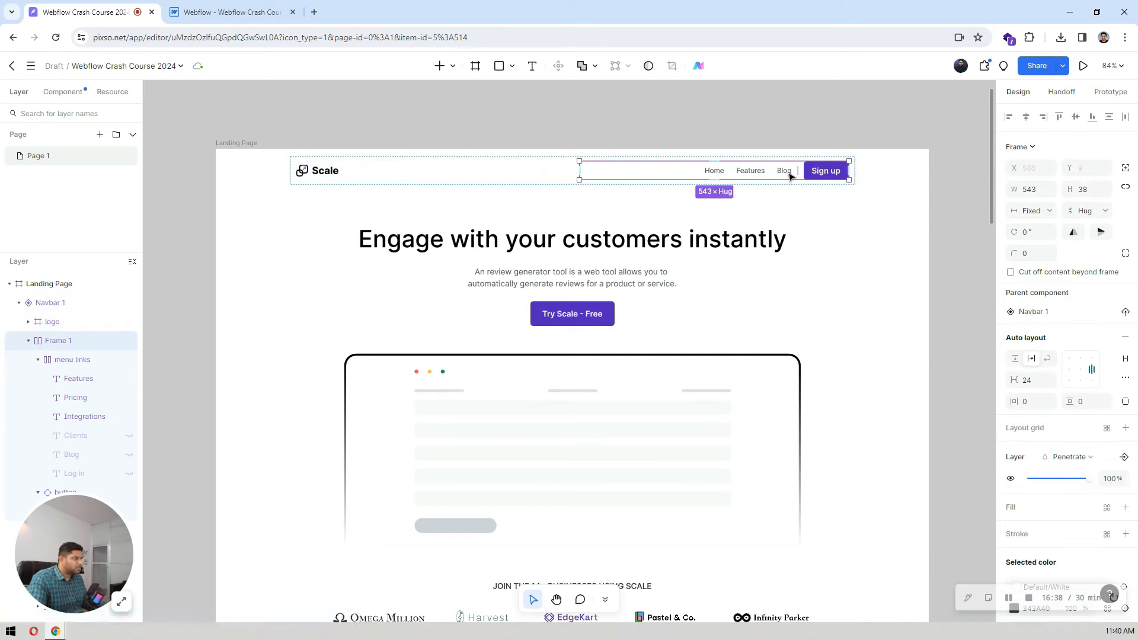
{"action": "double_click", "coordinate": [790, 177]}
{"action": "key", "text": "alt"}
Step: Return to Webflow and add a new combo class ml-12 to the navbar's Sign up button
{"action": "left_click", "coordinate": [236, 5]}
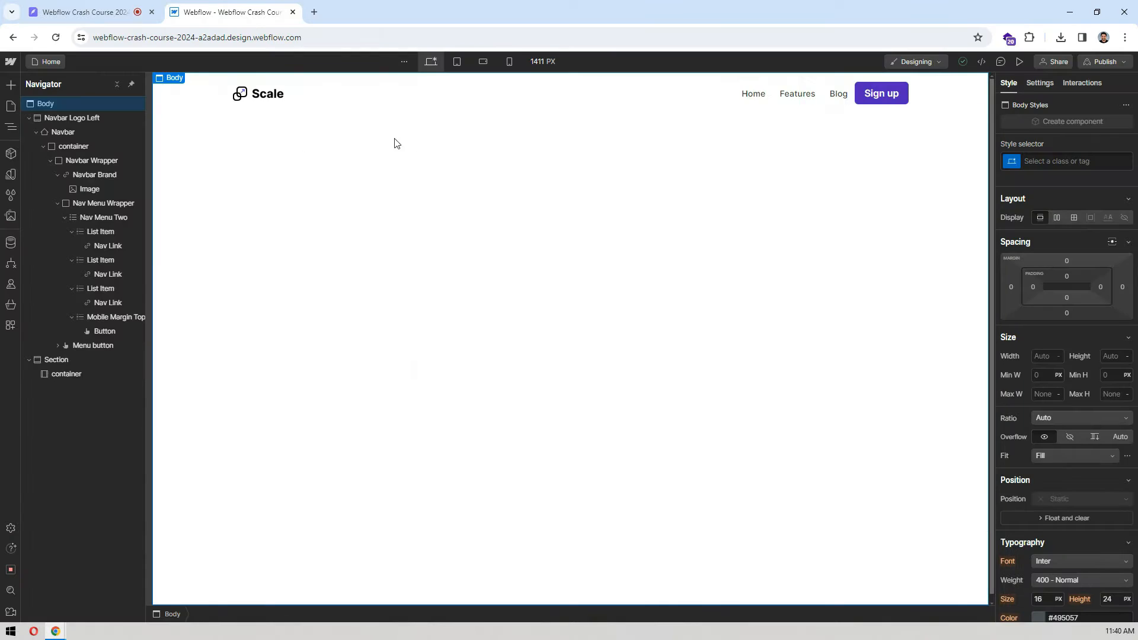
{"action": "left_click", "coordinate": [870, 92]}
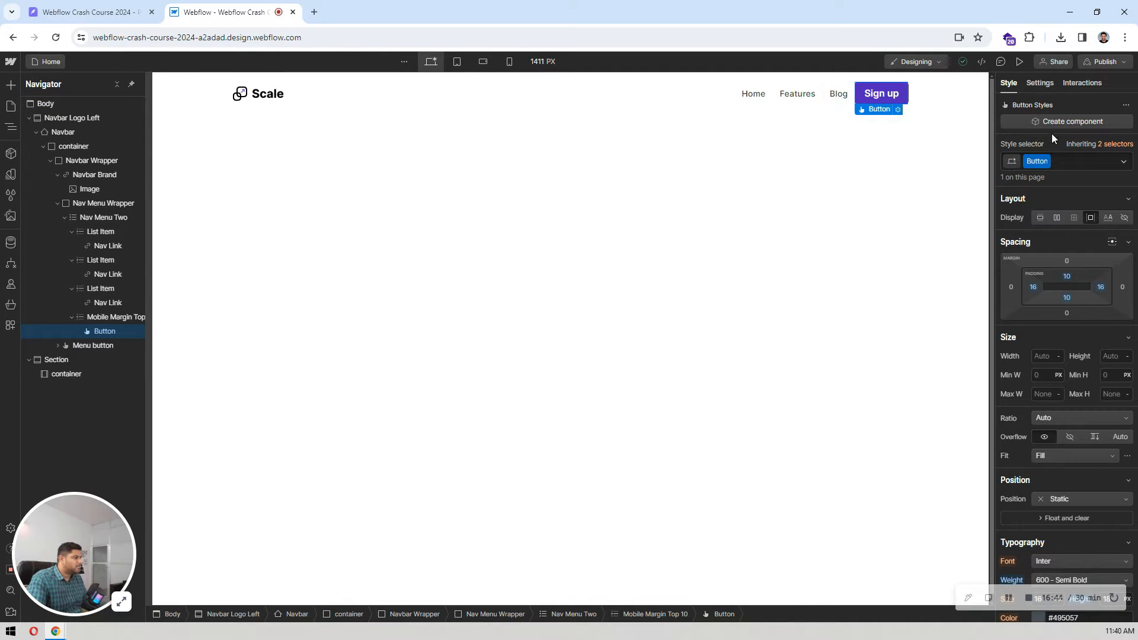
{"action": "left_click", "coordinate": [1071, 163]}
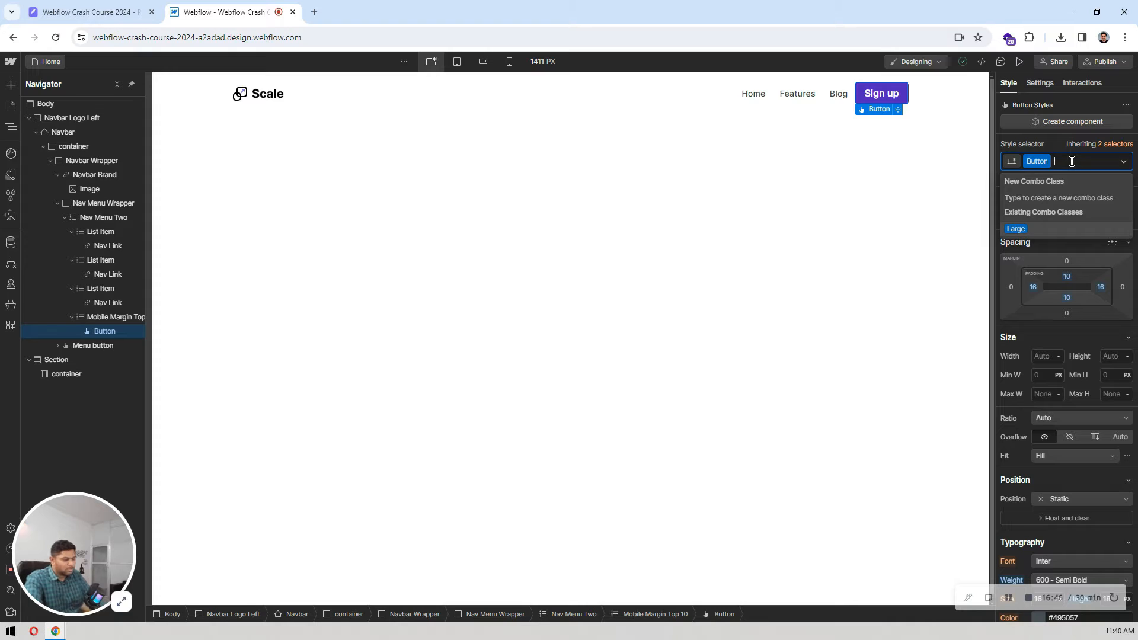
{"action": "type", "text": "m"}
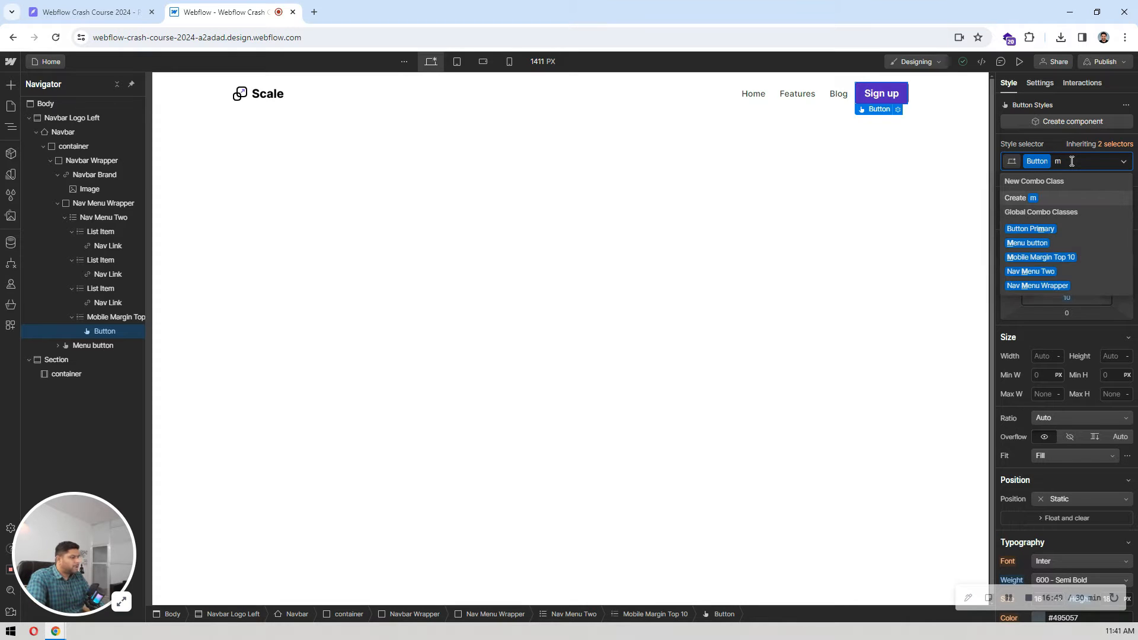
{"action": "type", "text": "l"}
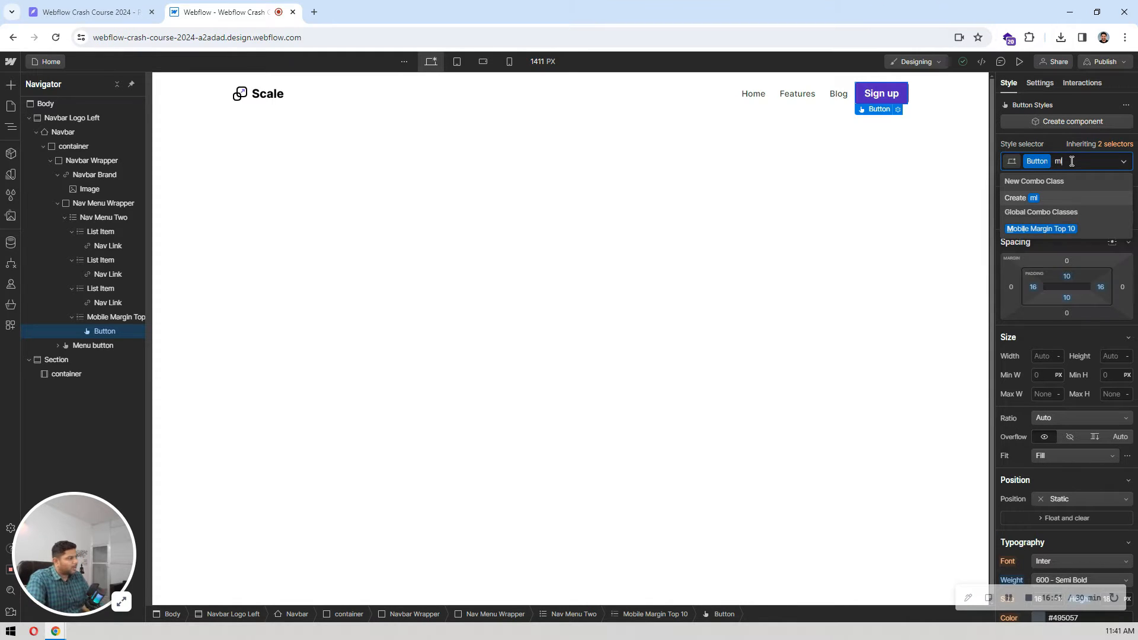
{"action": "type", "text": "-12"}
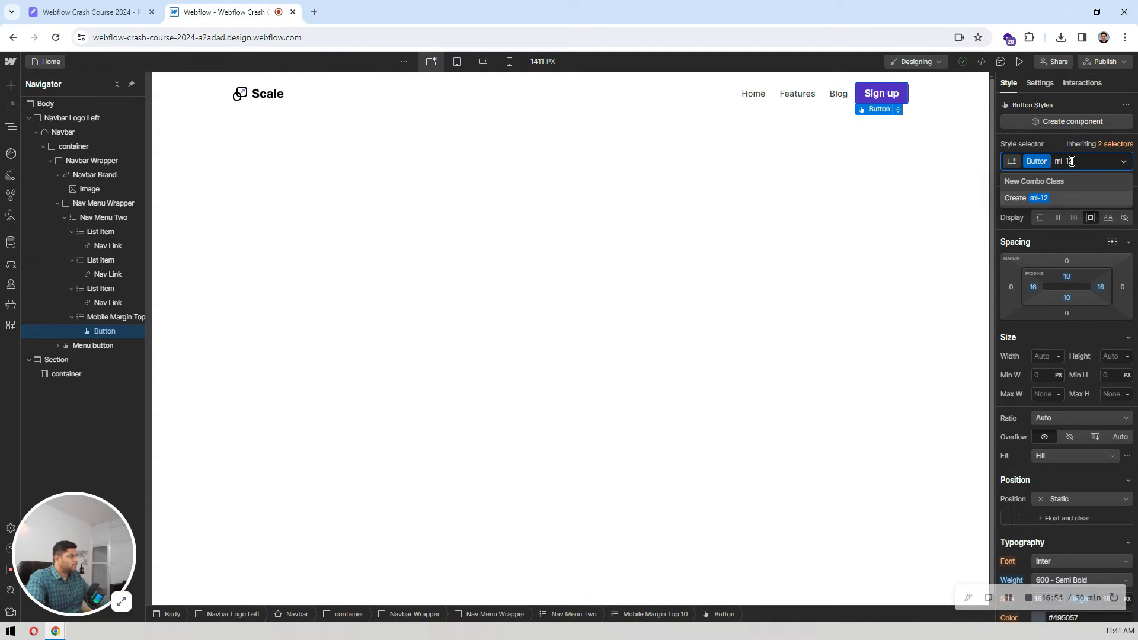
{"action": "key", "text": "Return"}
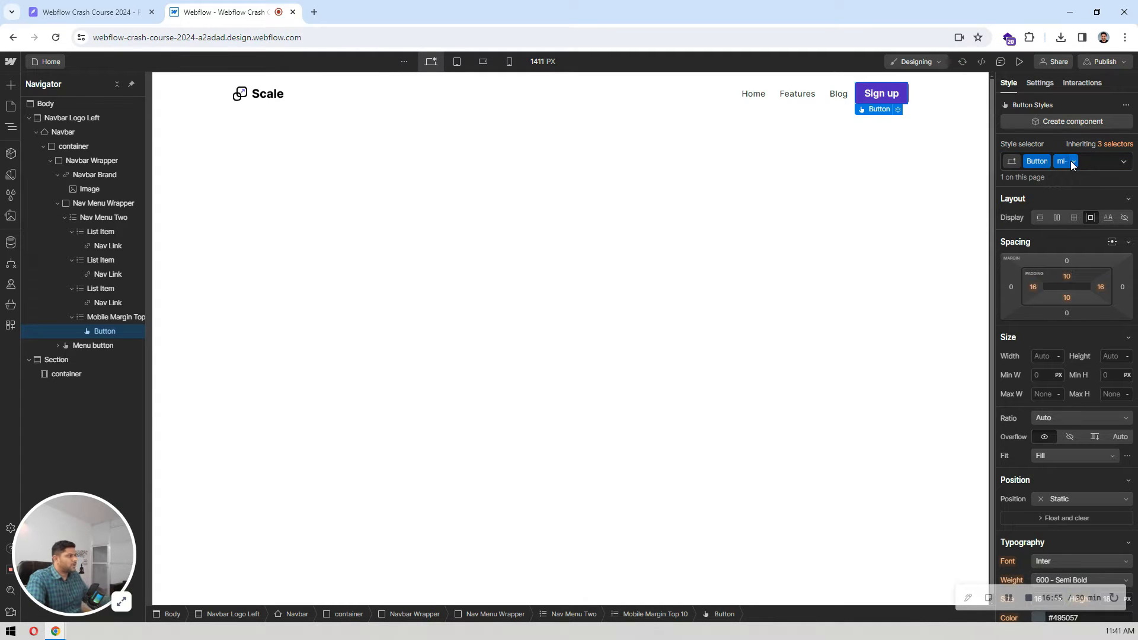
Step: Give the Sign up button's ml-12 class a left margin of 12 px and preview the page
{"action": "left_click", "coordinate": [1013, 287]}
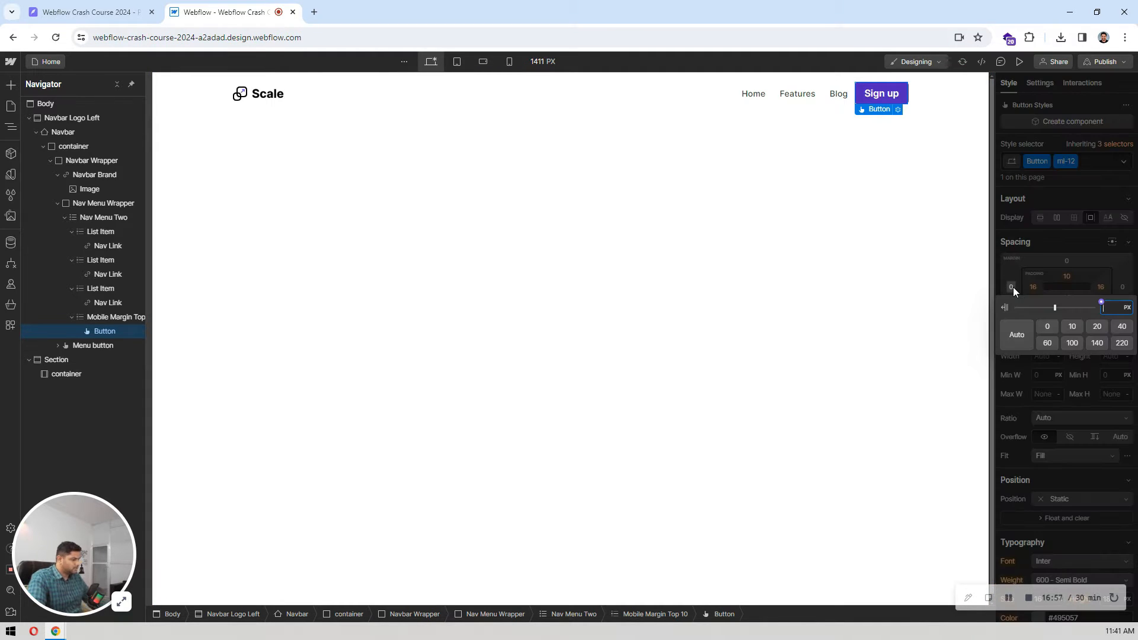
{"action": "type", "text": "12"}
{"action": "key", "text": "Return"}
{"action": "left_click", "coordinate": [638, 205]}
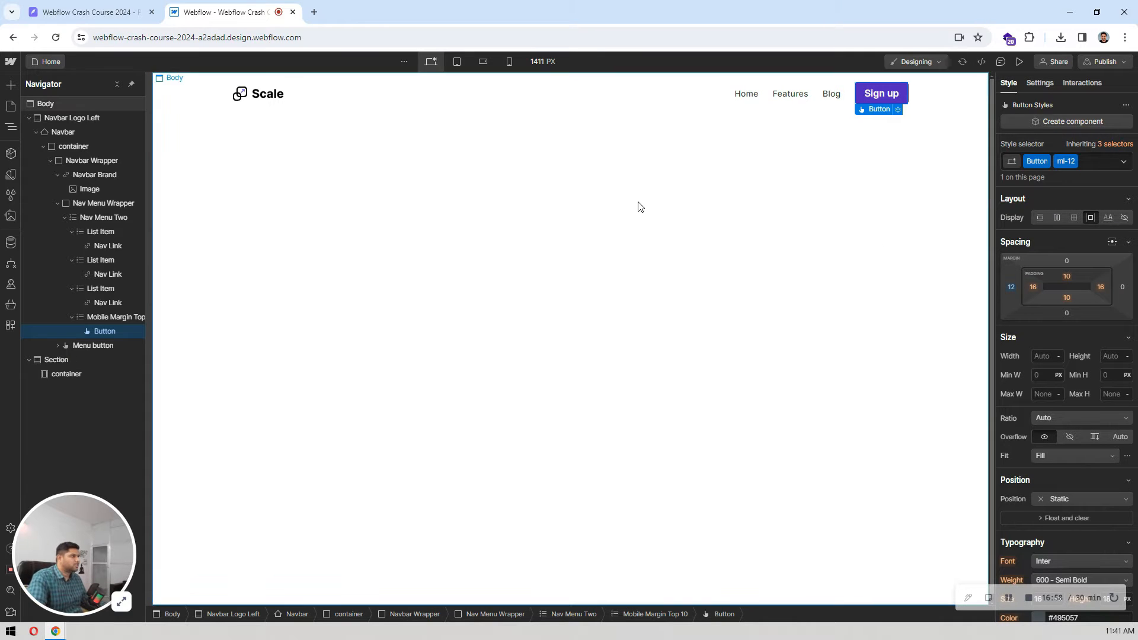
{"action": "left_click", "coordinate": [1019, 61]}
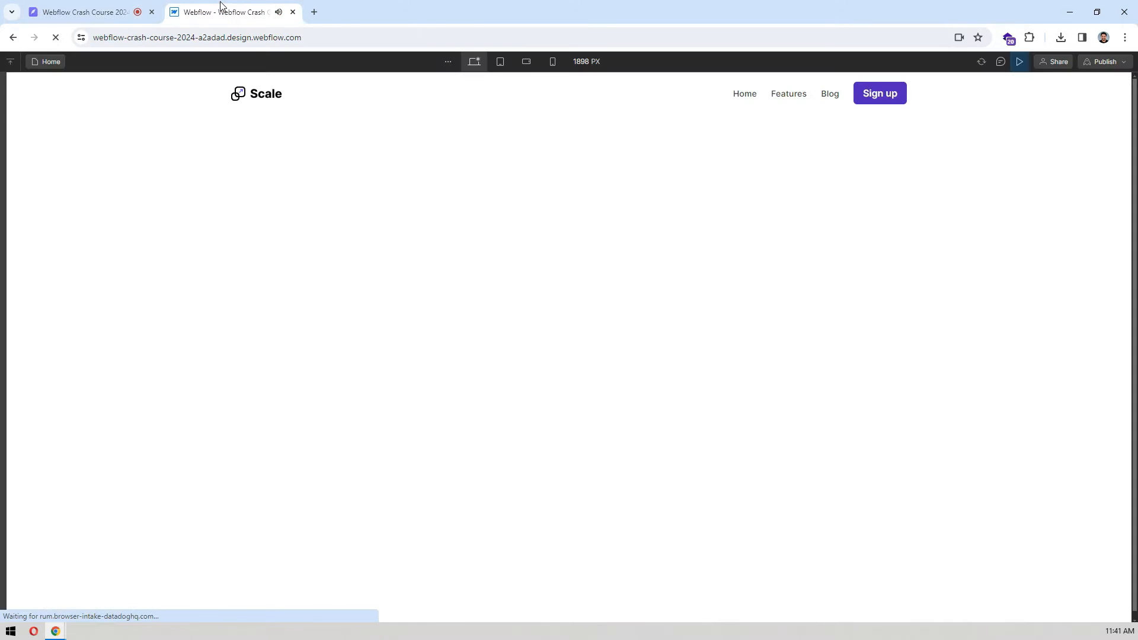
{"action": "left_click", "coordinate": [1017, 60]}
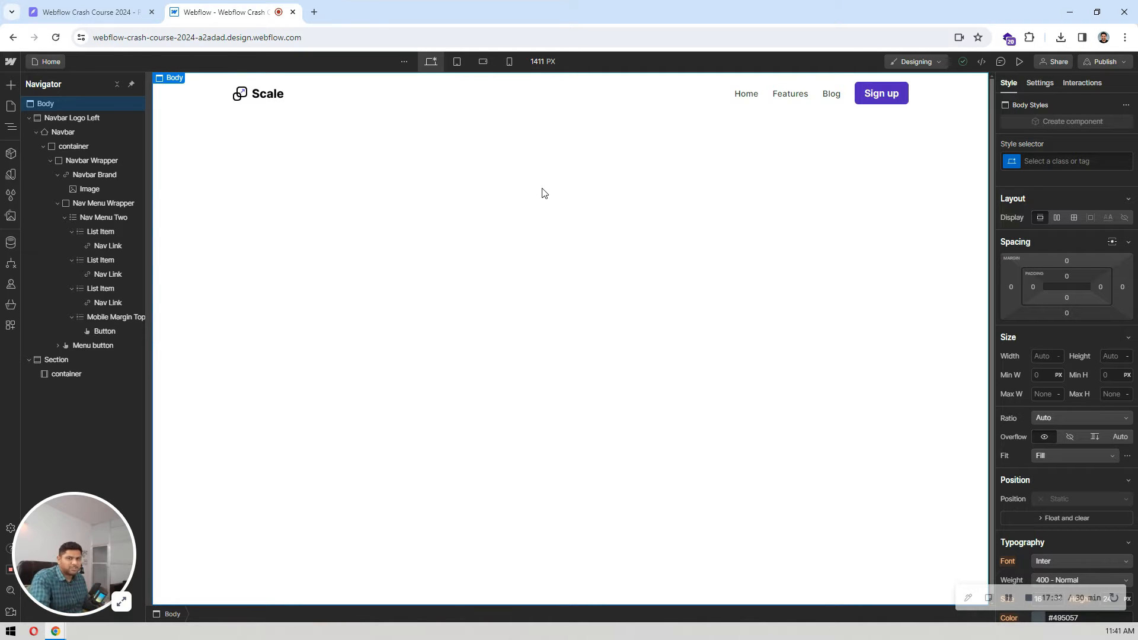
Step: Collapse the Navigator tree and check Navbar Logo Left at the tablet, mobile landscape and mobile portrait breakpoints, returning to desktop
{"action": "left_click", "coordinate": [117, 84]}
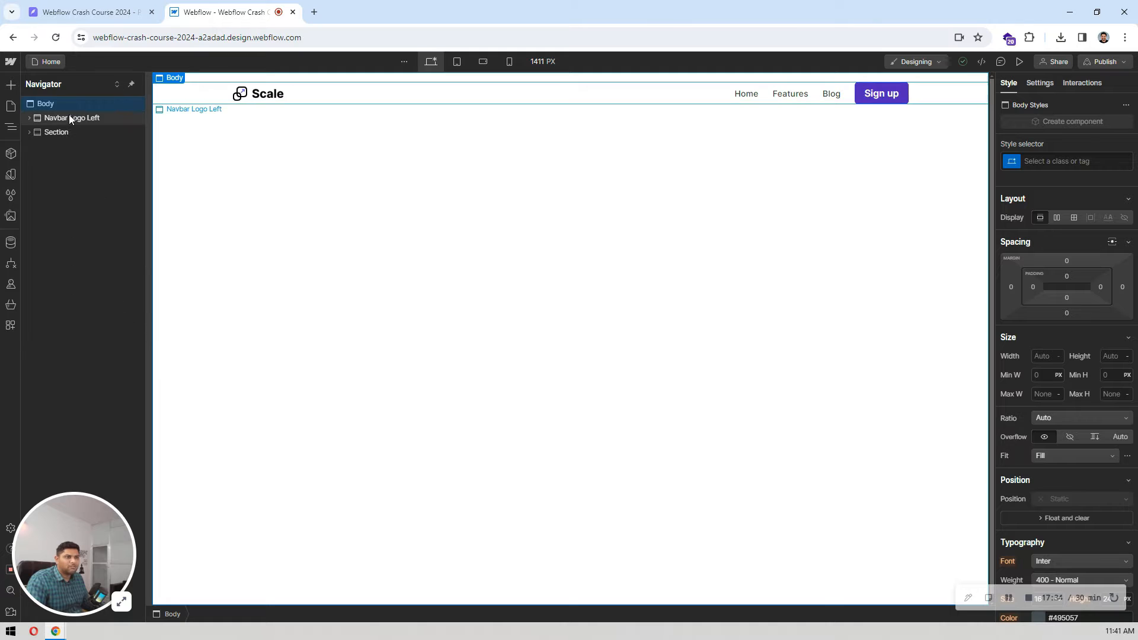
{"action": "left_click", "coordinate": [69, 116]}
{"action": "left_click", "coordinate": [463, 60]}
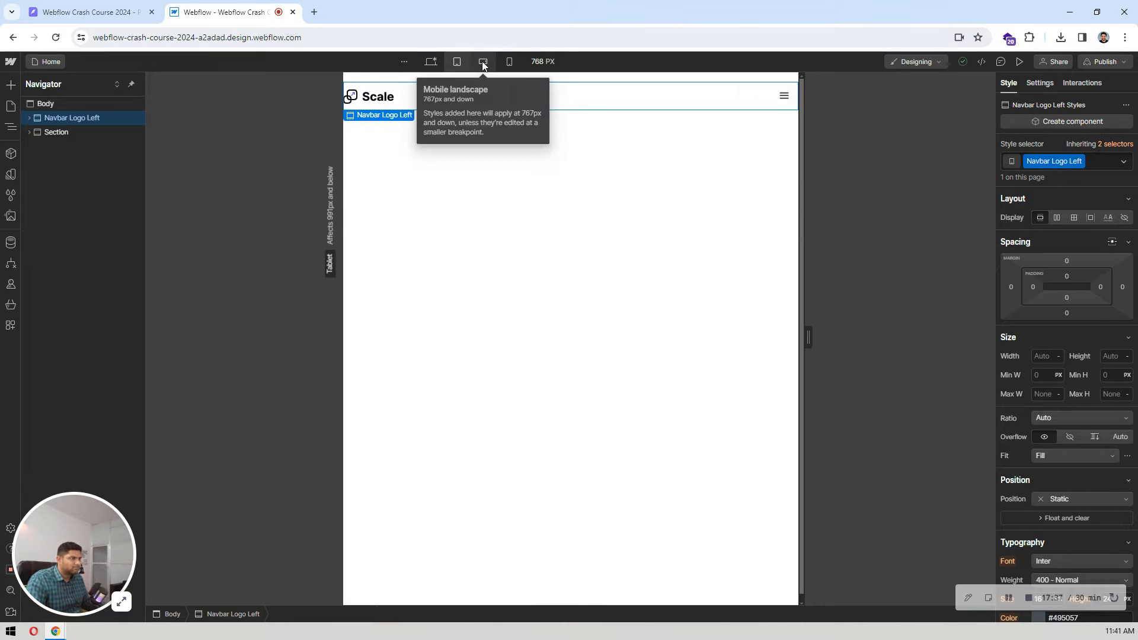
{"action": "left_click", "coordinate": [487, 64]}
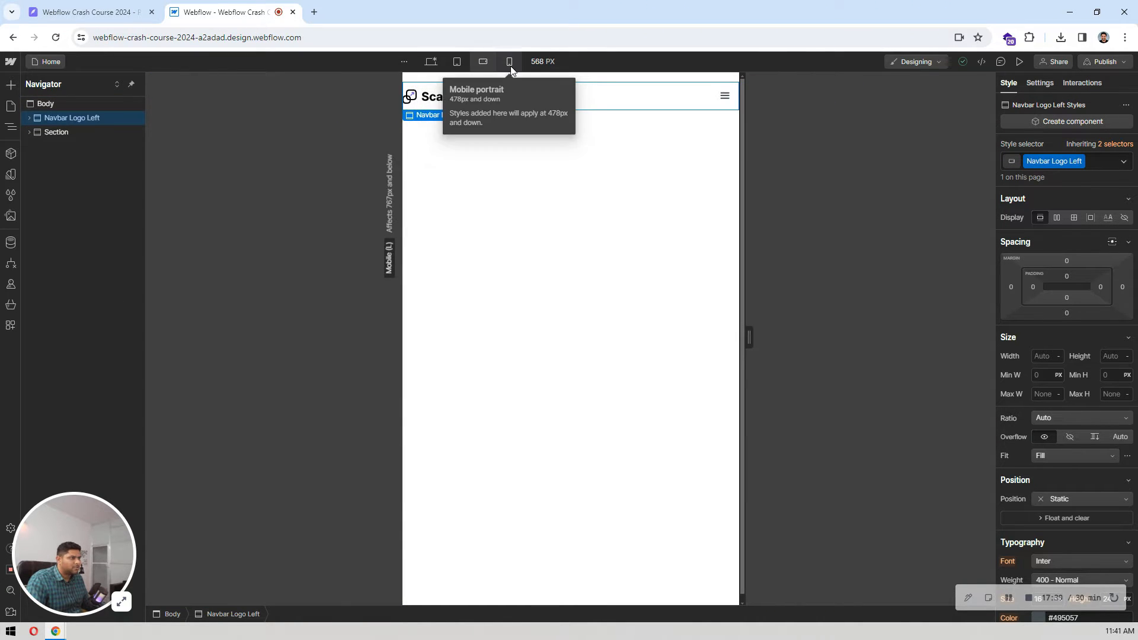
{"action": "left_click", "coordinate": [509, 64]}
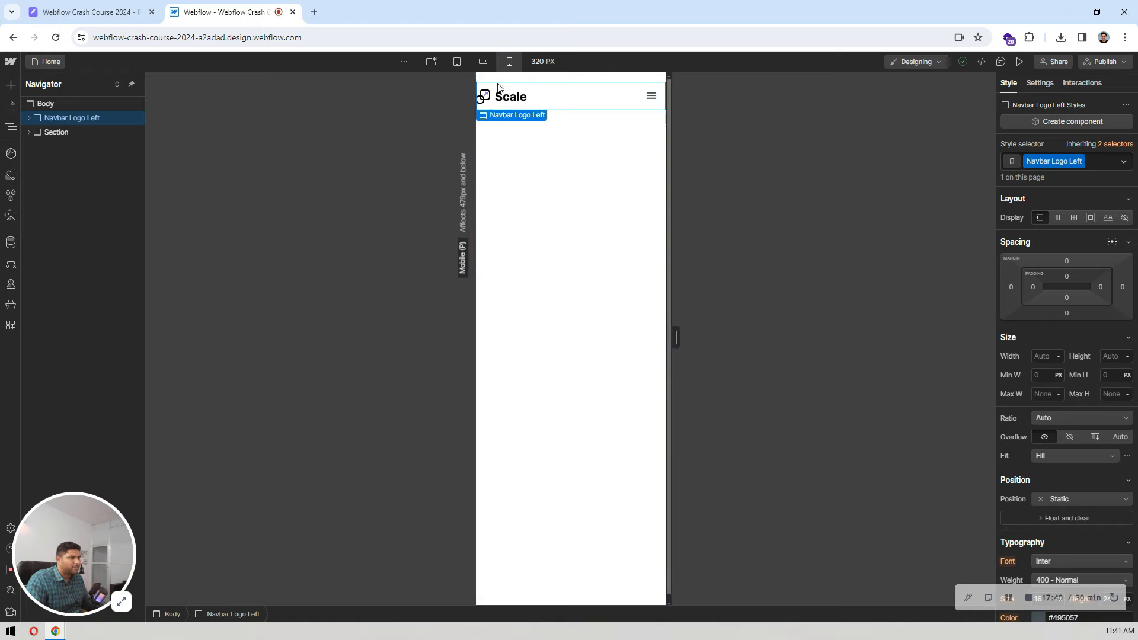
{"action": "left_click", "coordinate": [431, 61]}
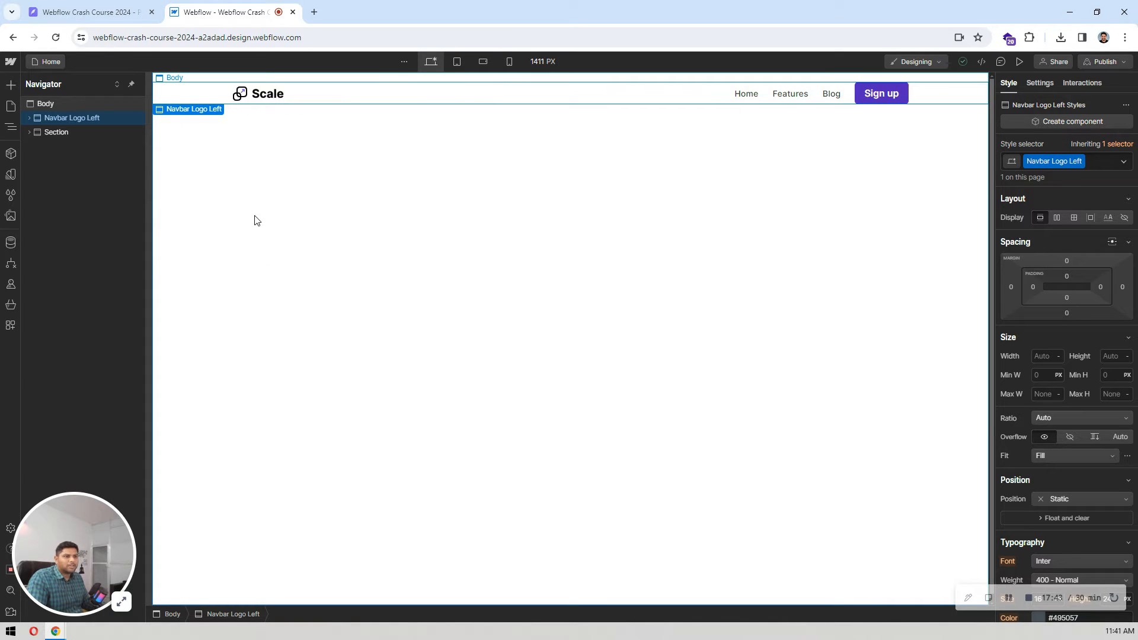
Step: Expand the Section below the navbar in the Navigator and select its nested container
{"action": "left_click", "coordinate": [69, 131]}
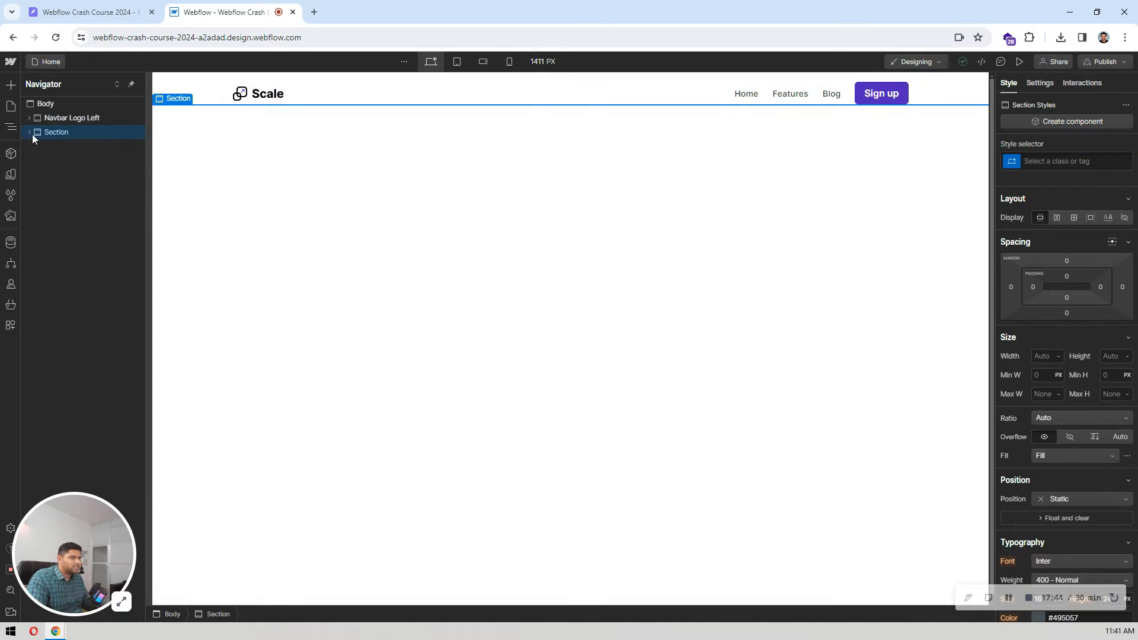
{"action": "left_click", "coordinate": [31, 133]}
{"action": "left_click", "coordinate": [69, 146]}
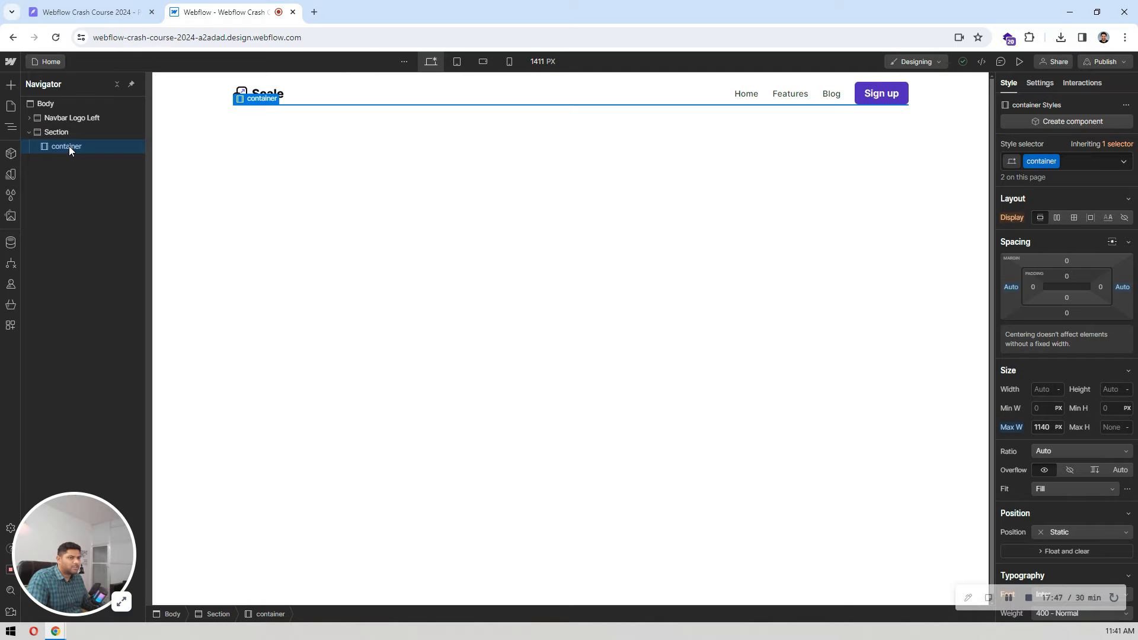
Step: Switch to the Pixso design to inspect the hero heading, hero text group and client logos block, returning to Webflow
{"action": "left_click", "coordinate": [89, 12]}
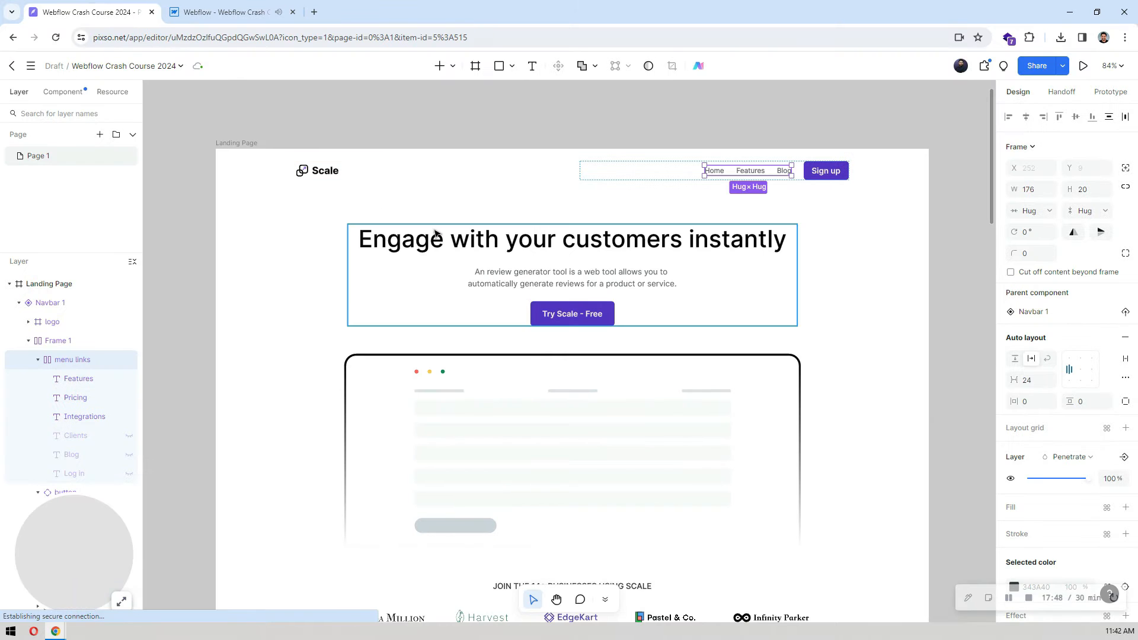
{"action": "double_click", "coordinate": [462, 237]}
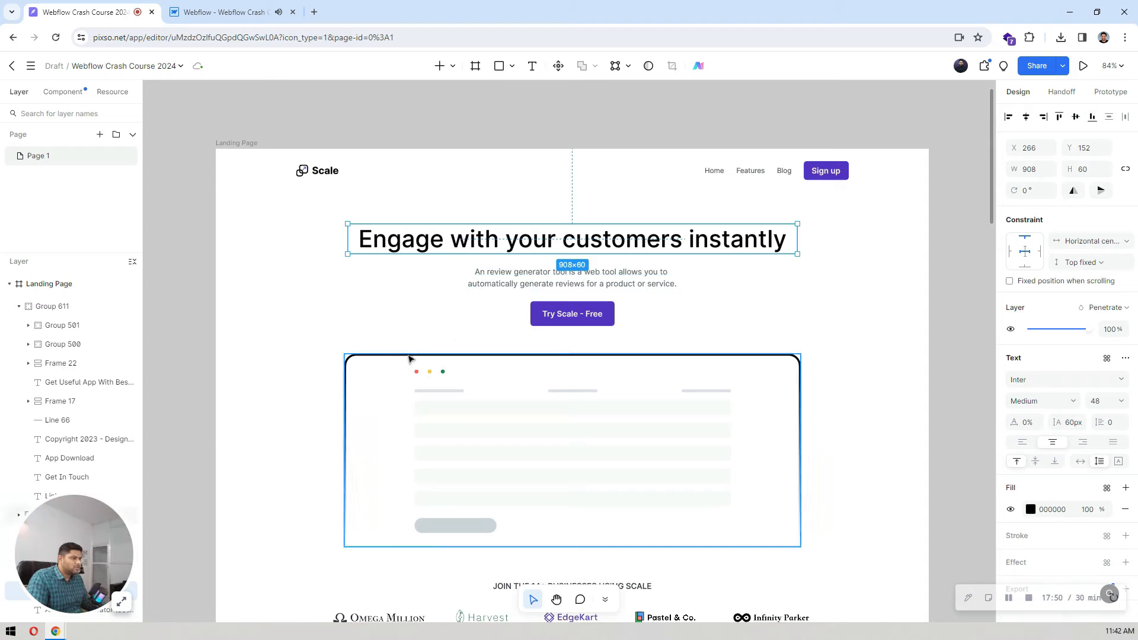
{"action": "left_click", "coordinate": [305, 308]}
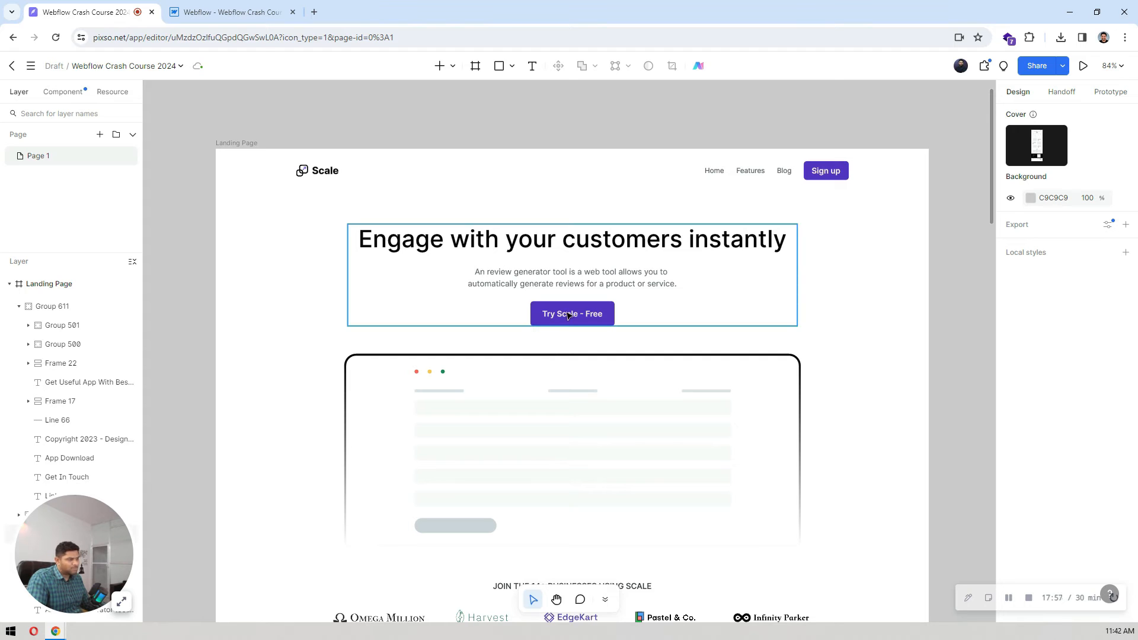
{"action": "left_click", "coordinate": [691, 240]}
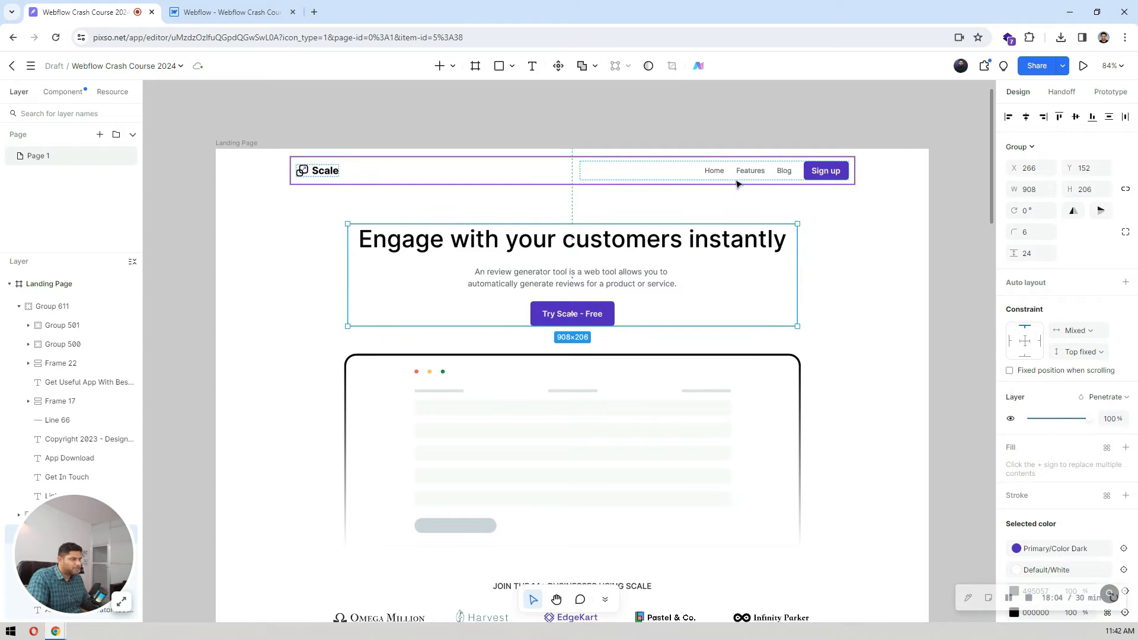
{"action": "scroll", "coordinate": [737, 183], "scroll_direction": "down", "scroll_amount": 4}
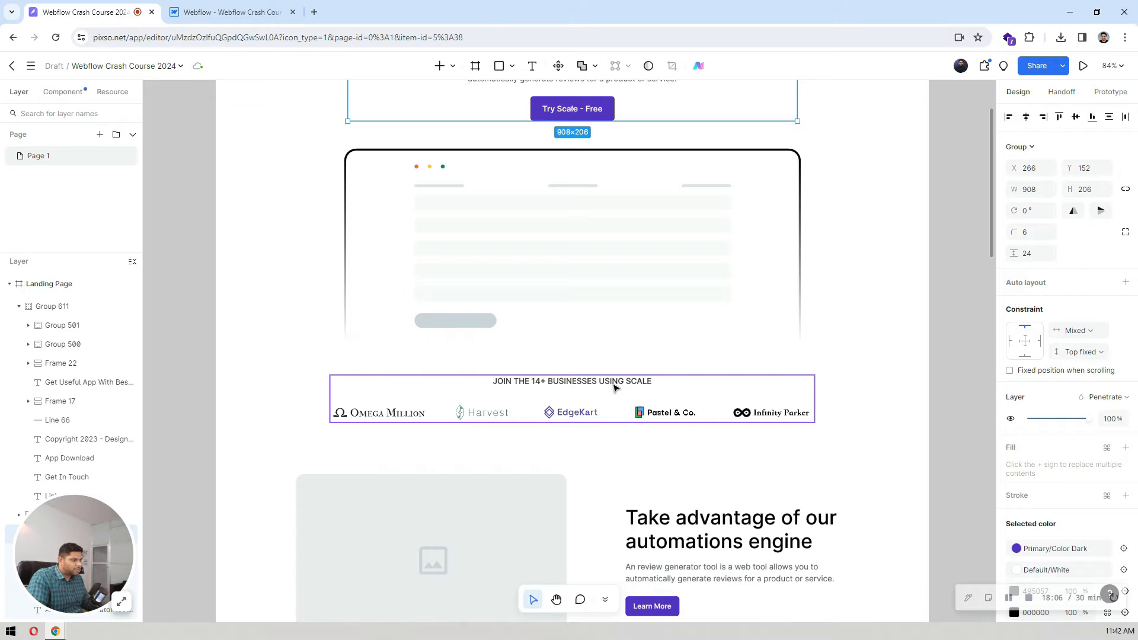
{"action": "left_click", "coordinate": [613, 387]}
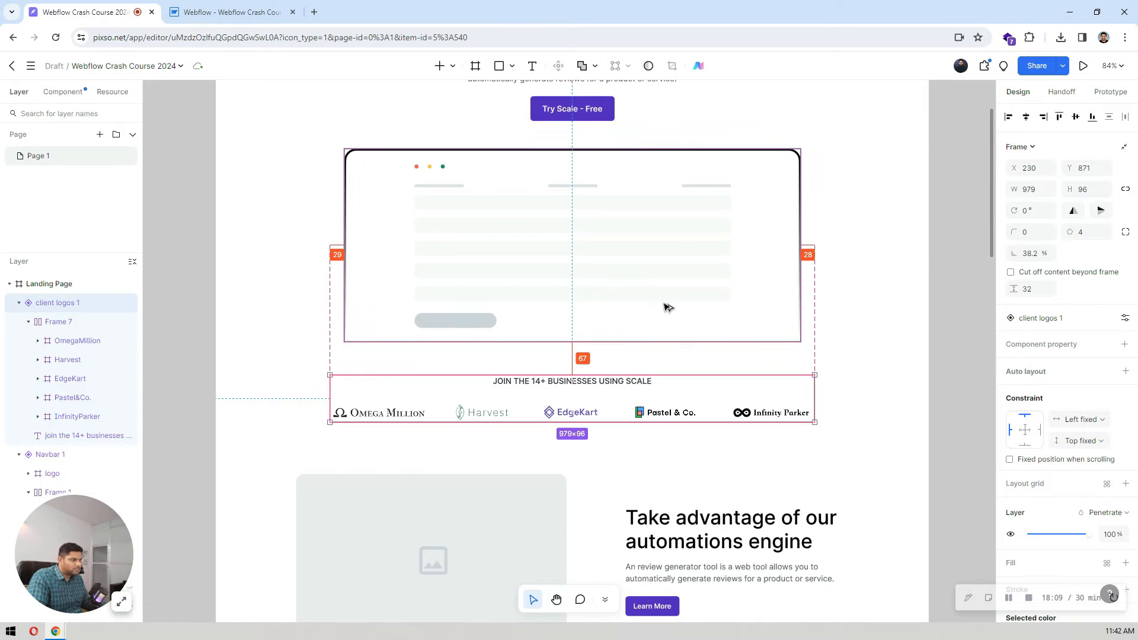
{"action": "left_click", "coordinate": [242, 7]}
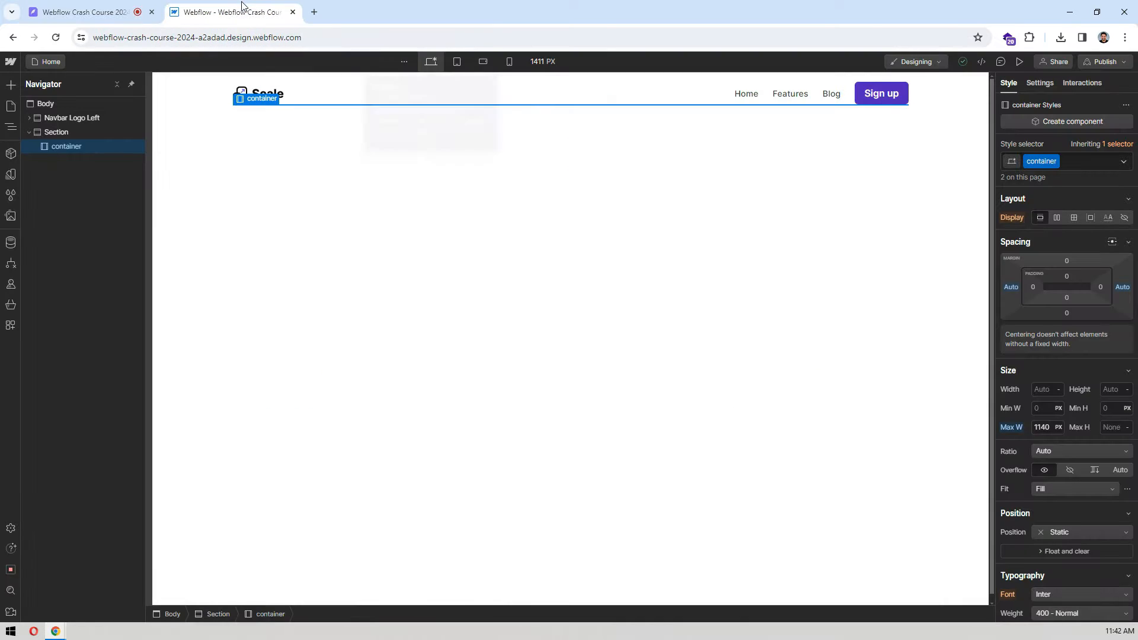
{"action": "left_click", "coordinate": [113, 8]}
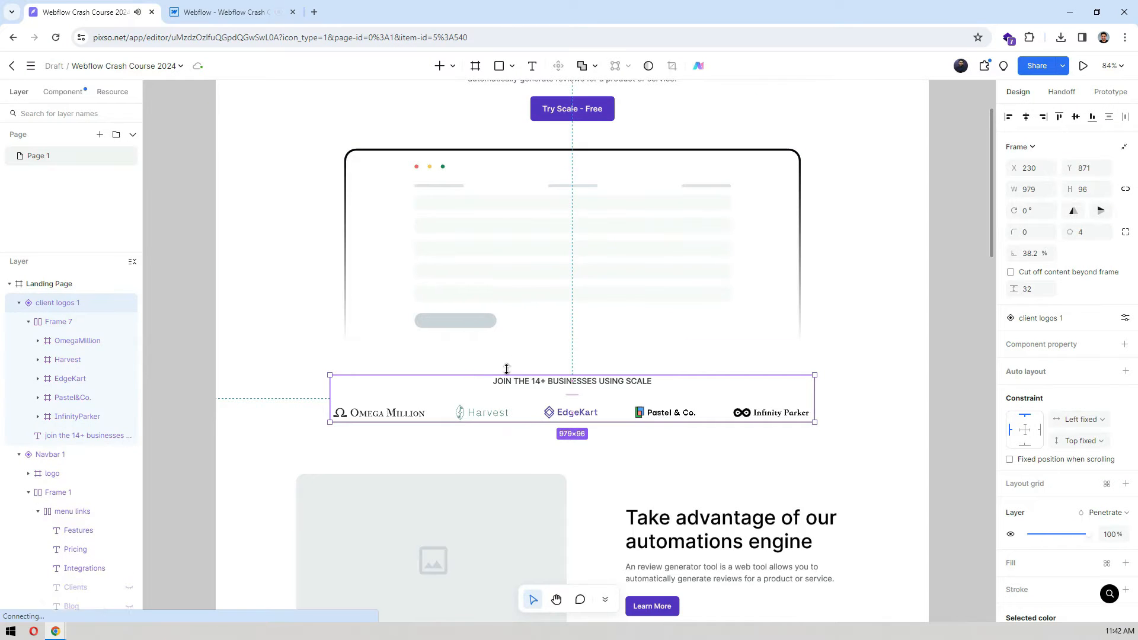
{"action": "left_click", "coordinate": [204, 7]}
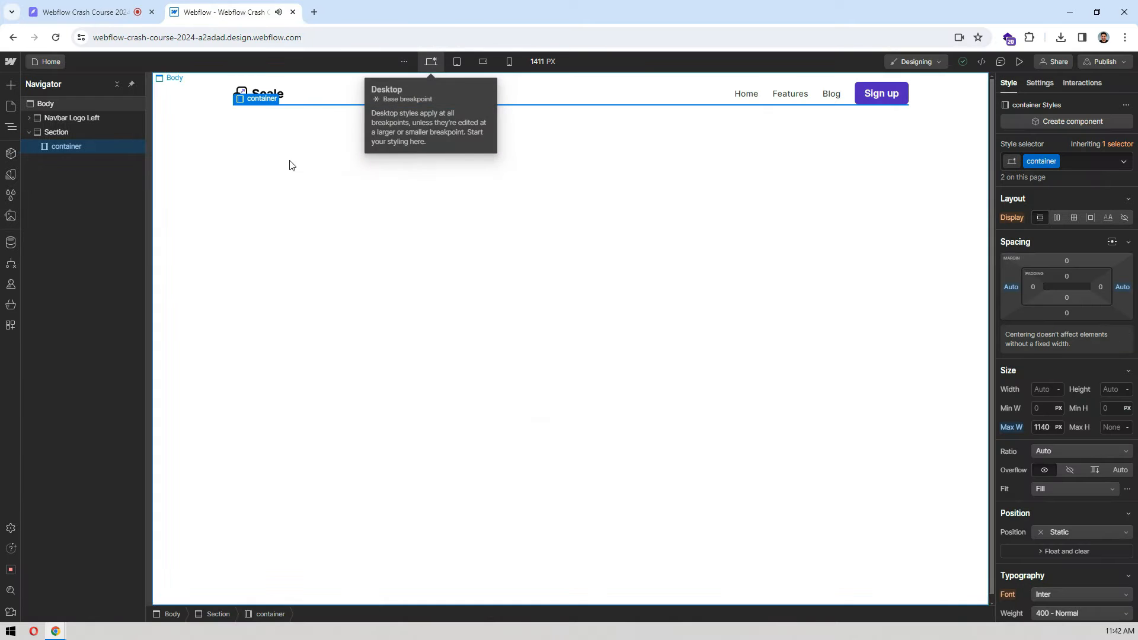
Step: Give the Section 80 px of top padding and 64 px of bottom padding
{"action": "left_click", "coordinate": [70, 129]}
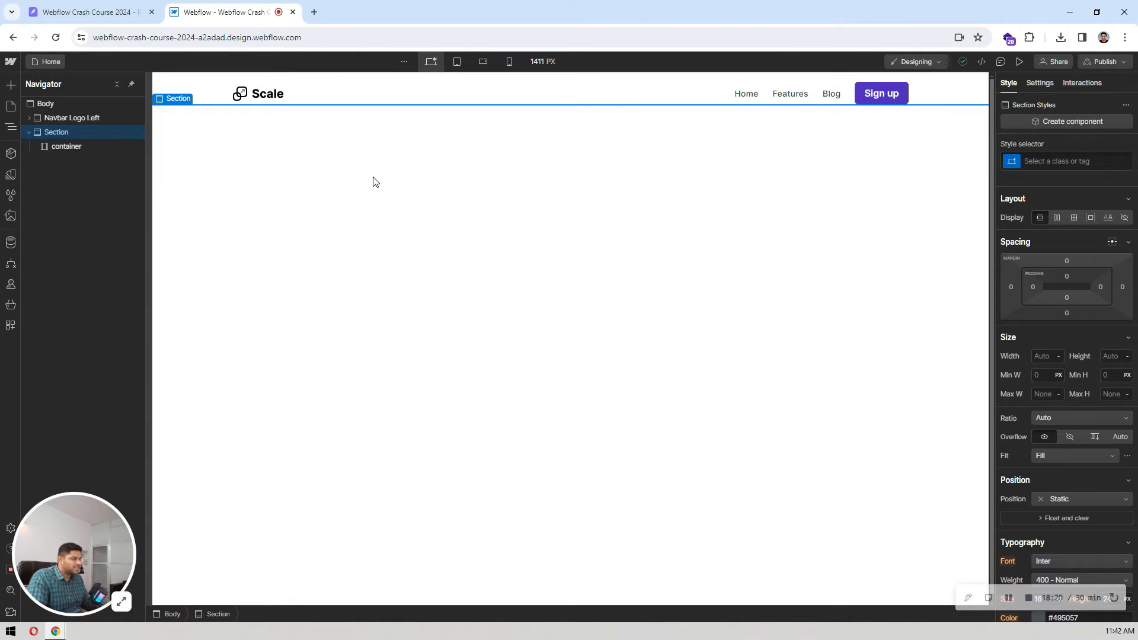
{"action": "left_click", "coordinate": [1067, 277]}
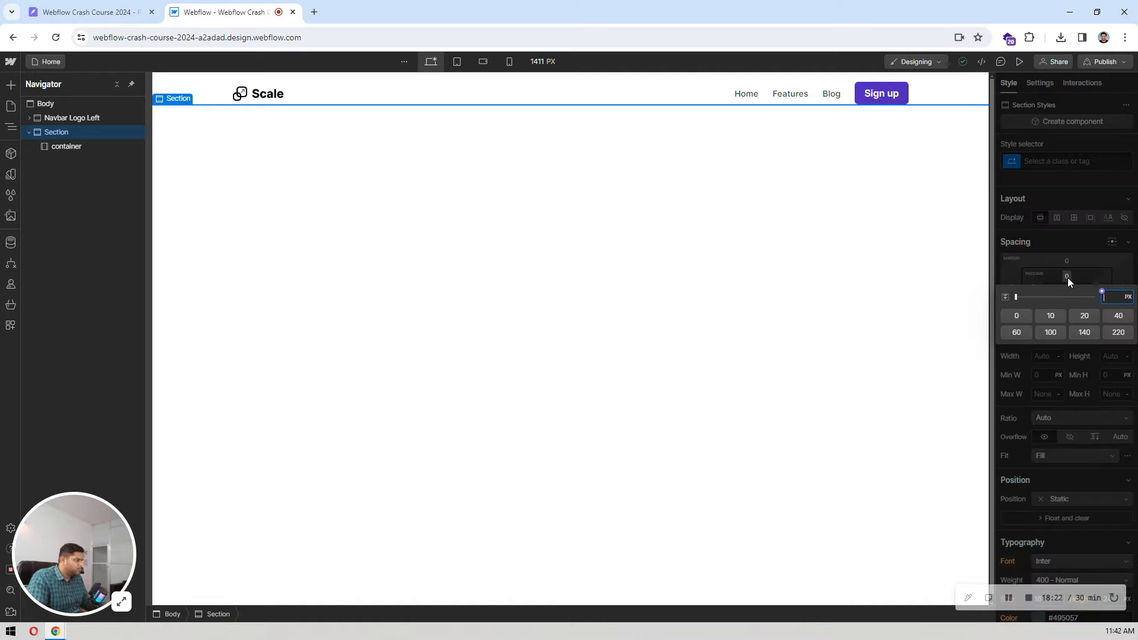
{"action": "type", "text": "80"}
{"action": "key", "text": "Return"}
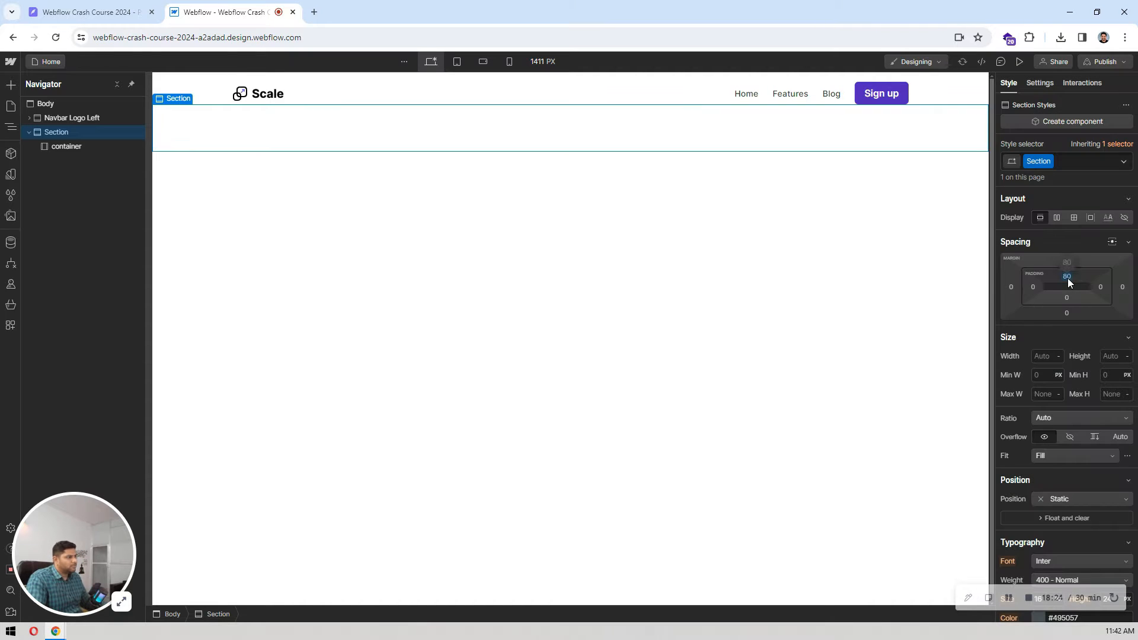
{"action": "left_click", "coordinate": [1067, 297]}
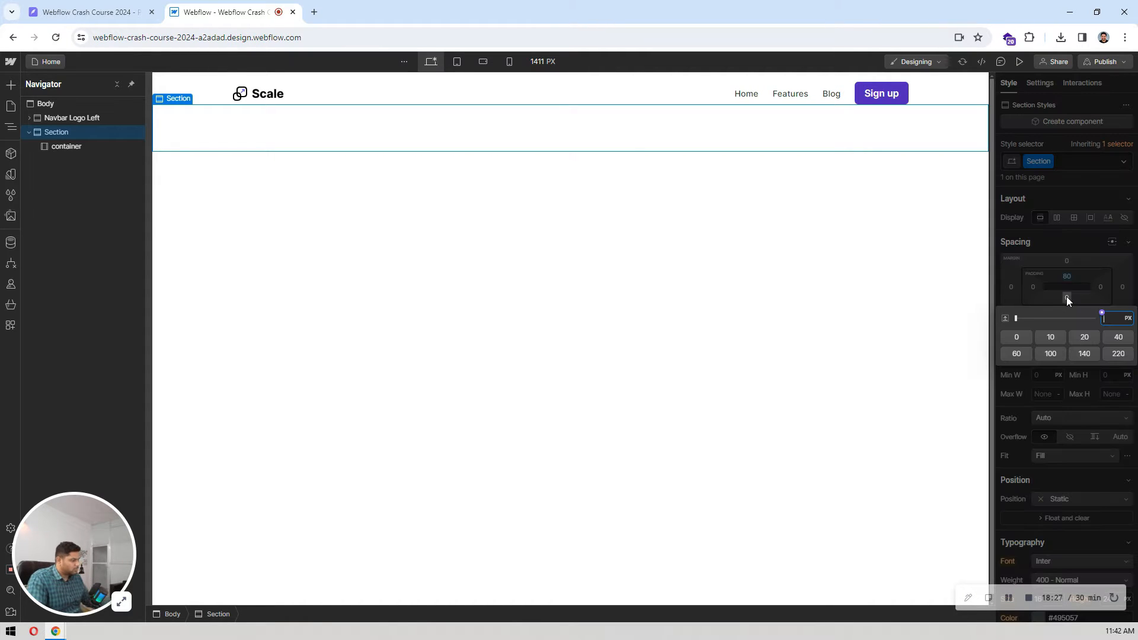
{"action": "type", "text": "64"}
{"action": "key", "text": "Return"}
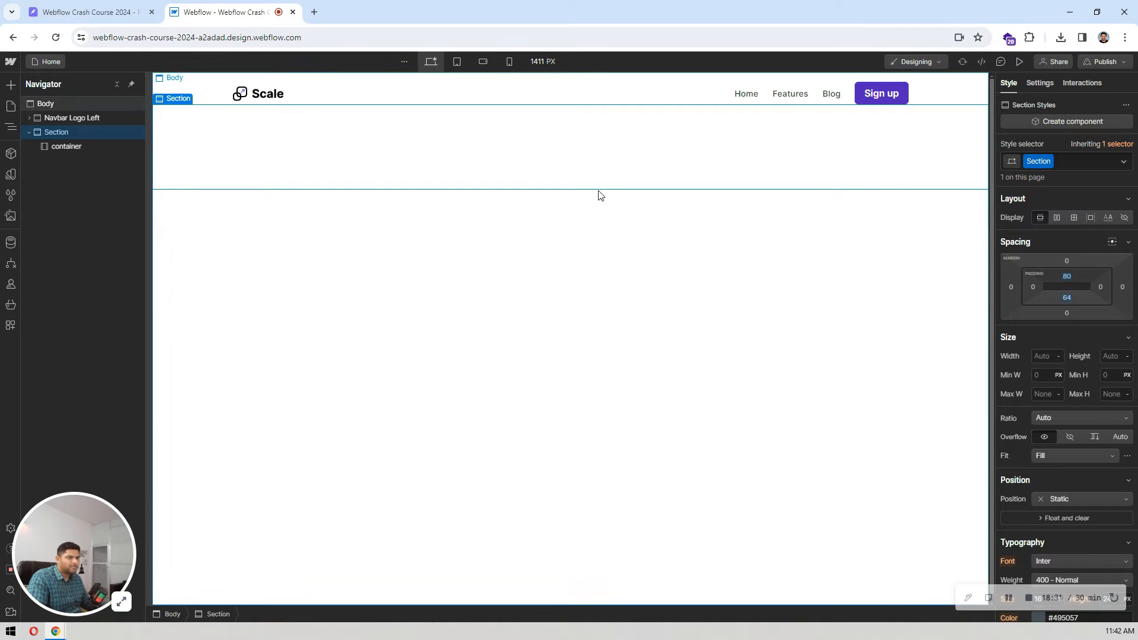
Step: Check the hero layout in Pixso and insert a V Flex element into the Section's container in Webflow
{"action": "left_click", "coordinate": [64, 146]}
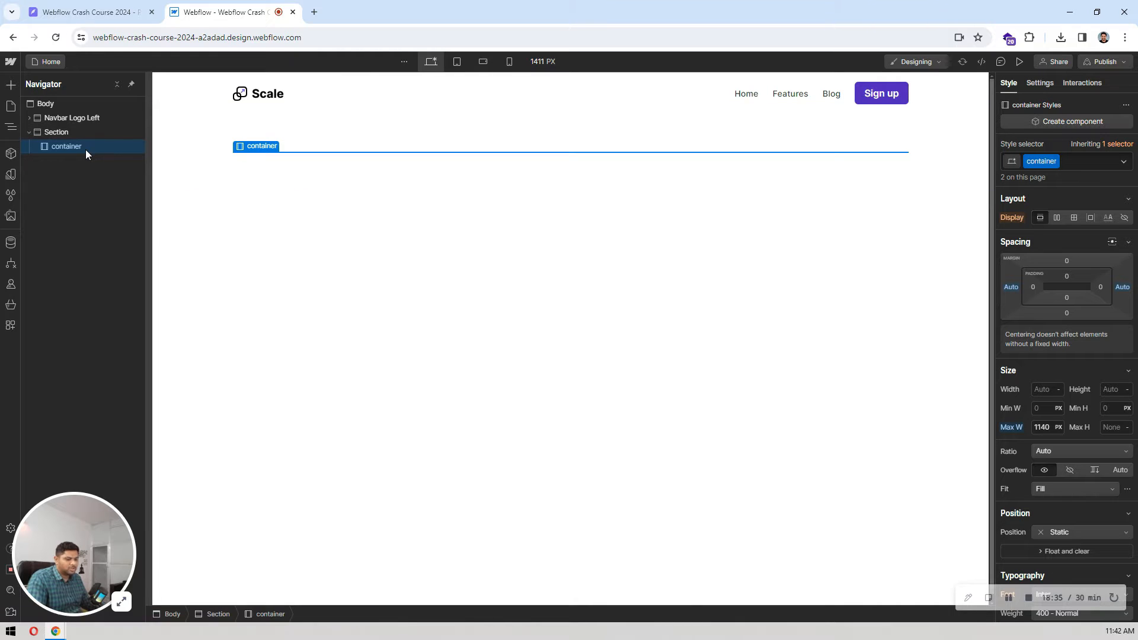
{"action": "key", "text": "ctrl+k"}
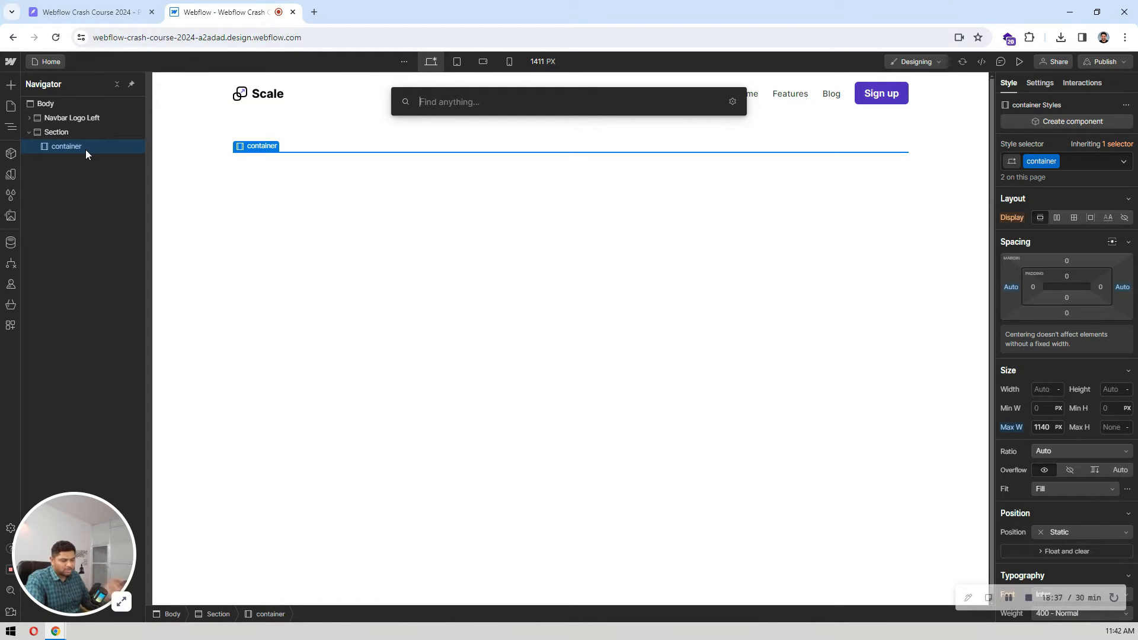
{"action": "key", "text": "Escape"}
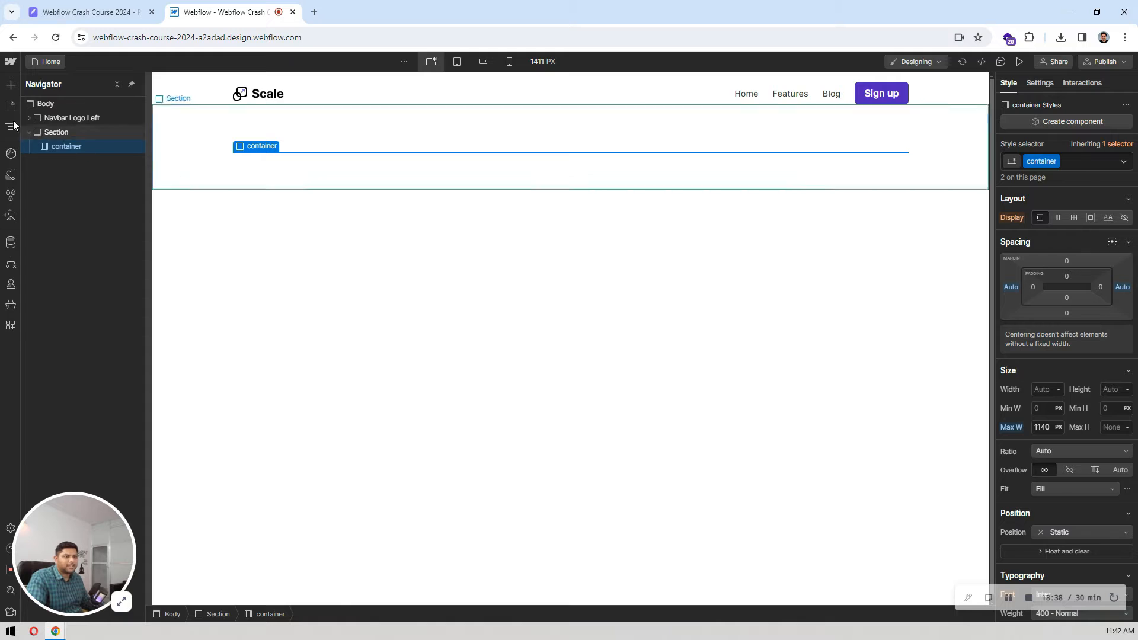
{"action": "left_click", "coordinate": [12, 86]}
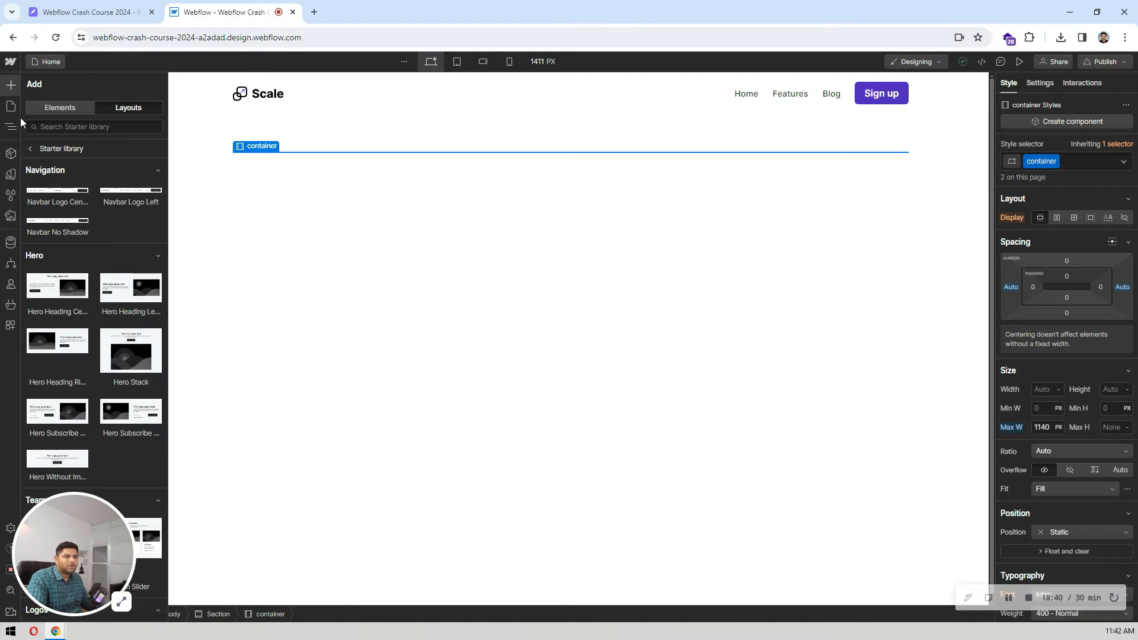
{"action": "left_click", "coordinate": [60, 106]}
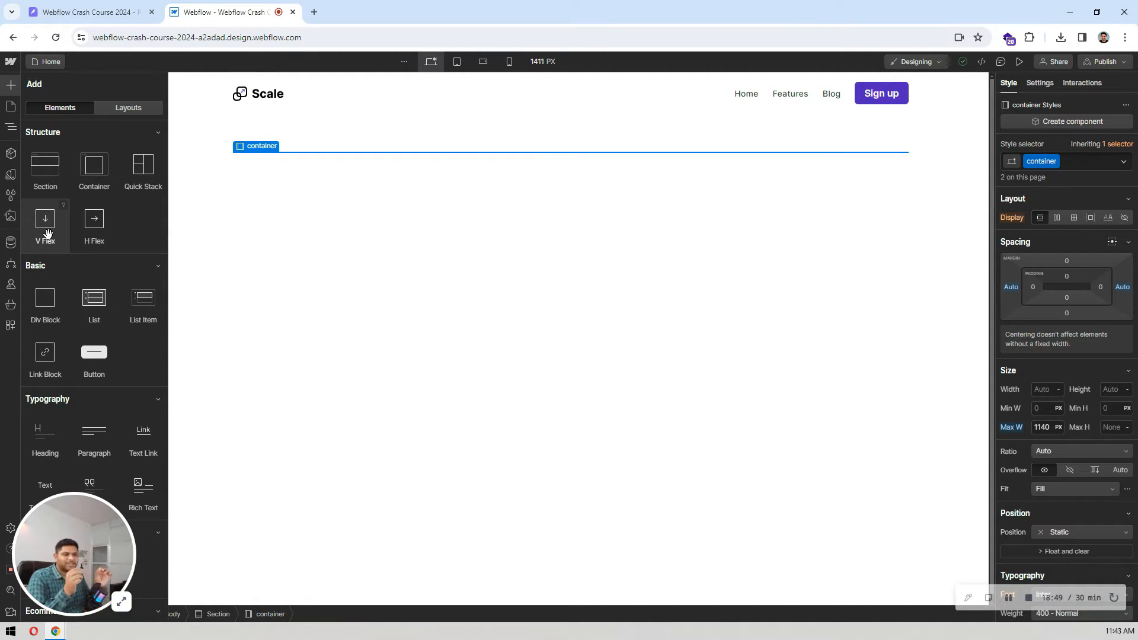
{"action": "left_click", "coordinate": [126, 5]}
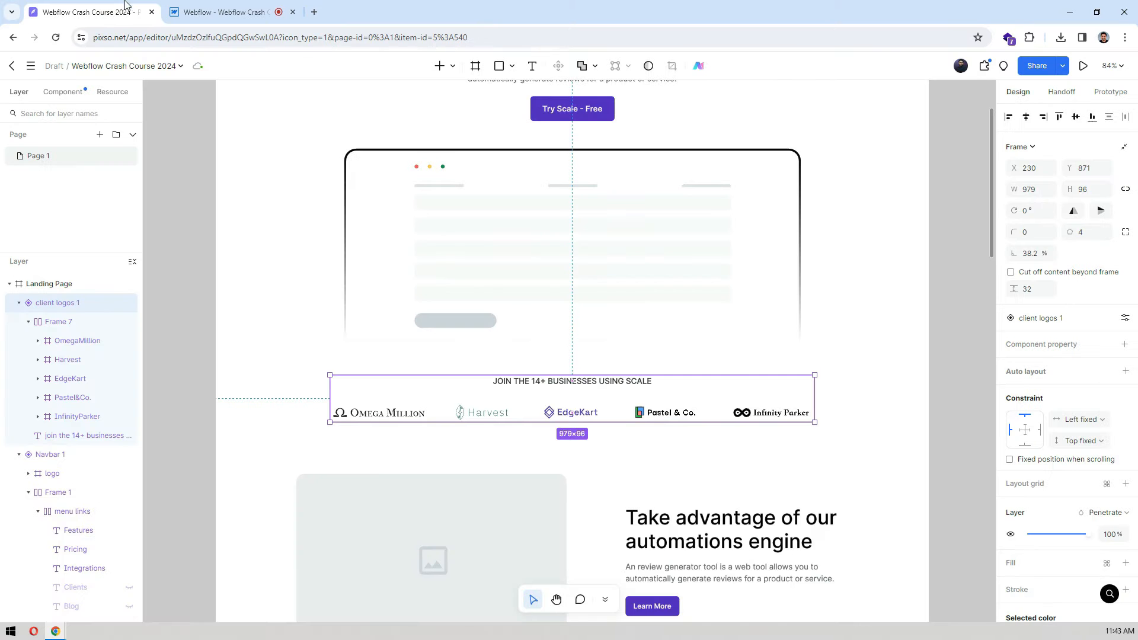
{"action": "scroll", "coordinate": [574, 271], "scroll_direction": "up", "scroll_amount": 6}
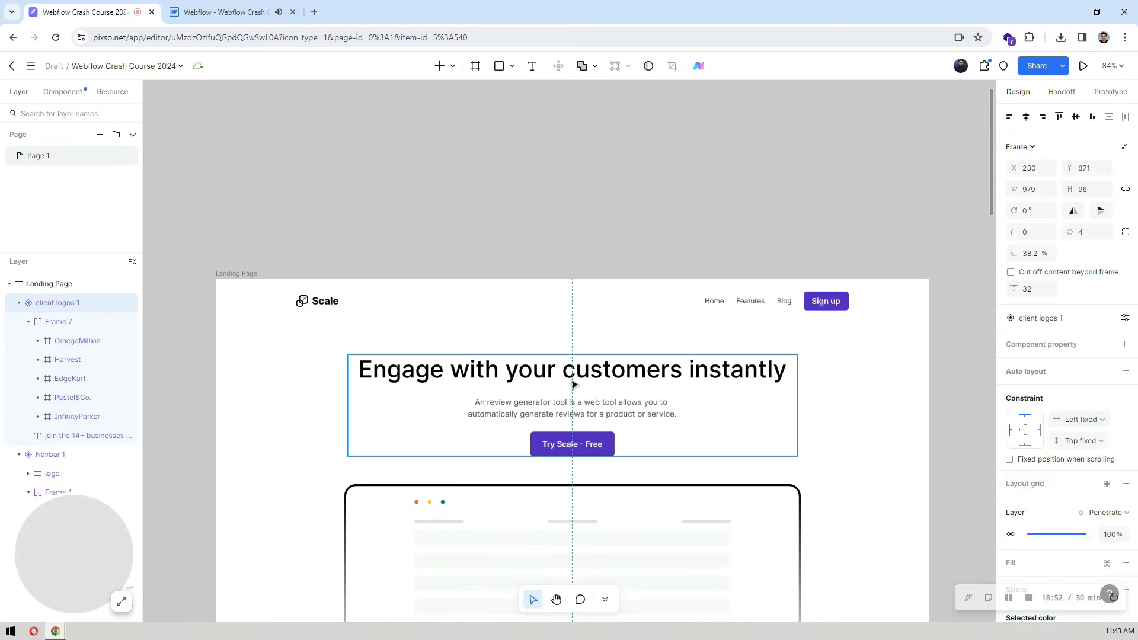
{"action": "left_click", "coordinate": [301, 17]}
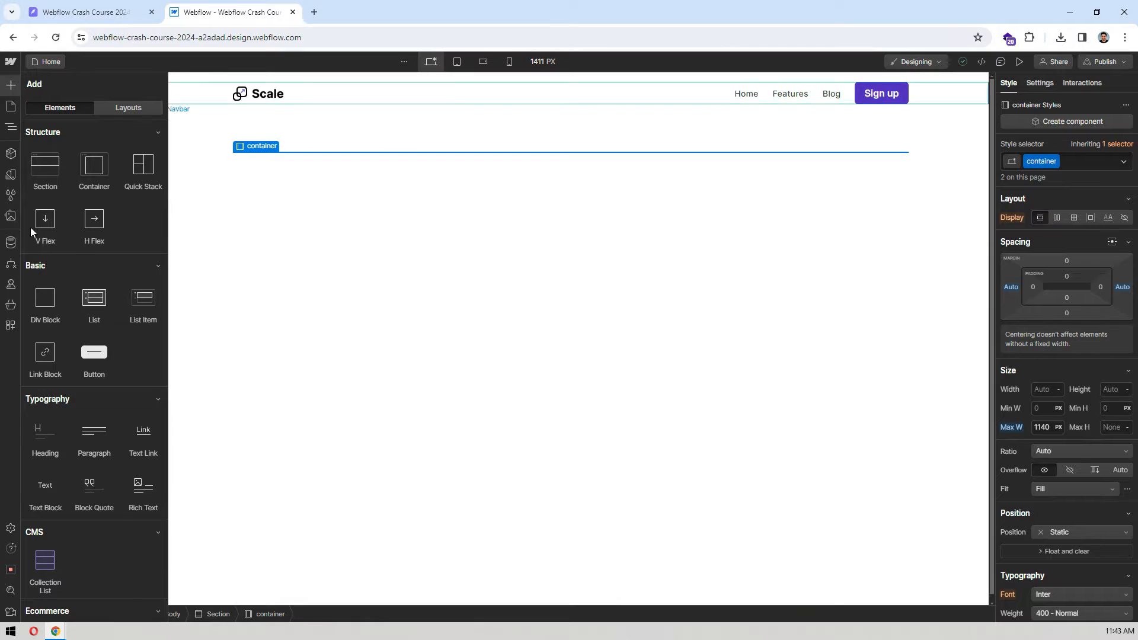
{"action": "left_click_drag", "start_coordinate": [45, 219], "coordinate": [73, 151]}
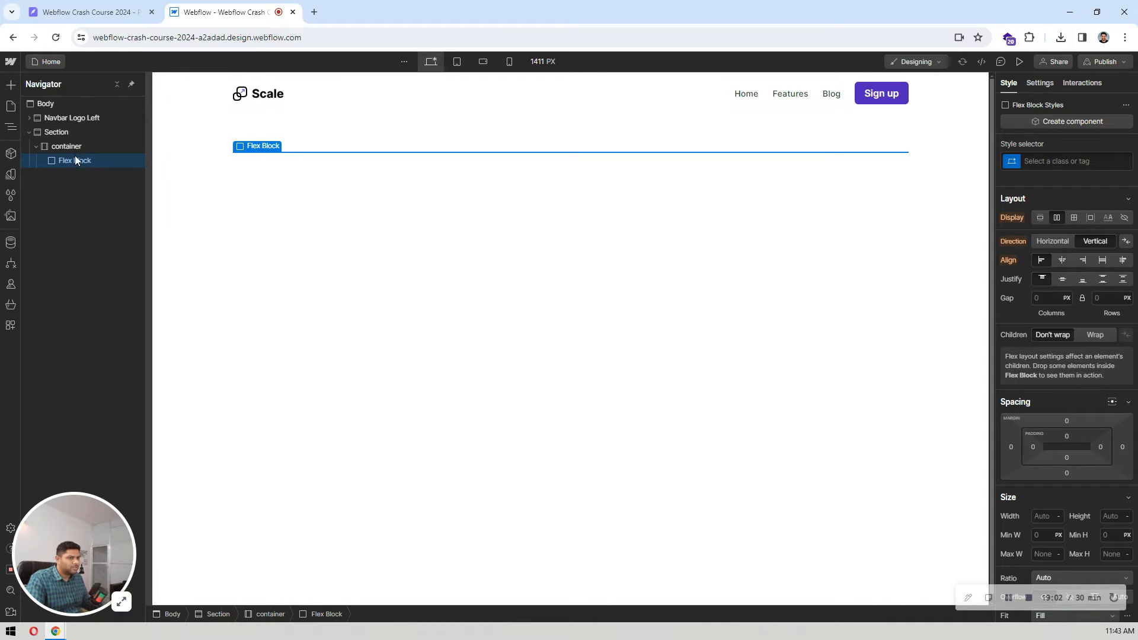
Step: Add a Heading and a Paragraph inside the new Flex Block
{"action": "key", "text": "ctrl+e"}
{"action": "type", "text": "head"}
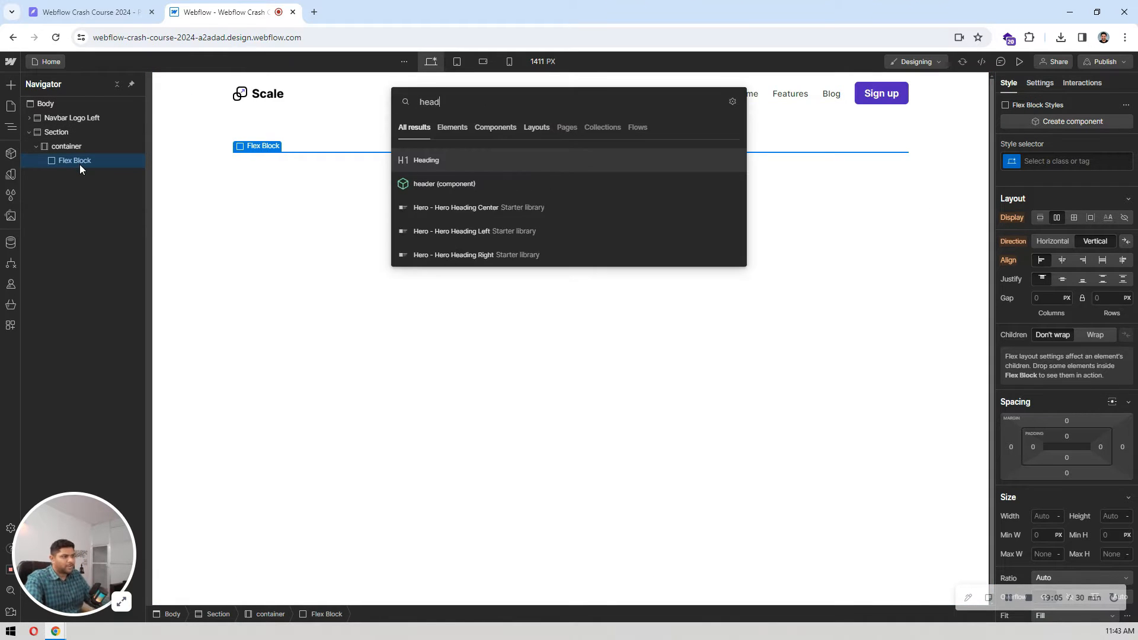
{"action": "key", "text": "Return"}
{"action": "key", "text": "ctrl+e"}
{"action": "type", "text": "para"}
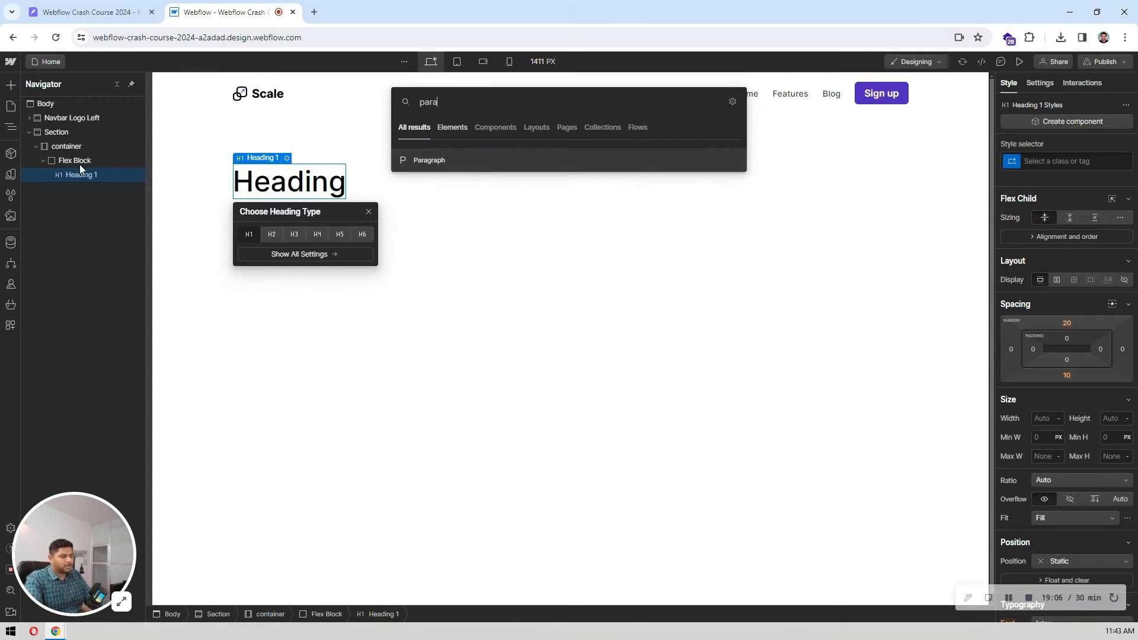
{"action": "key", "text": "Return"}
Step: Add a Button to the Flex Block below the paragraph
{"action": "left_click", "coordinate": [75, 161]}
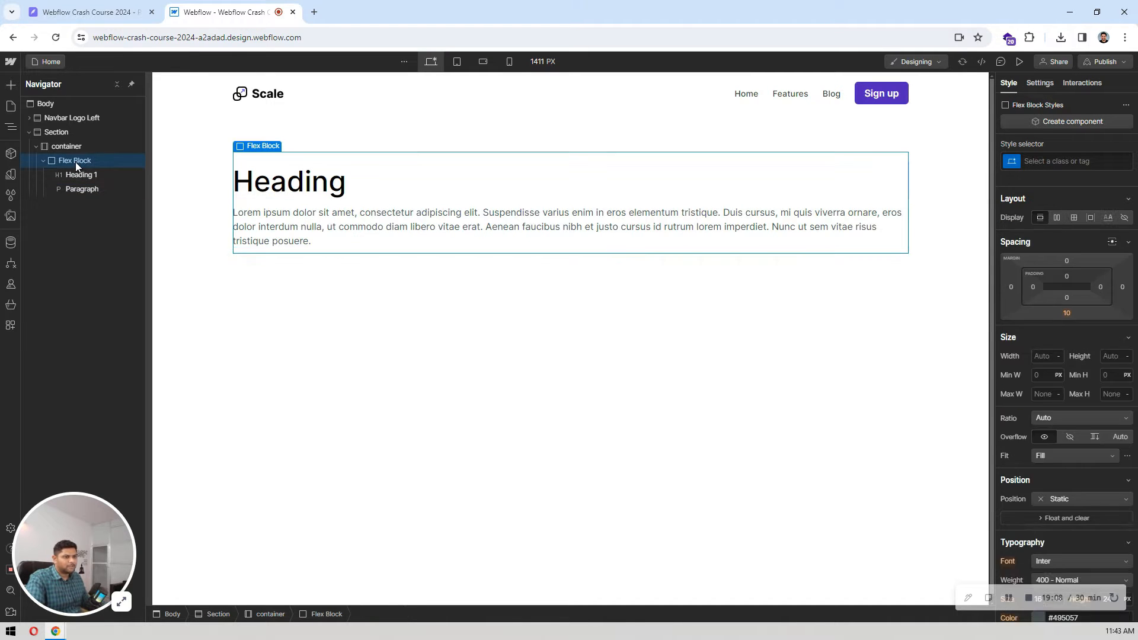
{"action": "key", "text": "ctrl+e"}
{"action": "type", "text": "butt"}
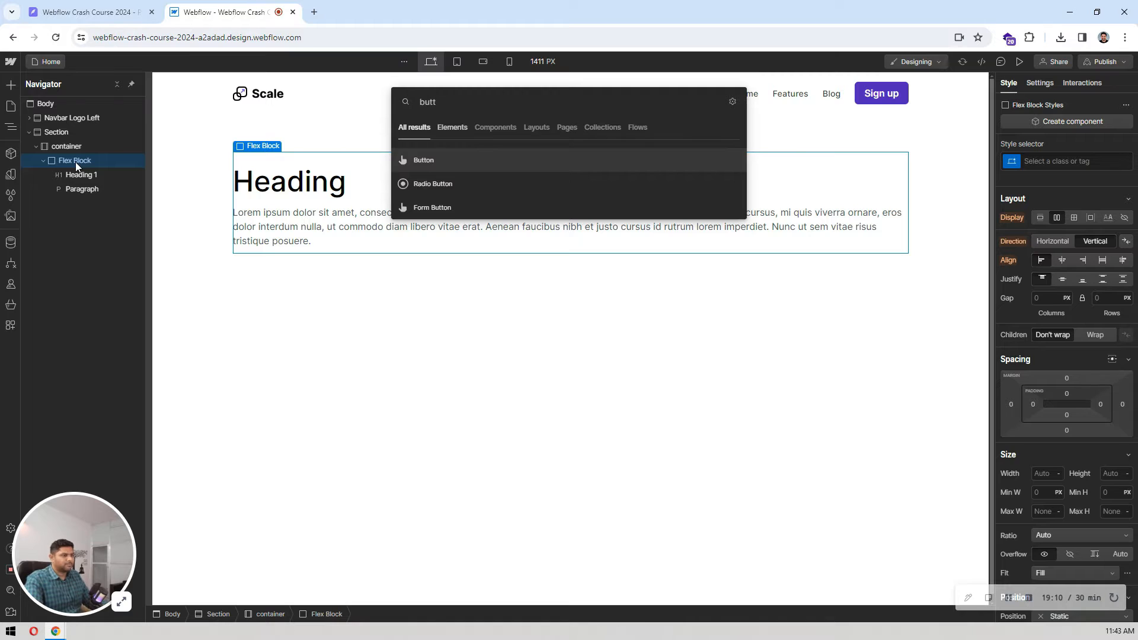
{"action": "key", "text": "Return"}
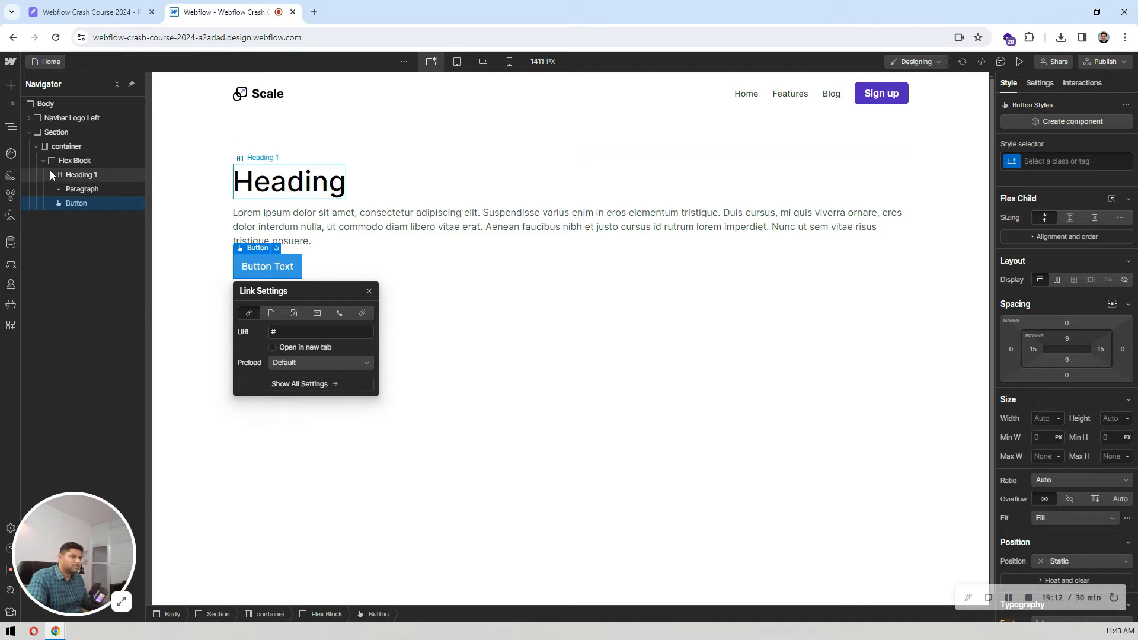
Step: Try End alignment on the Flex Block's children and settle on Center alignment
{"action": "left_click", "coordinate": [82, 161]}
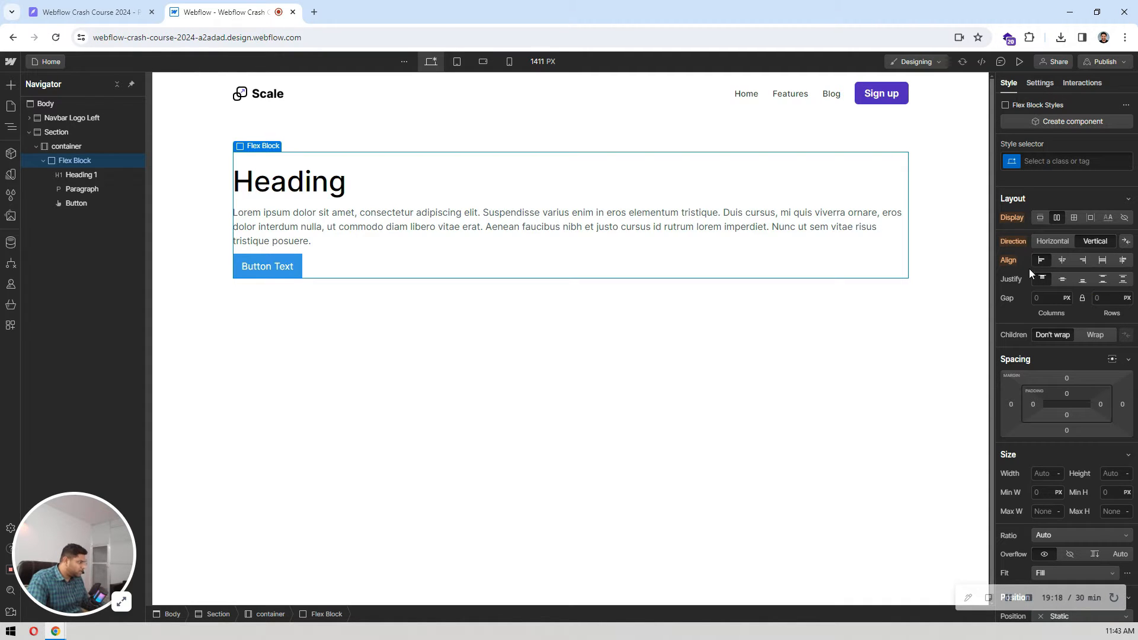
{"action": "left_click", "coordinate": [1062, 261]}
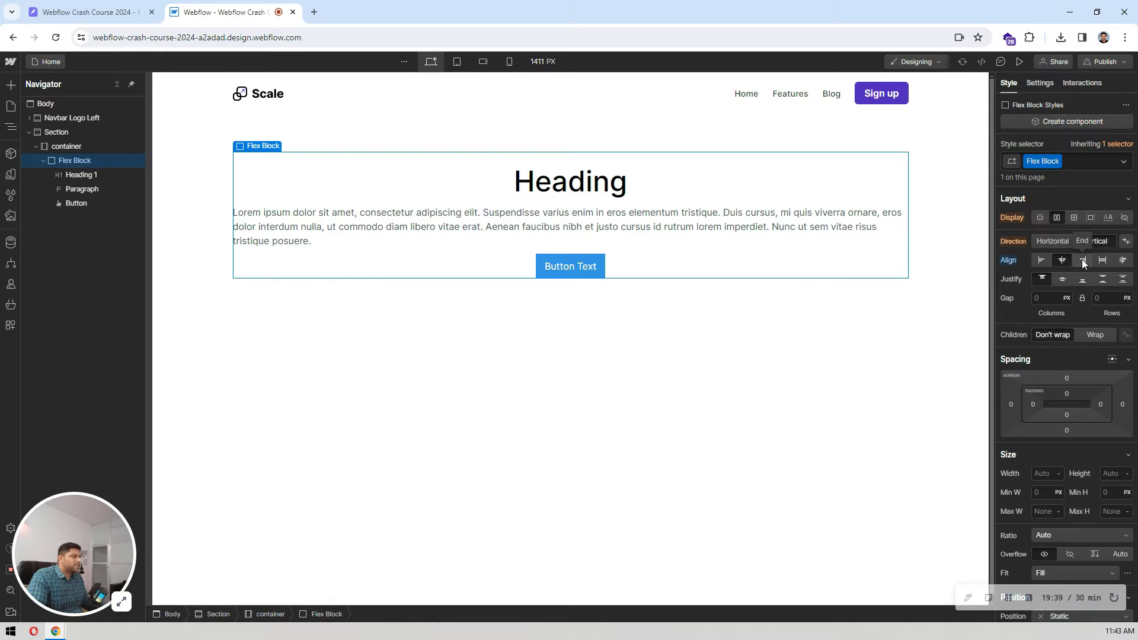
{"action": "left_click", "coordinate": [1082, 261]}
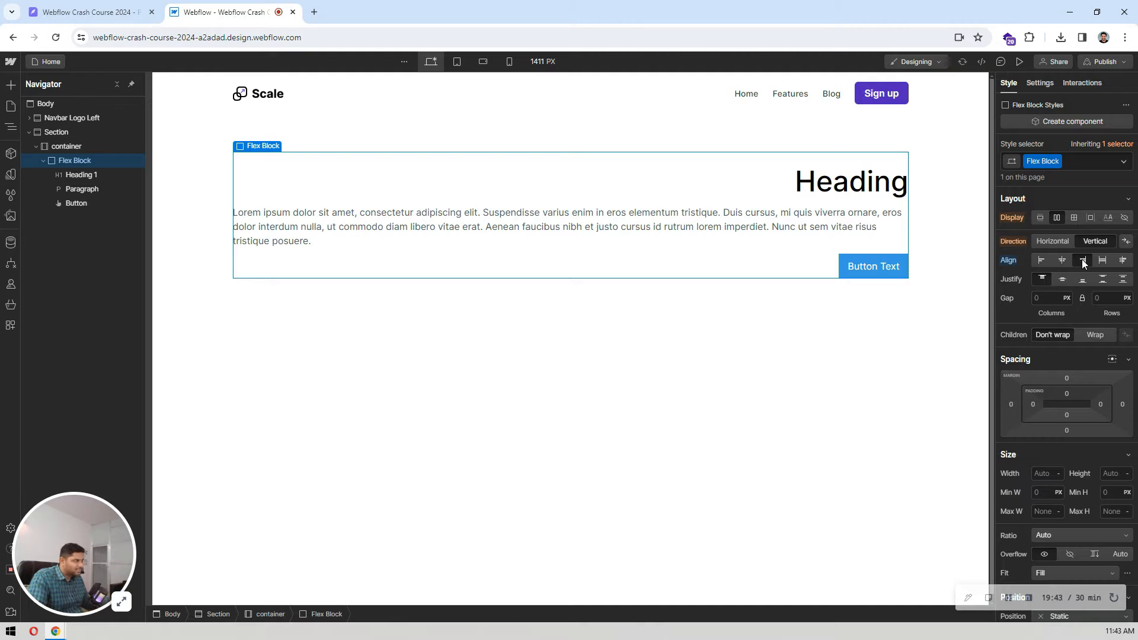
{"action": "left_click", "coordinate": [1058, 263]}
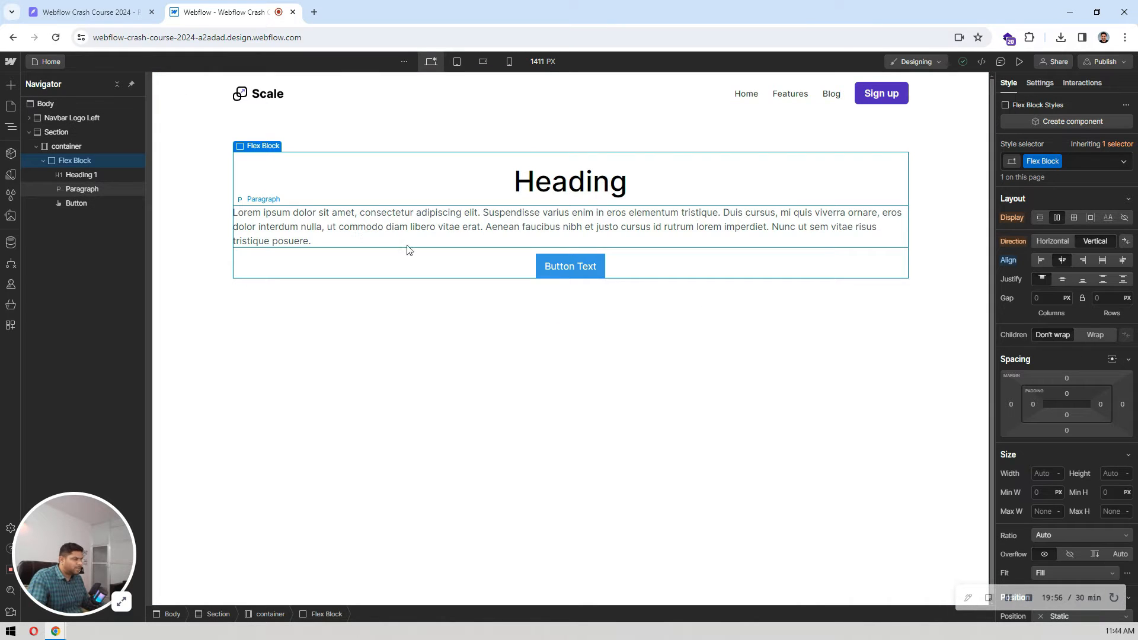
Step: Set the Flex Block's text alignment to center
{"action": "scroll", "coordinate": [1031, 270], "scroll_direction": "down", "scroll_amount": 5}
{"action": "scroll", "coordinate": [1031, 270], "scroll_direction": "down", "scroll_amount": 1}
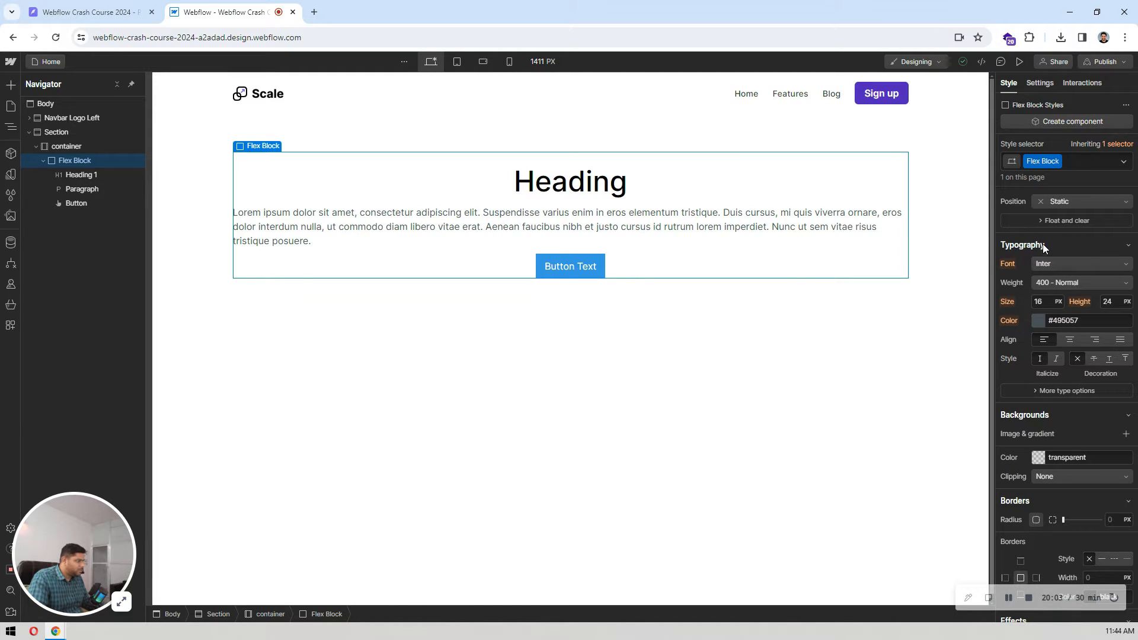
{"action": "left_click", "coordinate": [1070, 340]}
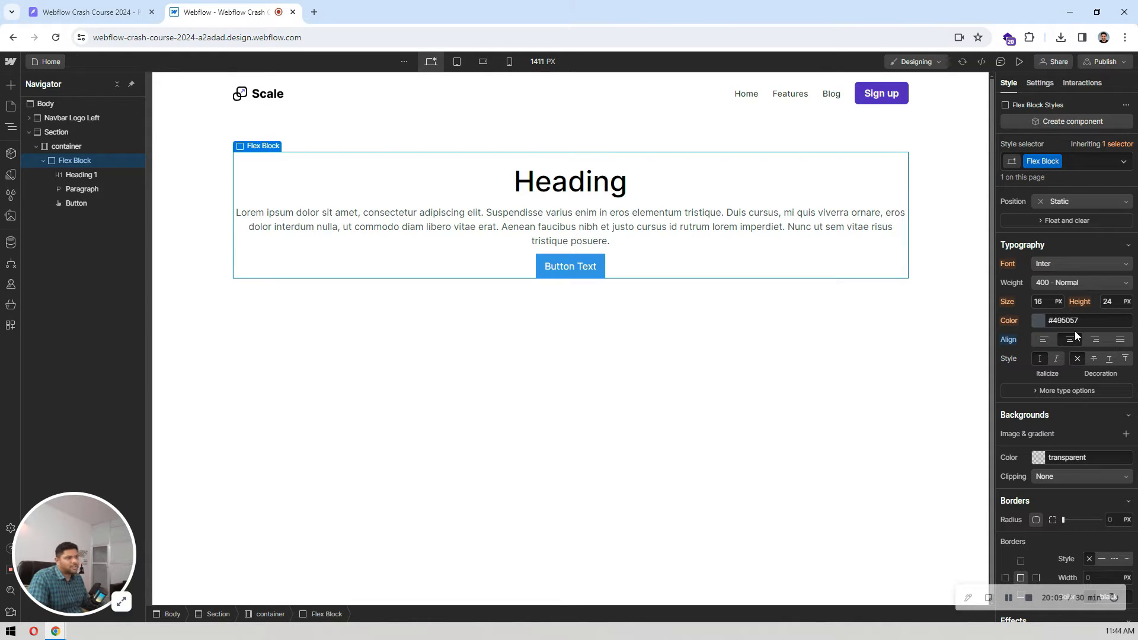
Step: Copy "Engage with your customers instantly" from the Pixso design and replace the Webflow heading's placeholder text with it
{"action": "left_click", "coordinate": [524, 179]}
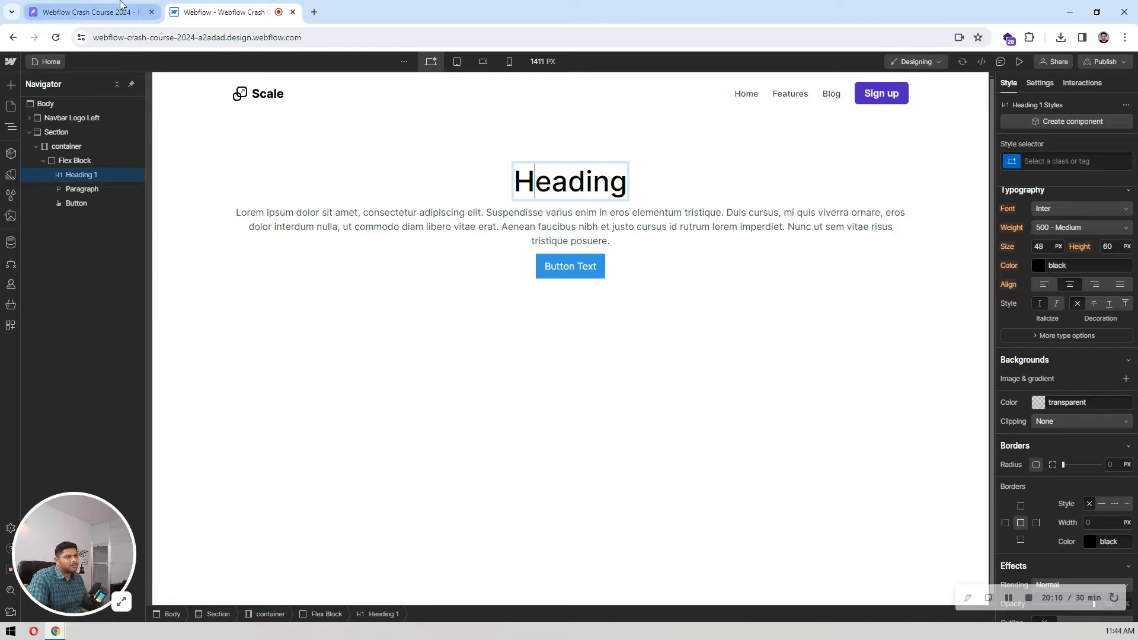
{"action": "left_click", "coordinate": [89, 12]}
{"action": "double_click", "coordinate": [504, 370]}
{"action": "double_click", "coordinate": [503, 370]}
{"action": "key", "text": "ctrl+c"}
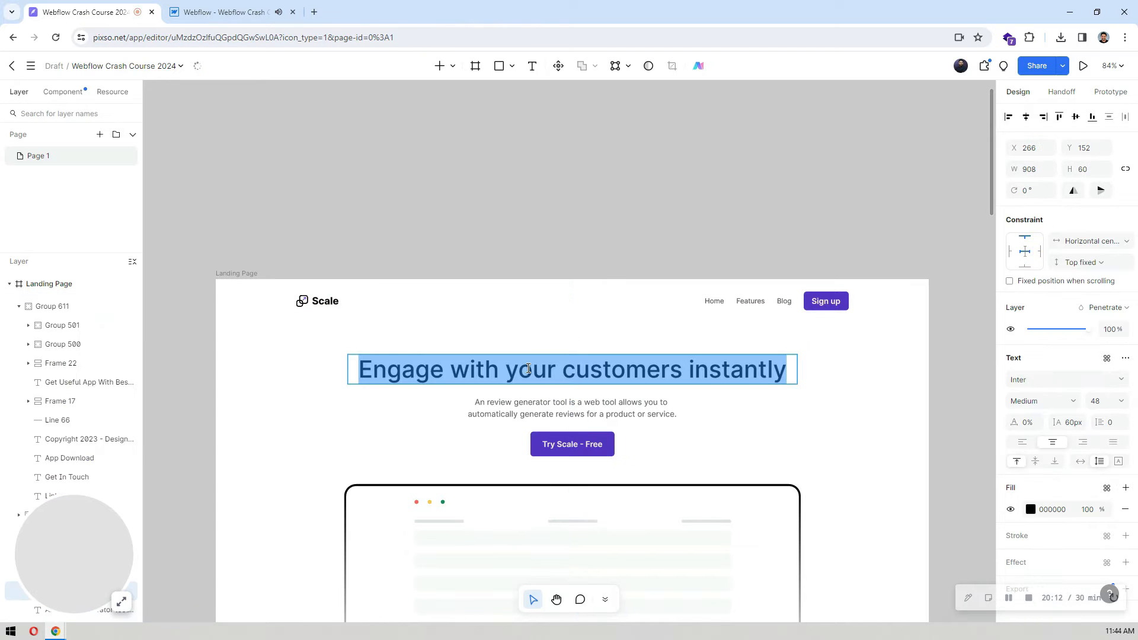
{"action": "left_click", "coordinate": [253, 6]}
{"action": "double_click", "coordinate": [573, 185]}
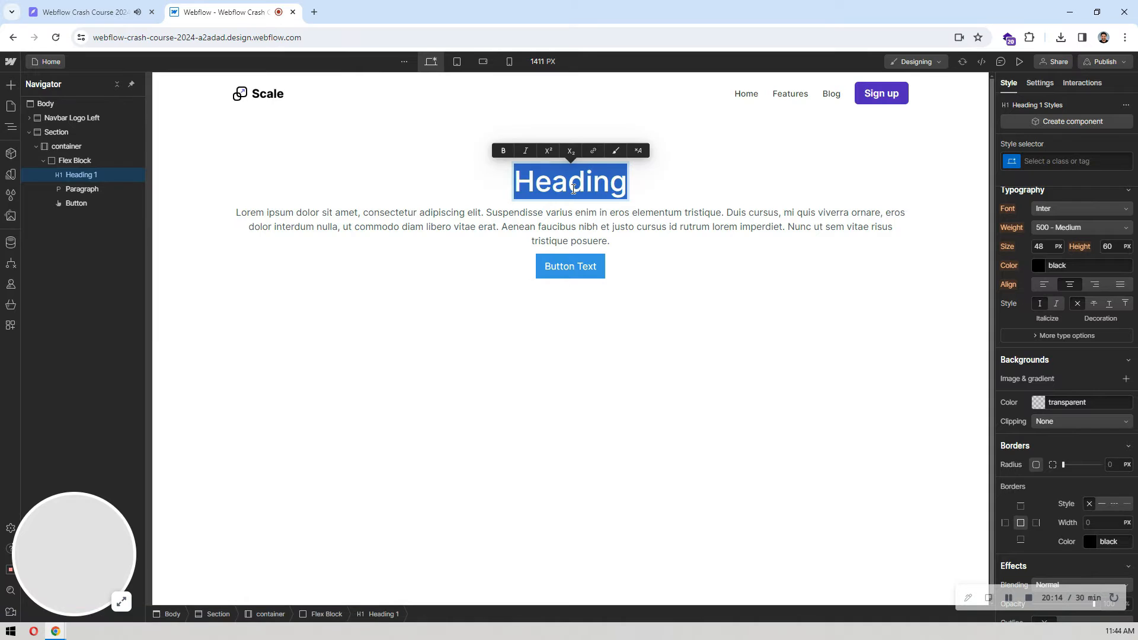
{"action": "key", "text": "ctrl+v"}
{"action": "key", "text": "Escape"}
Step: Copy the review generator description from the Pixso hero and replace the Webflow paragraph's placeholder text with it
{"action": "left_click", "coordinate": [590, 224]}
{"action": "left_click", "coordinate": [89, 12]}
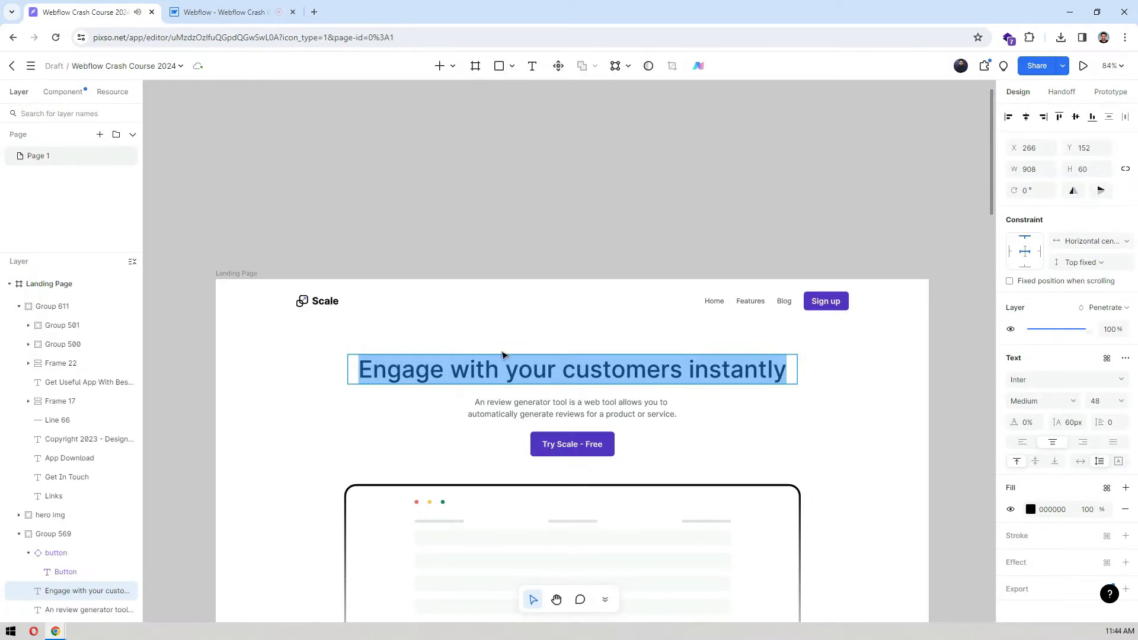
{"action": "double_click", "coordinate": [537, 408]}
{"action": "double_click", "coordinate": [538, 408]}
{"action": "key", "text": "ctrl+c"}
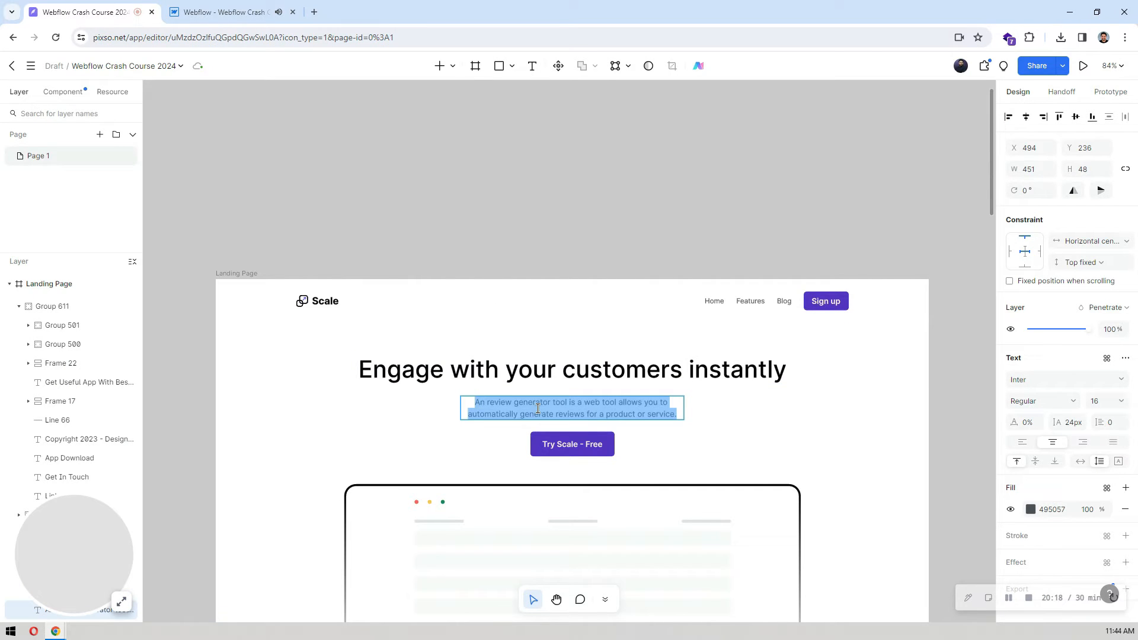
{"action": "left_click", "coordinate": [225, 12]}
{"action": "double_click", "coordinate": [615, 229]}
{"action": "key", "text": "ctrl+a"}
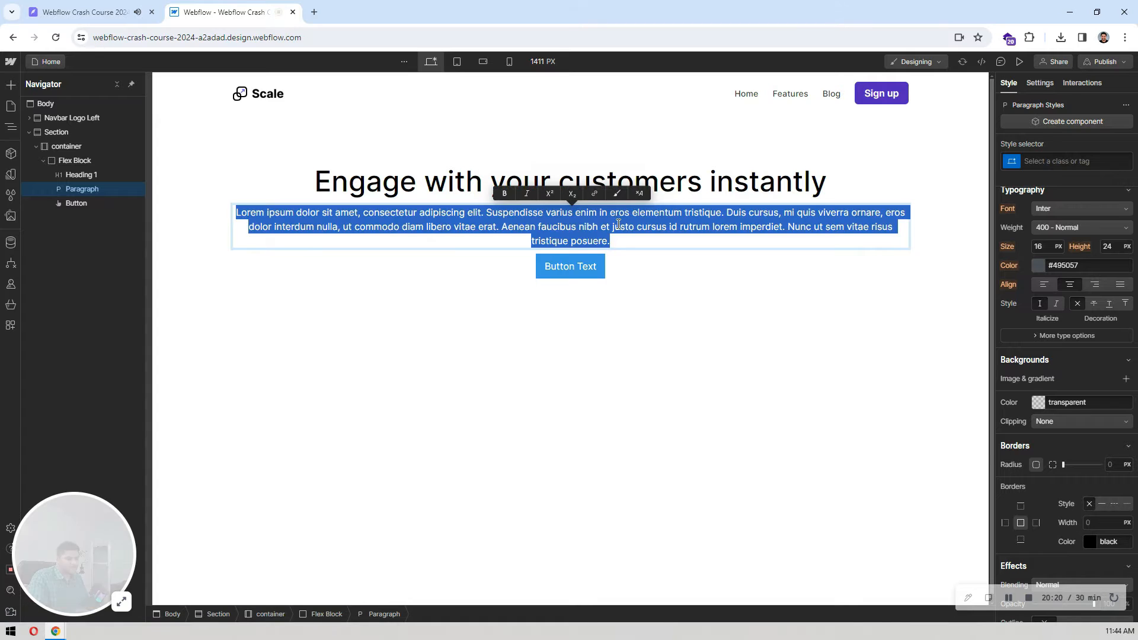
{"action": "key", "text": "ctrl+v"}
{"action": "left_click", "coordinate": [665, 238]}
Step: Copy the label "Try Scale - Free" from the Pixso button and replace the Webflow button's text with it
{"action": "left_click", "coordinate": [89, 12]}
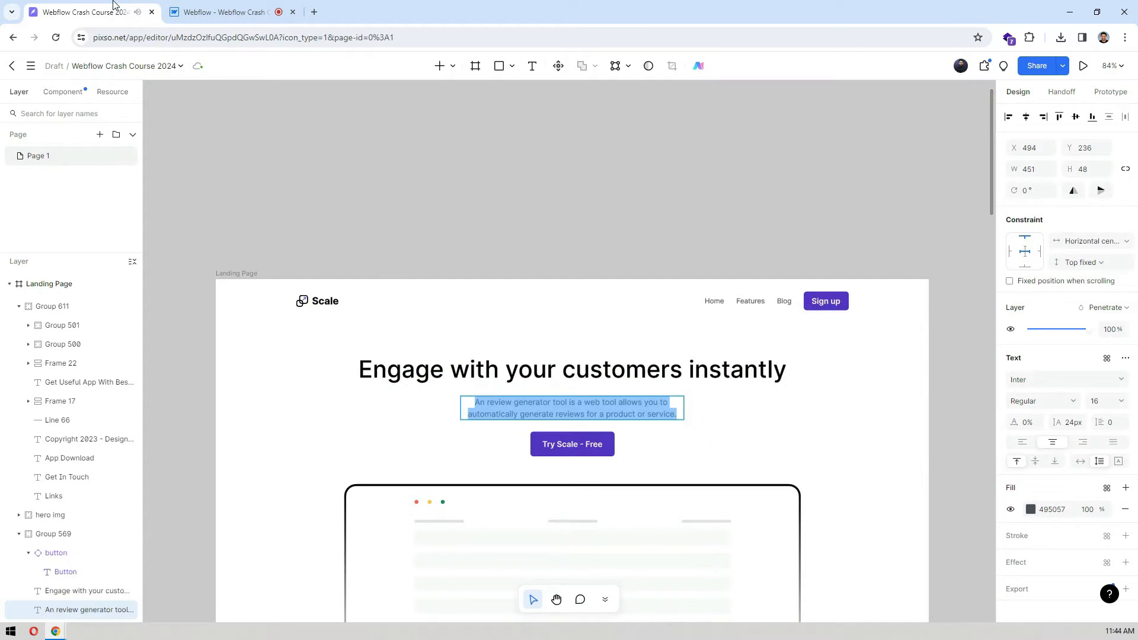
{"action": "left_click", "coordinate": [556, 448]}
{"action": "key", "text": "ctrl+a"}
{"action": "key", "text": "ctrl+c"}
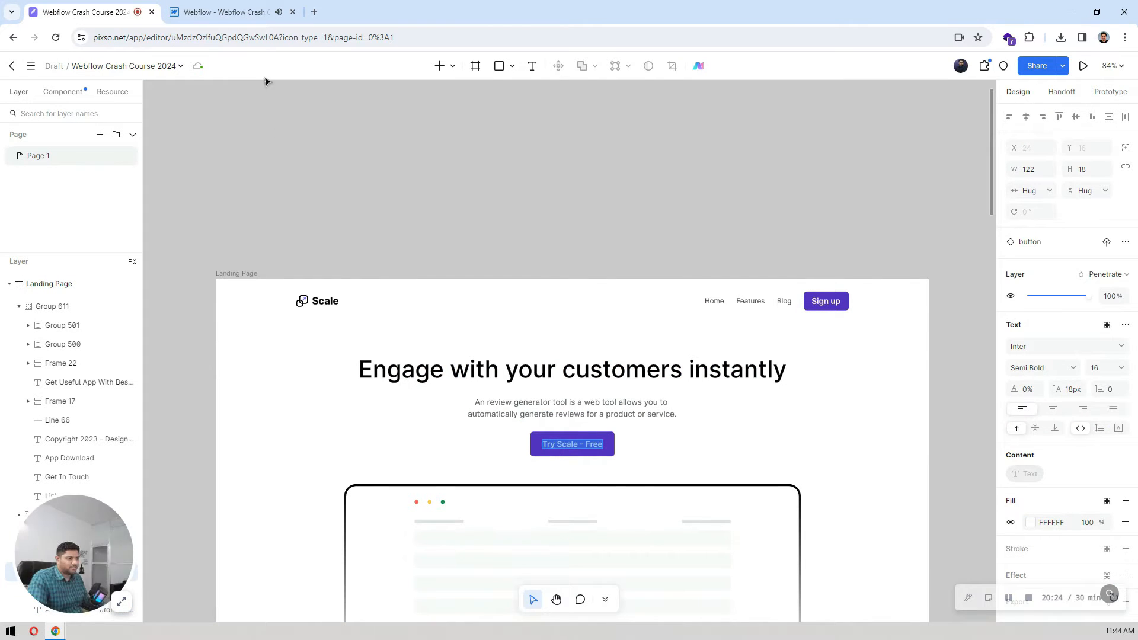
{"action": "left_click", "coordinate": [252, 12]}
{"action": "double_click", "coordinate": [578, 237]}
{"action": "key", "text": "ctrl+a"}
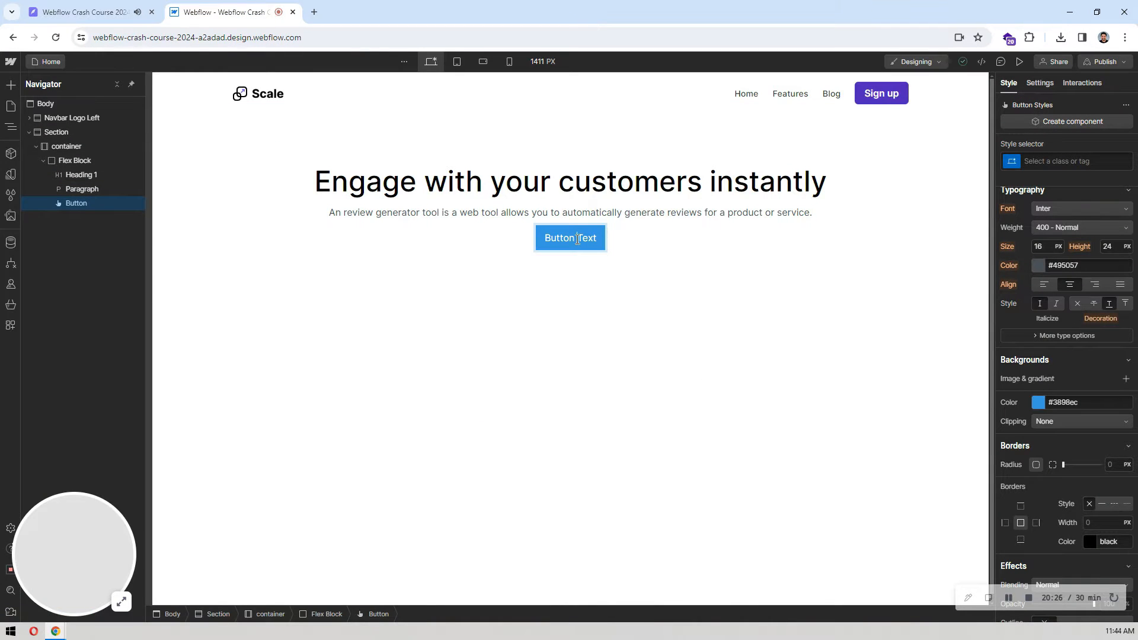
{"action": "key", "text": "ctrl+v"}
{"action": "key", "text": "Escape"}
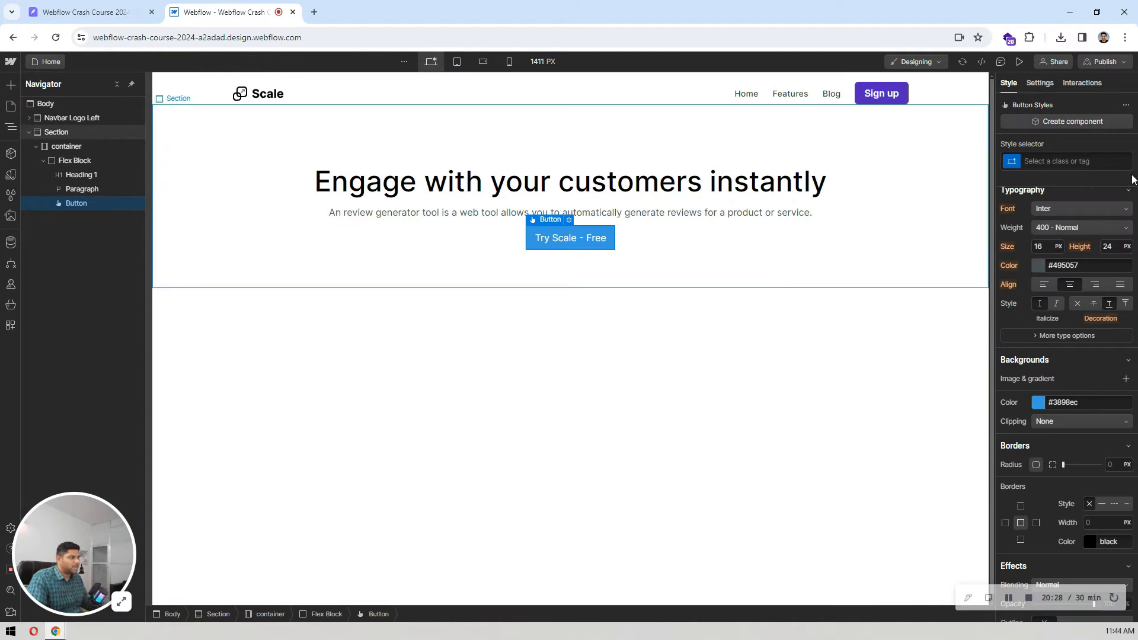
Step: Apply the existing Button class and the Large combo class to the Try Scale - Free button
{"action": "left_click", "coordinate": [1088, 154]}
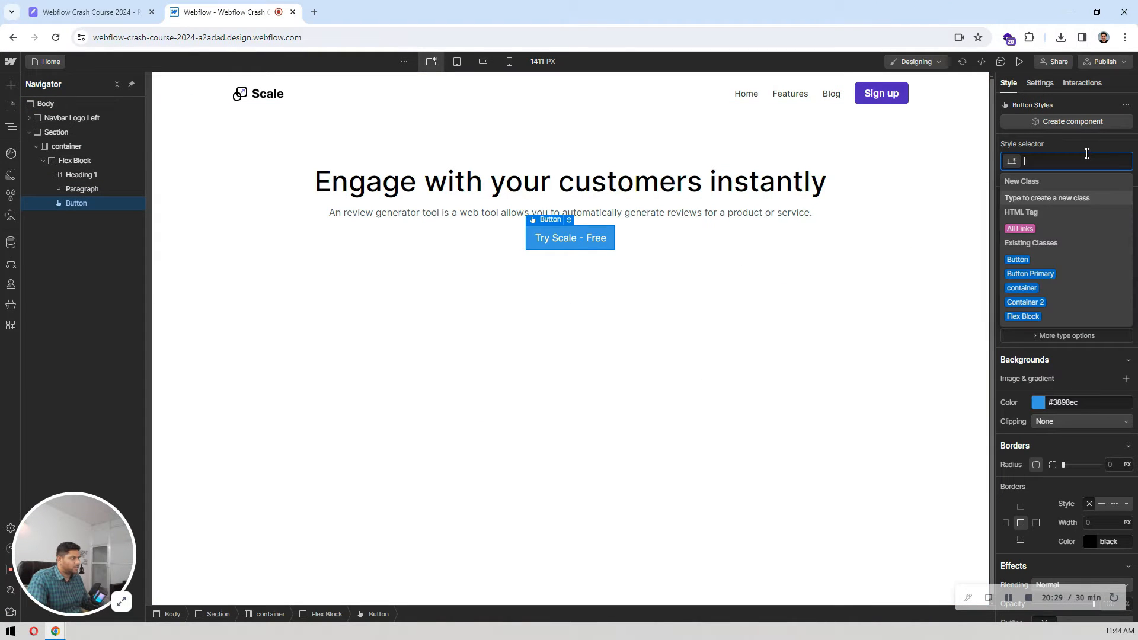
{"action": "left_click", "coordinate": [1012, 261]}
{"action": "left_click", "coordinate": [1069, 160]}
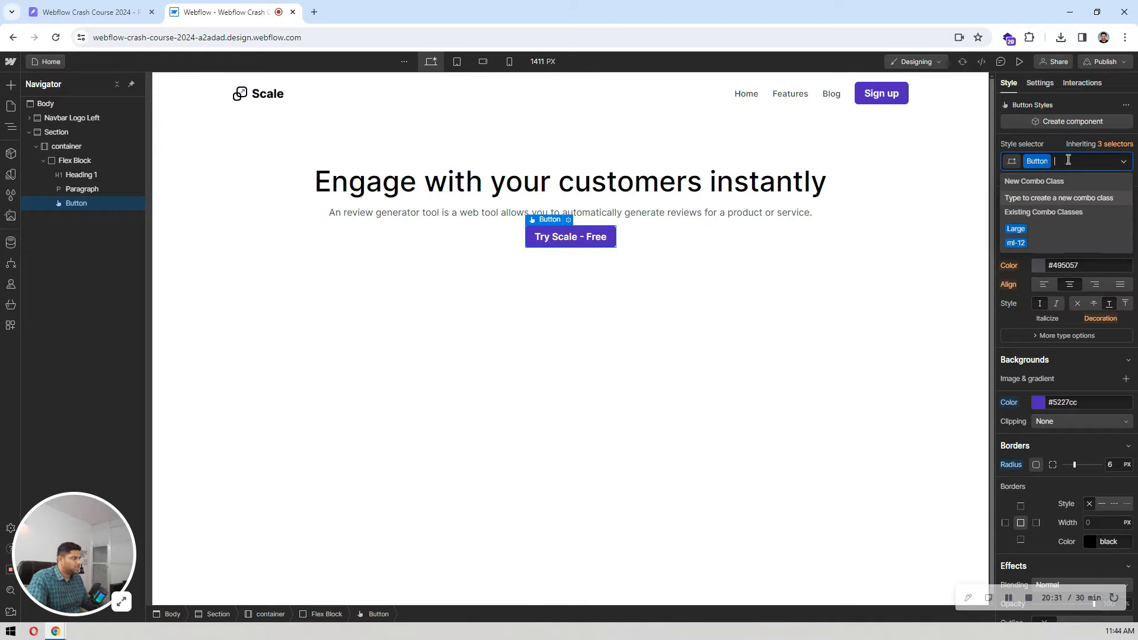
{"action": "left_click", "coordinate": [1030, 228]}
{"action": "left_click", "coordinate": [691, 310]}
Step: Switch to Pixso and measure the spacing between the hero paragraph and the button below it
{"action": "left_click", "coordinate": [125, 5]}
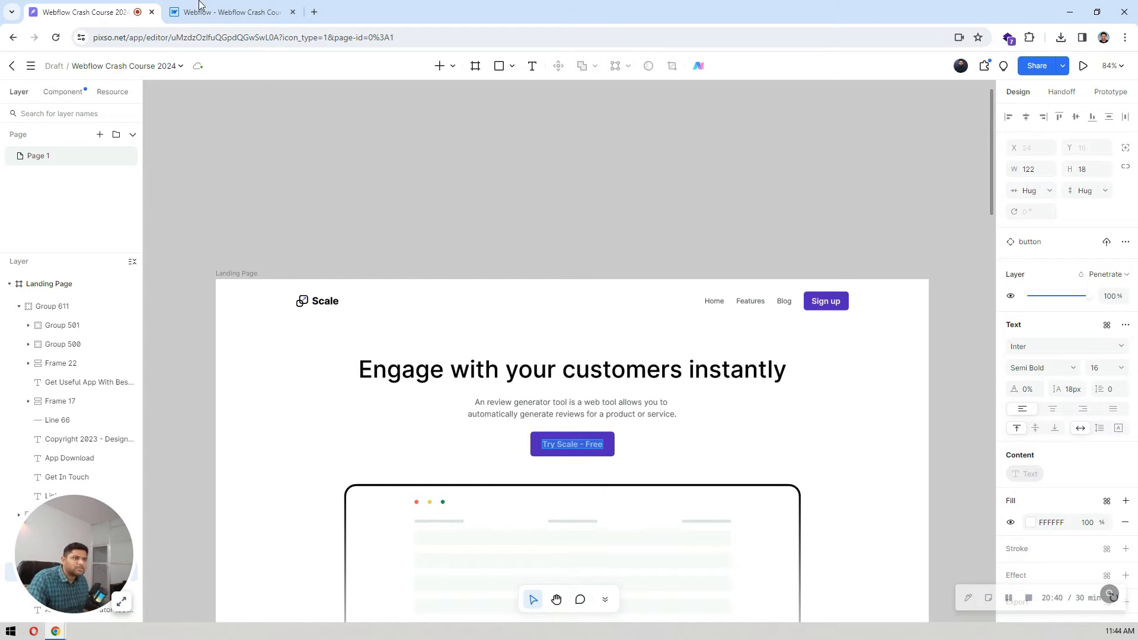
{"action": "left_click", "coordinate": [216, 7]}
{"action": "left_click", "coordinate": [95, 12]}
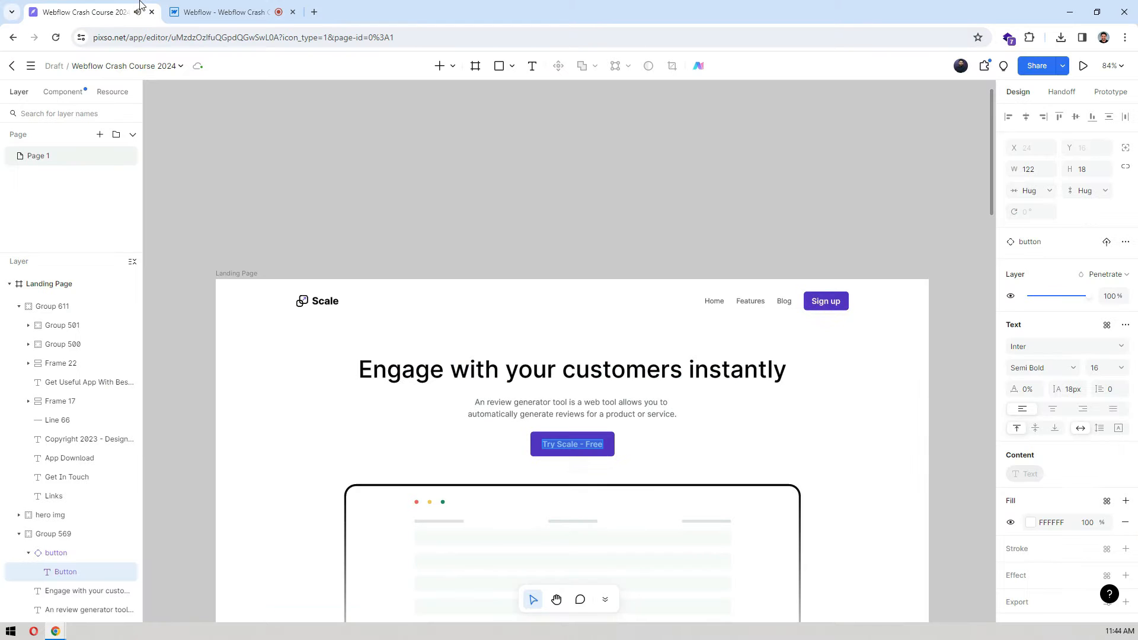
{"action": "scroll", "coordinate": [741, 202], "scroll_direction": "down", "scroll_amount": 3}
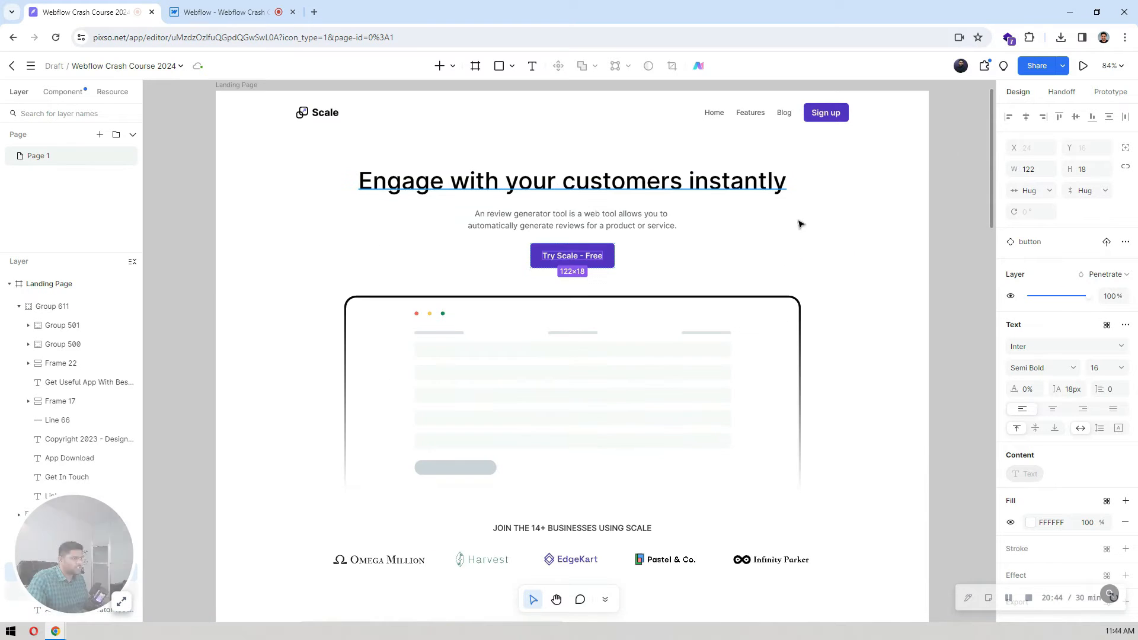
{"action": "left_click", "coordinate": [895, 255]}
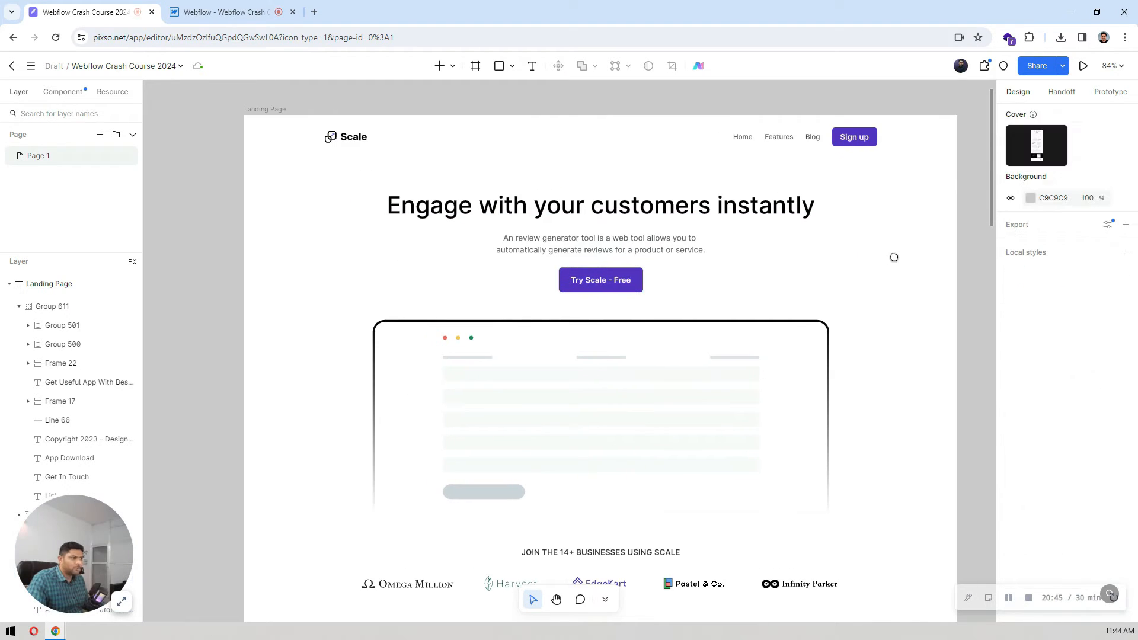
{"action": "left_click", "coordinate": [615, 254]}
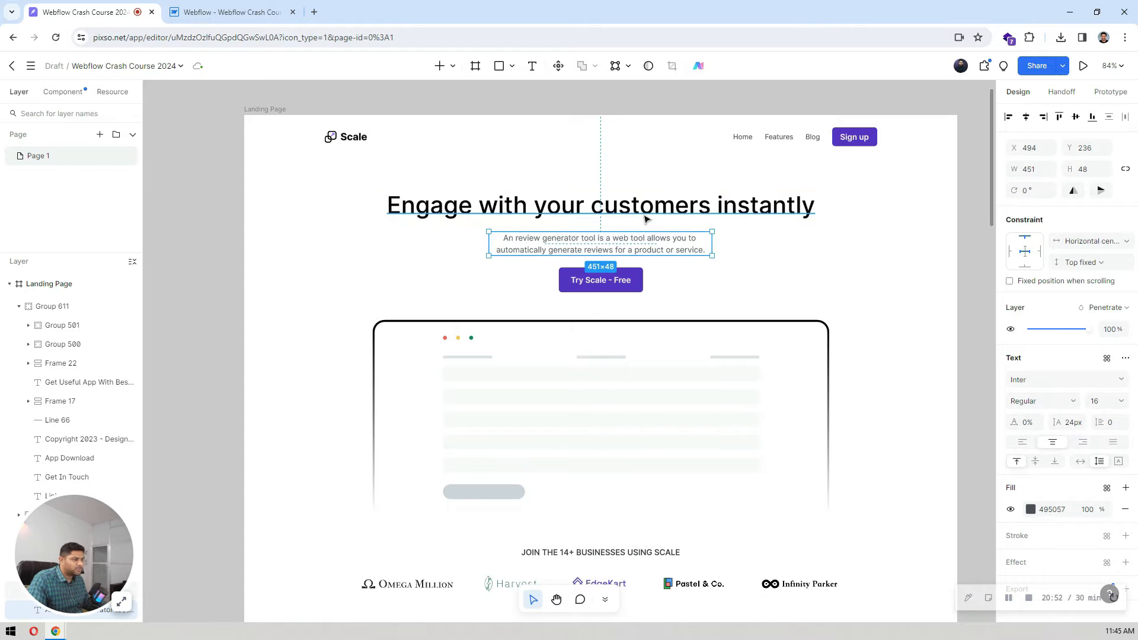
{"action": "key", "text": "alt"}
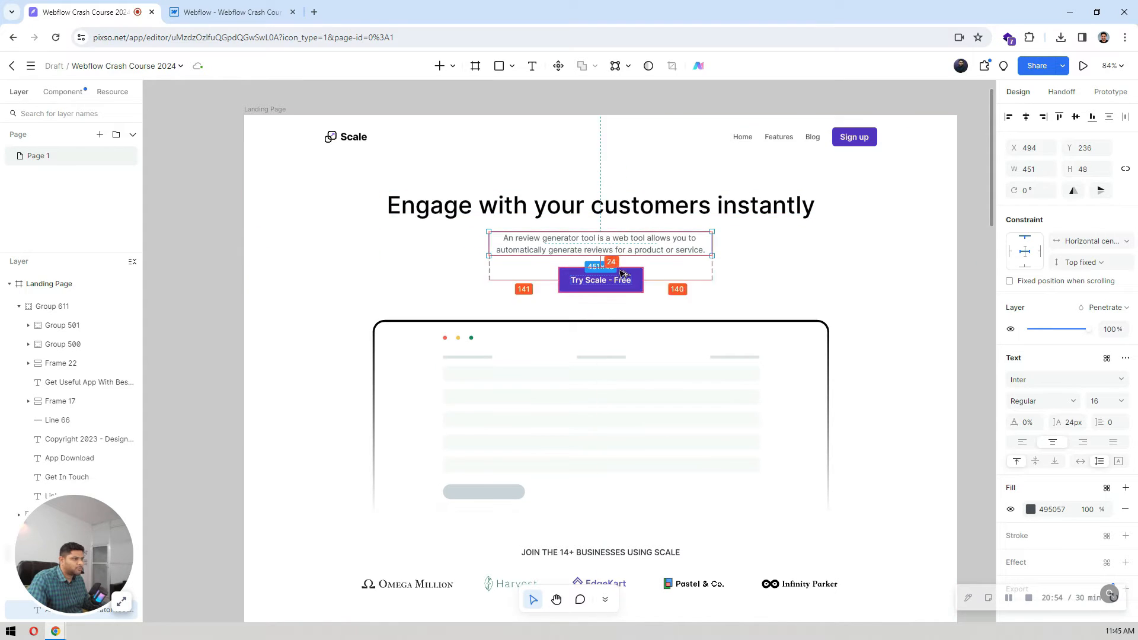
Step: Switch back to Webflow and set the hero Flex Block's row gap to 24 px
{"action": "key", "text": "ctrl+Tab"}
{"action": "left_click", "coordinate": [319, 226]}
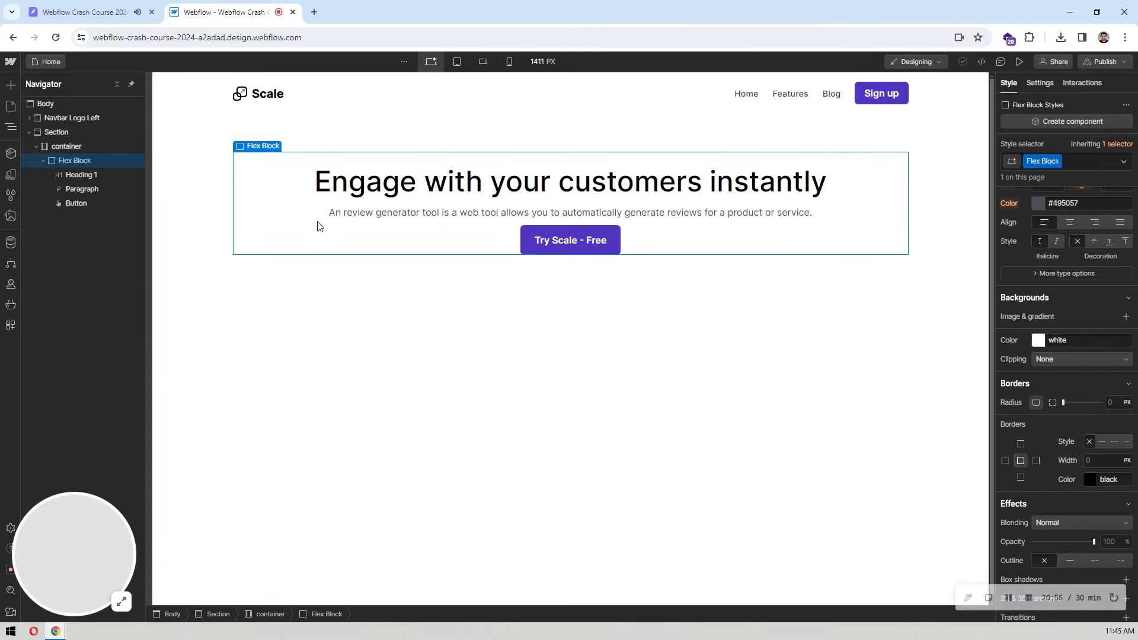
{"action": "scroll", "coordinate": [1058, 260], "scroll_direction": "up", "scroll_amount": 8}
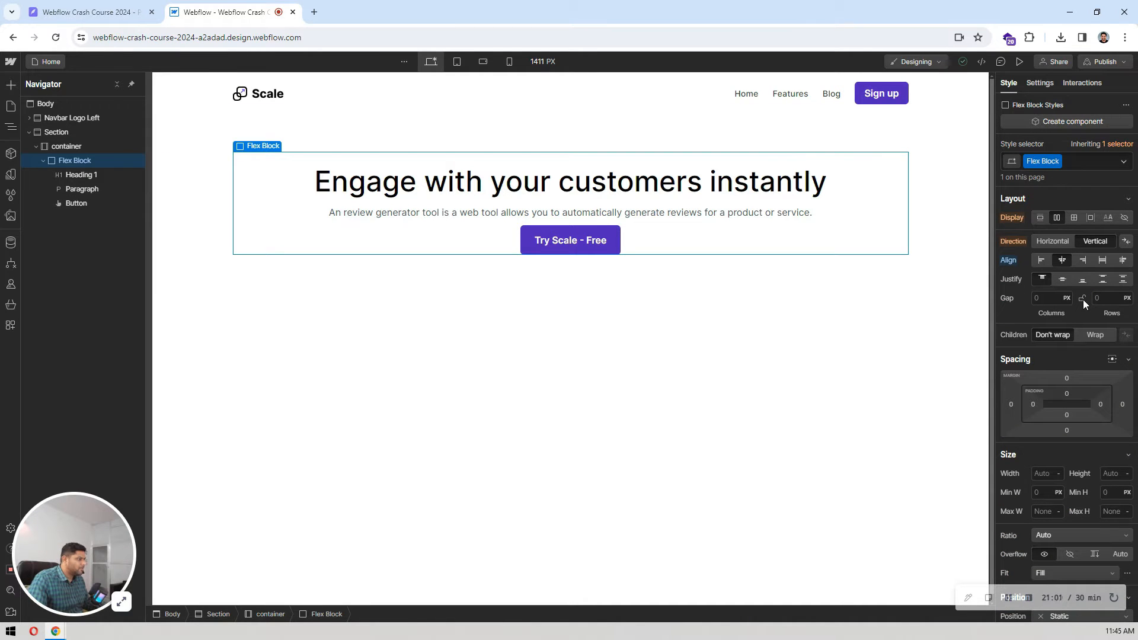
{"action": "left_click", "coordinate": [1107, 300]}
{"action": "type", "text": "2"}
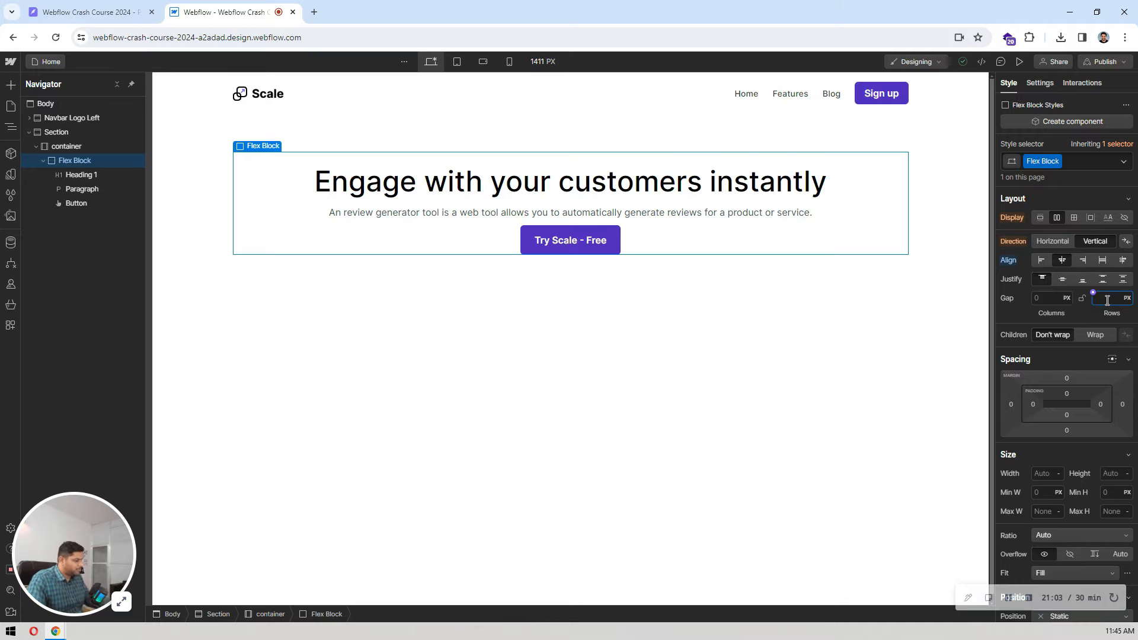
{"action": "type", "text": "4"}
{"action": "key", "text": "Return"}
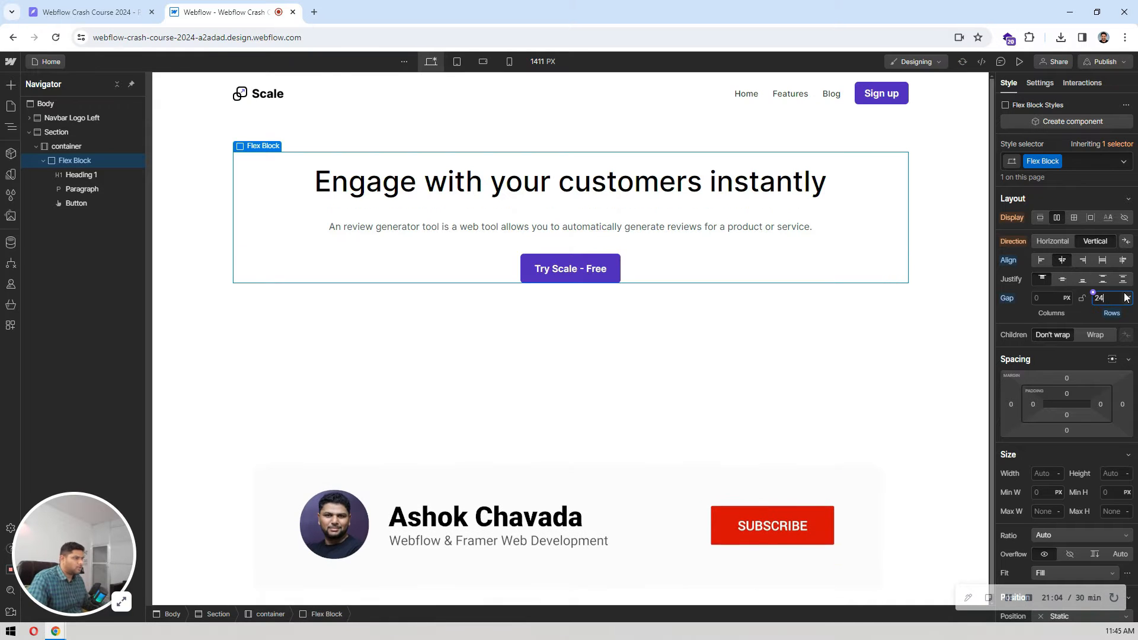
Step: Set the hero heading's top and bottom margins to 0
{"action": "left_click", "coordinate": [556, 190]}
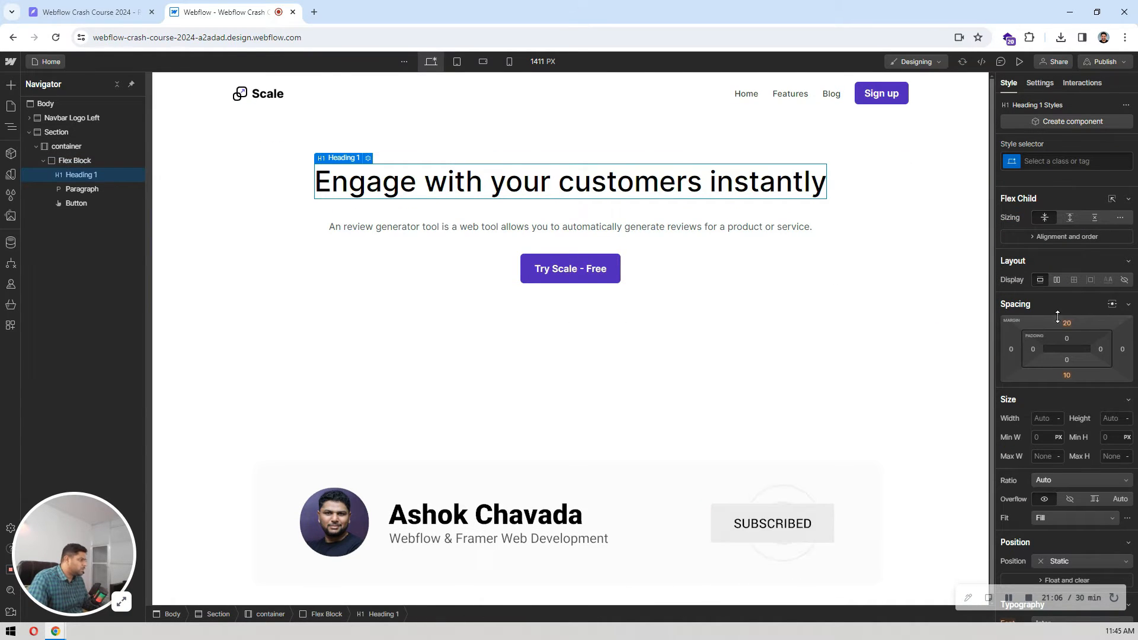
{"action": "left_click", "coordinate": [1067, 323]}
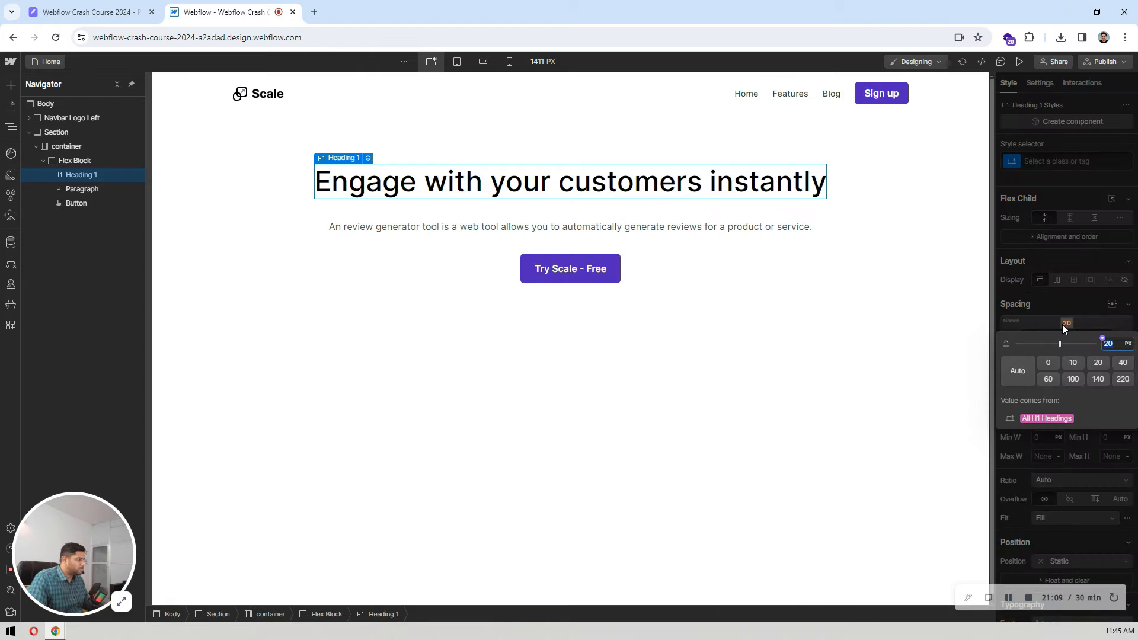
{"action": "left_click", "coordinate": [1048, 363]}
{"action": "left_click", "coordinate": [1080, 309]}
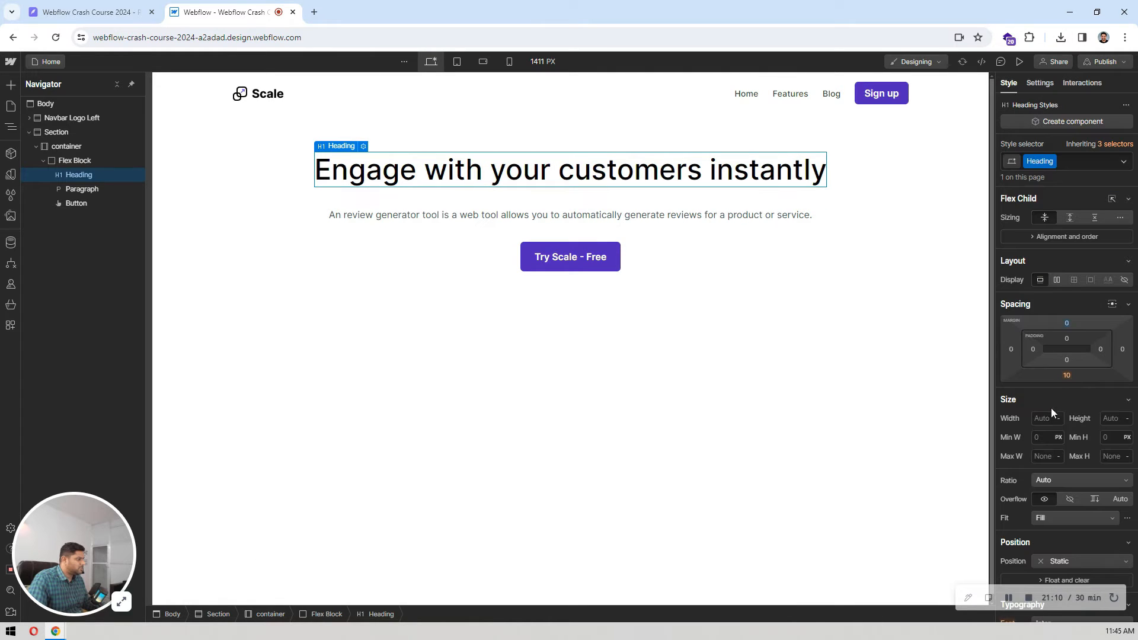
{"action": "left_click", "coordinate": [1064, 378]}
{"action": "left_click", "coordinate": [1049, 415]}
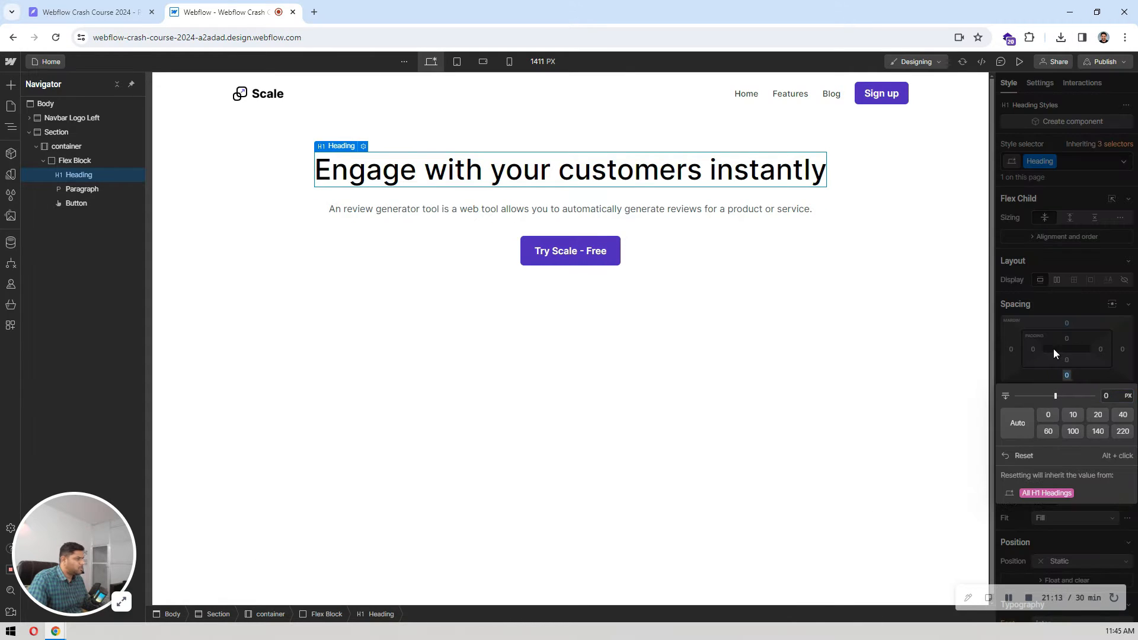
{"action": "left_click", "coordinate": [779, 259]}
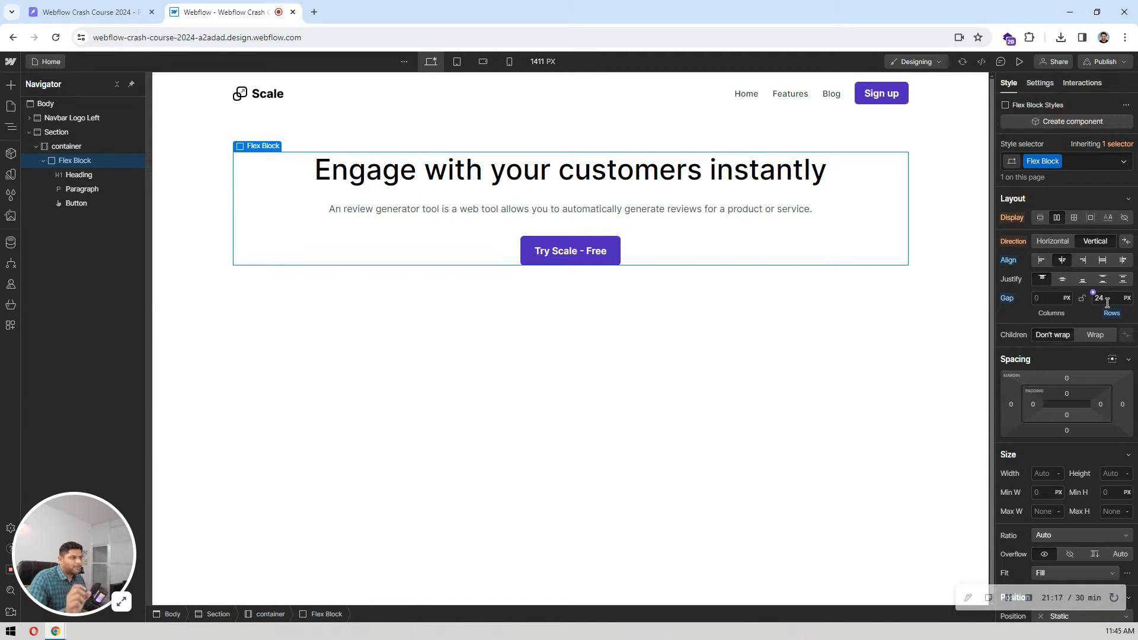
Step: Set the hero paragraph's bottom margin to 0
{"action": "left_click", "coordinate": [664, 208]}
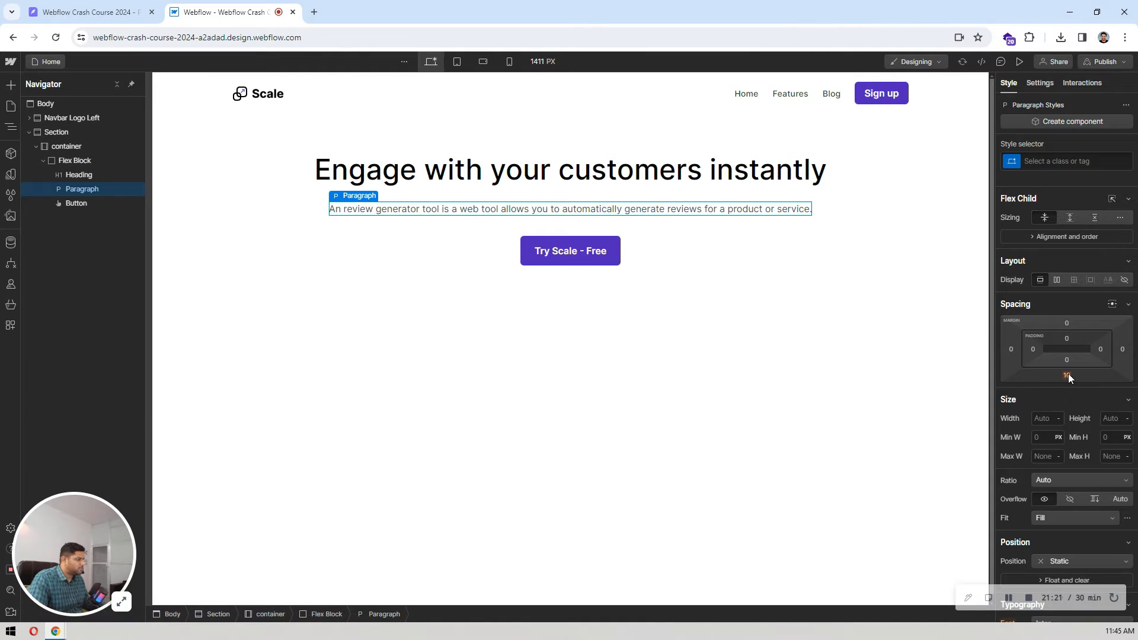
{"action": "left_click", "coordinate": [1067, 376]}
{"action": "left_click", "coordinate": [1044, 415]}
{"action": "left_click", "coordinate": [694, 331]}
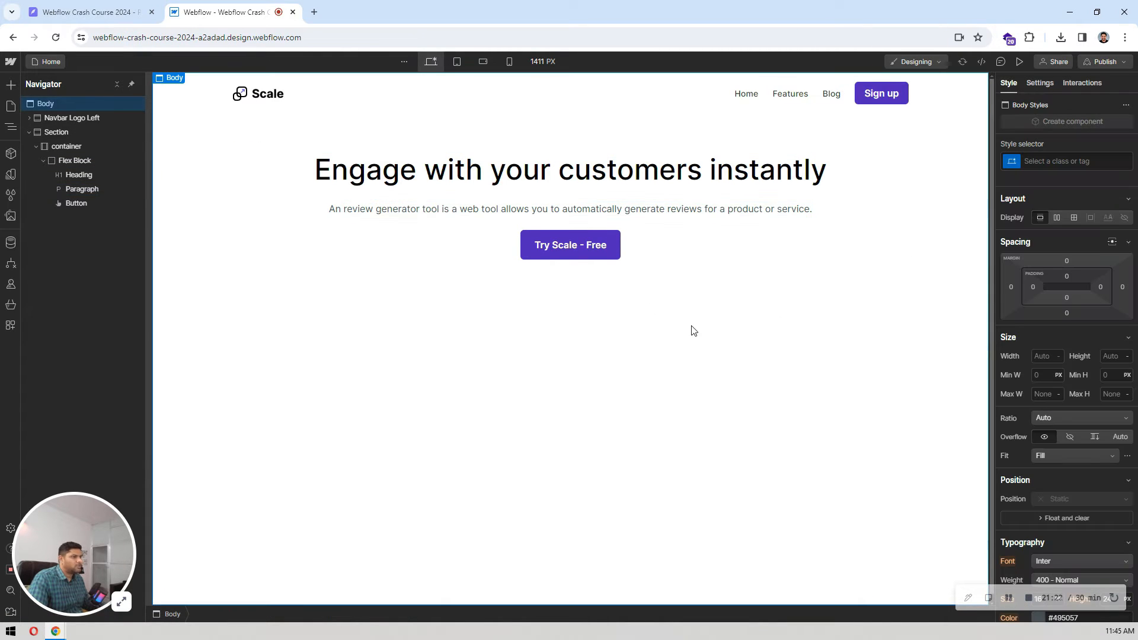
Step: Check the hero paragraph's width in the Pixso design, switch back to Webflow and set the paragraph's maximum width to 451 px
{"action": "left_click", "coordinate": [253, 201]}
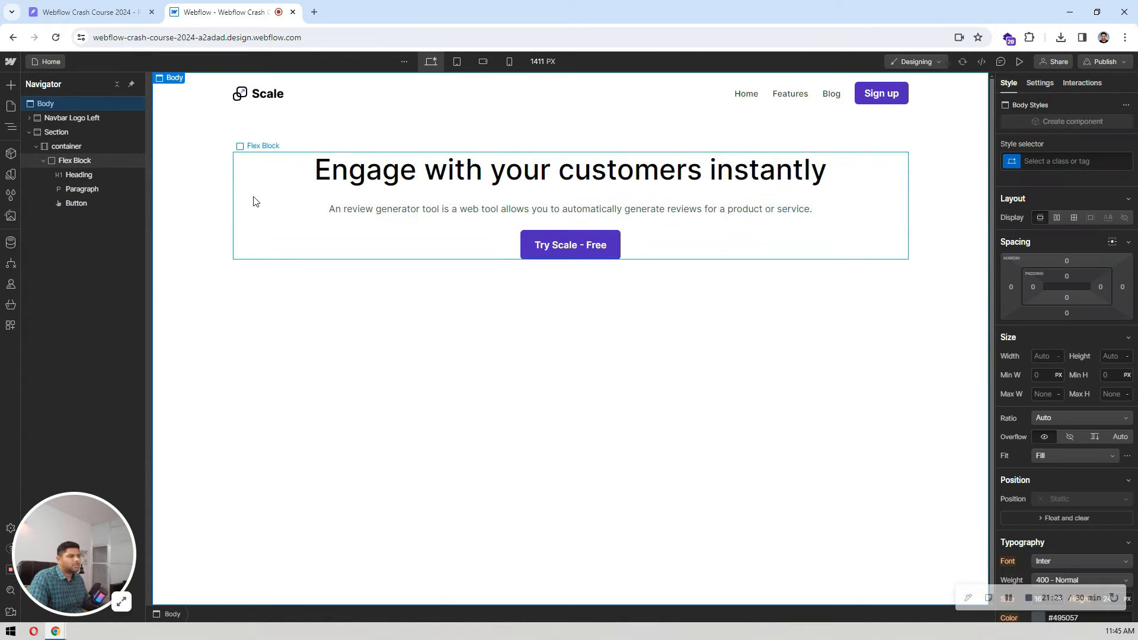
{"action": "left_click", "coordinate": [491, 211]}
{"action": "key", "text": "ctrl+Tab"}
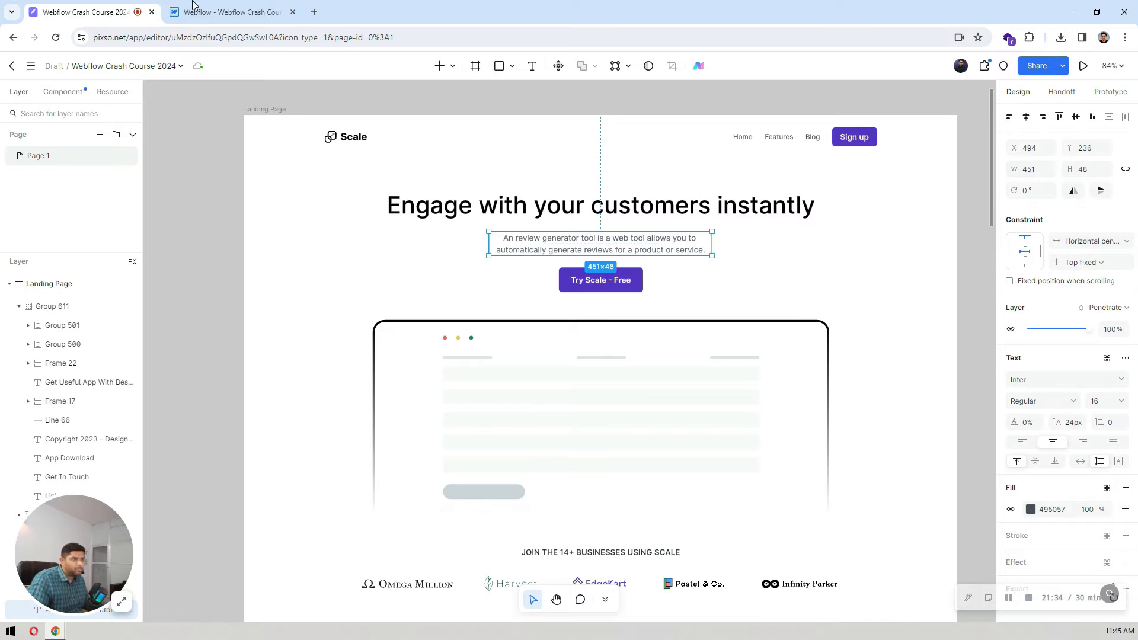
{"action": "left_click", "coordinate": [229, 11]}
{"action": "left_click", "coordinate": [126, 8]}
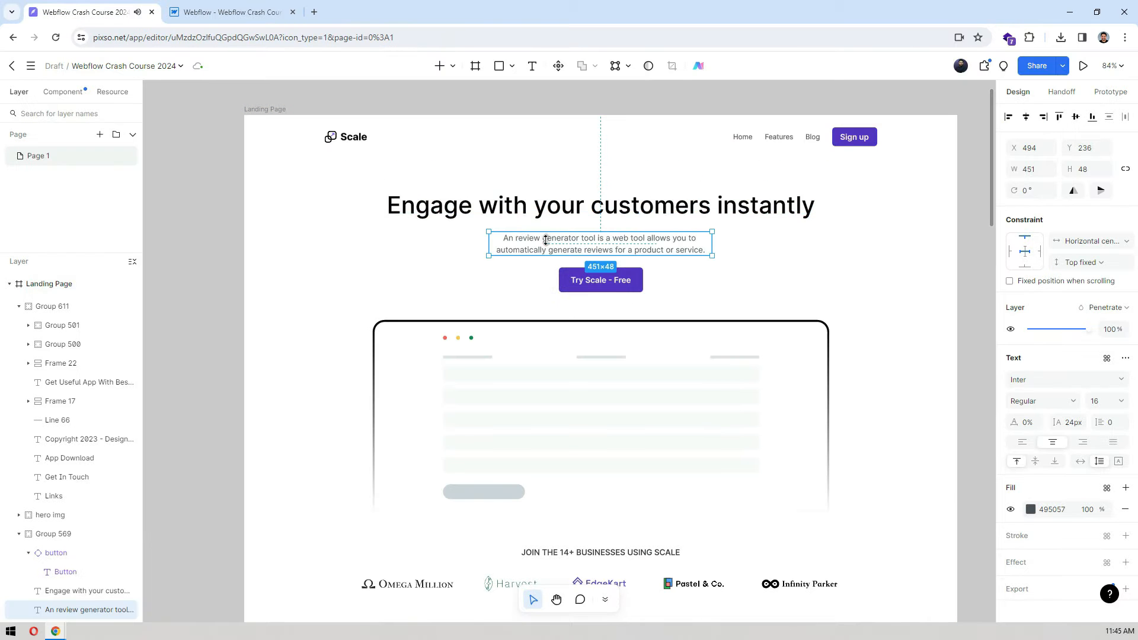
{"action": "left_click", "coordinate": [225, 11]}
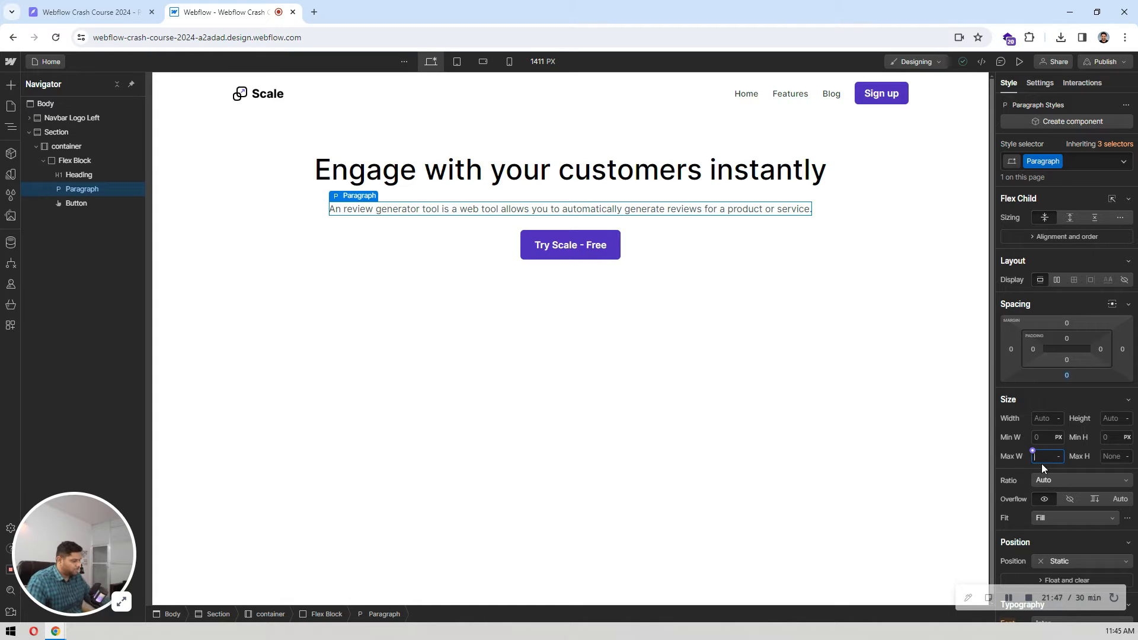
{"action": "key", "text": "Return"}
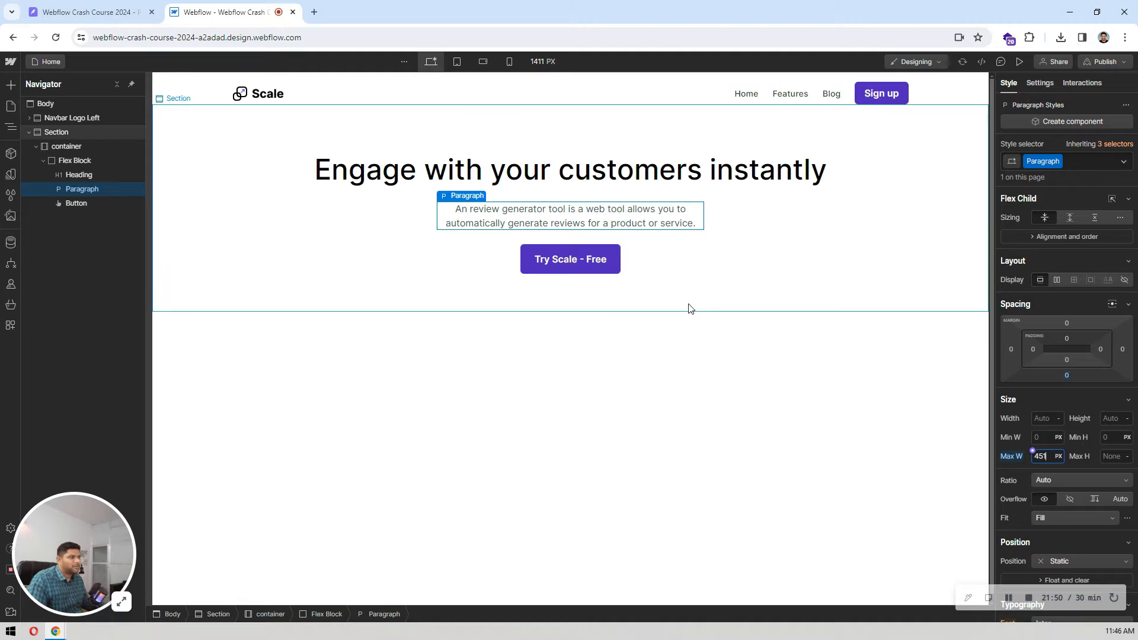
{"action": "left_click", "coordinate": [787, 228]}
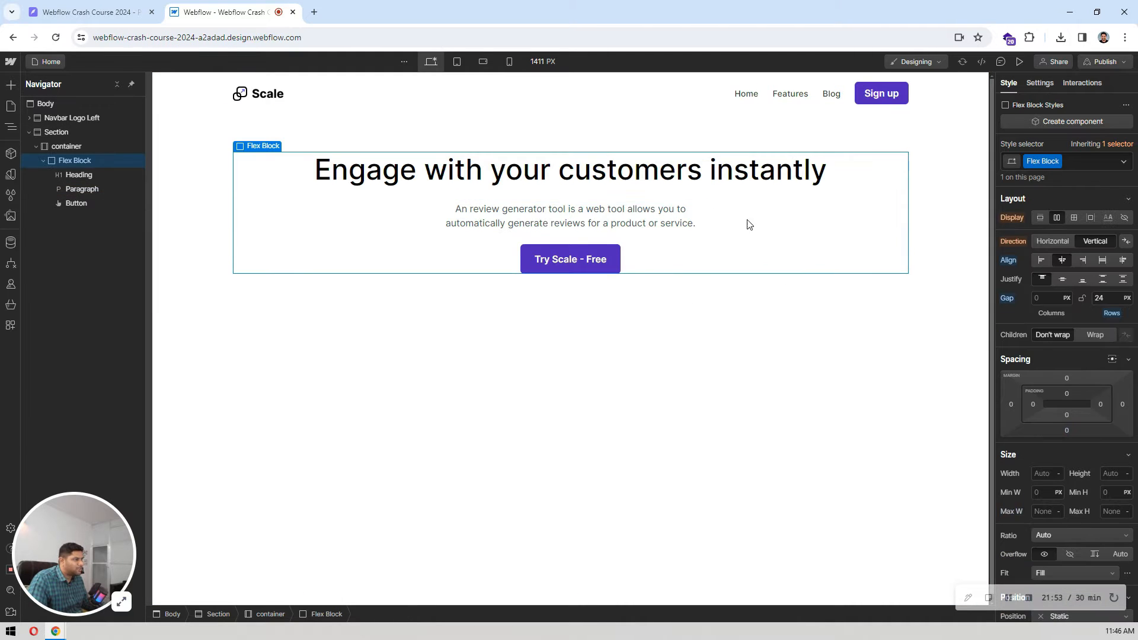
{"action": "left_click", "coordinate": [480, 224]}
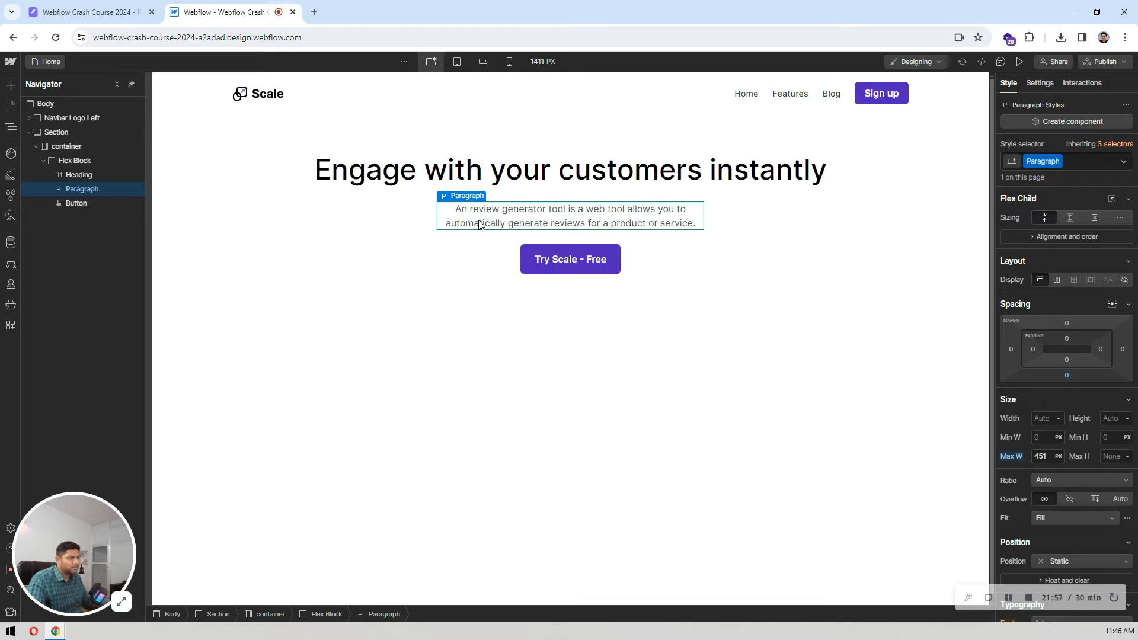
Step: Preview the Webflow page and compare its hero section with the Pixso design, ending the preview when done
{"action": "left_click", "coordinate": [824, 228]}
{"action": "left_click", "coordinate": [592, 368]}
{"action": "left_click", "coordinate": [1020, 63]}
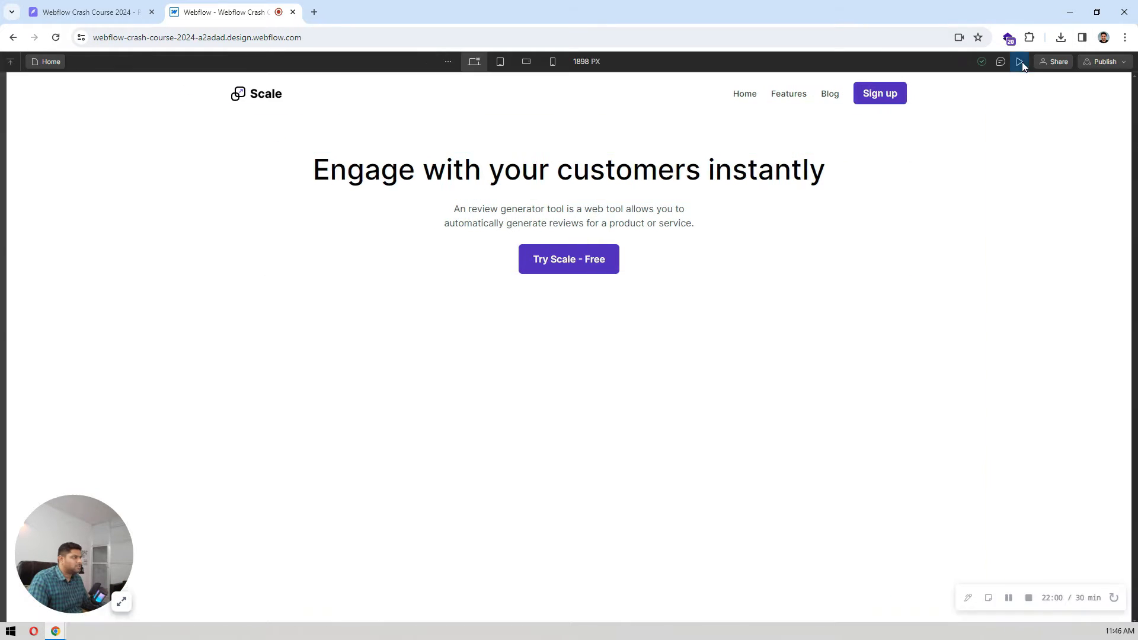
{"action": "left_click", "coordinate": [1020, 63]}
{"action": "left_click", "coordinate": [1021, 62]}
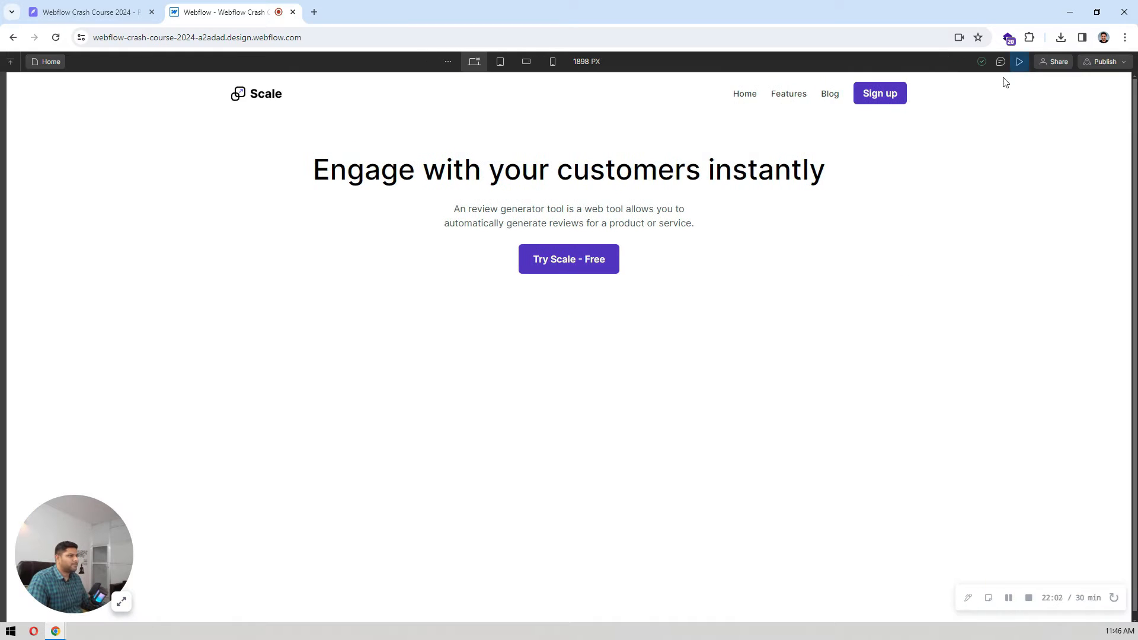
{"action": "left_click", "coordinate": [89, 12]}
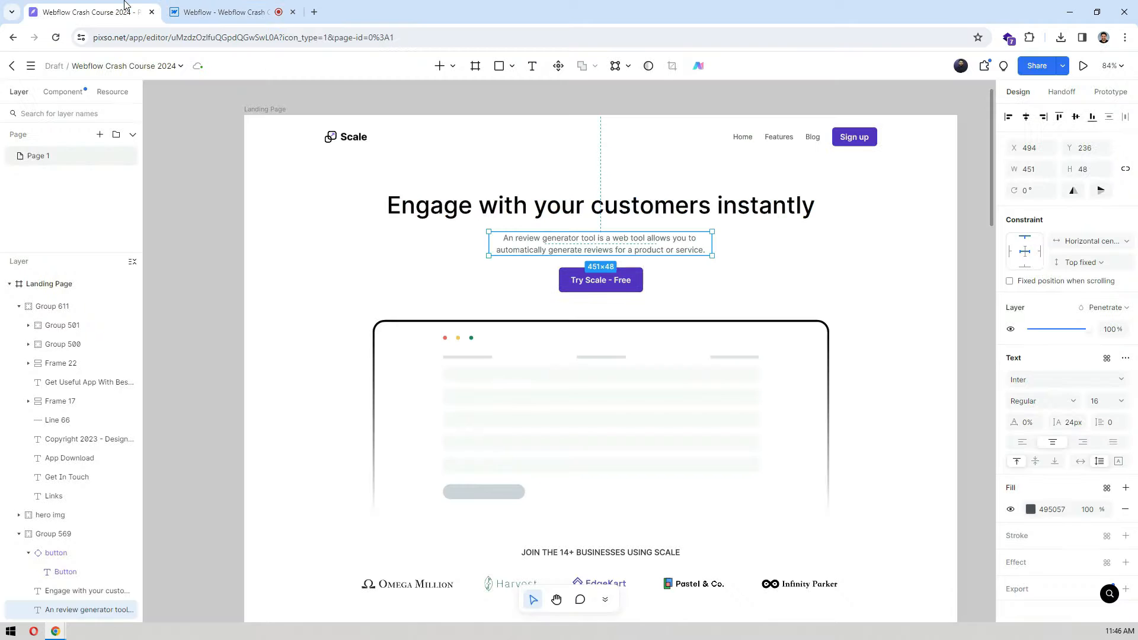
{"action": "left_click", "coordinate": [199, 11]}
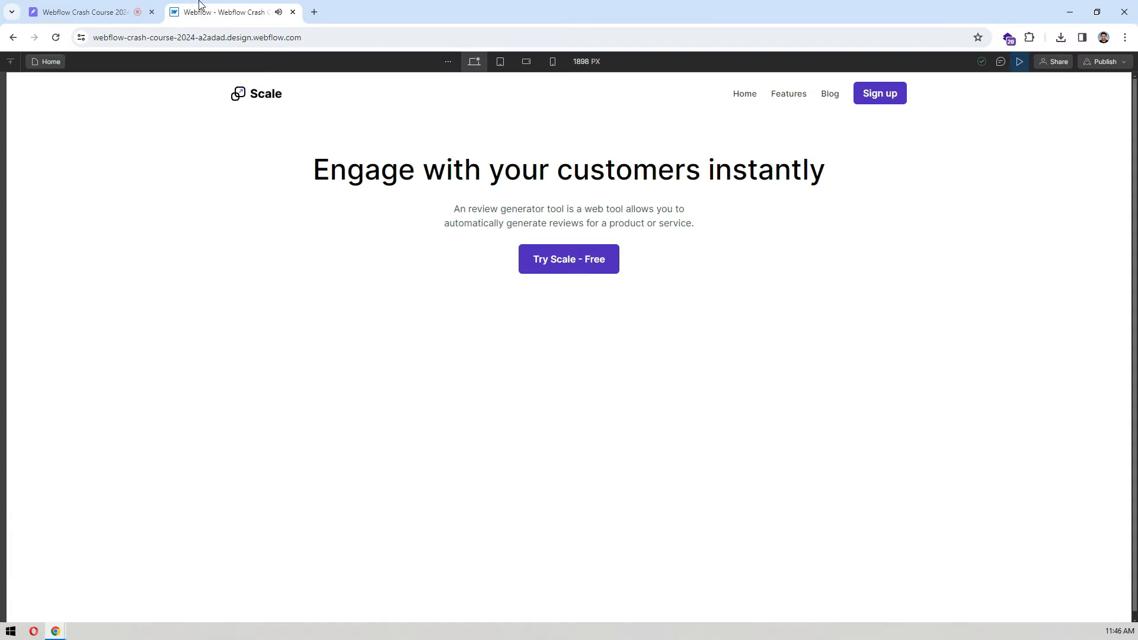
{"action": "left_click", "coordinate": [116, 6]}
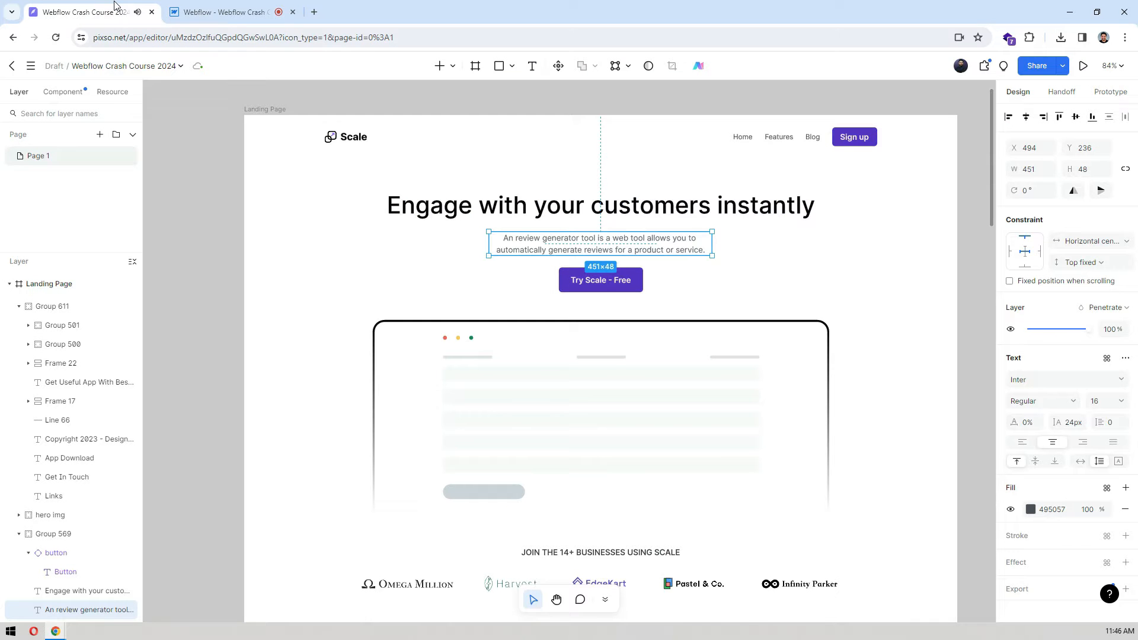
{"action": "left_click", "coordinate": [205, 6]}
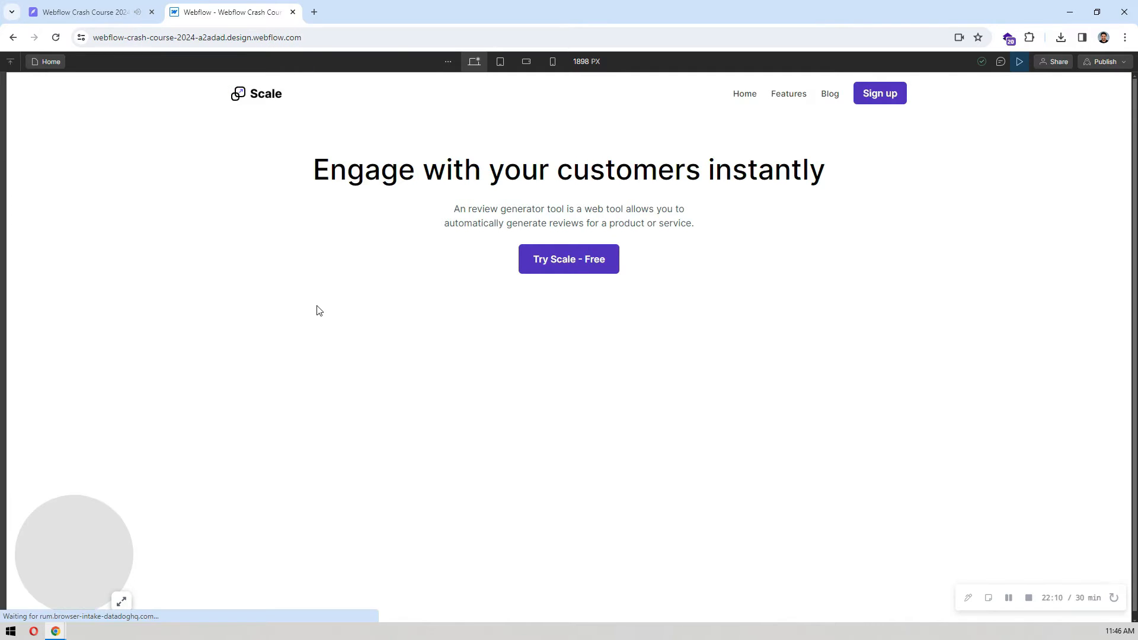
{"action": "left_click", "coordinate": [1021, 61]}
Step: Switch to Pixso and measure the spacing around the menu links frame inside the navbar
{"action": "left_click", "coordinate": [300, 264]}
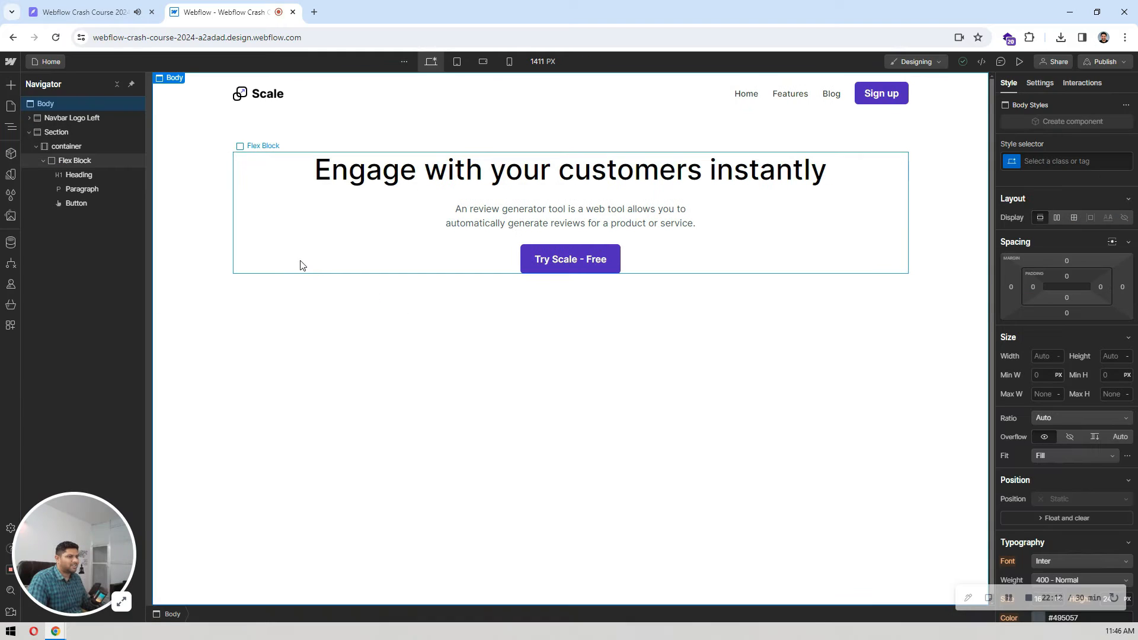
{"action": "left_click", "coordinate": [196, 228]}
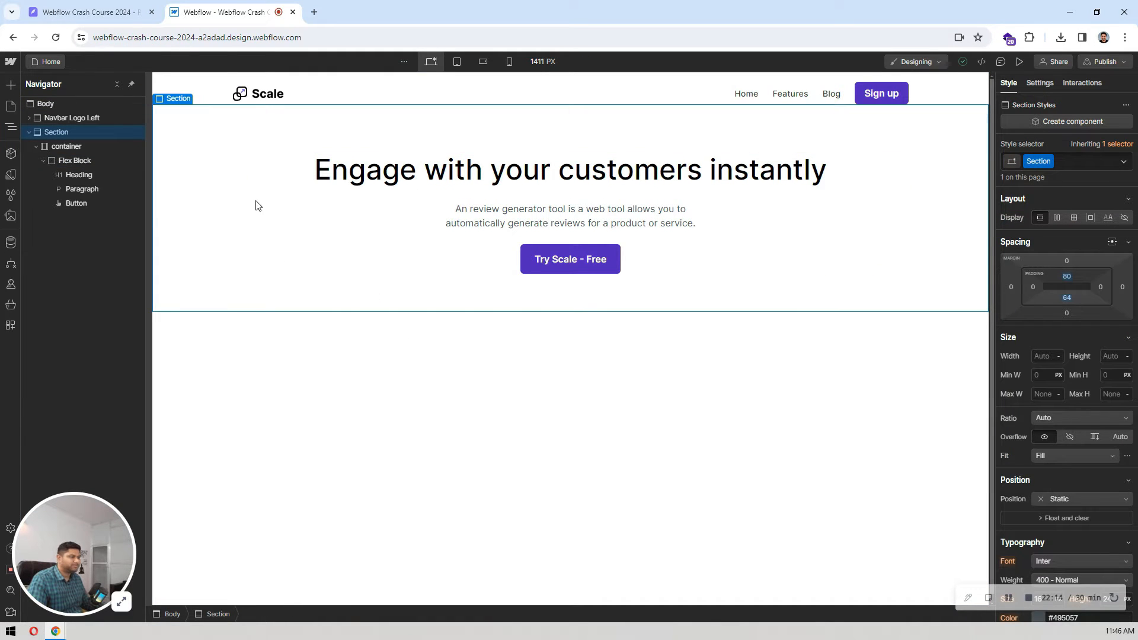
{"action": "scroll", "coordinate": [259, 229], "scroll_direction": "down", "scroll_amount": 1}
{"action": "left_click", "coordinate": [89, 12]}
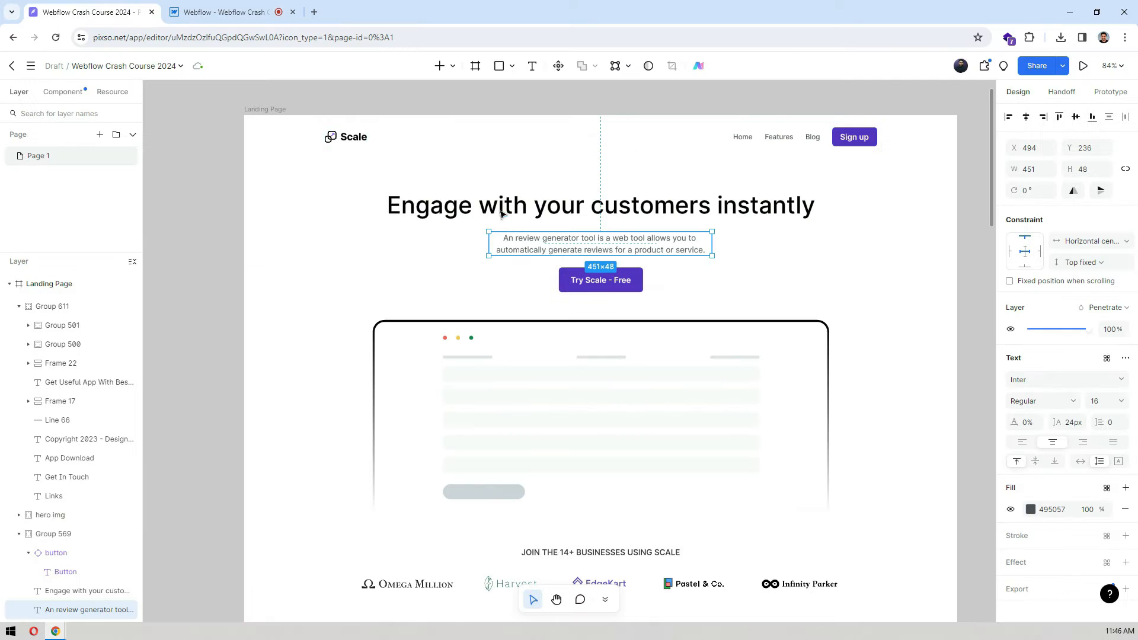
{"action": "left_click", "coordinate": [347, 138]}
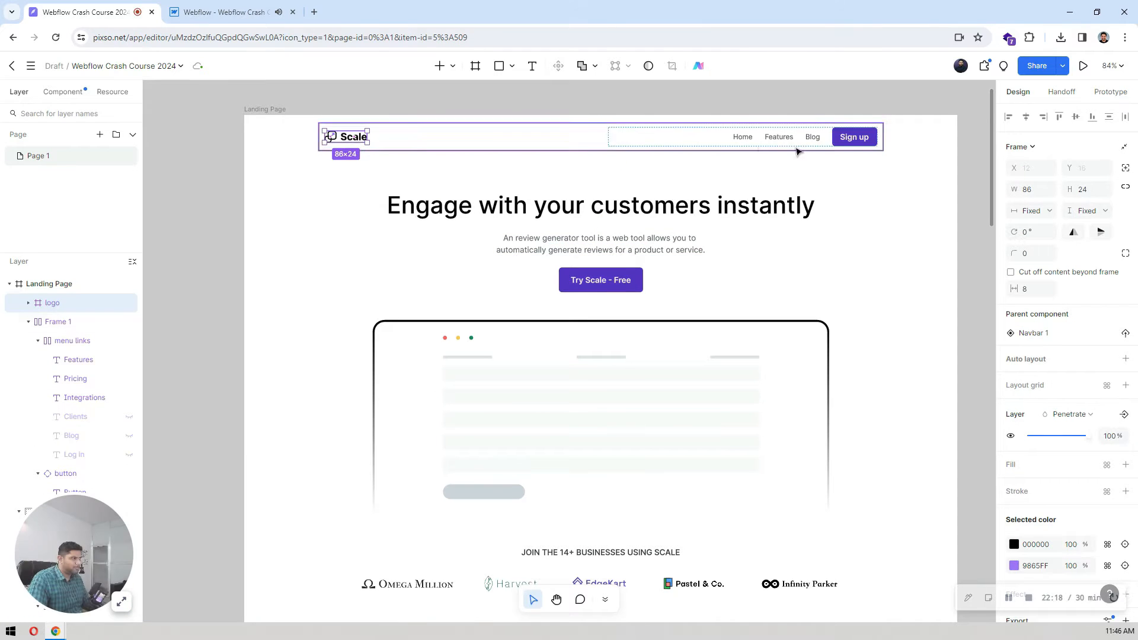
{"action": "left_click", "coordinate": [861, 134]}
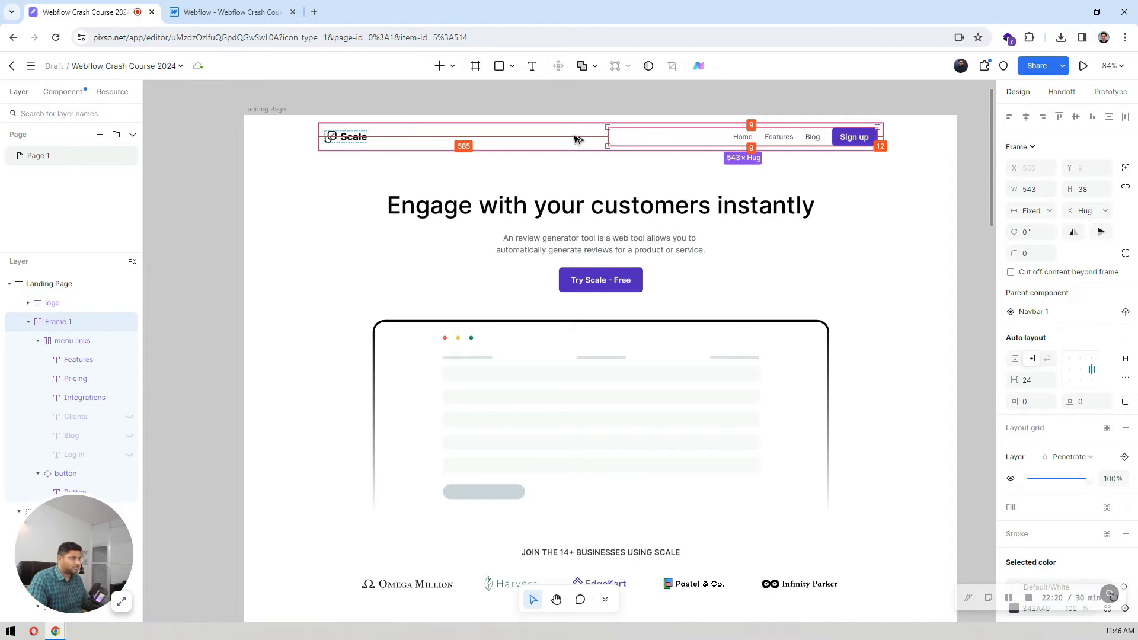
Step: Switch back to Webflow and set the Navbar's top and bottom padding to 9 px each
{"action": "left_click", "coordinate": [261, 11]}
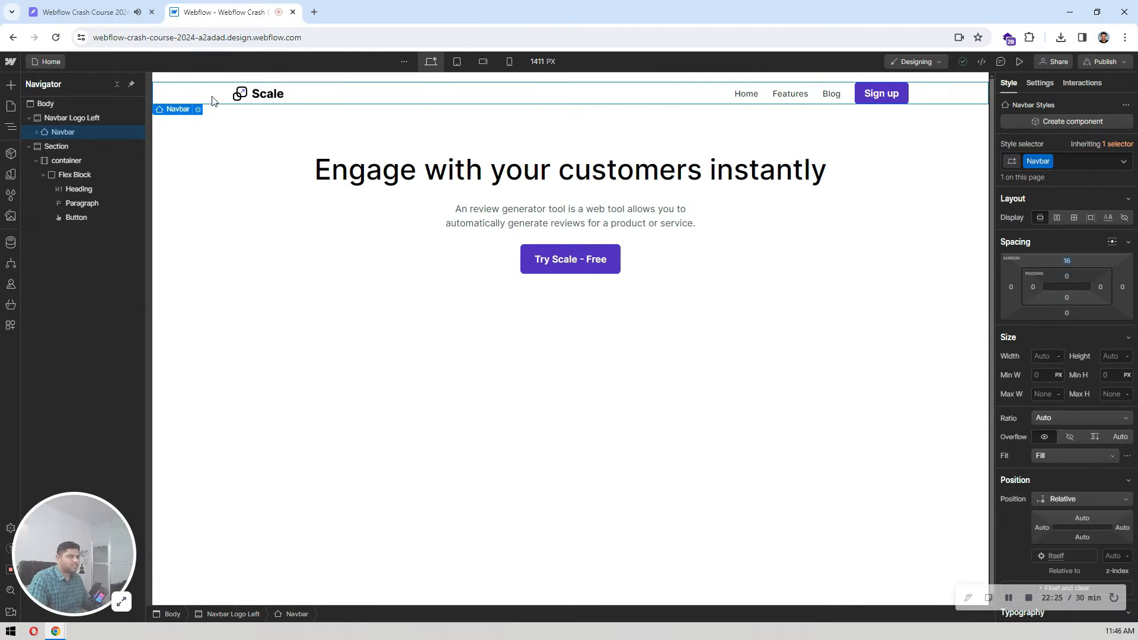
{"action": "left_click", "coordinate": [183, 89]}
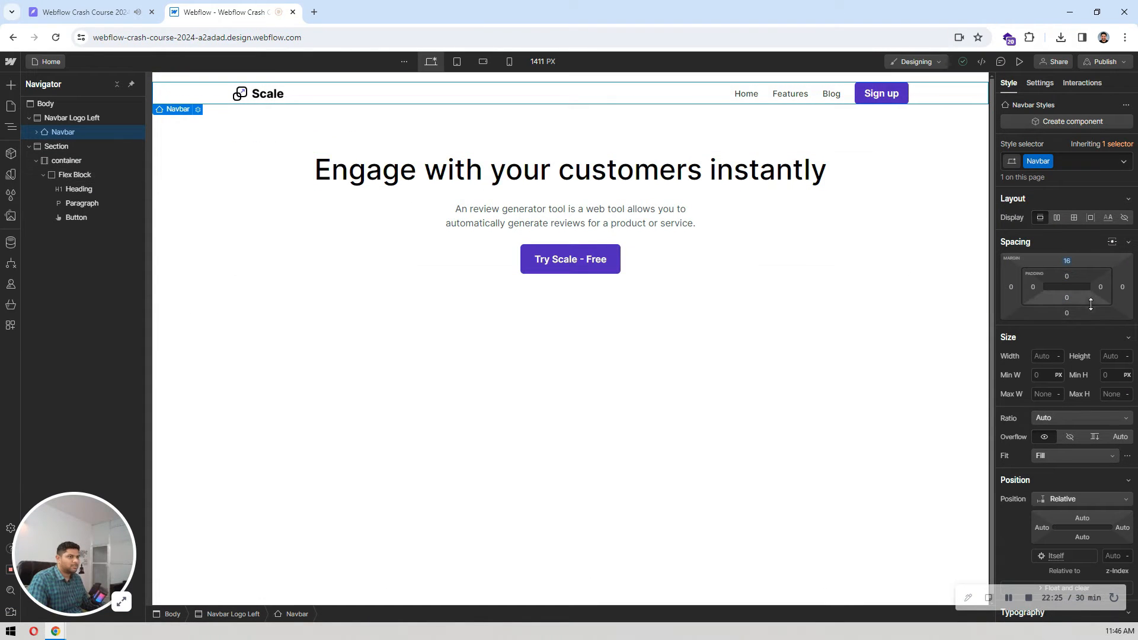
{"action": "left_click", "coordinate": [1068, 277]}
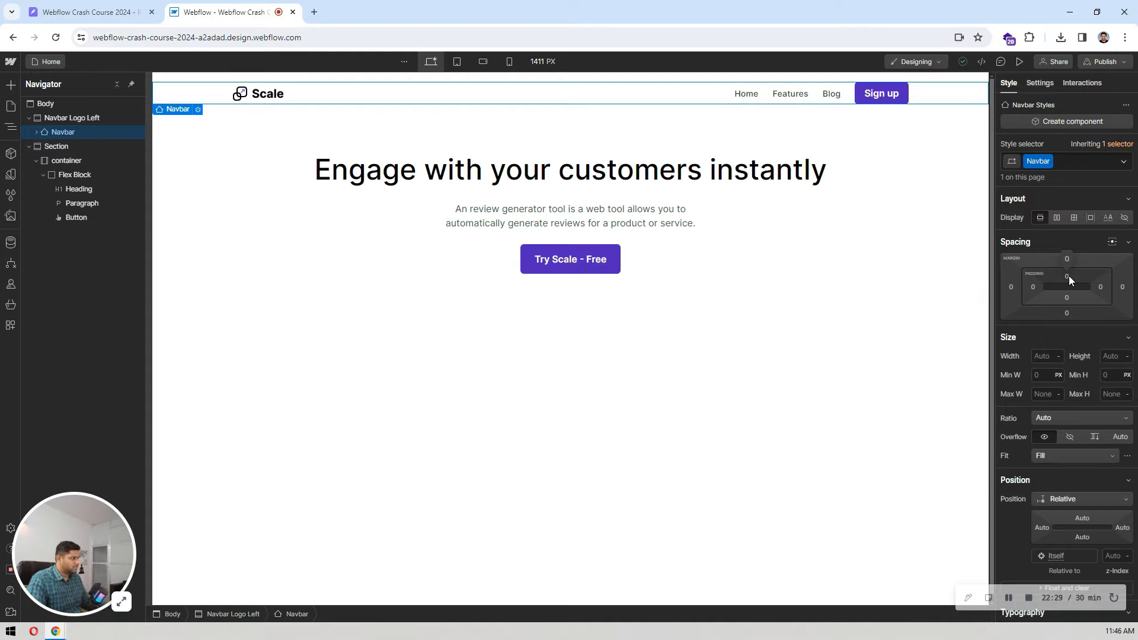
{"action": "left_click", "coordinate": [1069, 276]}
{"action": "type", "text": "9"}
{"action": "key", "text": "Return"}
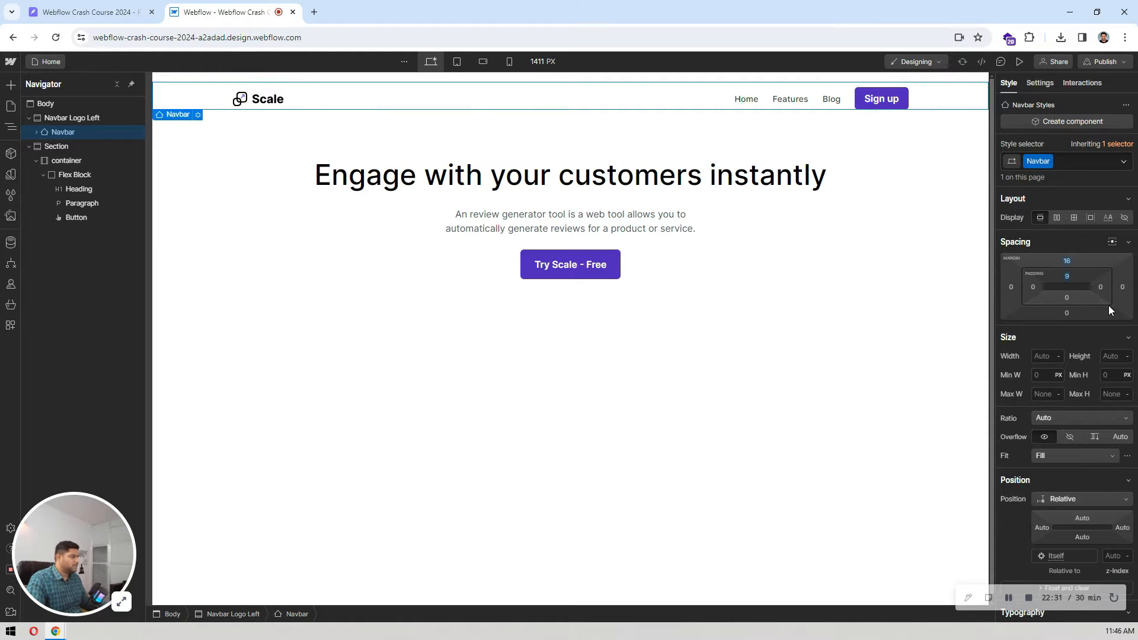
{"action": "left_click", "coordinate": [1066, 294]}
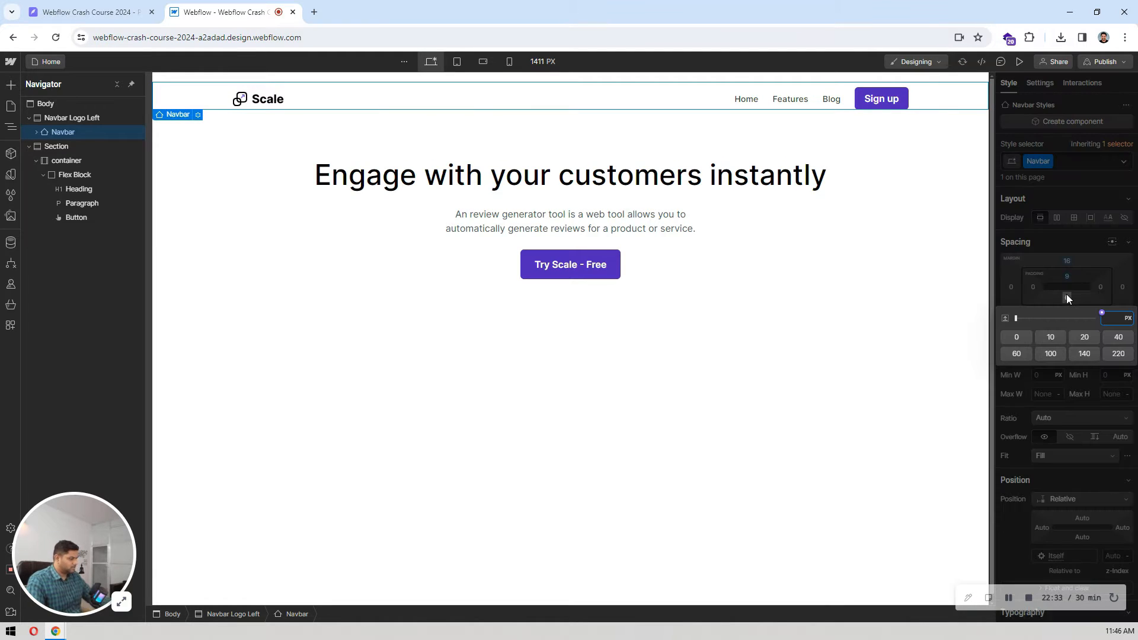
{"action": "type", "text": "9"}
{"action": "key", "text": "Return"}
{"action": "left_click", "coordinate": [745, 358]}
{"action": "key", "text": "d"}
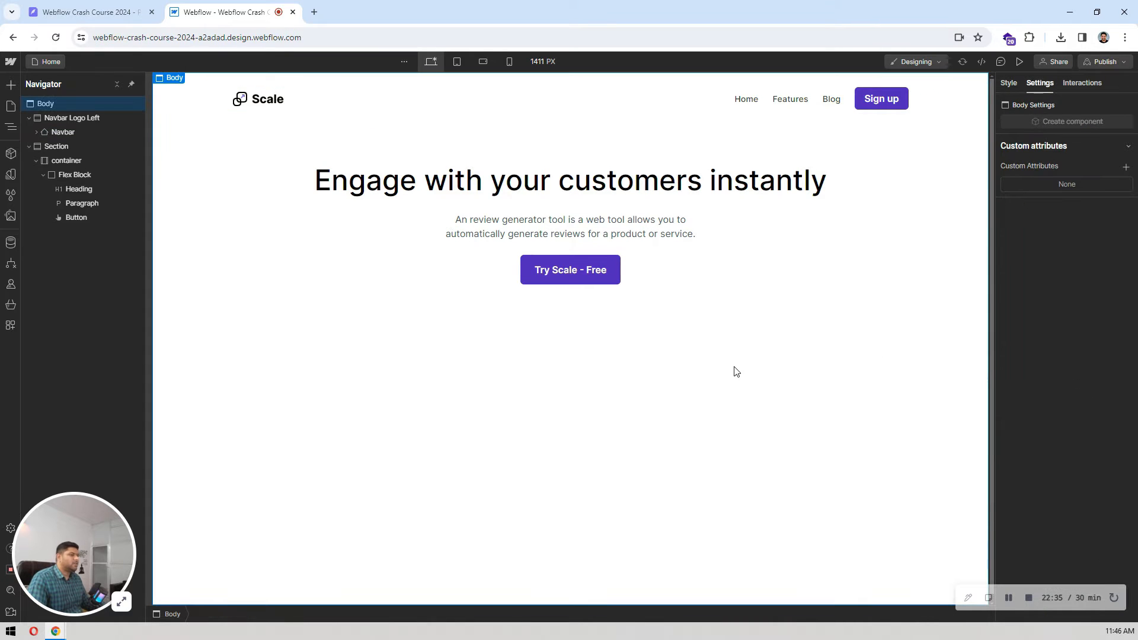
Step: Compare the Webflow navbar and hero section with the Pixso landing page, including the area below the hero button
{"action": "left_click", "coordinate": [89, 12]}
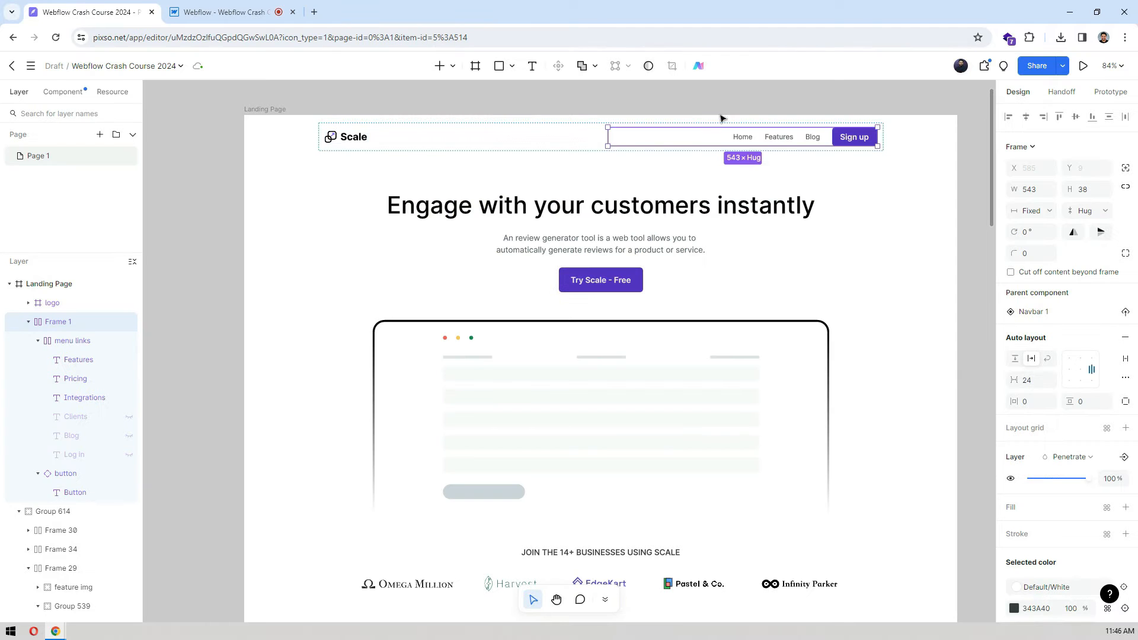
{"action": "left_click", "coordinate": [736, 104]}
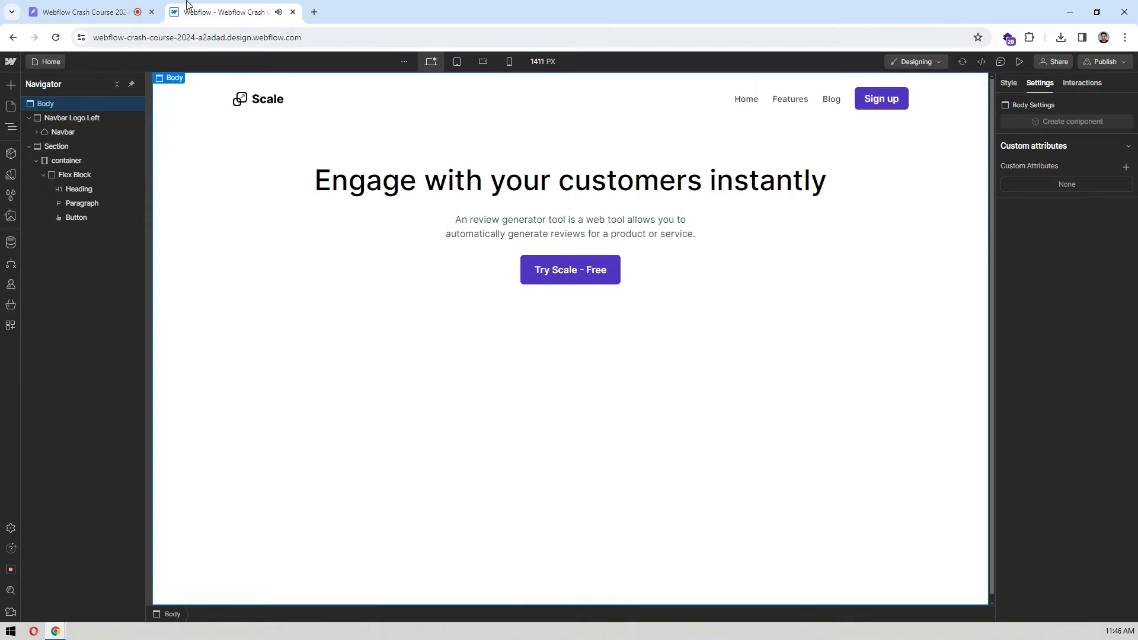
{"action": "key", "text": "ctrl+Tab"}
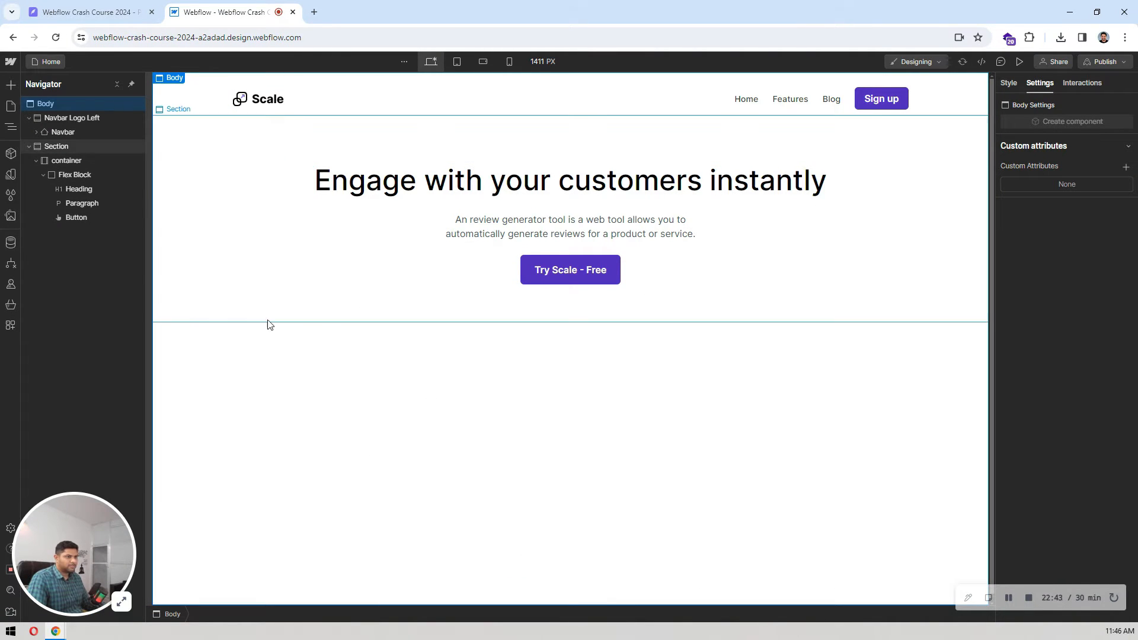
{"action": "left_click", "coordinate": [214, 161]}
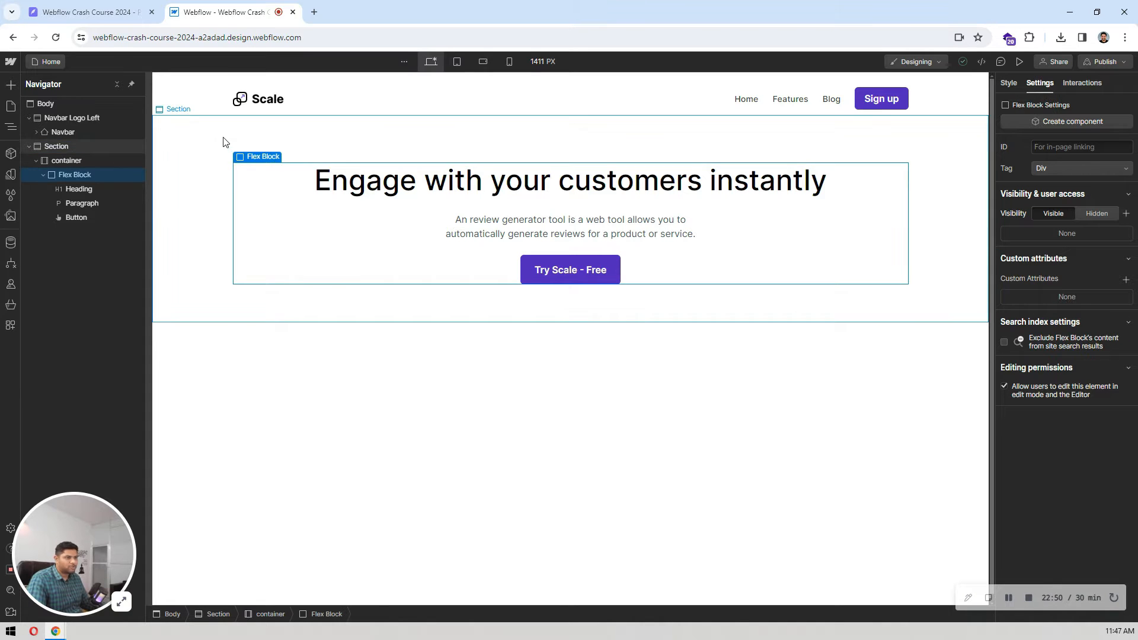
{"action": "left_click", "coordinate": [117, 7]}
{"action": "scroll", "coordinate": [374, 221], "scroll_direction": "down", "scroll_amount": 1}
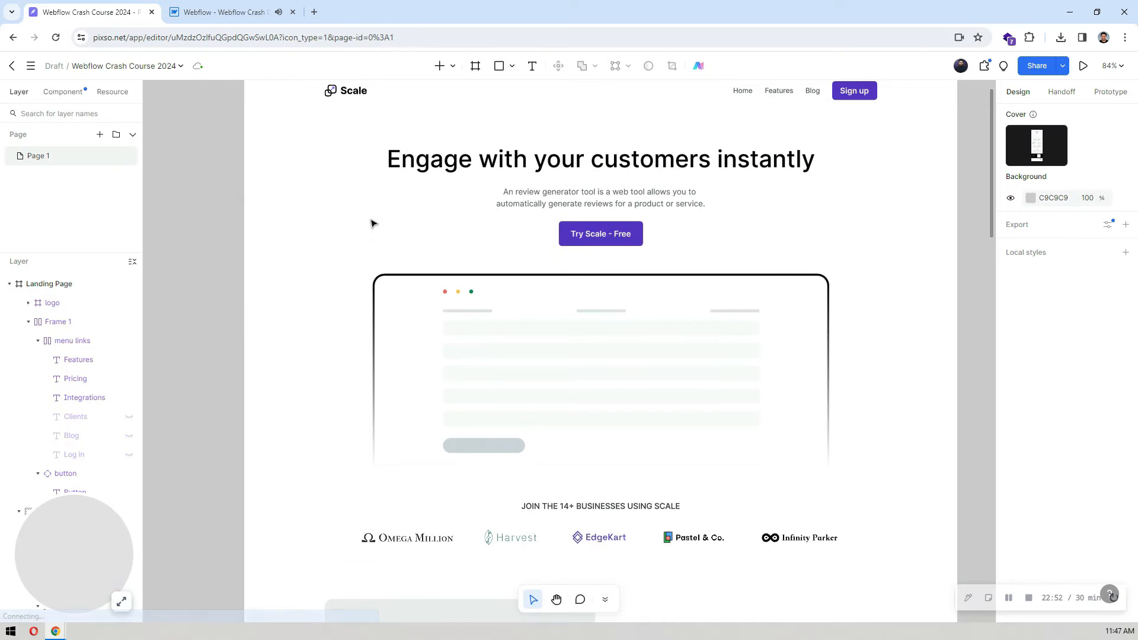
{"action": "left_click", "coordinate": [225, 12]}
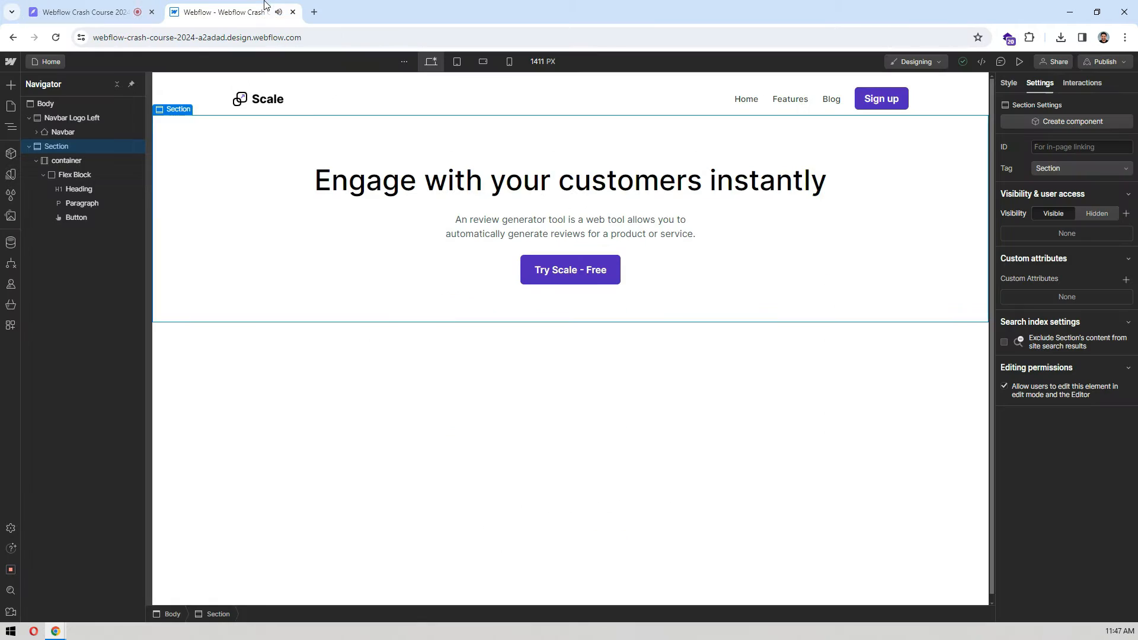
Step: Add a V Flex block inside the hero container, directly after the existing Flex Block, and collapse the first block's children
{"action": "left_click", "coordinate": [242, 277]}
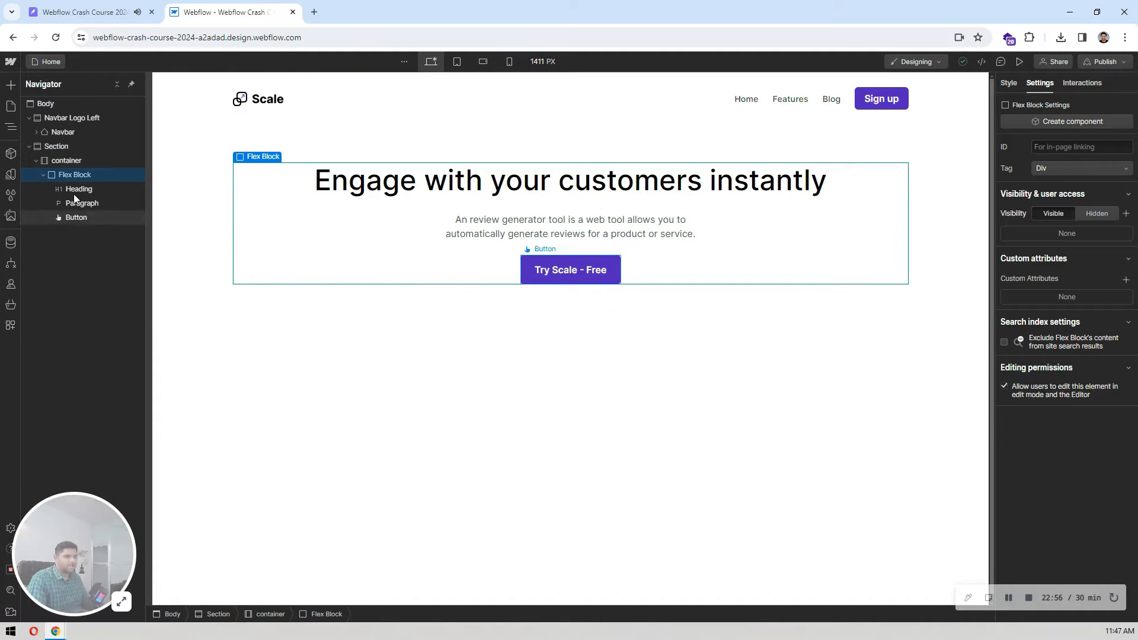
{"action": "left_click", "coordinate": [42, 175]}
{"action": "left_click", "coordinate": [72, 163]}
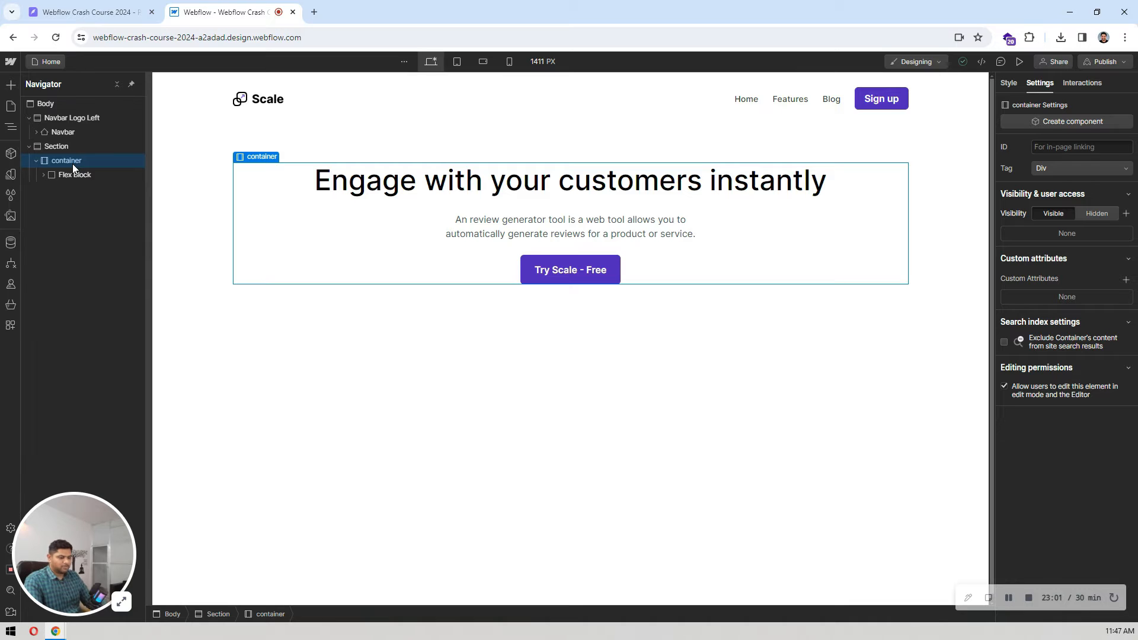
{"action": "left_click", "coordinate": [11, 86]}
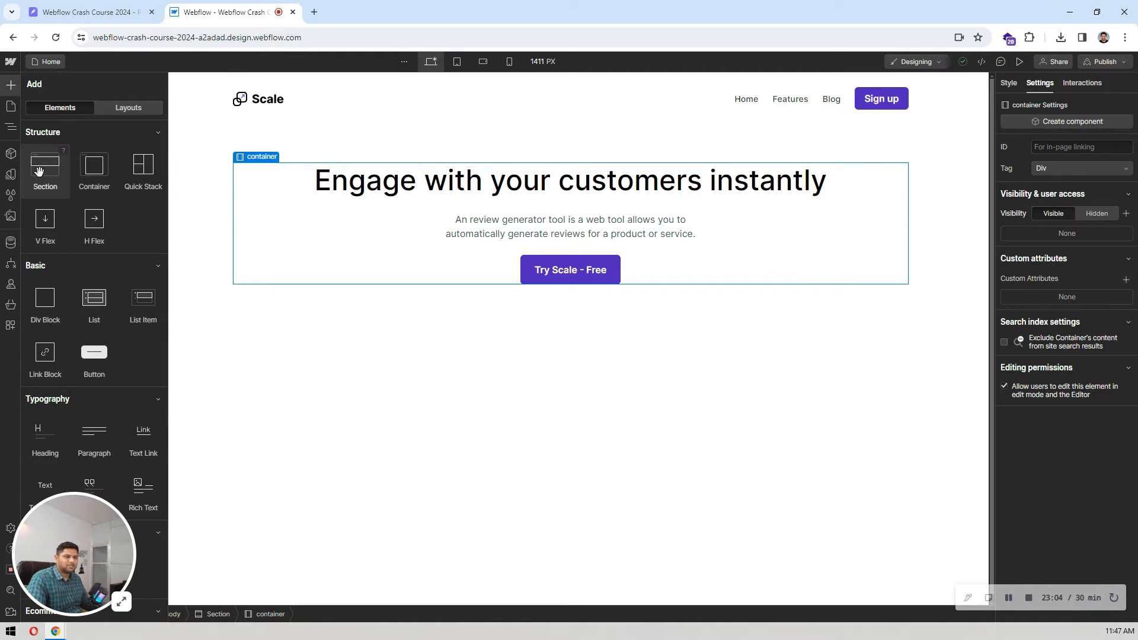
{"action": "left_click_drag", "start_coordinate": [47, 230], "coordinate": [89, 195]}
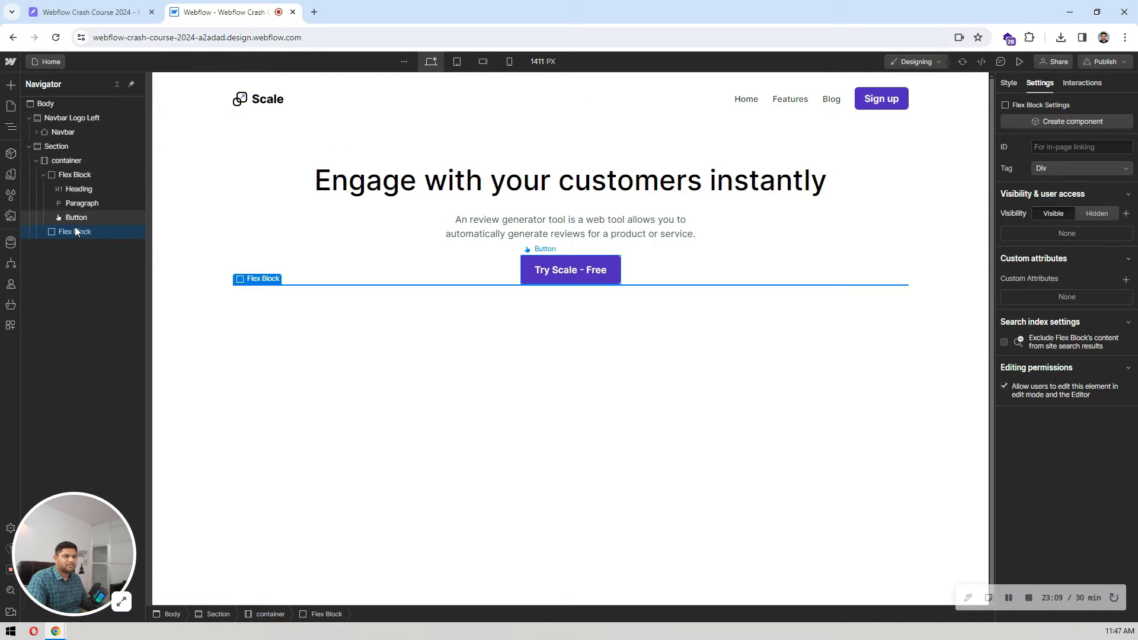
{"action": "left_click", "coordinate": [43, 175]}
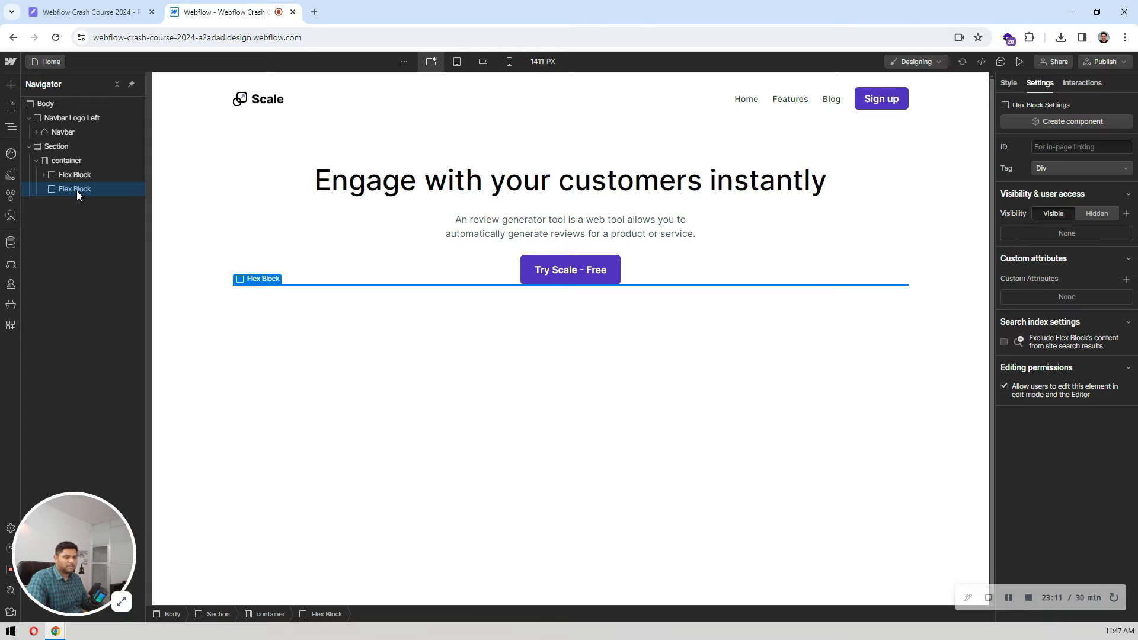
Step: Add an Image element inside the second Flex Block and set its source to the hero img.png asset
{"action": "key", "text": "ctrl+k"}
{"action": "type", "text": "ima"}
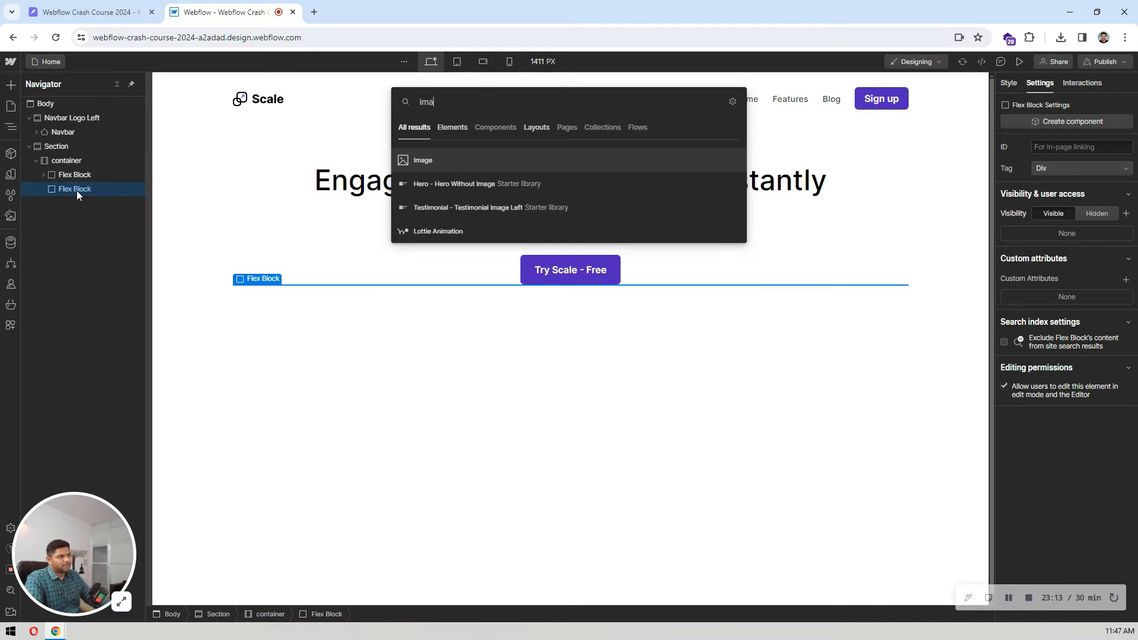
{"action": "key", "text": "Return"}
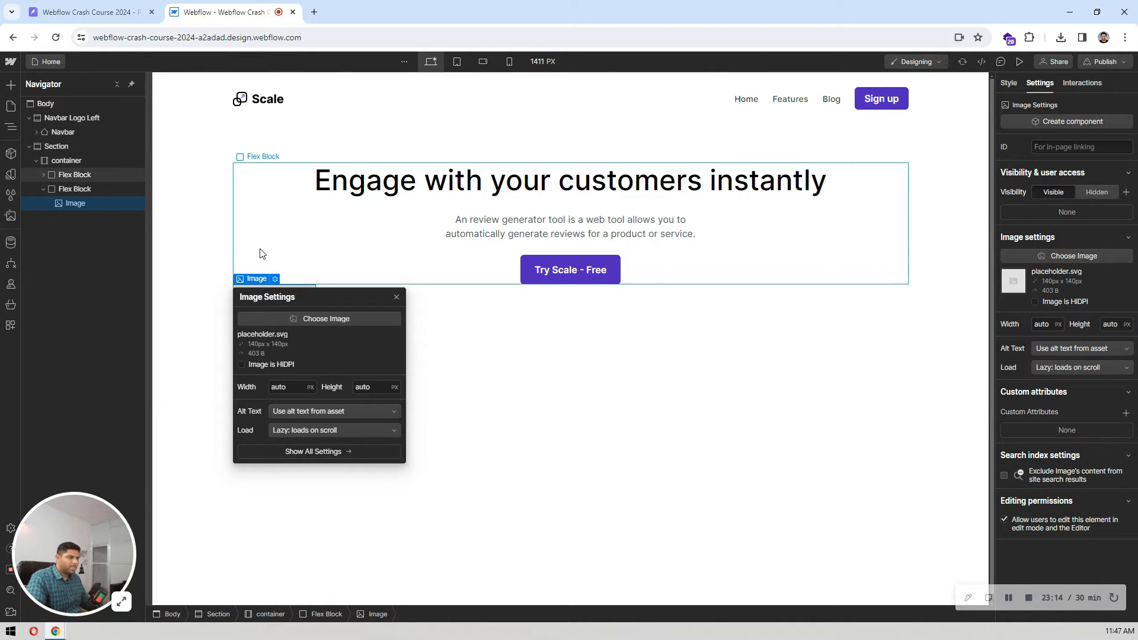
{"action": "left_click", "coordinate": [348, 319]}
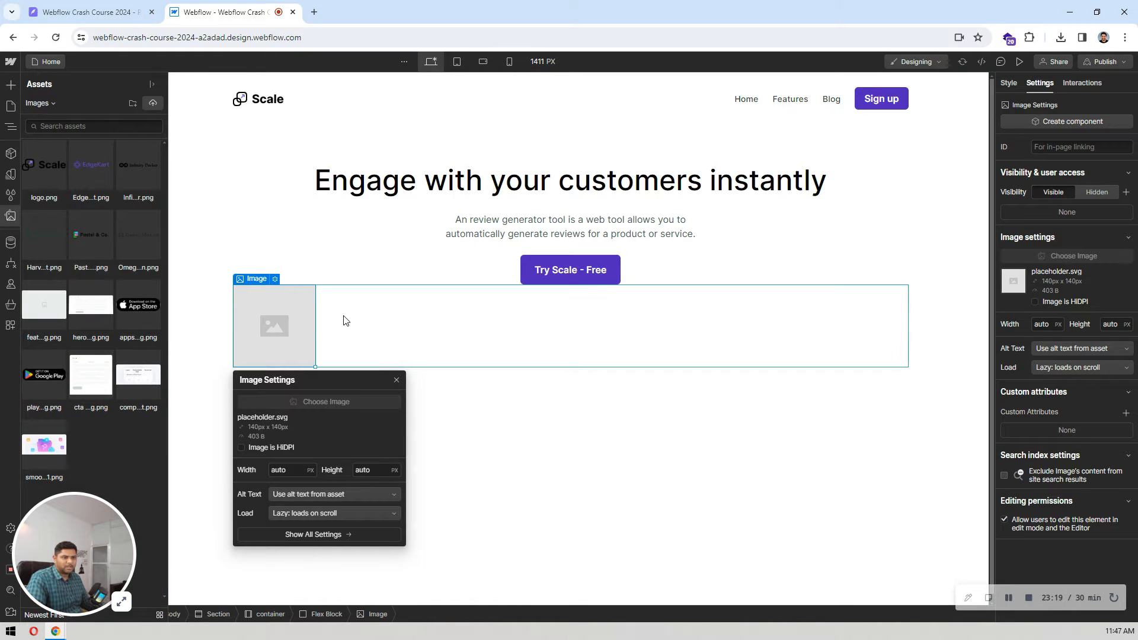
{"action": "left_click", "coordinate": [126, 316]}
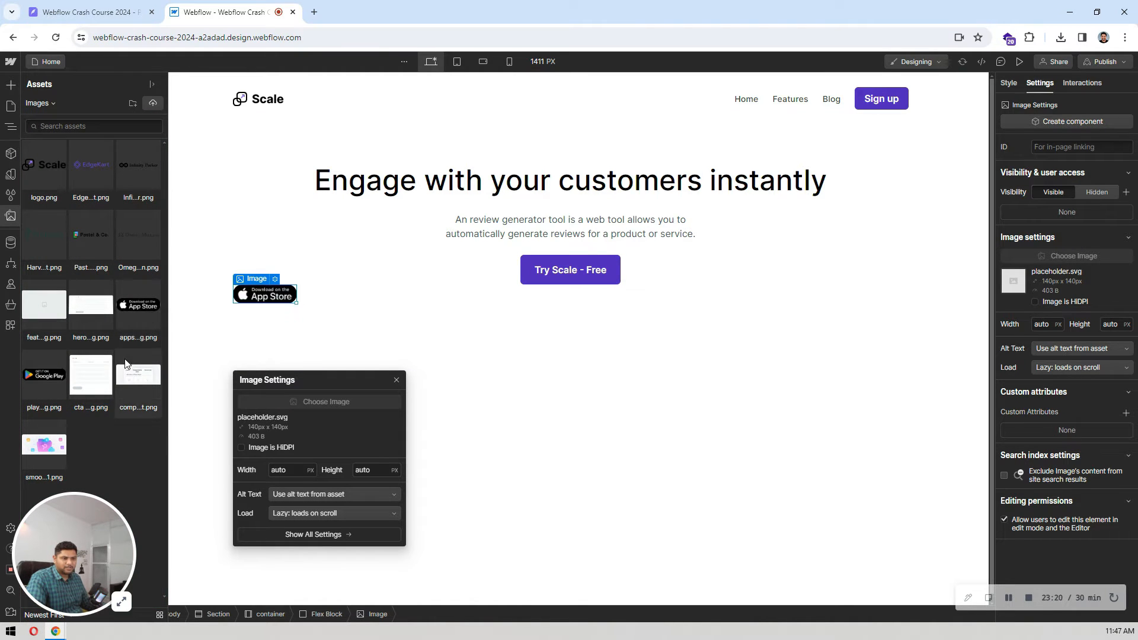
{"action": "left_click", "coordinate": [83, 317]}
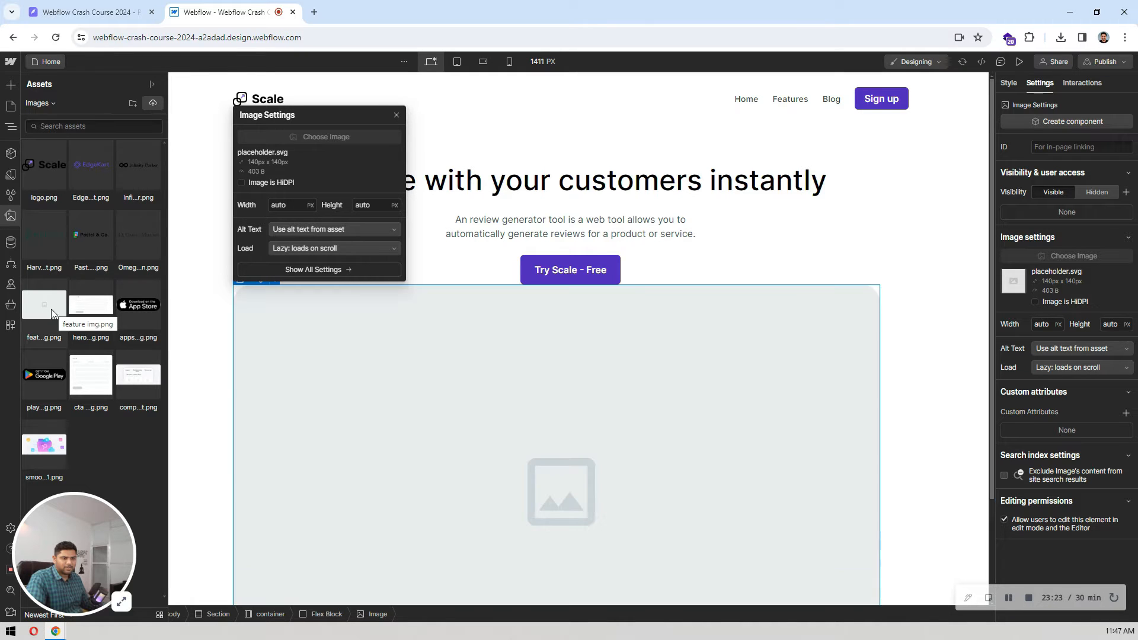
{"action": "left_click", "coordinate": [84, 308]}
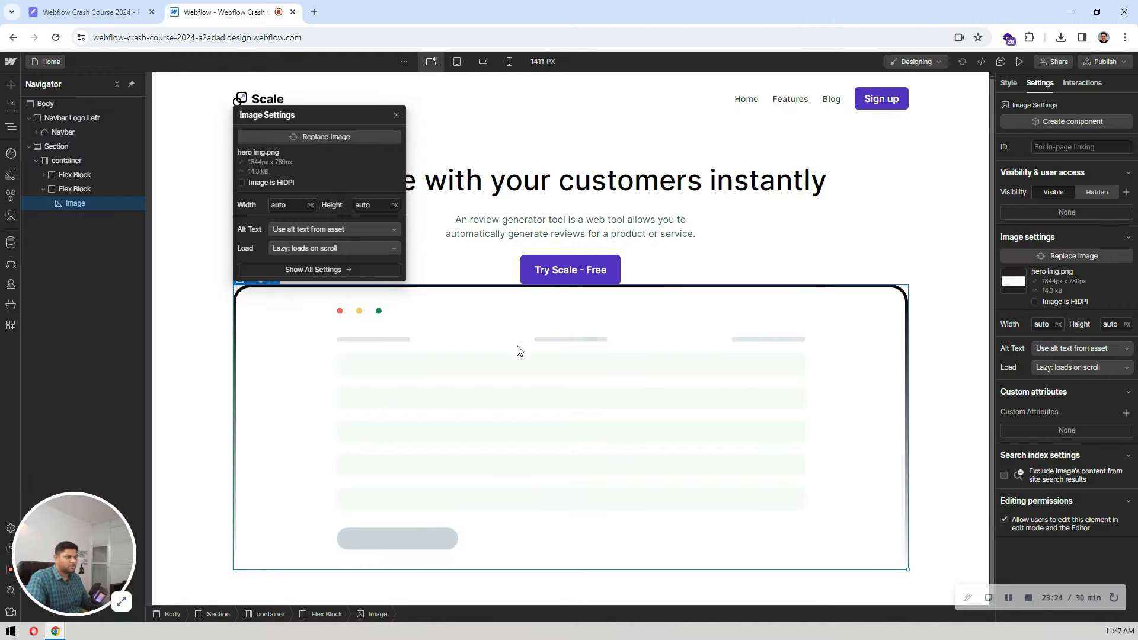
{"action": "left_click", "coordinate": [534, 354]}
Step: Align the contents of the flex block holding the hero image to the center
{"action": "left_click", "coordinate": [78, 190]}
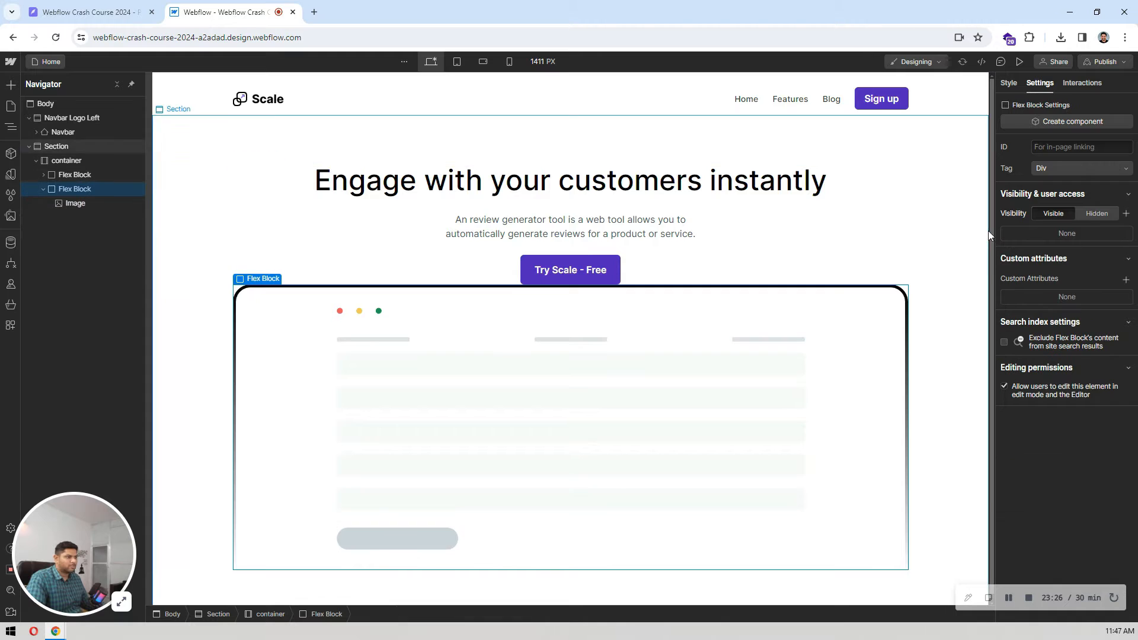
{"action": "left_click", "coordinate": [1008, 85]}
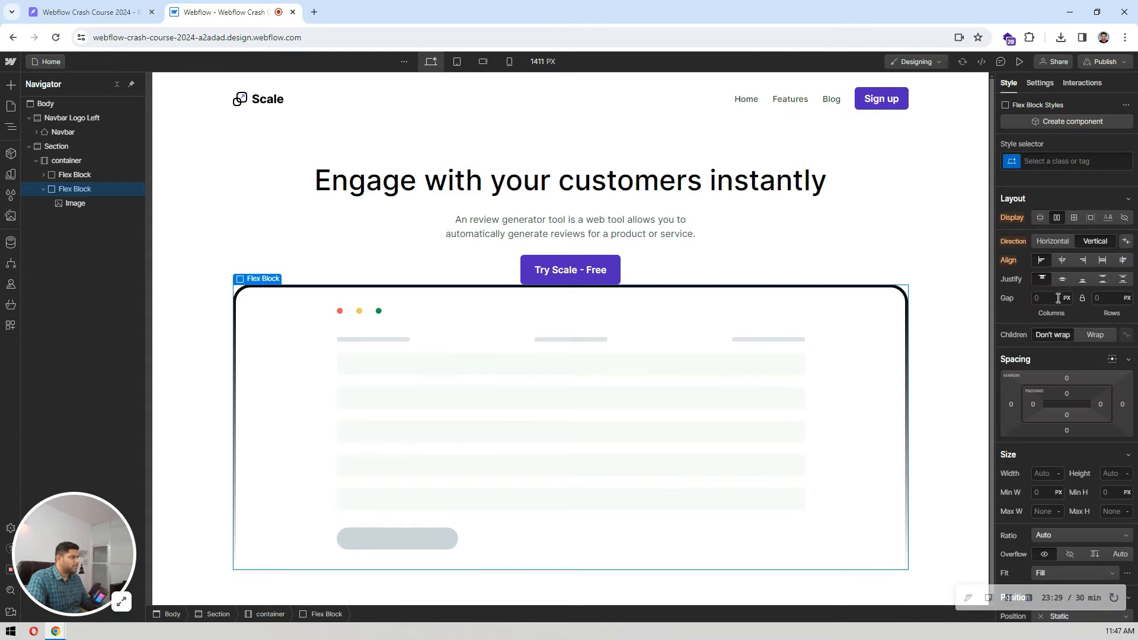
{"action": "left_click", "coordinate": [1061, 261]}
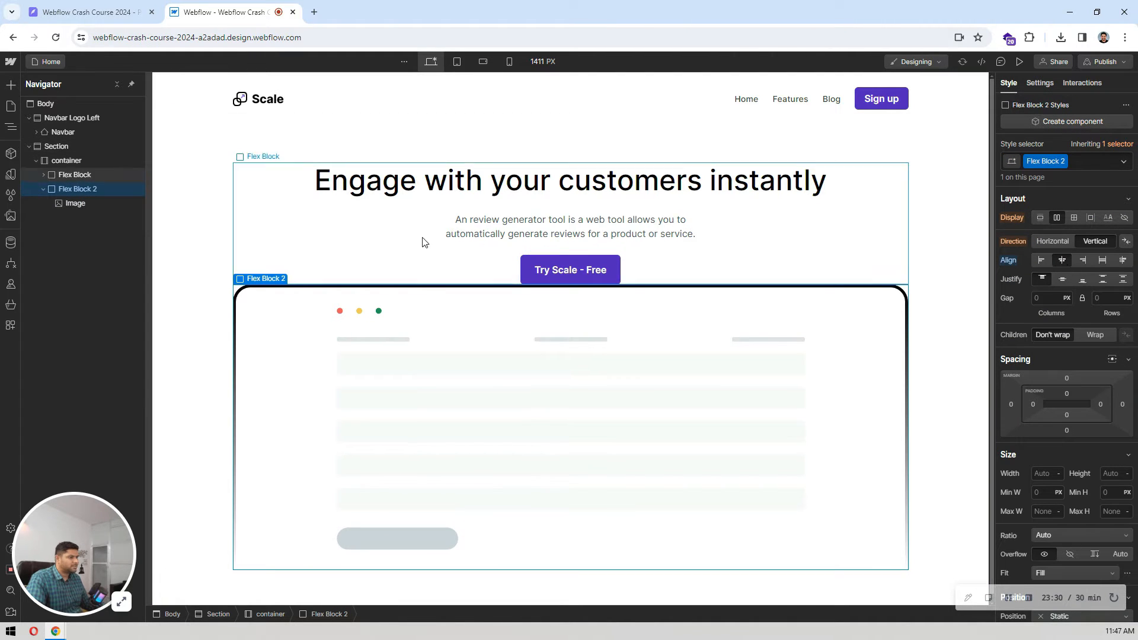
Step: Check the hero image's spacing in Pixso, and set the image flex block's top margin to 56 px in Webflow
{"action": "left_click", "coordinate": [135, 8]}
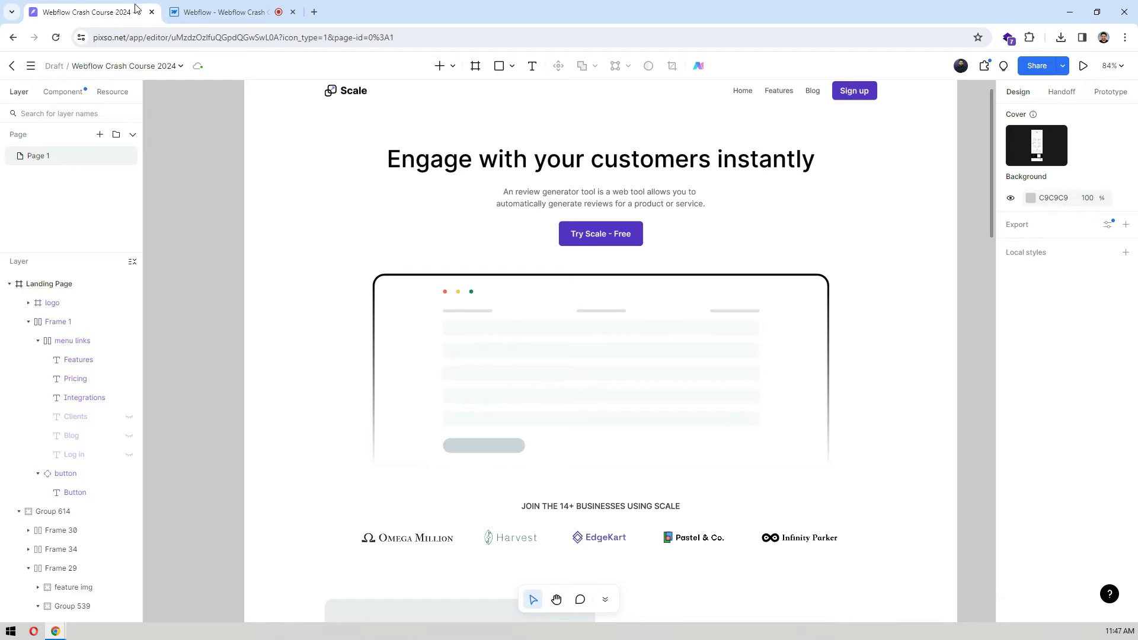
{"action": "left_click", "coordinate": [667, 287]}
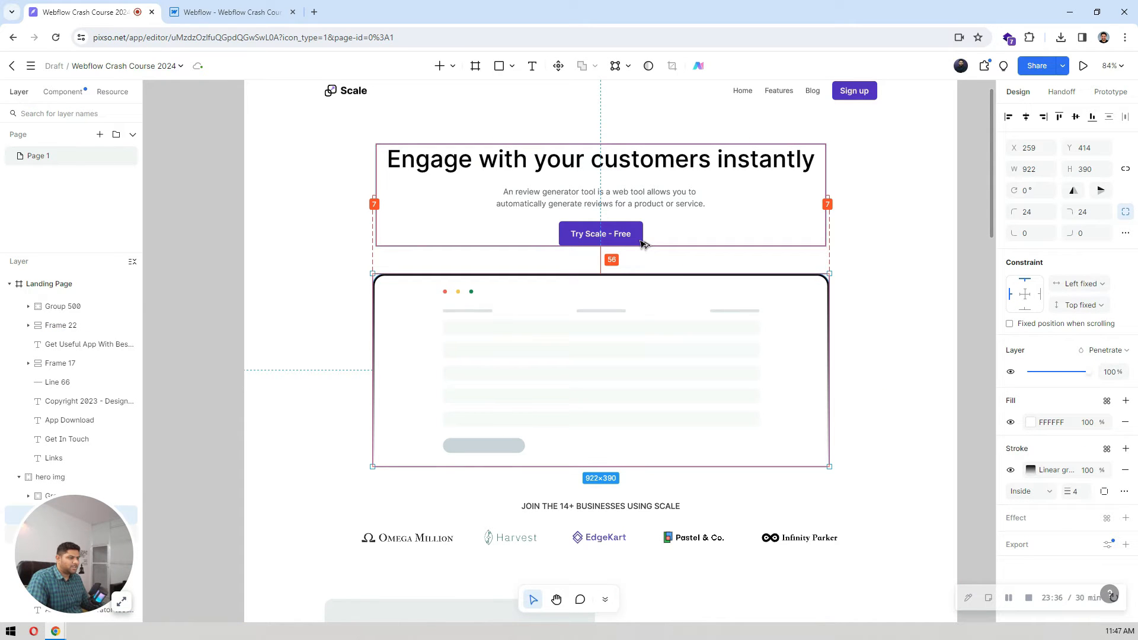
{"action": "left_click", "coordinate": [231, 12]}
{"action": "left_click", "coordinate": [1066, 379]}
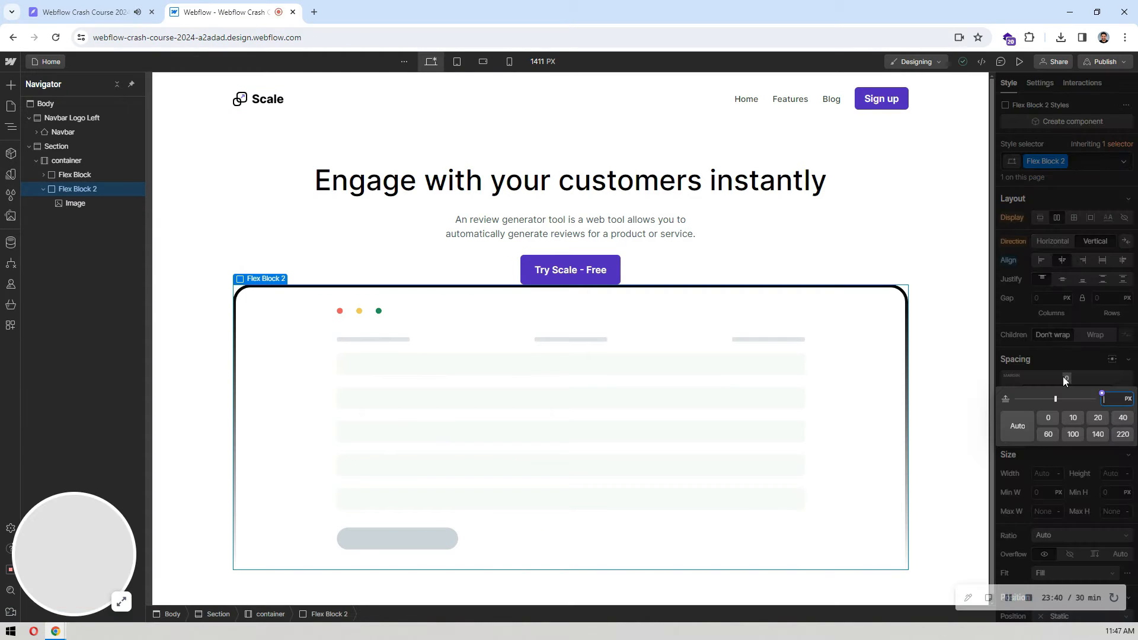
{"action": "type", "text": "56"}
{"action": "key", "text": "Return"}
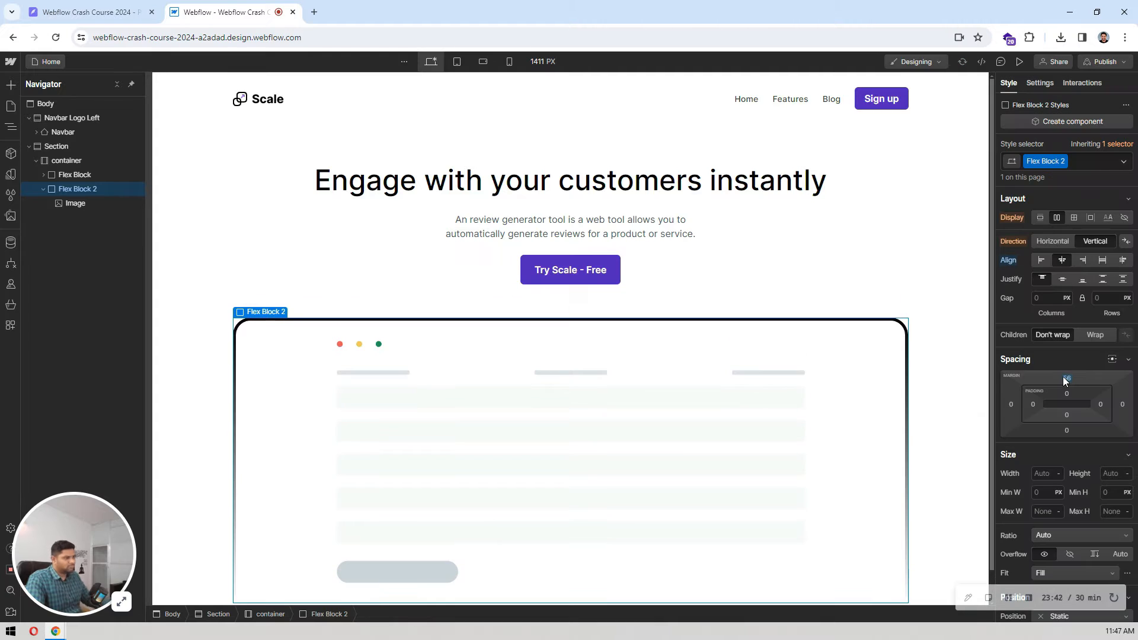
Step: Preview the page and review the navbar, hero heading and hero image from top to end
{"action": "left_click", "coordinate": [223, 196]}
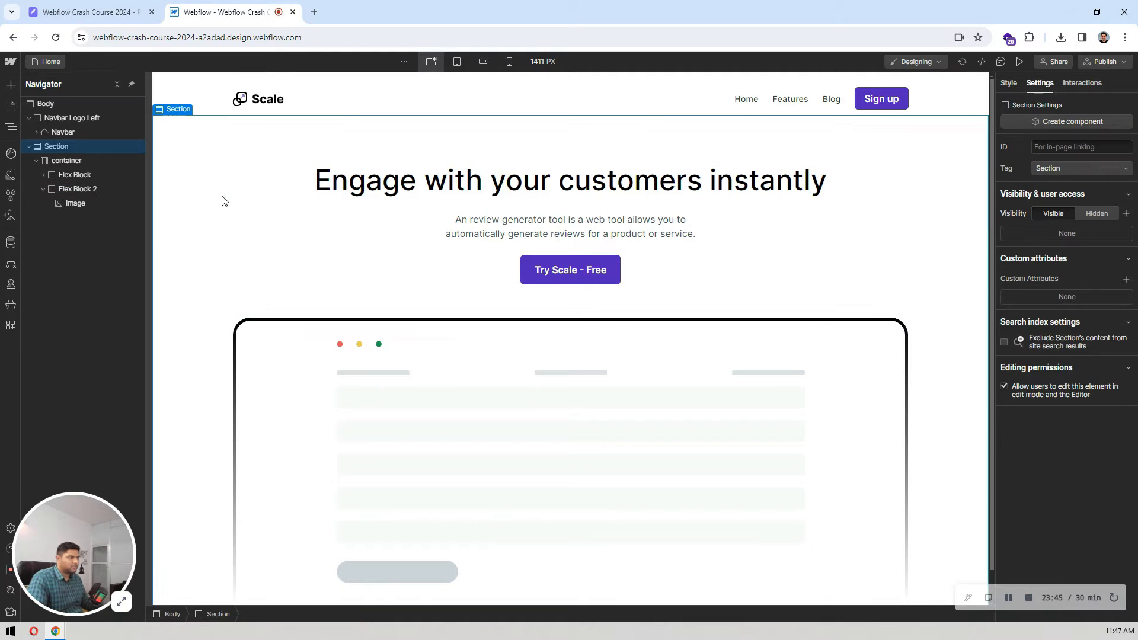
{"action": "scroll", "coordinate": [221, 203], "scroll_direction": "down", "scroll_amount": 1}
{"action": "scroll", "coordinate": [221, 202], "scroll_direction": "up", "scroll_amount": 1}
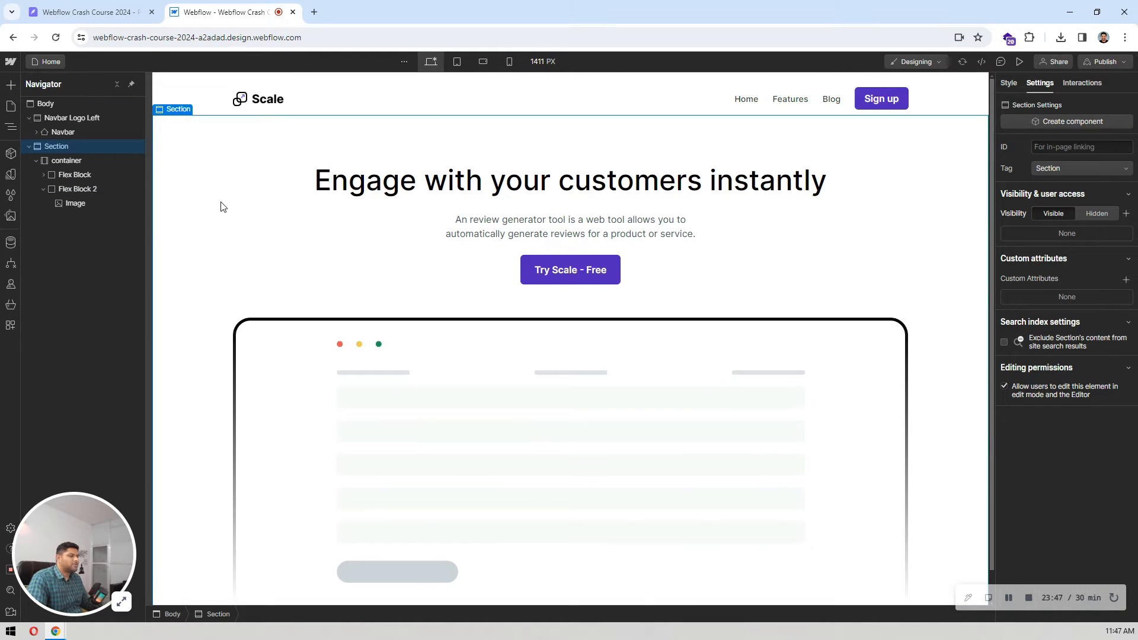
{"action": "left_click", "coordinate": [1019, 60]}
{"action": "left_click", "coordinate": [1017, 60]}
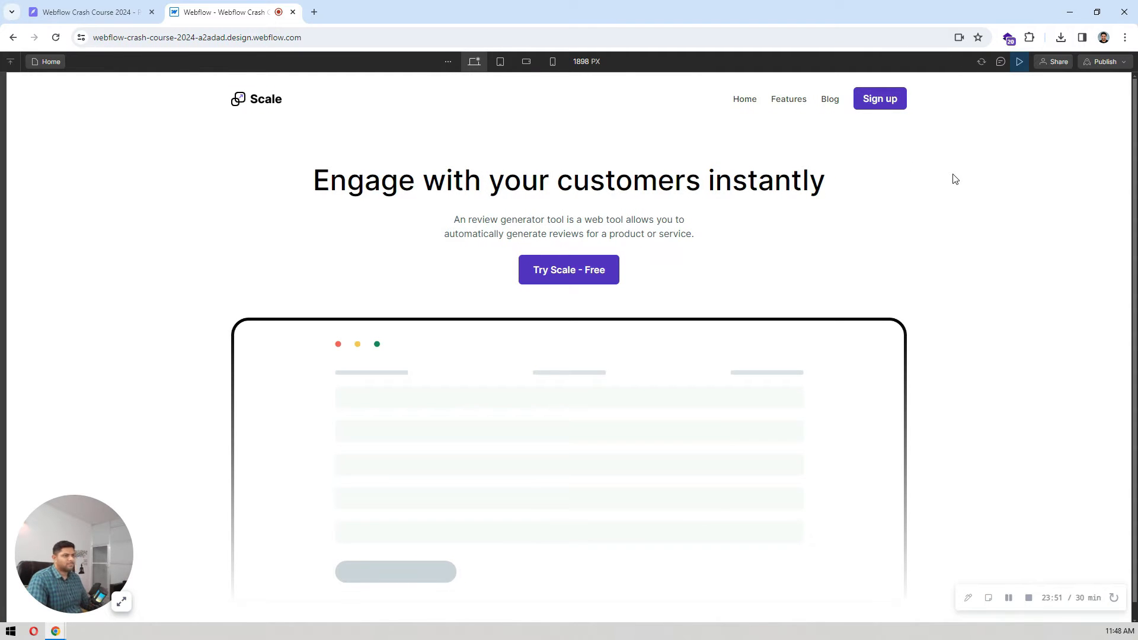
{"action": "scroll", "coordinate": [959, 175], "scroll_direction": "down", "scroll_amount": 1}
{"action": "scroll", "coordinate": [960, 175], "scroll_direction": "up", "scroll_amount": 1}
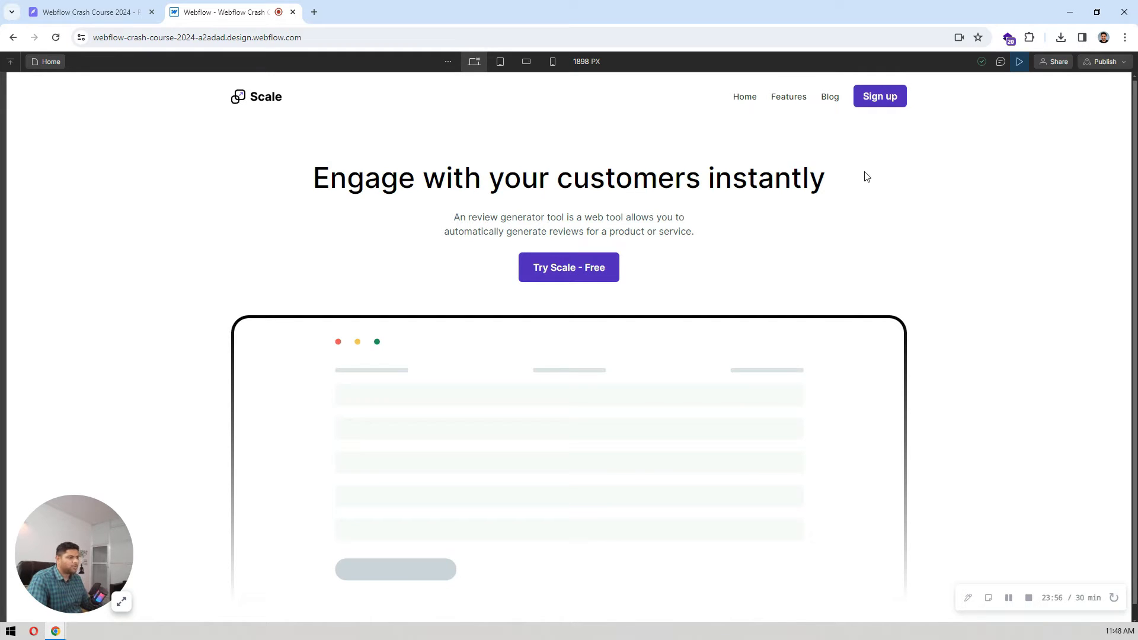
{"action": "left_click_drag", "start_coordinate": [322, 178], "coordinate": [831, 187]}
{"action": "left_click", "coordinate": [830, 186]}
{"action": "scroll", "coordinate": [408, 258], "scroll_direction": "down", "scroll_amount": 1}
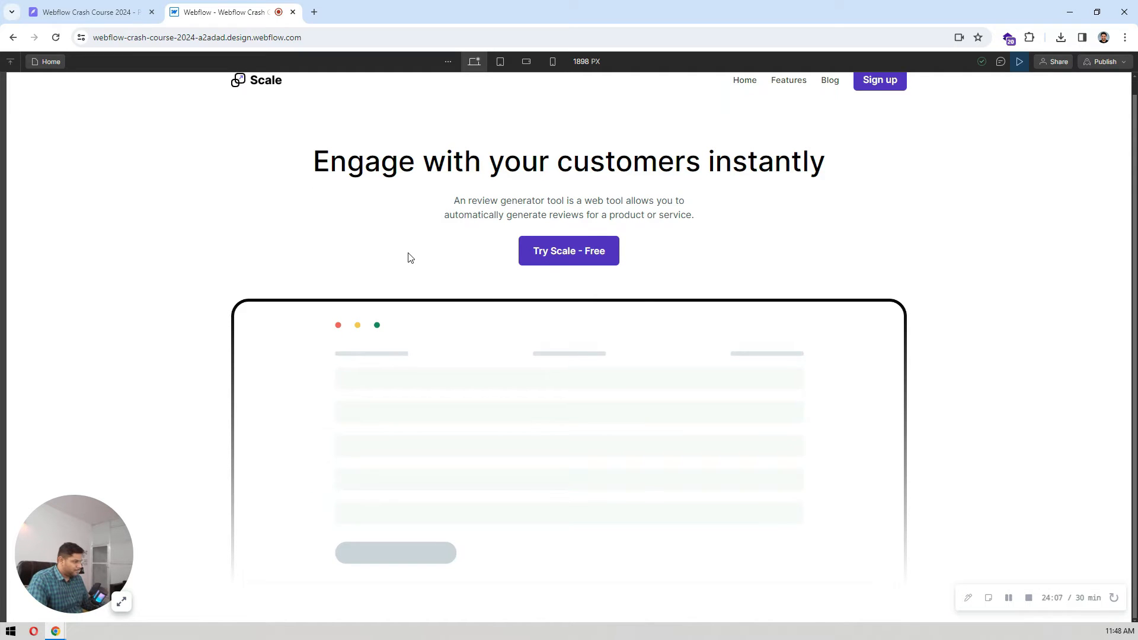
{"action": "scroll", "coordinate": [408, 258], "scroll_direction": "up", "scroll_amount": 1}
Step: Switch to Pixso and review the landing page sections that follow the hero image, including the client logos and Latest News
{"action": "left_click", "coordinate": [117, 9]}
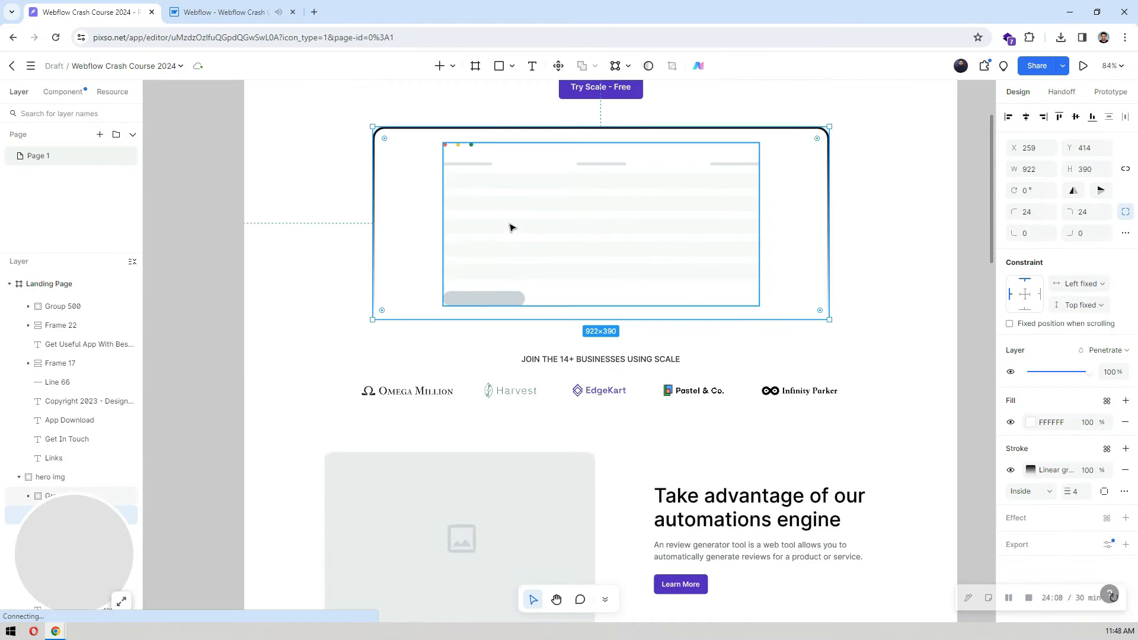
{"action": "scroll", "coordinate": [512, 228], "scroll_direction": "down", "scroll_amount": 3}
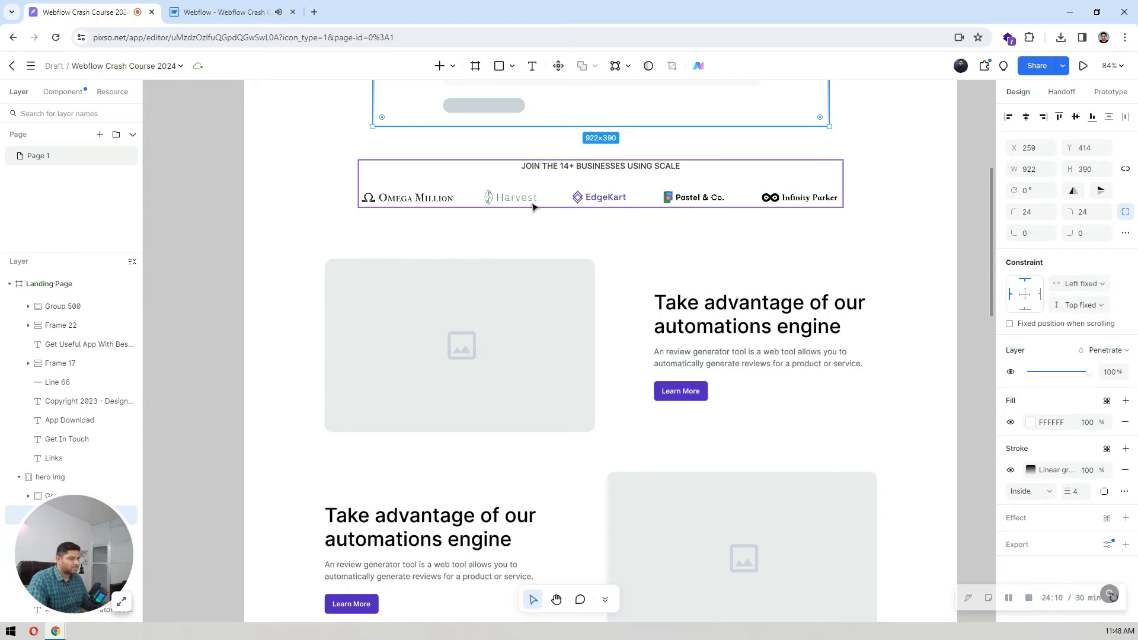
{"action": "scroll", "coordinate": [534, 207], "scroll_direction": "down", "scroll_amount": 7}
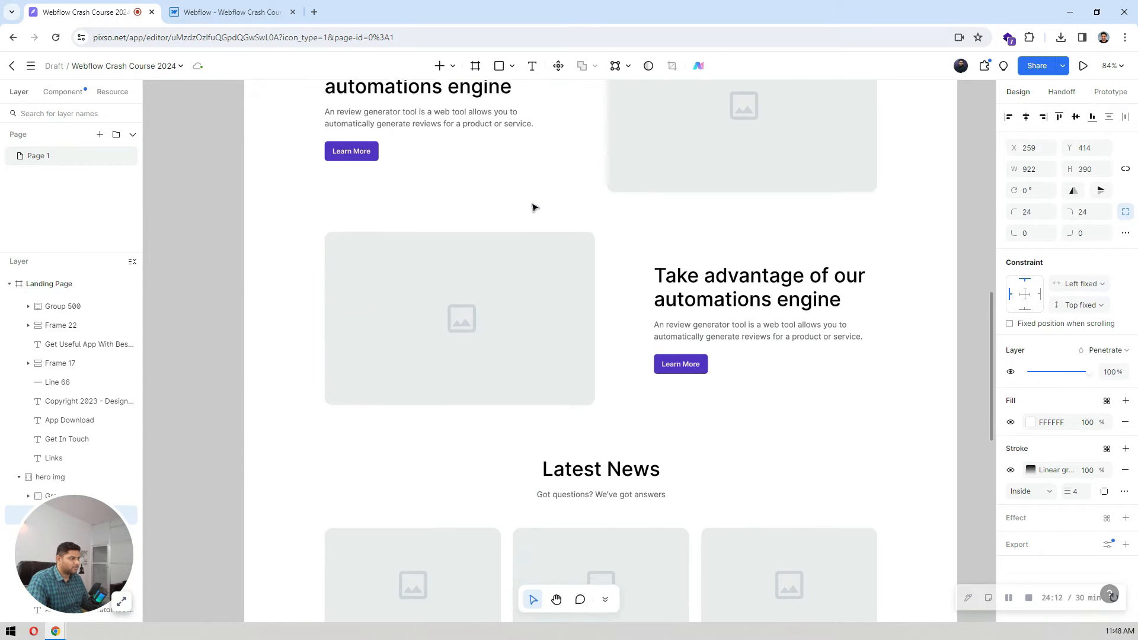
{"action": "scroll", "coordinate": [563, 315], "scroll_direction": "down", "scroll_amount": 4}
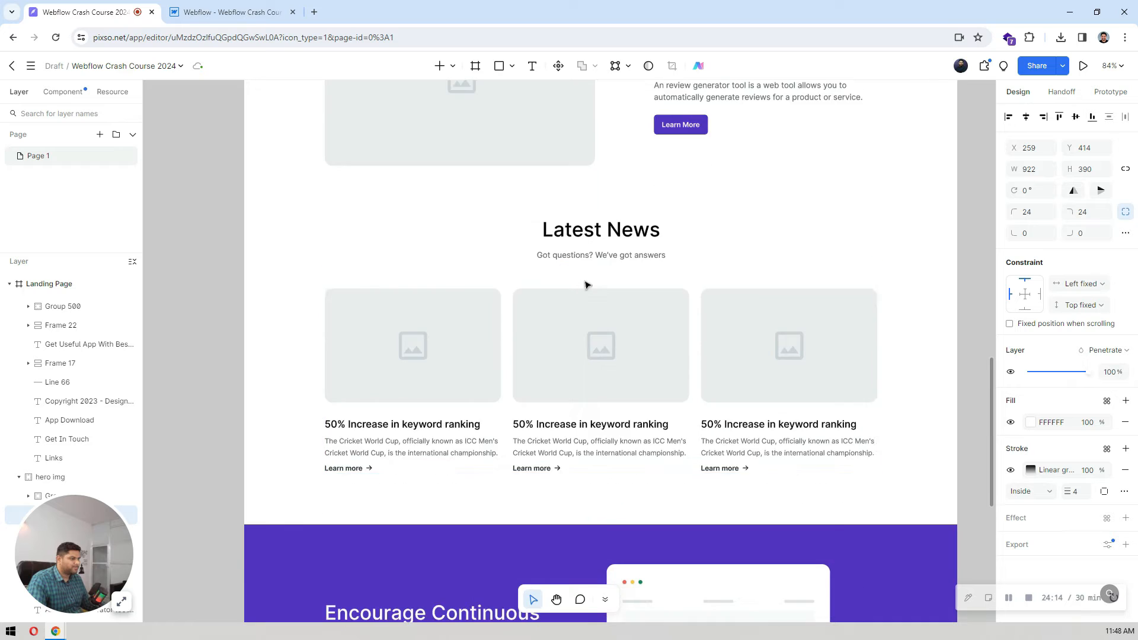
{"action": "scroll", "coordinate": [589, 283], "scroll_direction": "up", "scroll_amount": 13}
{"action": "scroll", "coordinate": [590, 283], "scroll_direction": "up", "scroll_amount": 3}
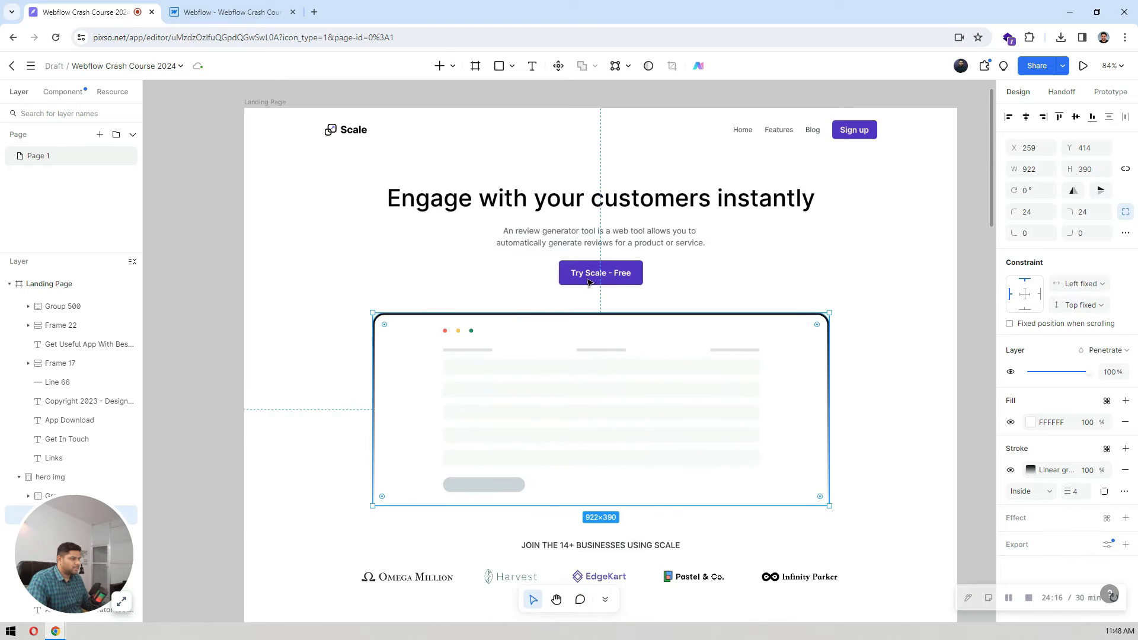
{"action": "scroll", "coordinate": [590, 283], "scroll_direction": "down", "scroll_amount": 5}
Step: Switch back to Webflow, collapse the element tree and add a new Section to the Body after the hero section
{"action": "left_click", "coordinate": [210, 8]}
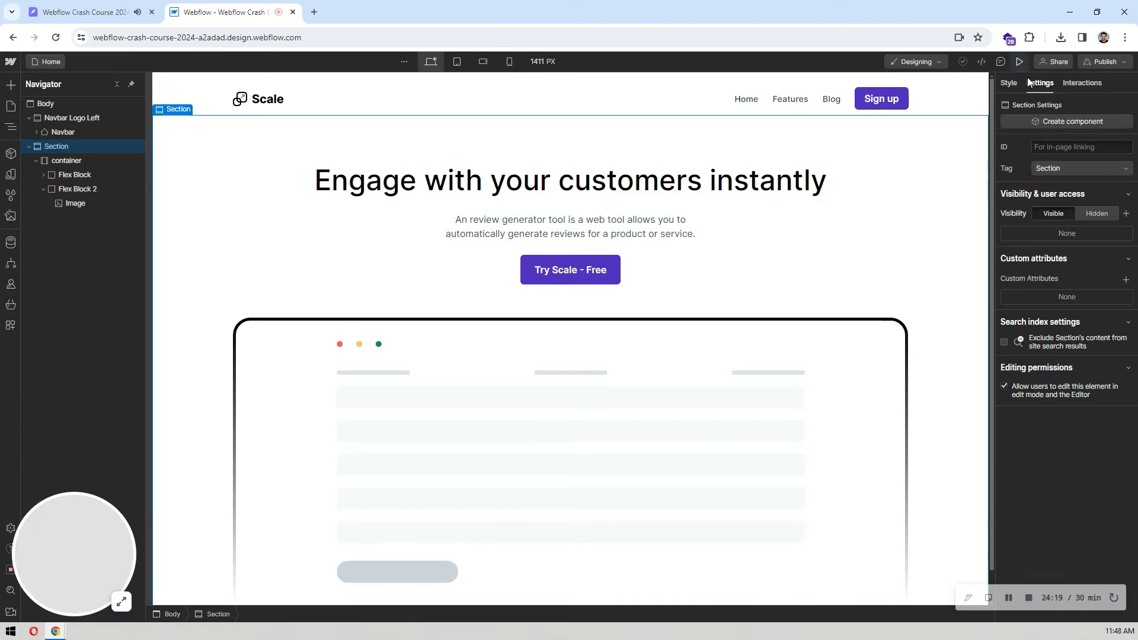
{"action": "left_click", "coordinate": [29, 146]}
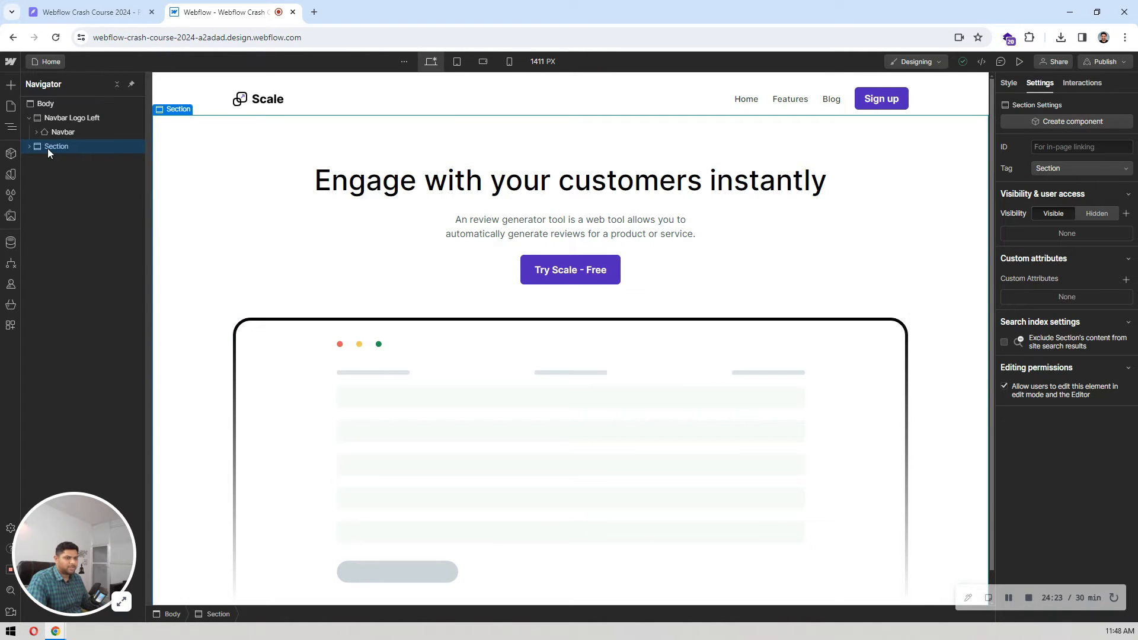
{"action": "left_click", "coordinate": [48, 105]}
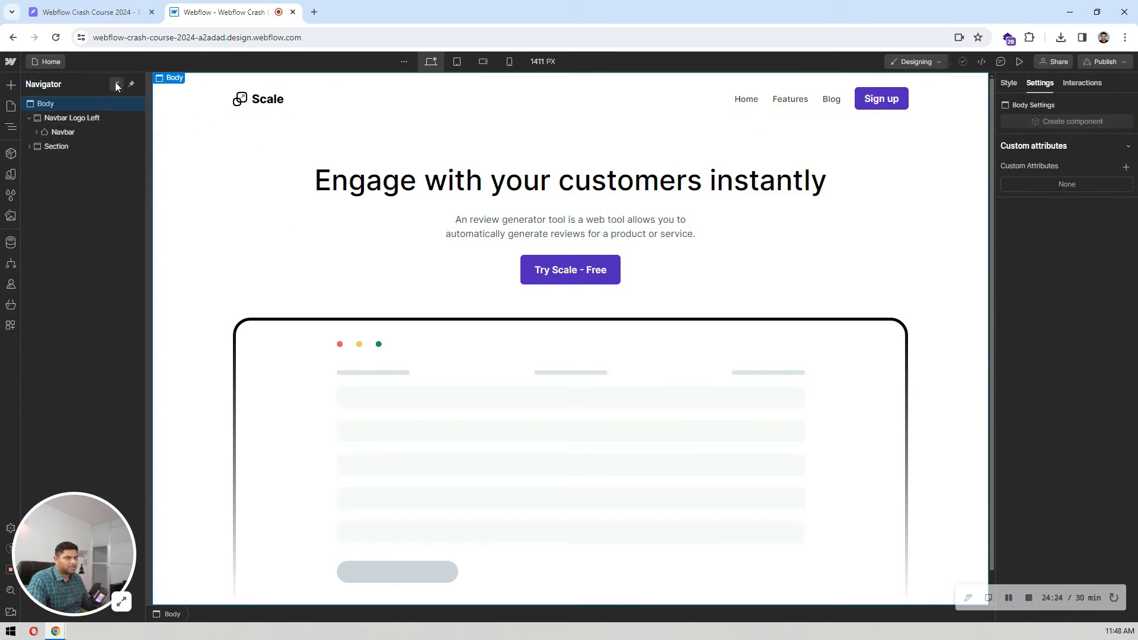
{"action": "key", "text": "ctrl+e"}
{"action": "type", "text": "se"}
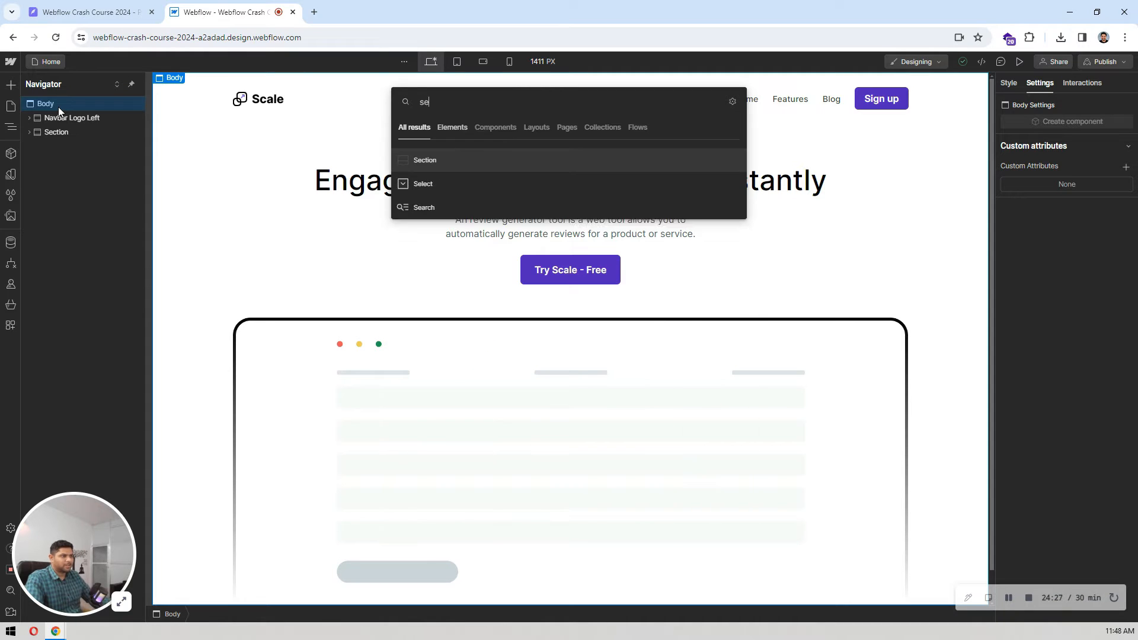
{"action": "key", "text": "Return"}
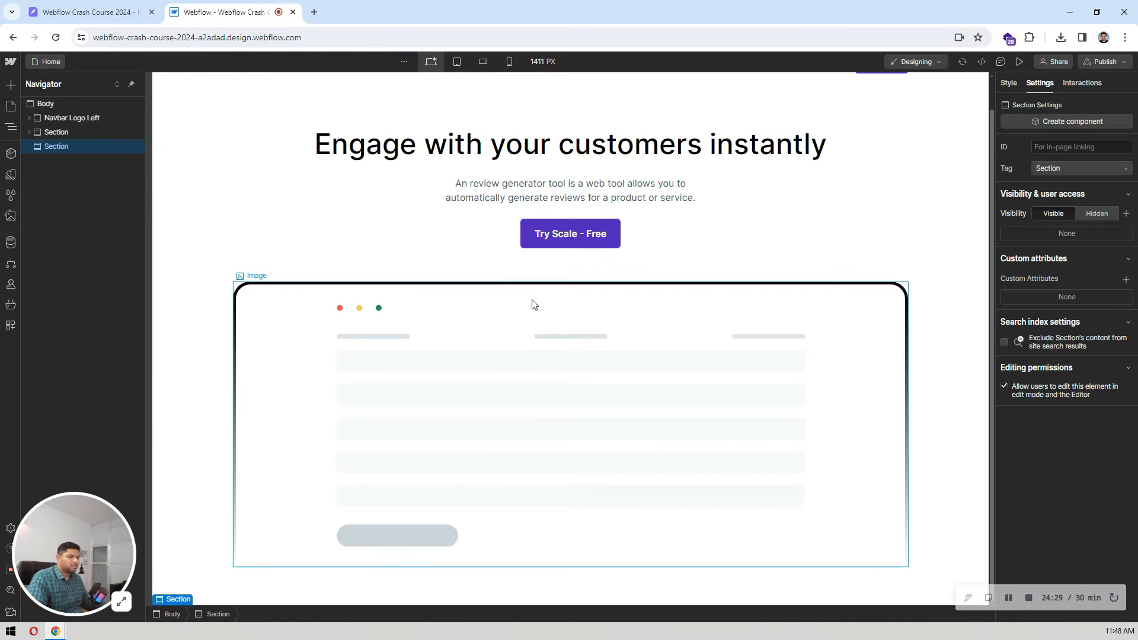
Step: Add a Container inside the new section and apply the existing container class to it
{"action": "key", "text": "ctrl+e"}
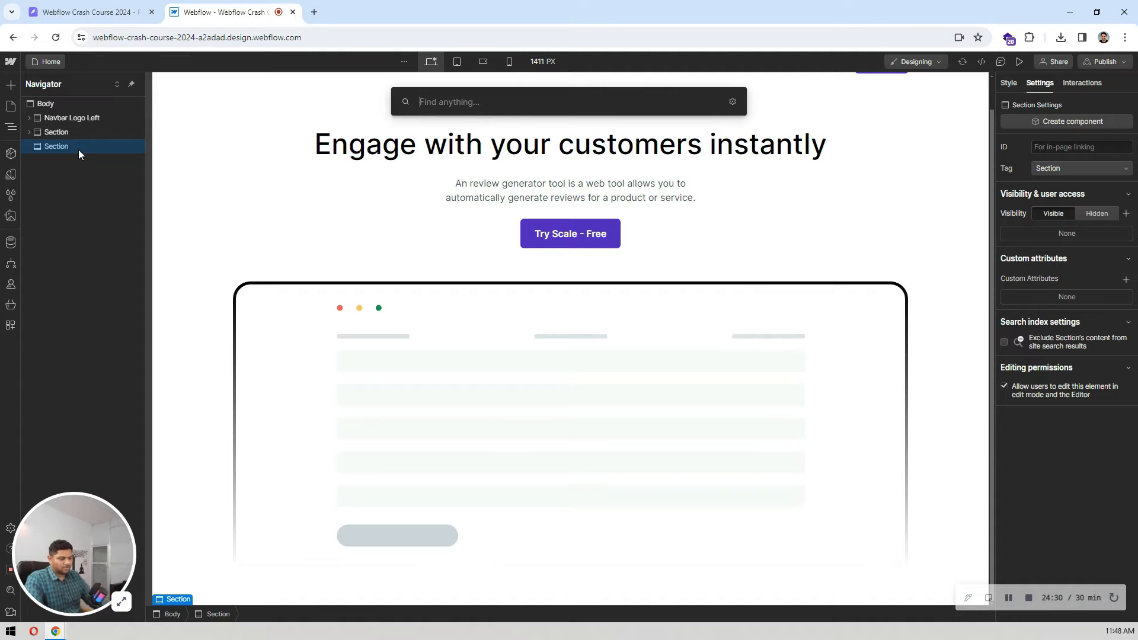
{"action": "type", "text": "conta"}
{"action": "key", "text": "Return"}
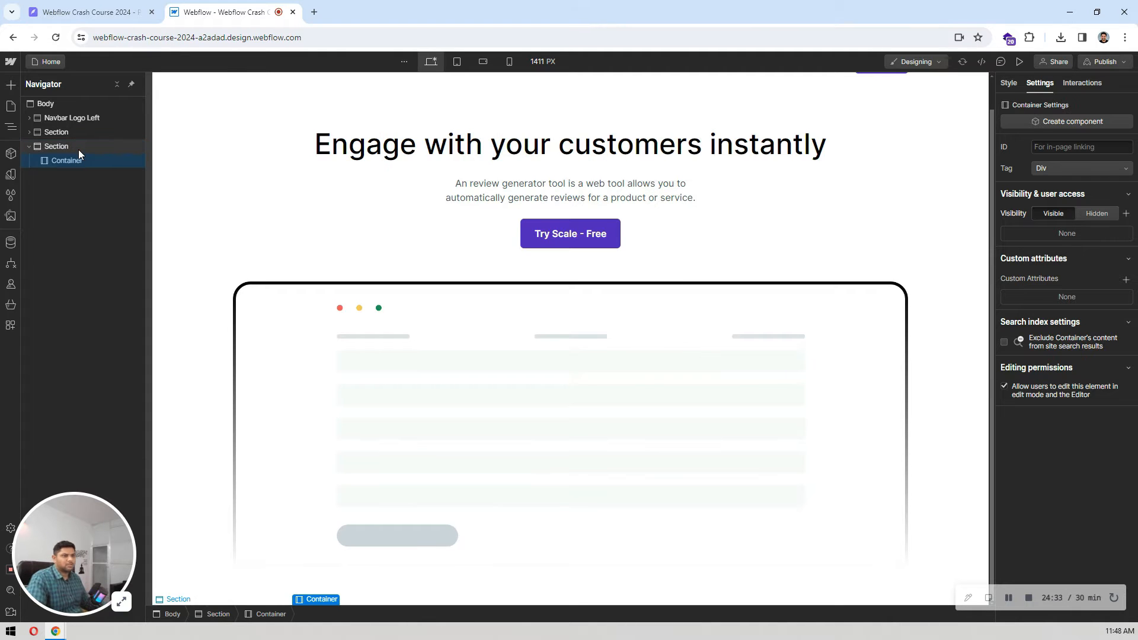
{"action": "left_click", "coordinate": [1009, 83]}
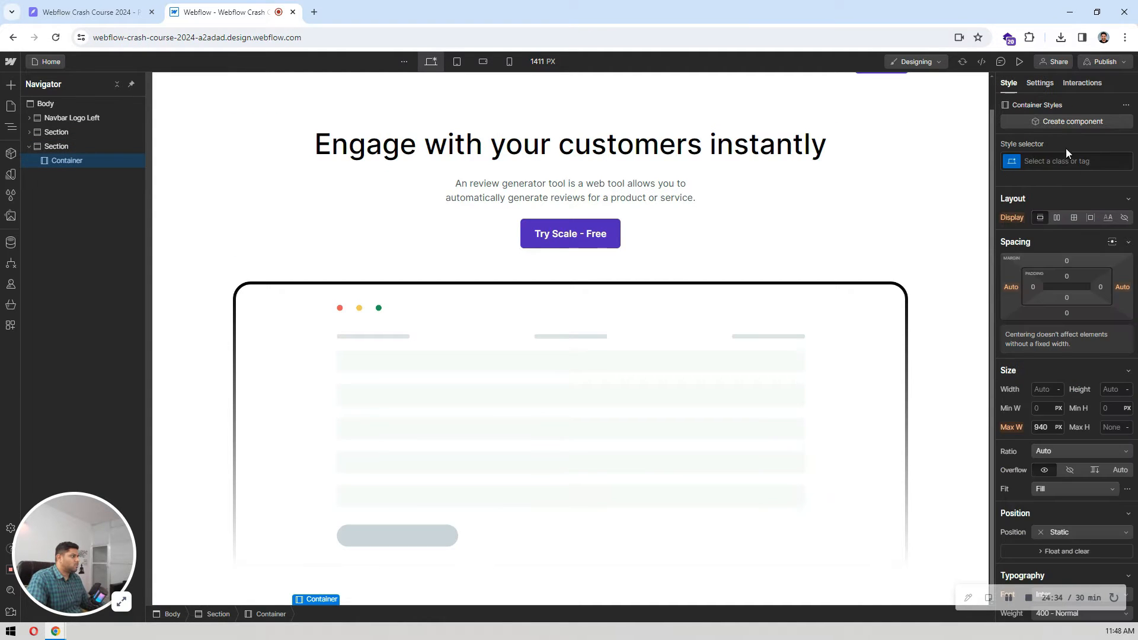
{"action": "left_click", "coordinate": [1067, 159]}
{"action": "type", "text": "conta"}
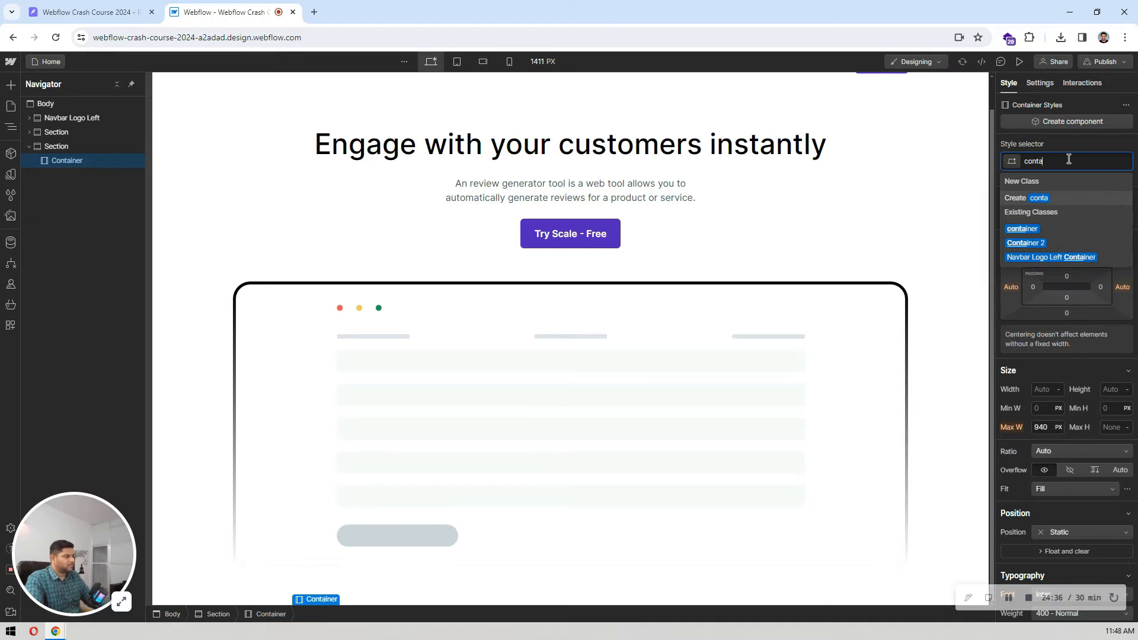
{"action": "left_click", "coordinate": [1021, 228]}
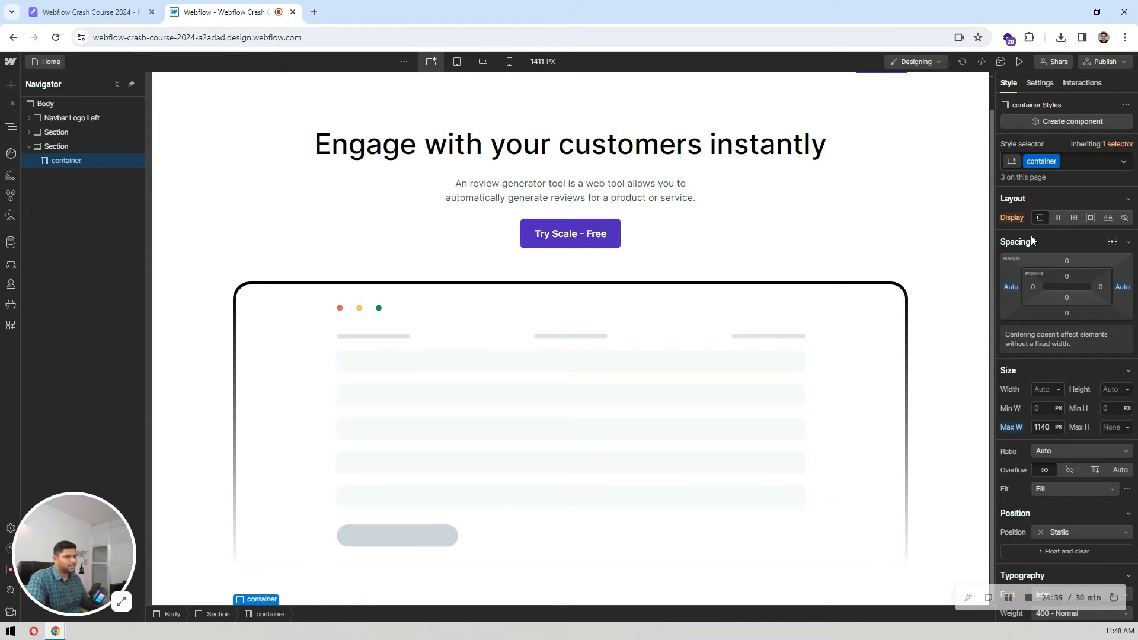
Step: Select the new section, then switch to Pixso and inspect the spacing and size of the client logos frame
{"action": "left_click", "coordinate": [53, 144]}
{"action": "left_click", "coordinate": [76, 4]}
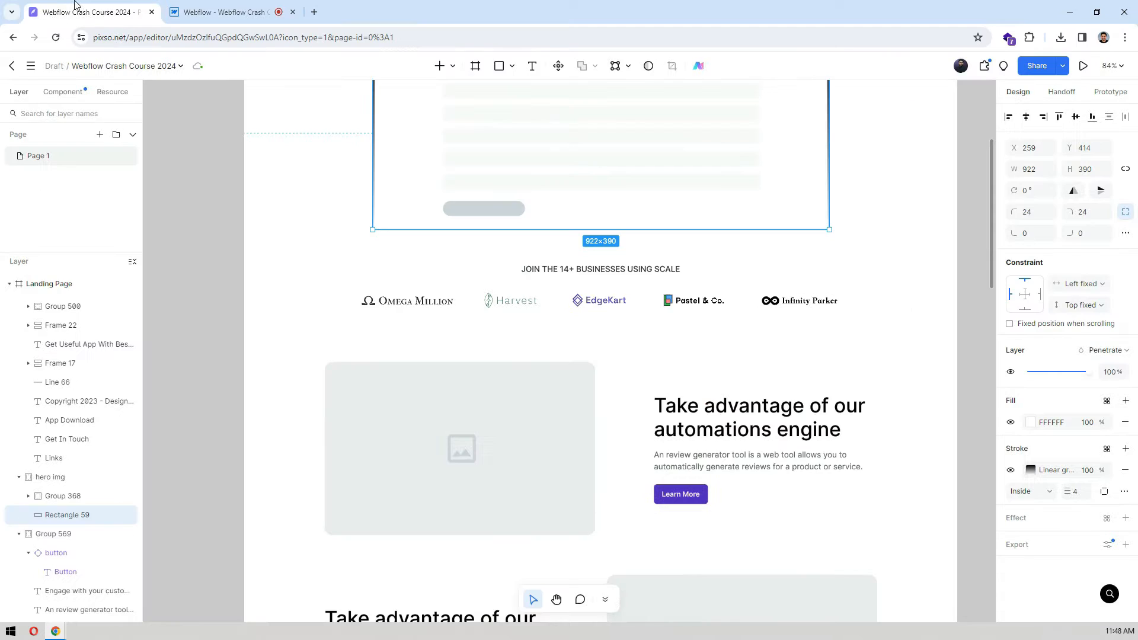
{"action": "left_click", "coordinate": [574, 272]}
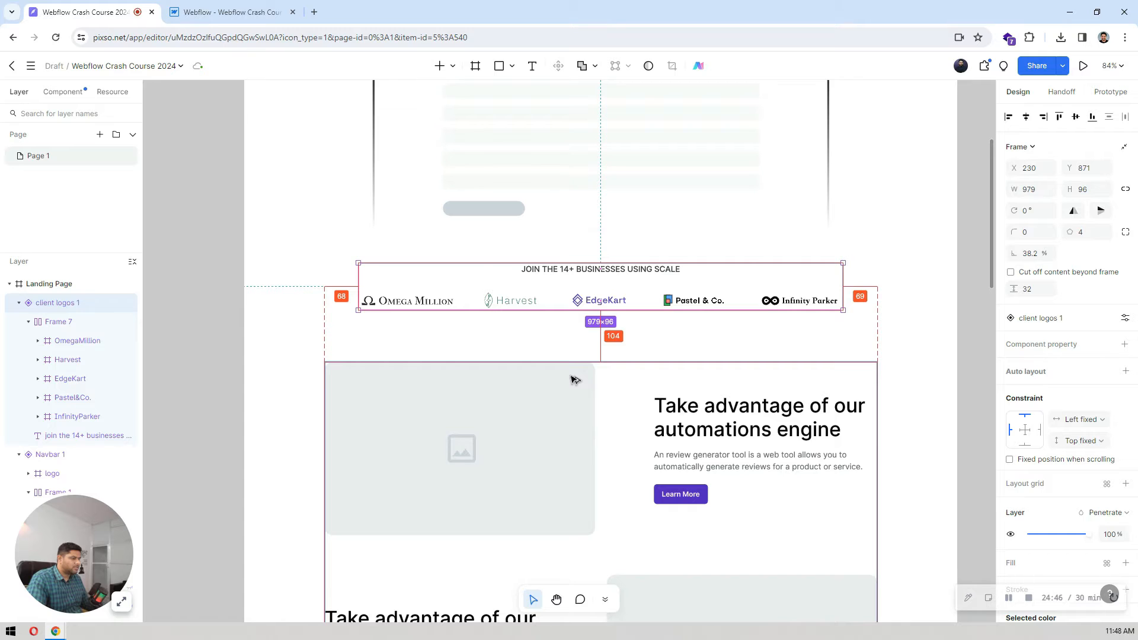
Step: Switch to Webflow and review the spacing styles of the hero section and the container in the new section
{"action": "left_click", "coordinate": [225, 10]}
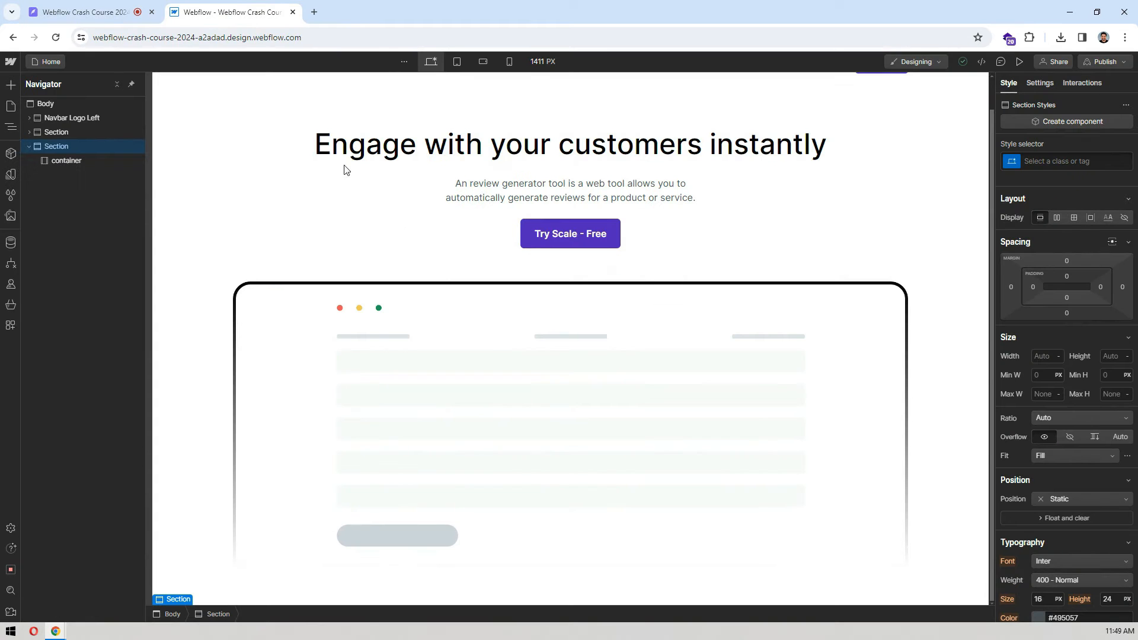
{"action": "left_click", "coordinate": [216, 256]}
{"action": "key", "text": "d"}
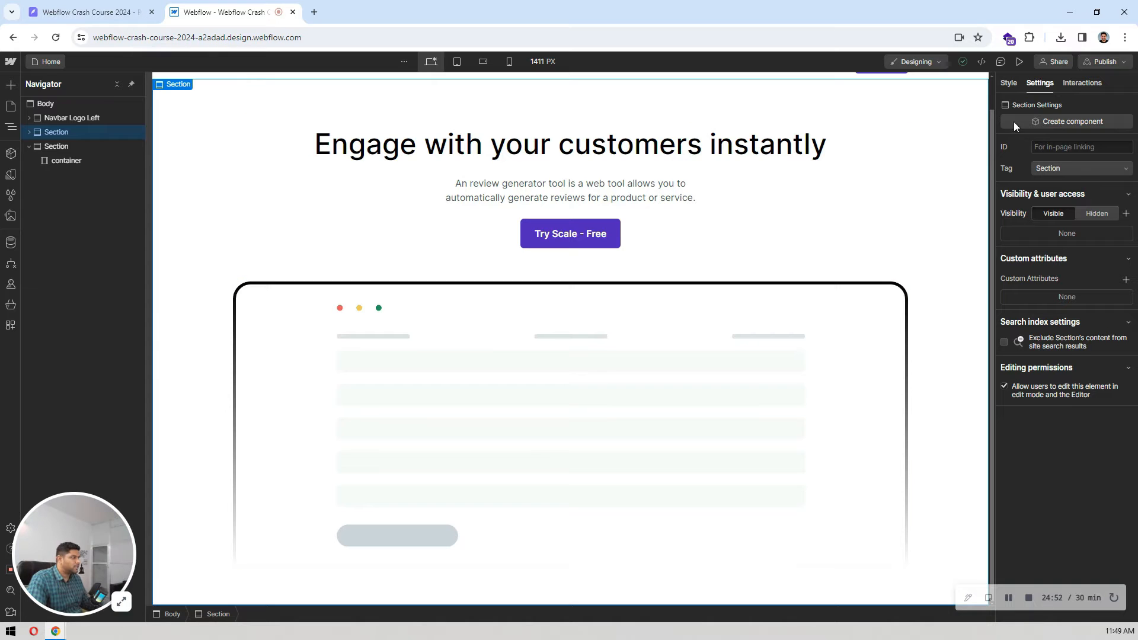
{"action": "left_click", "coordinate": [1010, 84]}
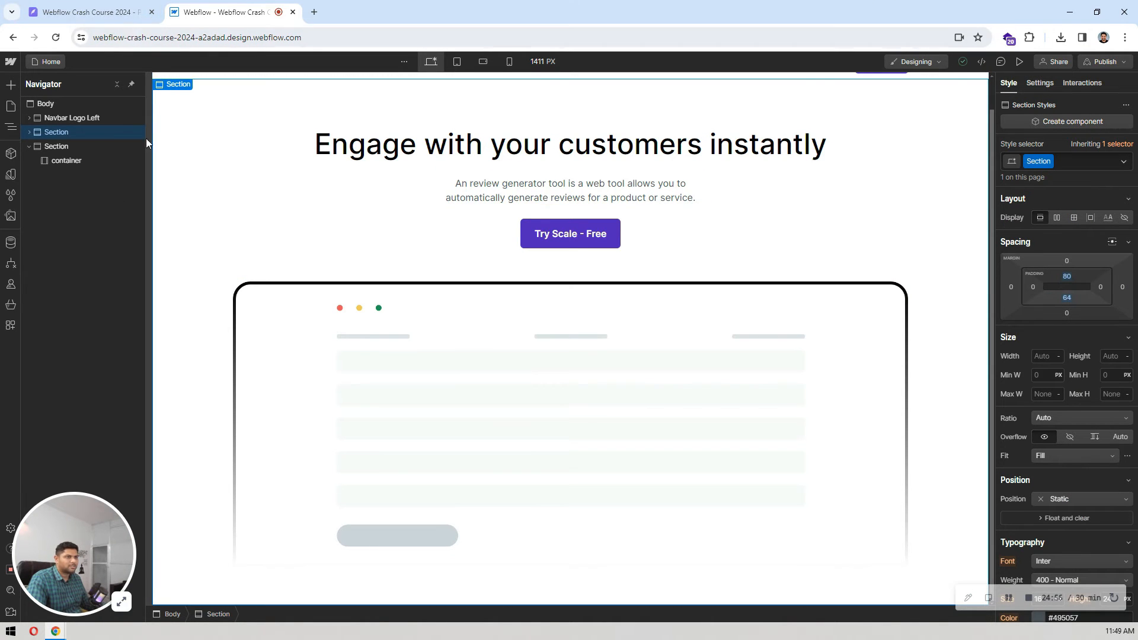
{"action": "left_click", "coordinate": [62, 162]}
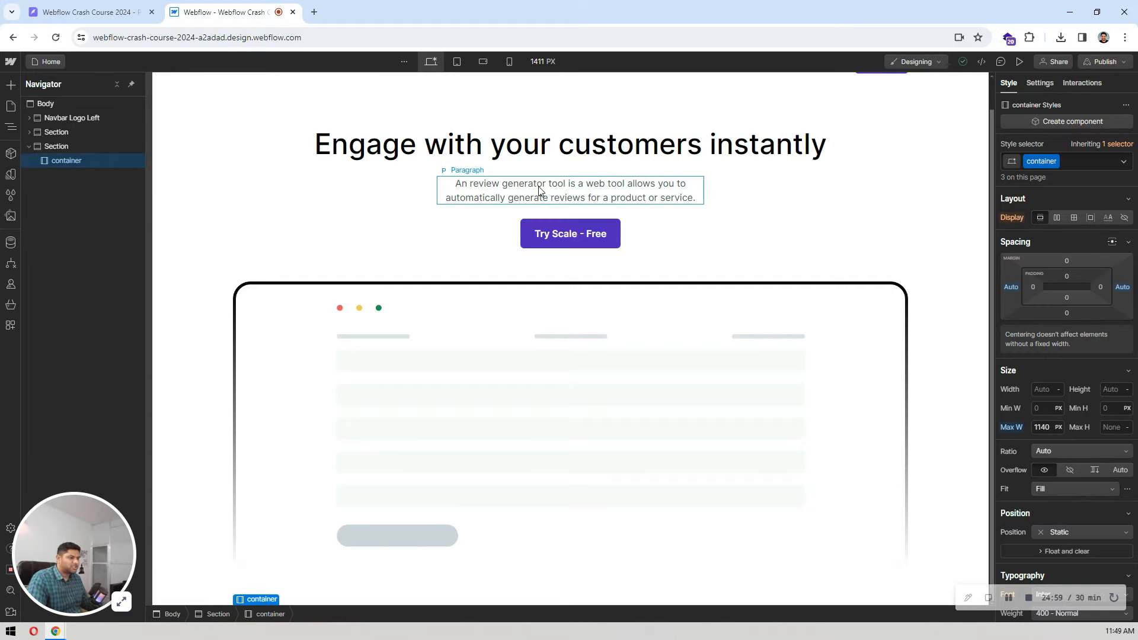
Step: Select the Body, apply the Body (All Pages) tag and set its bottom padding to 220 px
{"action": "left_click", "coordinate": [68, 104]}
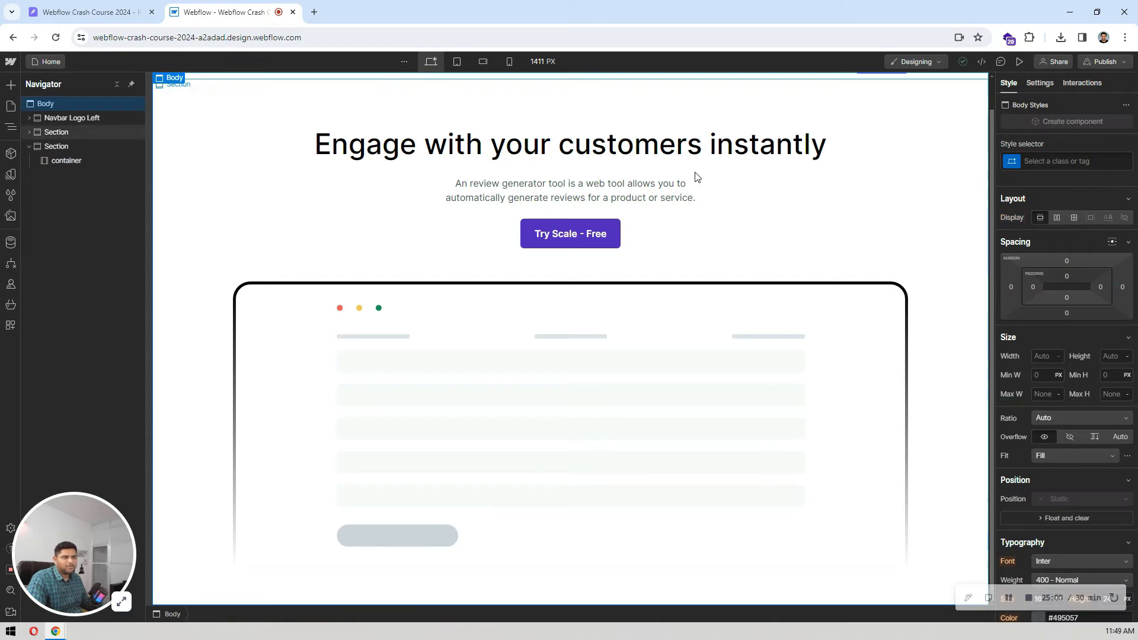
{"action": "left_click", "coordinate": [1053, 158]}
{"action": "left_click", "coordinate": [1033, 227]}
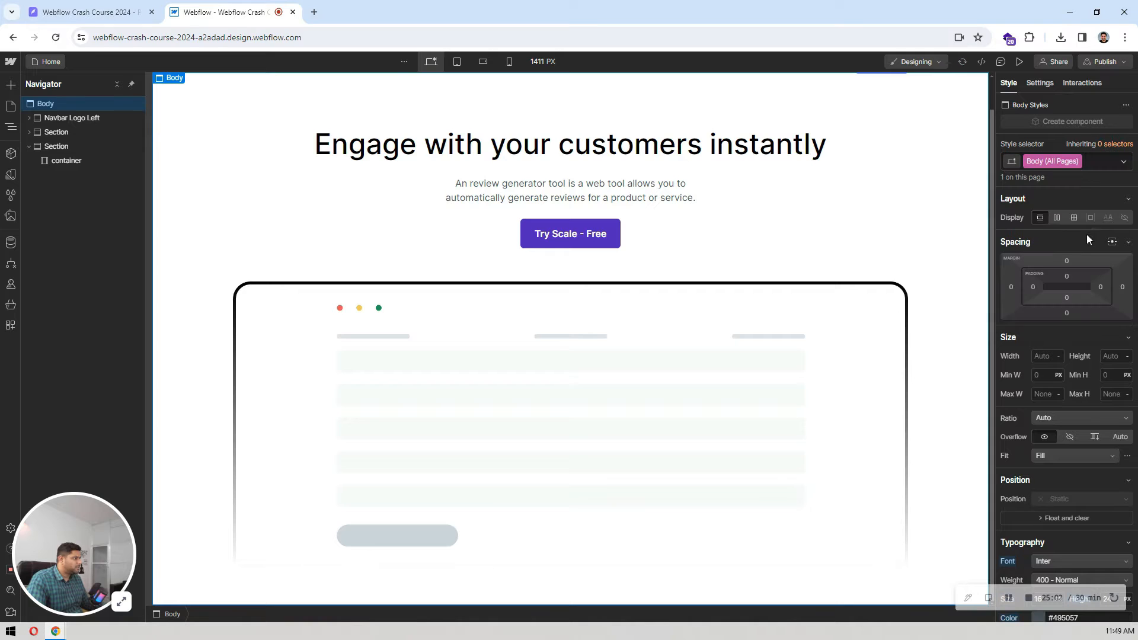
{"action": "left_click", "coordinate": [1067, 299]}
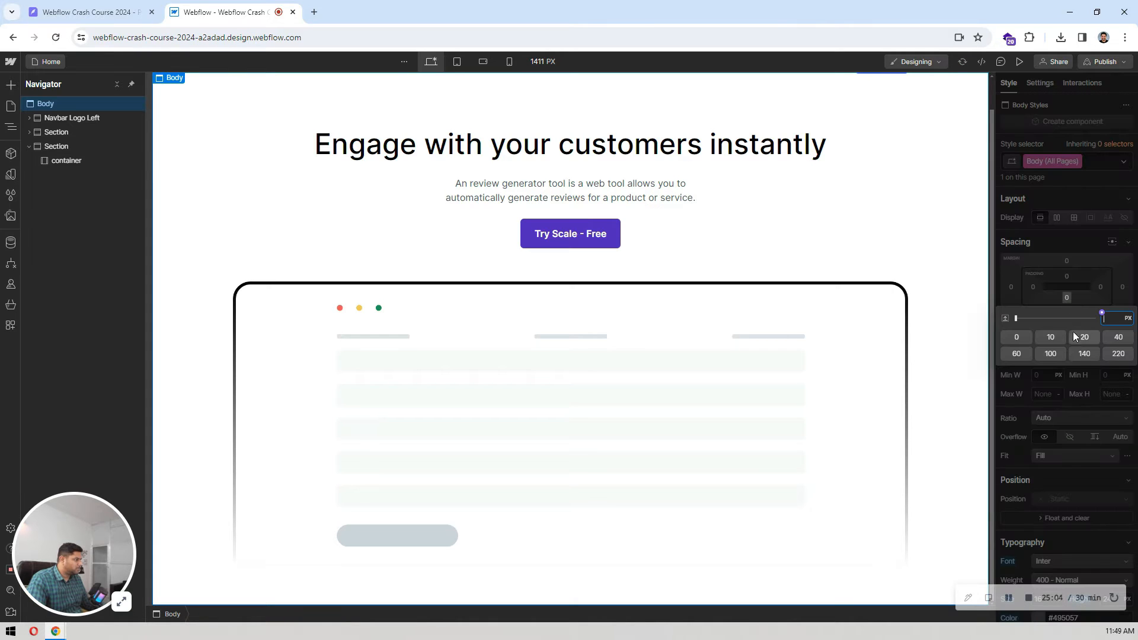
{"action": "left_click", "coordinate": [1118, 354]}
{"action": "scroll", "coordinate": [729, 255], "scroll_direction": "down", "scroll_amount": 2}
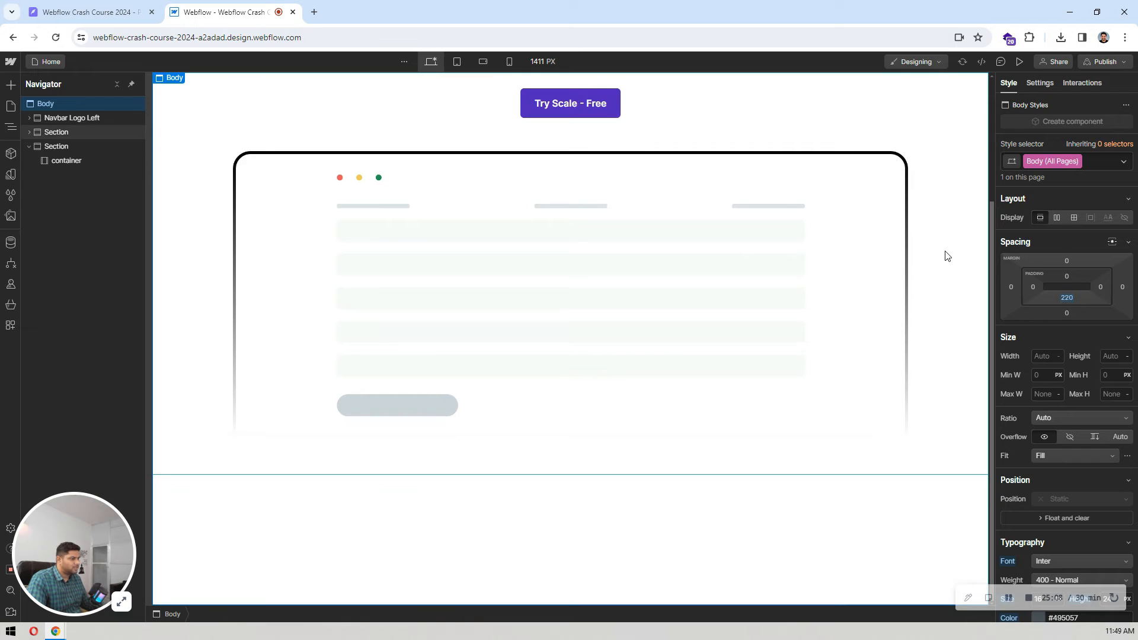
Step: Add a Text Block inside the container of the new section below the hero
{"action": "left_click", "coordinate": [942, 256]}
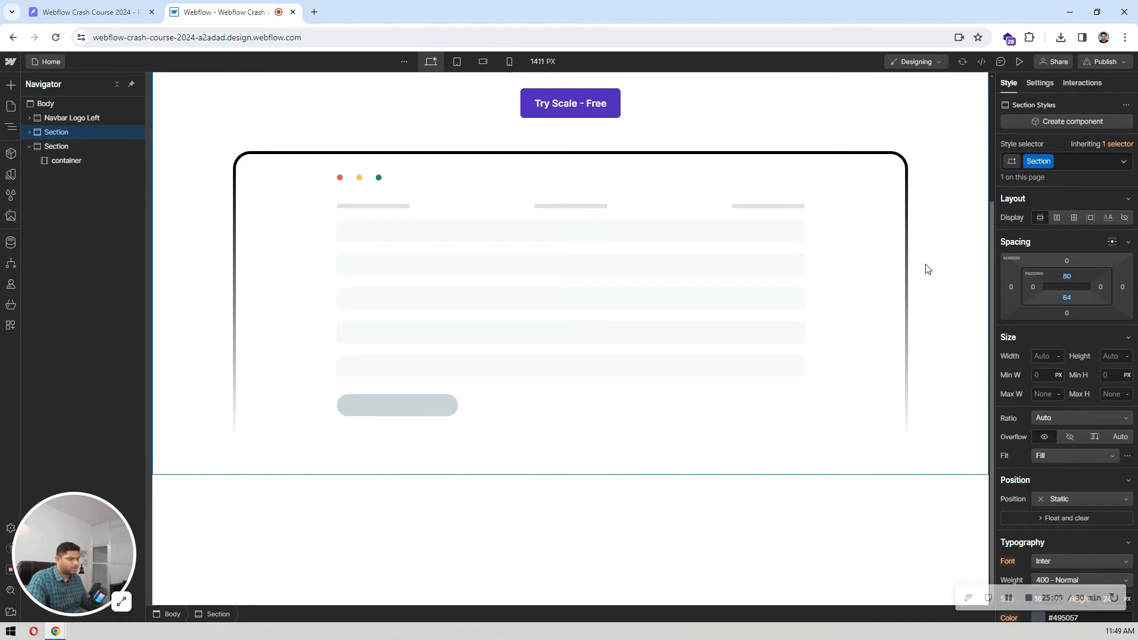
{"action": "left_click", "coordinate": [84, 157]}
{"action": "left_click", "coordinate": [154, 5]}
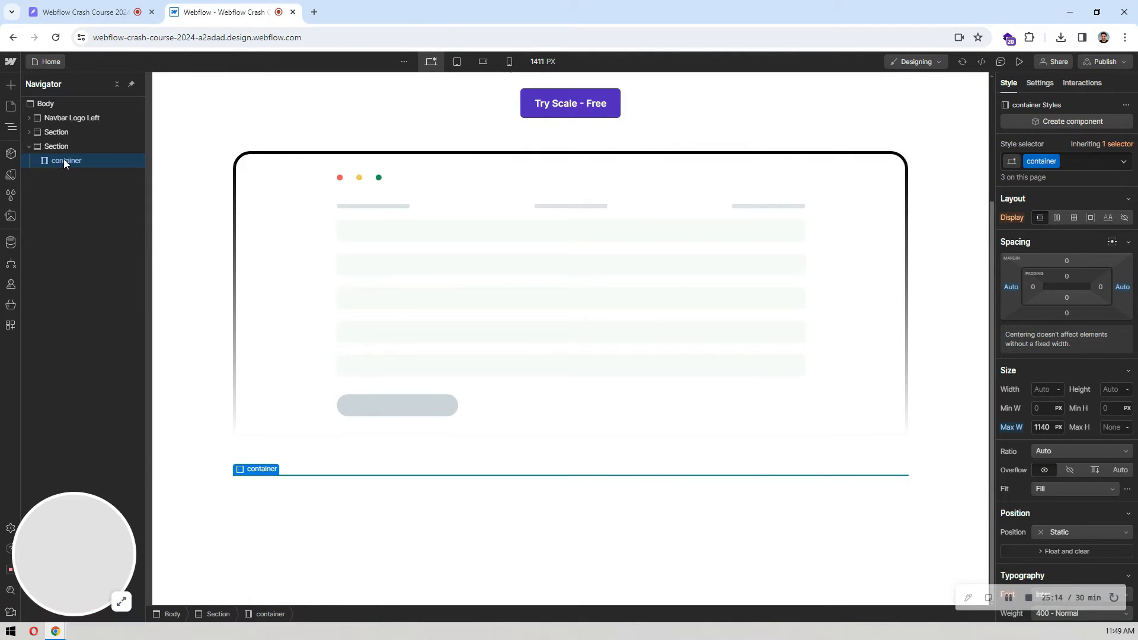
{"action": "key", "text": "ctrl+e"}
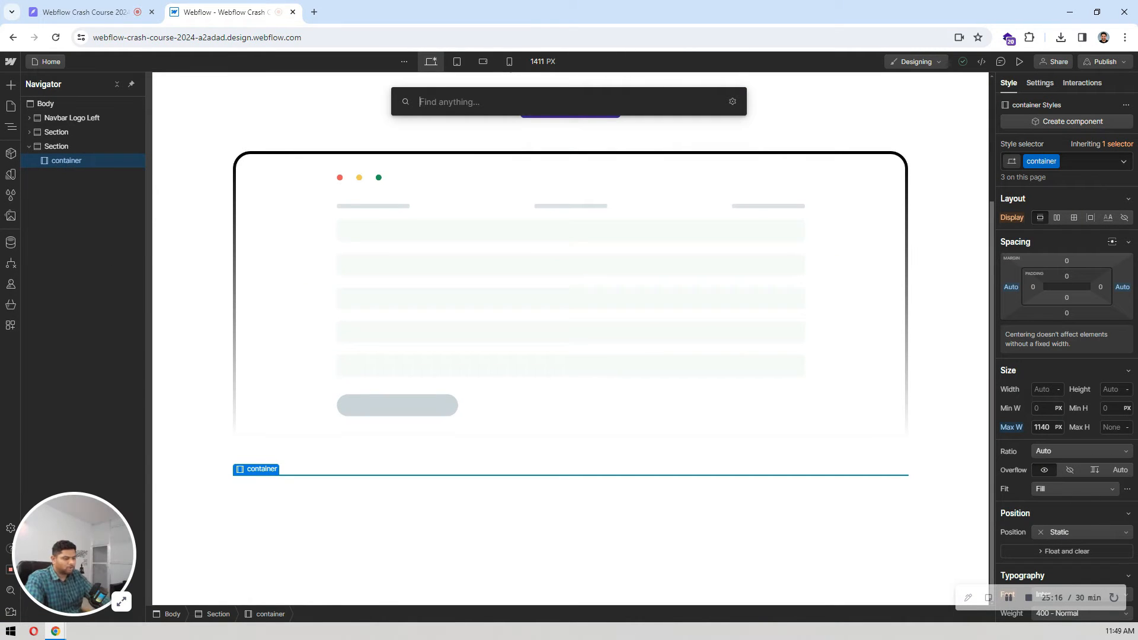
{"action": "type", "text": "tex"}
{"action": "key", "text": "Down"}
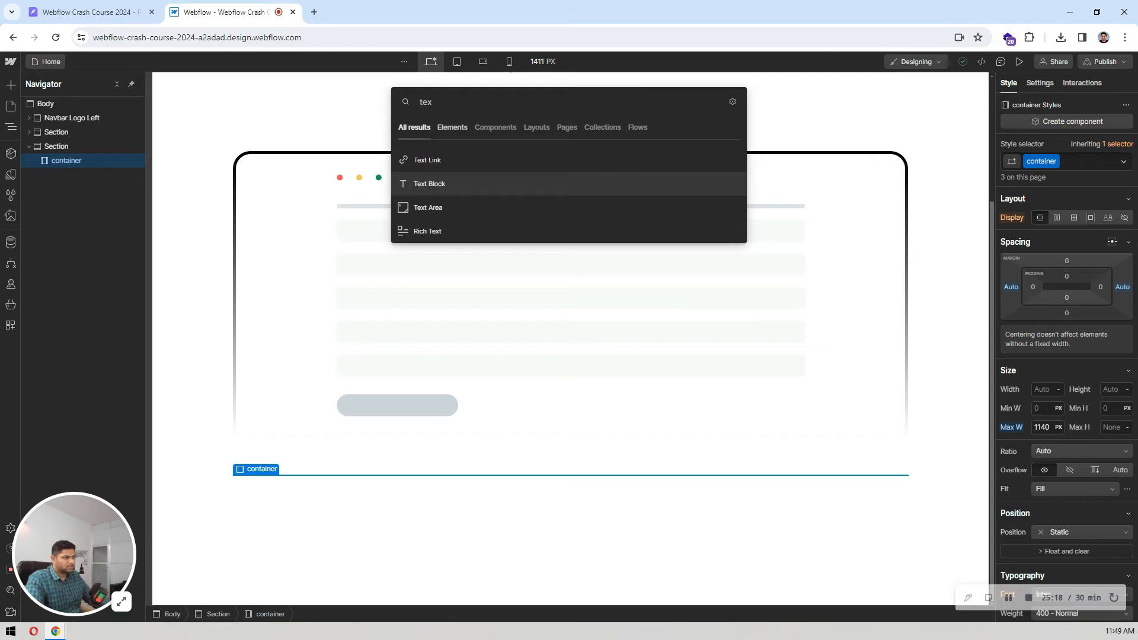
{"action": "key", "text": "Return"}
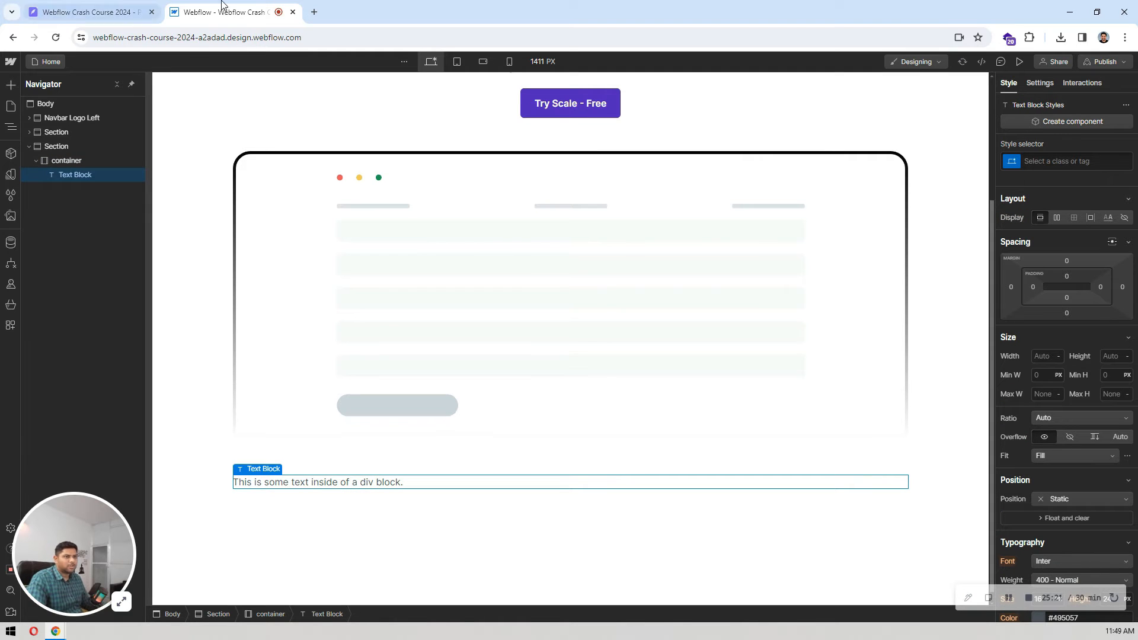
Step: Copy the client logos heading from Pixso and replace the Webflow text block's text with "join the 14+ businesses using scale"
{"action": "left_click", "coordinate": [119, 11]}
{"action": "double_click", "coordinate": [572, 270]}
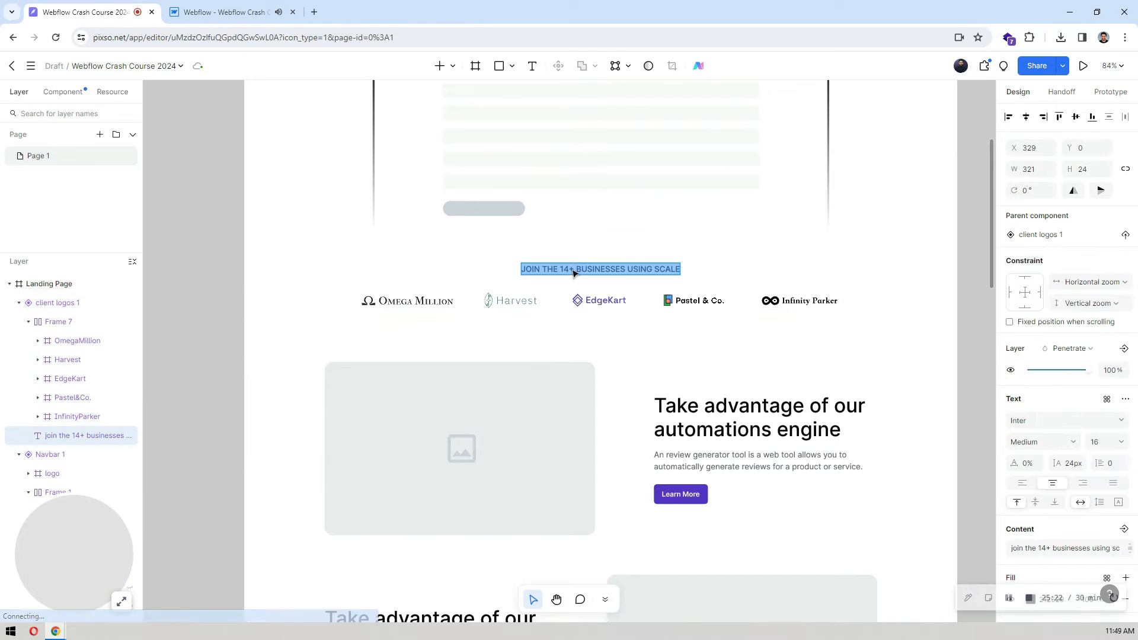
{"action": "left_click", "coordinate": [259, 11]}
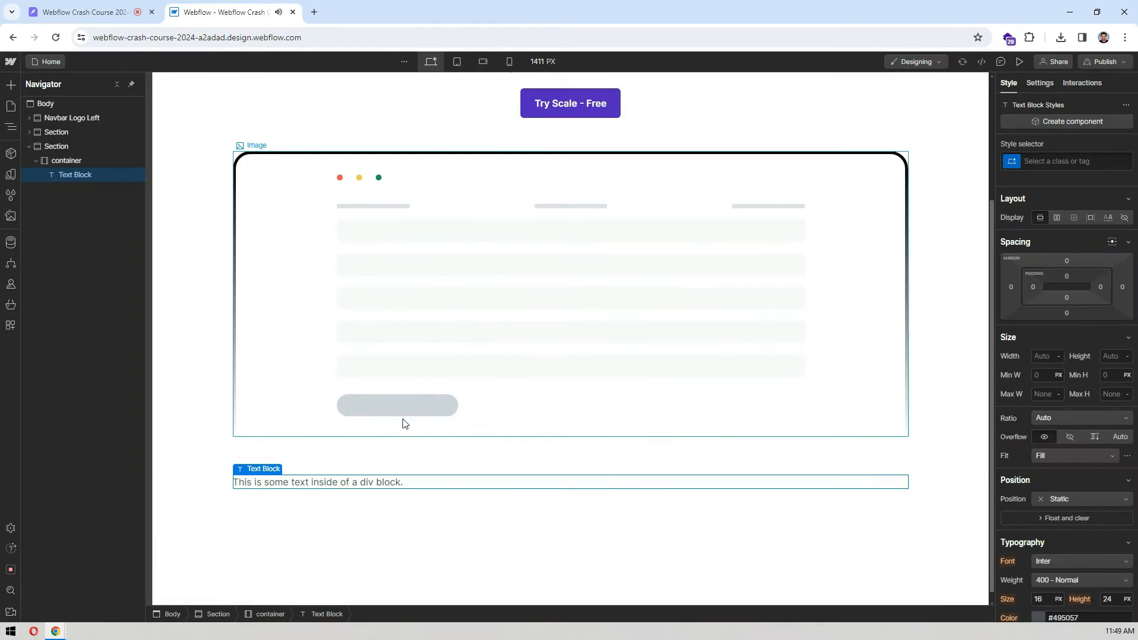
{"action": "double_click", "coordinate": [386, 481]}
{"action": "type", "text": "join the 14+ businesses using scale"}
{"action": "left_click", "coordinate": [430, 506]}
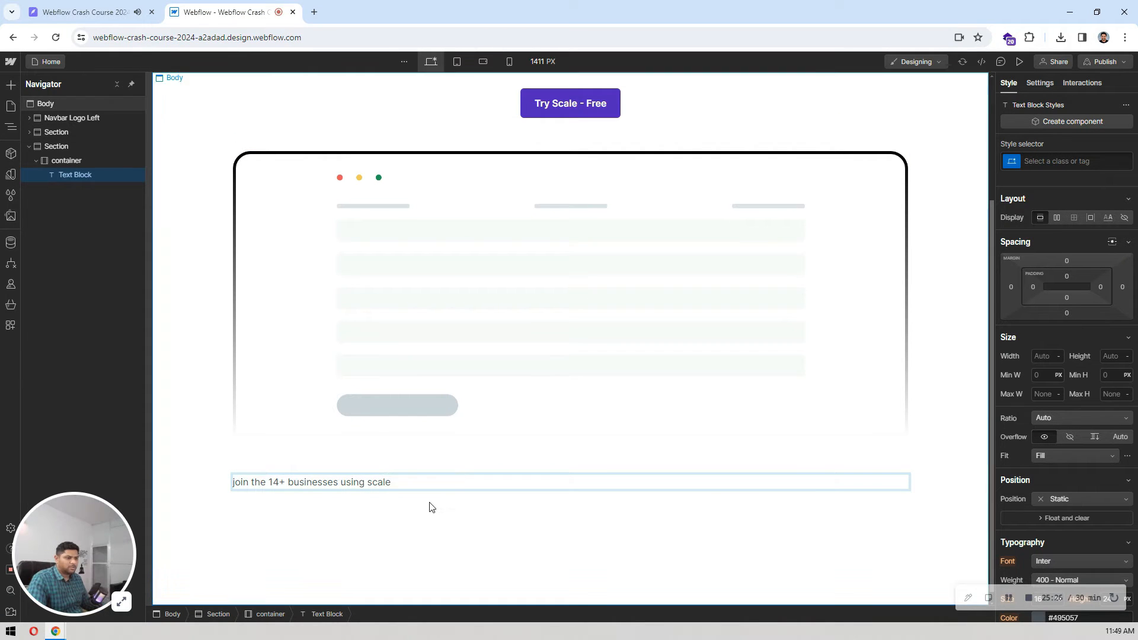
Step: Compare the logos heading's font, weight, size and line height in Pixso with the text block's typography in Webflow
{"action": "left_click", "coordinate": [89, 12]}
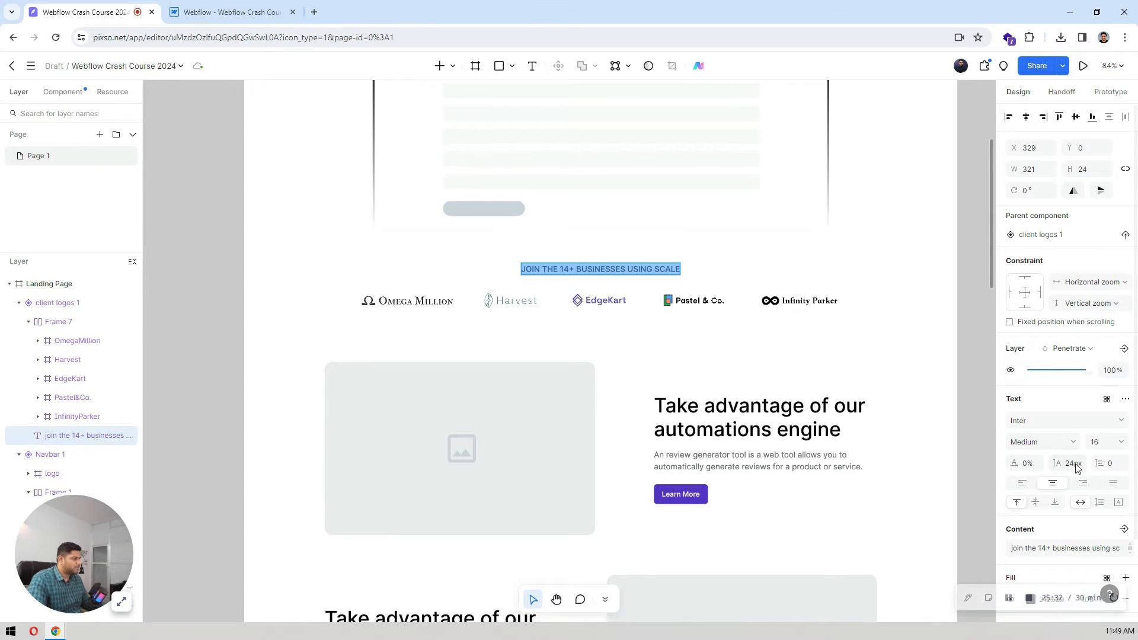
{"action": "key", "text": "ctrl+Tab"}
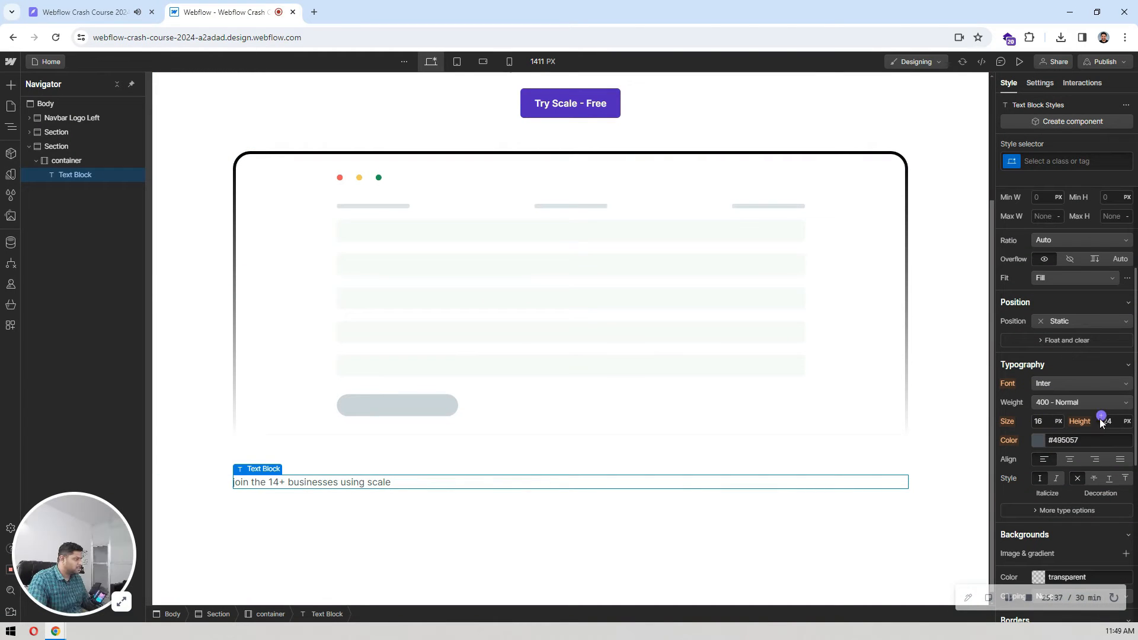
{"action": "scroll", "coordinate": [1076, 408], "scroll_direction": "down", "scroll_amount": 2}
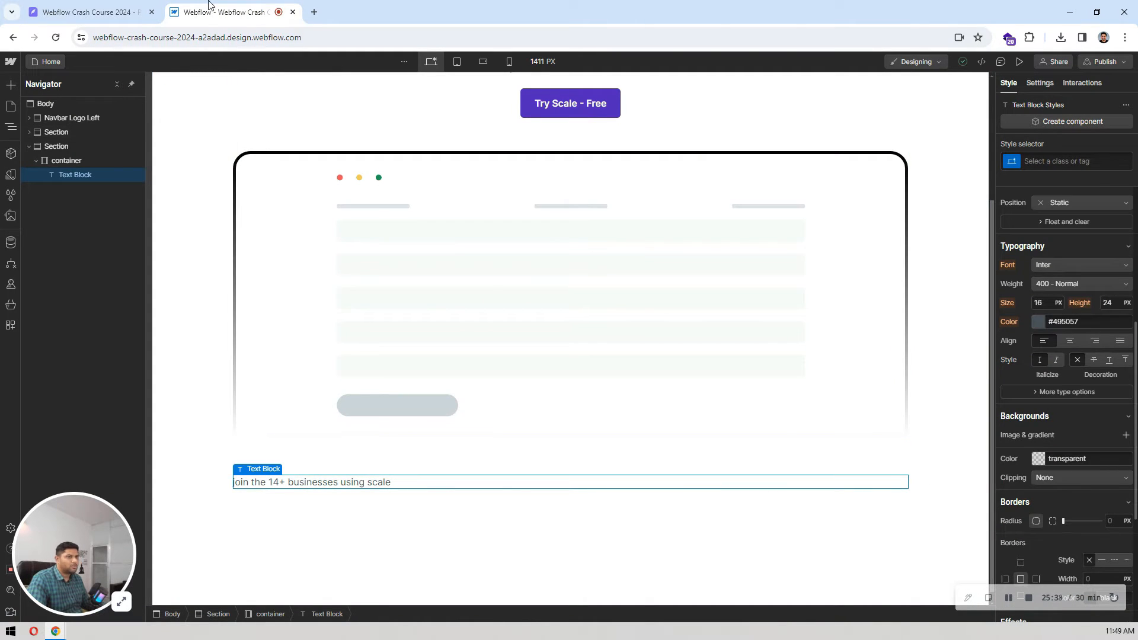
Step: Copy the logos heading's fill color from Pixso and set the Webflow text block's color to #212529
{"action": "left_click", "coordinate": [89, 12]}
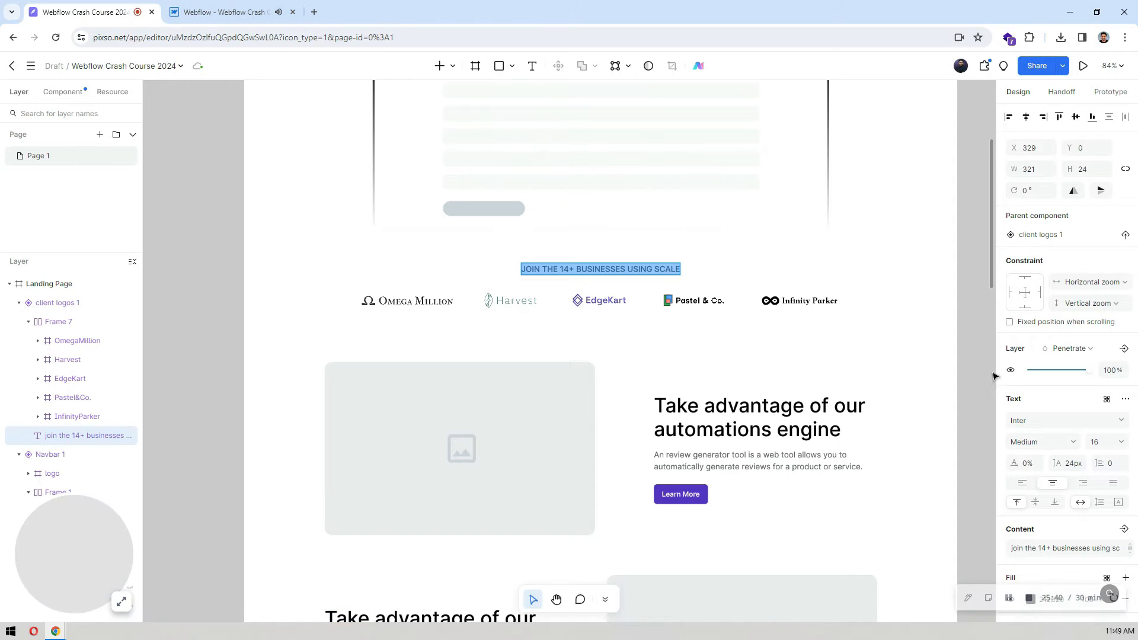
{"action": "scroll", "coordinate": [1008, 379], "scroll_direction": "down", "scroll_amount": 2}
{"action": "left_click", "coordinate": [1052, 472]}
{"action": "key", "text": "ctrl+c"}
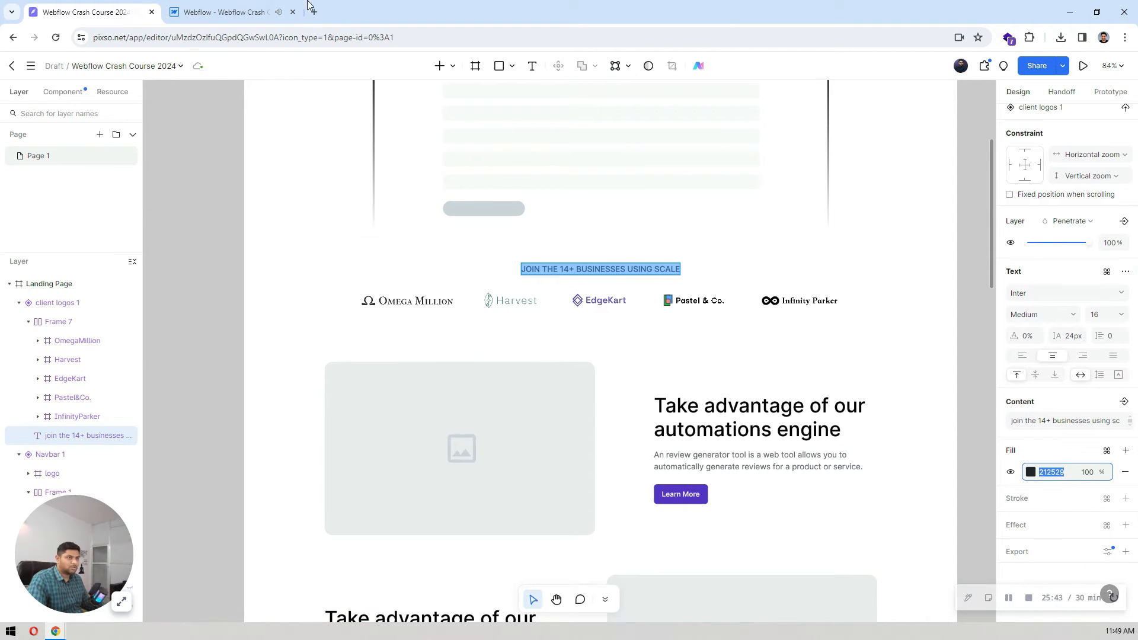
{"action": "left_click", "coordinate": [261, 12]}
{"action": "left_click", "coordinate": [1085, 323]}
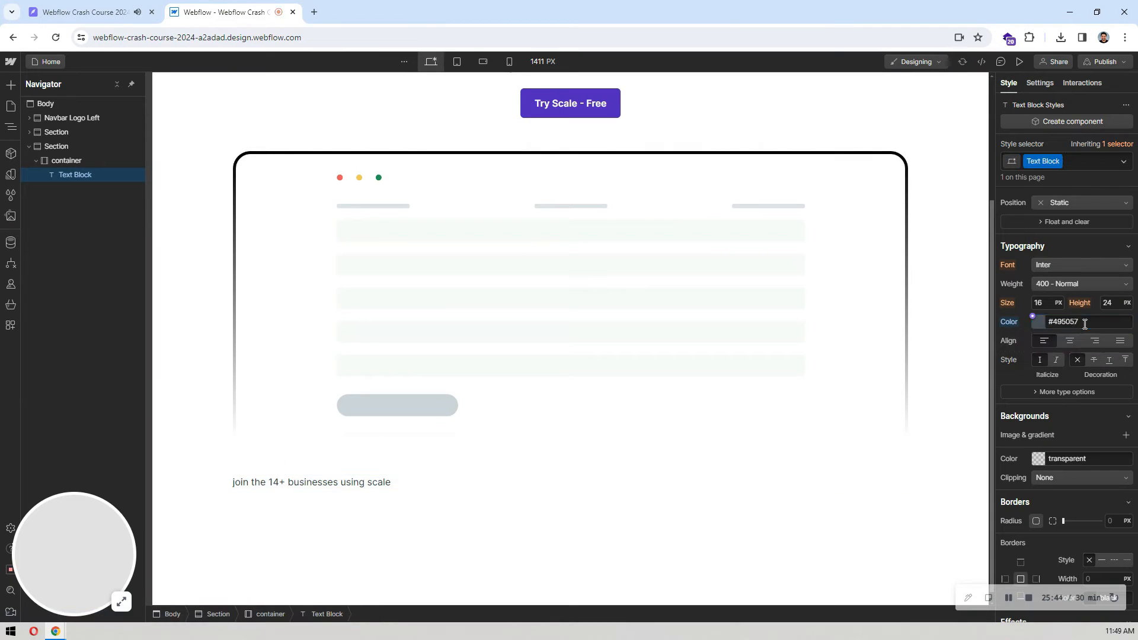
{"action": "key", "text": "ctrl+v"}
Step: Expand the additional type options and set the text block's capitalization to all caps
{"action": "scroll", "coordinate": [1094, 284], "scroll_direction": "down", "scroll_amount": 2}
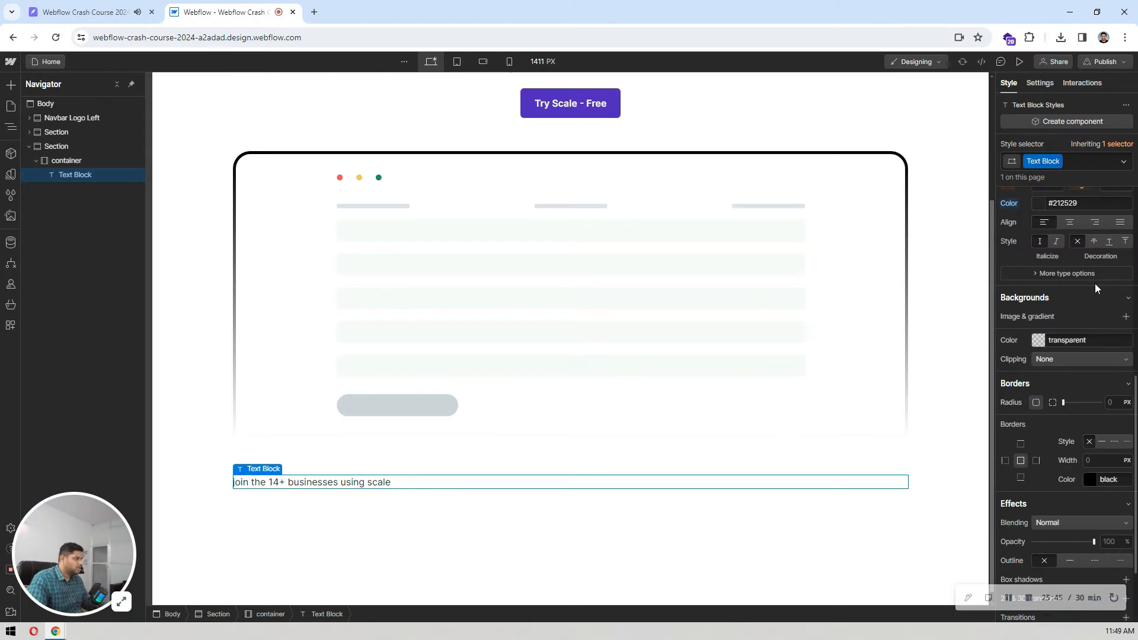
{"action": "left_click", "coordinate": [1061, 274]}
{"action": "scroll", "coordinate": [1083, 351], "scroll_direction": "up", "scroll_amount": 1}
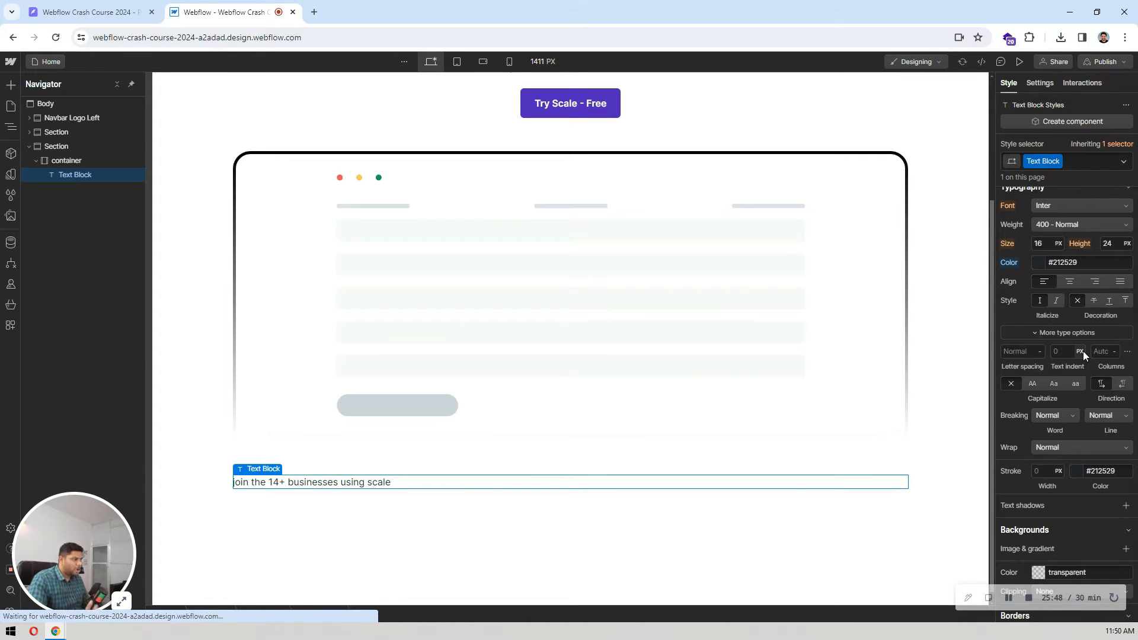
{"action": "left_click", "coordinate": [1066, 333]}
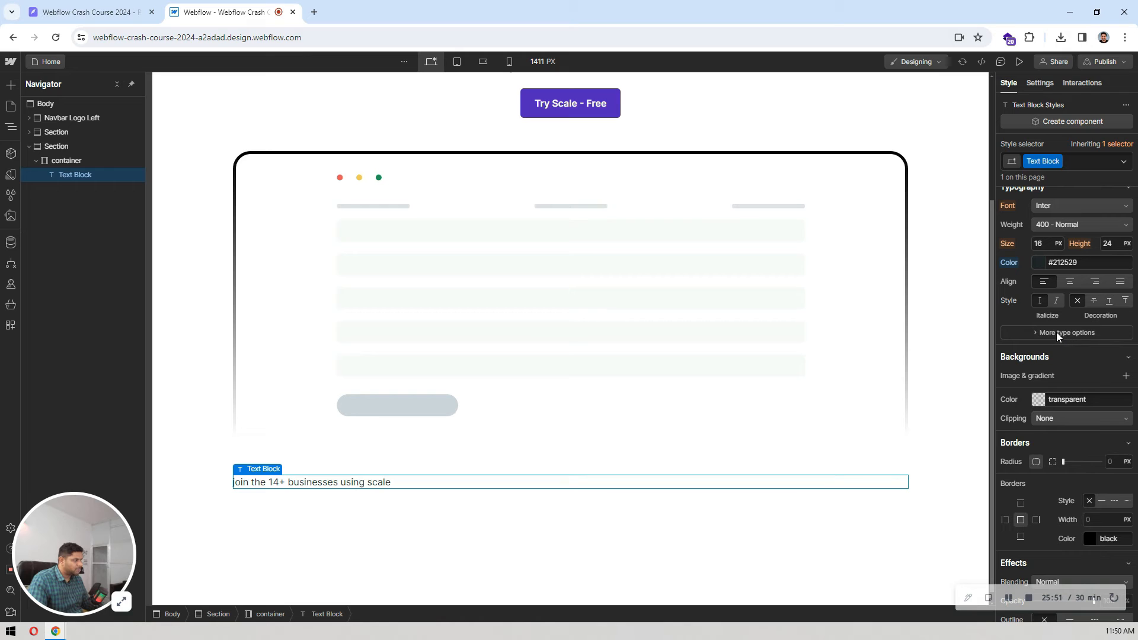
{"action": "left_click", "coordinate": [1057, 332]}
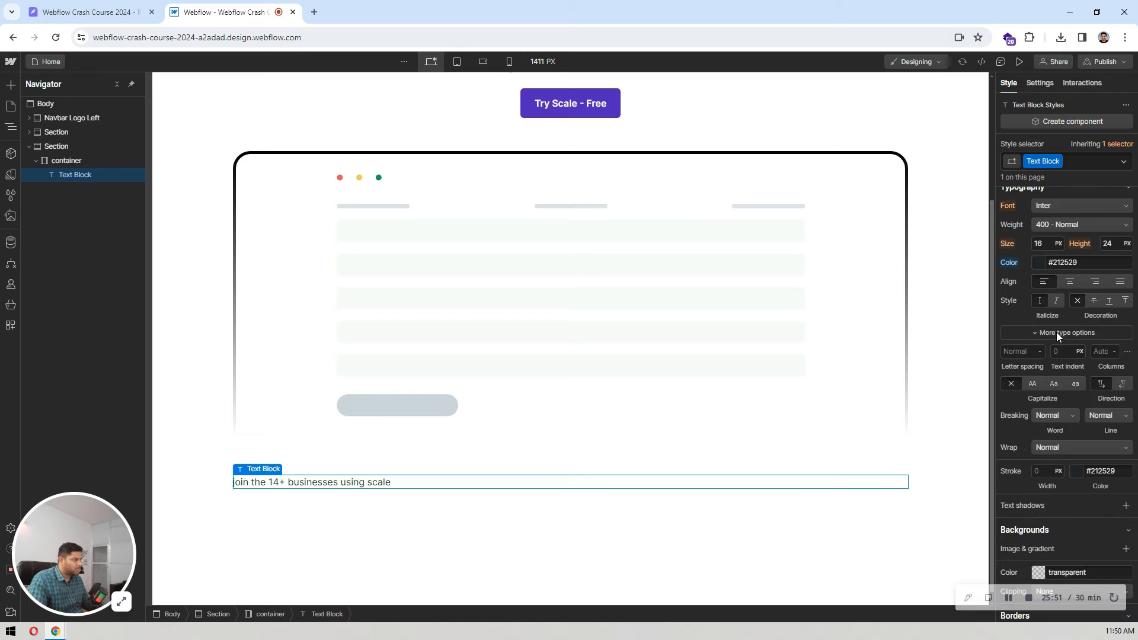
{"action": "left_click", "coordinate": [1032, 384]}
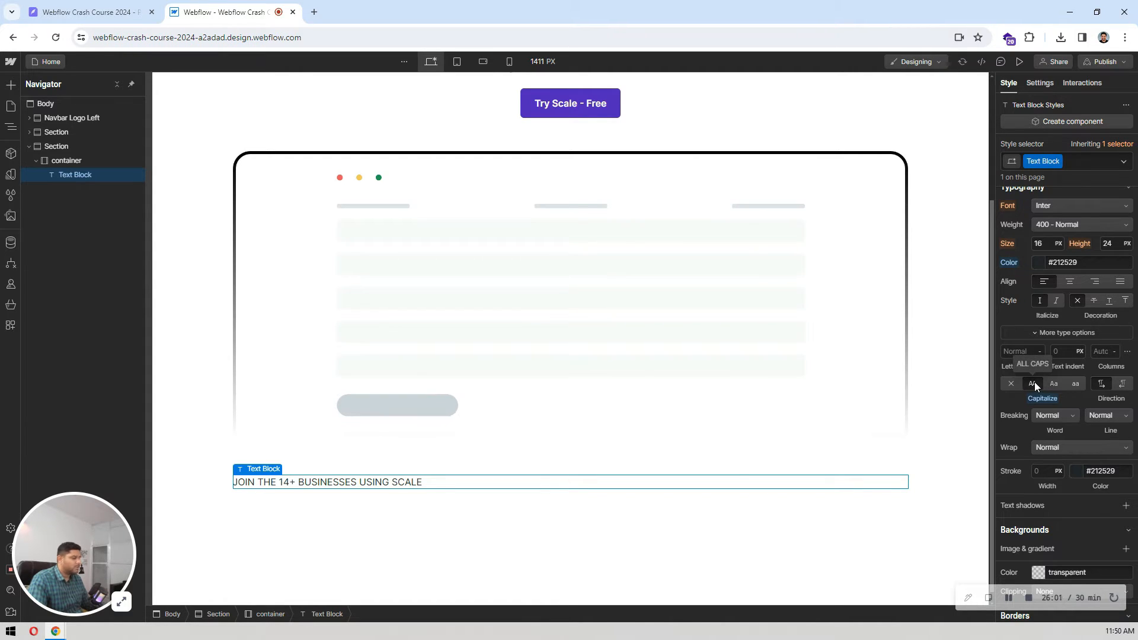
Step: Center-align the text block and set its weight to 500 - Medium, then glance at the Pixso heading
{"action": "left_click", "coordinate": [1069, 284]}
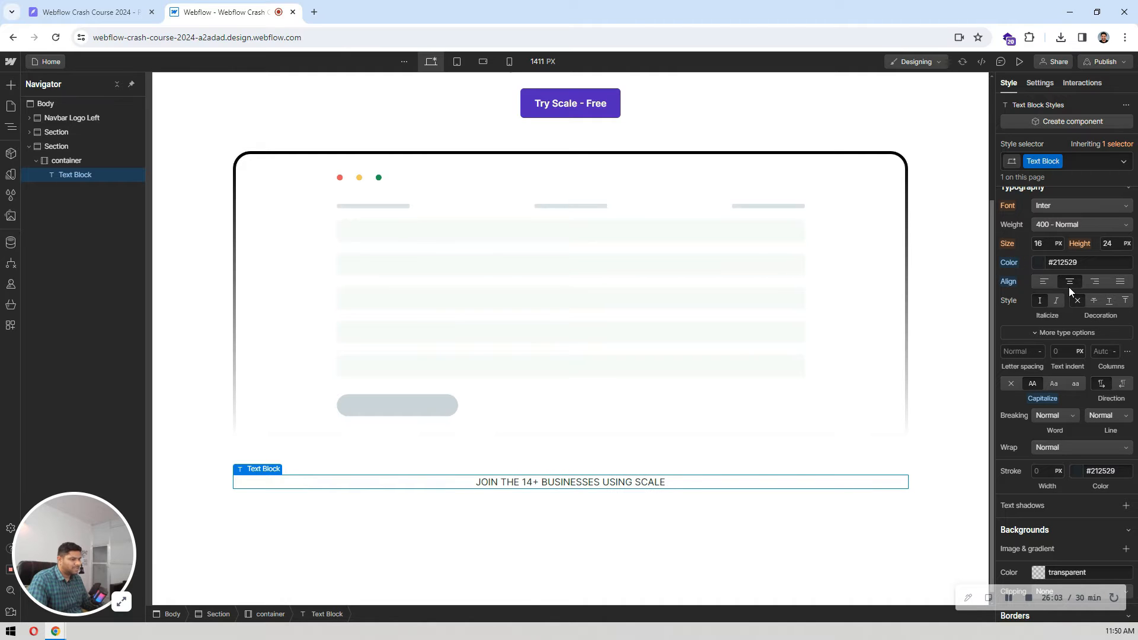
{"action": "left_click", "coordinate": [1051, 224]}
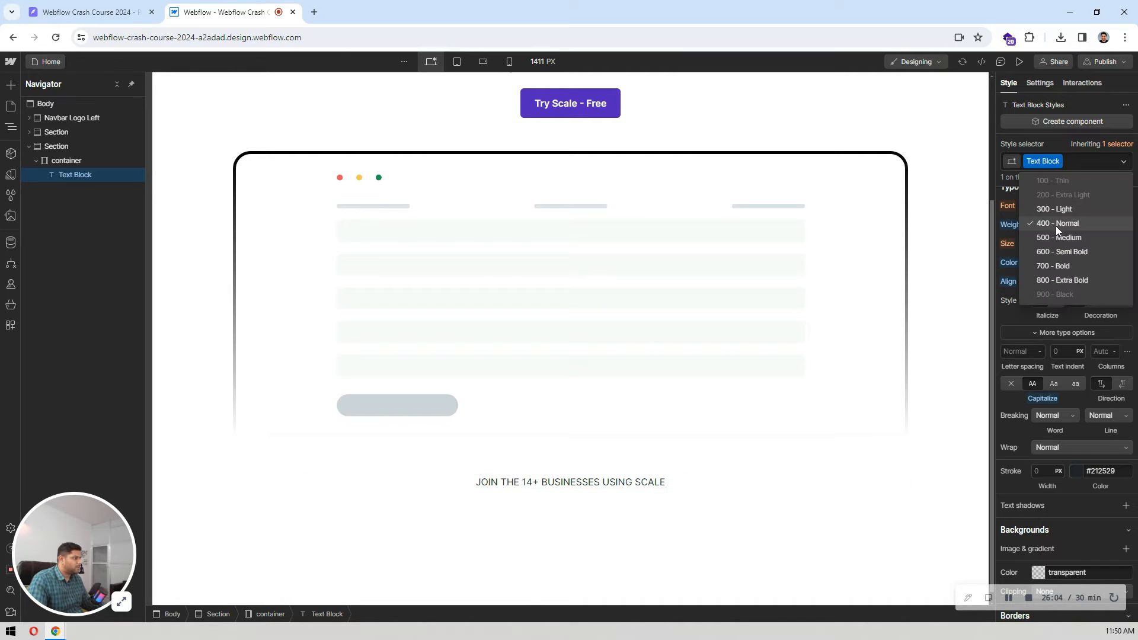
{"action": "left_click", "coordinate": [1070, 240]}
{"action": "left_click", "coordinate": [114, 7]}
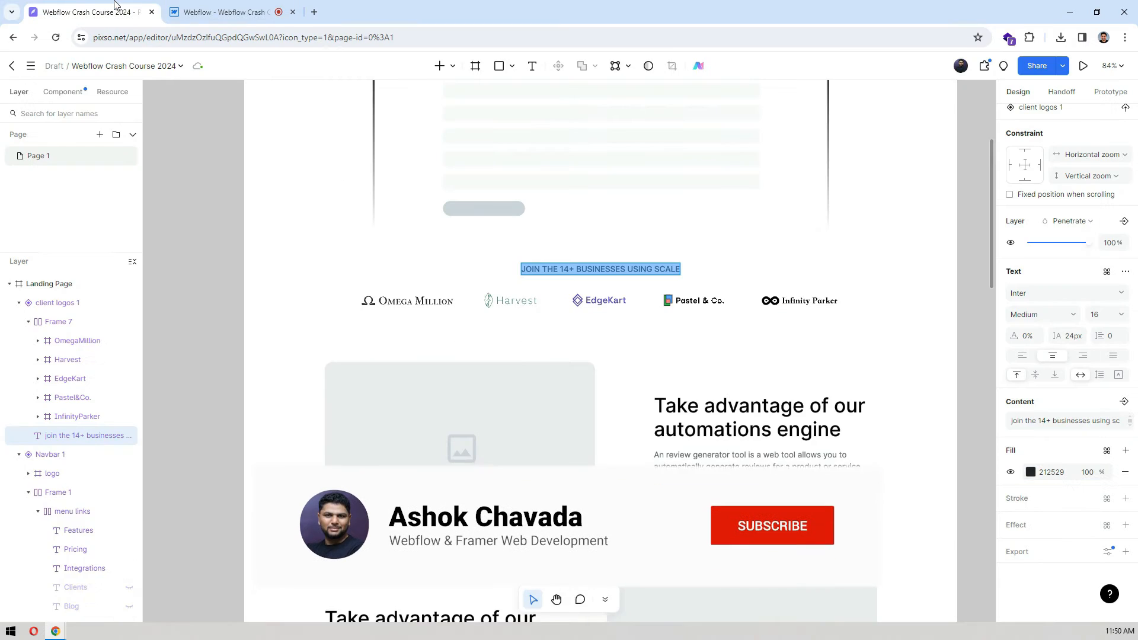
{"action": "left_click", "coordinate": [223, 12]}
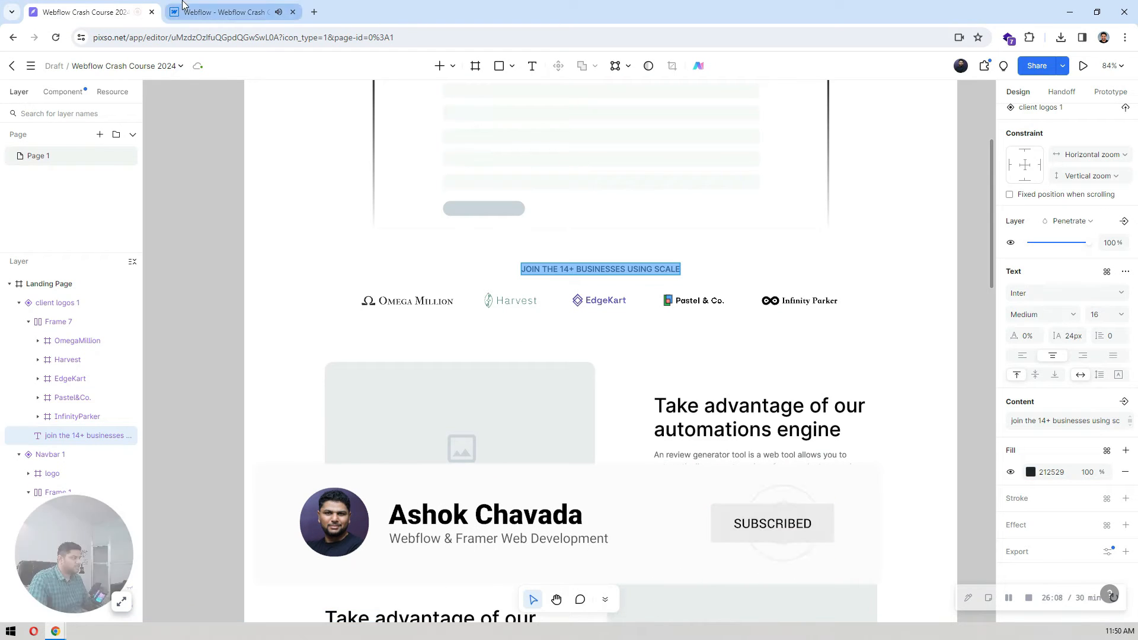
Step: In Webflow, add a horizontal flex block inside the second section's container, below the logos heading
{"action": "left_click", "coordinate": [937, 442]}
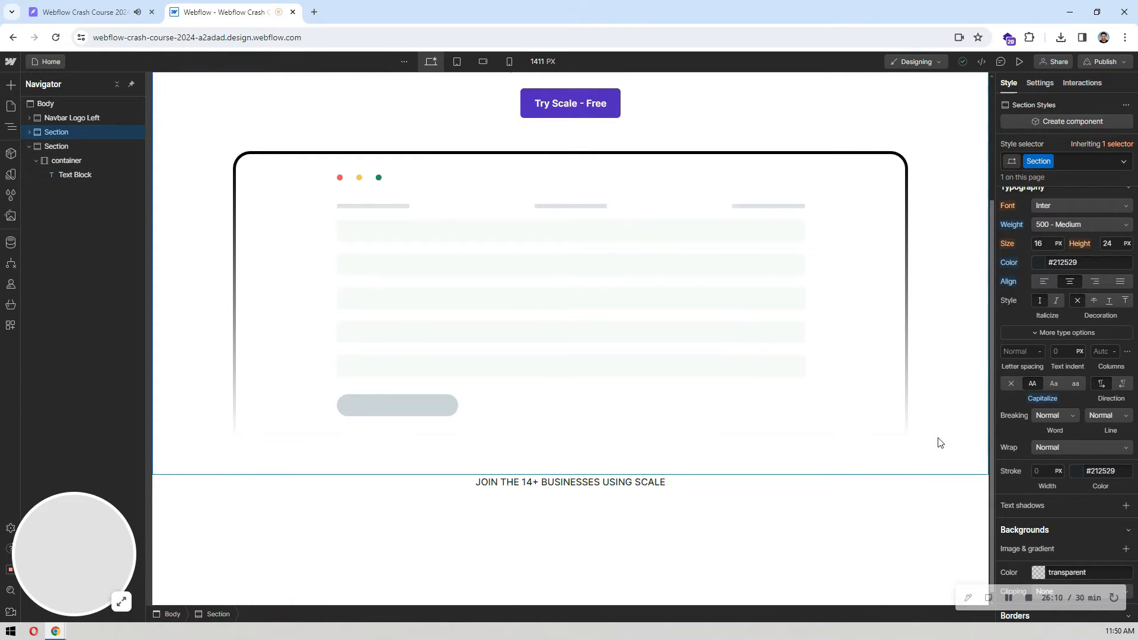
{"action": "scroll", "coordinate": [872, 443], "scroll_direction": "down", "scroll_amount": 1}
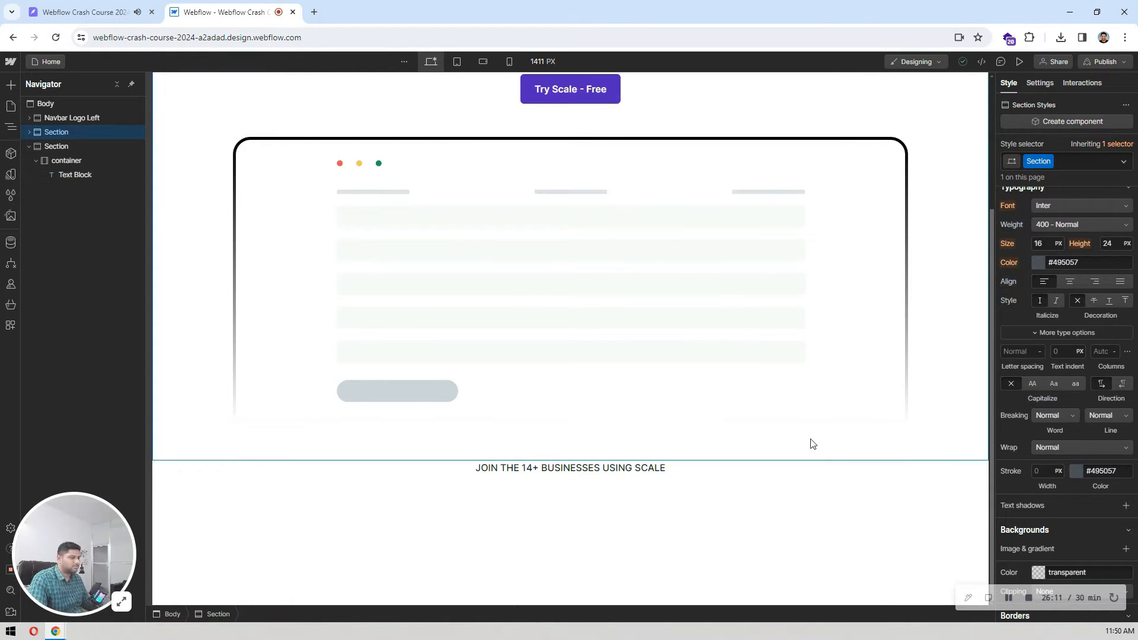
{"action": "left_click", "coordinate": [88, 165]}
{"action": "key", "text": "ctrl+k"}
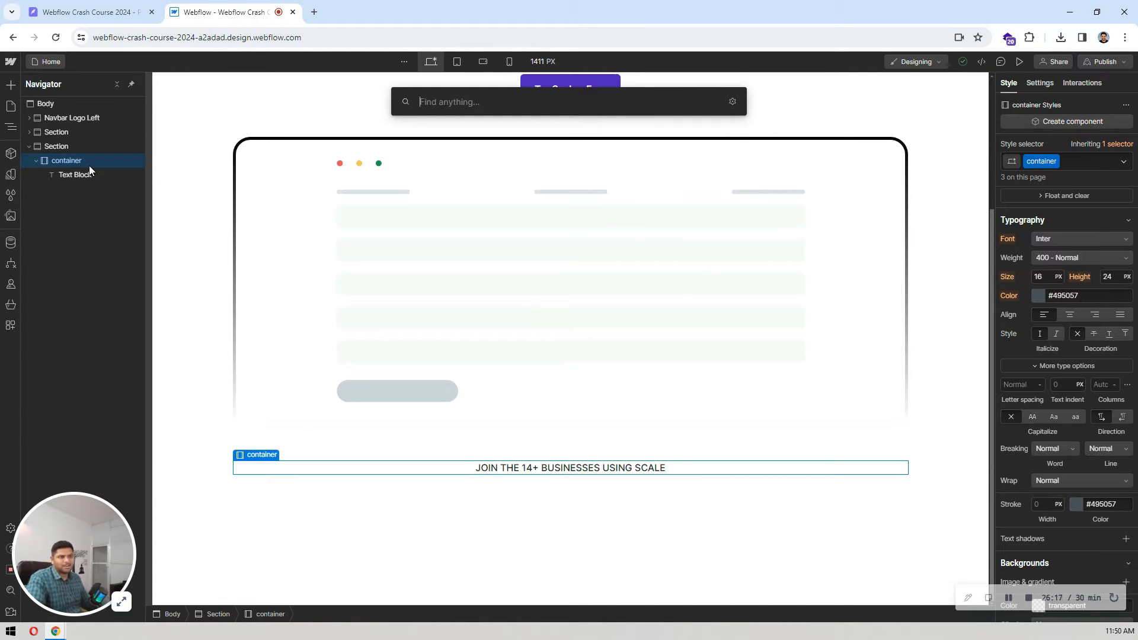
{"action": "key", "text": "Escape"}
{"action": "left_click", "coordinate": [11, 90]}
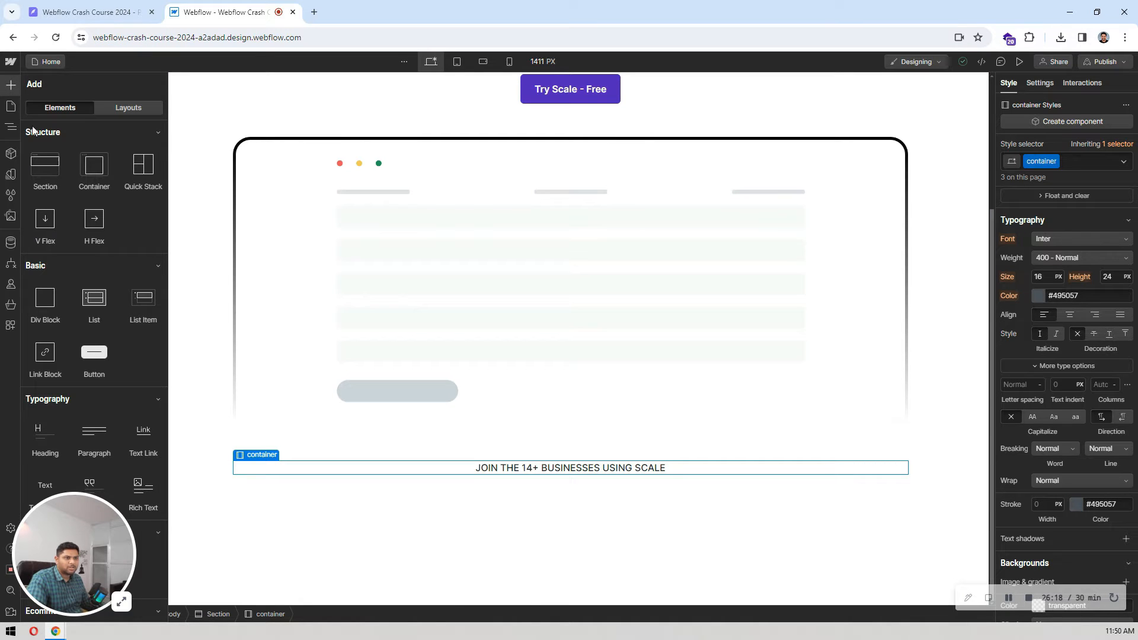
{"action": "left_click_drag", "start_coordinate": [116, 237], "coordinate": [111, 213]}
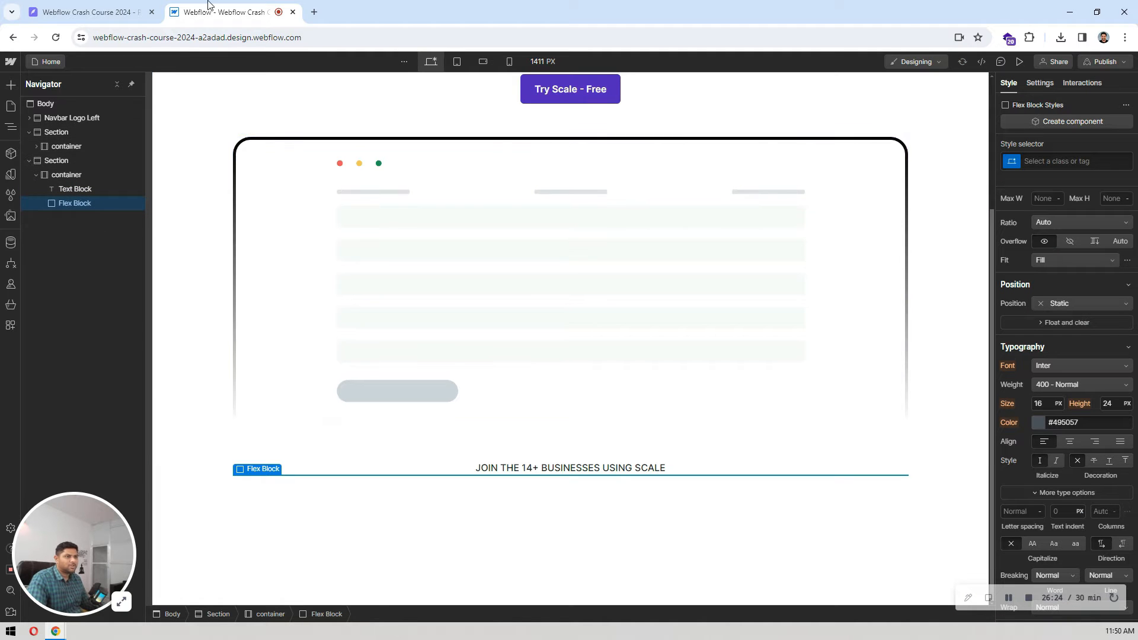
Step: Check the logo row in Pixso, then insert an image into the Webflow flex block using OmegaMillion.png
{"action": "left_click", "coordinate": [105, 4]}
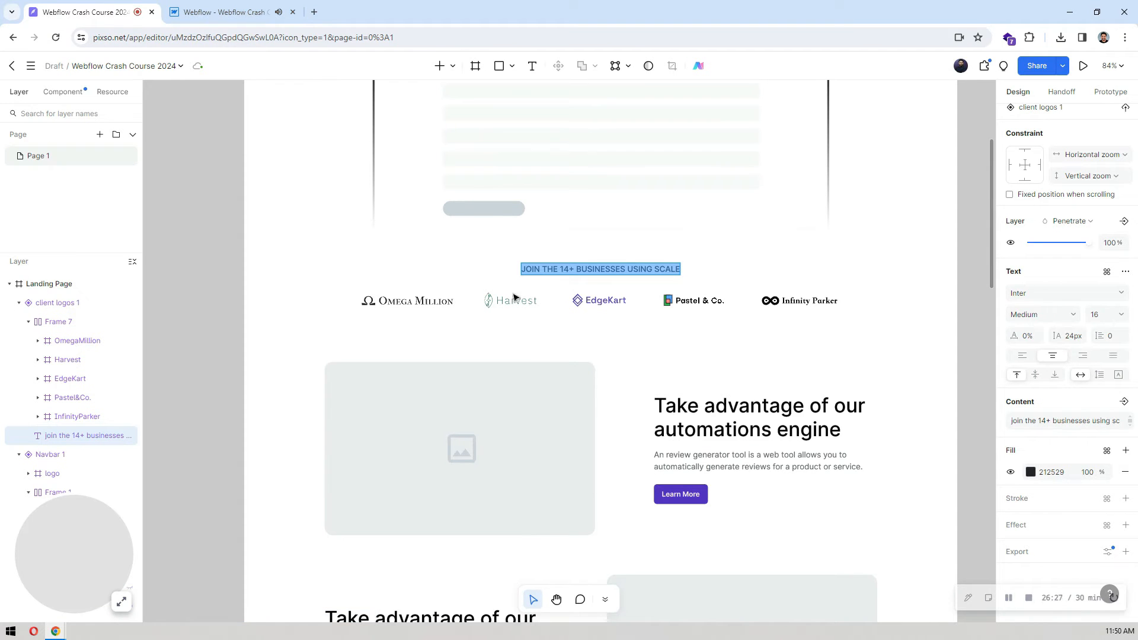
{"action": "left_click", "coordinate": [190, 6]}
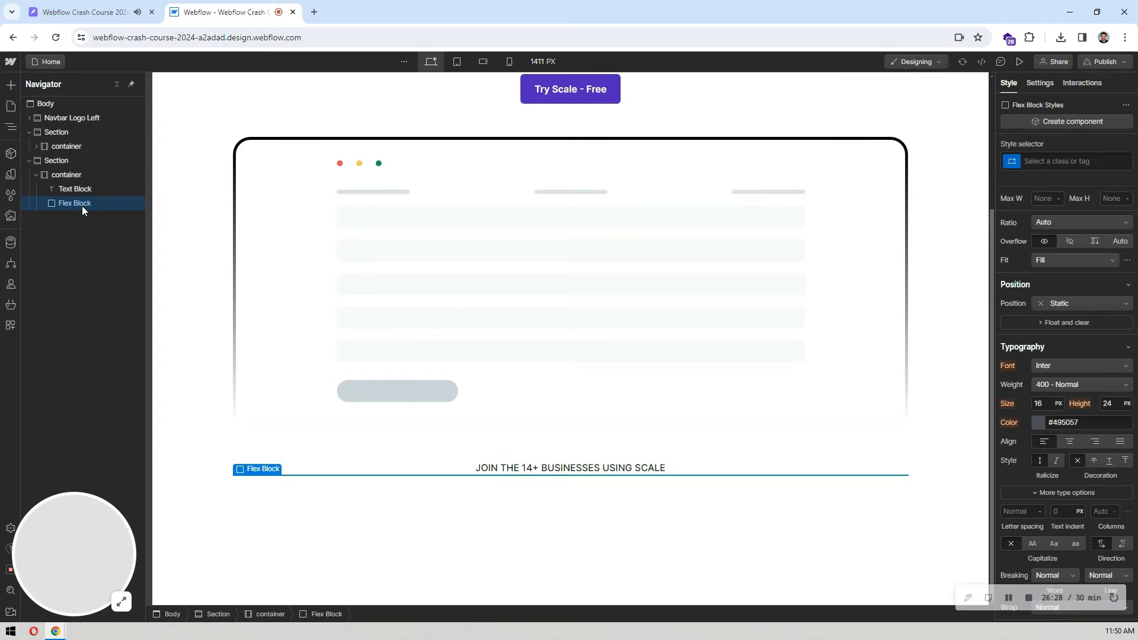
{"action": "key", "text": "ctrl+k"}
{"action": "type", "text": "image"}
{"action": "key", "text": "Return"}
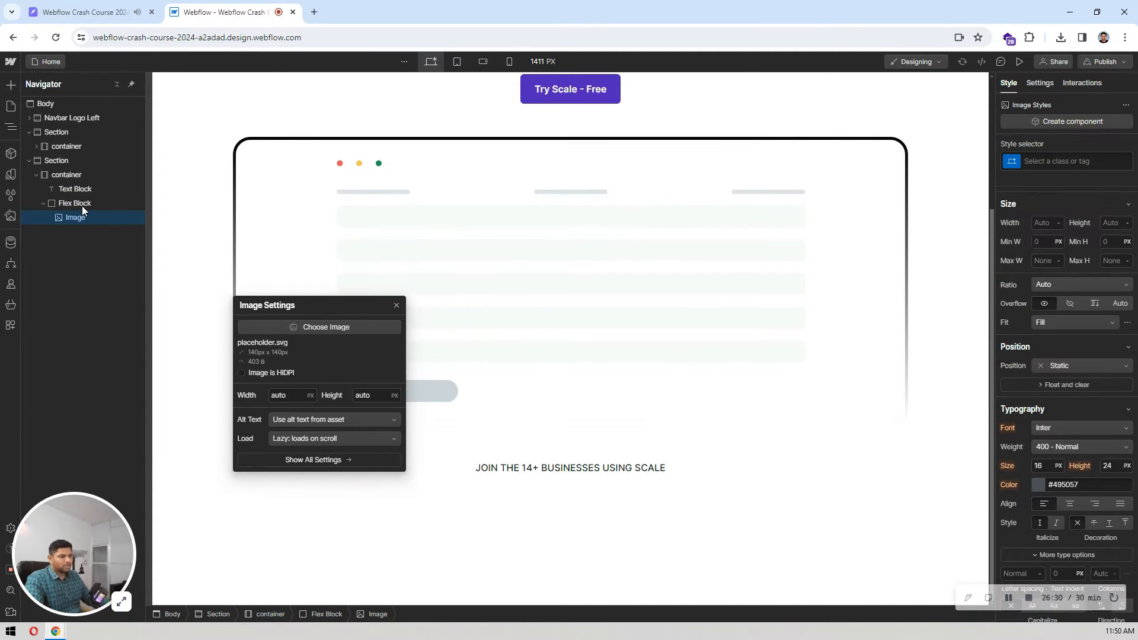
{"action": "left_click", "coordinate": [329, 327]}
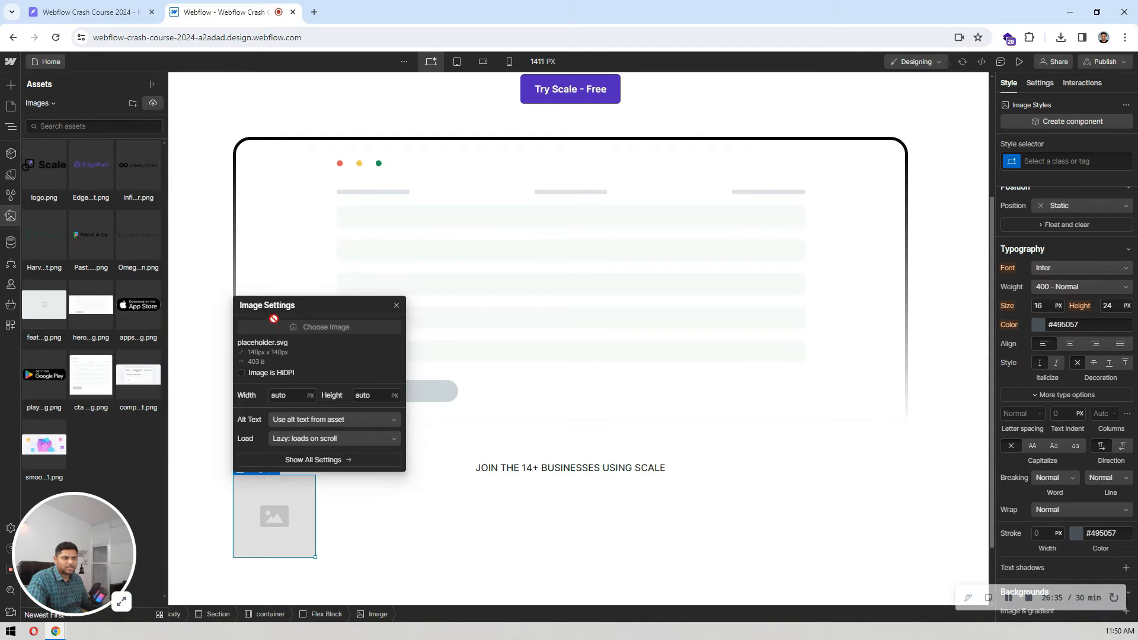
{"action": "left_click", "coordinate": [143, 240]}
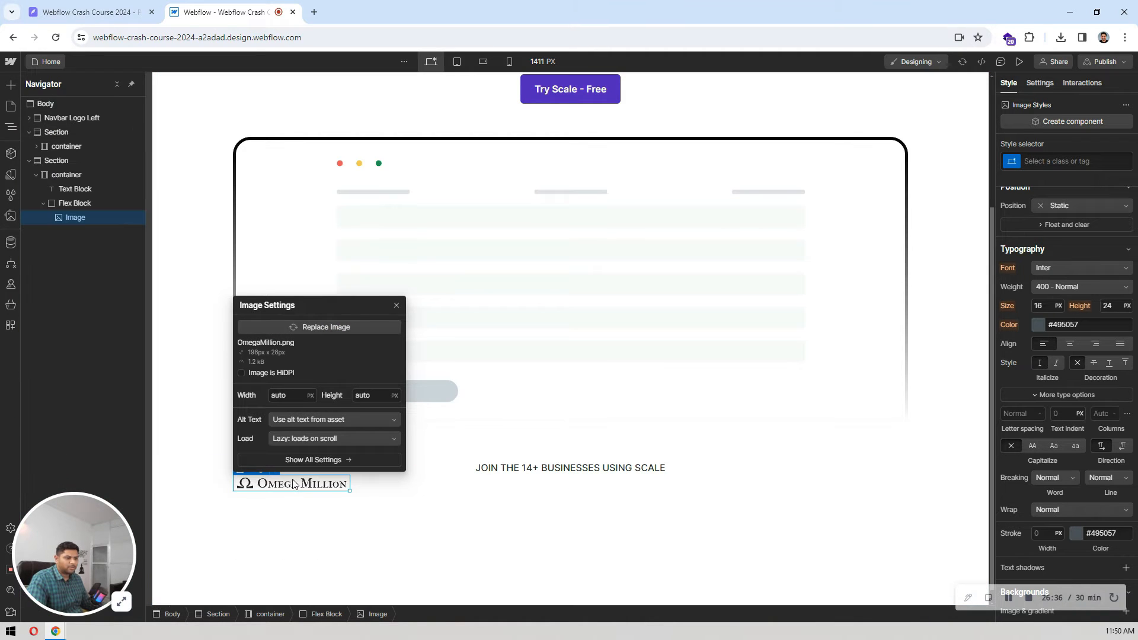
Step: Duplicate the Omega Million image until the flex block holds five images, matching the logo row in Pixso
{"action": "left_click", "coordinate": [318, 487]}
{"action": "key", "text": "ctrl+d"}
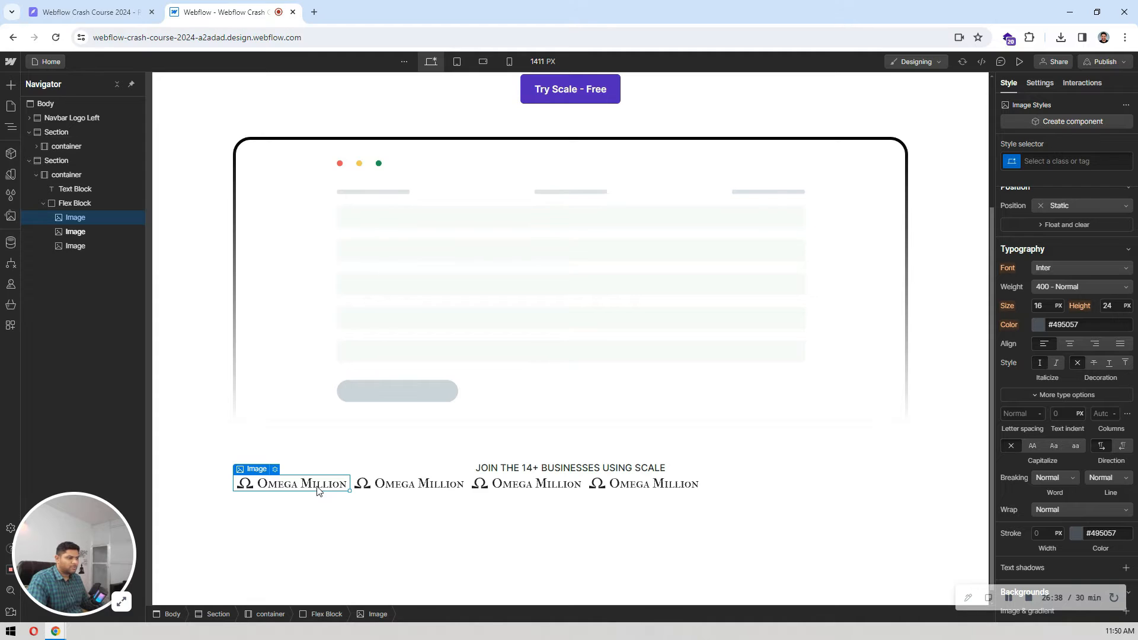
{"action": "left_click", "coordinate": [88, 12]}
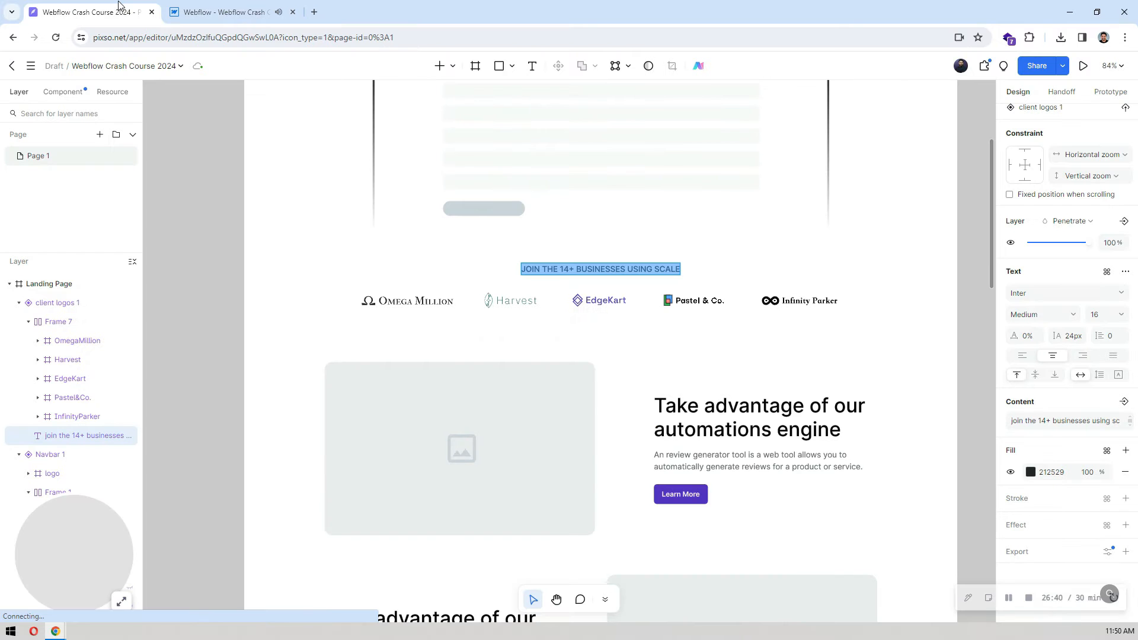
{"action": "left_click", "coordinate": [203, 5]}
{"action": "left_click", "coordinate": [89, 12]}
{"action": "left_click", "coordinate": [225, 12]}
Step: Replace the second image in the logo row with Harvest.png
{"action": "left_click", "coordinate": [389, 488]}
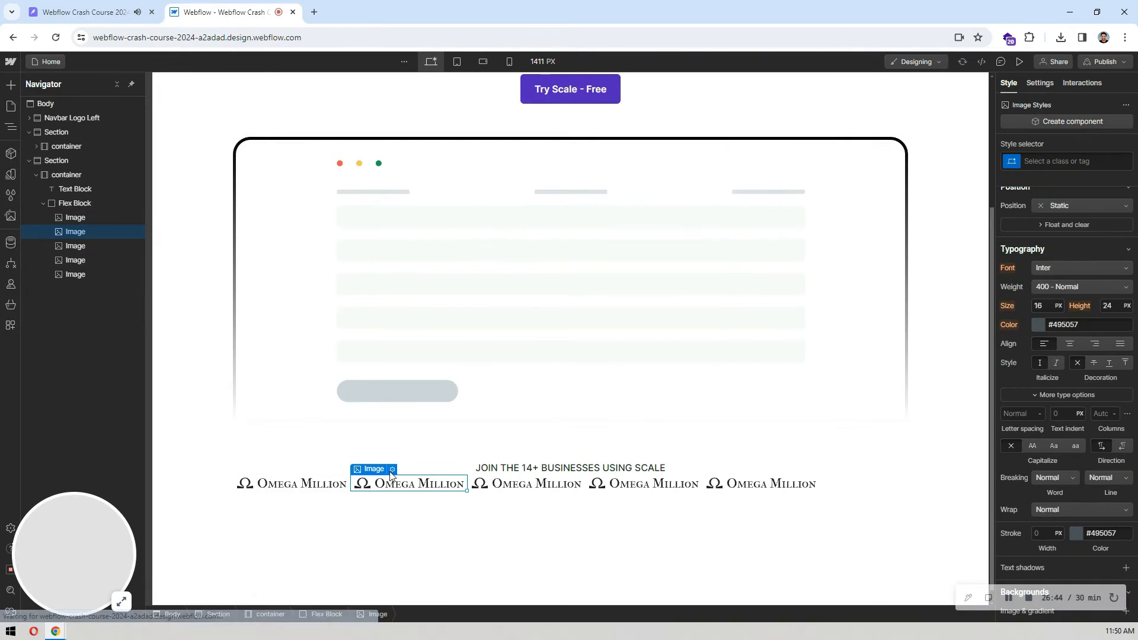
{"action": "left_click", "coordinate": [394, 470]}
{"action": "left_click", "coordinate": [405, 327]}
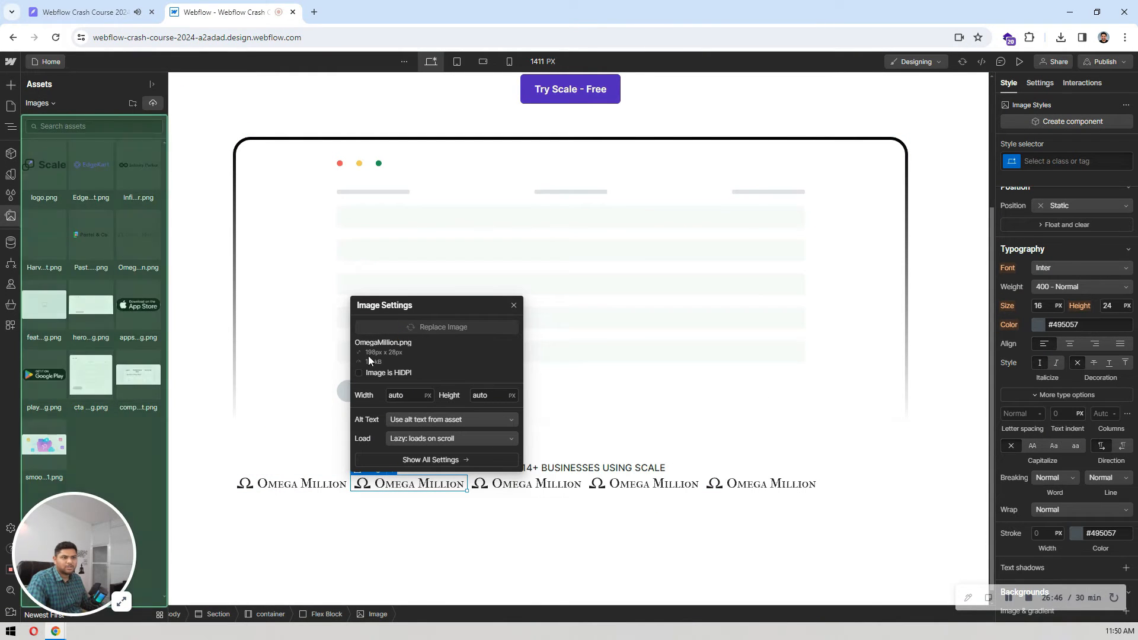
{"action": "left_click", "coordinate": [50, 249]}
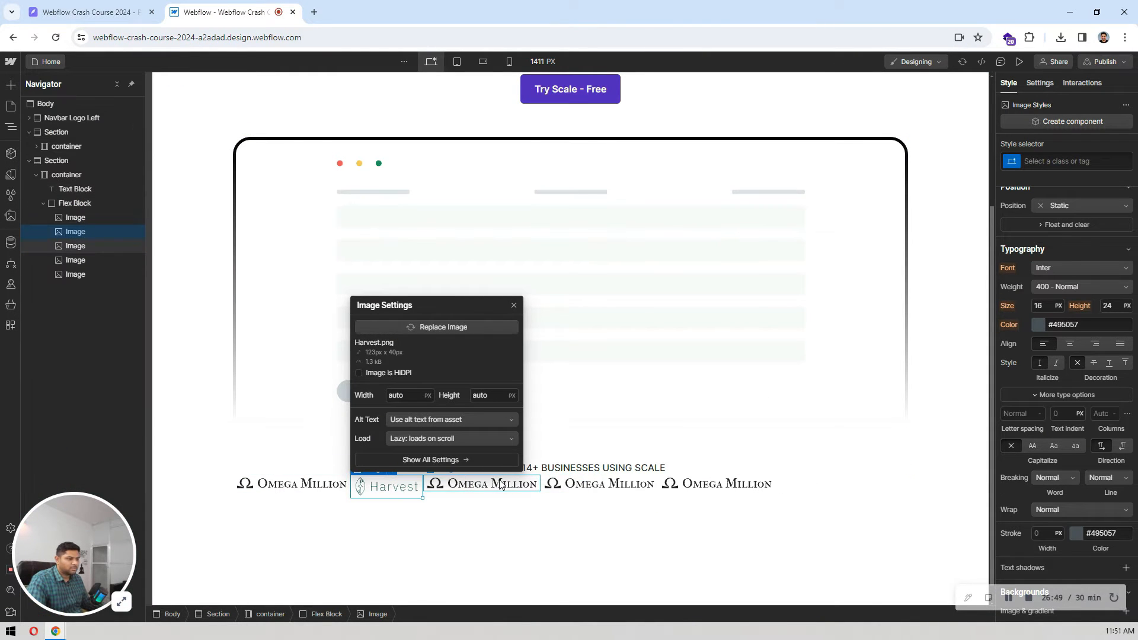
Step: Replace the third image in the logo row with the EdgeKart logo
{"action": "left_click", "coordinate": [493, 487]}
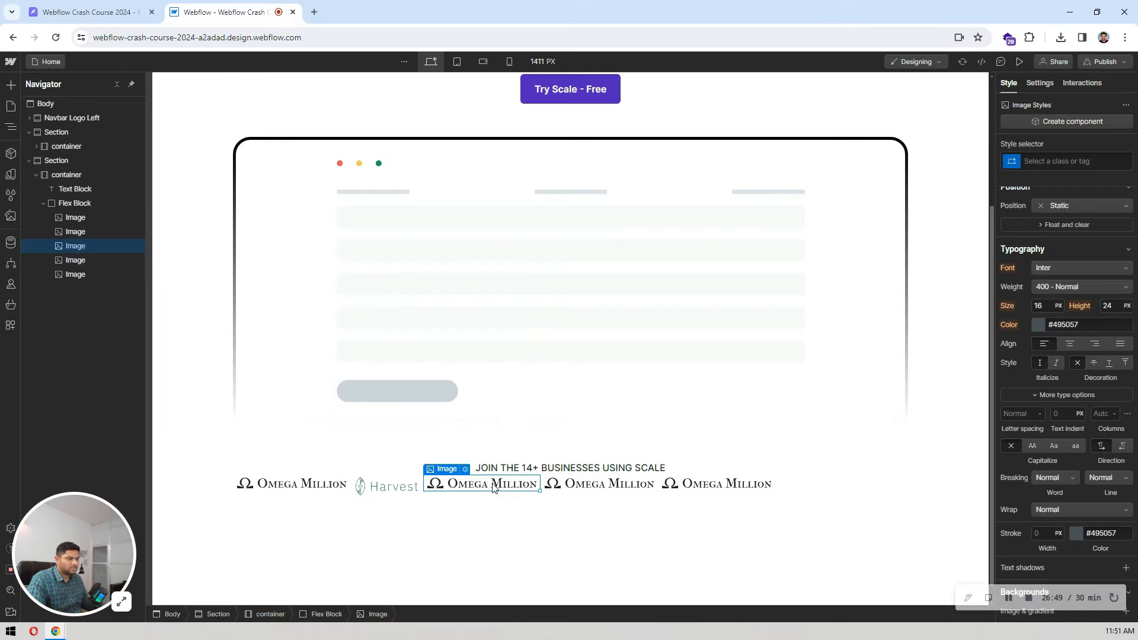
{"action": "left_click", "coordinate": [466, 469]}
{"action": "left_click", "coordinate": [465, 331]}
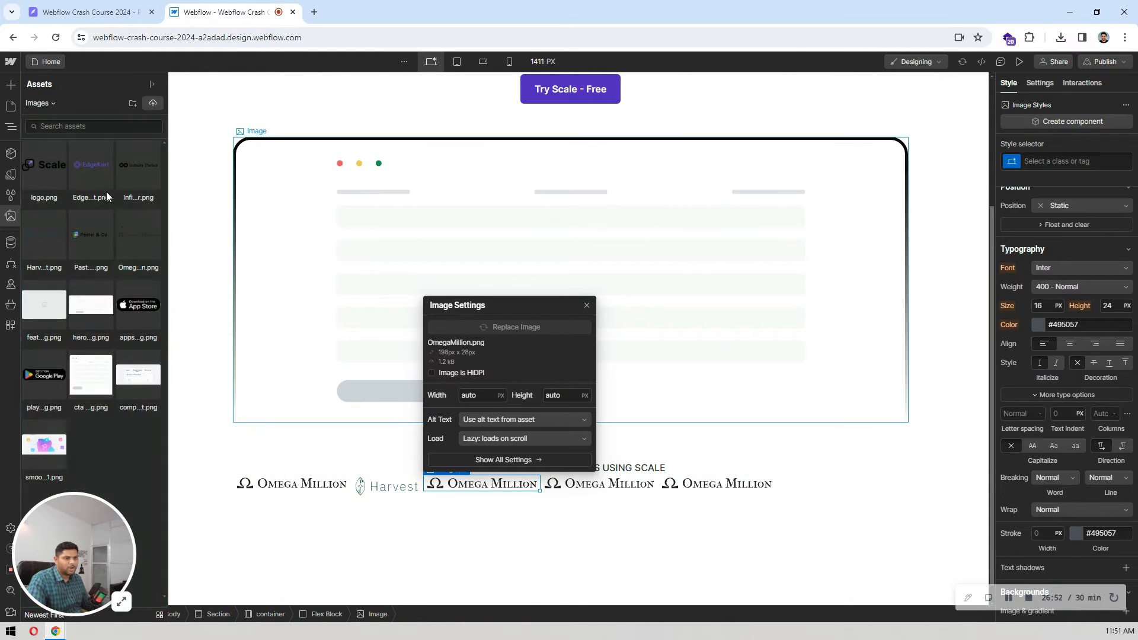
{"action": "left_click", "coordinate": [100, 186]}
Step: Check the logo order in Pixso and replace the fourth image in the row with the Pastel & Co. logo
{"action": "left_click", "coordinate": [564, 484]}
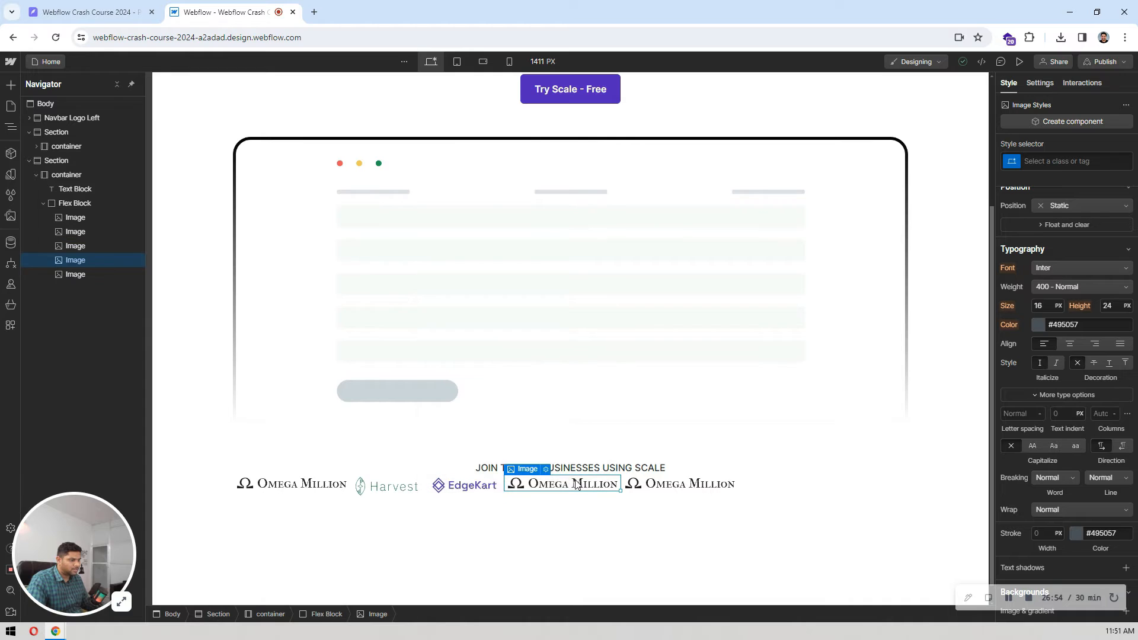
{"action": "left_click", "coordinate": [84, 5]}
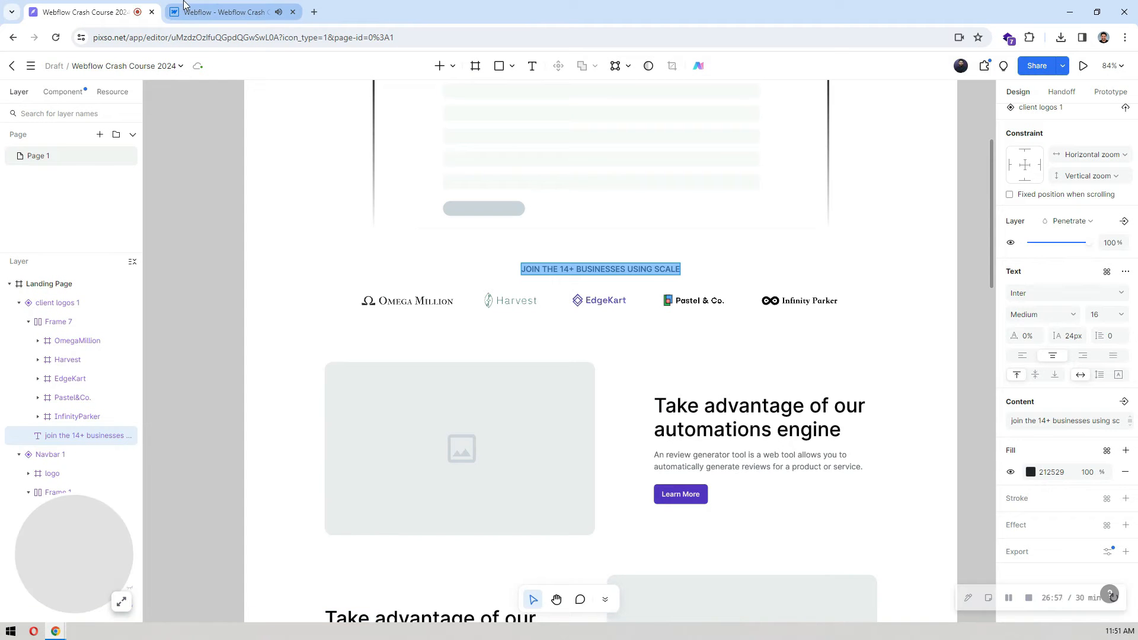
{"action": "left_click", "coordinate": [186, 5]}
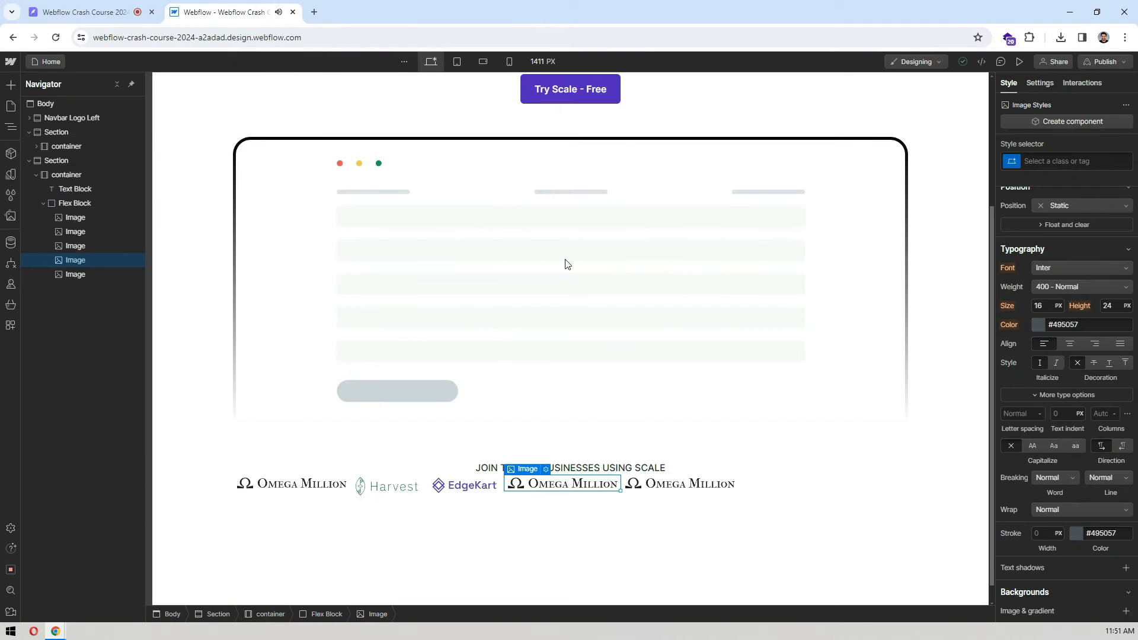
{"action": "left_click", "coordinate": [551, 474]}
{"action": "left_click", "coordinate": [588, 327]}
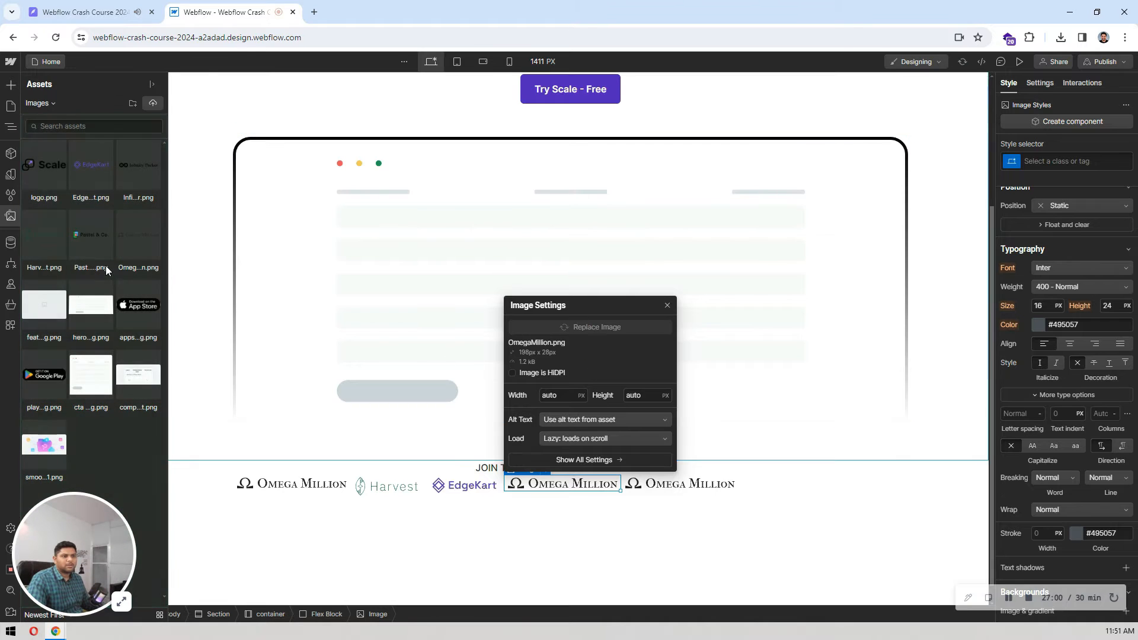
{"action": "left_click", "coordinate": [107, 263]}
Step: Replace the fifth image in the logo row with InfinityParker.png
{"action": "left_click", "coordinate": [637, 470]}
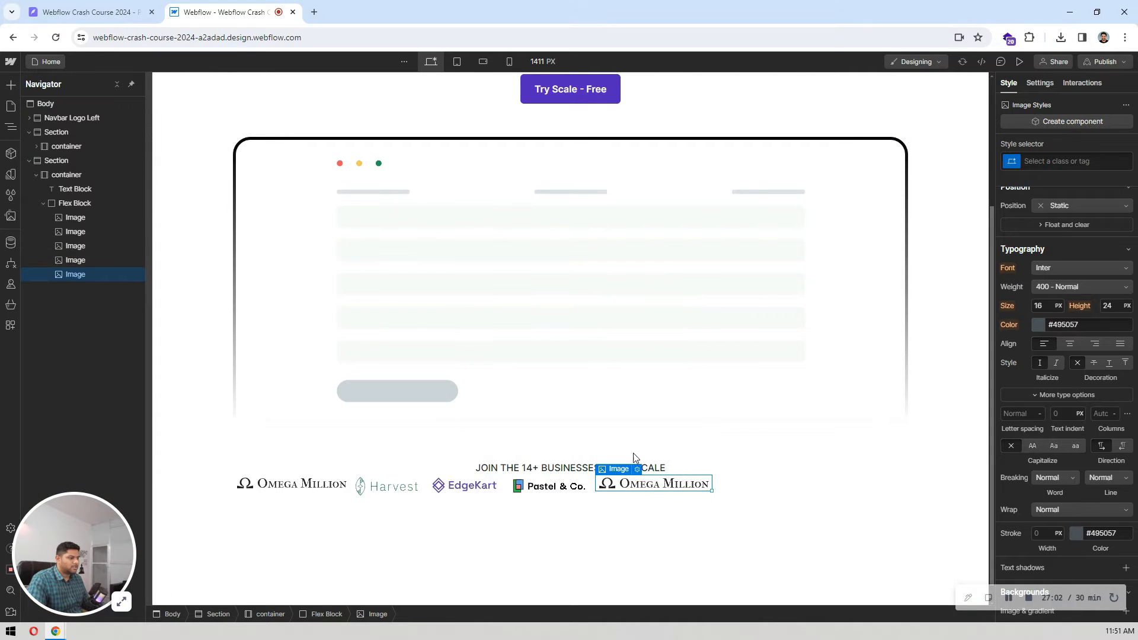
{"action": "left_click", "coordinate": [638, 471]}
{"action": "left_click", "coordinate": [639, 327]}
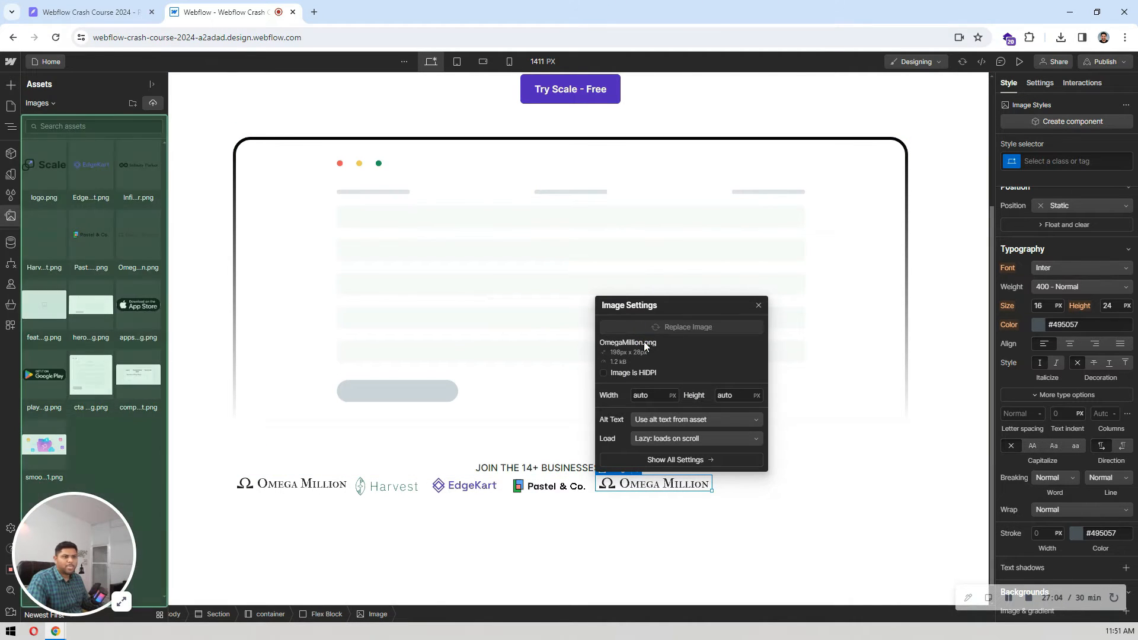
{"action": "left_click", "coordinate": [138, 169]}
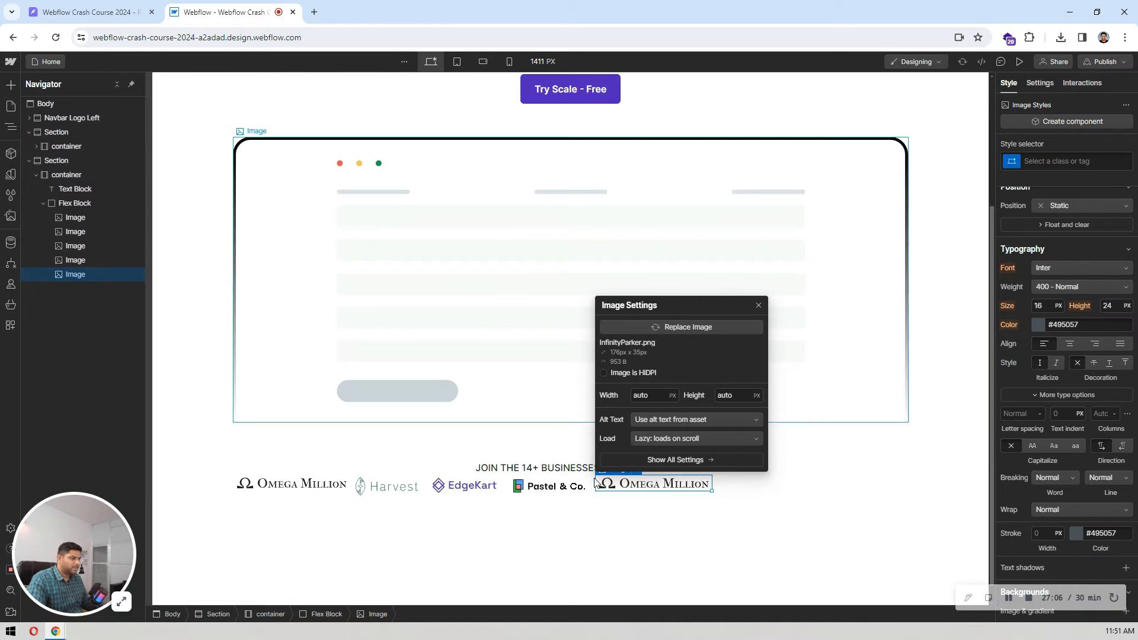
Step: Justify the logos' flex block to the center
{"action": "left_click", "coordinate": [777, 494]}
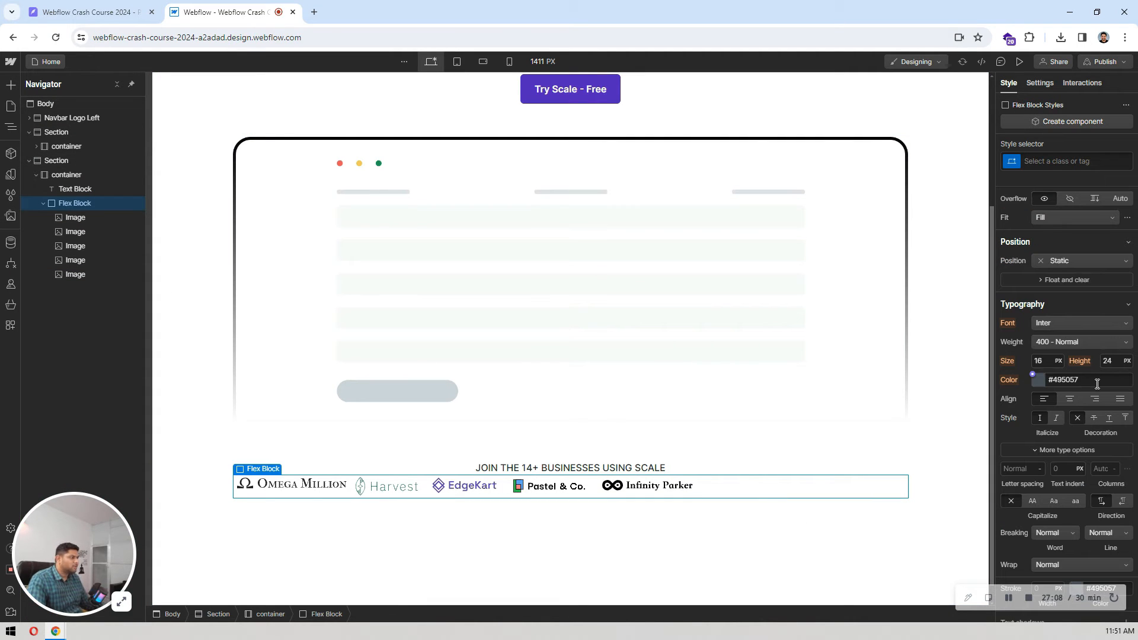
{"action": "scroll", "coordinate": [1097, 385], "scroll_direction": "up", "scroll_amount": 5}
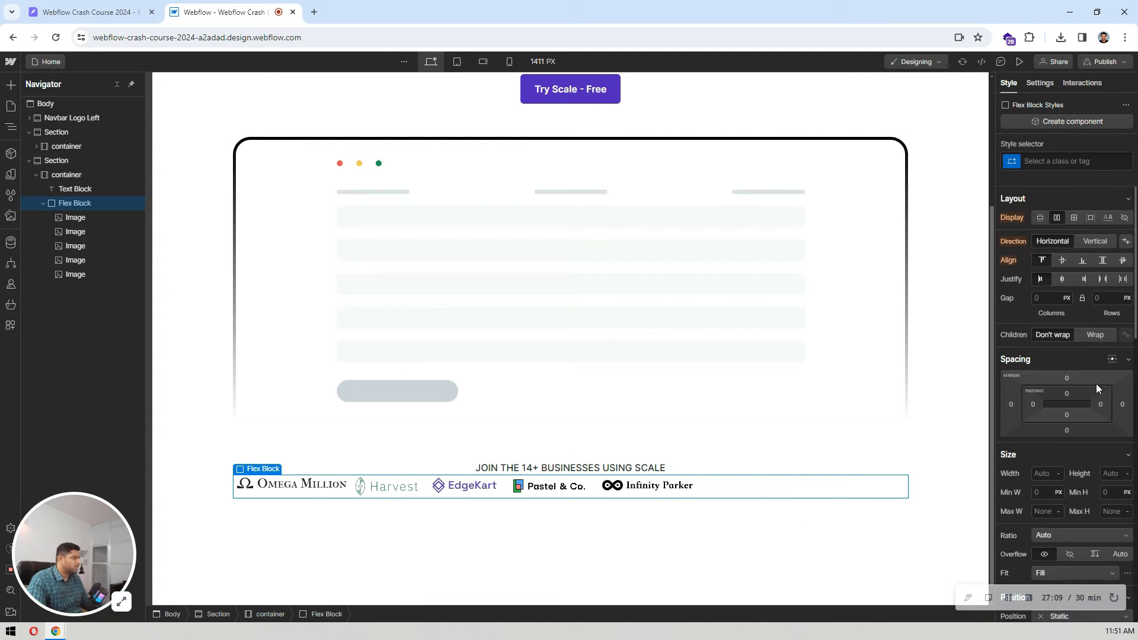
{"action": "left_click", "coordinate": [1065, 282]}
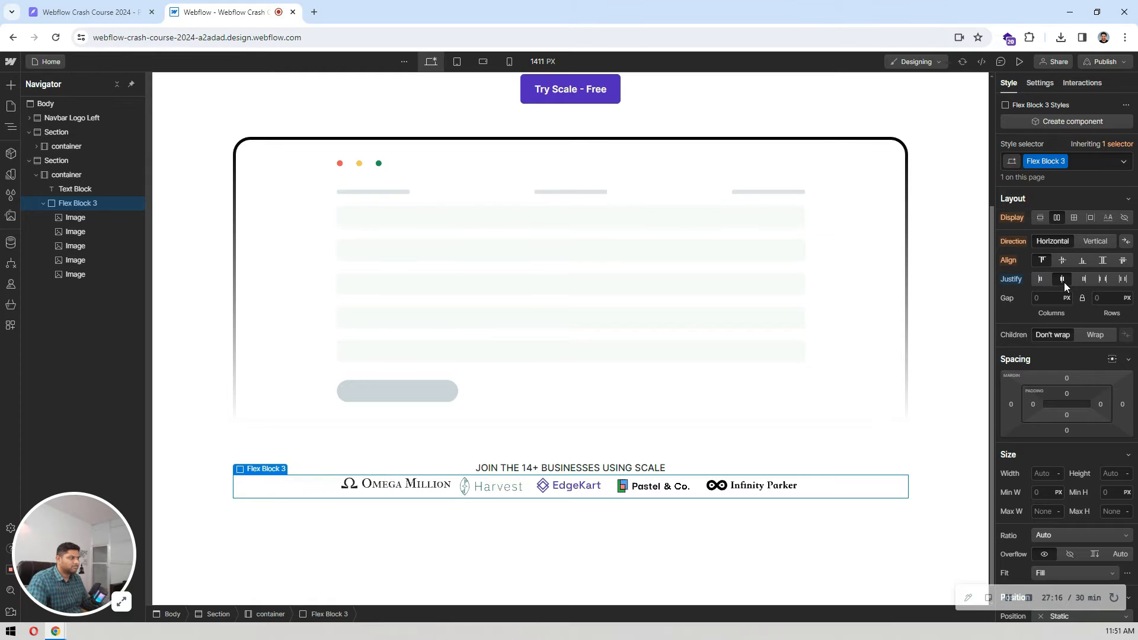
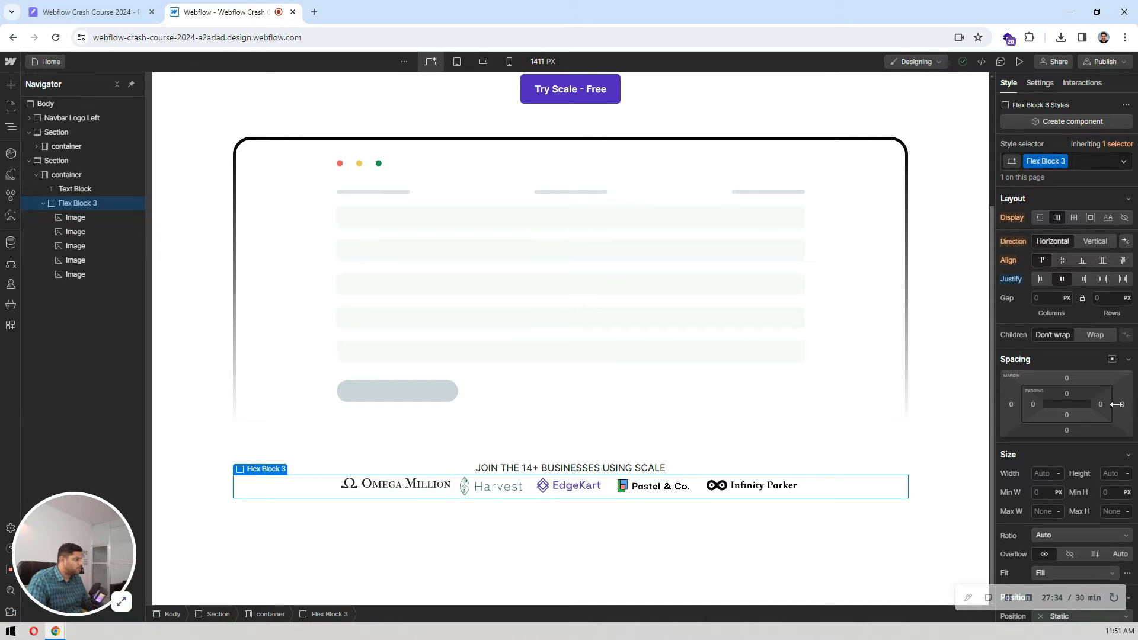
Step: Center the logos vertically in their flex block and match its column gap to the Pixso logo frame, 48 px
{"action": "left_click", "coordinate": [1061, 262]}
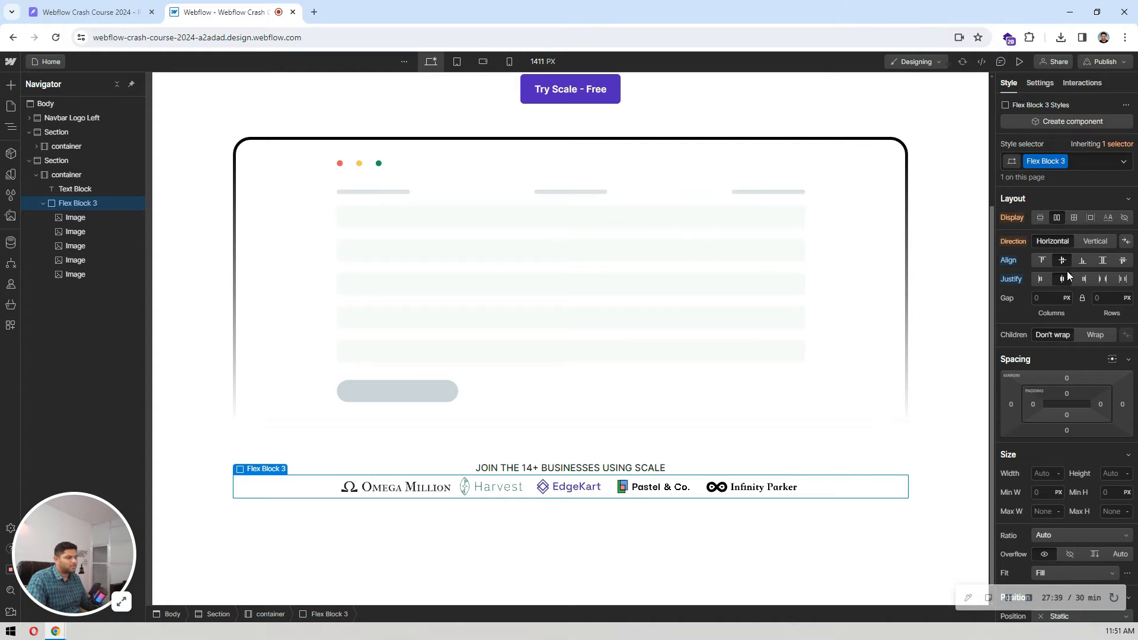
{"action": "left_click", "coordinate": [127, 6]}
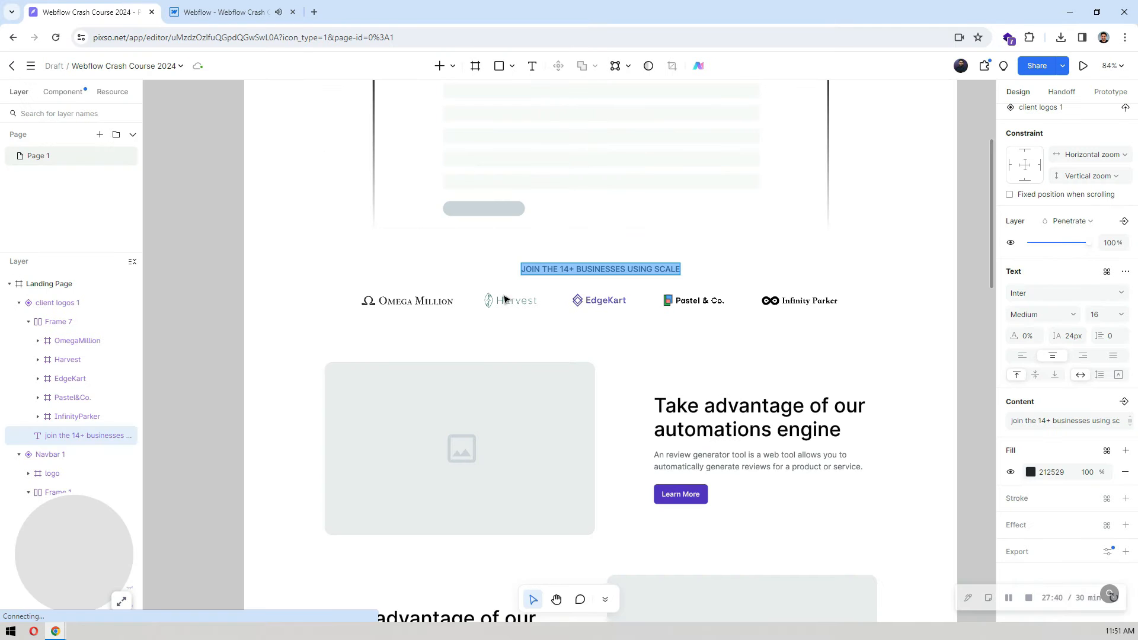
{"action": "key", "text": "Escape"}
{"action": "left_click", "coordinate": [449, 302]}
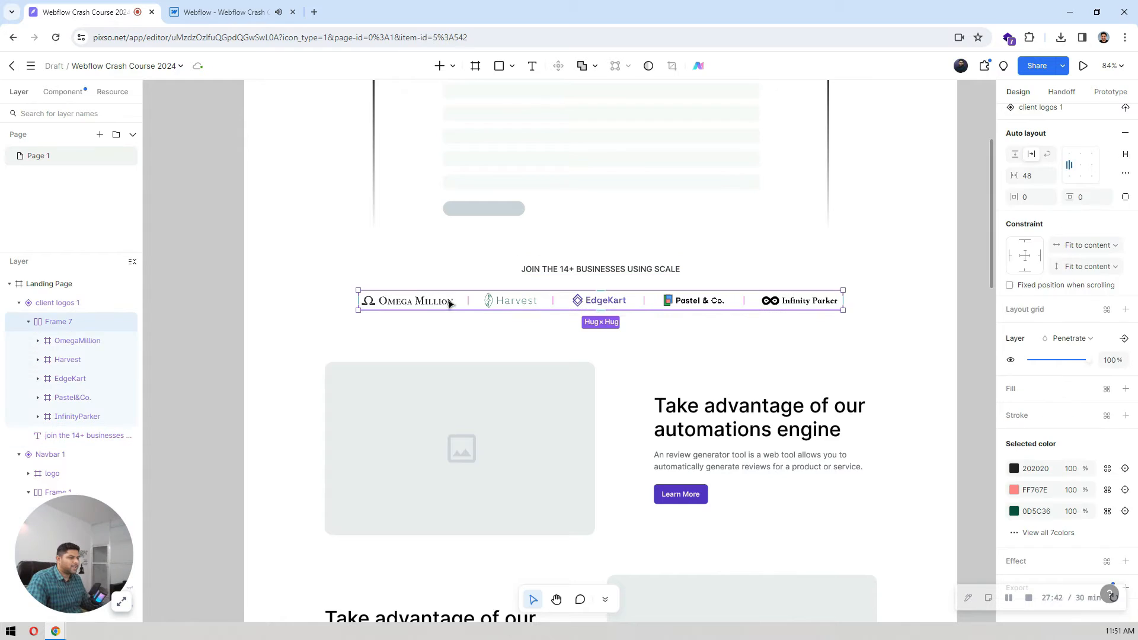
{"action": "left_click", "coordinate": [448, 303]}
{"action": "left_click", "coordinate": [232, 12]}
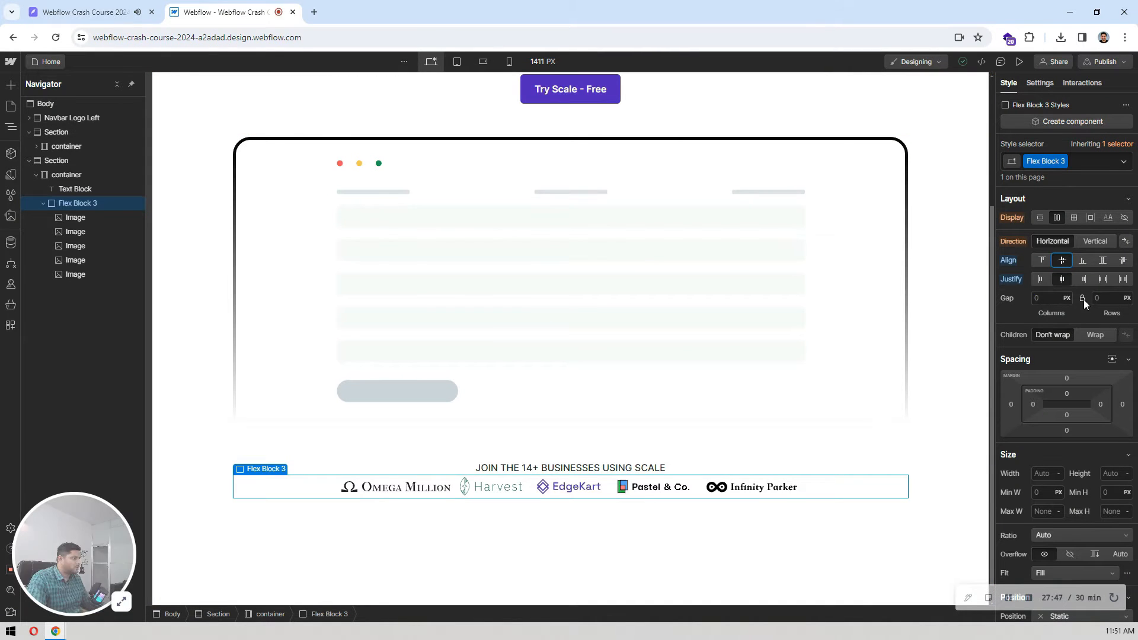
{"action": "left_click", "coordinate": [1048, 299]}
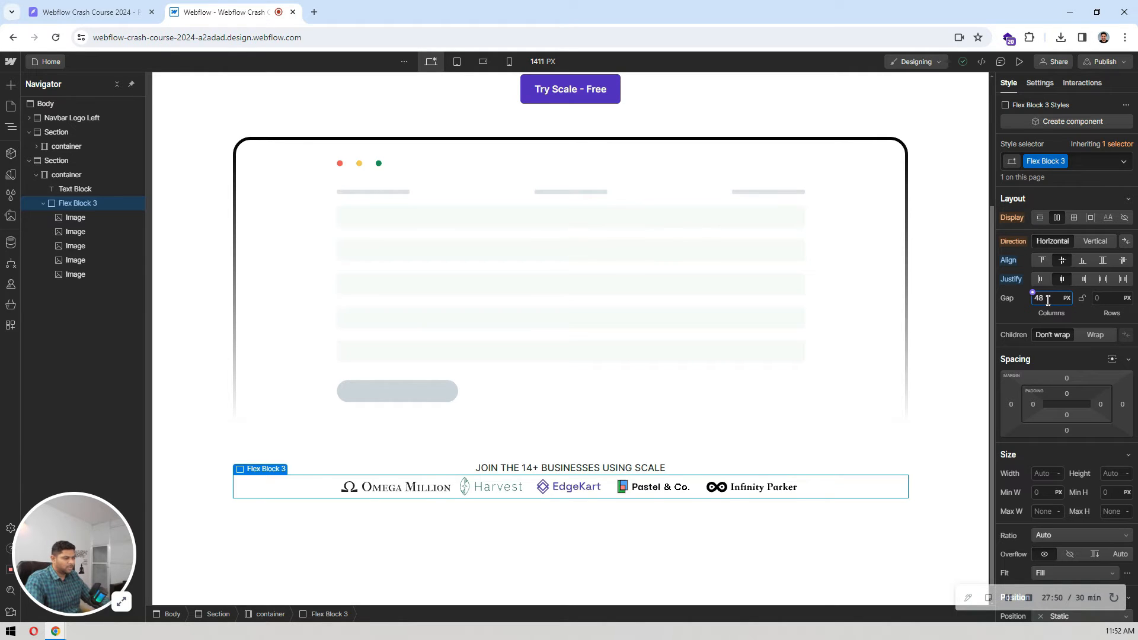
{"action": "key", "text": "Return"}
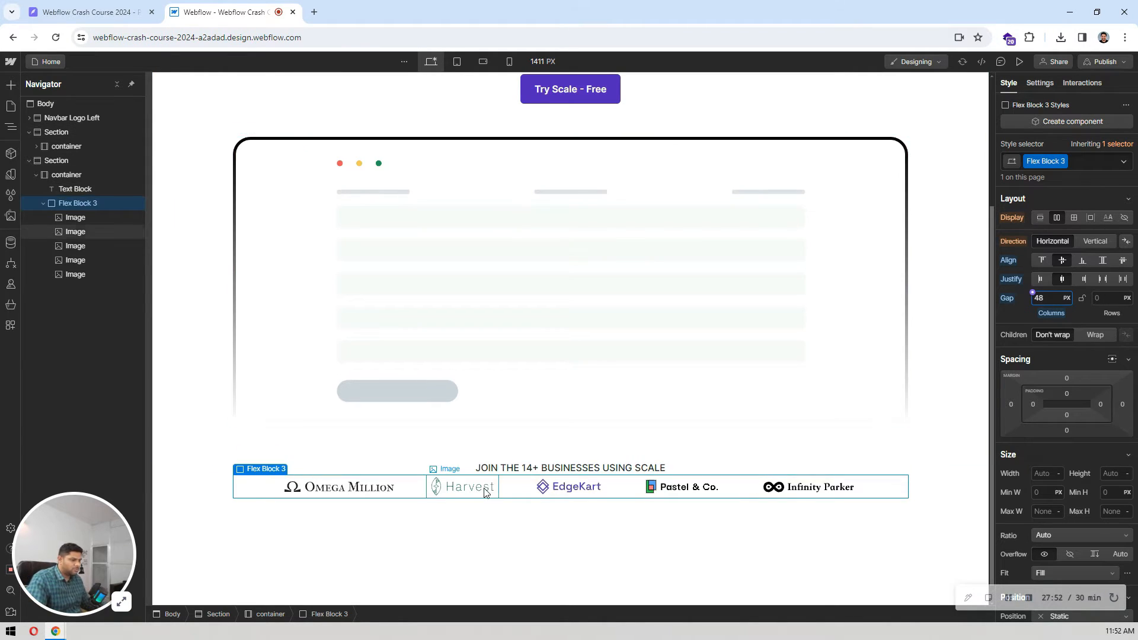
Step: Check the spacing between heading and logos in Pixso, and give the Webflow logos' flex block a 32 px top margin
{"action": "left_click", "coordinate": [129, 7]}
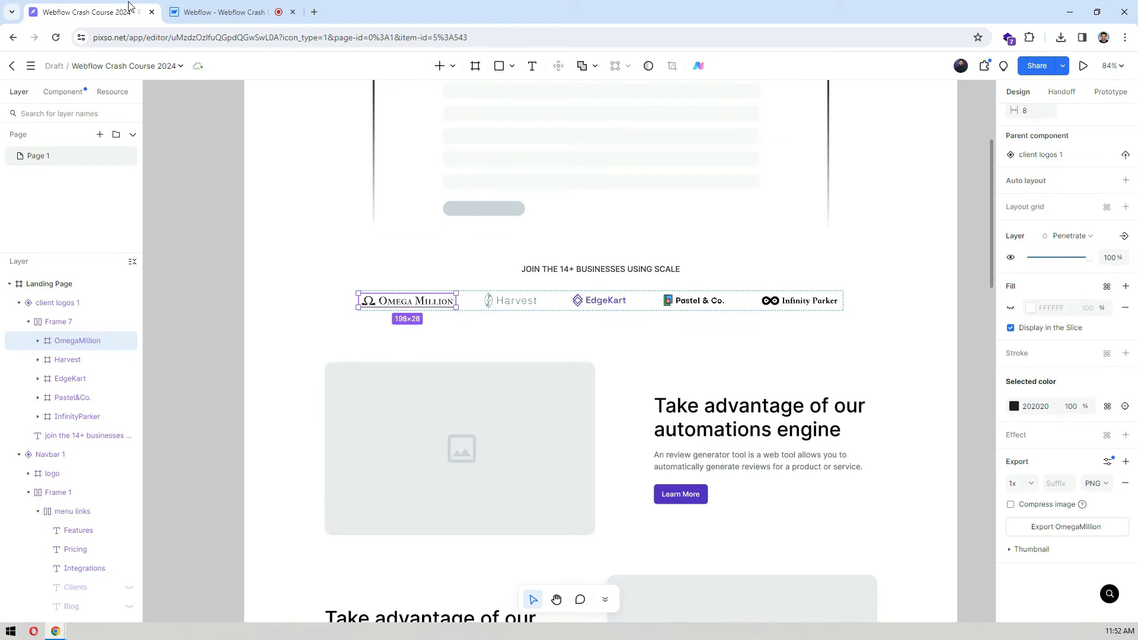
{"action": "left_click", "coordinate": [264, 7]}
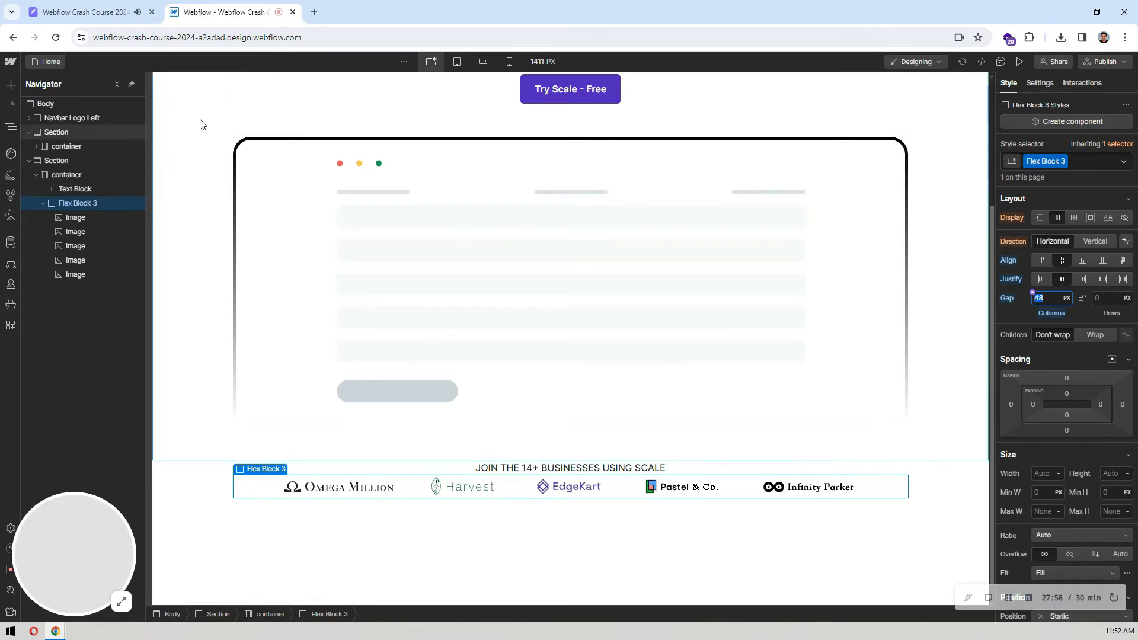
{"action": "left_click", "coordinate": [89, 12]}
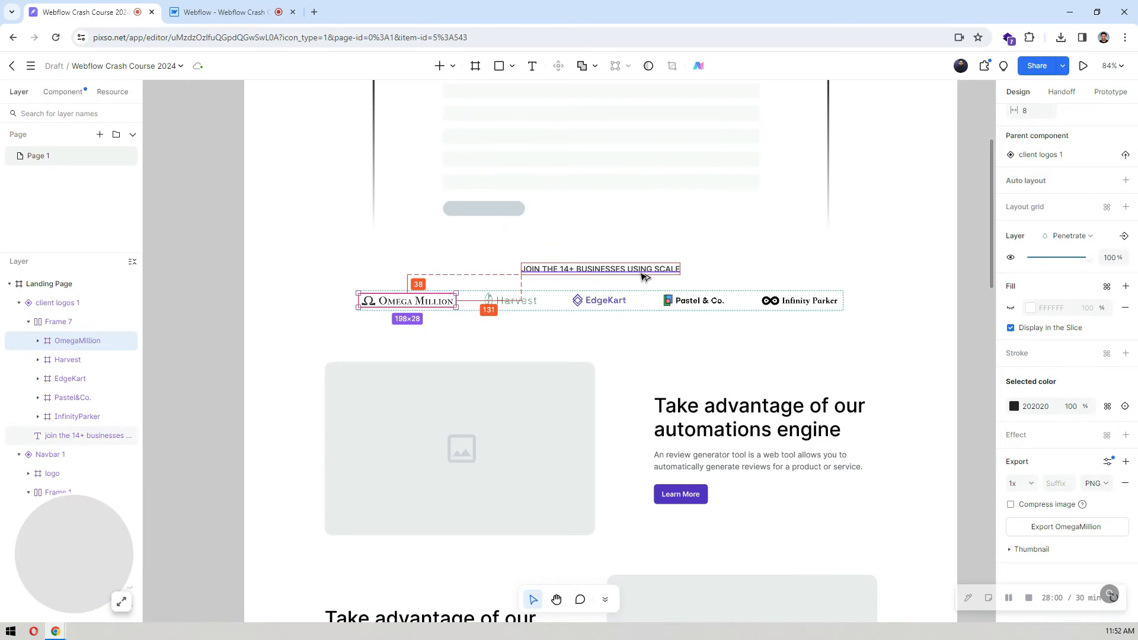
{"action": "key", "text": "Escape"}
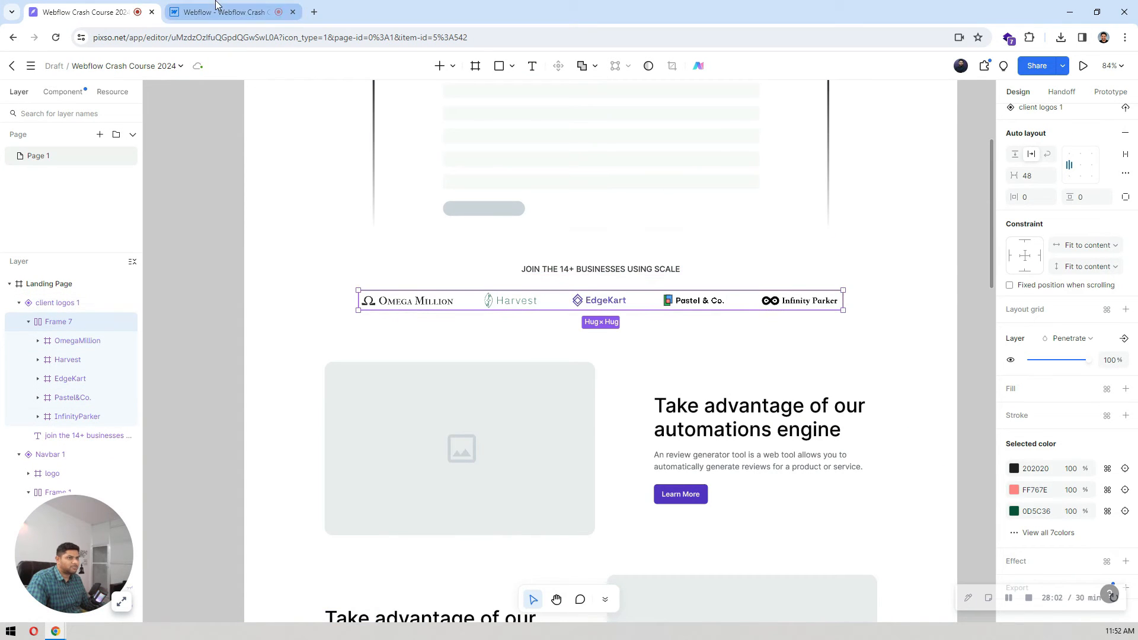
{"action": "left_click", "coordinate": [652, 268]}
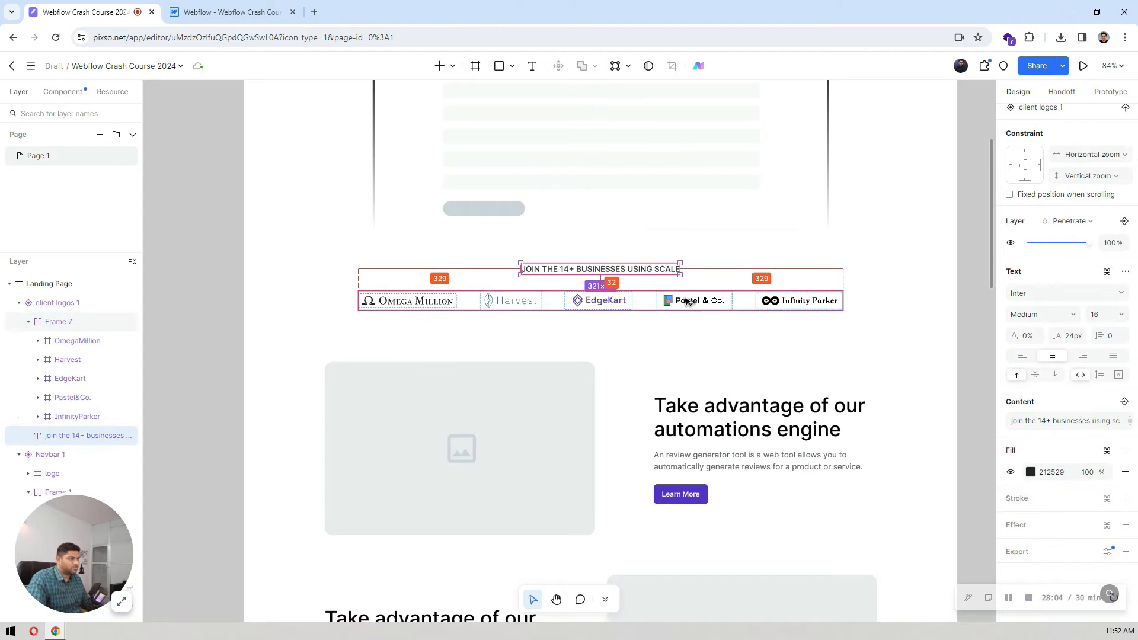
{"action": "left_click", "coordinate": [232, 12]}
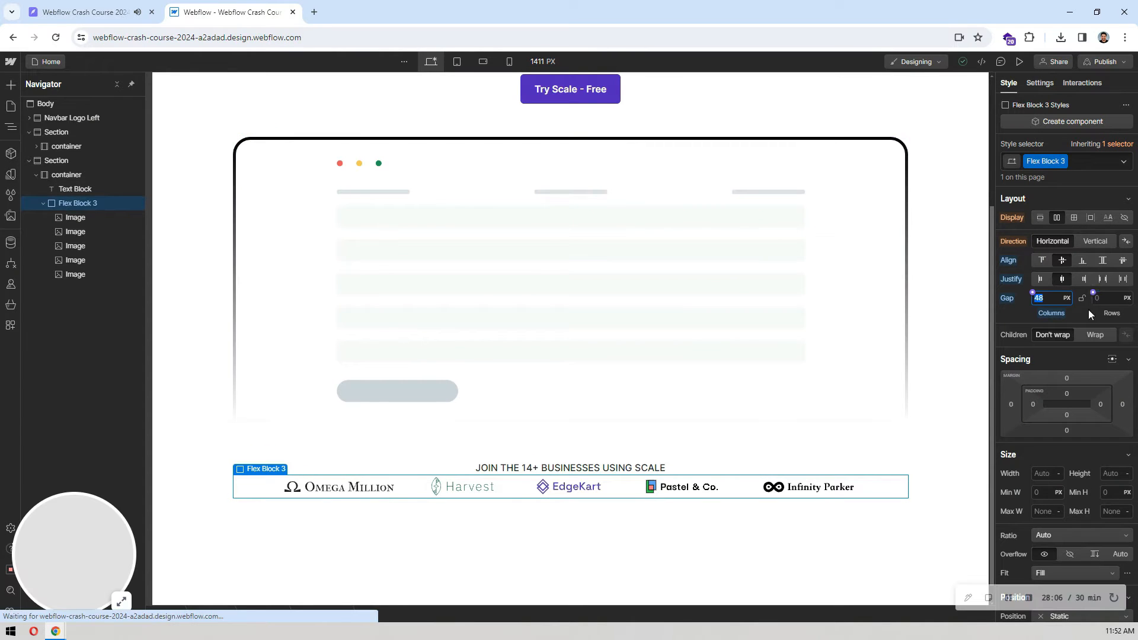
{"action": "left_click", "coordinate": [1069, 377]}
{"action": "type", "text": "32"}
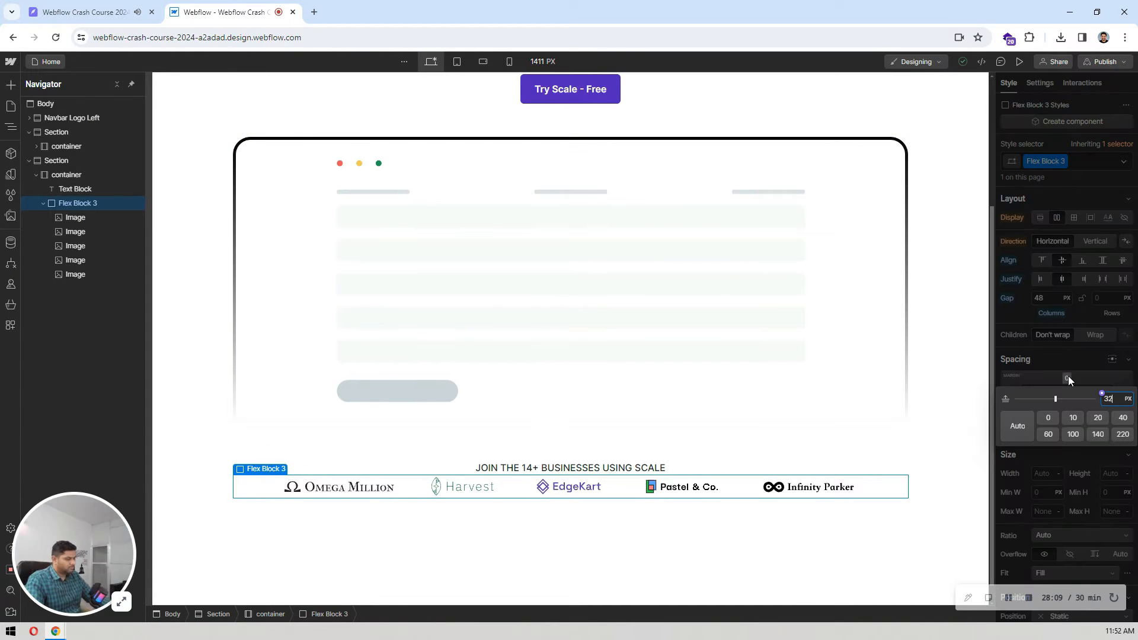
{"action": "key", "text": "Return"}
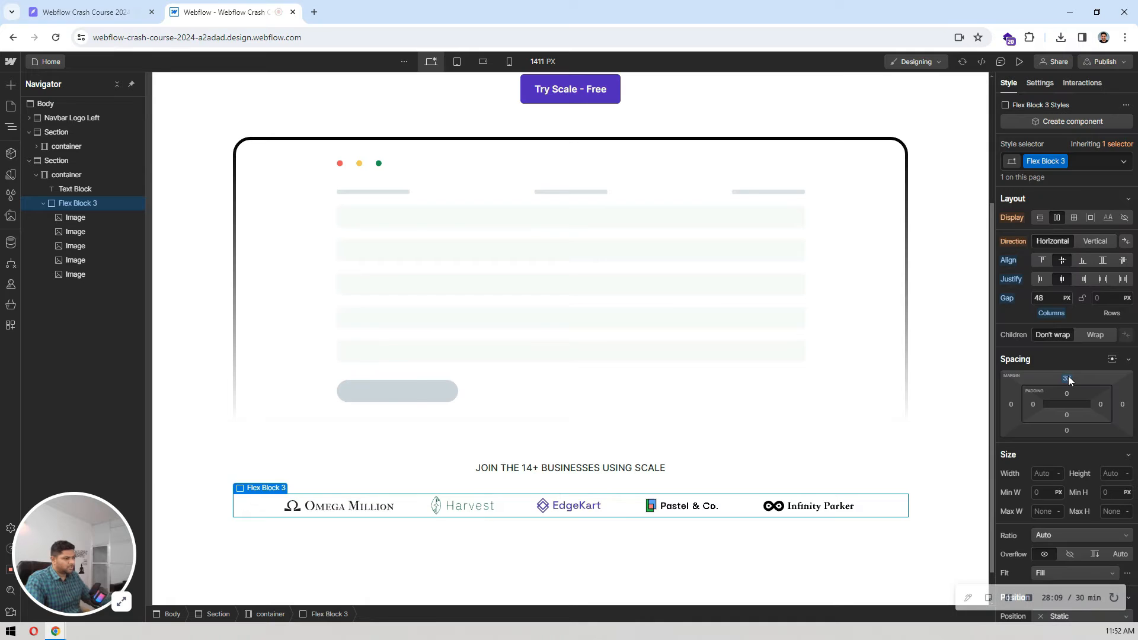
Step: Review the built page in Webflow from the hero section down to the client logos
{"action": "left_click", "coordinate": [946, 426]}
{"action": "left_click", "coordinate": [674, 564]}
{"action": "scroll", "coordinate": [677, 563], "scroll_direction": "up", "scroll_amount": 4}
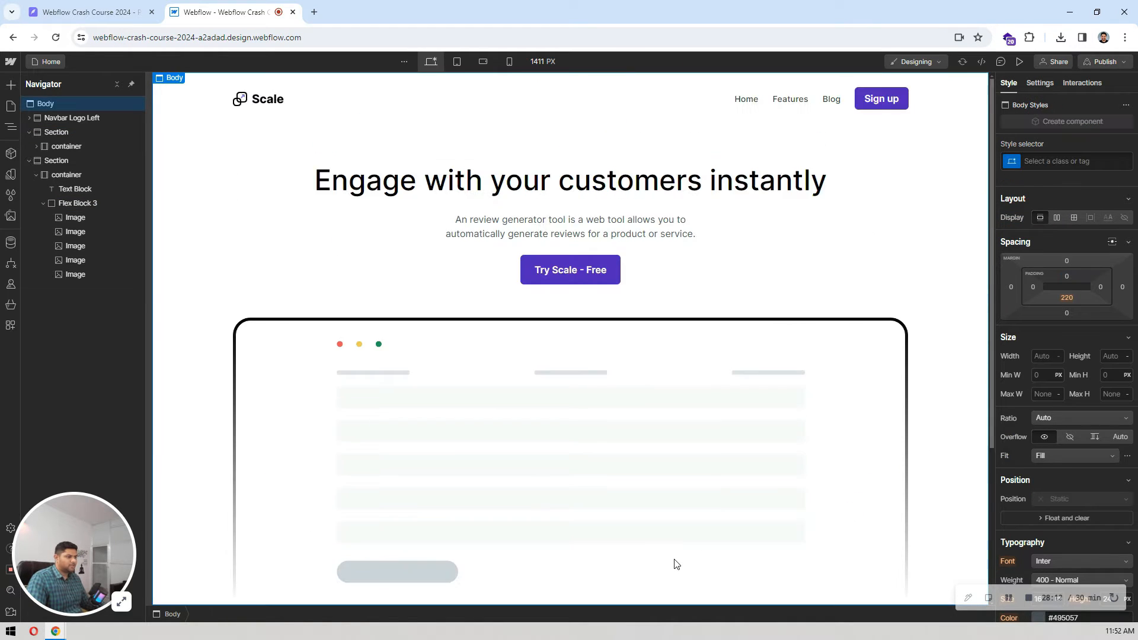
{"action": "scroll", "coordinate": [676, 564], "scroll_direction": "down", "scroll_amount": 4}
{"action": "scroll", "coordinate": [677, 564], "scroll_direction": "up", "scroll_amount": 4}
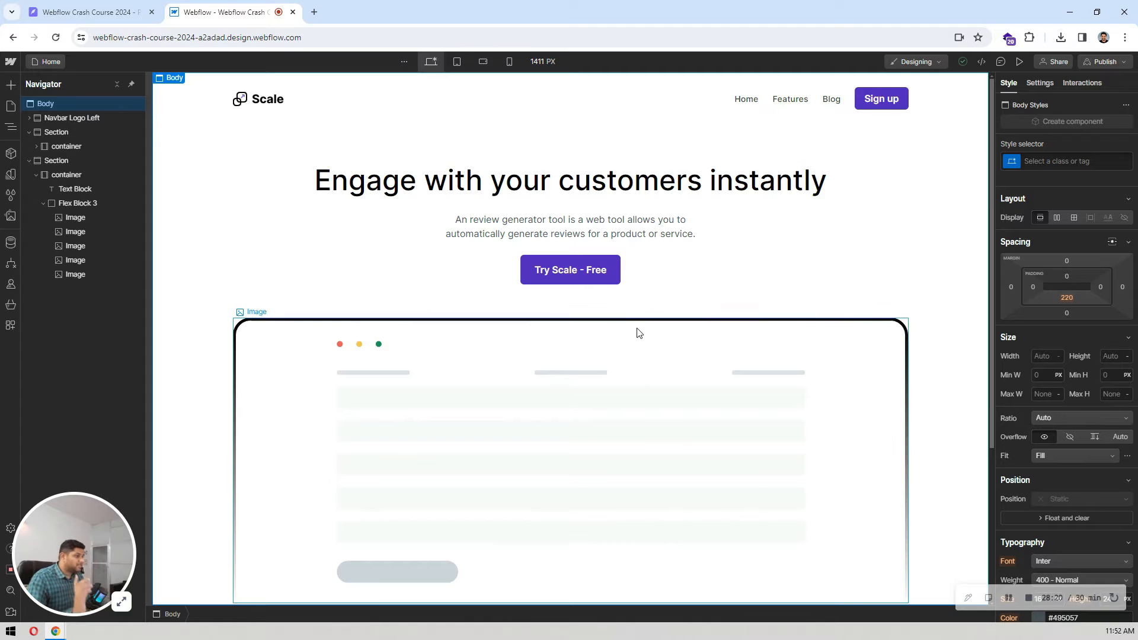
{"action": "scroll", "coordinate": [634, 333], "scroll_direction": "down", "scroll_amount": 4}
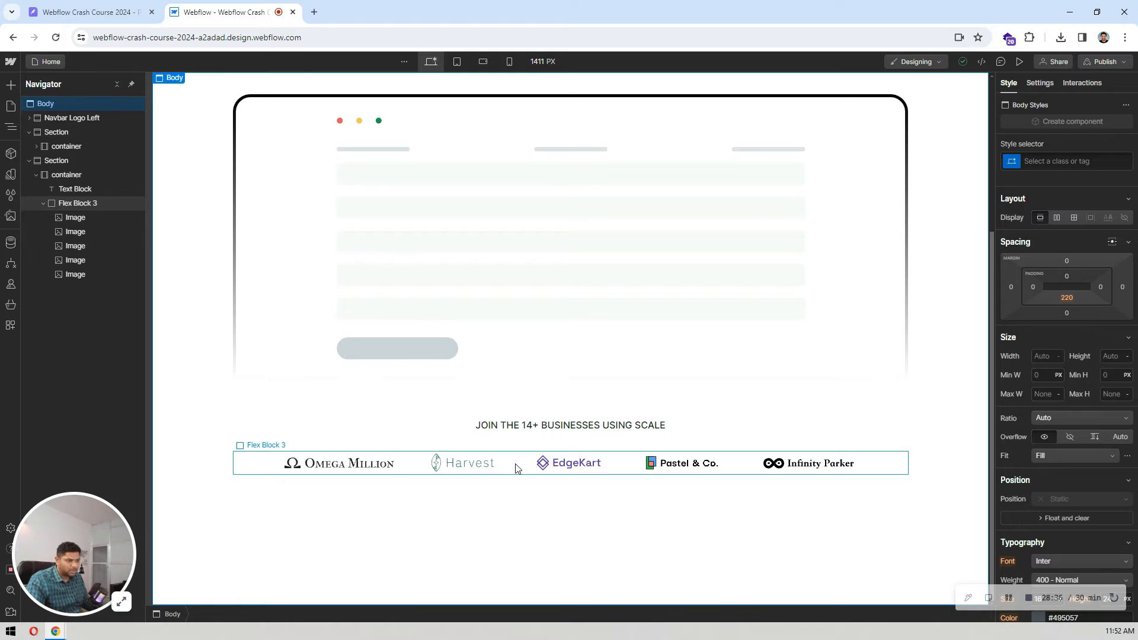
Step: Switch to Pixso and examine the landing page design, especially the alternating image-and-text feature rows below the client logos
{"action": "left_click", "coordinate": [88, 11]}
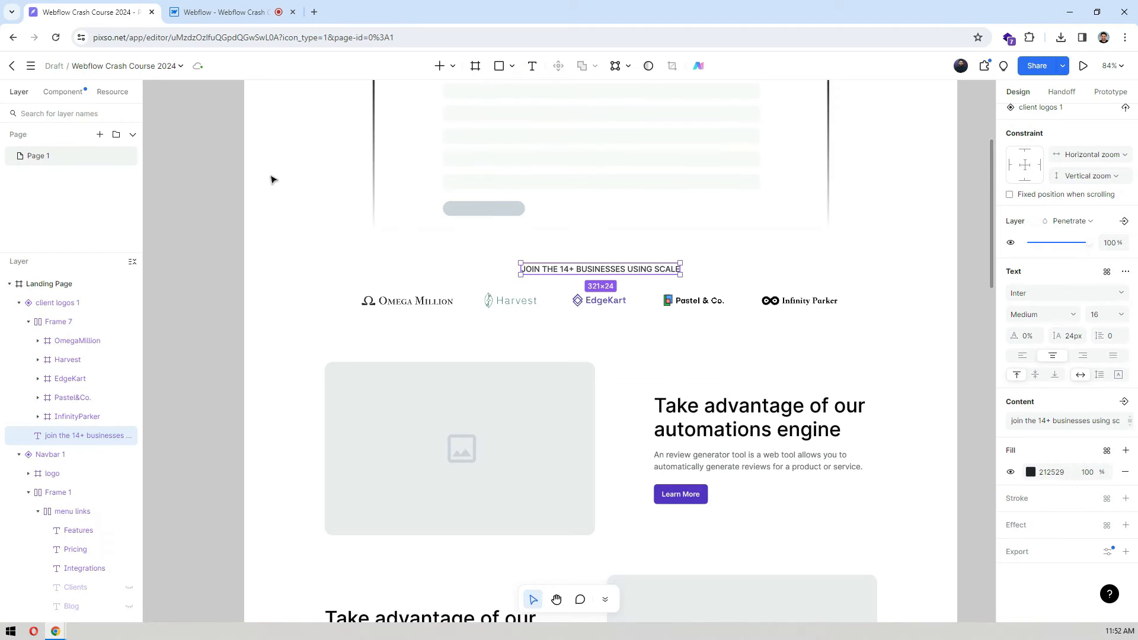
{"action": "scroll", "coordinate": [522, 293], "scroll_direction": "down", "scroll_amount": 3}
{"action": "scroll", "coordinate": [497, 269], "scroll_direction": "down", "scroll_amount": 10}
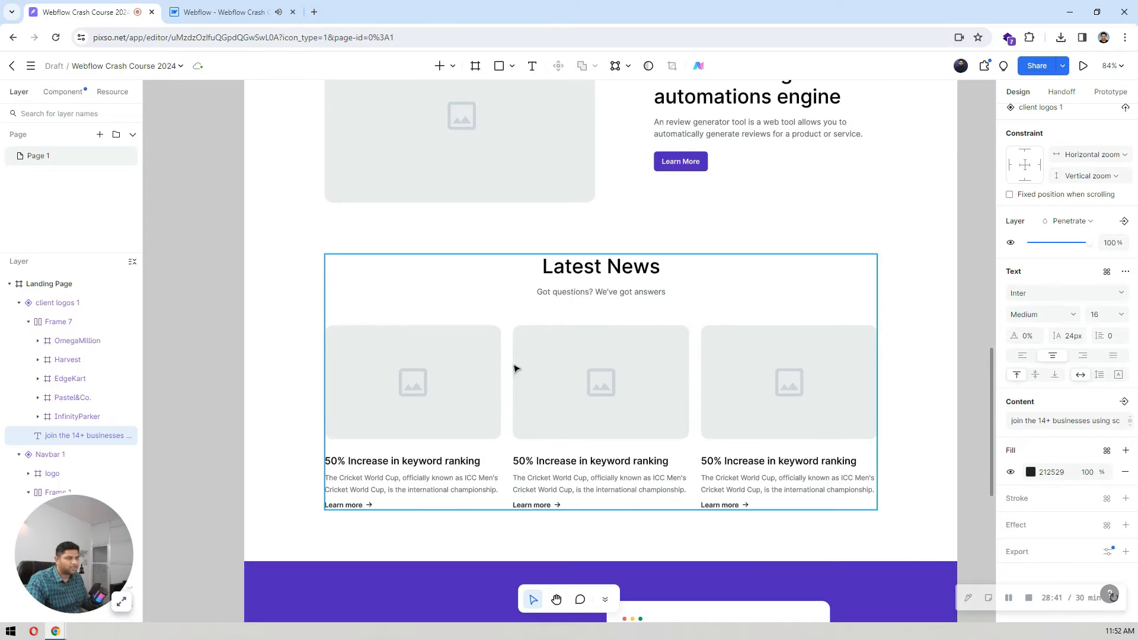
{"action": "left_click", "coordinate": [225, 12]}
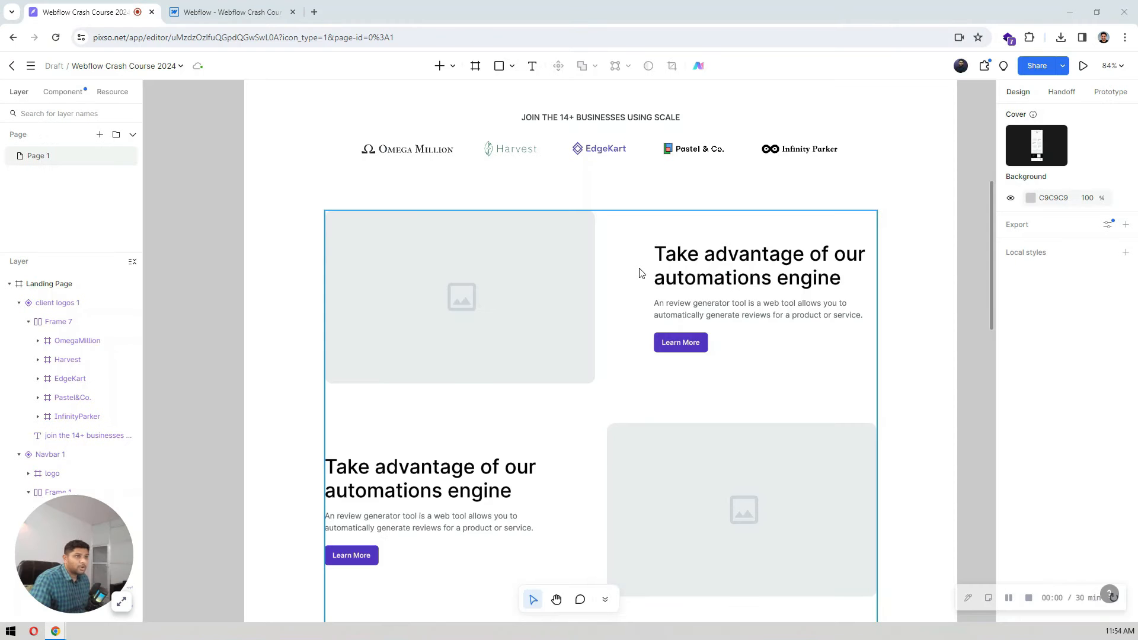
{"action": "scroll", "coordinate": [640, 273], "scroll_direction": "down", "scroll_amount": 3}
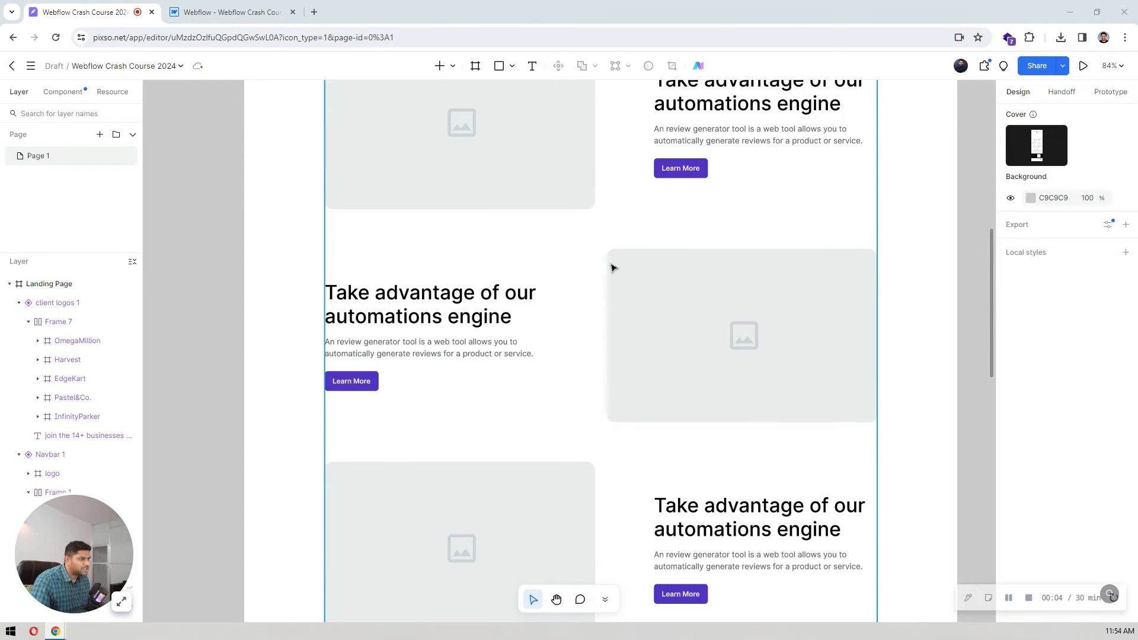
{"action": "scroll", "coordinate": [613, 268], "scroll_direction": "up", "scroll_amount": 12}
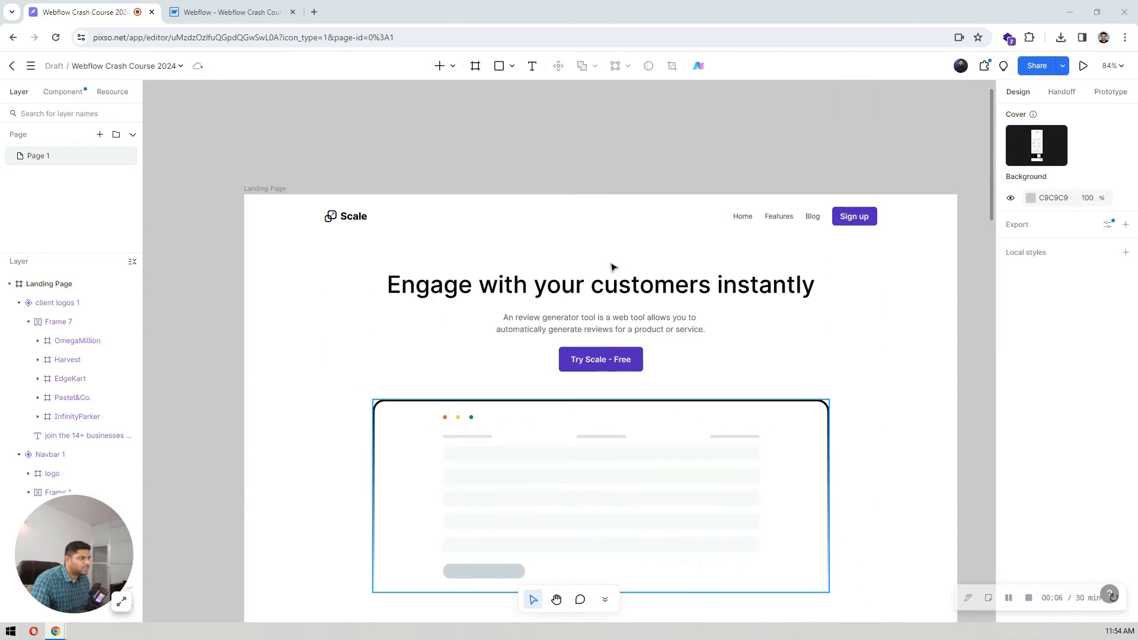
{"action": "scroll", "coordinate": [613, 268], "scroll_direction": "up", "scroll_amount": 2}
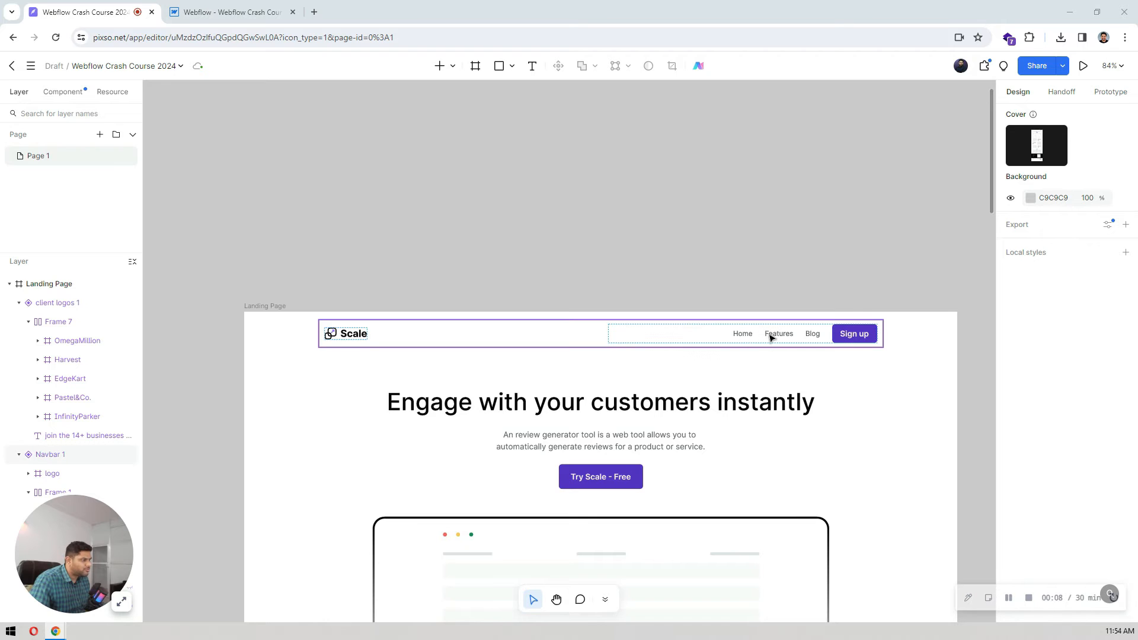
{"action": "scroll", "coordinate": [659, 238], "scroll_direction": "down", "scroll_amount": 1}
{"action": "scroll", "coordinate": [671, 244], "scroll_direction": "down", "scroll_amount": 20}
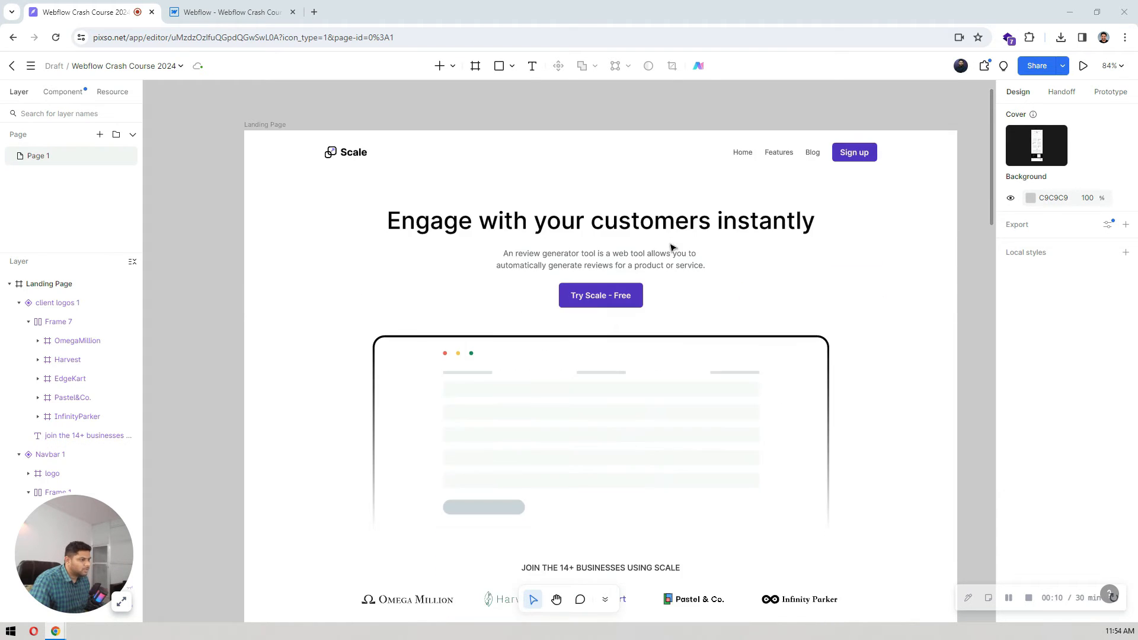
{"action": "scroll", "coordinate": [672, 246], "scroll_direction": "up", "scroll_amount": 1}
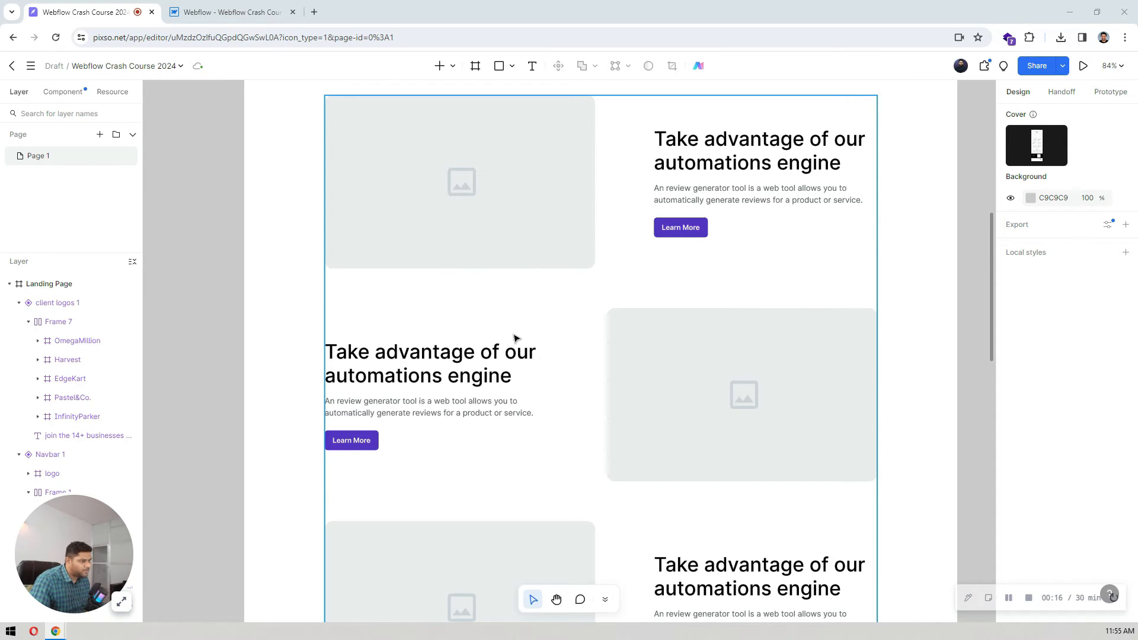
{"action": "scroll", "coordinate": [534, 320], "scroll_direction": "down", "scroll_amount": 5}
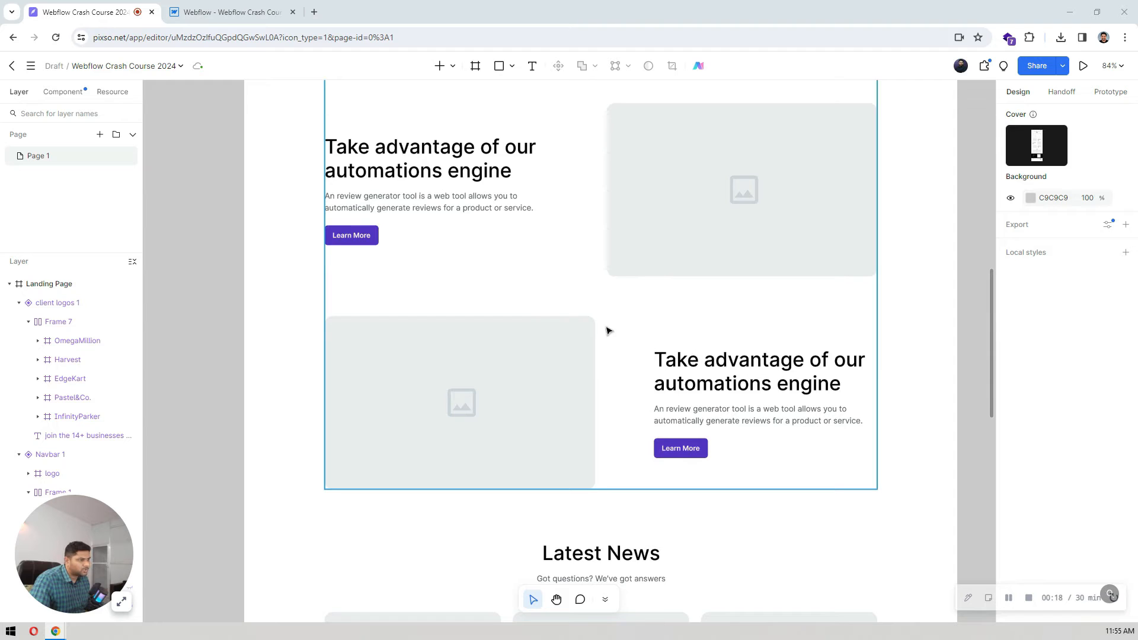
{"action": "scroll", "coordinate": [609, 330], "scroll_direction": "up", "scroll_amount": 7}
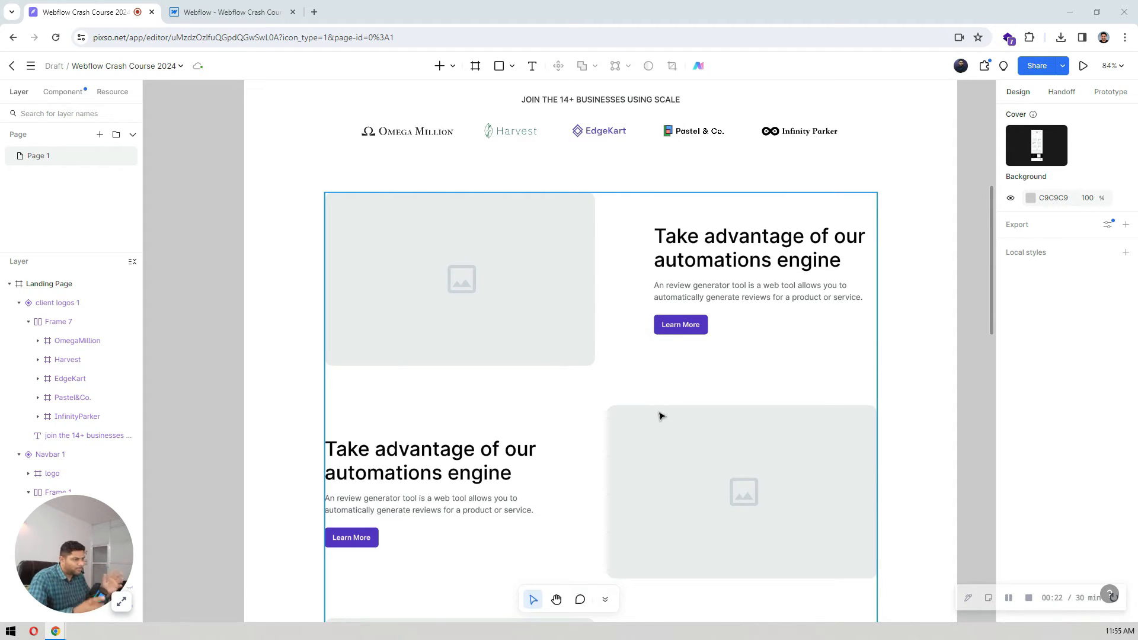
Step: Switch to Webflow, collapse the Navigator tree and add a new section to the body after the client logos section
{"action": "left_click", "coordinate": [195, 6]}
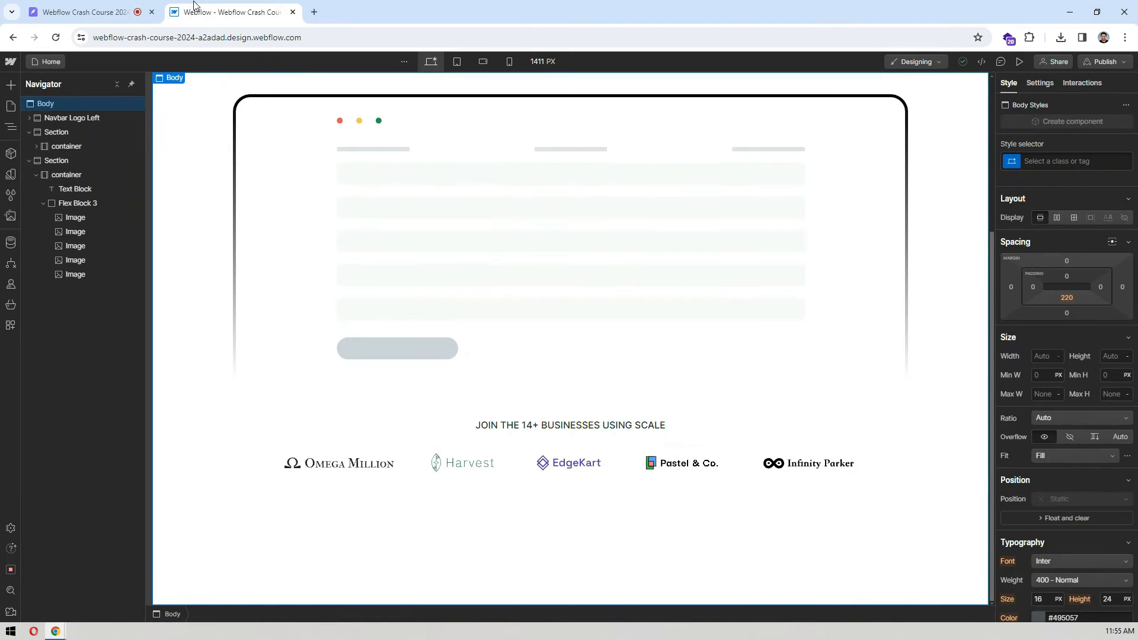
{"action": "left_click", "coordinate": [117, 84]}
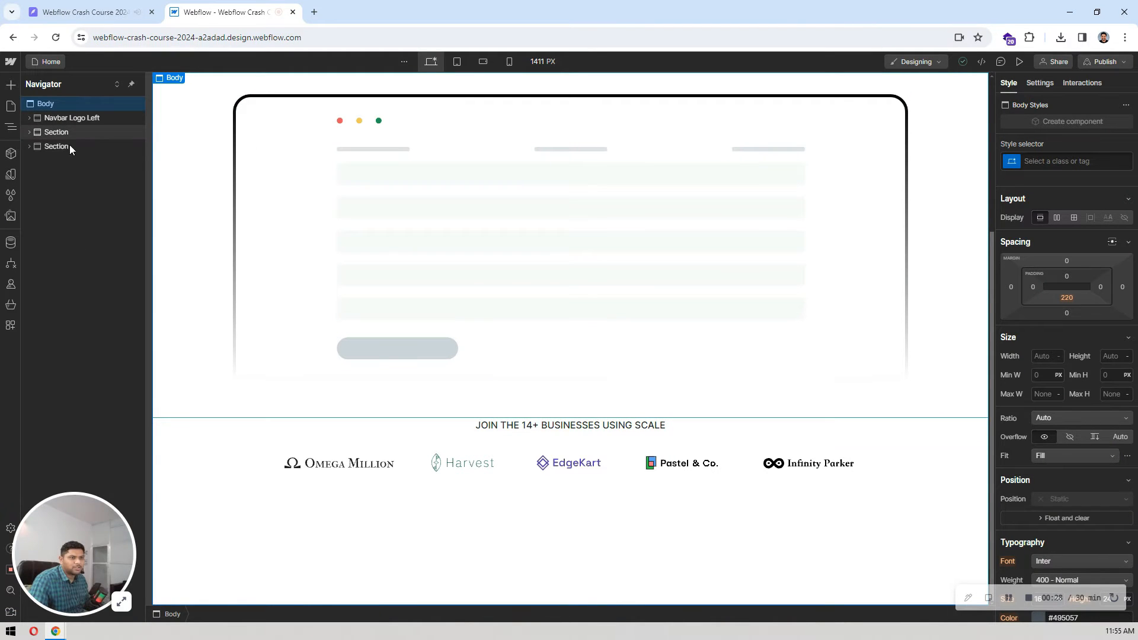
{"action": "left_click", "coordinate": [70, 136]}
{"action": "left_click", "coordinate": [62, 103]}
{"action": "key", "text": "ctrl+e"}
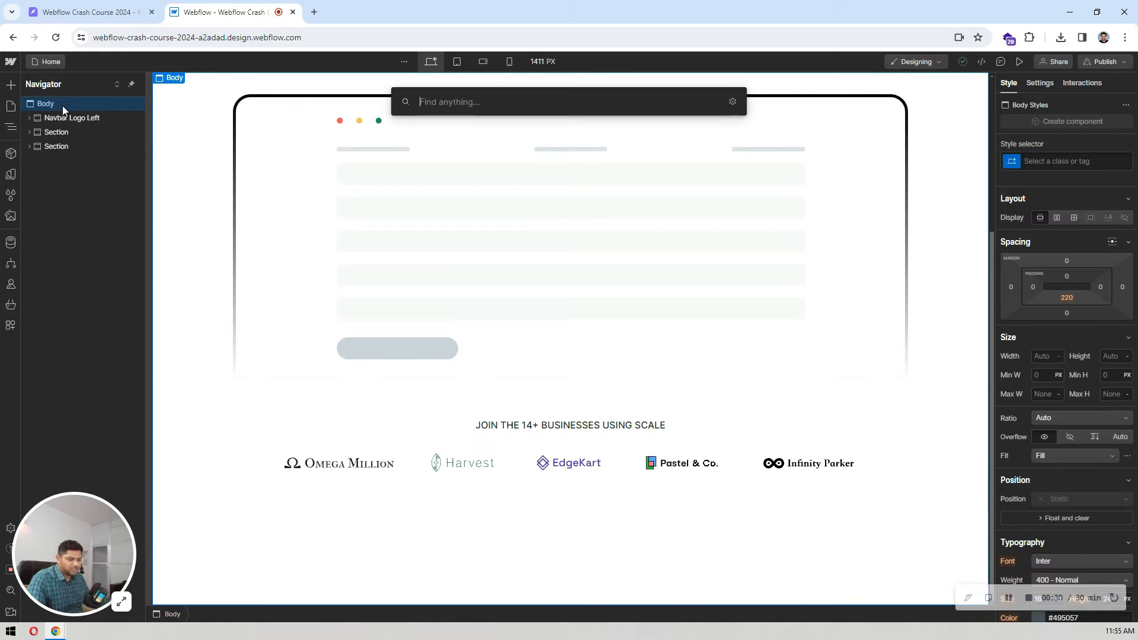
{"action": "type", "text": "sec"}
{"action": "key", "text": "Return"}
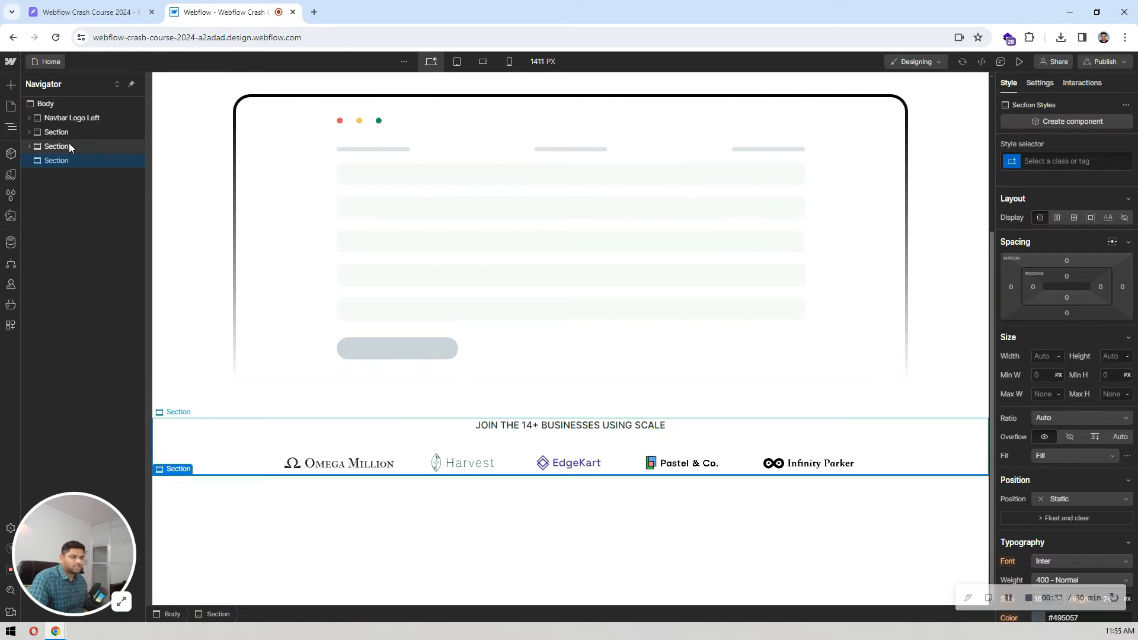
Step: Add a container inside the new section
{"action": "key", "text": "ctrl+e"}
{"action": "type", "text": "contai"}
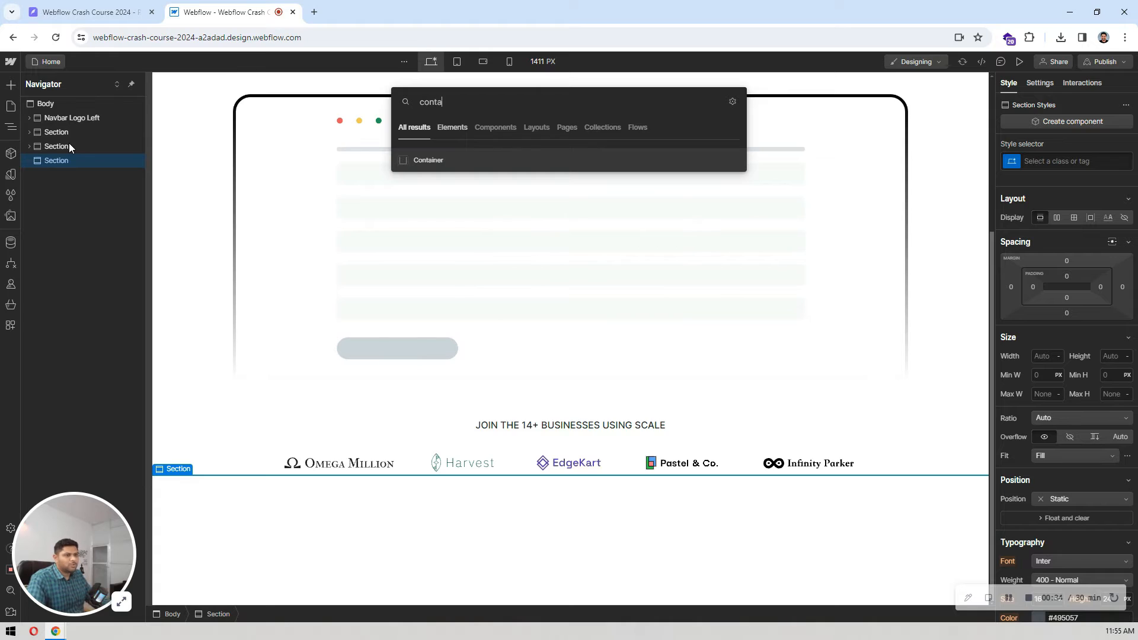
{"action": "key", "text": "Return"}
Step: Give the new section below the client logos a new class named page-section
{"action": "left_click", "coordinate": [70, 161]}
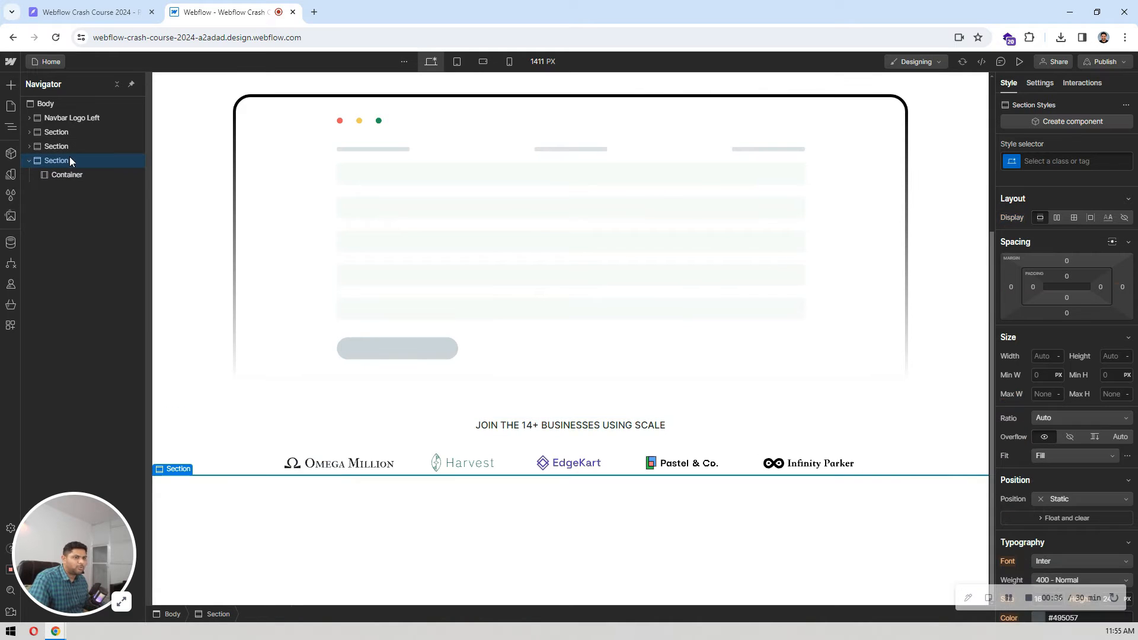
{"action": "left_click", "coordinate": [1037, 156]}
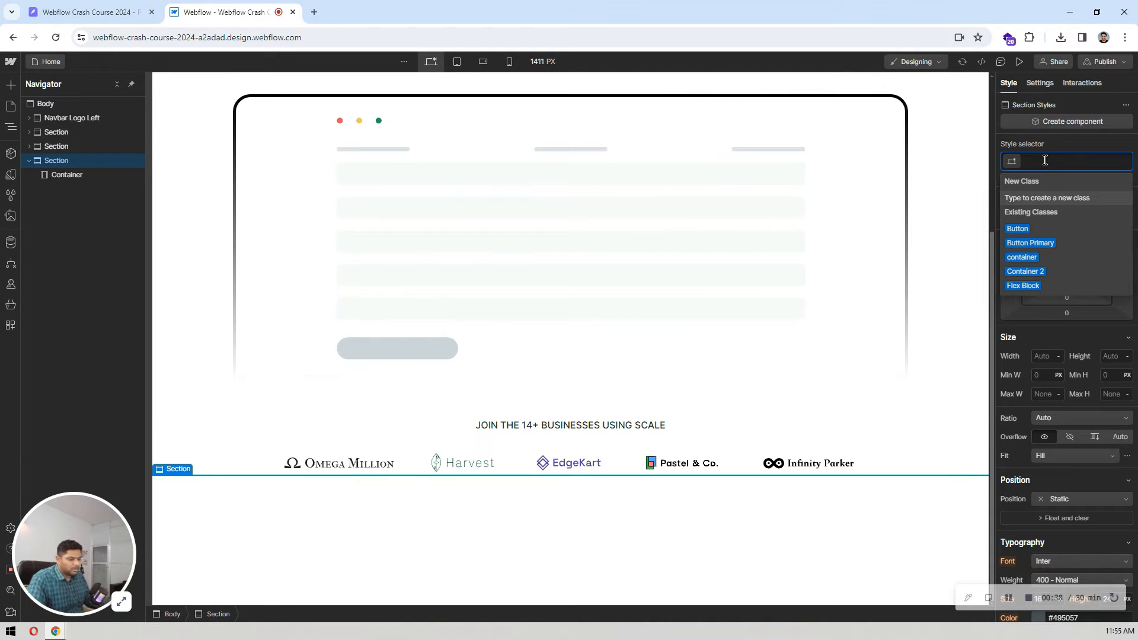
{"action": "type", "text": "sec"}
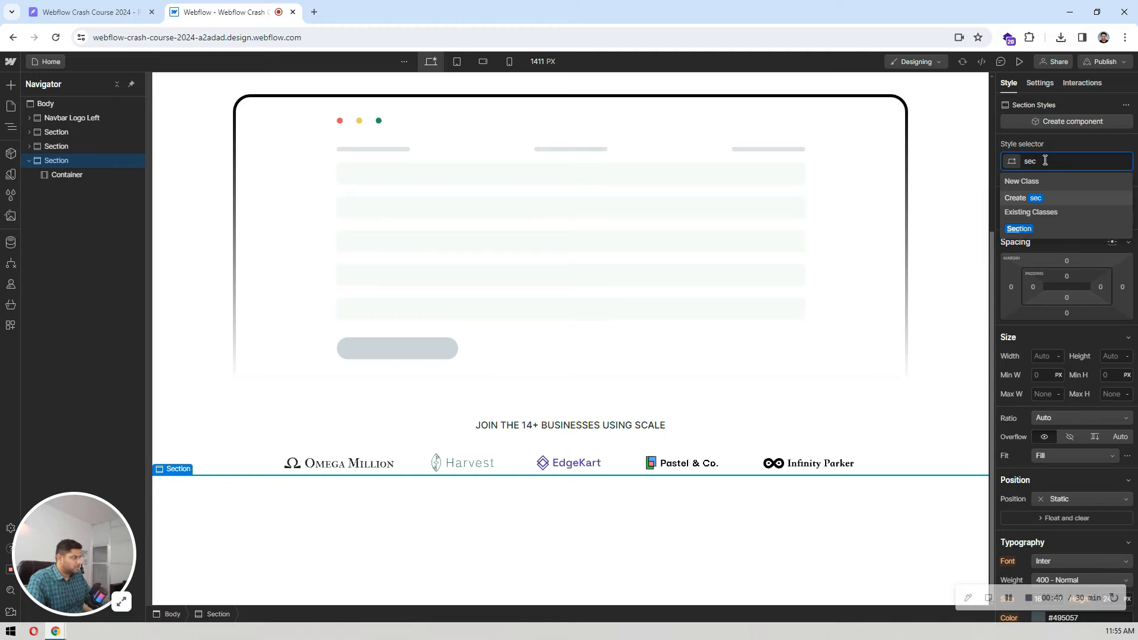
{"action": "key", "text": "BackSpace"}
{"action": "key", "text": "BackSpace"}
{"action": "key", "text": "BackSpace"}
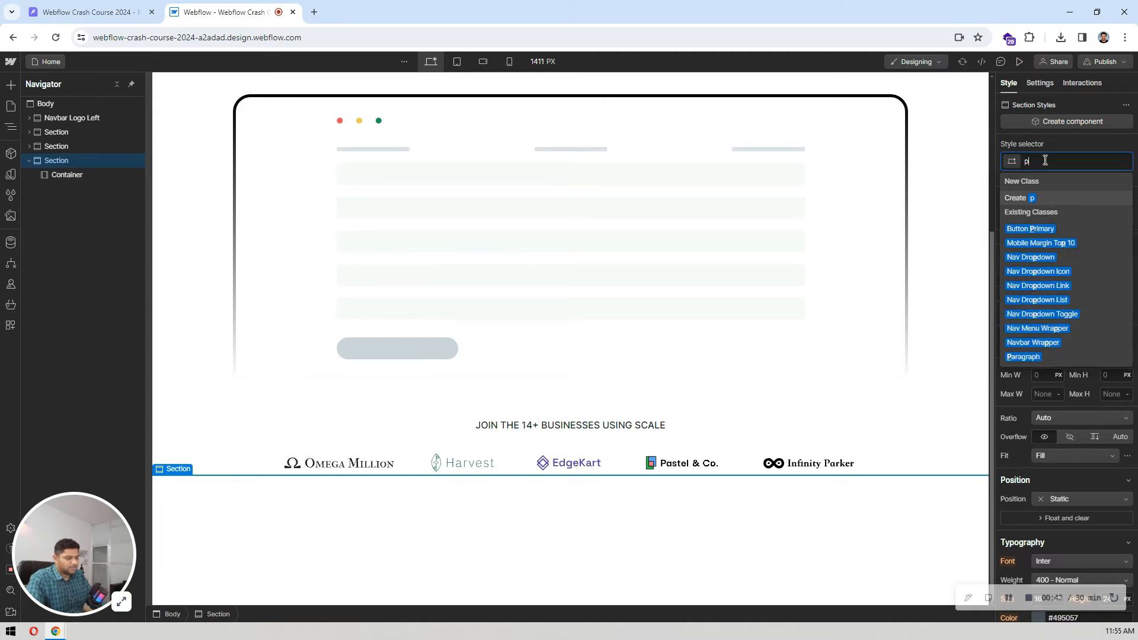
{"action": "type", "text": "page-sectio"}
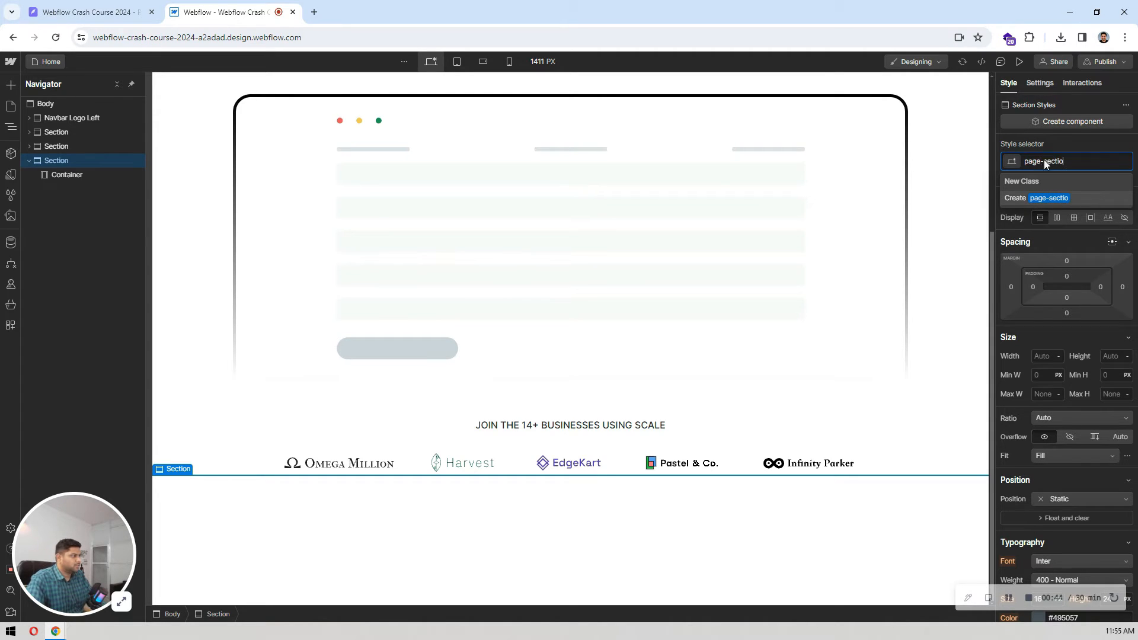
{"action": "type", "text": "n"}
{"action": "key", "text": "Return"}
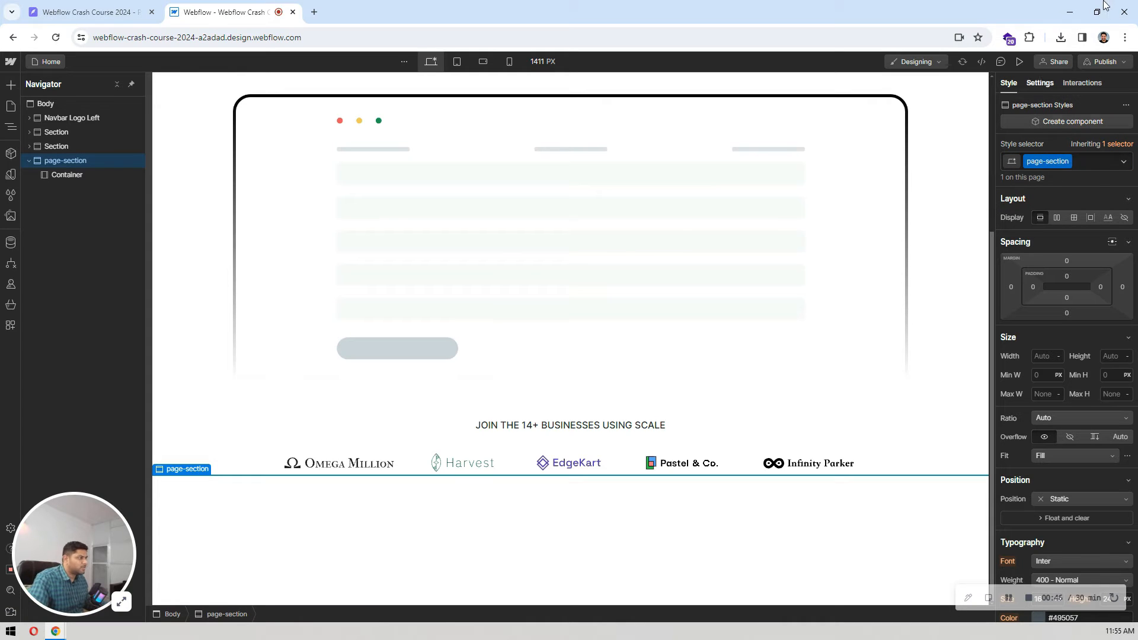
Step: Switch to Pixso, measure the vertical distance between the client logos and the feature rows group, and return to Webflow
{"action": "left_click", "coordinate": [95, 11]}
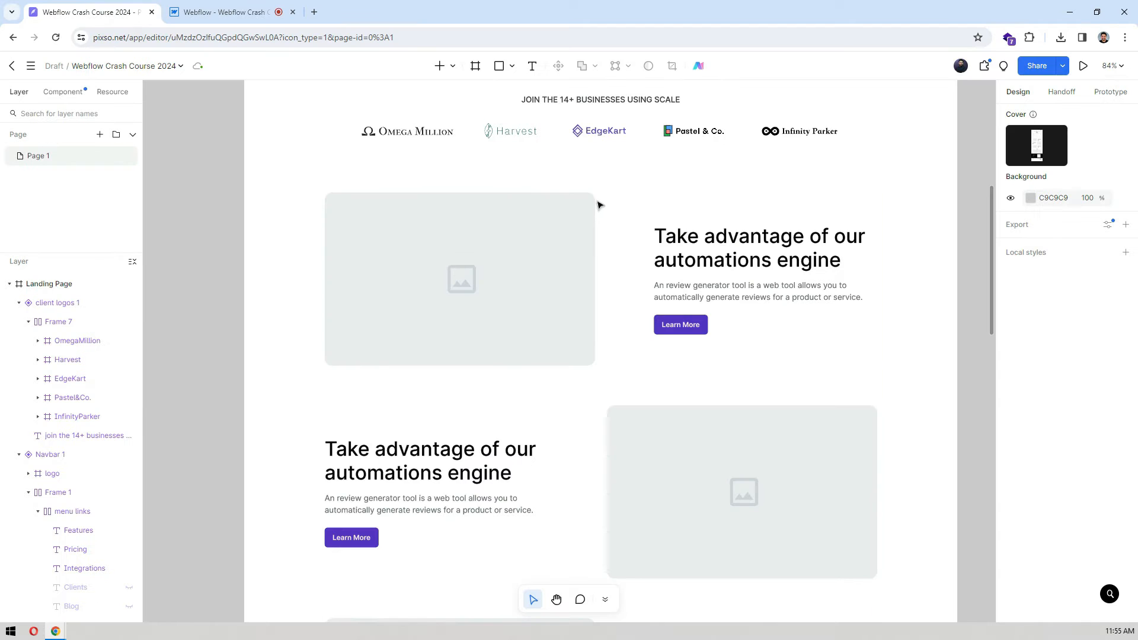
{"action": "left_click", "coordinate": [572, 204]}
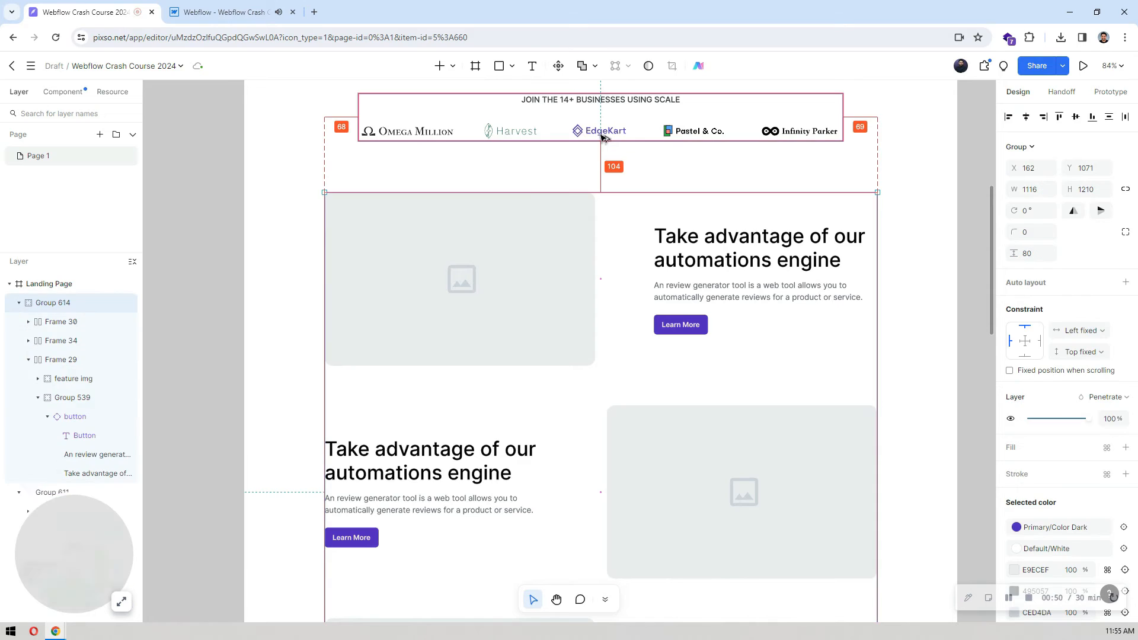
{"action": "key", "text": "ctrl+Tab"}
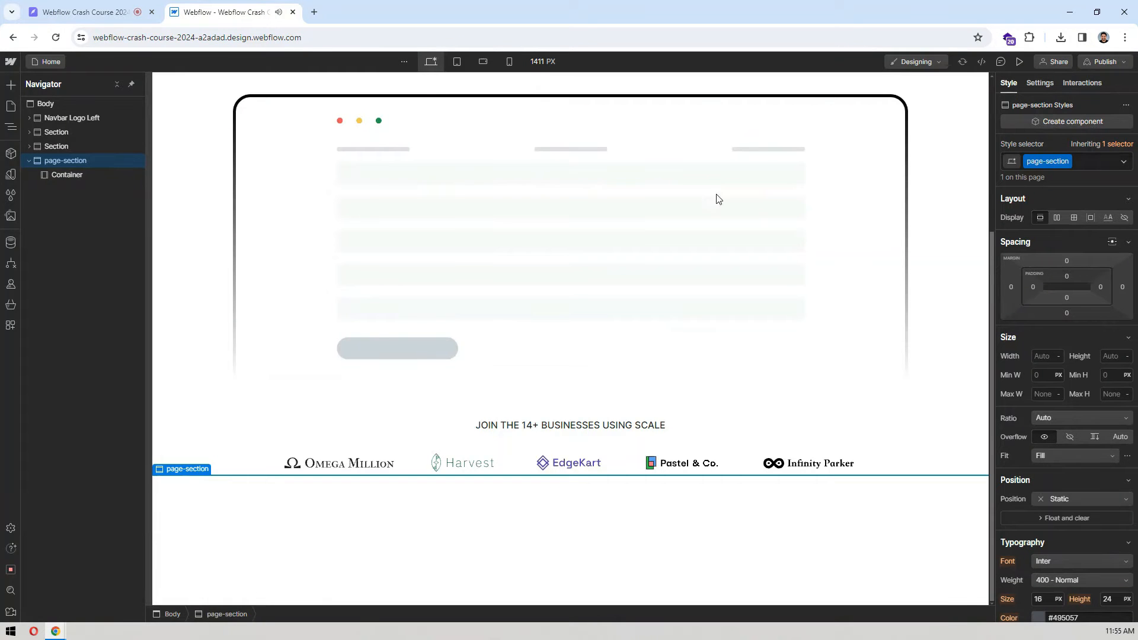
Step: Set the page-section class's upper and lower padding to 104 px each
{"action": "left_click", "coordinate": [1065, 276]}
{"action": "type", "text": "104"}
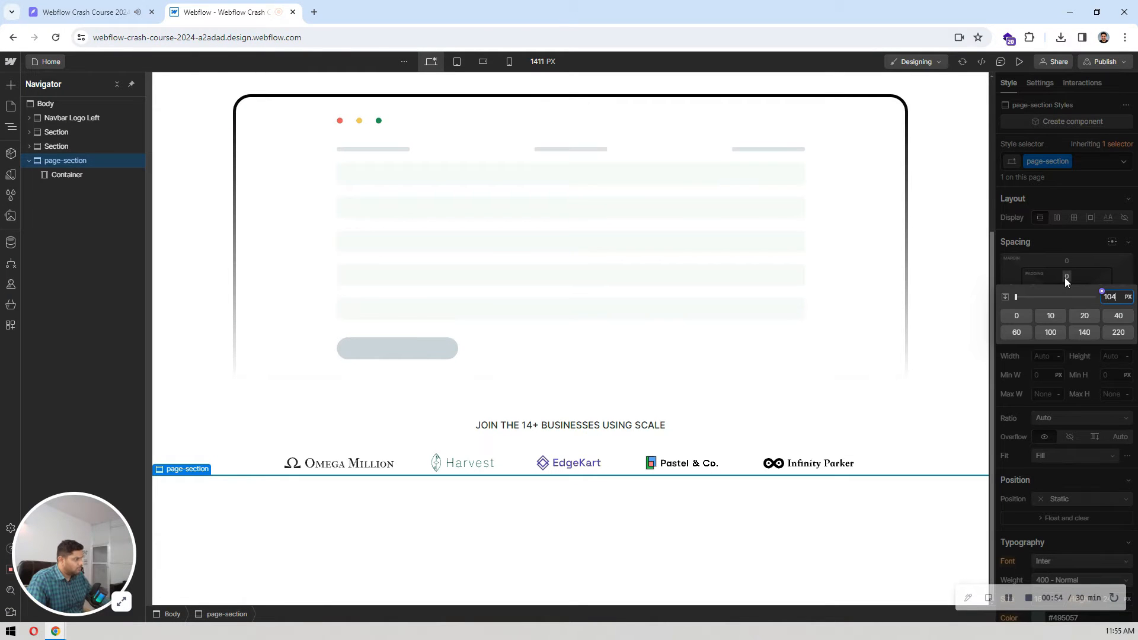
{"action": "key", "text": "Return"}
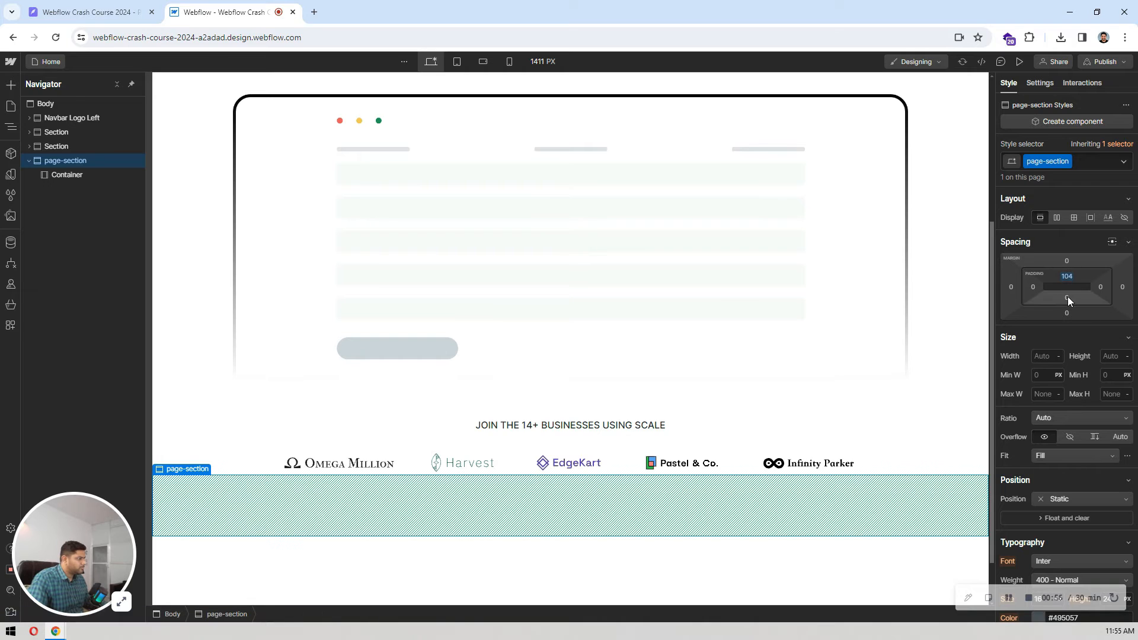
{"action": "left_click", "coordinate": [1069, 300]}
{"action": "type", "text": "104"}
{"action": "key", "text": "Return"}
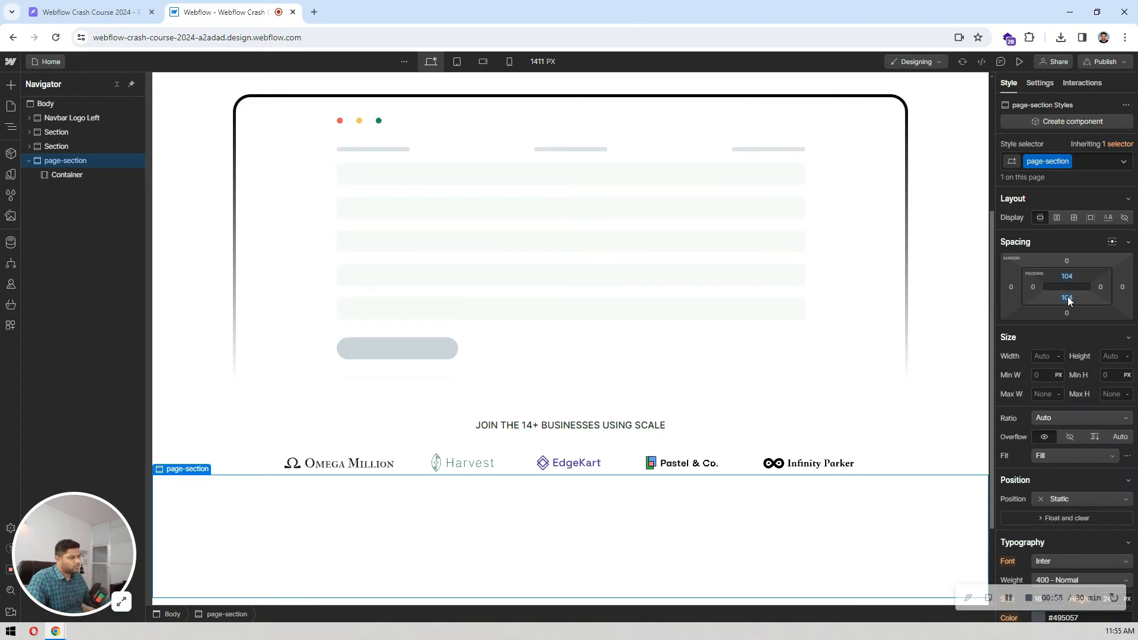
Step: Apply the existing container class to the container inside the page-section
{"action": "scroll", "coordinate": [623, 374], "scroll_direction": "down", "scroll_amount": 2}
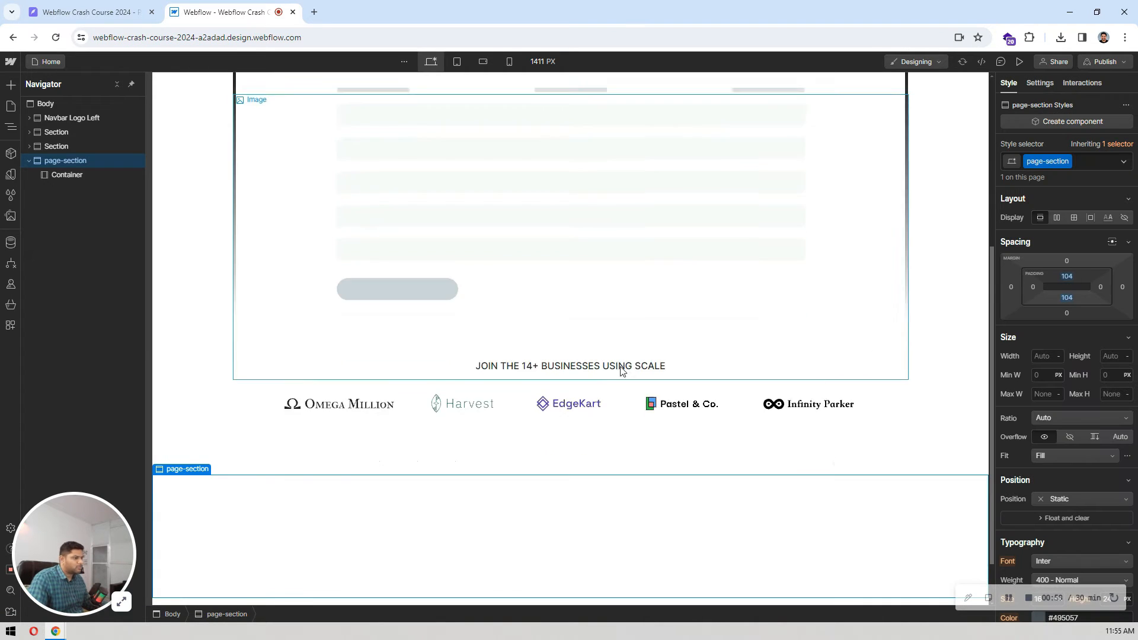
{"action": "left_click", "coordinate": [81, 172]}
{"action": "left_click", "coordinate": [78, 7]}
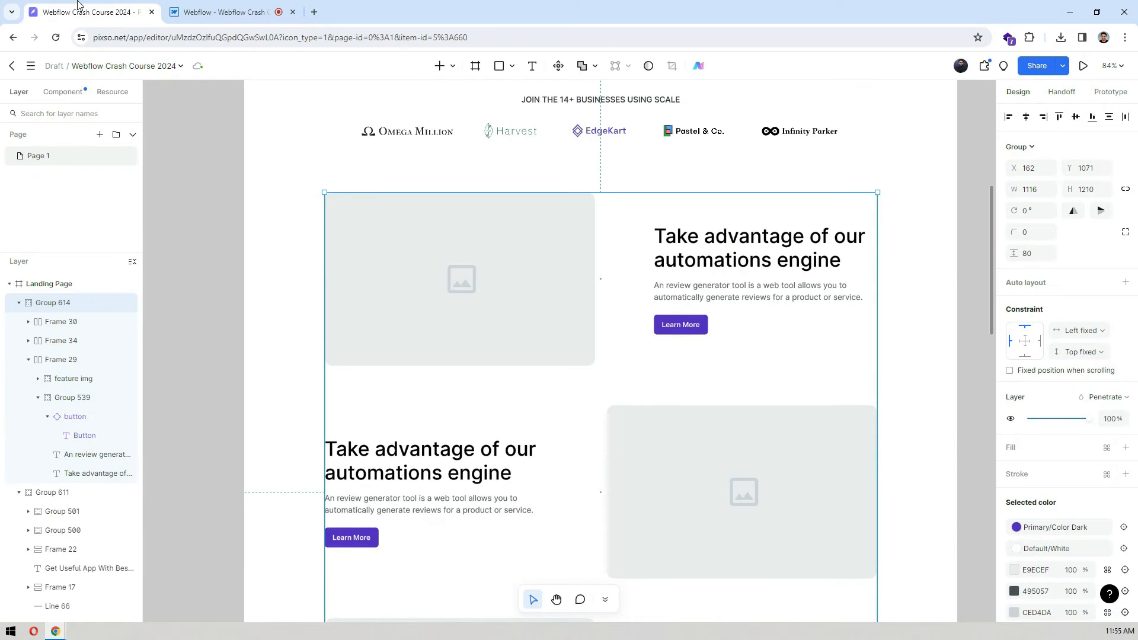
{"action": "left_click", "coordinate": [225, 12]}
{"action": "left_click", "coordinate": [1085, 164]}
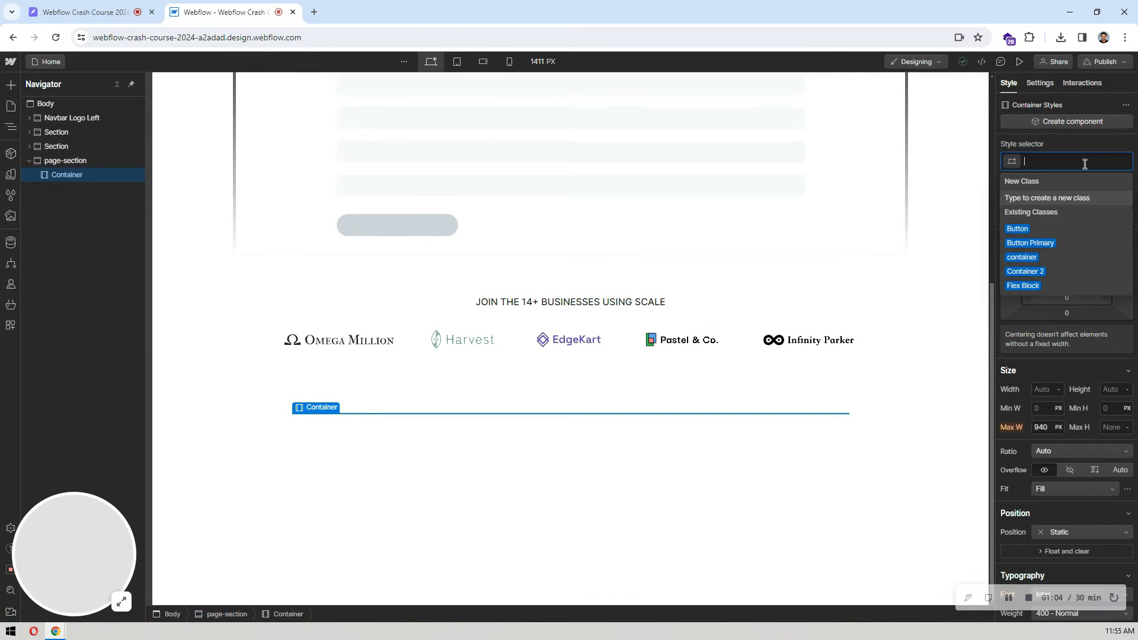
{"action": "type", "text": "conta"}
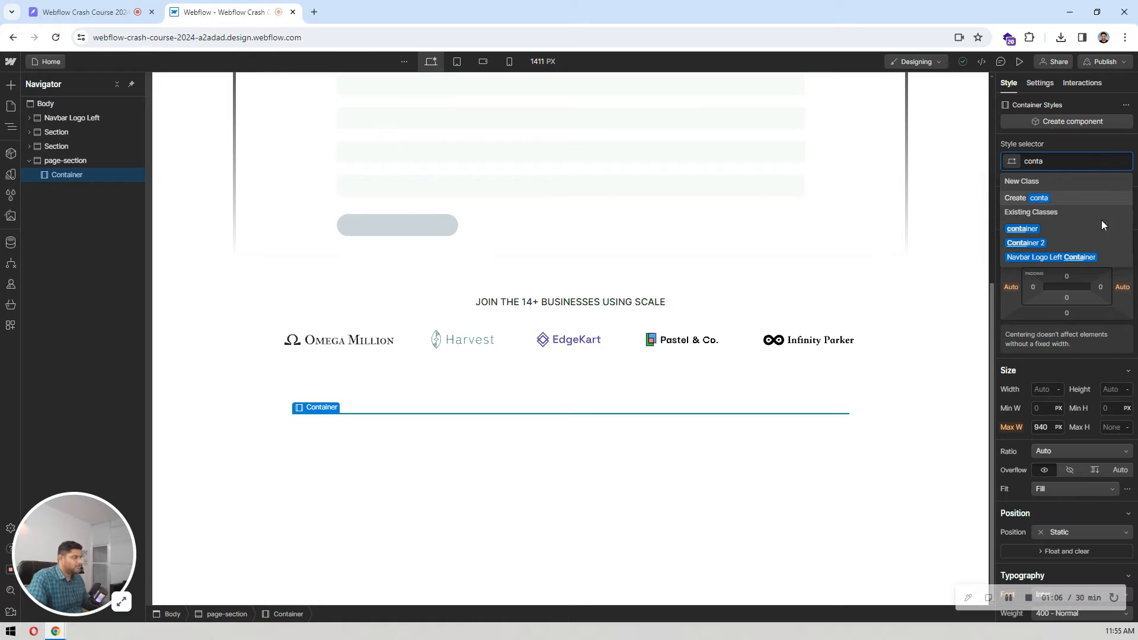
{"action": "left_click", "coordinate": [1045, 231]}
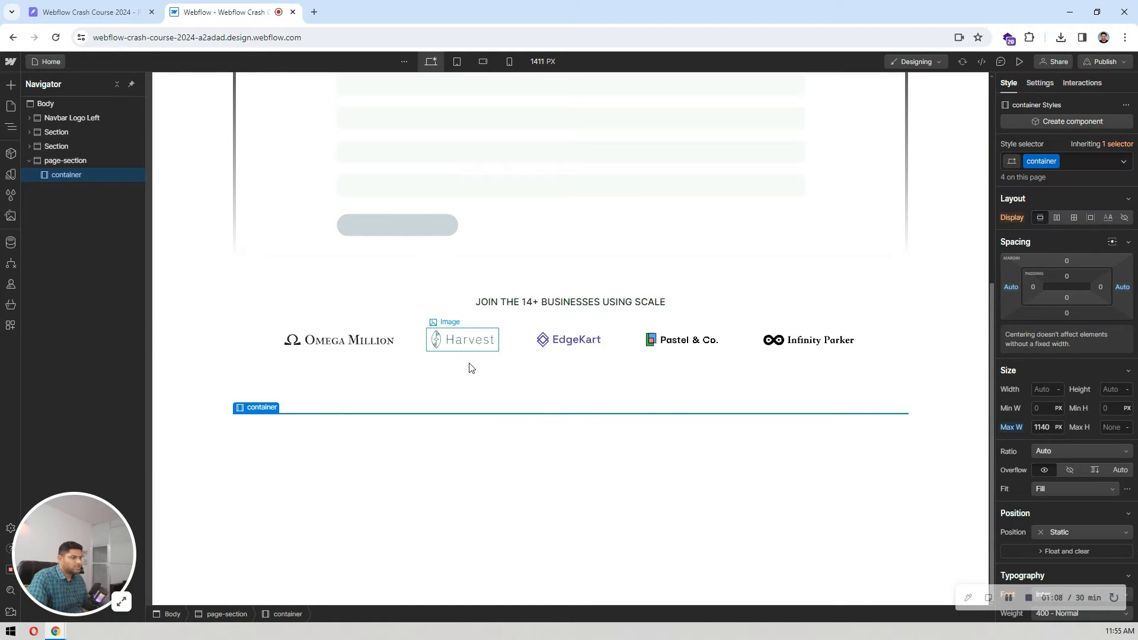
Step: Look over the feature rows in Pixso, return to Webflow and add a grid with two columns and one row inside the container
{"action": "left_click", "coordinate": [71, 12]}
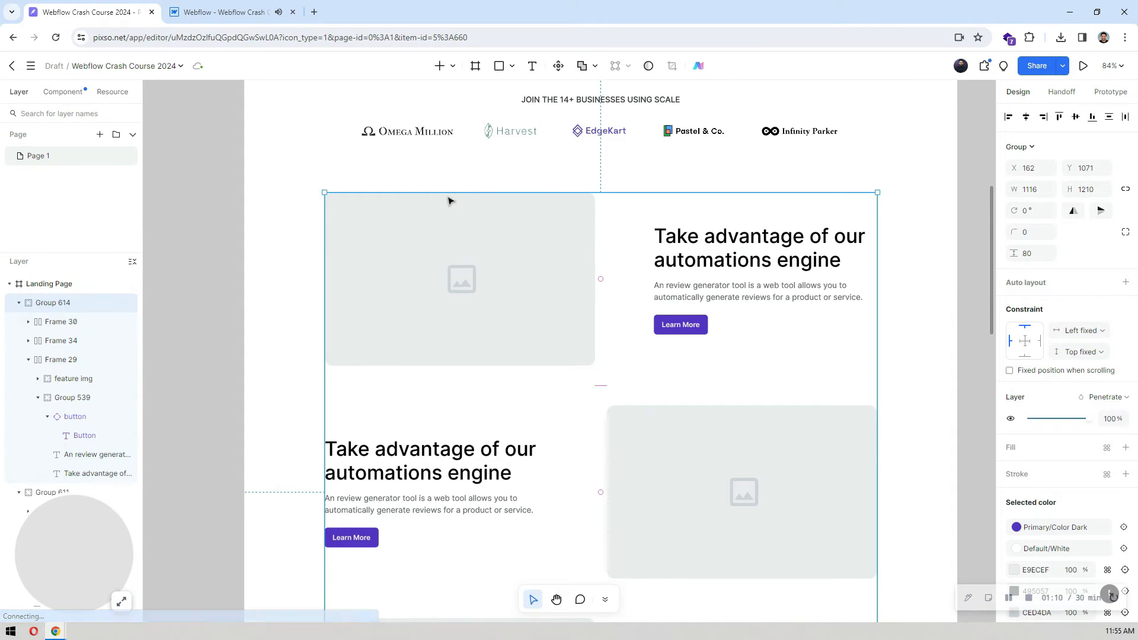
{"action": "scroll", "coordinate": [449, 199], "scroll_direction": "down", "scroll_amount": 1}
{"action": "scroll", "coordinate": [449, 198], "scroll_direction": "up", "scroll_amount": 1}
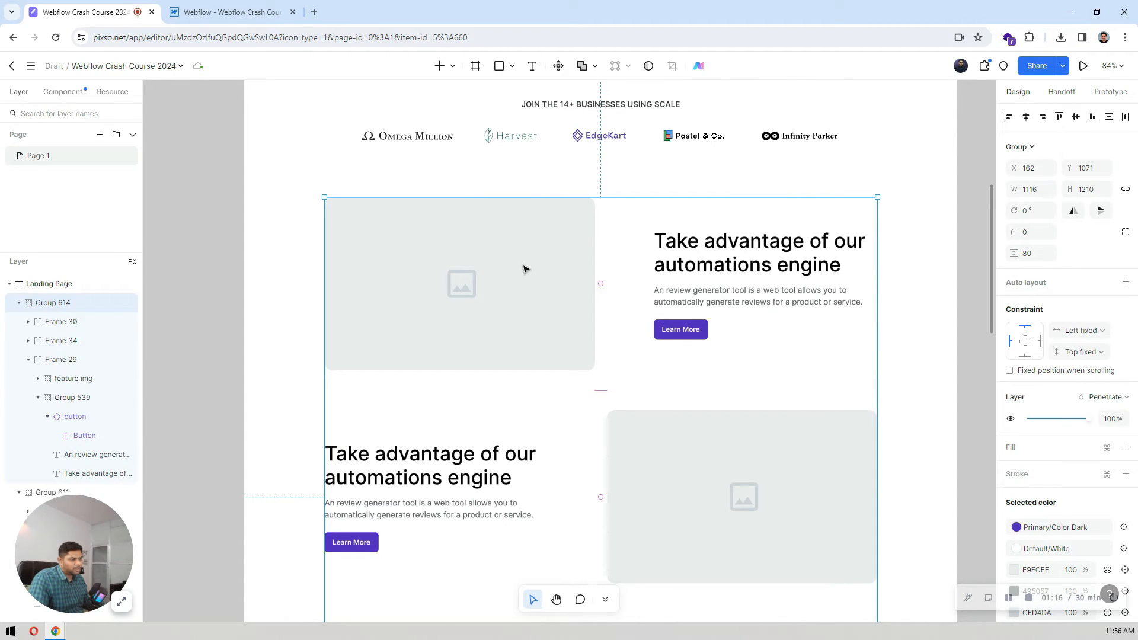
{"action": "left_click", "coordinate": [274, 17]}
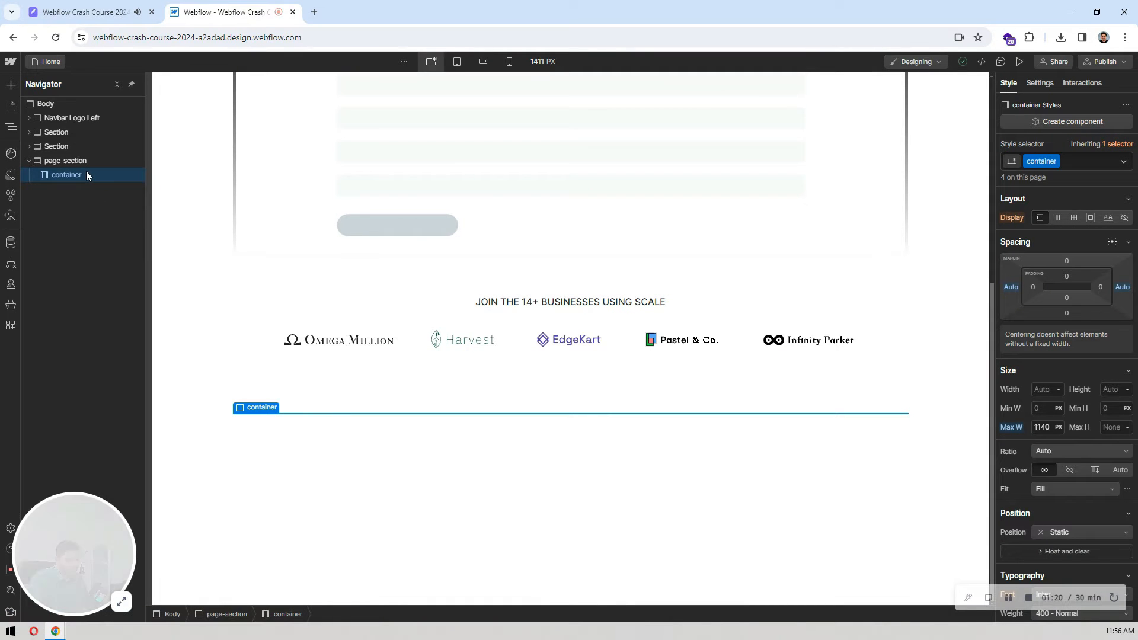
{"action": "key", "text": "ctrl+k"}
{"action": "type", "text": "gr"}
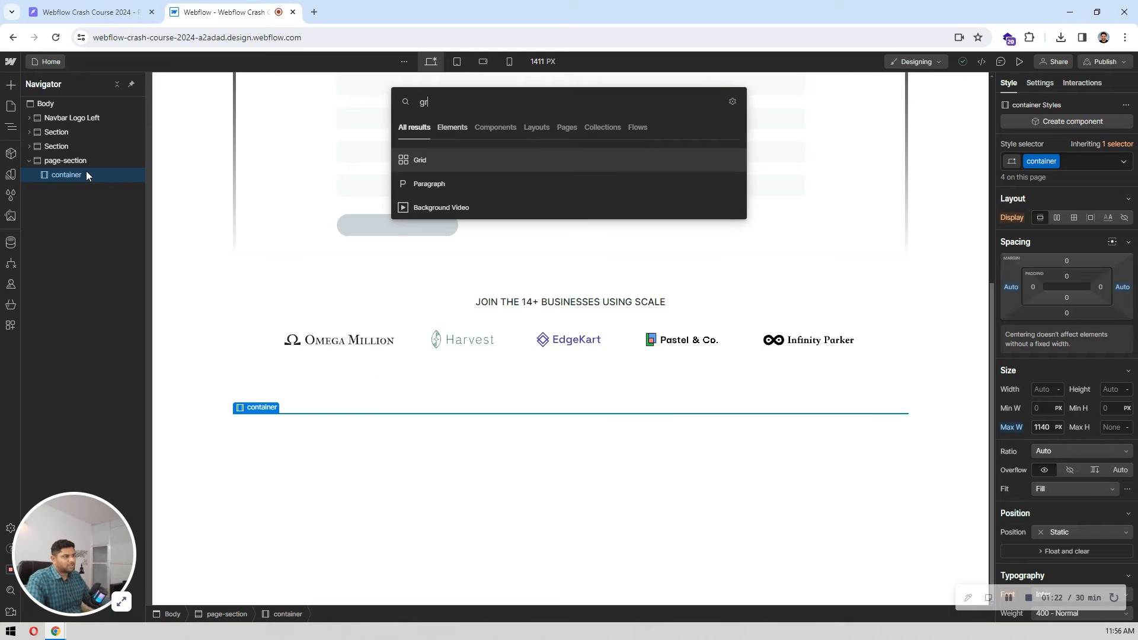
{"action": "key", "text": "Return"}
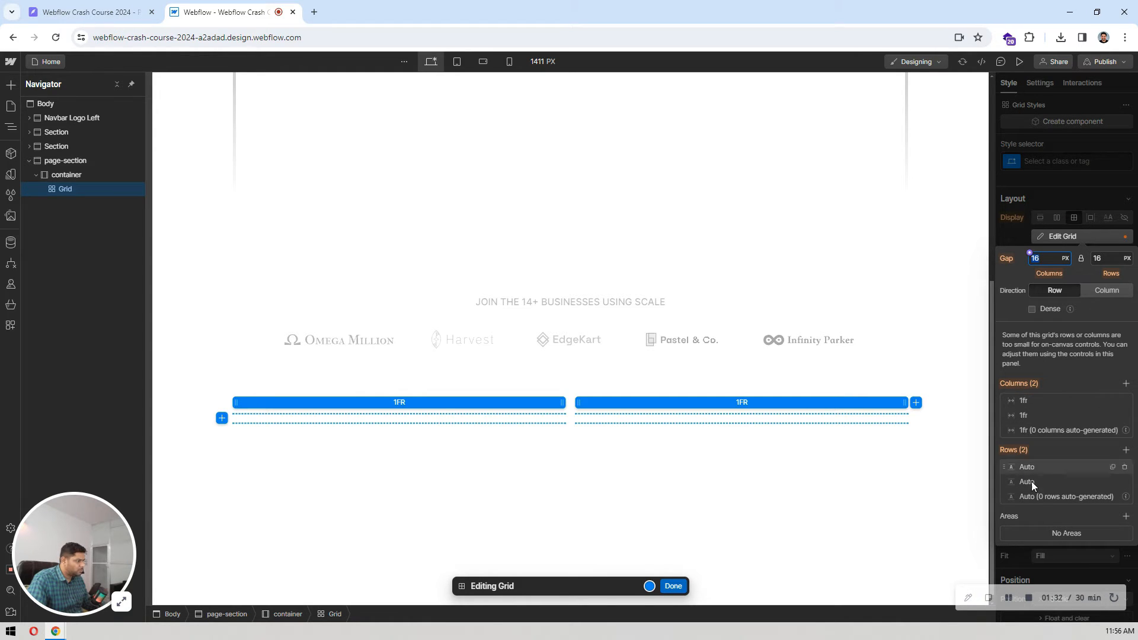
{"action": "left_click", "coordinate": [1125, 482]}
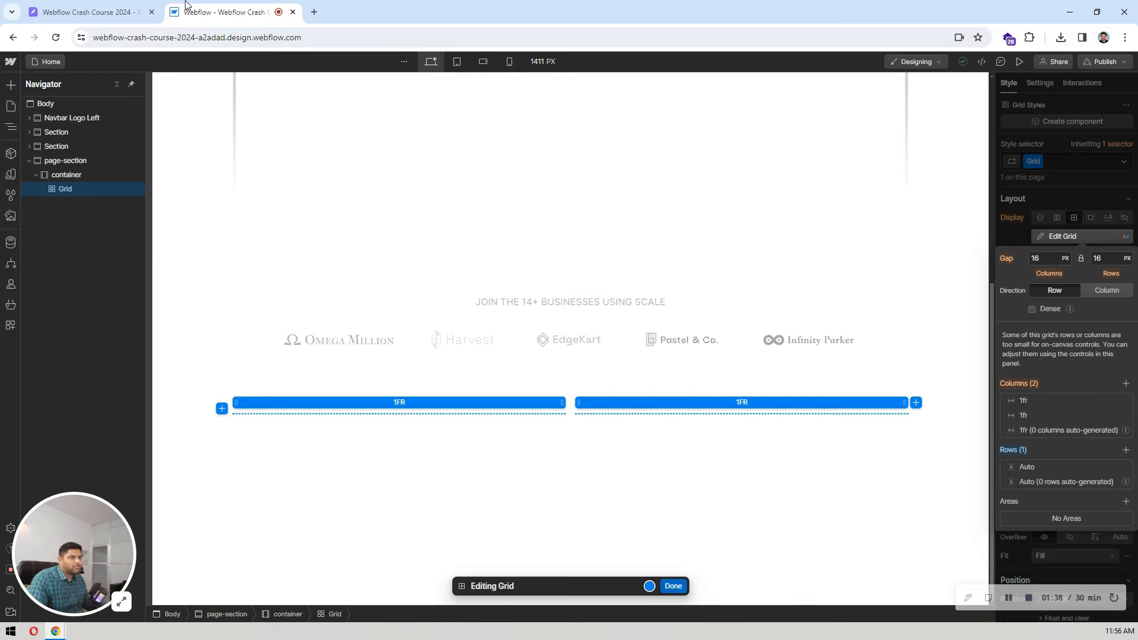
Step: Switch to Pixso and measure the horizontal gap between the first feature row's image and its text block
{"action": "left_click", "coordinate": [119, 12]}
{"action": "double_click", "coordinate": [571, 261]}
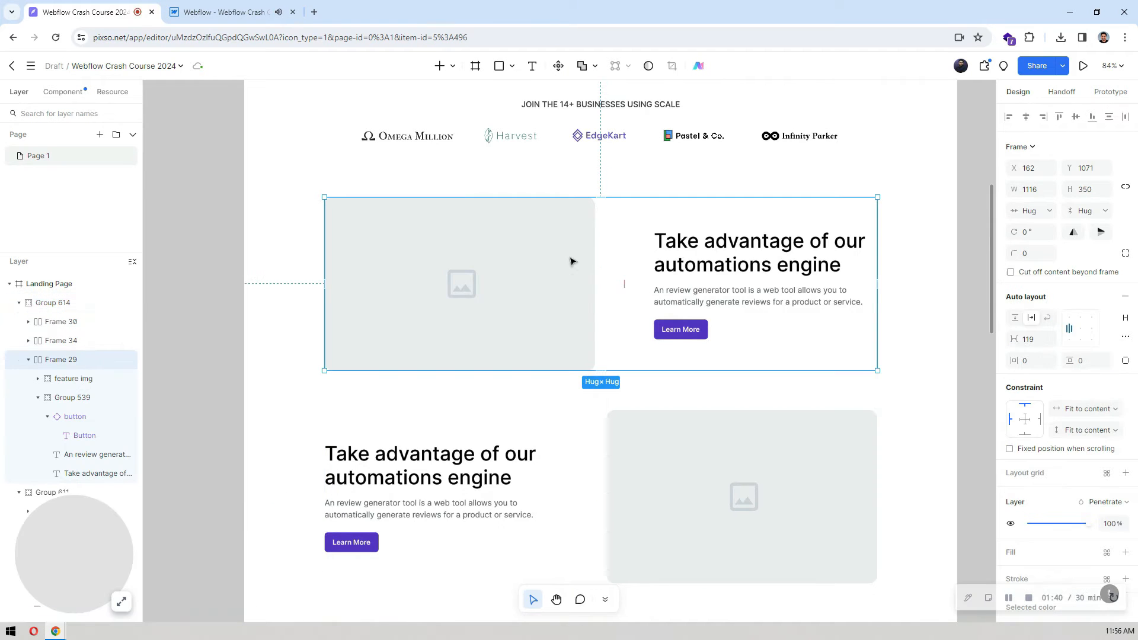
{"action": "double_click", "coordinate": [572, 261]}
{"action": "double_click", "coordinate": [572, 262]}
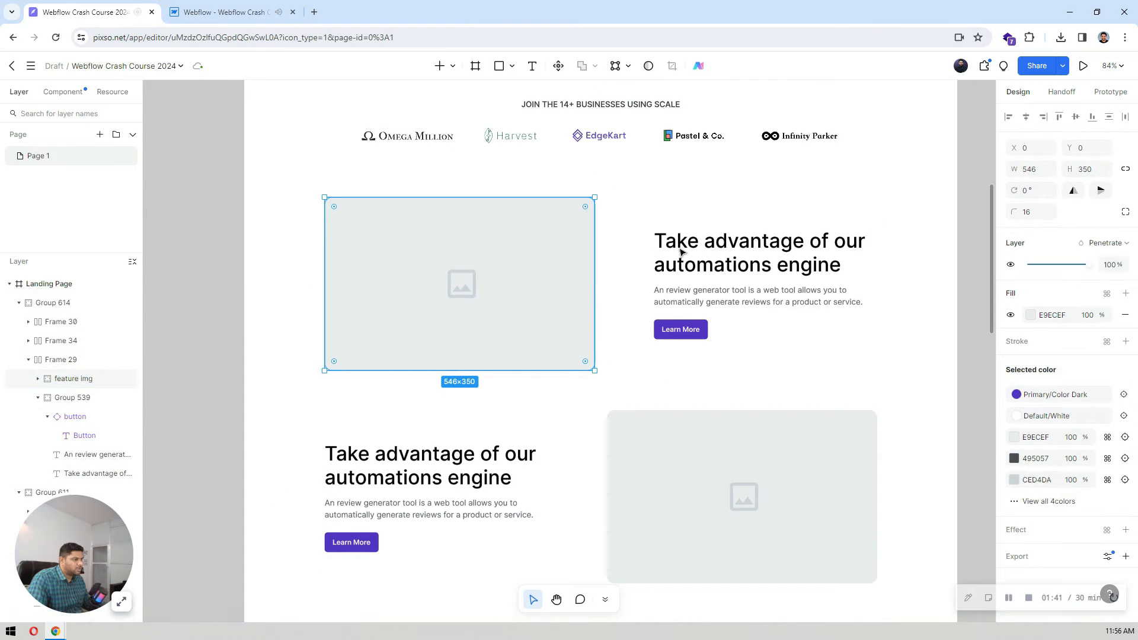
{"action": "key", "text": "alt"}
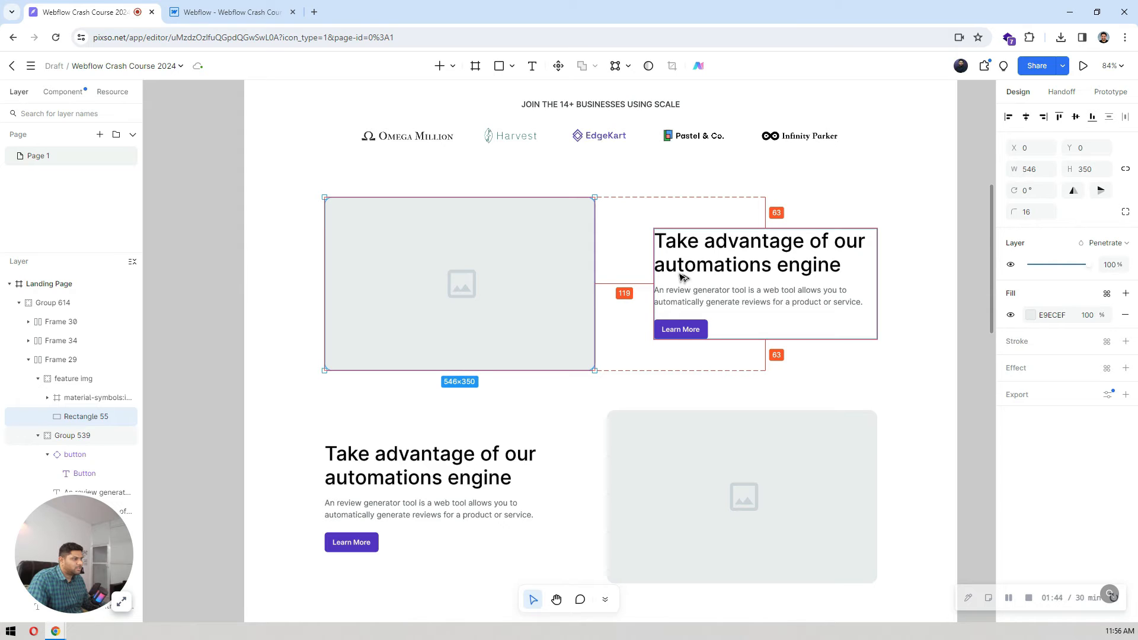
Step: Switch to Webflow and set the grid's column gap to 120 px and row gap to 40 px
{"action": "left_click", "coordinate": [248, 12]}
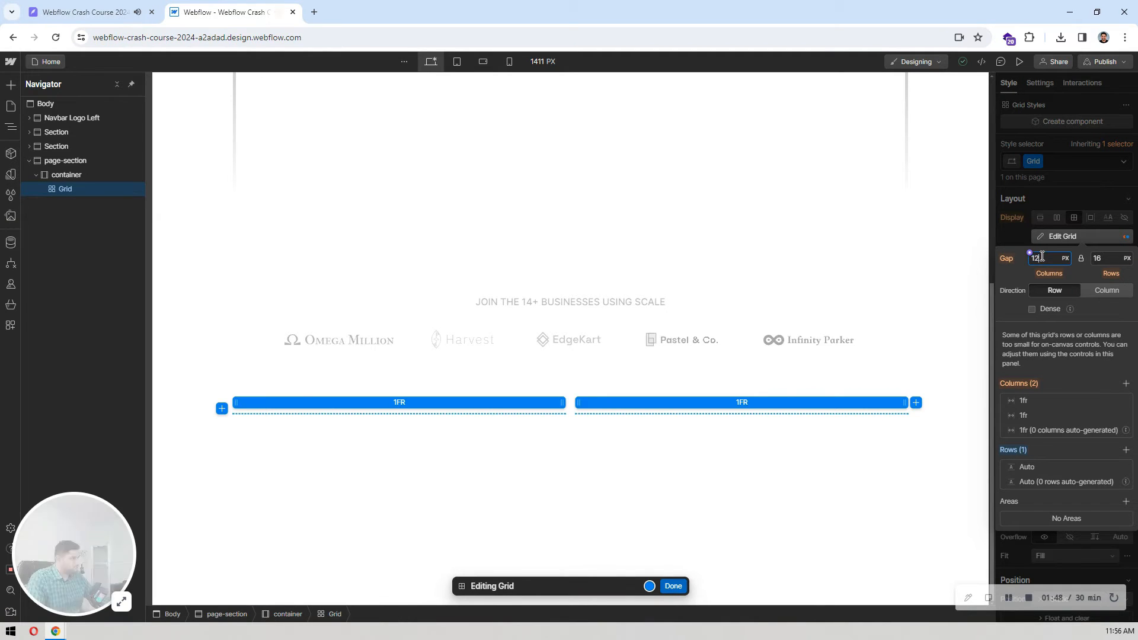
{"action": "type", "text": "120"}
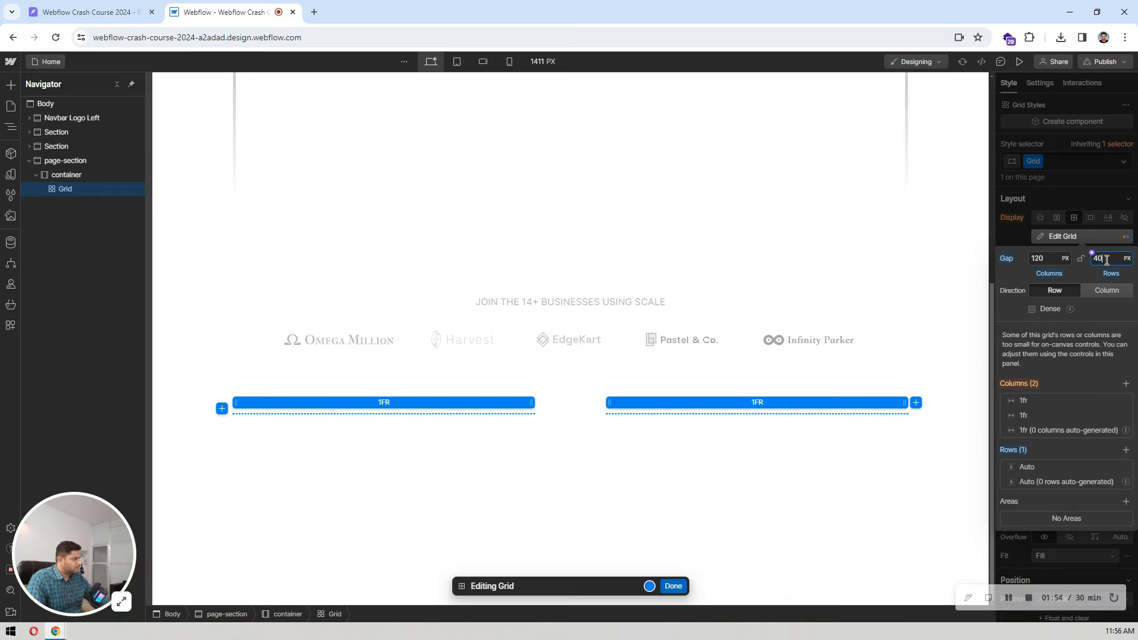
{"action": "left_click", "coordinate": [674, 586]}
Step: Check the feature row in Pixso again, return to Webflow and reset the grid's gap to its default
{"action": "left_click", "coordinate": [77, 4]}
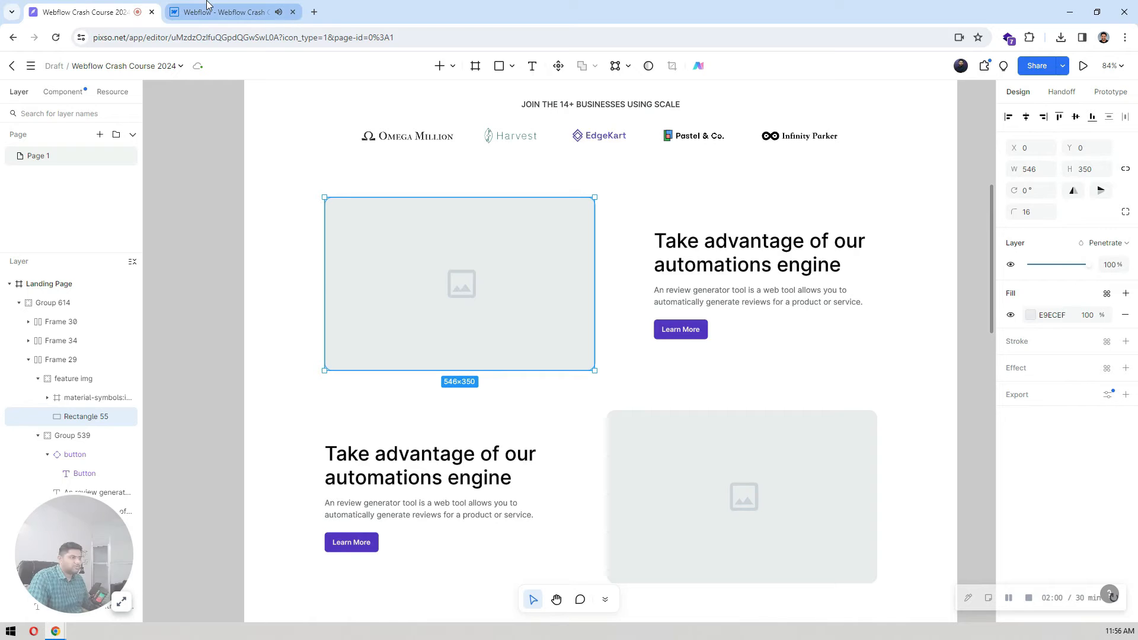
{"action": "left_click", "coordinate": [180, 6]}
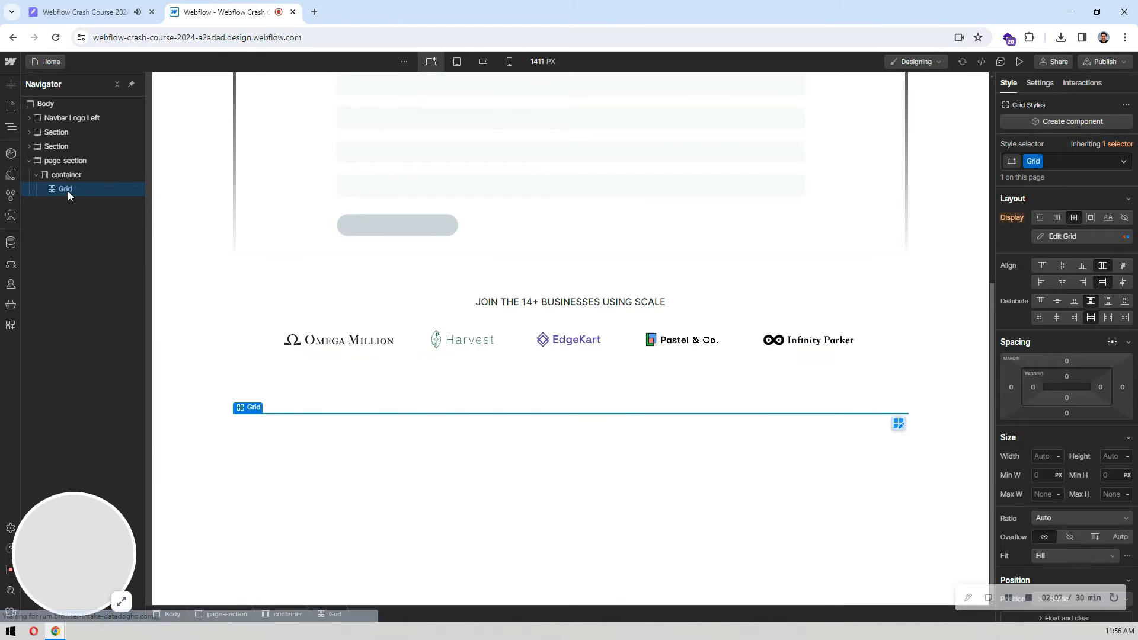
{"action": "left_click", "coordinate": [1061, 236]}
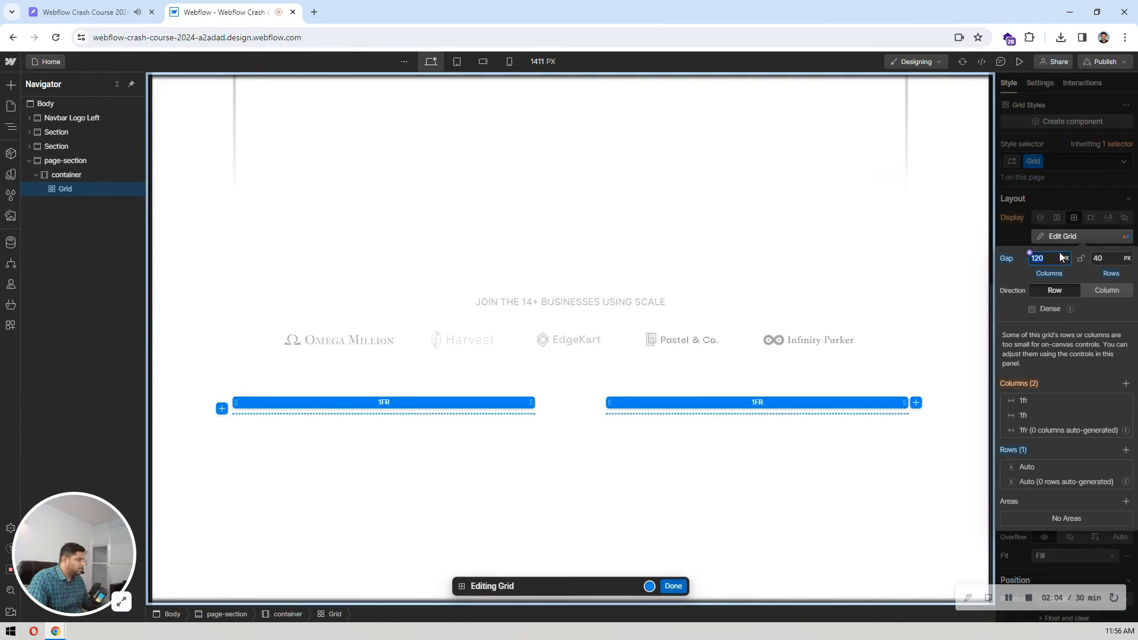
{"action": "left_click", "coordinate": [1008, 261]}
{"action": "left_click", "coordinate": [1022, 276]}
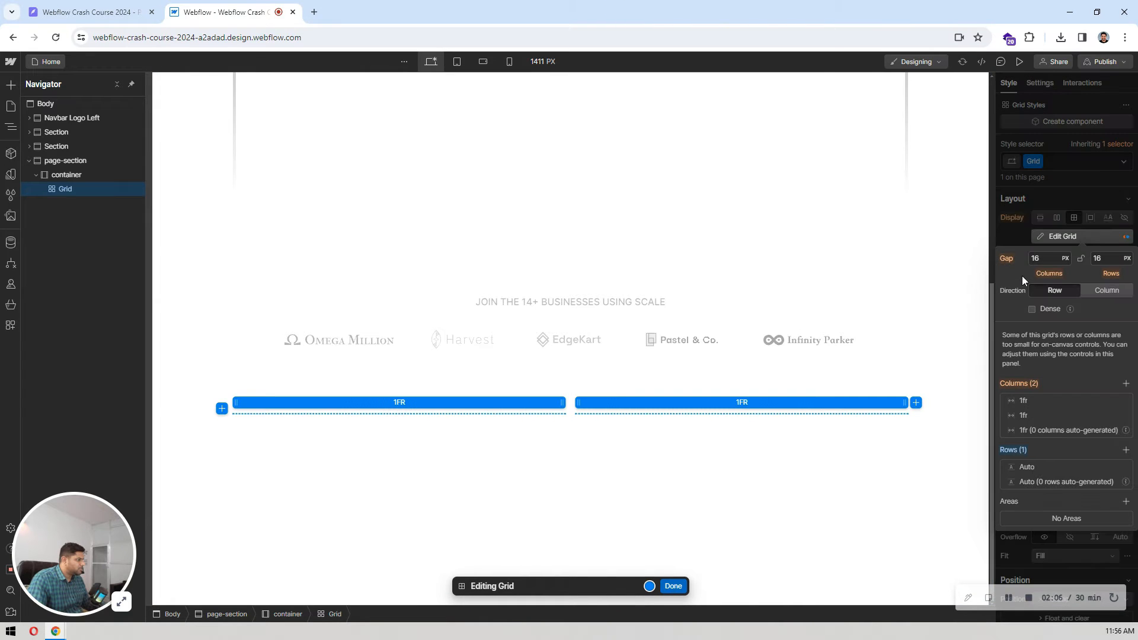
Step: Try a column gap of 0 px on the grid, reset the gap to the default style and finish editing the grid
{"action": "left_click", "coordinate": [1047, 258]}
{"action": "type", "text": "0"}
{"action": "key", "text": "Return"}
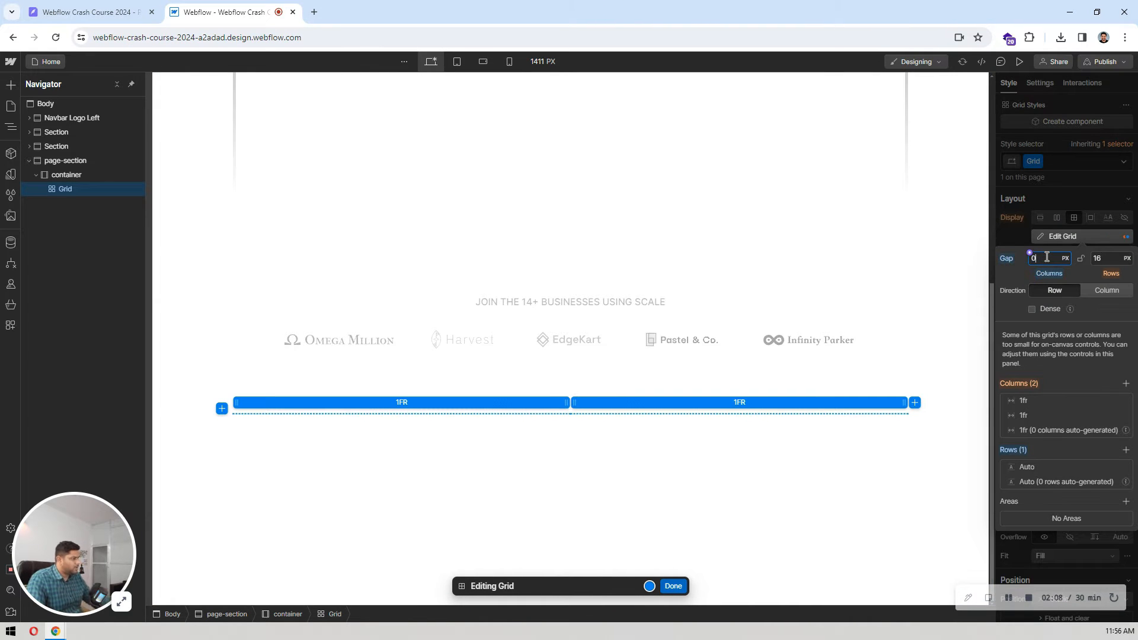
{"action": "left_click", "coordinate": [1008, 261]}
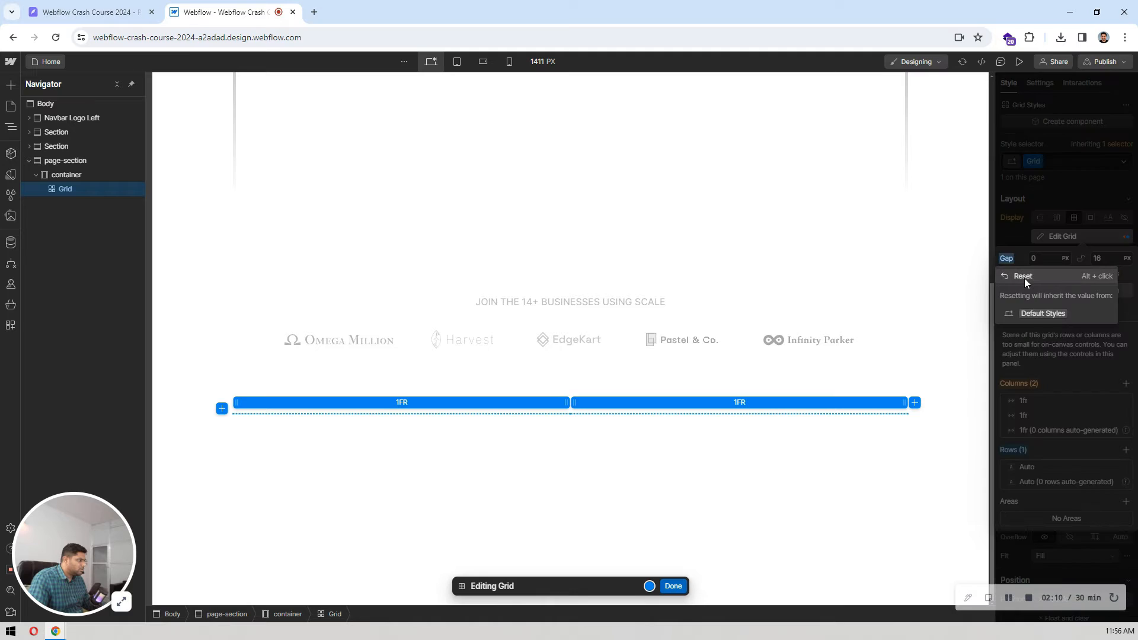
{"action": "left_click", "coordinate": [1044, 312]}
{"action": "left_click", "coordinate": [675, 586]}
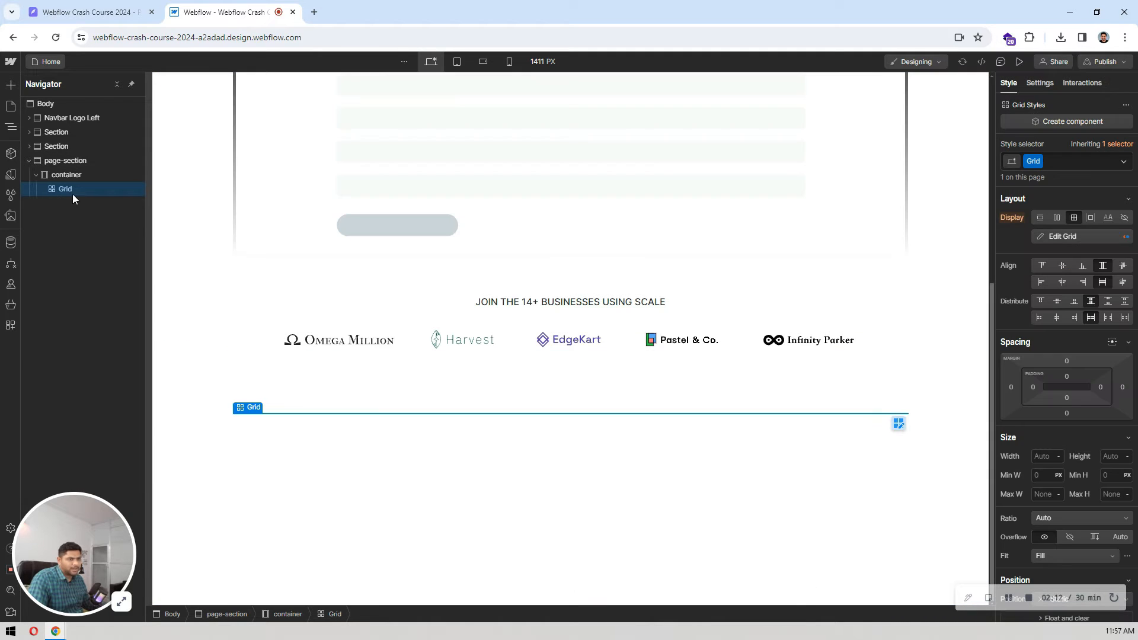
Step: Add a div block inside the grid and duplicate it so each of the two columns holds one
{"action": "key", "text": "ctrl+e"}
{"action": "type", "text": "div"}
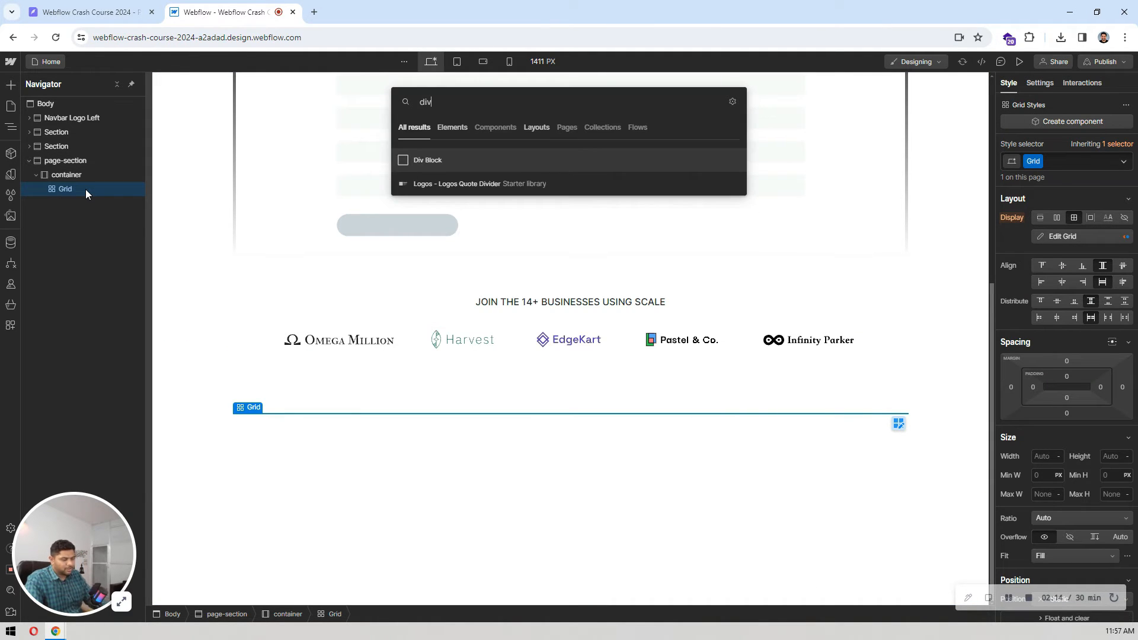
{"action": "key", "text": "Return"}
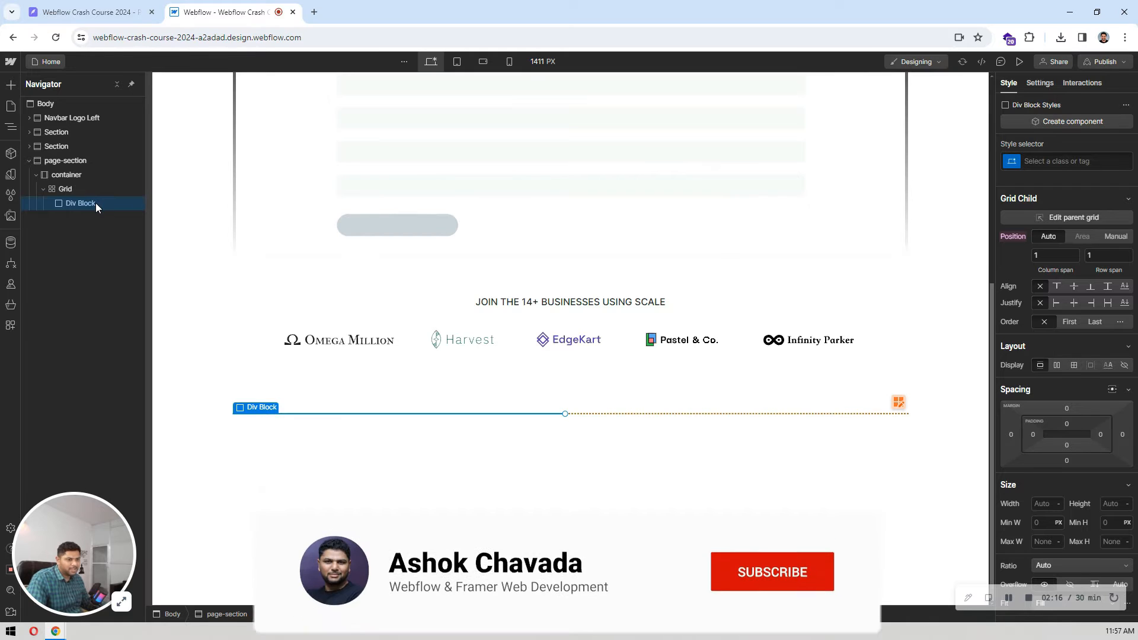
{"action": "key", "text": "ctrl+d"}
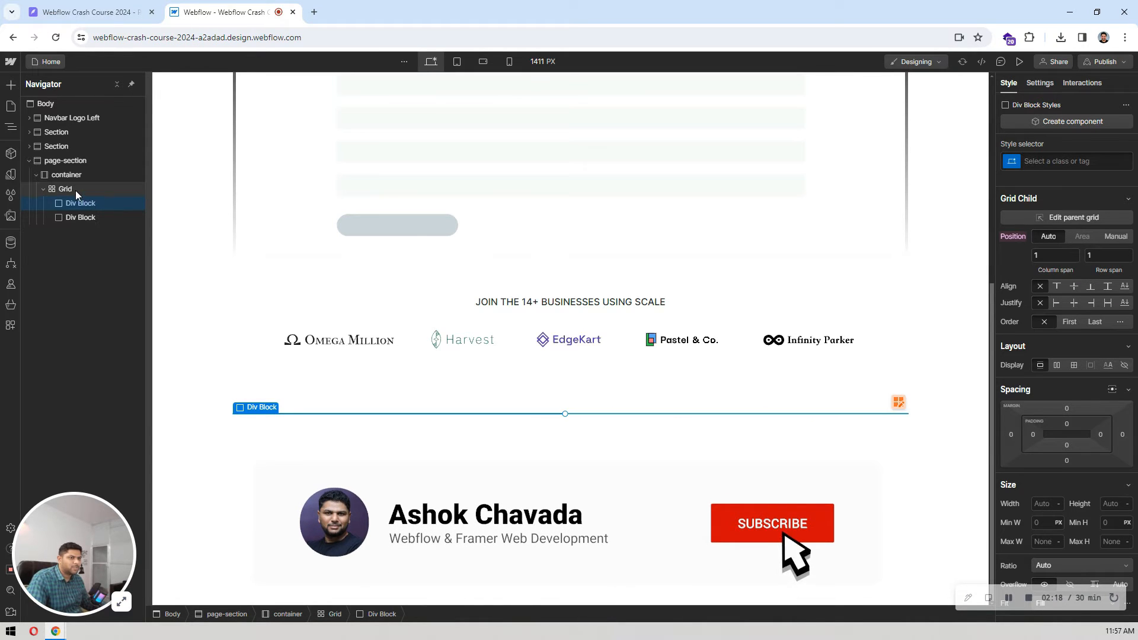
{"action": "left_click", "coordinate": [76, 191]}
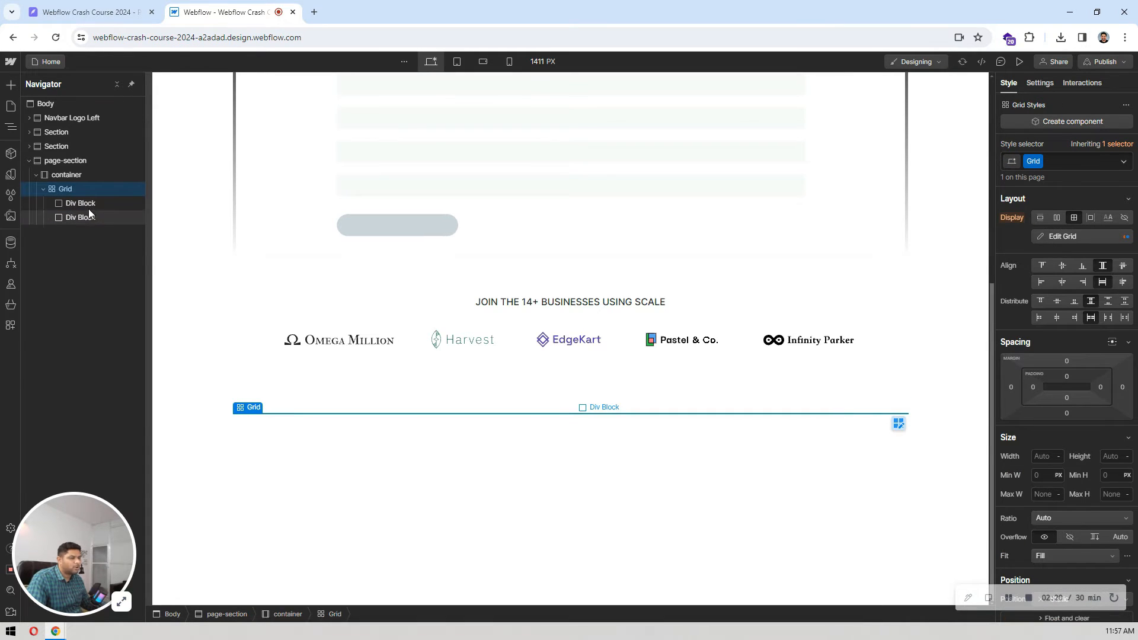
{"action": "left_click", "coordinate": [89, 207]}
{"action": "left_click", "coordinate": [89, 217]}
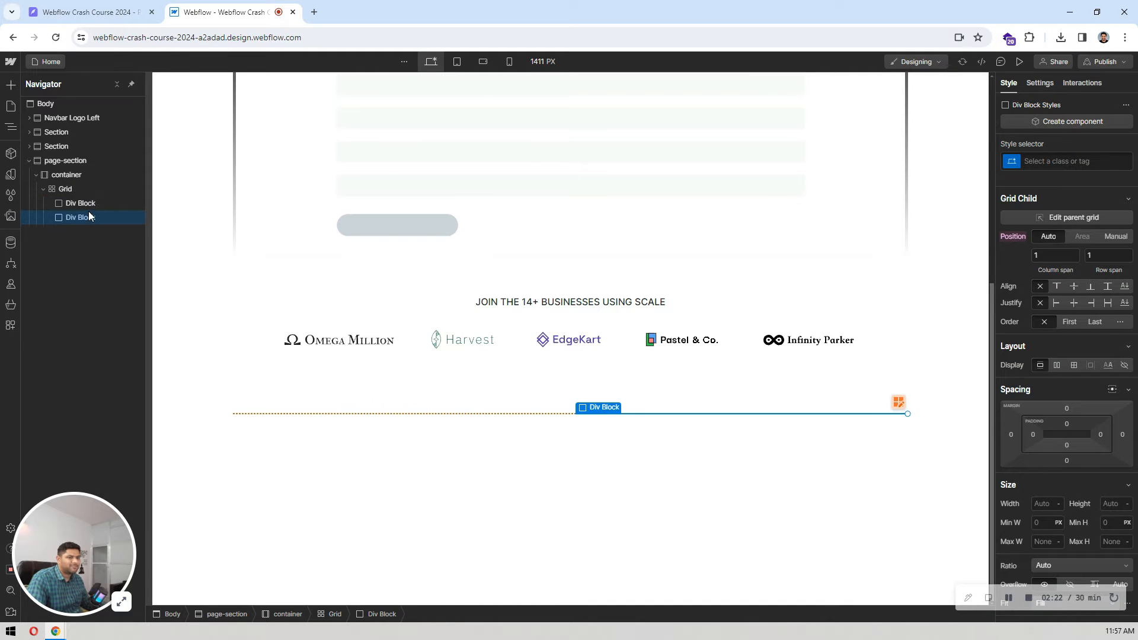
{"action": "left_click", "coordinate": [90, 204]}
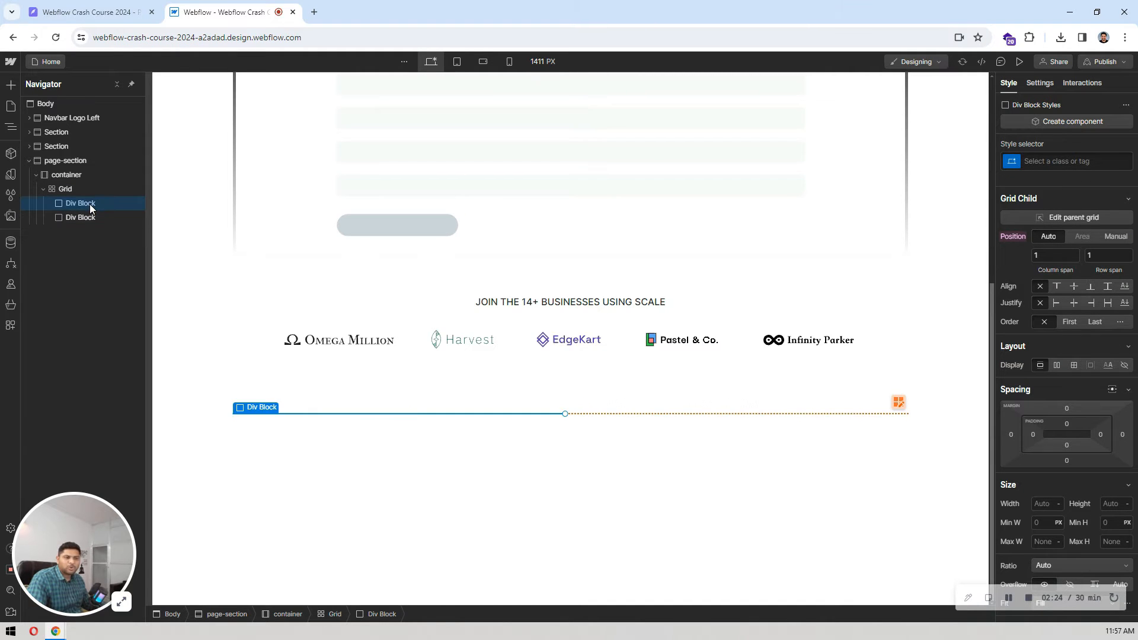
Step: Check the first feature row in Pixso, return to Webflow and place the feature image asset inside the grid's first div block
{"action": "left_click", "coordinate": [142, 4]}
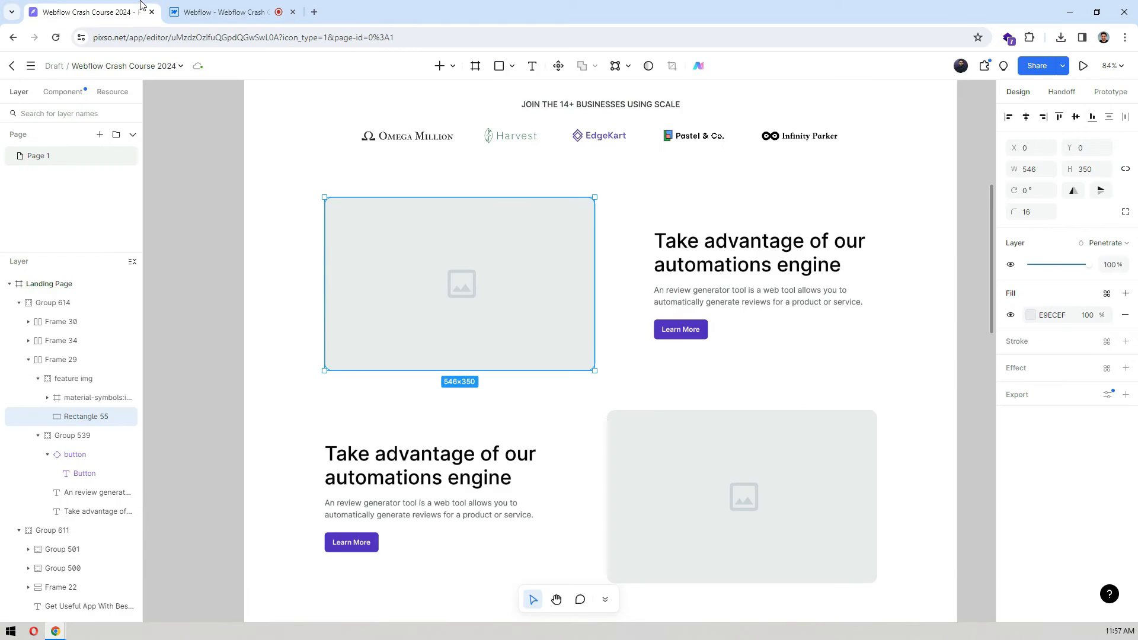
{"action": "left_click", "coordinate": [217, 4]}
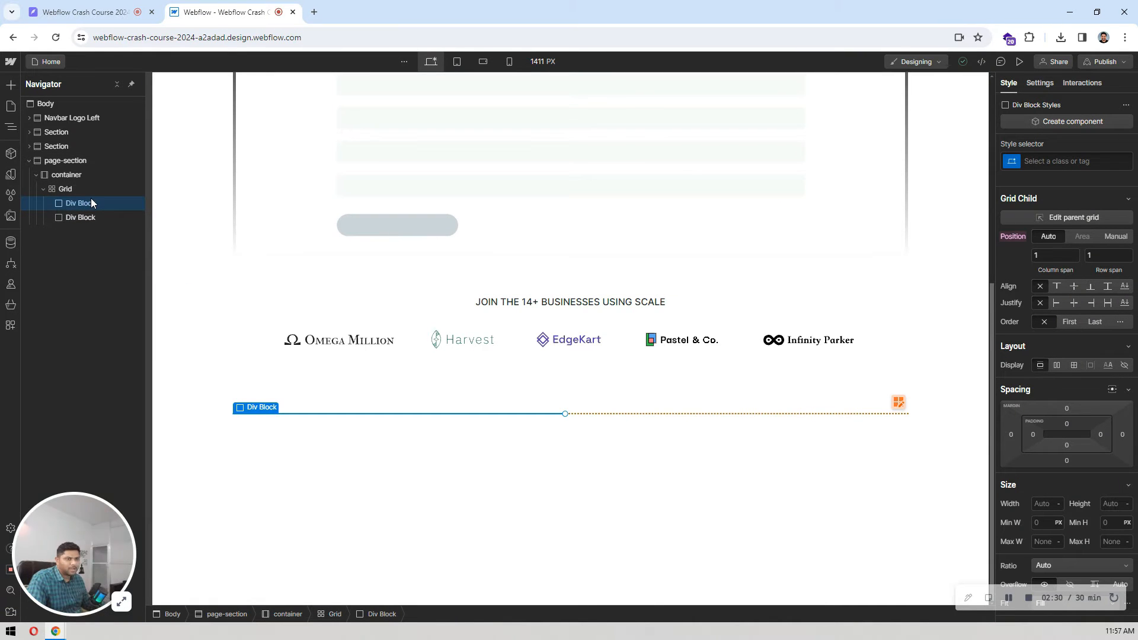
{"action": "left_click", "coordinate": [12, 216]}
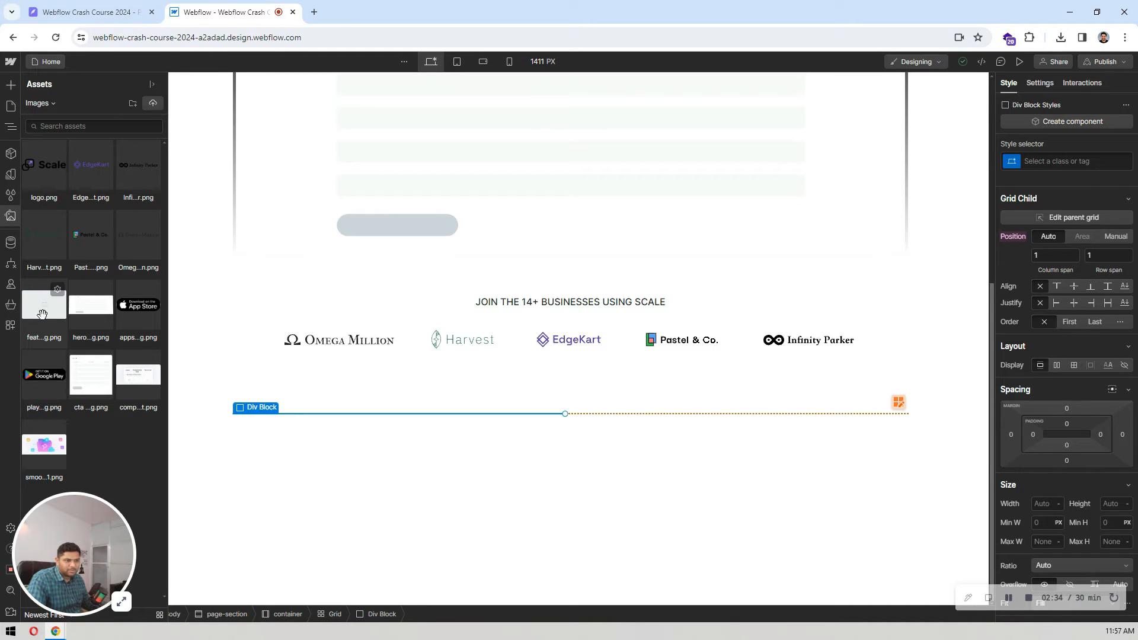
{"action": "left_click_drag", "start_coordinate": [42, 313], "coordinate": [90, 231]}
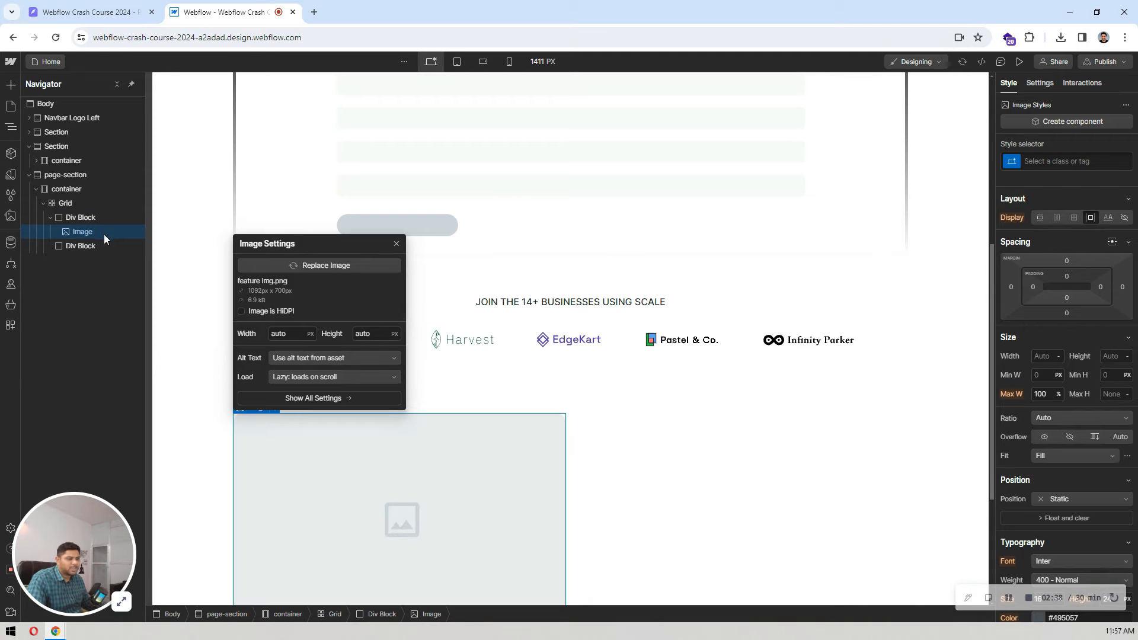
Step: Add a heading inside the grid's second div block and set its type to H2
{"action": "scroll", "coordinate": [661, 195], "scroll_direction": "down", "scroll_amount": 1}
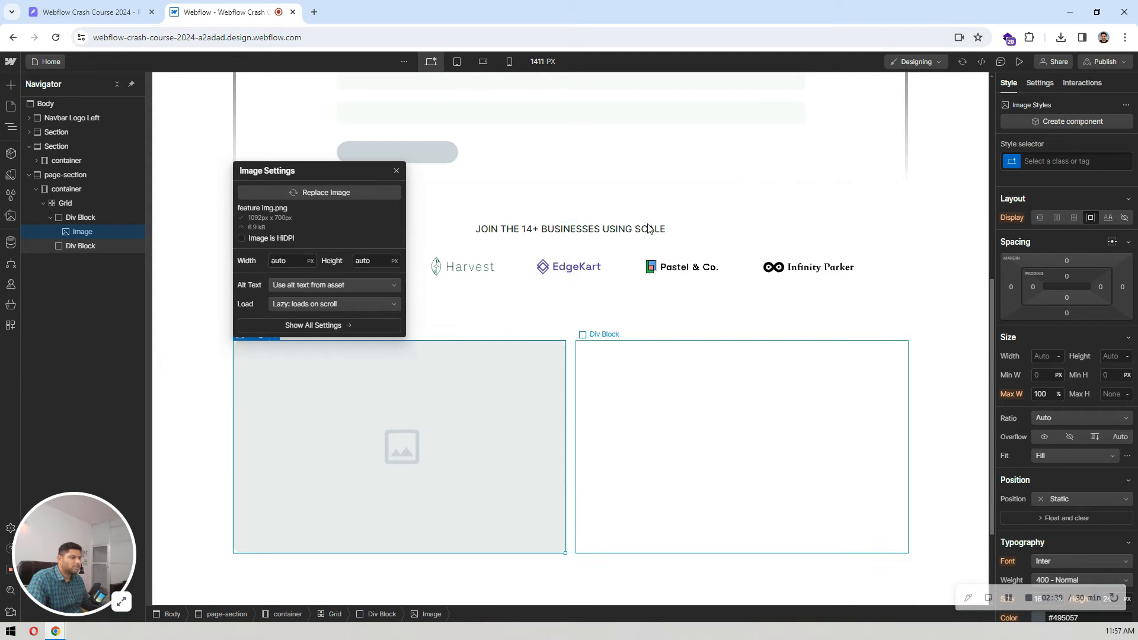
{"action": "left_click", "coordinate": [672, 404]}
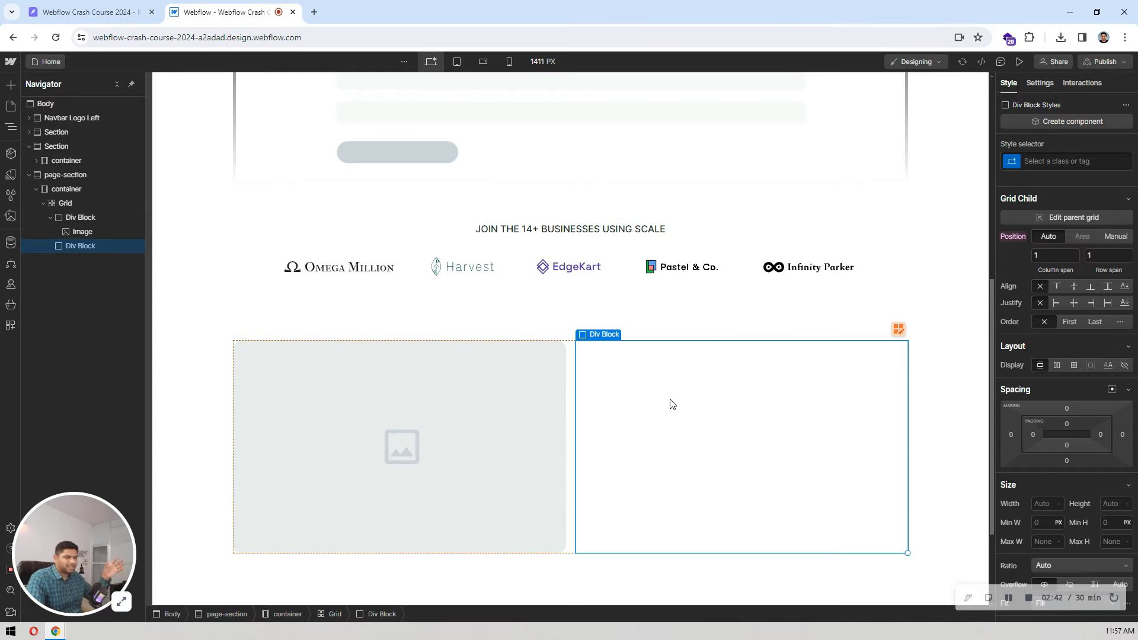
{"action": "key", "text": "ctrl+k"}
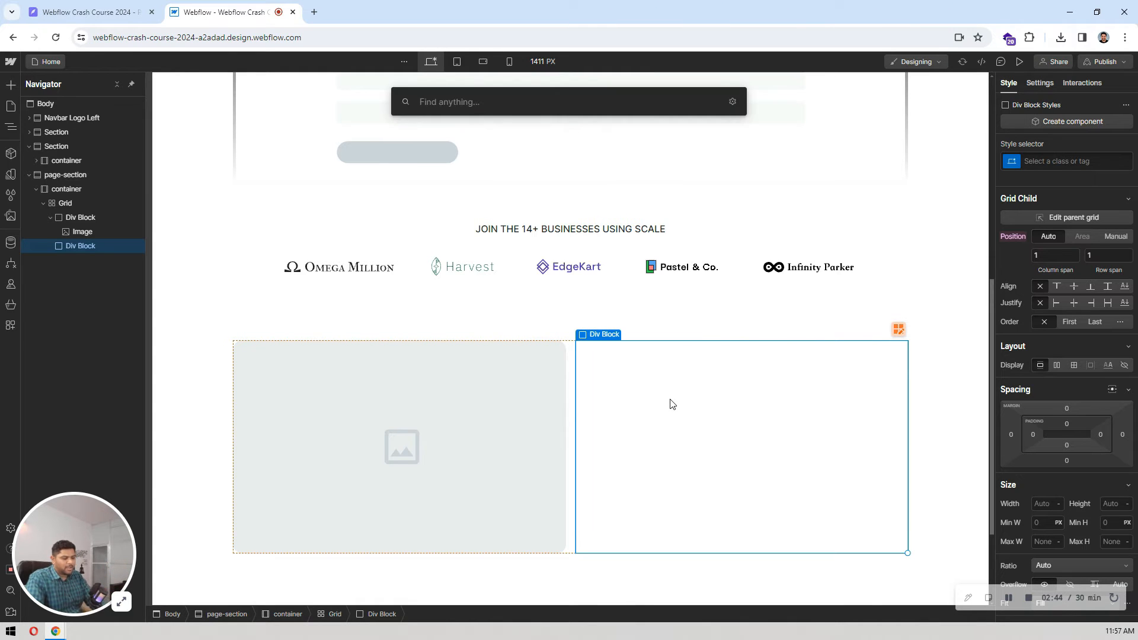
{"action": "type", "text": "hea"}
{"action": "key", "text": "Return"}
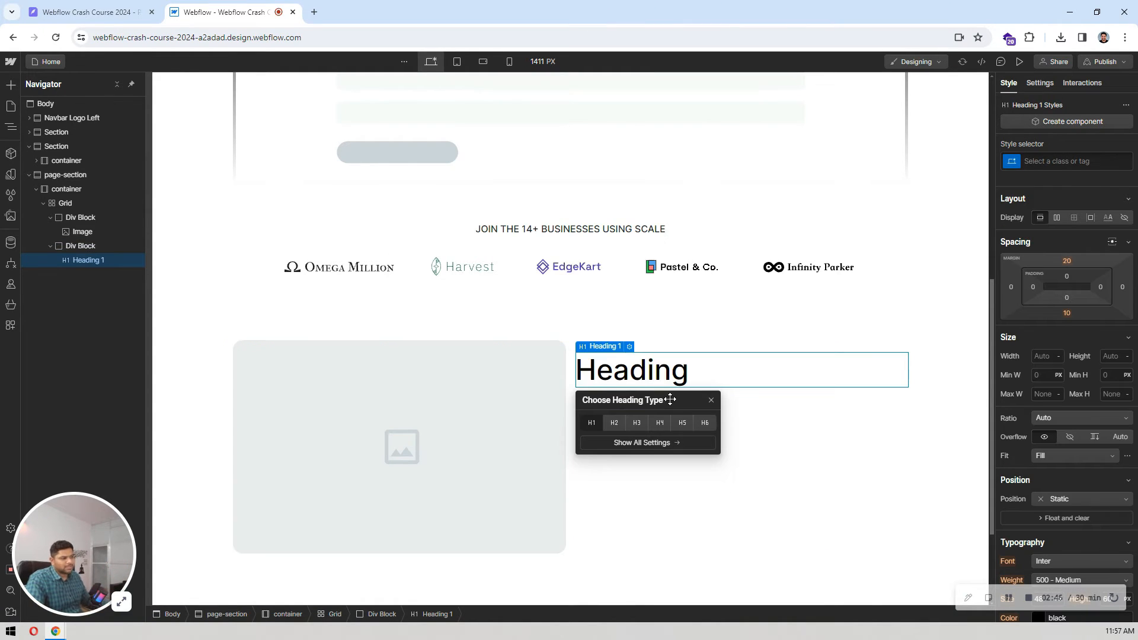
{"action": "left_click", "coordinate": [615, 423]}
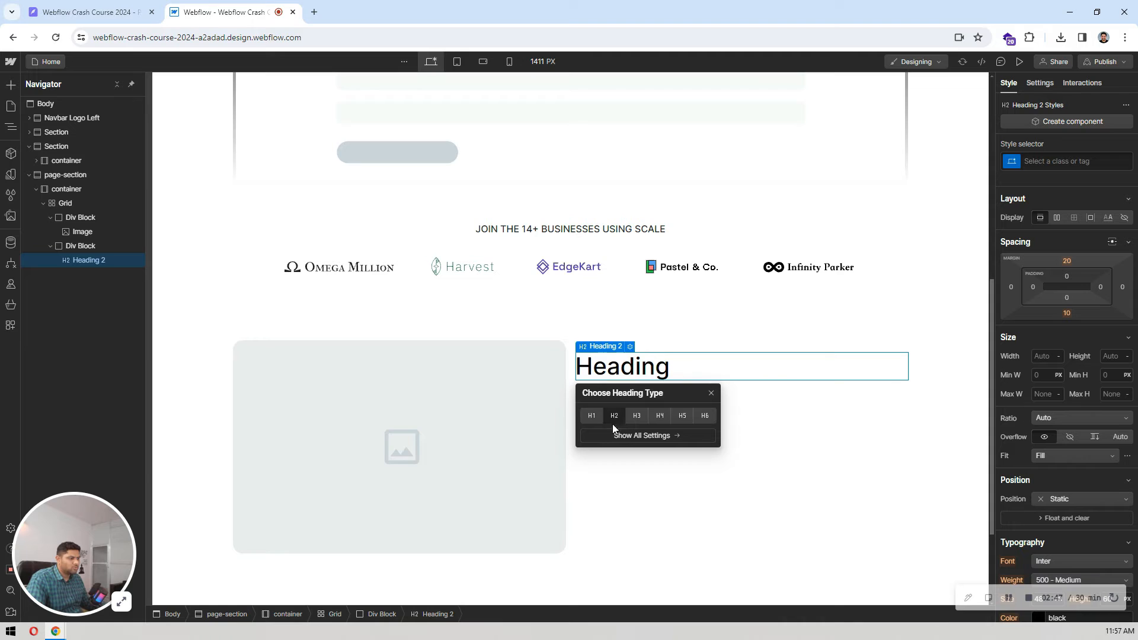
Step: Add a paragraph element directly below the H2 heading in the second div block
{"action": "left_click", "coordinate": [661, 369]}
{"action": "key", "text": "ctrl+e"}
{"action": "type", "text": "para"}
{"action": "key", "text": "Return"}
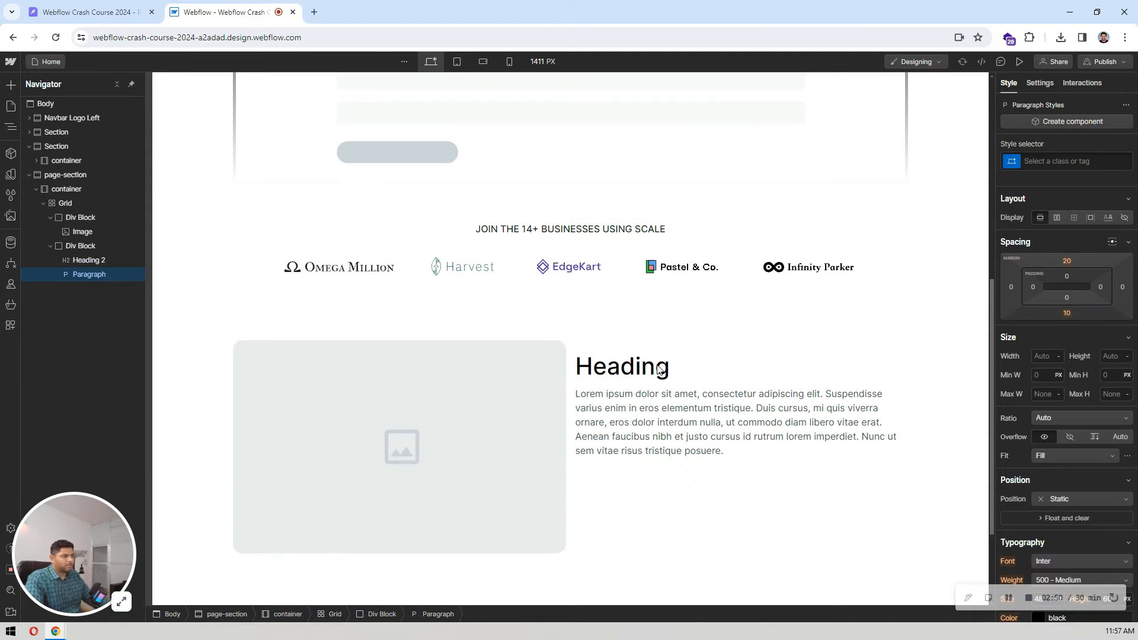
Step: Check the design in Pixso, return to Webflow, add a button below the paragraph and apply the existing Button class
{"action": "left_click", "coordinate": [107, 8]}
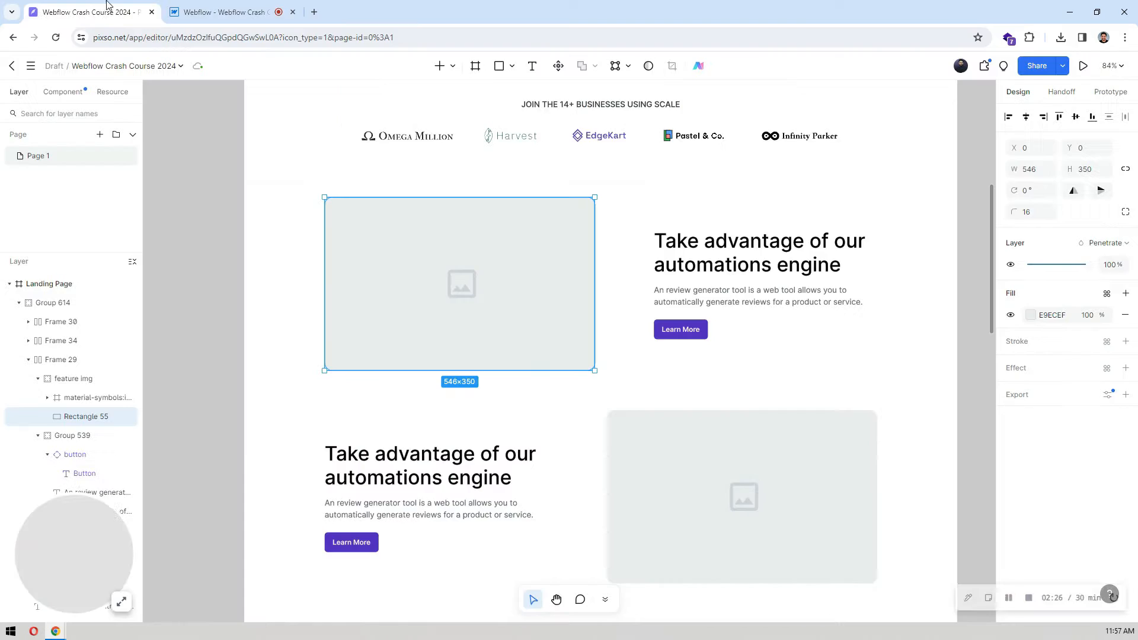
{"action": "left_click", "coordinate": [218, 8]}
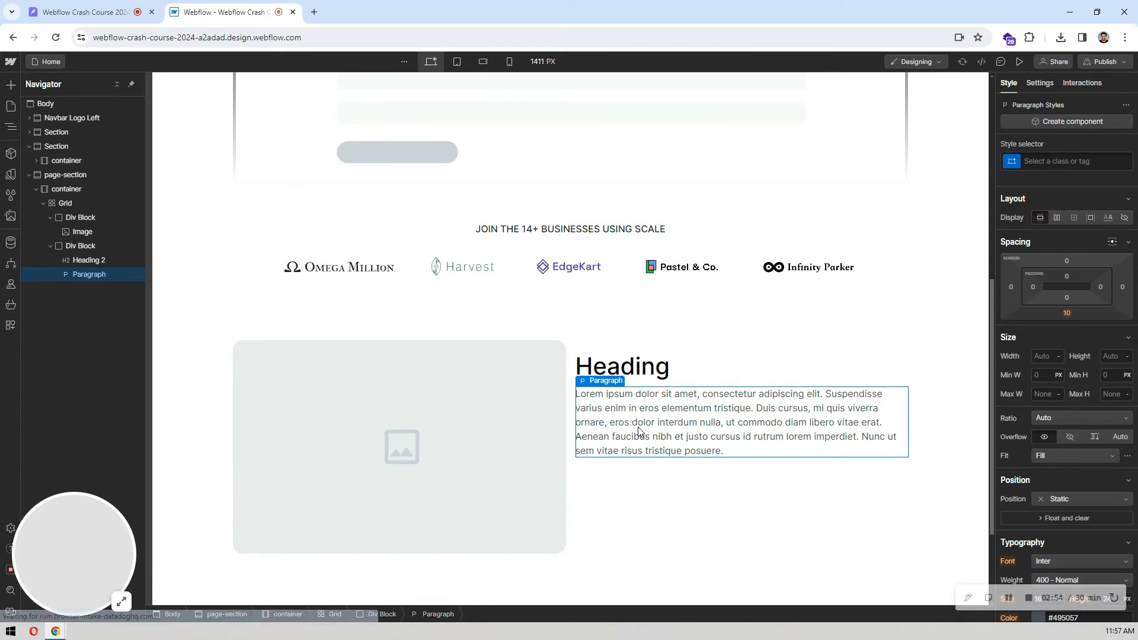
{"action": "key", "text": "ctrl+e"}
{"action": "type", "text": "butt"}
{"action": "key", "text": "Return"}
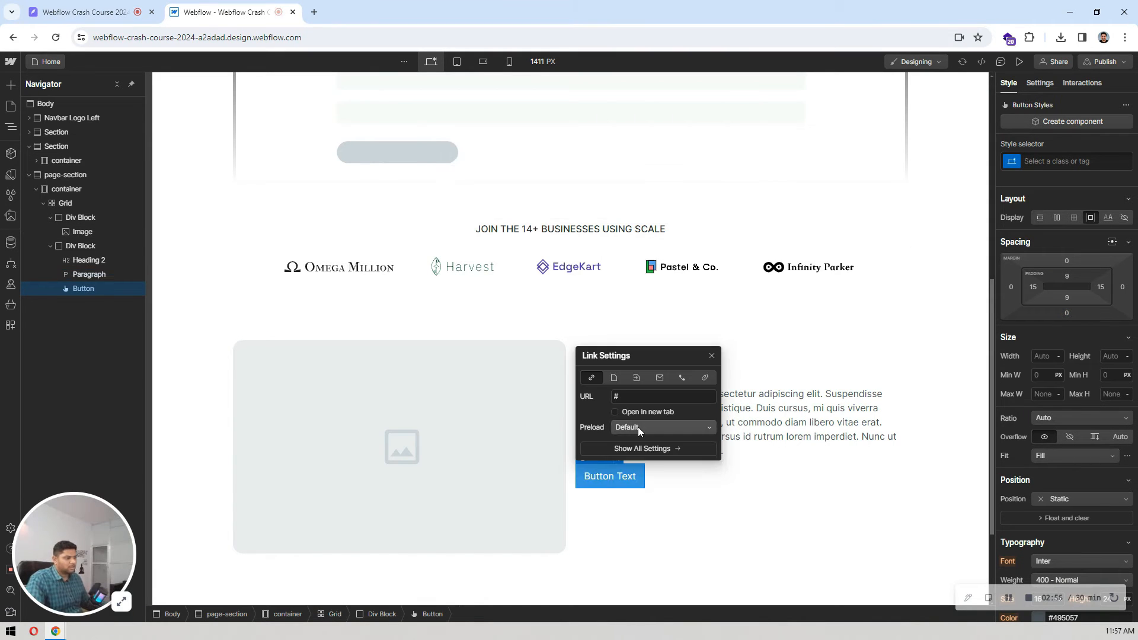
{"action": "left_click", "coordinate": [1057, 161]}
{"action": "type", "text": "but"}
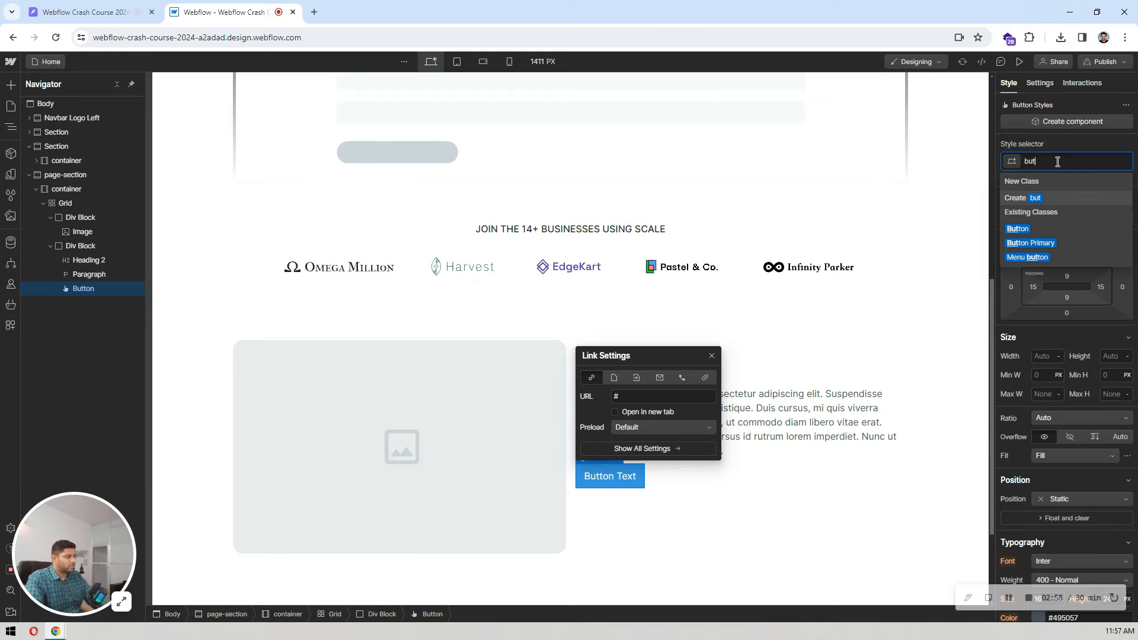
{"action": "left_click", "coordinate": [1037, 231]}
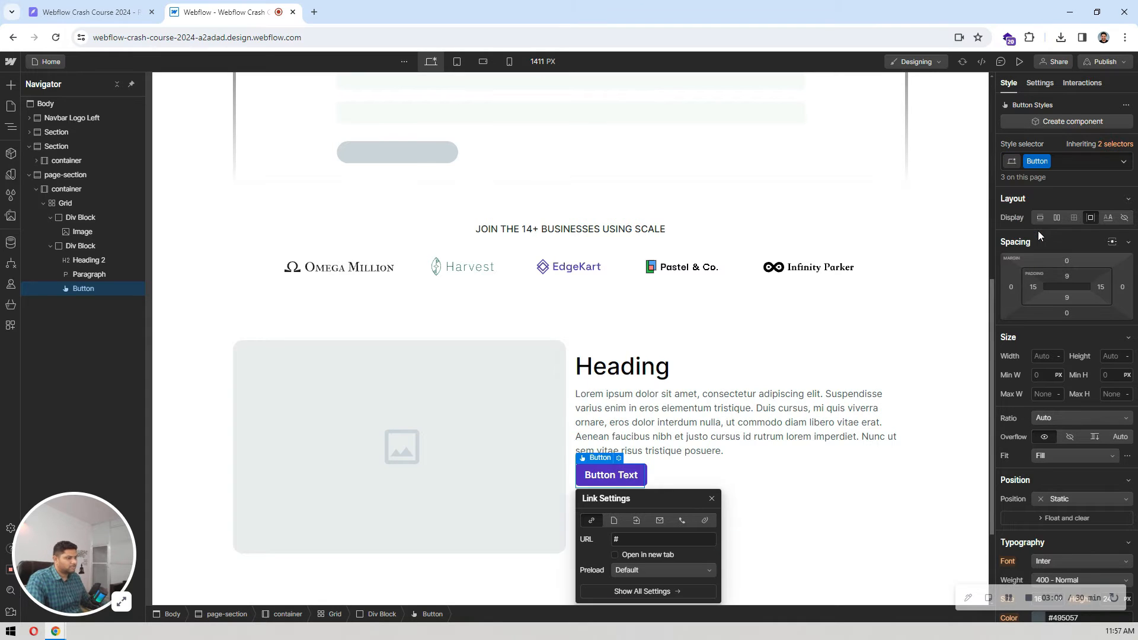
Step: Copy "Take advantage of our automations engine" from the Pixso design and paste it as the H2 heading's text in Webflow
{"action": "left_click", "coordinate": [621, 369]}
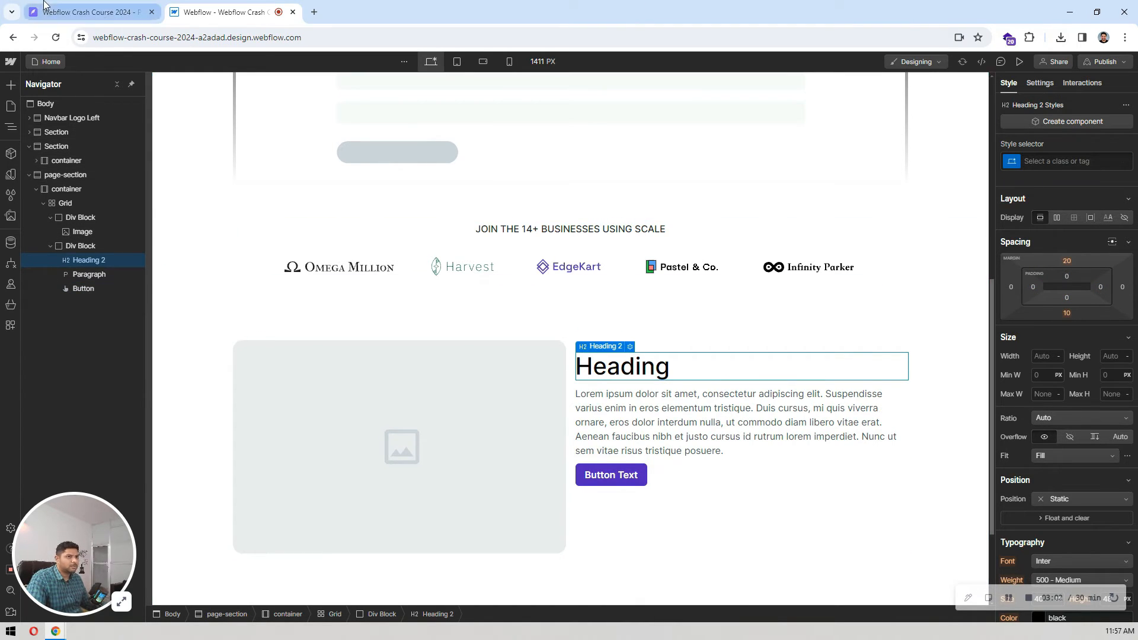
{"action": "left_click", "coordinate": [89, 12]}
{"action": "left_click", "coordinate": [717, 252]}
{"action": "double_click", "coordinate": [717, 252]}
{"action": "key", "text": "ctrl+c"}
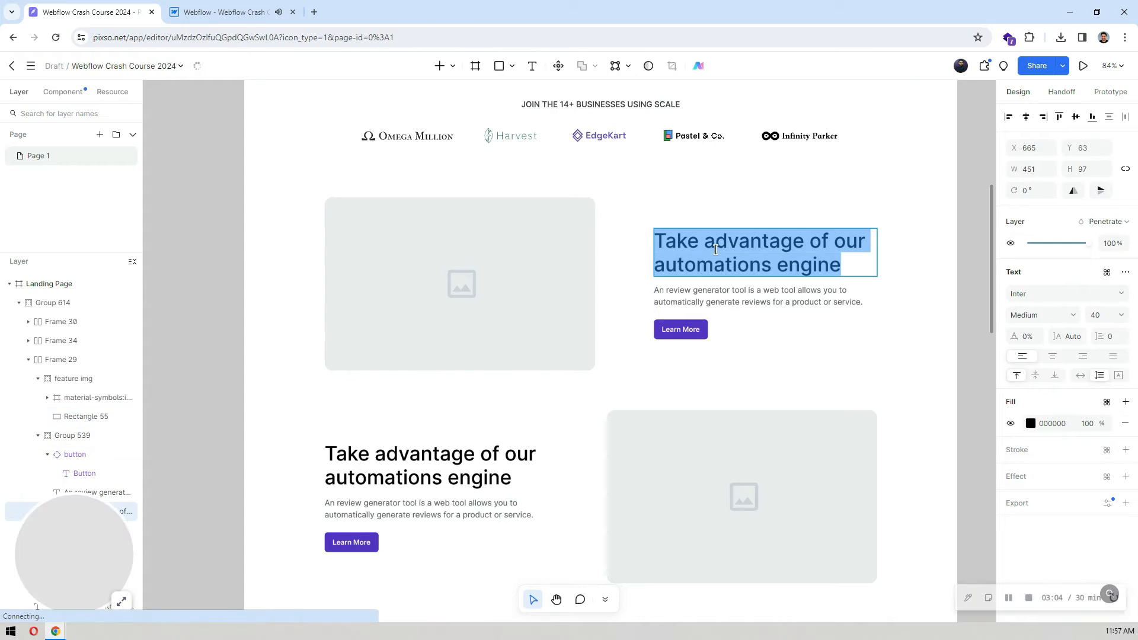
{"action": "left_click", "coordinate": [224, 12]}
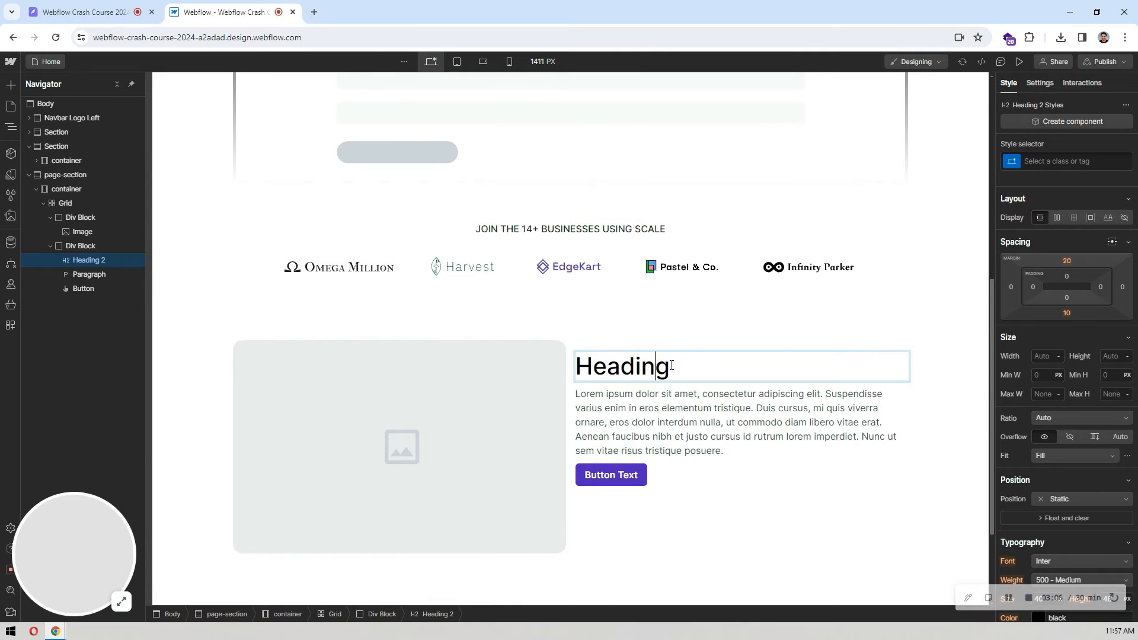
{"action": "double_click", "coordinate": [651, 364]}
{"action": "key", "text": "ctrl+v"}
Step: Copy the first feature row's description from Pixso and paste it over the placeholder paragraph text in Webflow
{"action": "left_click", "coordinate": [680, 491]}
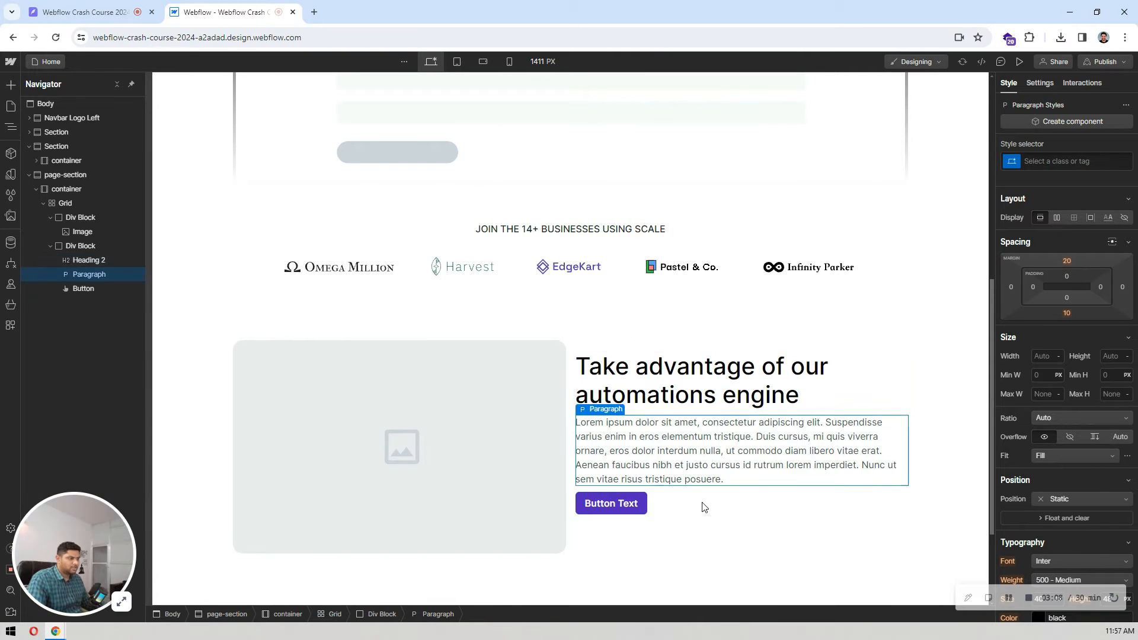
{"action": "left_click", "coordinate": [89, 12]}
{"action": "left_click", "coordinate": [708, 306]}
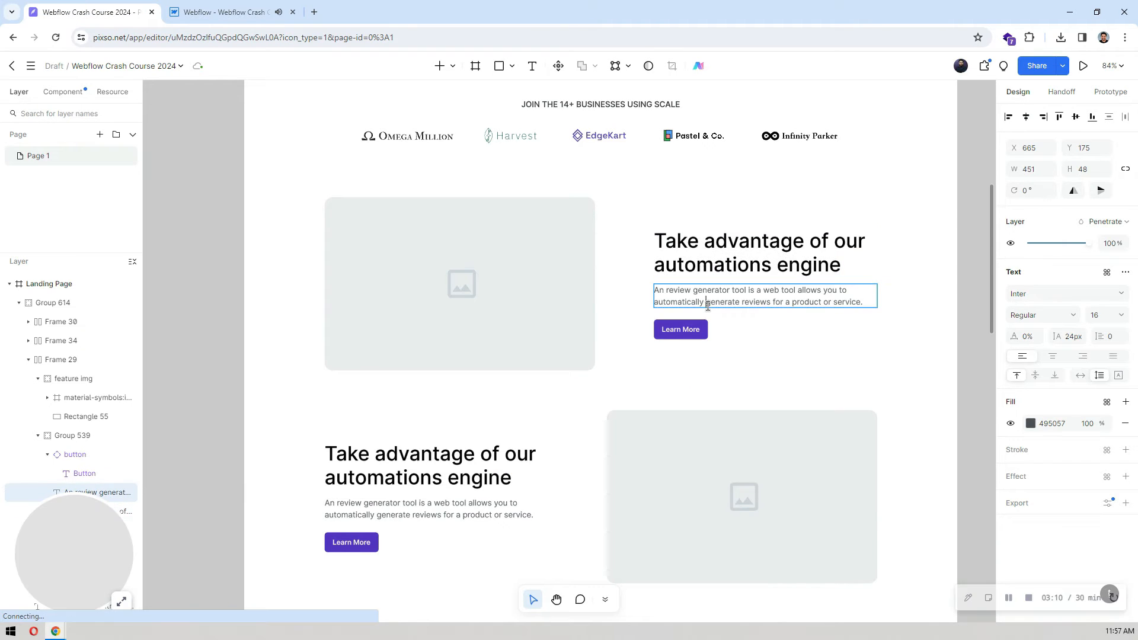
{"action": "double_click", "coordinate": [708, 305]}
{"action": "key", "text": "ctrl+c"}
{"action": "left_click", "coordinate": [235, 6]}
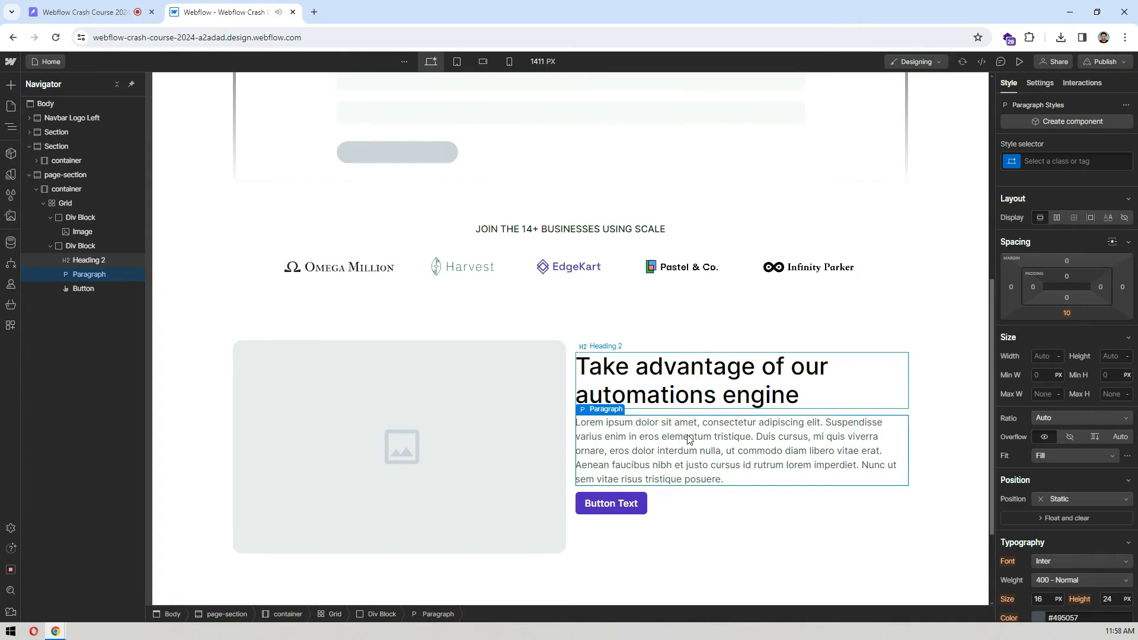
{"action": "double_click", "coordinate": [764, 440]}
{"action": "key", "text": "ctrl+v"}
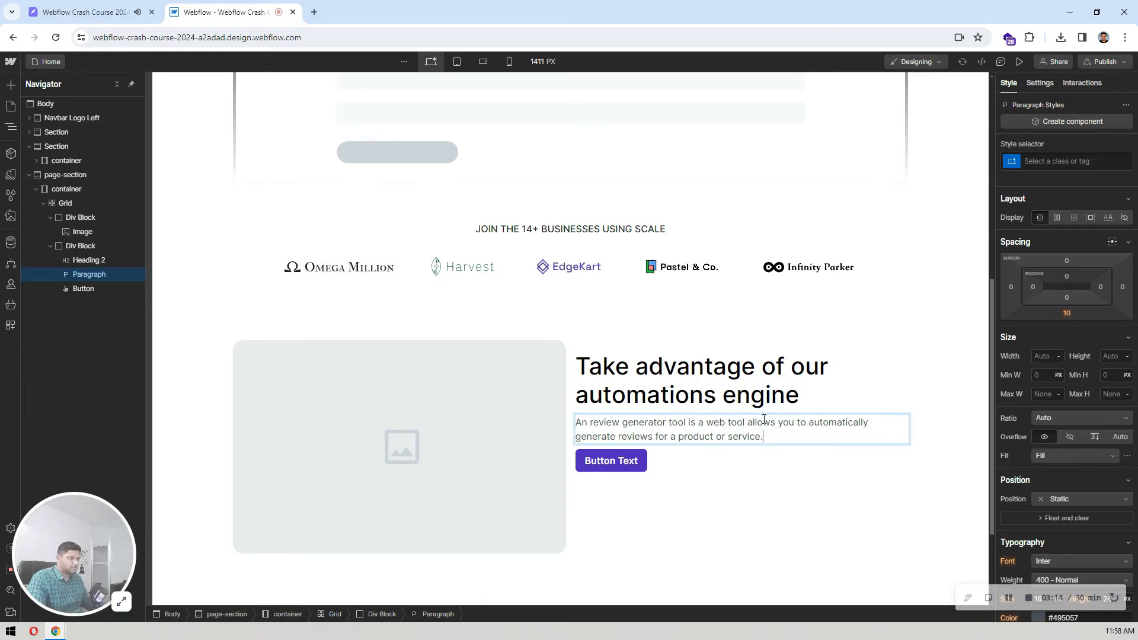
{"action": "left_click", "coordinate": [720, 335]}
Step: Set the feature heading's top and bottom margins to 0 px
{"action": "left_click", "coordinate": [874, 379]}
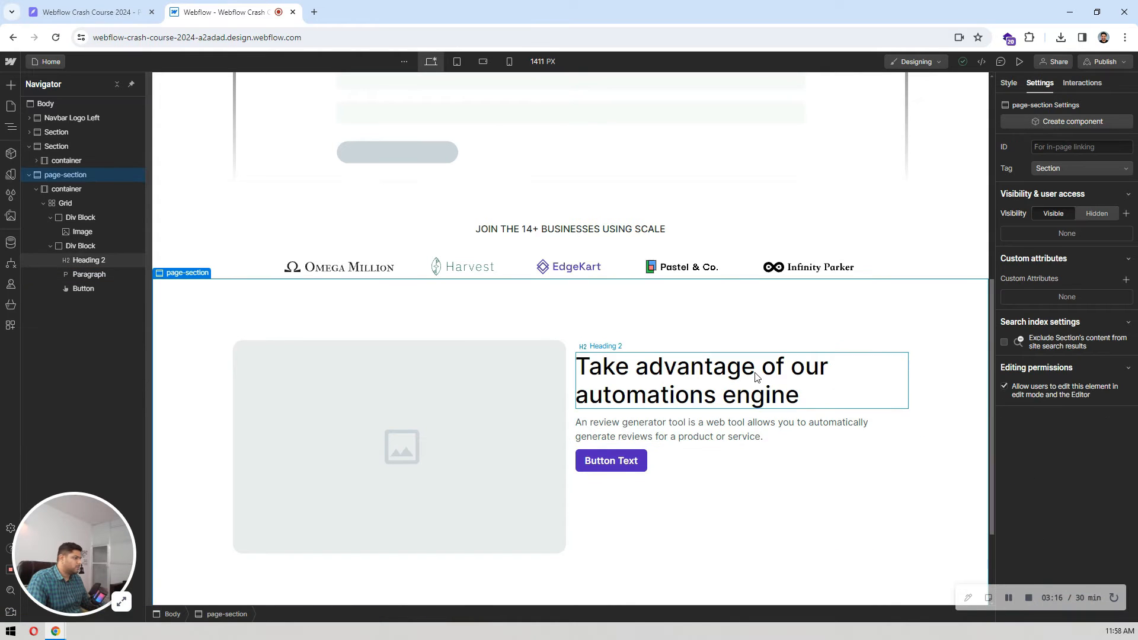
{"action": "left_click", "coordinate": [1012, 83]}
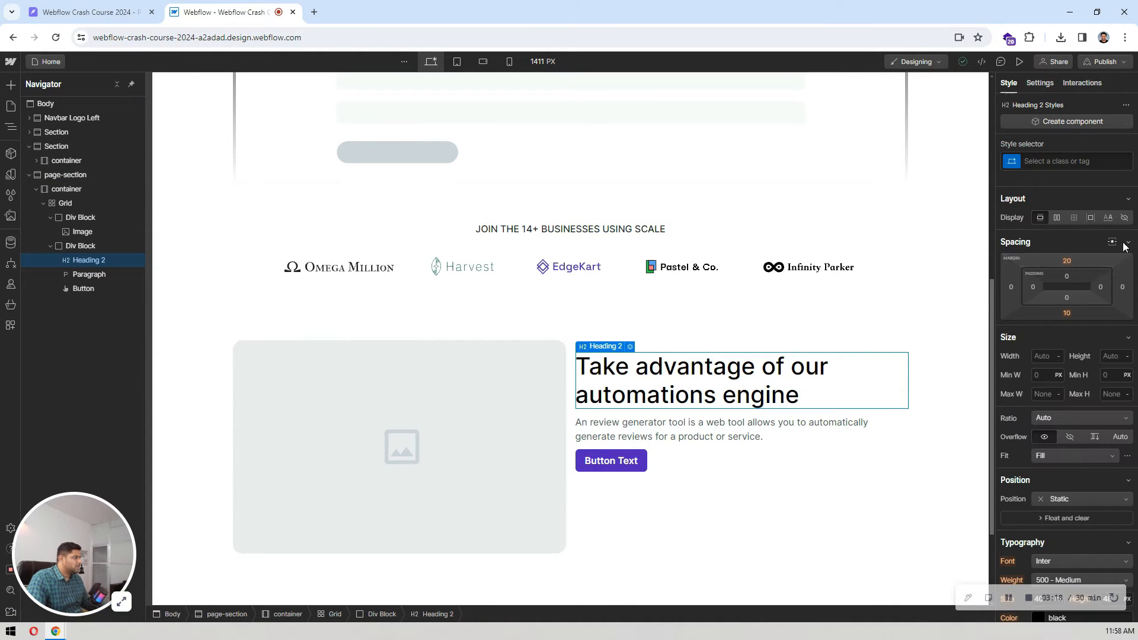
{"action": "left_click", "coordinate": [1066, 261]}
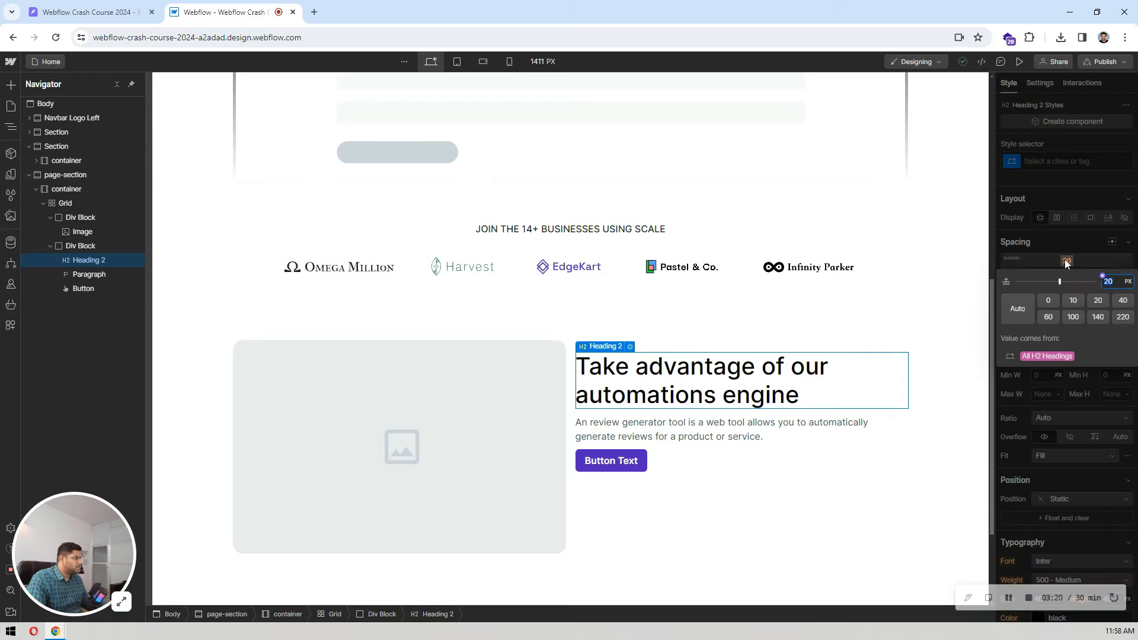
{"action": "left_click", "coordinate": [1049, 300]}
{"action": "left_click", "coordinate": [1067, 313]}
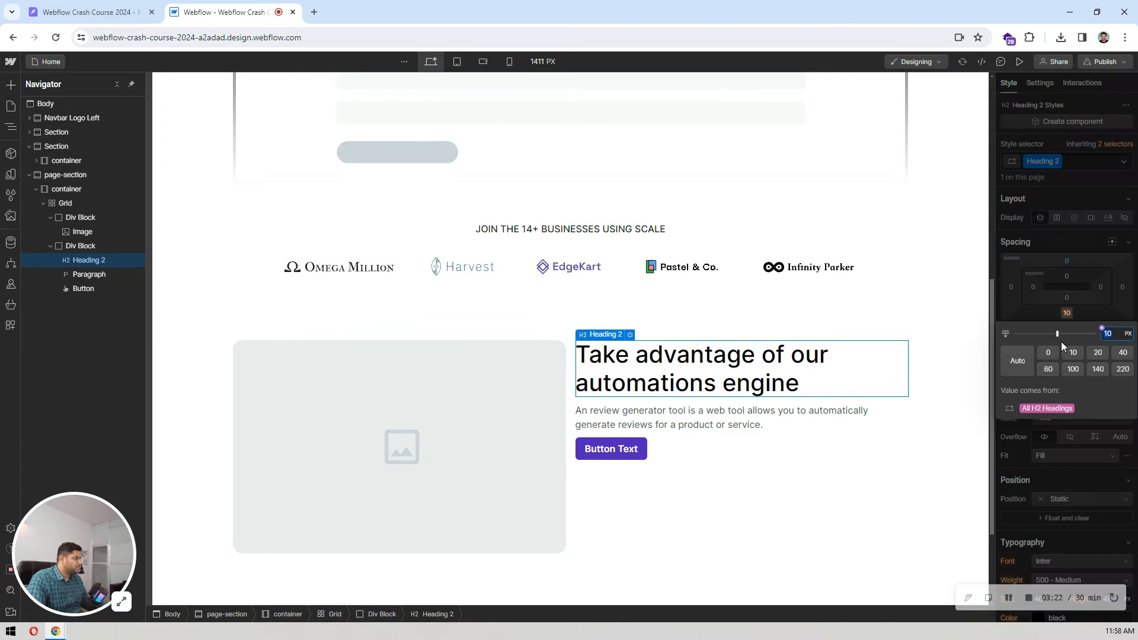
{"action": "left_click", "coordinate": [1048, 354]}
Step: Set the feature paragraph's bottom margin to 0 px and select the div block that contains it
{"action": "left_click", "coordinate": [744, 414]}
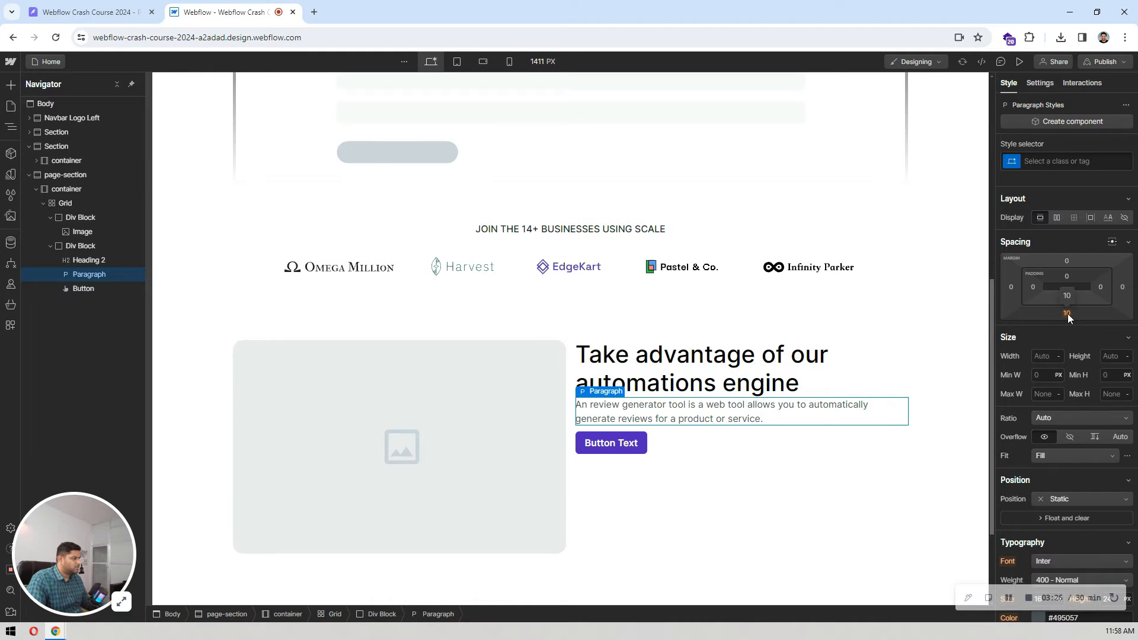
{"action": "left_click", "coordinate": [1067, 313]}
{"action": "left_click", "coordinate": [1048, 352]}
{"action": "left_click", "coordinate": [726, 442]}
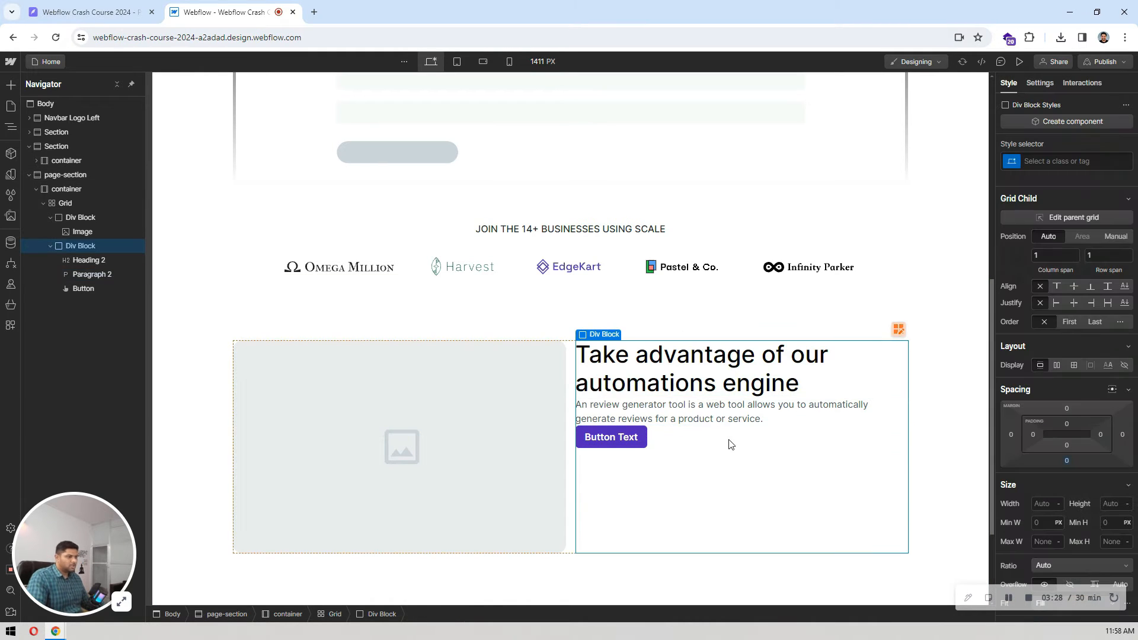
Step: Check the first feature row's text spacing in Pixso and set the Webflow feature heading's bottom margin to 16 px
{"action": "left_click", "coordinate": [126, 5]}
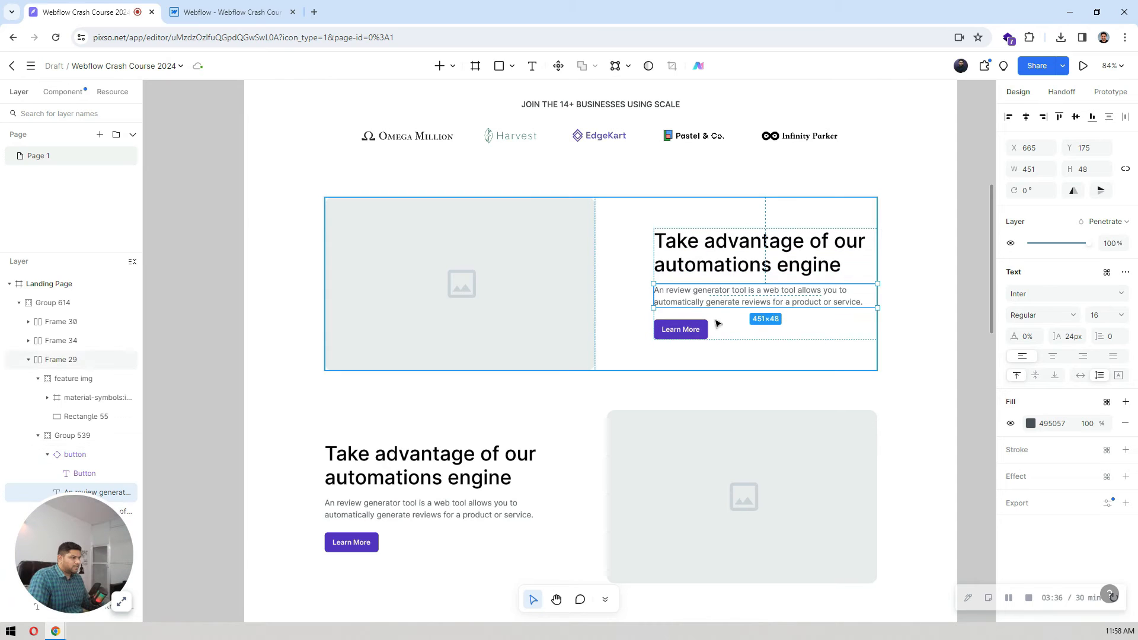
{"action": "key", "text": "ctrl+Tab"}
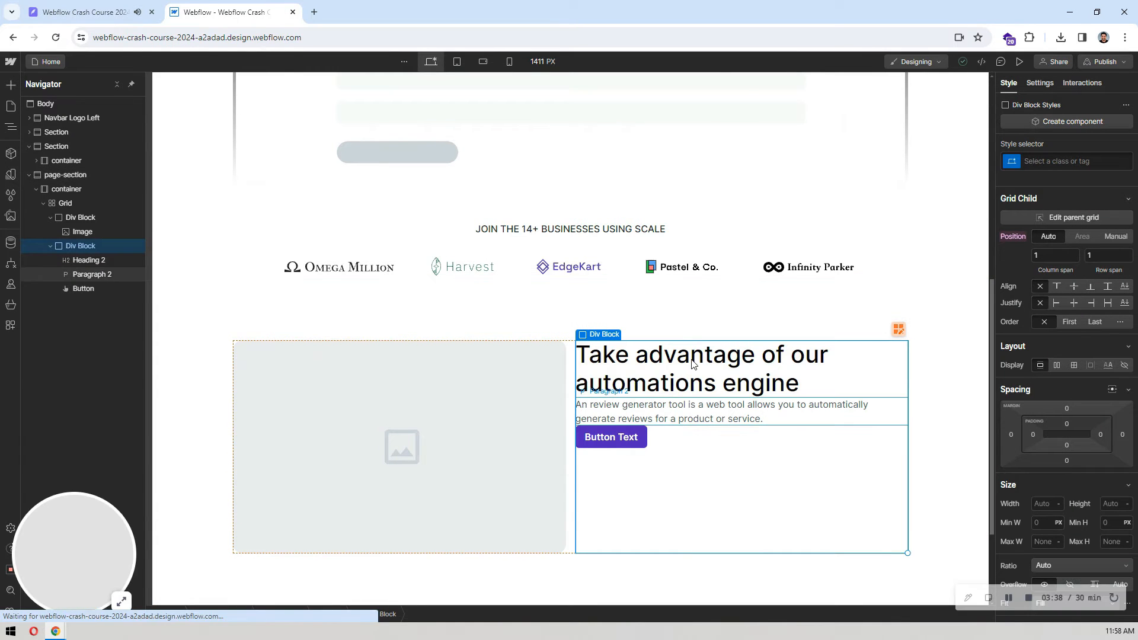
{"action": "left_click", "coordinate": [694, 363]}
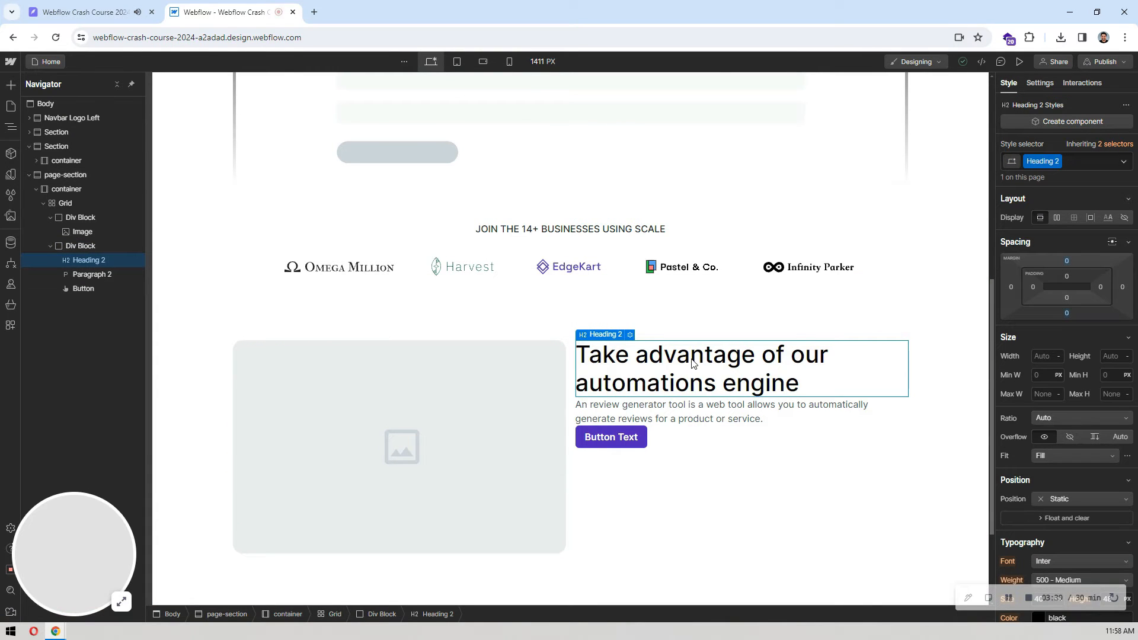
{"action": "left_click", "coordinate": [1068, 315]}
{"action": "type", "text": "15"}
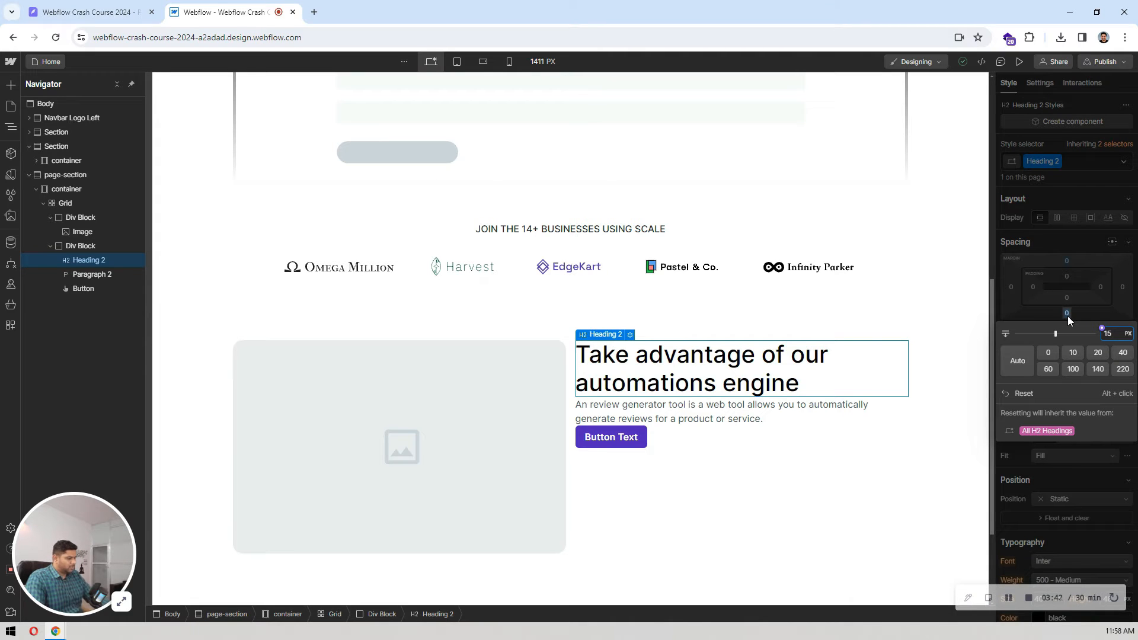
{"action": "key", "text": "Up"}
{"action": "key", "text": "Return"}
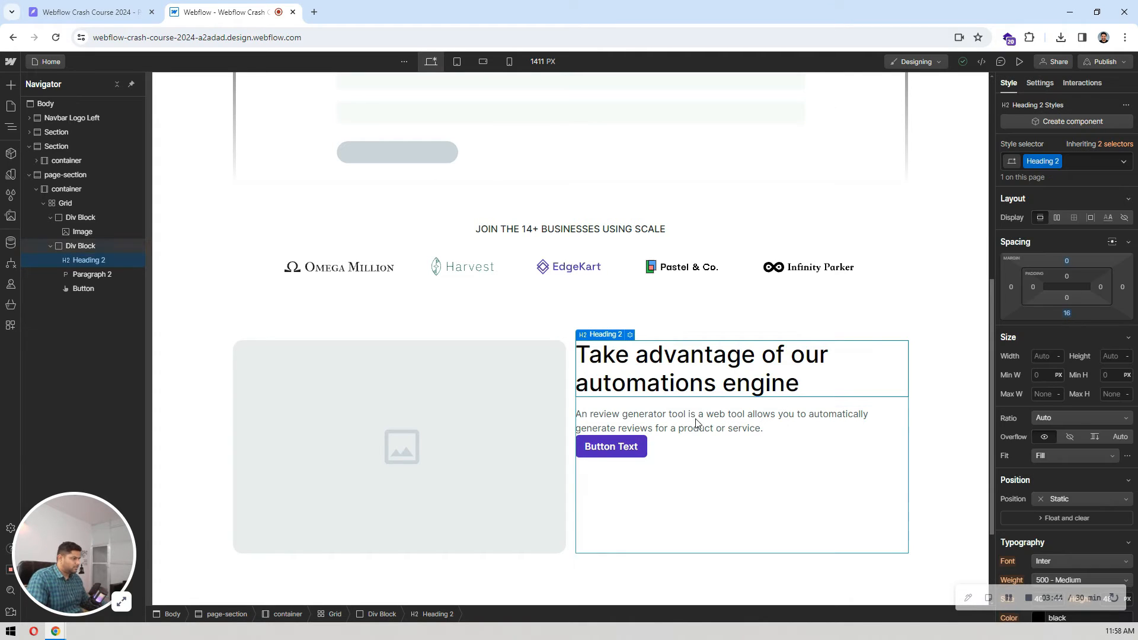
Step: Set the feature paragraph's bottom margin to 24 px
{"action": "left_click", "coordinate": [697, 424]}
{"action": "left_click", "coordinate": [1068, 314]}
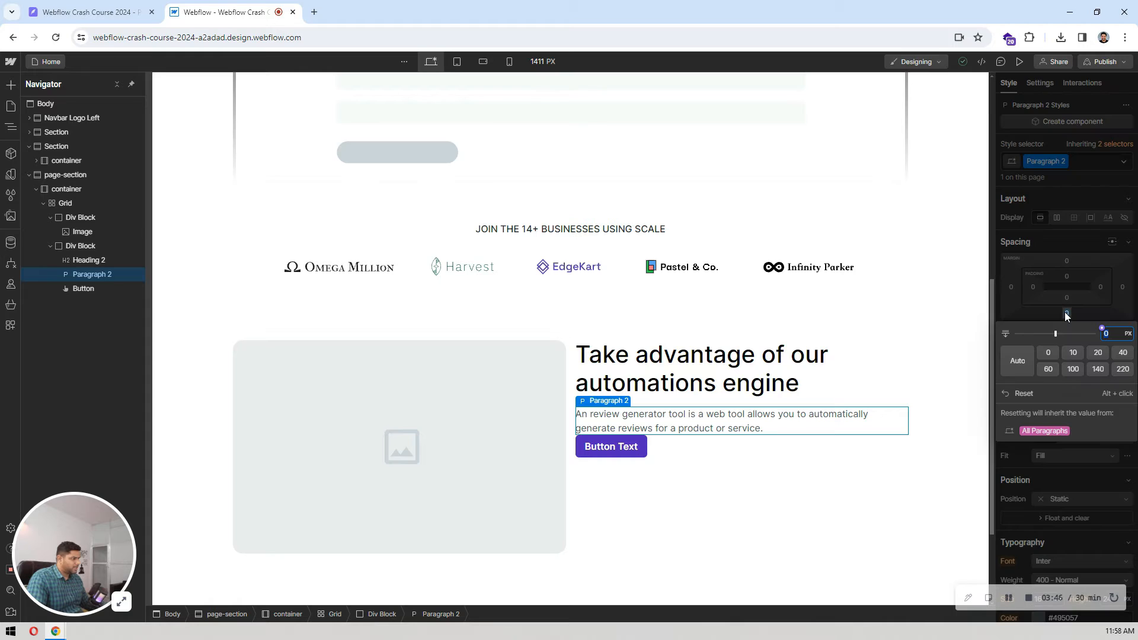
{"action": "type", "text": "24"}
{"action": "key", "text": "Return"}
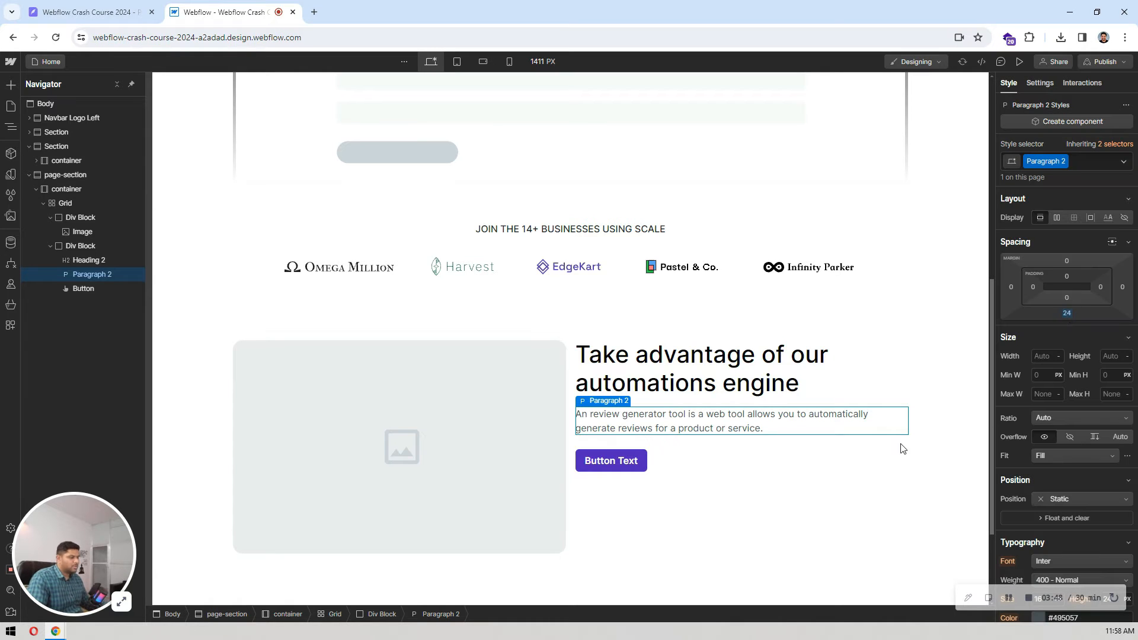
{"action": "left_click", "coordinate": [744, 458]}
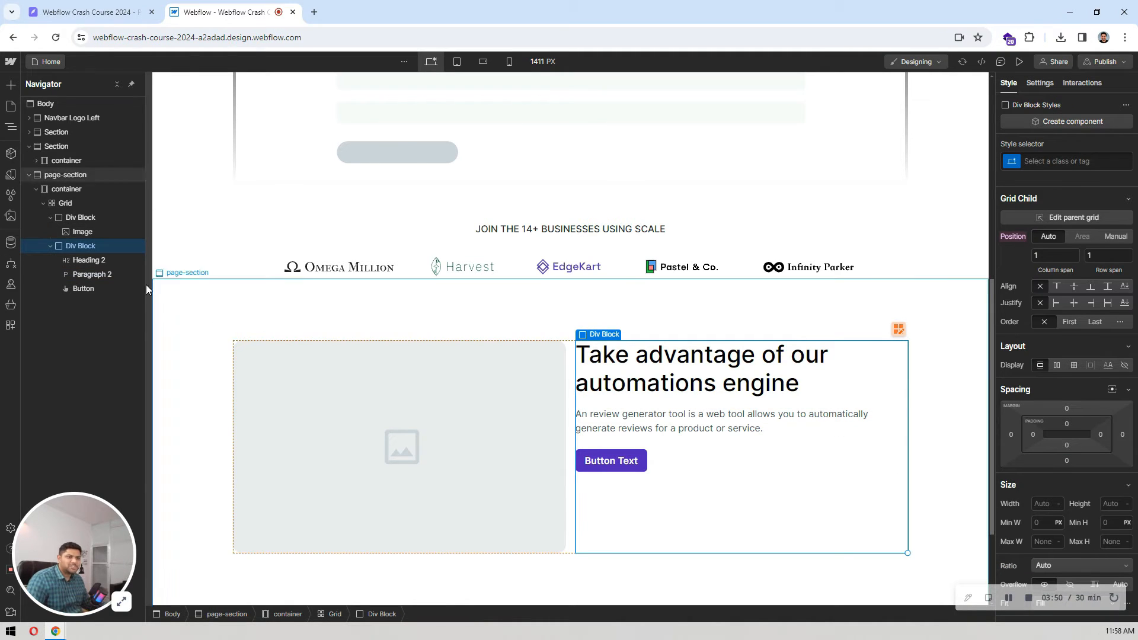
Step: Give the two-column grid in the page-section the class features-grid
{"action": "left_click", "coordinate": [81, 262]}
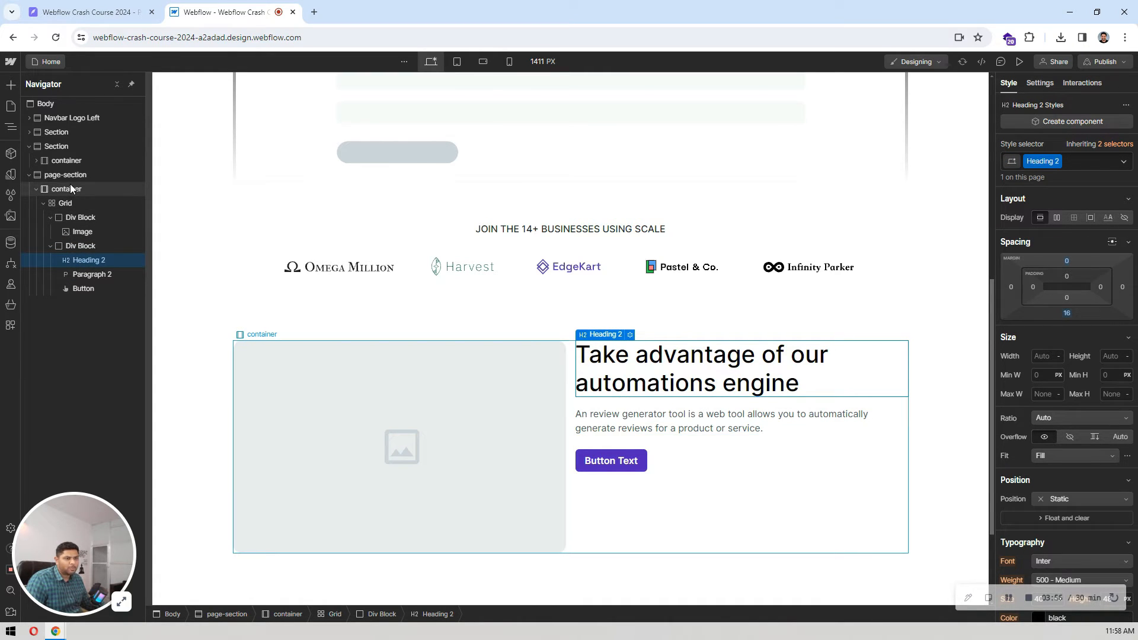
{"action": "left_click", "coordinate": [66, 203]}
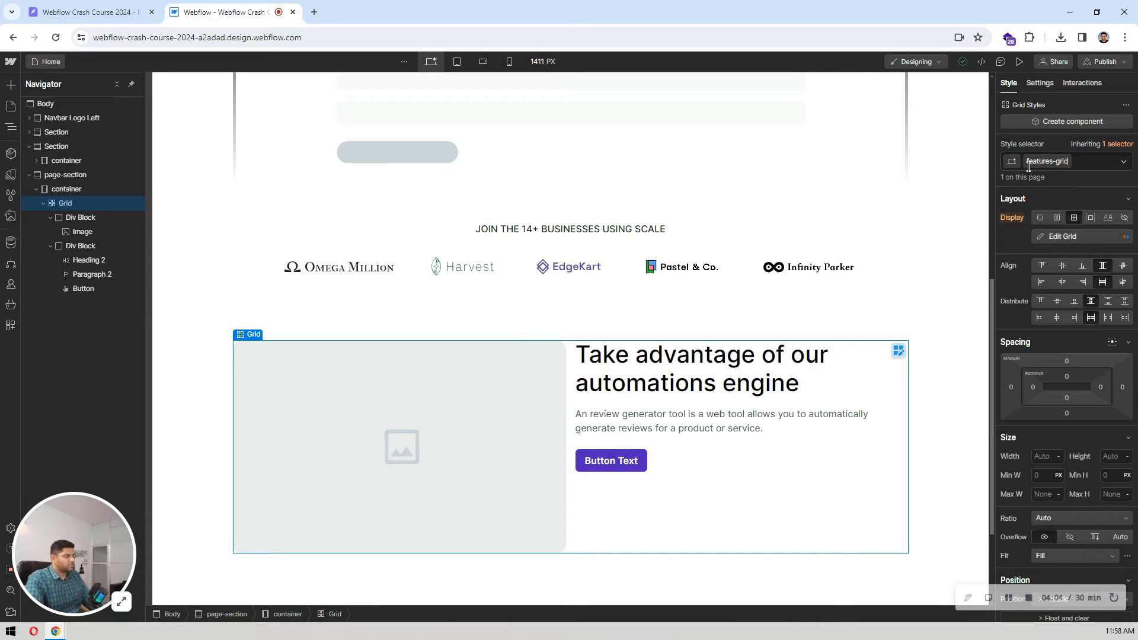
{"action": "key", "text": "Return"}
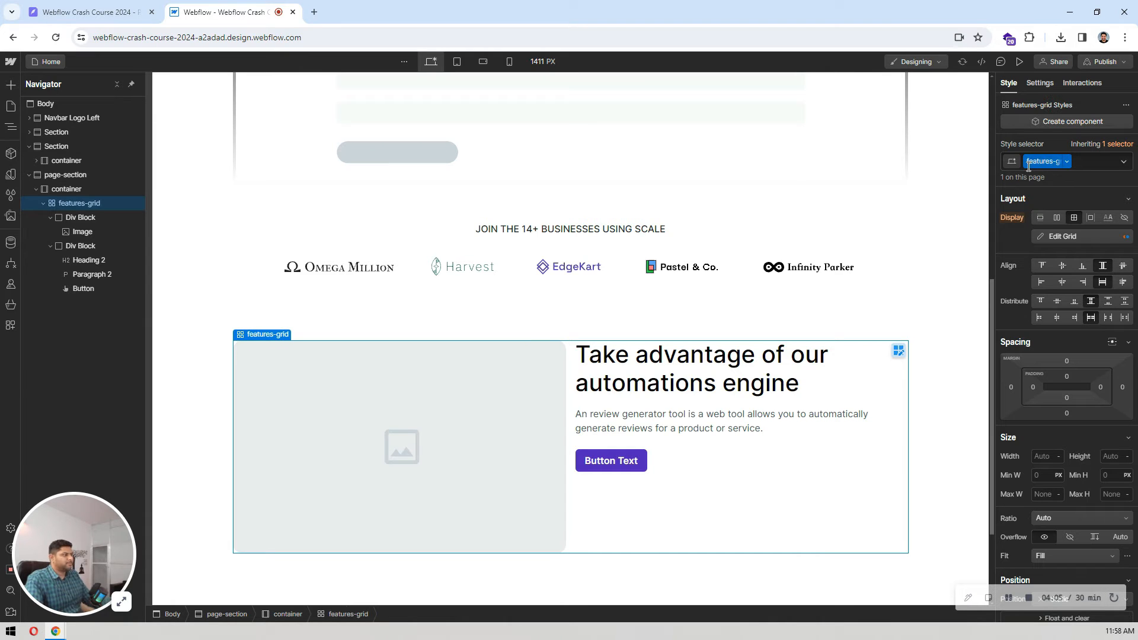
{"action": "left_click", "coordinate": [1071, 214]}
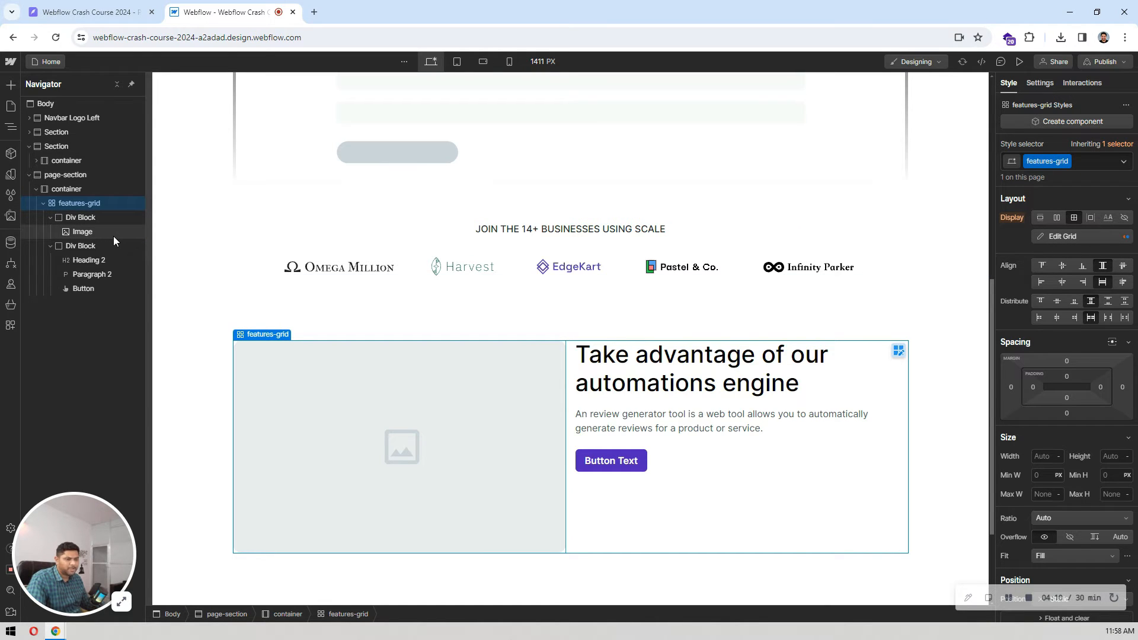
Step: Check the button label in the Pixso design and change the Webflow feature button's text to "Learn More"
{"action": "left_click", "coordinate": [100, 258]}
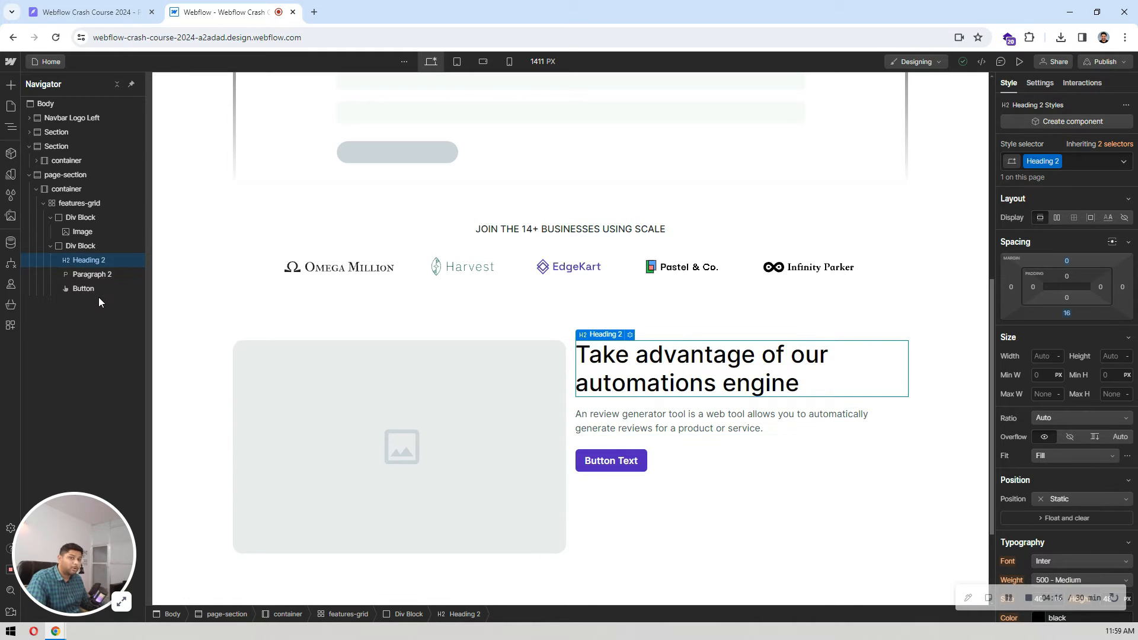
{"action": "left_click", "coordinate": [667, 489]}
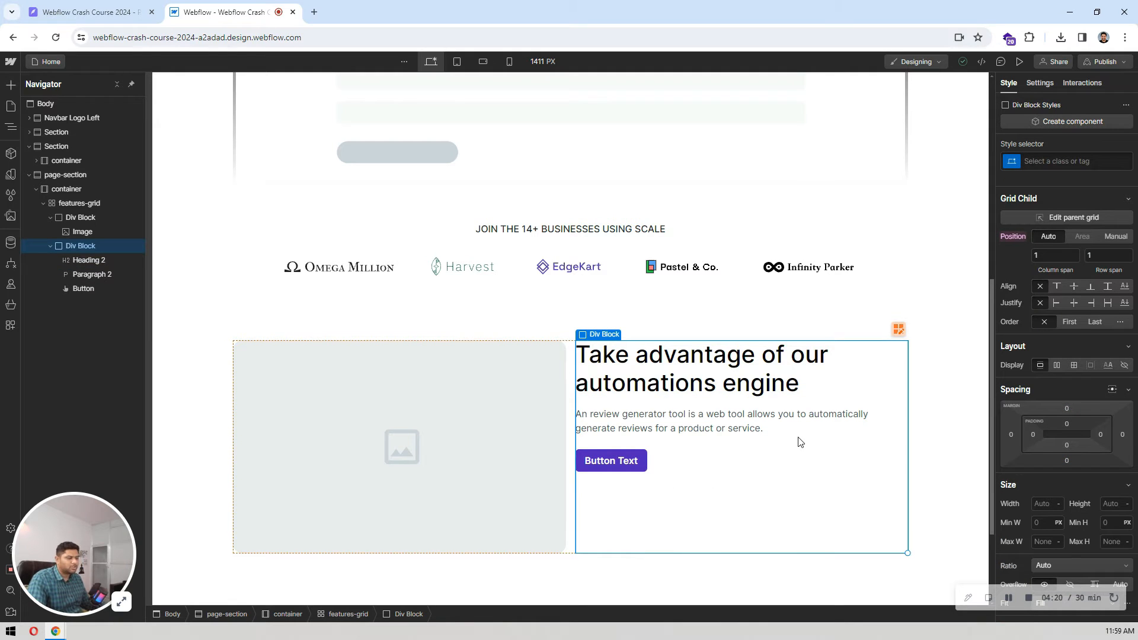
{"action": "left_click", "coordinate": [89, 12]}
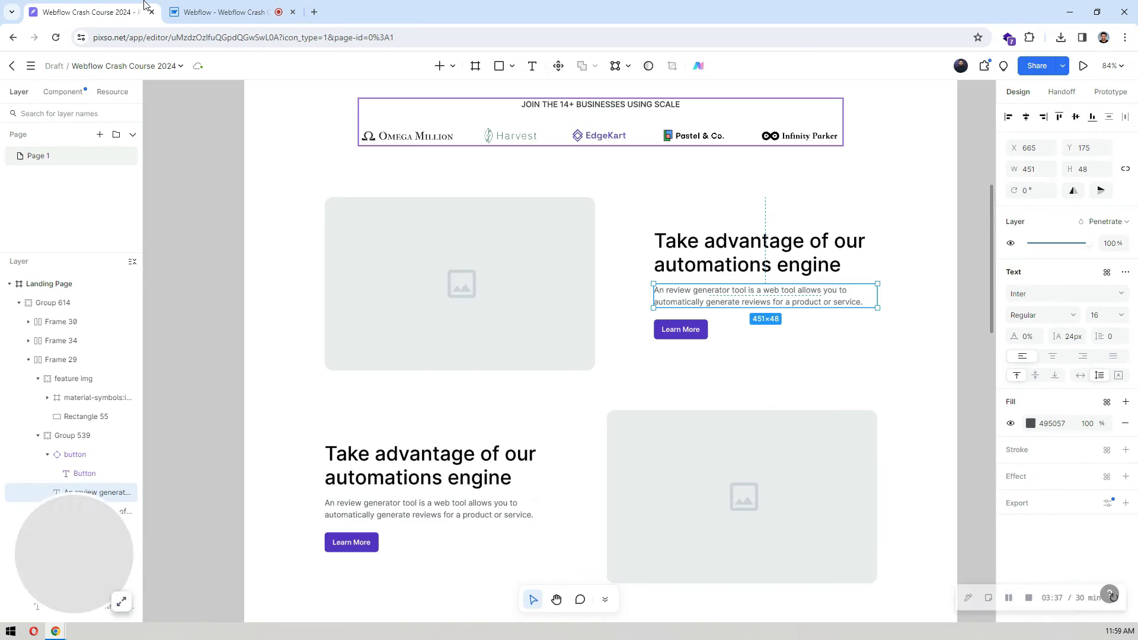
{"action": "left_click", "coordinate": [223, 6]}
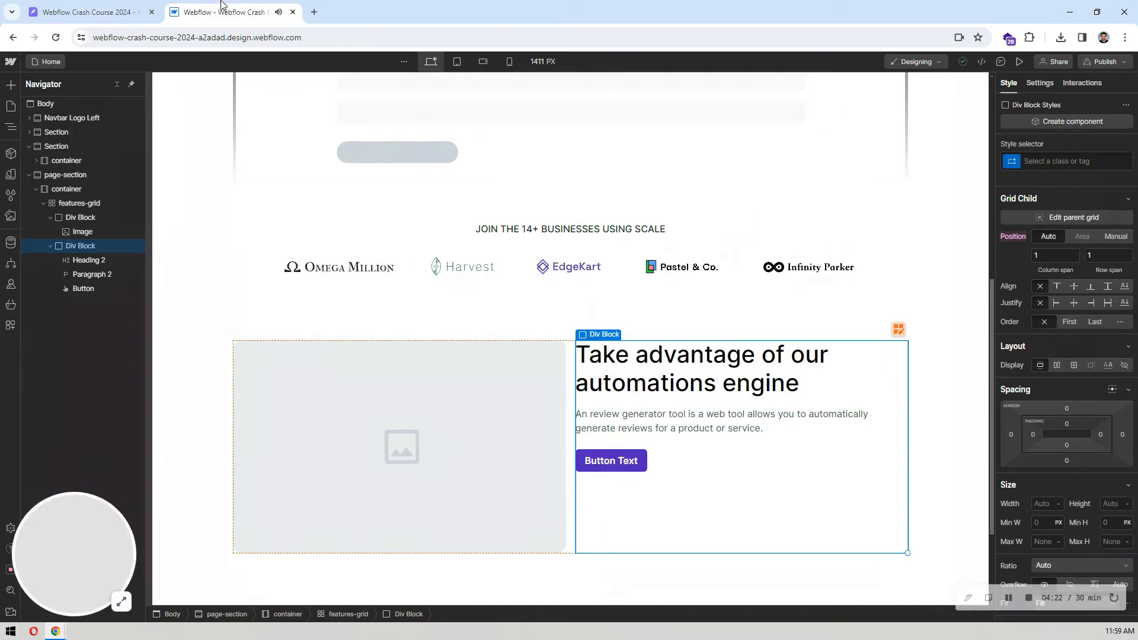
{"action": "left_click", "coordinate": [604, 463]}
{"action": "double_click", "coordinate": [604, 463]}
{"action": "type", "text": "Lear"}
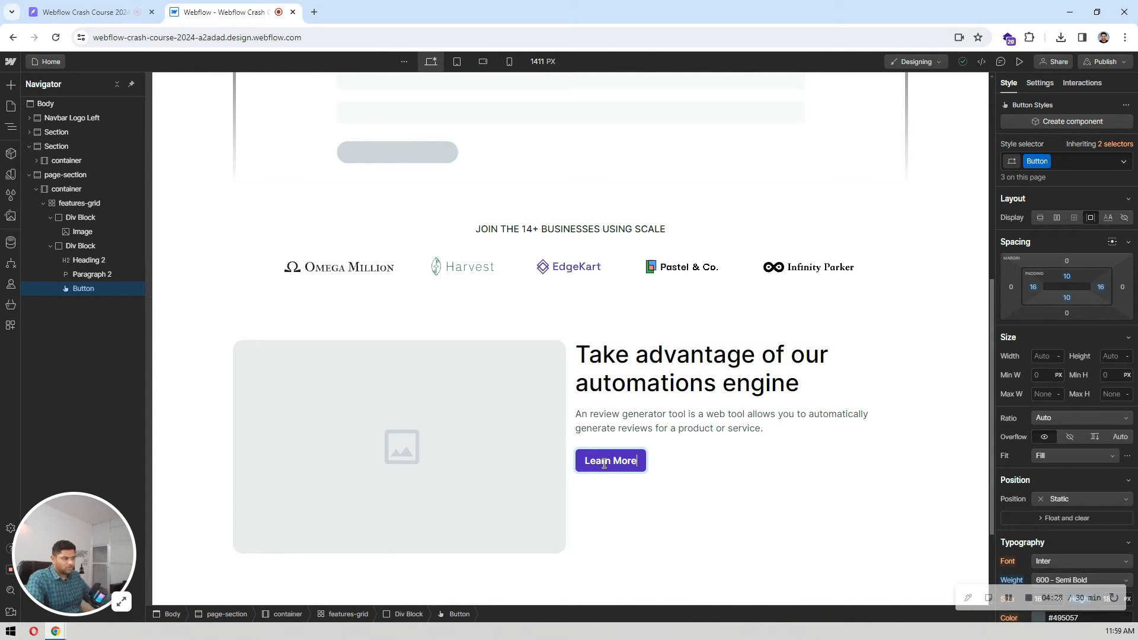
{"action": "type", "text": "n More"}
{"action": "left_click", "coordinate": [846, 482]}
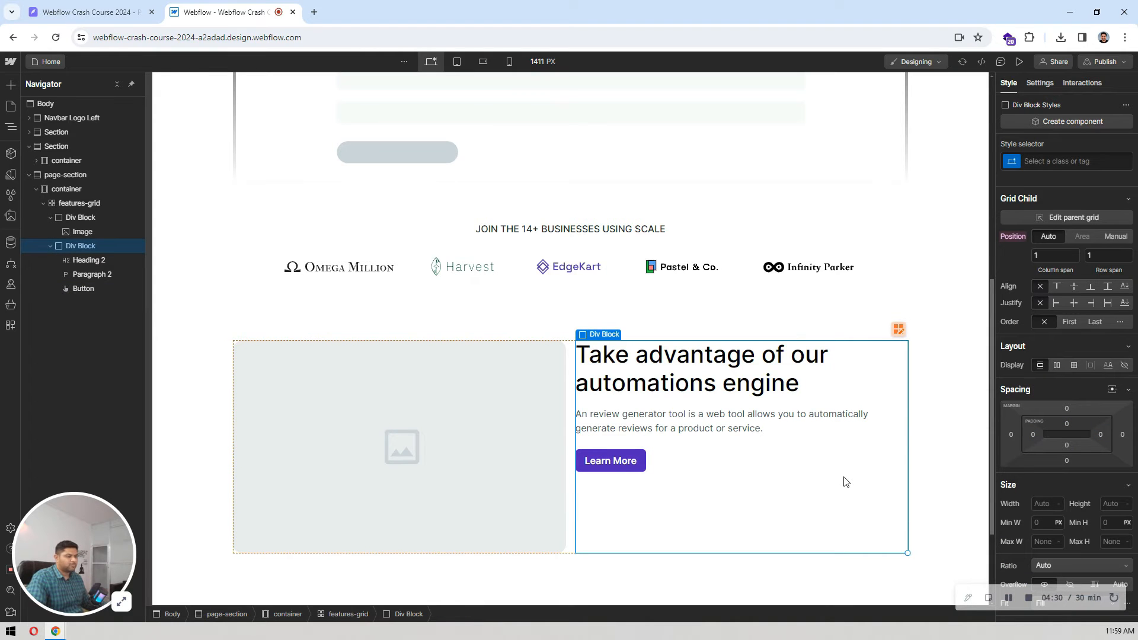
Step: Check the row's alignment in Pixso and centre the text div block vertically within its Webflow grid cell
{"action": "left_click", "coordinate": [89, 12]}
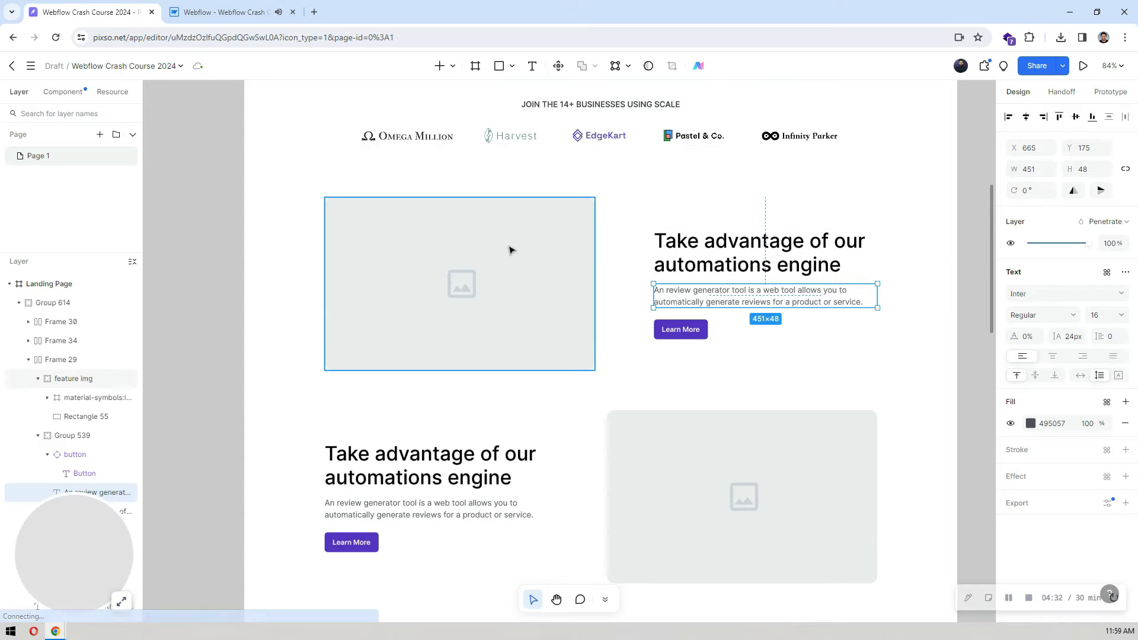
{"action": "left_click", "coordinate": [222, 12]}
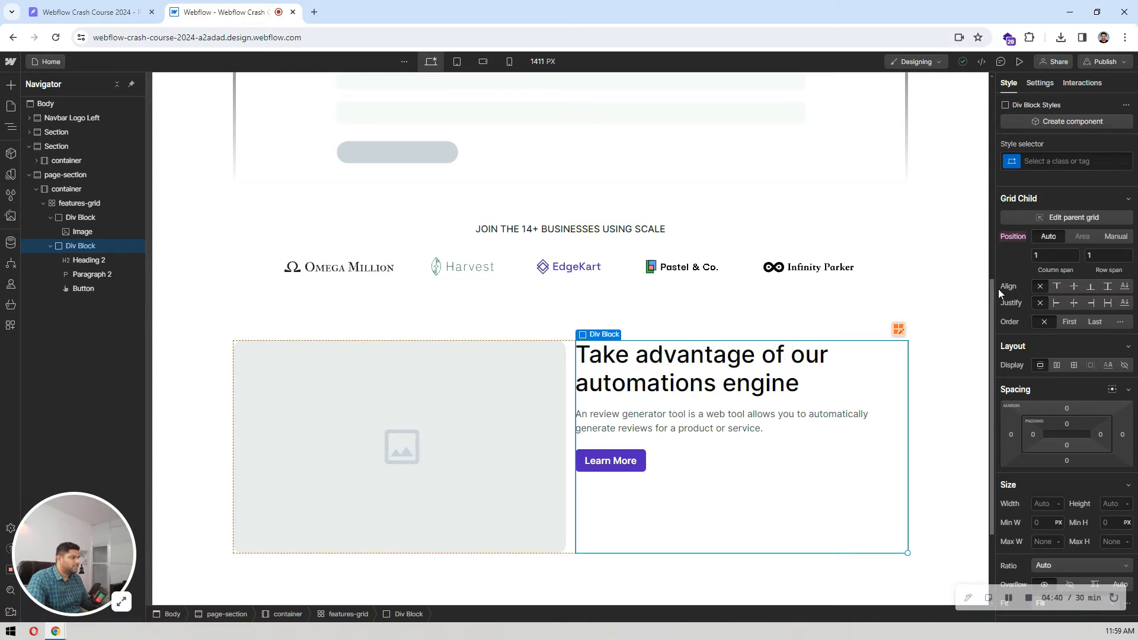
{"action": "left_click", "coordinate": [1072, 286]}
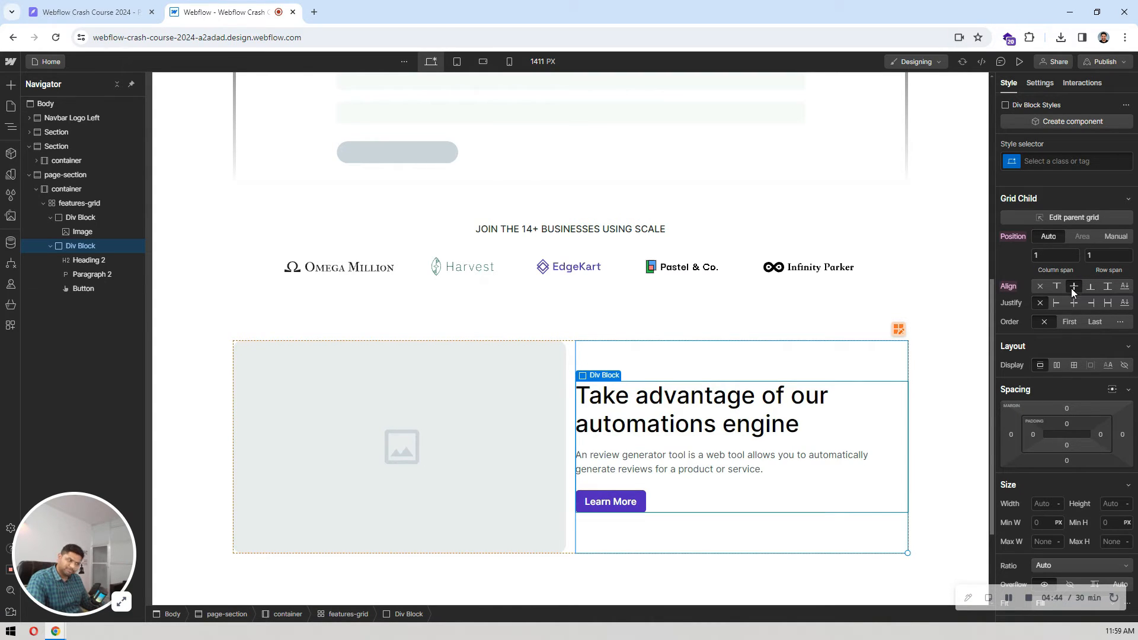
{"action": "left_click", "coordinate": [616, 323]}
{"action": "scroll", "coordinate": [615, 256], "scroll_direction": "down", "scroll_amount": 2}
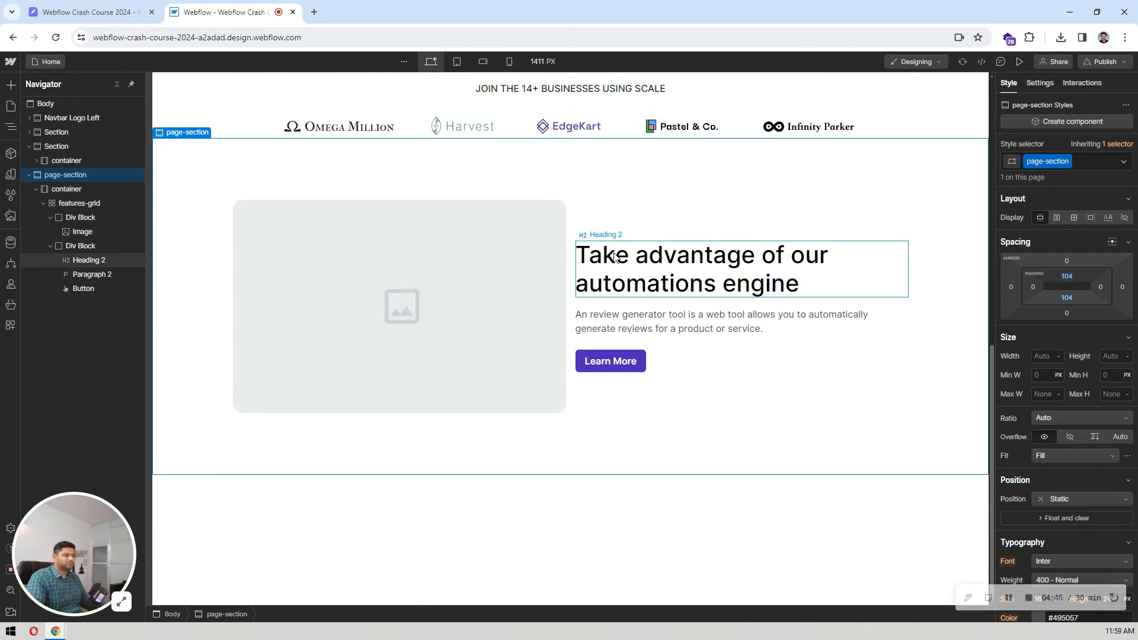
Step: Check the column spacing in Pixso and set the Webflow features-grid's column and row gaps to 120 px
{"action": "left_click", "coordinate": [583, 395]}
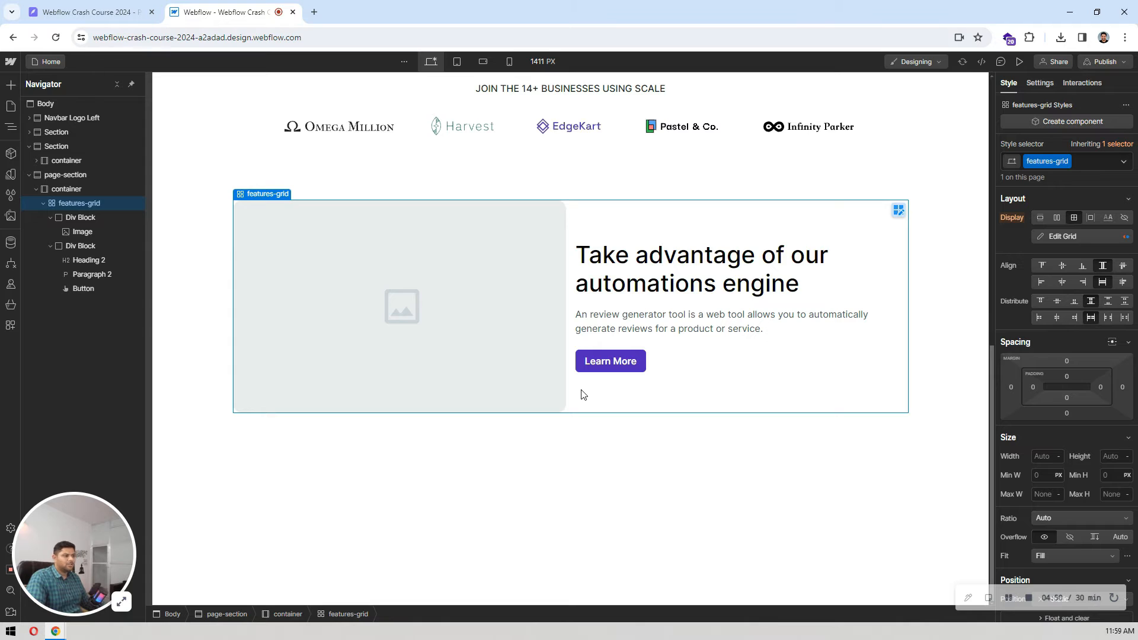
{"action": "left_click", "coordinate": [114, 7]}
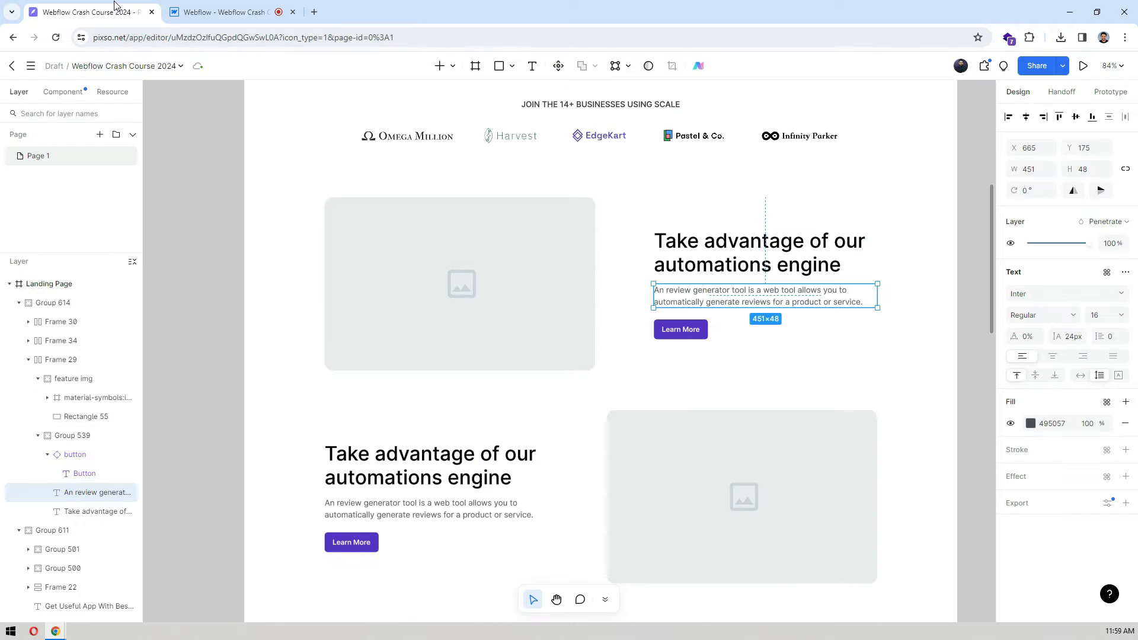
{"action": "left_click", "coordinate": [221, 12]}
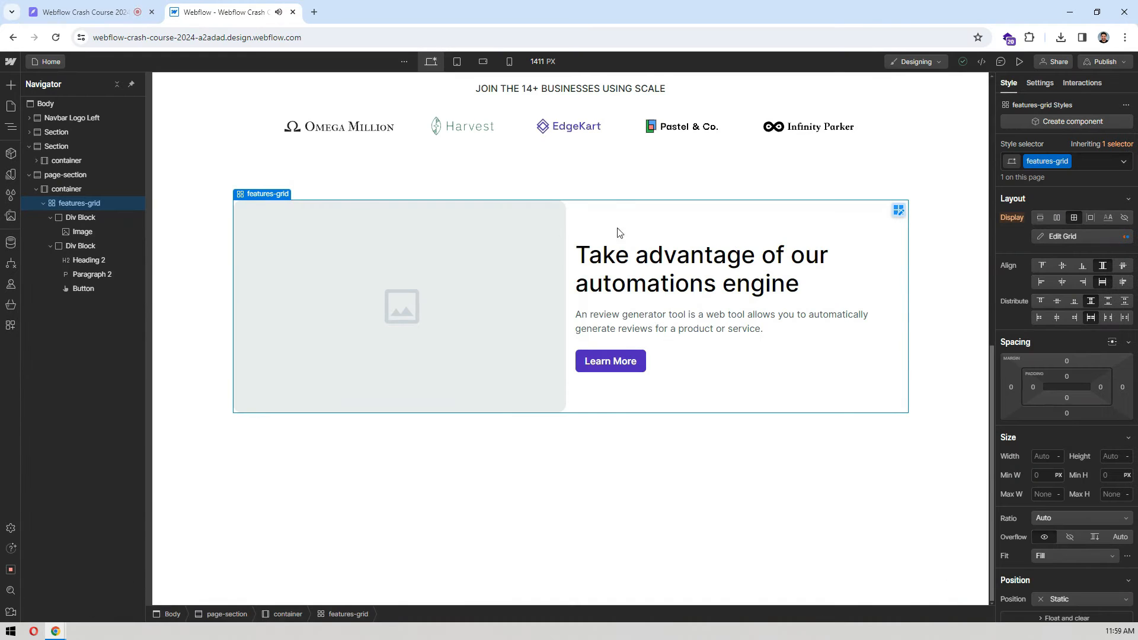
{"action": "left_click", "coordinate": [898, 210]}
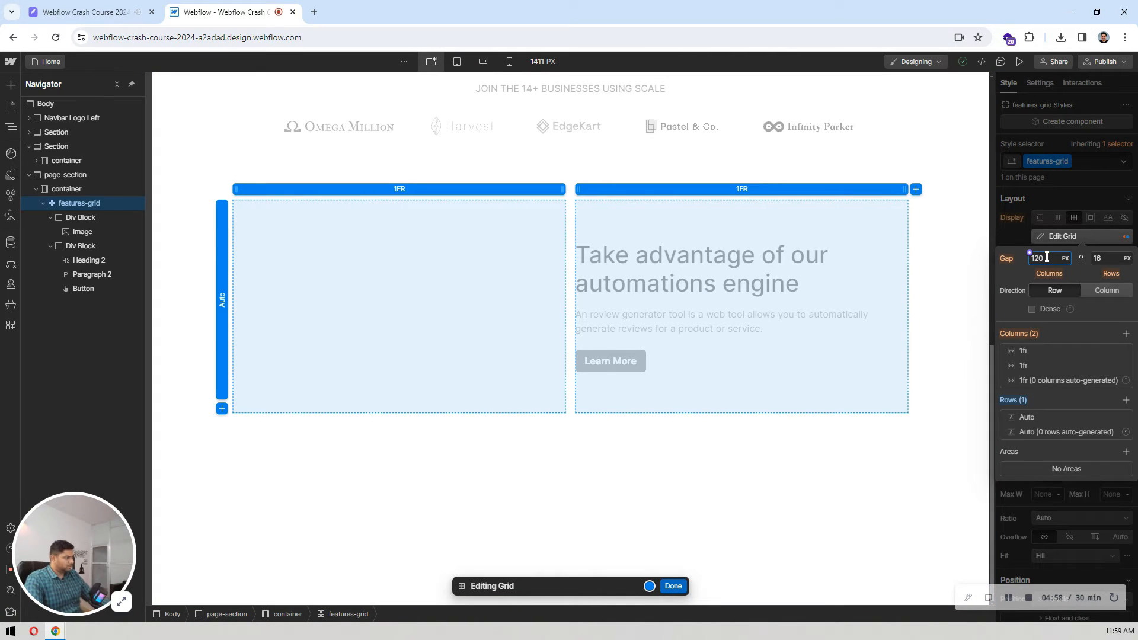
{"action": "key", "text": "Return"}
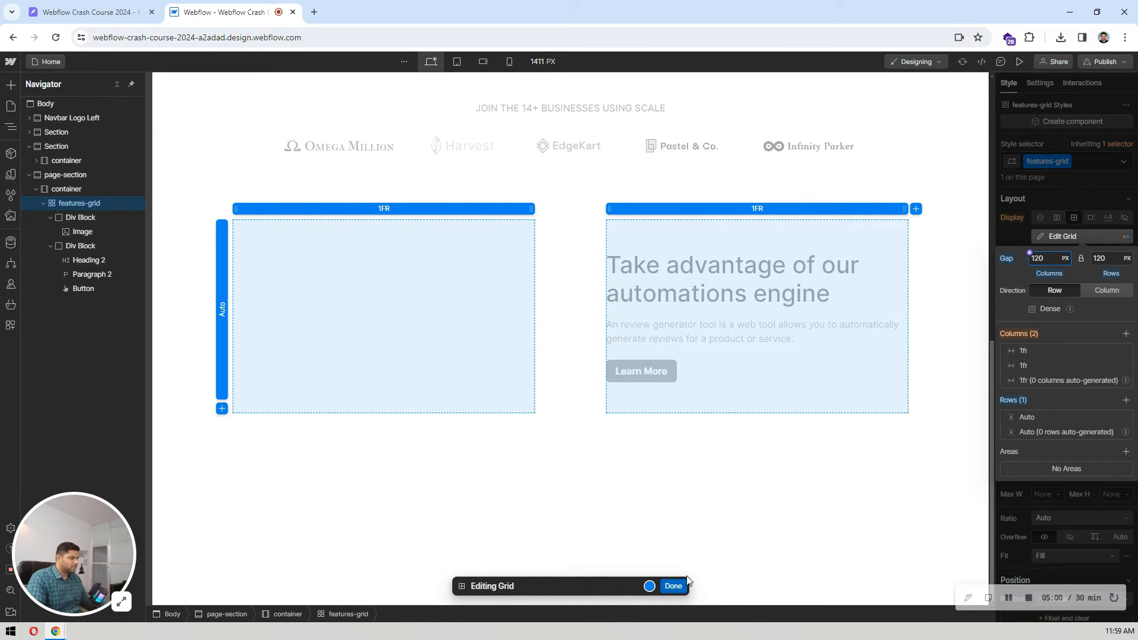
{"action": "left_click", "coordinate": [674, 586]}
Step: Compare the first feature row's layout and spacing in Webflow with the Pixso design
{"action": "left_click", "coordinate": [540, 173]}
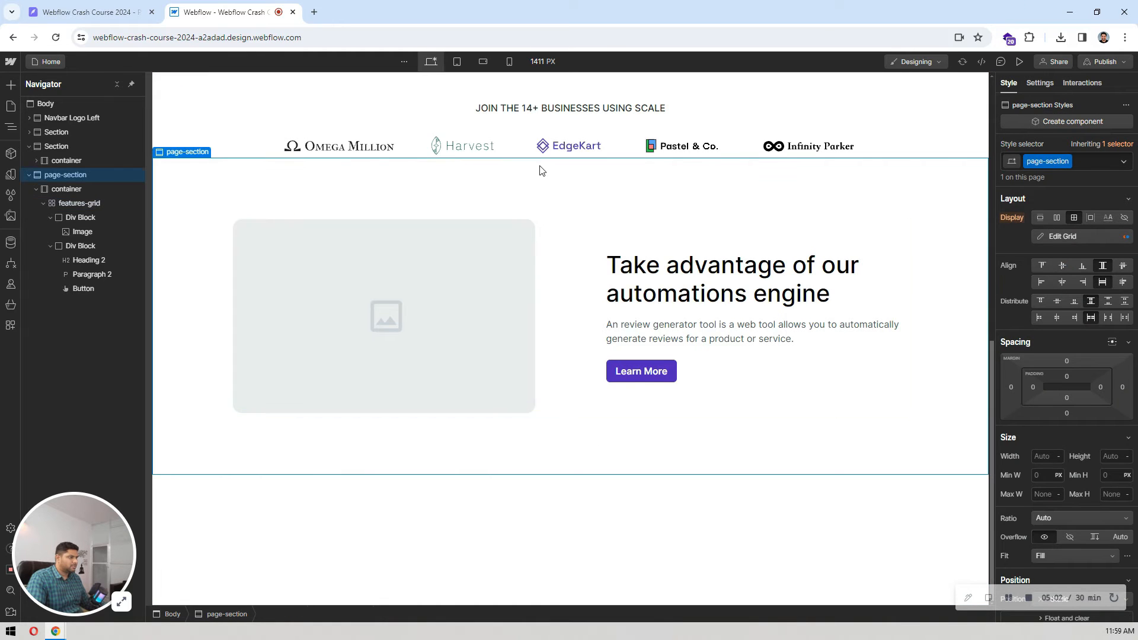
{"action": "scroll", "coordinate": [541, 171], "scroll_direction": "up", "scroll_amount": 2}
{"action": "scroll", "coordinate": [540, 170], "scroll_direction": "up", "scroll_amount": 4}
{"action": "scroll", "coordinate": [539, 171], "scroll_direction": "down", "scroll_amount": 6}
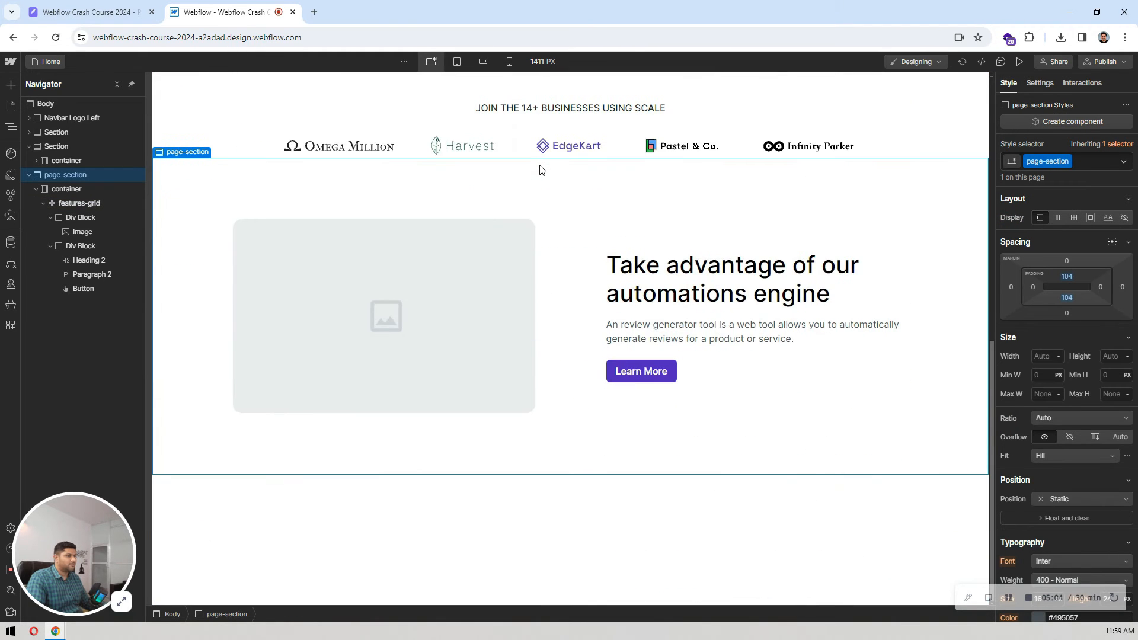
{"action": "left_click", "coordinate": [590, 266]}
{"action": "left_click", "coordinate": [143, 7]}
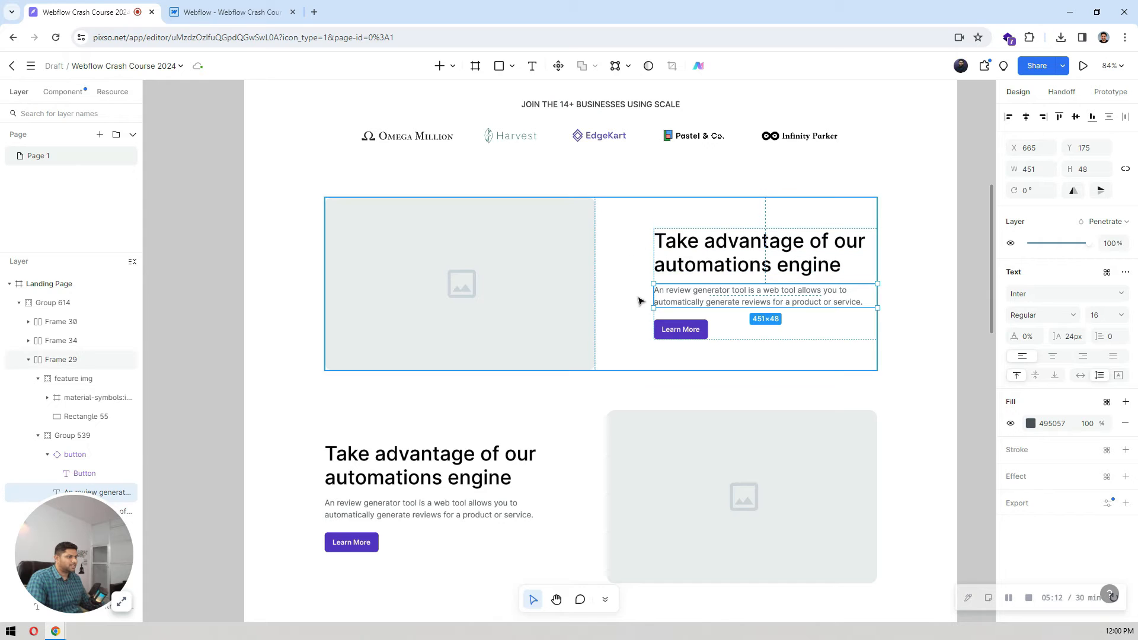
{"action": "left_click", "coordinate": [232, 12]}
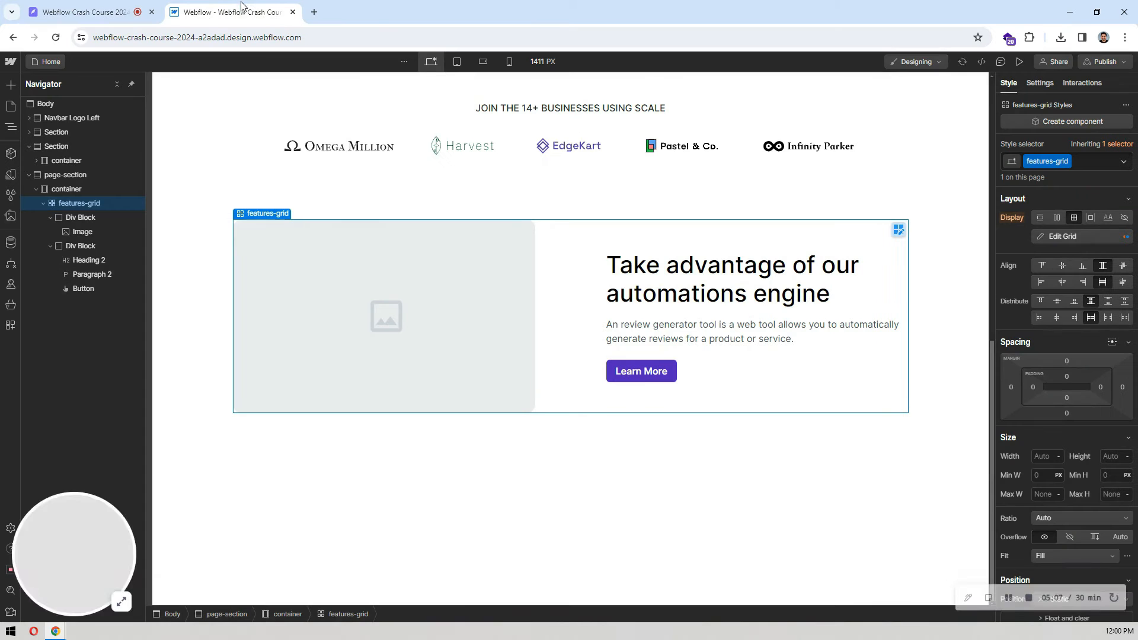
{"action": "left_click", "coordinate": [89, 12]}
{"action": "left_click", "coordinate": [220, 9]}
{"action": "left_click", "coordinate": [126, 6]}
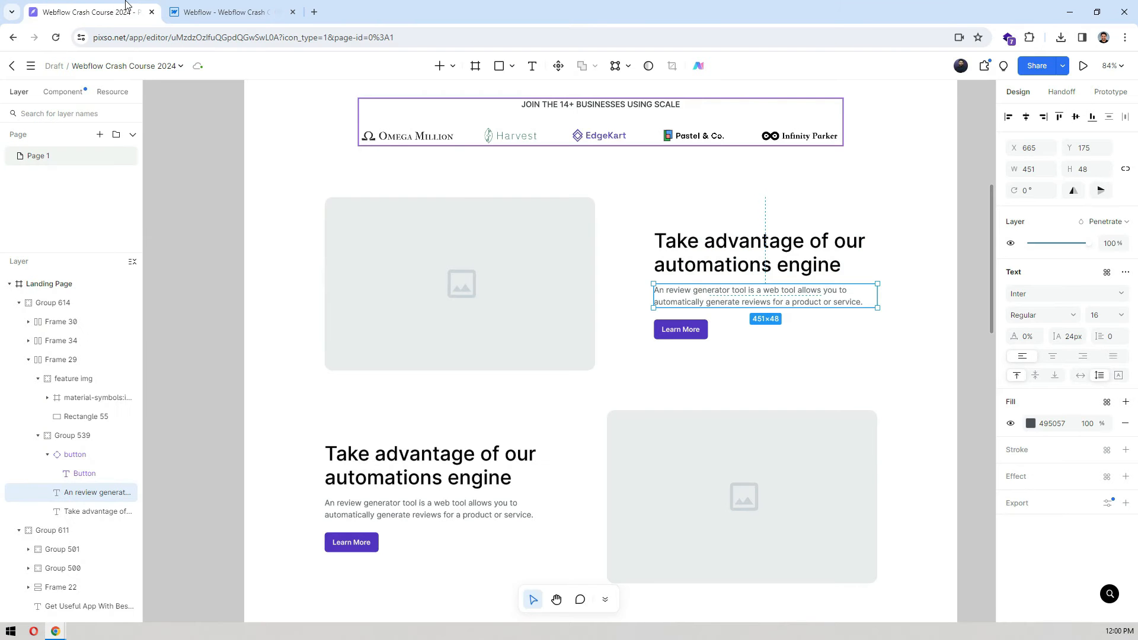
{"action": "left_click", "coordinate": [239, 5]}
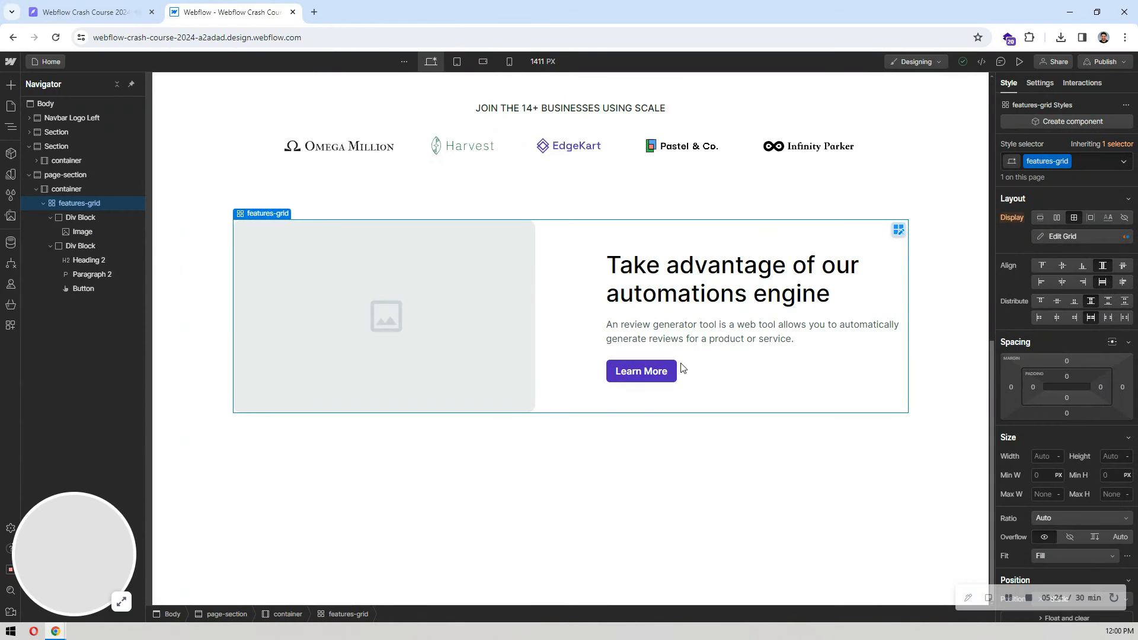
Step: Collapse the features-grid's child elements in the Webflow element tree
{"action": "scroll", "coordinate": [593, 264], "scroll_direction": "up", "scroll_amount": 4}
{"action": "scroll", "coordinate": [593, 266], "scroll_direction": "down", "scroll_amount": 4}
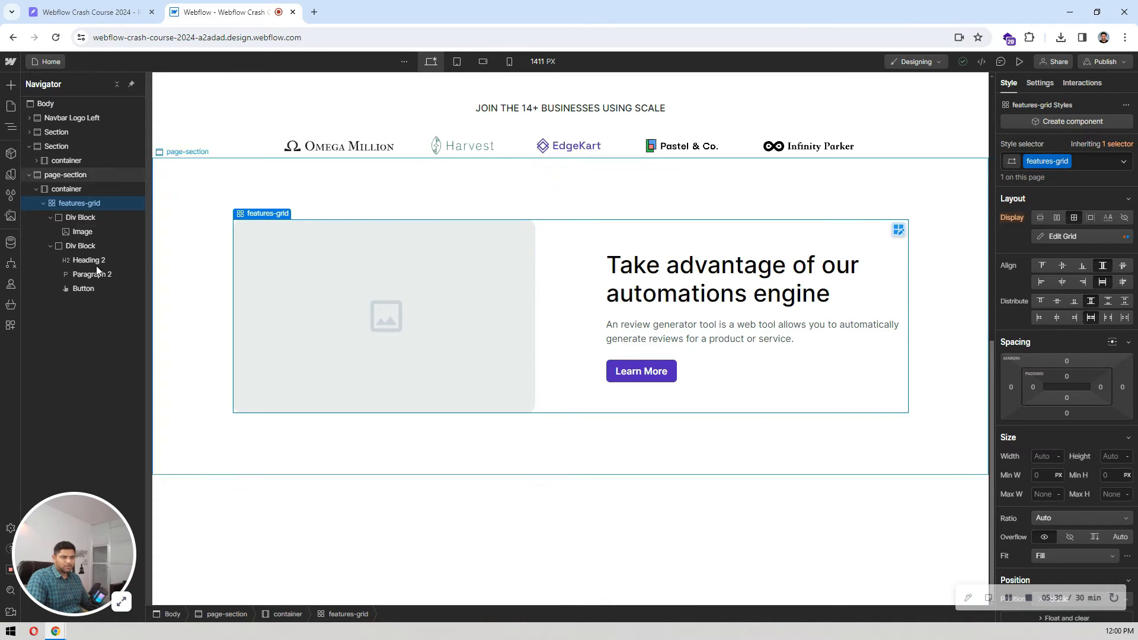
{"action": "left_click", "coordinate": [42, 203]}
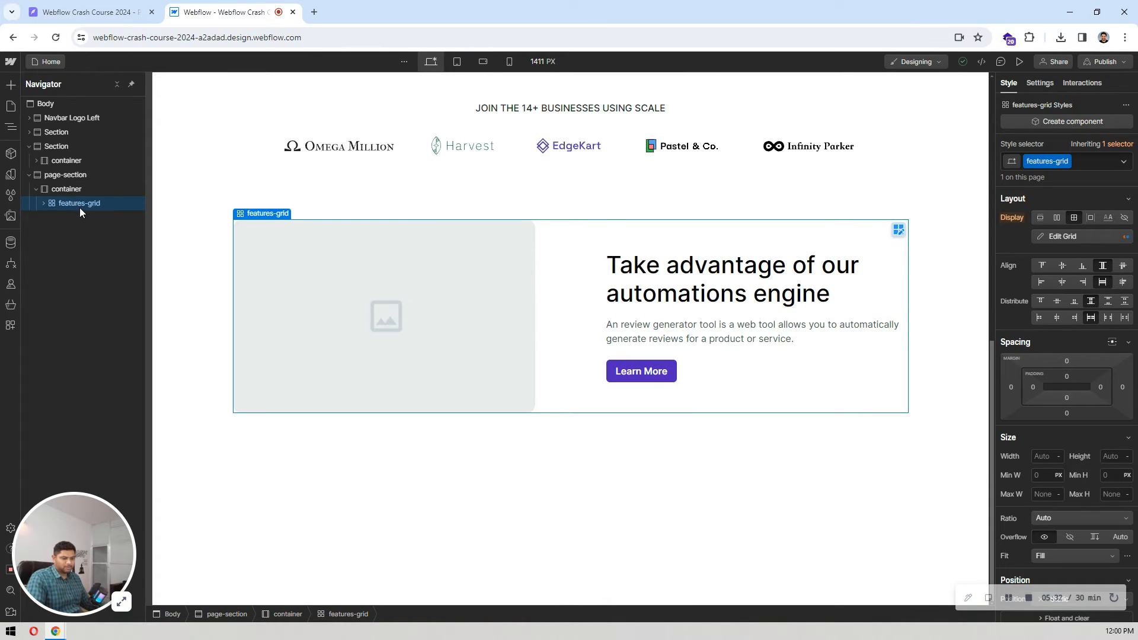
Step: Duplicate the features-grid twice to make three feature rows in the container
{"action": "key", "text": "ctrl+d"}
{"action": "key", "text": "ctrl+d"}
{"action": "scroll", "coordinate": [643, 254], "scroll_direction": "down", "scroll_amount": 4}
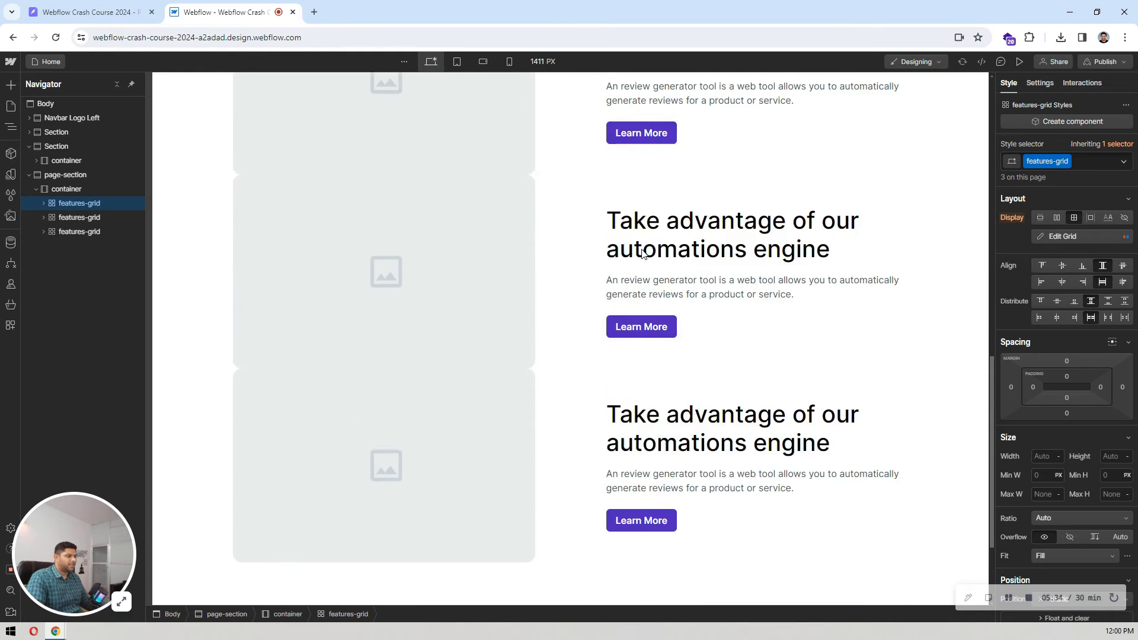
{"action": "scroll", "coordinate": [638, 252], "scroll_direction": "up", "scroll_amount": 5}
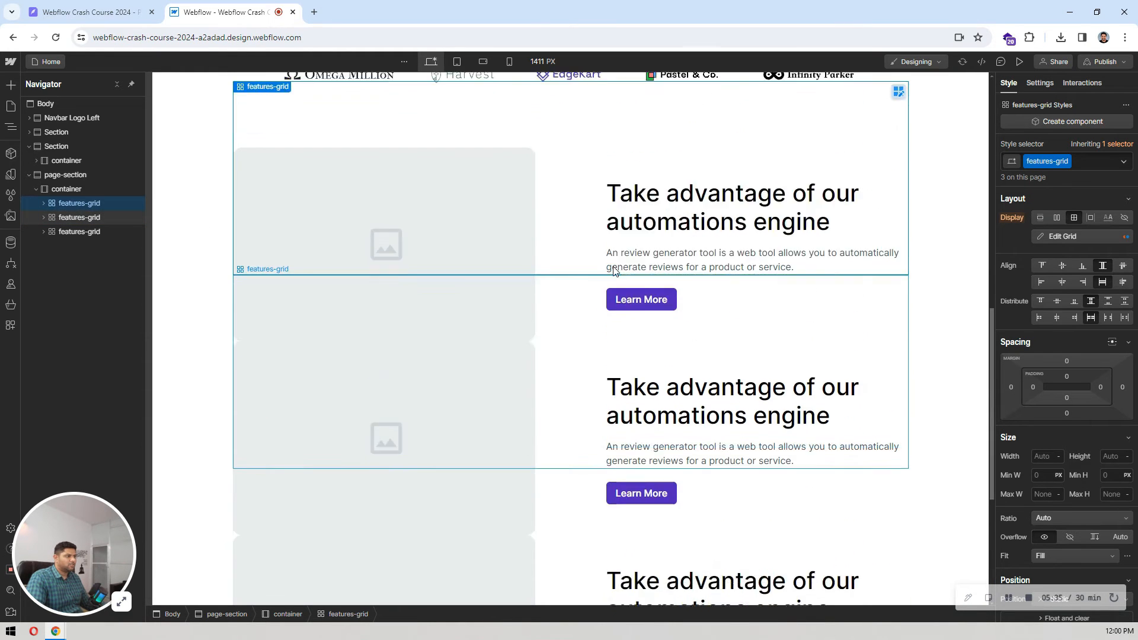
Step: Add a combo class named reverse to the second features-grid
{"action": "left_click", "coordinate": [66, 217]}
{"action": "left_click", "coordinate": [43, 219]}
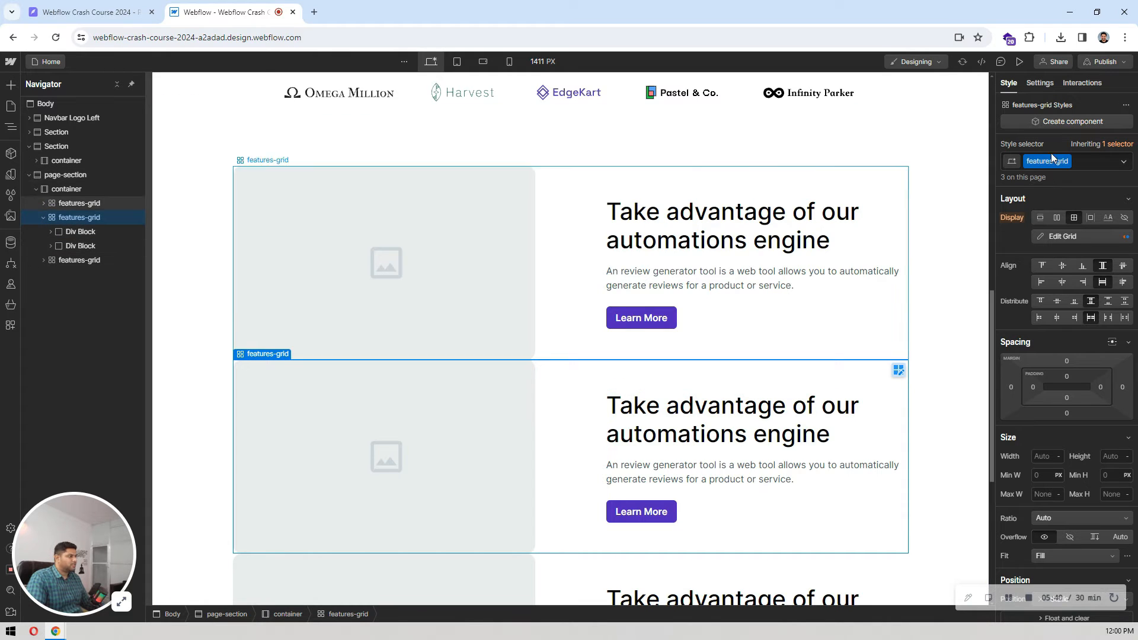
{"action": "left_click", "coordinate": [1080, 160]}
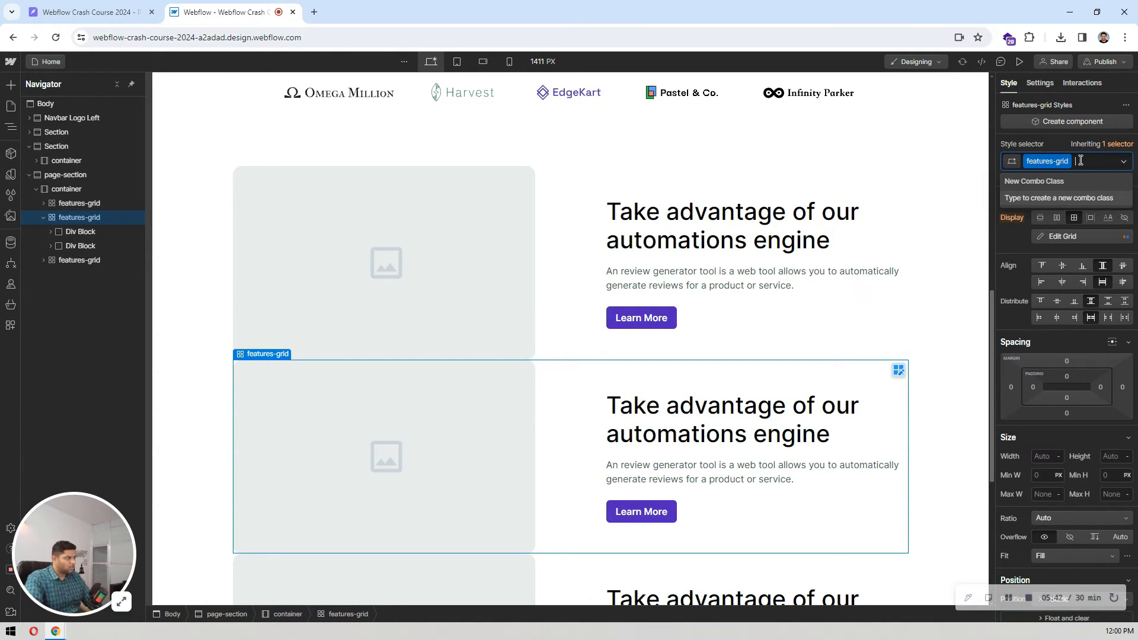
{"action": "type", "text": "rev"}
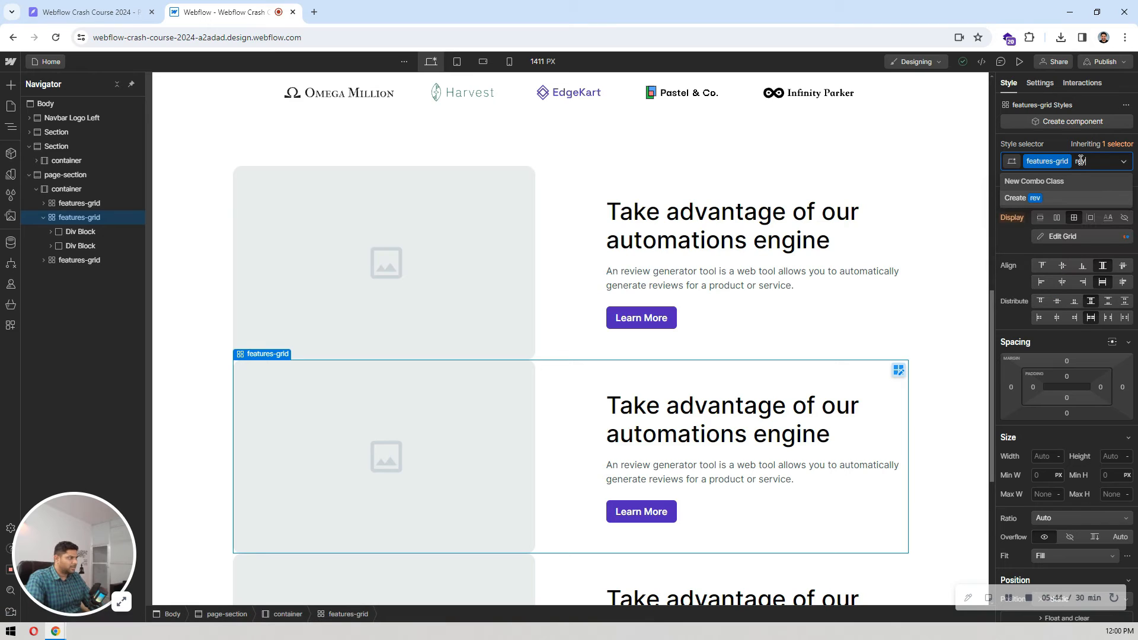
{"action": "type", "text": "erse"}
{"action": "key", "text": "Return"}
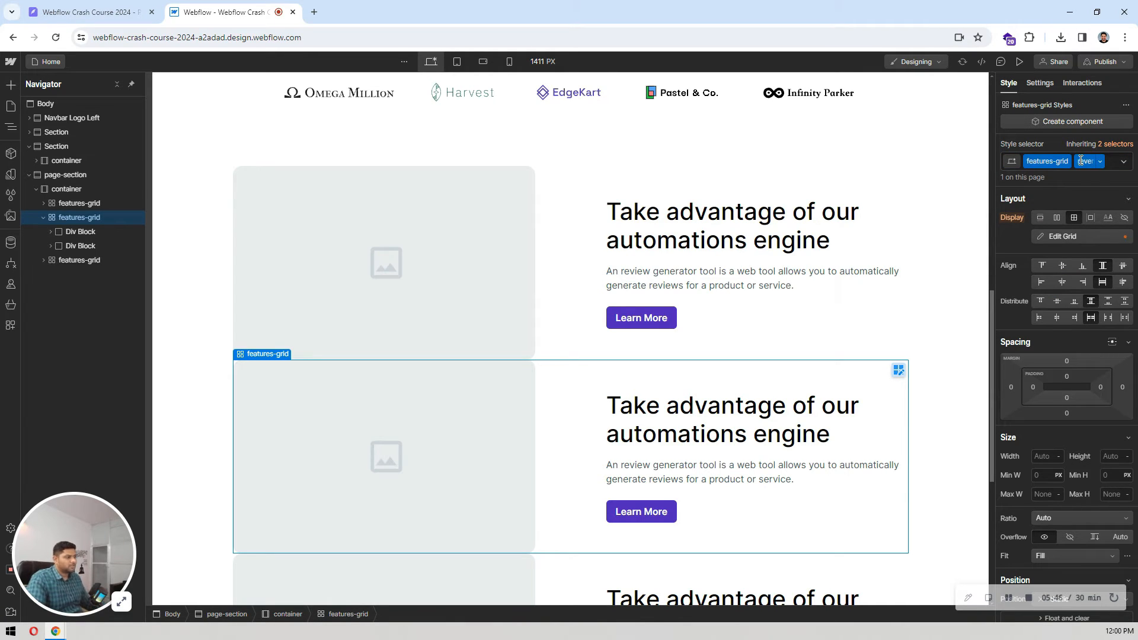
Step: Set the grid child order of the second row's image div block to Last
{"action": "left_click", "coordinate": [76, 231]}
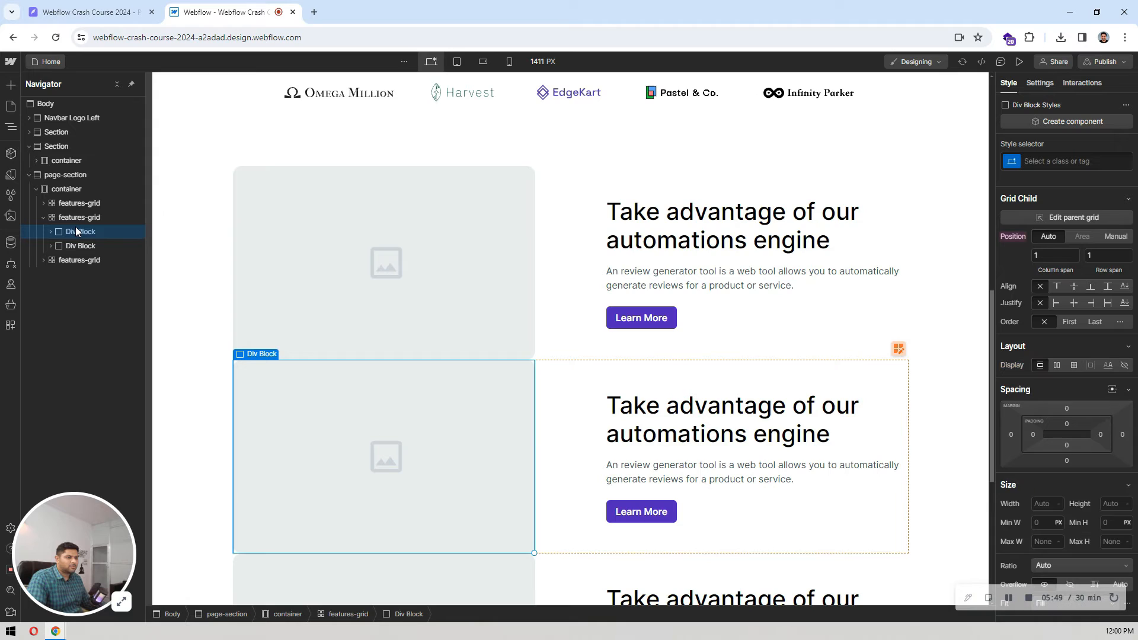
{"action": "left_click", "coordinate": [1088, 323]}
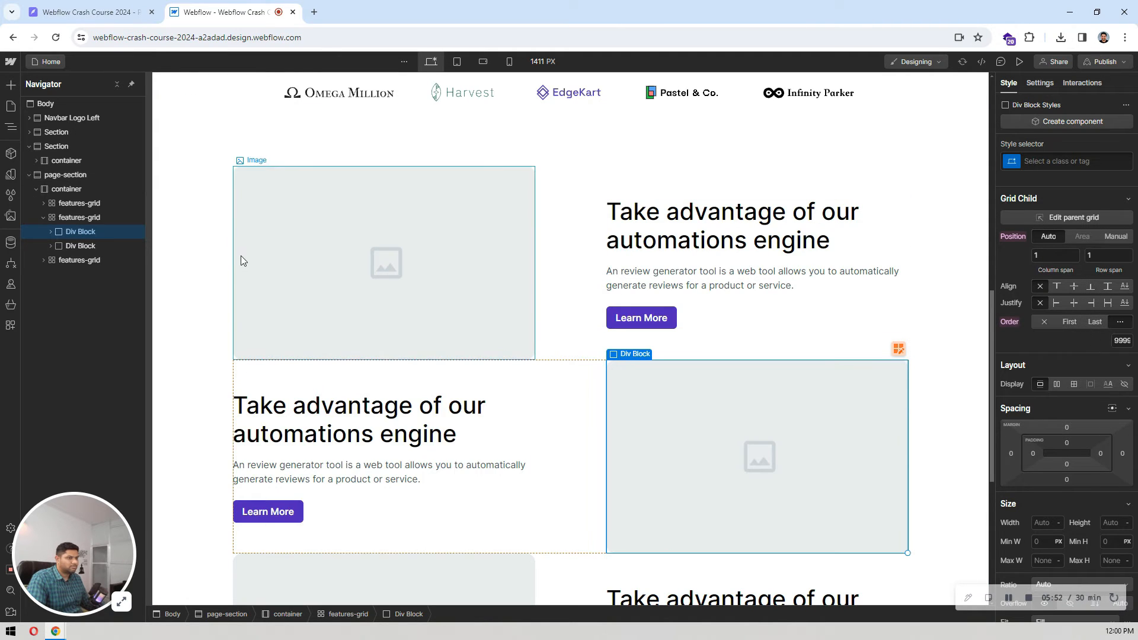
{"action": "left_click", "coordinate": [208, 255]}
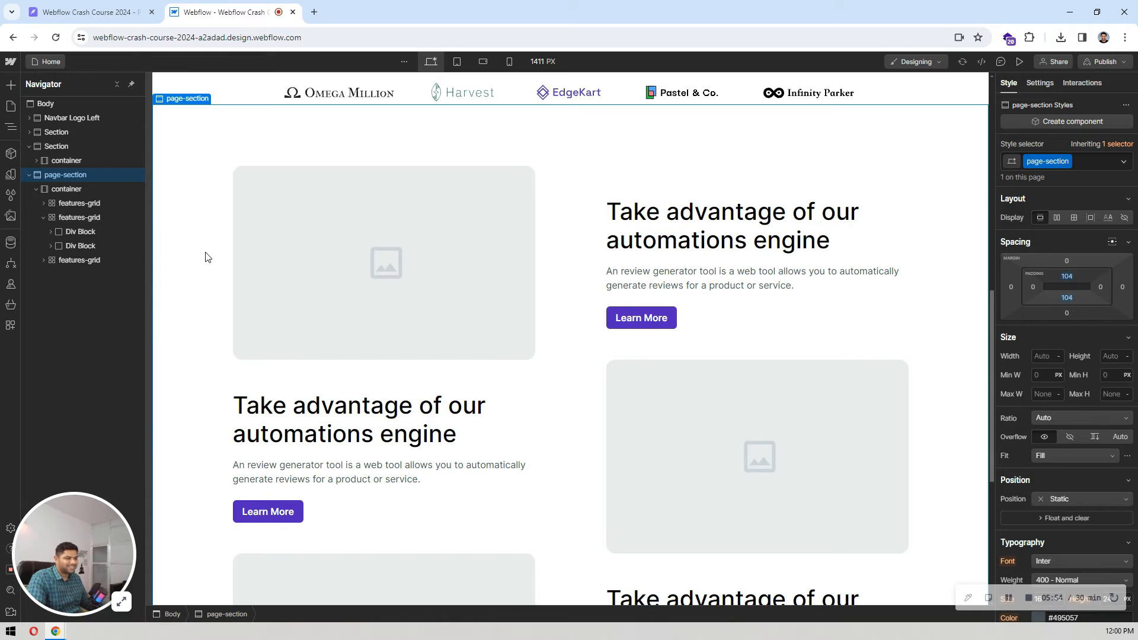
Step: Compare the feature rows' alternating layout and vertical spacing in Webflow with the Pixso design
{"action": "left_click", "coordinate": [120, 7]}
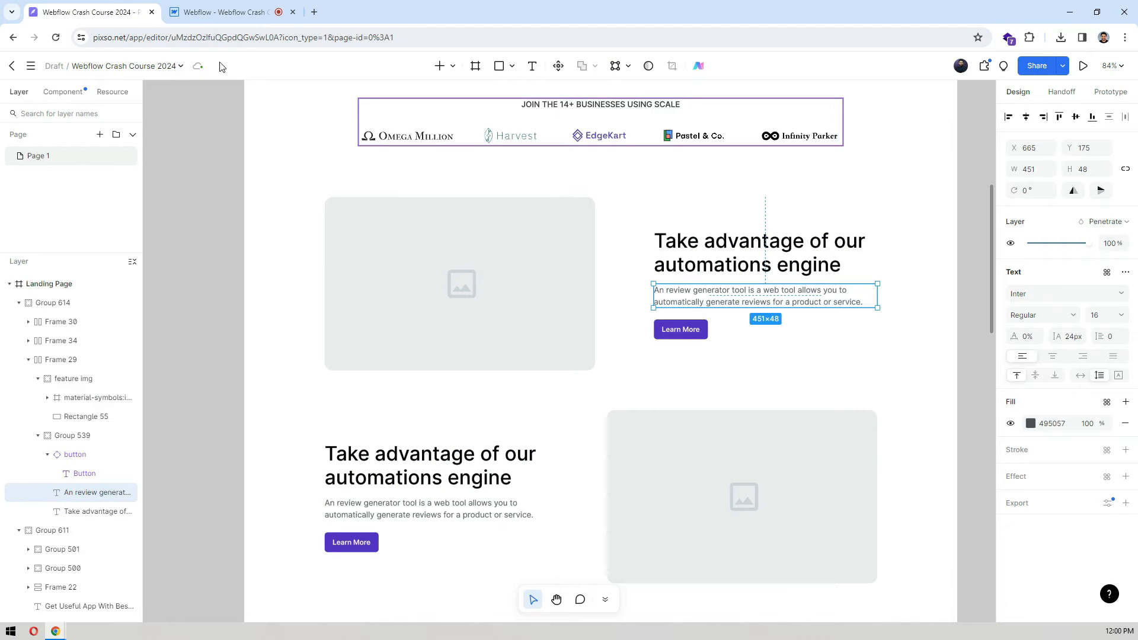
{"action": "left_click", "coordinate": [224, 7]}
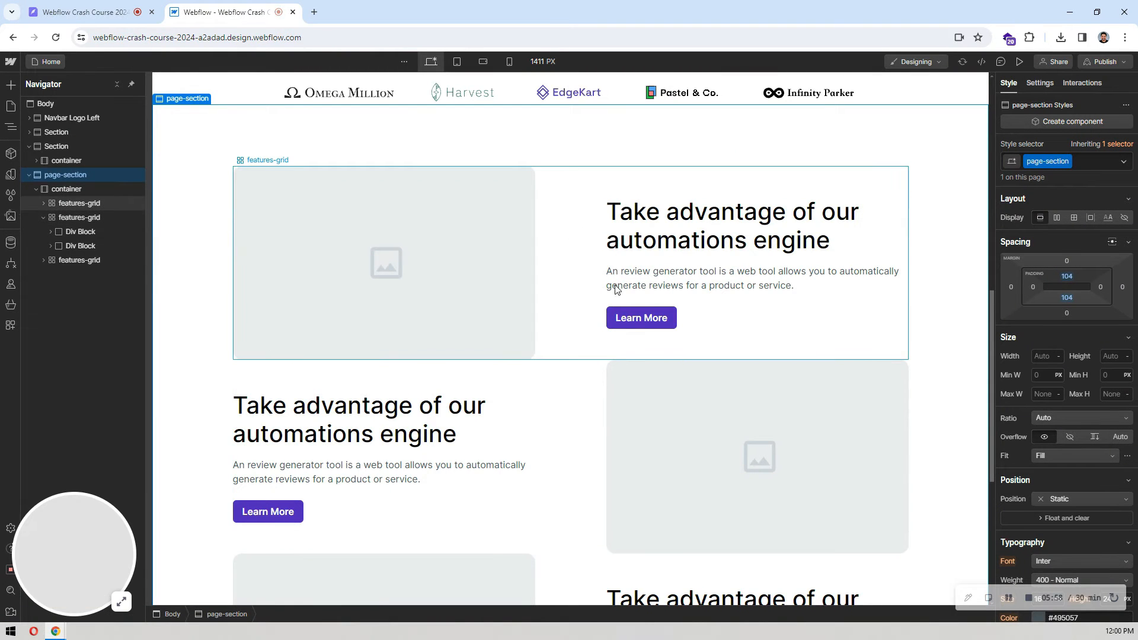
{"action": "left_click", "coordinate": [92, 7]}
{"action": "left_click", "coordinate": [224, 12]}
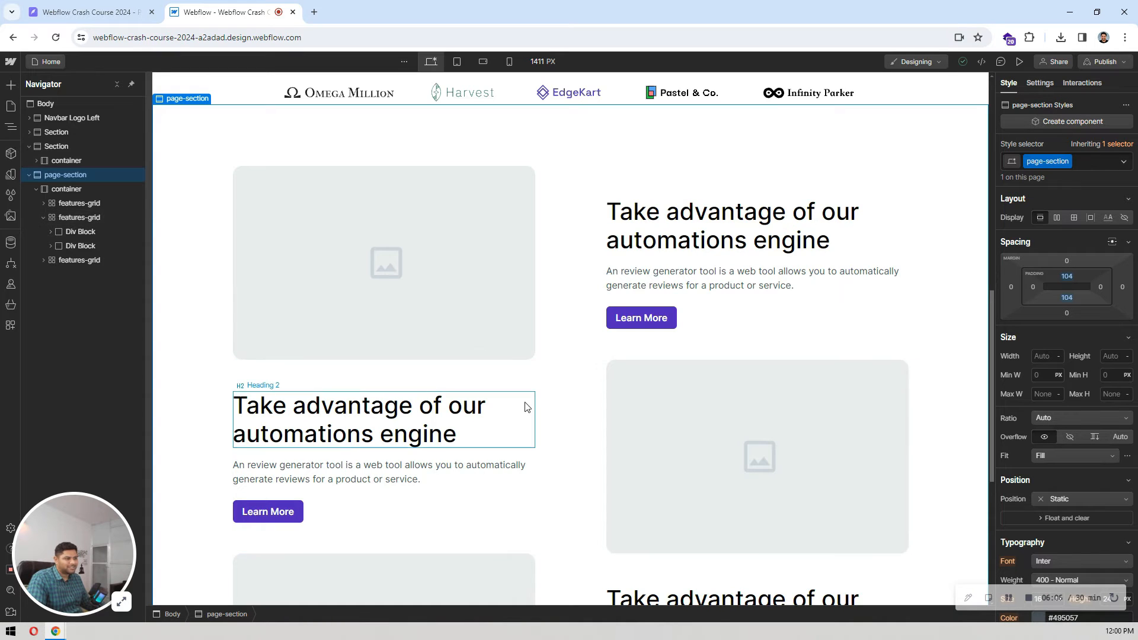
{"action": "left_click", "coordinate": [585, 260]}
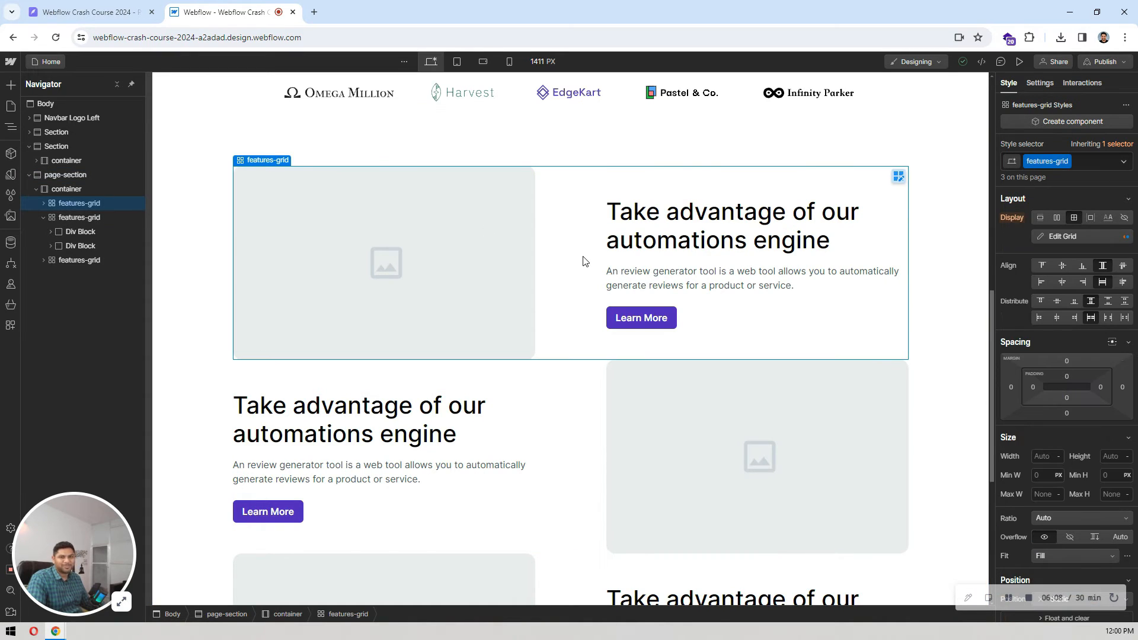
{"action": "scroll", "coordinate": [566, 300], "scroll_direction": "down", "scroll_amount": 1}
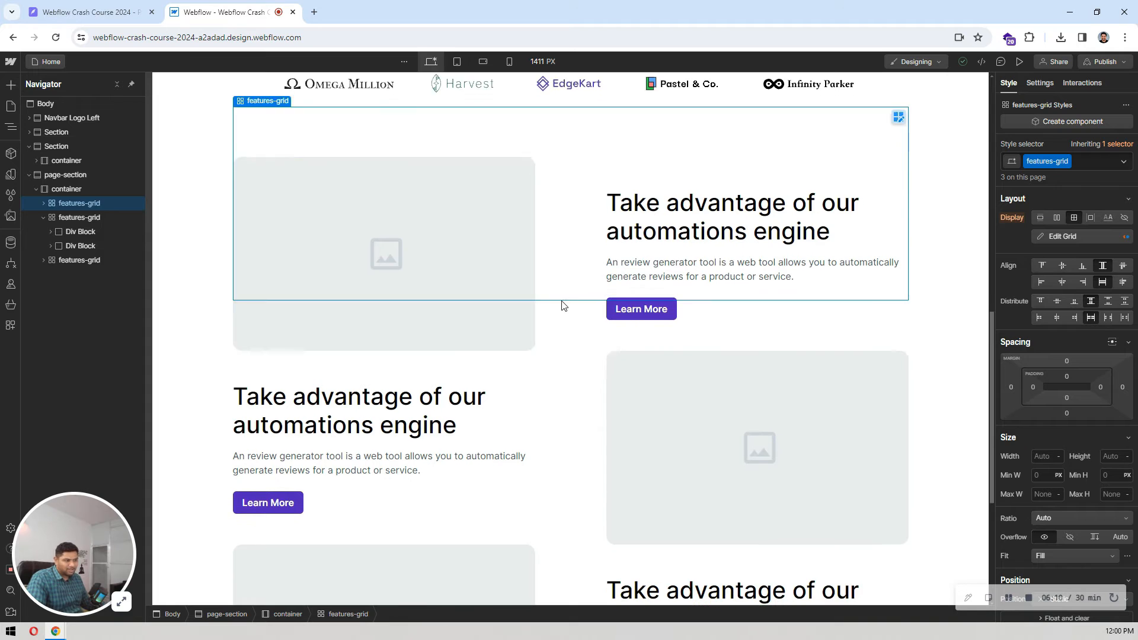
{"action": "key", "text": "ctrl+shift+Tab"}
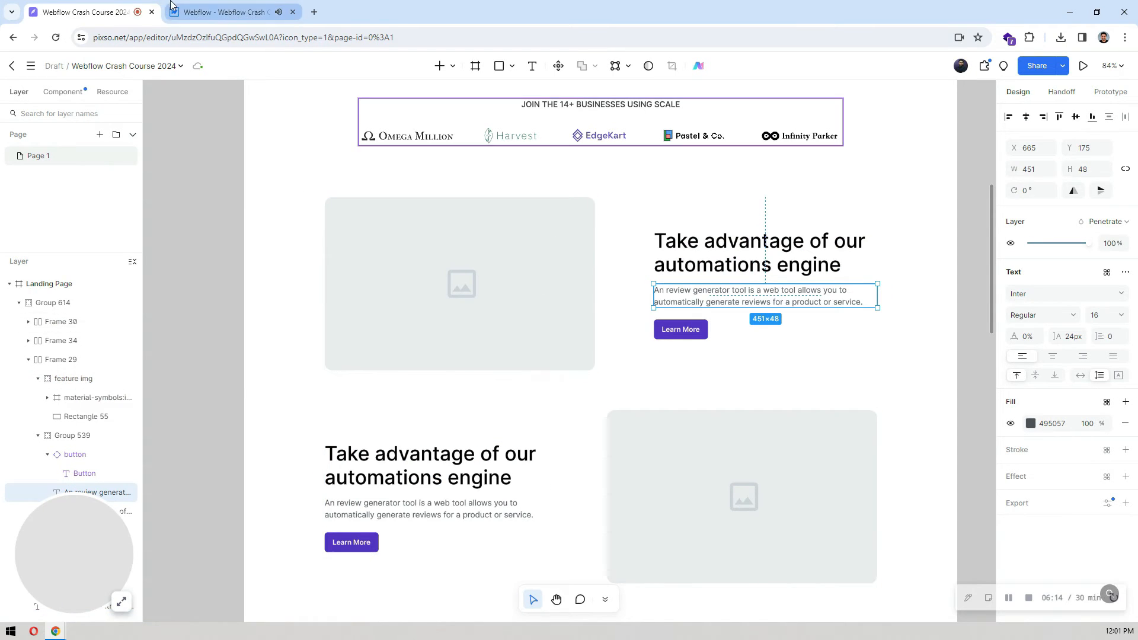
{"action": "key", "text": "ctrl+Tab"}
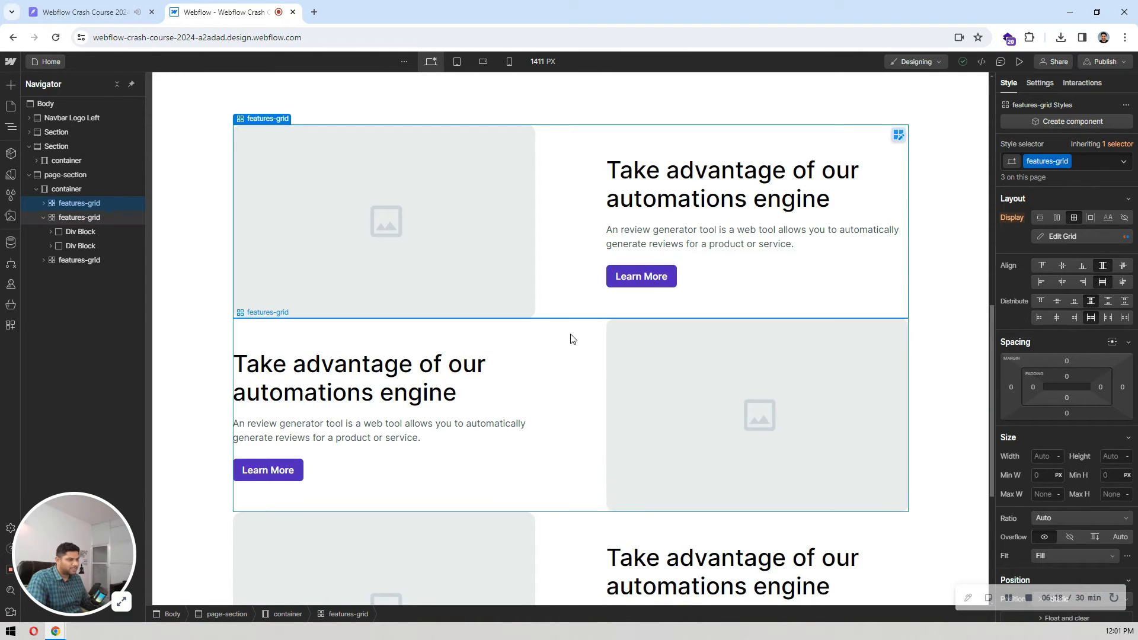
{"action": "scroll", "coordinate": [570, 352], "scroll_direction": "down", "scroll_amount": 4}
{"action": "scroll", "coordinate": [564, 353], "scroll_direction": "up", "scroll_amount": 3}
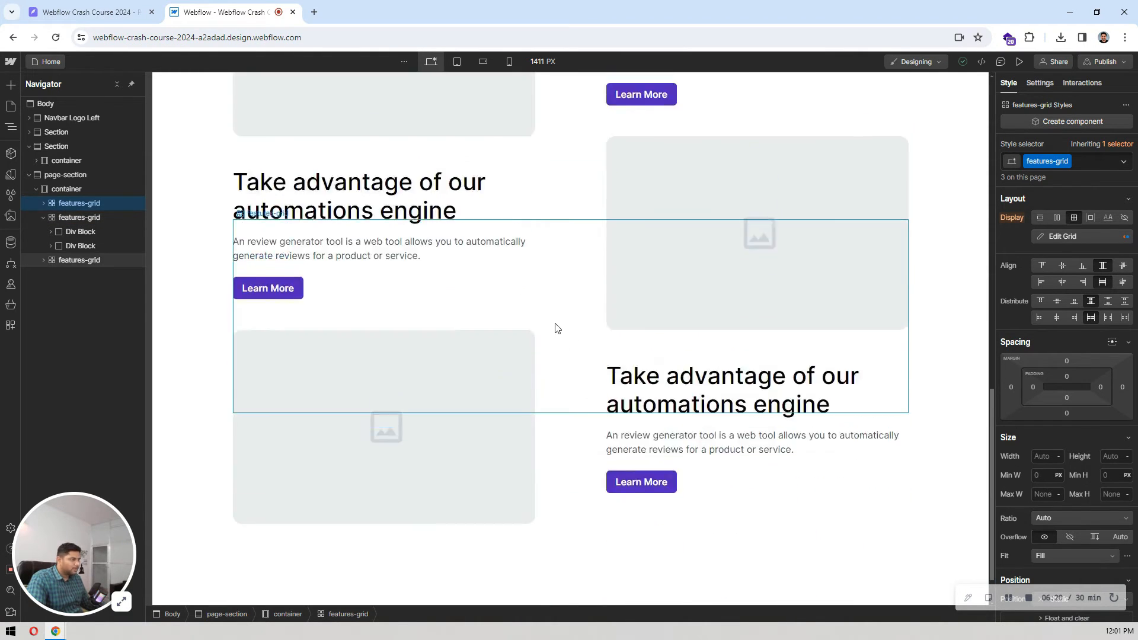
Step: Measure the vertical gap between the first two feature rows in Pixso and set the Webflow features-grid's bottom margin to 80 px
{"action": "left_click", "coordinate": [45, 5]}
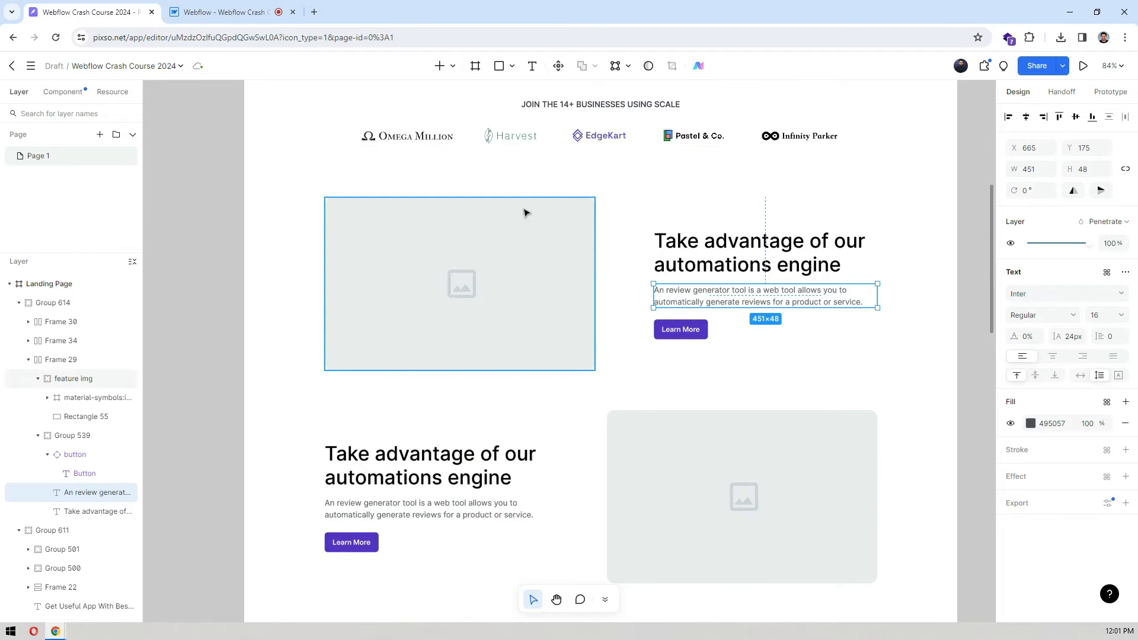
{"action": "left_click", "coordinate": [581, 300]}
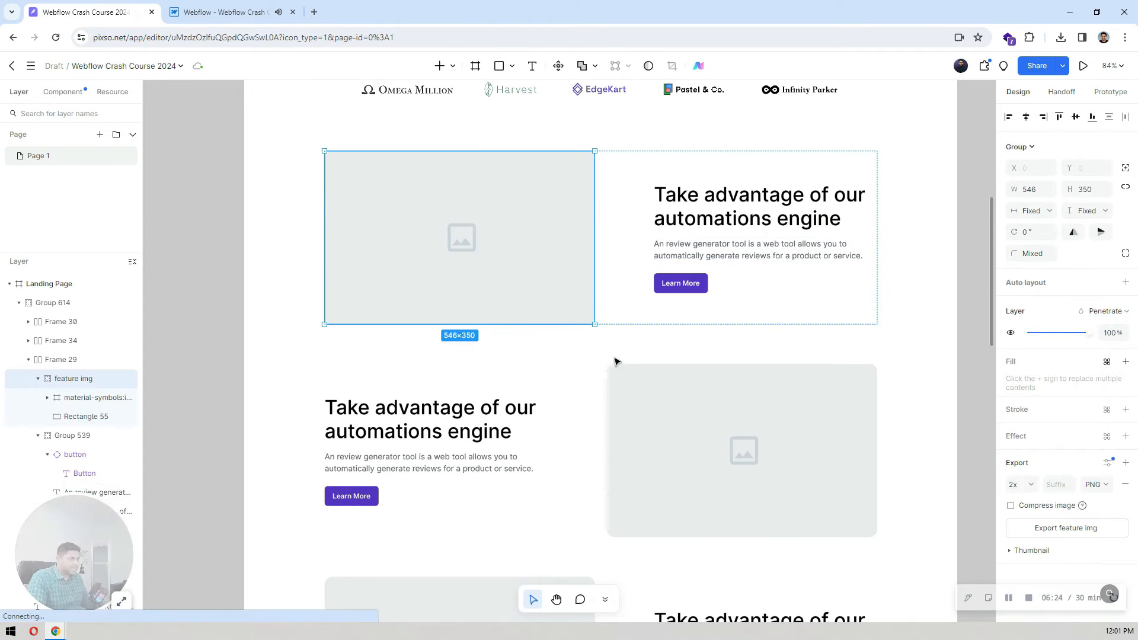
{"action": "key", "text": "alt"}
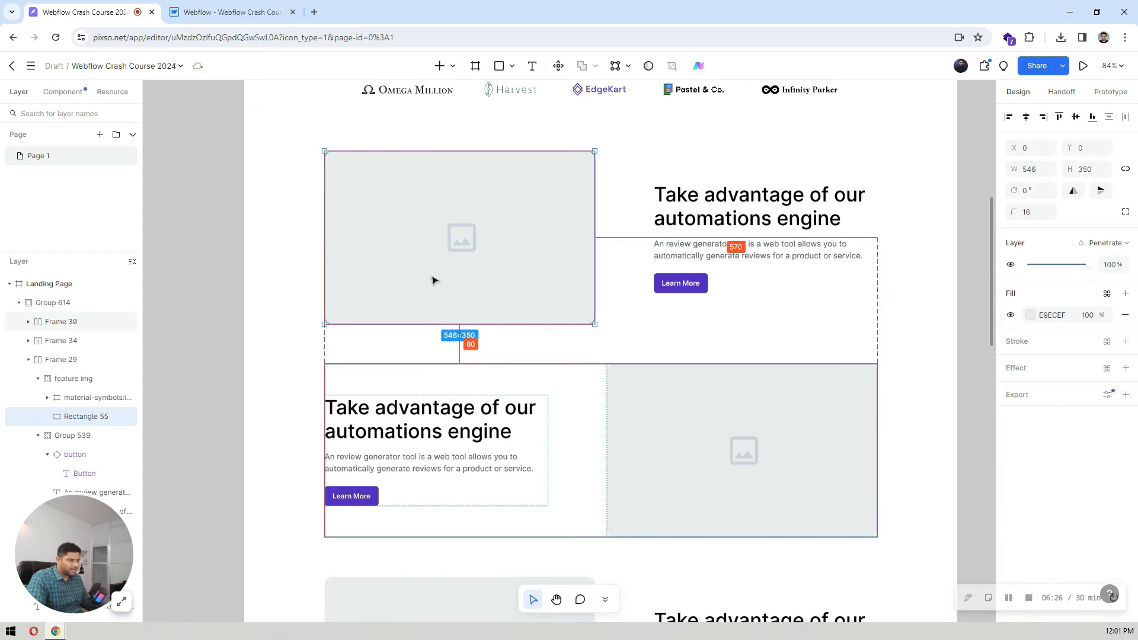
{"action": "key", "text": "ctrl+Tab"}
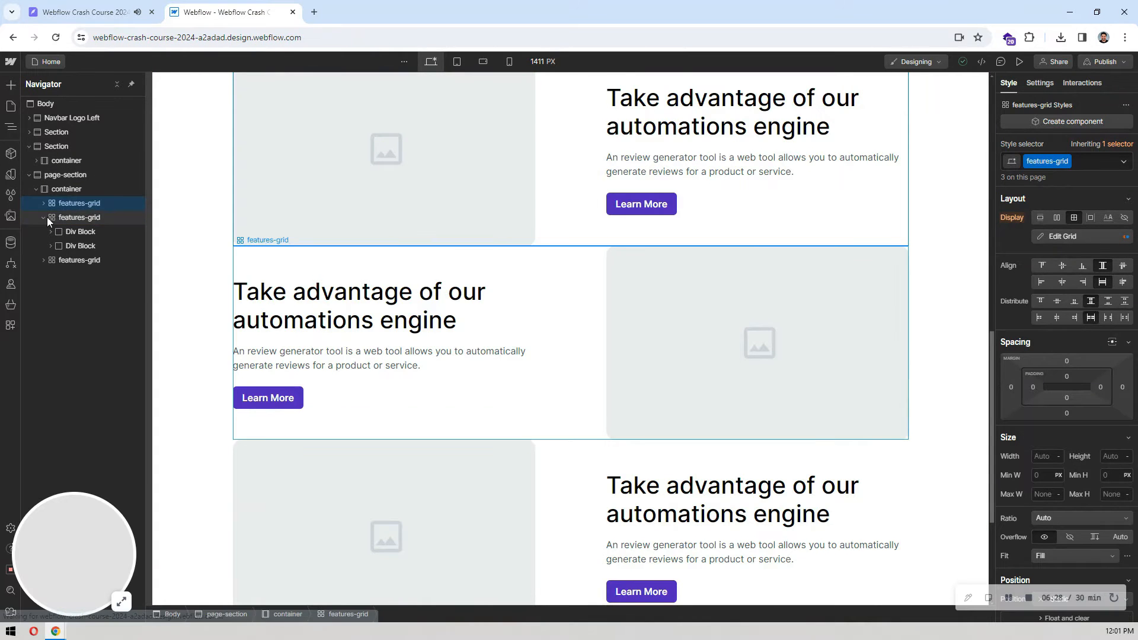
{"action": "left_click", "coordinate": [1066, 413]}
{"action": "type", "text": "80"}
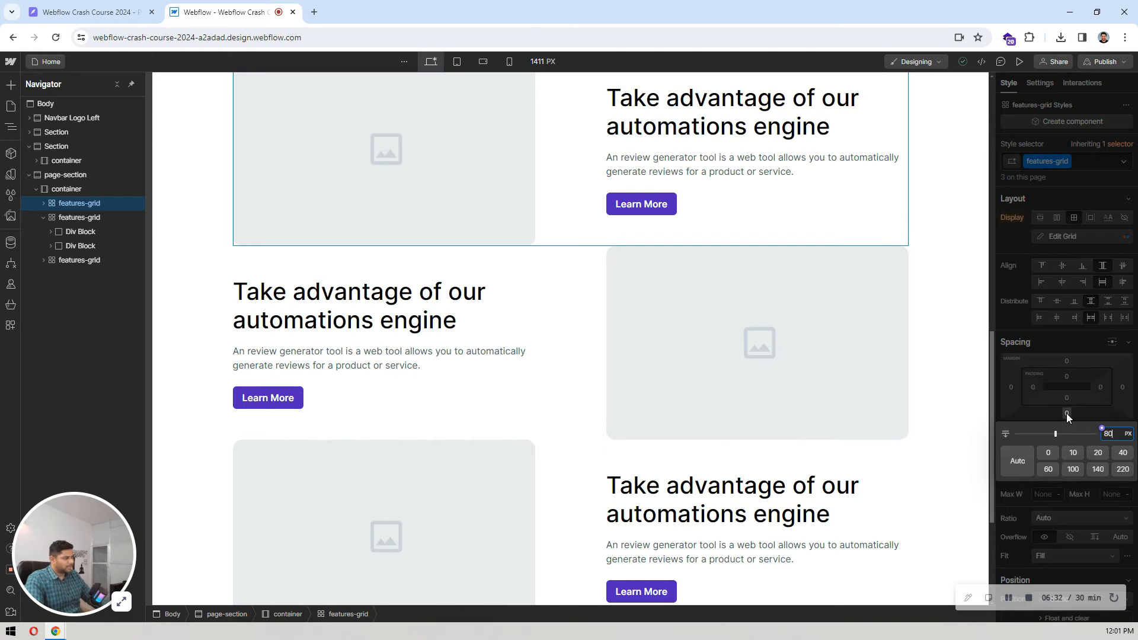
{"action": "key", "text": "Return"}
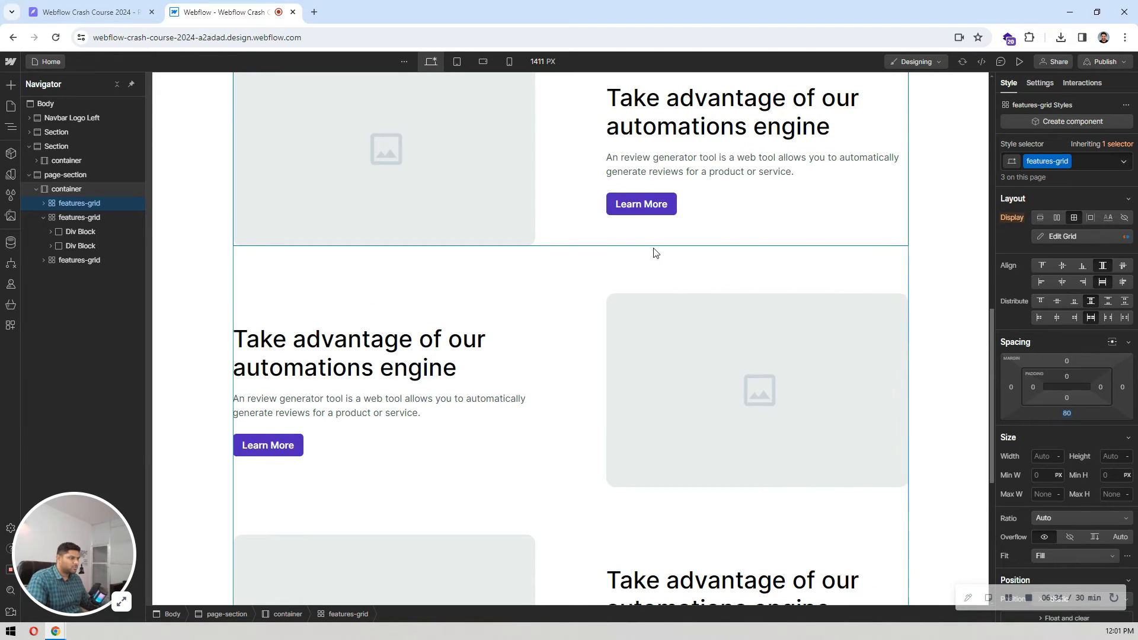
{"action": "scroll", "coordinate": [655, 253], "scroll_direction": "down", "scroll_amount": 3}
{"action": "scroll", "coordinate": [655, 253], "scroll_direction": "up", "scroll_amount": 5}
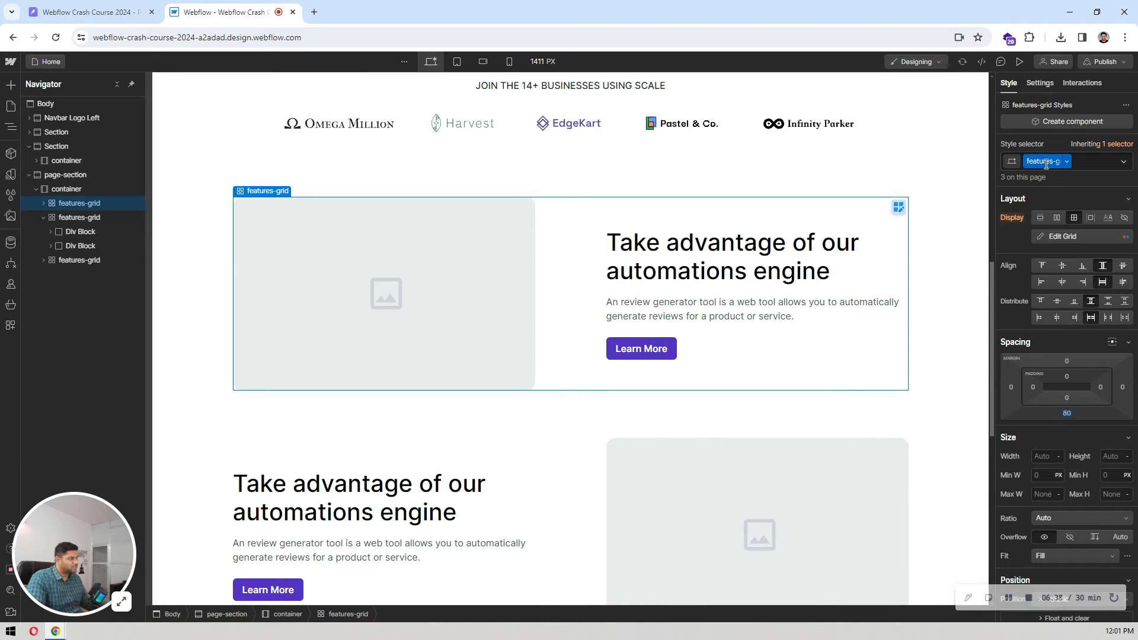
Step: Add a combo class named mb-0 to the third features-grid and set its bottom margin to 0
{"action": "scroll", "coordinate": [506, 348], "scroll_direction": "down", "scroll_amount": 7}
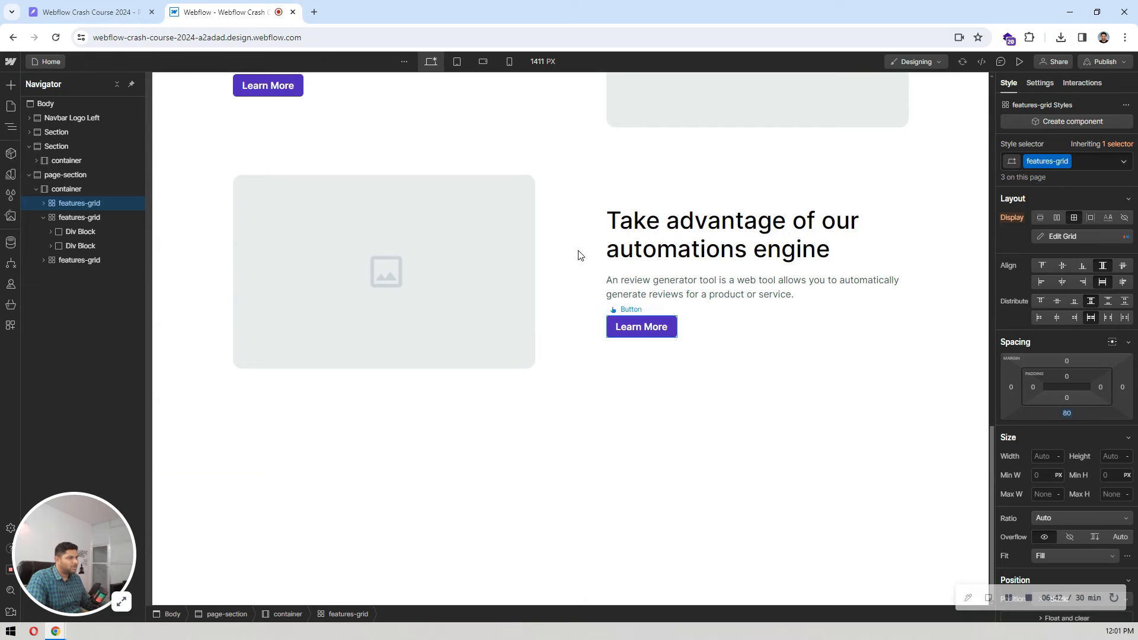
{"action": "left_click", "coordinate": [558, 254]}
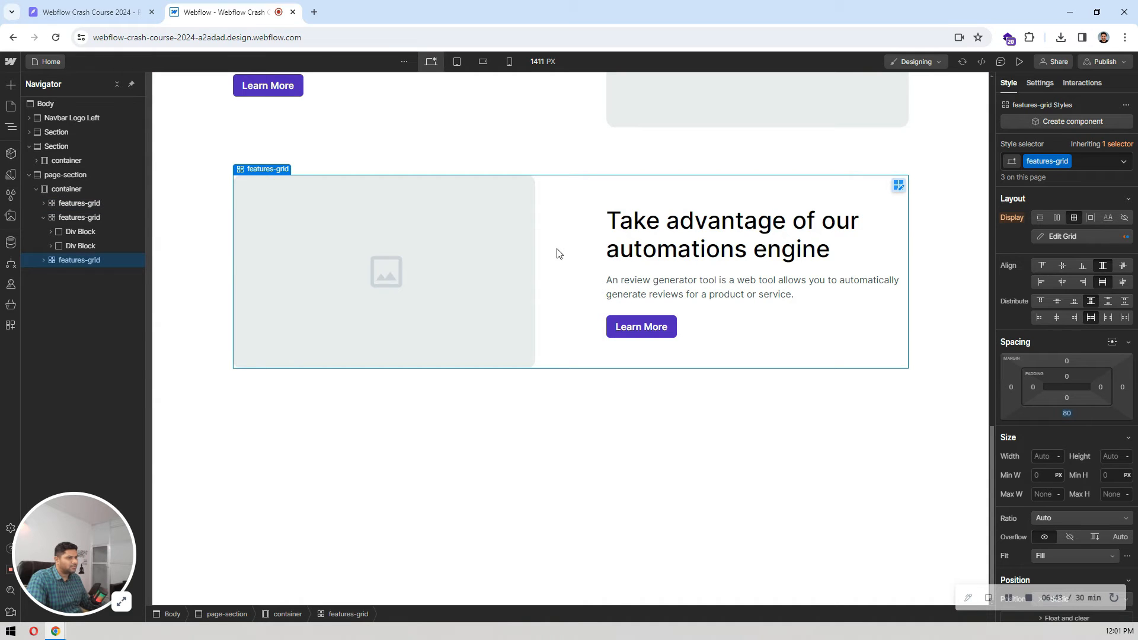
{"action": "left_click", "coordinate": [1094, 162]}
{"action": "type", "text": "mb-0"}
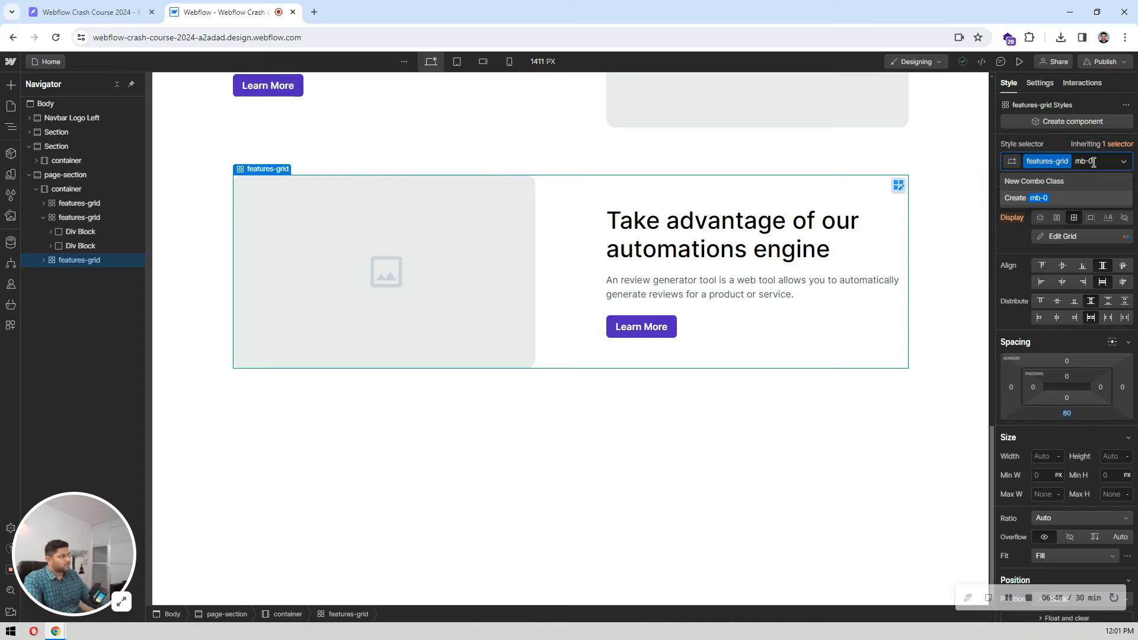
{"action": "key", "text": "Return"}
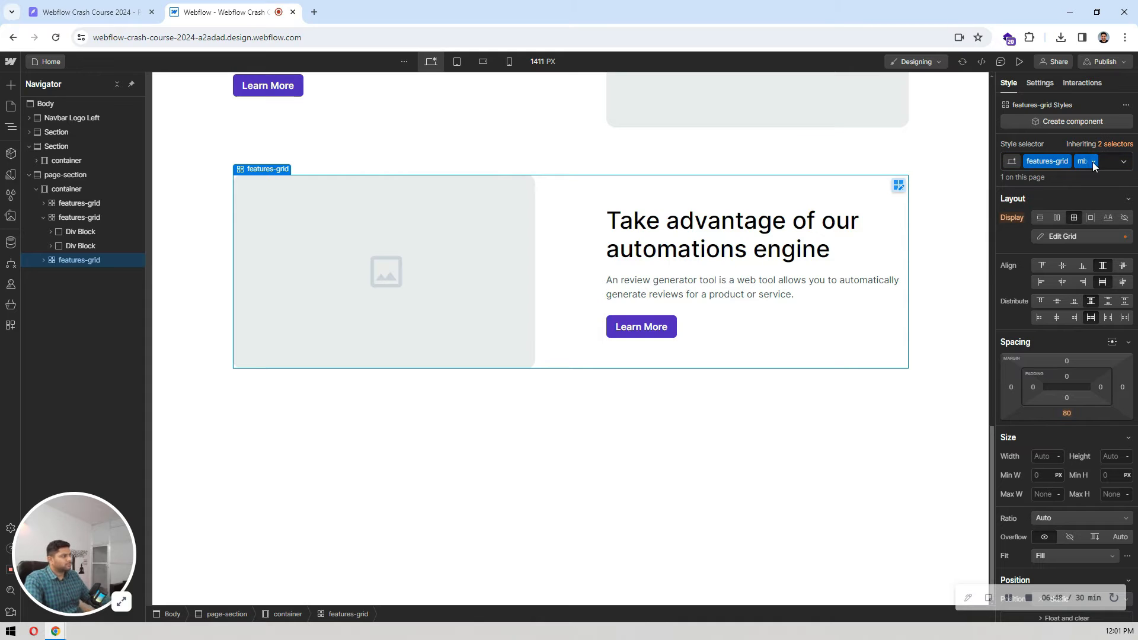
{"action": "left_click", "coordinate": [1068, 414]}
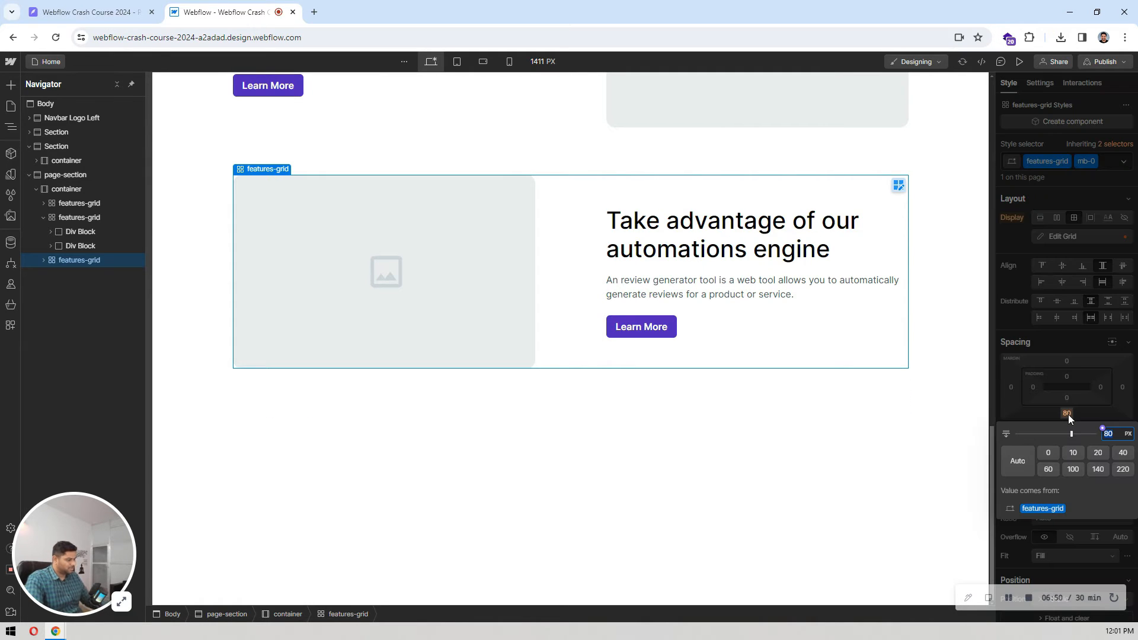
{"action": "type", "text": "0"}
{"action": "key", "text": "Return"}
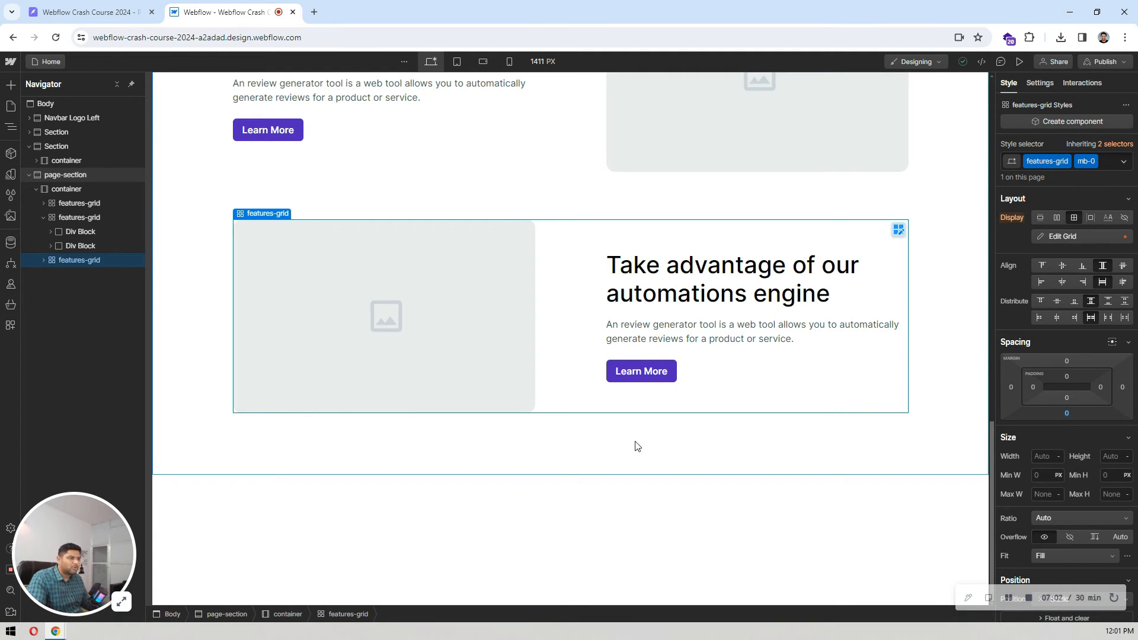
Step: Review the three feature rows in Webflow and examine the Latest News section in the Pixso design
{"action": "left_click", "coordinate": [635, 446]}
{"action": "scroll", "coordinate": [635, 446], "scroll_direction": "up", "scroll_amount": 8}
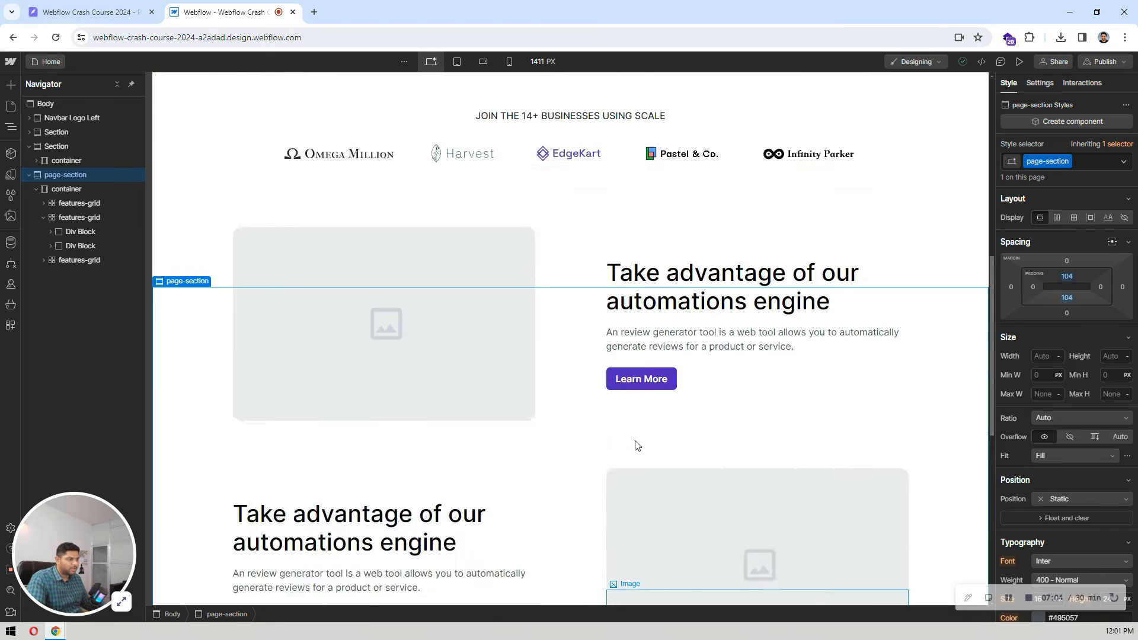
{"action": "scroll", "coordinate": [635, 446], "scroll_direction": "down", "scroll_amount": 7}
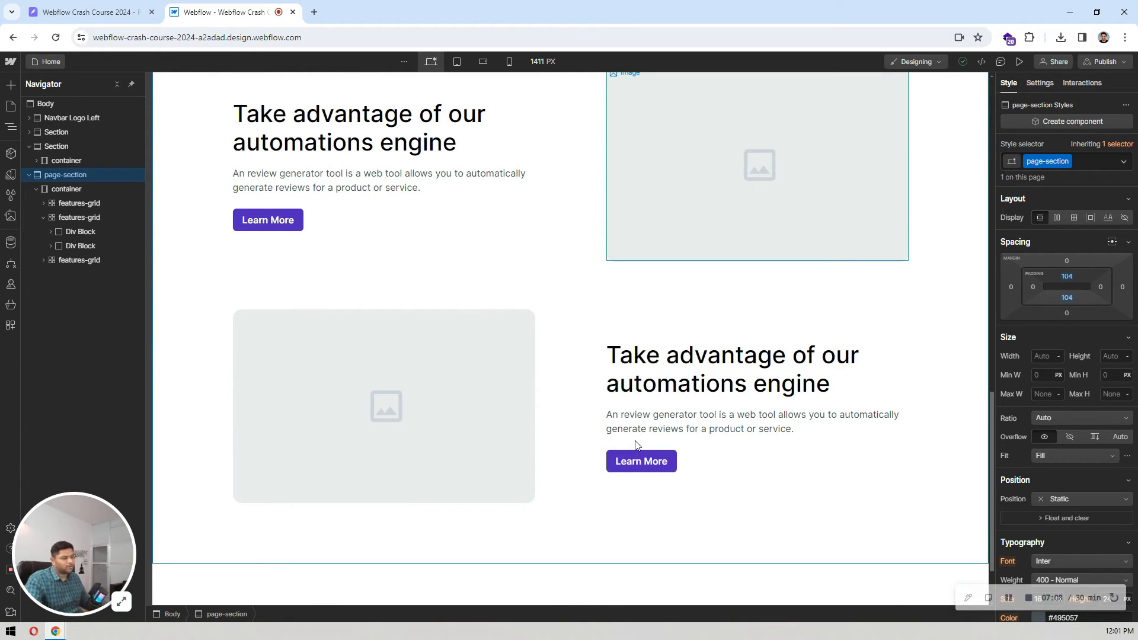
{"action": "scroll", "coordinate": [560, 249], "scroll_direction": "up", "scroll_amount": 9}
{"action": "scroll", "coordinate": [555, 231], "scroll_direction": "down", "scroll_amount": 7}
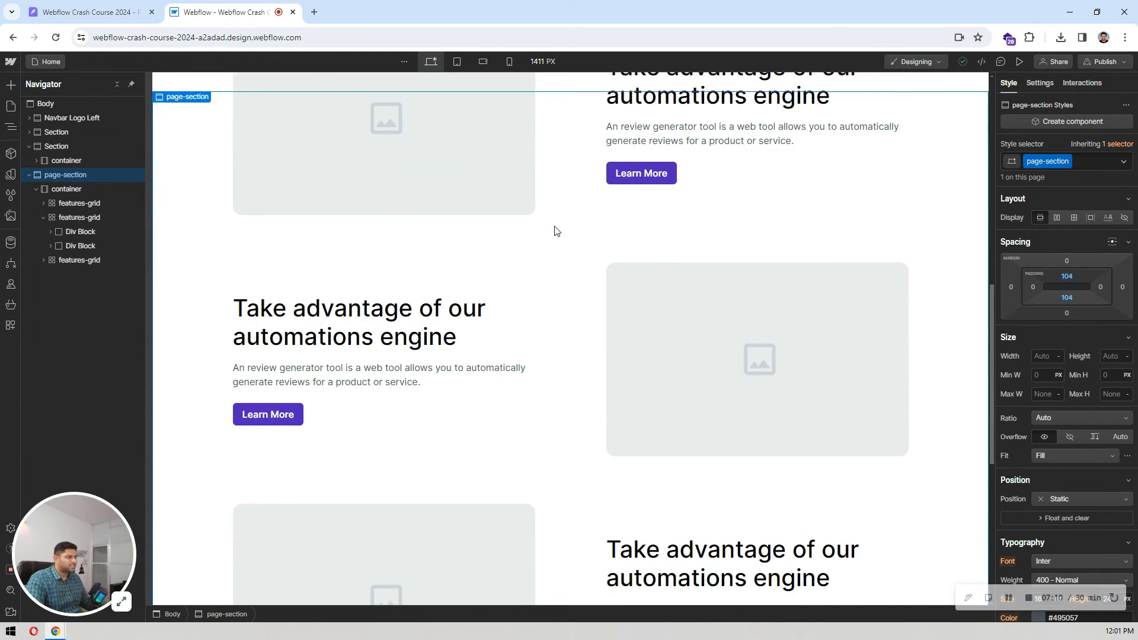
{"action": "scroll", "coordinate": [557, 231], "scroll_direction": "down", "scroll_amount": 4}
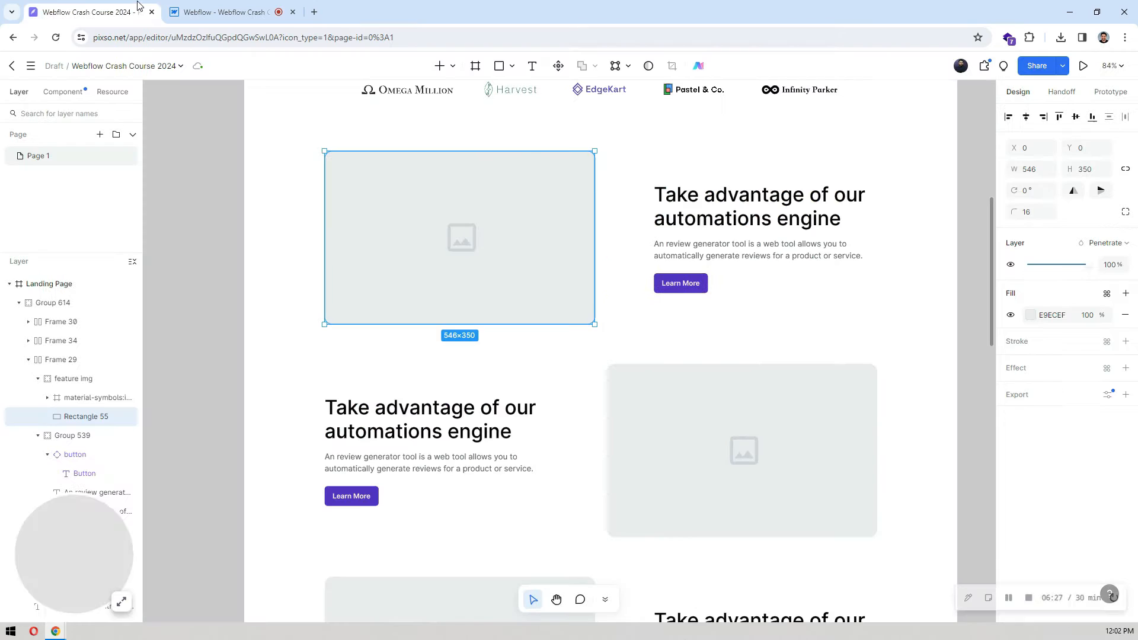
{"action": "scroll", "coordinate": [474, 227], "scroll_direction": "down", "scroll_amount": 10}
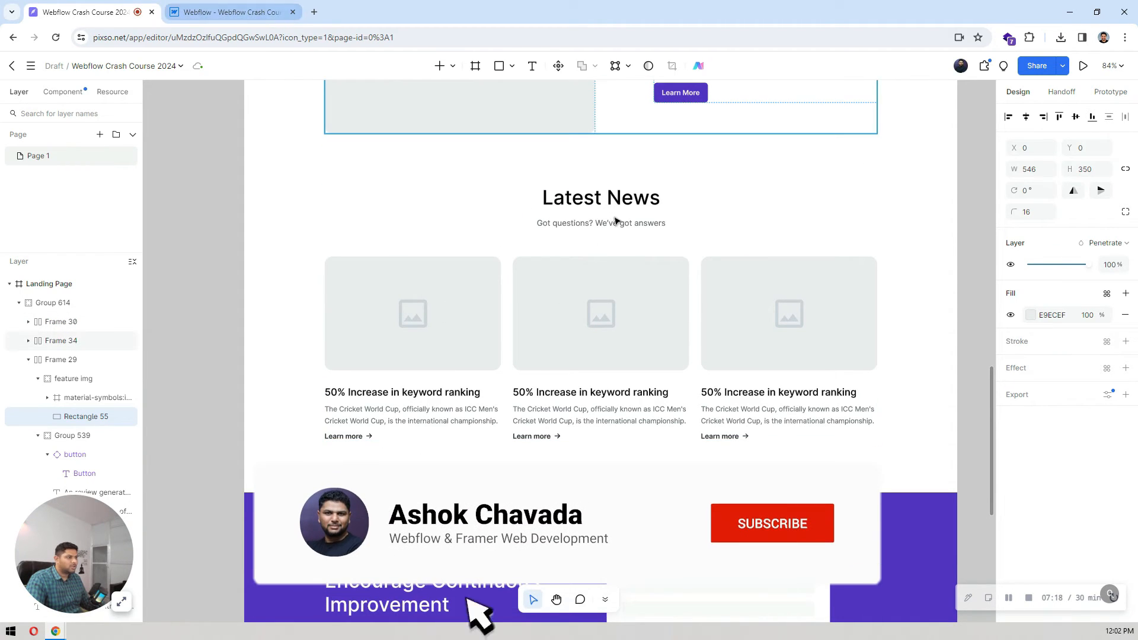
Step: Switch to Webflow, collapse the element tree and duplicate the page-section that holds the three feature rows
{"action": "key", "text": "ctrl+Tab"}
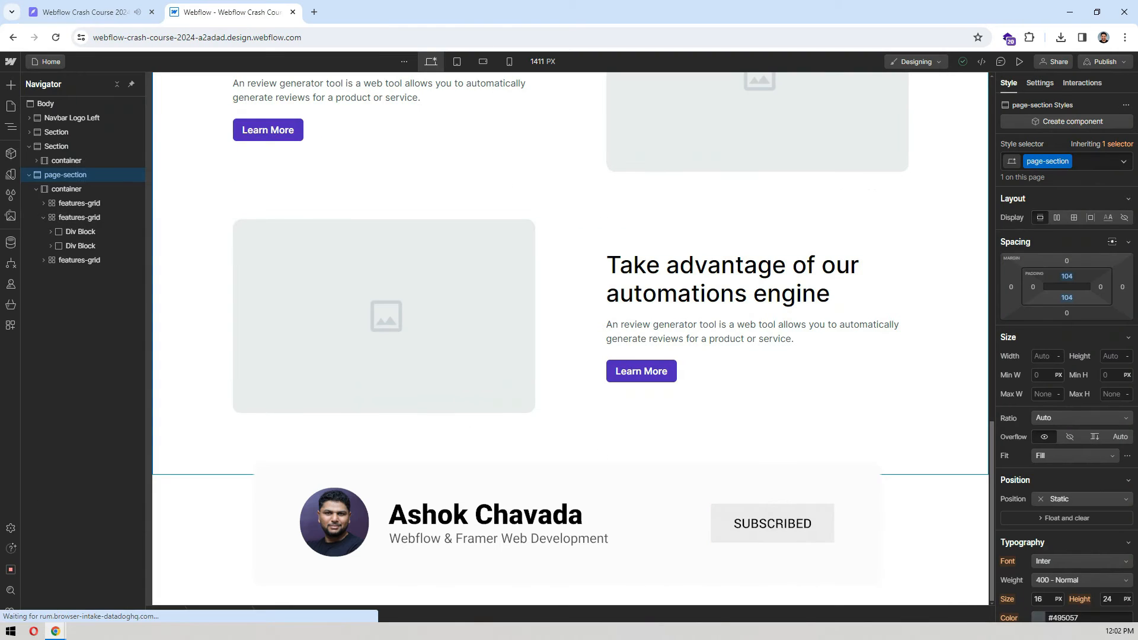
{"action": "key", "text": "d"}
{"action": "left_click", "coordinate": [118, 85]}
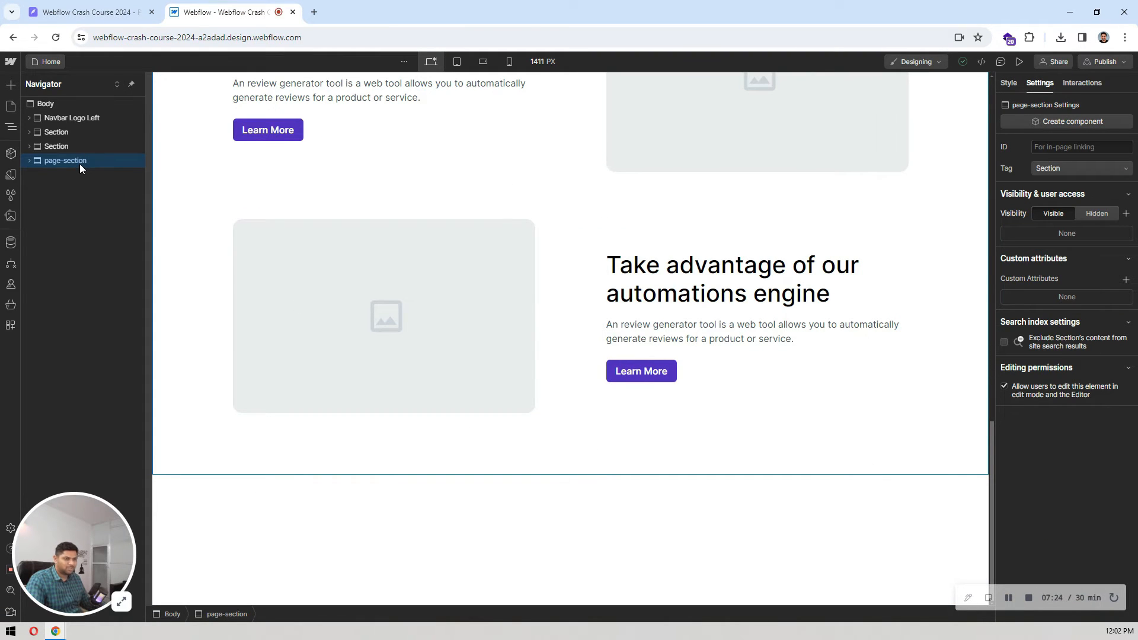
{"action": "key", "text": "ctrl+d"}
{"action": "scroll", "coordinate": [560, 214], "scroll_direction": "down", "scroll_amount": 6}
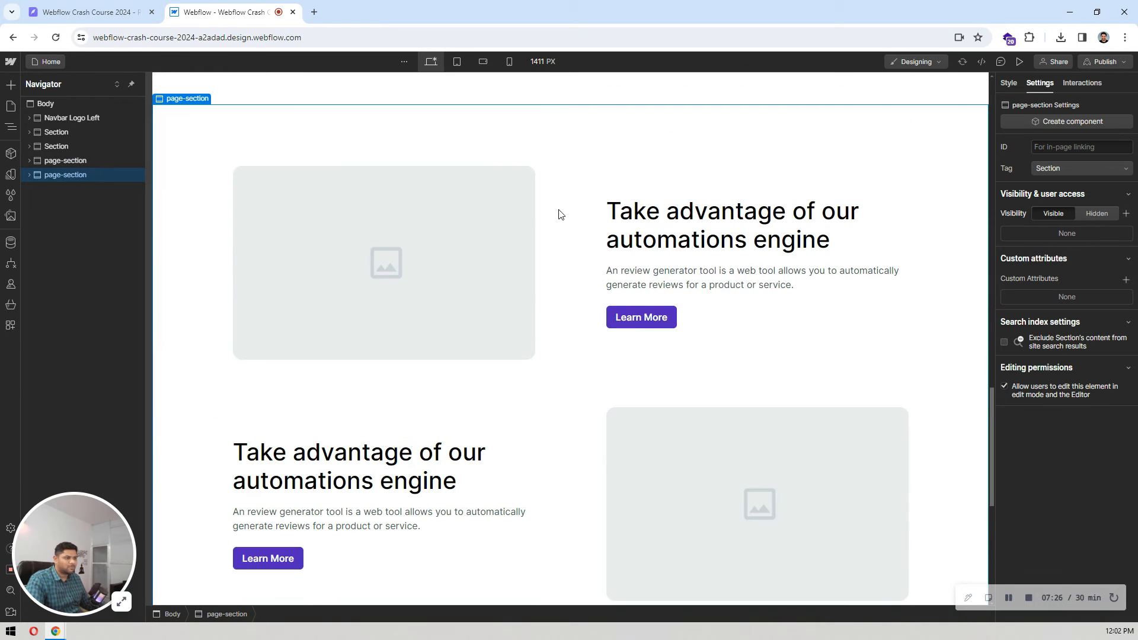
Step: Delete all three features-grid rows from the duplicated page-section, leaving only its empty container
{"action": "left_click", "coordinate": [27, 176]}
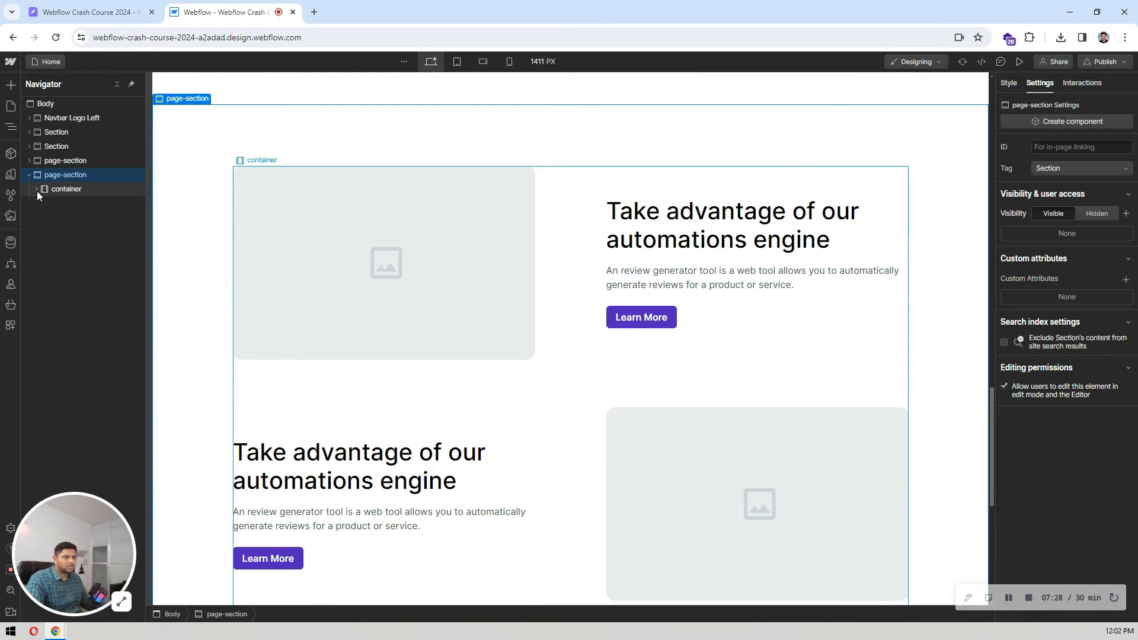
{"action": "left_click", "coordinate": [37, 190]}
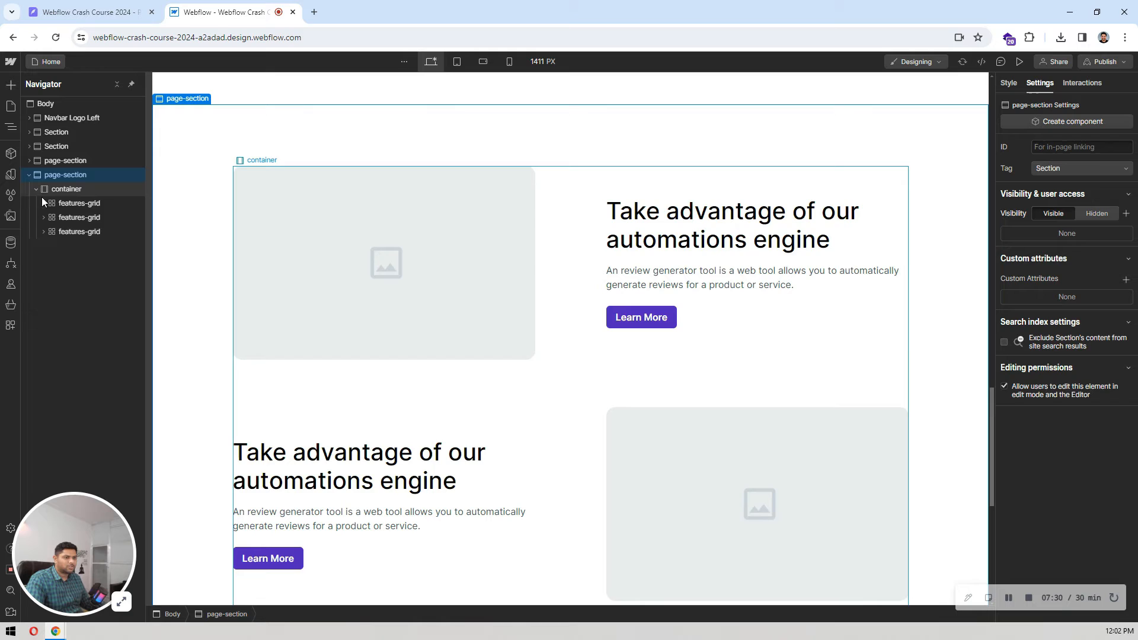
{"action": "left_click", "coordinate": [66, 218]}
{"action": "key", "text": "Delete"}
{"action": "key", "text": "Delete"}
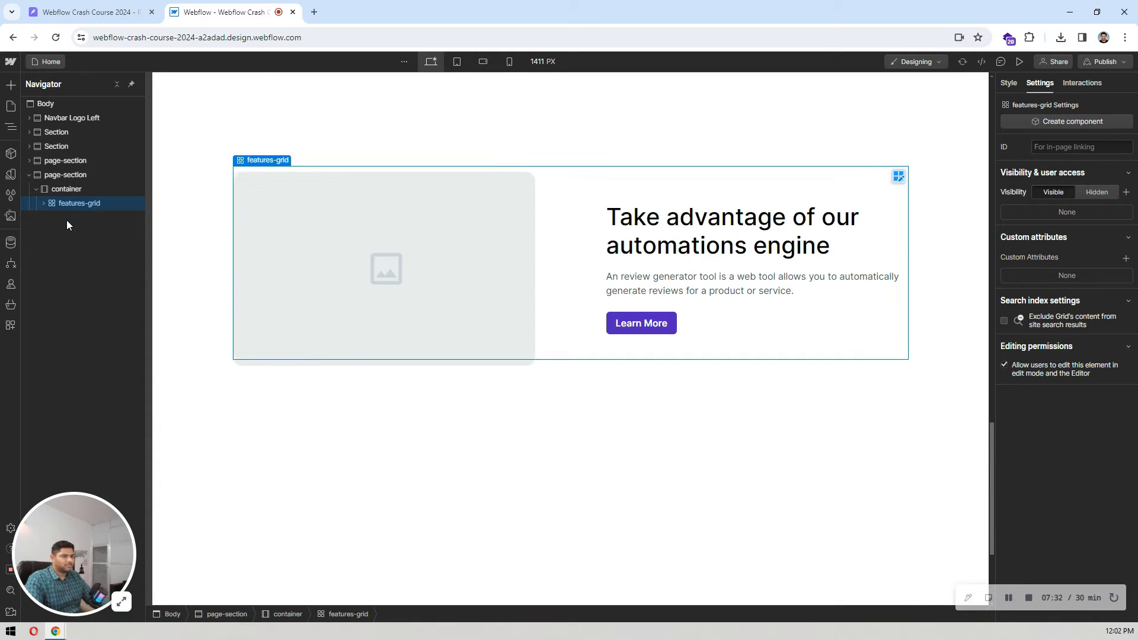
{"action": "left_click", "coordinate": [1009, 84]}
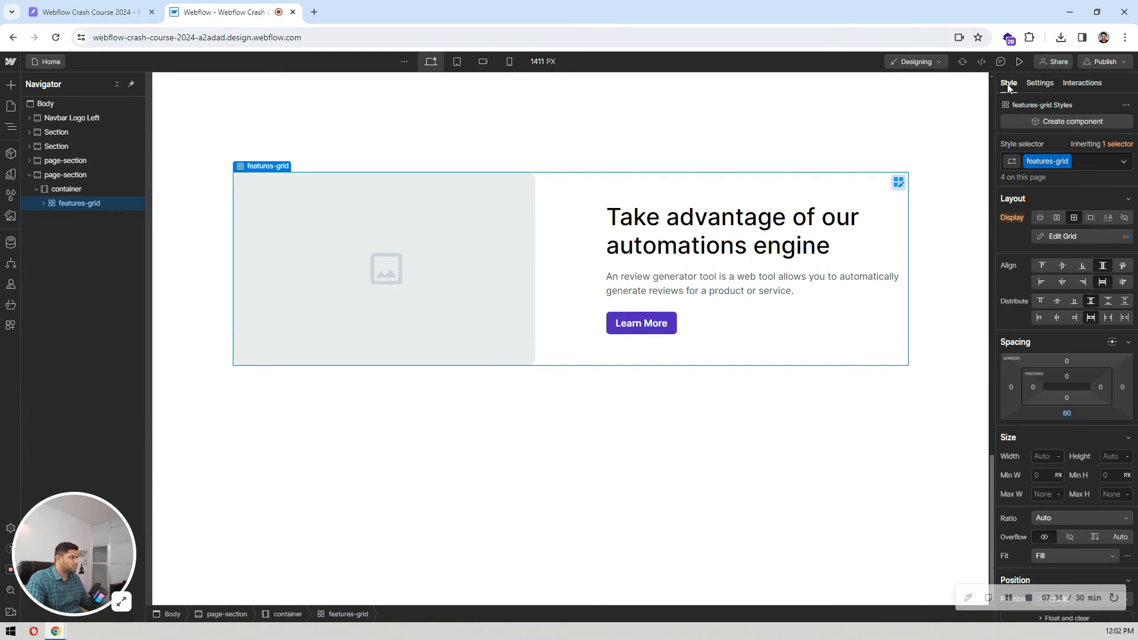
{"action": "left_click", "coordinate": [1091, 160]}
{"action": "left_click", "coordinate": [1061, 141]}
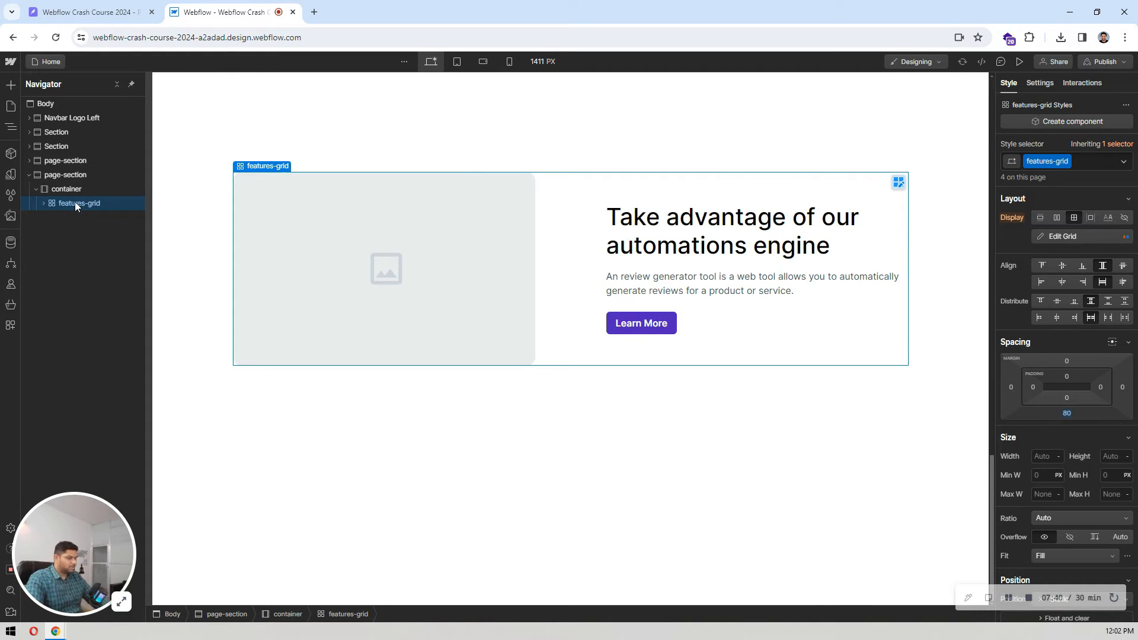
{"action": "key", "text": "Delete"}
{"action": "left_click", "coordinate": [82, 186]}
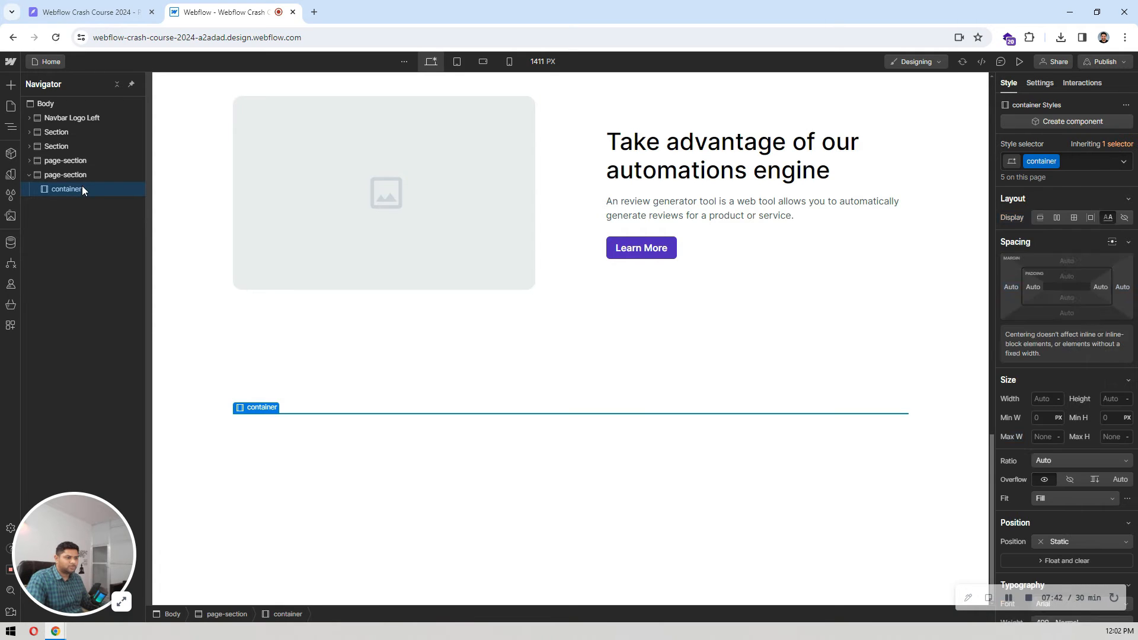
Step: Add a combo class named pt-0 to the duplicated page-section and set its top padding to 0
{"action": "left_click", "coordinate": [79, 173]}
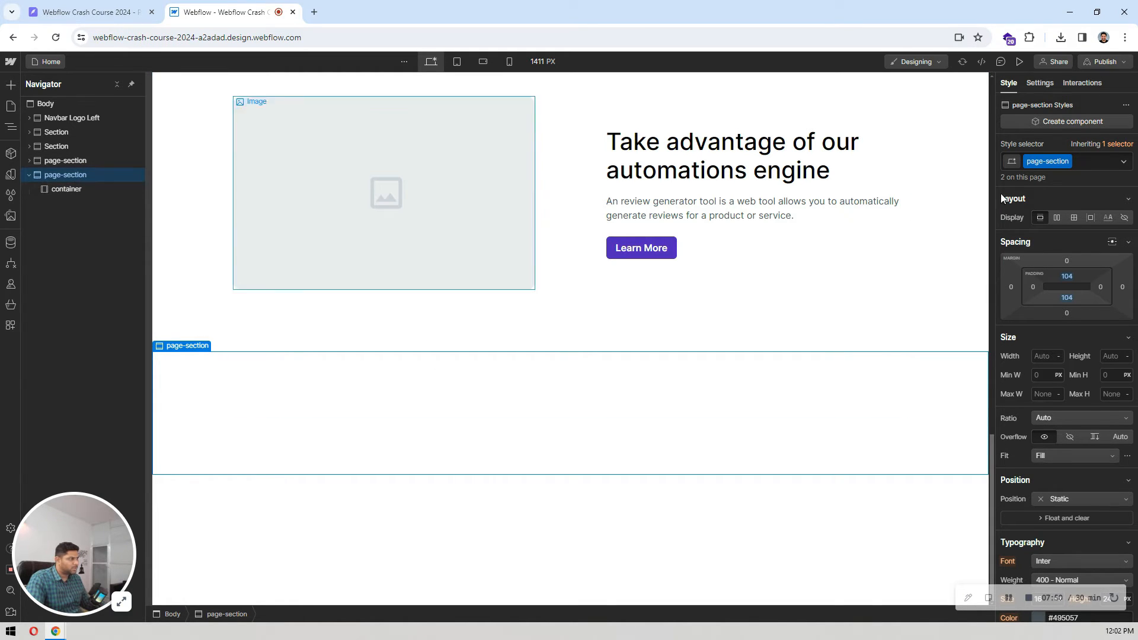
{"action": "left_click", "coordinate": [1089, 159]}
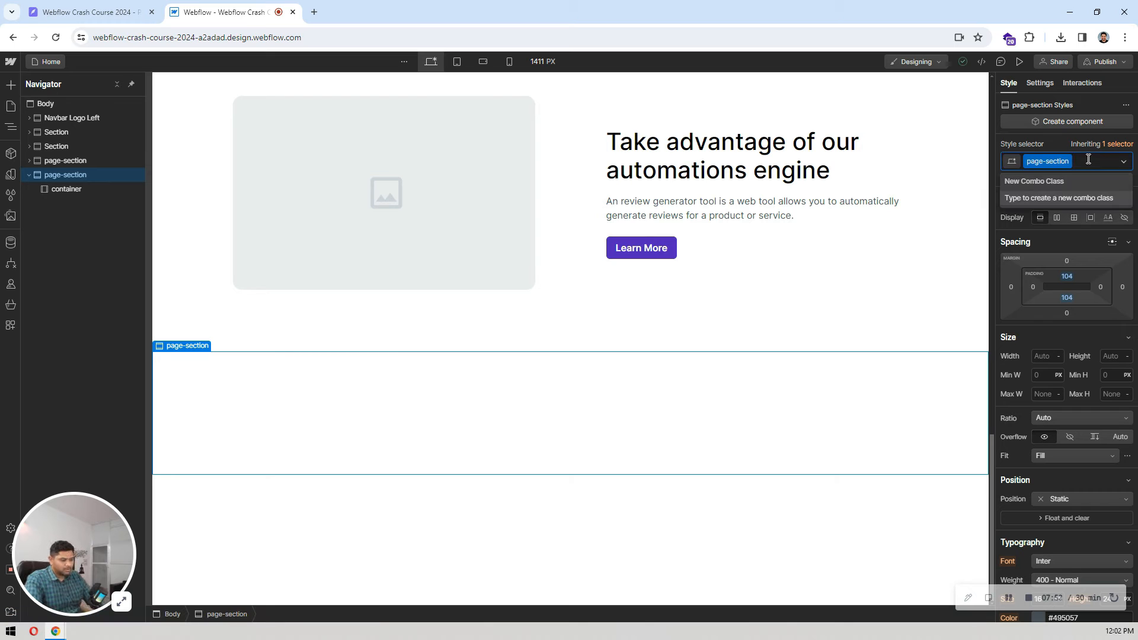
{"action": "type", "text": "pt-0"}
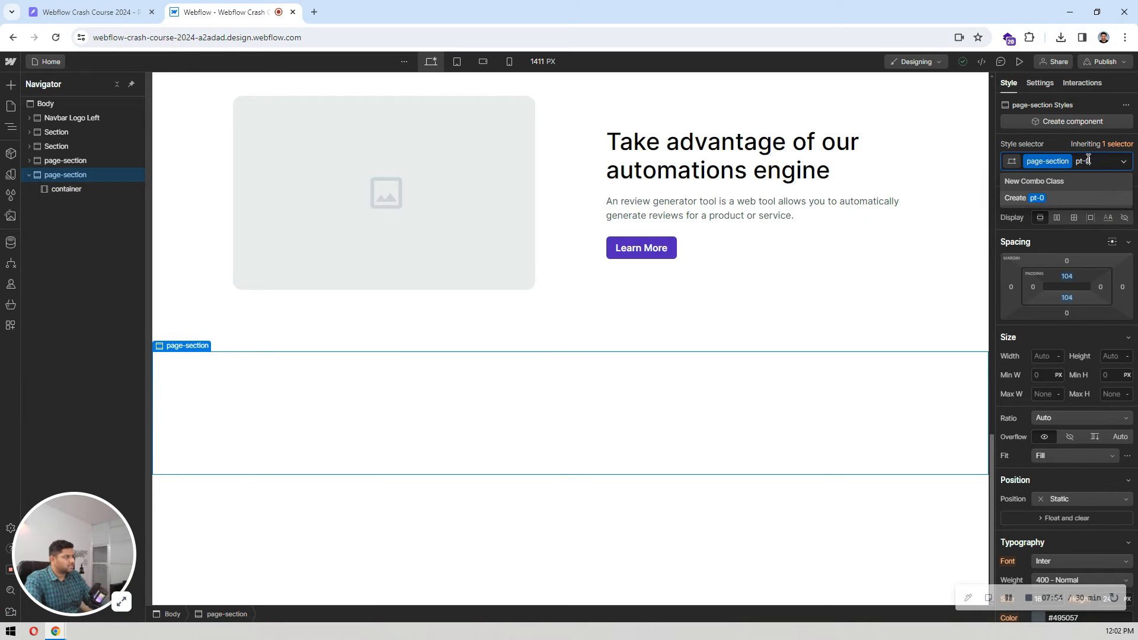
{"action": "key", "text": "Return"}
{"action": "left_click", "coordinate": [1067, 276]}
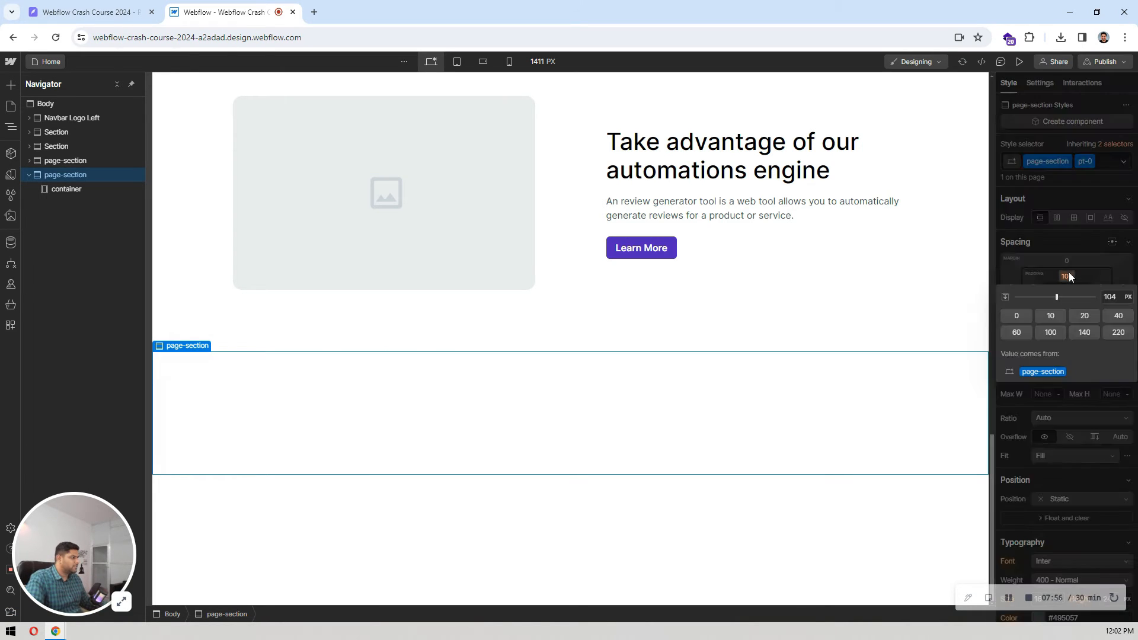
{"action": "left_click", "coordinate": [1069, 273]}
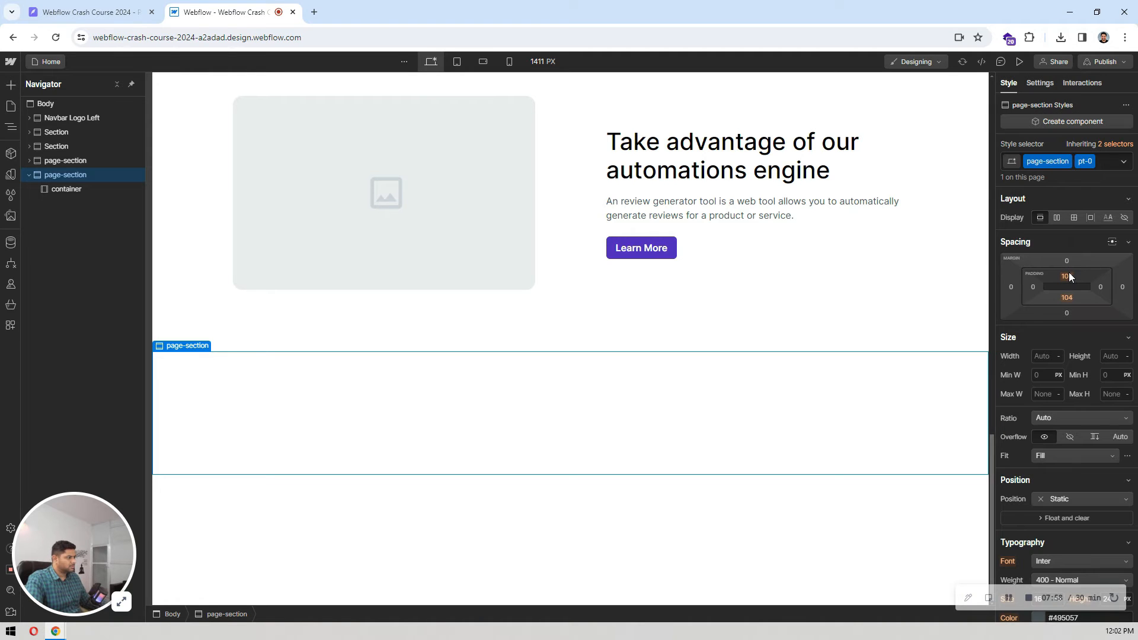
{"action": "left_click", "coordinate": [1069, 274]}
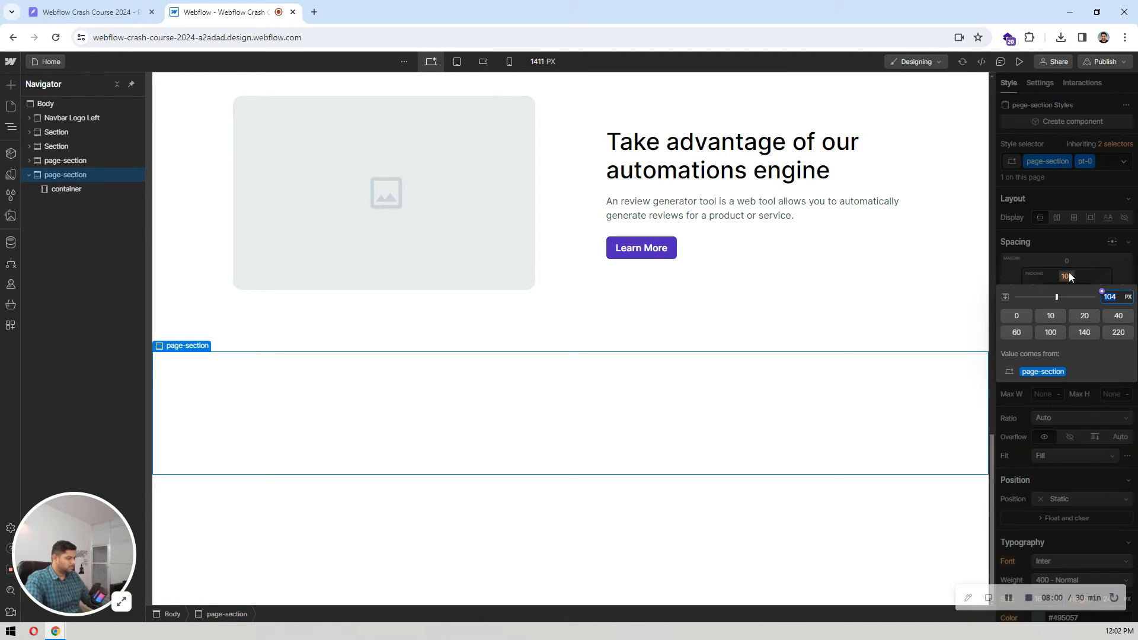
{"action": "type", "text": "0"}
{"action": "key", "text": "Return"}
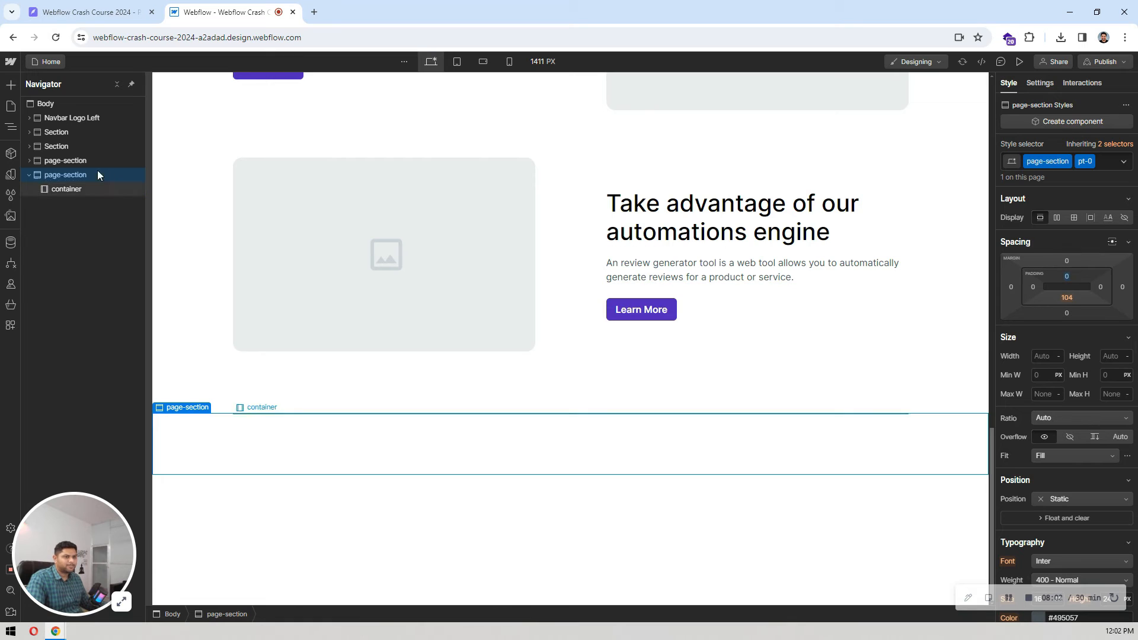
Step: Check the spacing between the feature rows and the new empty section, and compare it with the Latest News section in Pixso
{"action": "left_click", "coordinate": [84, 188]}
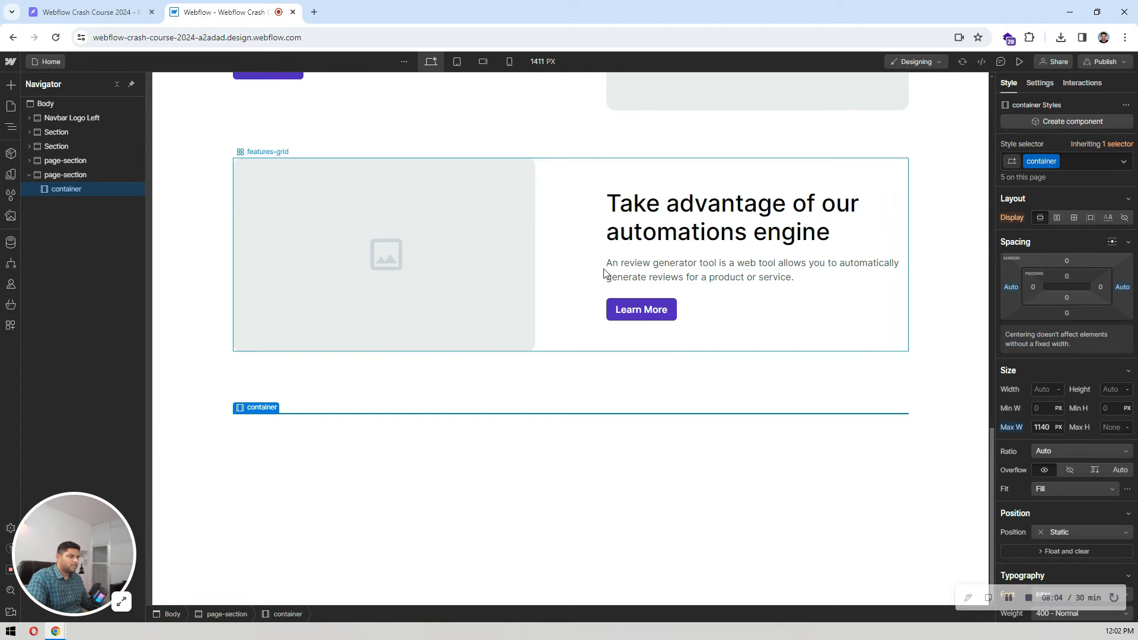
{"action": "scroll", "coordinate": [605, 270], "scroll_direction": "up", "scroll_amount": 4}
{"action": "scroll", "coordinate": [604, 268], "scroll_direction": "down", "scroll_amount": 10}
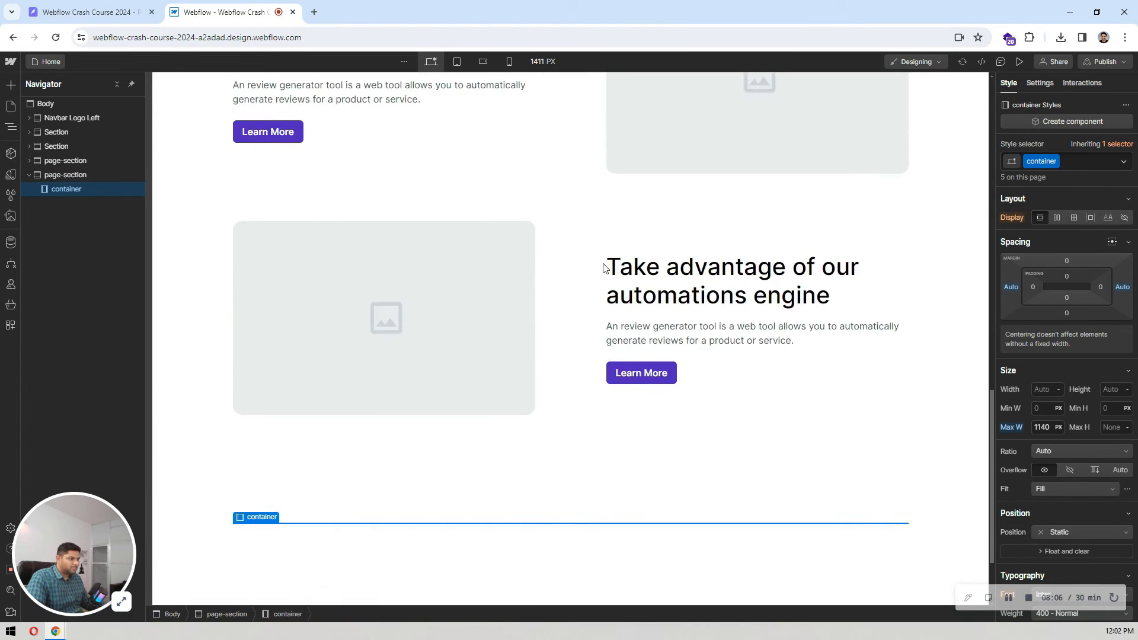
{"action": "scroll", "coordinate": [557, 350], "scroll_direction": "up", "scroll_amount": 2}
{"action": "scroll", "coordinate": [558, 350], "scroll_direction": "down", "scroll_amount": 2}
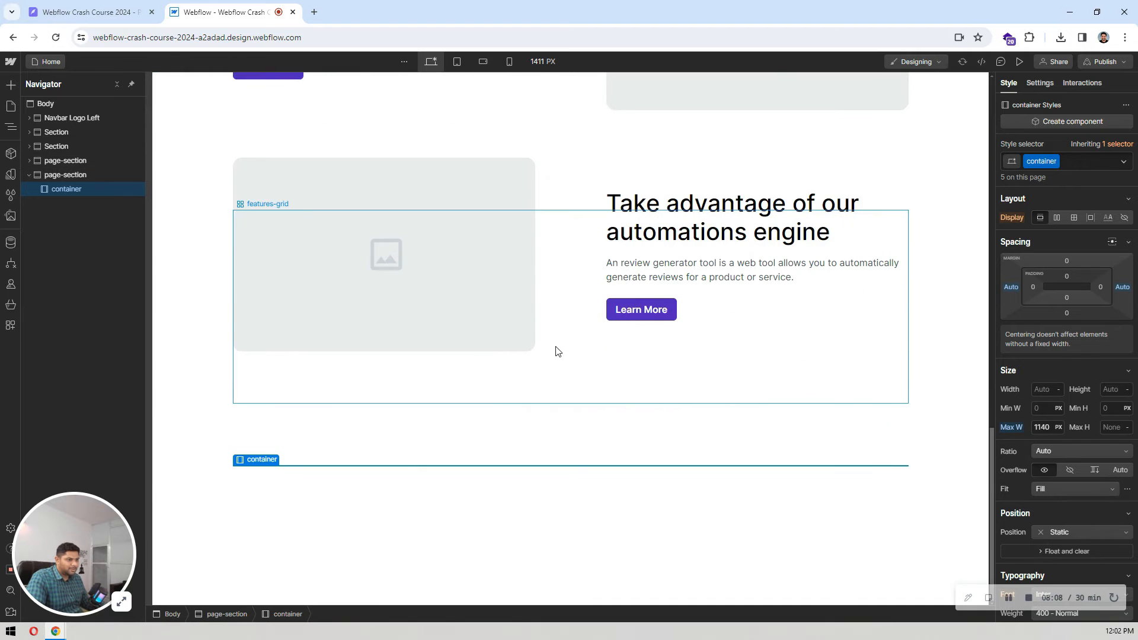
{"action": "left_click", "coordinate": [73, 175]}
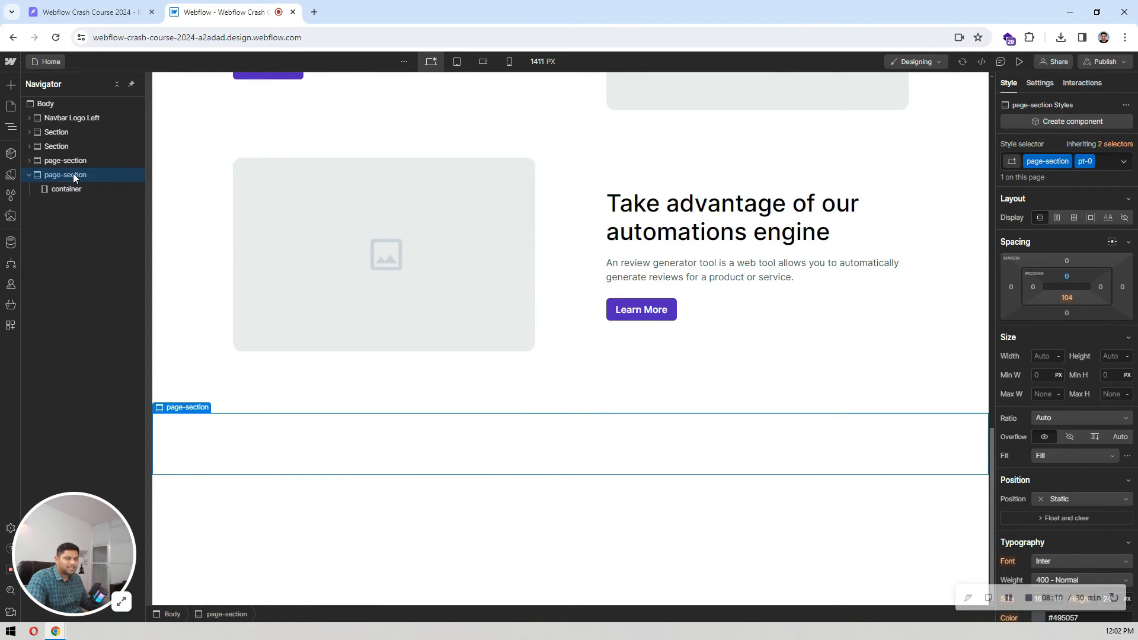
{"action": "left_click", "coordinate": [89, 11]}
{"action": "scroll", "coordinate": [734, 254], "scroll_direction": "down", "scroll_amount": 3}
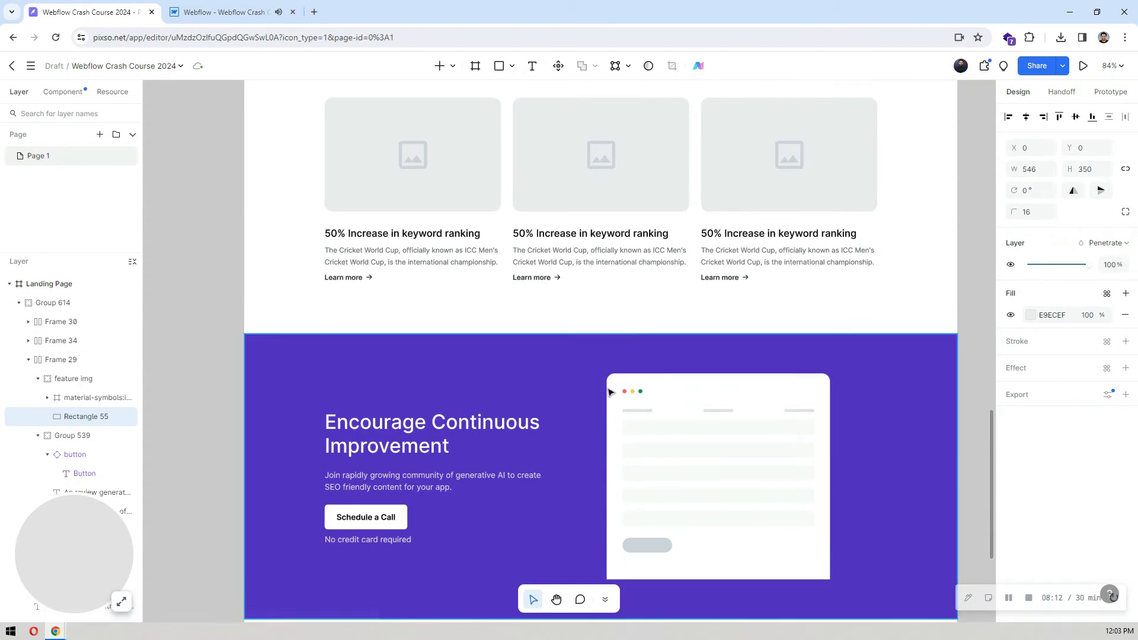
{"action": "key", "text": "ctrl+Tab"}
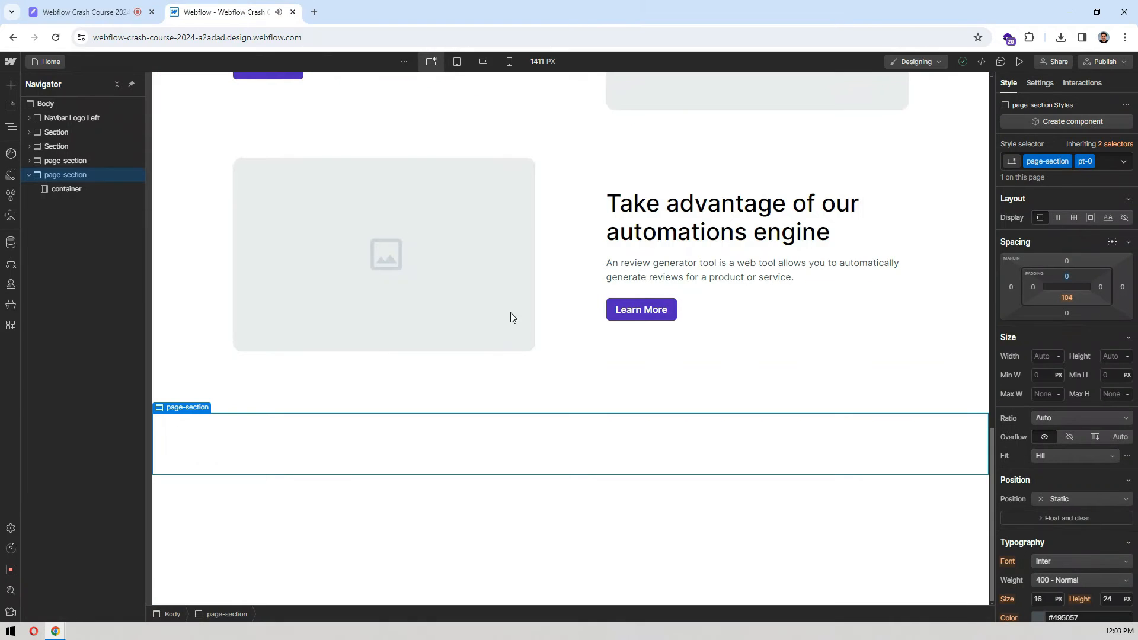
Step: Insert a V Flex block into the empty container of the new page-section in Webflow
{"action": "left_click", "coordinate": [60, 192]}
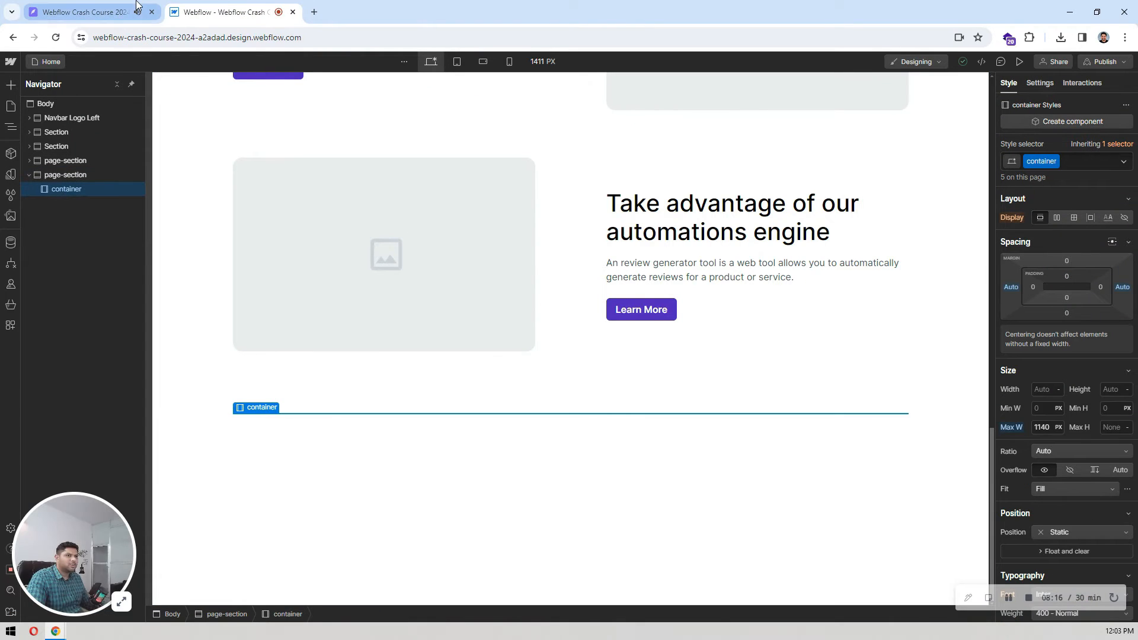
{"action": "key", "text": "ctrl+e"}
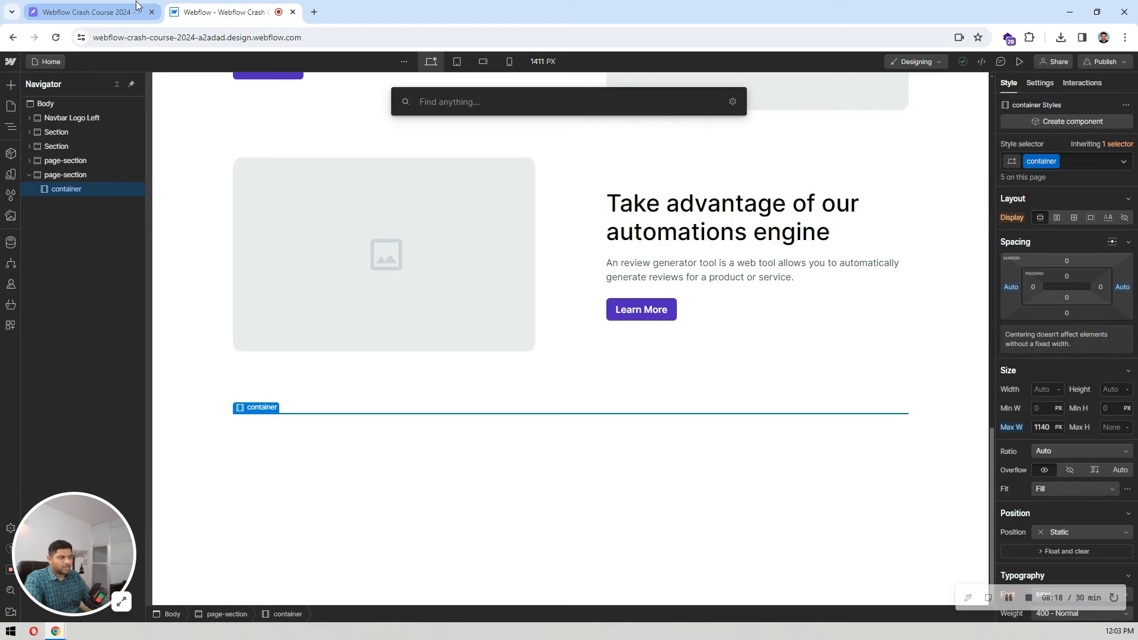
{"action": "left_click", "coordinate": [78, 193]}
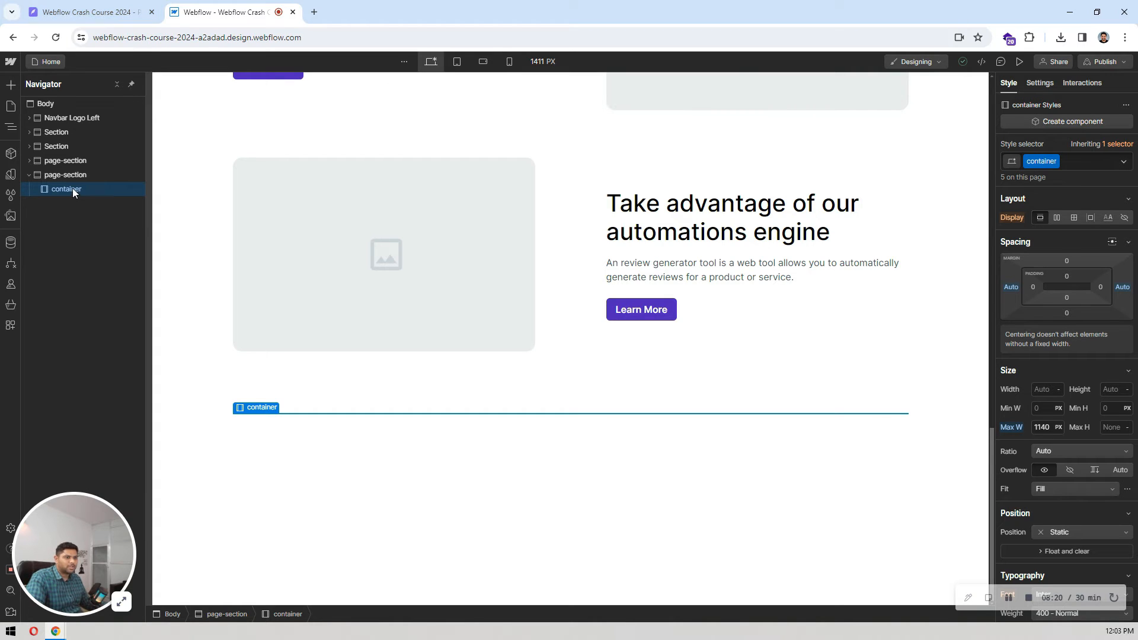
{"action": "key", "text": "ctrl+e"}
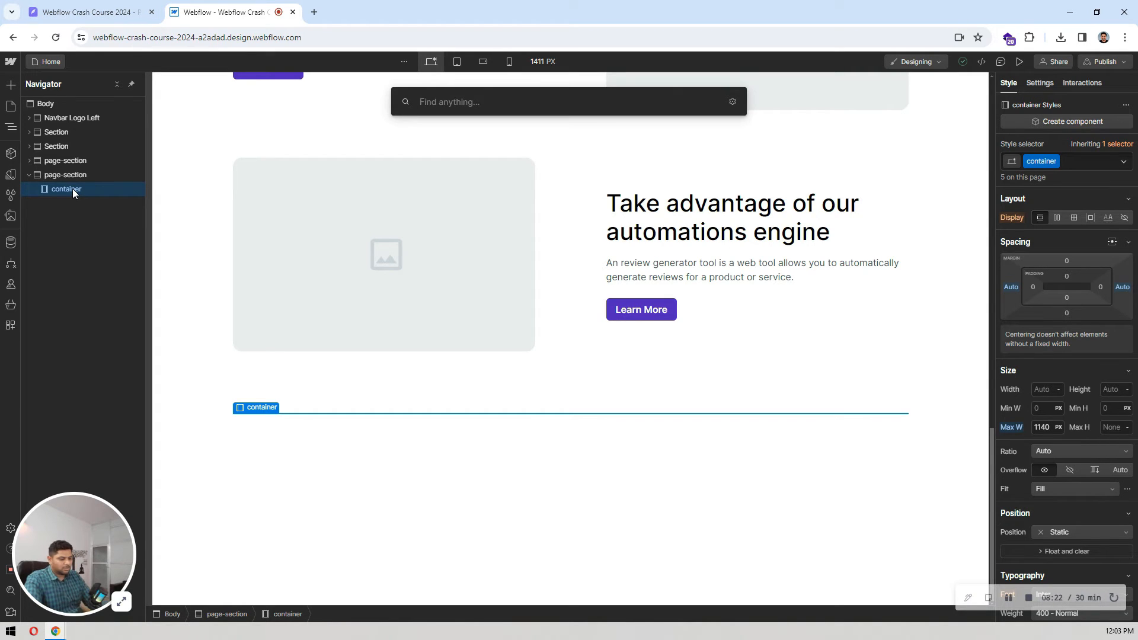
{"action": "type", "text": "v"}
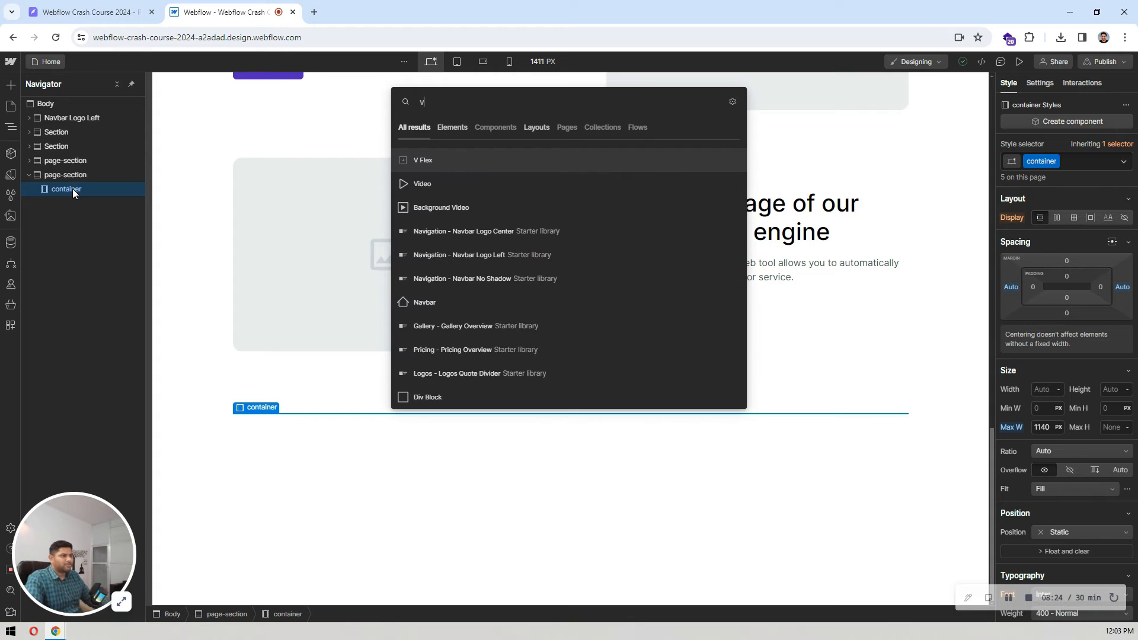
{"action": "key", "text": "Return"}
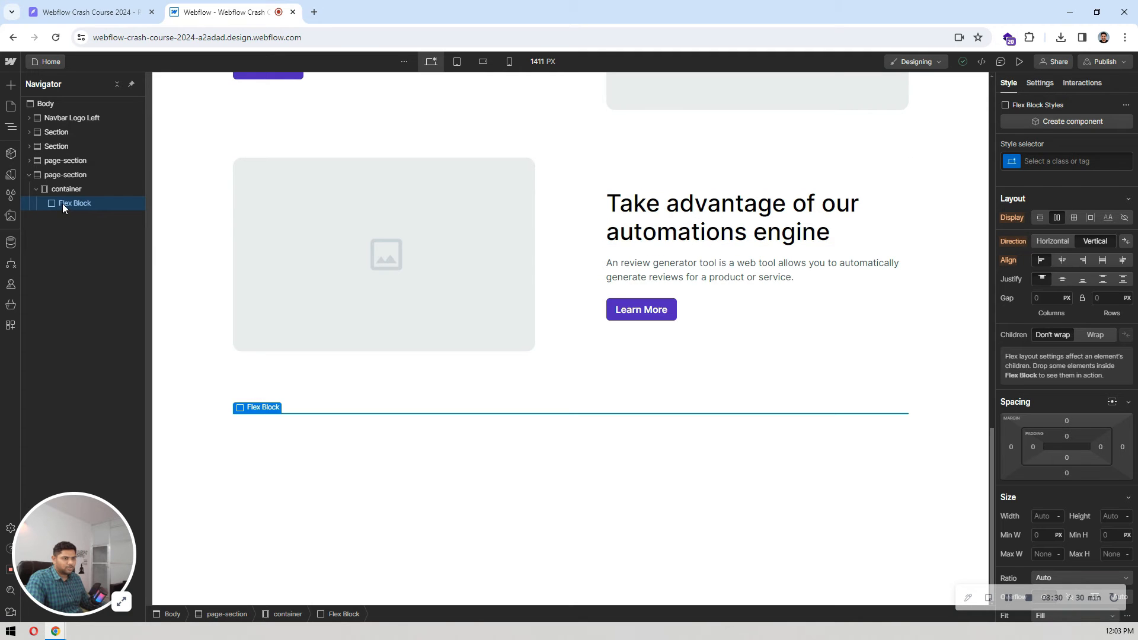
Step: Add a heading and a paragraph inside the new flex block
{"action": "key", "text": "ctrl+k"}
{"action": "type", "text": "head"}
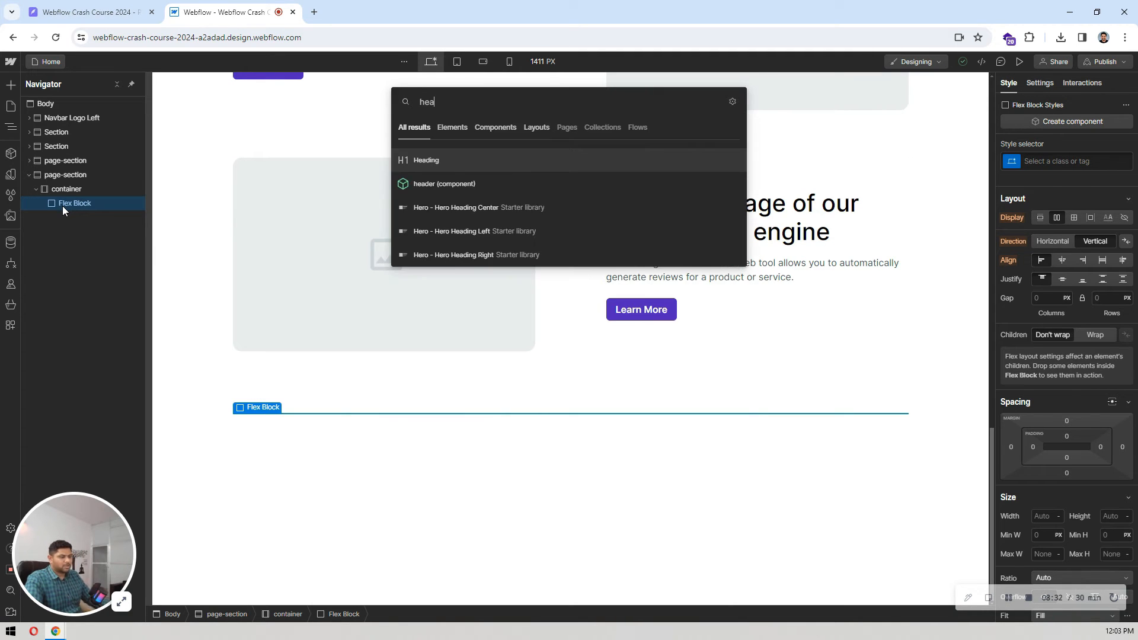
{"action": "key", "text": "Return"}
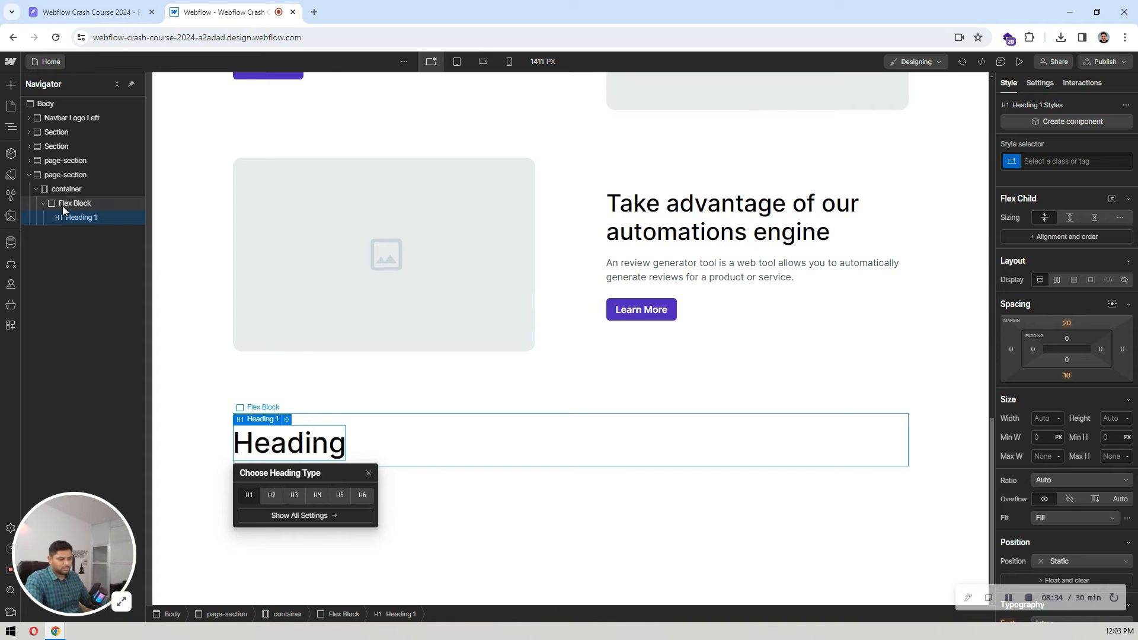
{"action": "key", "text": "ctrl+k"}
{"action": "type", "text": "para"}
{"action": "key", "text": "Return"}
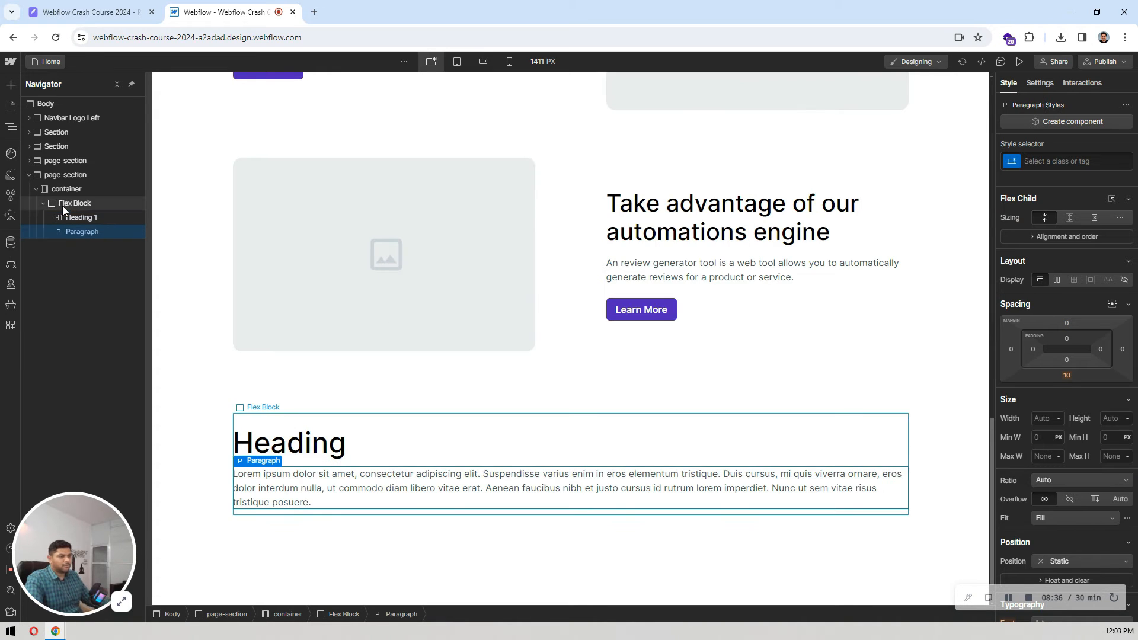
Step: Replace the flex block's default heading with a copy of the "Take advantage of our automations engine" Heading 2 from the last feature row
{"action": "left_click", "coordinate": [702, 227]}
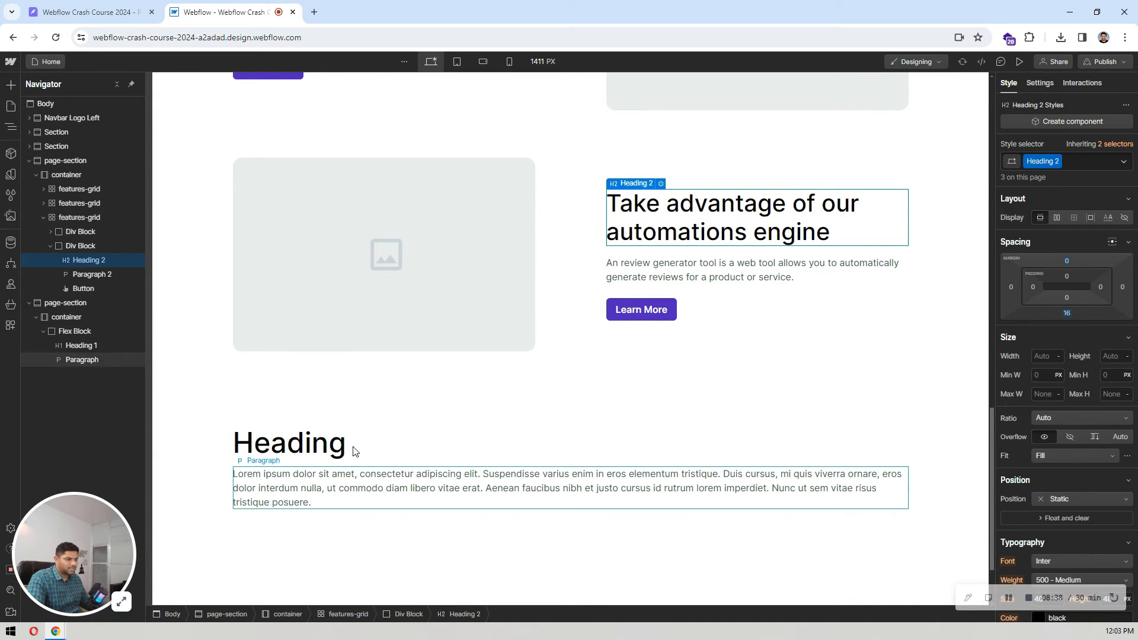
{"action": "left_click", "coordinate": [328, 451]}
{"action": "key", "text": "ctrl+v"}
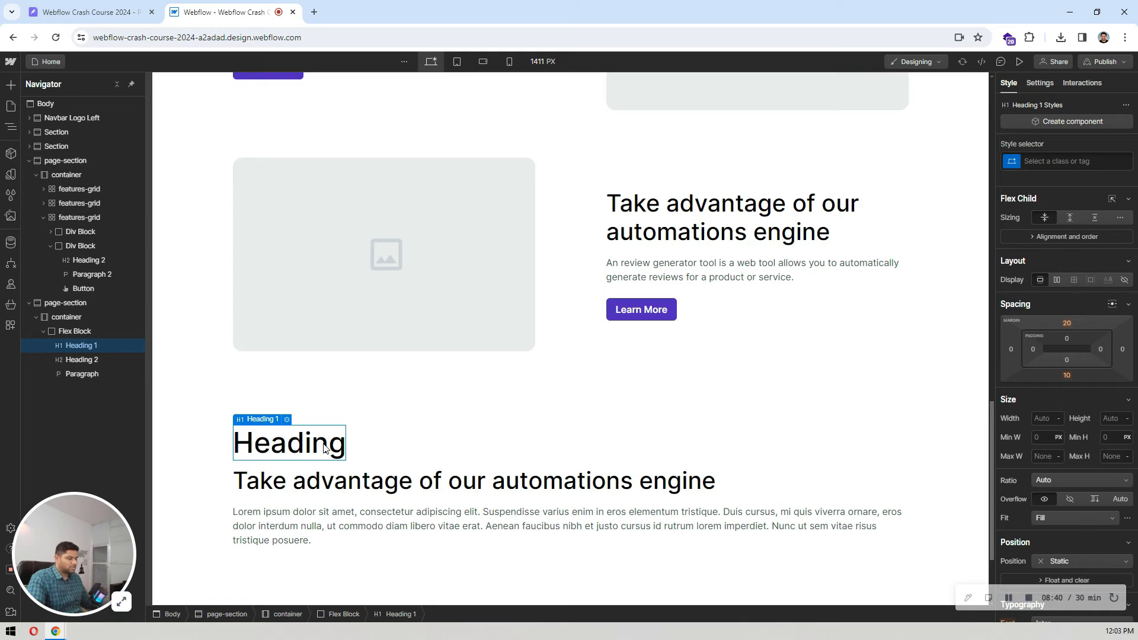
{"action": "key", "text": "Delete"}
Step: Copy the section title from the Pixso design and replace the flex block's Heading 2 text in Webflow with "Latest News"
{"action": "double_click", "coordinate": [335, 474]}
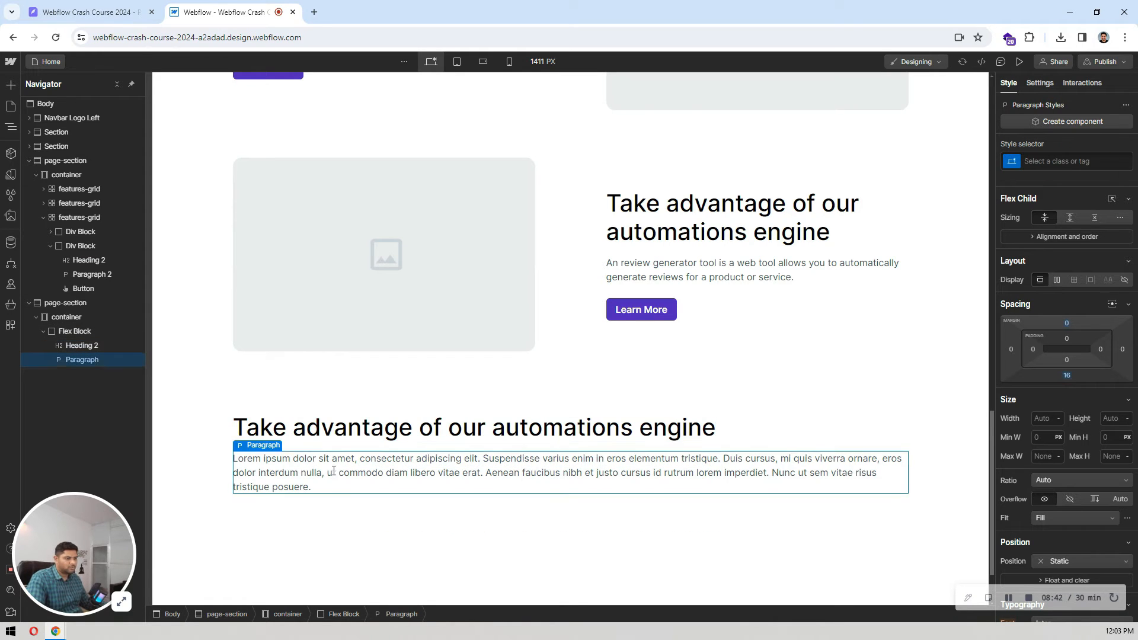
{"action": "left_click", "coordinate": [140, 7]}
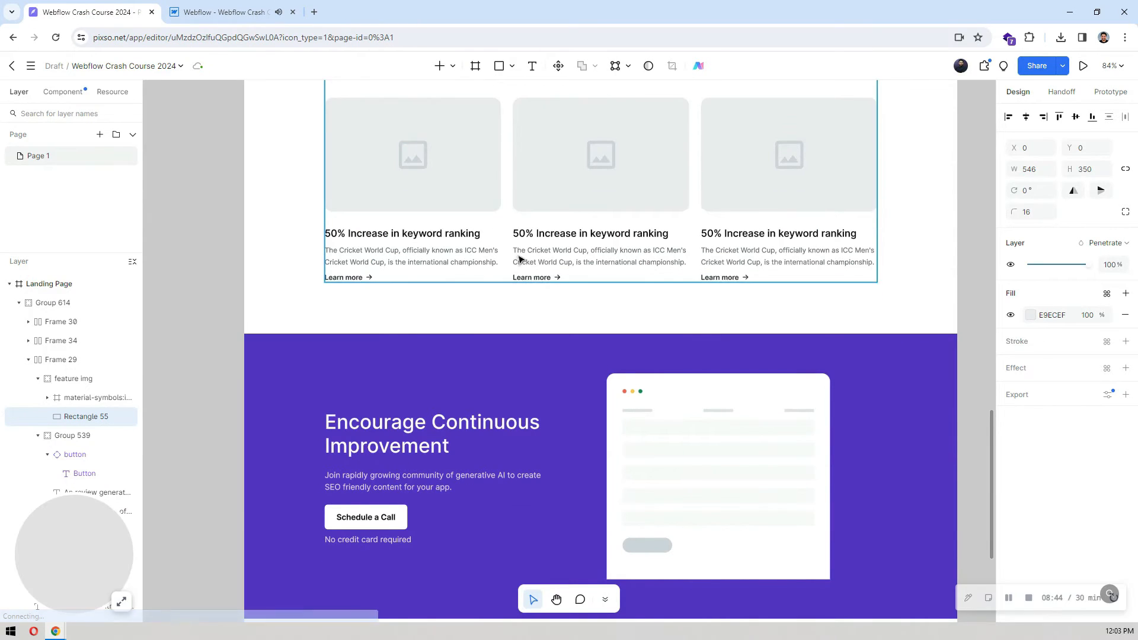
{"action": "scroll", "coordinate": [572, 269], "scroll_direction": "up", "scroll_amount": 5}
{"action": "left_click", "coordinate": [613, 309]}
{"action": "double_click", "coordinate": [630, 306]}
{"action": "key", "text": "ctrl+c"}
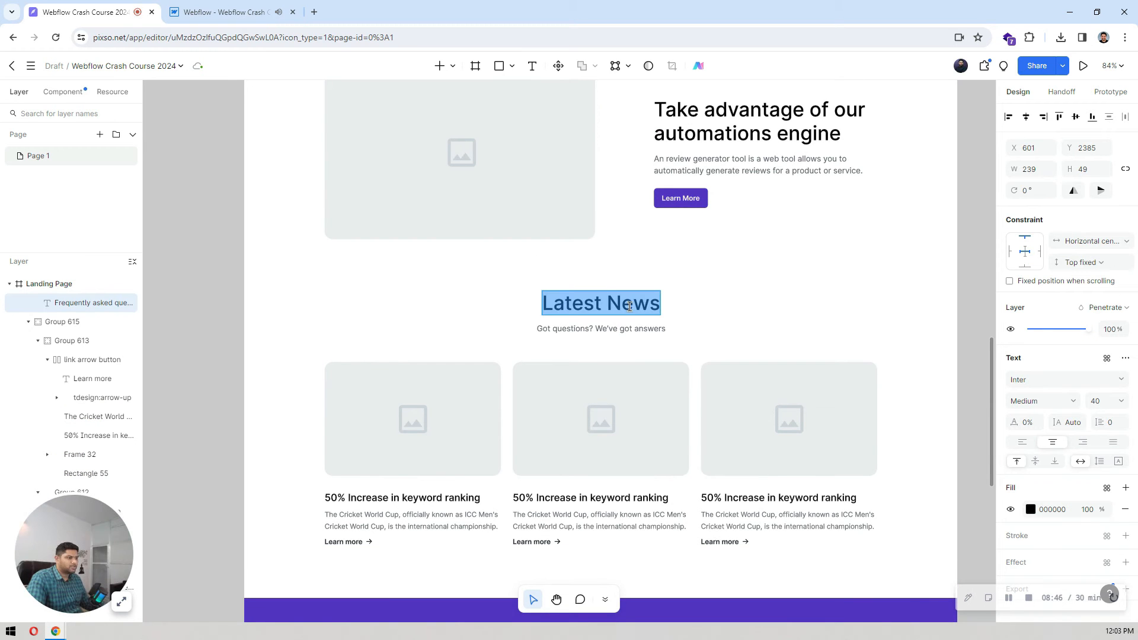
{"action": "left_click", "coordinate": [202, 8]}
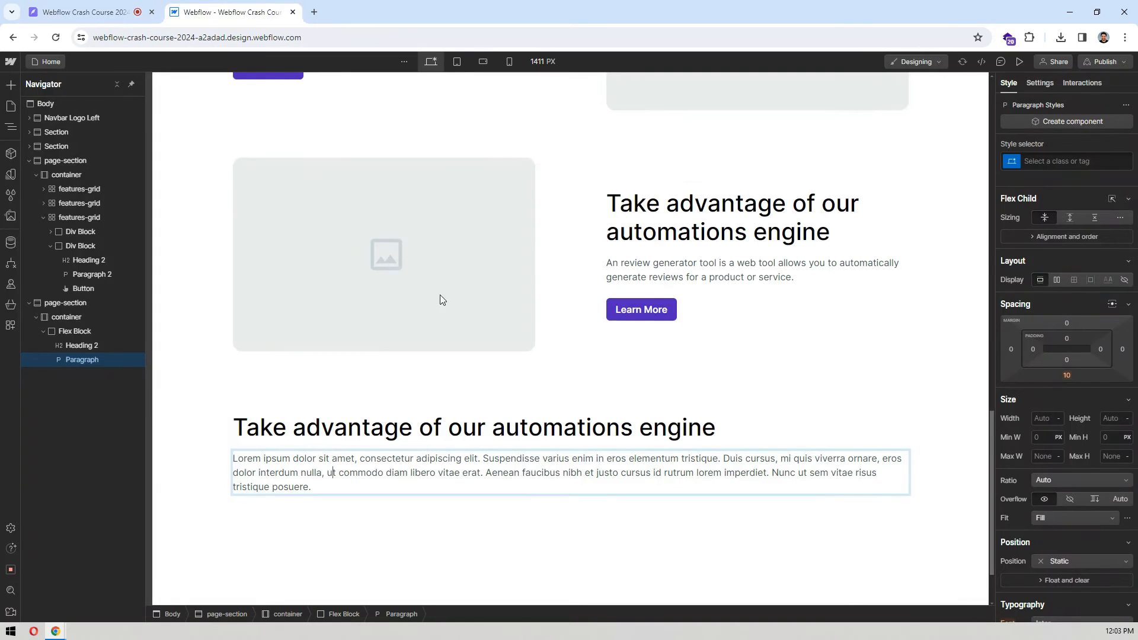
{"action": "double_click", "coordinate": [527, 425]}
{"action": "key", "text": "ctrl+a"}
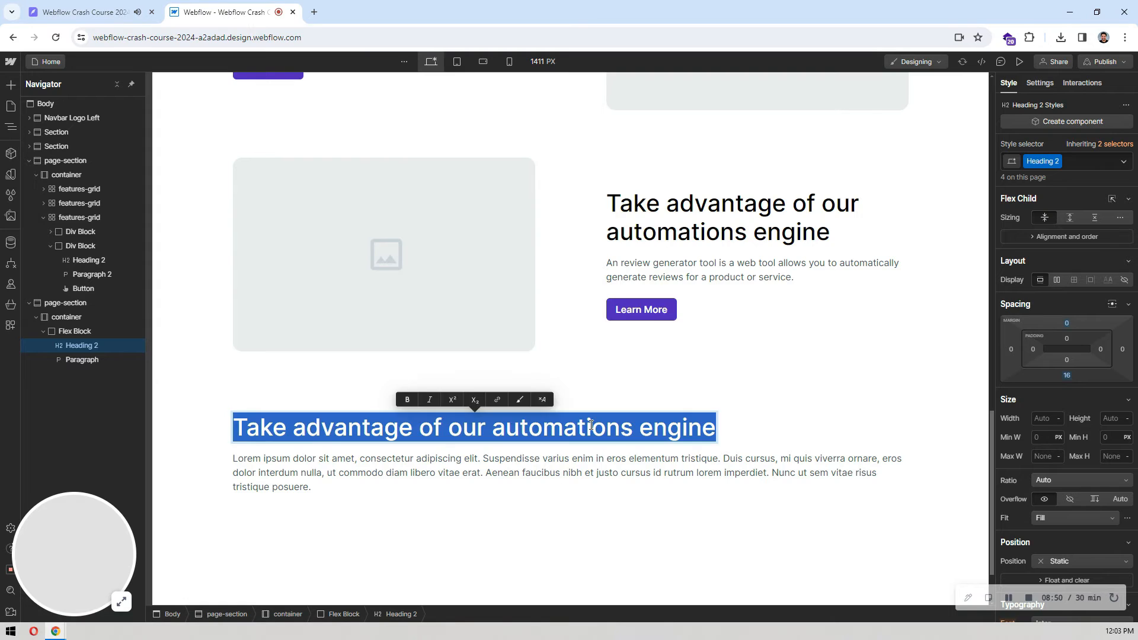
{"action": "key", "text": "ctrl+v"}
Step: Copy the subtitle from Pixso and replace the placeholder paragraph in Webflow with "Got questions? We've got answers"
{"action": "left_click", "coordinate": [77, 8]}
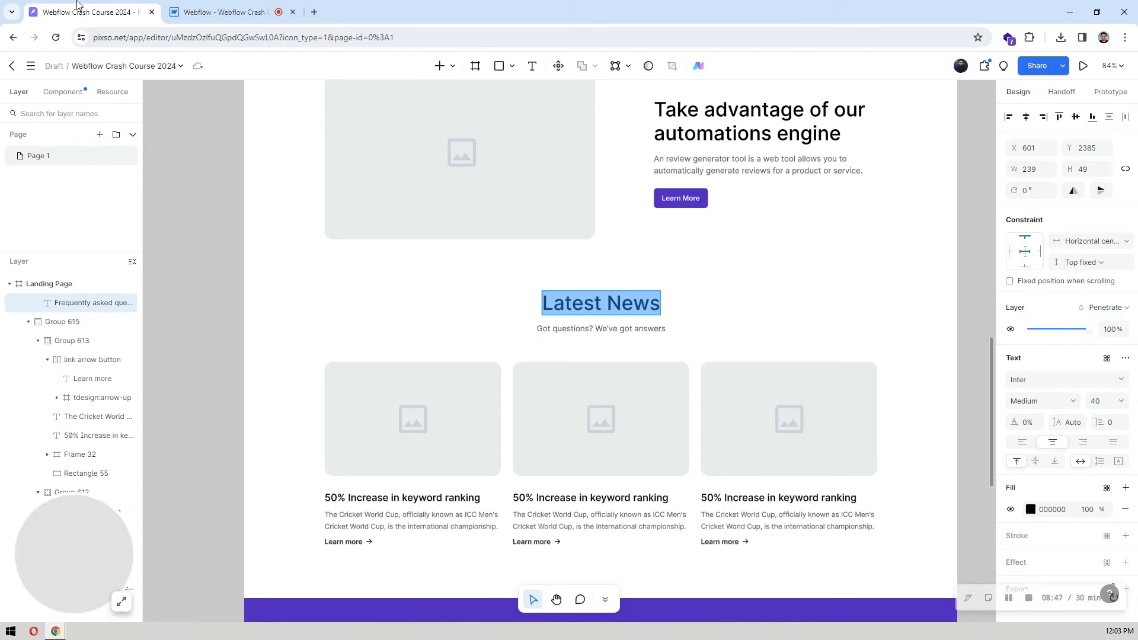
{"action": "triple_click", "coordinate": [606, 329]}
{"action": "key", "text": "ctrl+c"}
{"action": "left_click", "coordinate": [225, 11]}
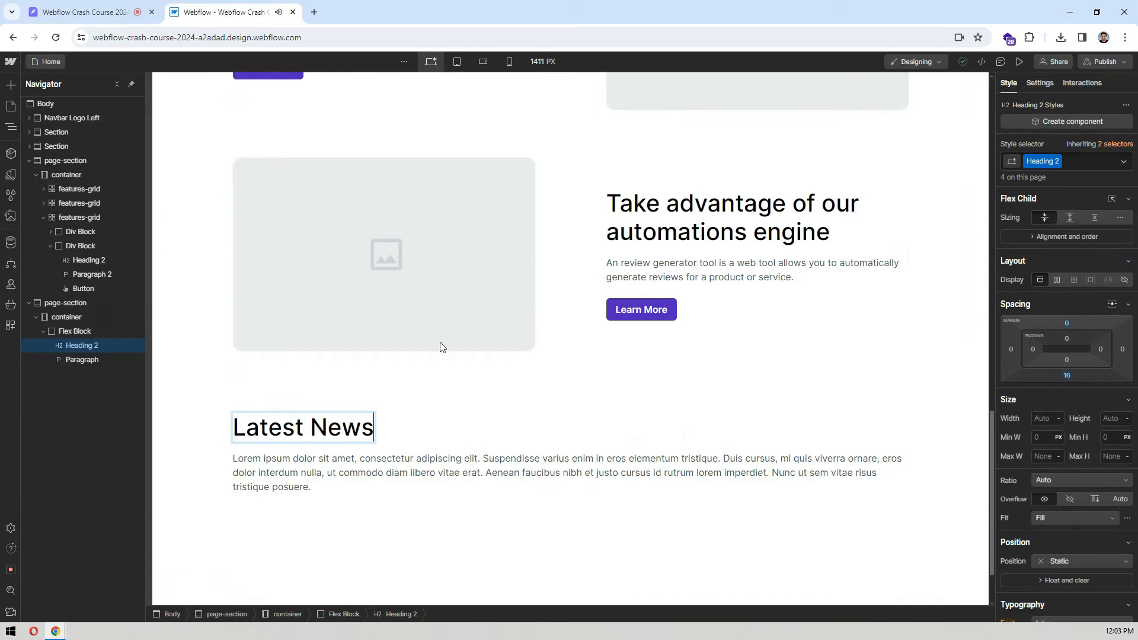
{"action": "left_click", "coordinate": [345, 472]}
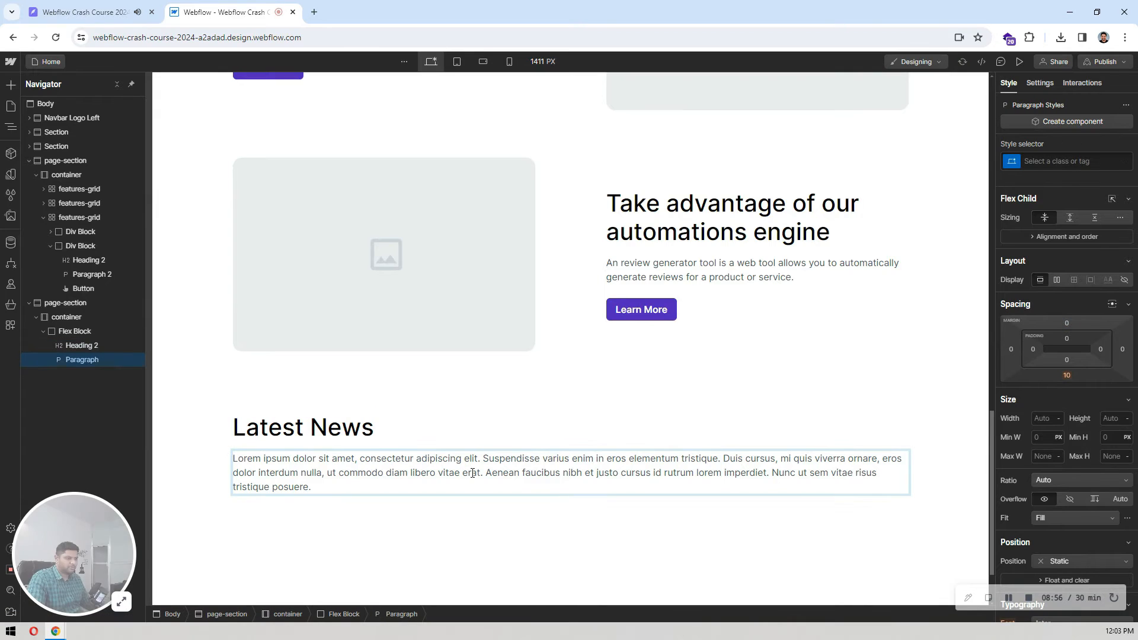
{"action": "triple_click", "coordinate": [472, 472]}
{"action": "key", "text": "ctrl+v"}
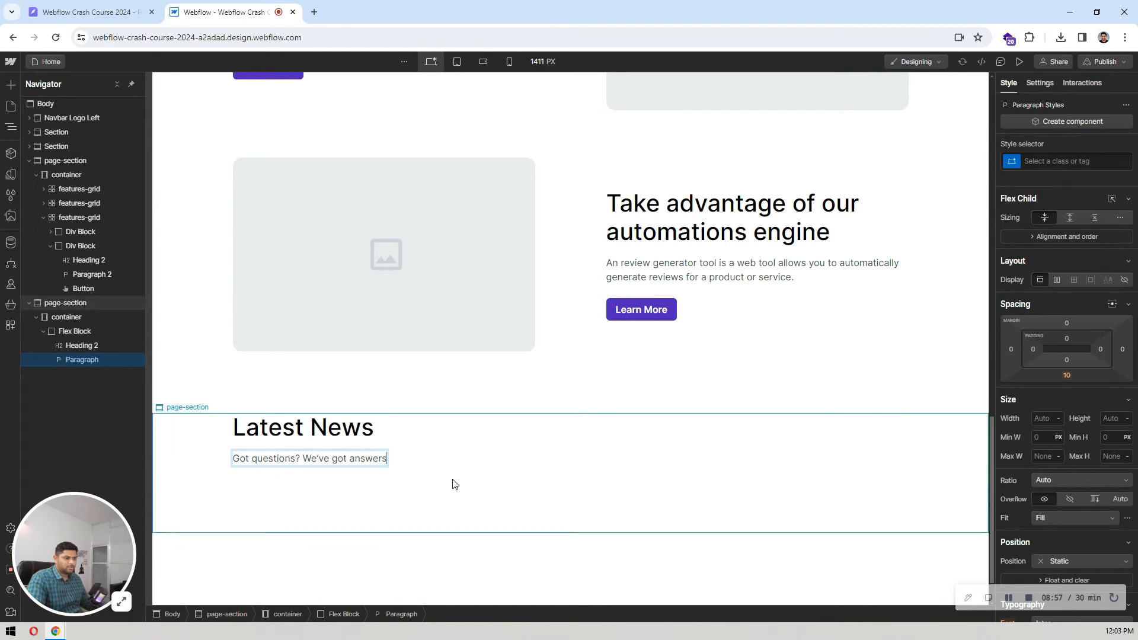
Step: Align the flex block's heading and paragraph to the center, and compare the spacing between them with the Pixso design
{"action": "left_click", "coordinate": [412, 451]}
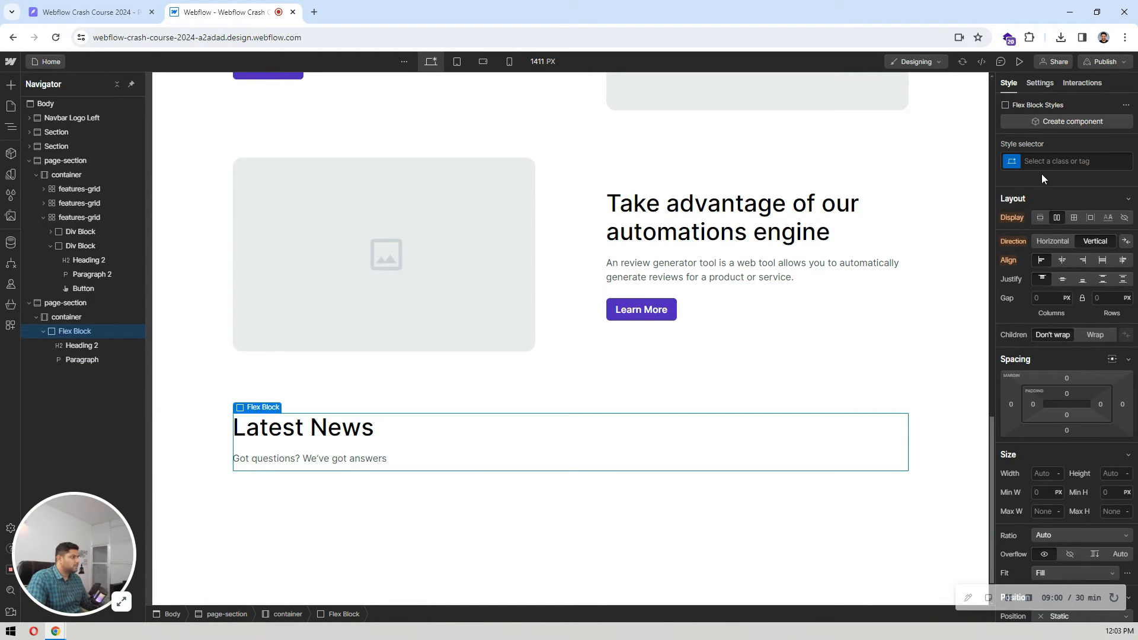
{"action": "left_click", "coordinate": [1061, 262]}
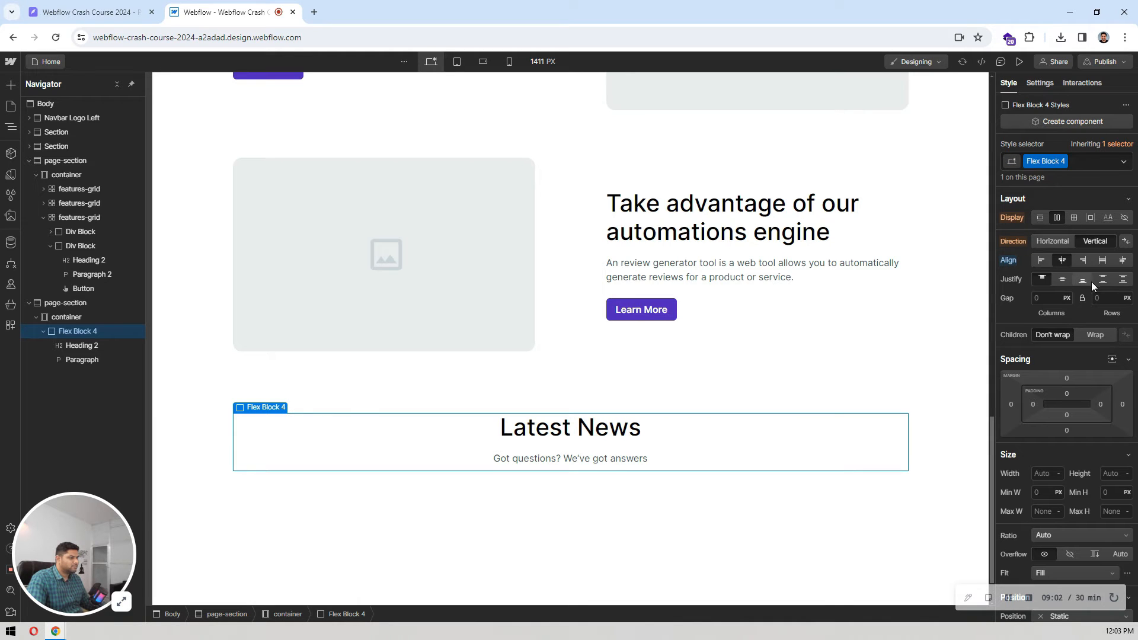
{"action": "left_click", "coordinate": [606, 437]}
{"action": "left_click", "coordinate": [89, 12]}
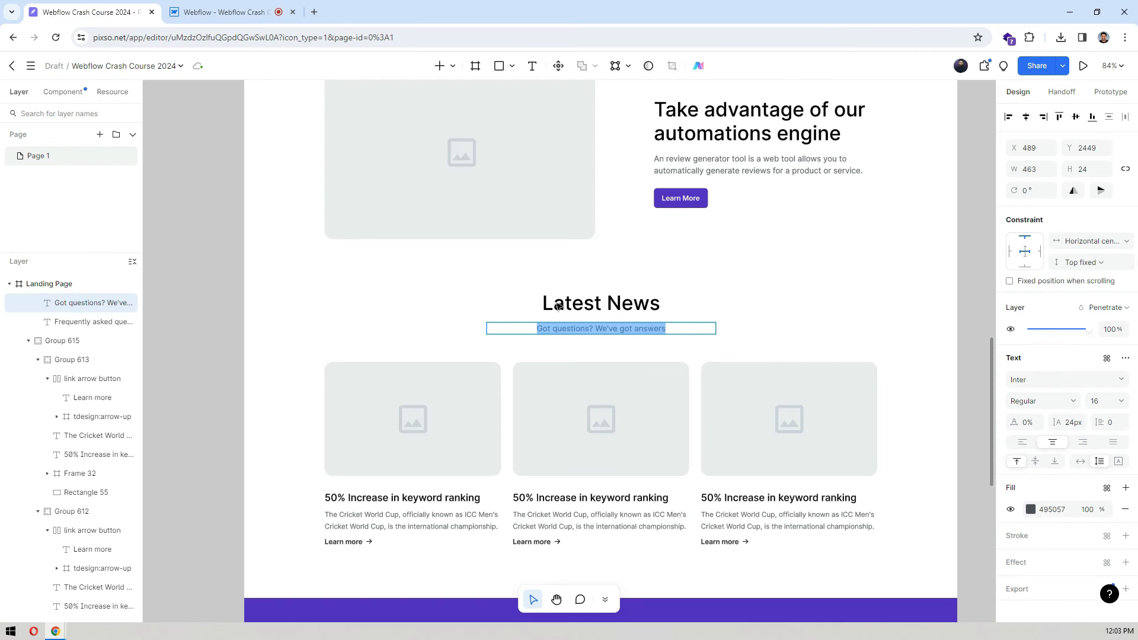
{"action": "key", "text": "Escape"}
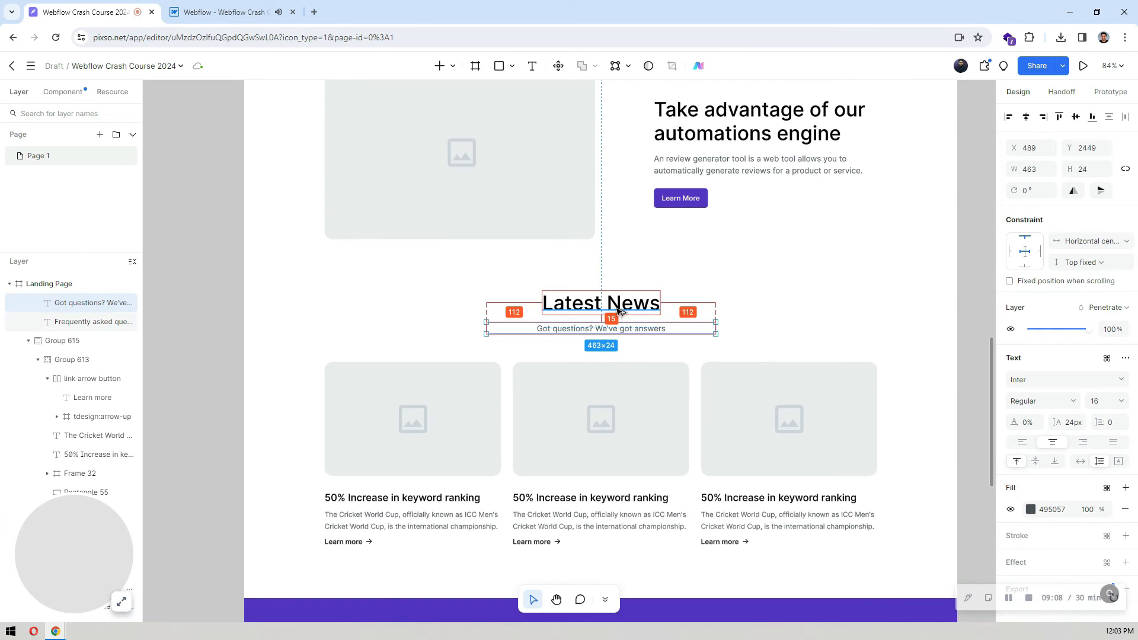
{"action": "left_click", "coordinate": [224, 12]}
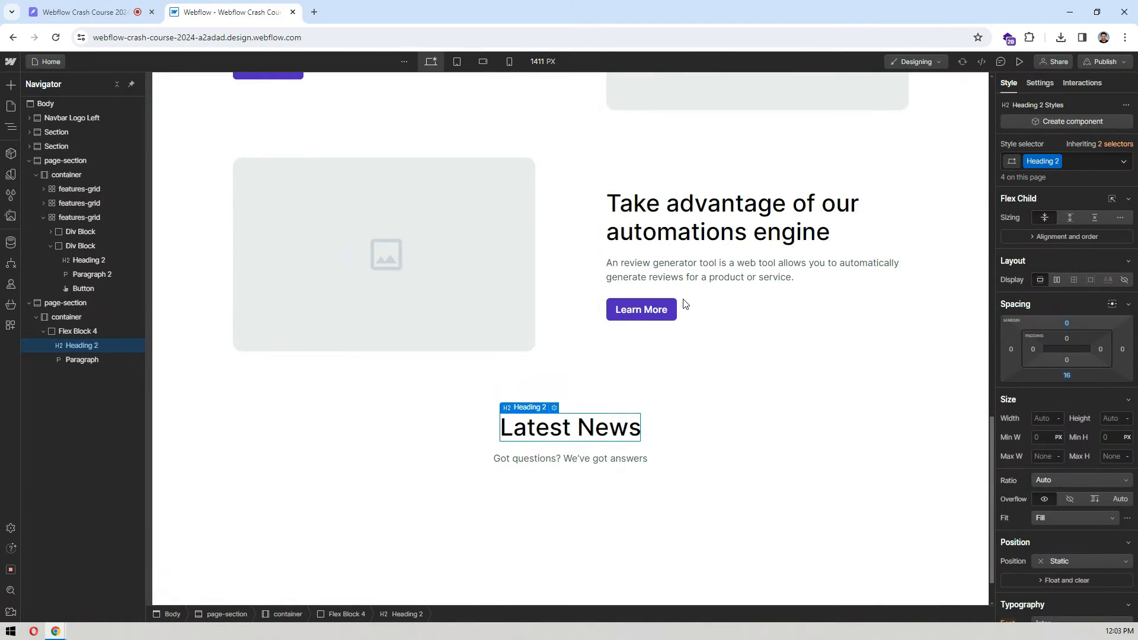
{"action": "left_click", "coordinate": [670, 463]}
{"action": "left_click", "coordinate": [584, 434]}
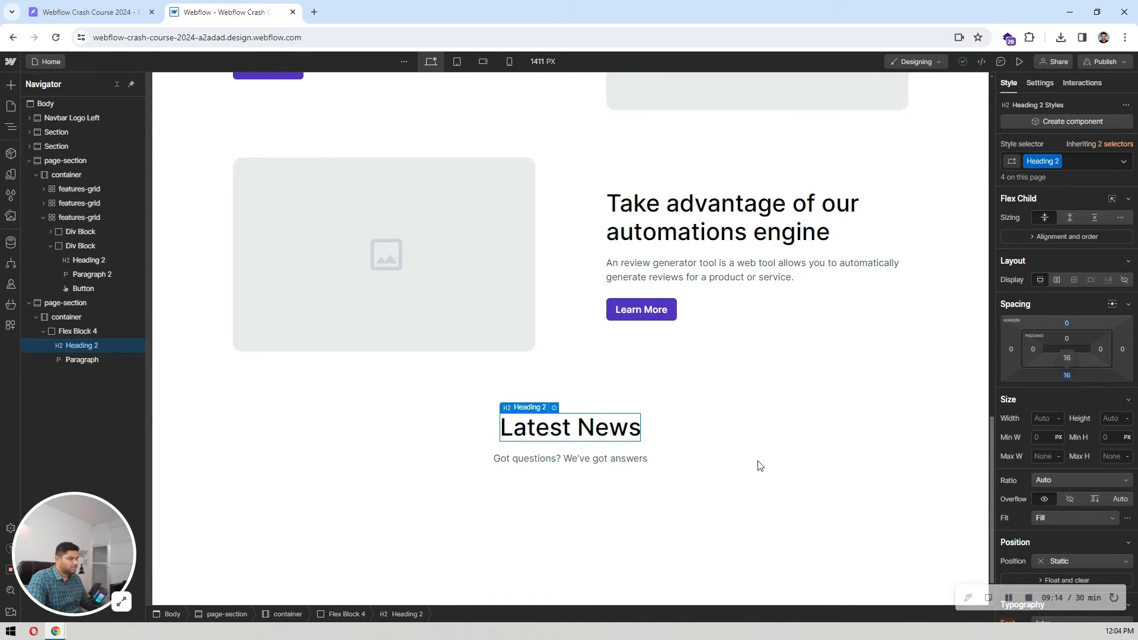
Step: Check the distance between the subtitle and the news cards in Pixso, and set the Webflow flex block's bottom margin to 56 px
{"action": "left_click", "coordinate": [746, 439]}
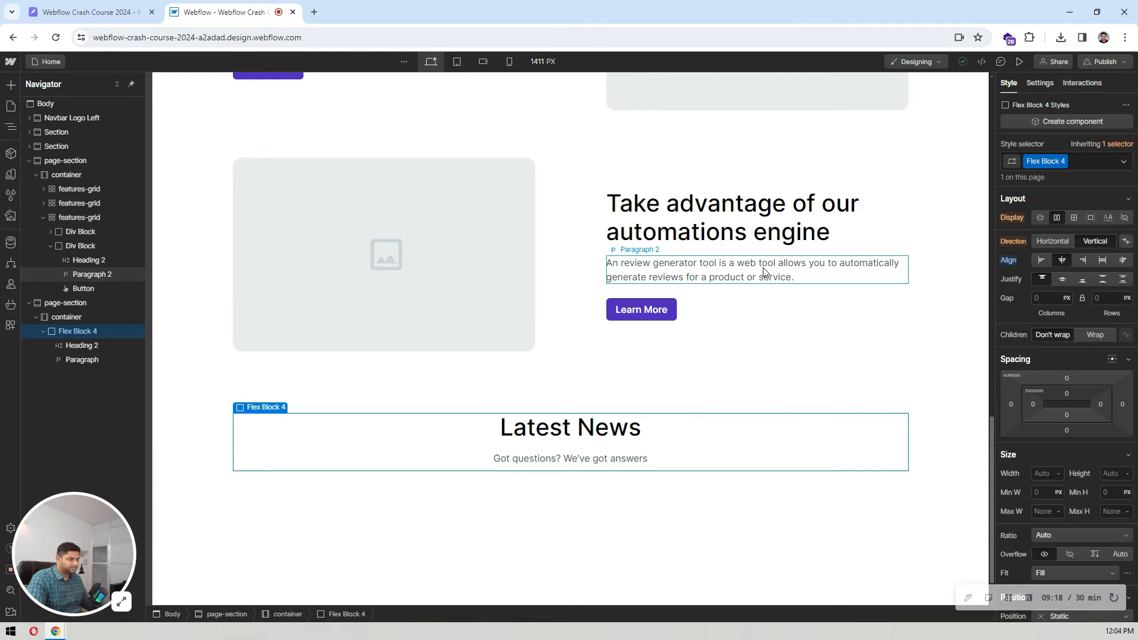
{"action": "scroll", "coordinate": [258, 377], "scroll_direction": "up", "scroll_amount": 1}
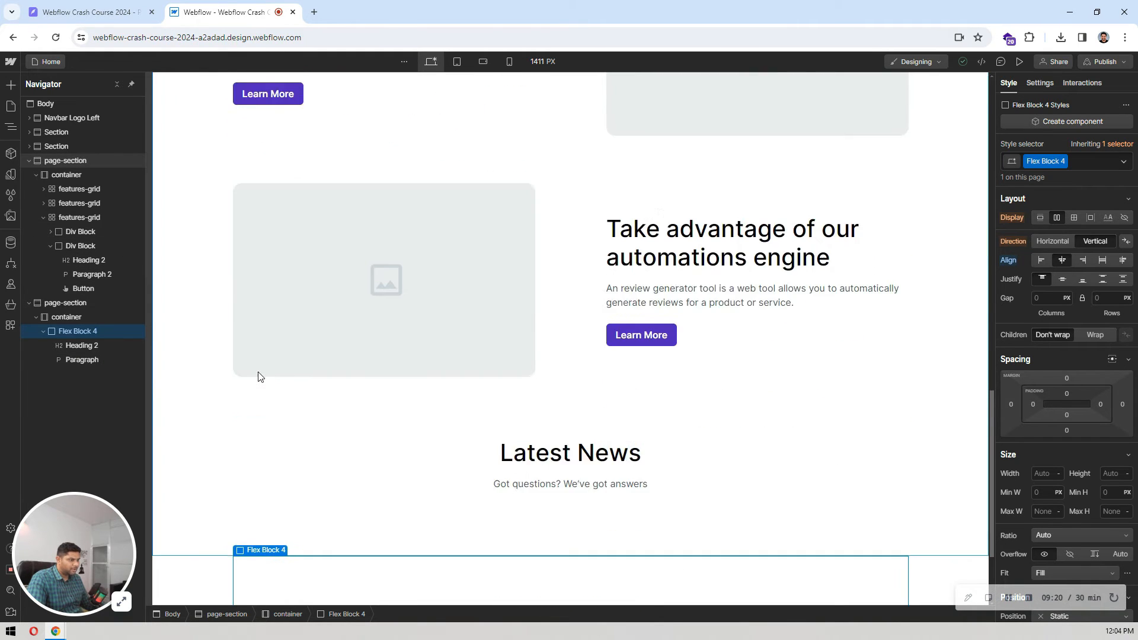
{"action": "scroll", "coordinate": [278, 380], "scroll_direction": "down", "scroll_amount": 2}
{"action": "key", "text": "ctrl+shift+Tab"}
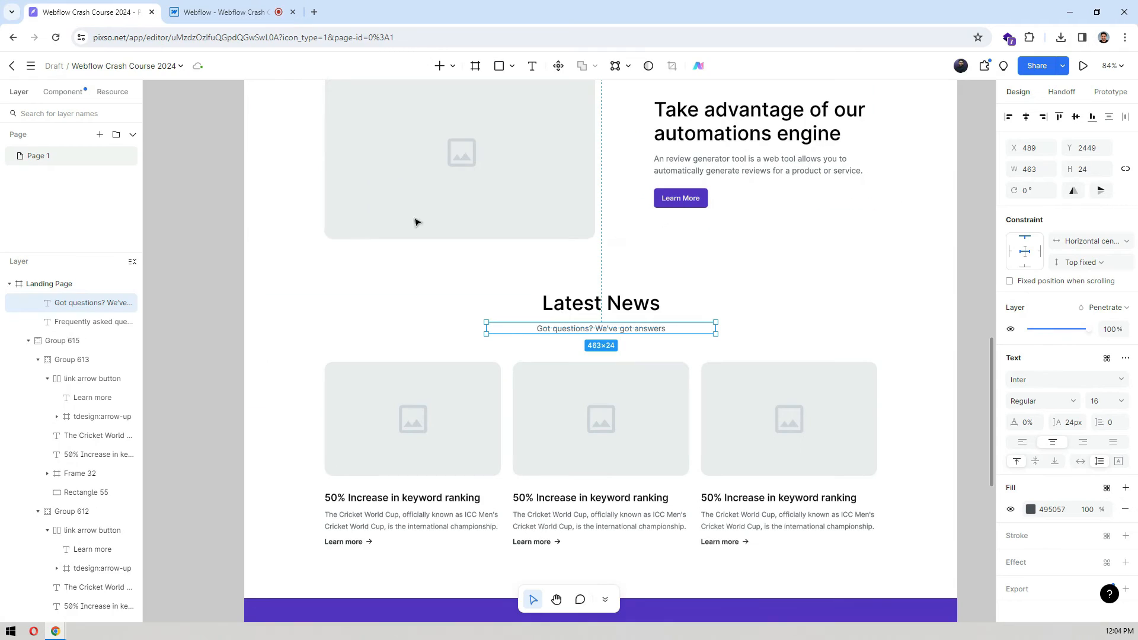
{"action": "left_click", "coordinate": [567, 377]}
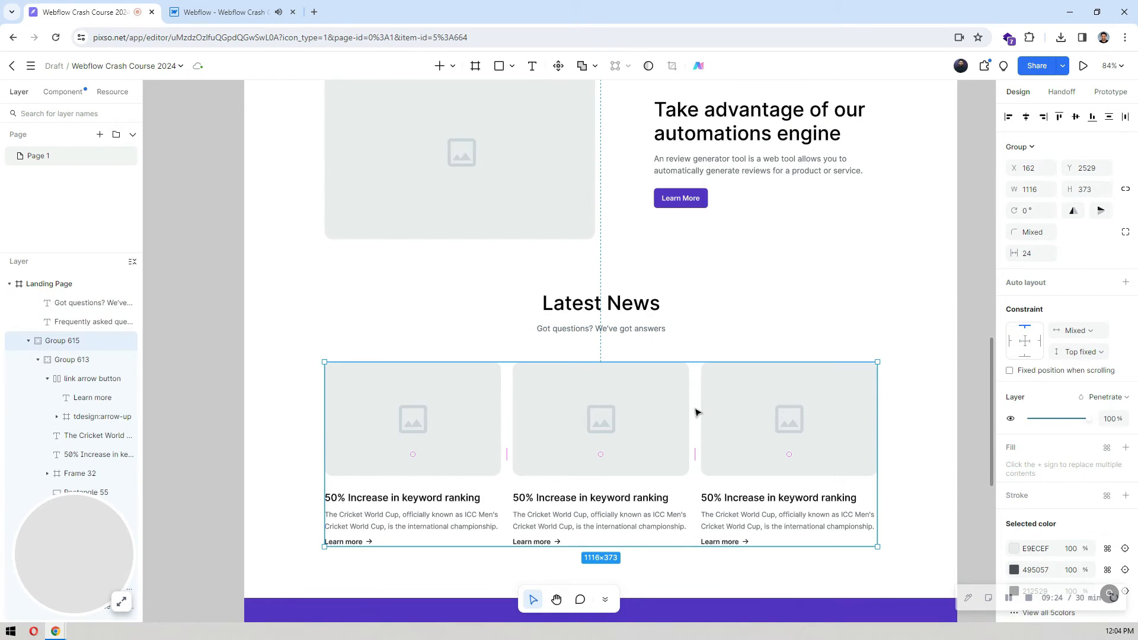
{"action": "key", "text": "alt"}
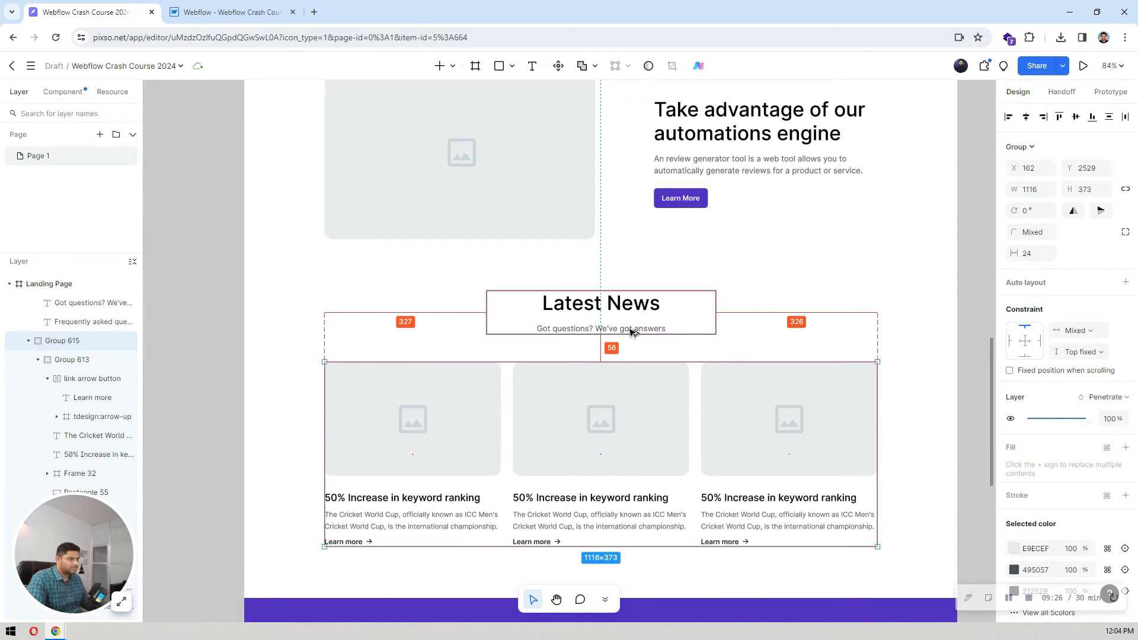
{"action": "left_click", "coordinate": [231, 12]}
{"action": "left_click", "coordinate": [1067, 431]}
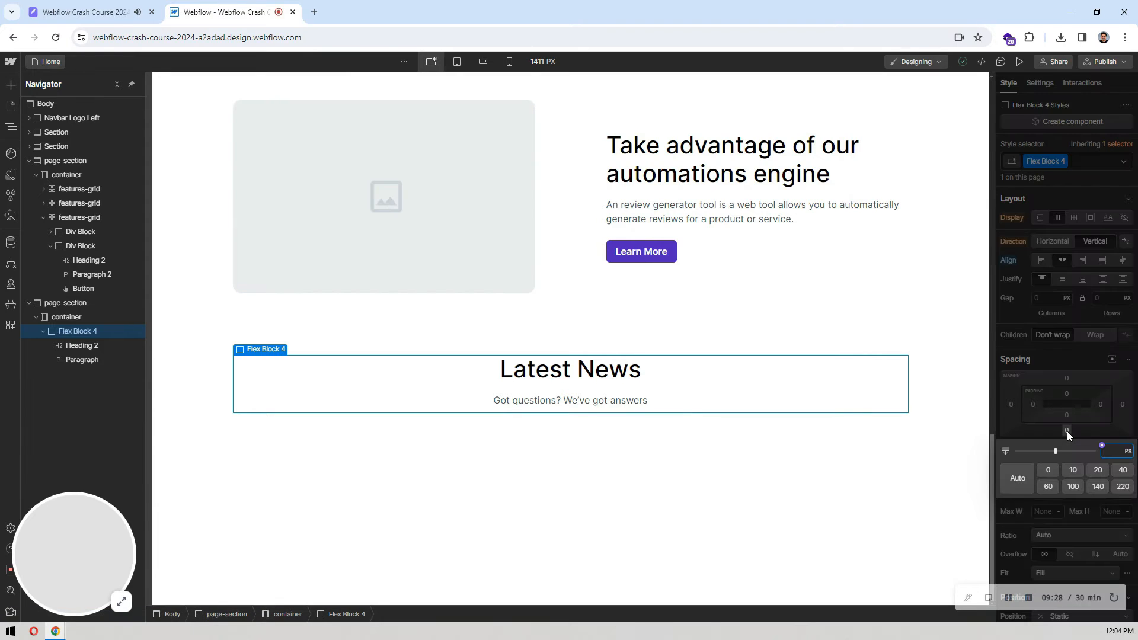
{"action": "type", "text": "56"}
{"action": "key", "text": "Return"}
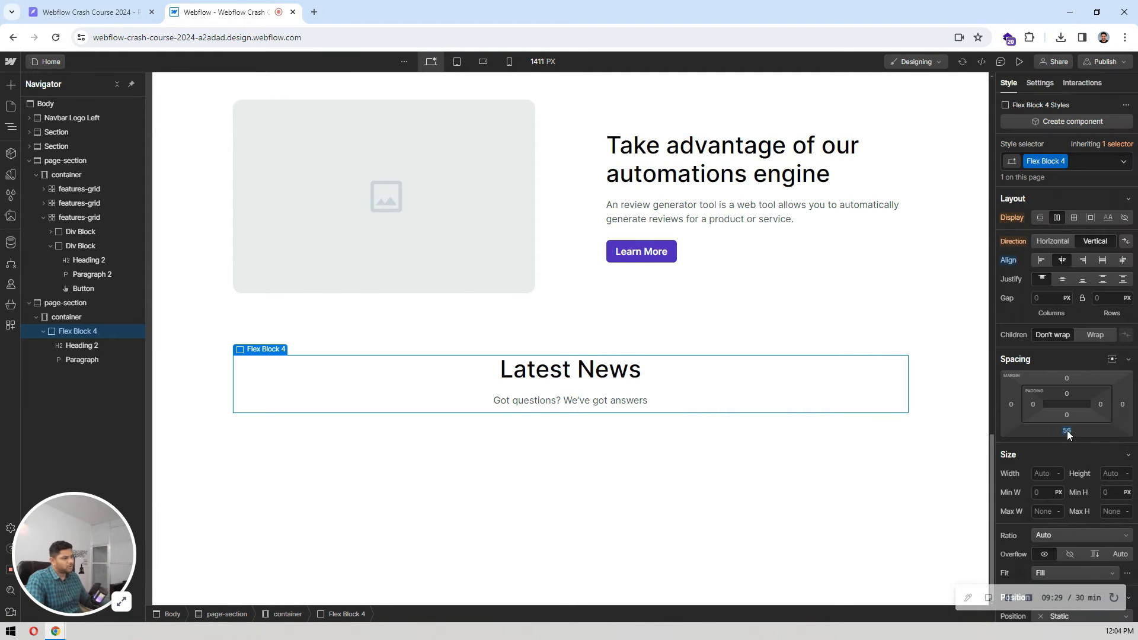
Step: Add a grid to the Latest News container and configure it with three columns and one row
{"action": "left_click", "coordinate": [78, 319]}
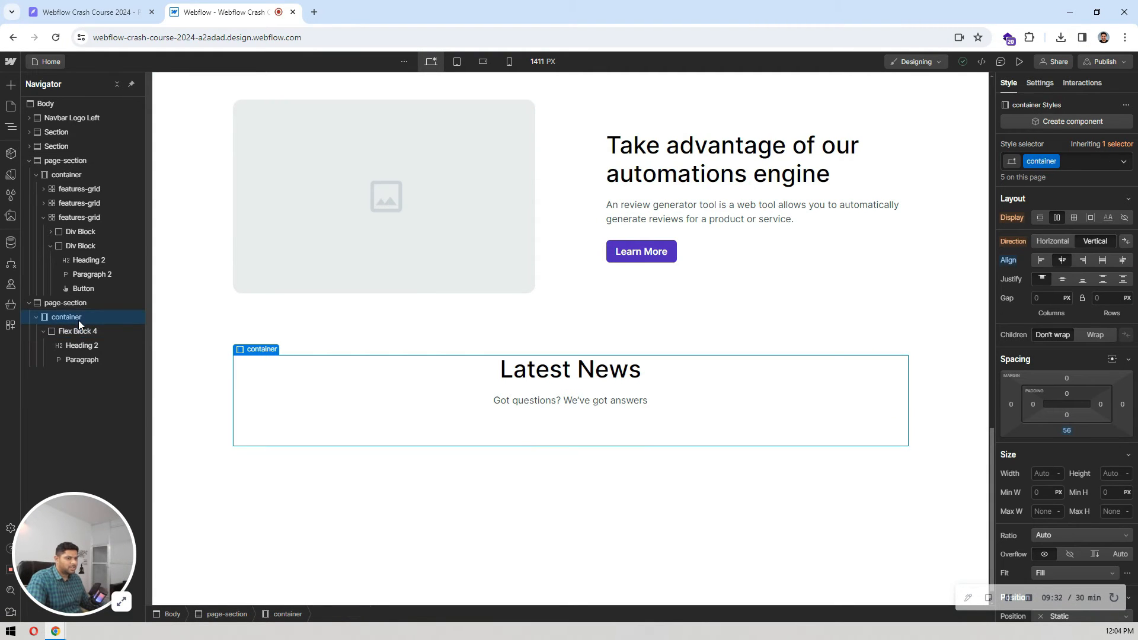
{"action": "key", "text": "ctrl+k"}
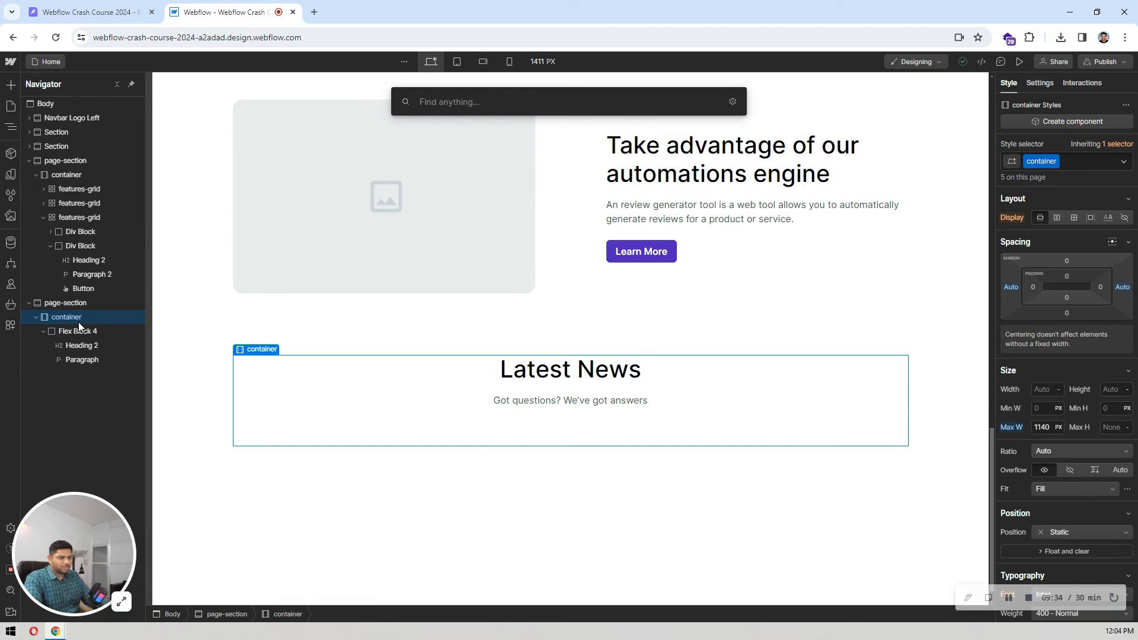
{"action": "type", "text": "grid"}
{"action": "key", "text": "Return"}
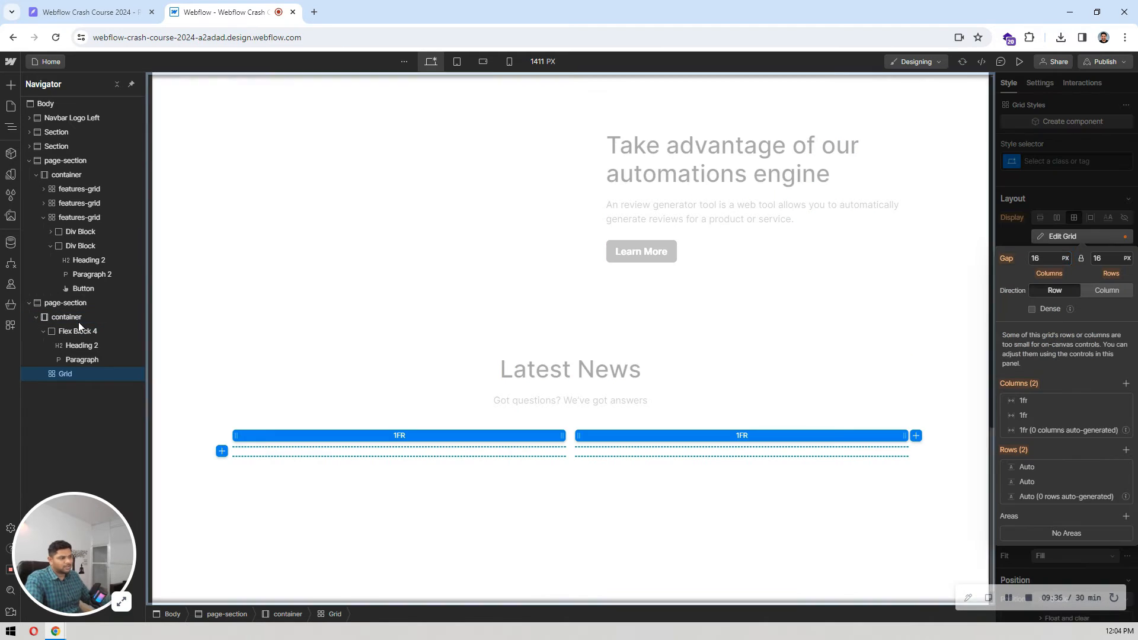
{"action": "left_click", "coordinate": [1127, 384]}
{"action": "left_click", "coordinate": [1126, 498]}
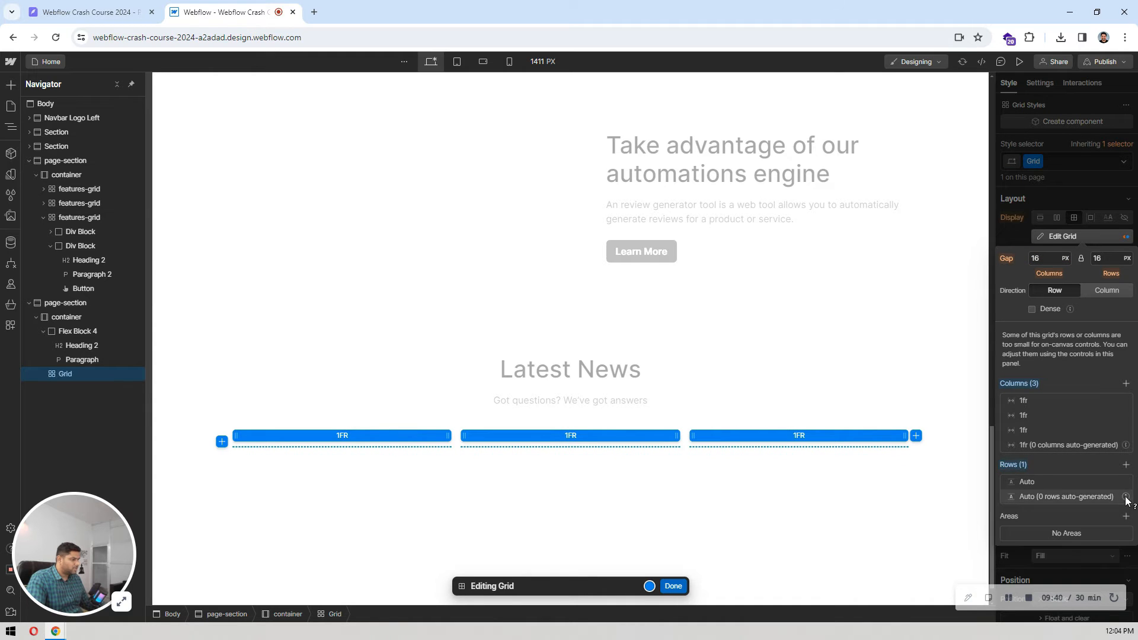
Step: Check the gap between the news cards in Pixso, set the Webflow grid's column and row gaps to 24 px, and finish editing it
{"action": "left_click", "coordinate": [81, 12]}
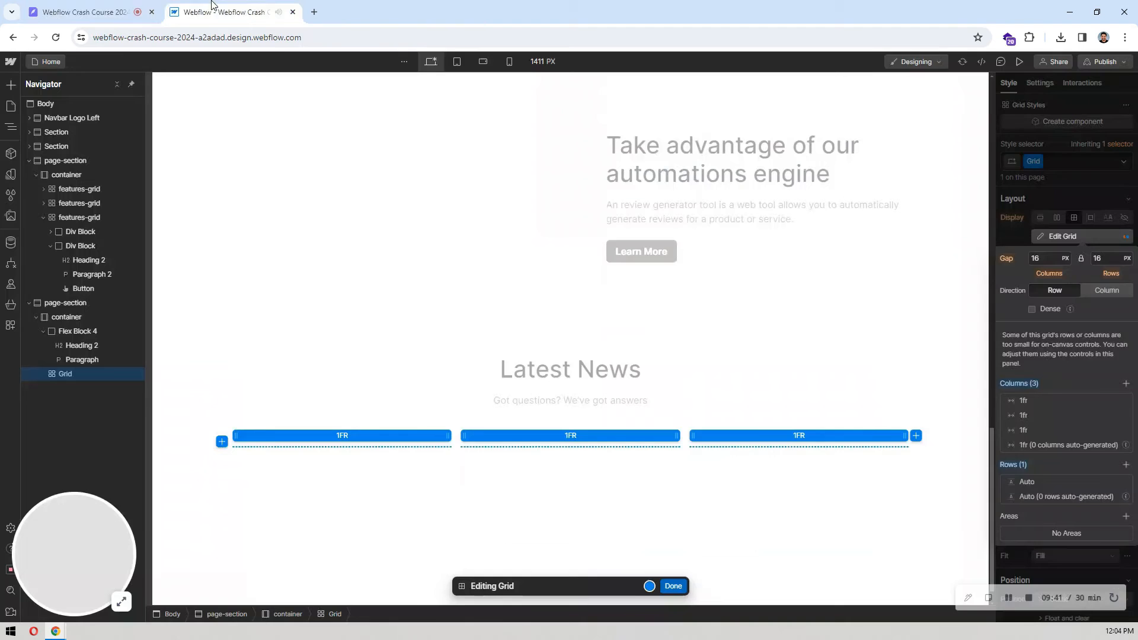
{"action": "left_click", "coordinate": [225, 12]}
{"action": "left_click", "coordinate": [1045, 258]}
{"action": "type", "text": "24"}
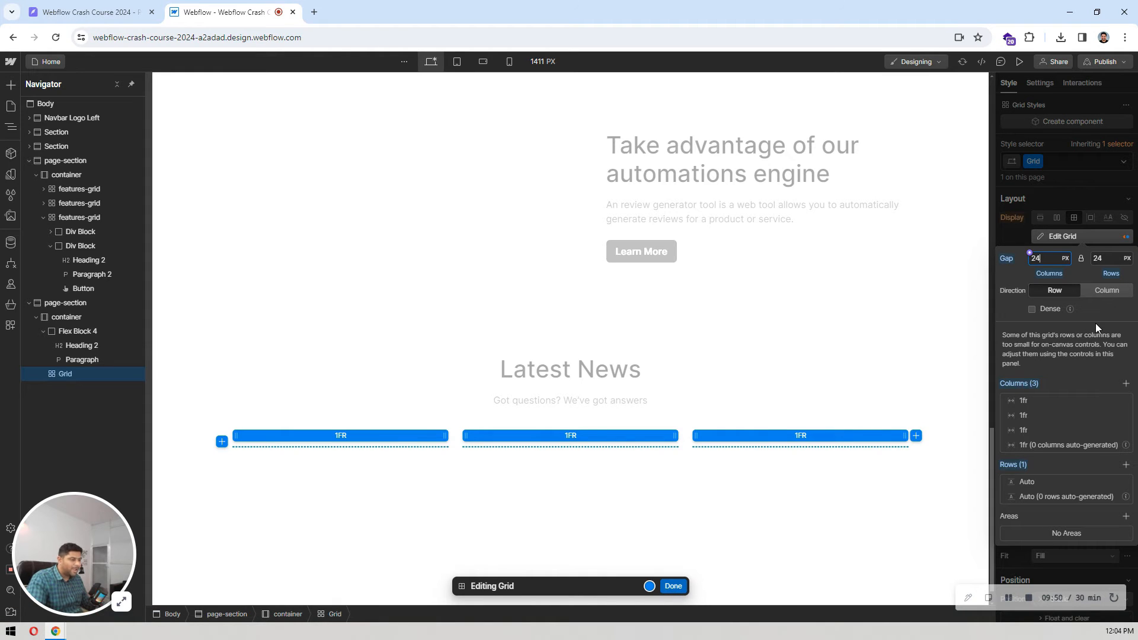
{"action": "left_click", "coordinate": [673, 586]}
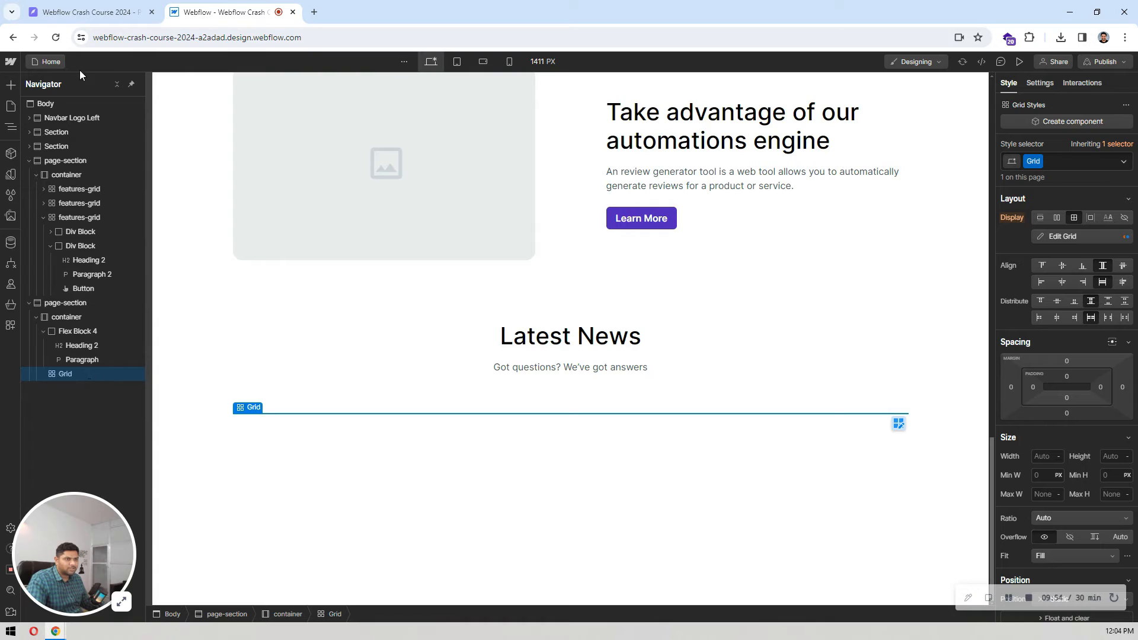
Step: Collapse the element tree and add a div block inside the Latest News grid
{"action": "left_click", "coordinate": [117, 85]}
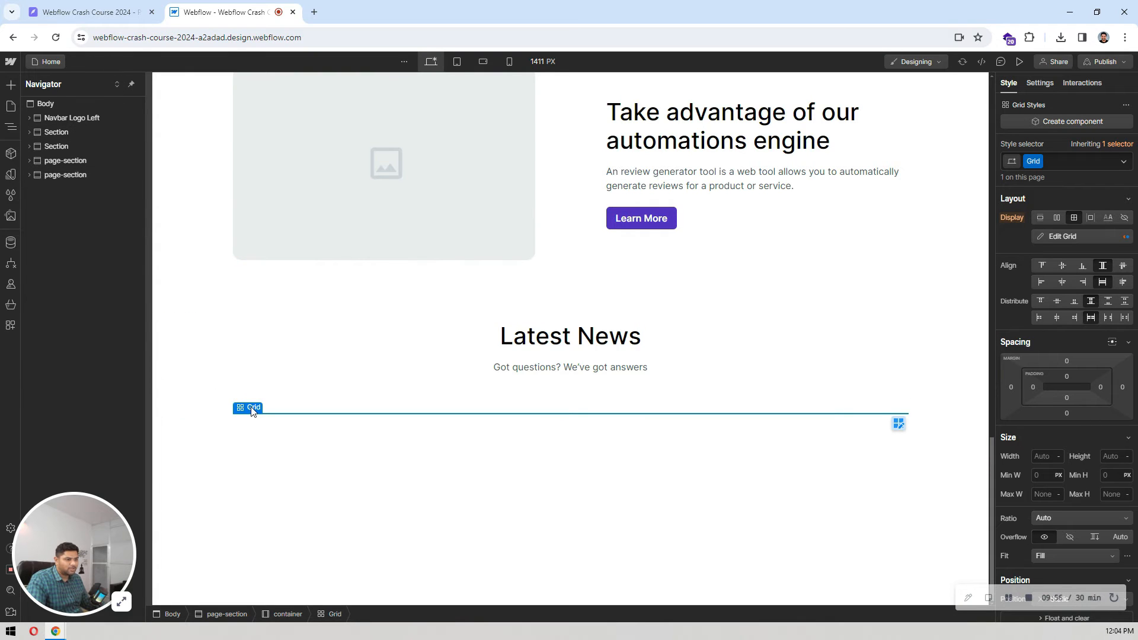
{"action": "left_click", "coordinate": [396, 379]}
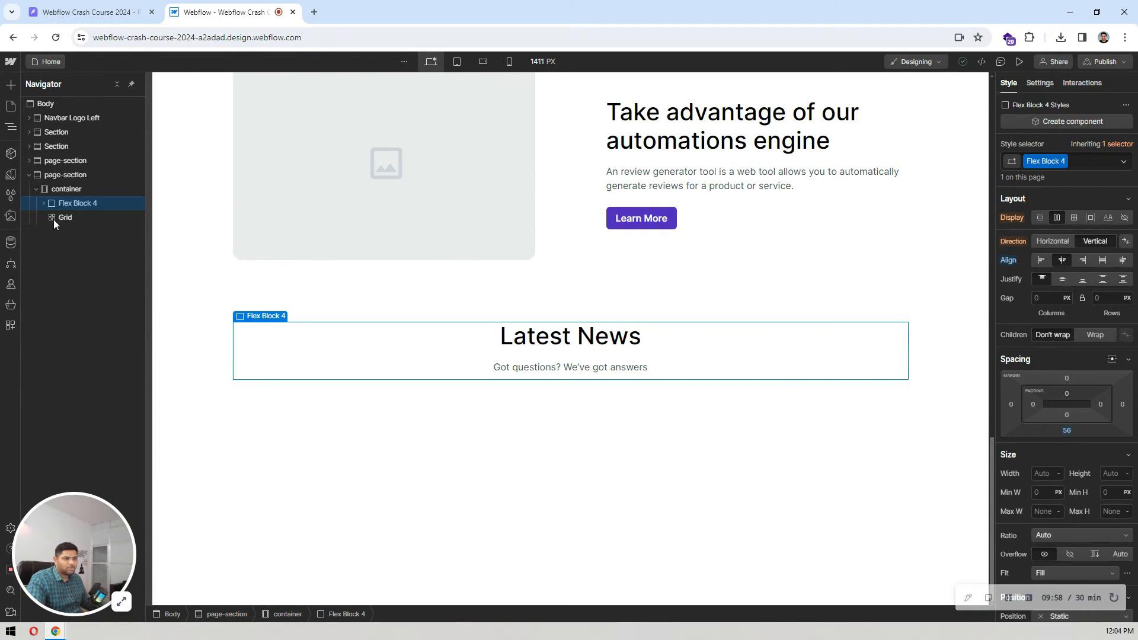
{"action": "left_click", "coordinate": [59, 217]}
{"action": "key", "text": "ctrl+k"}
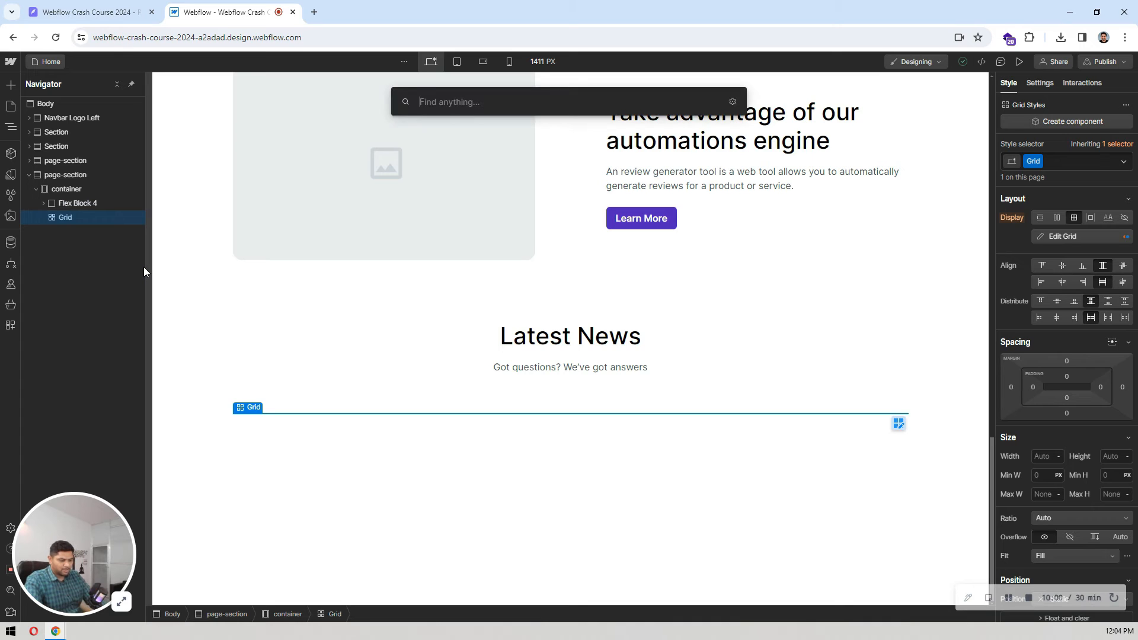
{"action": "type", "text": "dei"}
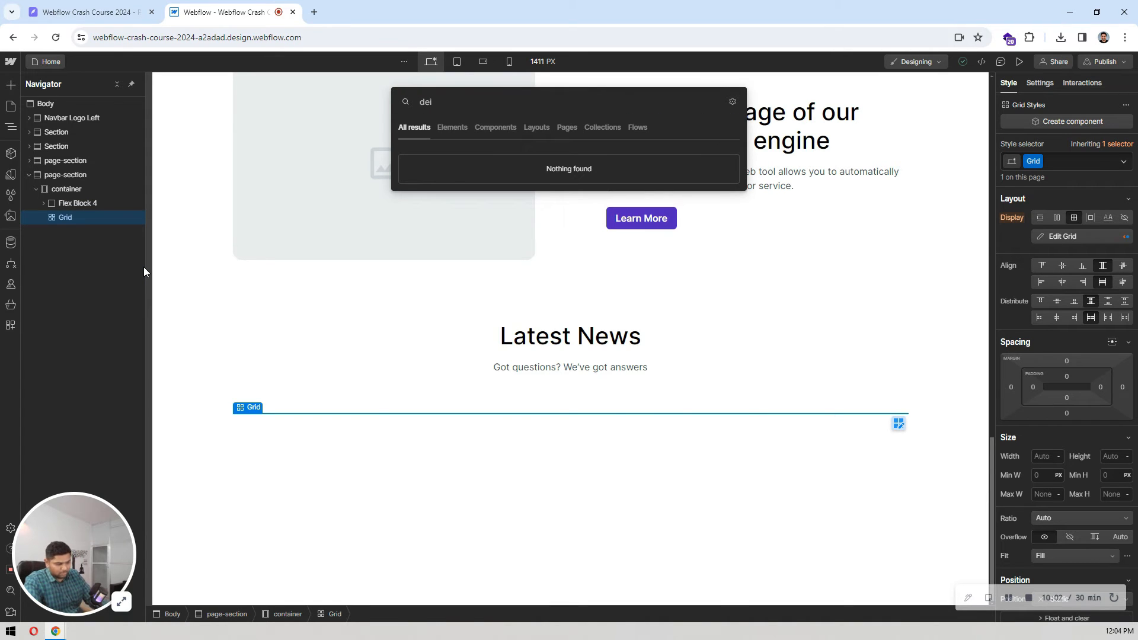
{"action": "key", "text": "BackSpace"}
{"action": "key", "text": "BackSpace"}
{"action": "type", "text": "iv"}
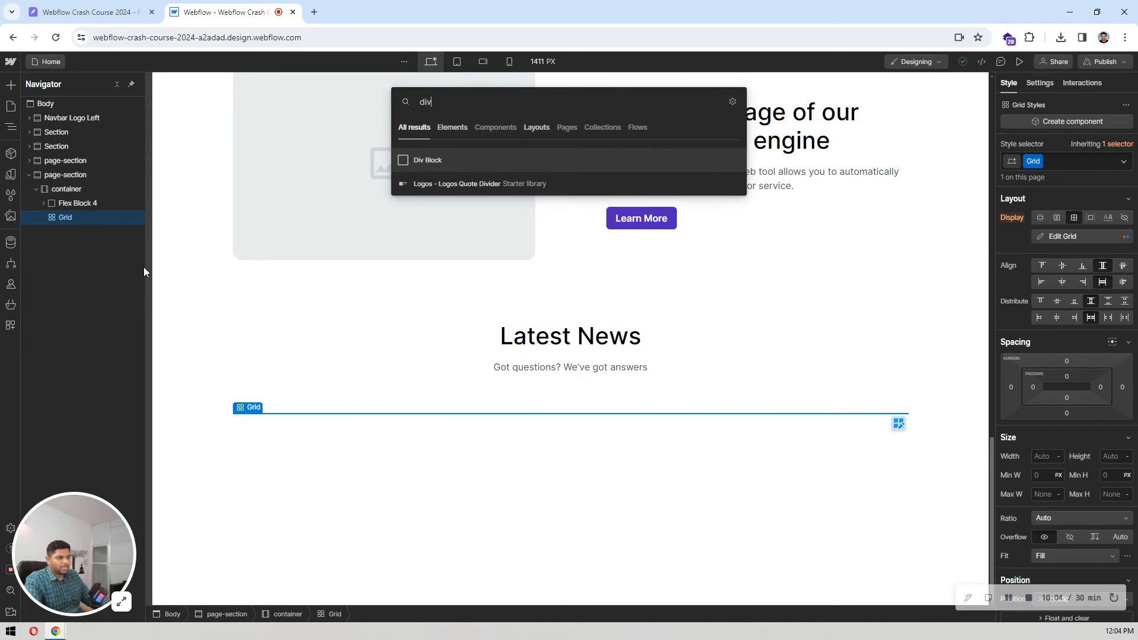
{"action": "key", "text": "Return"}
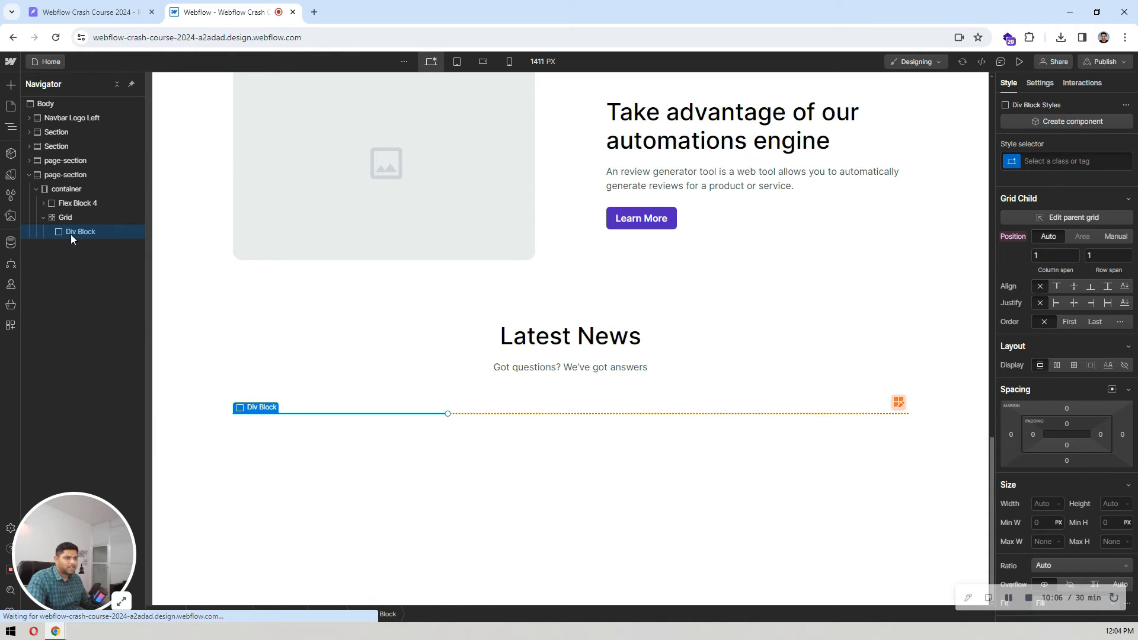
Step: Check the news card layout in Pixso, and add an image inside the grid's div block in Webflow
{"action": "left_click", "coordinate": [92, 12]}
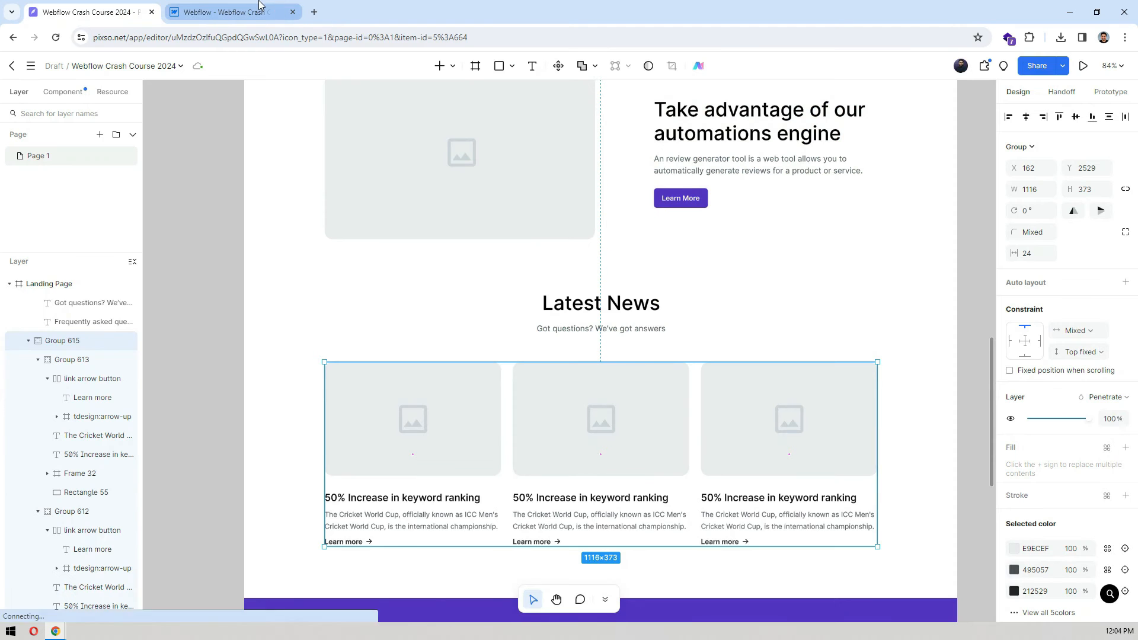
{"action": "left_click", "coordinate": [259, 6]}
{"action": "key", "text": "ctrl+e"}
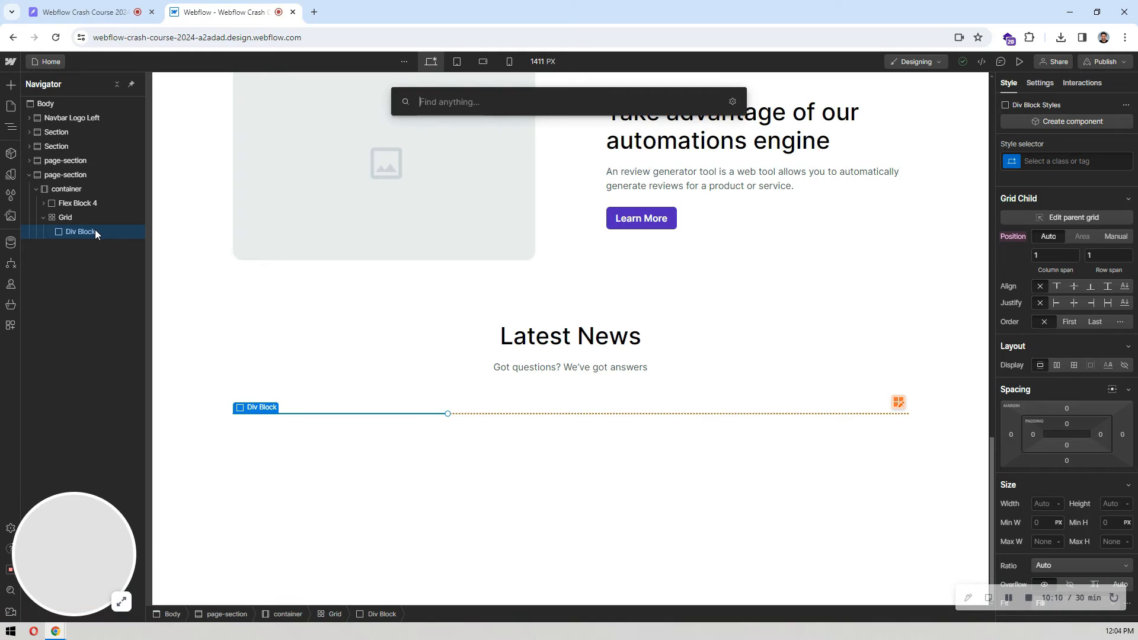
{"action": "type", "text": "ima"}
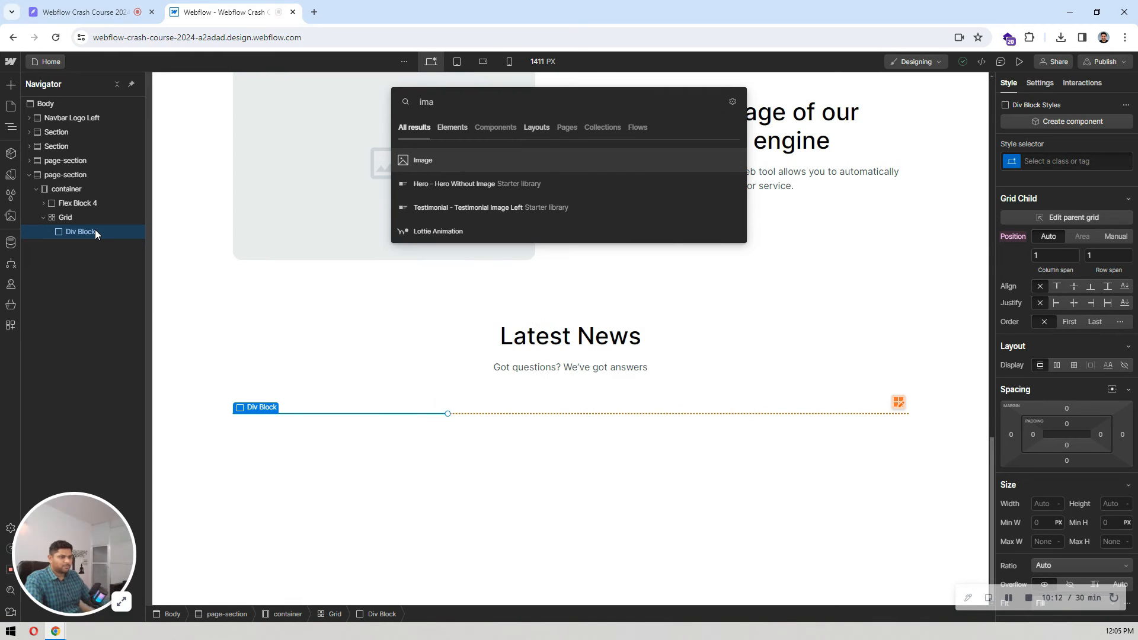
{"action": "key", "text": "Return"}
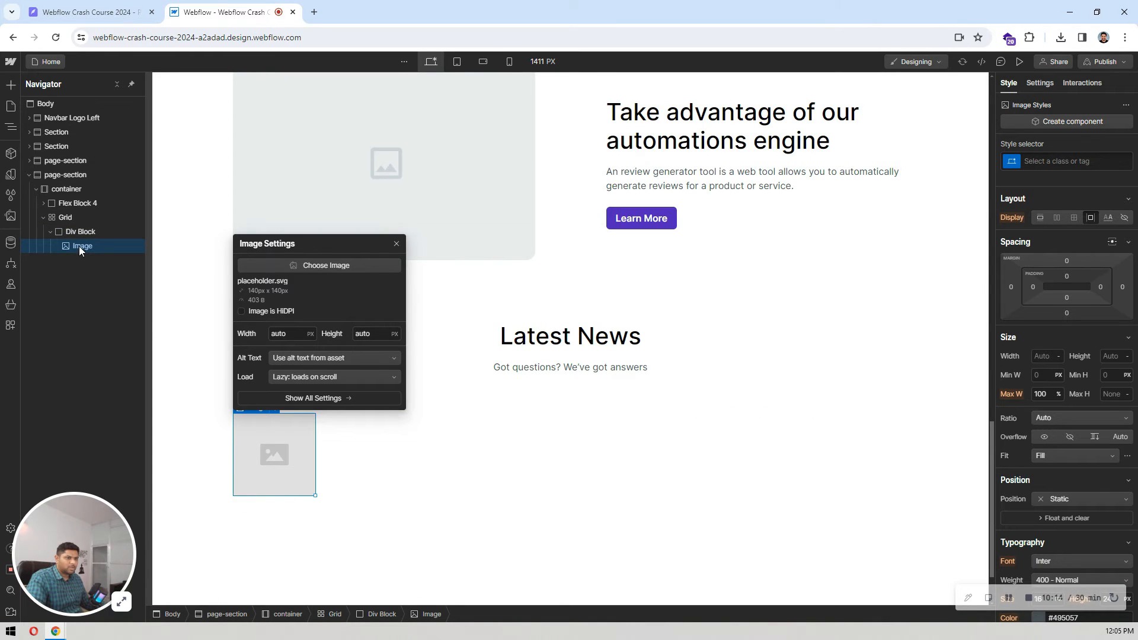
Step: Add a heading and a paragraph below the image in the news card's div block
{"action": "left_click", "coordinate": [79, 232]}
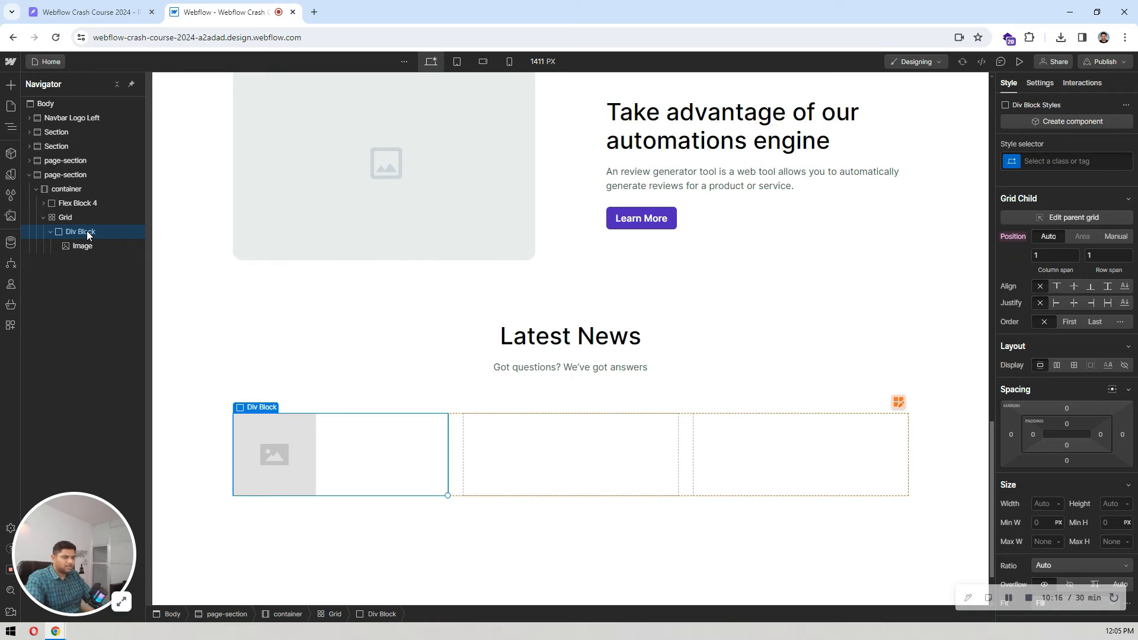
{"action": "left_click", "coordinate": [102, 244]}
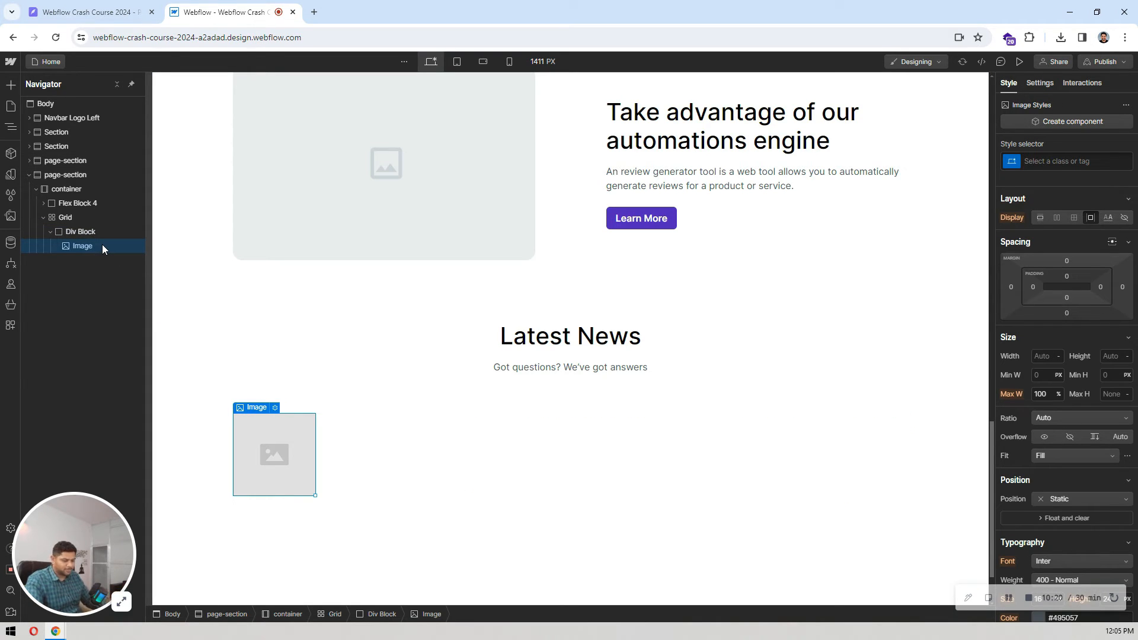
{"action": "key", "text": "ctrl+e"}
{"action": "type", "text": "head"}
{"action": "key", "text": "Return"}
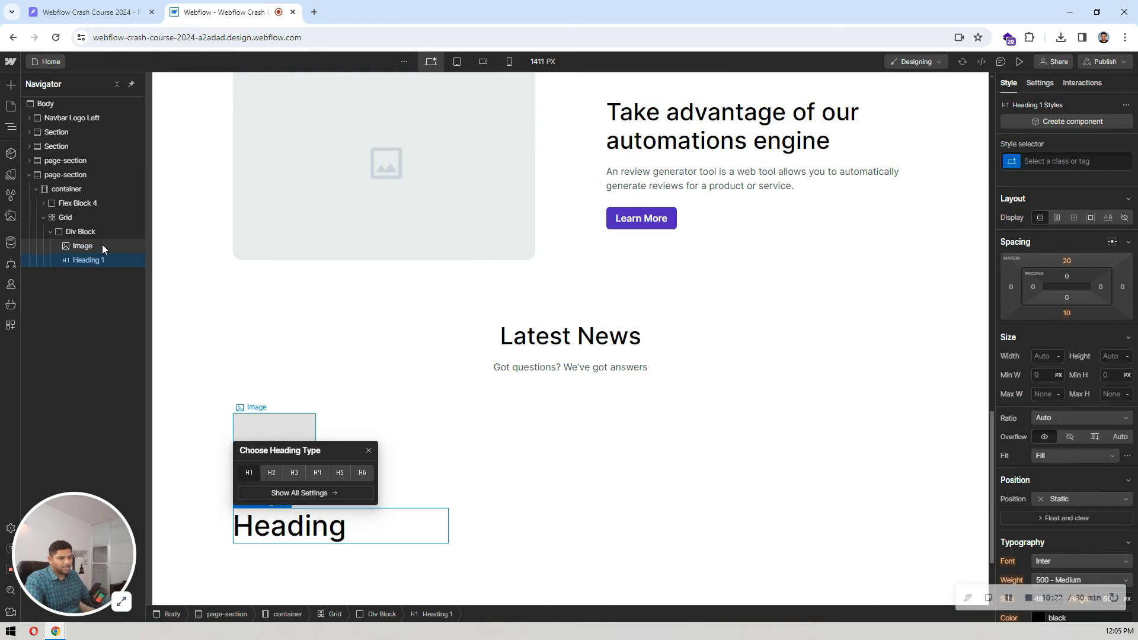
{"action": "key", "text": "ctrl+e"}
{"action": "type", "text": "para"}
{"action": "key", "text": "Return"}
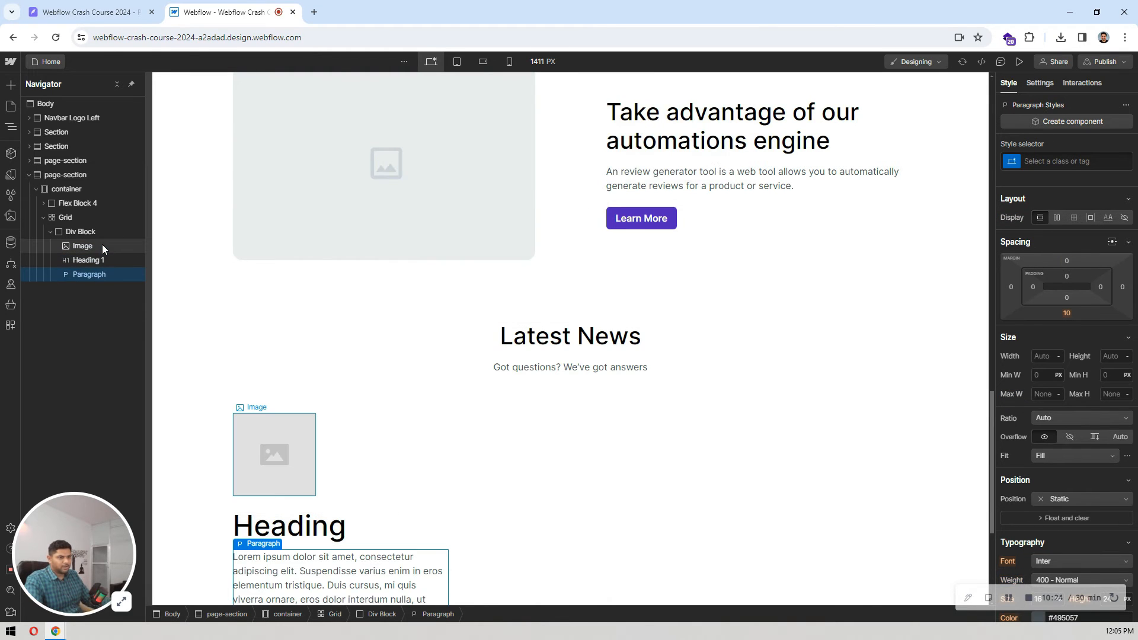
Step: Add a link block below the news card's paragraph
{"action": "key", "text": "ctrl+e"}
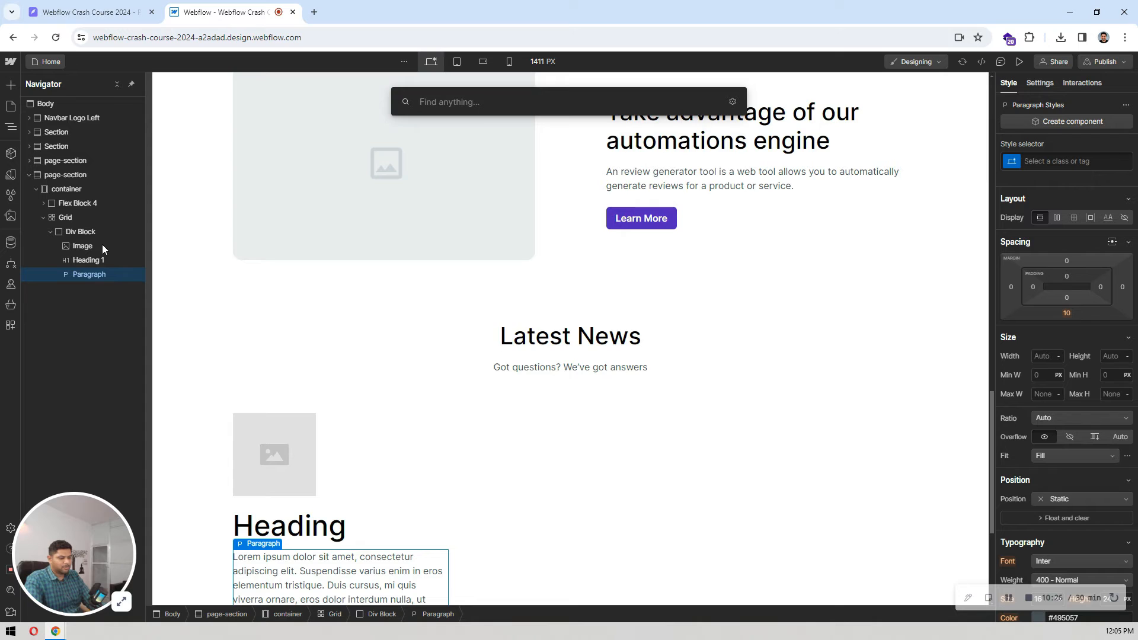
{"action": "type", "text": "link"}
{"action": "key", "text": "Return"}
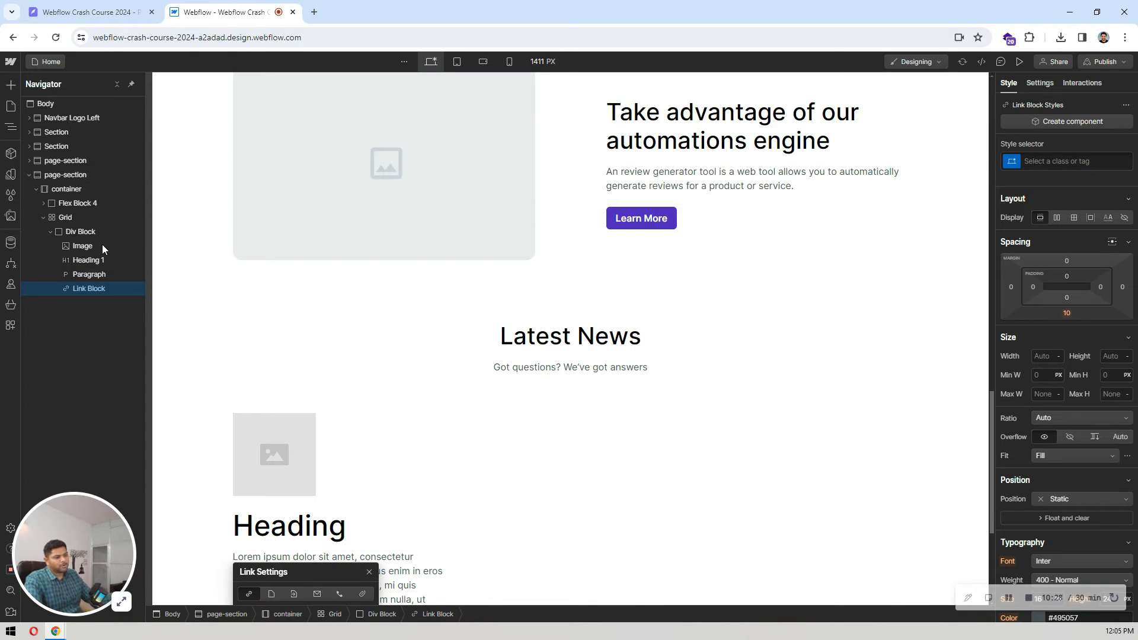
Step: Add a text block followed by an image inside the news card's link block
{"action": "left_click", "coordinate": [86, 290]}
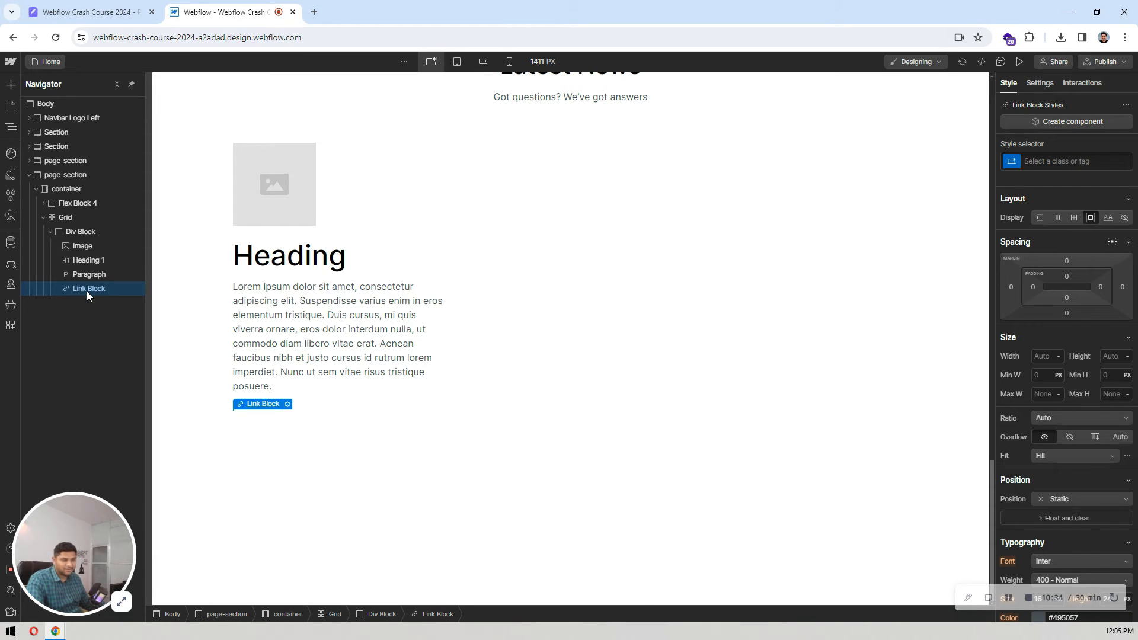
{"action": "key", "text": "ctrl+e"}
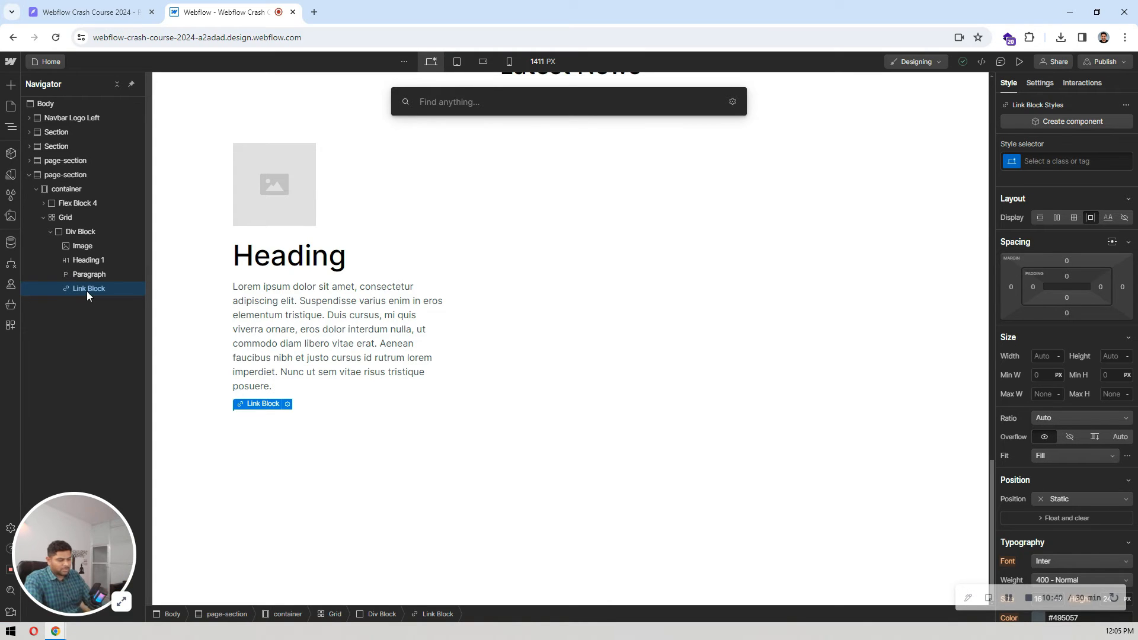
{"action": "type", "text": "tex"}
{"action": "key", "text": "Down"}
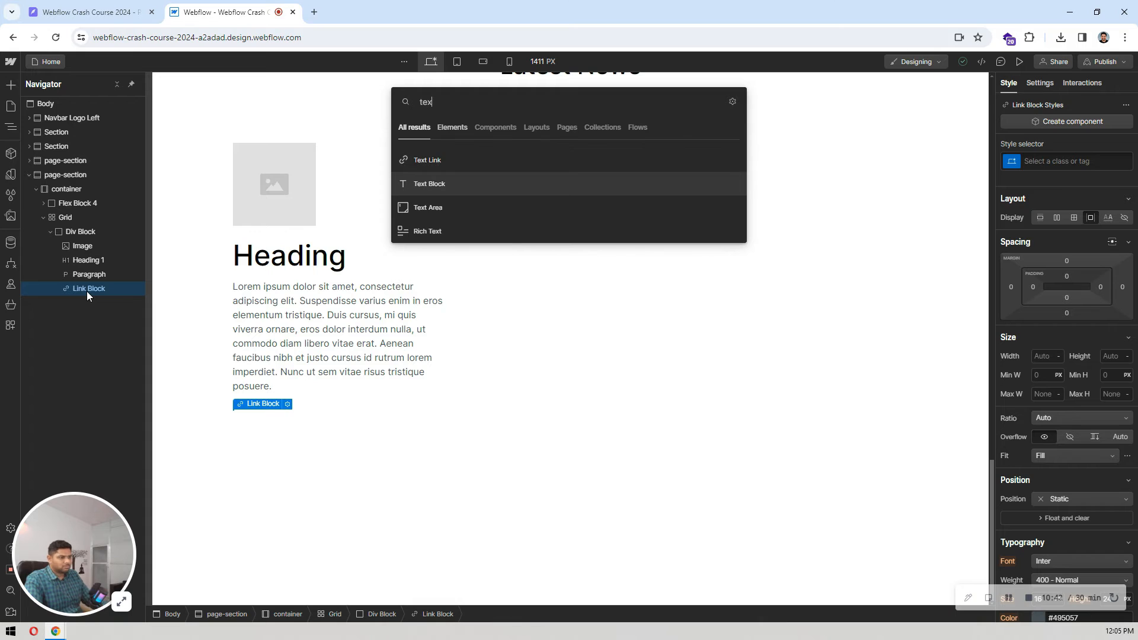
{"action": "key", "text": "Return"}
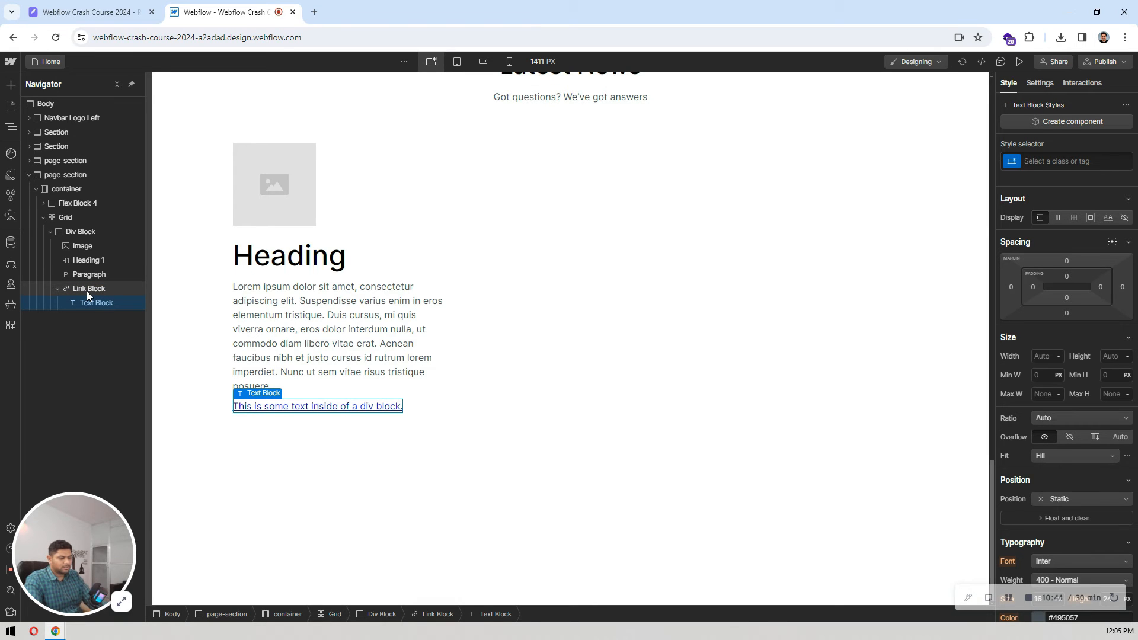
{"action": "key", "text": "ctrl+e"}
{"action": "type", "text": "imag"}
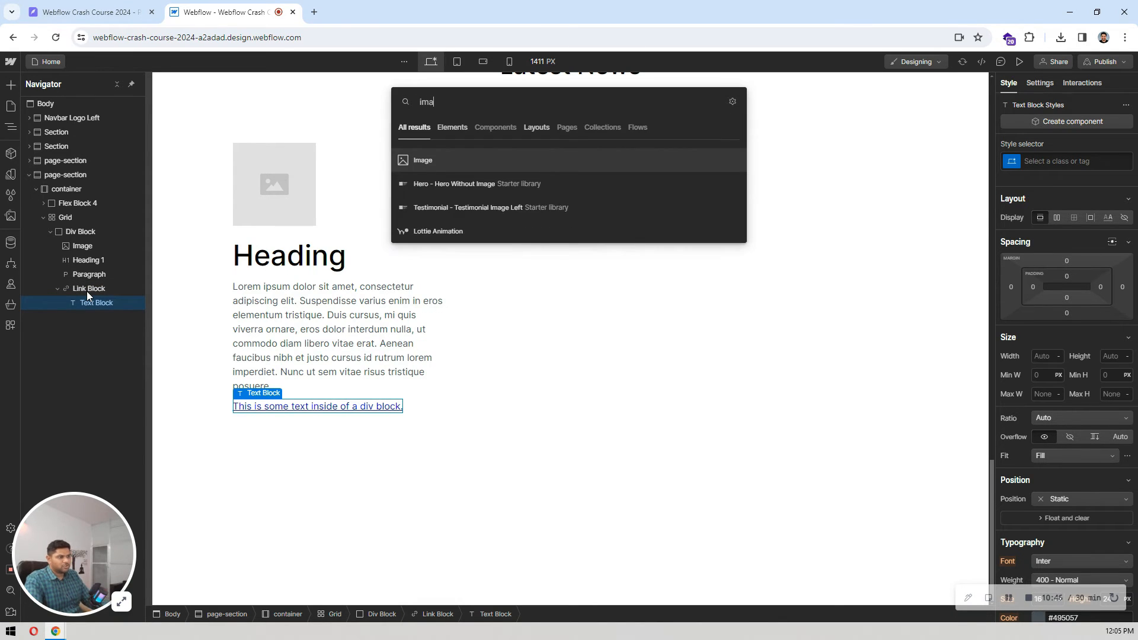
{"action": "key", "text": "Return"}
Step: Switch to Pixso, export the first news card's tdesign:arrow-up frame as a 1x PNG, and return to Webflow
{"action": "left_click", "coordinate": [89, 12]}
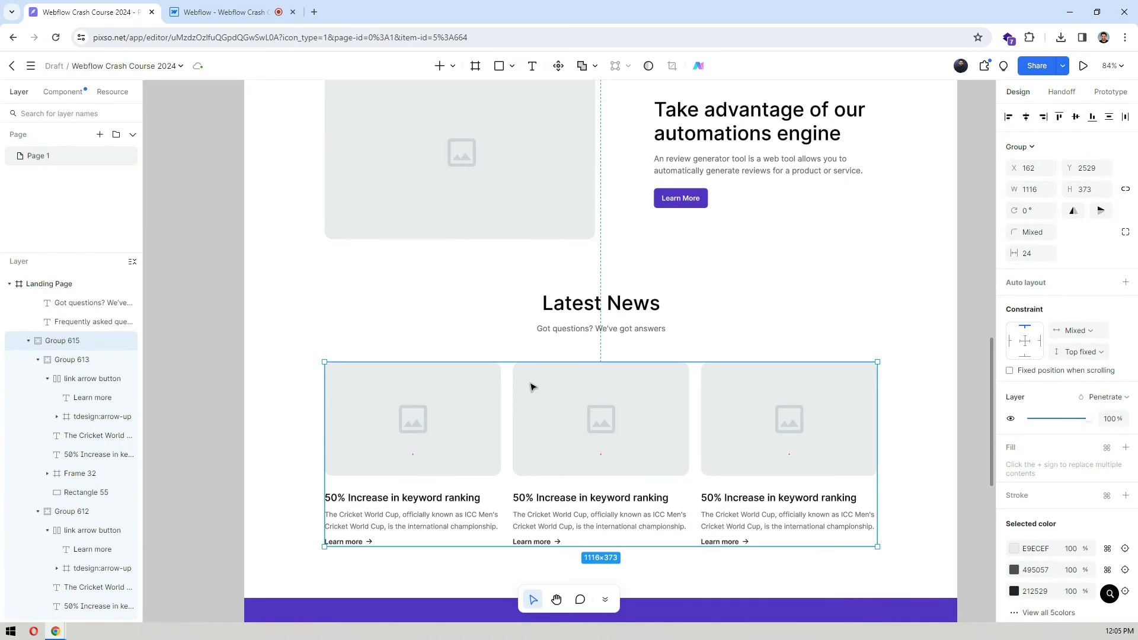
{"action": "scroll", "coordinate": [363, 344], "scroll_direction": "down", "scroll_amount": 3}
{"action": "left_click", "coordinate": [378, 376]}
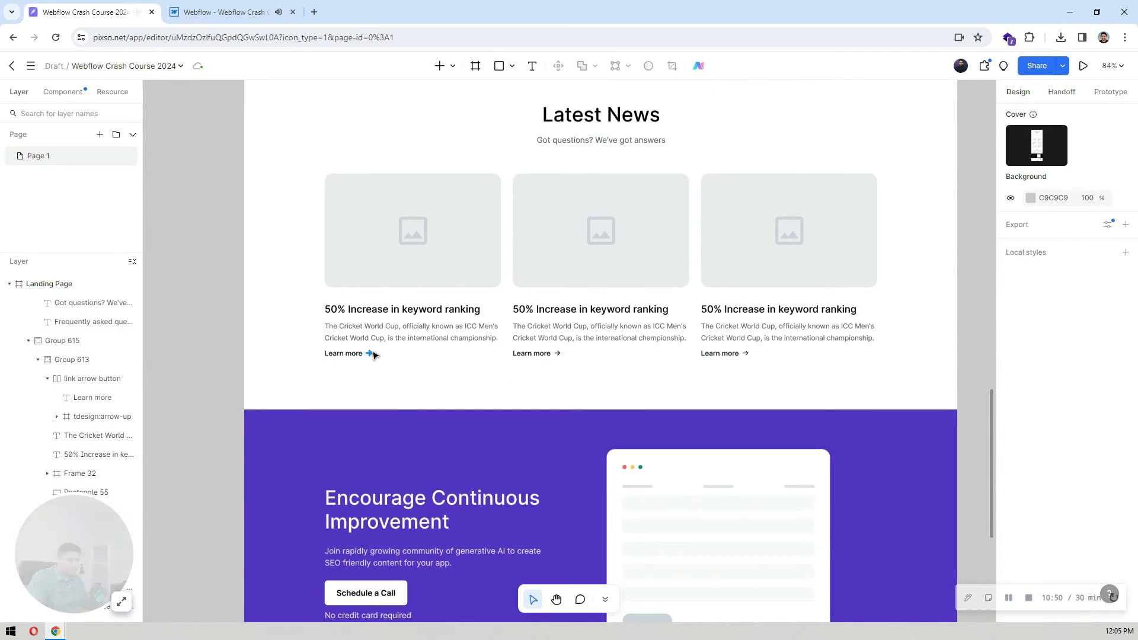
{"action": "left_click", "coordinate": [371, 352], "text": "ctrl"}
{"action": "scroll", "coordinate": [100, 354], "scroll_direction": "up", "scroll_amount": 1}
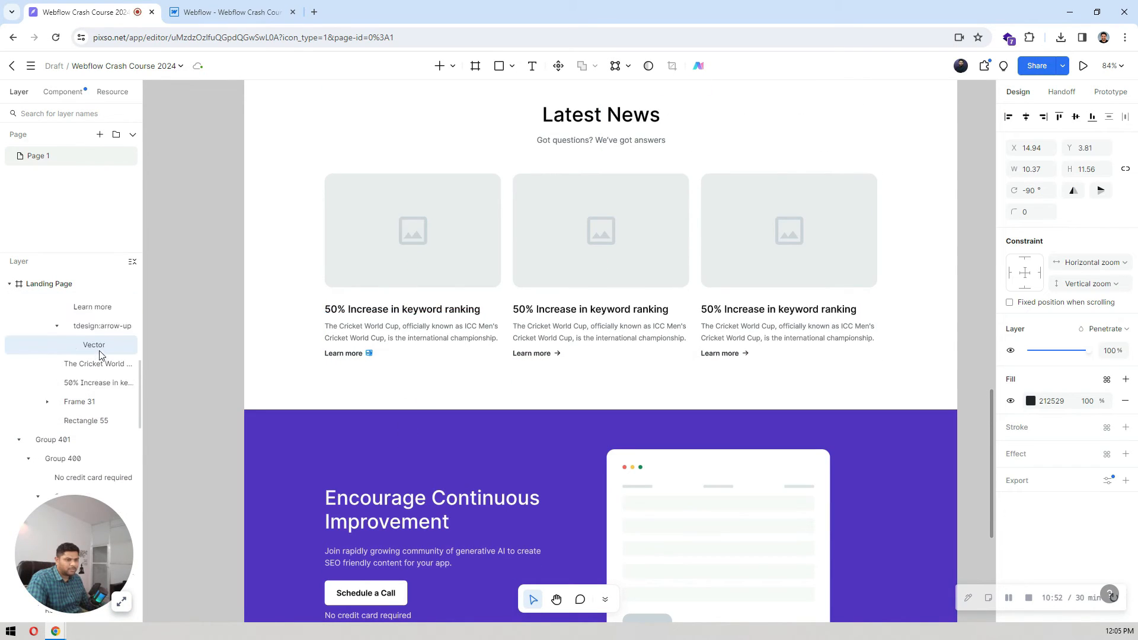
{"action": "left_click", "coordinate": [85, 345]}
{"action": "scroll", "coordinate": [949, 462], "scroll_direction": "down", "scroll_amount": 2}
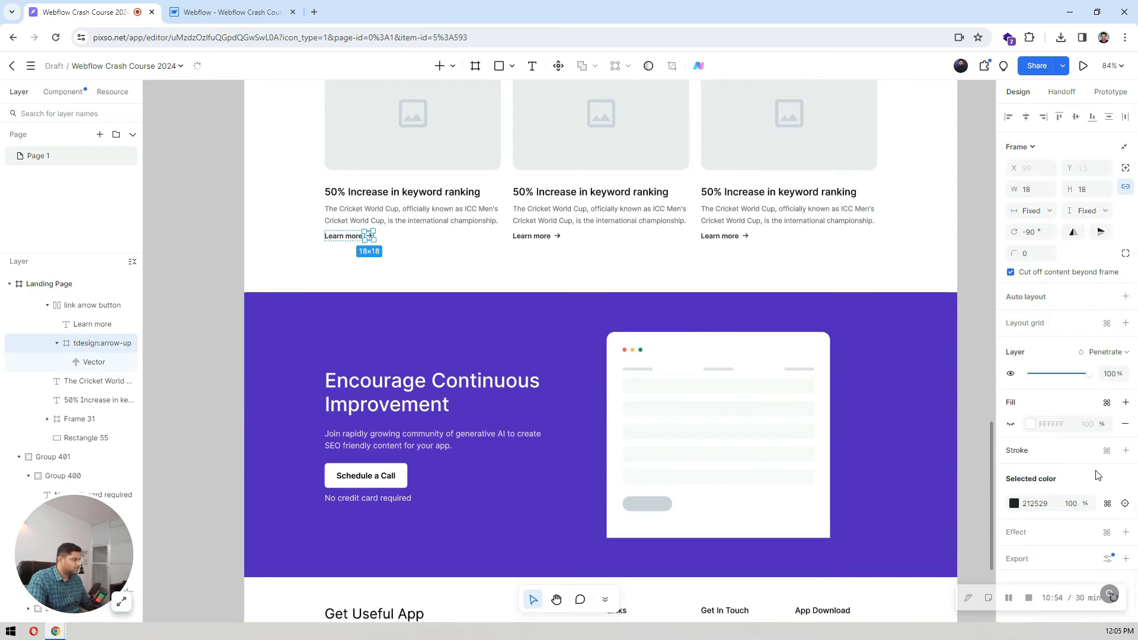
{"action": "scroll", "coordinate": [1088, 471], "scroll_direction": "down", "scroll_amount": 1}
{"action": "scroll", "coordinate": [632, 449], "scroll_direction": "up", "scroll_amount": 1}
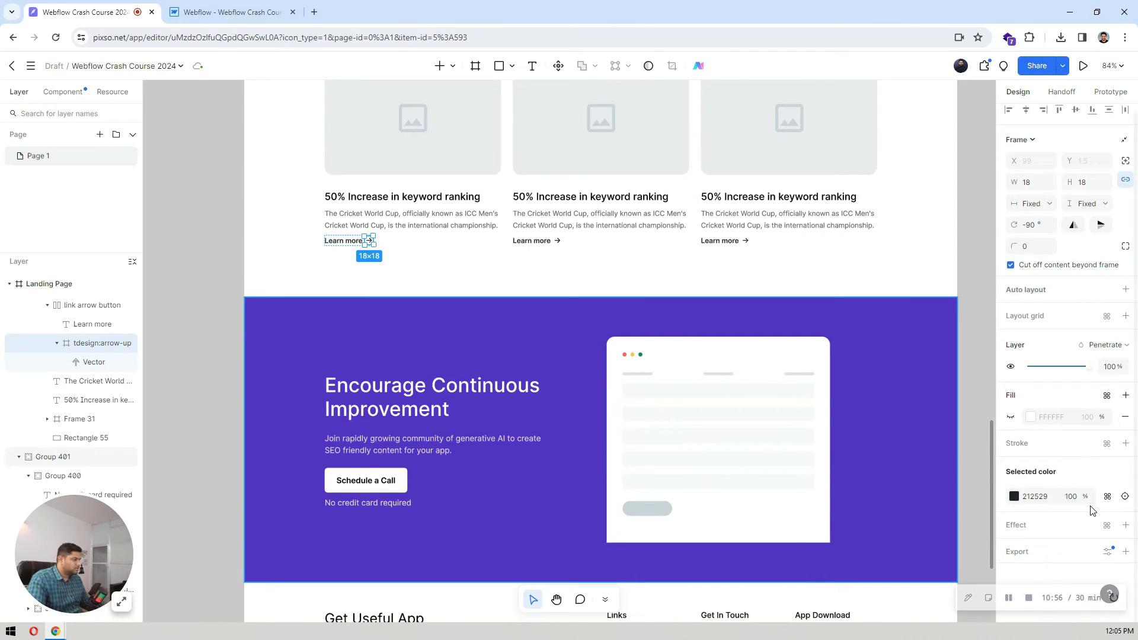
{"action": "left_click", "coordinate": [1017, 553]}
{"action": "scroll", "coordinate": [1060, 498], "scroll_direction": "down", "scroll_amount": 2}
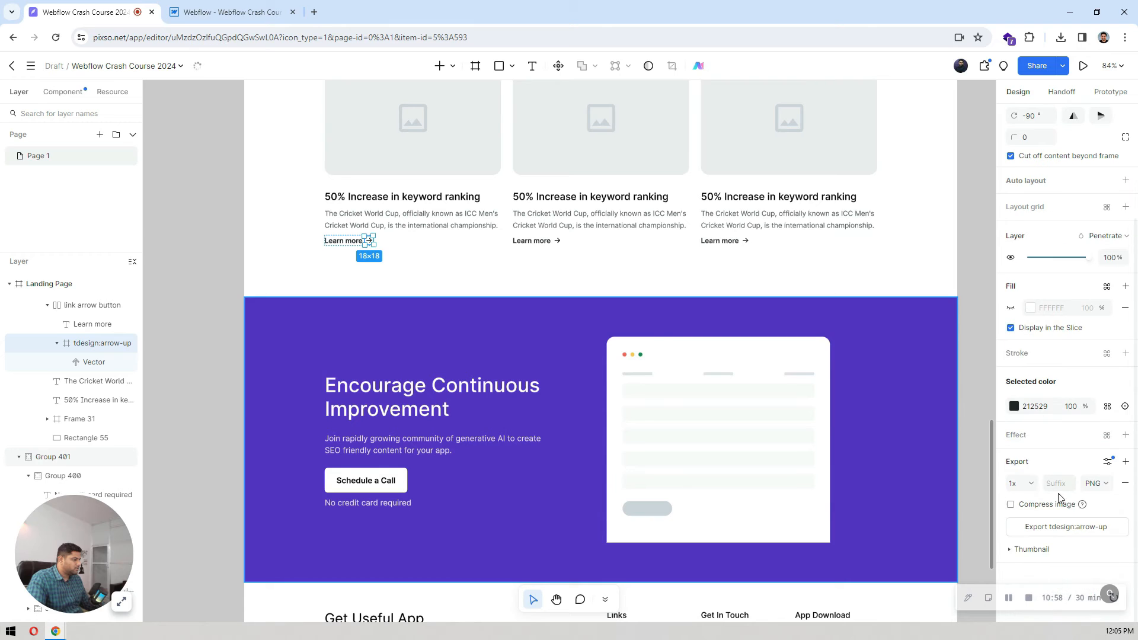
{"action": "left_click", "coordinate": [1062, 528]}
{"action": "left_click", "coordinate": [255, 12]}
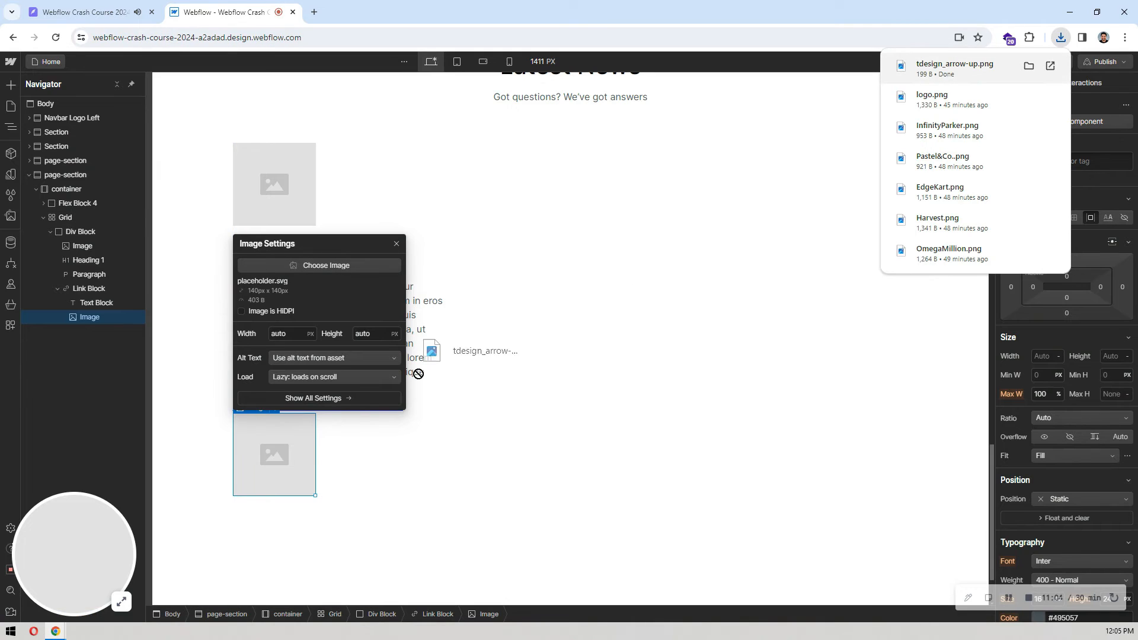
Step: Try to place the downloaded tdesign_arrow-up.png directly onto the link block's placeholder image
{"action": "left_click_drag", "start_coordinate": [419, 373], "coordinate": [323, 457]}
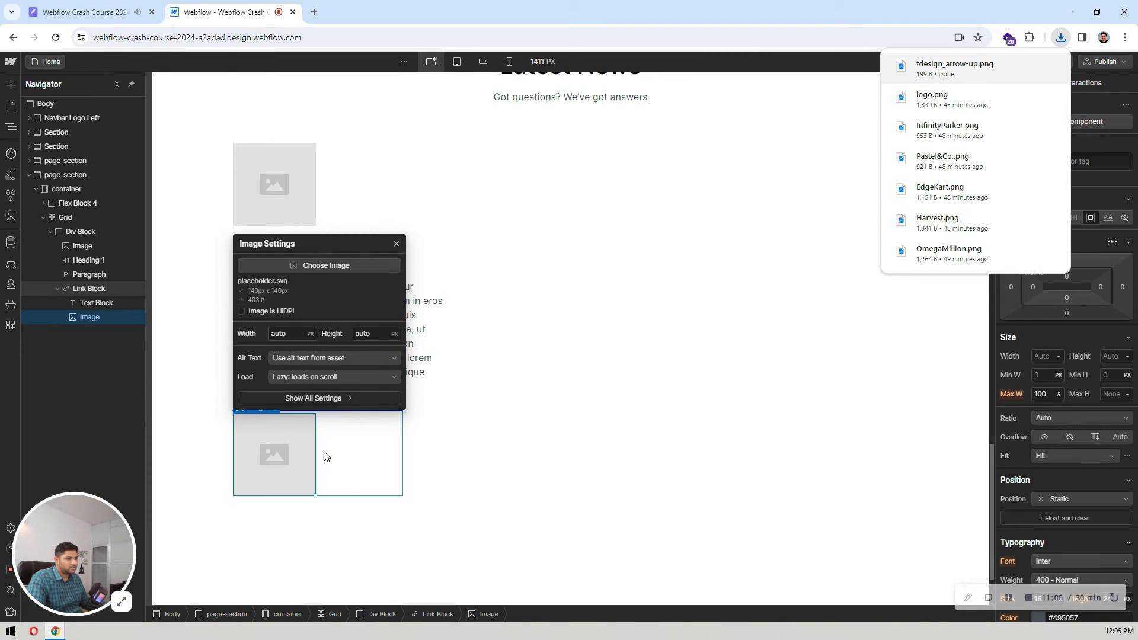
{"action": "left_click", "coordinate": [552, 400]}
{"action": "double_click", "coordinate": [291, 454]}
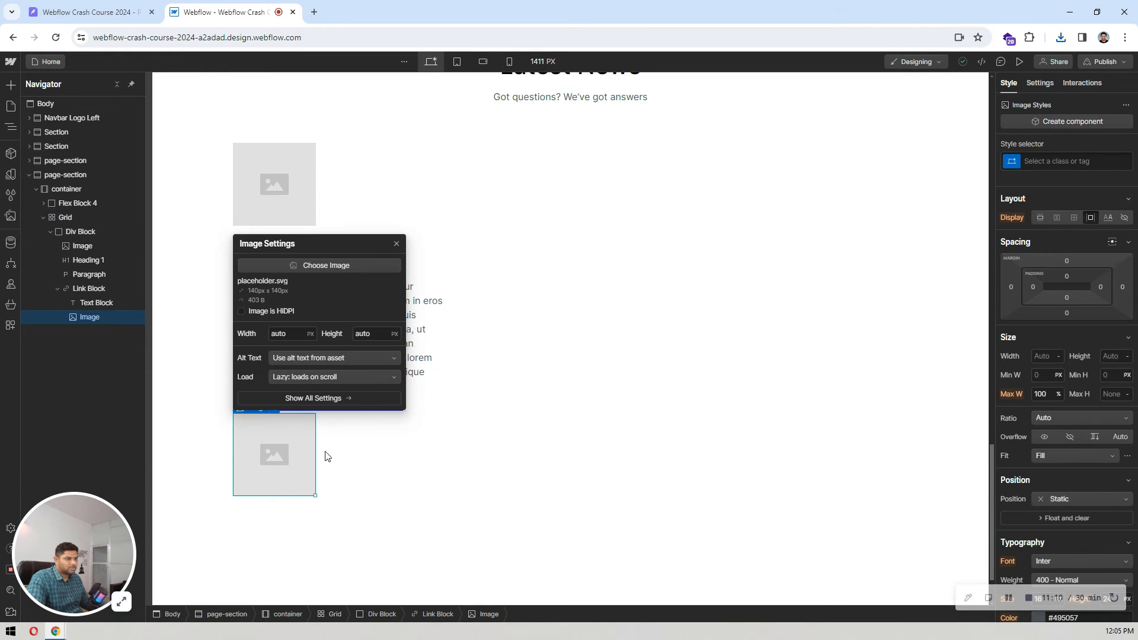
Step: Upload tdesign_arrow-up.png to the Webflow assets and set it as the link block's image
{"action": "left_click", "coordinate": [11, 217]}
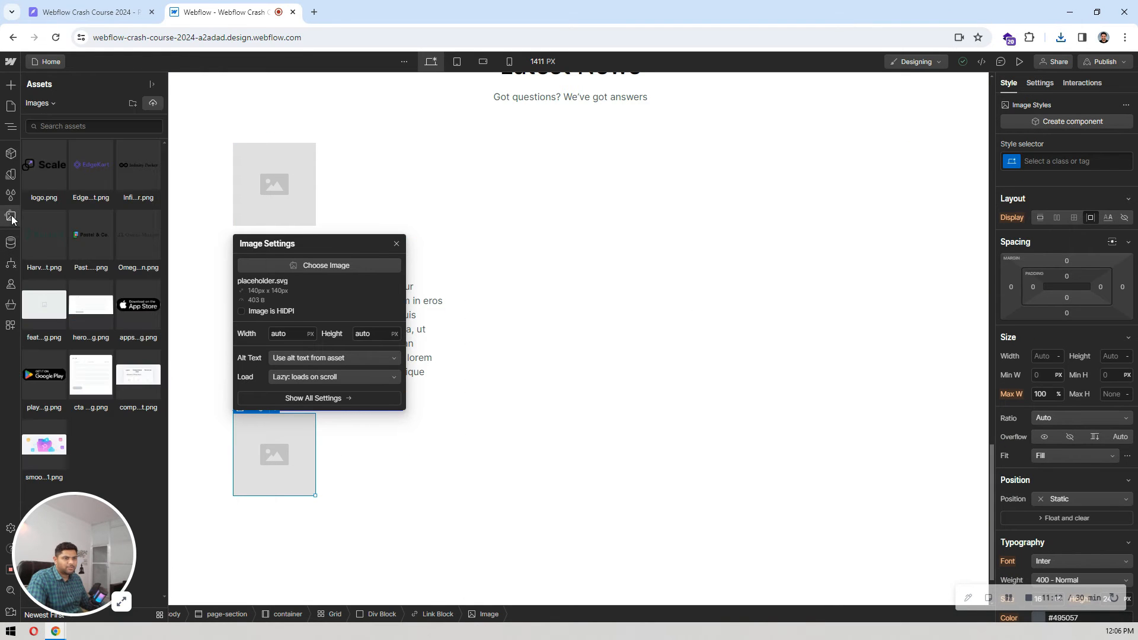
{"action": "left_click", "coordinate": [1061, 37]}
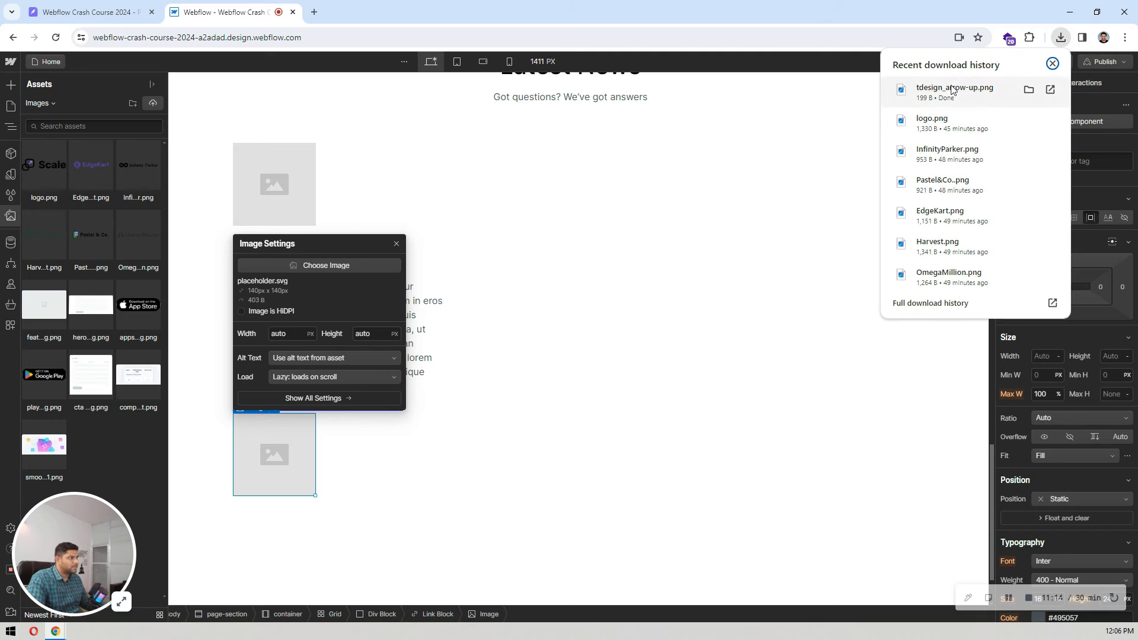
{"action": "left_click_drag", "start_coordinate": [948, 90], "coordinate": [110, 182]}
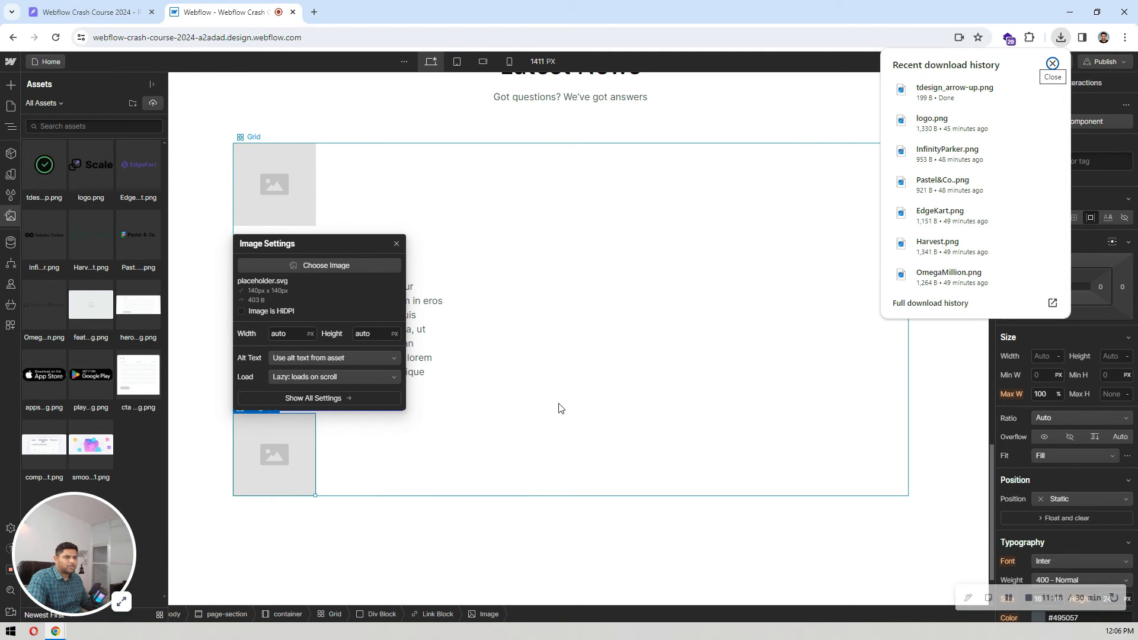
{"action": "left_click", "coordinate": [325, 265]}
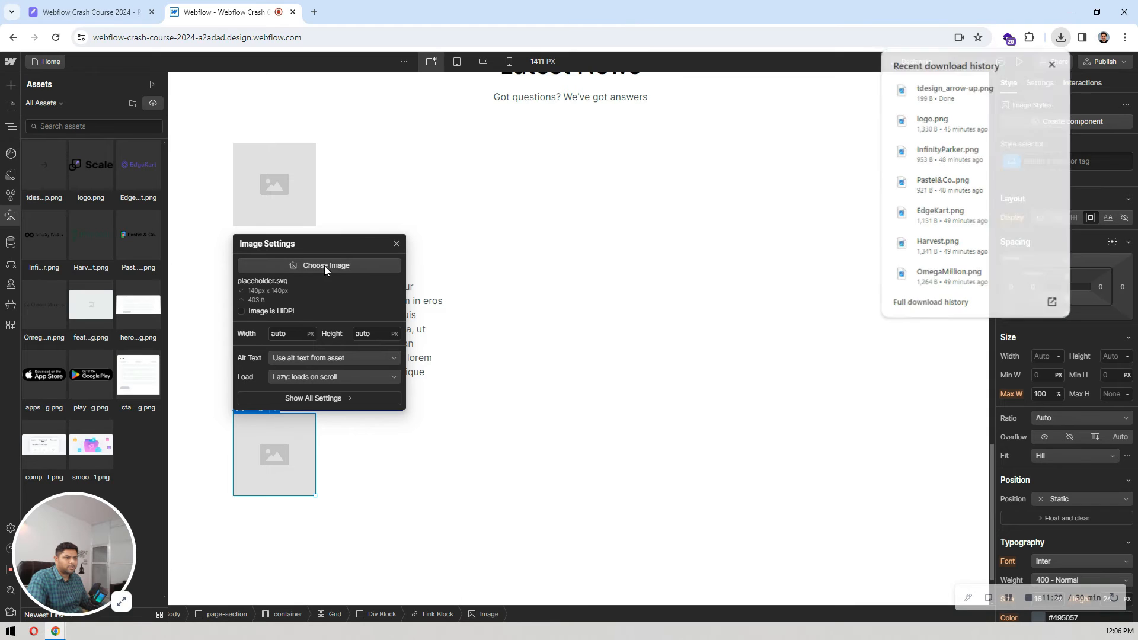
{"action": "left_click", "coordinate": [40, 173]}
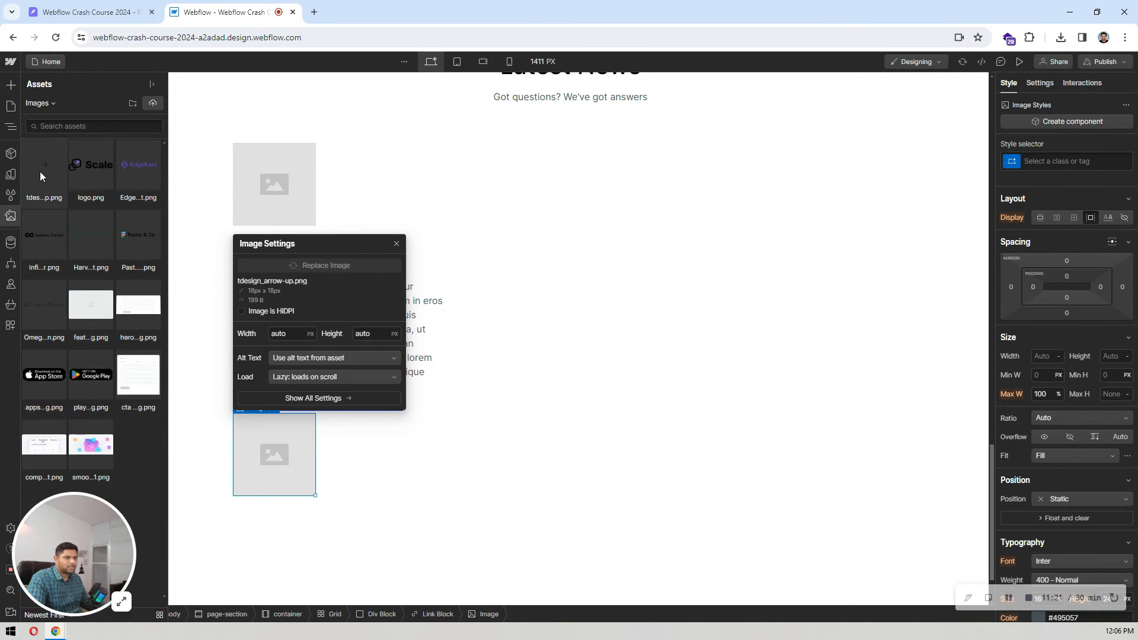
Step: Make the news card's link block a horizontal flex layout with its text and arrow centre-aligned vertically
{"action": "left_click", "coordinate": [318, 422]}
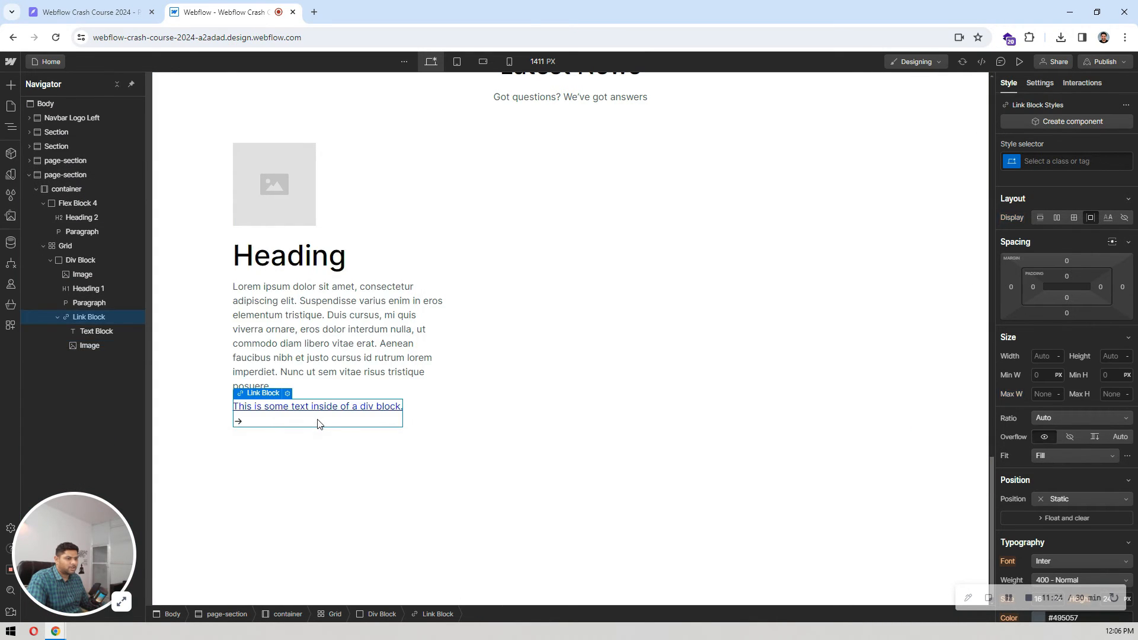
{"action": "left_click", "coordinate": [1058, 218]}
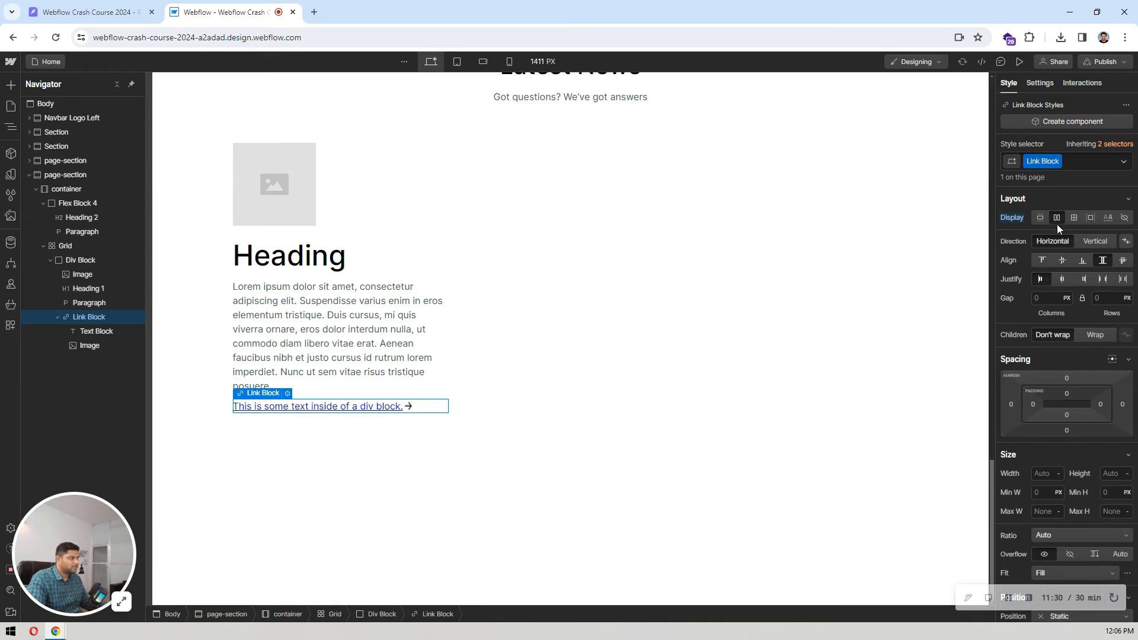
{"action": "left_click", "coordinate": [1062, 261]}
Step: Check the spacing between Learn more and its arrow in Pixso, and set the Webflow link block's gap to 4 px
{"action": "left_click", "coordinate": [95, 11]}
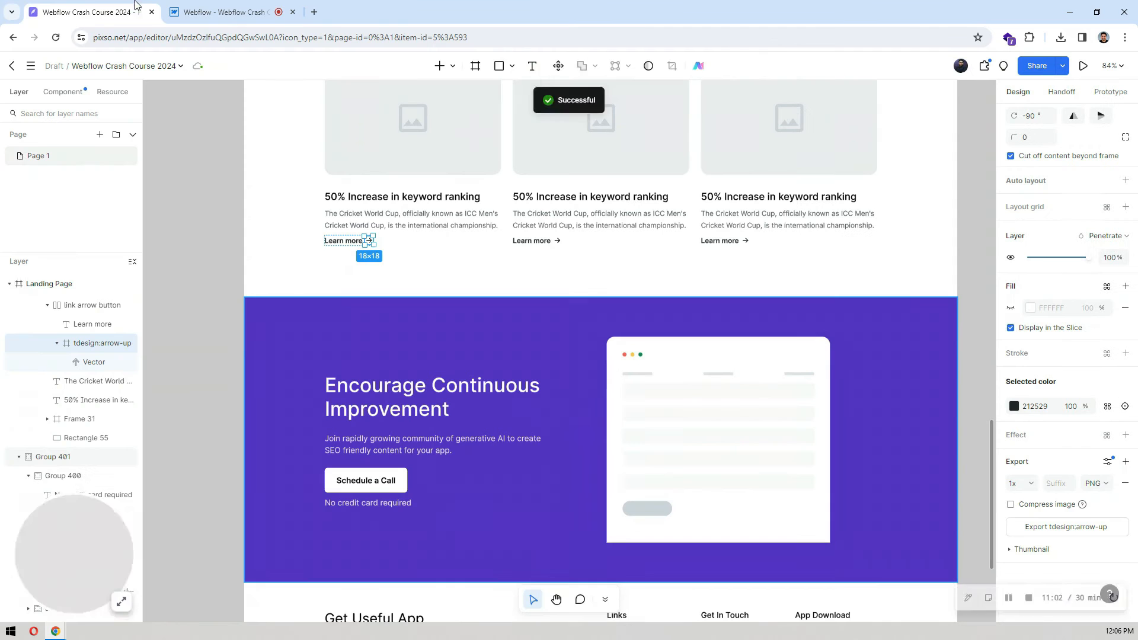
{"action": "left_click", "coordinate": [348, 241]}
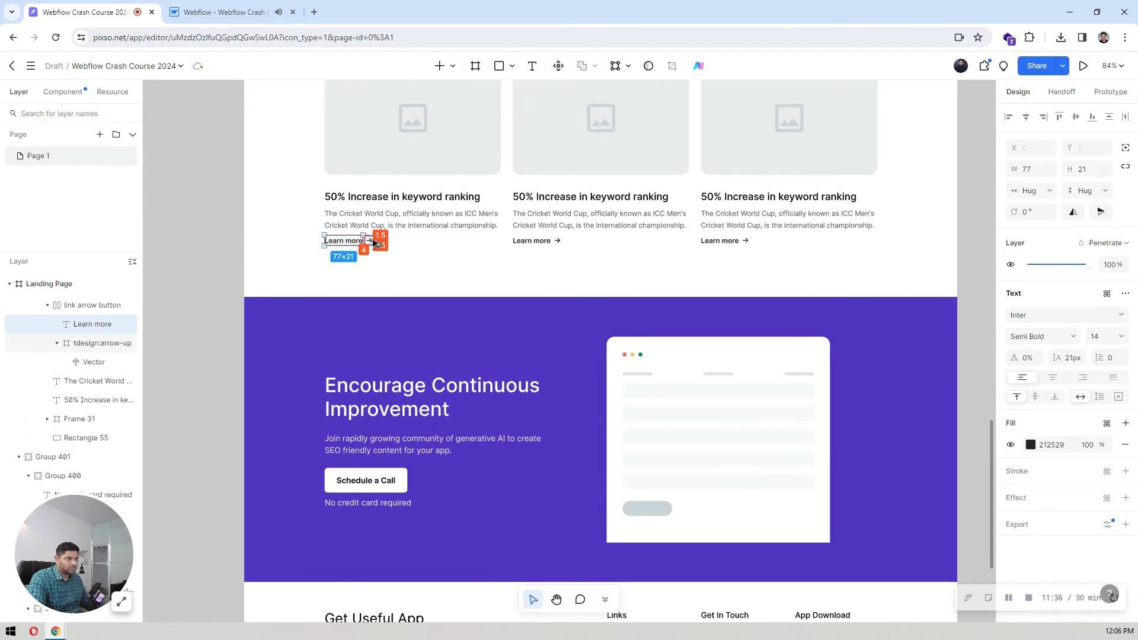
{"action": "left_click", "coordinate": [212, 11]}
{"action": "left_click", "coordinate": [1043, 301]}
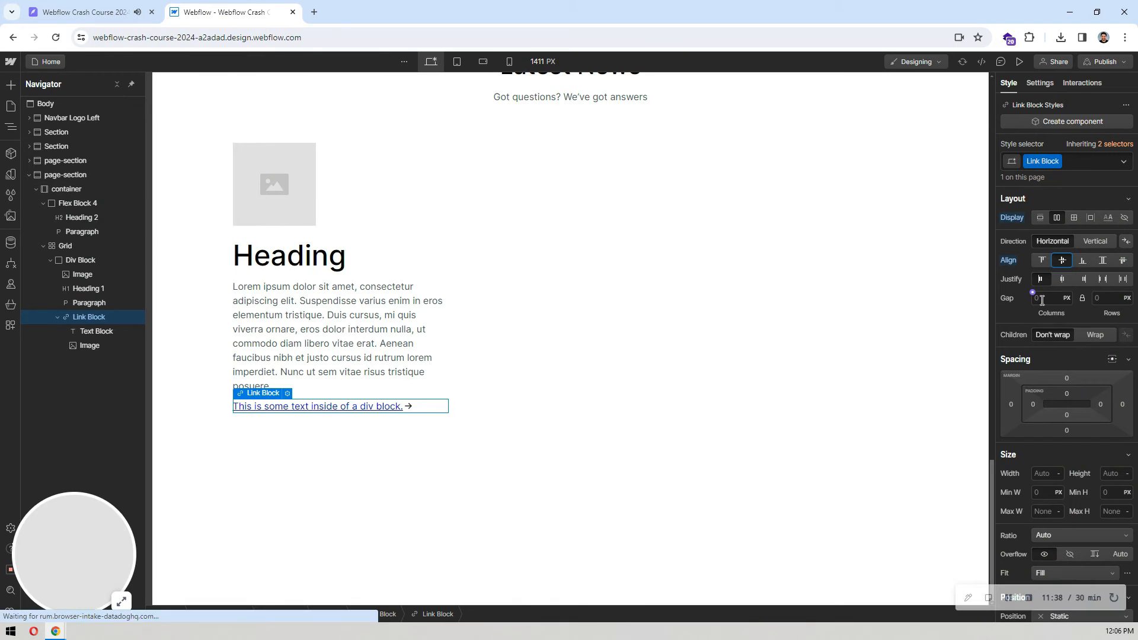
{"action": "type", "text": "4"}
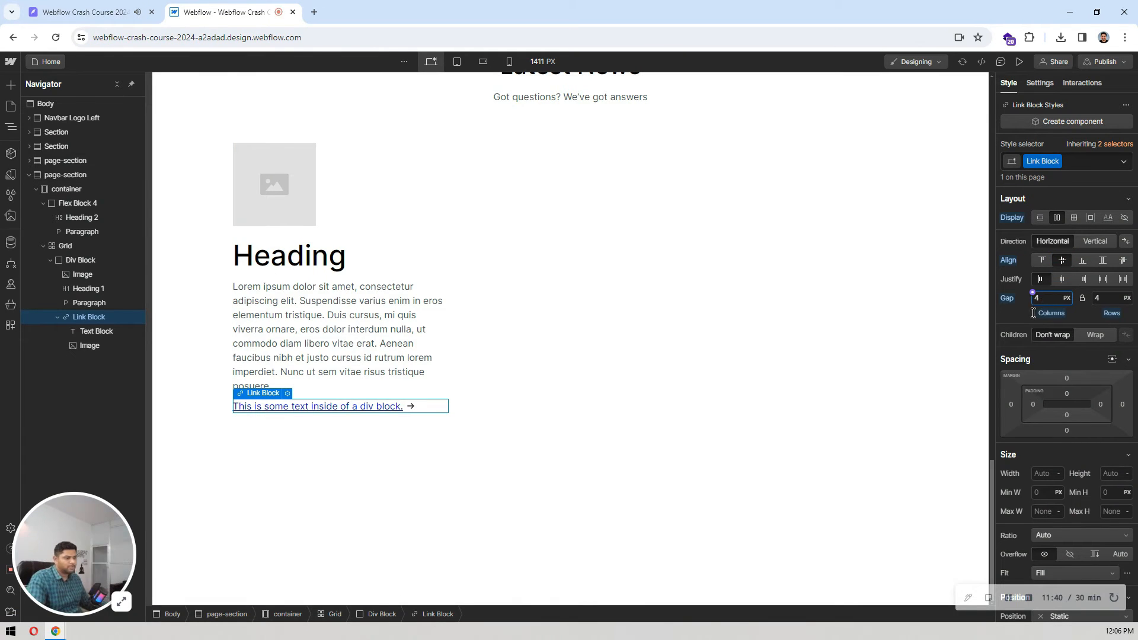
Step: Change the news card's heading type to H3
{"action": "left_click", "coordinate": [337, 324]}
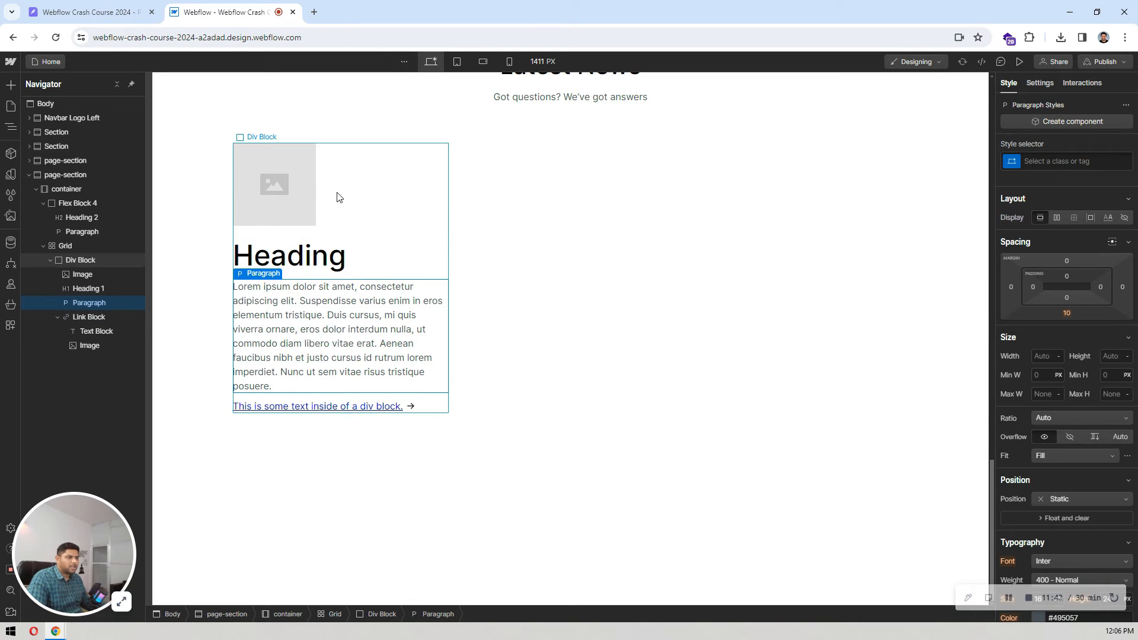
{"action": "left_click", "coordinate": [286, 184]}
{"action": "left_click", "coordinate": [288, 249]}
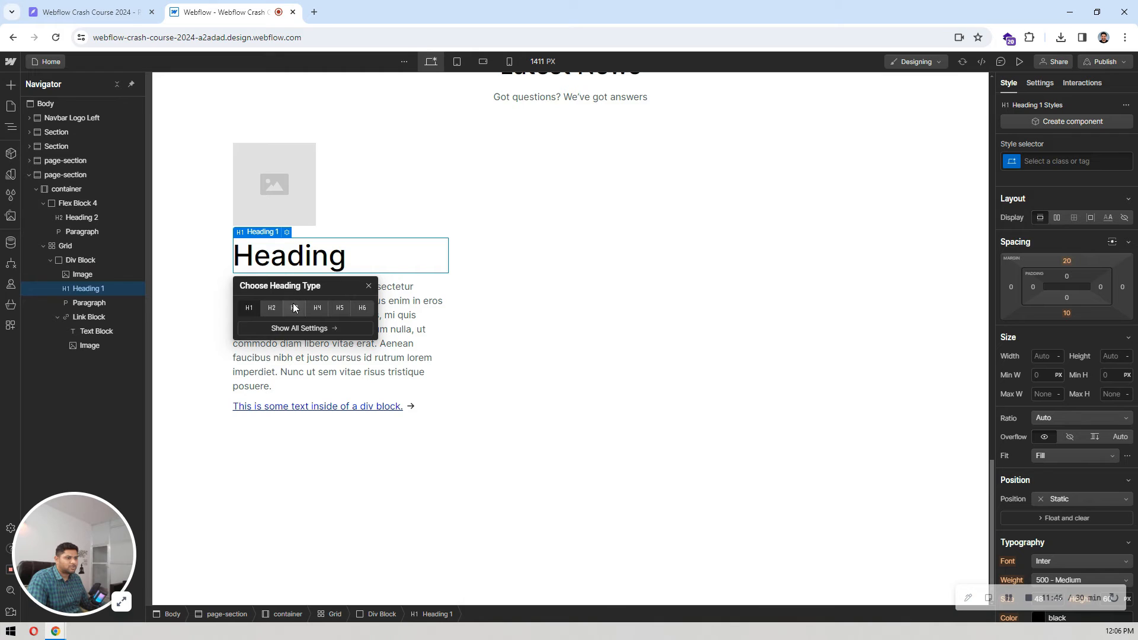
{"action": "left_click", "coordinate": [295, 308]}
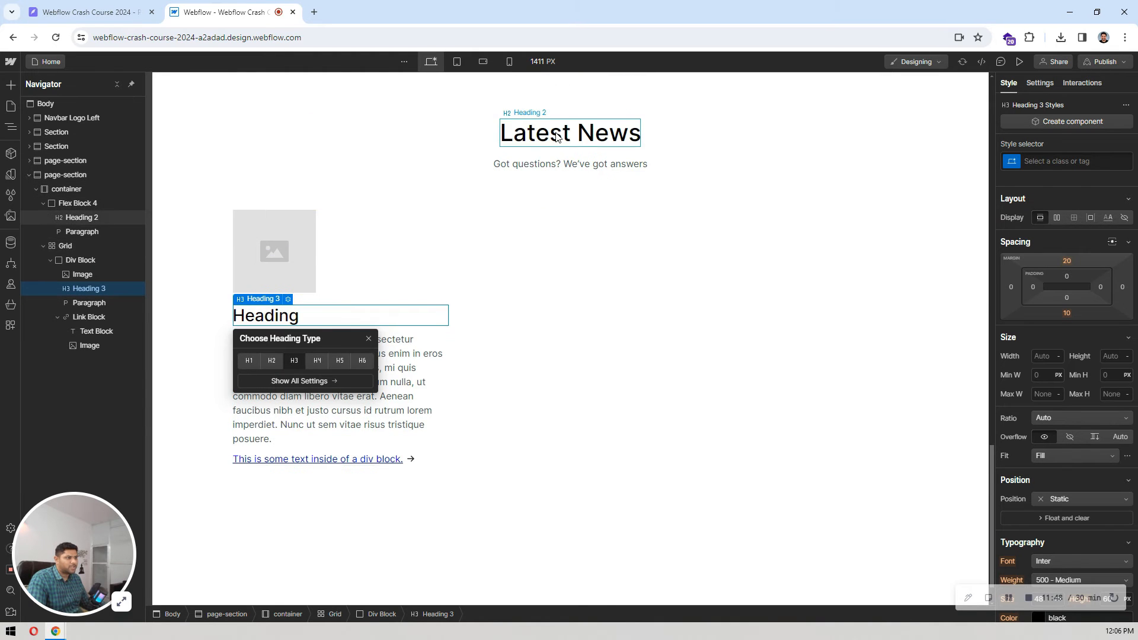
{"action": "left_click", "coordinate": [400, 387]}
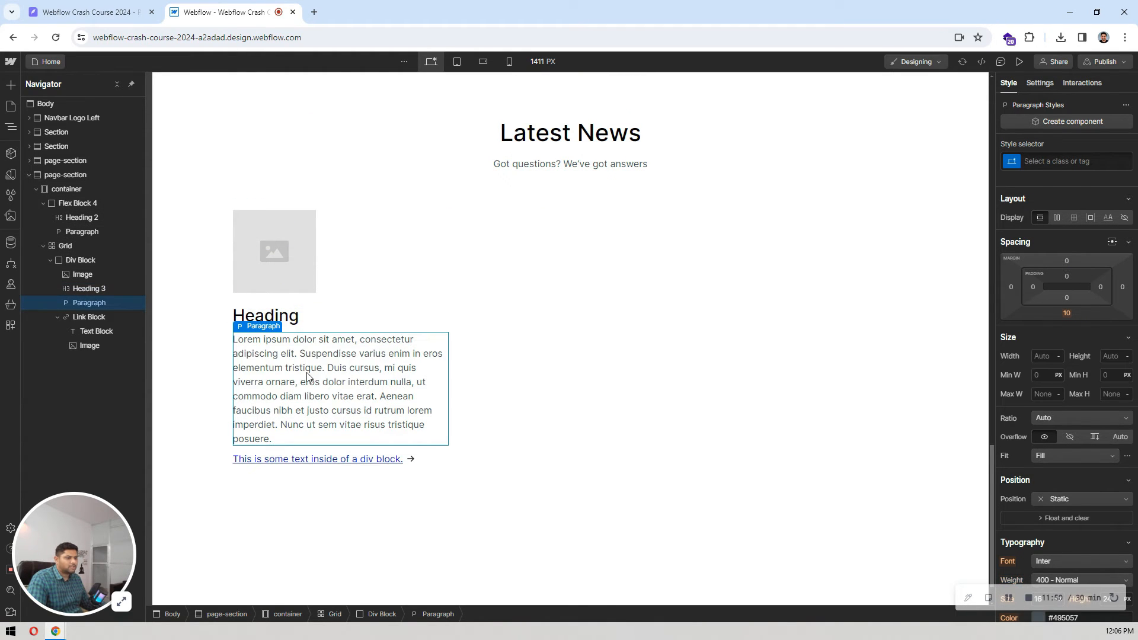
Step: Set the link block's text color to black and remove its underline decoration
{"action": "left_click", "coordinate": [409, 458]}
{"action": "scroll", "coordinate": [1080, 351], "scroll_direction": "down", "scroll_amount": 5}
{"action": "scroll", "coordinate": [1080, 351], "scroll_direction": "down", "scroll_amount": 1}
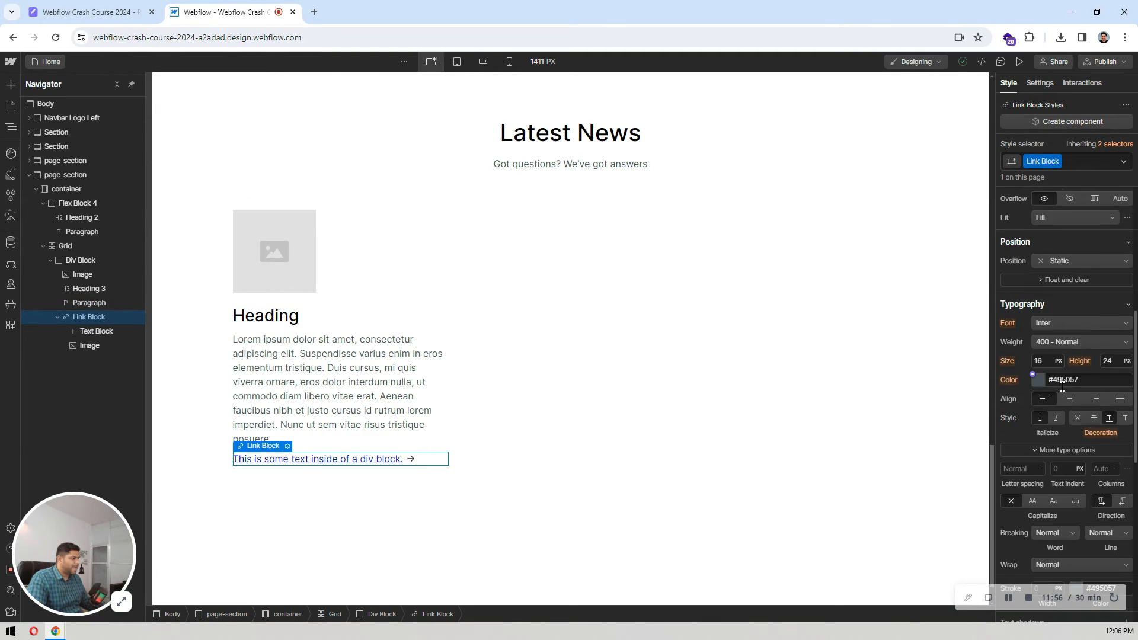
{"action": "left_click", "coordinate": [1042, 383]}
{"action": "left_click", "coordinate": [1030, 439]}
{"action": "left_click_drag", "start_coordinate": [979, 518], "coordinate": [975, 528]}
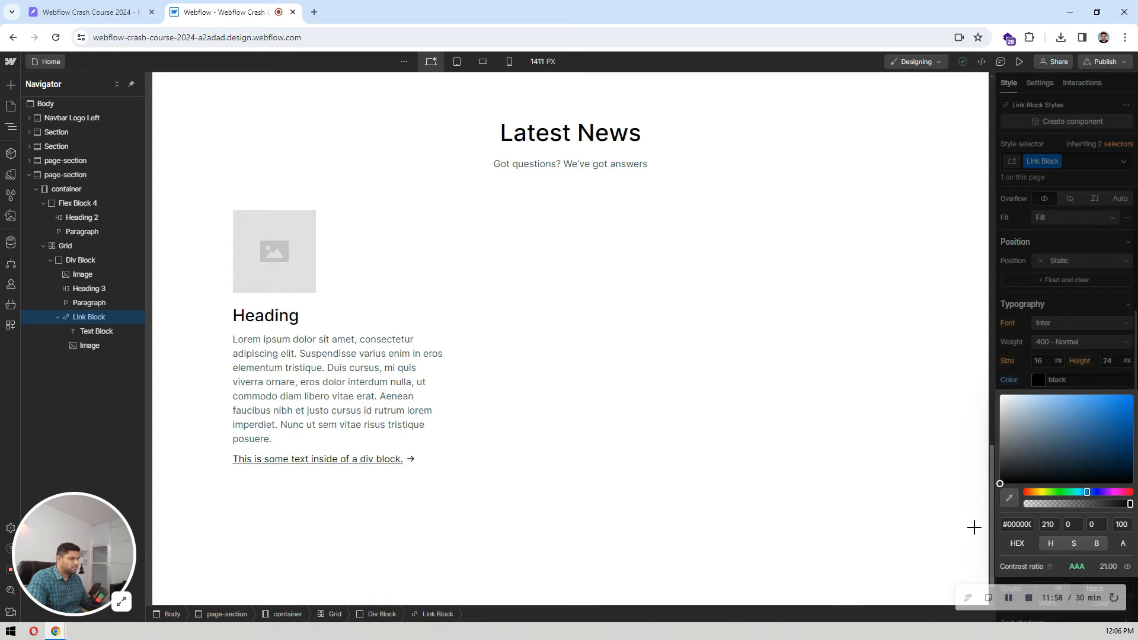
{"action": "left_click", "coordinate": [1077, 328]}
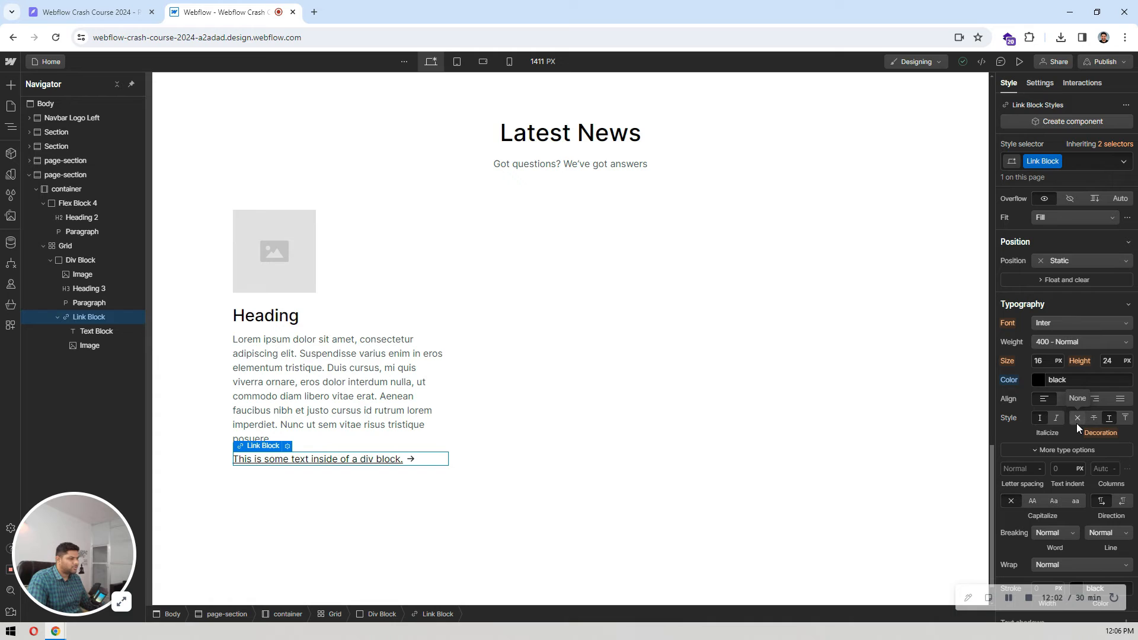
{"action": "left_click", "coordinate": [1077, 424]}
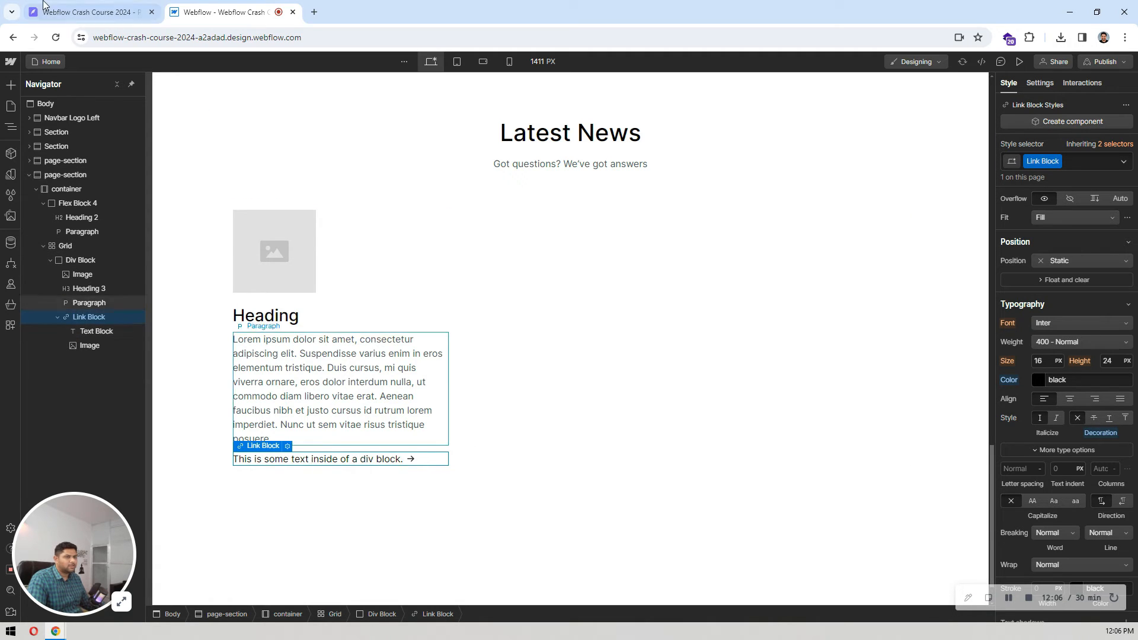
Step: Check the link wording in the Pixso design and replace the link block's placeholder text in Webflow with "Learn more"
{"action": "left_click", "coordinate": [92, 12]}
{"action": "left_click", "coordinate": [249, 5]}
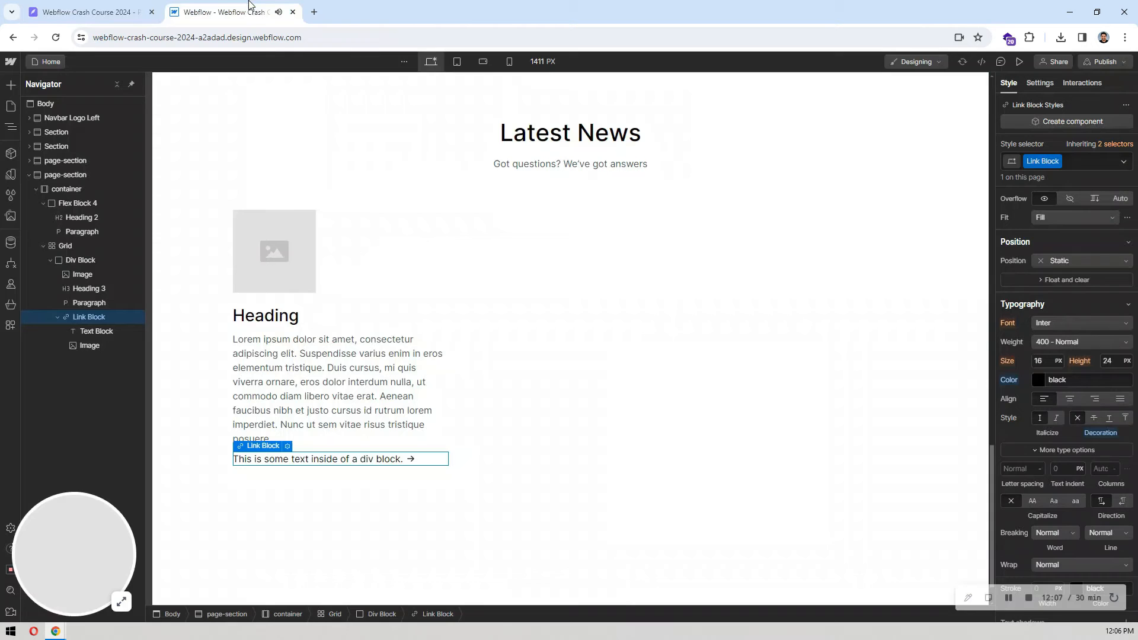
{"action": "left_click", "coordinate": [309, 461]}
{"action": "double_click", "coordinate": [309, 461]}
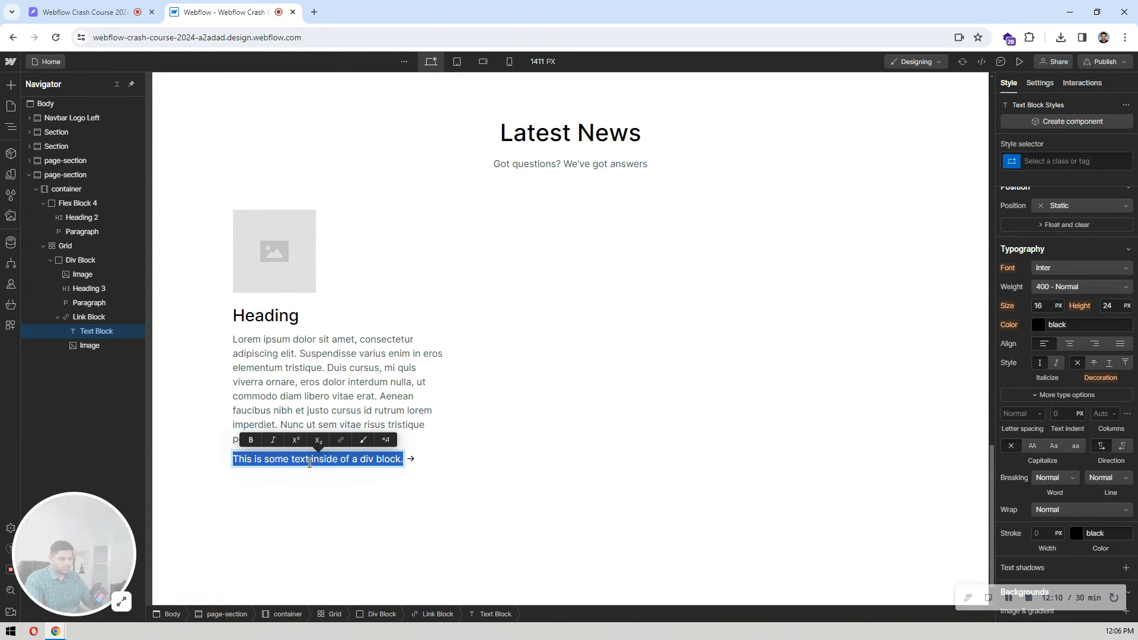
{"action": "type", "text": "Learn more"}
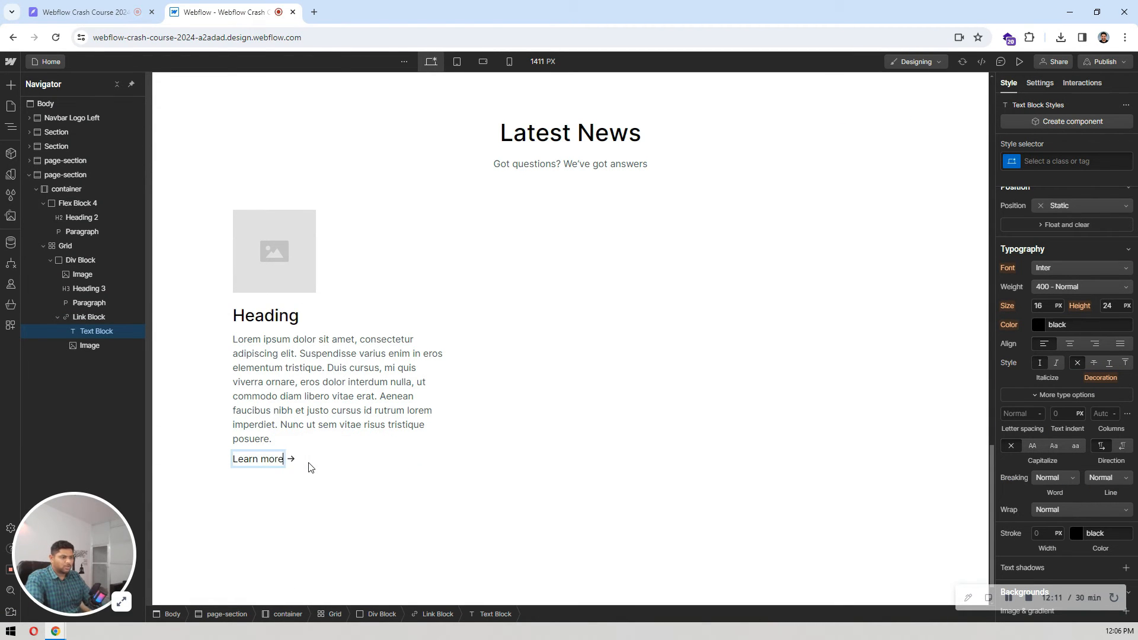
{"action": "left_click", "coordinate": [381, 297]}
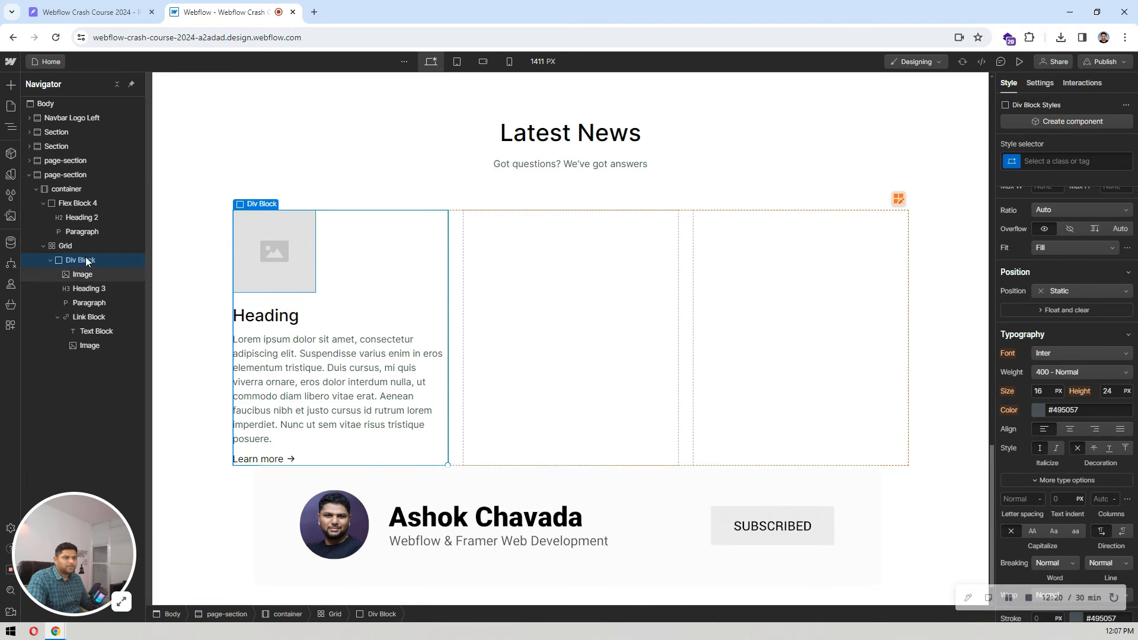
Step: Start a new CMS collection from the Blog Posts template and review its settings and fields
{"action": "left_click", "coordinate": [10, 244]}
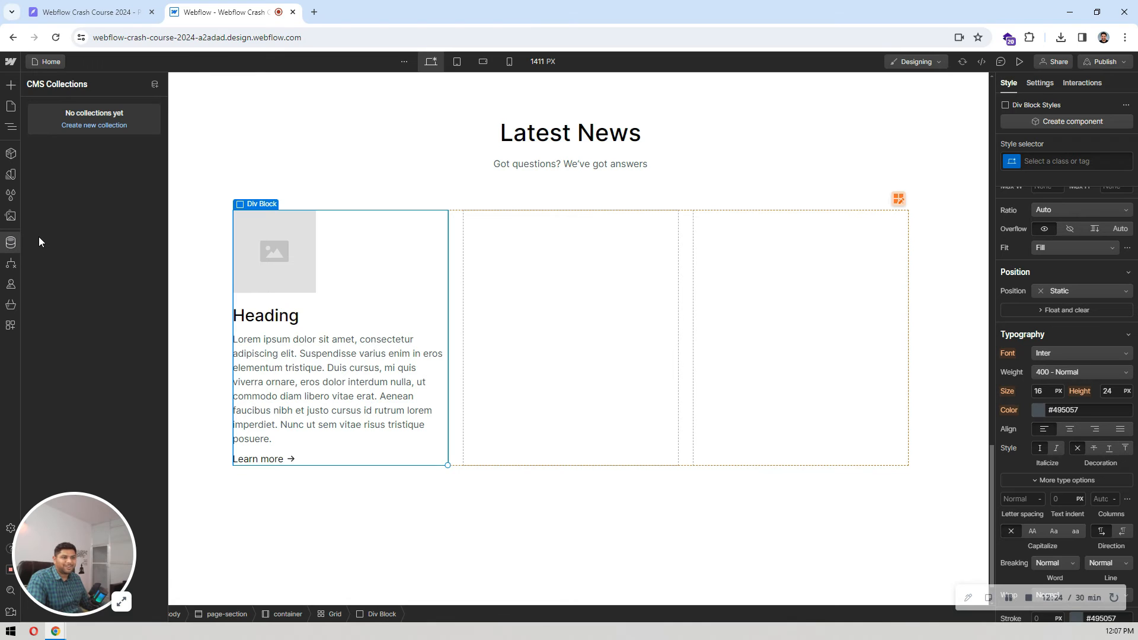
{"action": "left_click", "coordinate": [97, 125]}
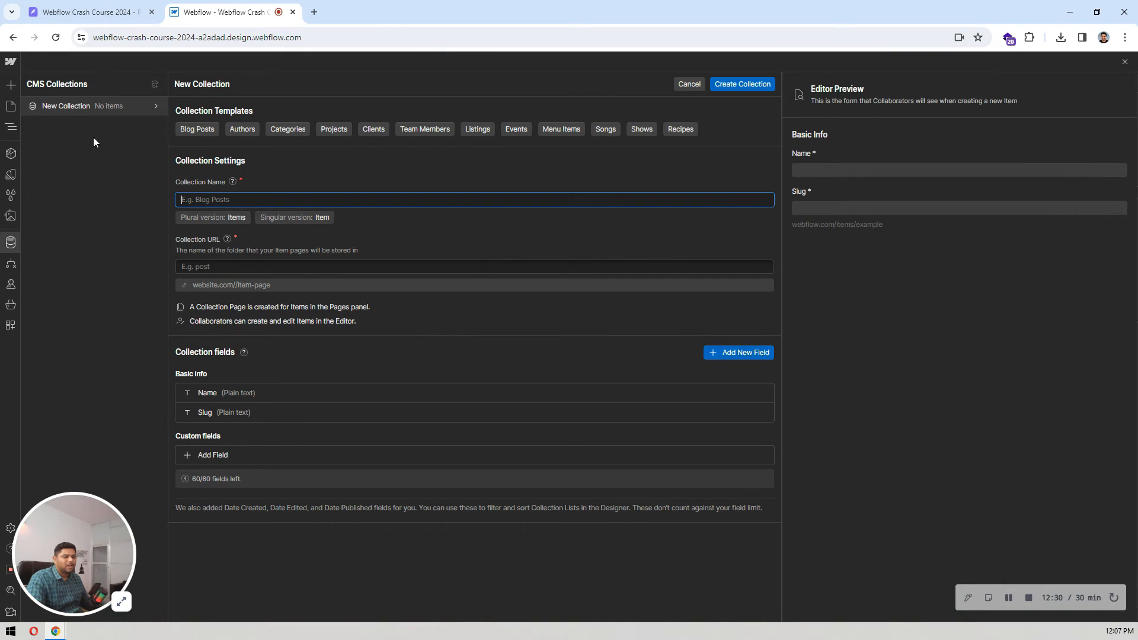
{"action": "left_click", "coordinate": [209, 130]}
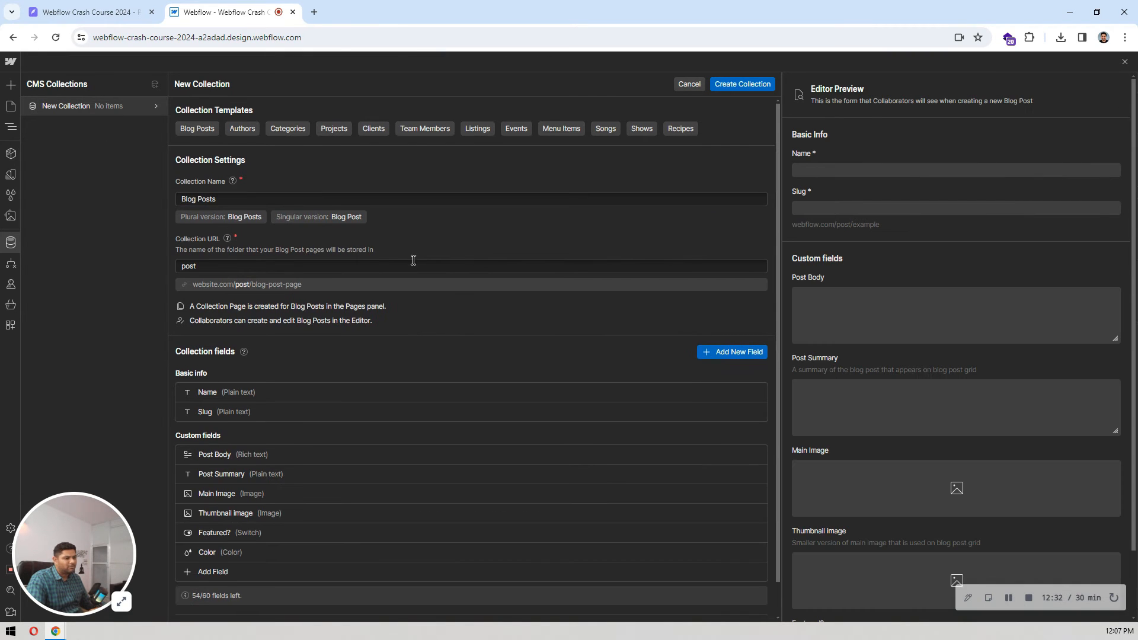
{"action": "scroll", "coordinate": [412, 260], "scroll_direction": "down", "scroll_amount": 1}
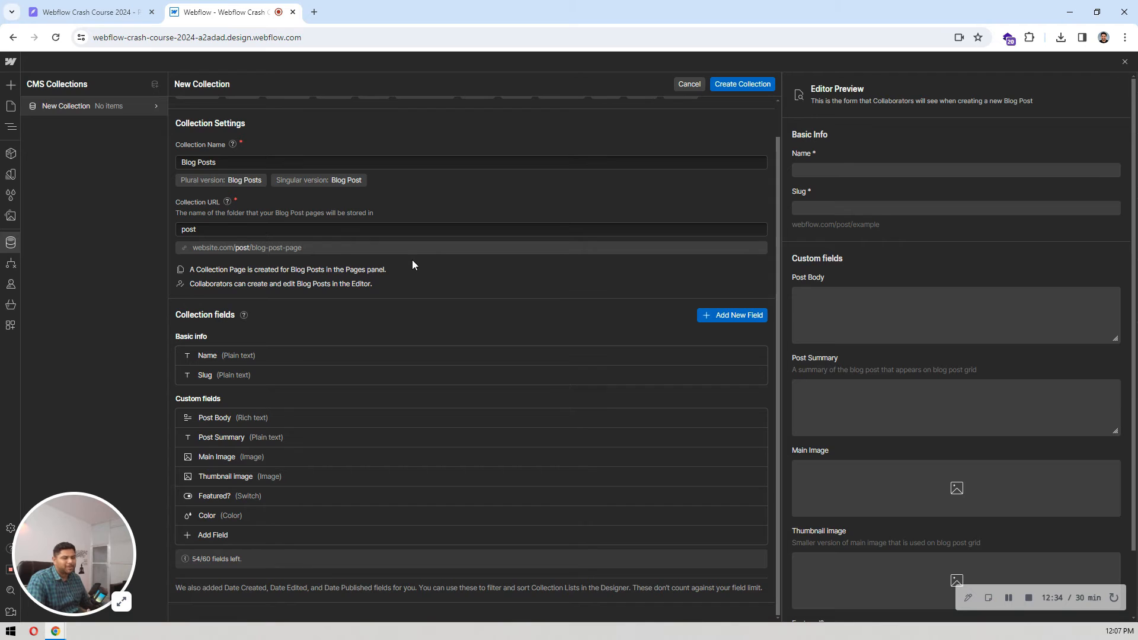
{"action": "scroll", "coordinate": [411, 261], "scroll_direction": "up", "scroll_amount": 1}
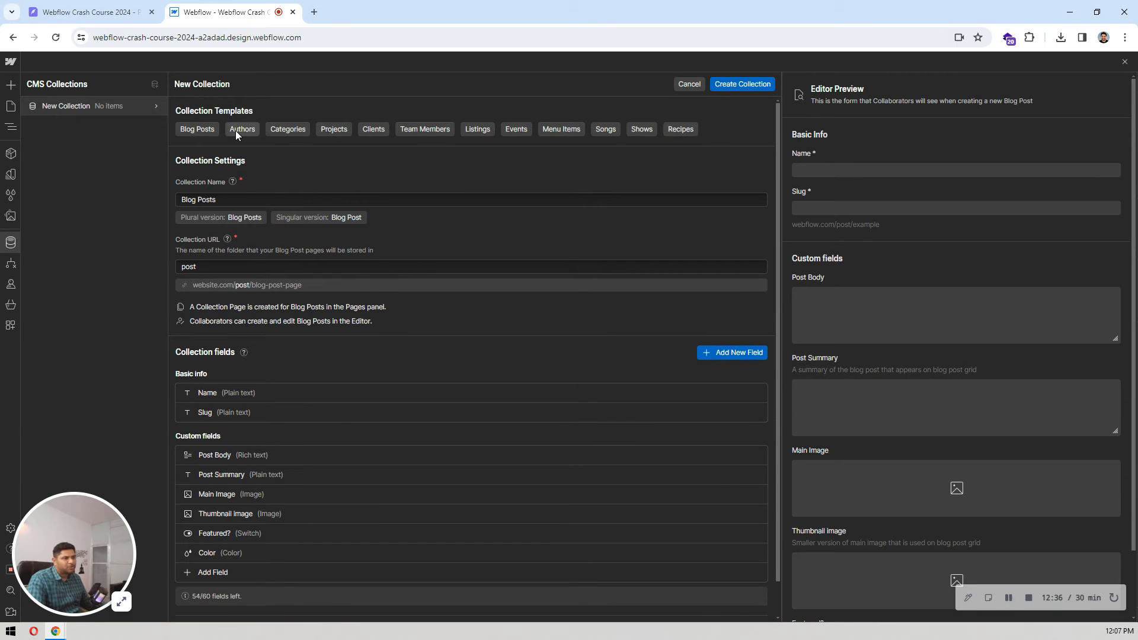
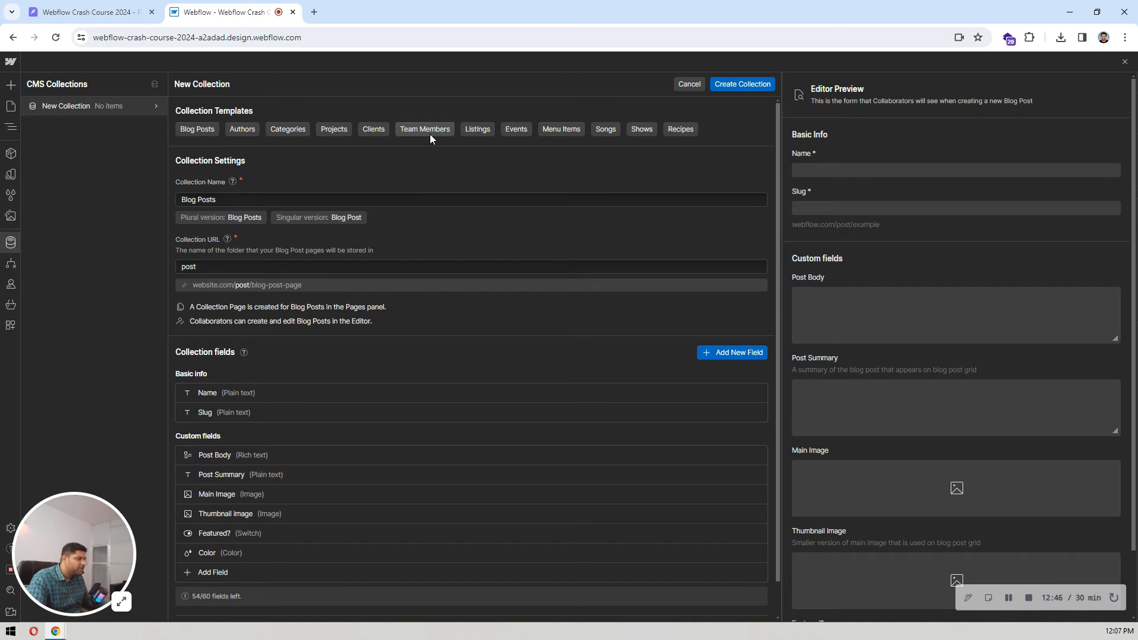
Step: Create the Blog Posts collection with its template fields and add 5 sample items to it
{"action": "scroll", "coordinate": [600, 240], "scroll_direction": "down", "scroll_amount": 1}
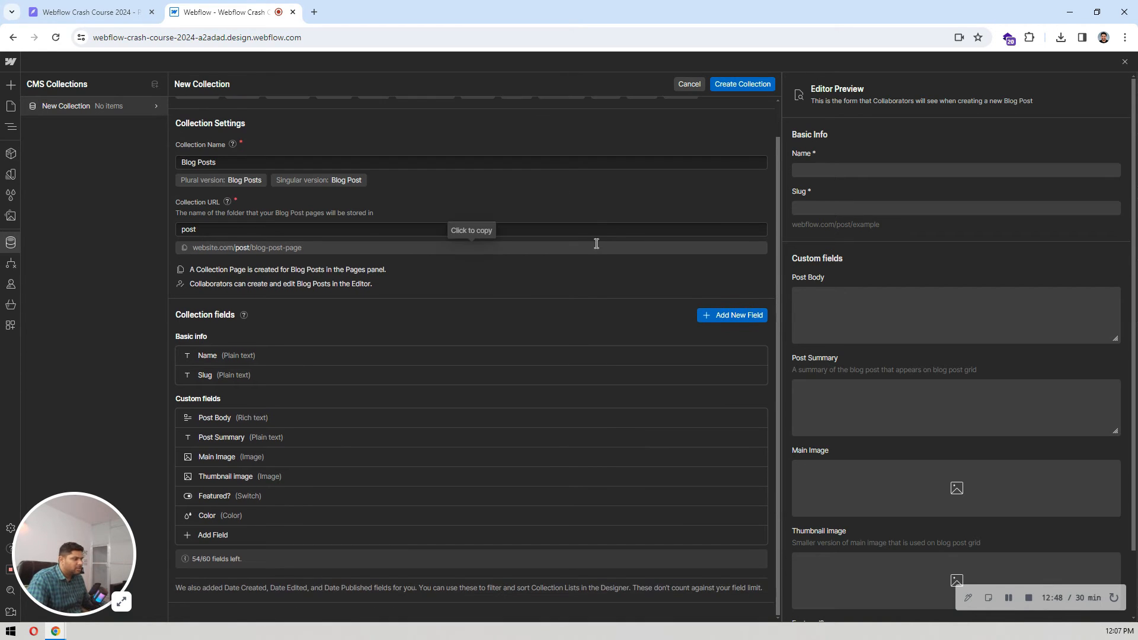
{"action": "scroll", "coordinate": [604, 240], "scroll_direction": "up", "scroll_amount": 1}
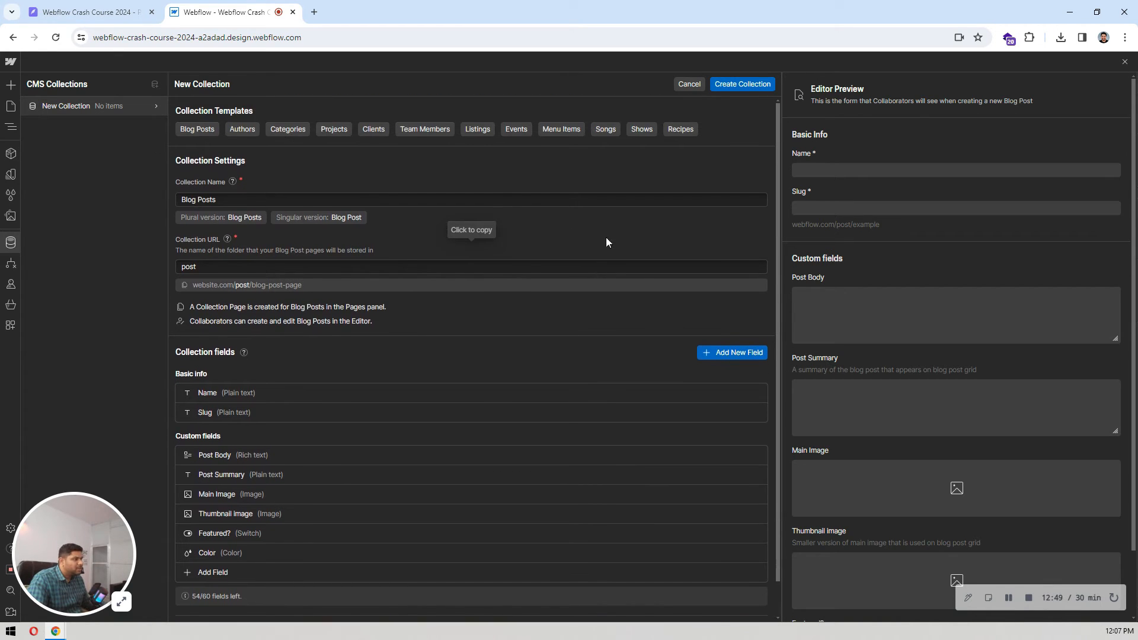
{"action": "left_click", "coordinate": [765, 84]}
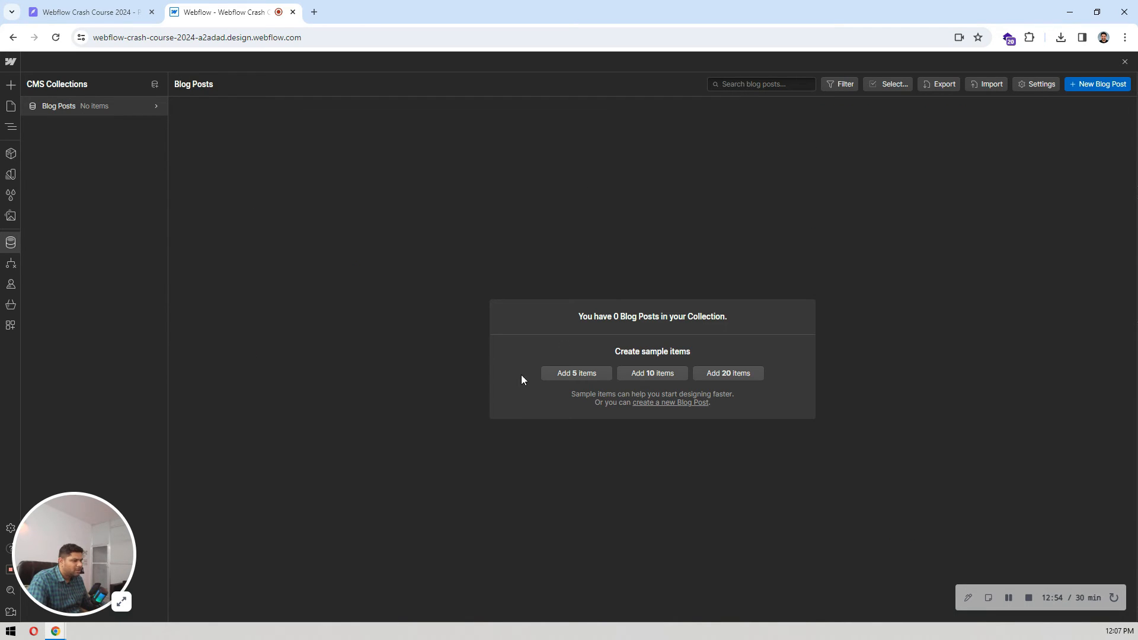
{"action": "left_click", "coordinate": [563, 374]}
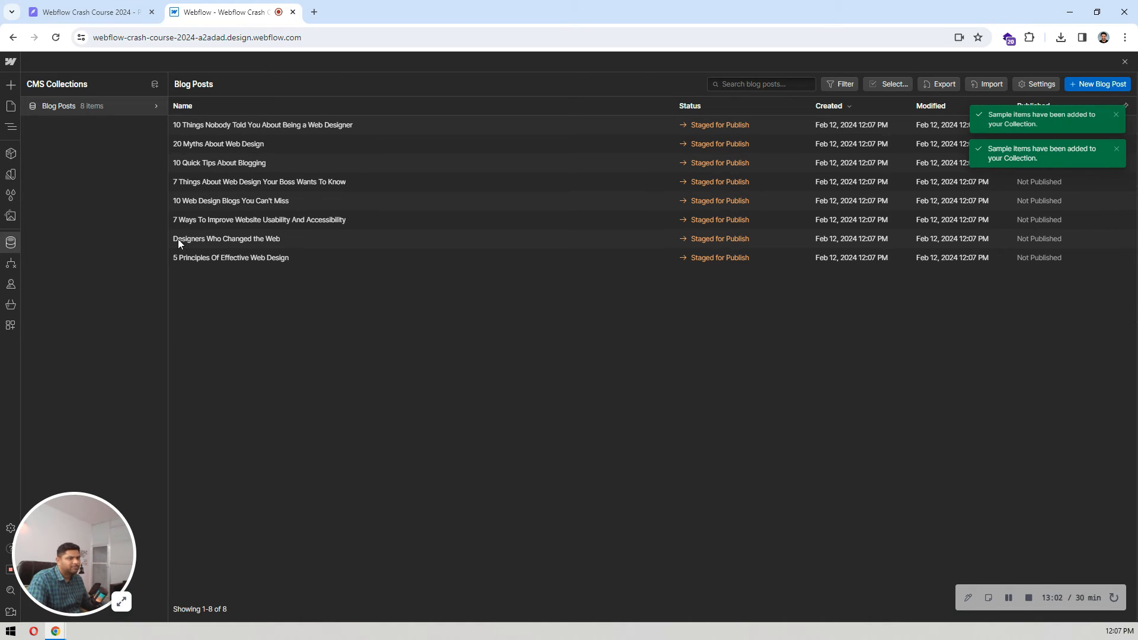
{"action": "left_click", "coordinate": [10, 244]}
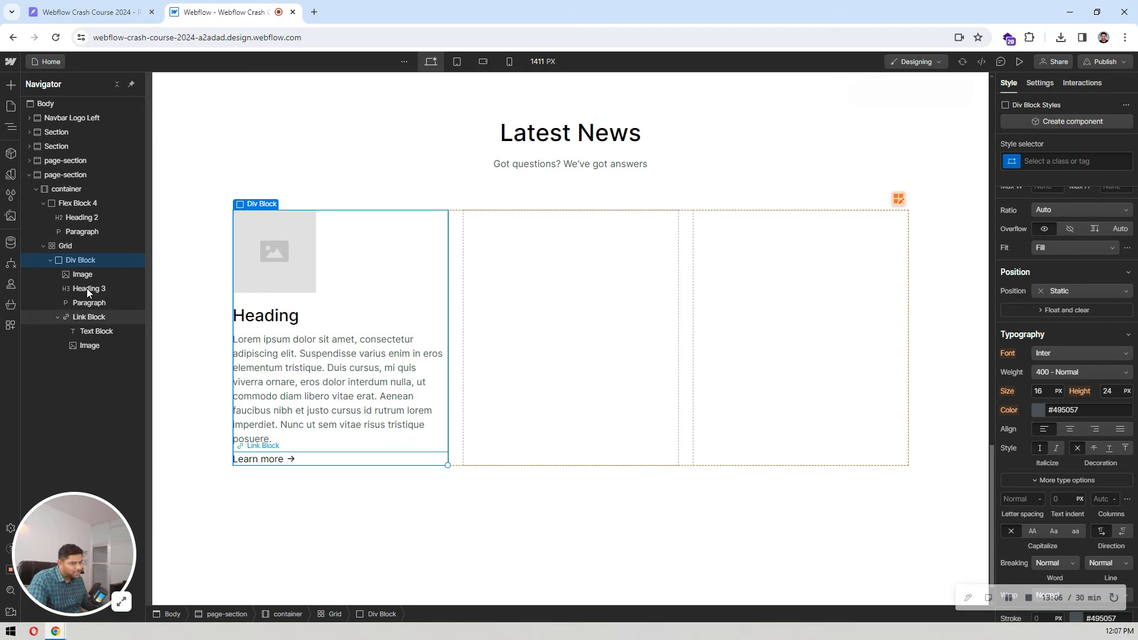
Step: Insert a Collection List into the container of the Latest News section
{"action": "left_click", "coordinate": [43, 245]}
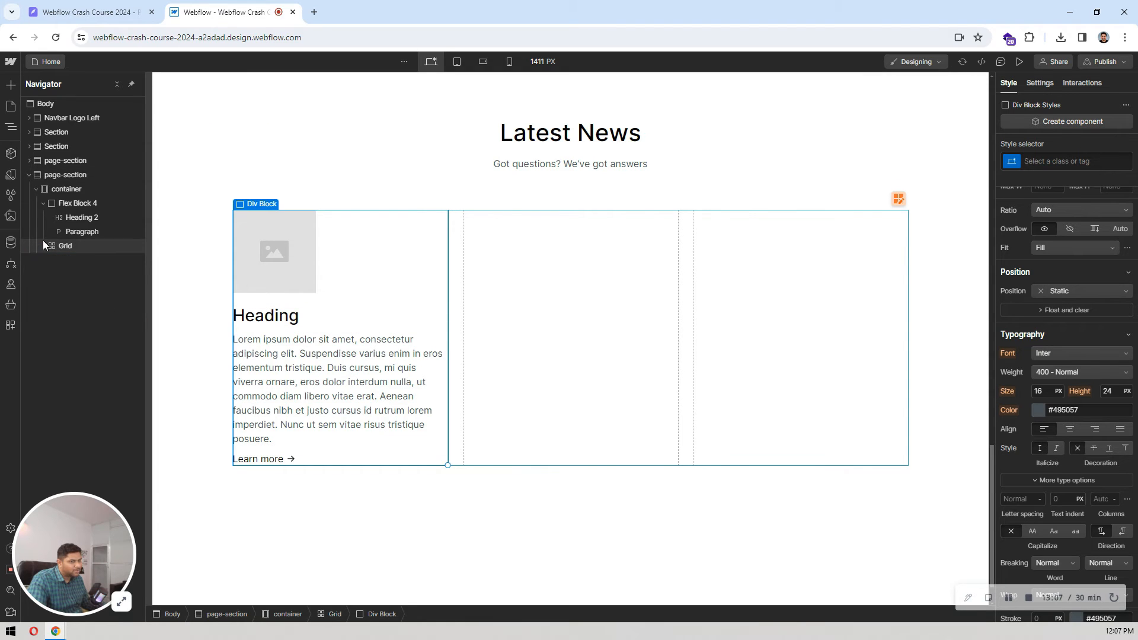
{"action": "left_click", "coordinate": [44, 203]}
{"action": "left_click", "coordinate": [77, 190]}
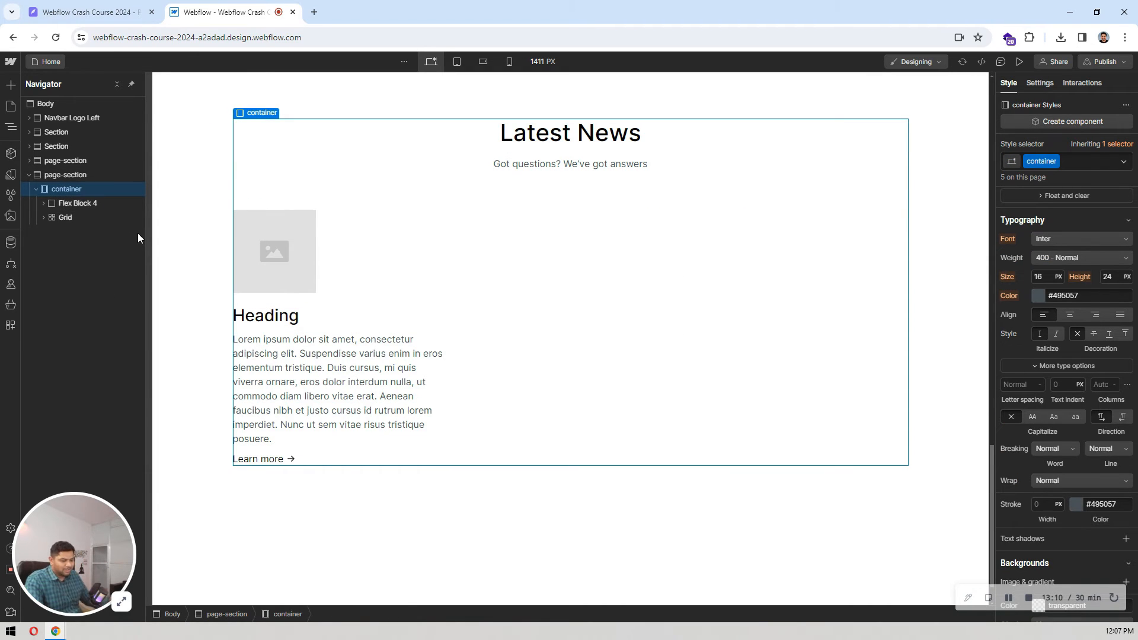
{"action": "key", "text": "ctrl+k"}
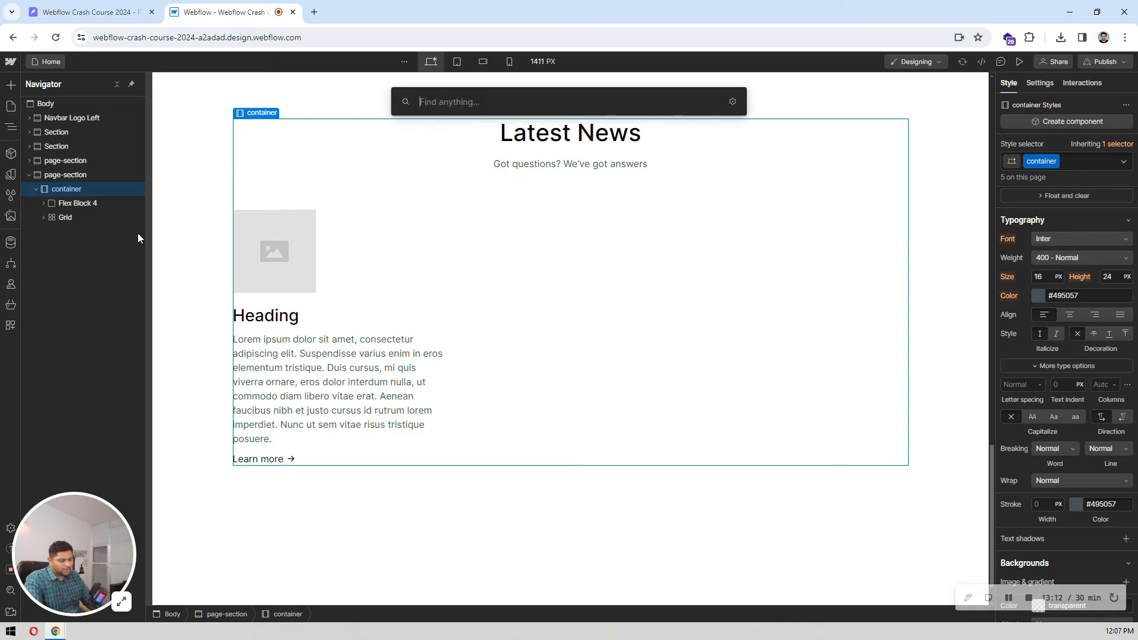
{"action": "type", "text": "co"}
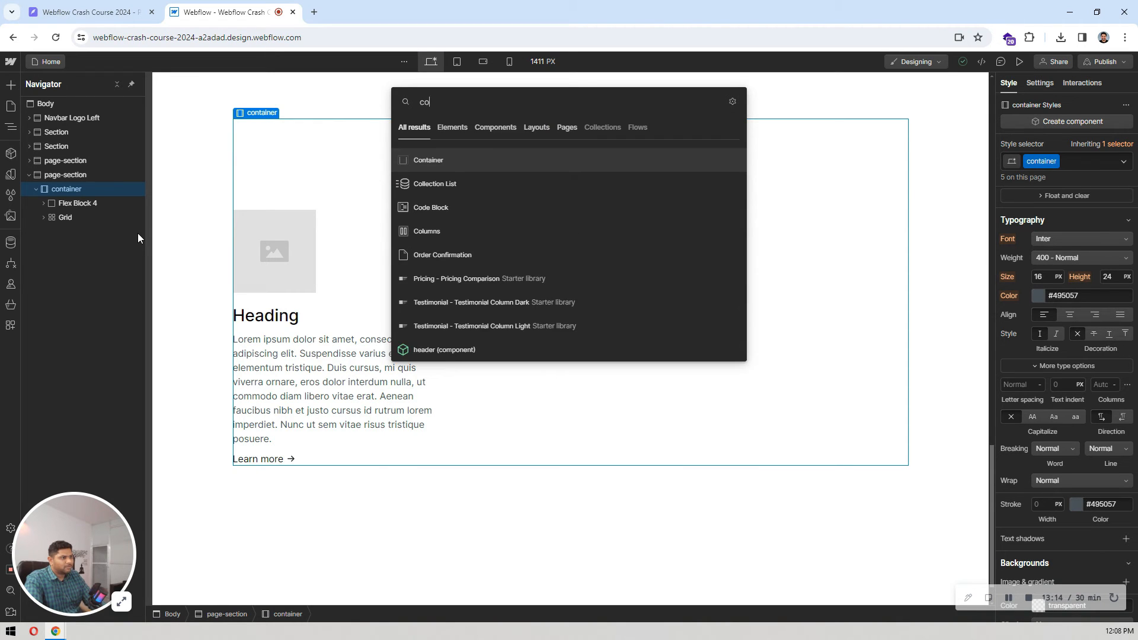
{"action": "type", "text": "l"}
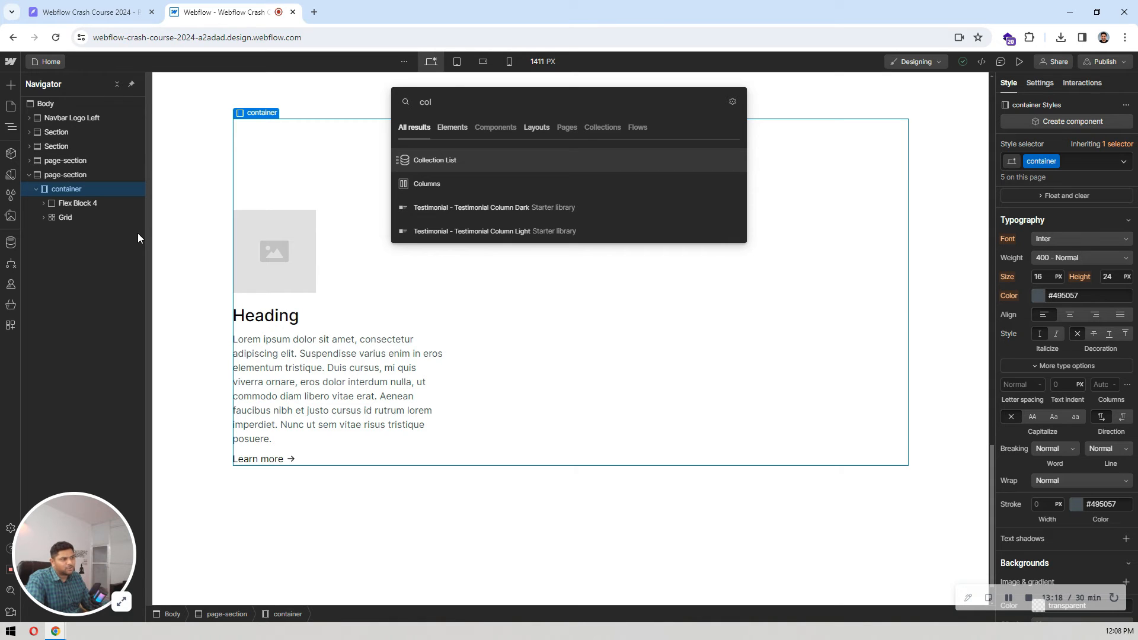
{"action": "key", "text": "Return"}
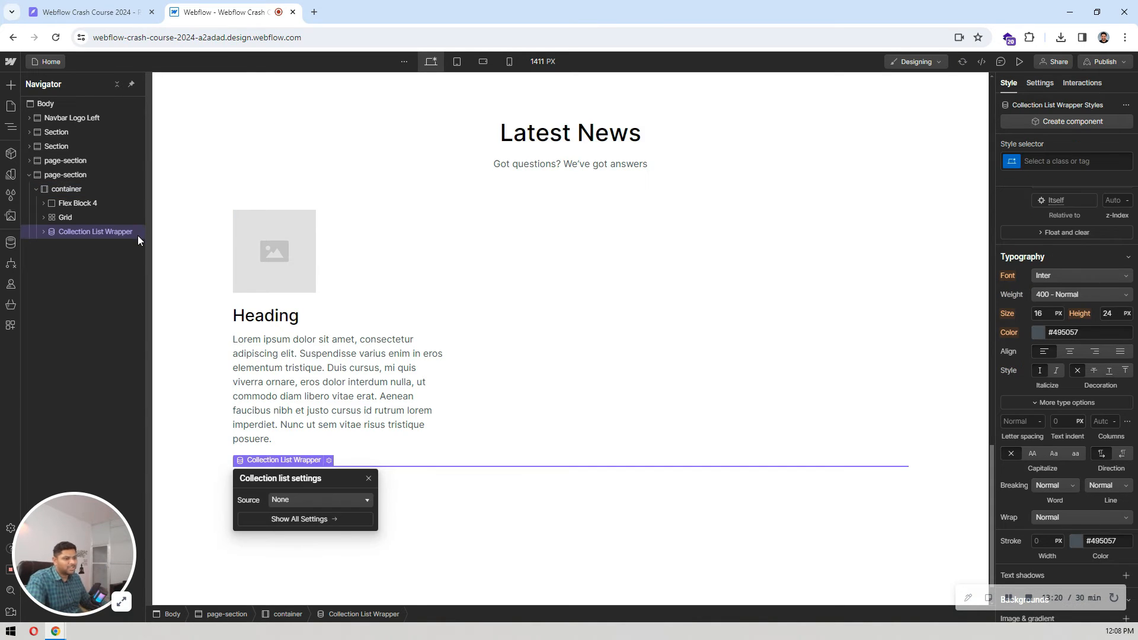
Step: Set the source of the new Collection List to the Blog Posts collection
{"action": "scroll", "coordinate": [415, 320], "scroll_direction": "down", "scroll_amount": 1}
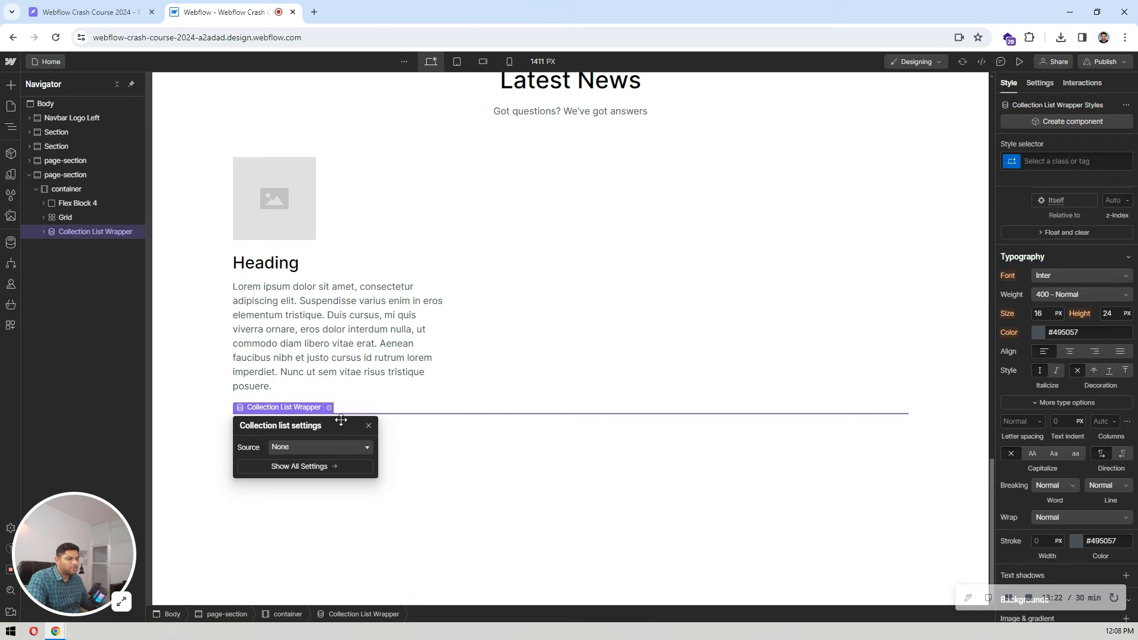
{"action": "left_click", "coordinate": [493, 247]}
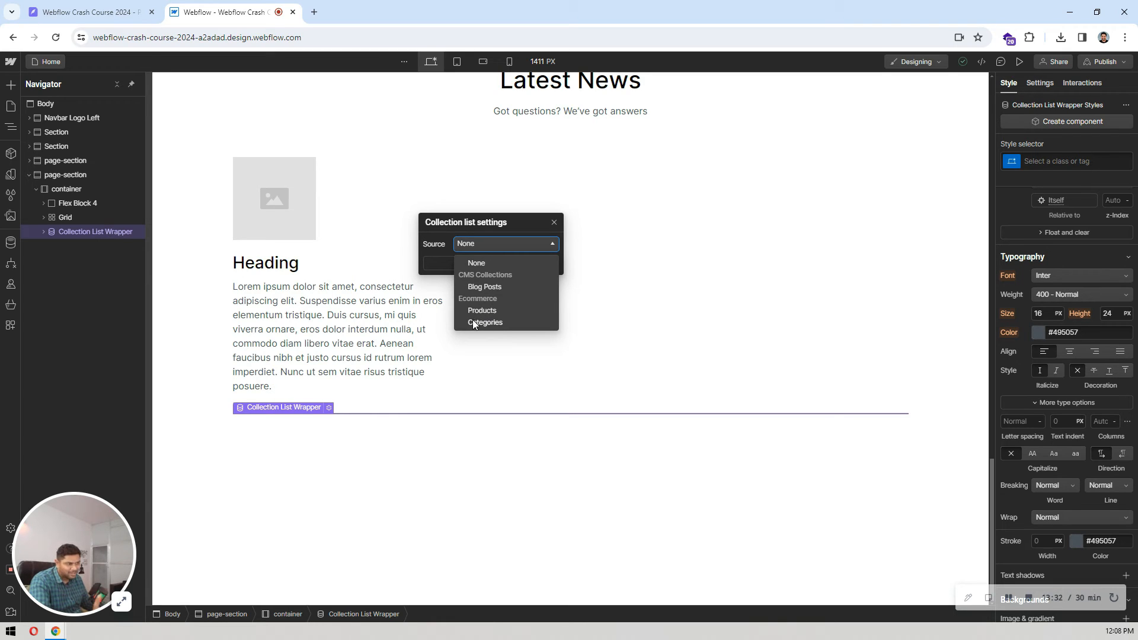
{"action": "left_click", "coordinate": [490, 287]}
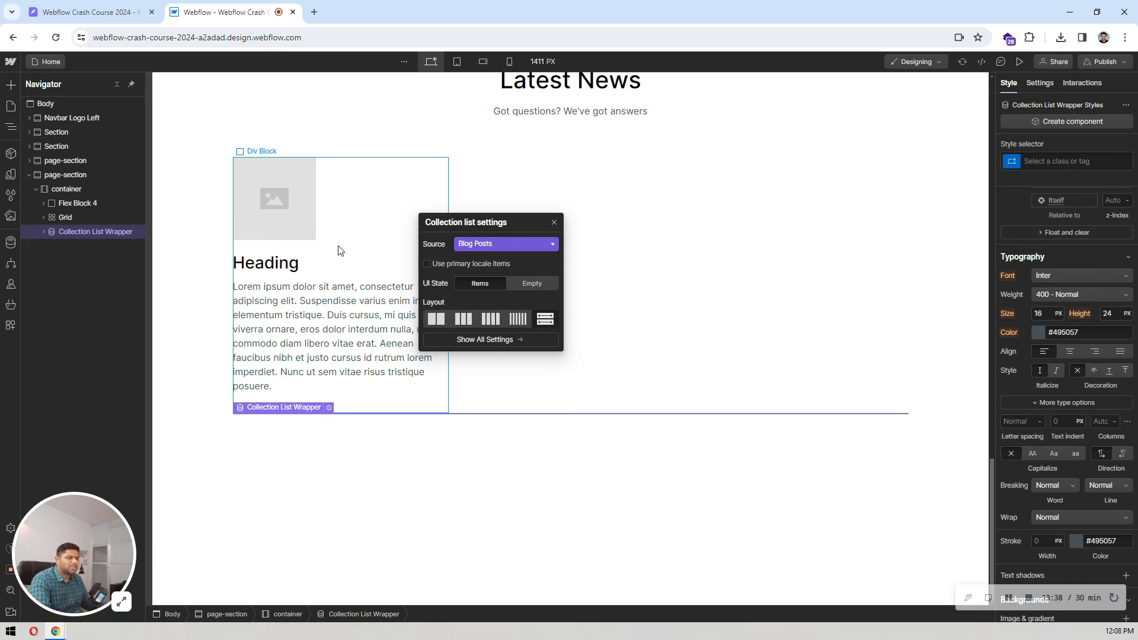
Step: Apply the existing Grid class to the Collection List inside its wrapper and review its grid column settings
{"action": "left_click", "coordinate": [43, 231]}
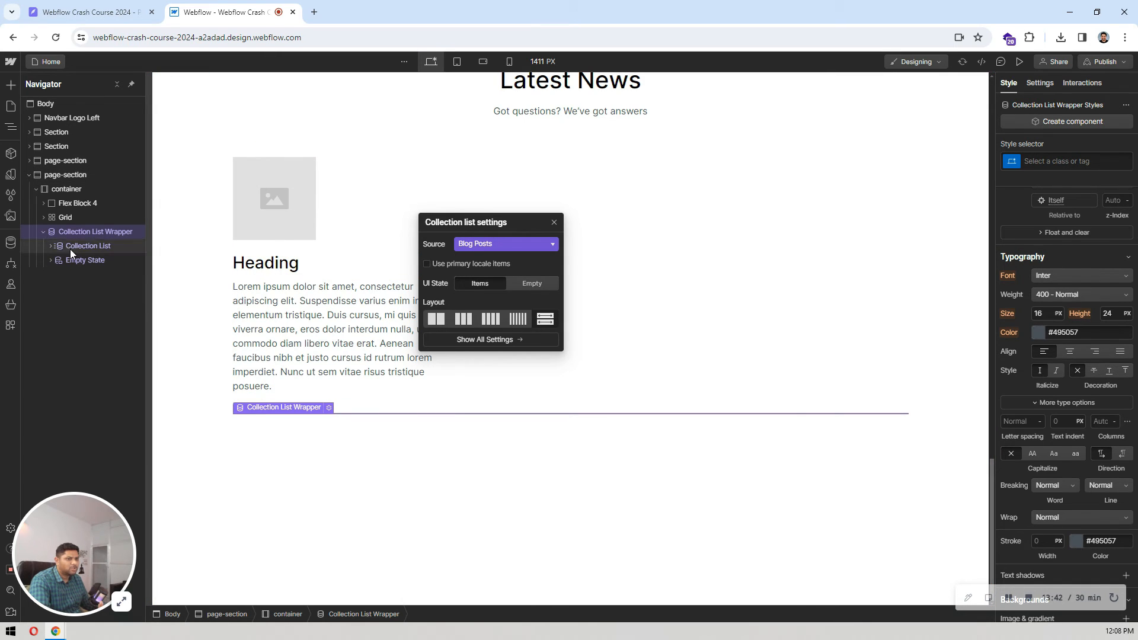
{"action": "left_click", "coordinate": [70, 249]}
{"action": "left_click", "coordinate": [49, 247]}
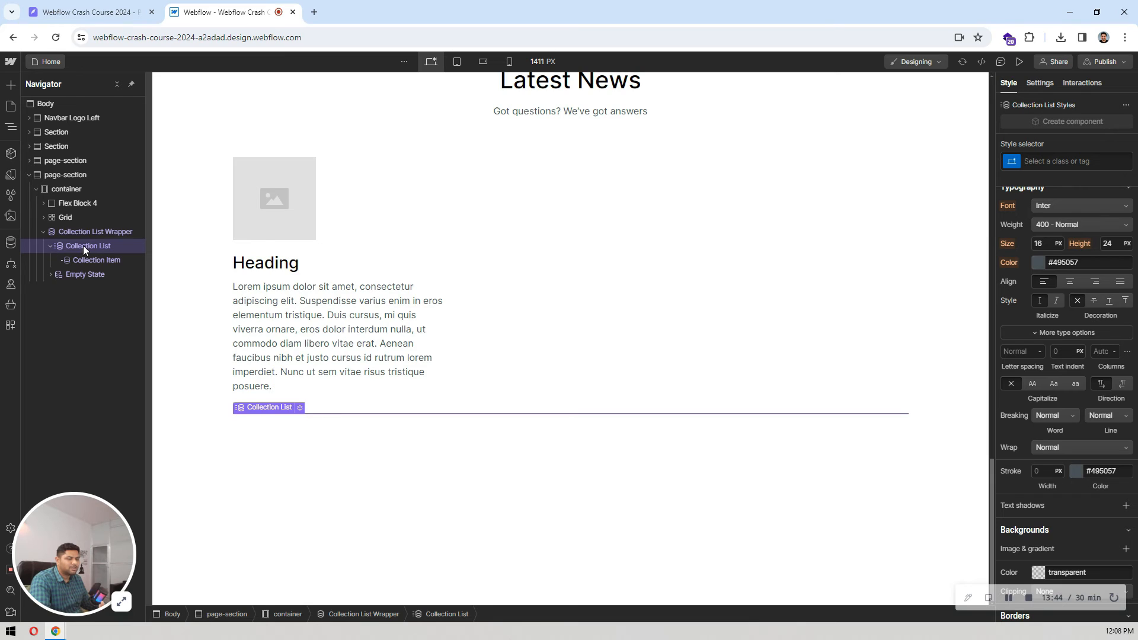
{"action": "left_click", "coordinate": [59, 215]}
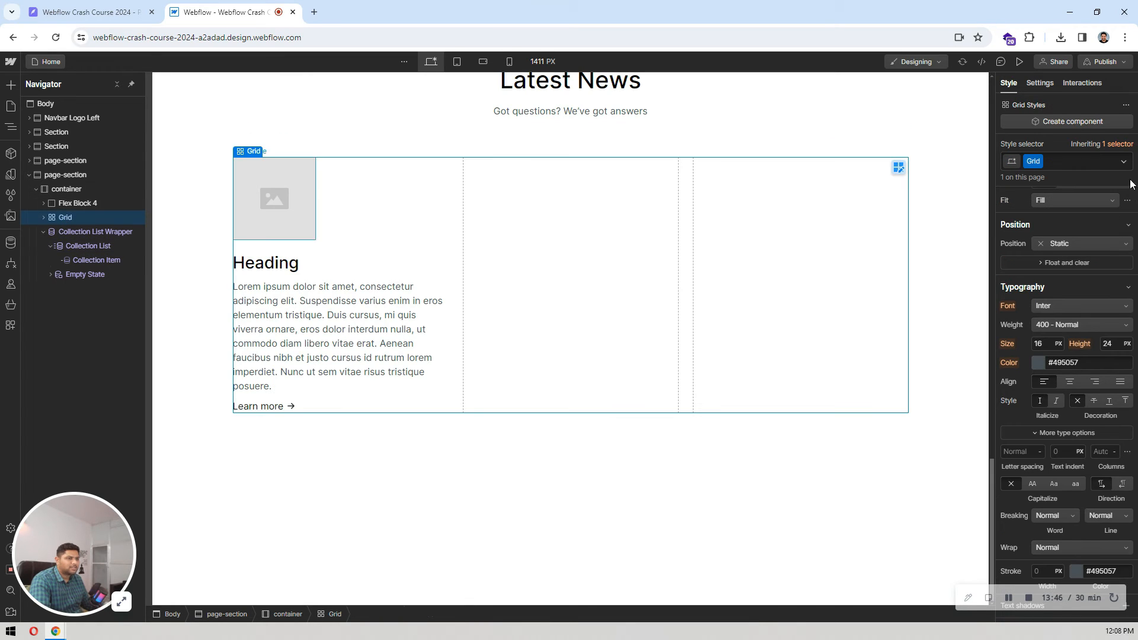
{"action": "double_click", "coordinate": [1032, 161]}
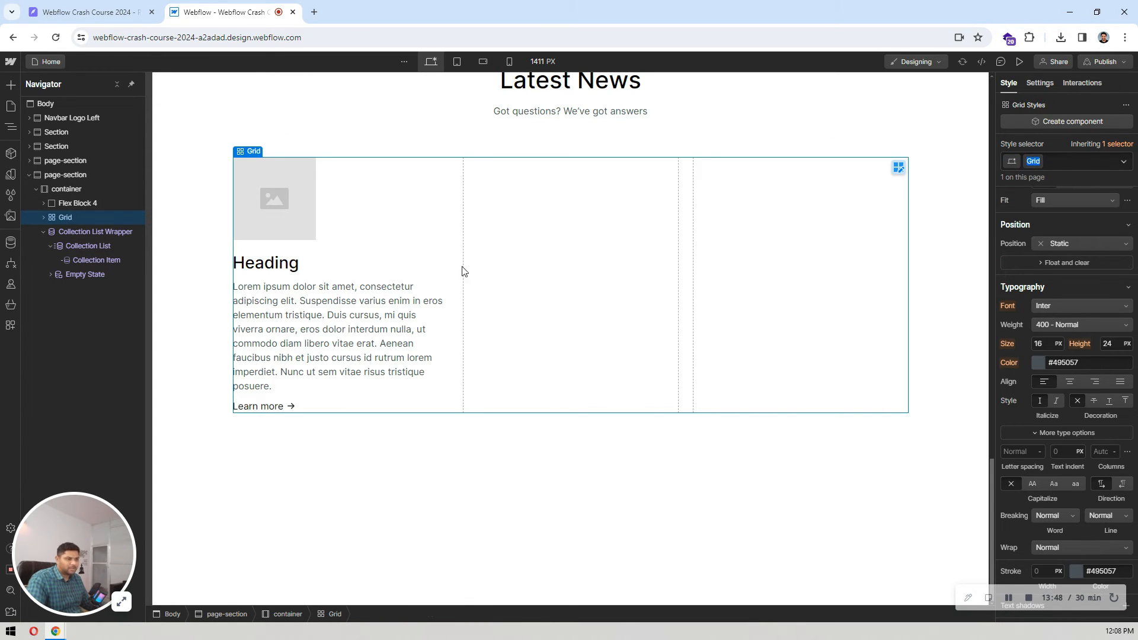
{"action": "left_click", "coordinate": [81, 247]}
{"action": "left_click", "coordinate": [1060, 161]}
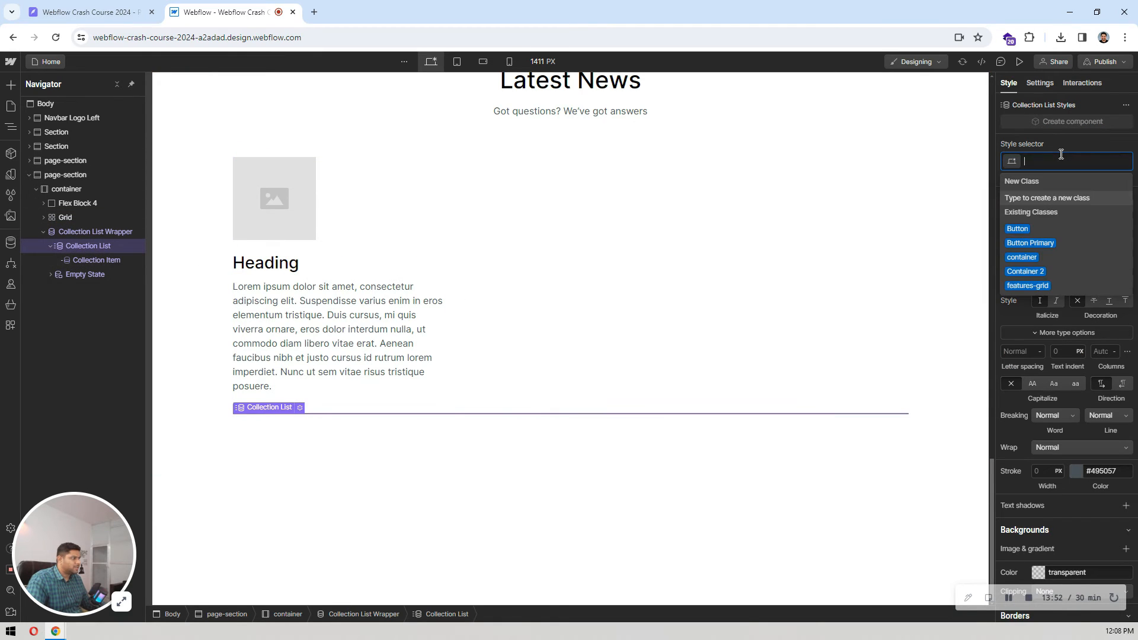
{"action": "type", "text": "Grid"}
{"action": "left_click", "coordinate": [1020, 198]}
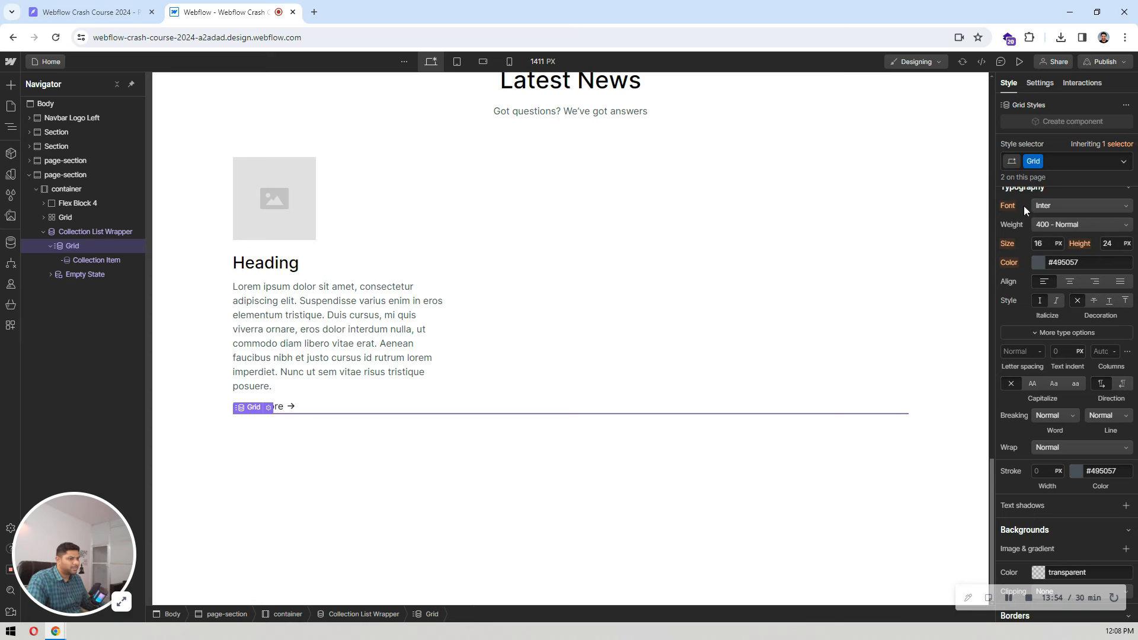
{"action": "scroll", "coordinate": [1072, 257], "scroll_direction": "up", "scroll_amount": 5}
{"action": "left_click", "coordinate": [1076, 235]}
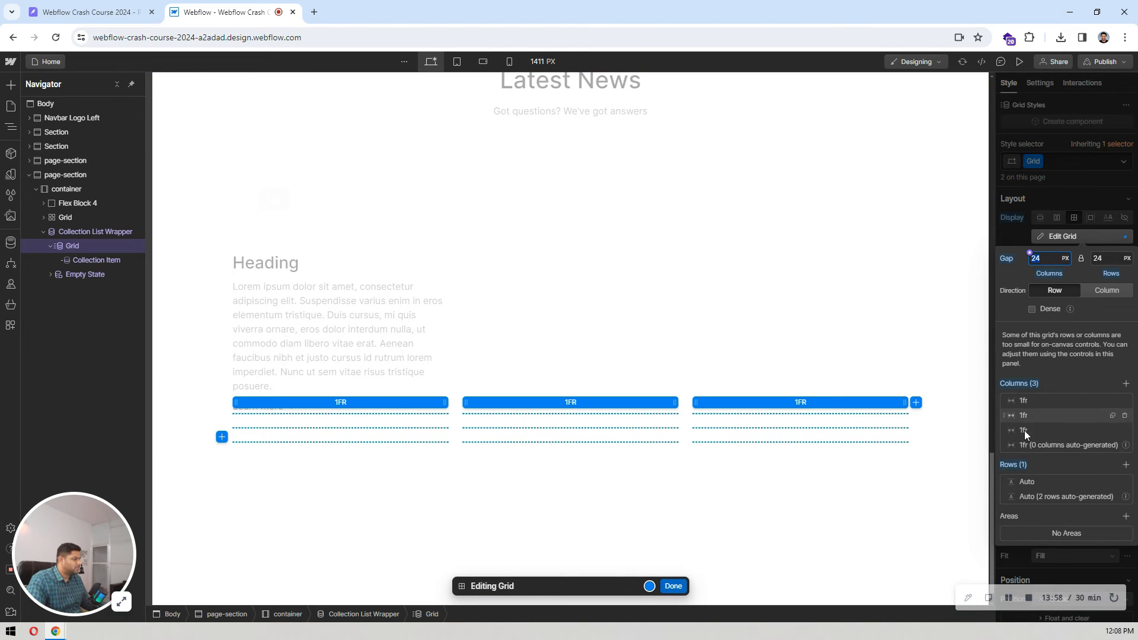
{"action": "left_click", "coordinate": [673, 586]}
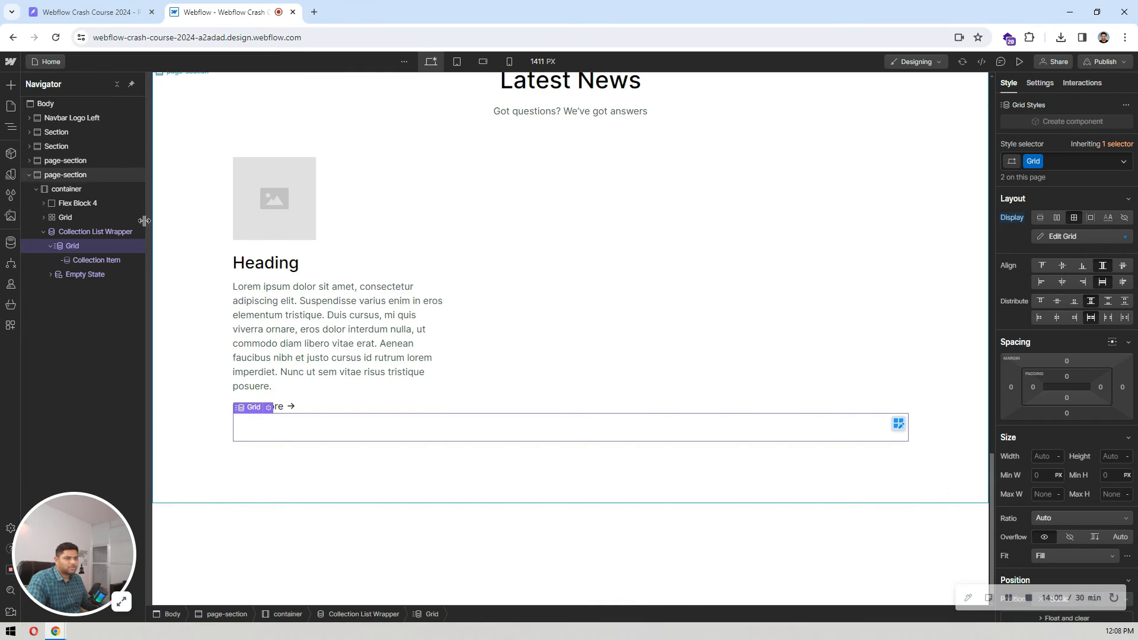
Step: Move the card's Div Block from the old Grid into the Collection Item and delete the emptied Grid
{"action": "left_click", "coordinate": [44, 218]}
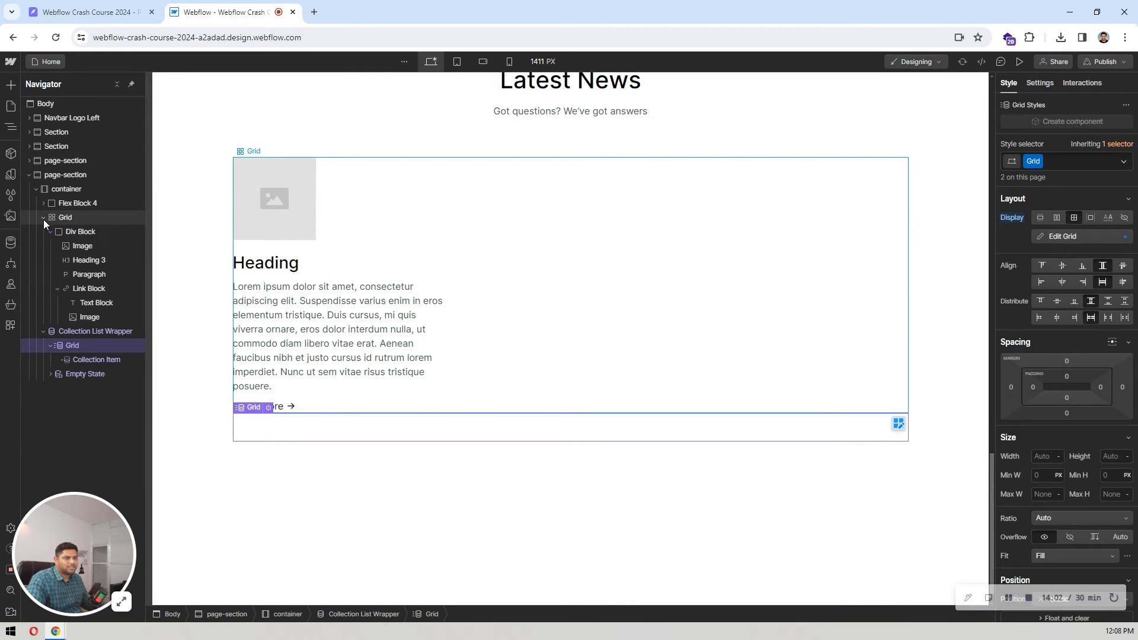
{"action": "left_click", "coordinate": [78, 231]}
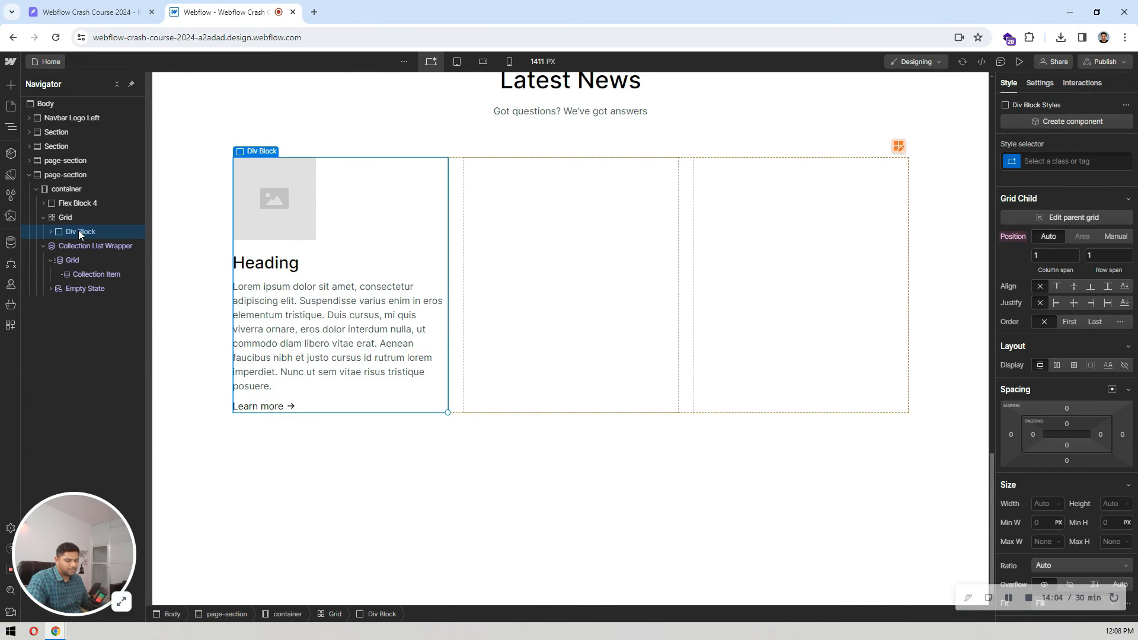
{"action": "left_click", "coordinate": [95, 274]}
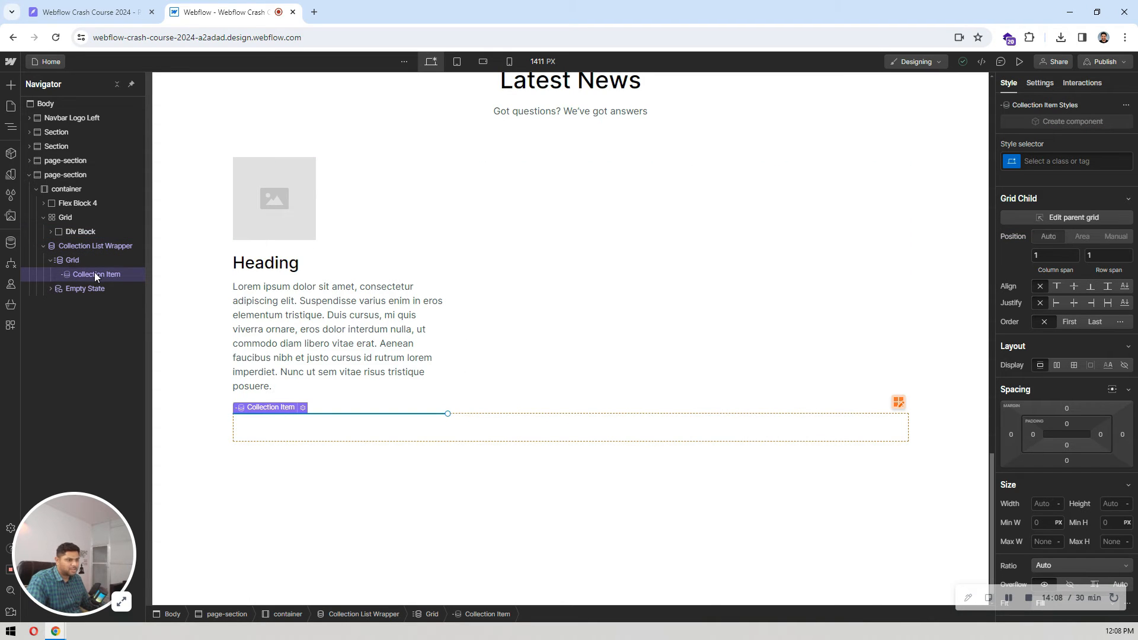
{"action": "left_click", "coordinate": [73, 219]}
{"action": "key", "text": "Delete"}
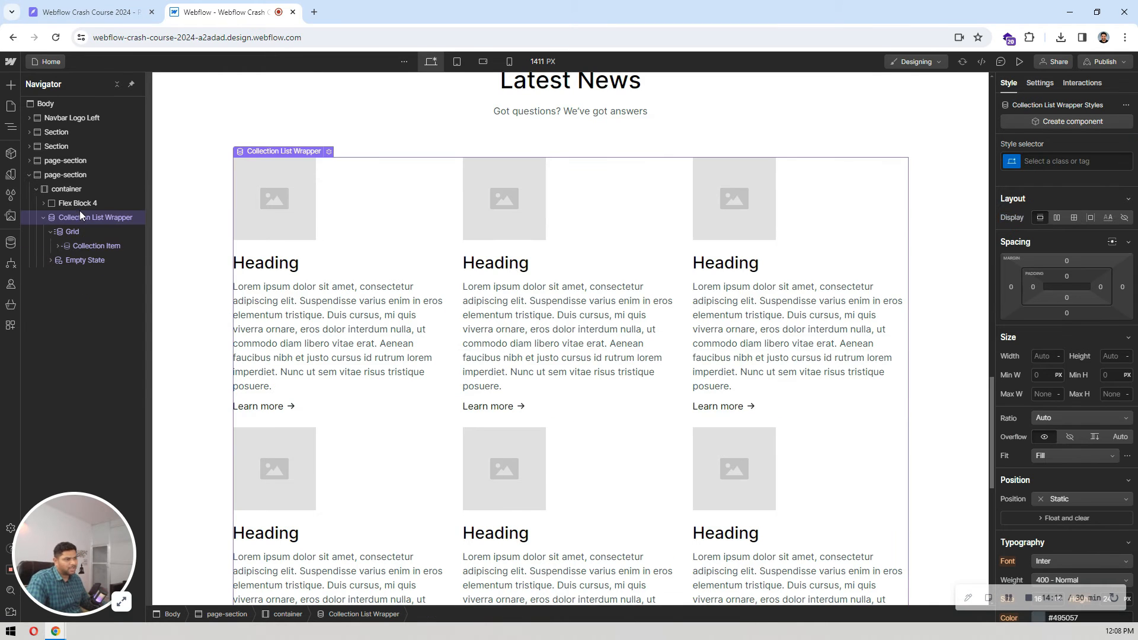
Step: Compare the repeated cards in the Latest News section with the Blog Posts collection and the card row in the Pixso design
{"action": "scroll", "coordinate": [441, 321], "scroll_direction": "down", "scroll_amount": 5}
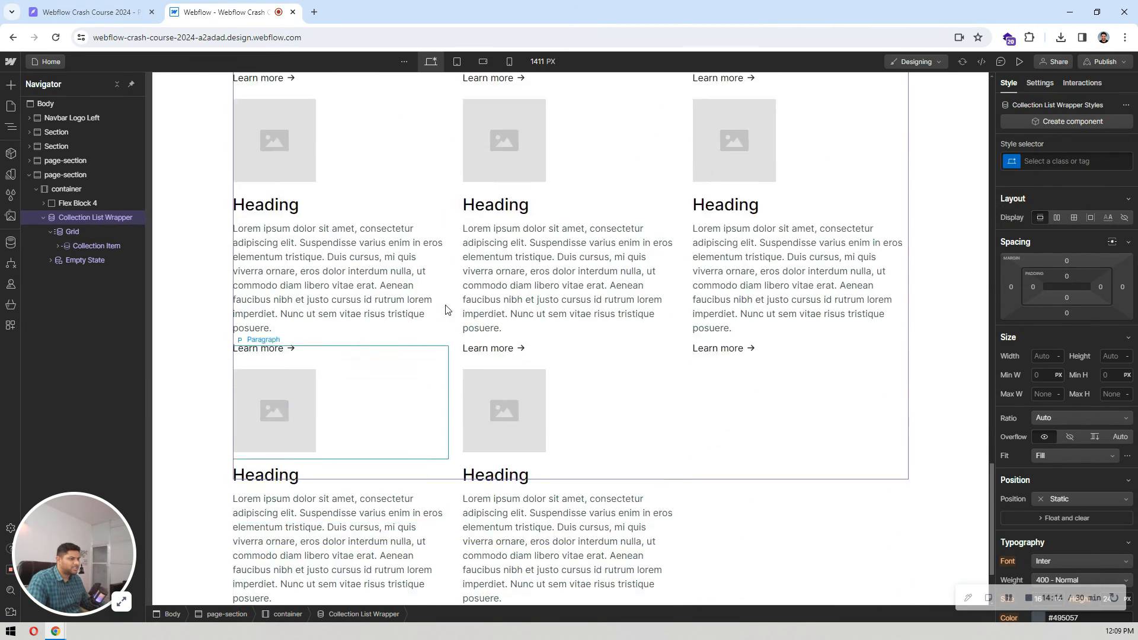
{"action": "scroll", "coordinate": [445, 308], "scroll_direction": "up", "scroll_amount": 5}
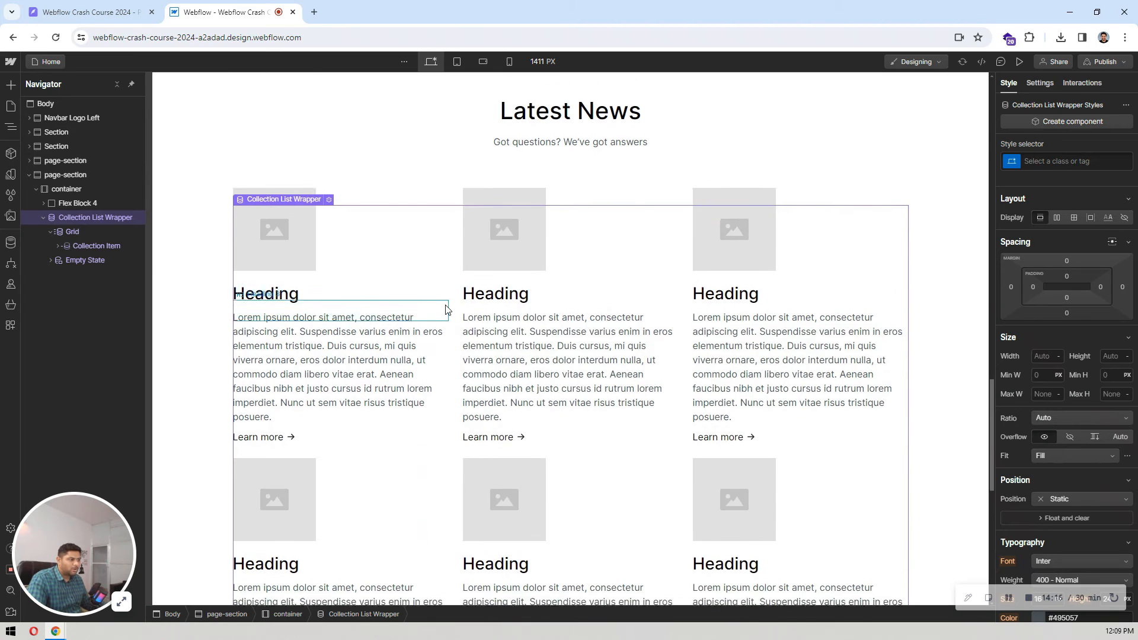
{"action": "scroll", "coordinate": [445, 309], "scroll_direction": "down", "scroll_amount": 4}
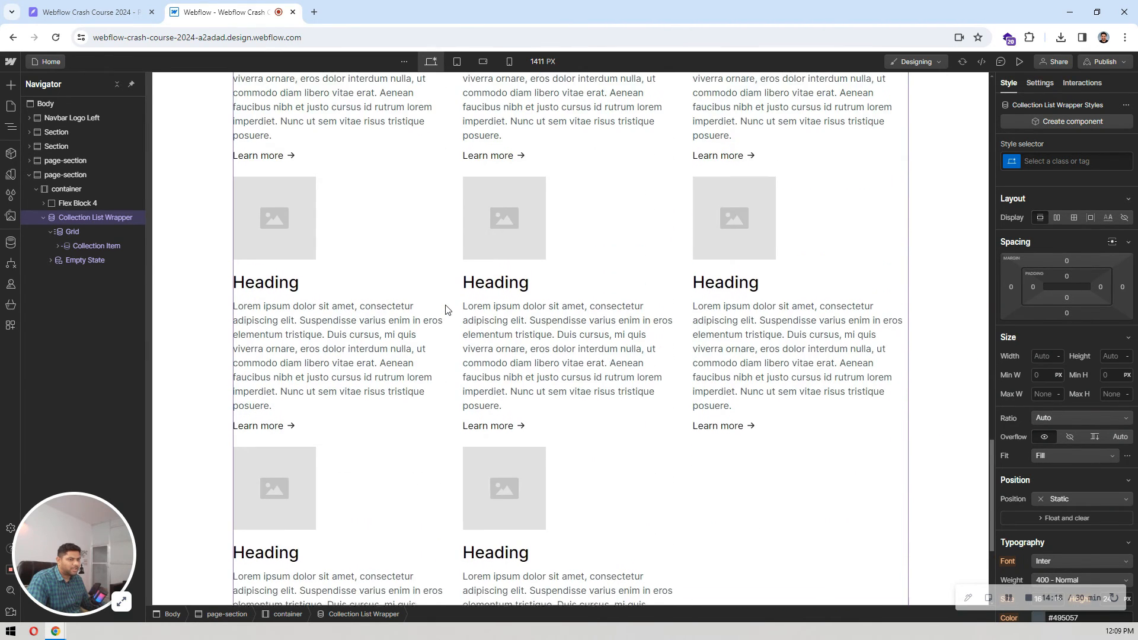
{"action": "scroll", "coordinate": [446, 309], "scroll_direction": "up", "scroll_amount": 5}
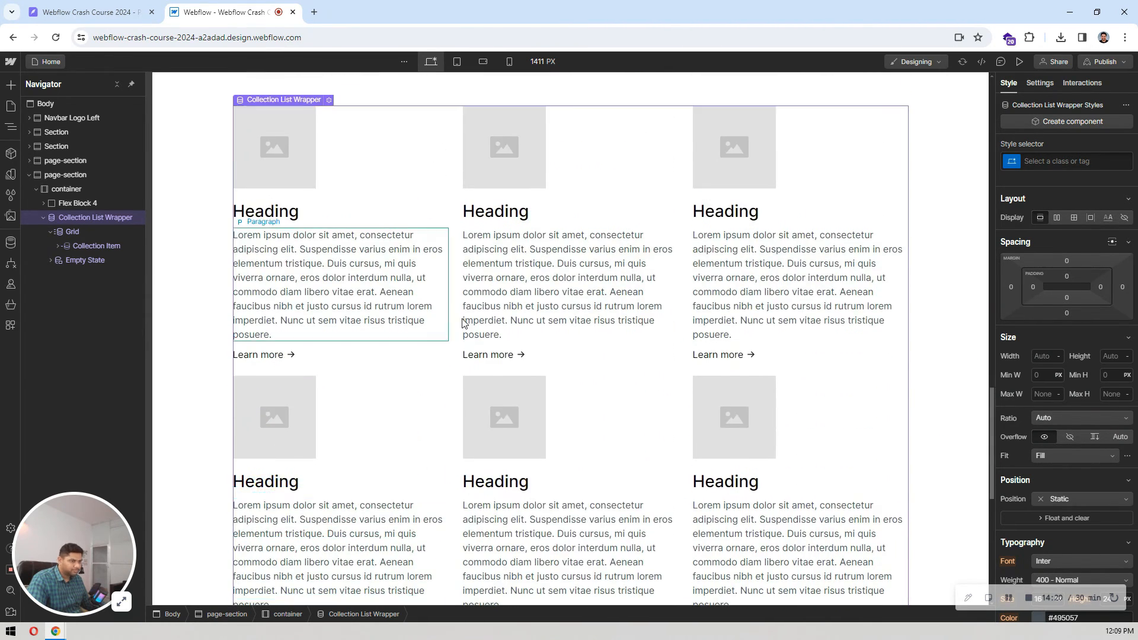
{"action": "left_click", "coordinate": [14, 243]}
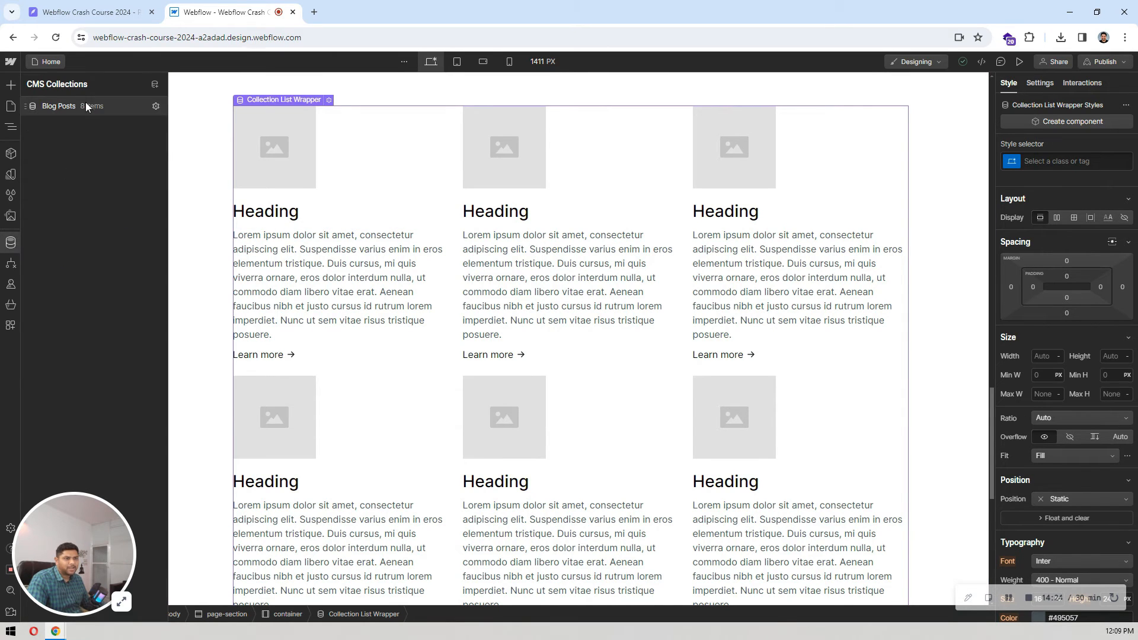
{"action": "left_click", "coordinate": [13, 243]}
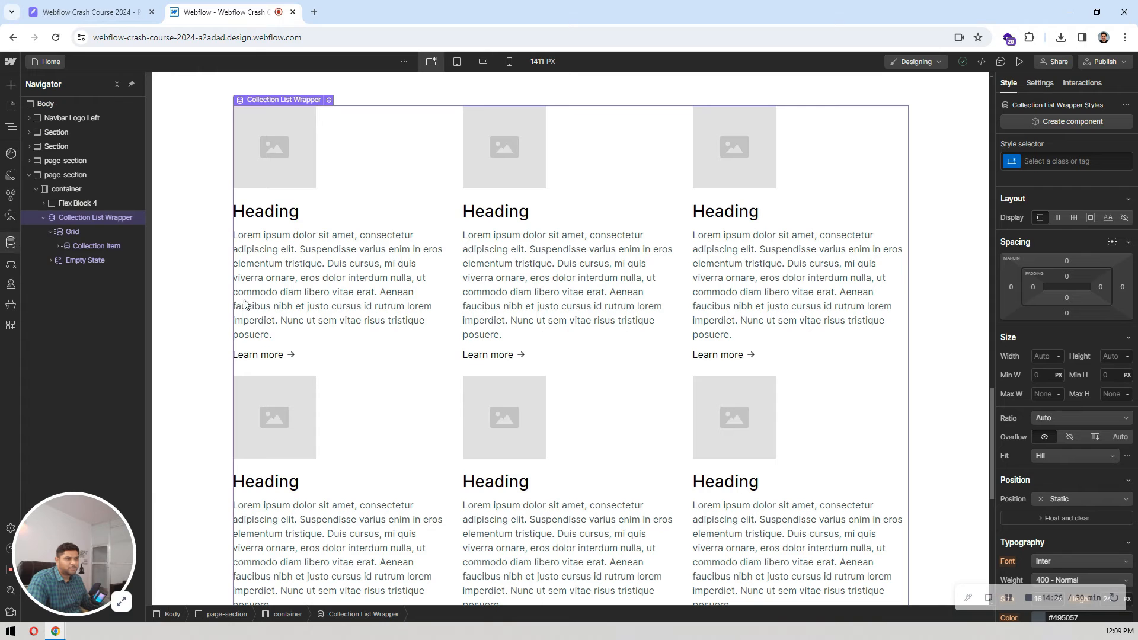
{"action": "scroll", "coordinate": [399, 354], "scroll_direction": "down", "scroll_amount": 4}
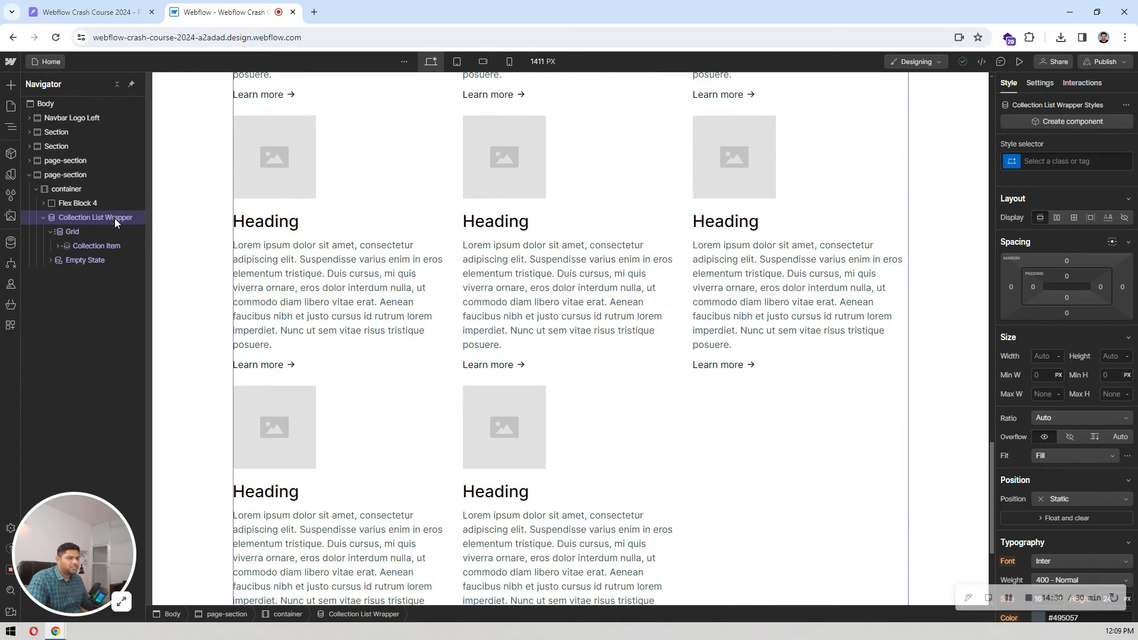
{"action": "left_click", "coordinate": [158, 4]}
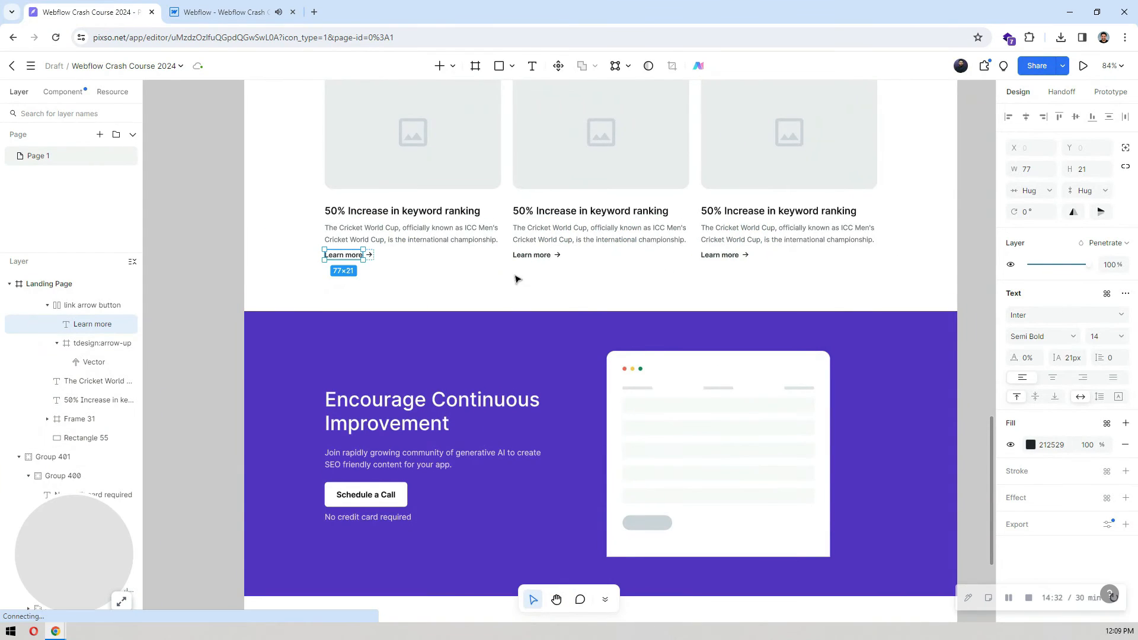
{"action": "scroll", "coordinate": [658, 274], "scroll_direction": "up", "scroll_amount": 1}
{"action": "left_click", "coordinate": [224, 11]}
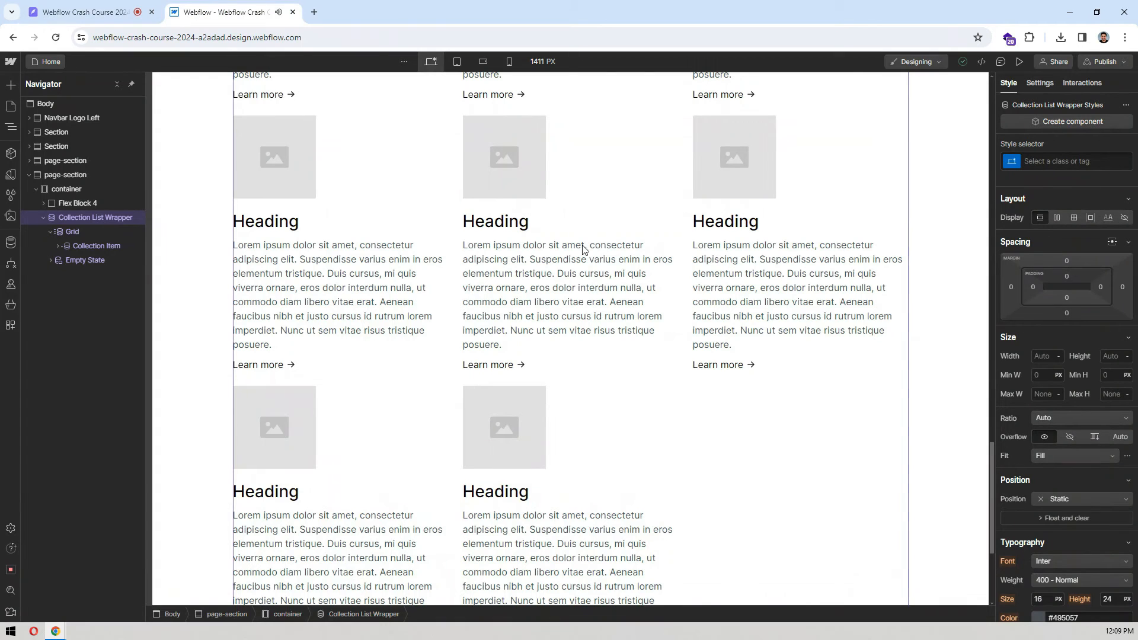
Step: Limit the Collection List to 3 items and bind the card image to the Thumbnail Image field of Blog Posts
{"action": "left_click", "coordinate": [1040, 82]}
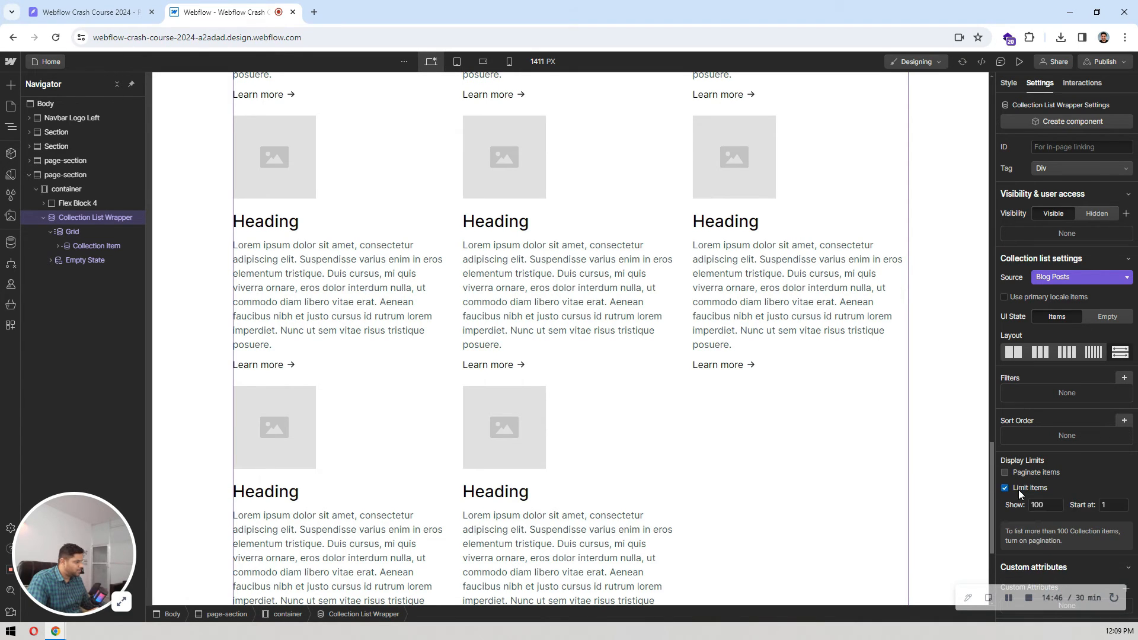
{"action": "type", "text": "3"}
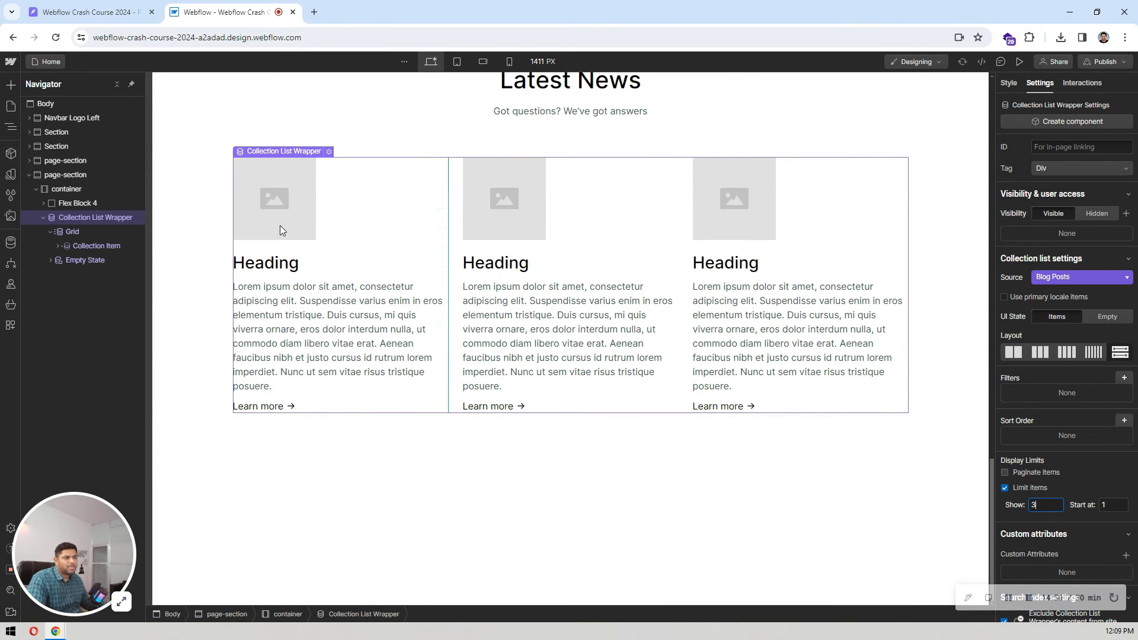
{"action": "left_click", "coordinate": [279, 219]}
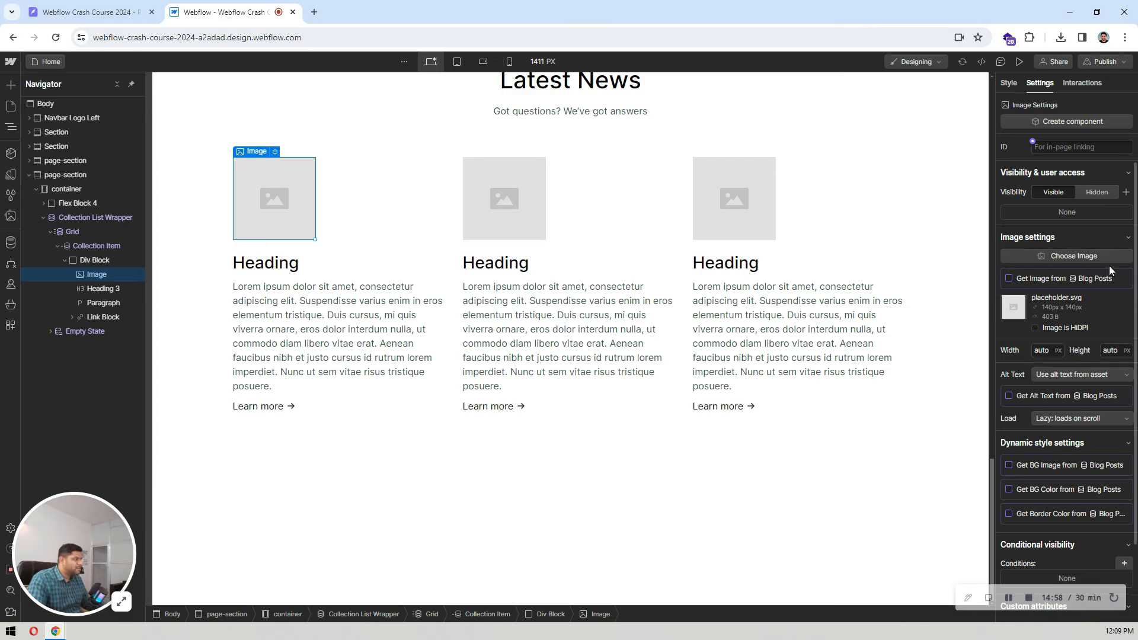
{"action": "left_click", "coordinate": [1024, 277]}
{"action": "left_click", "coordinate": [1023, 294]}
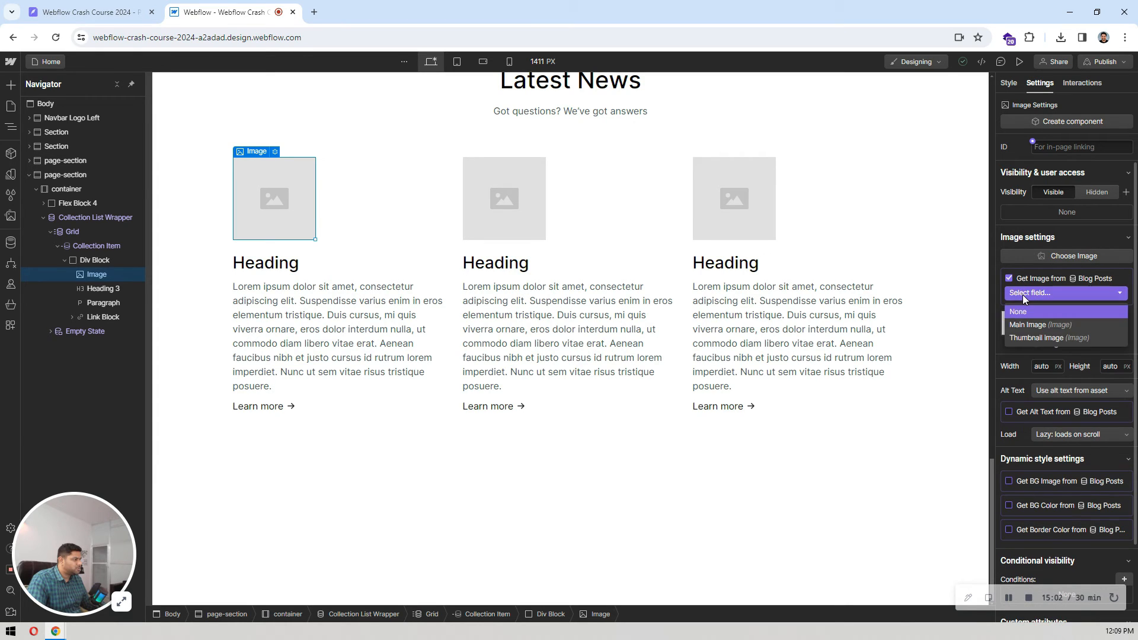
{"action": "left_click", "coordinate": [1028, 338]}
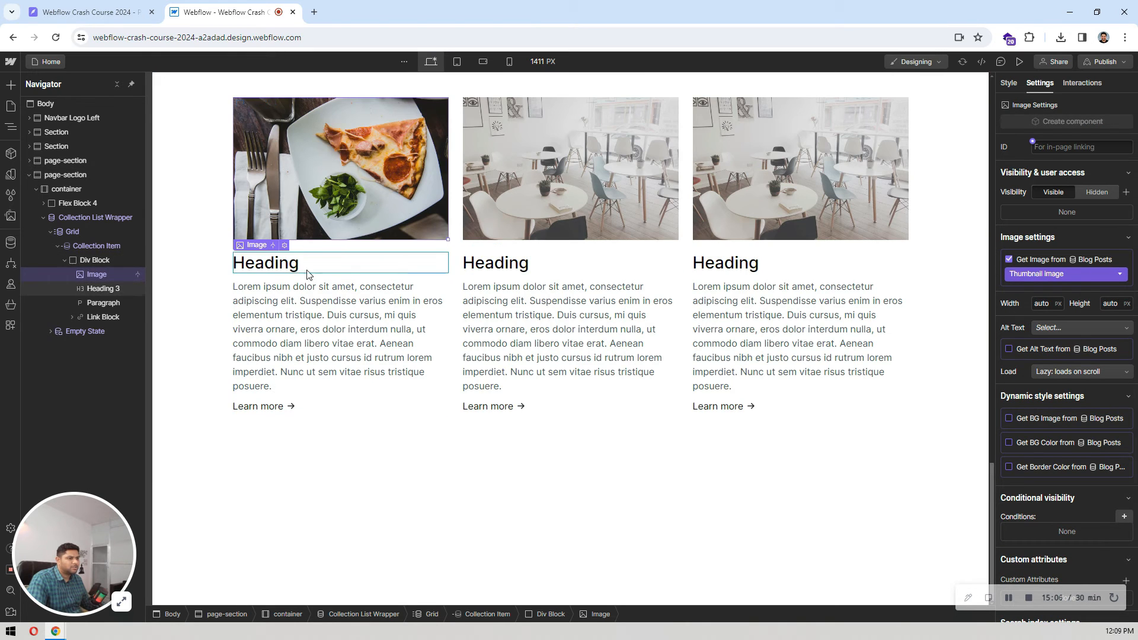
Step: Bind the text of the card's Heading 3 to the Name field of Blog Posts
{"action": "left_click", "coordinate": [289, 271]}
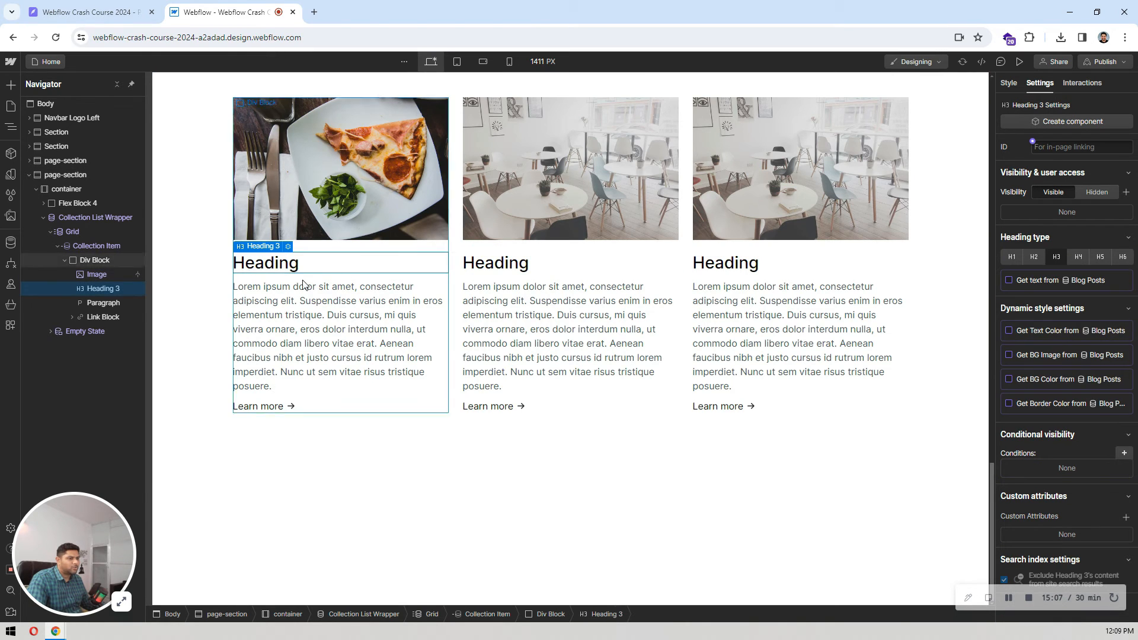
{"action": "left_click", "coordinate": [1030, 279]}
{"action": "left_click", "coordinate": [1028, 294]}
{"action": "left_click", "coordinate": [1027, 323]}
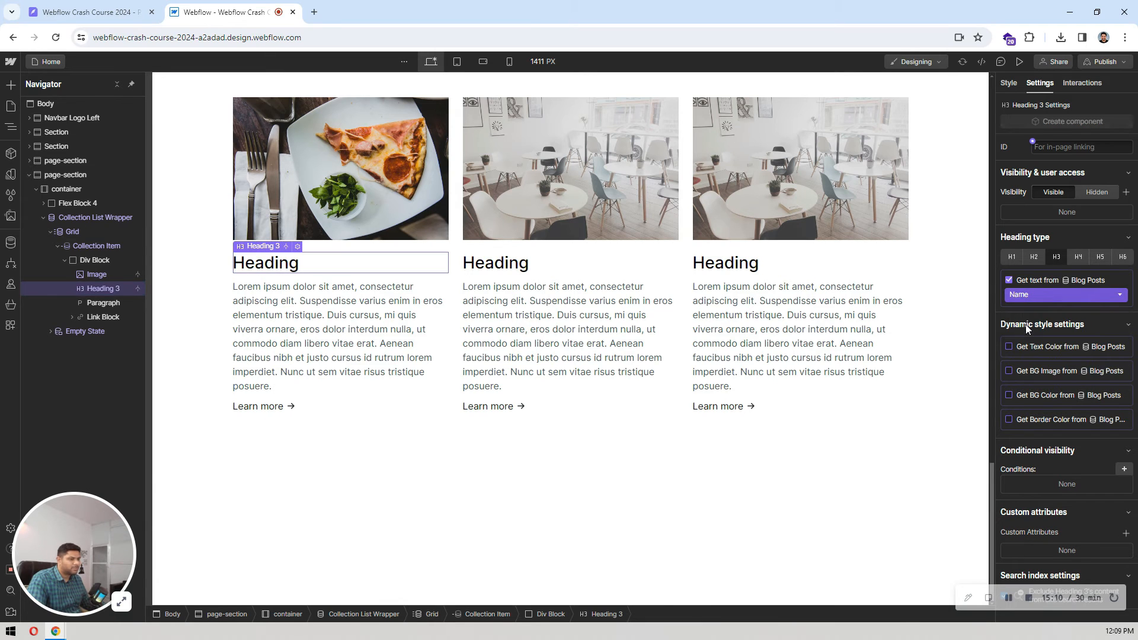
Step: Bind the card's paragraph text to the Post Summary field of Blog Posts
{"action": "left_click", "coordinate": [363, 331]}
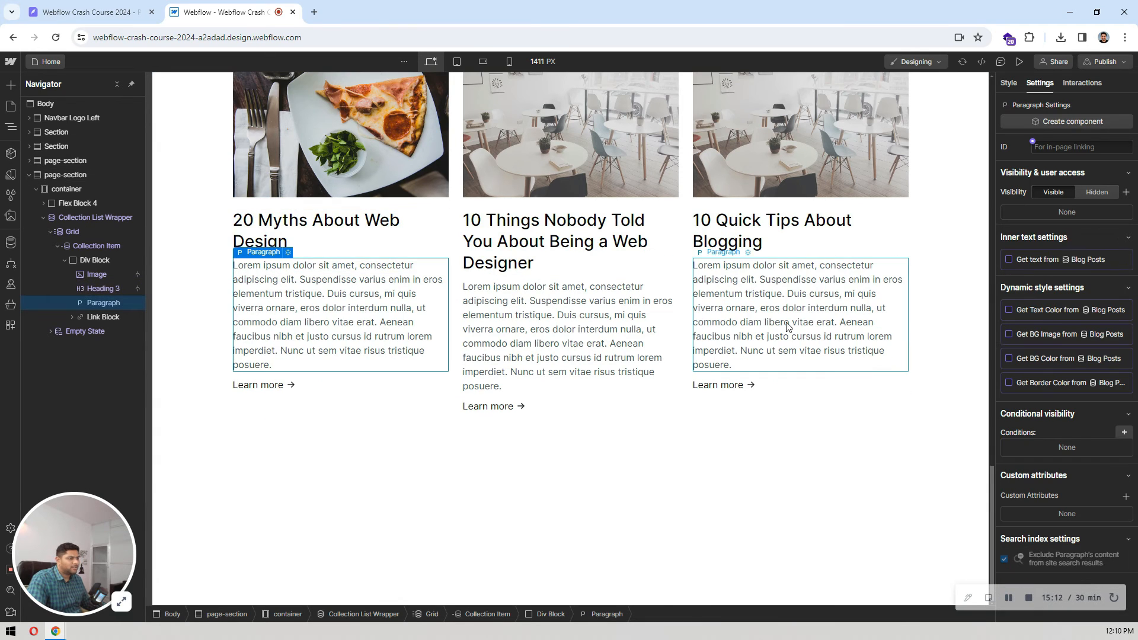
{"action": "left_click", "coordinate": [1024, 261]}
{"action": "left_click", "coordinate": [1025, 274]}
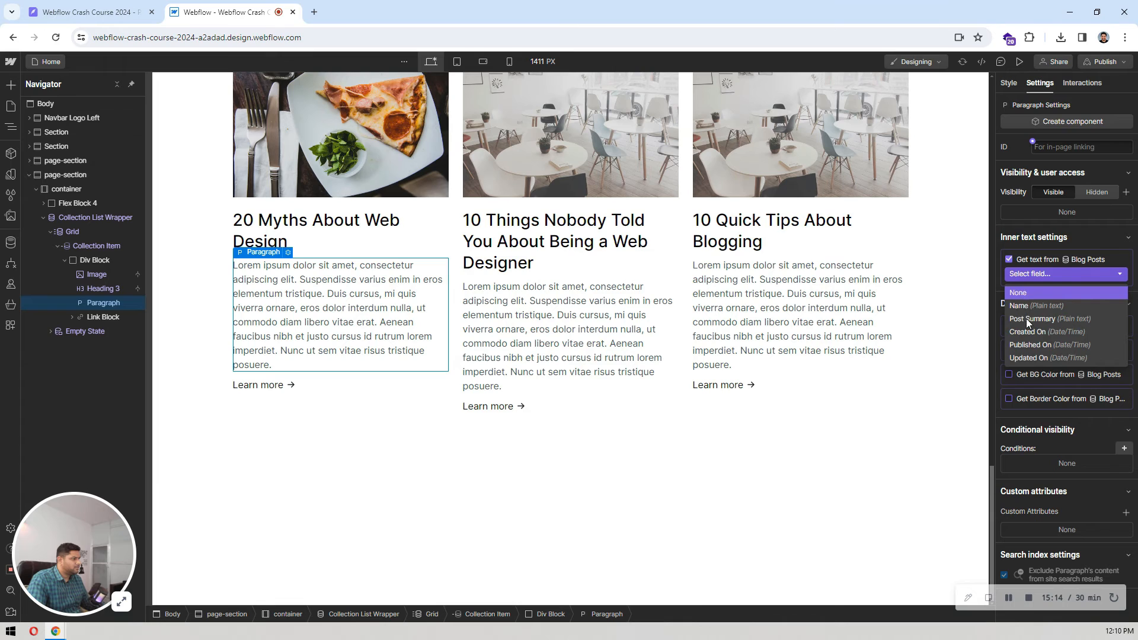
{"action": "left_click", "coordinate": [1026, 319]}
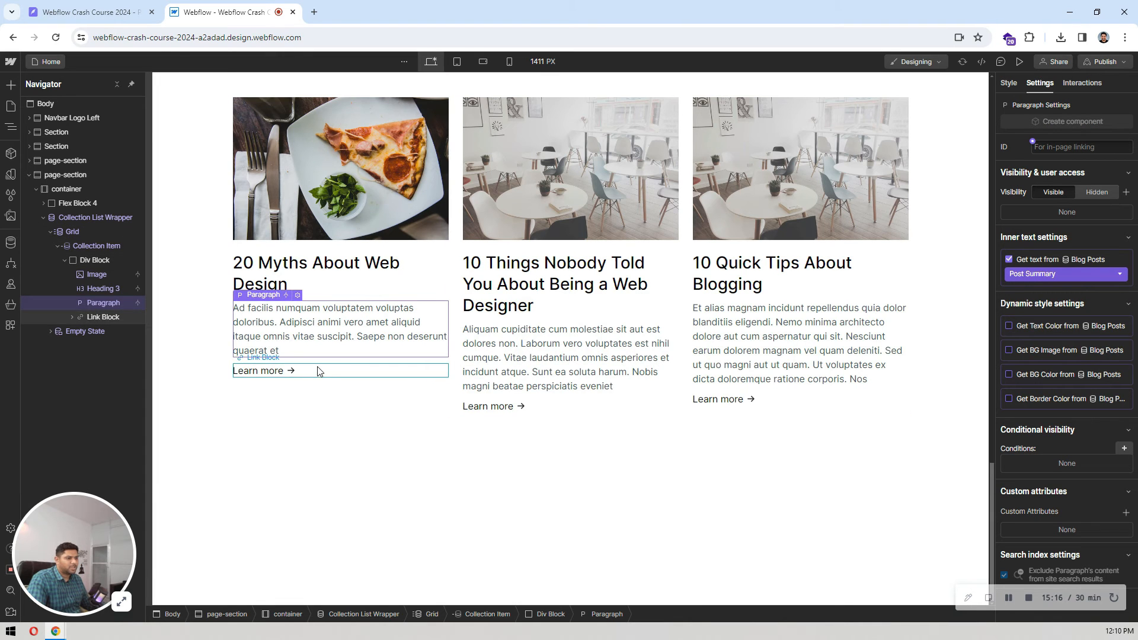
Step: Link the card's Learn more Link Block to the Current Blog Post collection page
{"action": "left_click", "coordinate": [319, 371]}
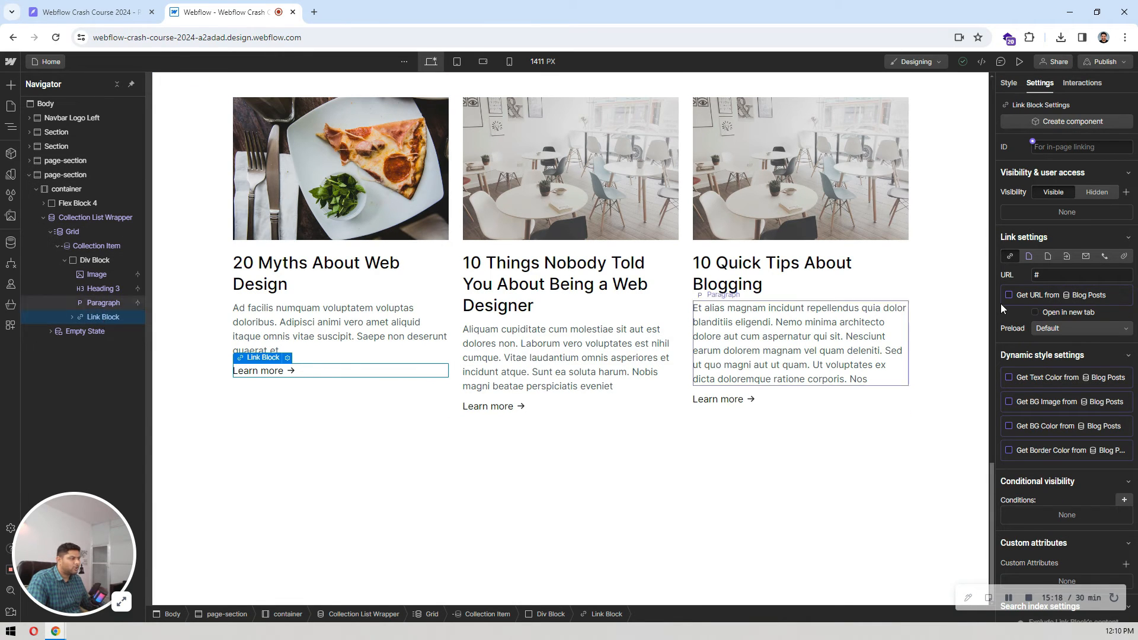
{"action": "left_click", "coordinate": [1026, 258]}
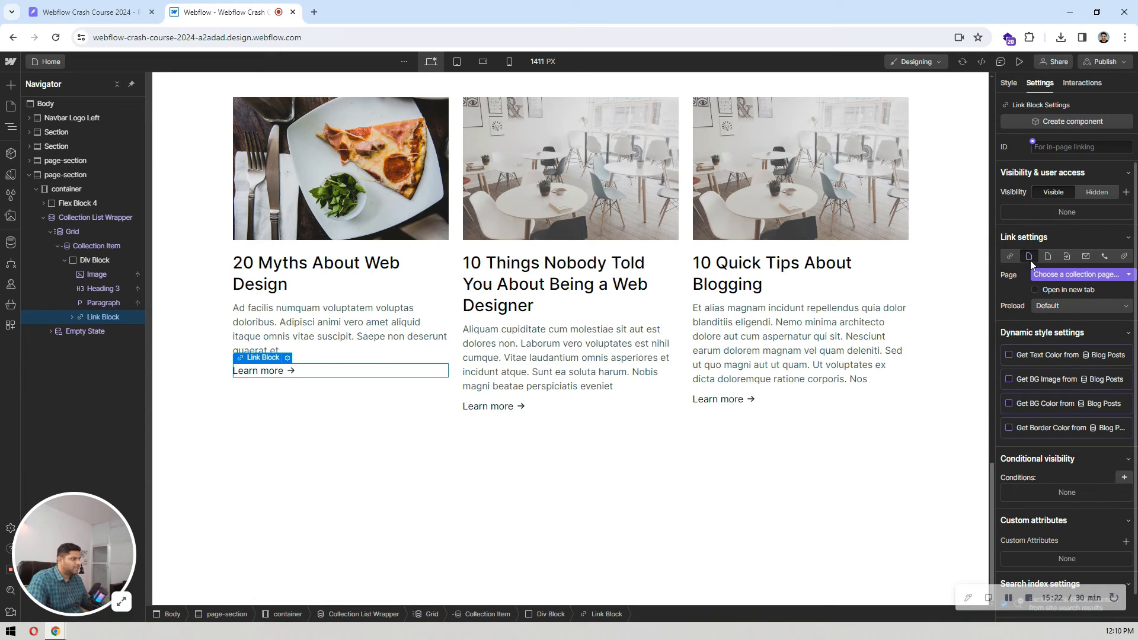
{"action": "left_click", "coordinate": [1047, 275]}
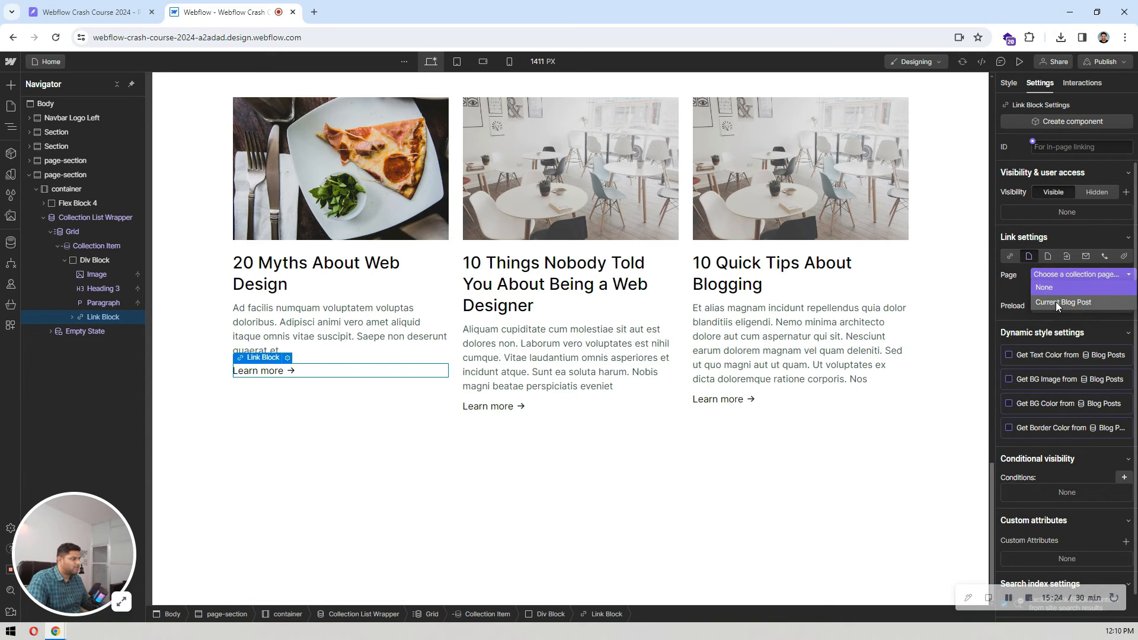
{"action": "left_click", "coordinate": [1055, 301]}
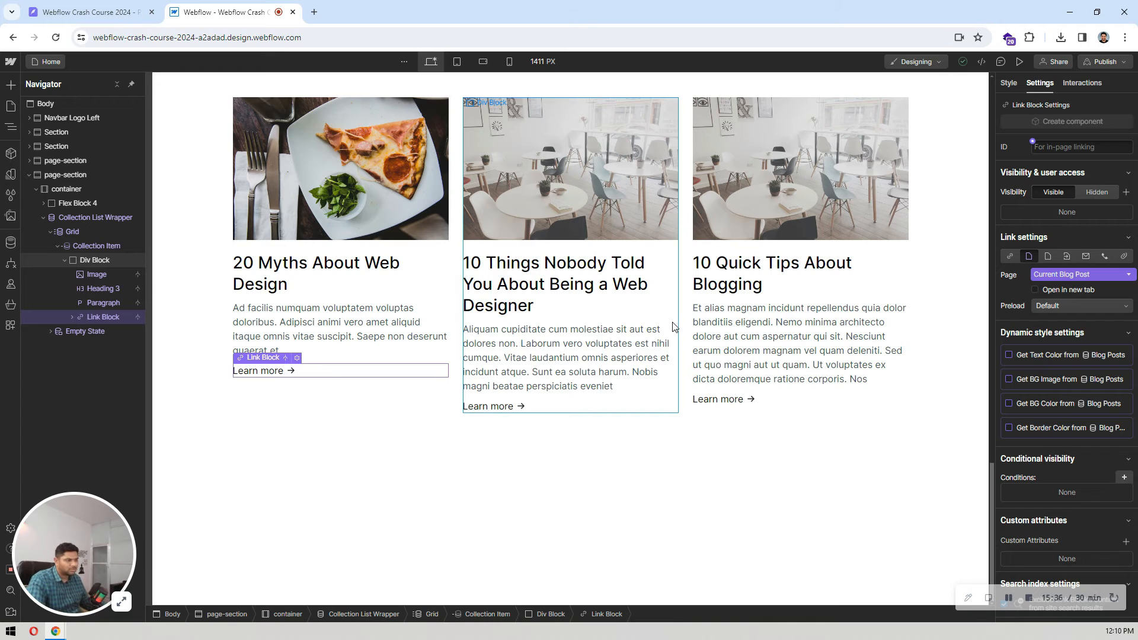
Step: Review the Latest News cards and examine the call-to-action and footer sections that follow them in the Pixso design
{"action": "left_click", "coordinate": [598, 338]}
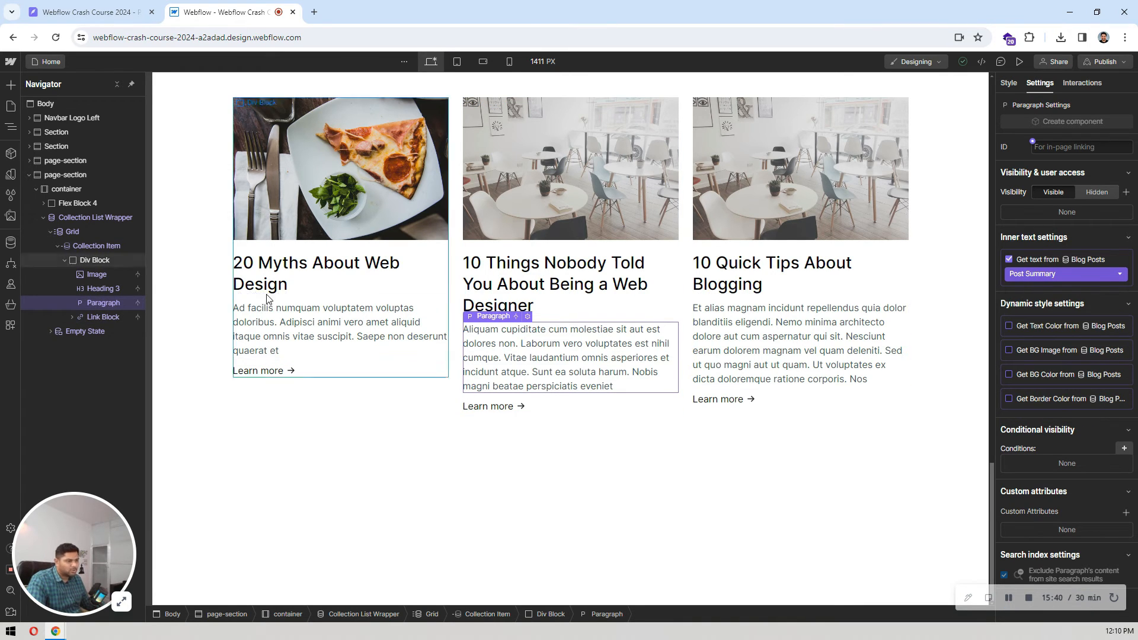
{"action": "scroll", "coordinate": [329, 315], "scroll_direction": "up", "scroll_amount": 4}
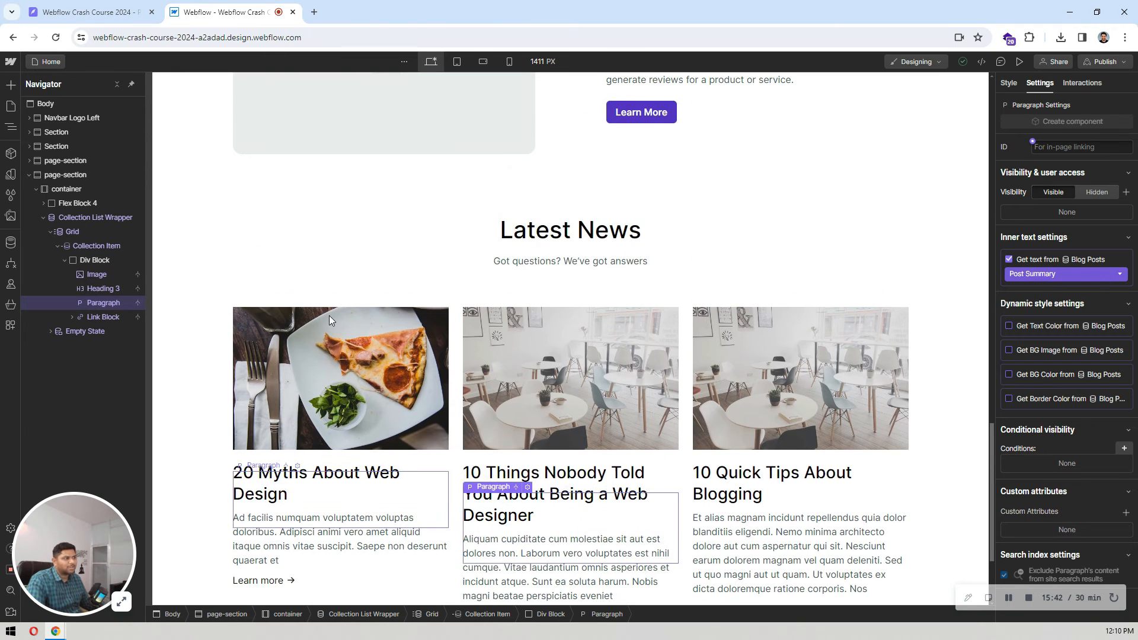
{"action": "left_click", "coordinate": [364, 291]}
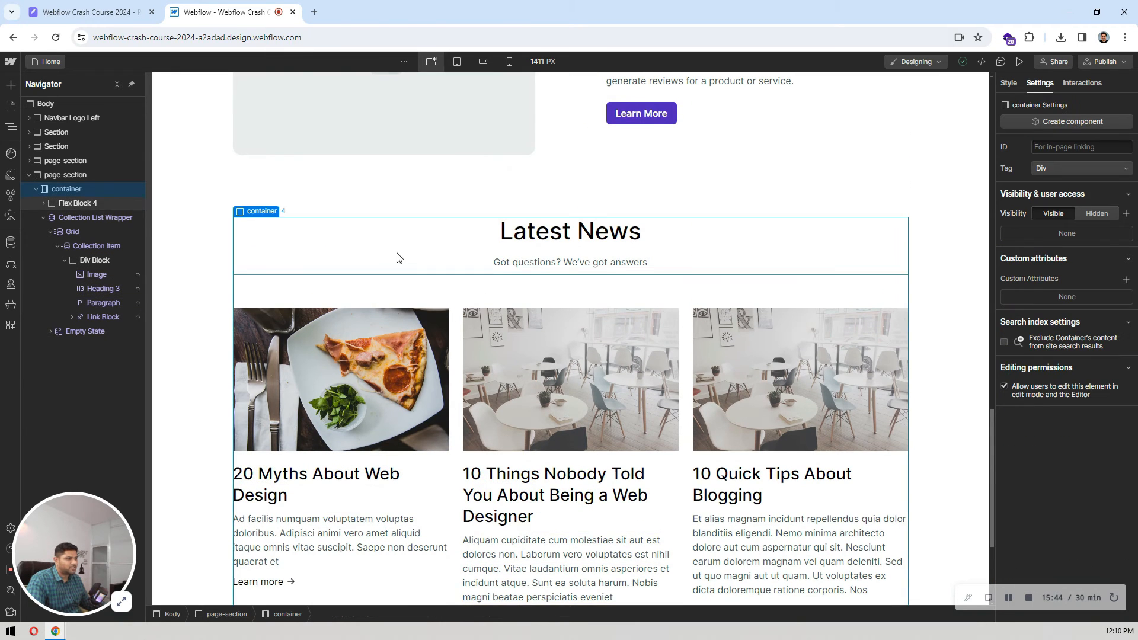
{"action": "scroll", "coordinate": [409, 256], "scroll_direction": "down", "scroll_amount": 4}
{"action": "left_click", "coordinate": [114, 10]}
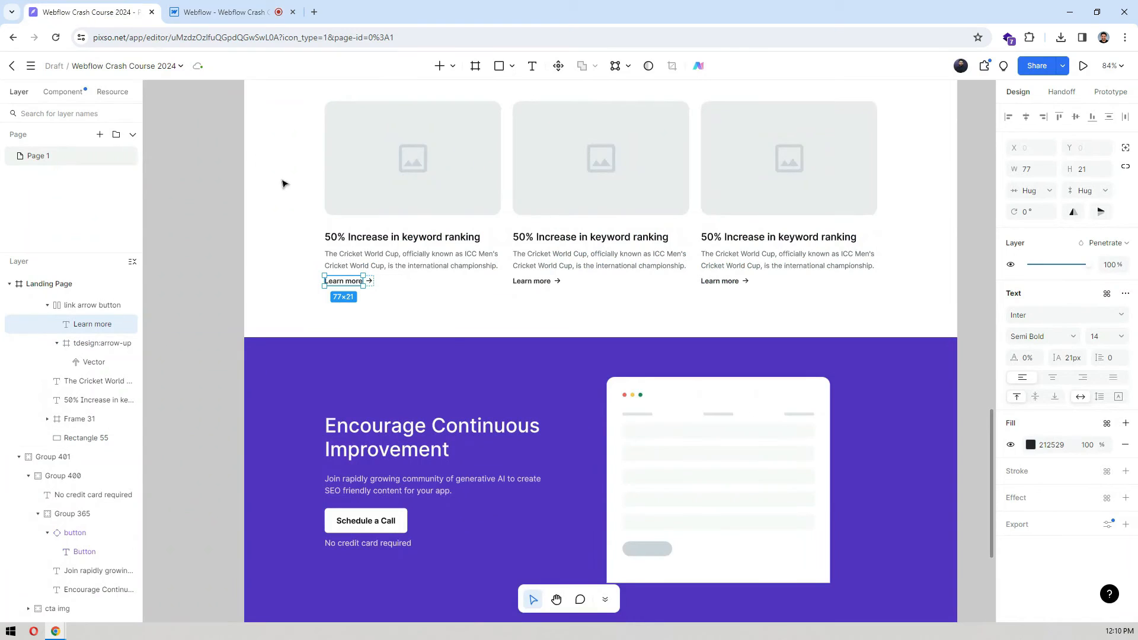
{"action": "left_click", "coordinate": [251, 219]}
{"action": "scroll", "coordinate": [219, 197], "scroll_direction": "down", "scroll_amount": 5}
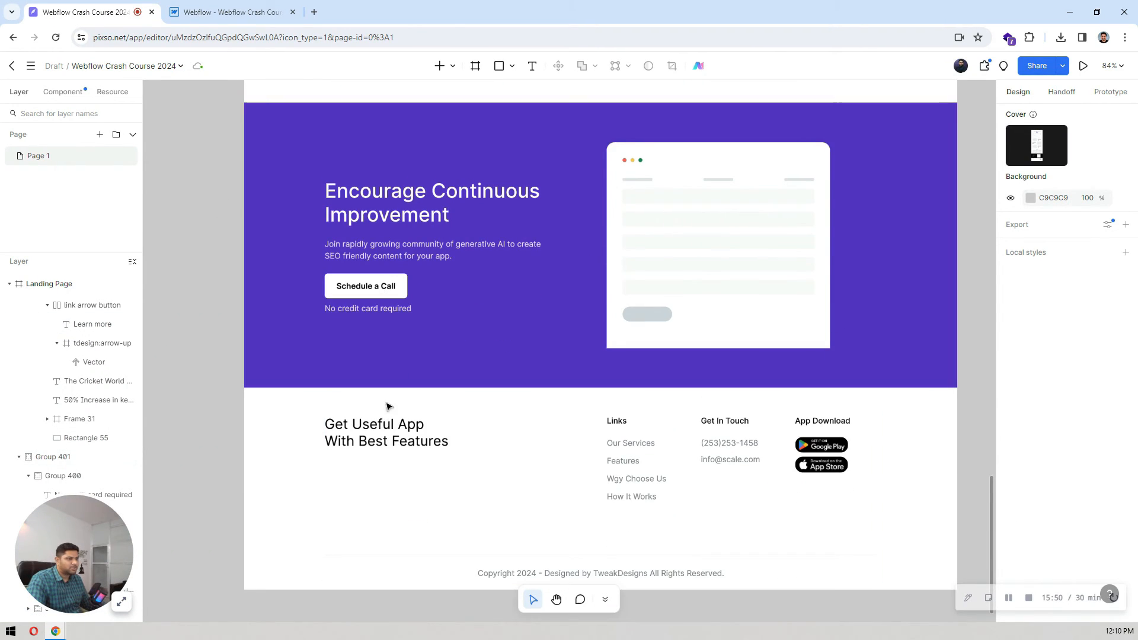
Step: Switch back to Webflow and add a Section at the end of the Body with a Container inside it
{"action": "left_click", "coordinate": [226, 12]}
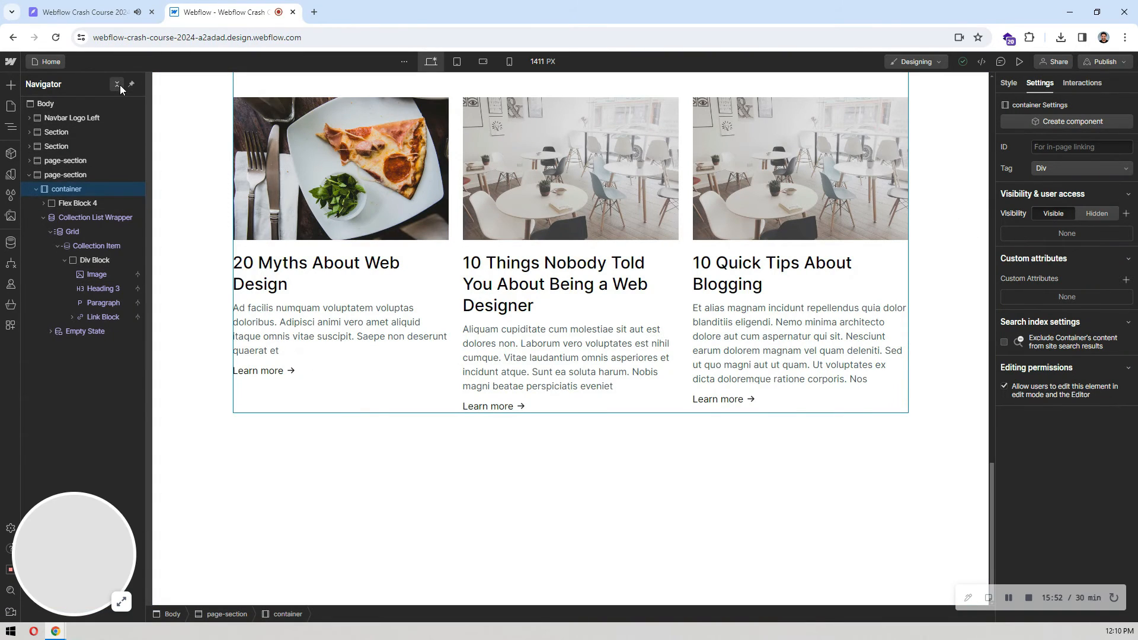
{"action": "left_click", "coordinate": [63, 107]}
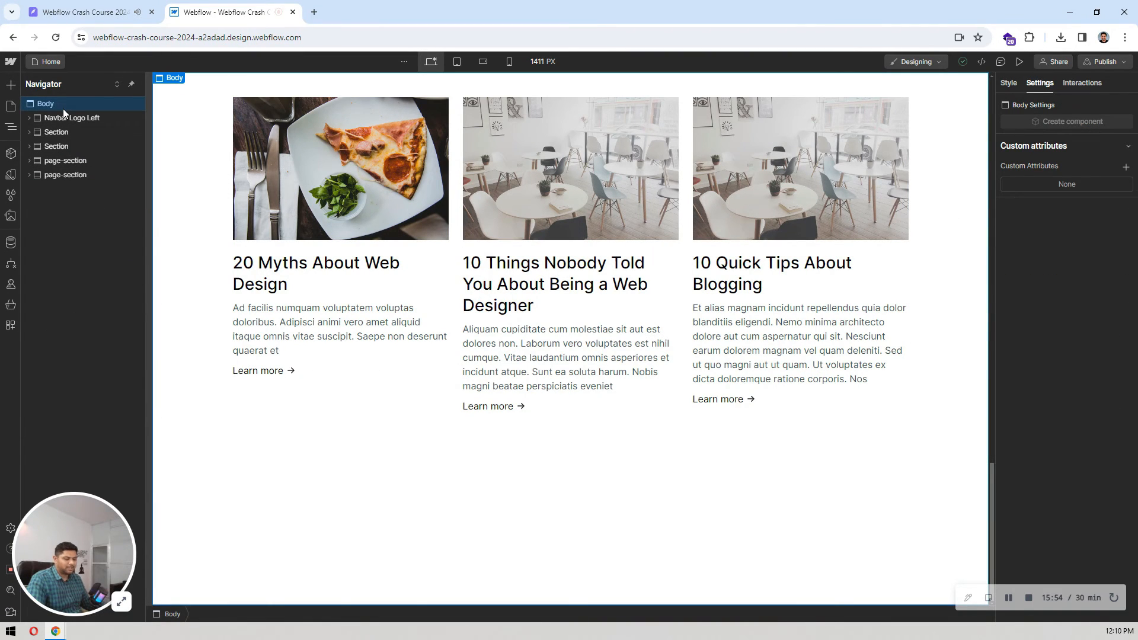
{"action": "key", "text": "ctrl+e"}
{"action": "type", "text": "sec"}
{"action": "key", "text": "Return"}
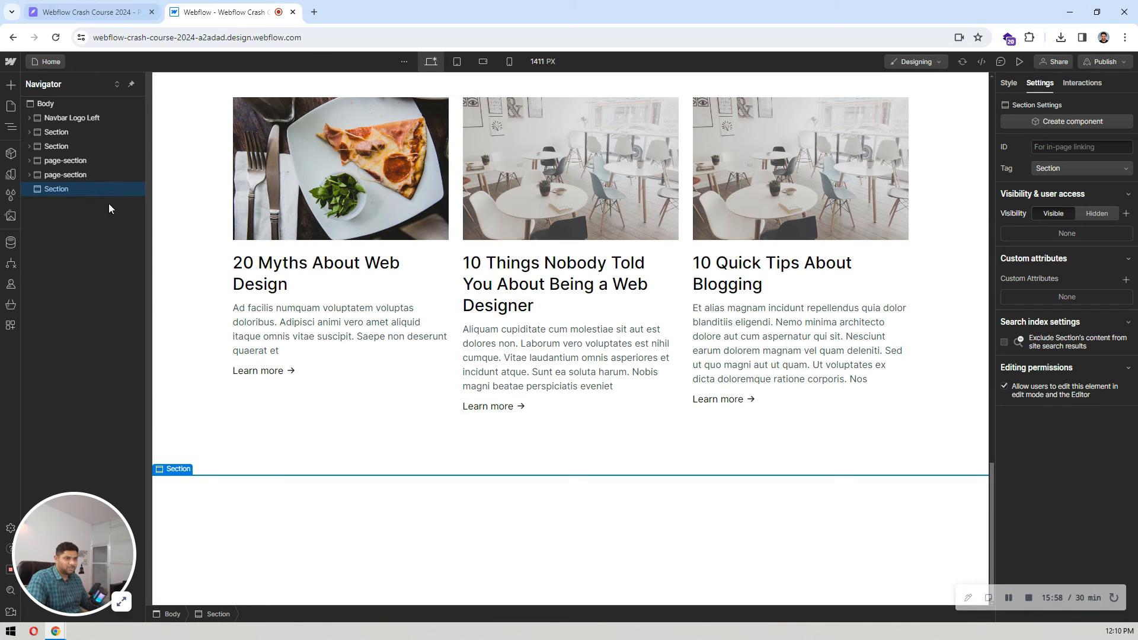
{"action": "key", "text": "ctrl+e"}
{"action": "type", "text": "contain"}
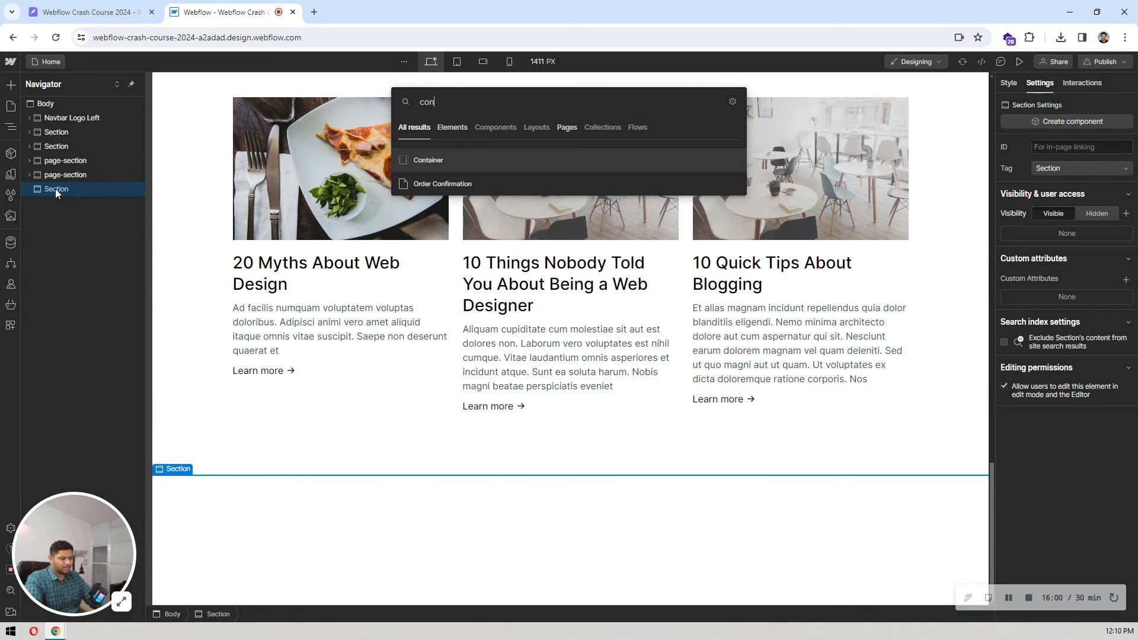
{"action": "key", "text": "Return"}
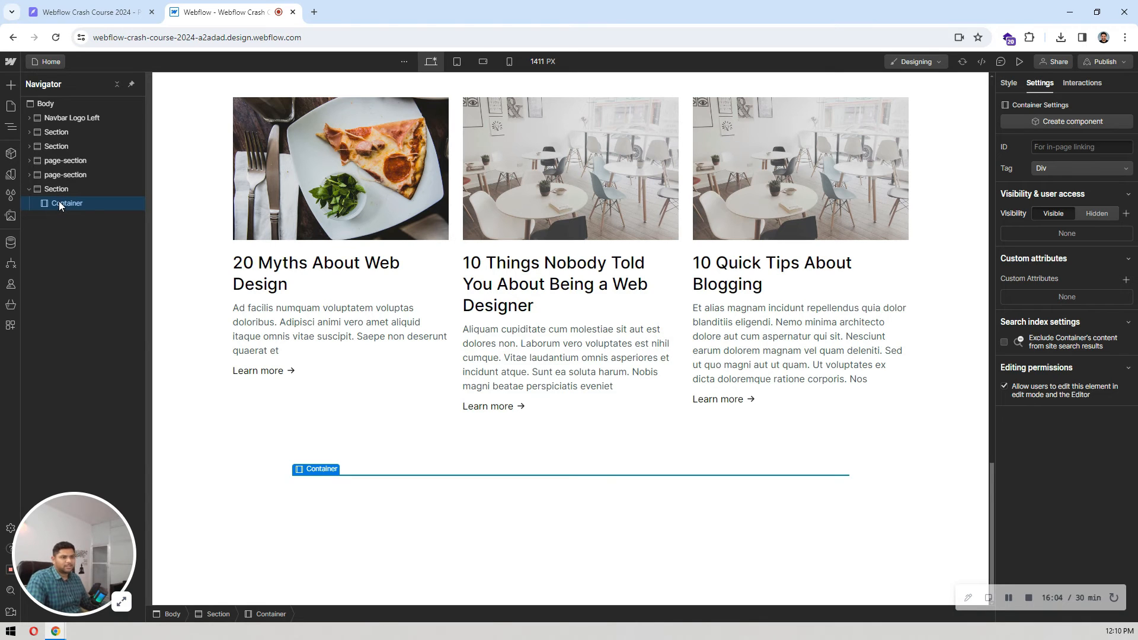
Step: Check the call-to-action band in the Pixso design and set the new Section's background to the brand color variable
{"action": "left_click", "coordinate": [62, 194]}
{"action": "left_click", "coordinate": [112, 11]}
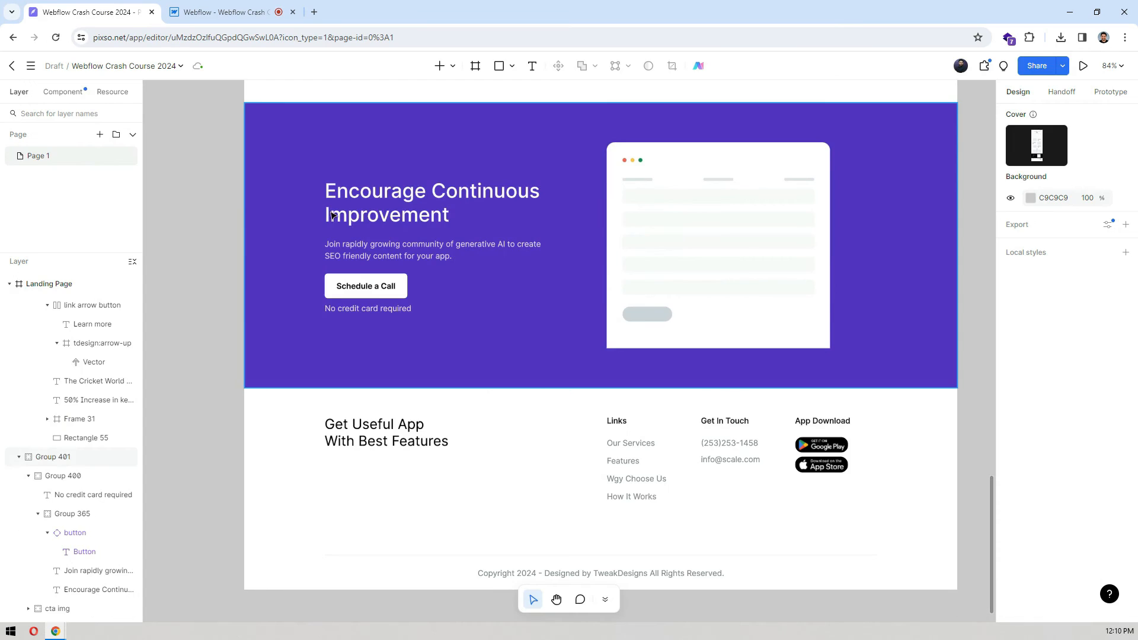
{"action": "left_click", "coordinate": [228, 12]}
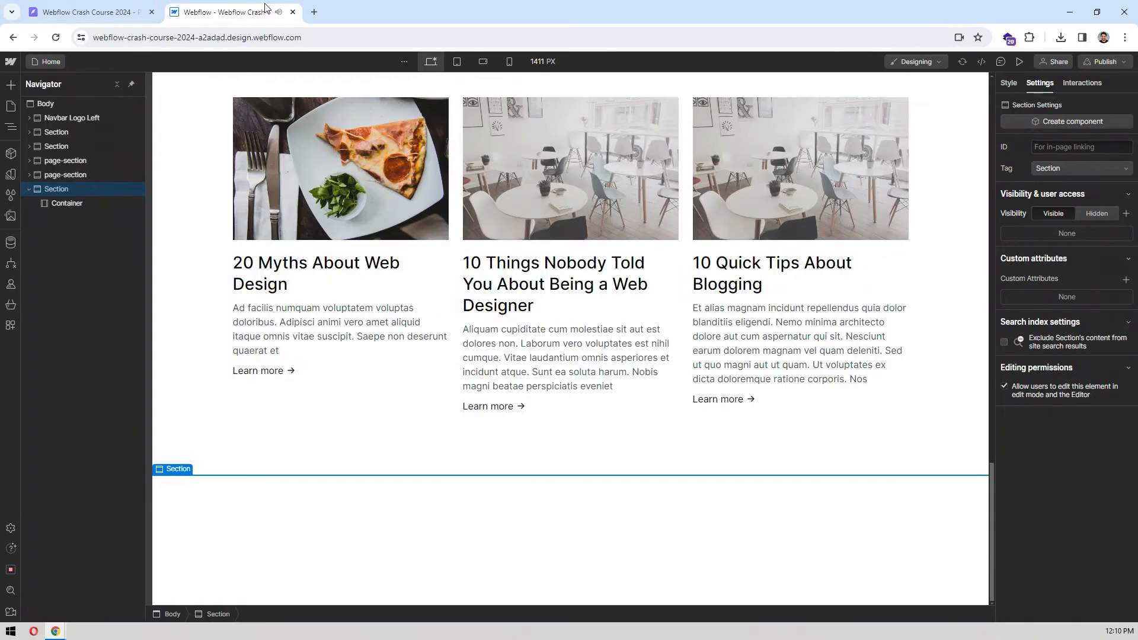
{"action": "left_click", "coordinate": [1008, 83]}
{"action": "scroll", "coordinate": [1082, 245], "scroll_direction": "down", "scroll_amount": 10}
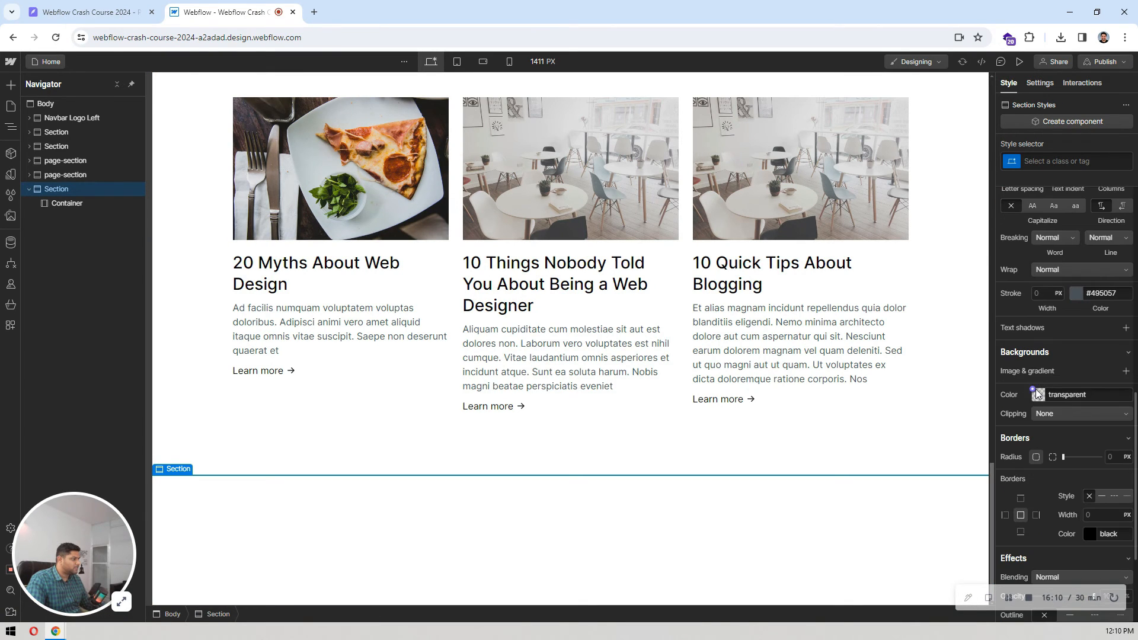
{"action": "left_click", "coordinate": [1035, 395]}
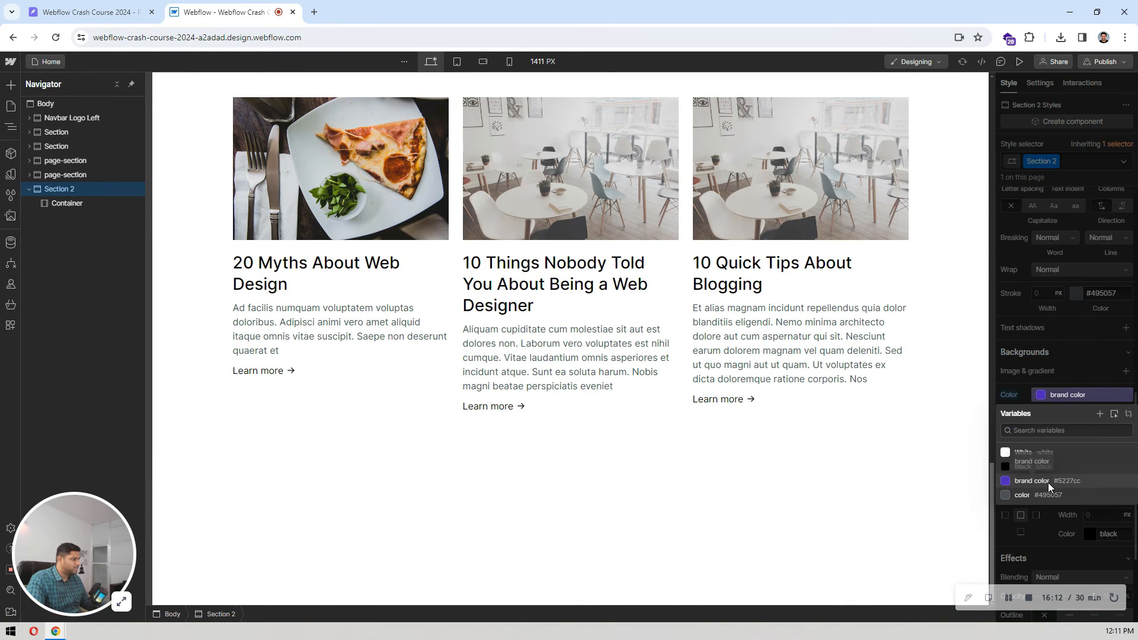
{"action": "left_click", "coordinate": [1031, 481]}
Step: Check the call-to-action image's placement in the Pixso design and set Section 2's top and bottom padding to 80 px in Webflow
{"action": "left_click", "coordinate": [89, 12]}
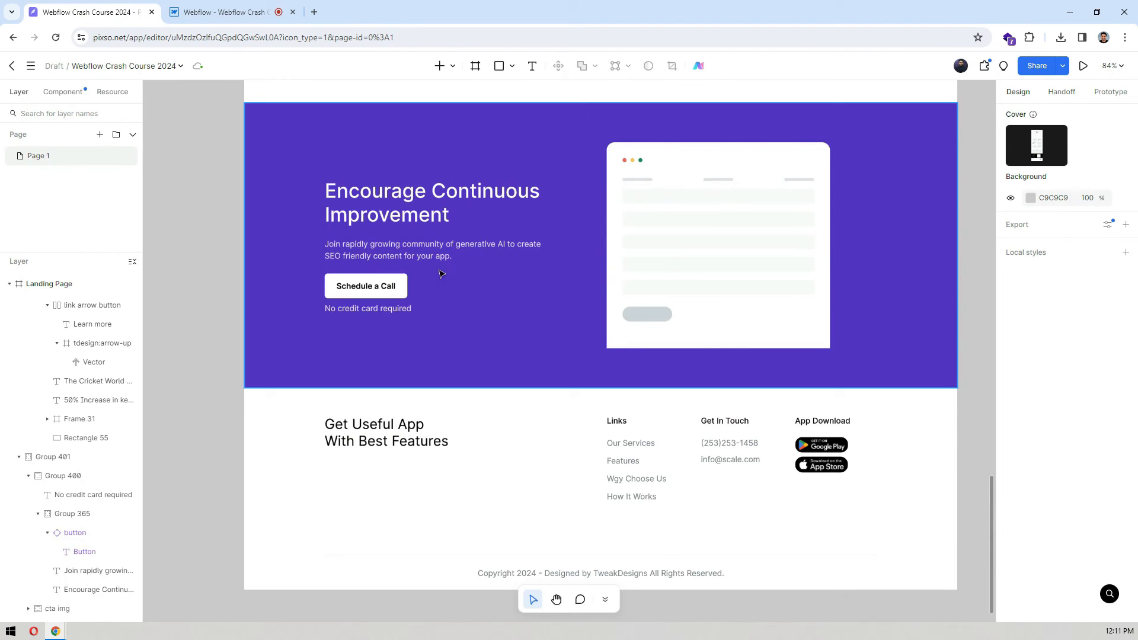
{"action": "left_click", "coordinate": [681, 165]}
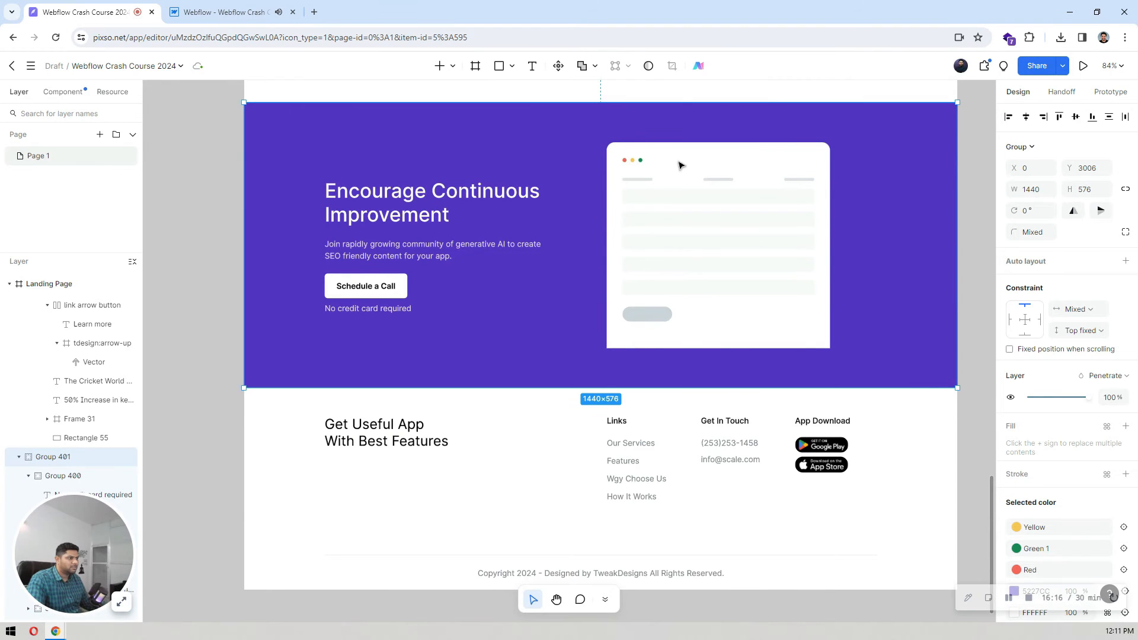
{"action": "double_click", "coordinate": [681, 164]}
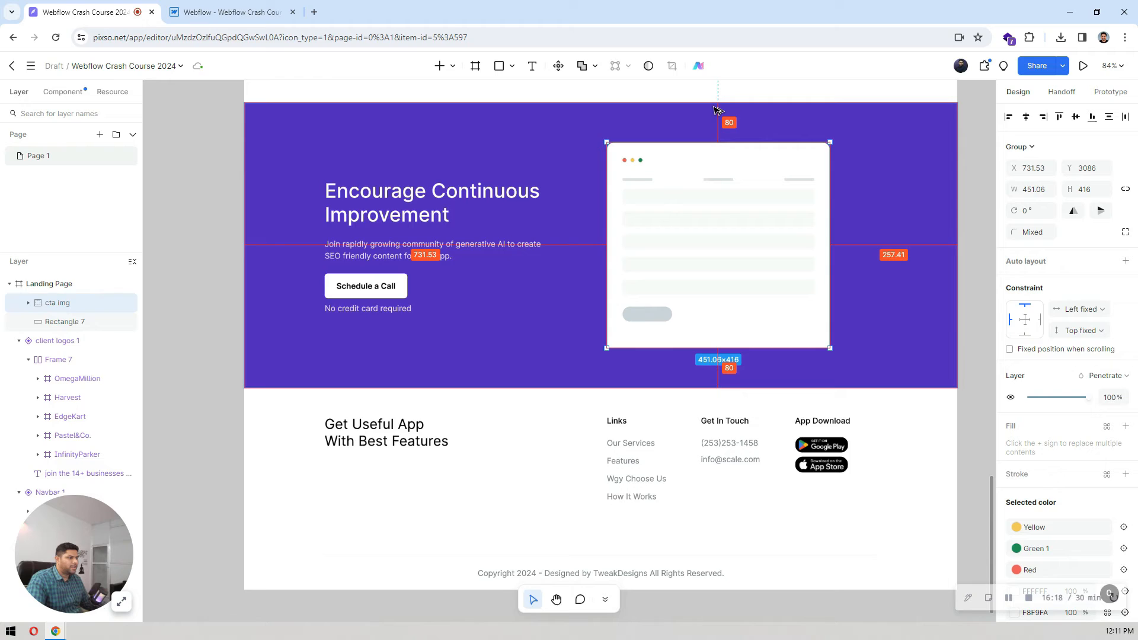
{"action": "left_click", "coordinate": [231, 12]}
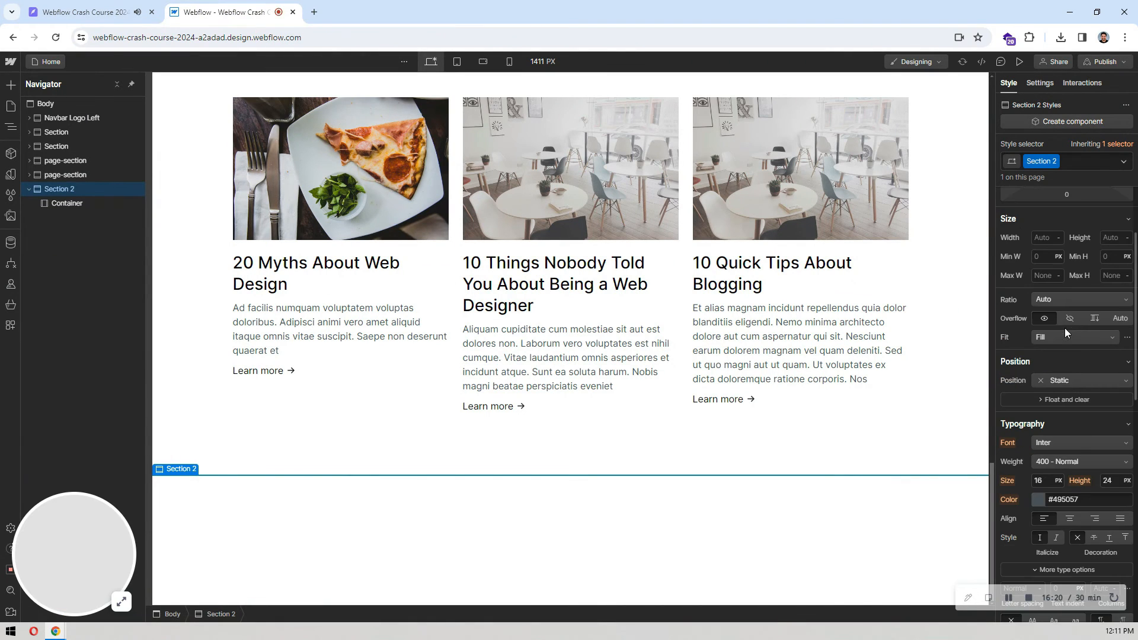
{"action": "scroll", "coordinate": [1067, 279], "scroll_direction": "up", "scroll_amount": 2}
{"action": "left_click", "coordinate": [1068, 276]}
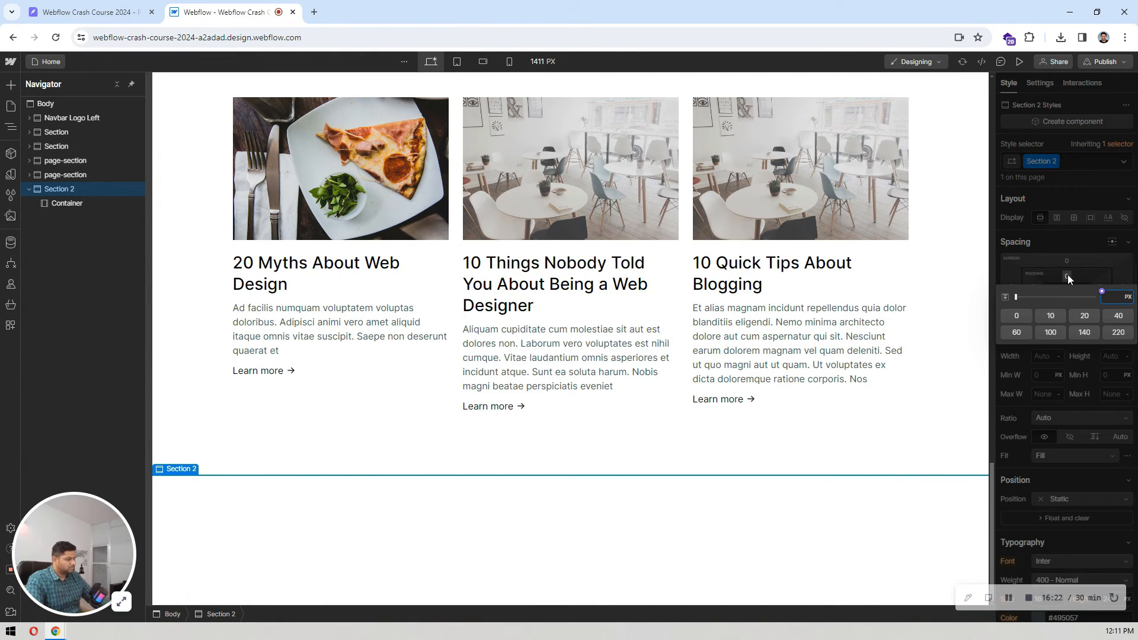
{"action": "type", "text": "80"}
{"action": "key", "text": "Return"}
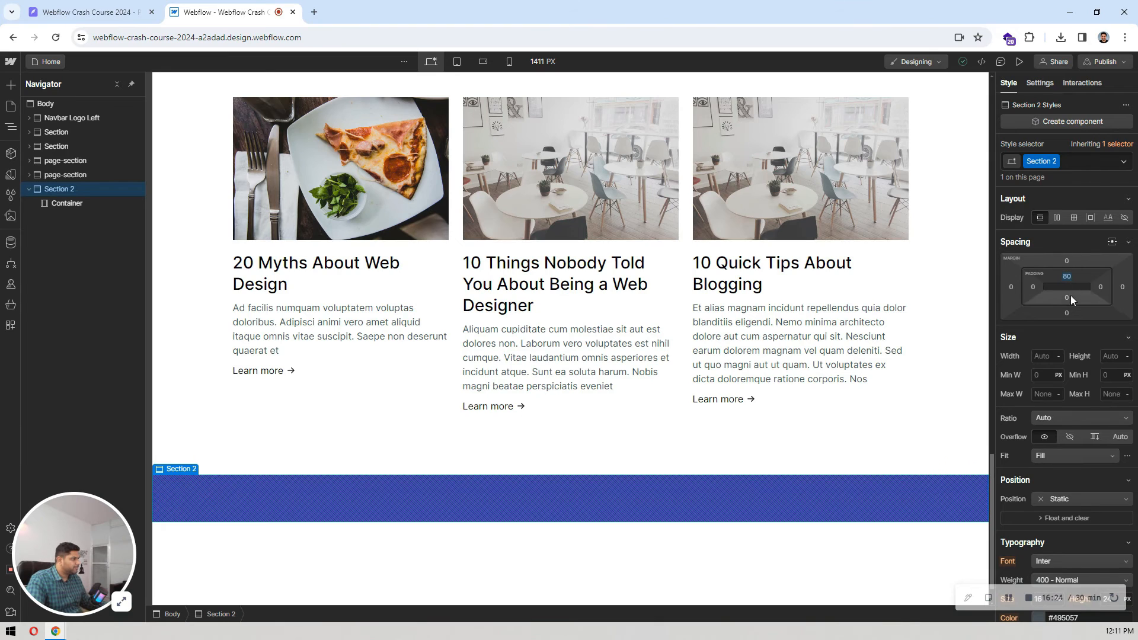
{"action": "left_click", "coordinate": [1066, 297]}
{"action": "type", "text": "80"}
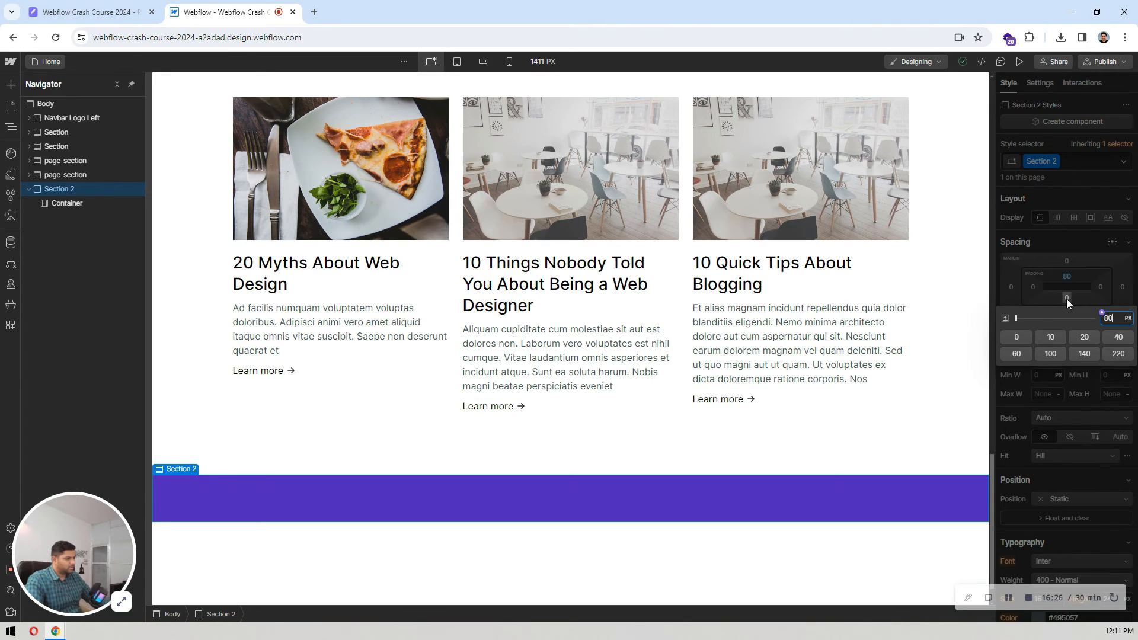
{"action": "key", "text": "Return"}
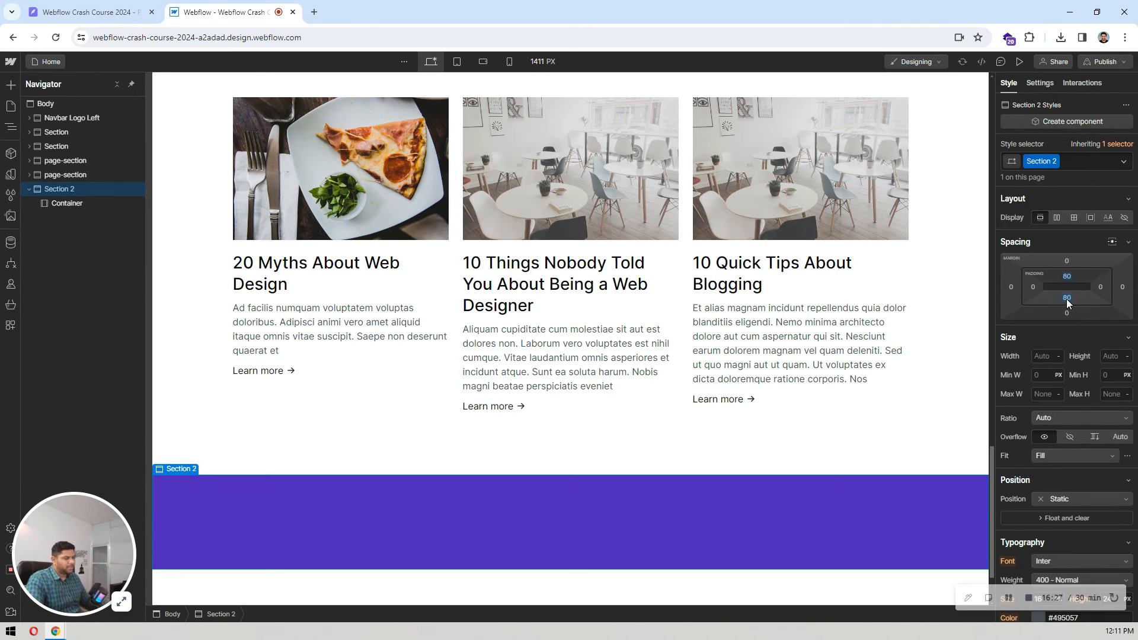
Step: Apply the existing container class to the Container inside Section 2
{"action": "left_click", "coordinate": [94, 203]}
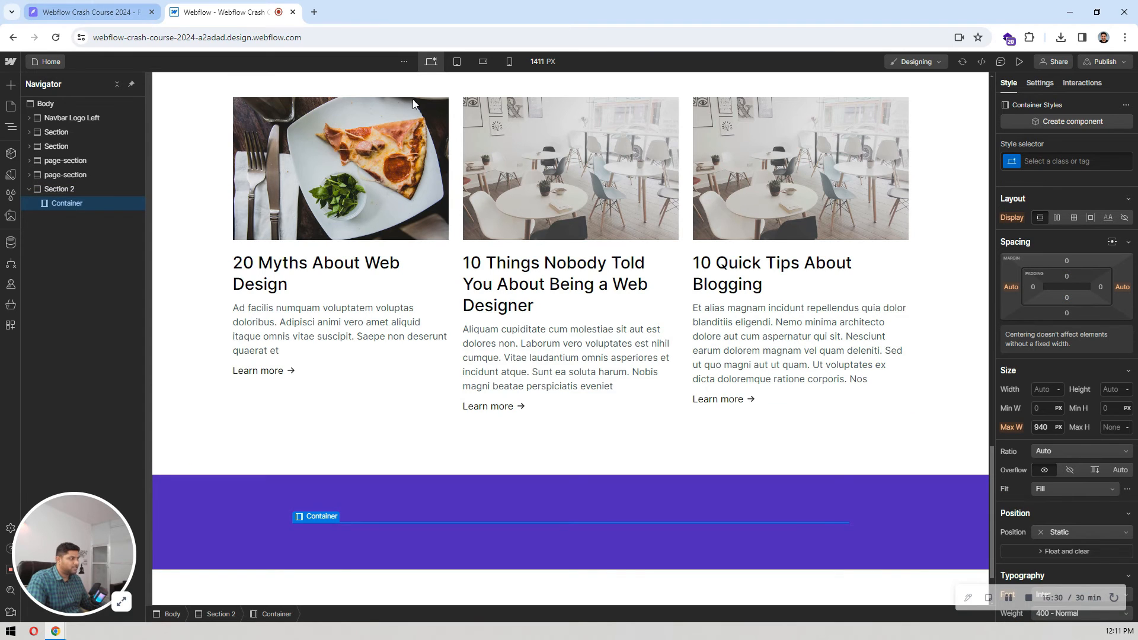
{"action": "left_click", "coordinate": [1056, 161]}
{"action": "type", "text": "conta"}
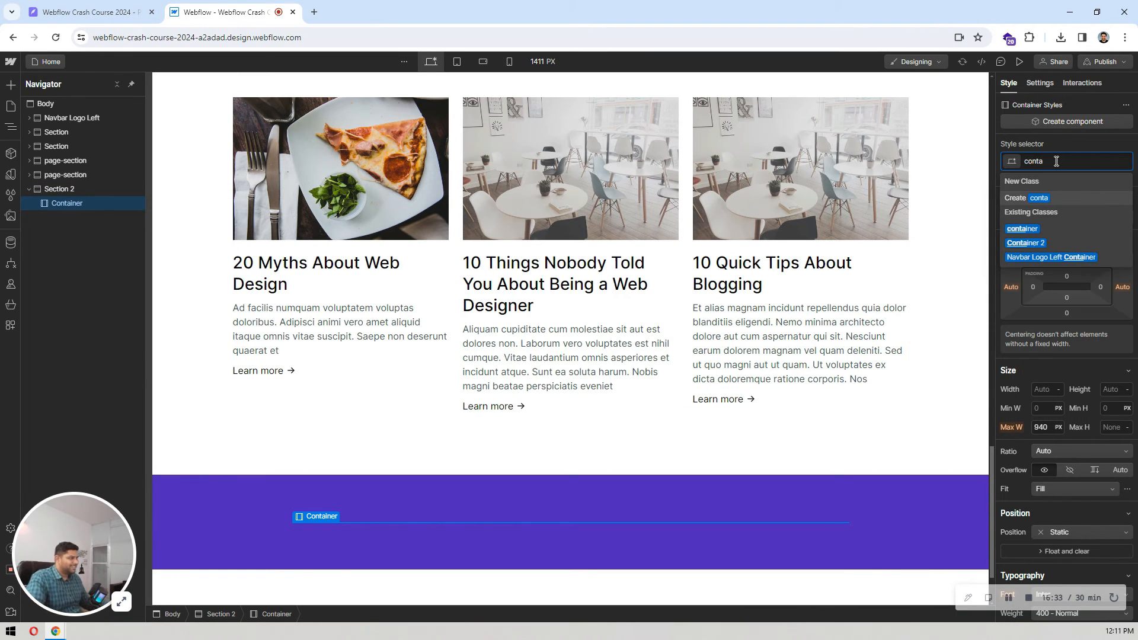
{"action": "left_click", "coordinate": [1020, 229]}
Step: Check the call-to-action layout in Pixso and add a Grid with two columns and one row inside Section 2's container in Webflow
{"action": "left_click", "coordinate": [90, 5]}
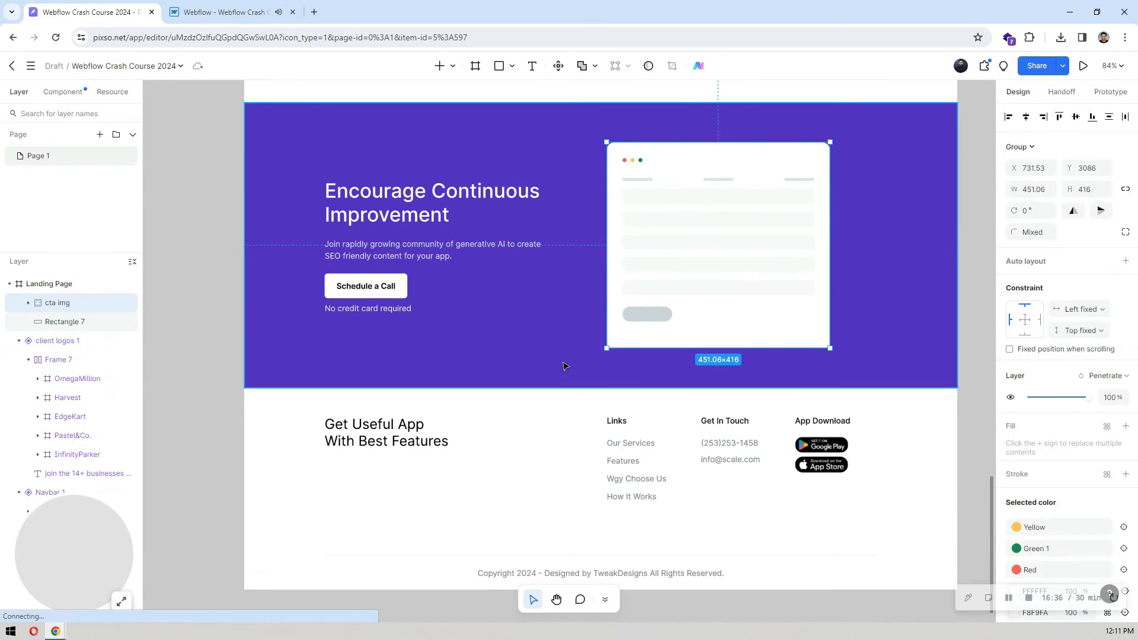
{"action": "left_click", "coordinate": [242, 7]}
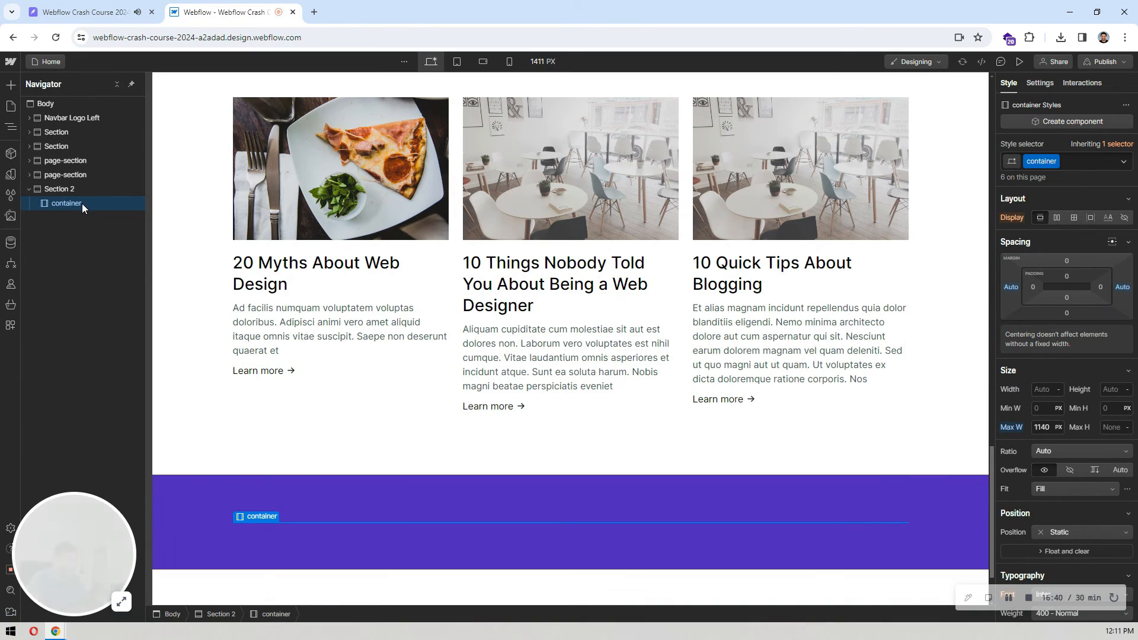
{"action": "key", "text": "ctrl+e"}
{"action": "type", "text": "grid"}
{"action": "key", "text": "Return"}
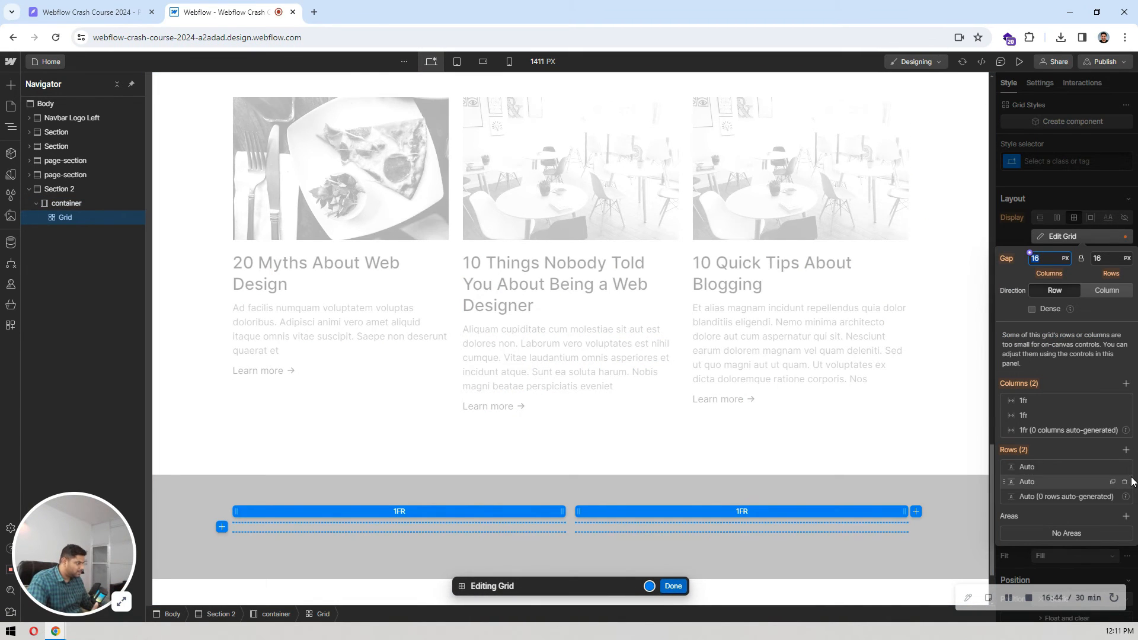
{"action": "left_click", "coordinate": [1125, 483]}
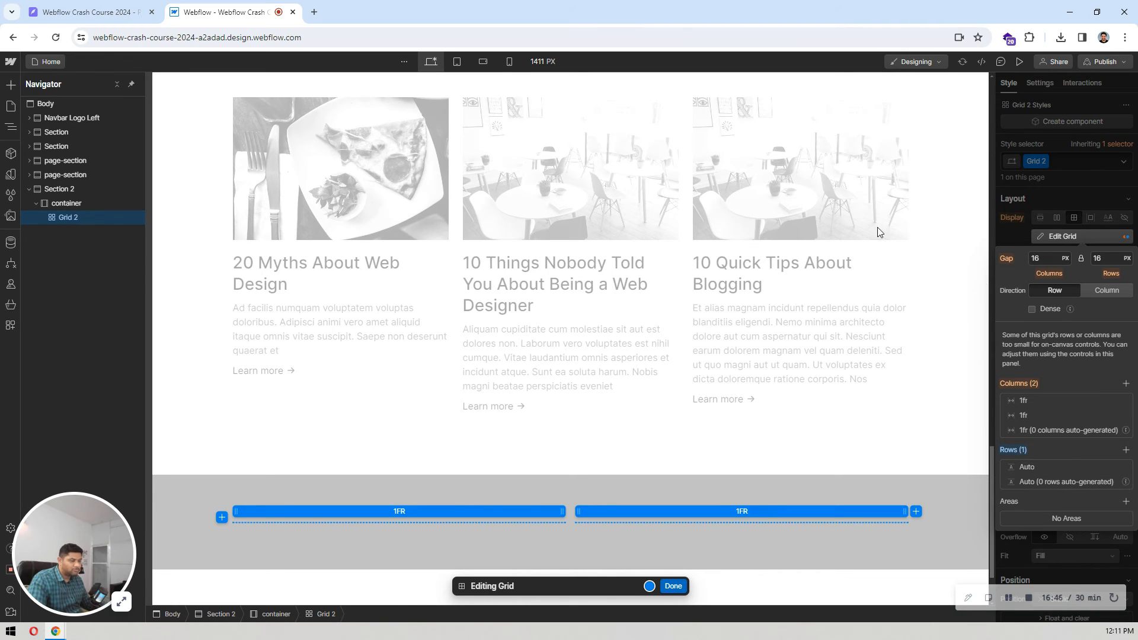
Step: Check the call-to-action text group in Pixso and set the Webflow grid's column and row gaps to 120 px
{"action": "left_click", "coordinate": [159, 5]}
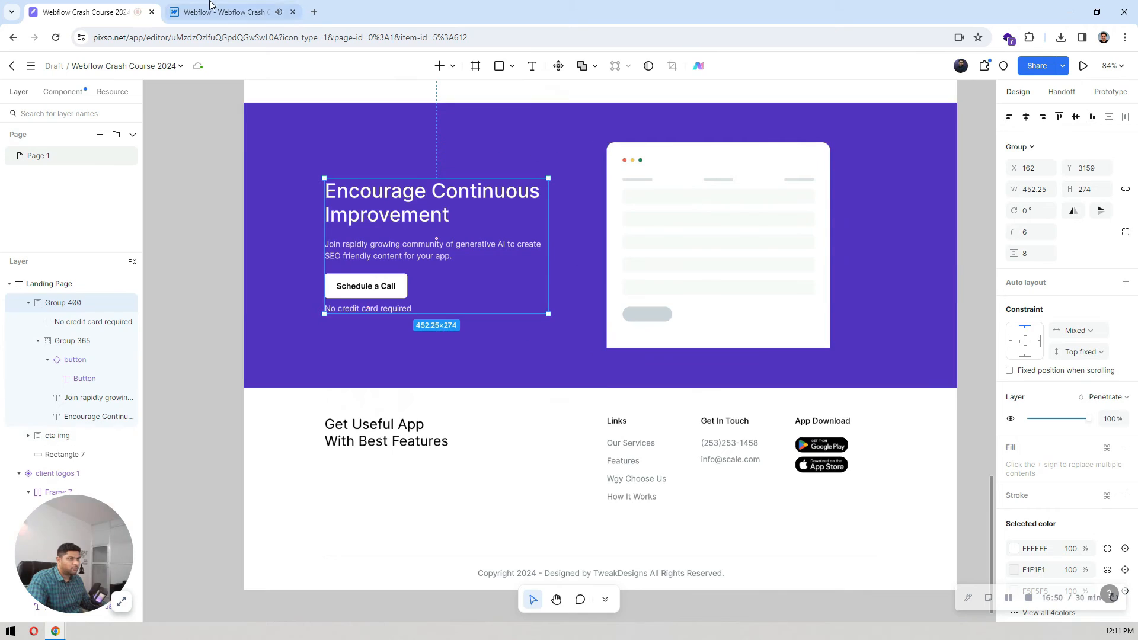
{"action": "left_click", "coordinate": [226, 12]}
{"action": "left_click", "coordinate": [1045, 258]}
{"action": "type", "text": "1"}
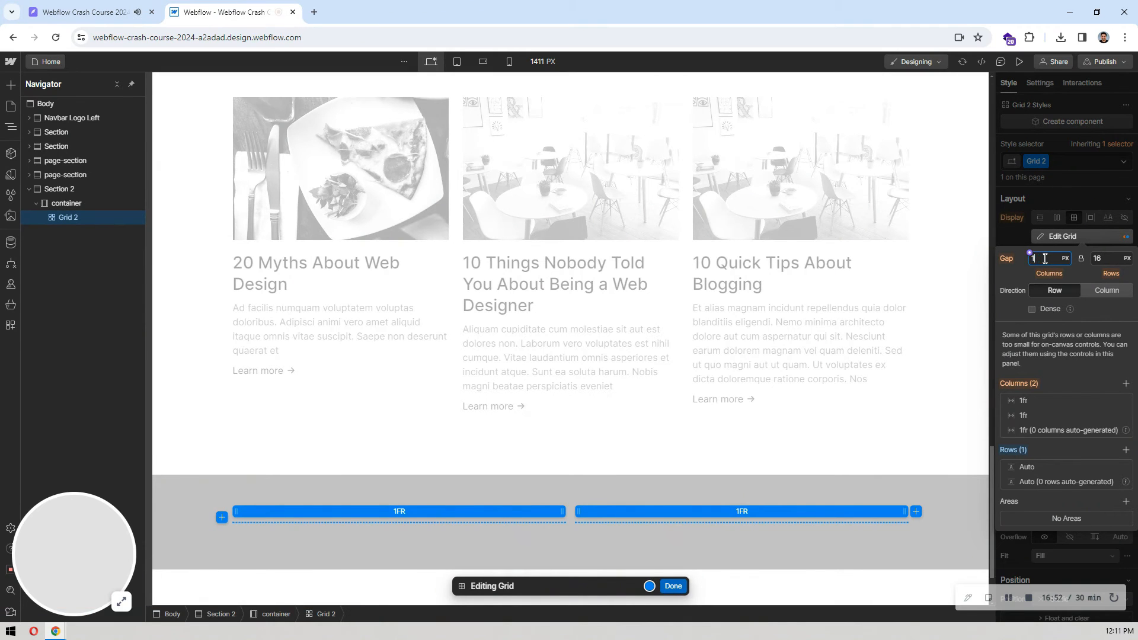
{"action": "type", "text": "20"}
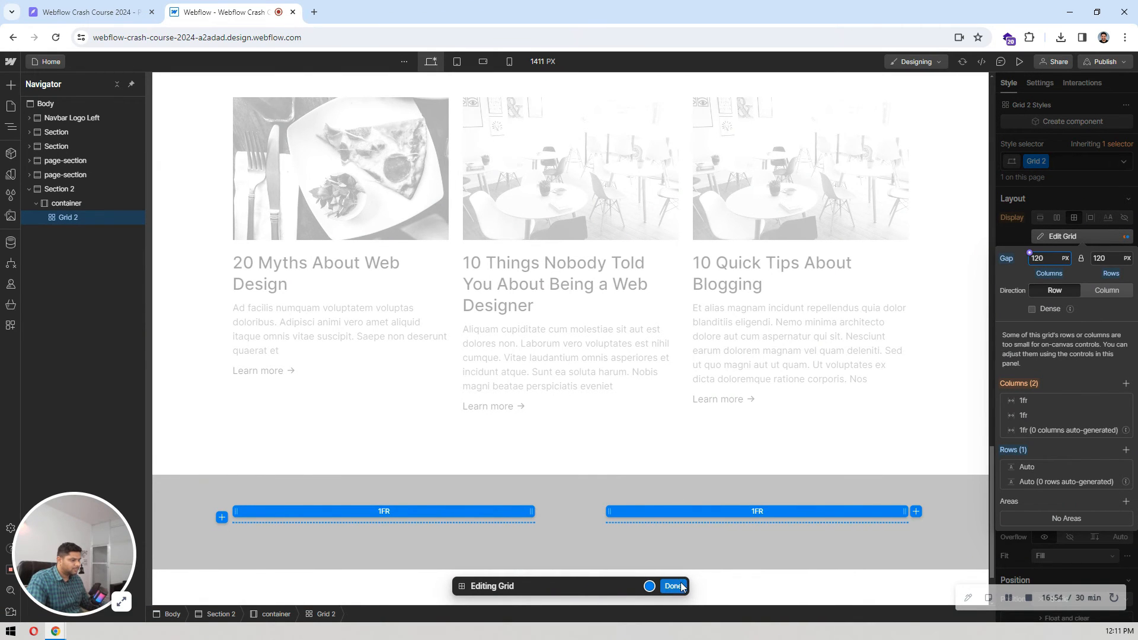
{"action": "left_click", "coordinate": [674, 587]}
Step: Add two Div Blocks inside Grid 2, one for each column
{"action": "scroll", "coordinate": [398, 480], "scroll_direction": "down", "scroll_amount": 2}
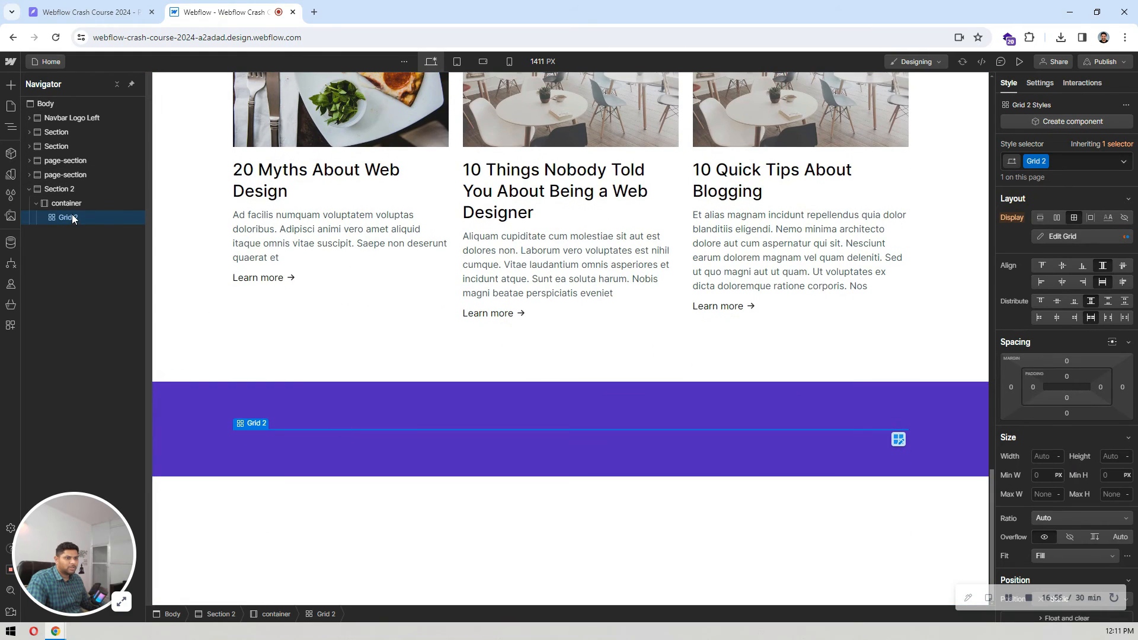
{"action": "key", "text": "ctrl+e"}
{"action": "type", "text": "div"}
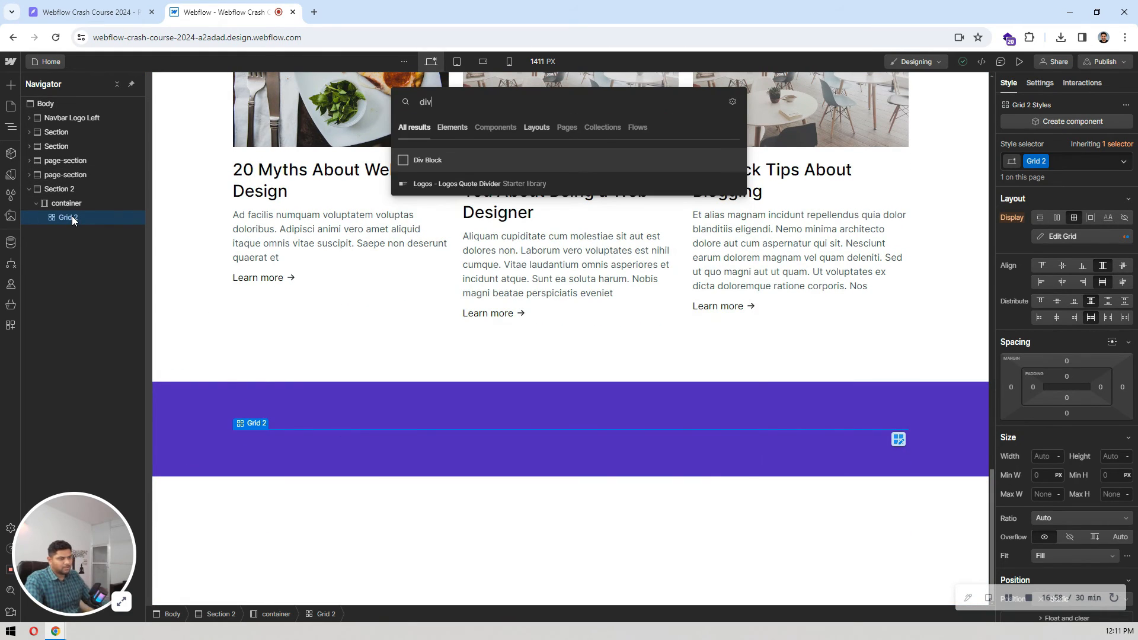
{"action": "key", "text": "Return"}
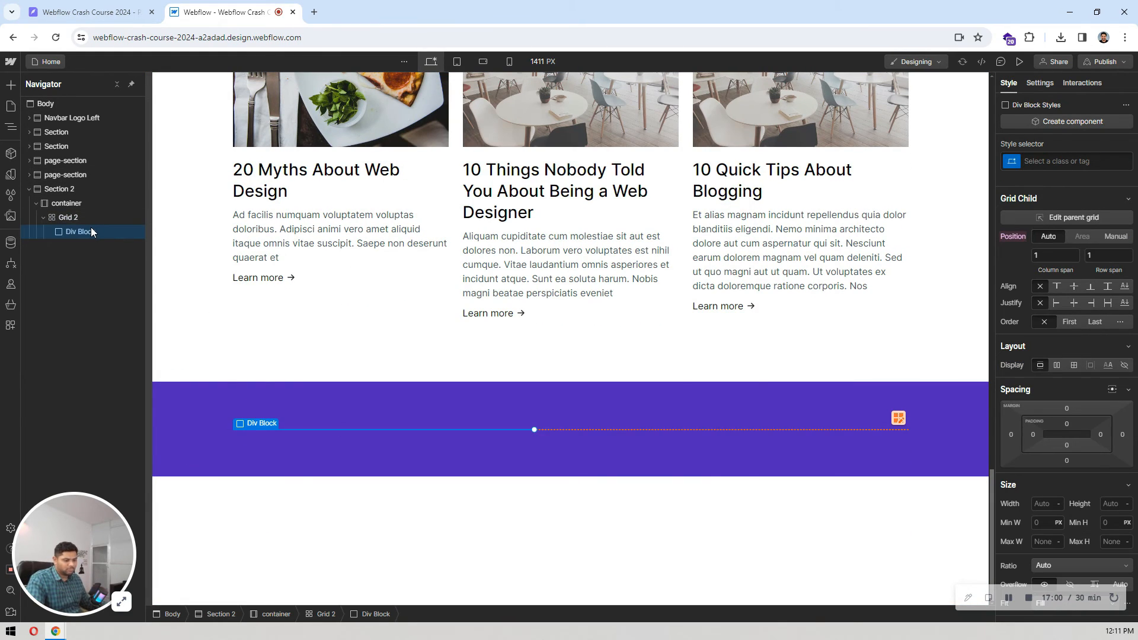
{"action": "left_click", "coordinate": [90, 245]}
Step: Add a Heading, a Paragraph and a Button to the first Div Block of Grid 2
{"action": "left_click", "coordinate": [87, 231]}
{"action": "key", "text": "ctrl+e"}
{"action": "type", "text": "head"}
{"action": "key", "text": "Return"}
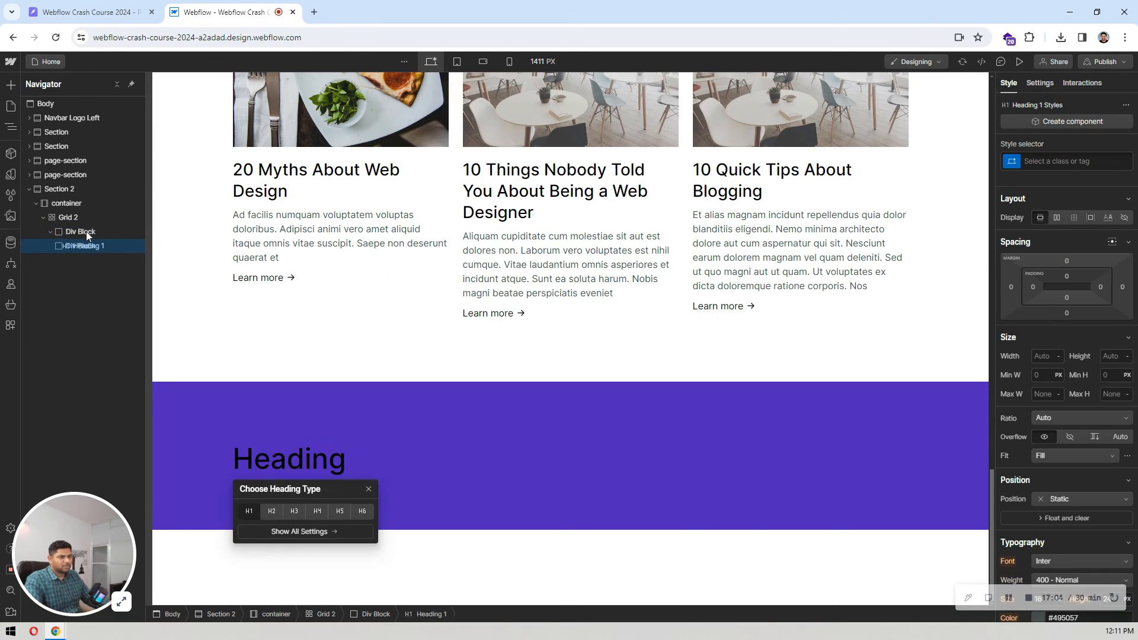
{"action": "key", "text": "ctrl+e"}
{"action": "type", "text": "para"}
{"action": "key", "text": "Return"}
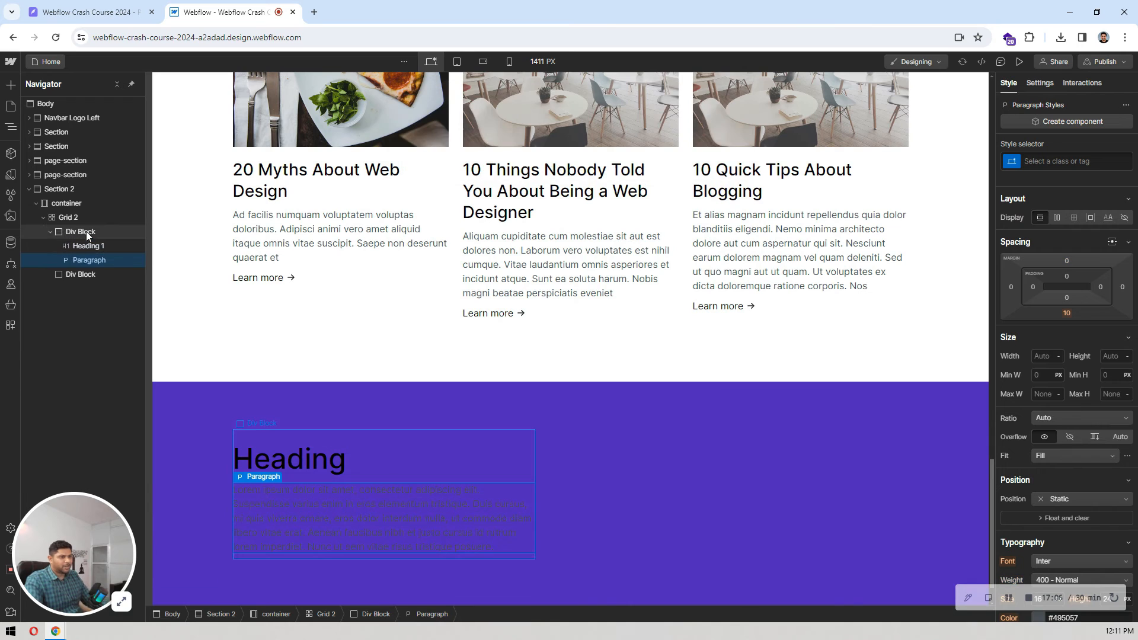
{"action": "key", "text": "ctrl+e"}
{"action": "type", "text": "butt"}
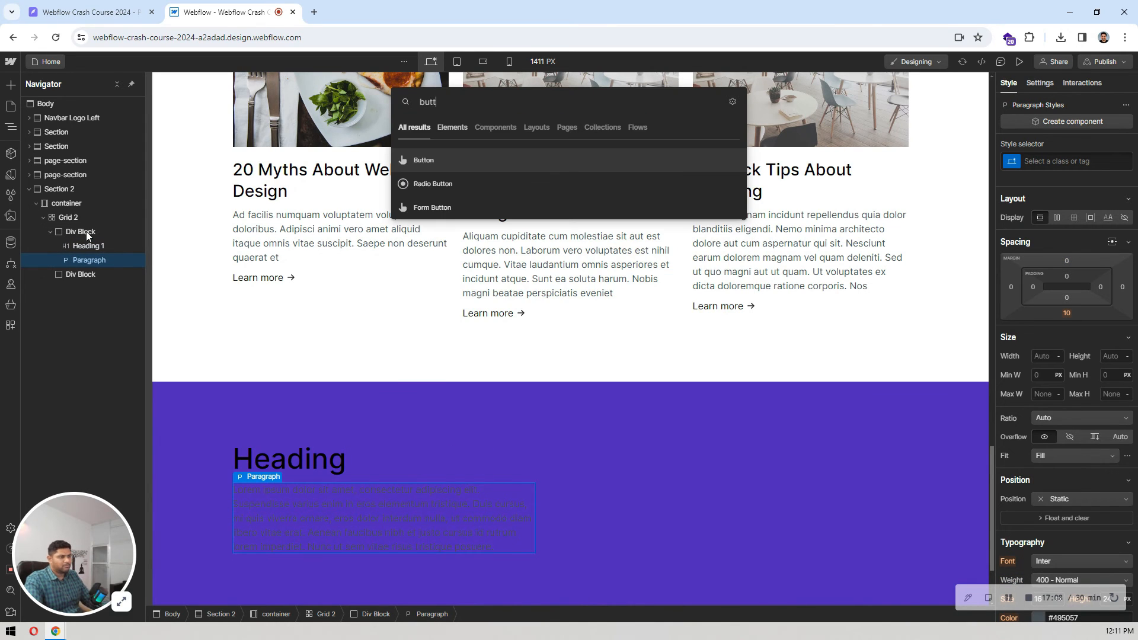
{"action": "key", "text": "Return"}
Step: Add an Image to the second Div Block of Grid 2 and use the asset cta img.png for it
{"action": "scroll", "coordinate": [426, 283], "scroll_direction": "down", "scroll_amount": 3}
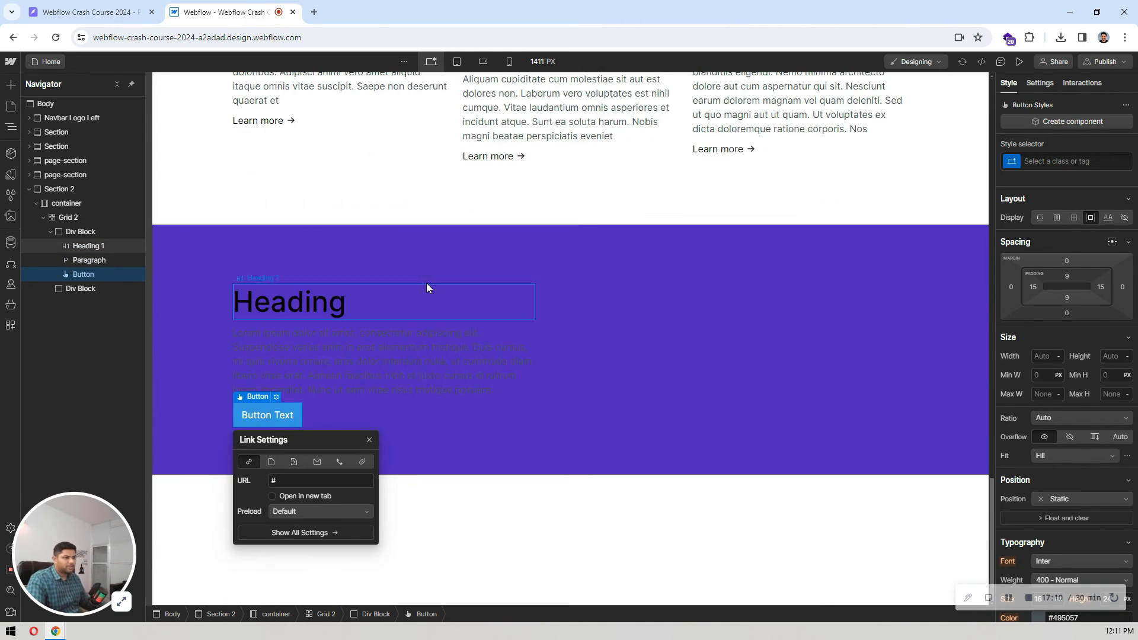
{"action": "left_click", "coordinate": [102, 294]}
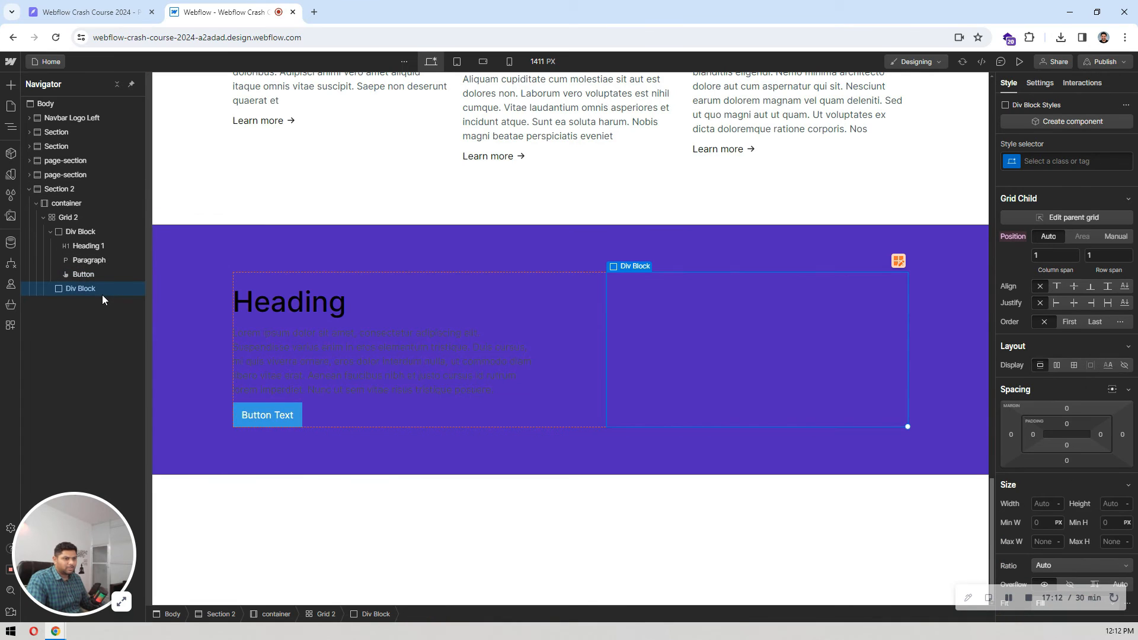
{"action": "key", "text": "ctrl+e"}
{"action": "type", "text": "image"}
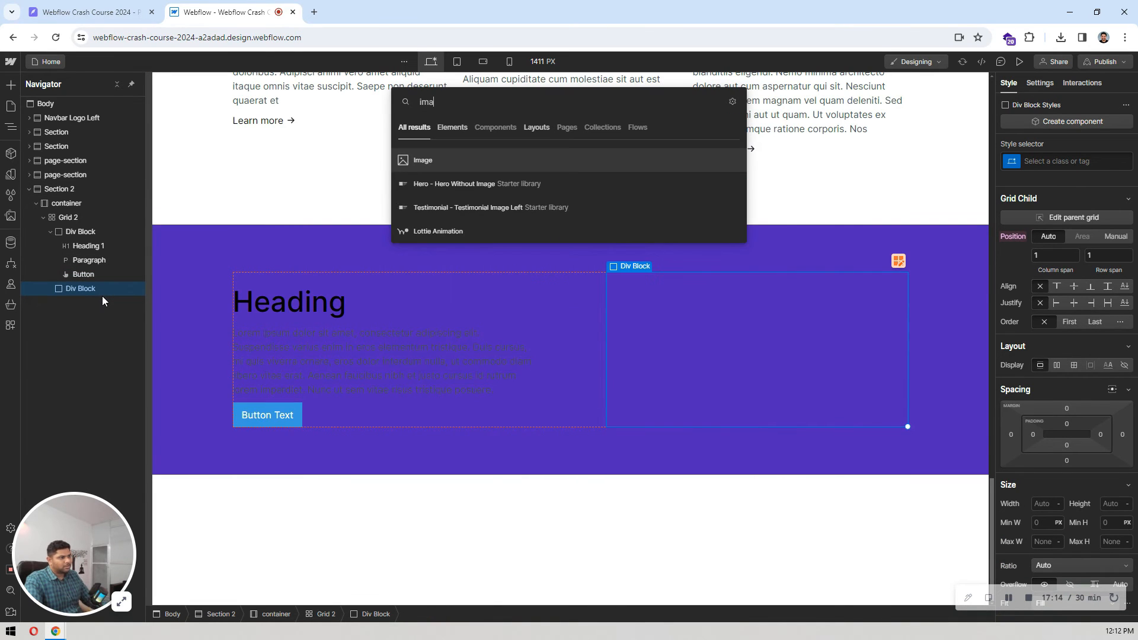
{"action": "key", "text": "Return"}
{"action": "left_click", "coordinate": [652, 390]}
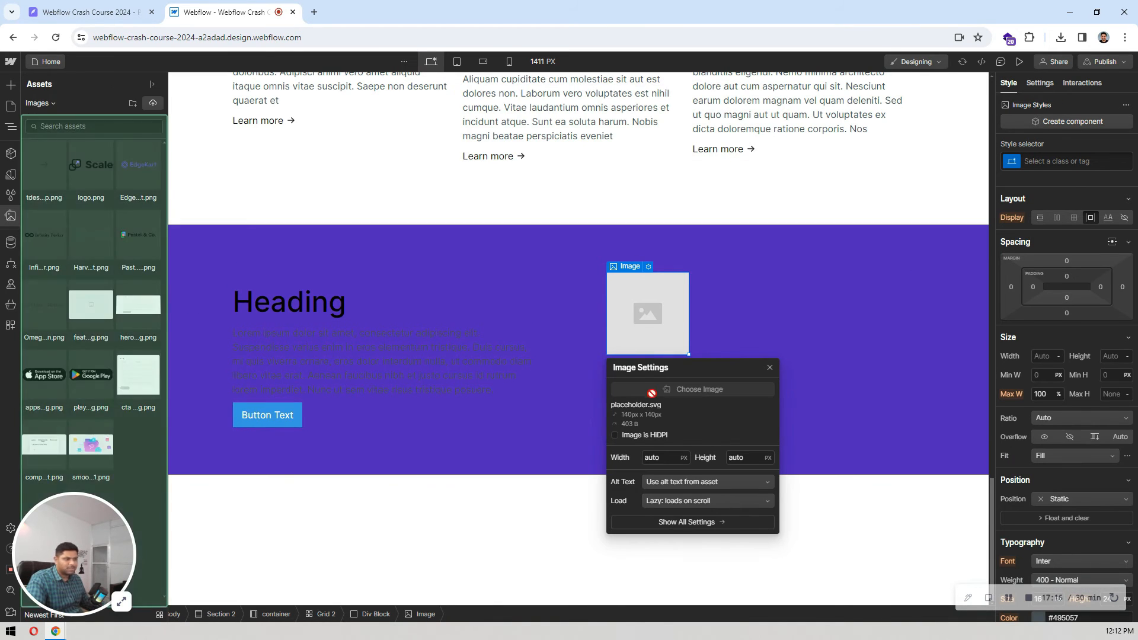
{"action": "left_click", "coordinate": [144, 375]}
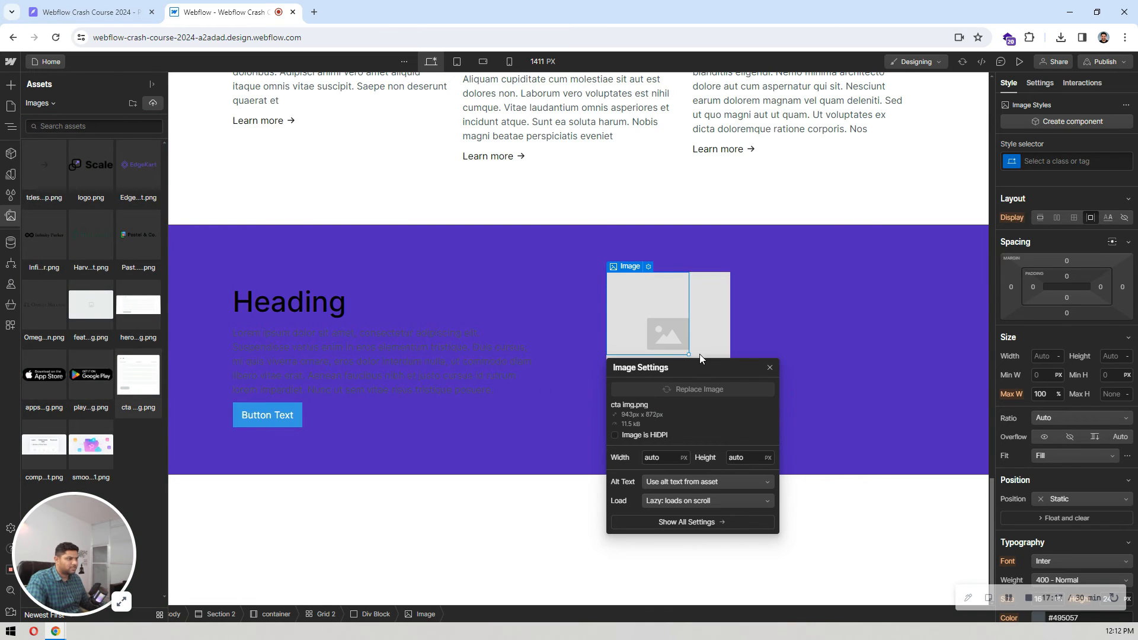
{"action": "left_click", "coordinate": [460, 233]}
Step: Align the Div Block holding the heading, paragraph and button vertically to the center of its grid cell
{"action": "scroll", "coordinate": [460, 230], "scroll_direction": "down", "scroll_amount": 2}
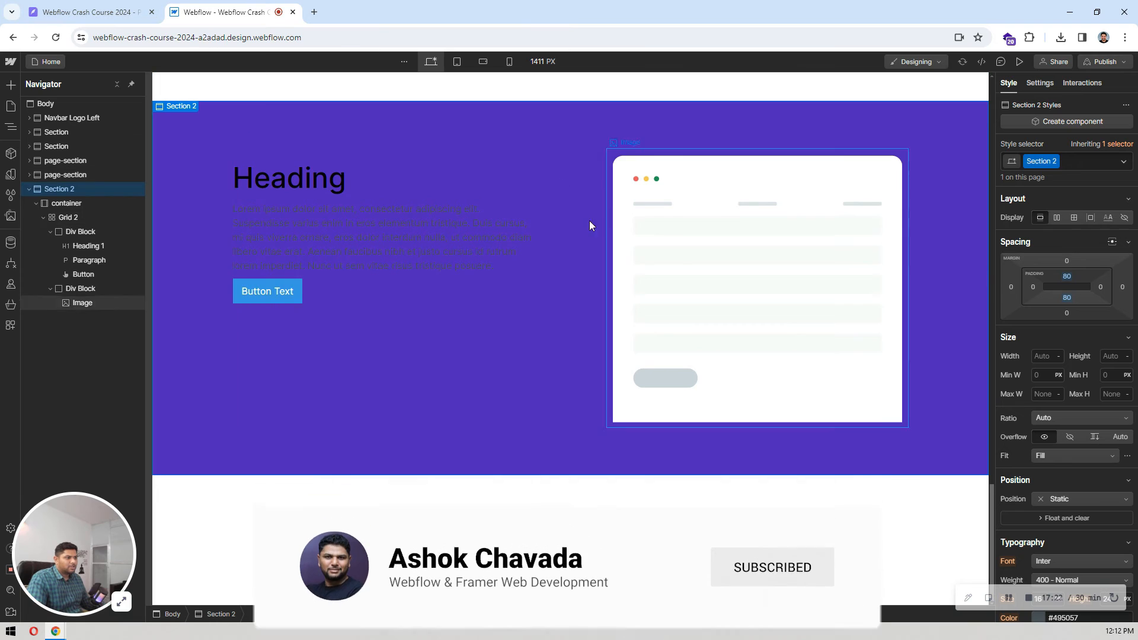
{"action": "left_click", "coordinate": [468, 315]}
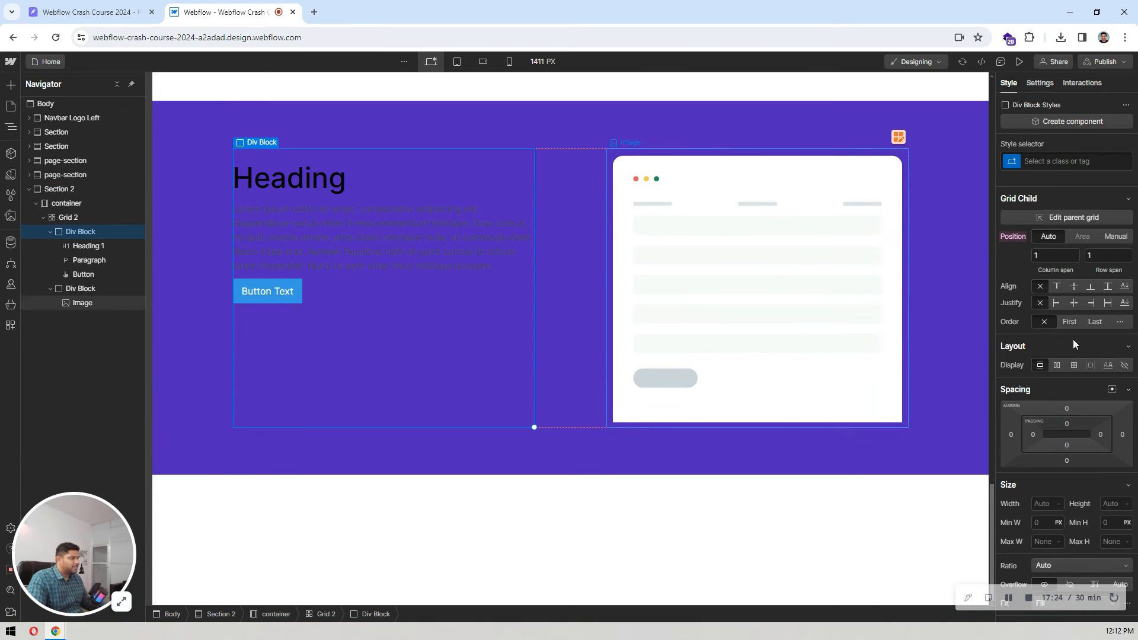
{"action": "left_click", "coordinate": [1073, 286]}
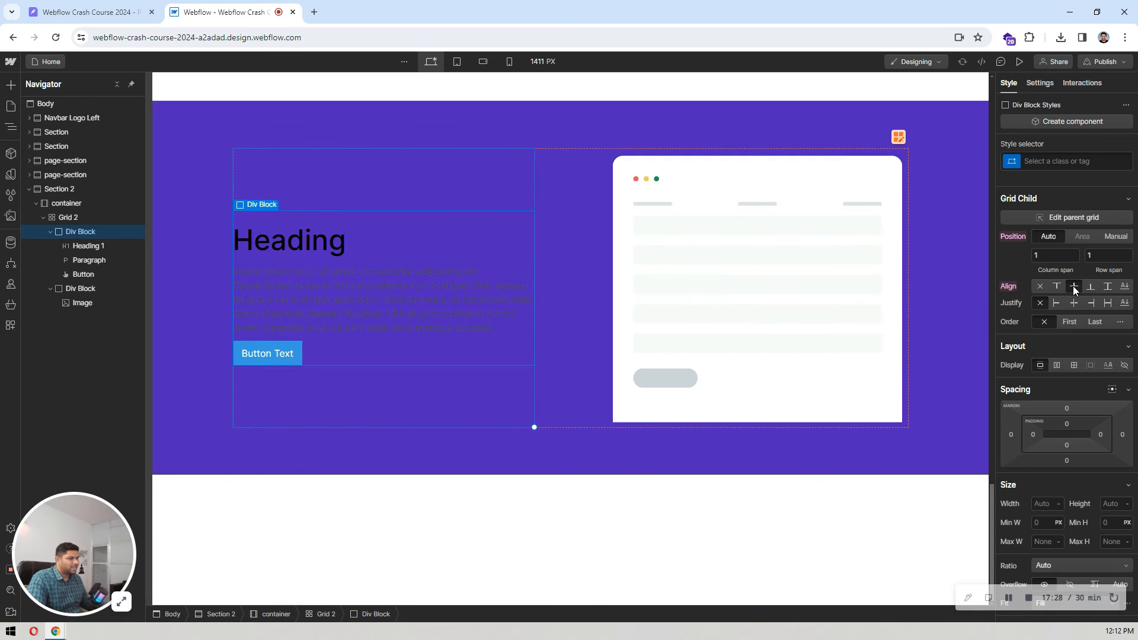
Step: Replace the call-to-action heading's placeholder with "Encourage Continuous Improvement", copied from the Pixso design
{"action": "left_click", "coordinate": [312, 254]}
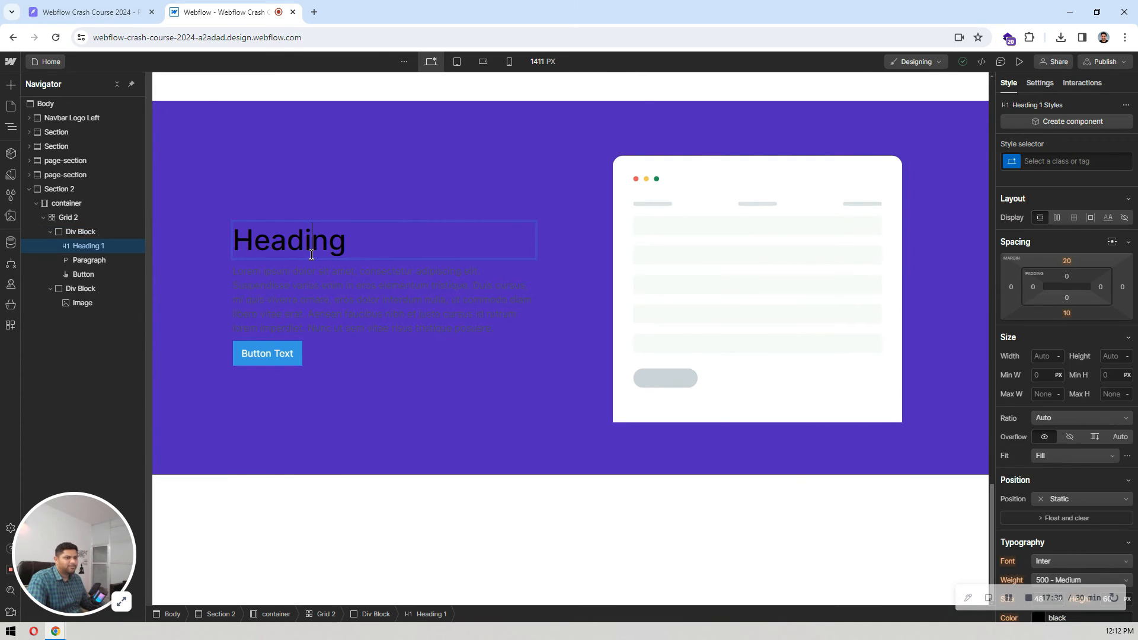
{"action": "left_click", "coordinate": [126, 6]}
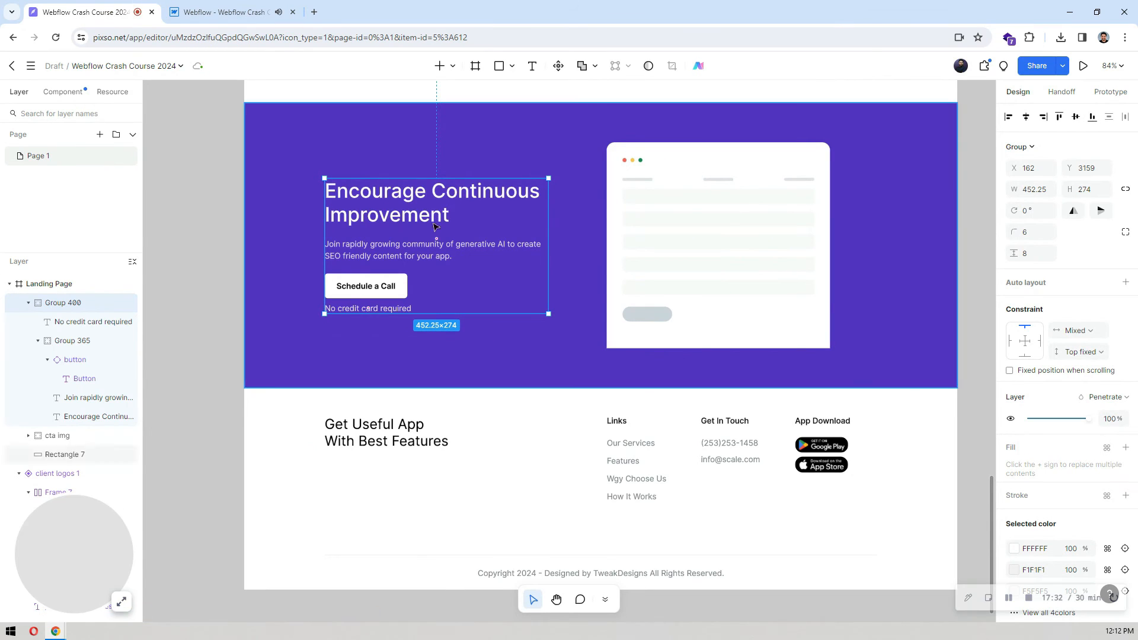
{"action": "double_click", "coordinate": [389, 196]}
{"action": "double_click", "coordinate": [388, 195]}
{"action": "key", "text": "ctrl+c"}
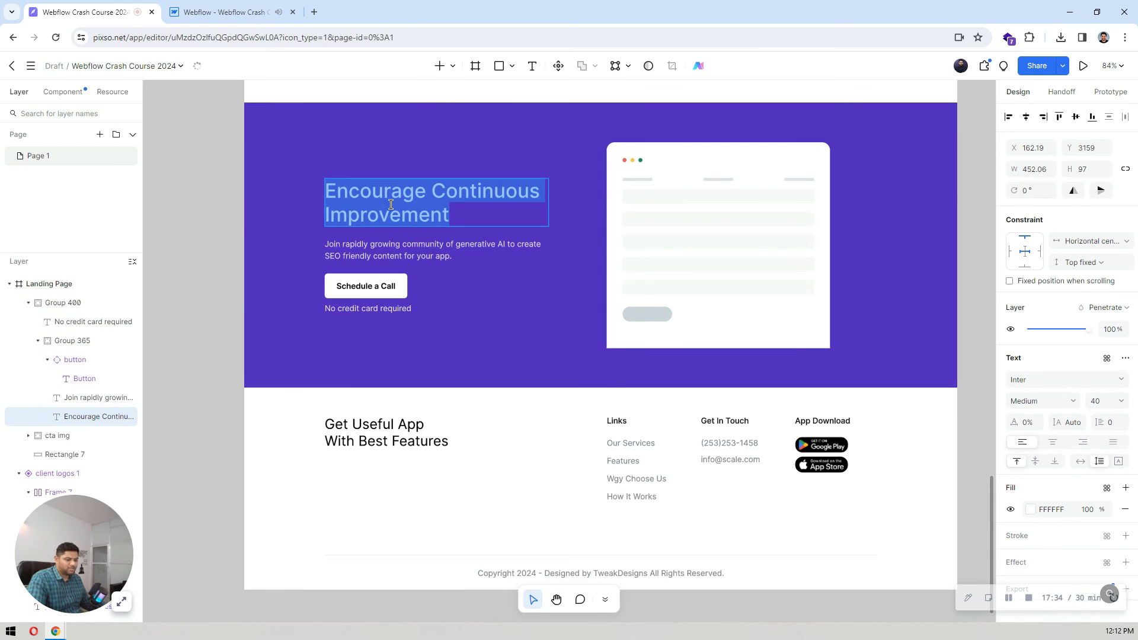
{"action": "key", "text": "ctrl+Tab"}
{"action": "double_click", "coordinate": [295, 240]}
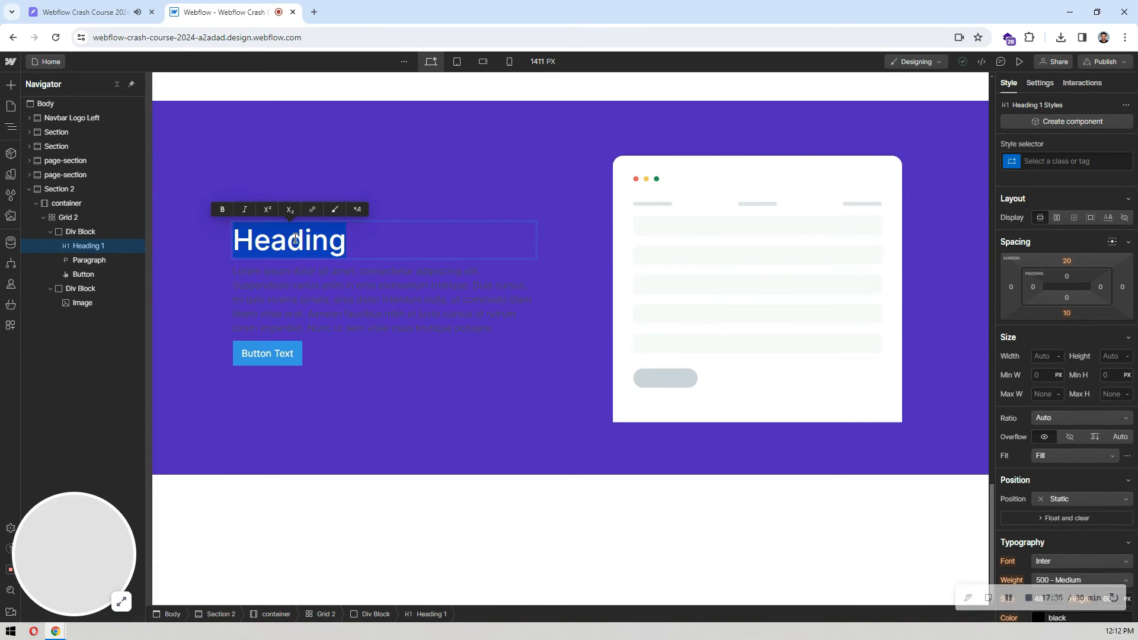
{"action": "key", "text": "ctrl+v"}
Step: Replace the paragraph's placeholder with "Join rapidly growing community of generative AI to create SEO friendly content for your app." from the Pixso design
{"action": "key", "text": "ctrl+shift+Tab"}
{"action": "left_click", "coordinate": [377, 249]}
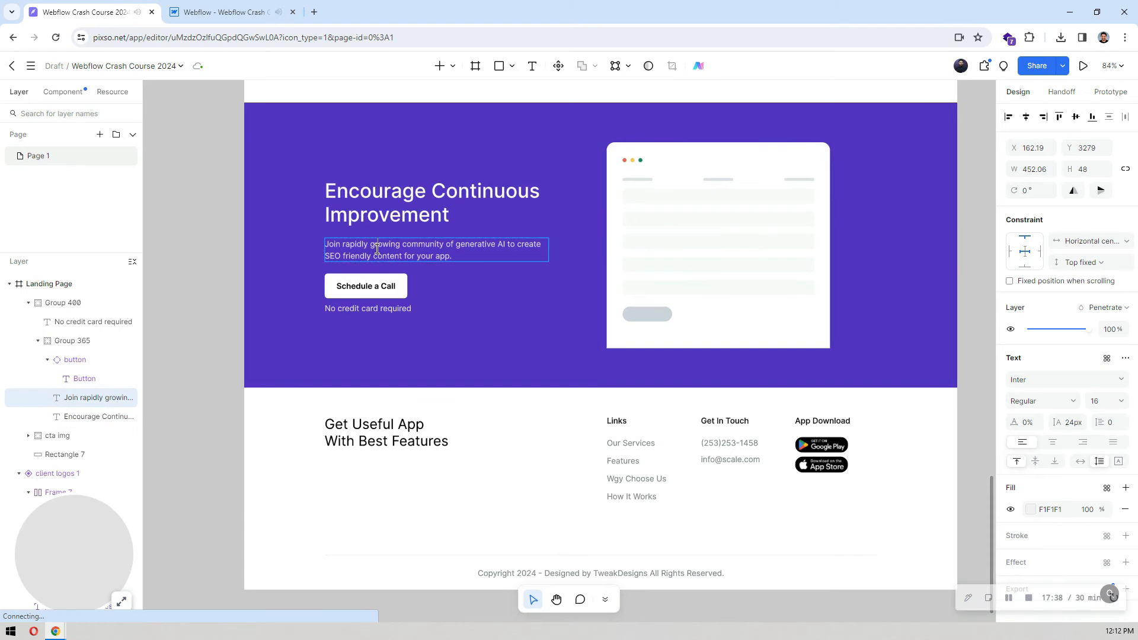
{"action": "double_click", "coordinate": [377, 249]}
{"action": "key", "text": "ctrl+c"}
{"action": "key", "text": "ctrl+Tab"}
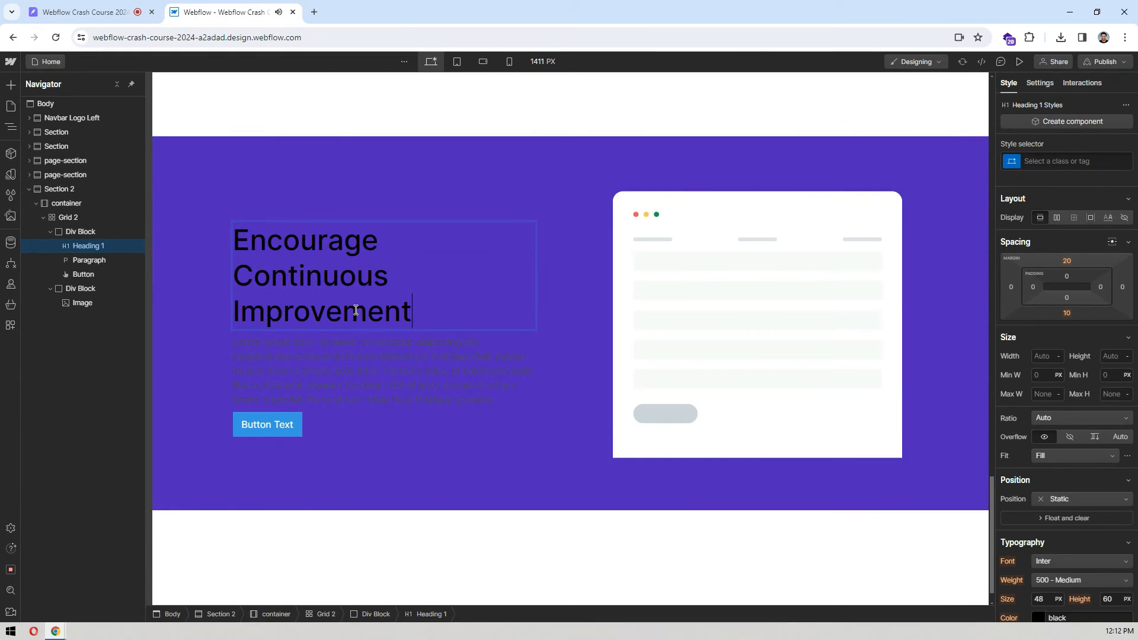
{"action": "double_click", "coordinate": [349, 361]}
{"action": "key", "text": "ctrl+v"}
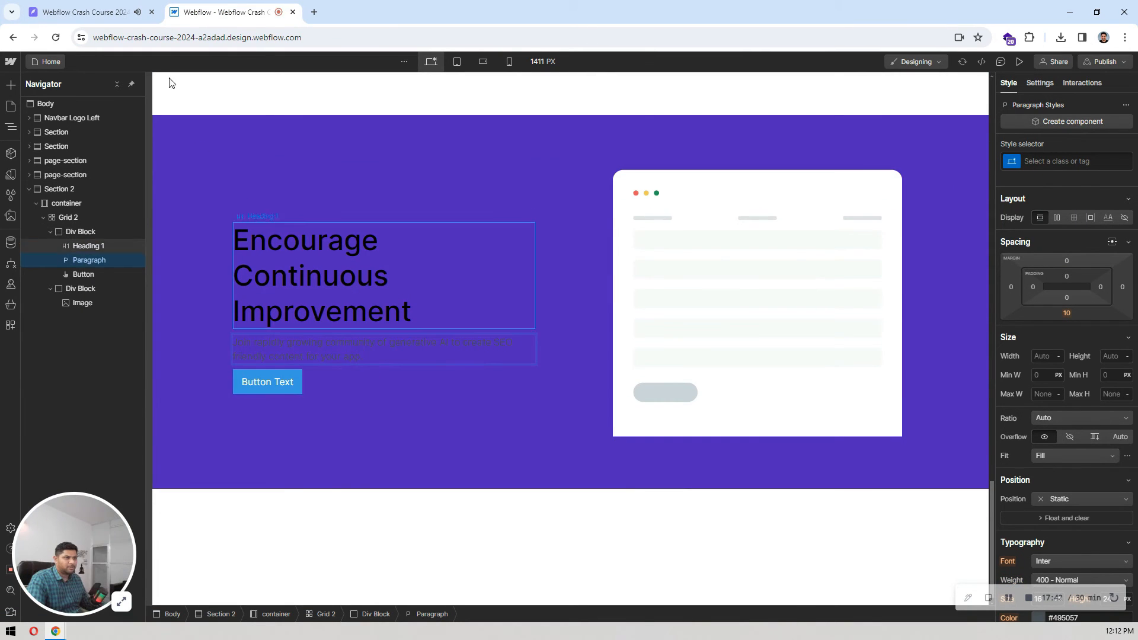
Step: Replace the button's label with "Schedule a Call", copied from the Pixso design
{"action": "key", "text": "ctrl+shift+Tab"}
{"action": "double_click", "coordinate": [361, 291]}
{"action": "key", "text": "ctrl+c"}
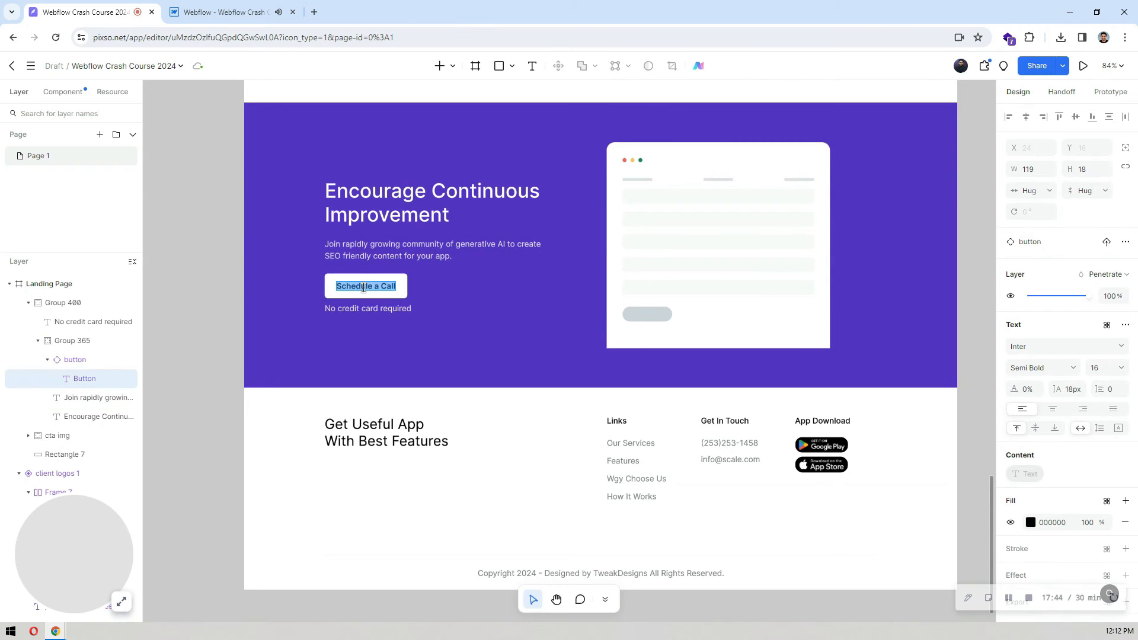
{"action": "left_click", "coordinate": [210, 5]}
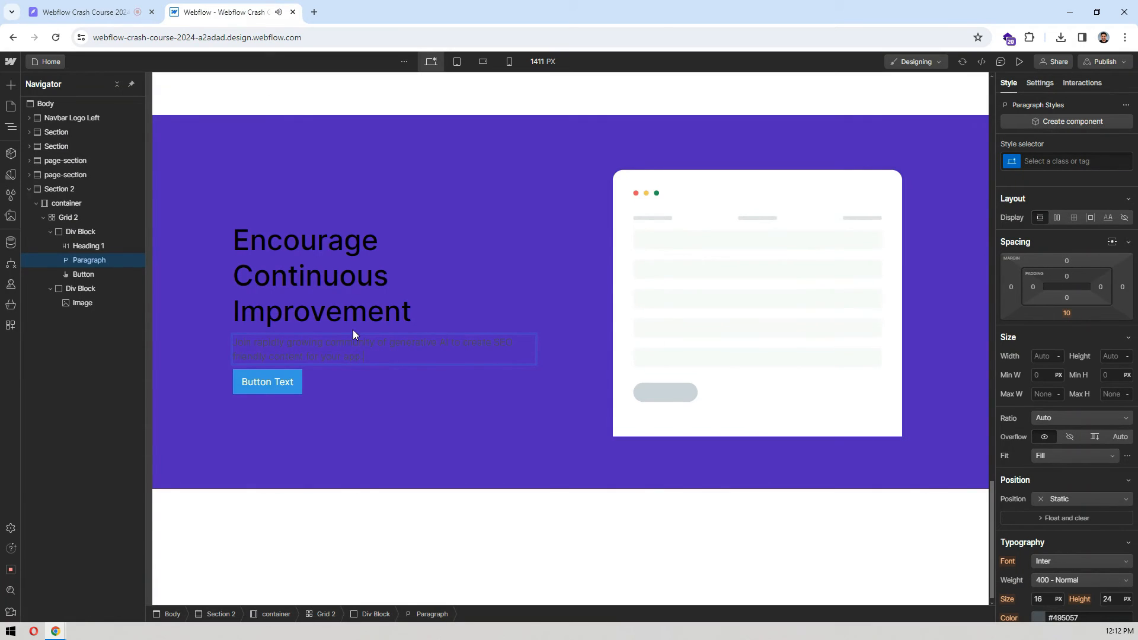
{"action": "left_click", "coordinate": [277, 387]}
{"action": "double_click", "coordinate": [265, 382]}
{"action": "key", "text": "ctrl+v"}
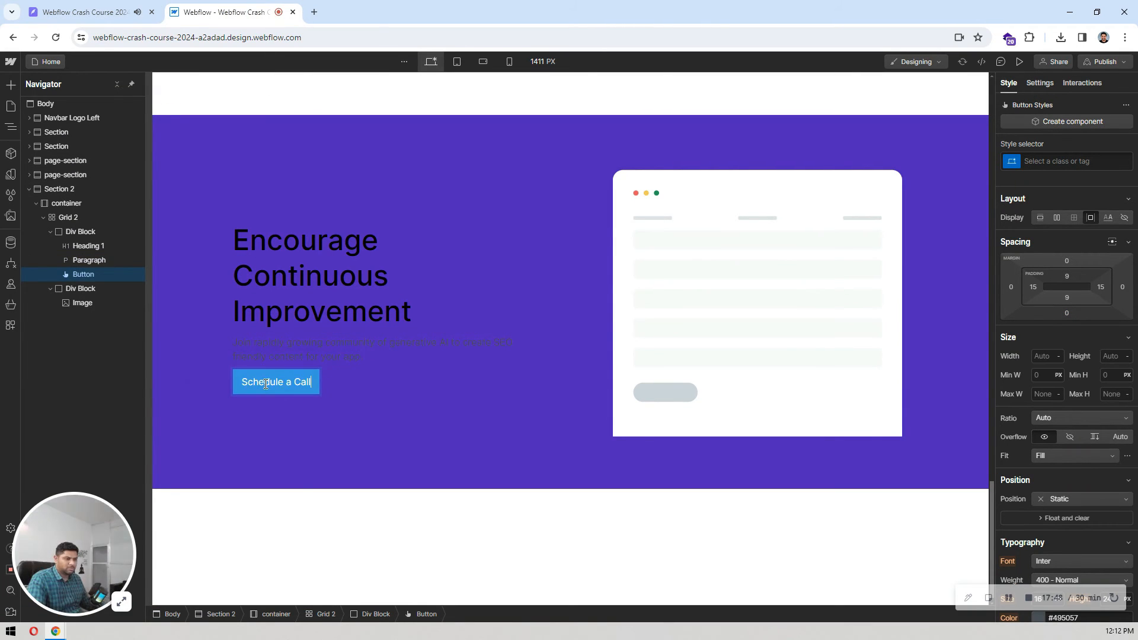
{"action": "left_click", "coordinate": [388, 385]}
Step: Add a Text Block directly after the Schedule a Call button in the first Div Block
{"action": "left_click", "coordinate": [296, 387]}
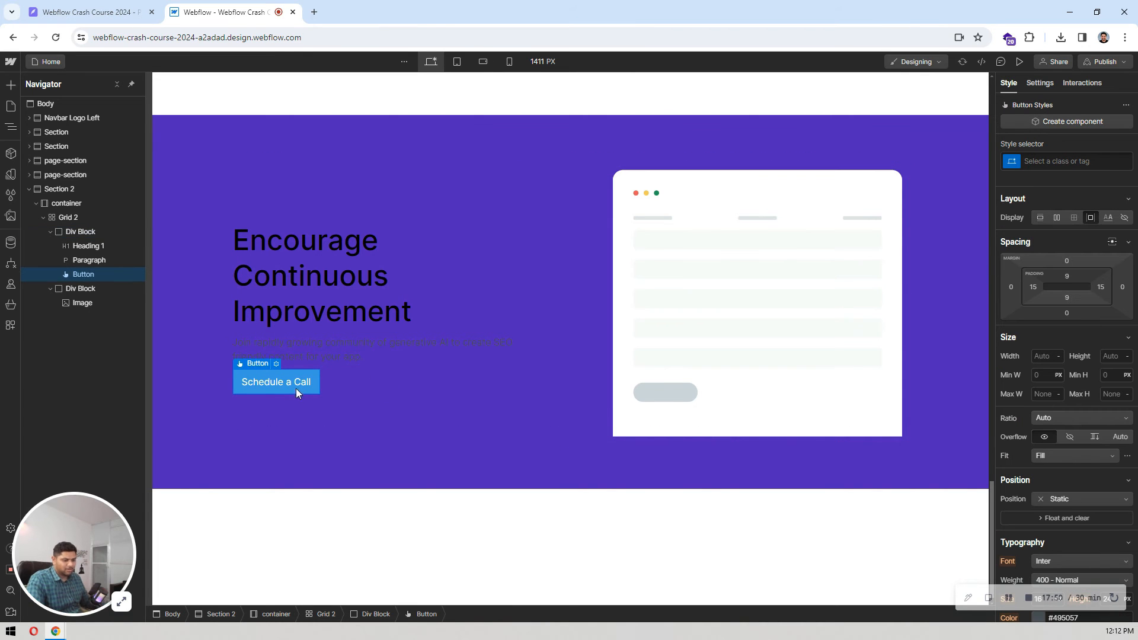
{"action": "key", "text": "ctrl+e"}
{"action": "type", "text": "text"}
{"action": "key", "text": "Down"}
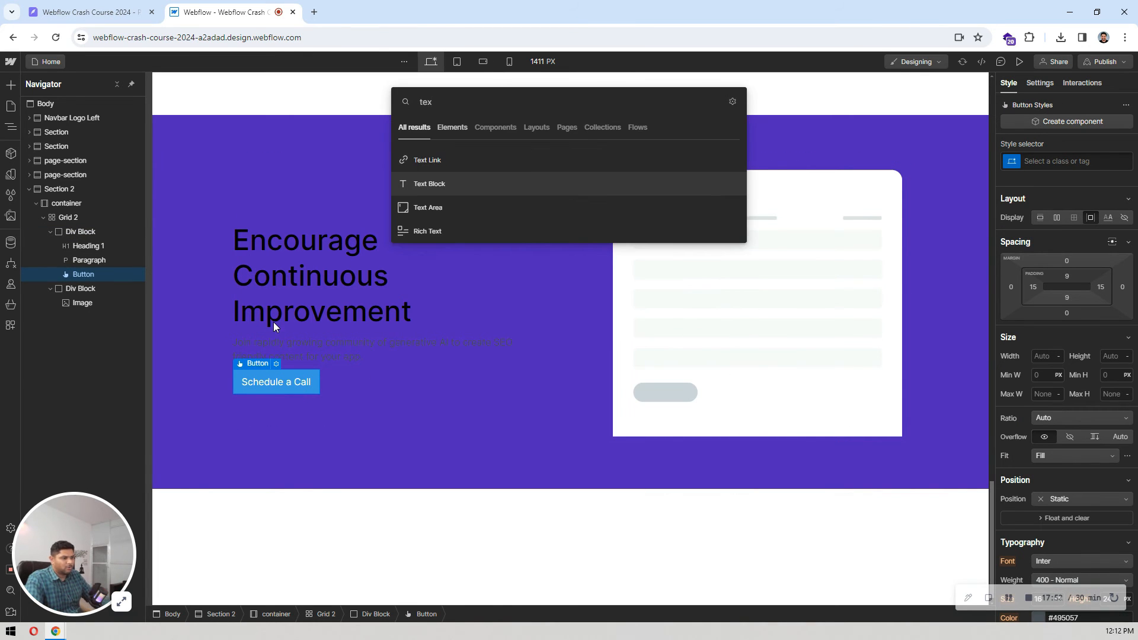
{"action": "key", "text": "Return"}
{"action": "double_click", "coordinate": [150, 3]}
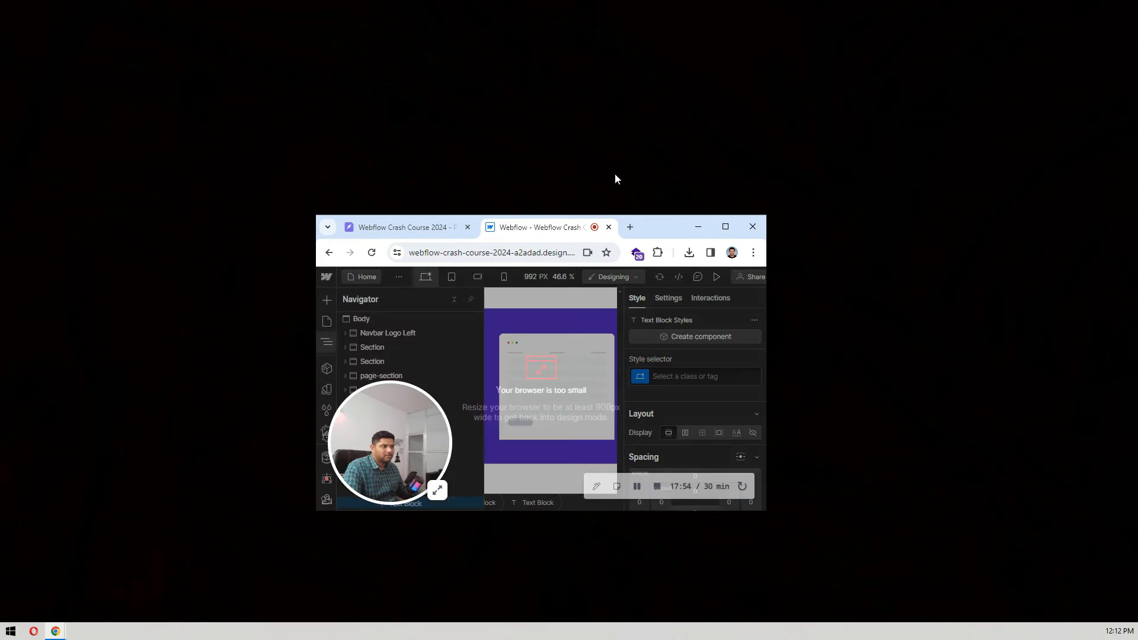
{"action": "left_click", "coordinate": [728, 227]}
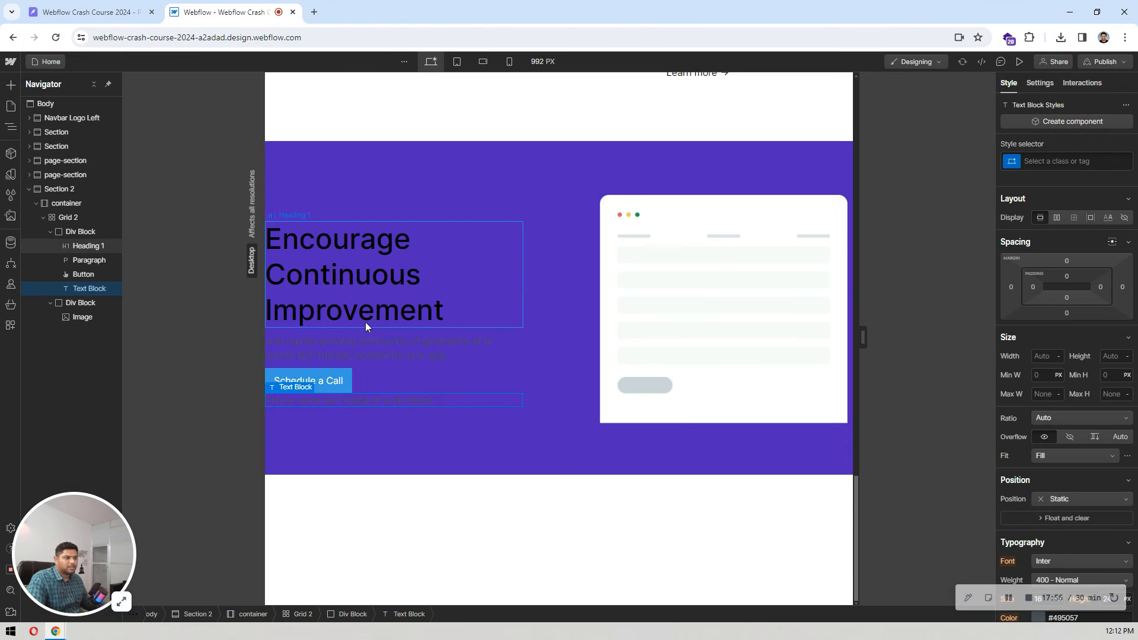
Step: Replace the Text Block's placeholder with "No credit card required" from the Pixso design and restore the full-width desktop canvas
{"action": "left_click", "coordinate": [110, 6]}
{"action": "left_click", "coordinate": [385, 309]}
{"action": "double_click", "coordinate": [386, 309]}
{"action": "key", "text": "ctrl+c"}
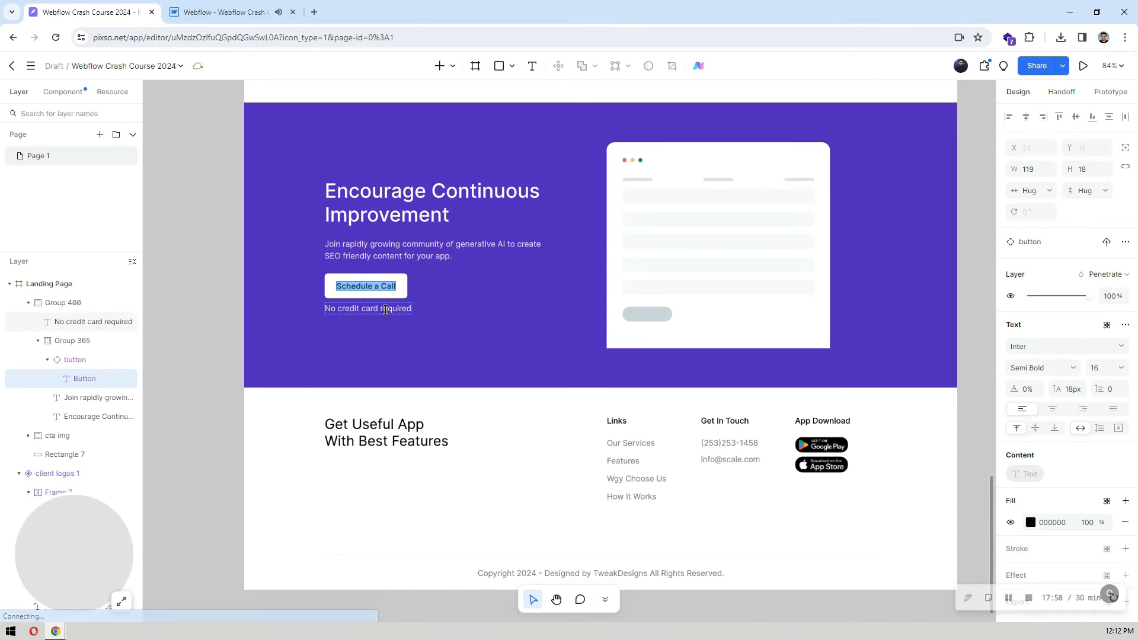
{"action": "key", "text": "ctrl+Tab"}
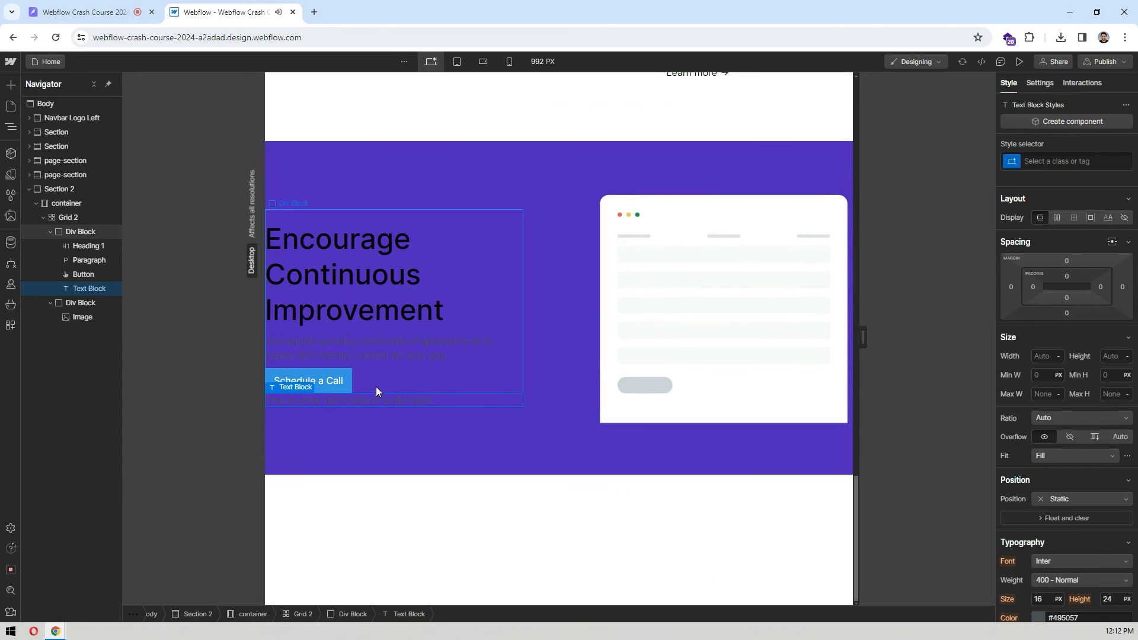
{"action": "double_click", "coordinate": [388, 395]}
{"action": "key", "text": "ctrl+v"}
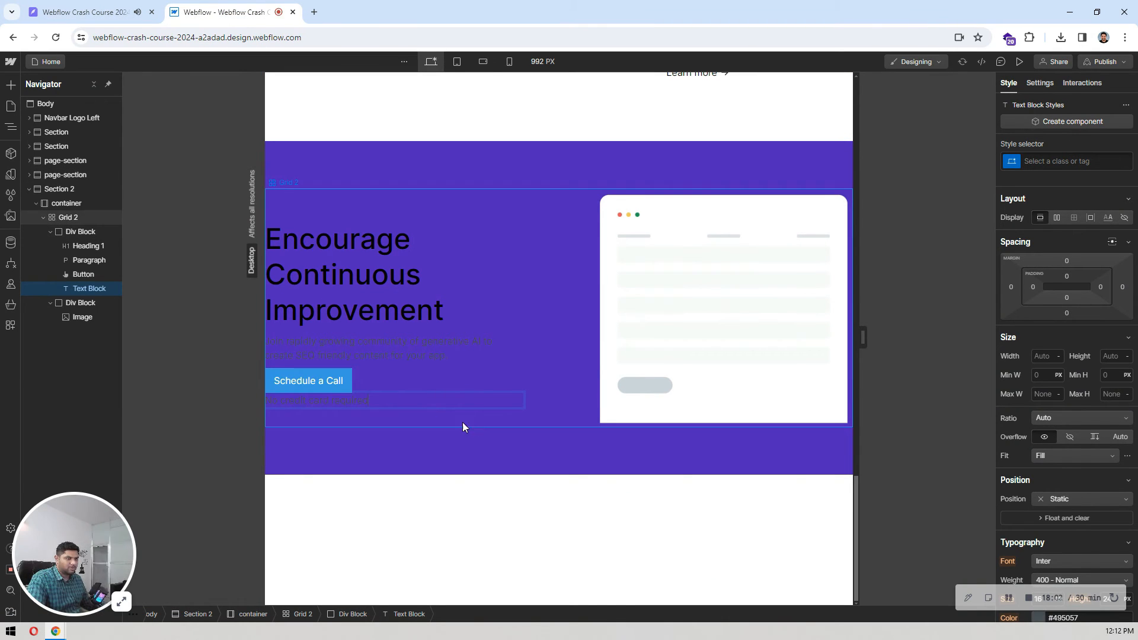
{"action": "left_click", "coordinate": [475, 425]}
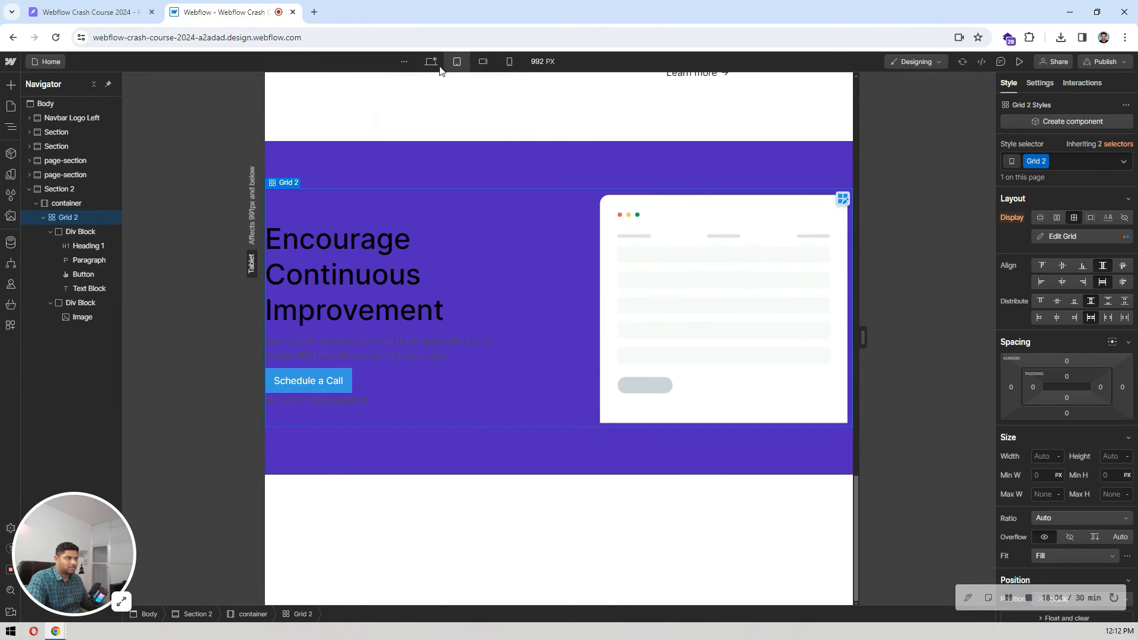
{"action": "left_click", "coordinate": [432, 62]}
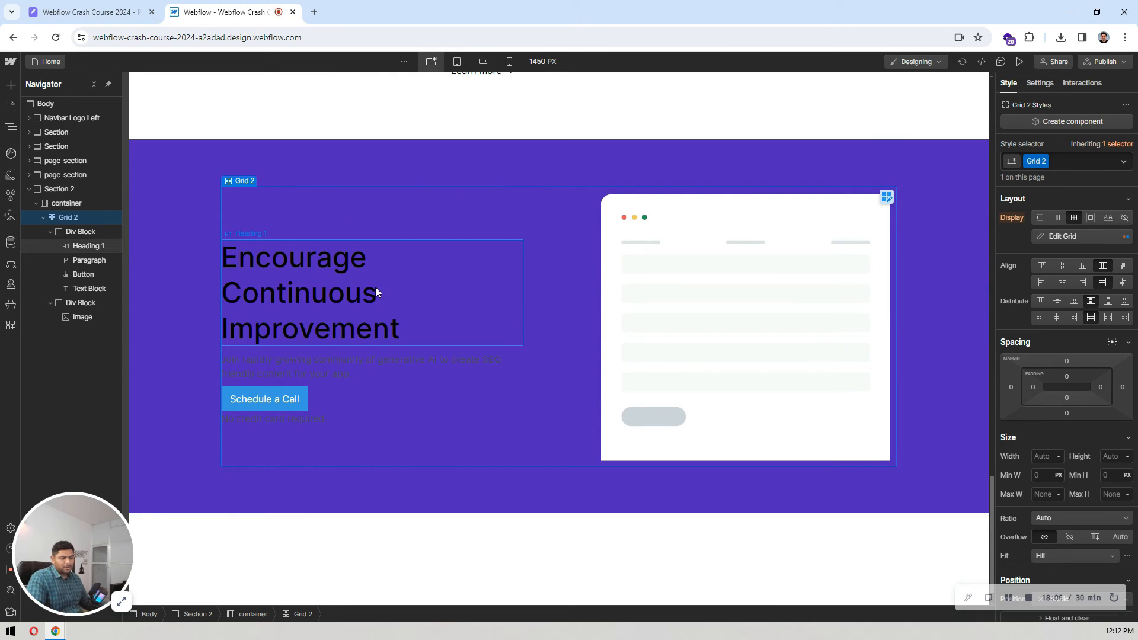
Step: Change the "Encourage Continuous Improvement" heading's type to H2
{"action": "left_click", "coordinate": [312, 259]}
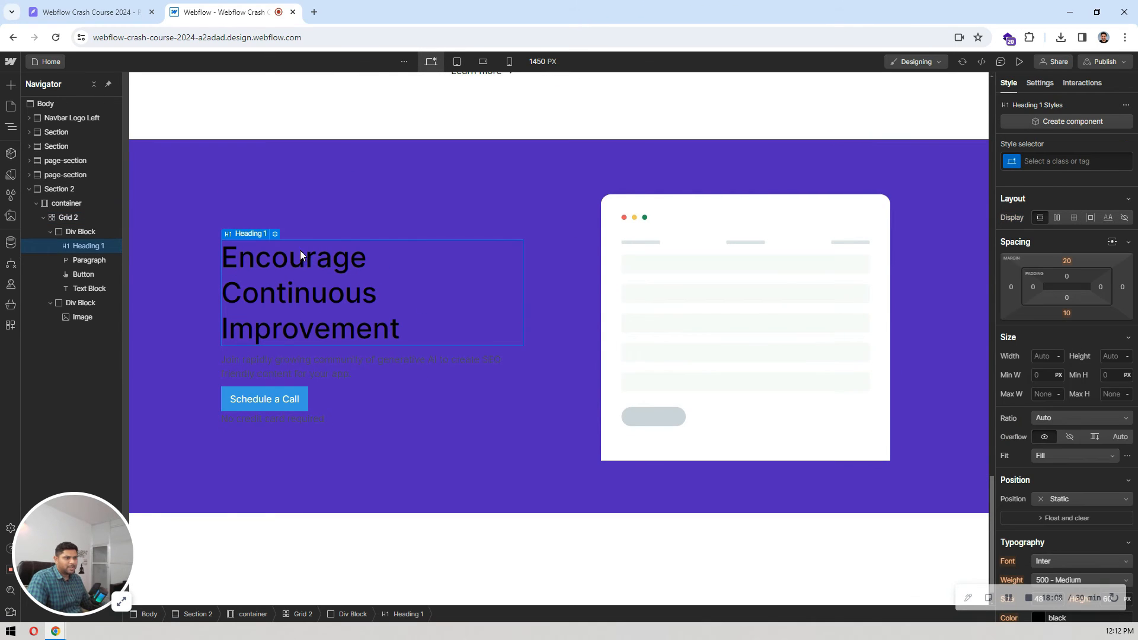
{"action": "left_click", "coordinate": [275, 234]}
{"action": "left_click", "coordinate": [261, 382]}
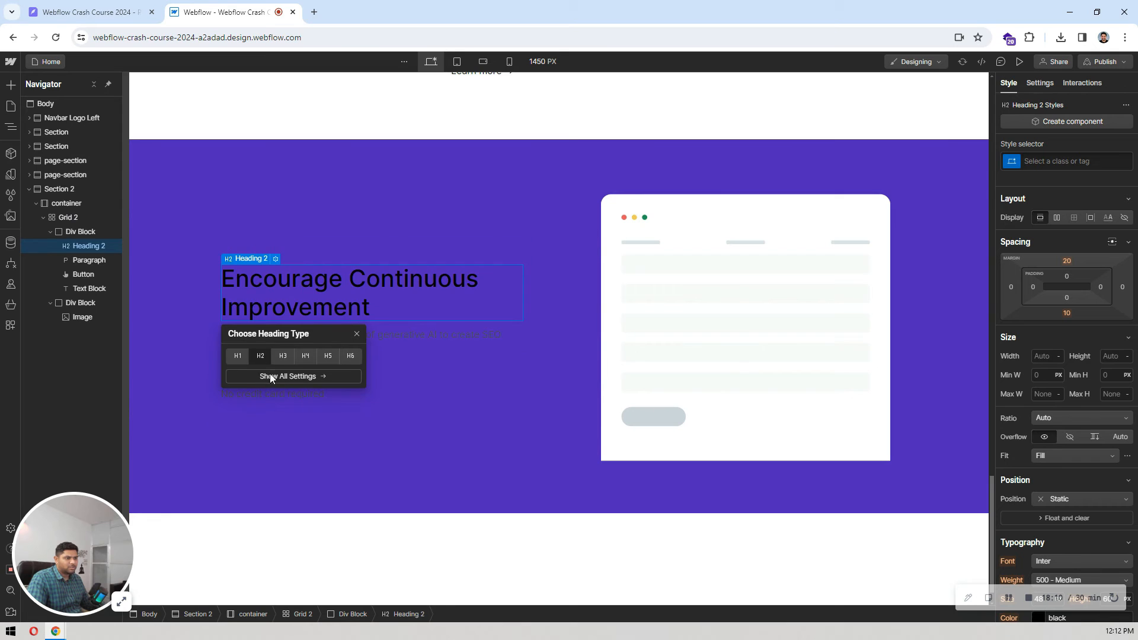
Step: Check the heading's styling in the Pixso design and set the Webflow heading's text colour to white
{"action": "left_click", "coordinate": [126, 9]}
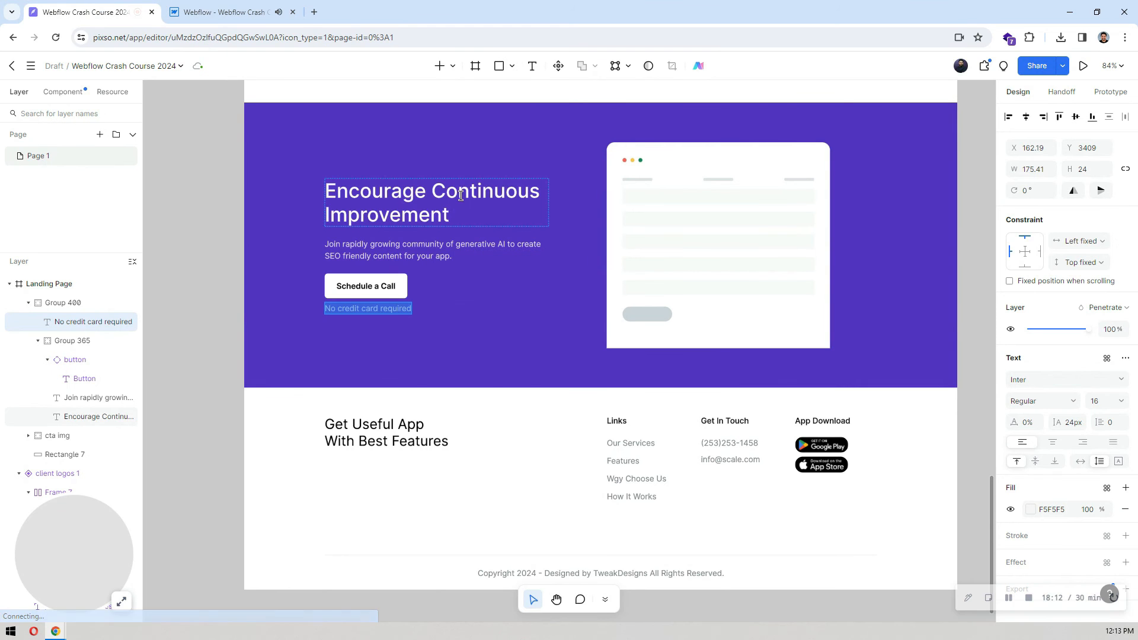
{"action": "left_click", "coordinate": [257, 9]}
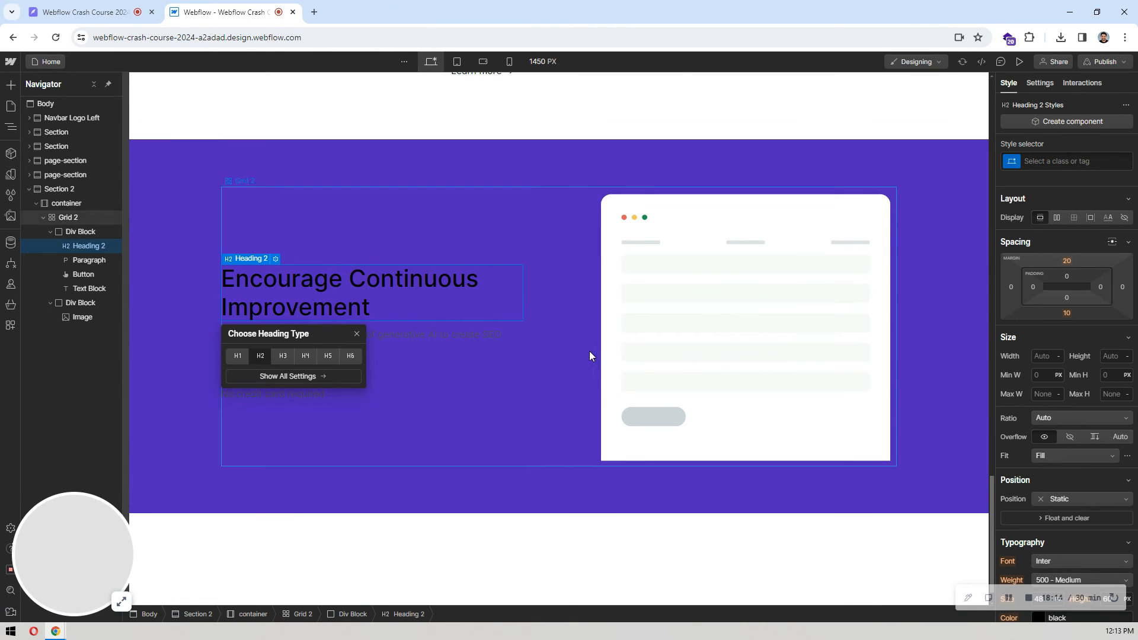
{"action": "scroll", "coordinate": [1079, 380], "scroll_direction": "down", "scroll_amount": 4}
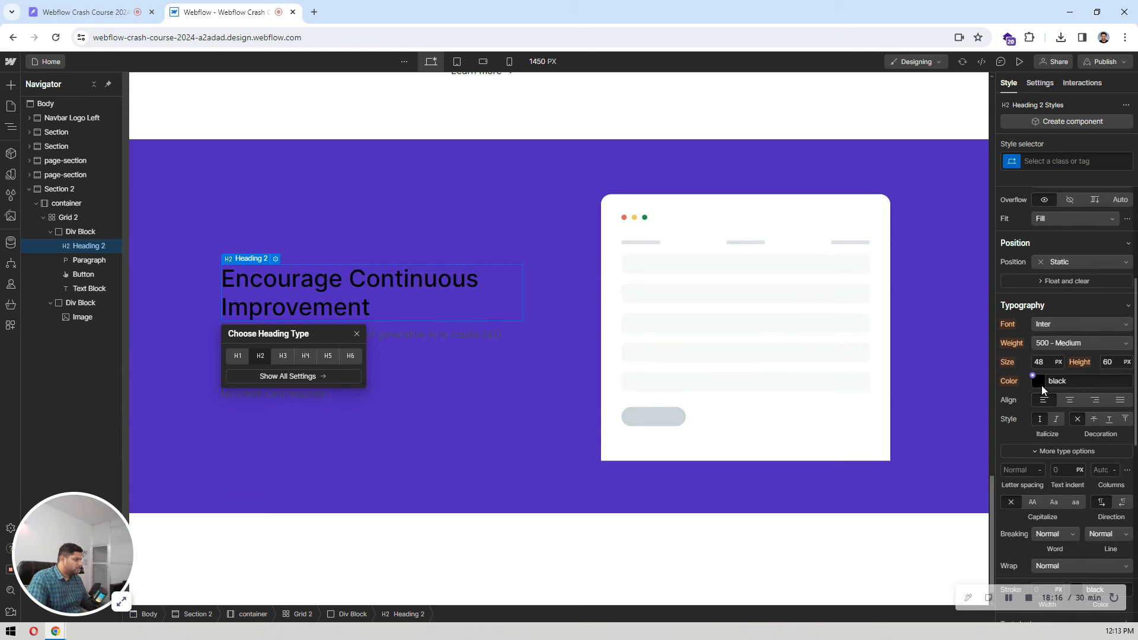
{"action": "left_click", "coordinate": [1039, 382]}
{"action": "left_click_drag", "start_coordinate": [1041, 446], "coordinate": [964, 357]}
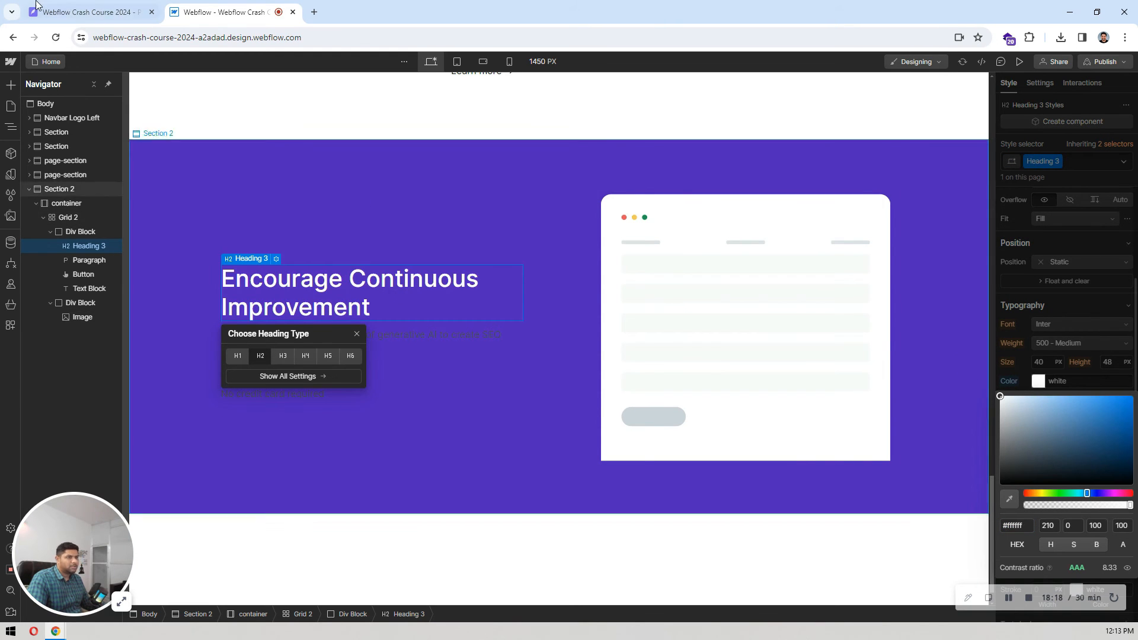
Step: Check the Pixso design again and set the call-to-action paragraph's text colour to #f0f0f0
{"action": "left_click", "coordinate": [89, 12]}
{"action": "left_click", "coordinate": [225, 12]}
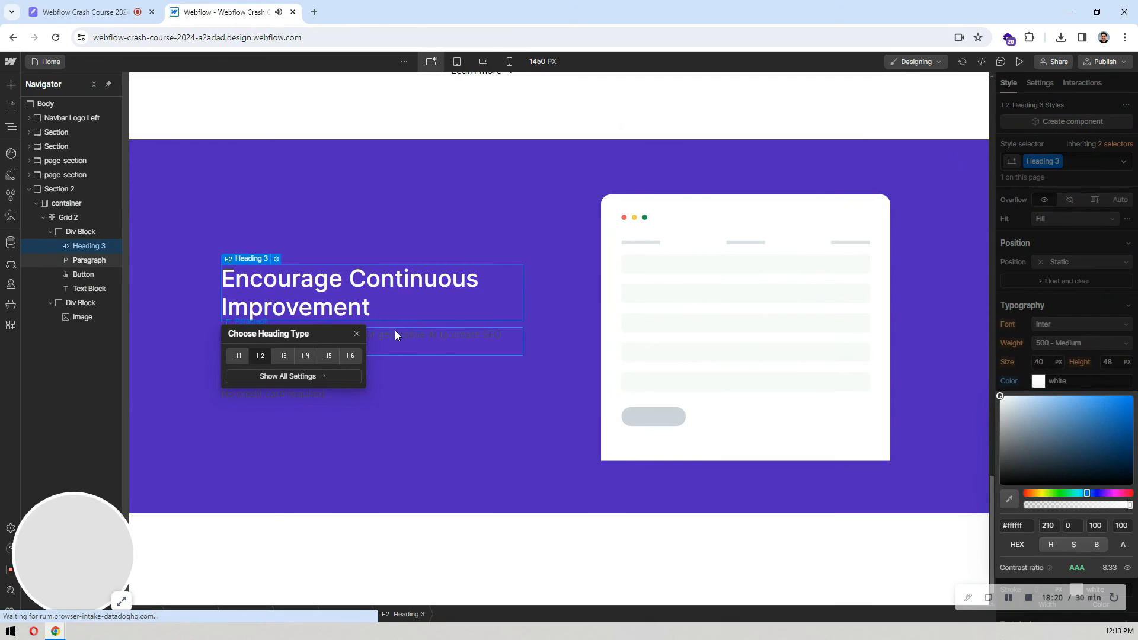
{"action": "left_click", "coordinate": [394, 332]}
{"action": "left_click", "coordinate": [1040, 382]}
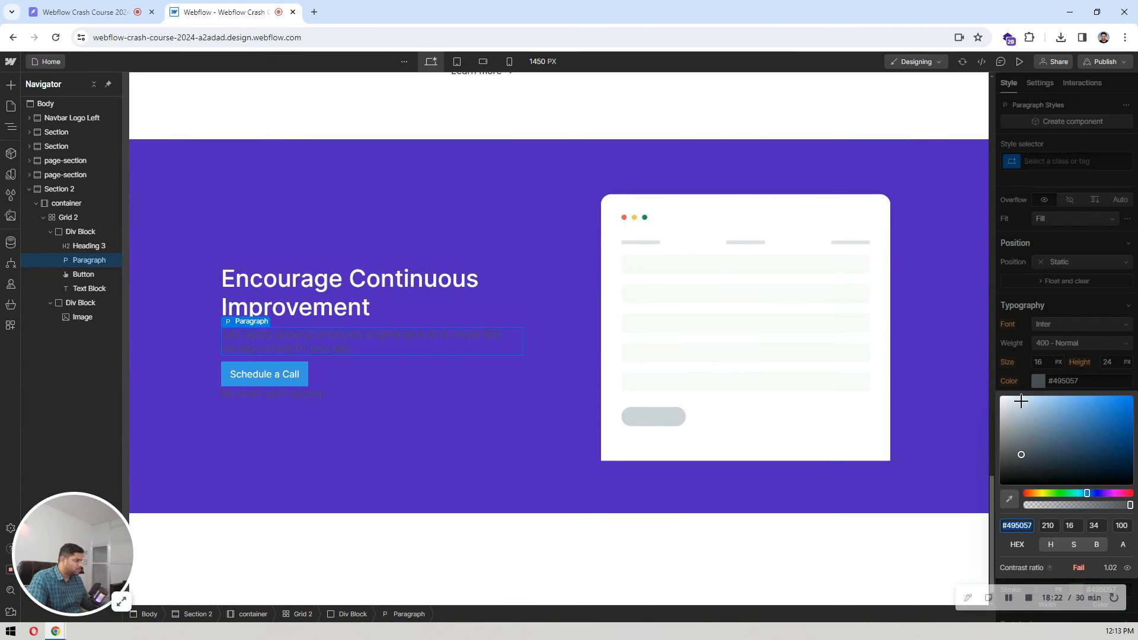
{"action": "left_click_drag", "start_coordinate": [1001, 408], "coordinate": [994, 402]}
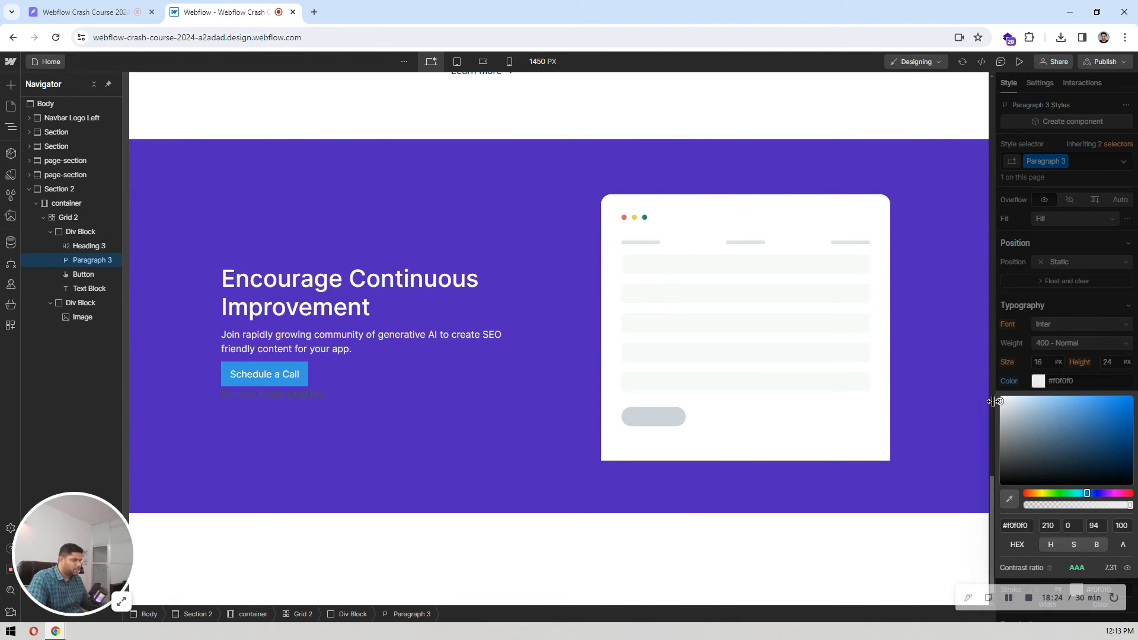
Step: Apply the existing Button class and the Large combo class to the Schedule a Call button
{"action": "left_click", "coordinate": [285, 377]}
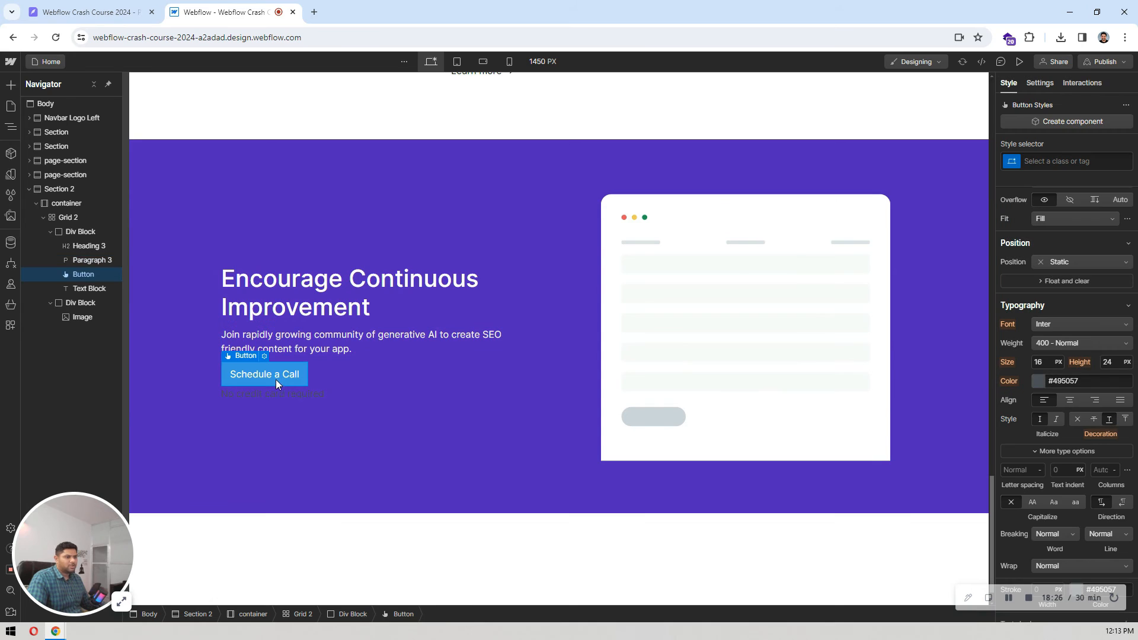
{"action": "left_click", "coordinate": [1079, 162]}
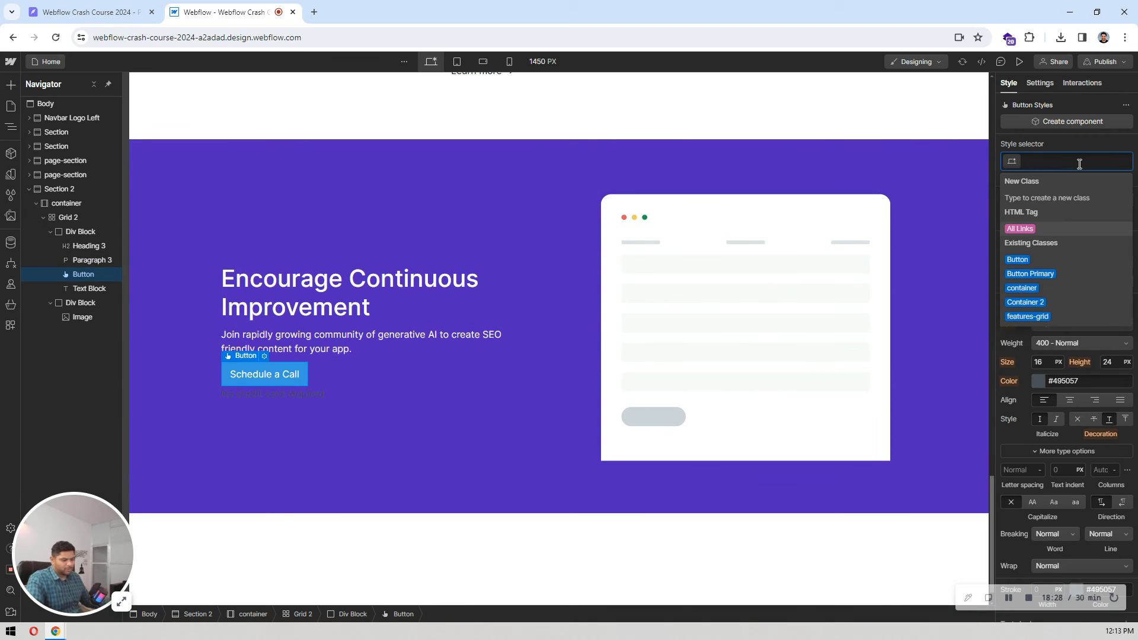
{"action": "type", "text": "but"}
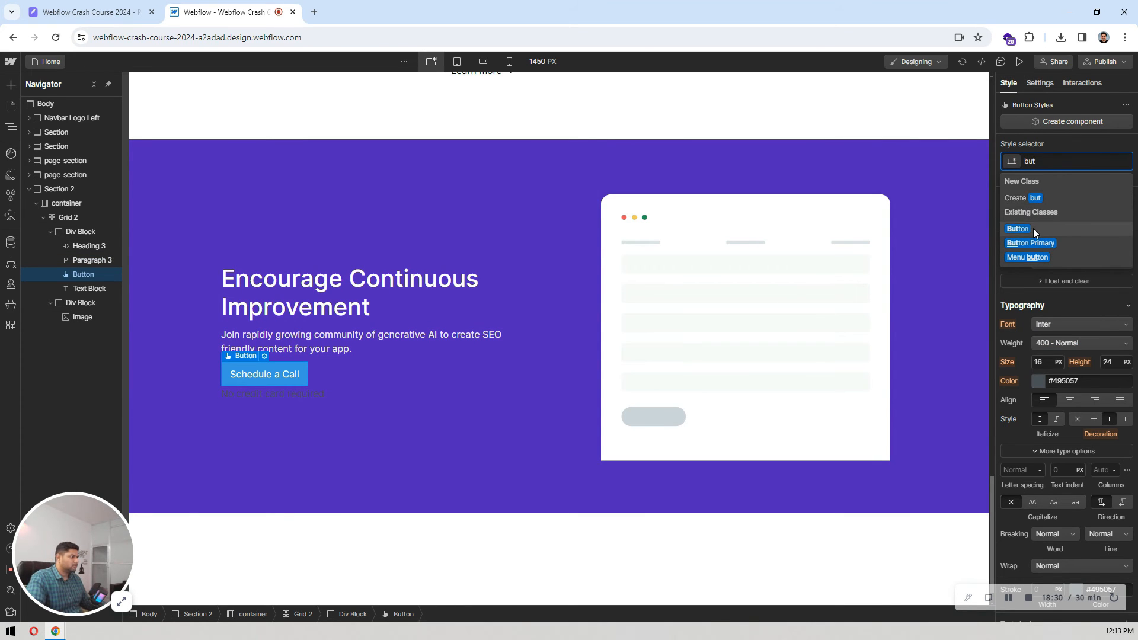
{"action": "left_click", "coordinate": [1034, 229]}
{"action": "left_click", "coordinate": [1076, 167]}
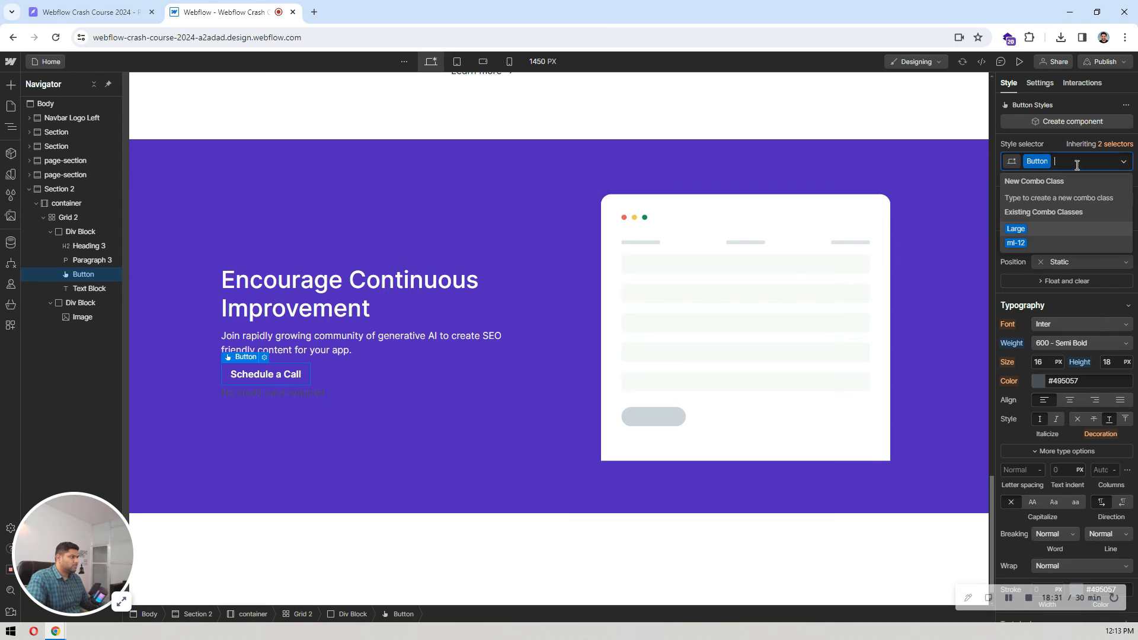
{"action": "left_click", "coordinate": [1022, 230]}
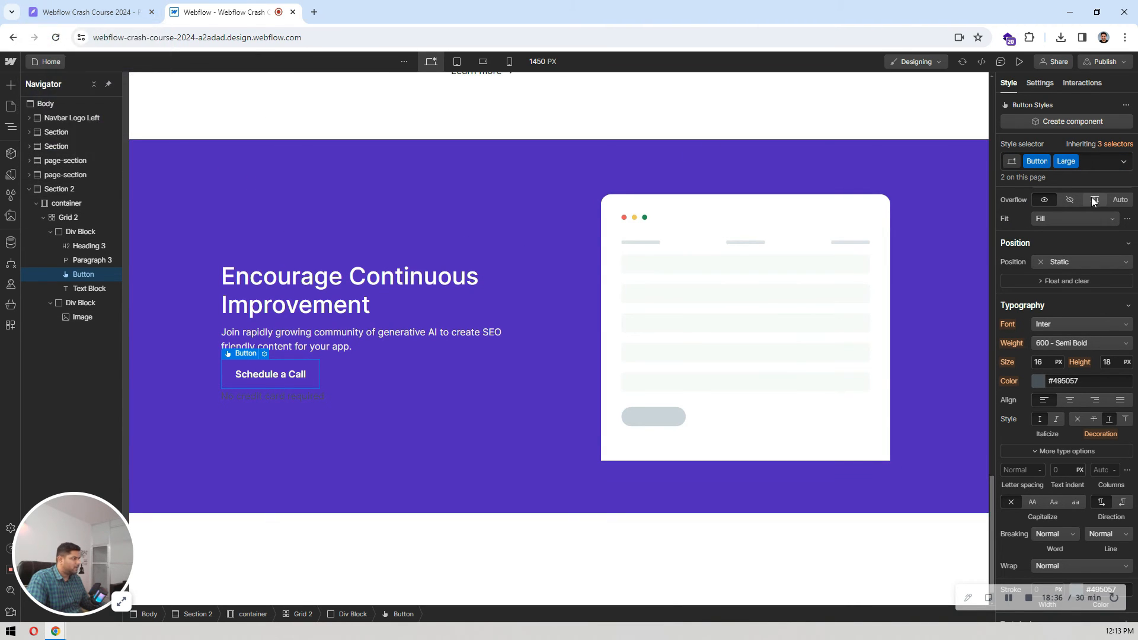
Step: Create a new combo class named white on the Schedule a Call button
{"action": "left_click", "coordinate": [1098, 157]}
{"action": "type", "text": "white"}
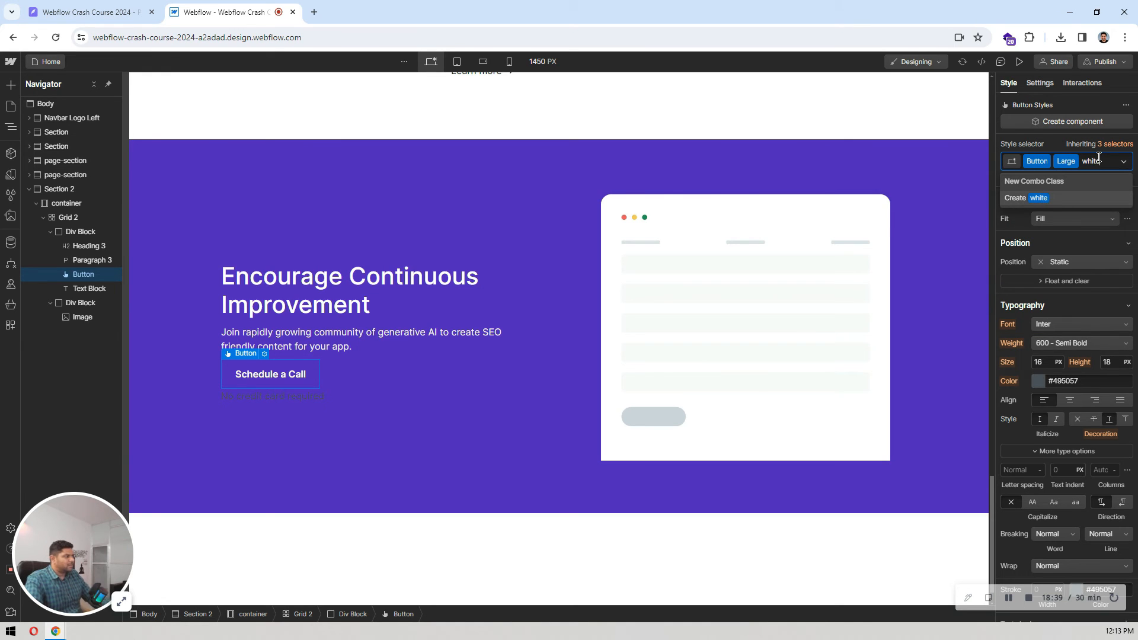
{"action": "key", "text": "Return"}
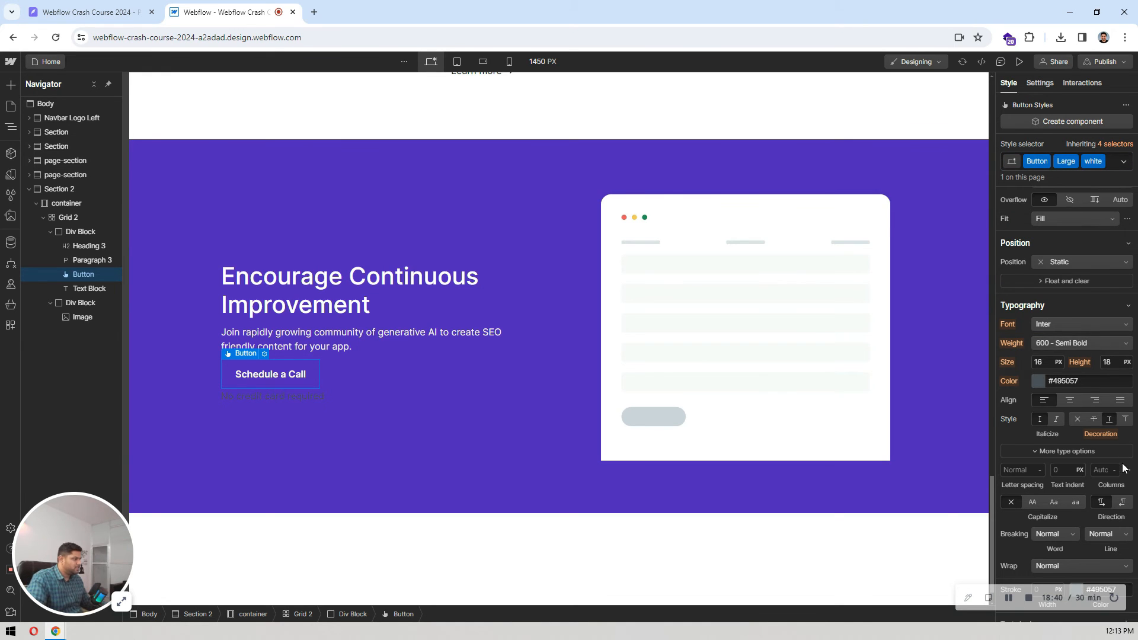
Step: Set the white combo class's background colour to white on the Schedule a Call button
{"action": "scroll", "coordinate": [1124, 469], "scroll_direction": "down", "scroll_amount": 5}
{"action": "left_click", "coordinate": [1038, 395]}
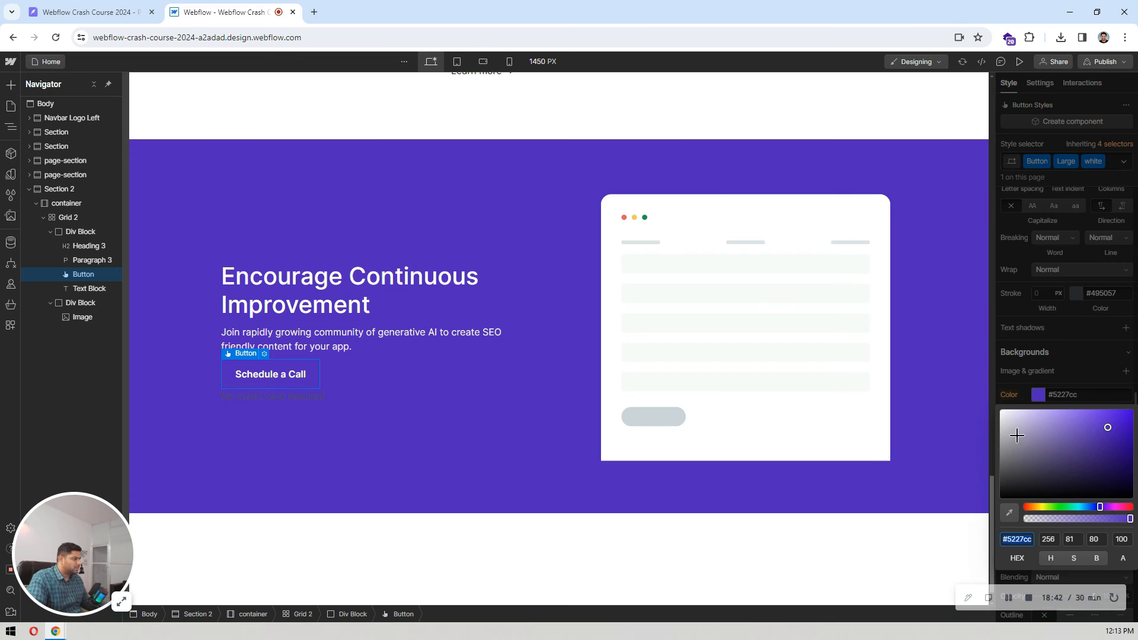
{"action": "left_click_drag", "start_coordinate": [1024, 422], "coordinate": [973, 376]}
{"action": "left_click", "coordinate": [1073, 341]}
Step: Set the Schedule a Call button's text colour to black
{"action": "scroll", "coordinate": [1067, 326], "scroll_direction": "up", "scroll_amount": 1}
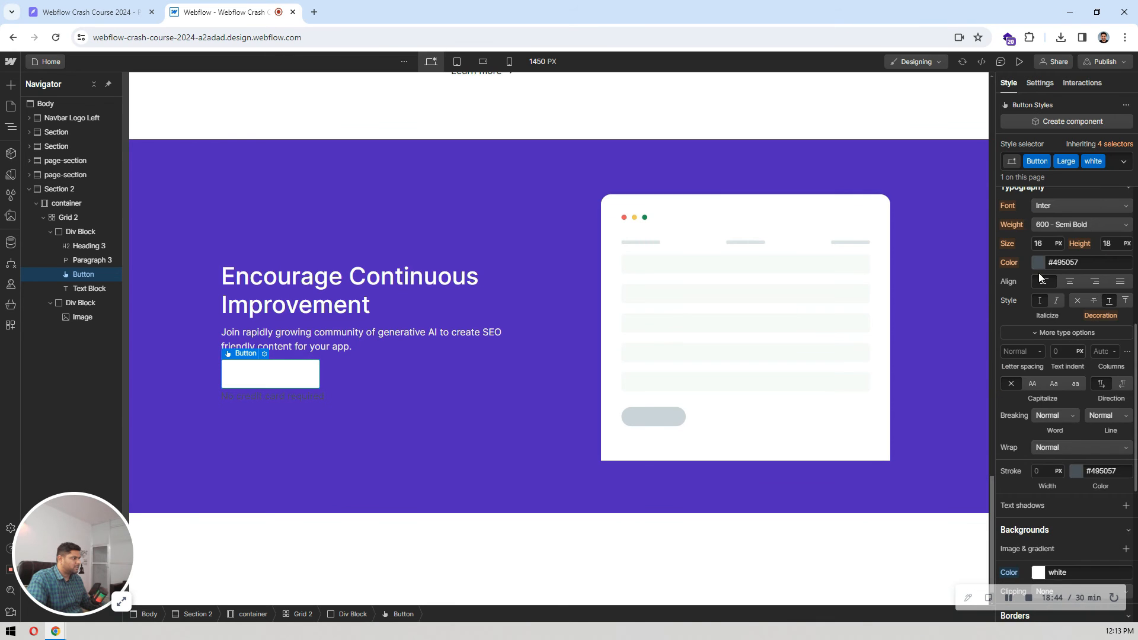
{"action": "left_click", "coordinate": [1038, 262]}
{"action": "left_click_drag", "start_coordinate": [1067, 333], "coordinate": [915, 419]}
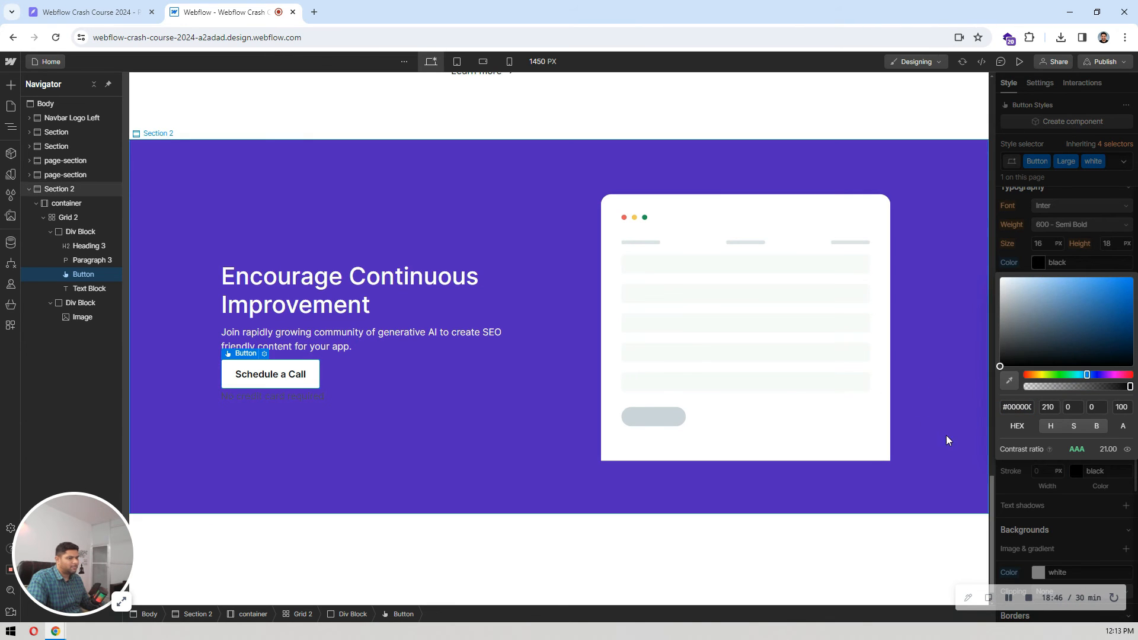
{"action": "left_click", "coordinate": [1083, 215]}
{"action": "left_click", "coordinate": [272, 257]}
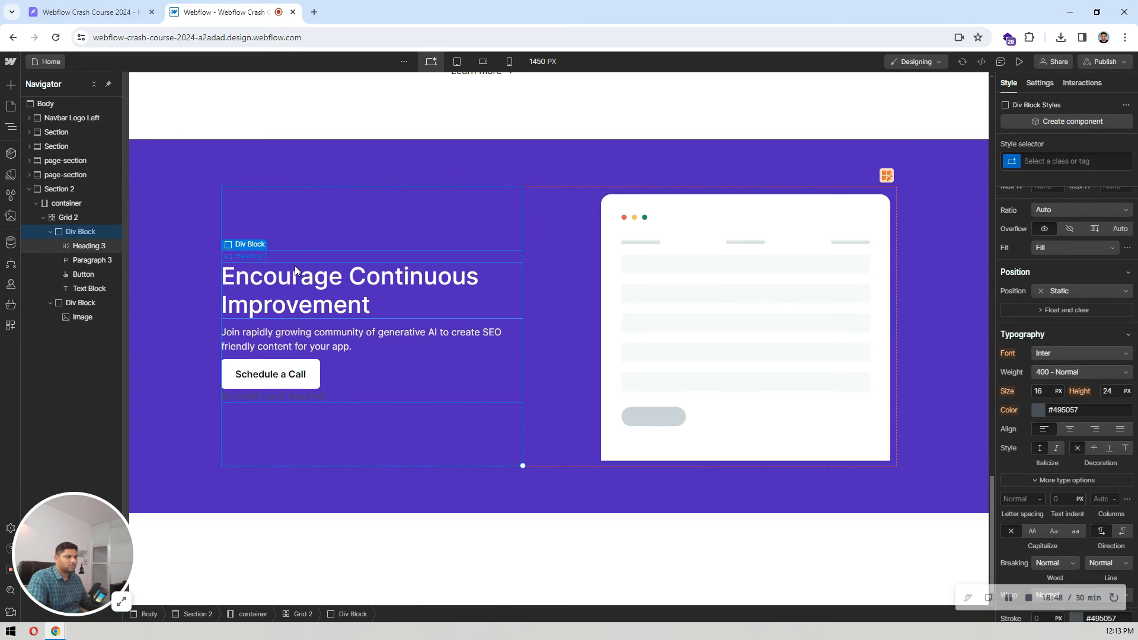
Step: Glance at the Pixso design and apply the existing Paragraph 3 class to the "No credit card required" text block in Webflow
{"action": "left_click", "coordinate": [131, 5]}
{"action": "left_click", "coordinate": [220, 11]}
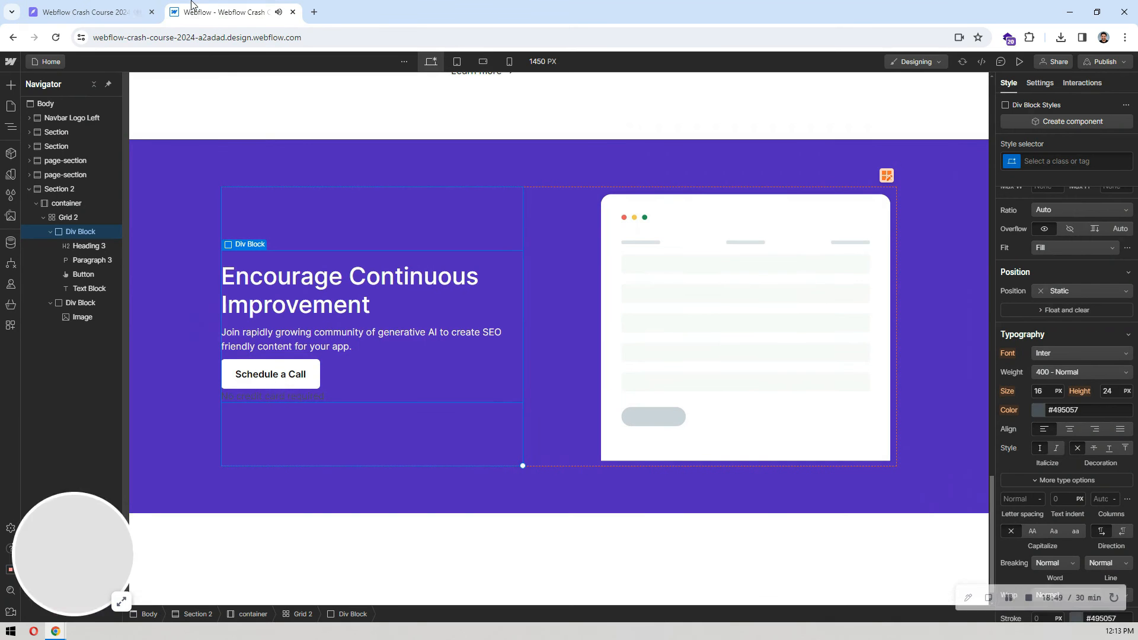
{"action": "left_click", "coordinate": [279, 393]}
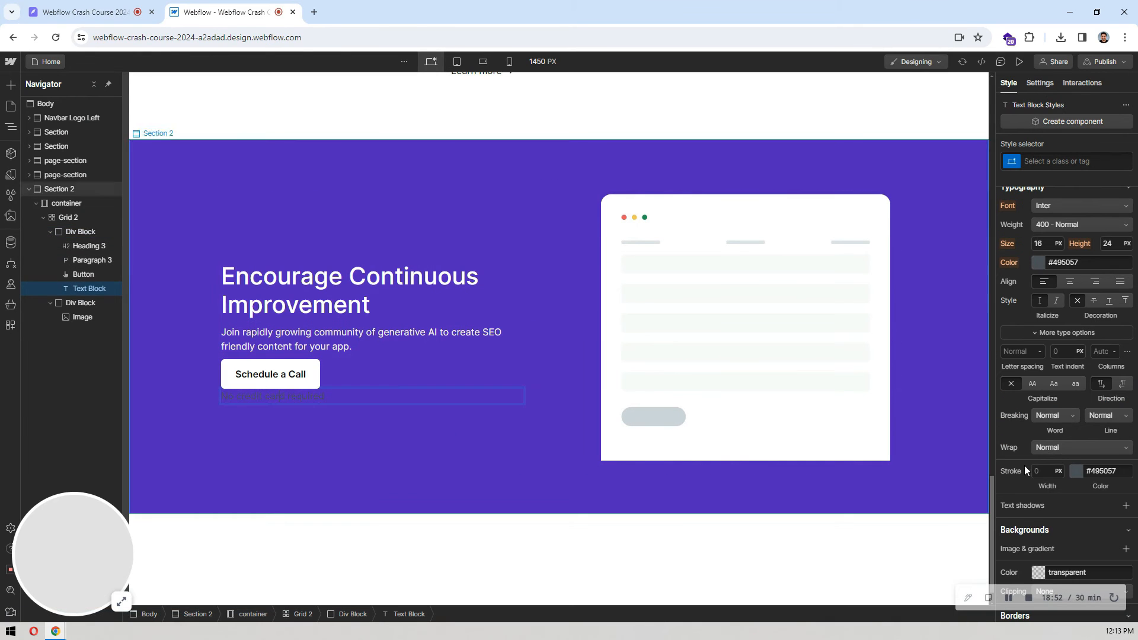
{"action": "left_click", "coordinate": [350, 338]}
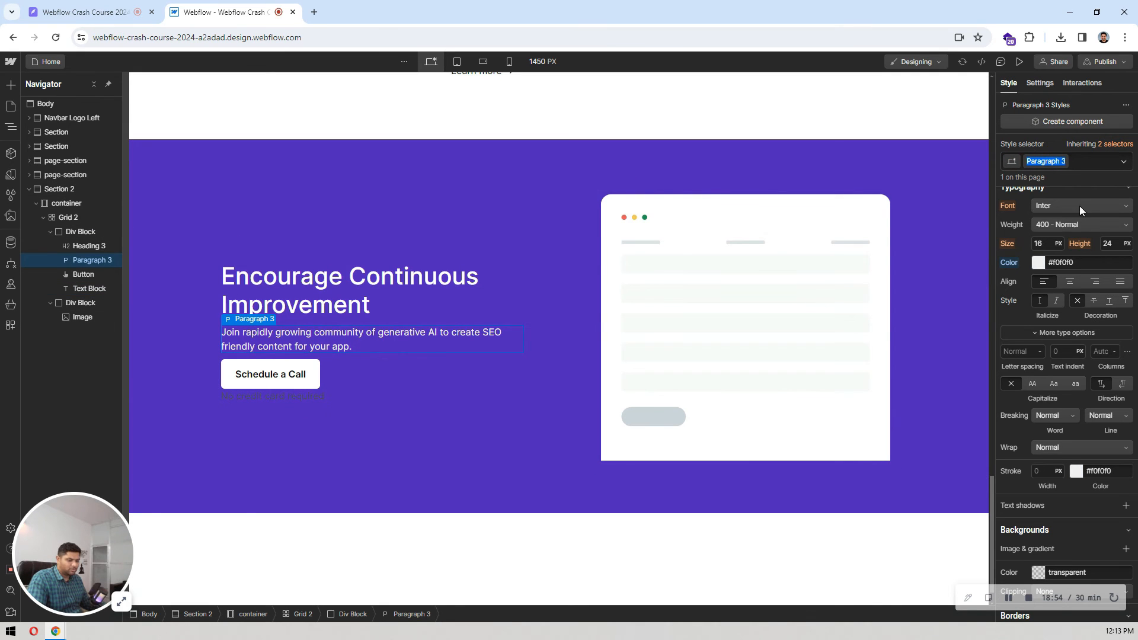
{"action": "left_click", "coordinate": [267, 393]}
{"action": "left_click", "coordinate": [1035, 164]}
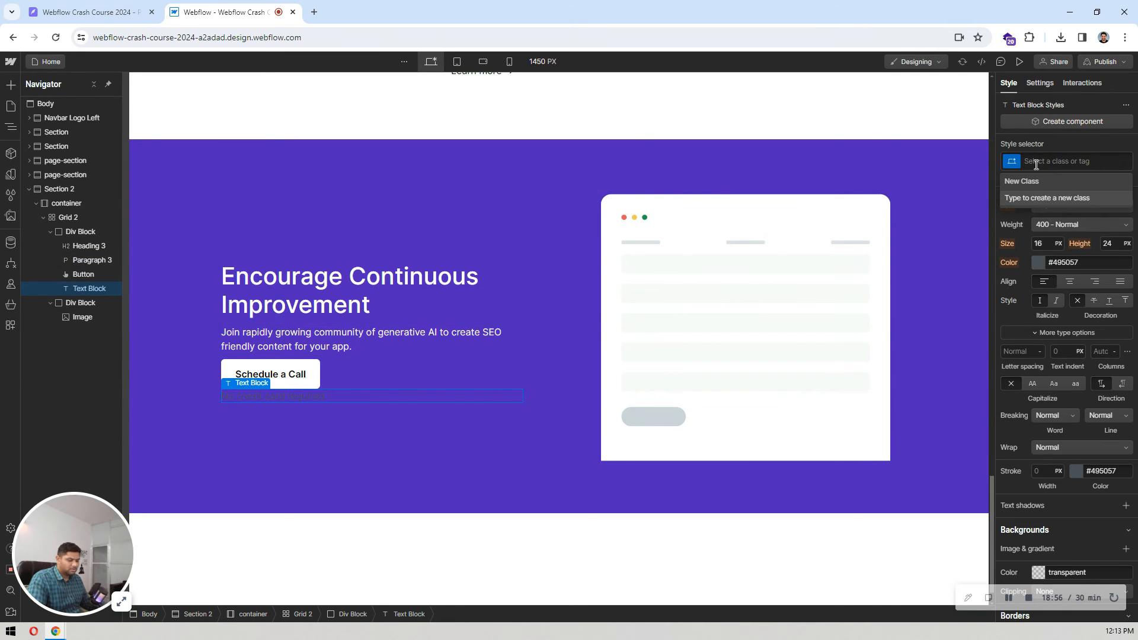
{"action": "type", "text": "Paragraph 3"}
{"action": "left_click", "coordinate": [1033, 198]}
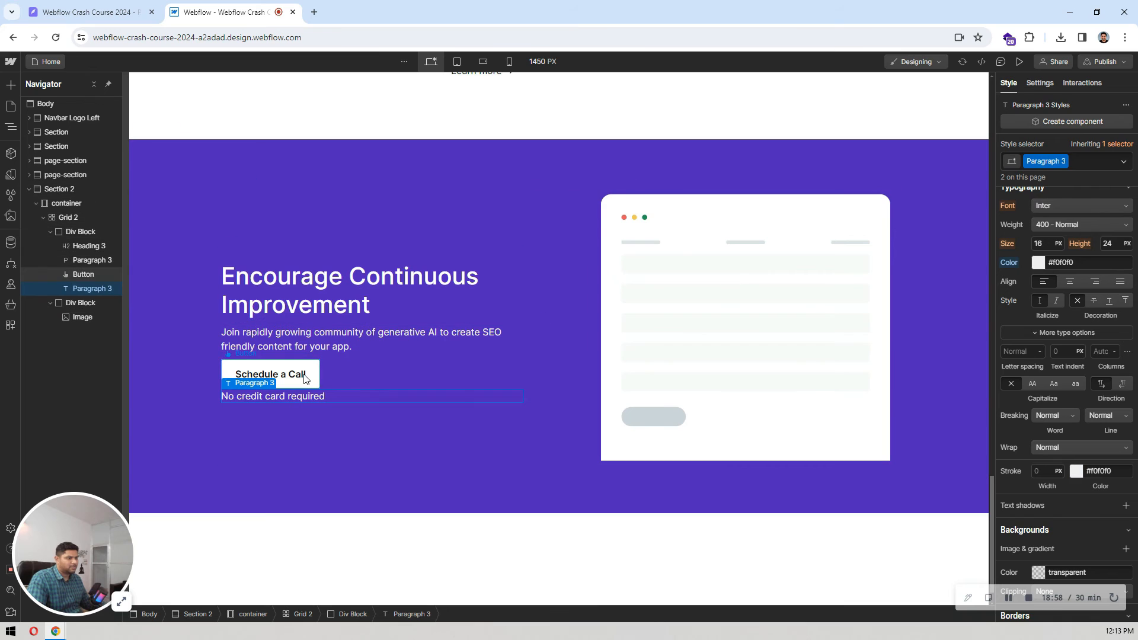
Step: Set the top margin of the "Encourage Continuous Improvement" heading to 0
{"action": "left_click", "coordinate": [278, 374]}
{"action": "left_click", "coordinate": [343, 320]}
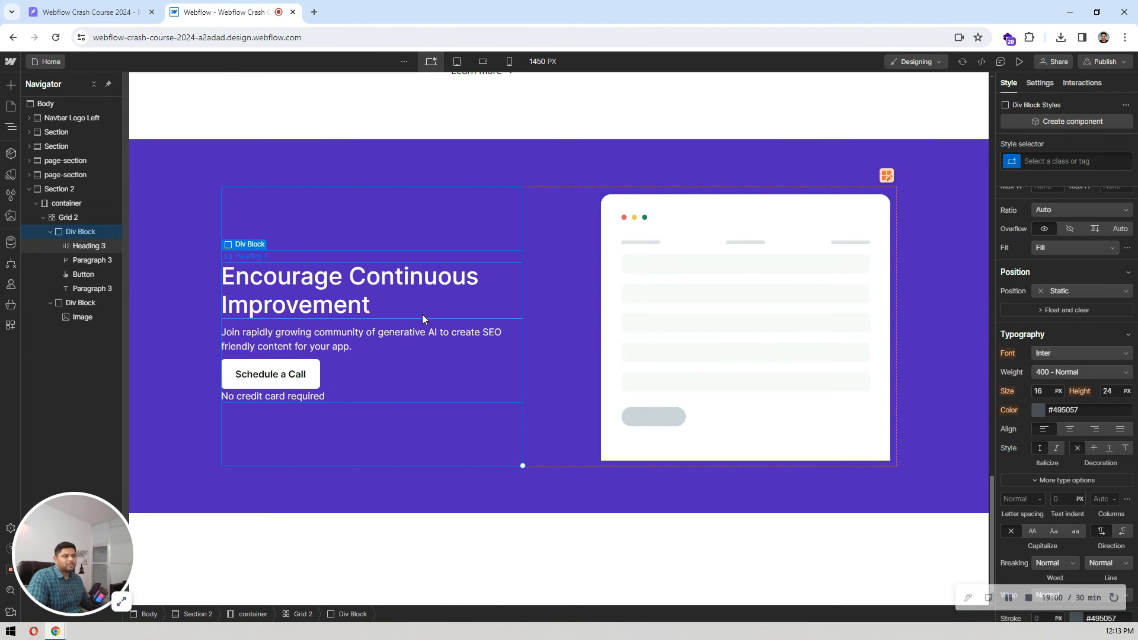
{"action": "left_click", "coordinate": [356, 304]}
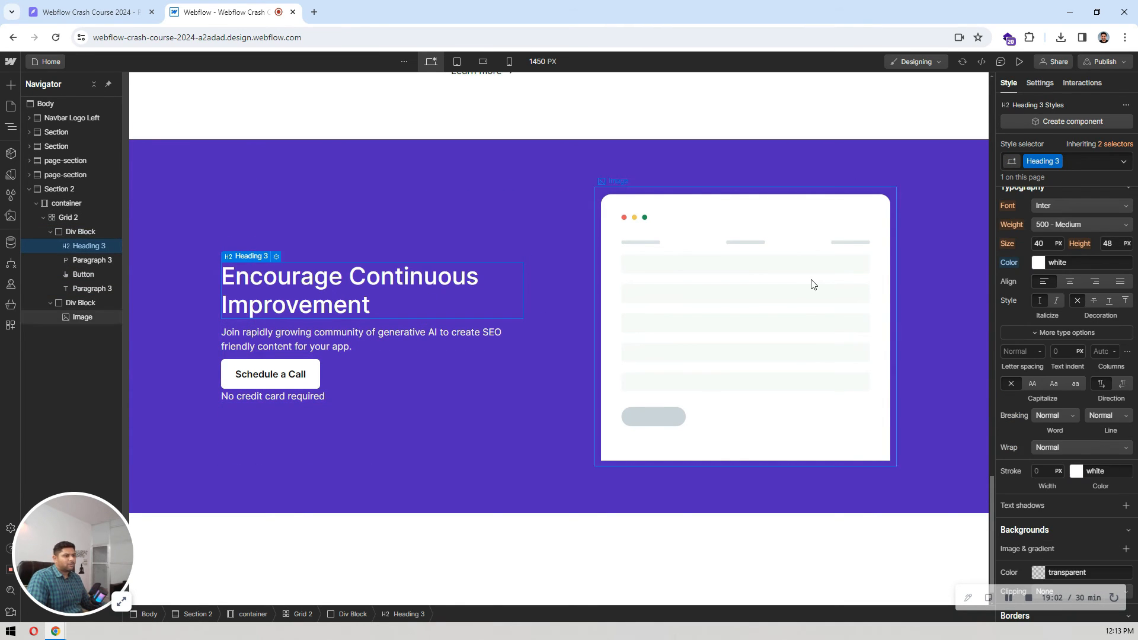
{"action": "scroll", "coordinate": [1059, 288], "scroll_direction": "up", "scroll_amount": 4}
{"action": "left_click", "coordinate": [1067, 261]}
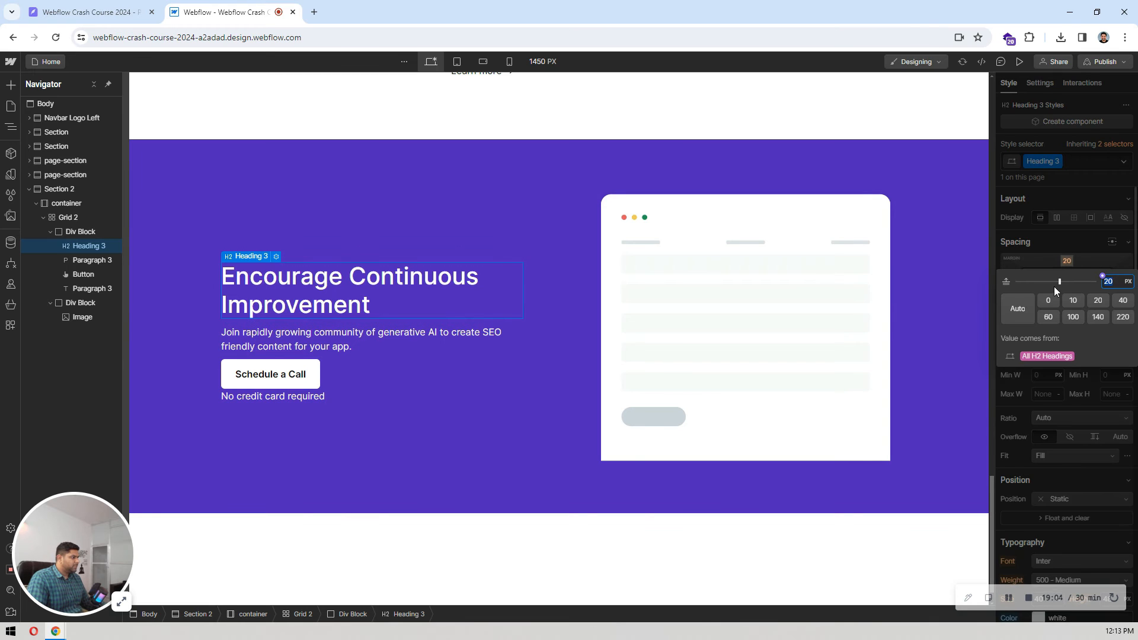
{"action": "left_click", "coordinate": [1052, 298]}
{"action": "left_click", "coordinate": [1073, 245]}
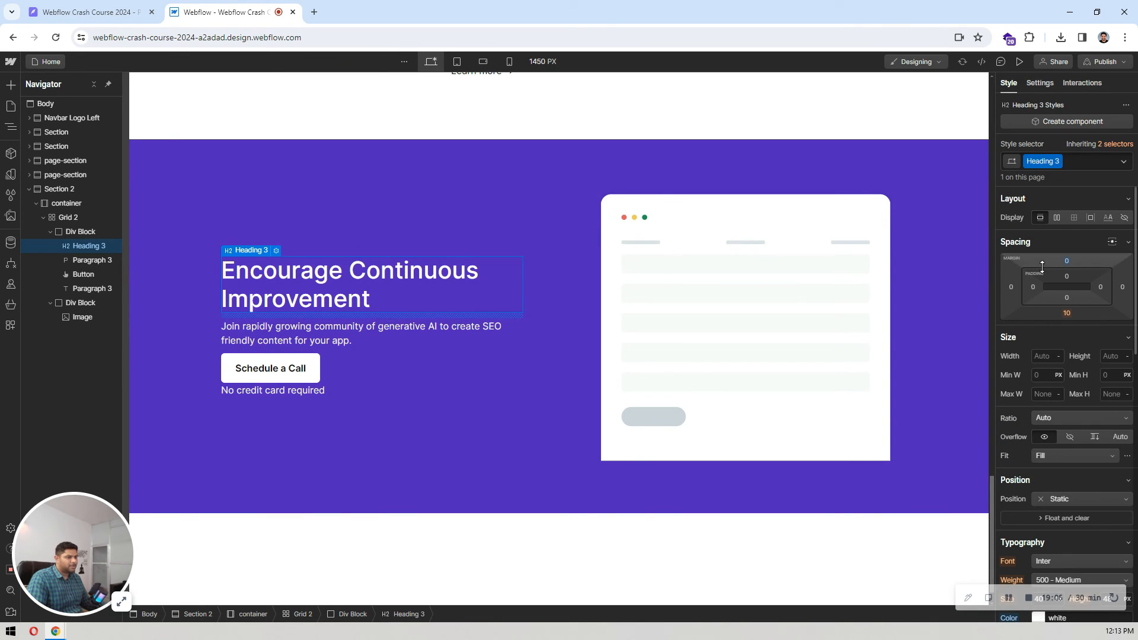
Step: Switch to the Pixso design and check the spacing between the call-to-action paragraph and the button
{"action": "left_click", "coordinate": [142, 7]}
{"action": "left_click", "coordinate": [442, 250]}
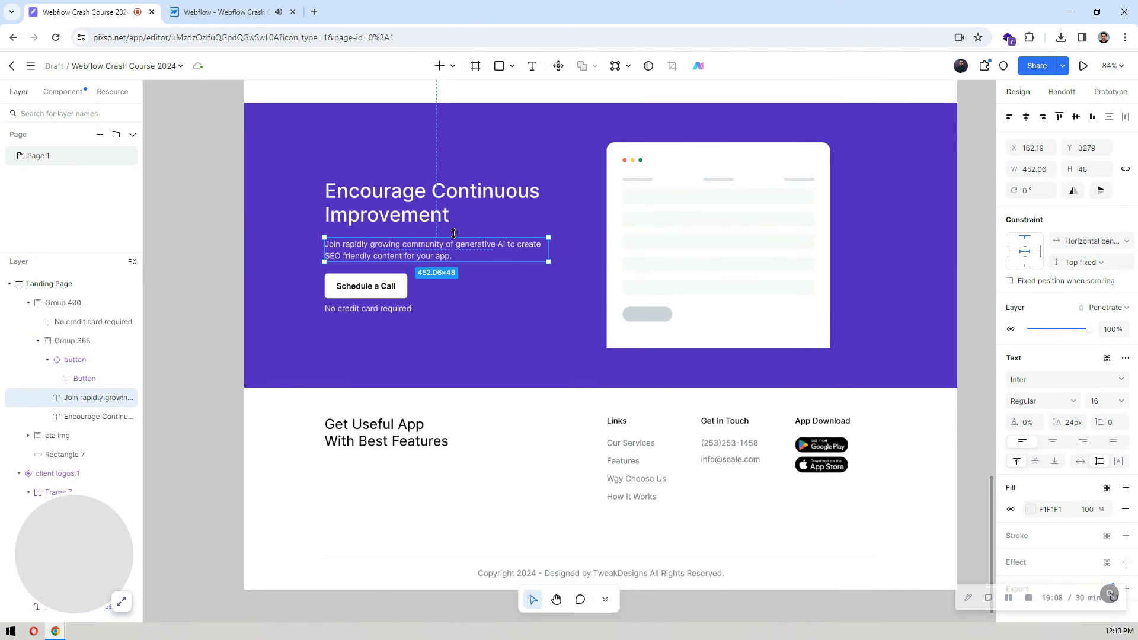
{"action": "left_click", "coordinate": [374, 286]}
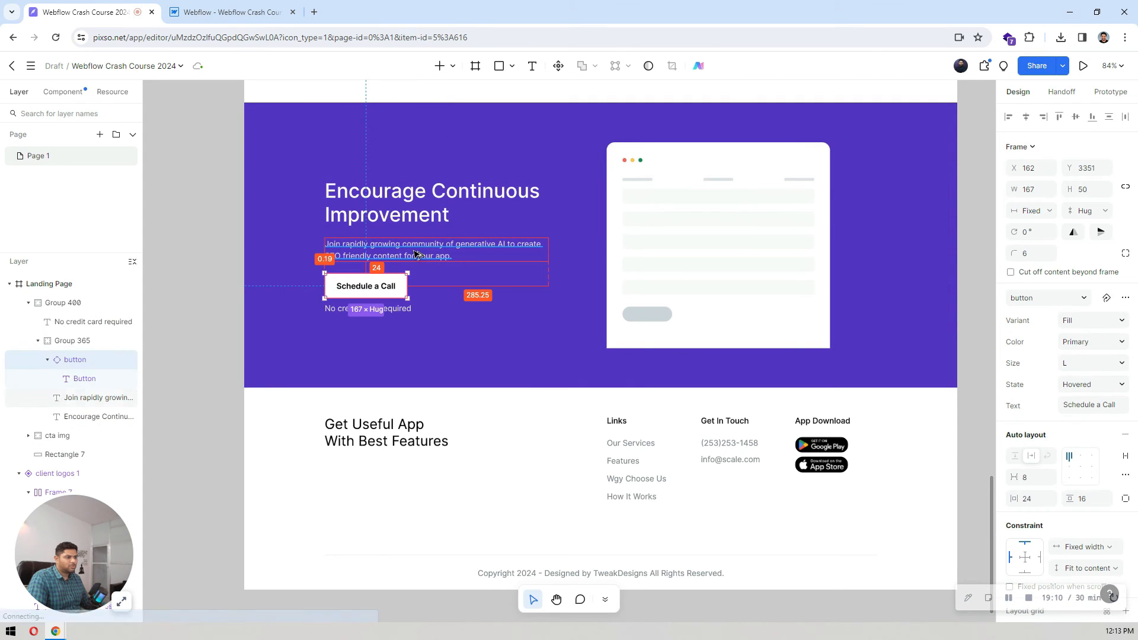
Step: Return to Webflow and set the call-to-action heading's bottom margin to 24 px
{"action": "key", "text": "ctrl+Tab"}
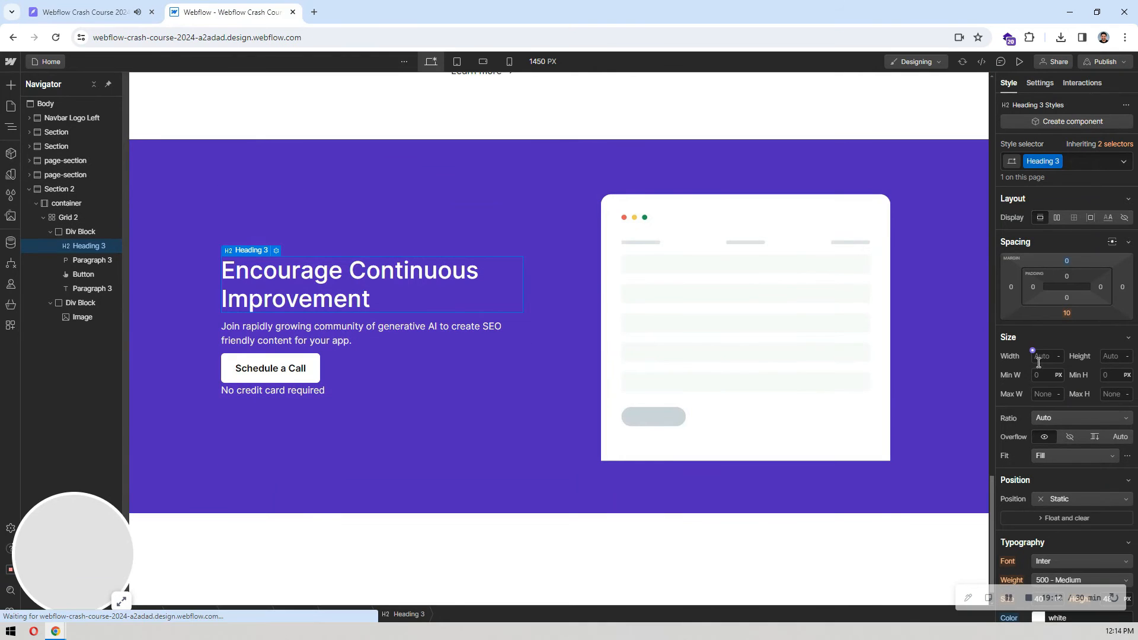
{"action": "left_click", "coordinate": [1067, 313]}
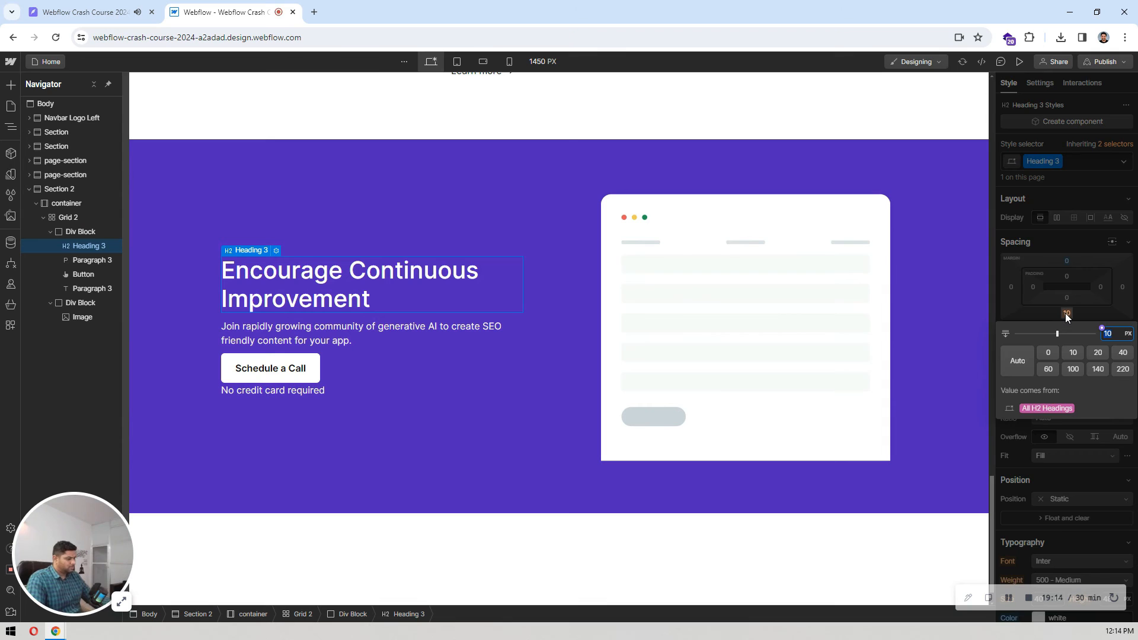
{"action": "type", "text": "24"}
{"action": "key", "text": "Return"}
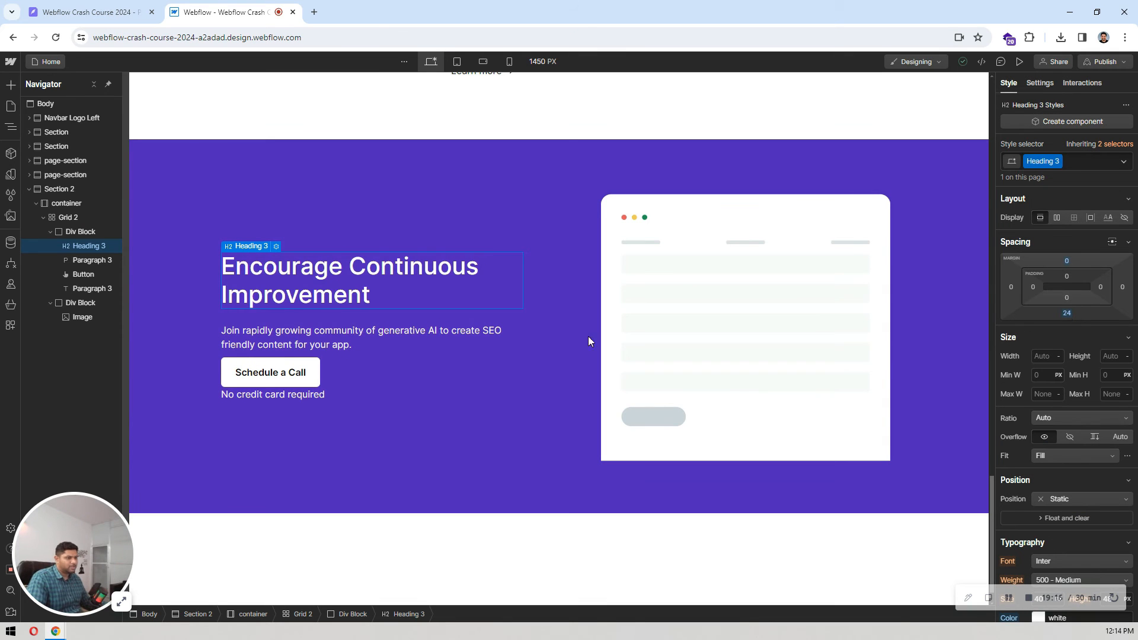
Step: Set the bottom margin of the paragraph under the call-to-action heading to 24 px
{"action": "left_click", "coordinate": [312, 332]}
{"action": "left_click", "coordinate": [1066, 313]}
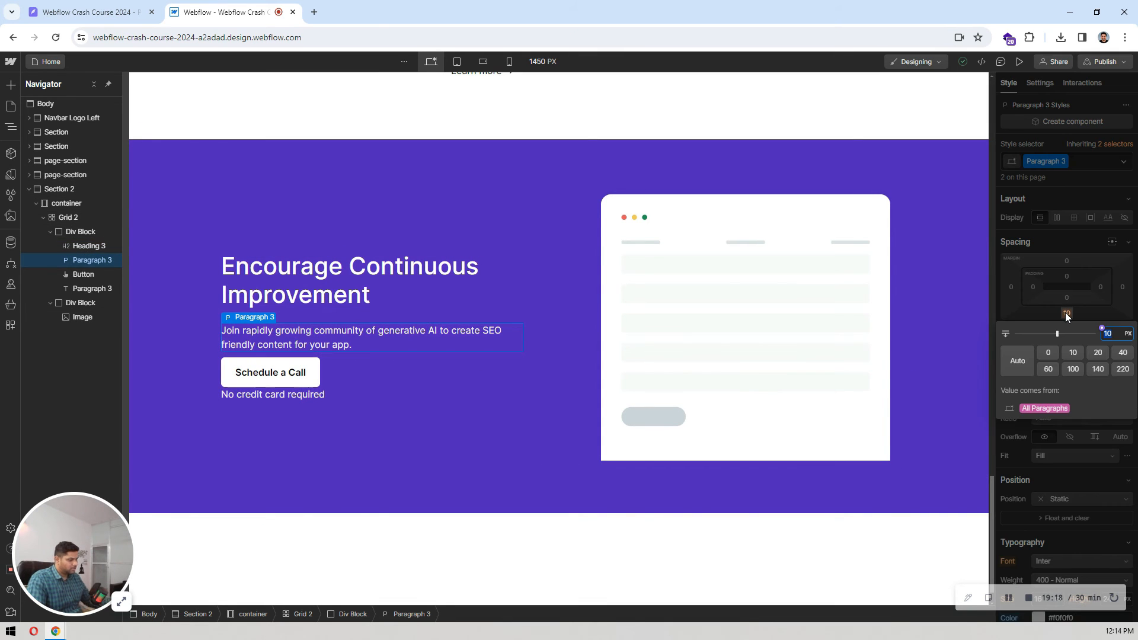
{"action": "type", "text": "24"}
{"action": "key", "text": "Return"}
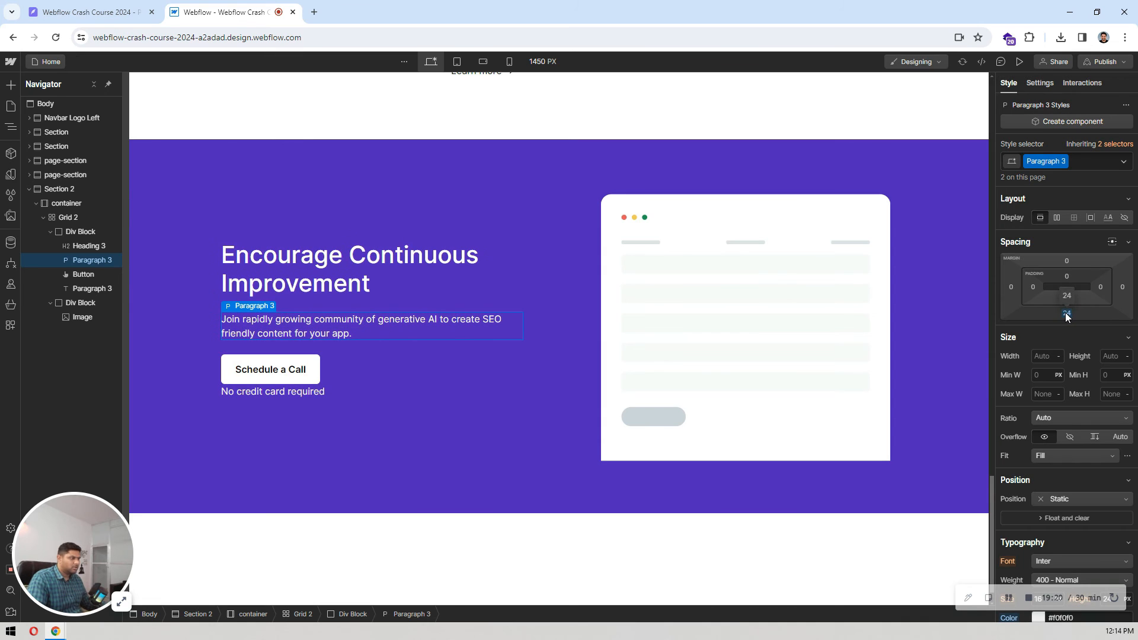
Step: Set the call-to-action heading's bottom margin to 16 px
{"action": "left_click", "coordinate": [301, 279]}
{"action": "left_click", "coordinate": [1067, 313]}
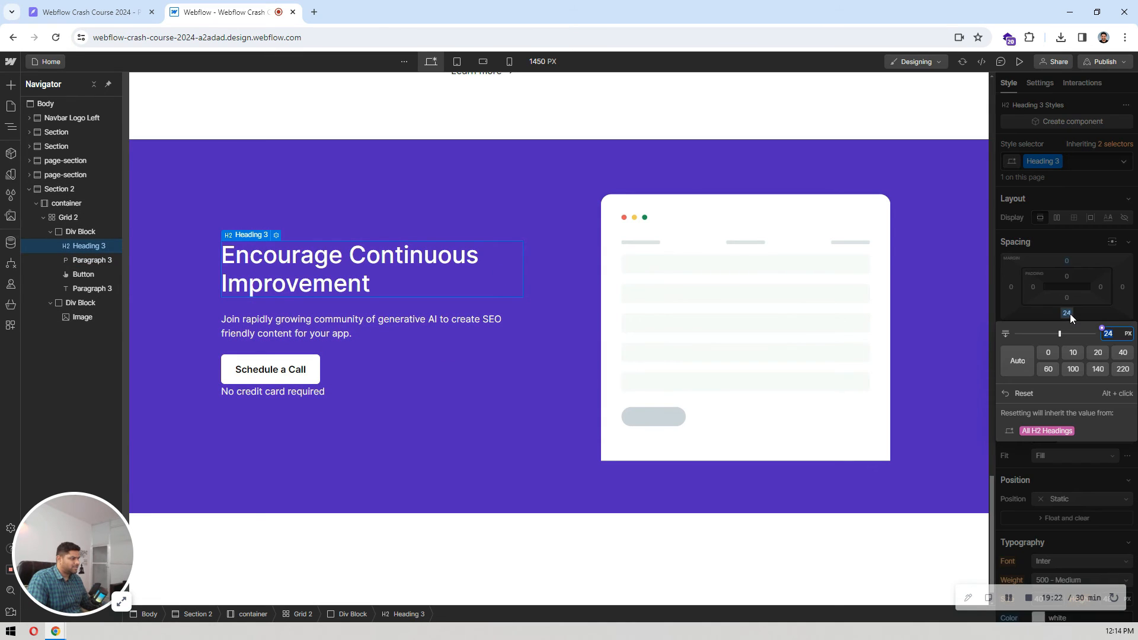
{"action": "type", "text": "16"}
{"action": "key", "text": "Return"}
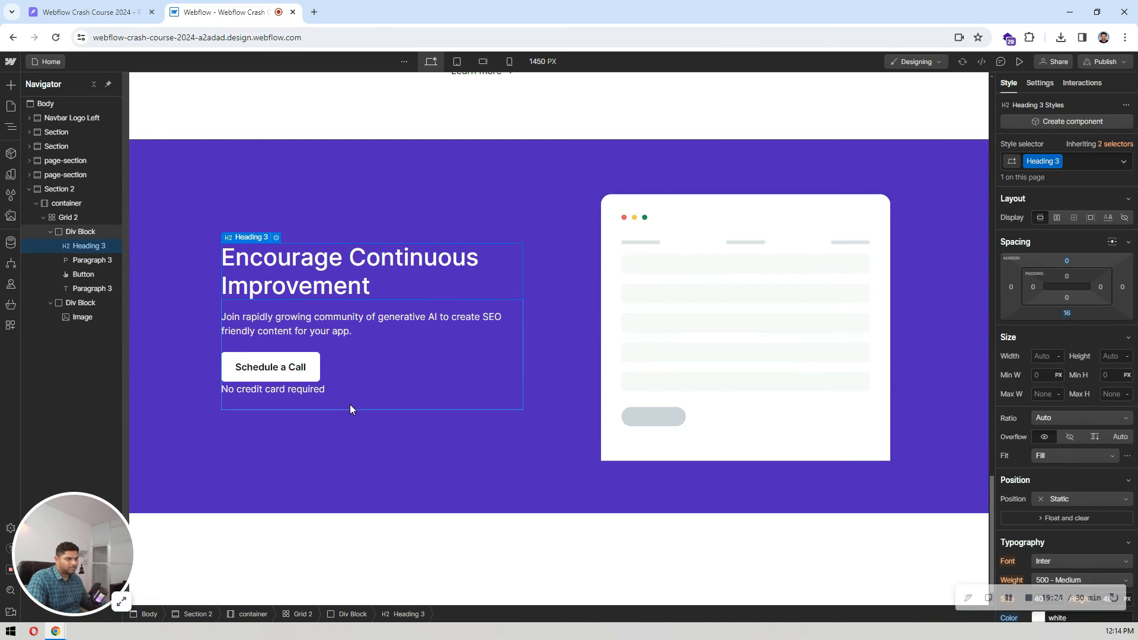
{"action": "left_click", "coordinate": [291, 371]}
{"action": "left_click", "coordinate": [284, 396]}
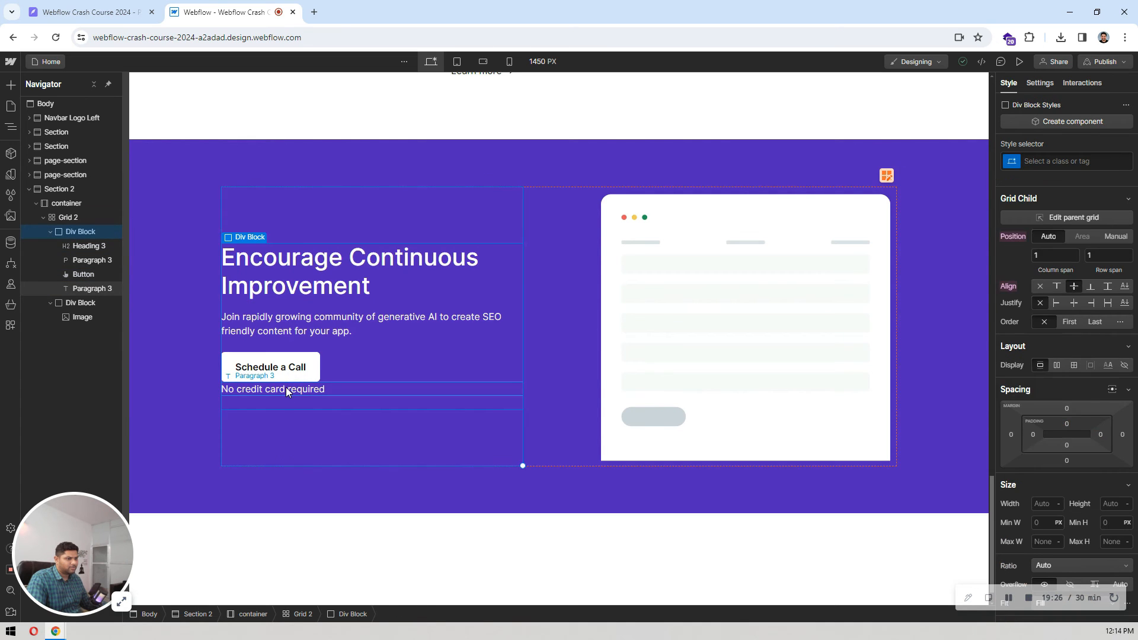
{"action": "left_click", "coordinate": [286, 386]}
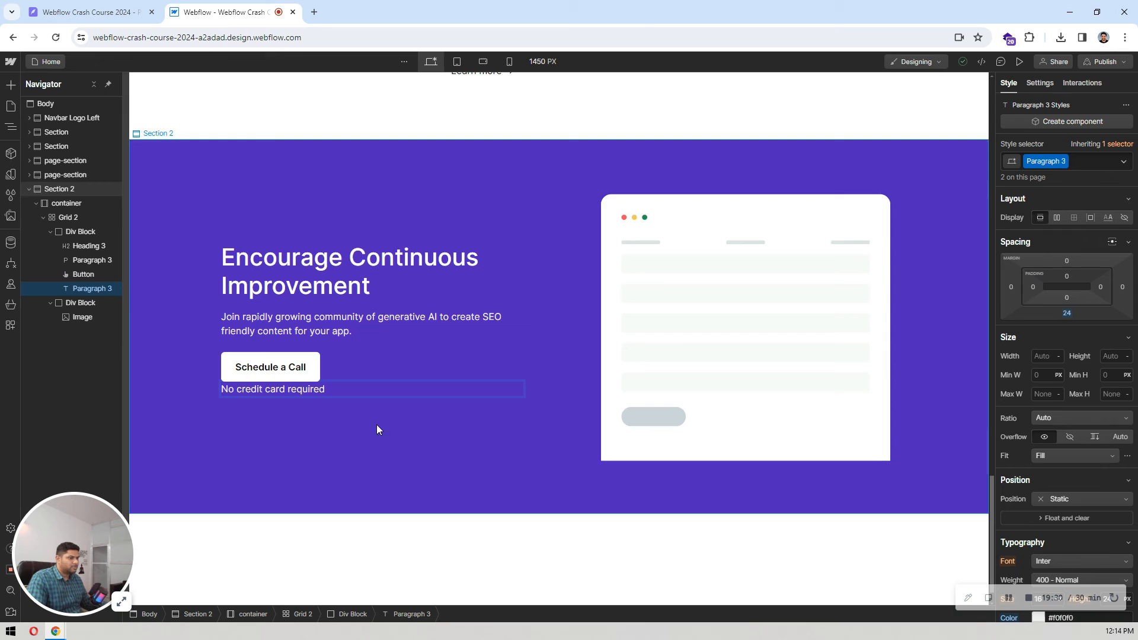
{"action": "left_click", "coordinate": [314, 389]}
{"action": "left_click", "coordinate": [315, 388]}
{"action": "left_click", "coordinate": [383, 379]}
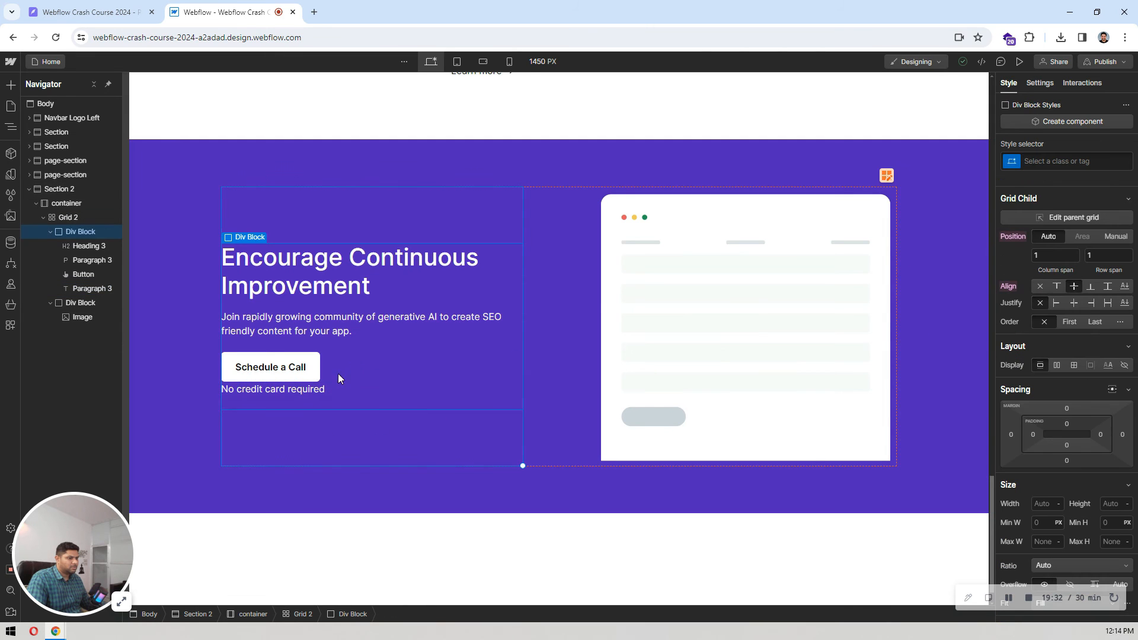
{"action": "double_click", "coordinate": [322, 389]}
{"action": "left_click", "coordinate": [310, 419]}
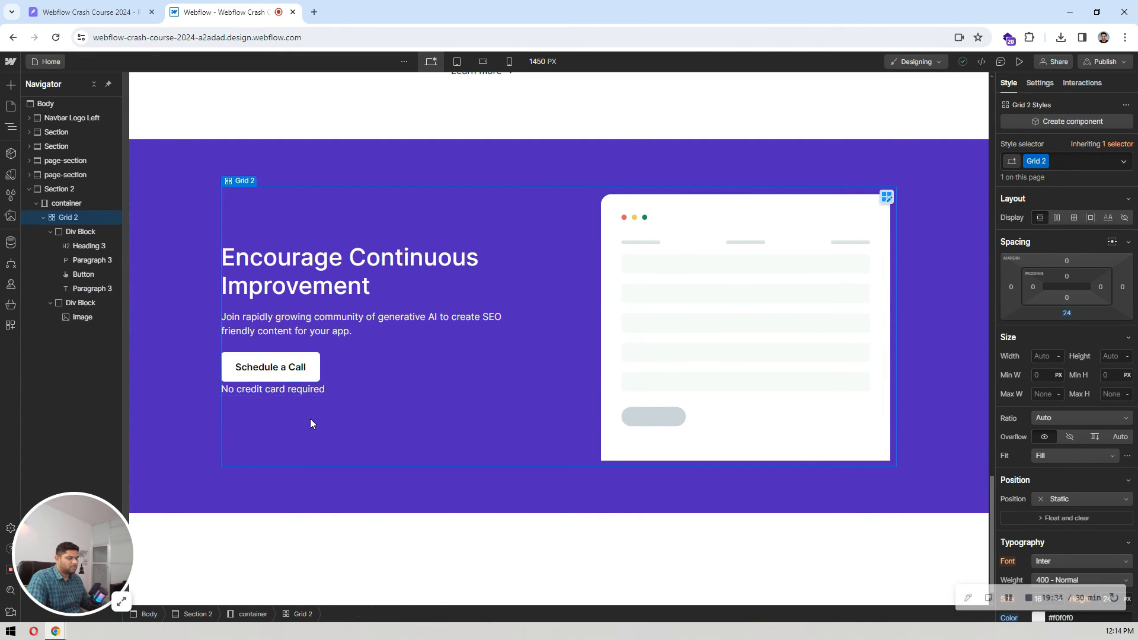
Step: Add a new combo class mb-0 to the "No credit card required" note and set its bottom margin to 0
{"action": "left_click", "coordinate": [325, 390]}
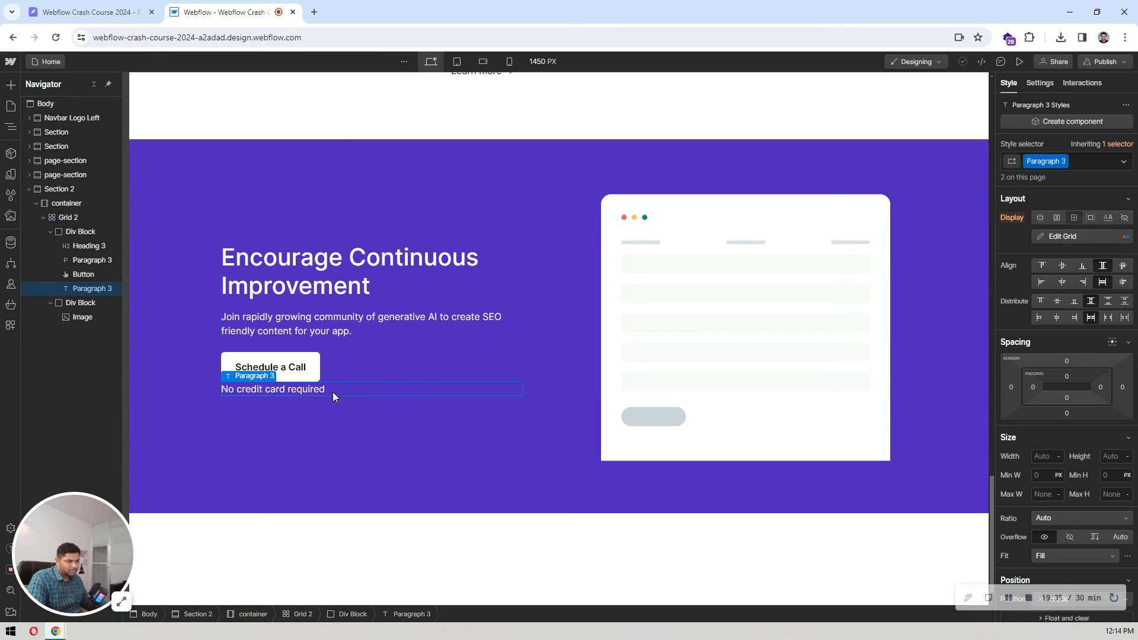
{"action": "left_click", "coordinate": [1079, 161]}
{"action": "type", "text": "mb"}
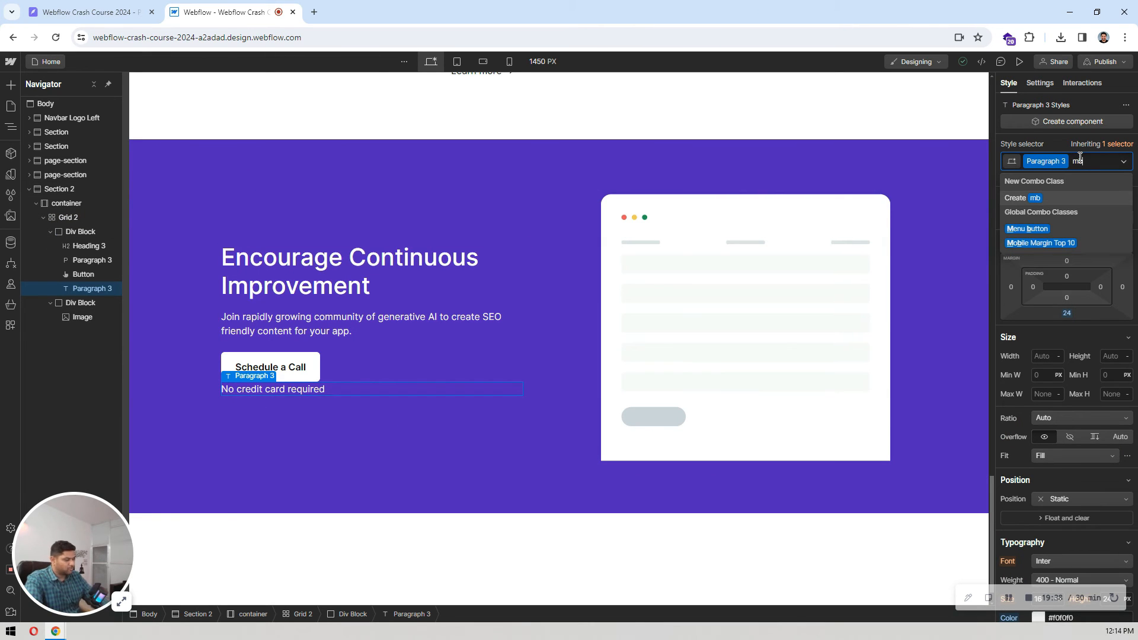
{"action": "type", "text": "-0"}
{"action": "key", "text": "Return"}
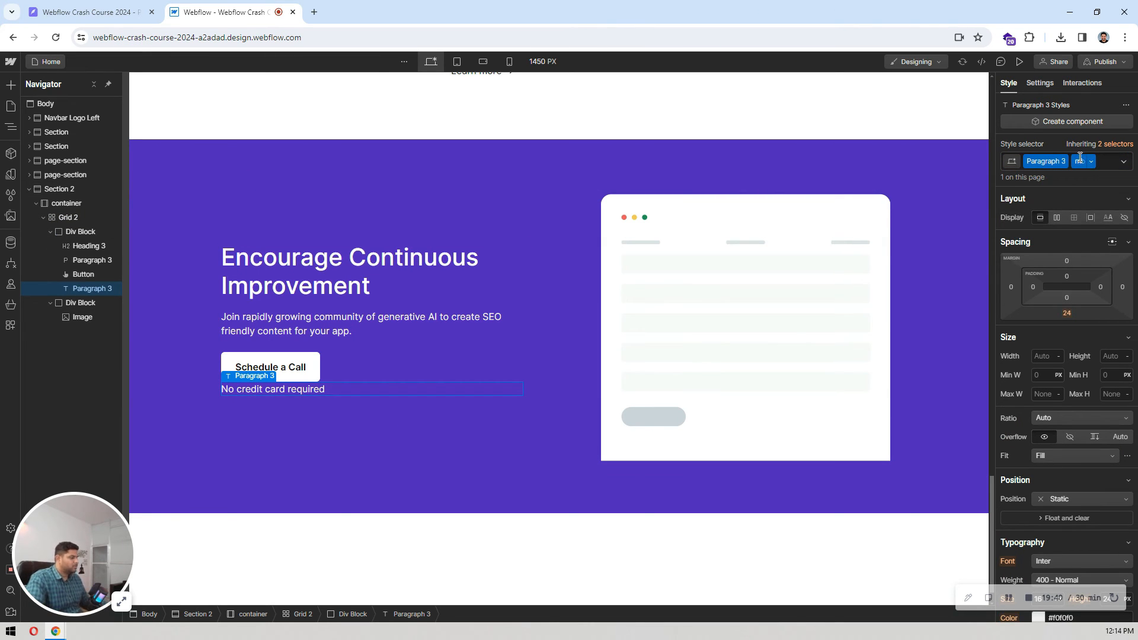
{"action": "left_click", "coordinate": [1069, 314]}
{"action": "type", "text": "0"}
{"action": "key", "text": "Return"}
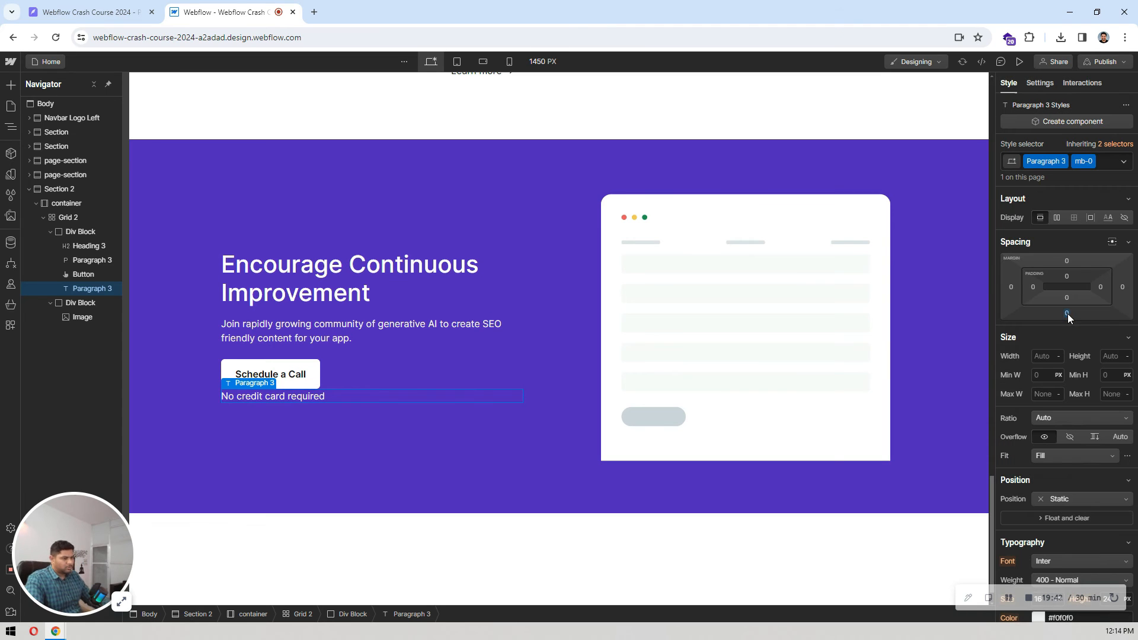
Step: Try a 16 px top margin on the "No credit card required" note
{"action": "left_click", "coordinate": [1067, 260]}
{"action": "type", "text": "16"}
{"action": "key", "text": "Return"}
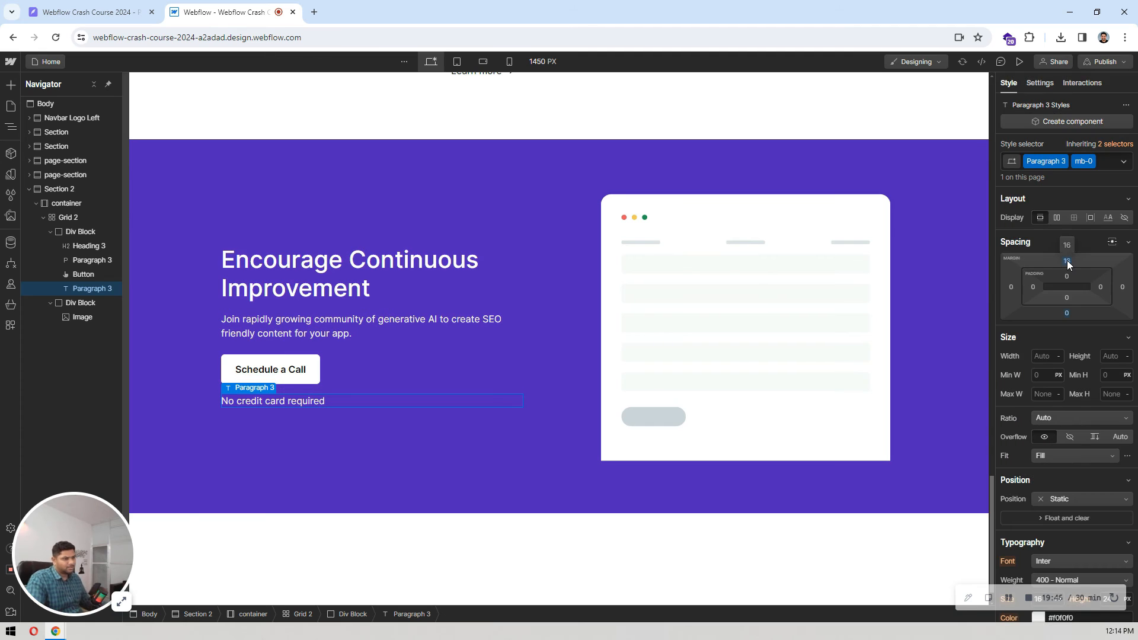
Step: Set the top margin of the "No credit card required" note to 8 px
{"action": "left_click", "coordinate": [1067, 260]}
{"action": "type", "text": "0"}
{"action": "key", "text": "Return"}
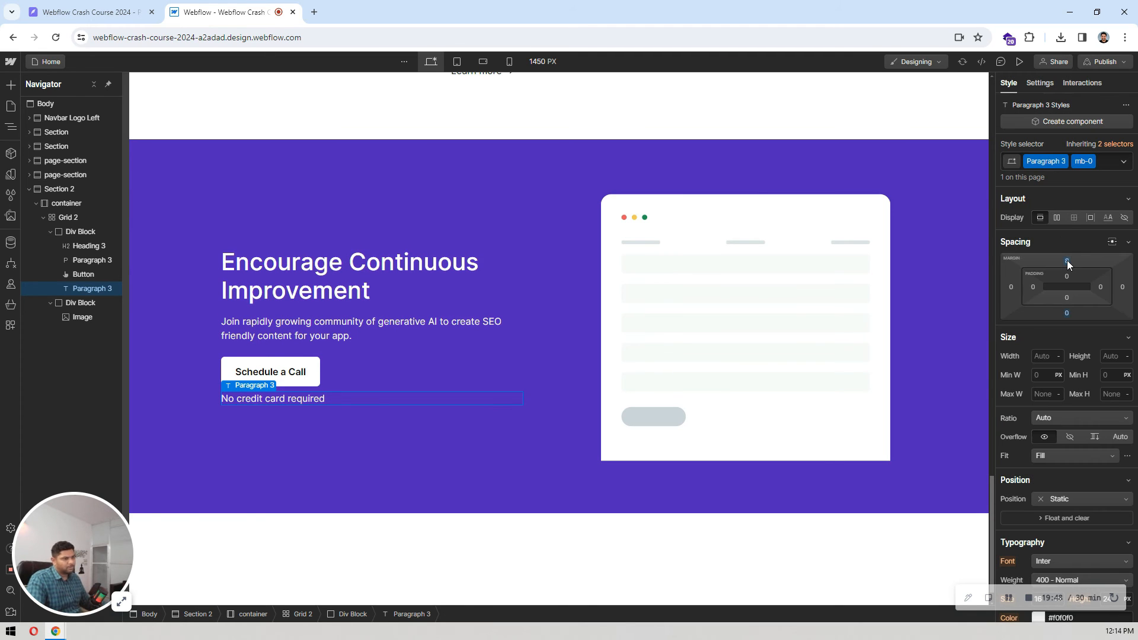
Step: Compare the call-to-action section with the Pixso design and review the blog section above it in Webflow
{"action": "left_click", "coordinate": [565, 258]}
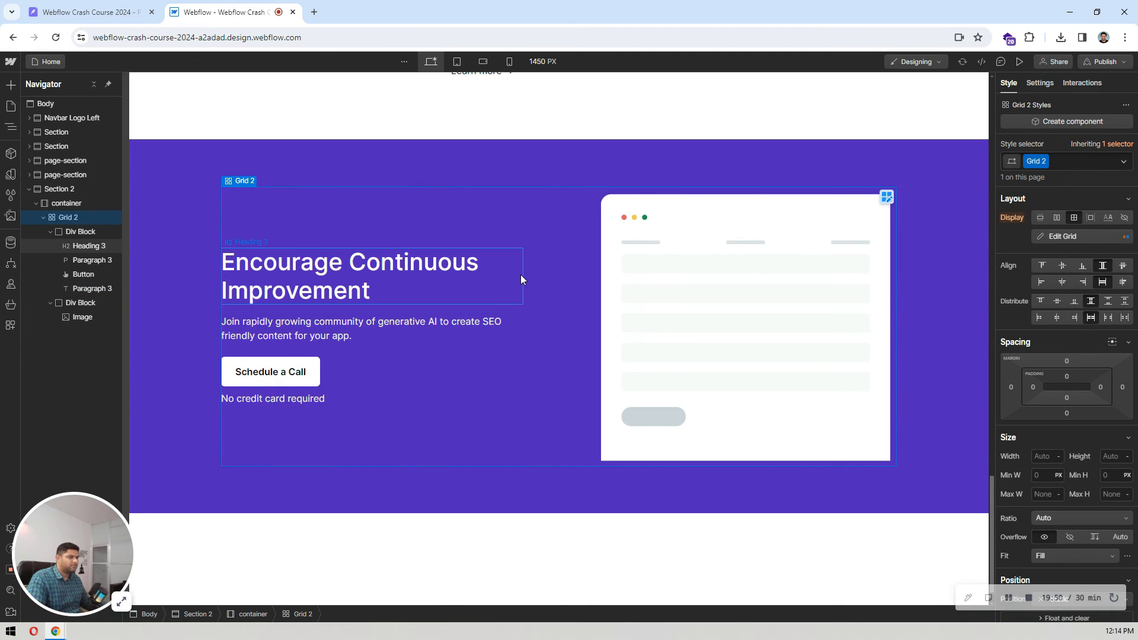
{"action": "left_click", "coordinate": [157, 7]}
{"action": "left_click", "coordinate": [190, 8]}
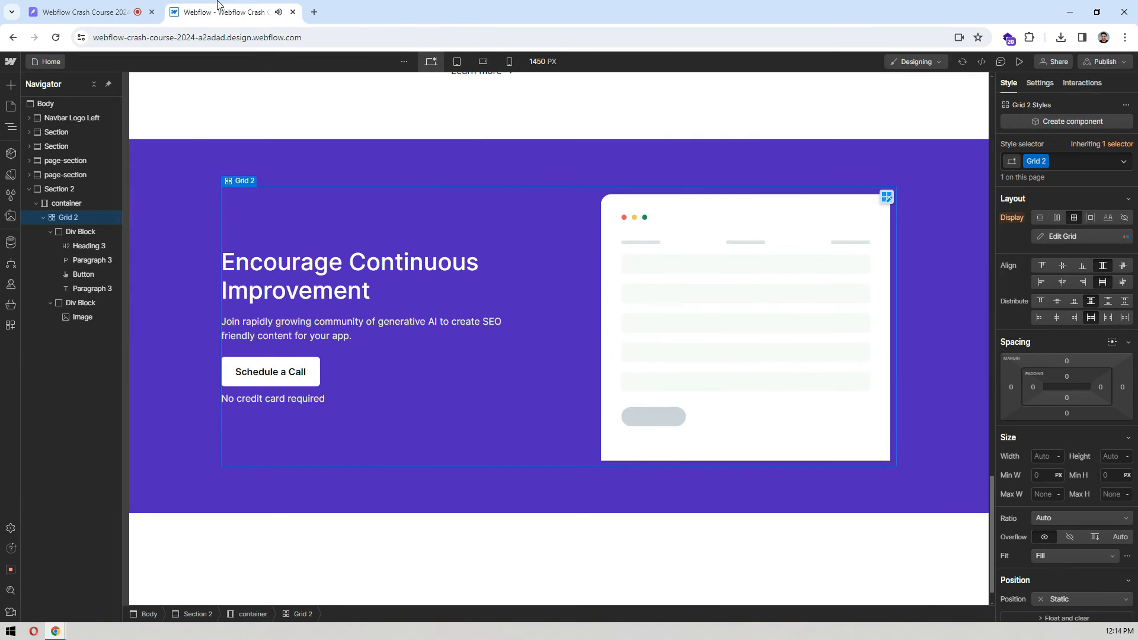
{"action": "scroll", "coordinate": [474, 126], "scroll_direction": "up", "scroll_amount": 7}
{"action": "scroll", "coordinate": [474, 127], "scroll_direction": "down", "scroll_amount": 7}
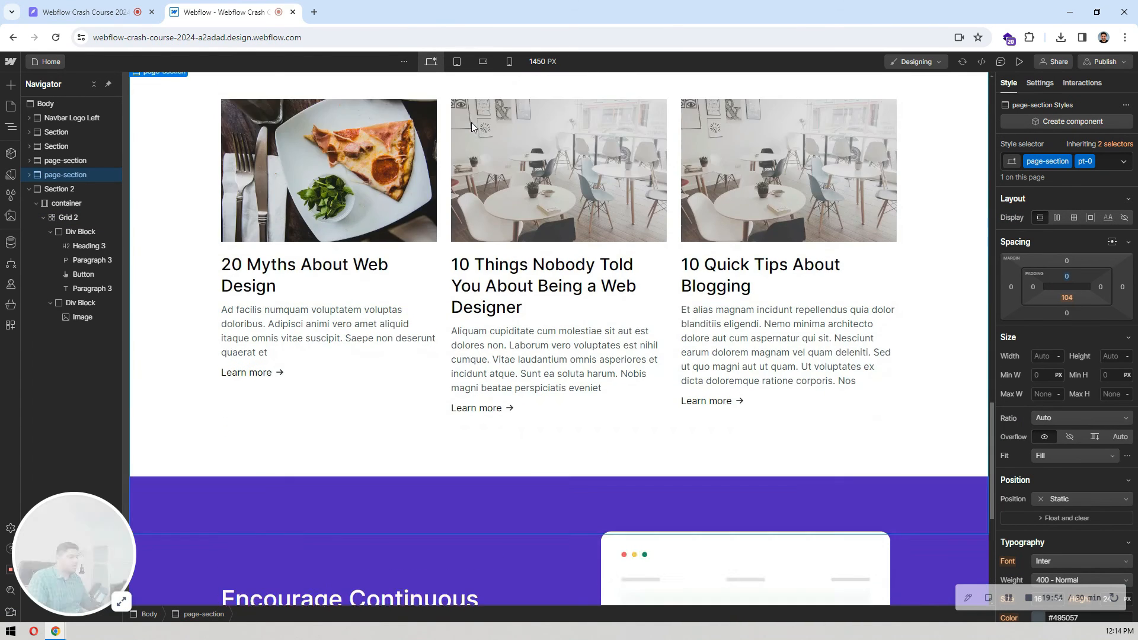
Step: Review the sections already built in Webflow, and examine the footer at the end of the Pixso landing page design
{"action": "scroll", "coordinate": [472, 123], "scroll_direction": "up", "scroll_amount": 15}
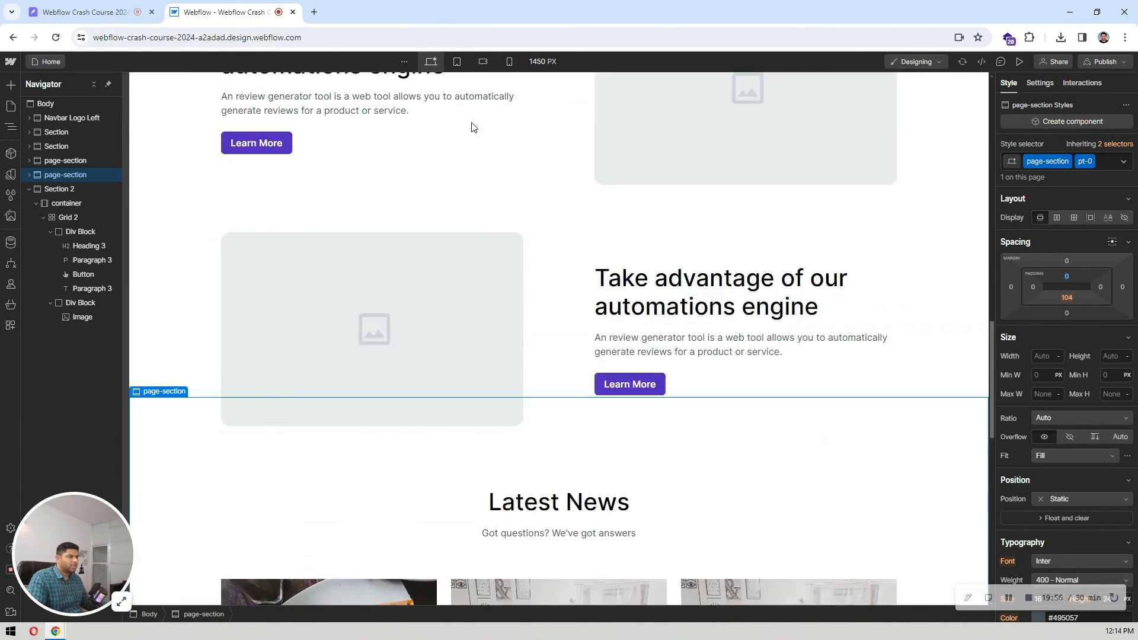
{"action": "scroll", "coordinate": [472, 126], "scroll_direction": "down", "scroll_amount": 15}
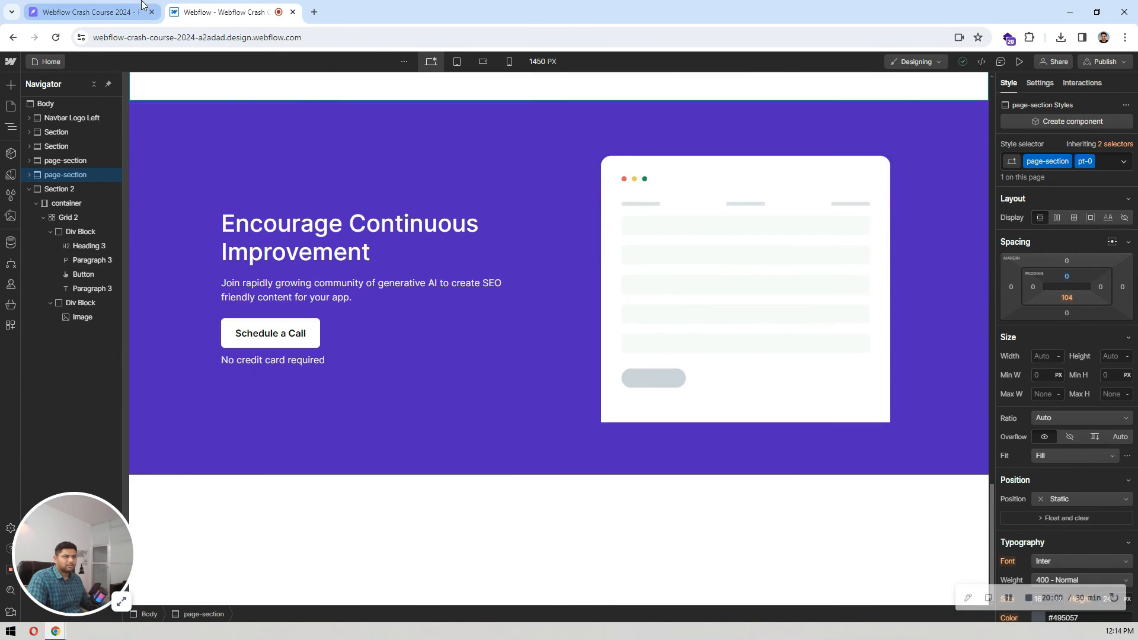
{"action": "left_click", "coordinate": [88, 12]}
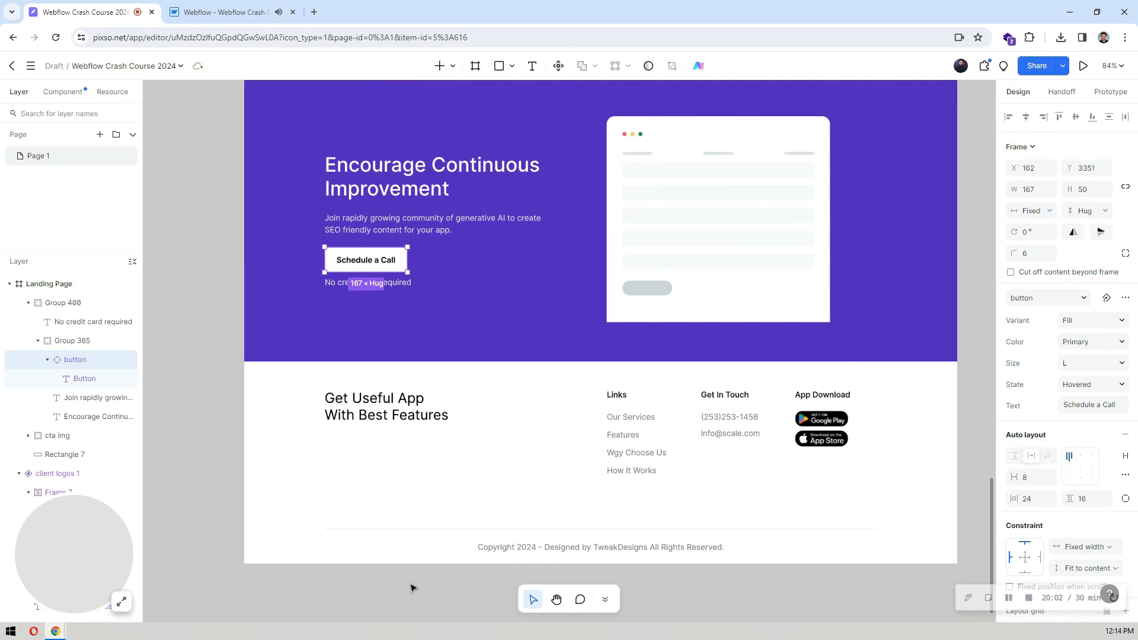
{"action": "left_click", "coordinate": [773, 580]}
{"action": "left_click_drag", "start_coordinate": [771, 585], "coordinate": [766, 506]}
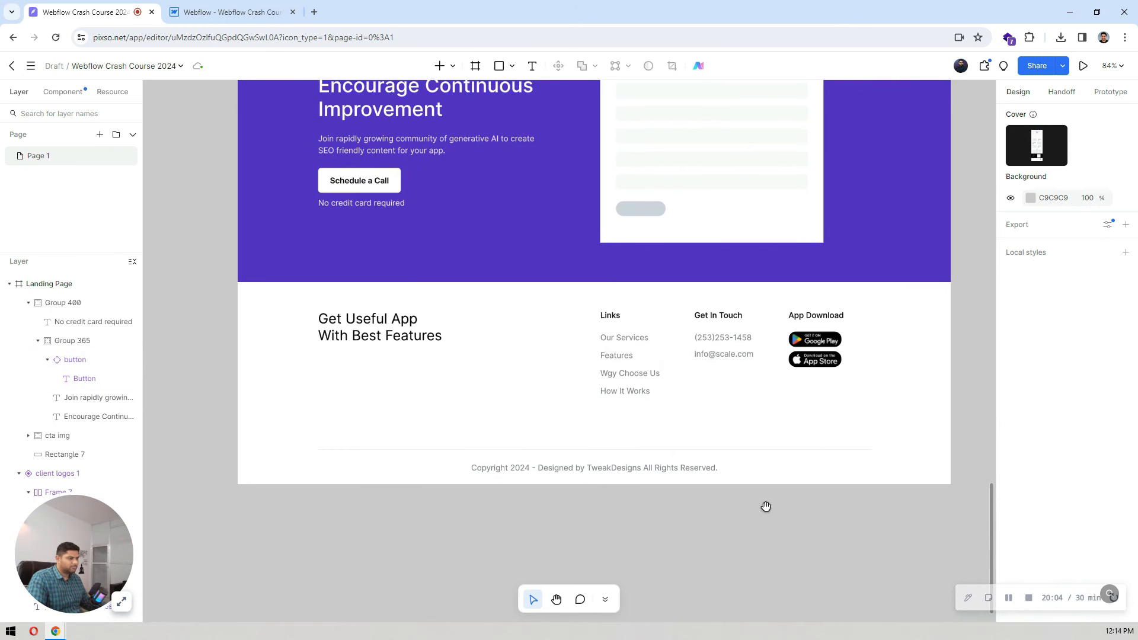
{"action": "left_click", "coordinate": [194, 5]}
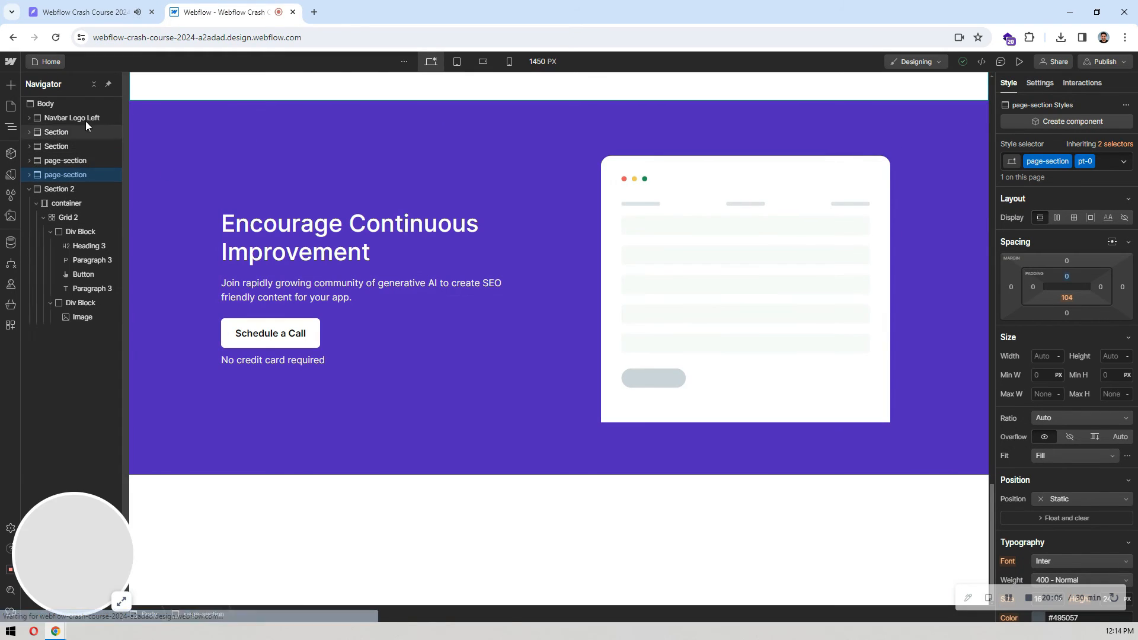
Step: Collapse the navigator tree, select Section 2 and look through the Starter library layouts for a footer
{"action": "left_click", "coordinate": [94, 84]}
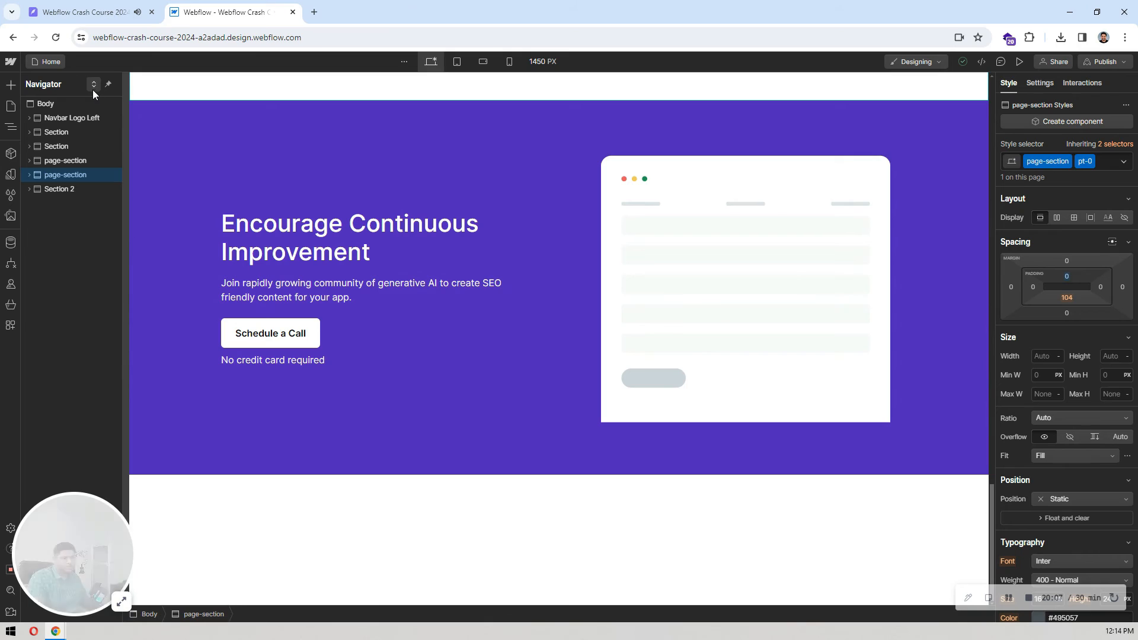
{"action": "left_click", "coordinate": [68, 189]}
{"action": "left_click", "coordinate": [11, 86]}
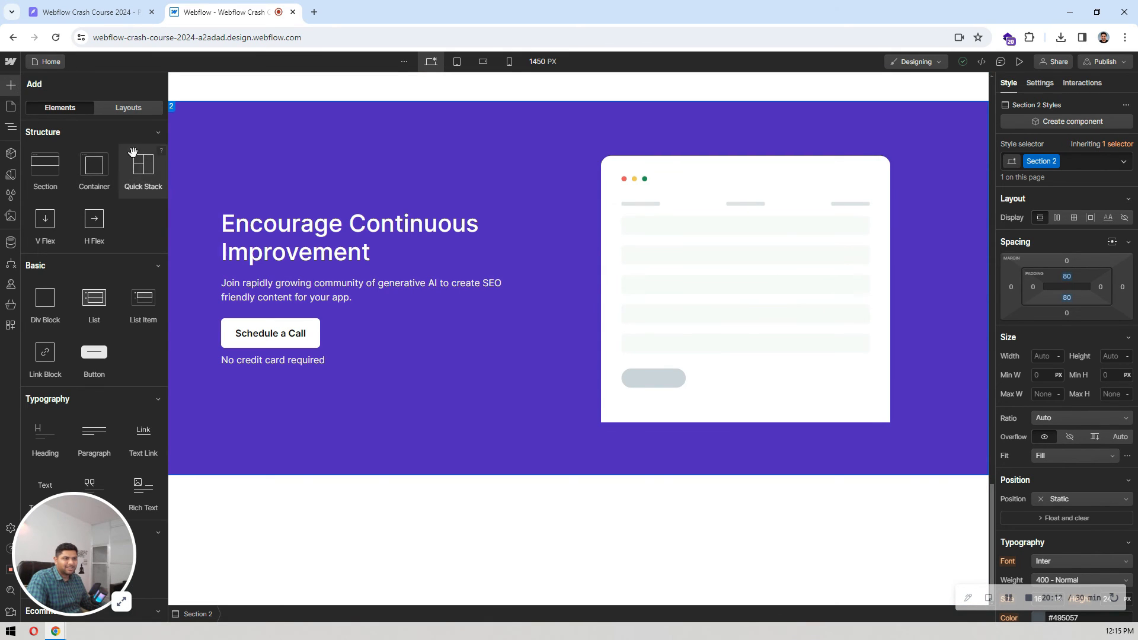
{"action": "left_click", "coordinate": [115, 111]}
{"action": "scroll", "coordinate": [83, 214], "scroll_direction": "down", "scroll_amount": 4}
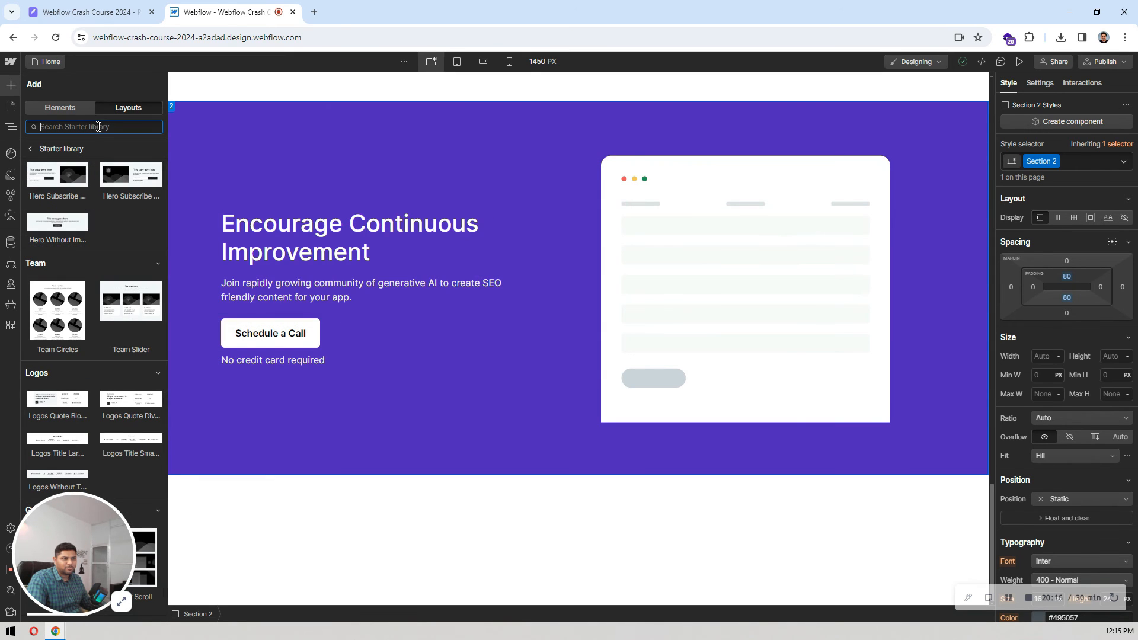
{"action": "scroll", "coordinate": [95, 223], "scroll_direction": "down", "scroll_amount": 8}
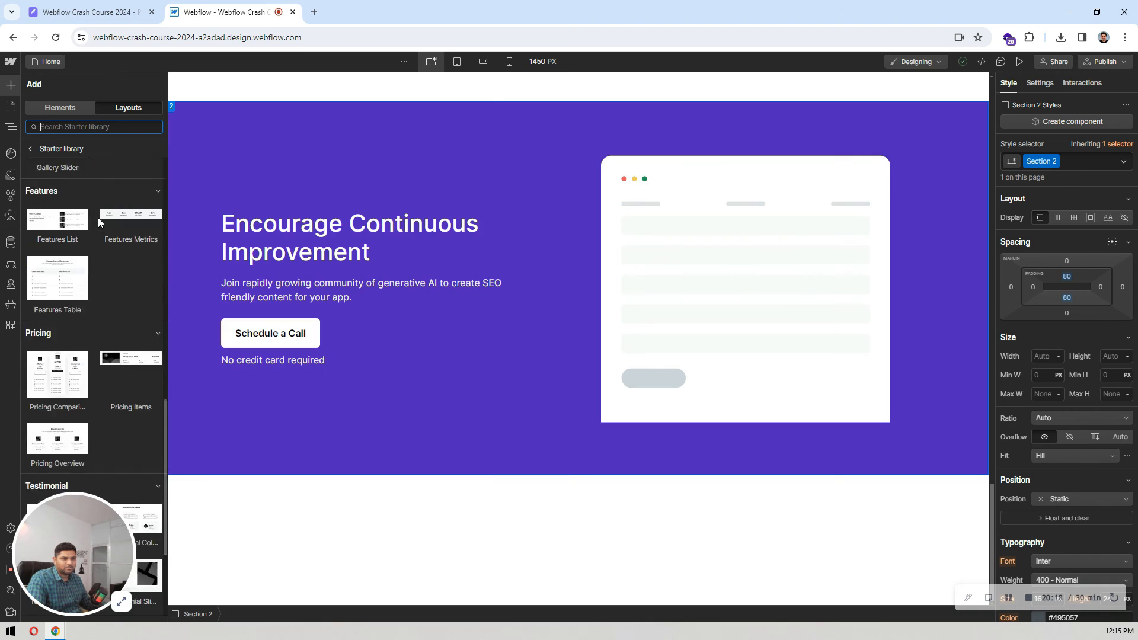
{"action": "scroll", "coordinate": [97, 219], "scroll_direction": "down", "scroll_amount": 3}
{"action": "mouse_move", "coordinate": [86, 337]}
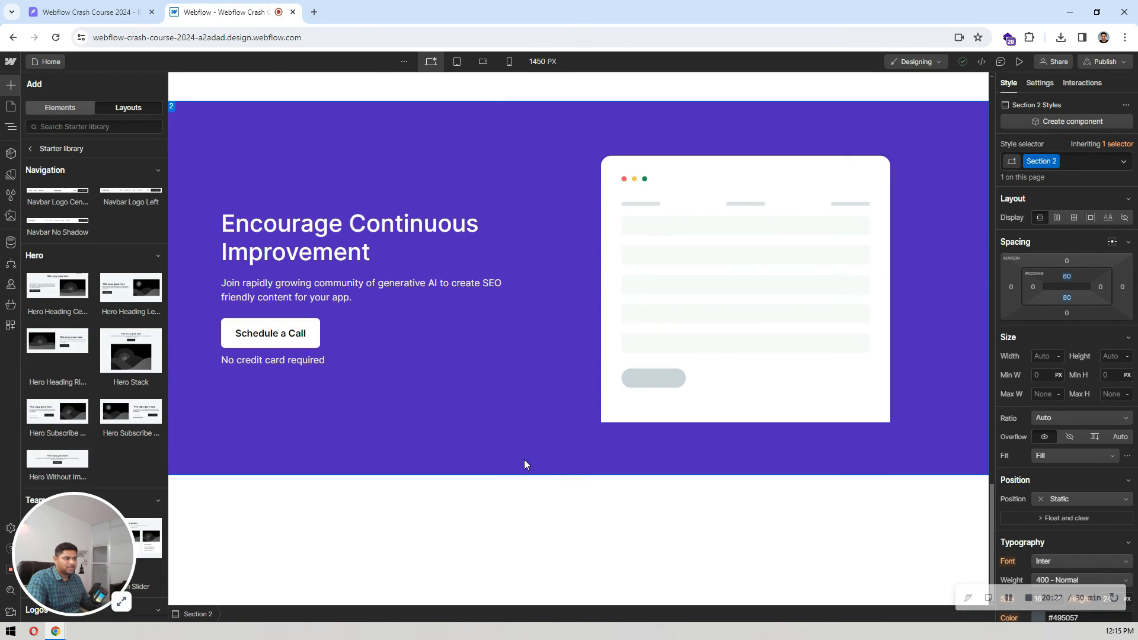
Step: Insert the Footer Light layout from the Starter library at the end of the page body
{"action": "left_click", "coordinate": [546, 505]}
{"action": "key", "text": "ctrl+k"}
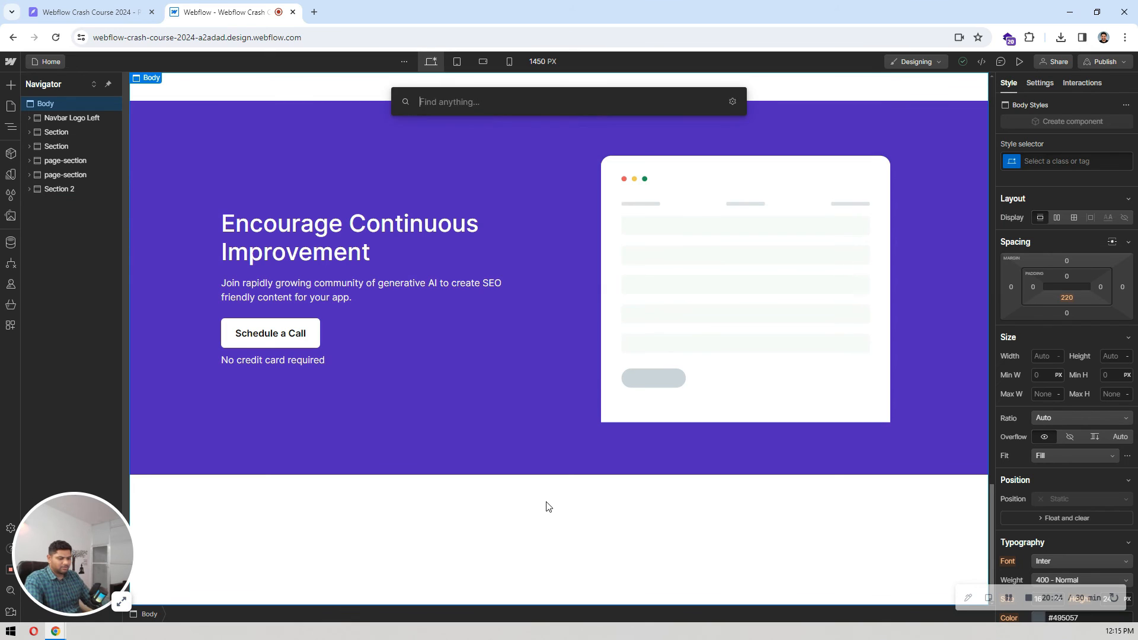
{"action": "type", "text": "foot"}
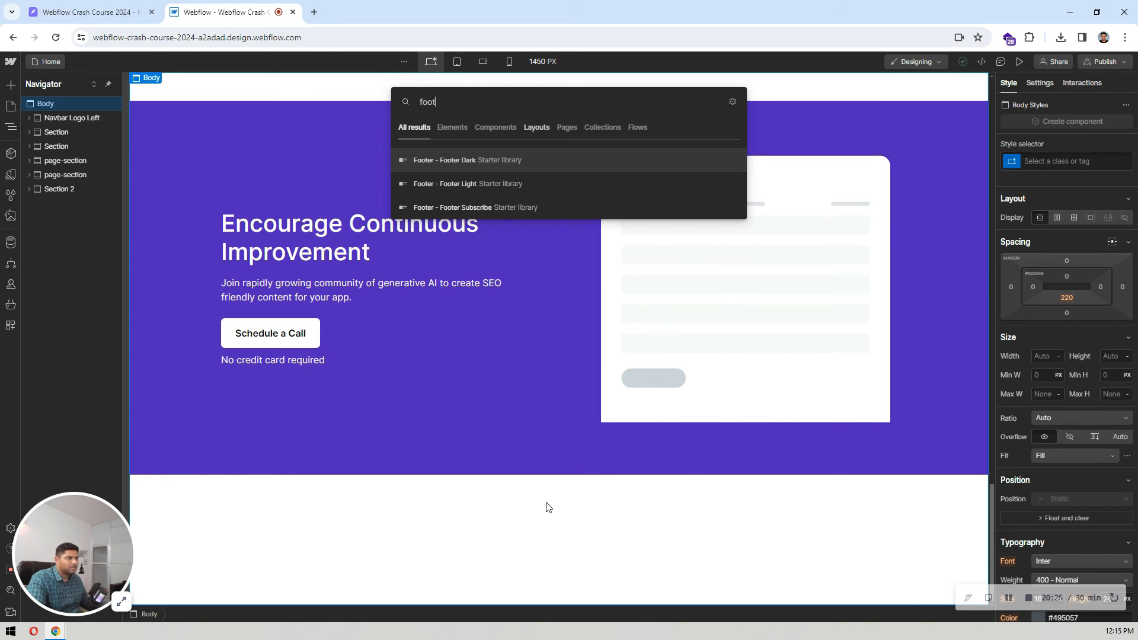
{"action": "left_click", "coordinate": [477, 185]}
{"action": "scroll", "coordinate": [467, 268], "scroll_direction": "down", "scroll_amount": 4}
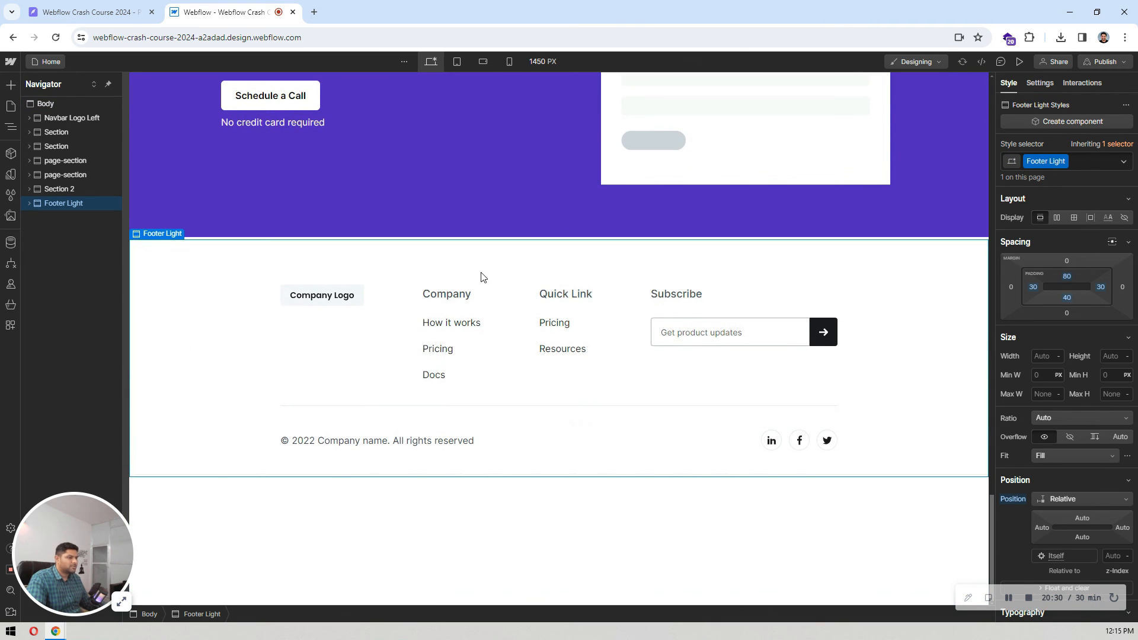
Step: Replace the Container 2 class on the footer's inner div with the existing container class
{"action": "left_click", "coordinate": [404, 332]}
{"action": "left_click", "coordinate": [95, 218]}
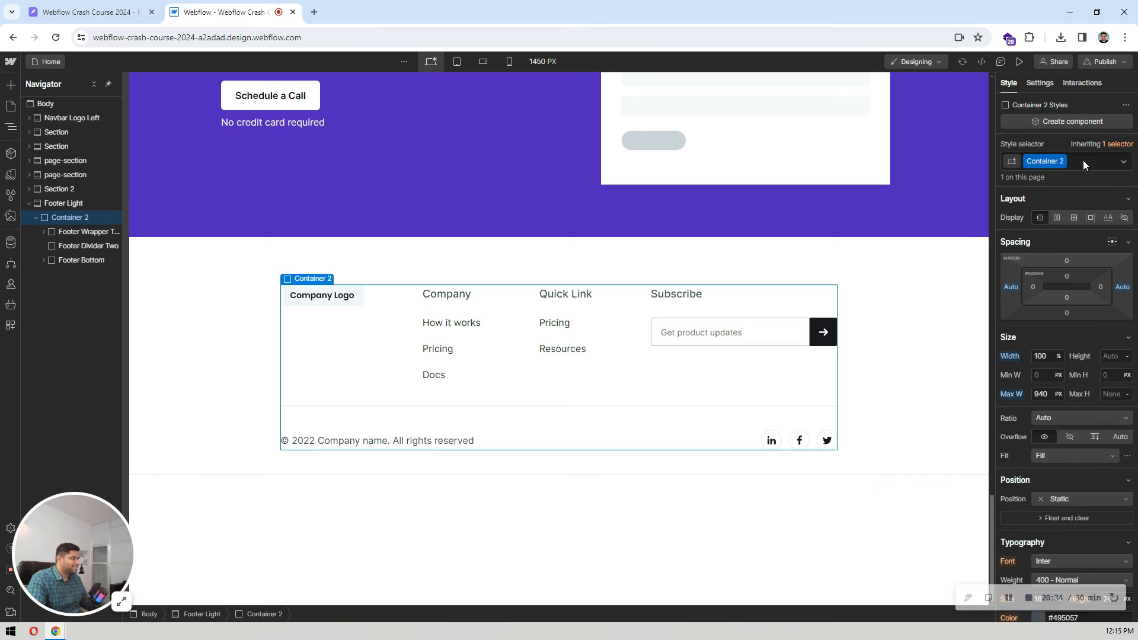
{"action": "left_click", "coordinate": [1084, 162]}
{"action": "key", "text": "BackSpace"}
{"action": "type", "text": "conta"}
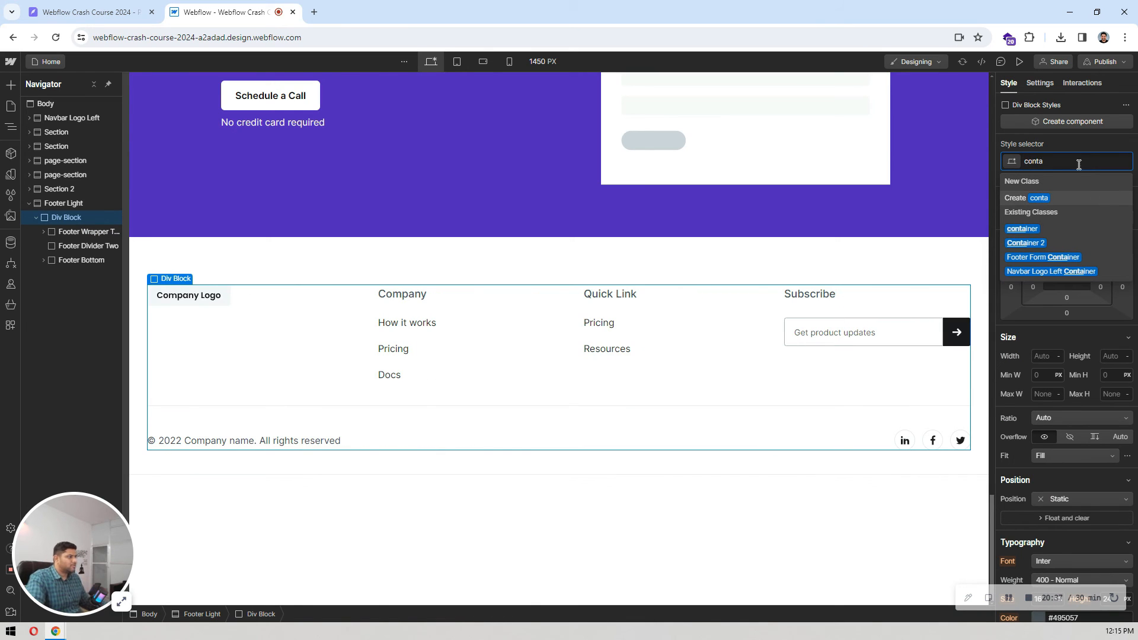
{"action": "left_click", "coordinate": [1031, 229]}
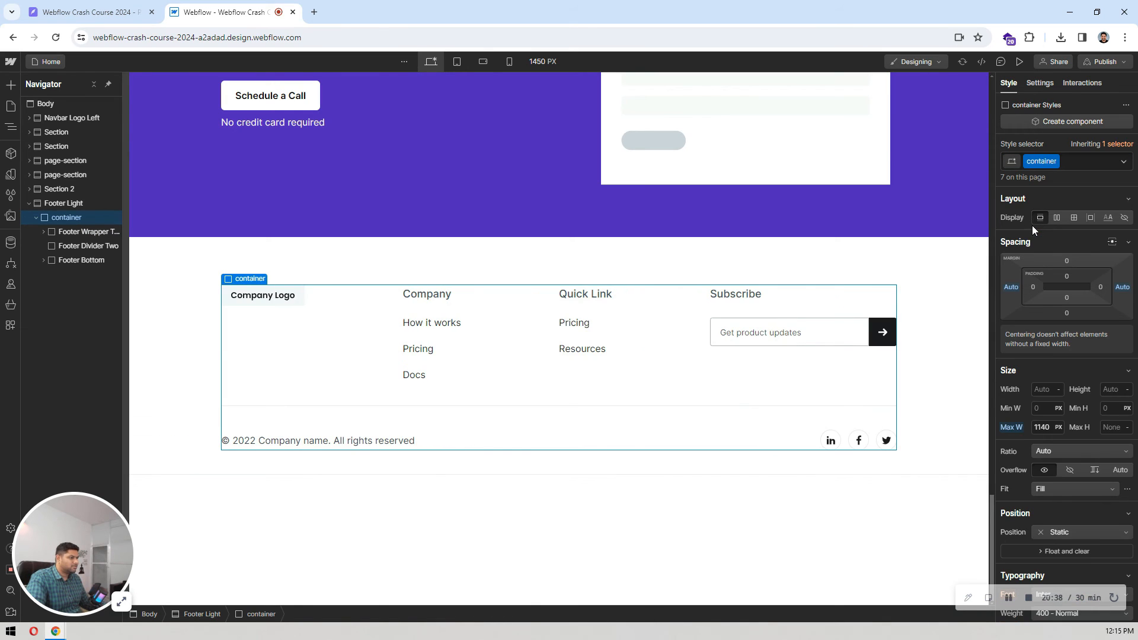
Step: Try to delete the Footer Brand logo block from the footer, and undo the deletion
{"action": "double_click", "coordinate": [274, 303]}
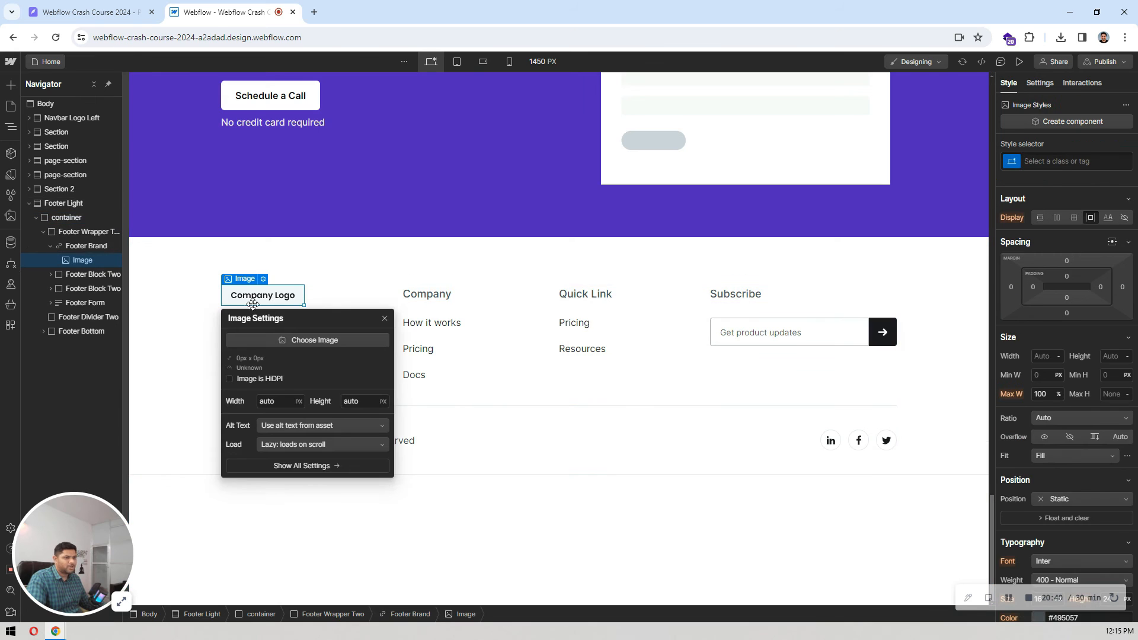
{"action": "left_click", "coordinate": [89, 12]}
{"action": "left_click", "coordinate": [206, 5]}
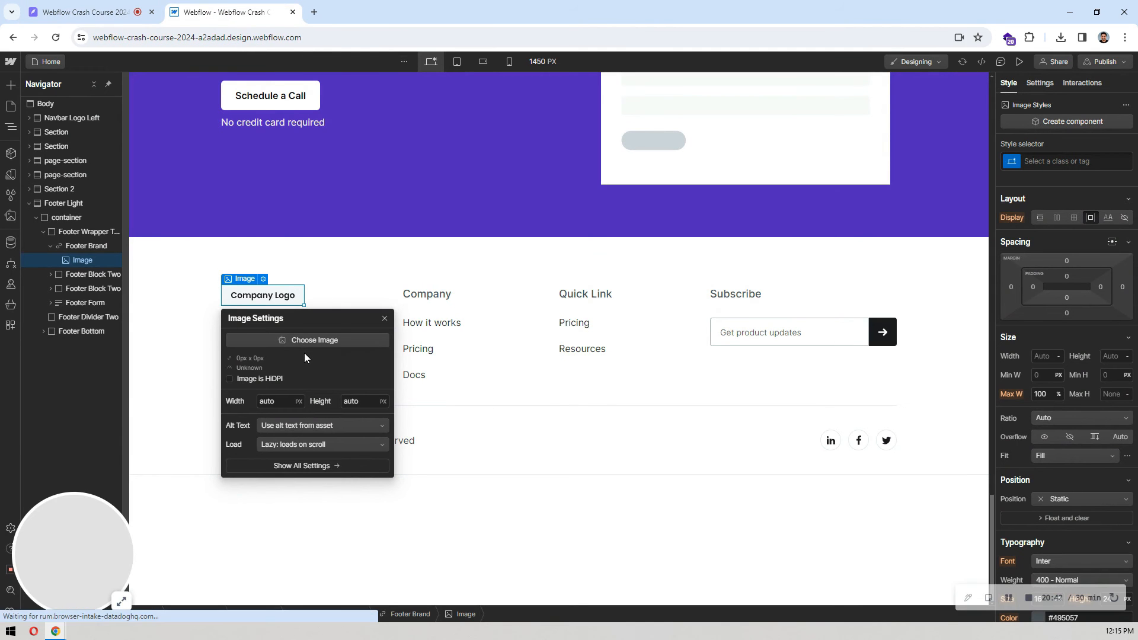
{"action": "left_click", "coordinate": [285, 300]}
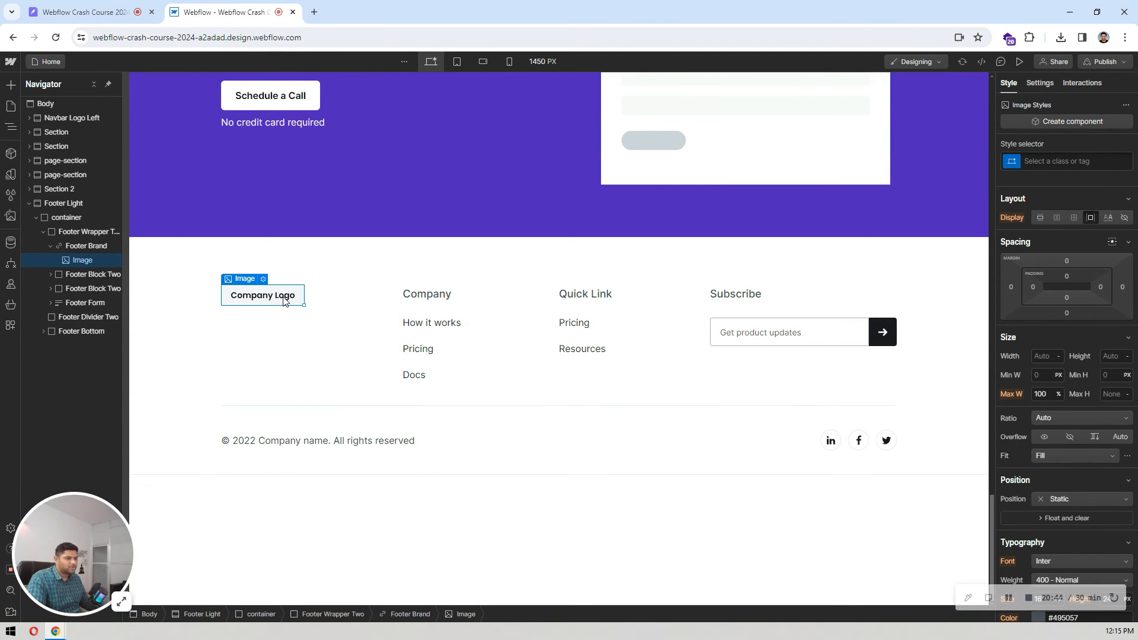
{"action": "left_click", "coordinate": [80, 246]}
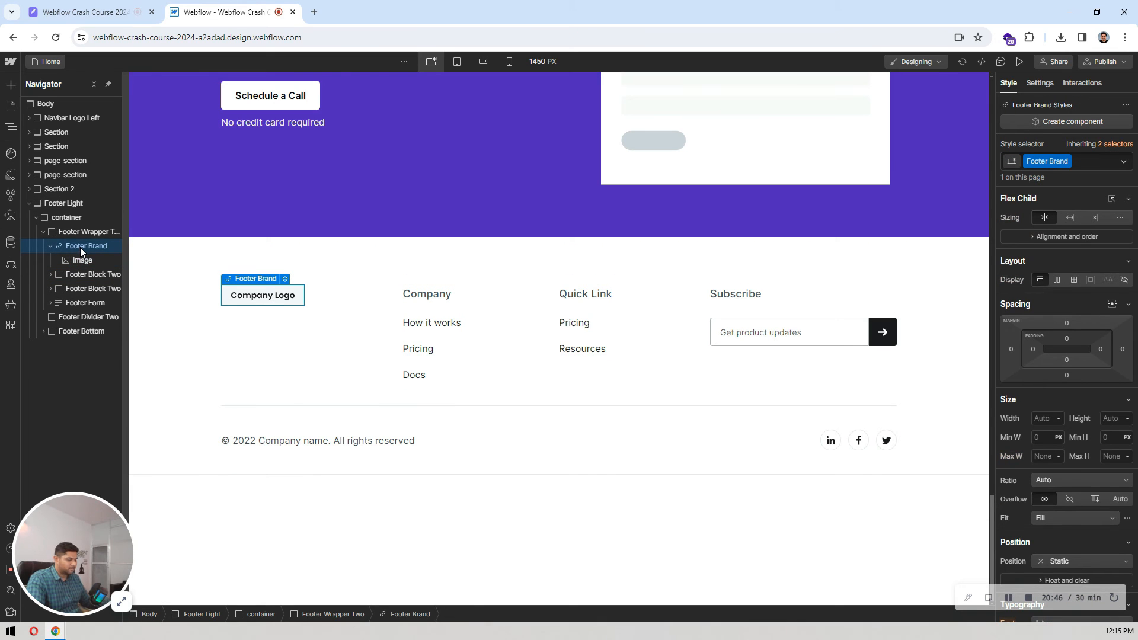
{"action": "key", "text": "Delete"}
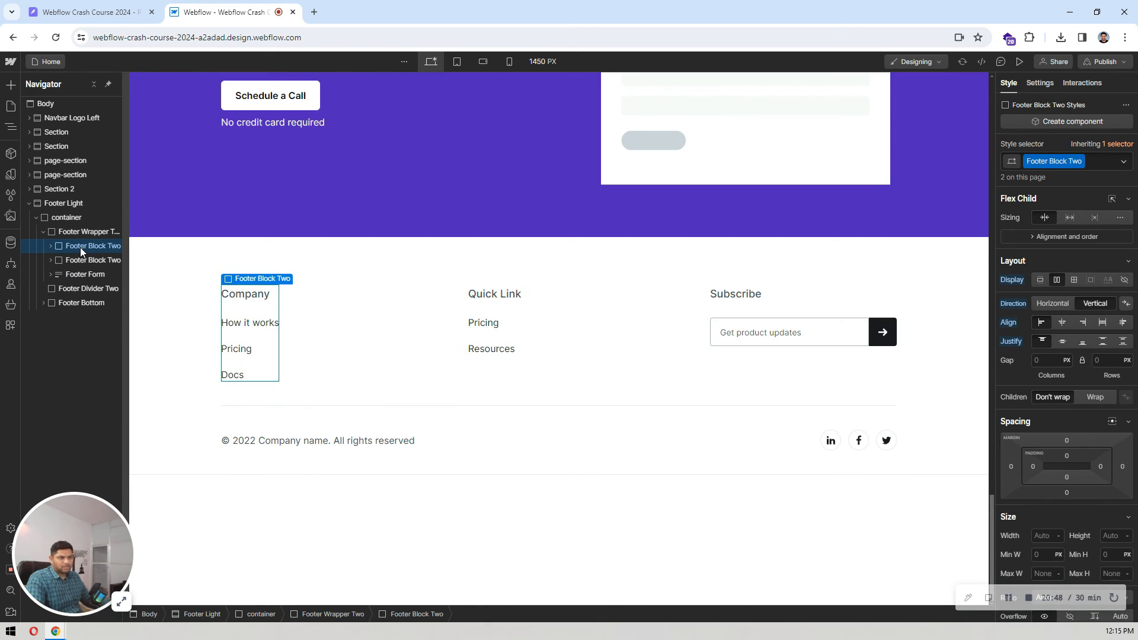
{"action": "left_click", "coordinate": [85, 233]}
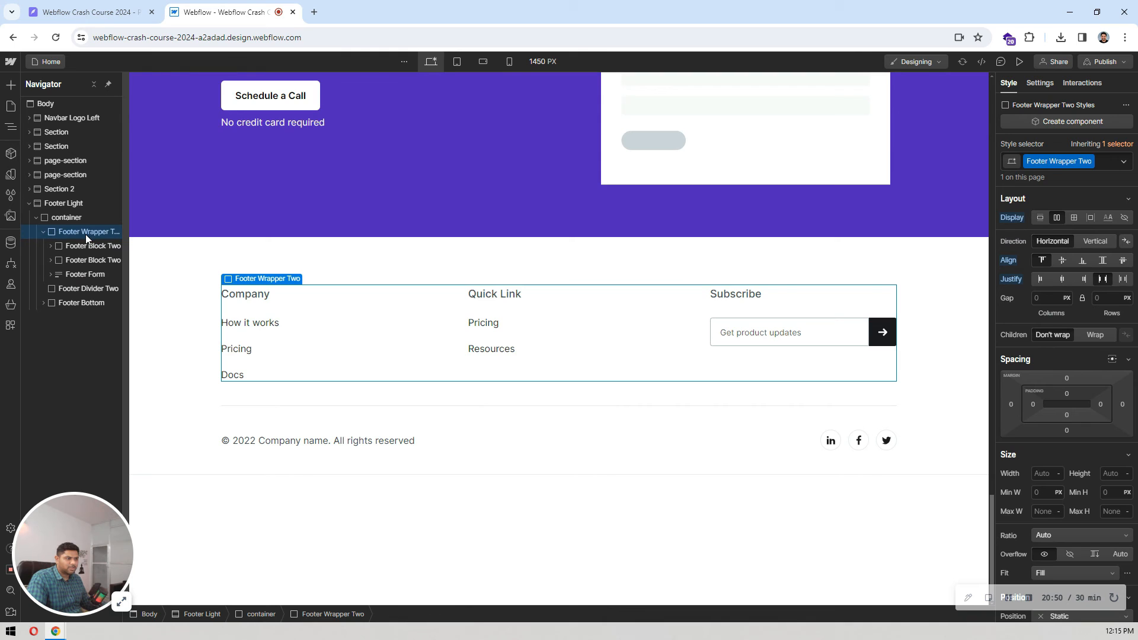
{"action": "key", "text": "ctrl+z"}
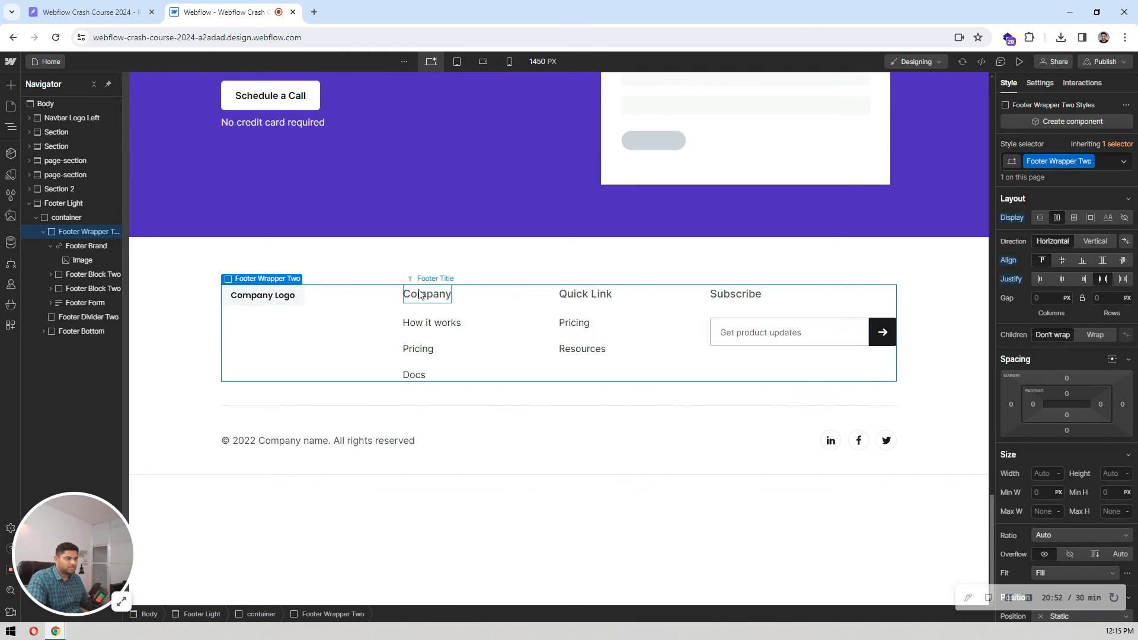
Step: Replace the Company Logo placeholder image in the footer with logo.png from the assets
{"action": "left_click", "coordinate": [275, 294]}
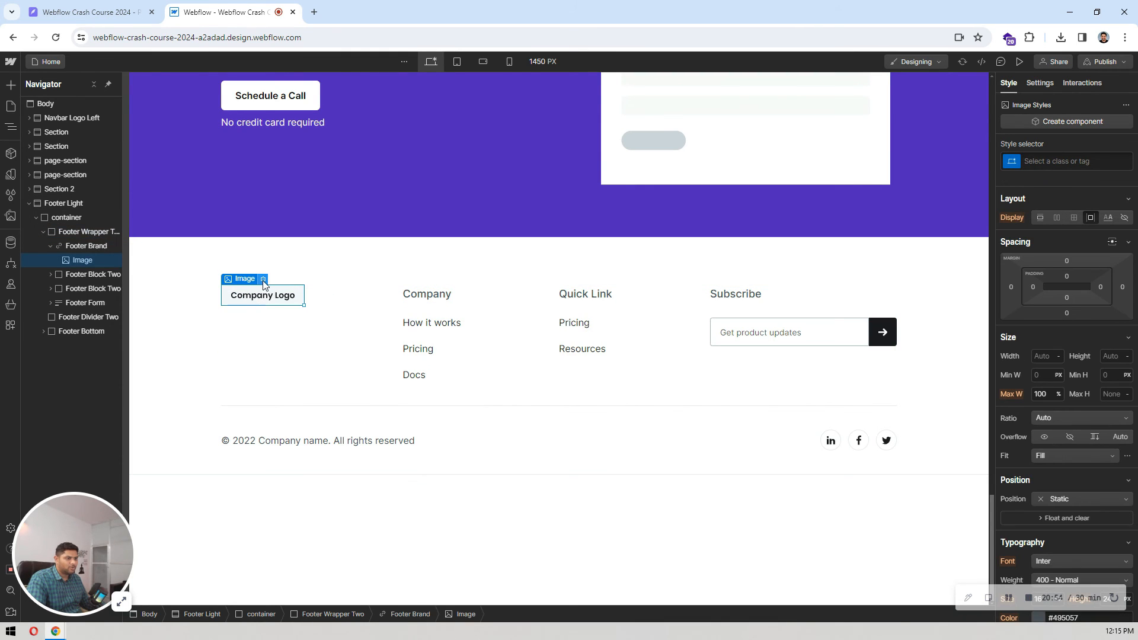
{"action": "left_click", "coordinate": [263, 279]}
{"action": "left_click", "coordinate": [293, 335]}
{"action": "left_click", "coordinate": [87, 161]}
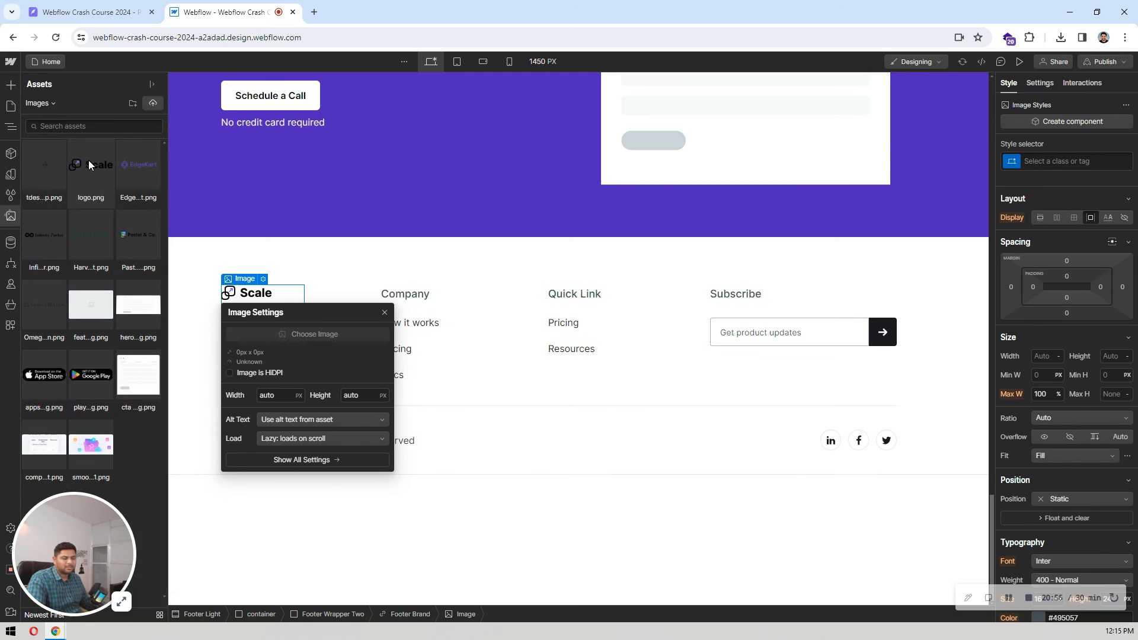
Step: Check the footer column titles in the Pixso design and change the "Company" title in Webflow to "Links"
{"action": "double_click", "coordinate": [414, 294]}
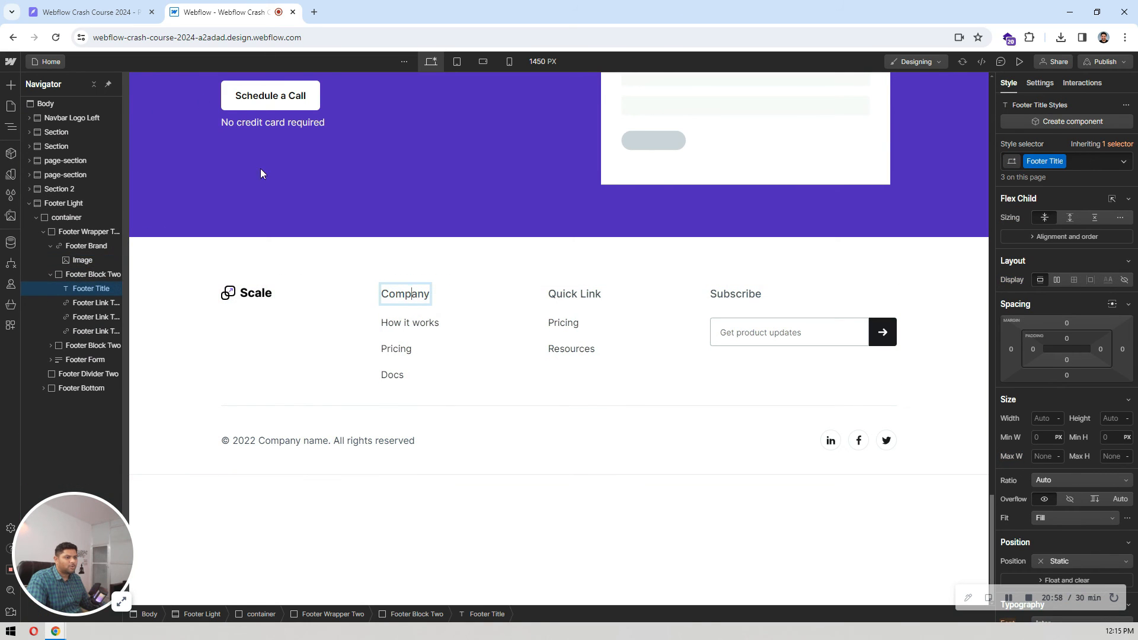
{"action": "left_click", "coordinate": [89, 11]}
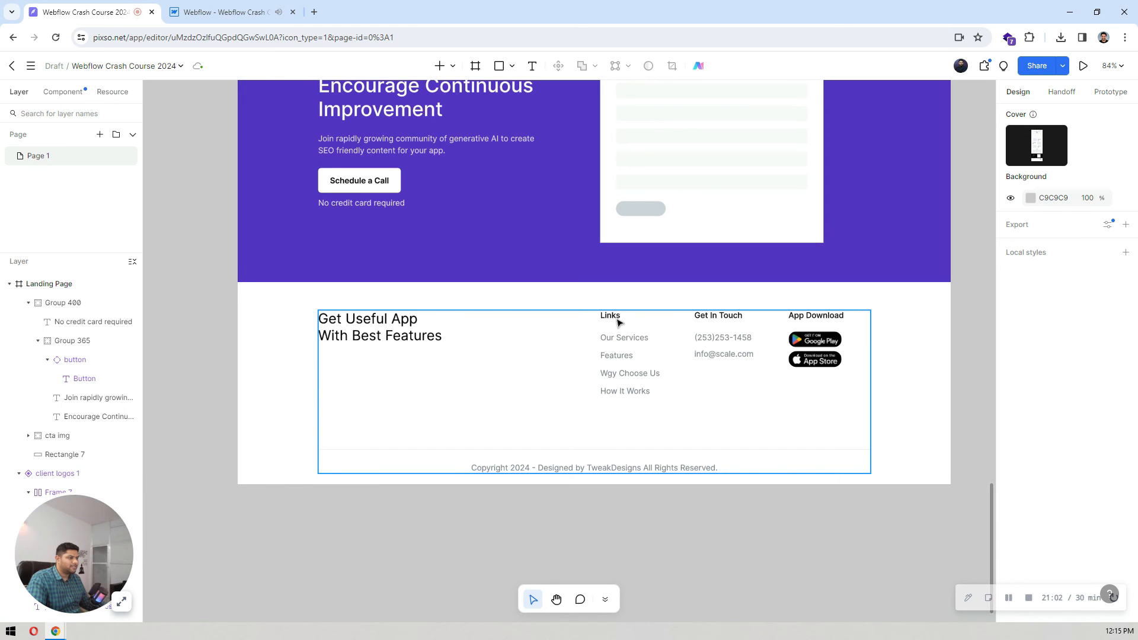
{"action": "left_click", "coordinate": [240, 10]}
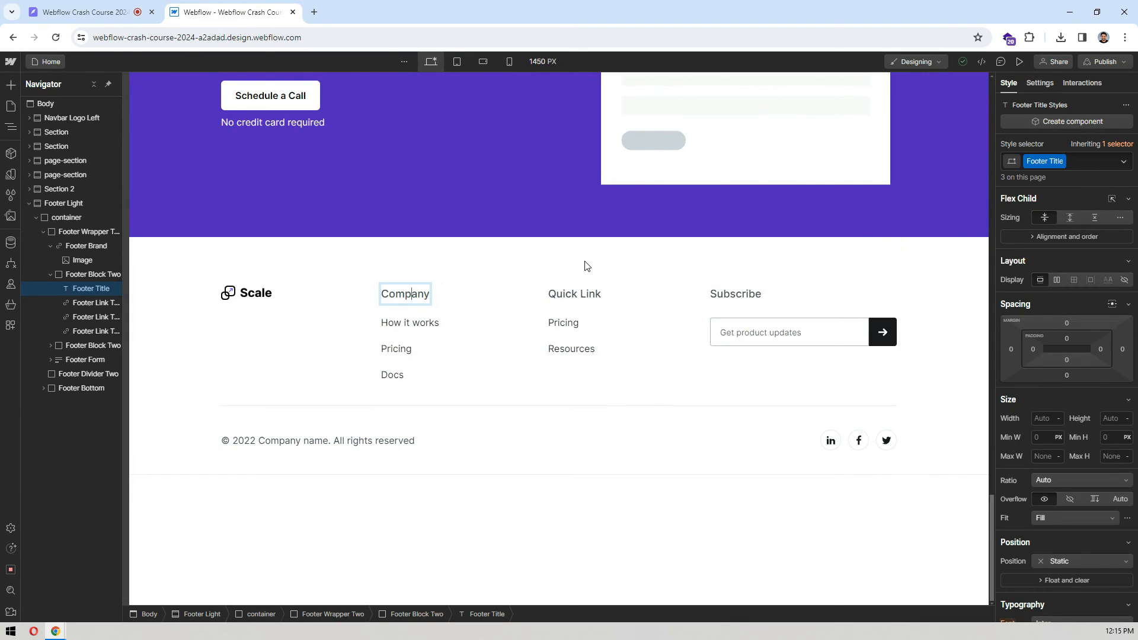
{"action": "double_click", "coordinate": [401, 290]}
{"action": "type", "text": "Links"}
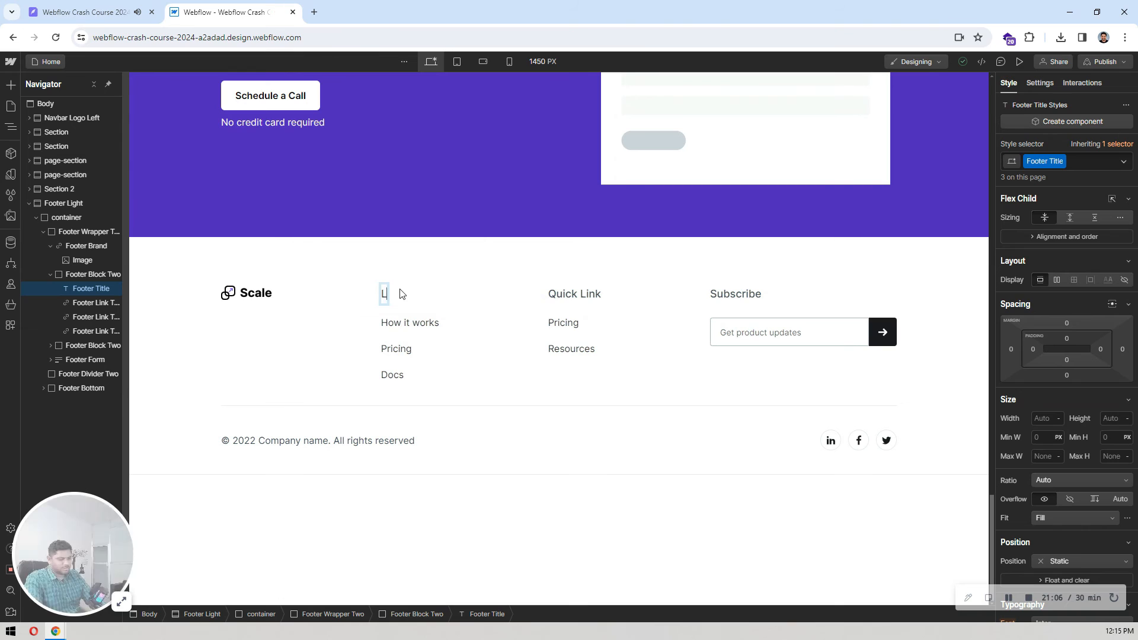
Step: Change the "Quick Link" footer title to "Get In Touch"
{"action": "left_click", "coordinate": [564, 295]}
{"action": "double_click", "coordinate": [564, 294]}
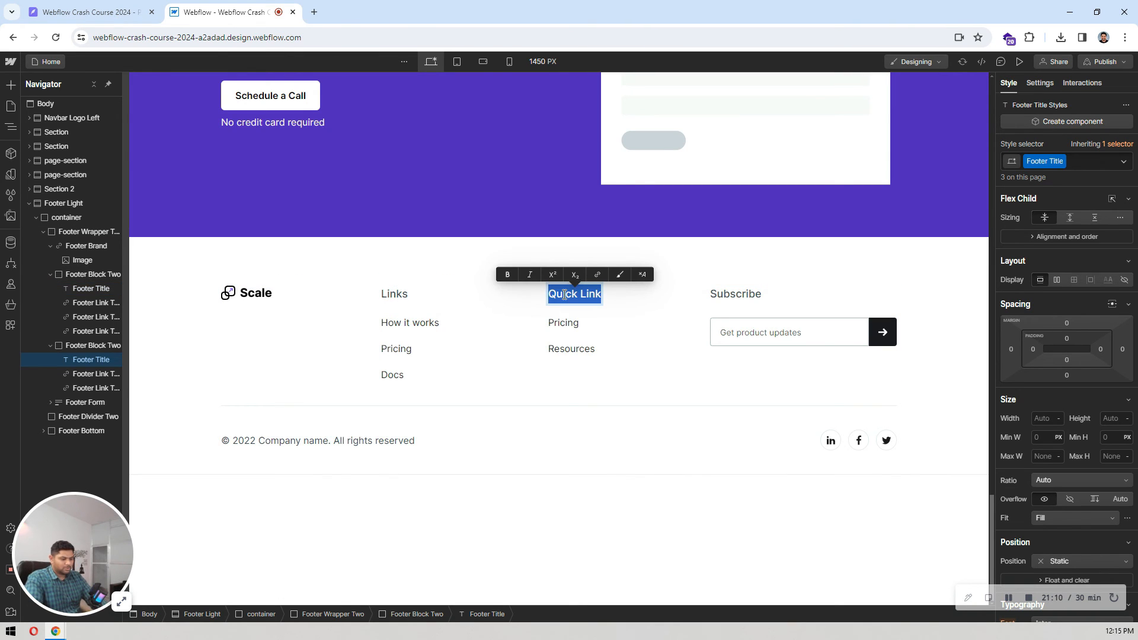
{"action": "type", "text": "Get In"}
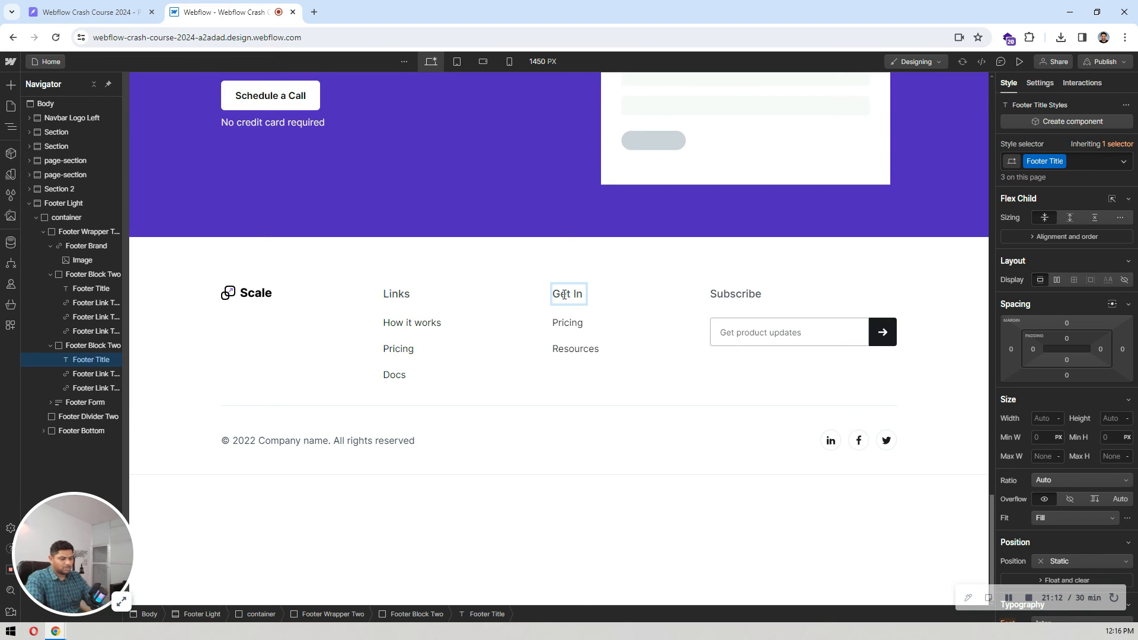
{"action": "type", "text": " Touch"}
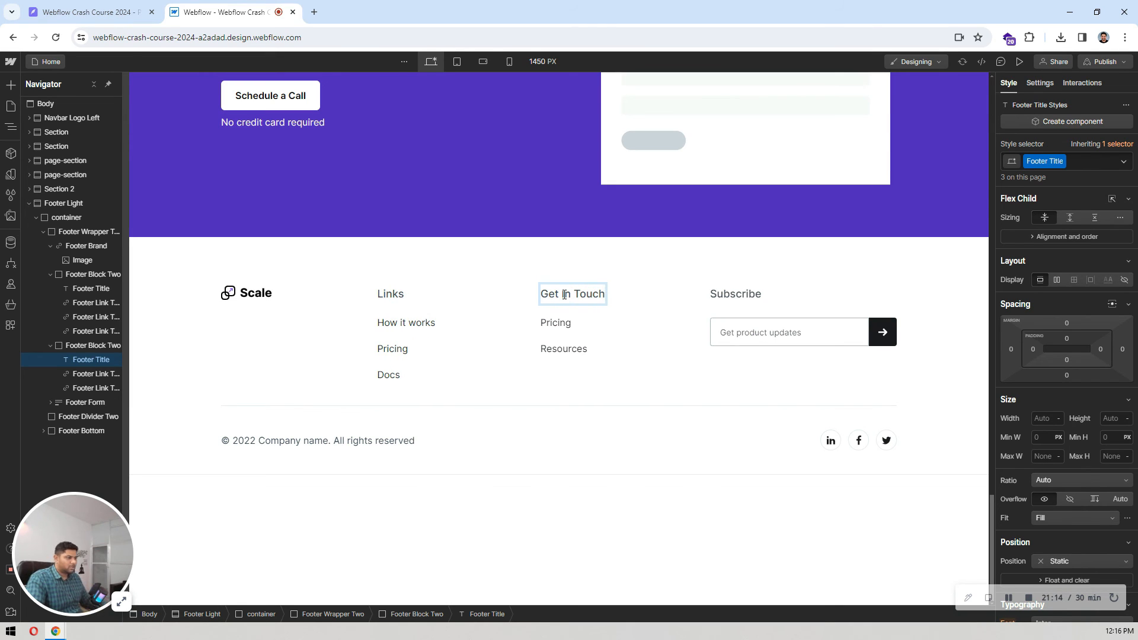
Step: Change the "Subscribe" footer title to "App Download" and glance at the Pixso footer for comparison
{"action": "left_click", "coordinate": [728, 294]}
{"action": "double_click", "coordinate": [732, 294]}
{"action": "type", "text": "App Download"}
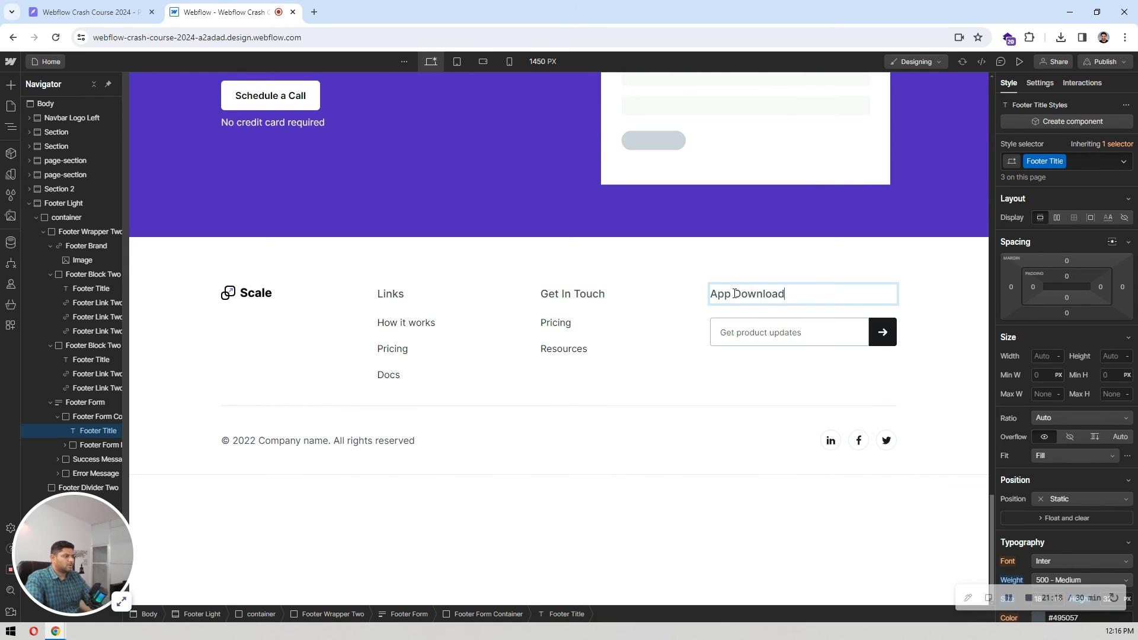
{"action": "key", "text": "Escape"}
{"action": "left_click", "coordinate": [557, 428]}
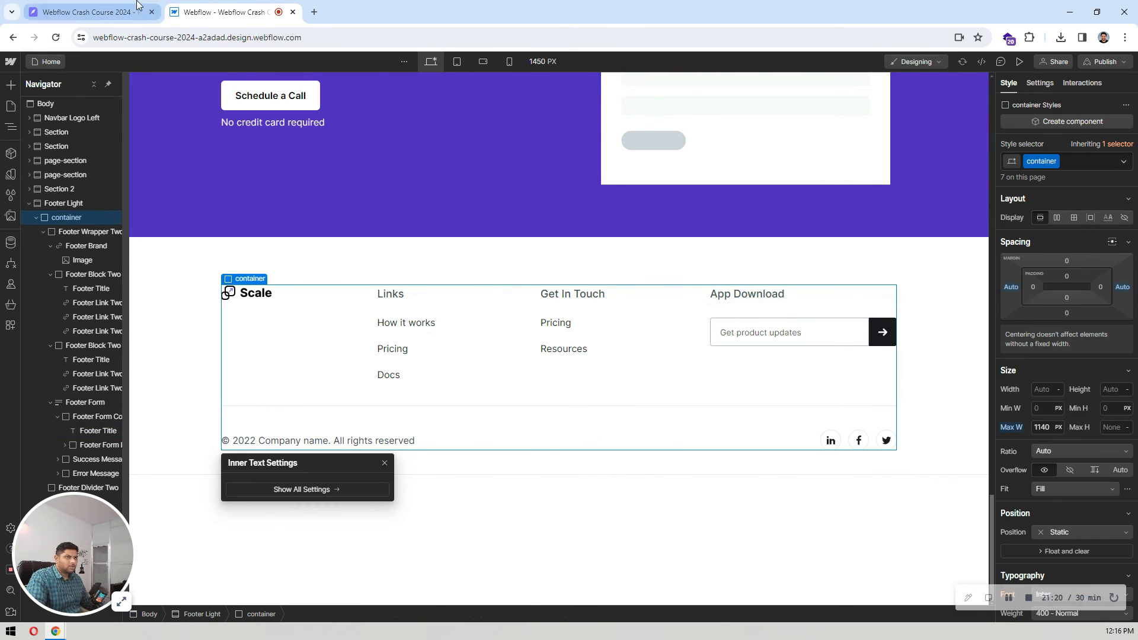
{"action": "left_click", "coordinate": [95, 12]}
{"action": "left_click", "coordinate": [205, 7]}
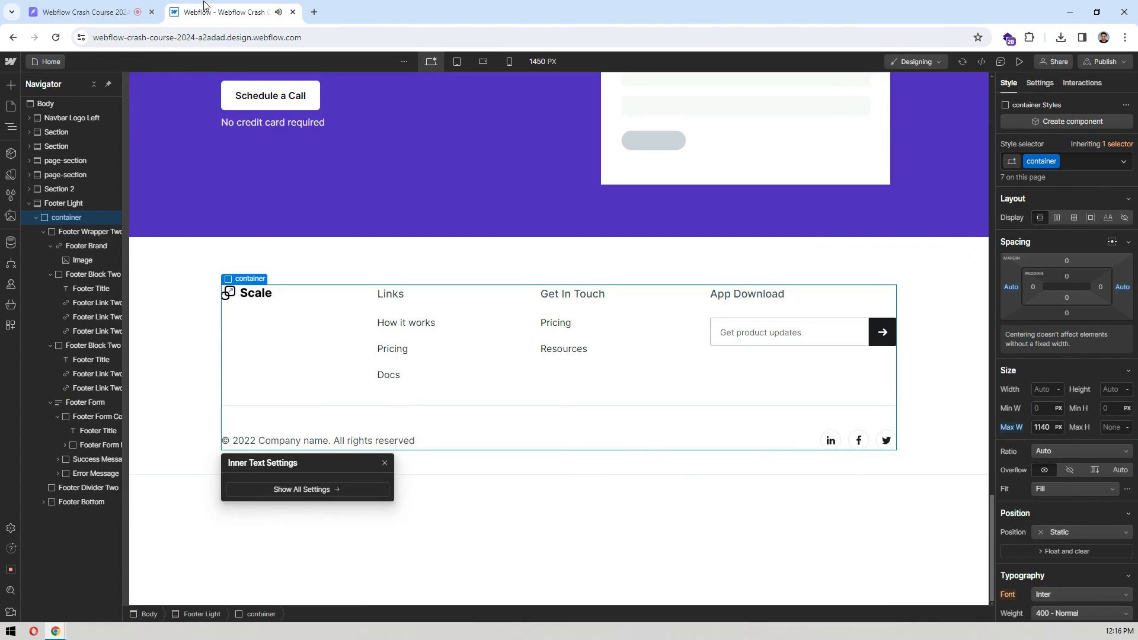
Step: Check the Links title's text style in Pixso, then give the Webflow Footer Title a 16 px size and 24 px line height
{"action": "left_click", "coordinate": [95, 12]}
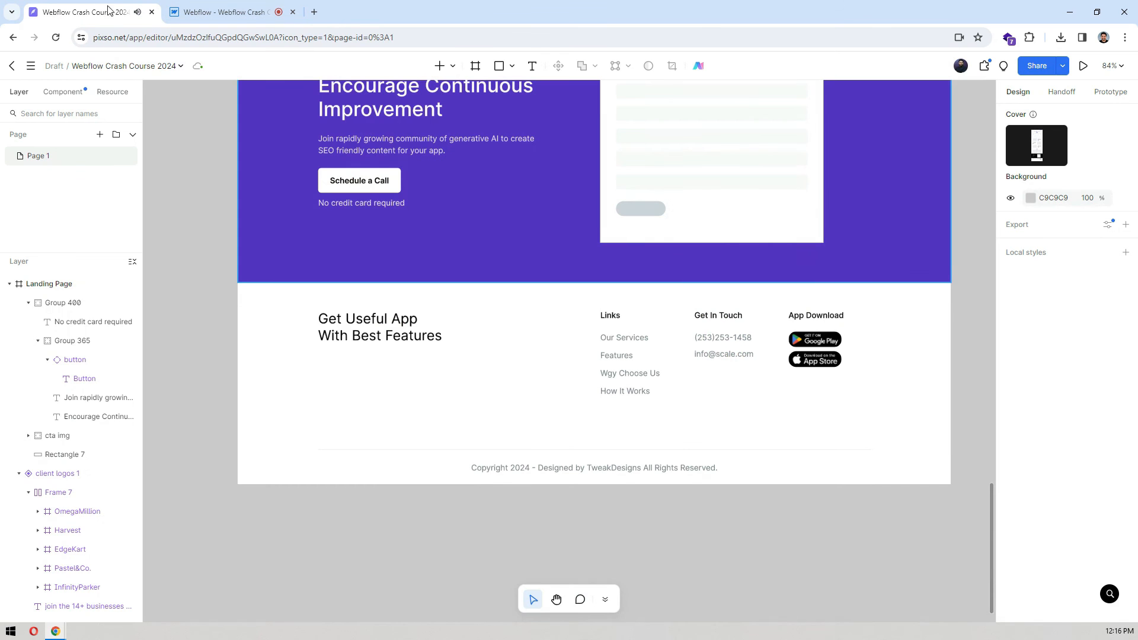
{"action": "left_click", "coordinate": [613, 319]}
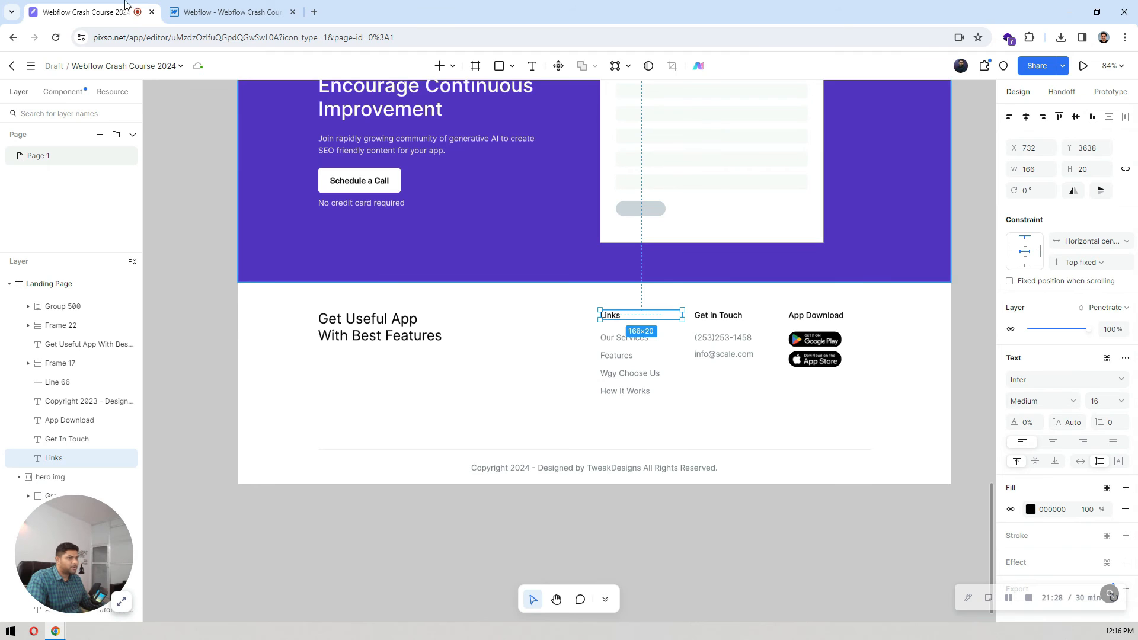
{"action": "left_click", "coordinate": [262, 4]}
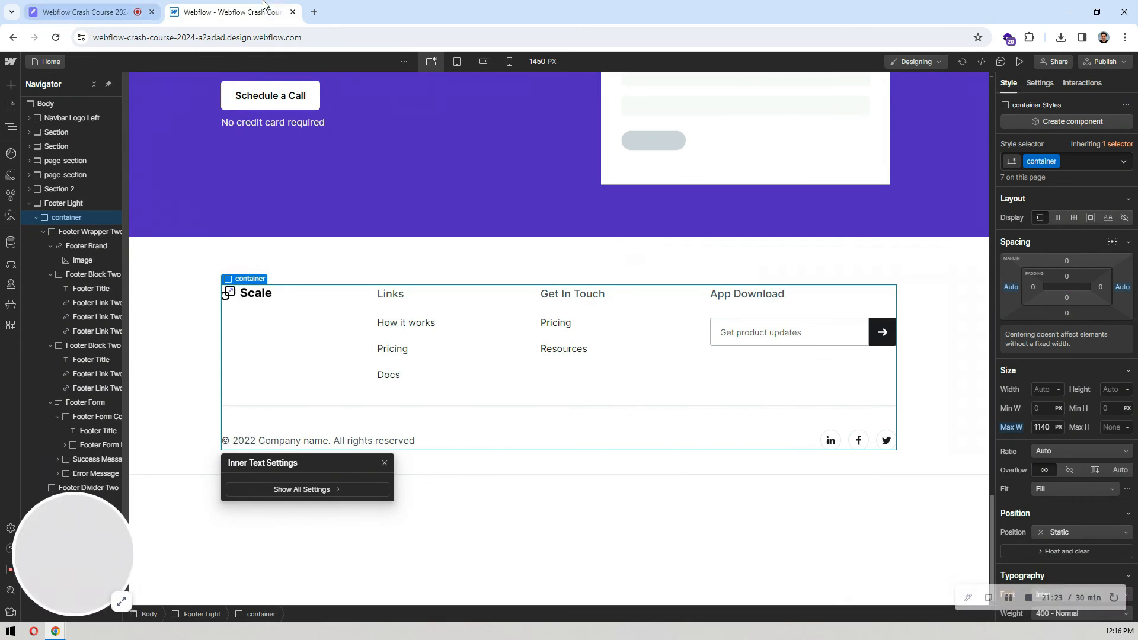
{"action": "left_click", "coordinate": [390, 294]}
{"action": "scroll", "coordinate": [1064, 392], "scroll_direction": "down", "scroll_amount": 2}
{"action": "scroll", "coordinate": [1064, 388], "scroll_direction": "down", "scroll_amount": 3}
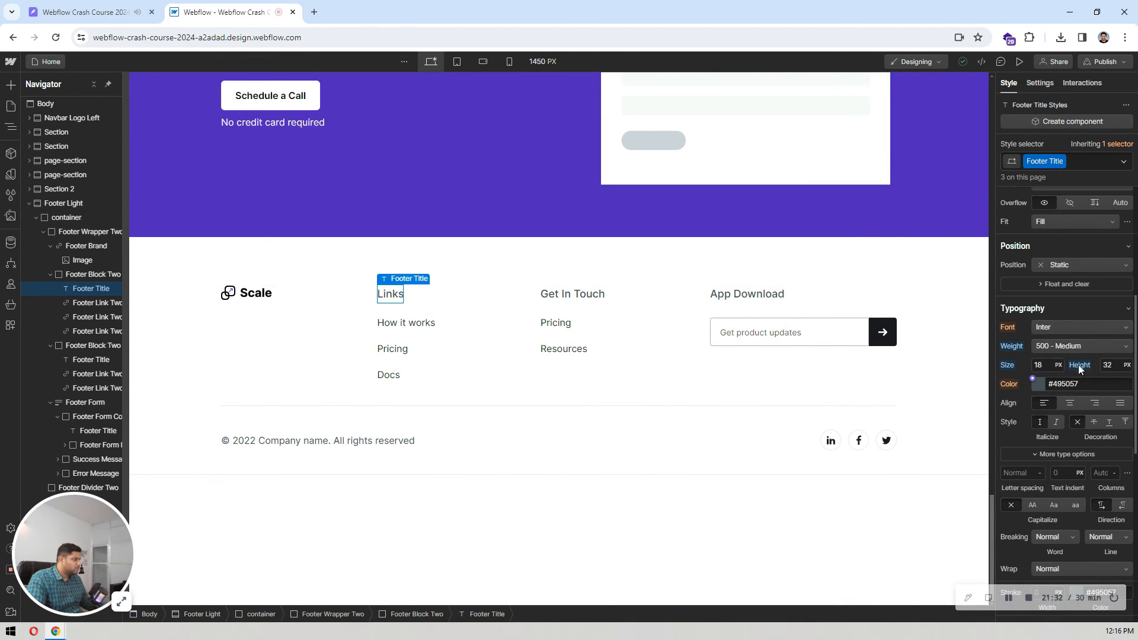
{"action": "left_click", "coordinate": [1048, 366]}
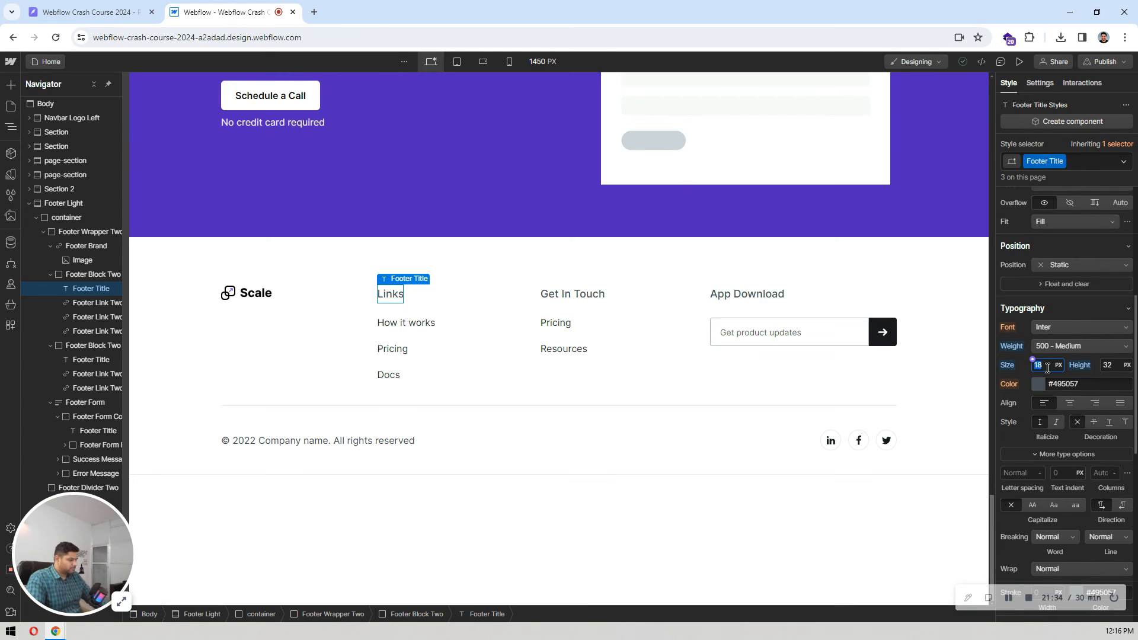
{"action": "key", "text": "Down"}
{"action": "key", "text": "Down"}
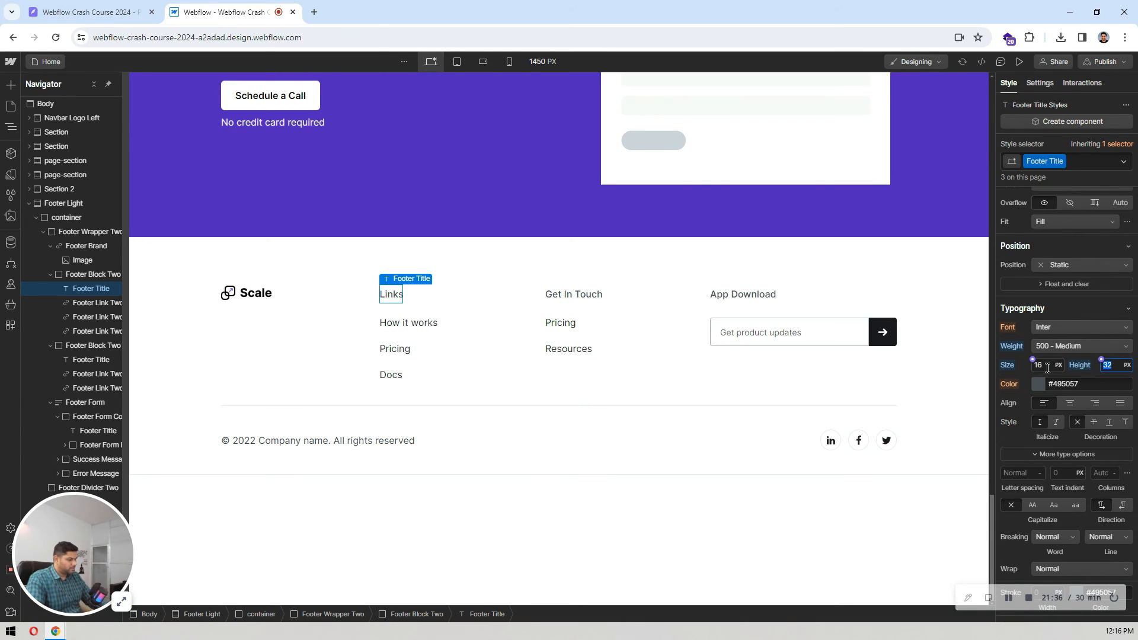
{"action": "type", "text": "24"}
{"action": "key", "text": "Return"}
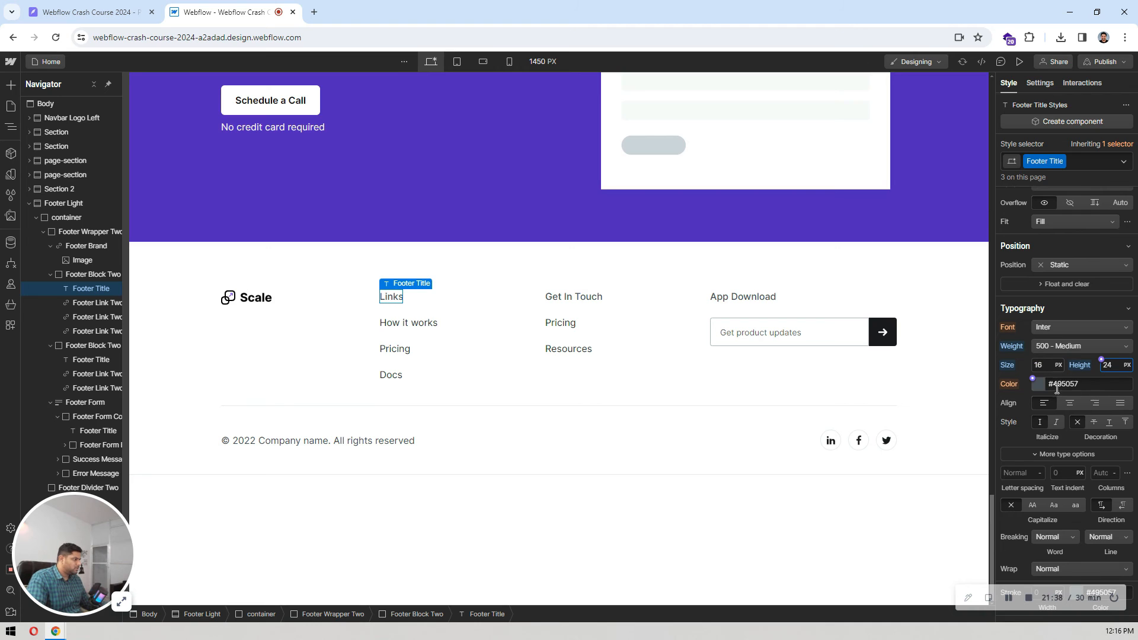
Step: Set the Footer Title text color to black
{"action": "left_click", "coordinate": [1042, 384]}
{"action": "left_click_drag", "start_coordinate": [1011, 481], "coordinate": [984, 522]}
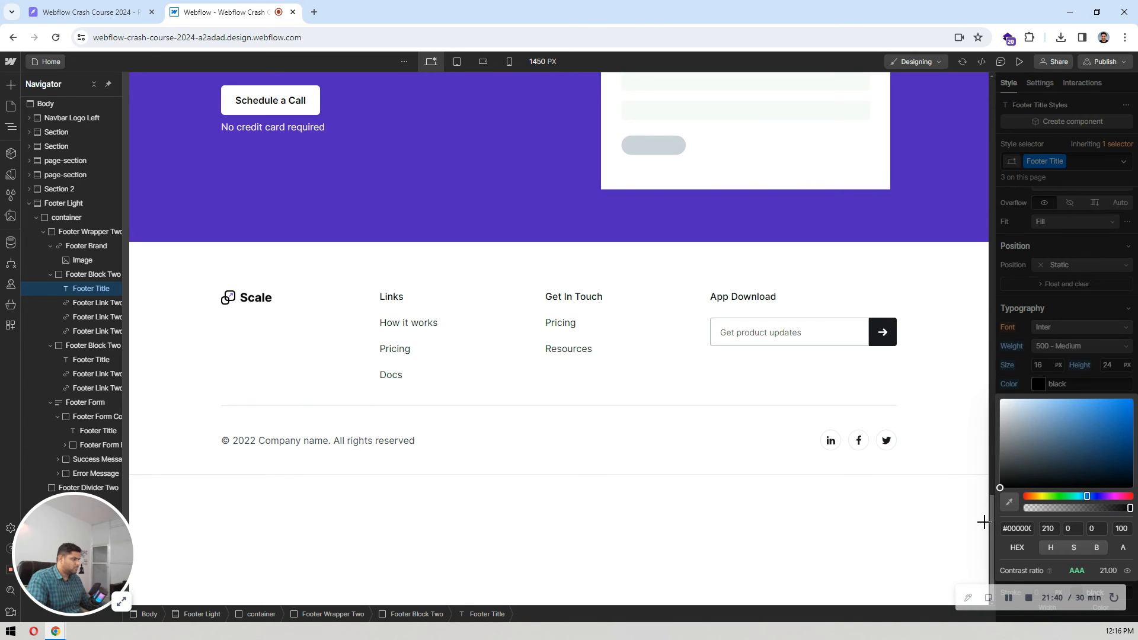
{"action": "left_click", "coordinate": [1093, 290]}
Step: Examine the text style of the Our Services footer link in the Pixso design and return to Webflow
{"action": "left_click", "coordinate": [152, 6]}
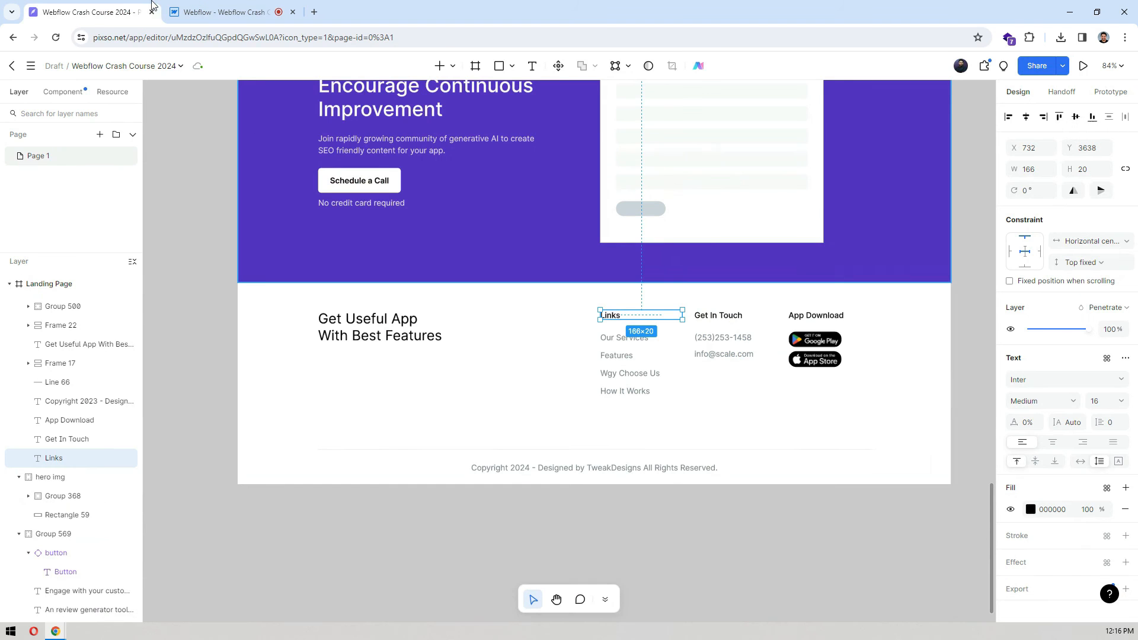
{"action": "double_click", "coordinate": [609, 342]}
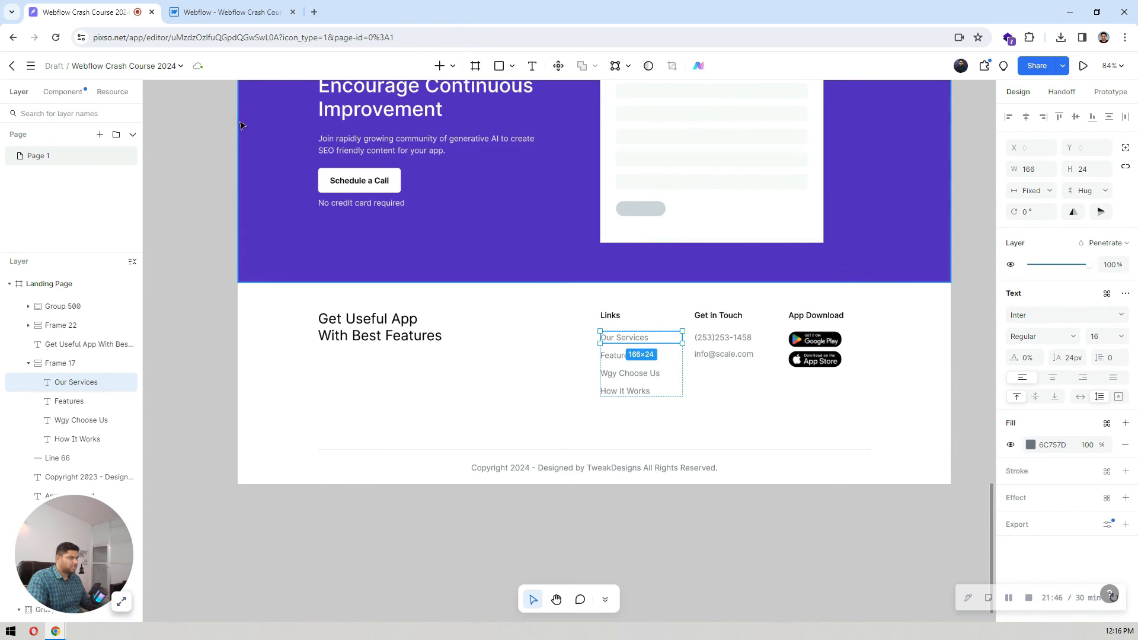
{"action": "left_click", "coordinate": [232, 5]}
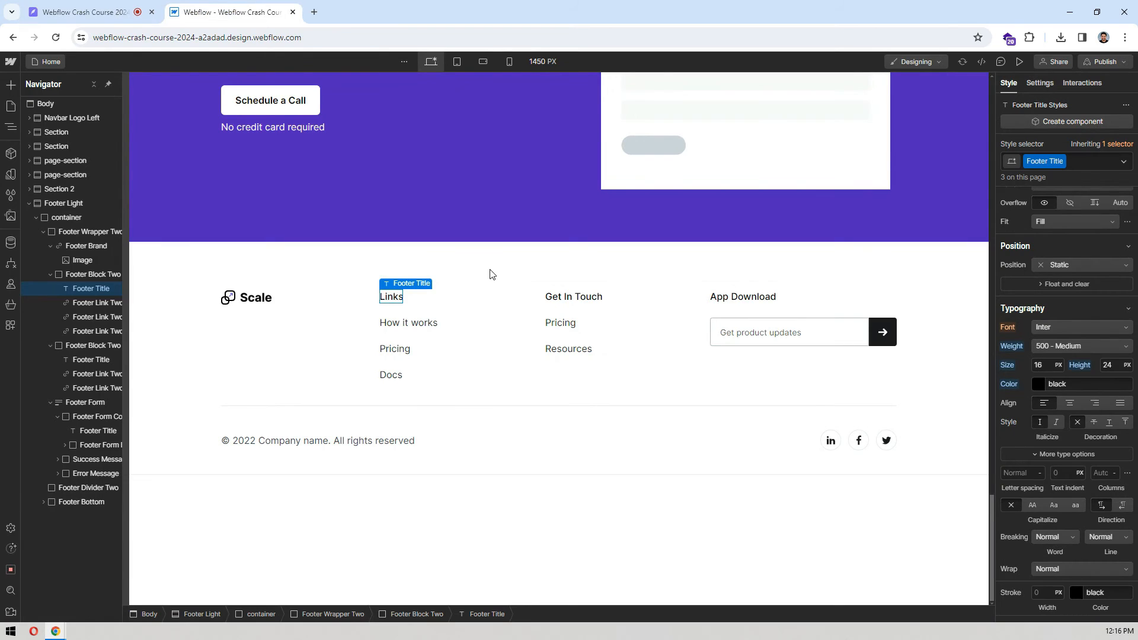
Step: Reset the text color of the "How it works" footer link's Footer Link Two style
{"action": "double_click", "coordinate": [407, 323]}
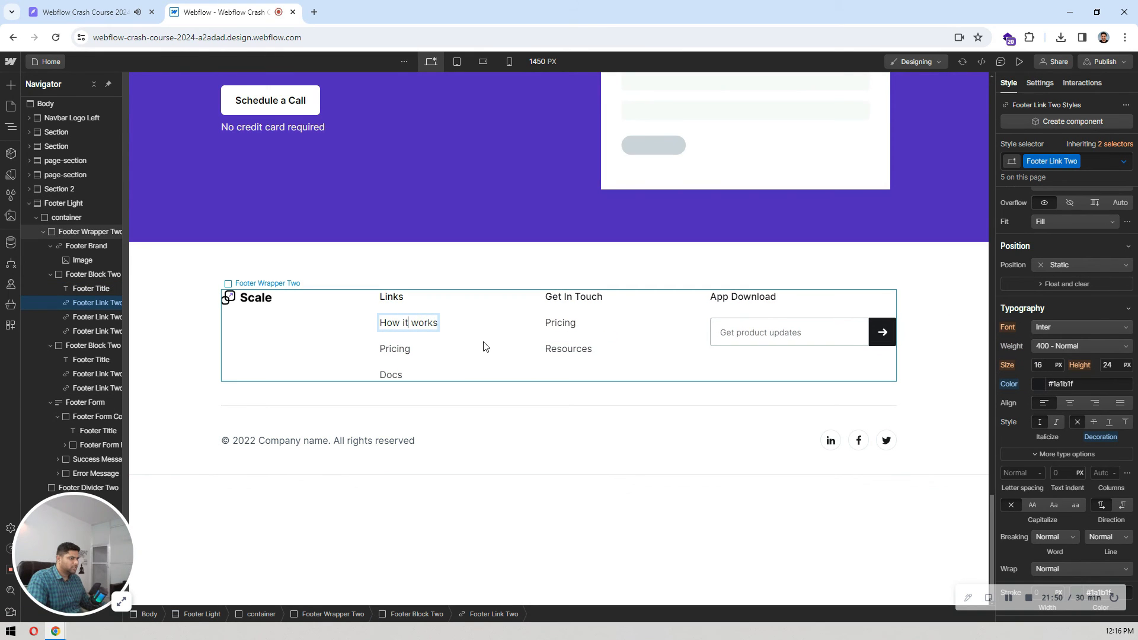
{"action": "left_click", "coordinate": [452, 334]}
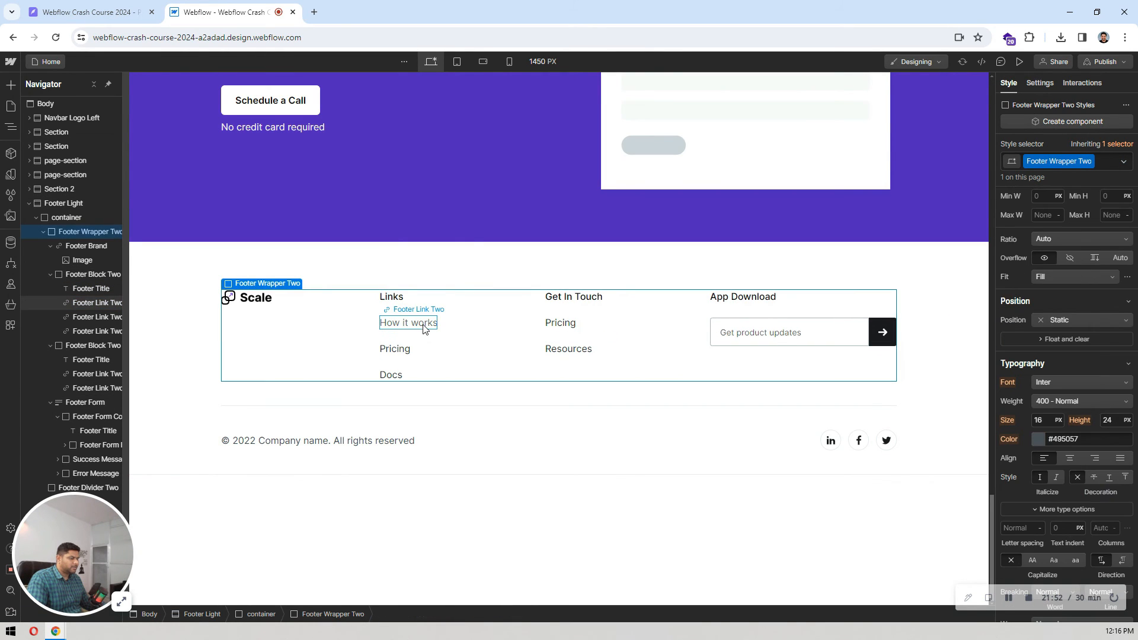
{"action": "left_click", "coordinate": [423, 325]}
{"action": "left_click", "coordinate": [1008, 386]}
{"action": "left_click", "coordinate": [1038, 436]}
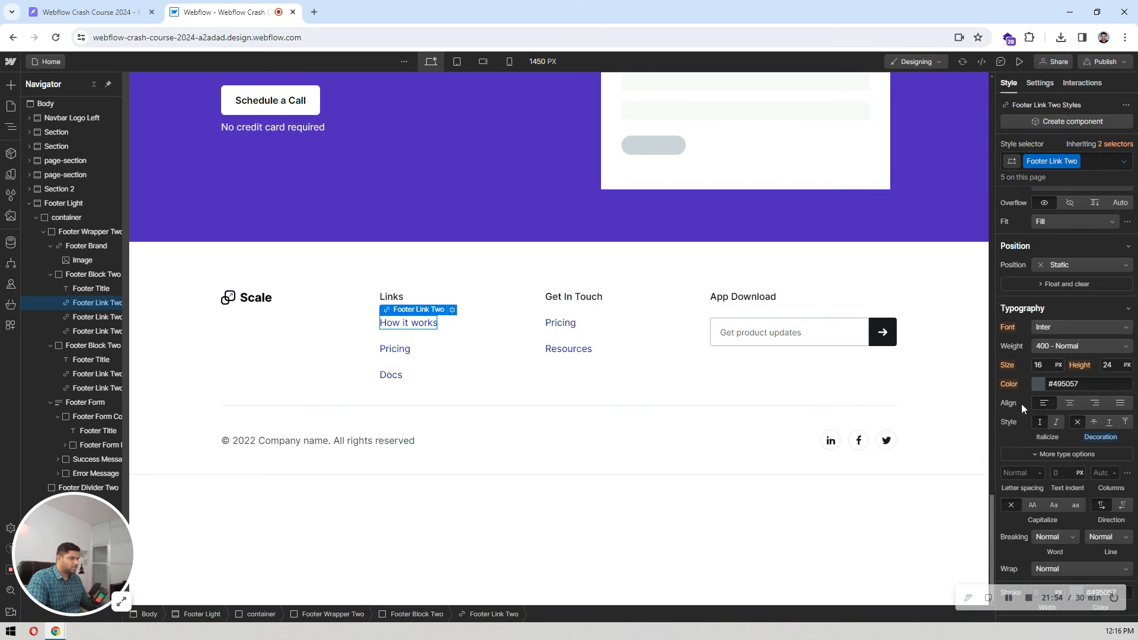
Step: Copy the footer link color from Pixso and set the Webflow Footer Link Two text color to #6c757d
{"action": "left_click", "coordinate": [89, 12]}
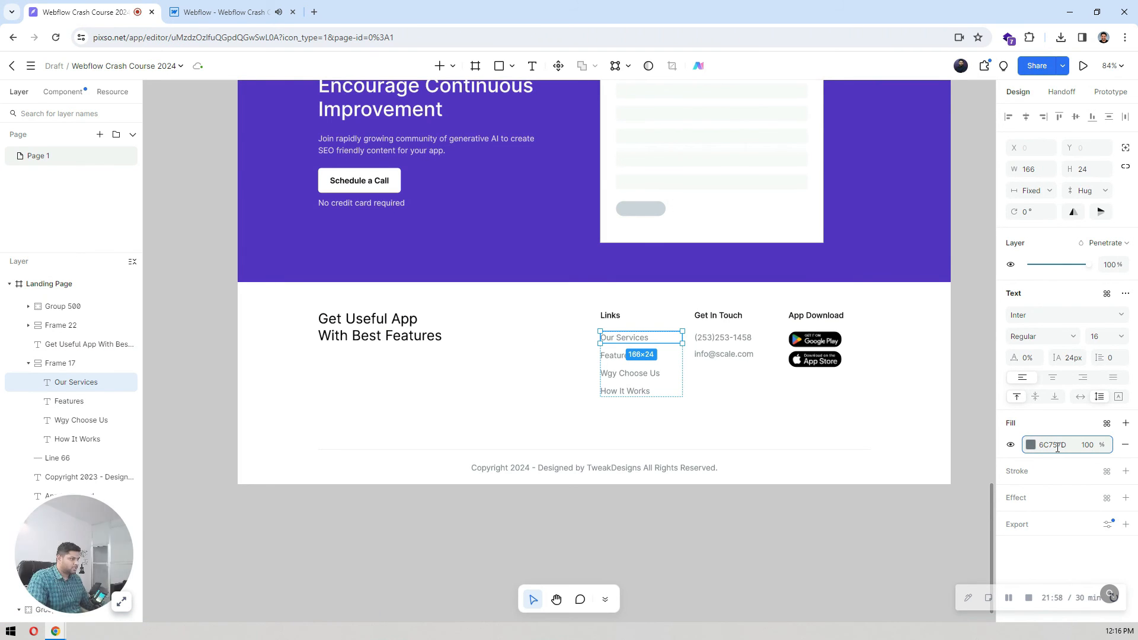
{"action": "key", "text": "ctrl+Tab"}
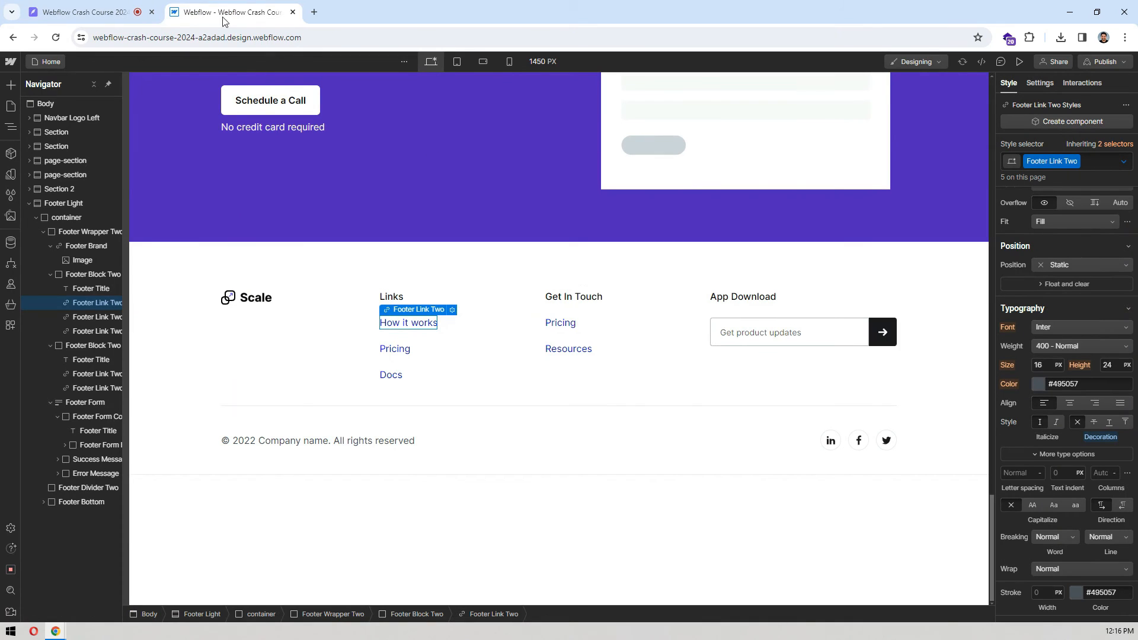
{"action": "left_click", "coordinate": [1064, 384]}
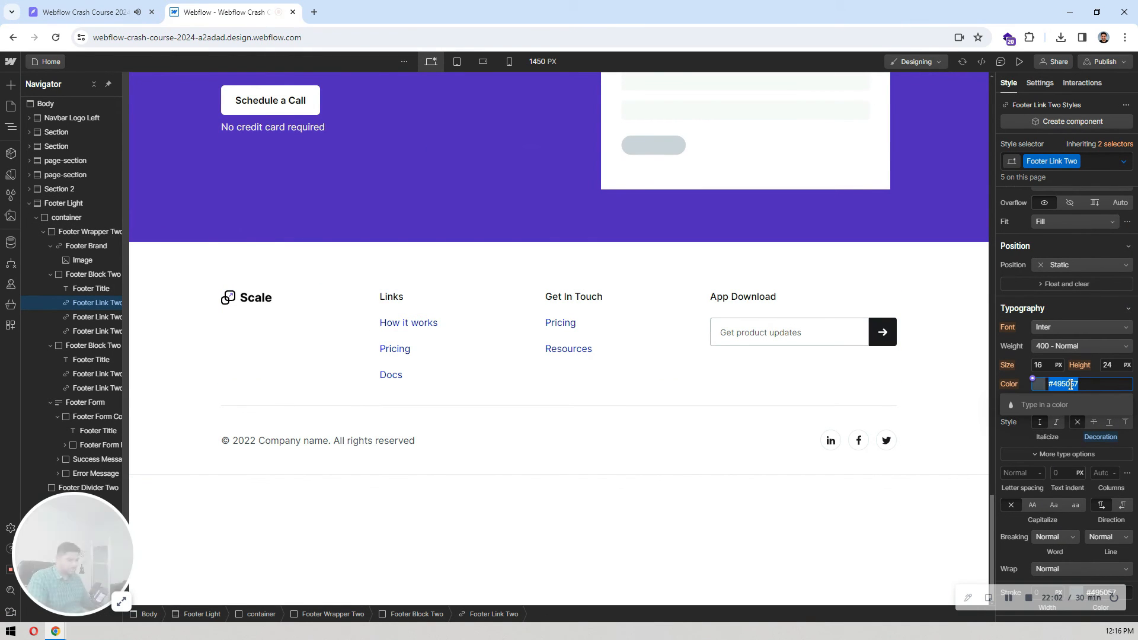
{"action": "type", "text": "#6c757d"}
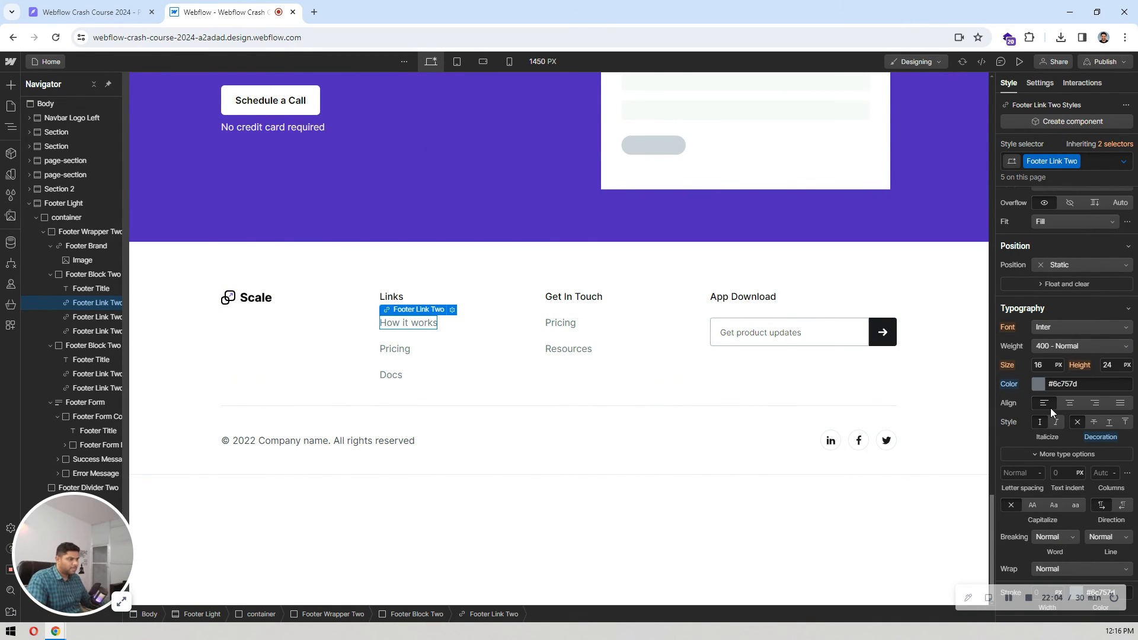
{"action": "left_click", "coordinate": [518, 338]}
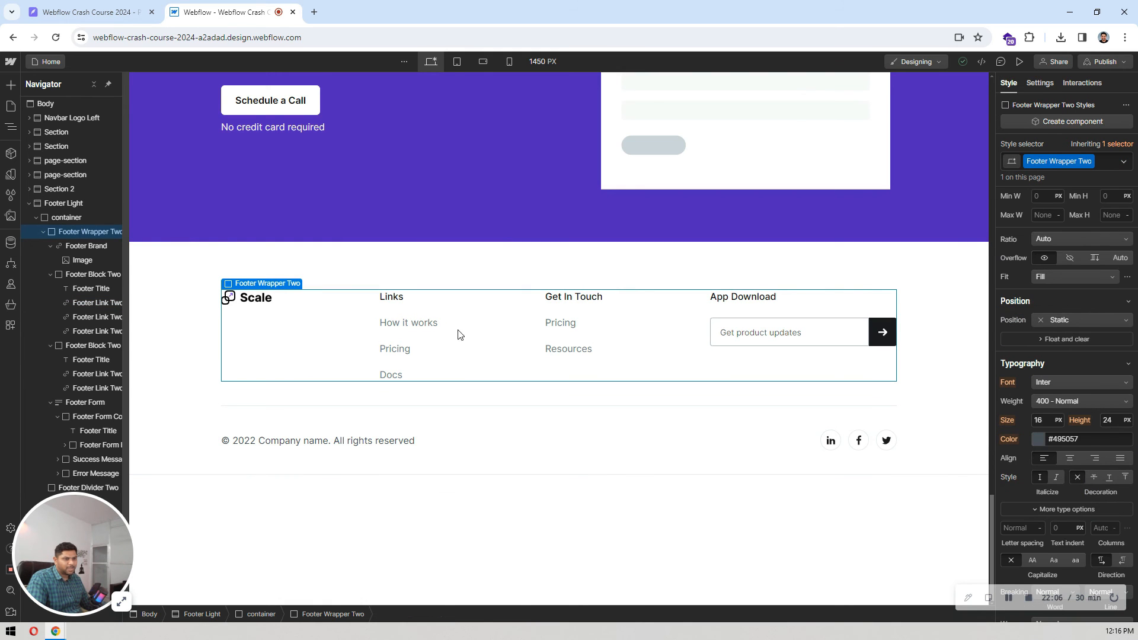
Step: Compare the footer column contents in the Pixso design with the Webflow footer
{"action": "left_click", "coordinate": [43, 231]}
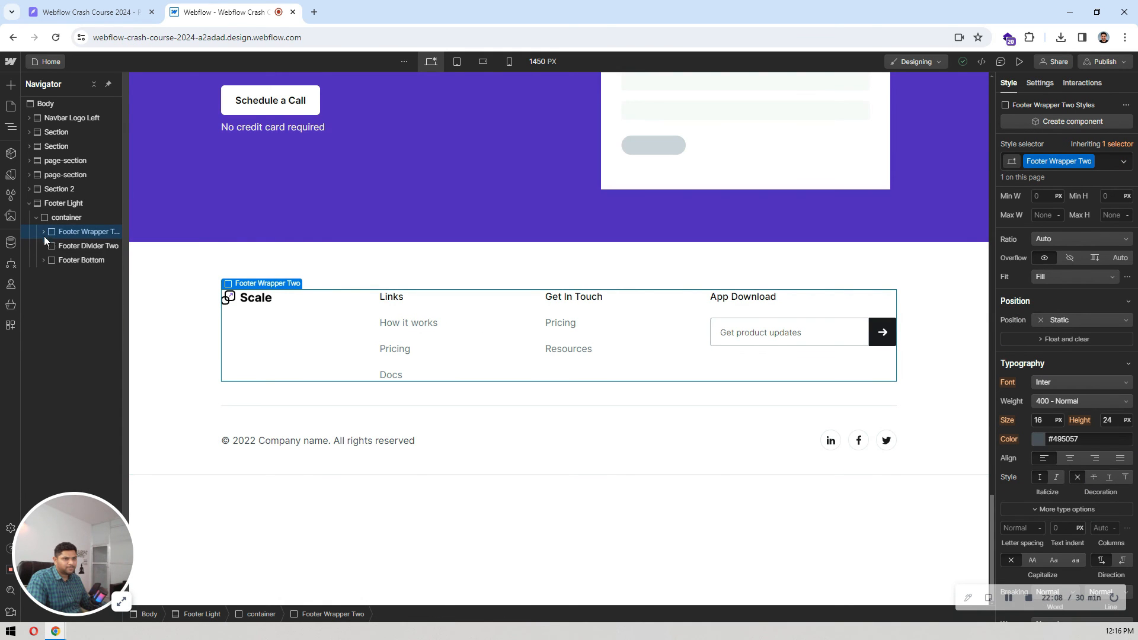
{"action": "left_click", "coordinate": [89, 11]}
{"action": "left_click", "coordinate": [521, 356]}
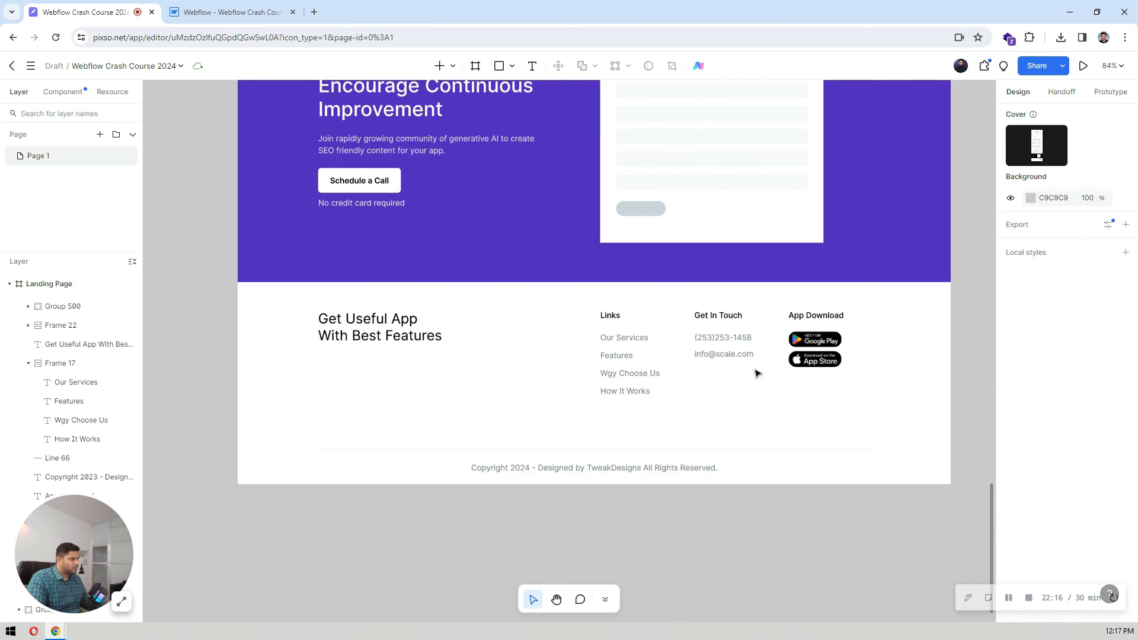
{"action": "key", "text": "ctrl+Tab"}
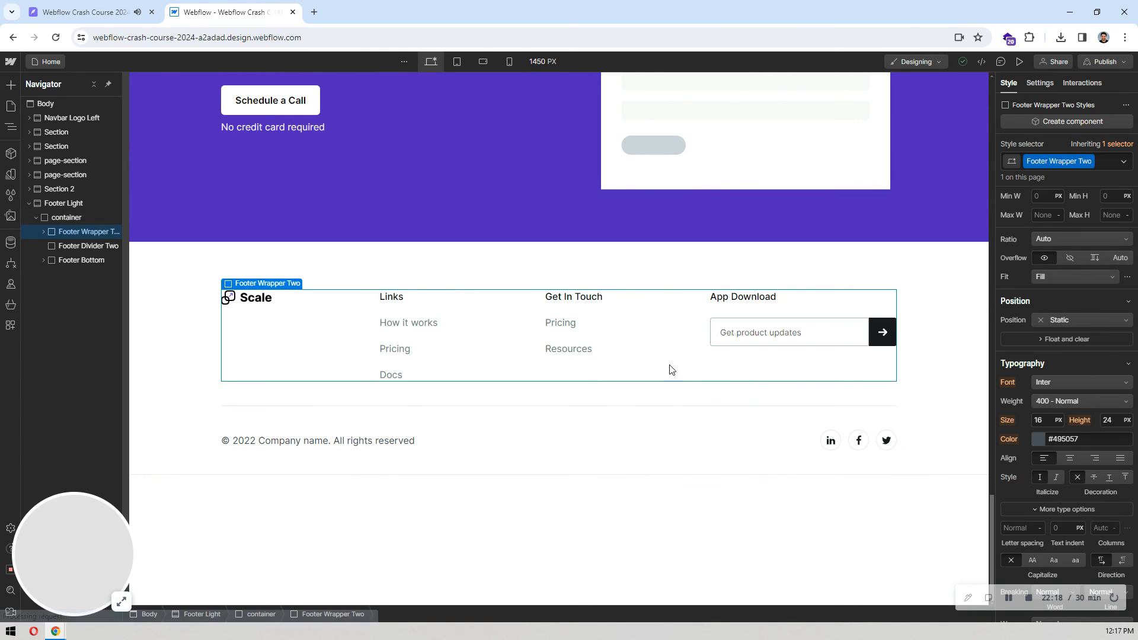
{"action": "key", "text": "ctrl+Tab"}
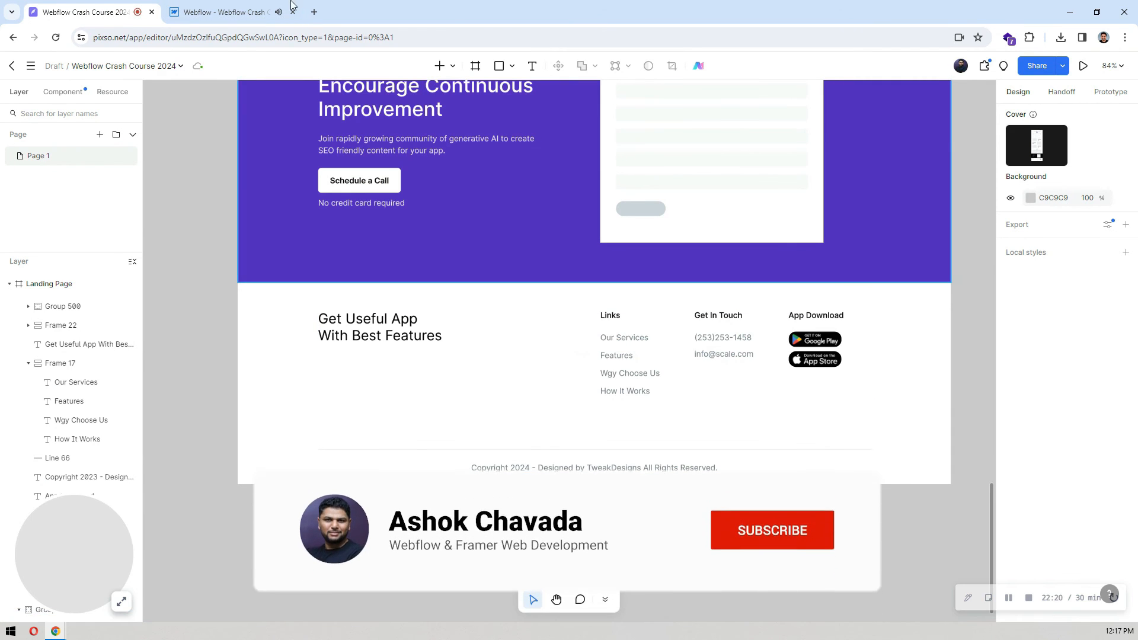
{"action": "key", "text": "ctrl+Tab"}
Step: Delete the Footer Form block containing the App Download title and email field from the footer
{"action": "left_click", "coordinate": [777, 334]}
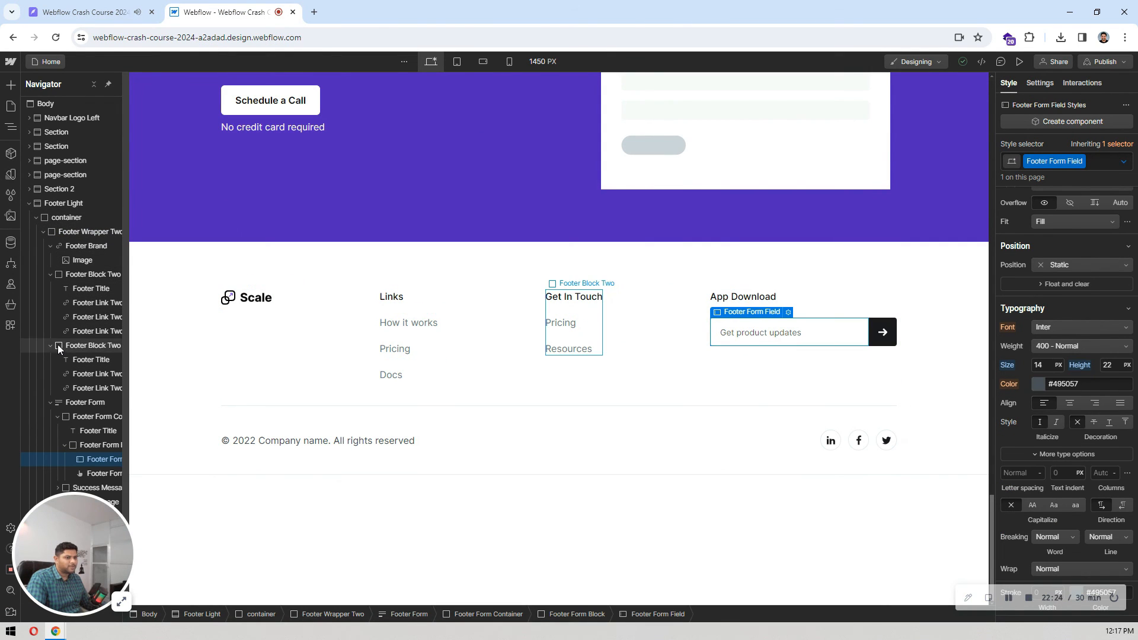
{"action": "left_click", "coordinate": [48, 276]}
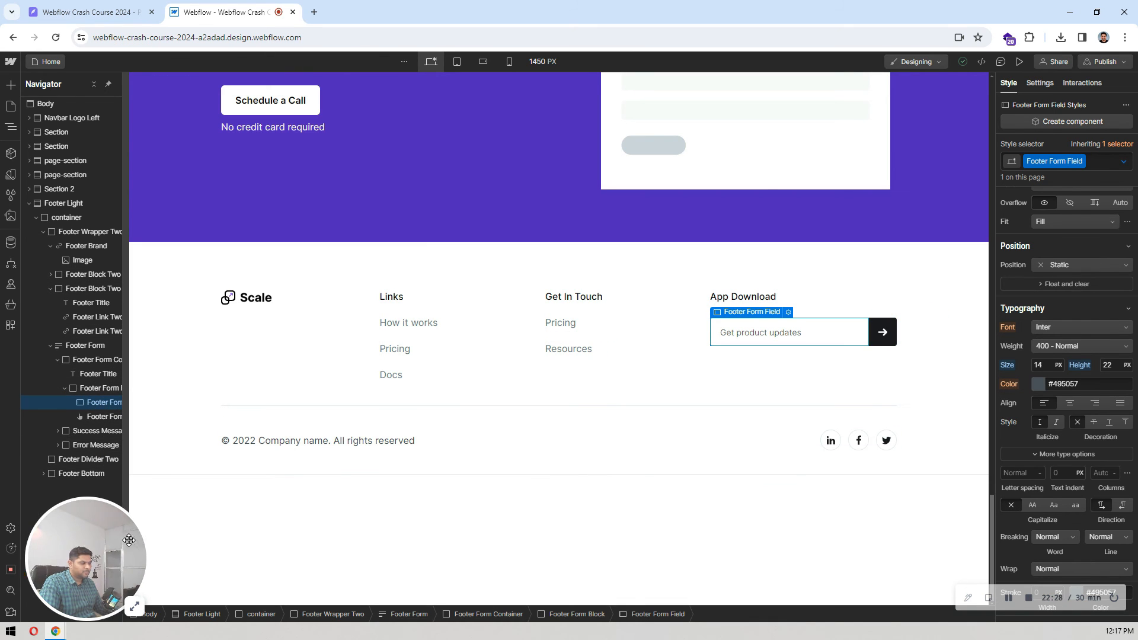
{"action": "left_click_drag", "start_coordinate": [75, 527], "coordinate": [1102, 541]}
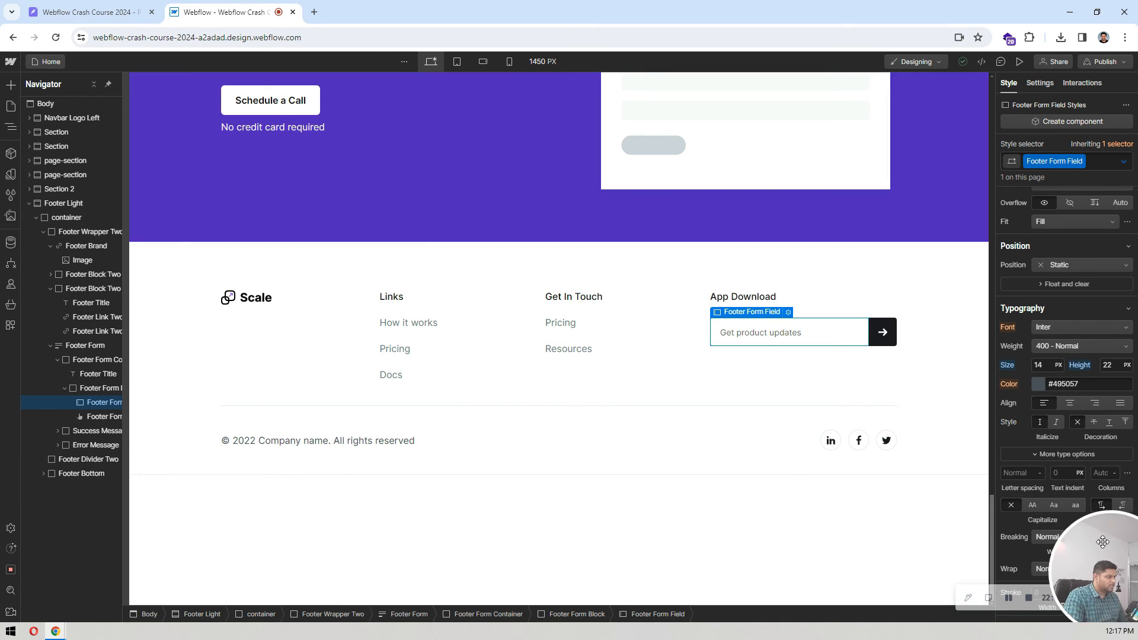
{"action": "left_click", "coordinate": [93, 389]}
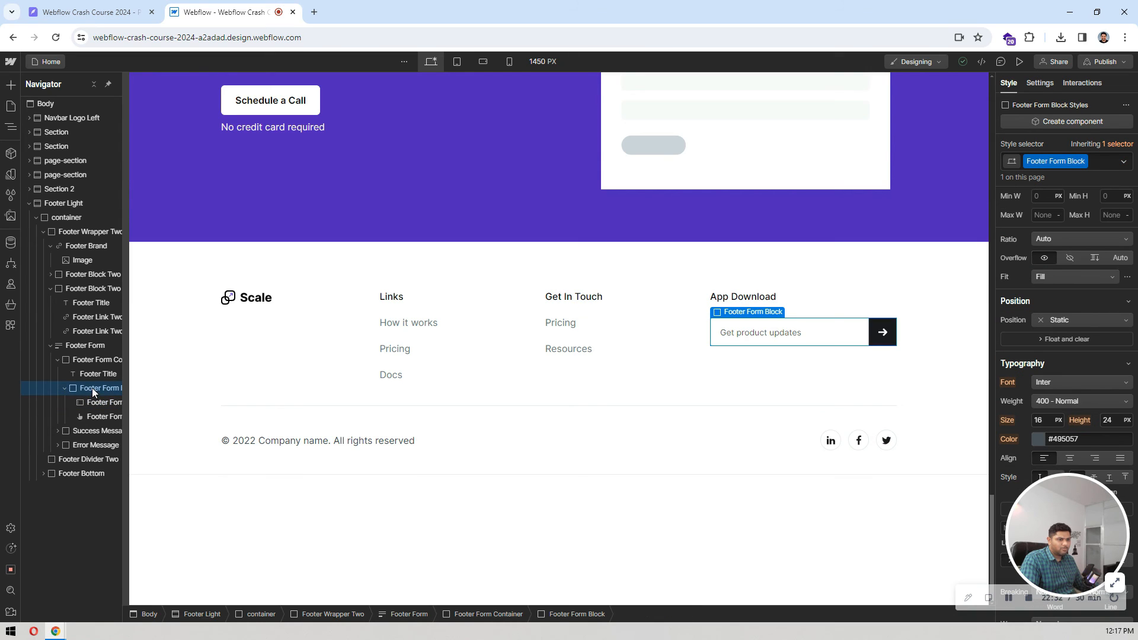
{"action": "left_click", "coordinate": [80, 345]}
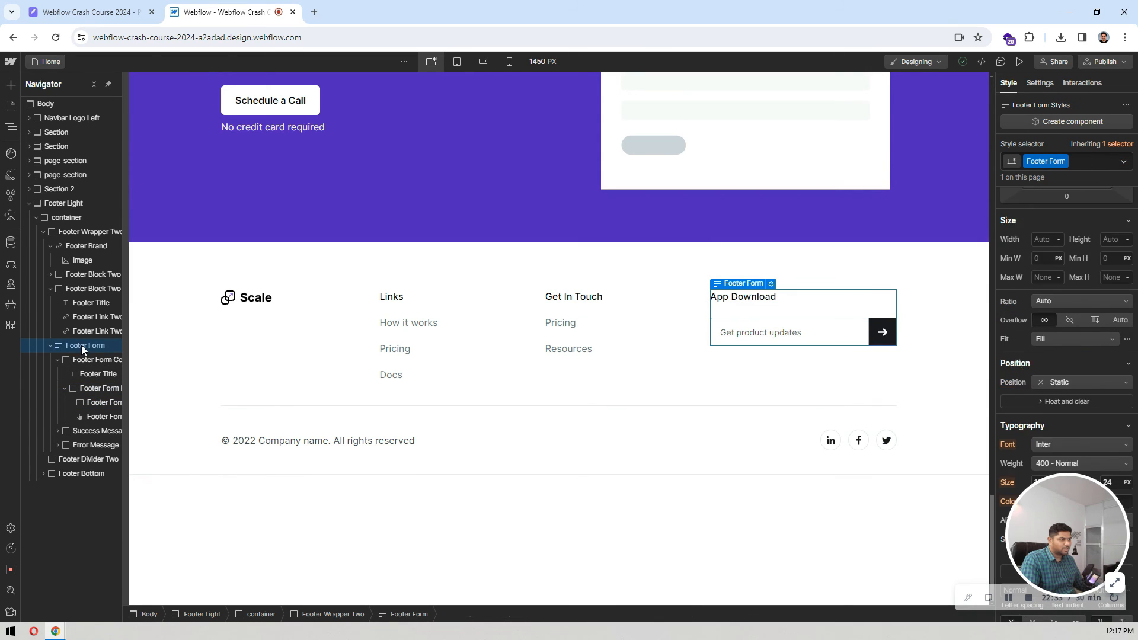
{"action": "left_click", "coordinate": [50, 288]}
{"action": "left_click", "coordinate": [50, 303]}
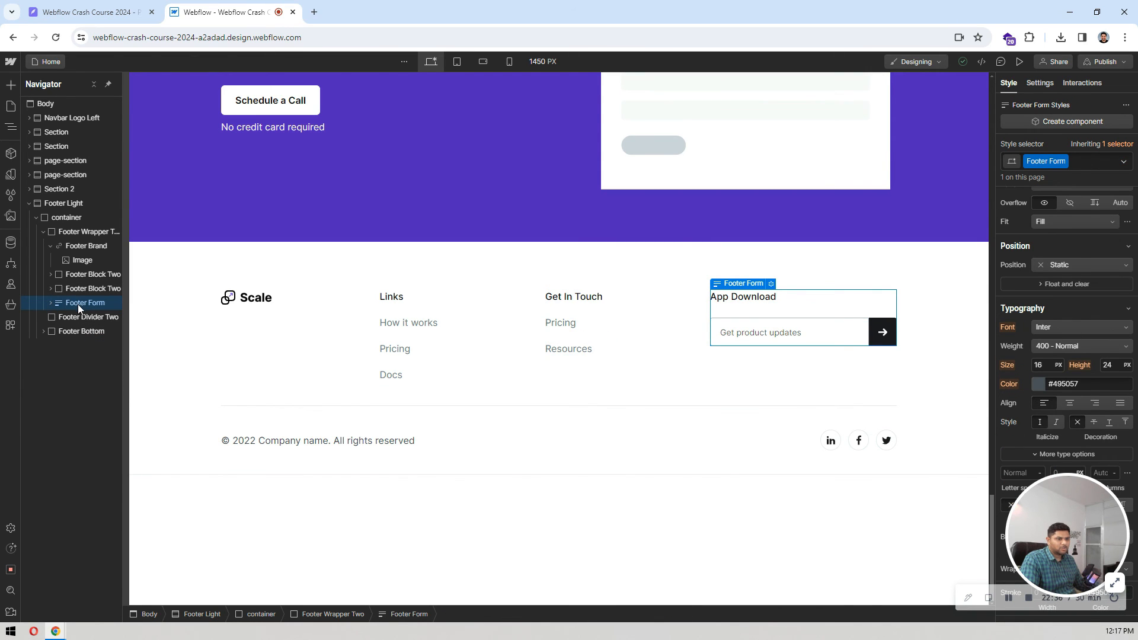
{"action": "key", "text": "Delete"}
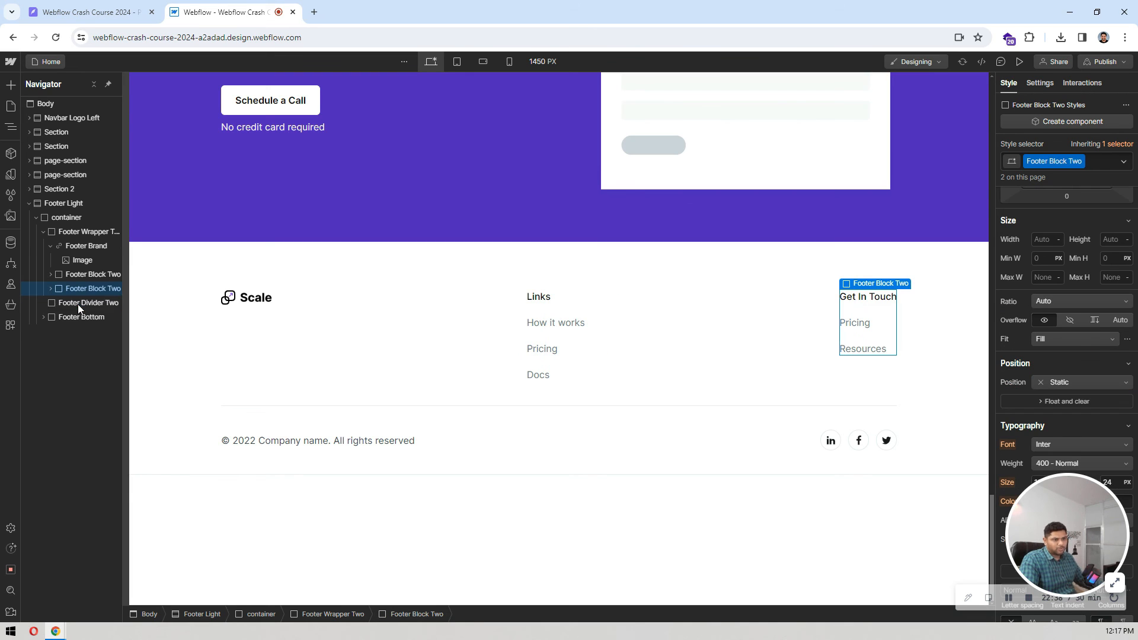
Step: Duplicate the Get In Touch footer block and change the copy's title to "App Download"
{"action": "key", "text": "ctrl+d"}
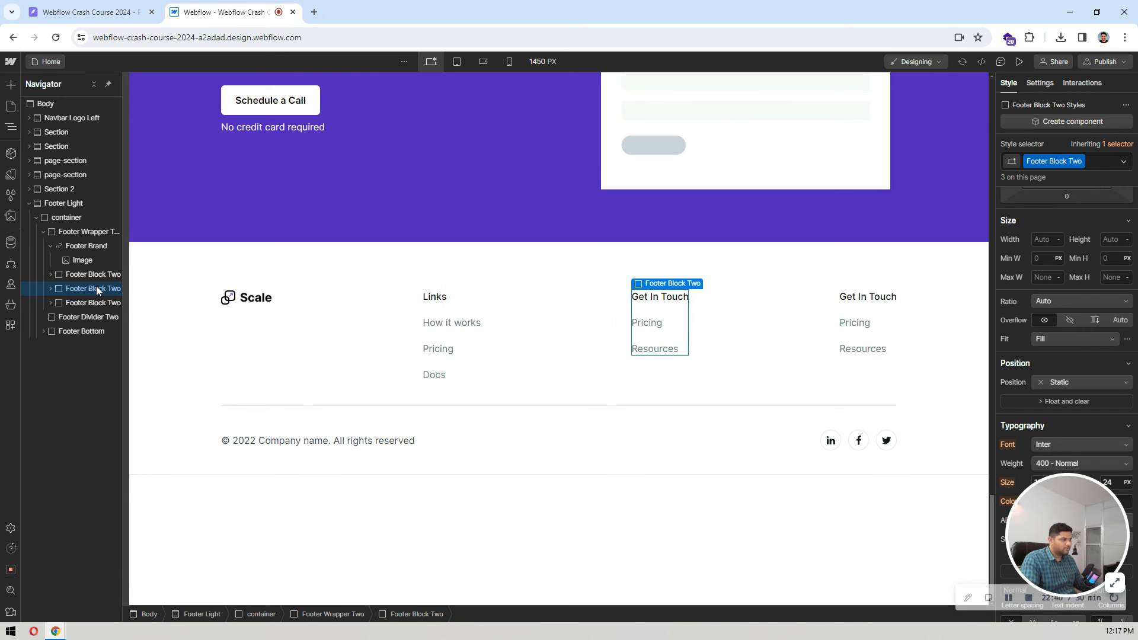
{"action": "left_click", "coordinate": [876, 299]}
{"action": "double_click", "coordinate": [877, 299]}
{"action": "type", "text": "App"}
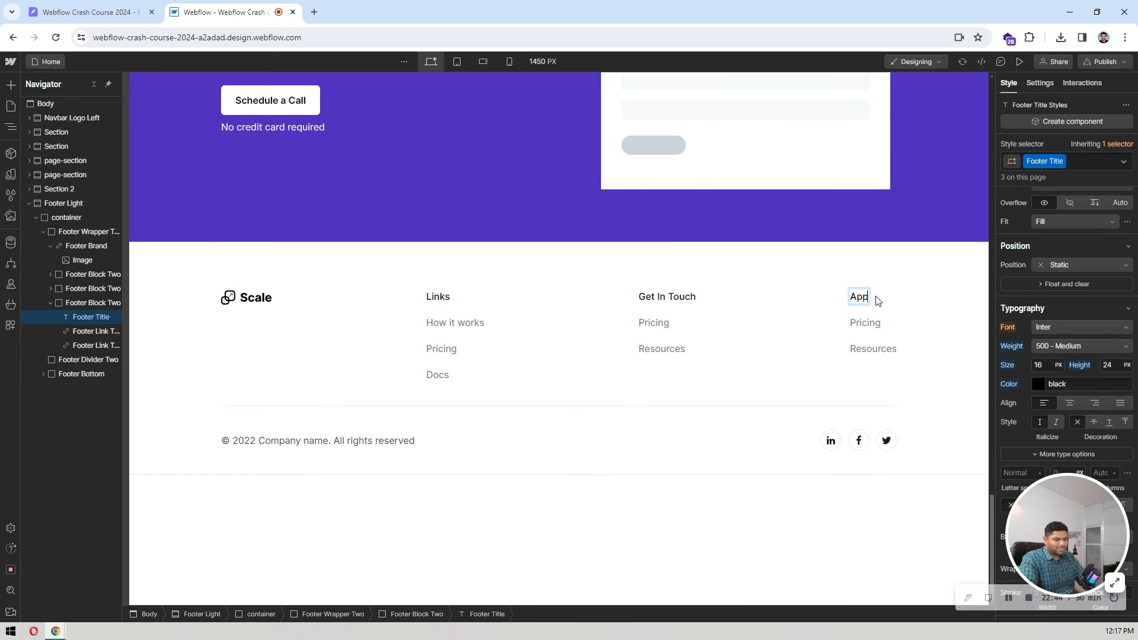
{"action": "type", "text": " Down"}
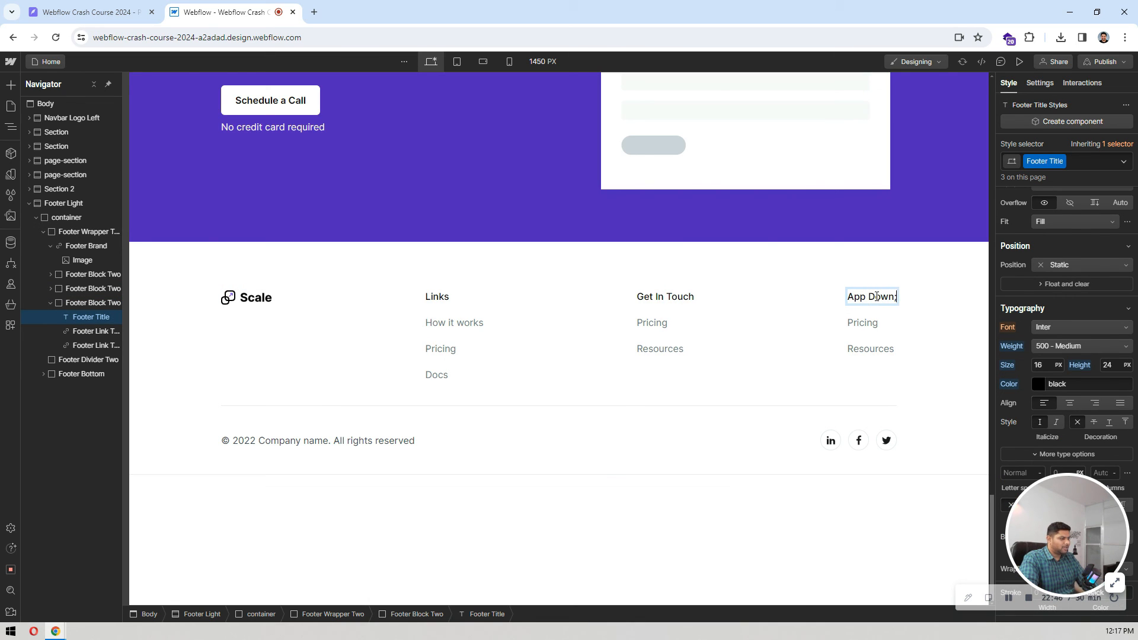
{"action": "key", "text": "BackSpace"}
{"action": "type", "text": "load"}
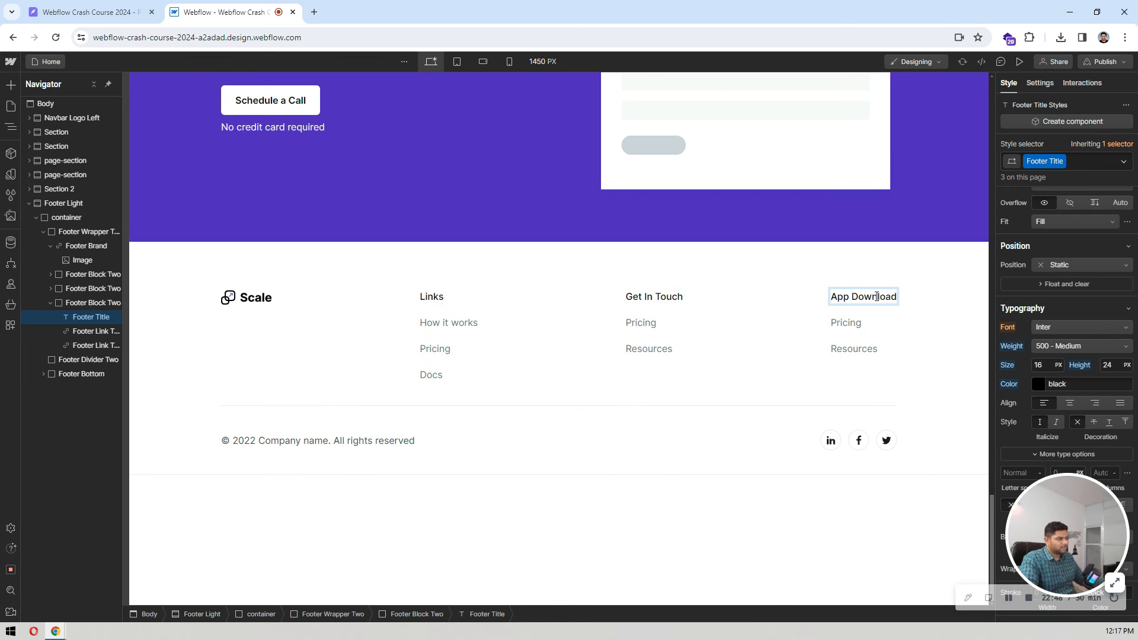
Step: Insert a Link Block directly below the App Download title in the footer column
{"action": "left_click", "coordinate": [831, 327]}
{"action": "left_click", "coordinate": [853, 324]}
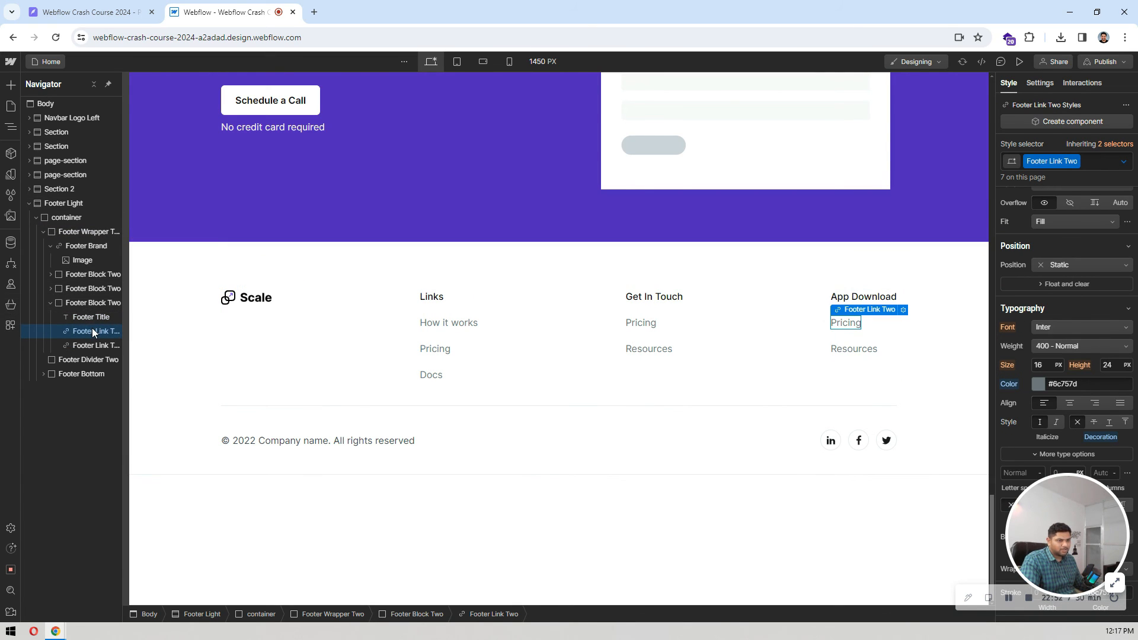
{"action": "scroll", "coordinate": [1107, 311], "scroll_direction": "up", "scroll_amount": 5}
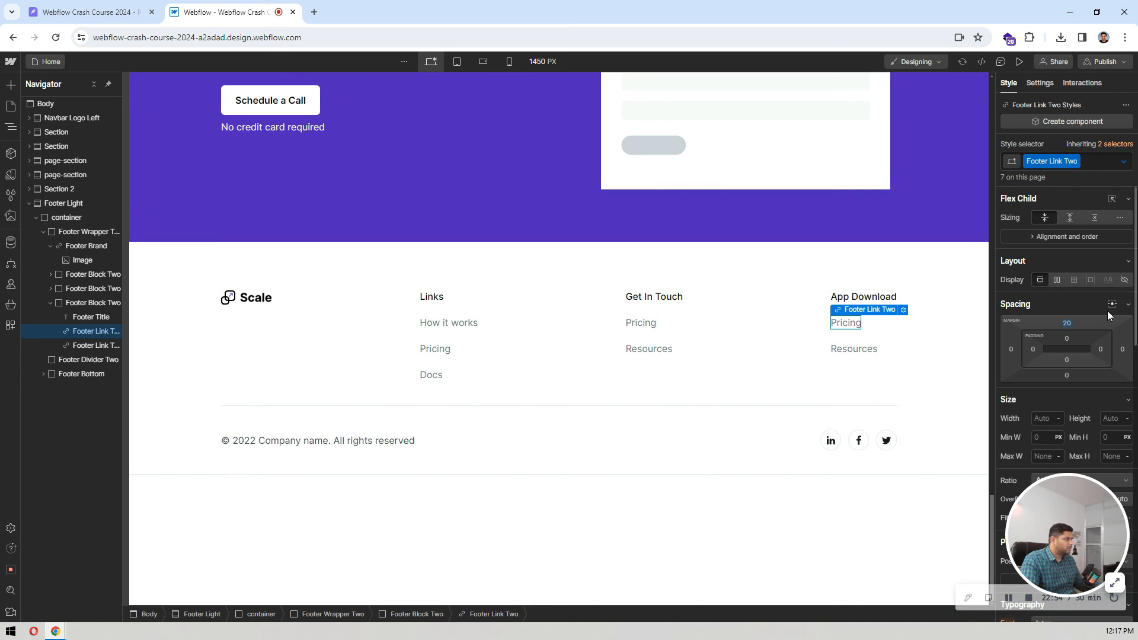
{"action": "left_click", "coordinate": [88, 322]}
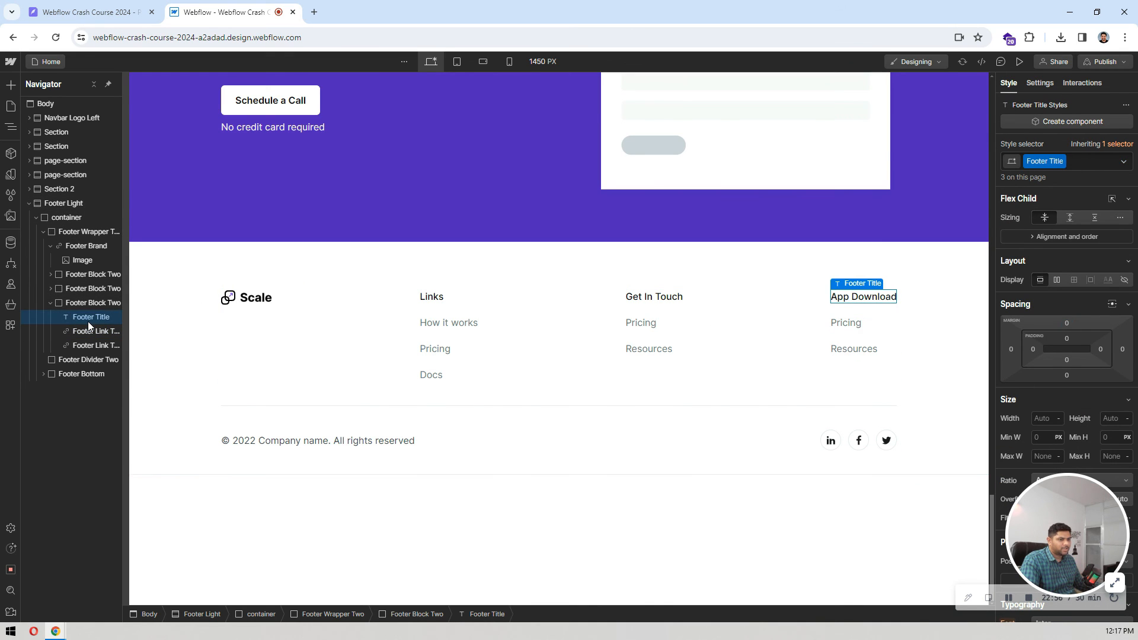
{"action": "key", "text": "ctrl+k"}
{"action": "type", "text": "link"}
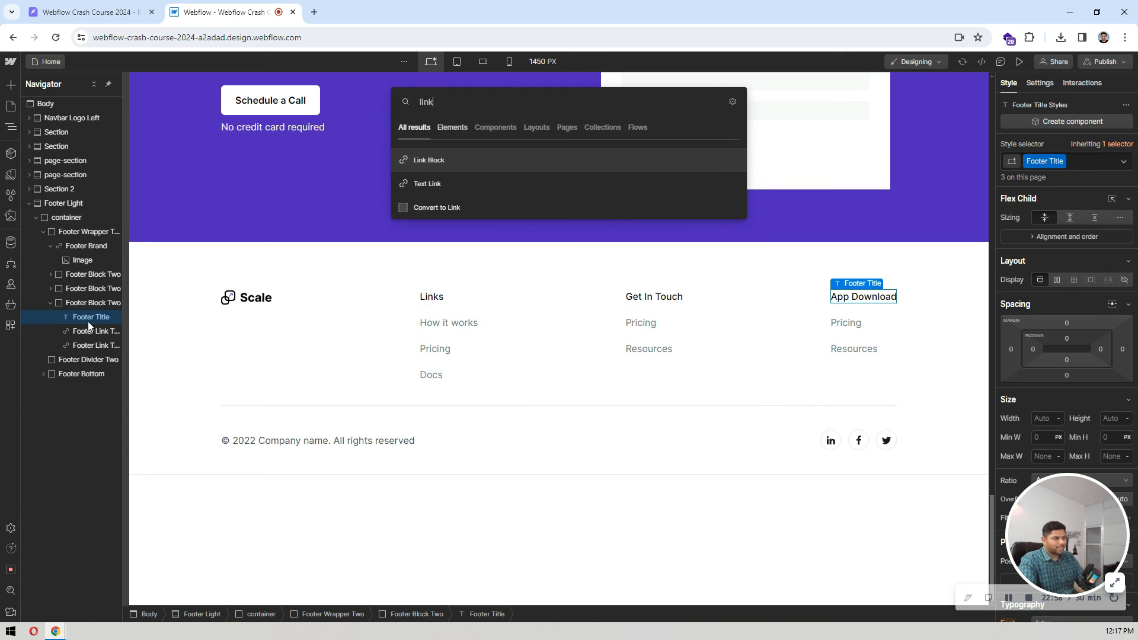
{"action": "key", "text": "Return"}
Step: Add an Image inside the new link block and set it to the Google Play badge, playstore img.png
{"action": "key", "text": "ctrl+k"}
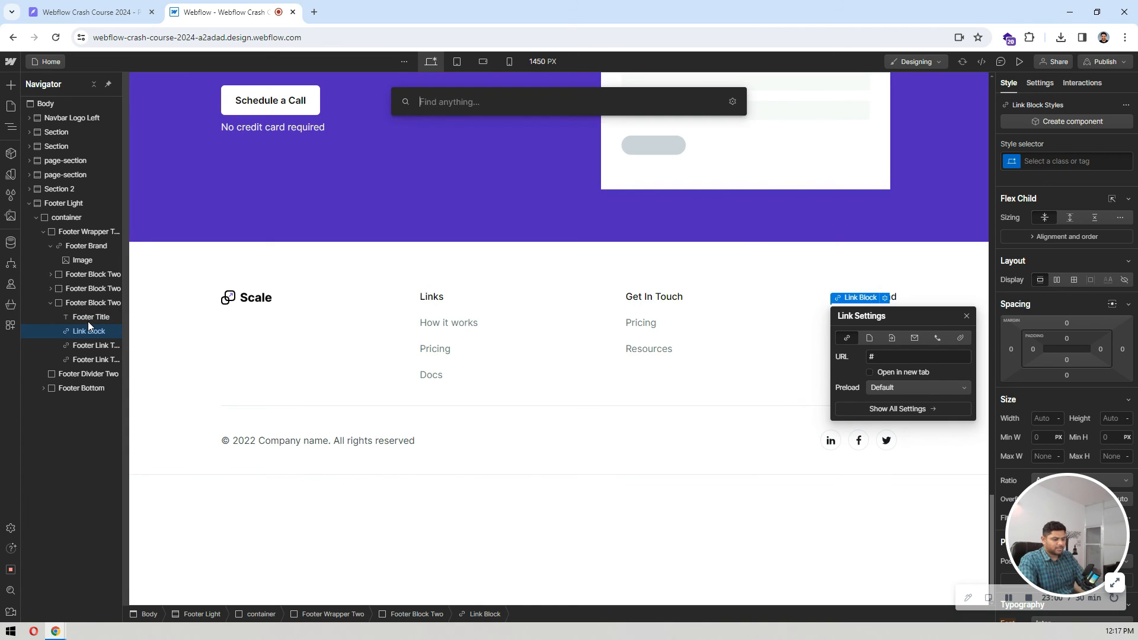
{"action": "type", "text": "ima"}
{"action": "key", "text": "Return"}
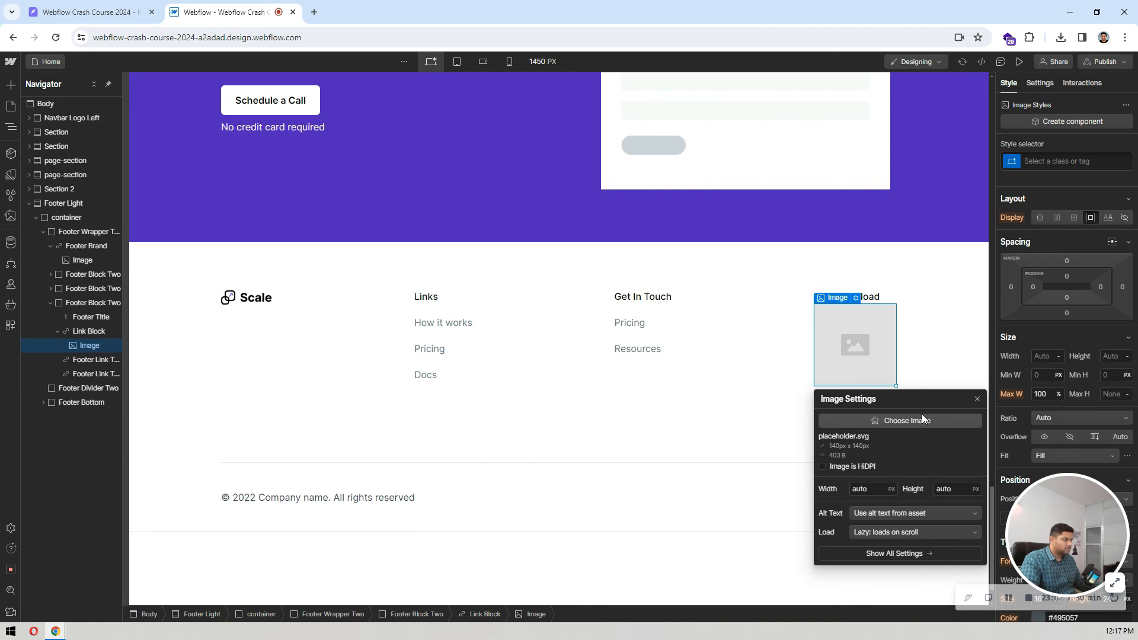
{"action": "left_click", "coordinate": [916, 420]}
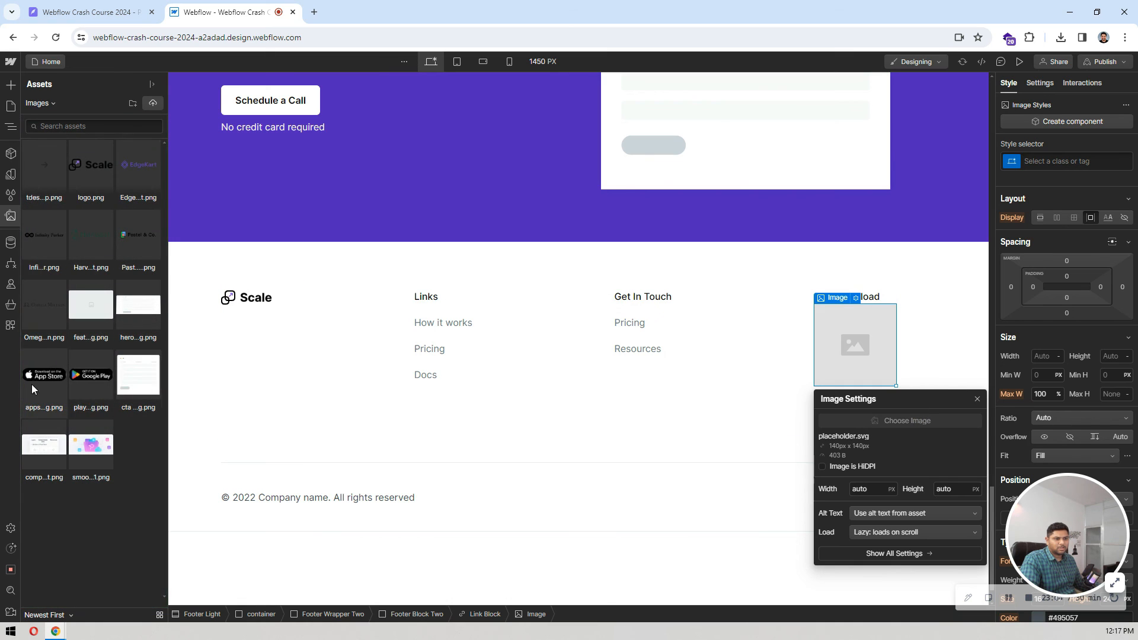
{"action": "left_click", "coordinate": [32, 388]}
{"action": "key", "text": "z"}
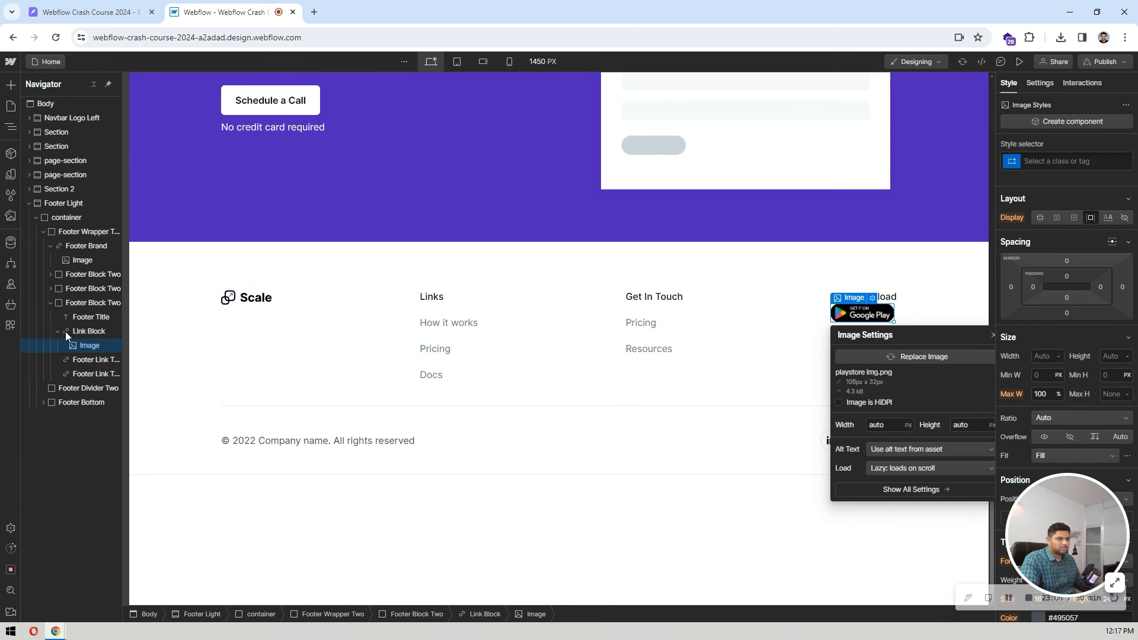
Step: Duplicate the Google Play link block so that two badges are stacked under the App Download title
{"action": "left_click", "coordinate": [85, 331]}
{"action": "key", "text": "ctrl+v"}
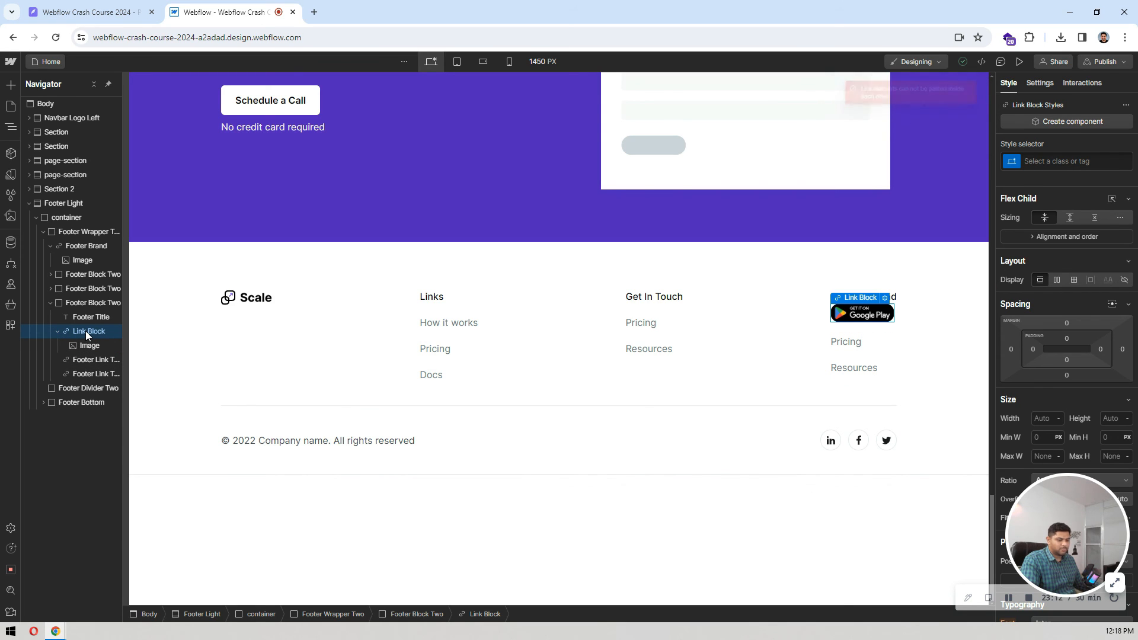
{"action": "left_click", "coordinate": [91, 315]}
{"action": "key", "text": "ctrl+v"}
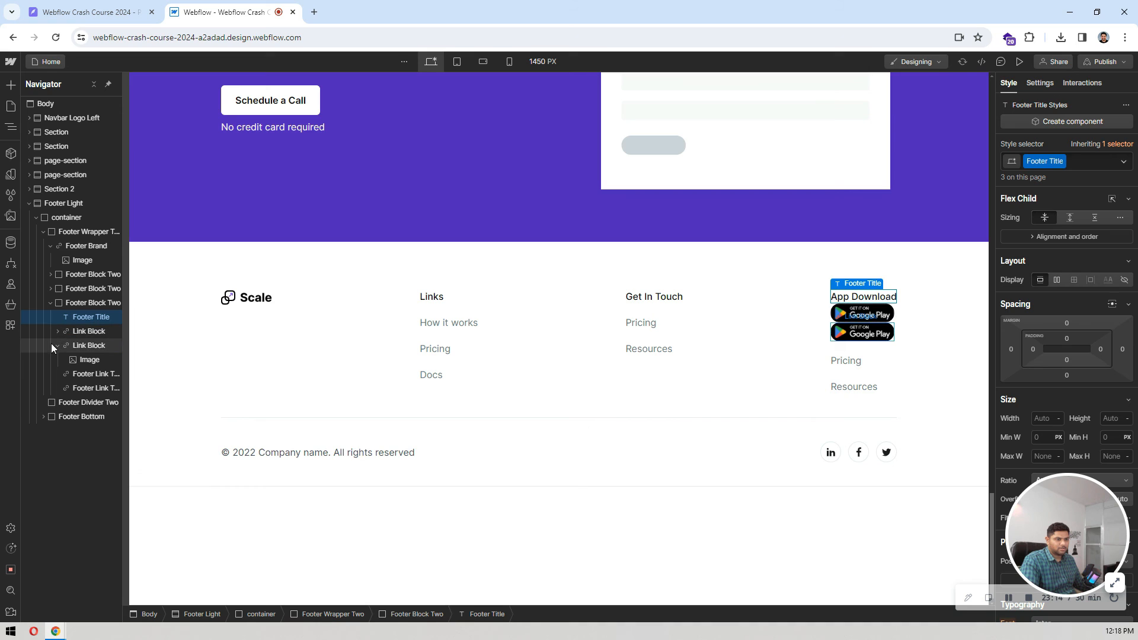
{"action": "left_click", "coordinate": [57, 346]}
{"action": "left_click", "coordinate": [91, 346]}
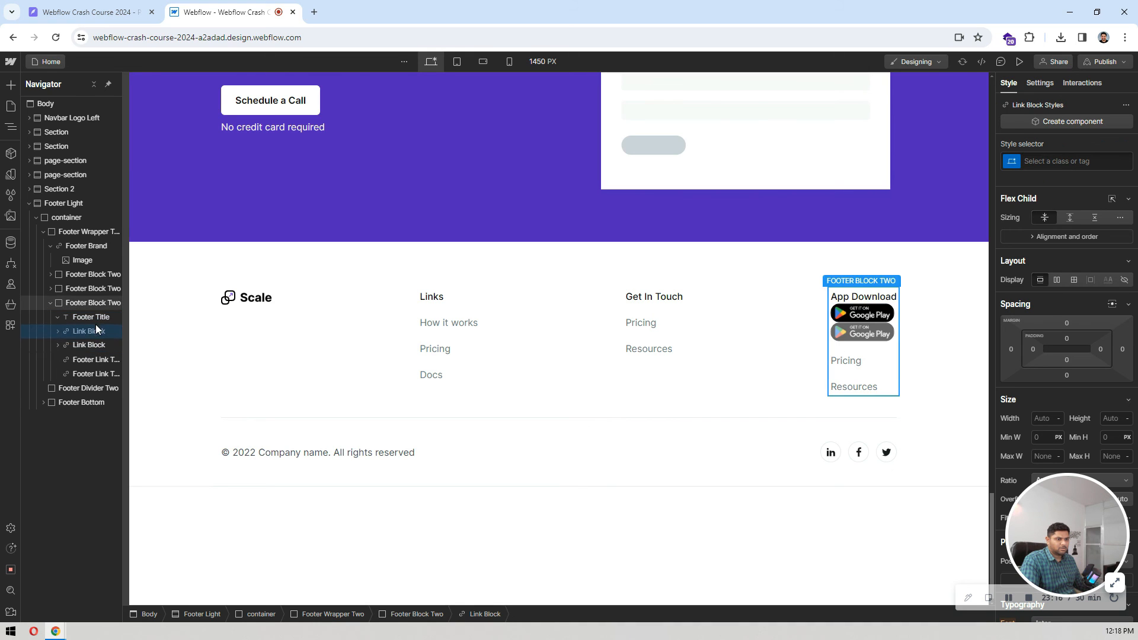
Step: Delete the Pricing and Resources links from the App Download column
{"action": "left_click", "coordinate": [95, 359]}
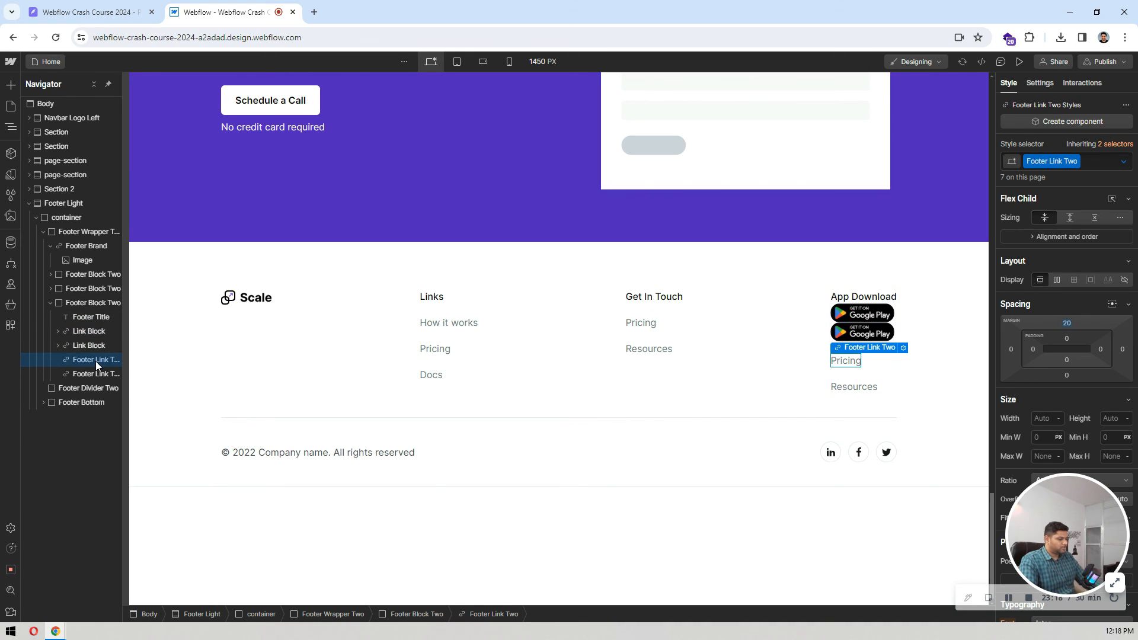
{"action": "key", "text": "Delete"}
{"action": "key", "text": "Delete"}
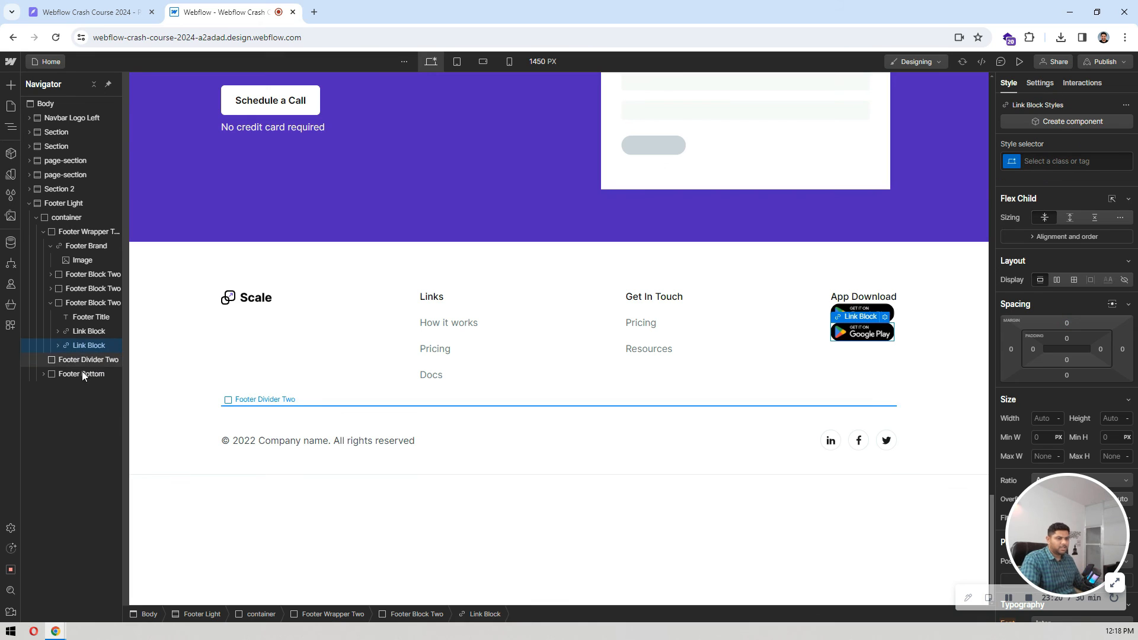
Step: Set the top margin of the first Google Play link block to 20 px
{"action": "left_click", "coordinate": [92, 329]}
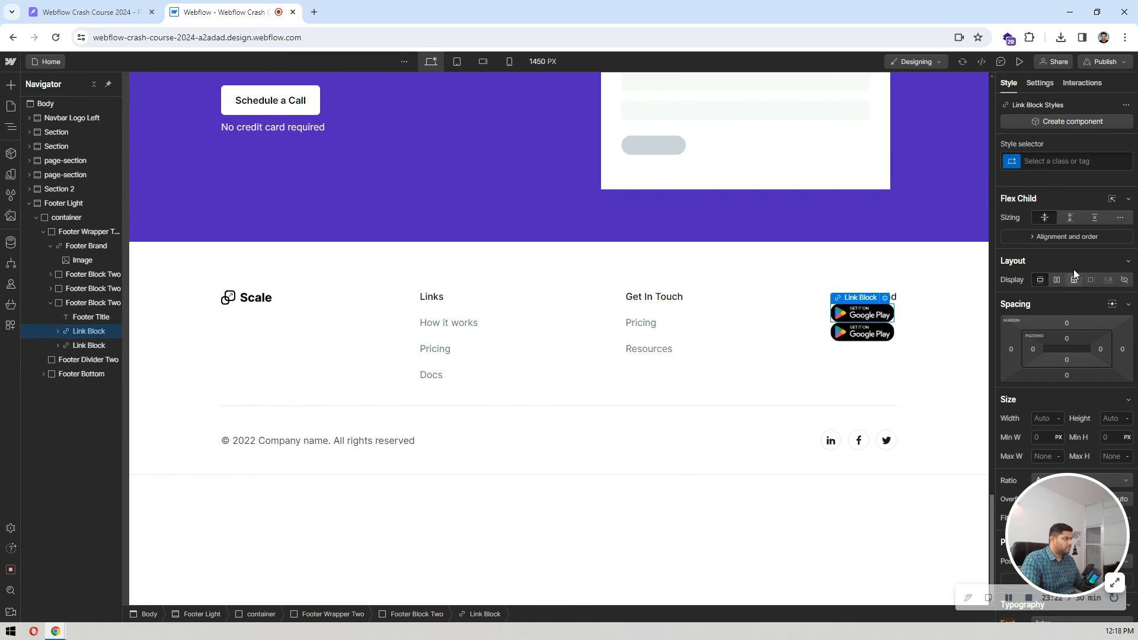
{"action": "left_click", "coordinate": [1066, 323]}
{"action": "type", "text": "20"}
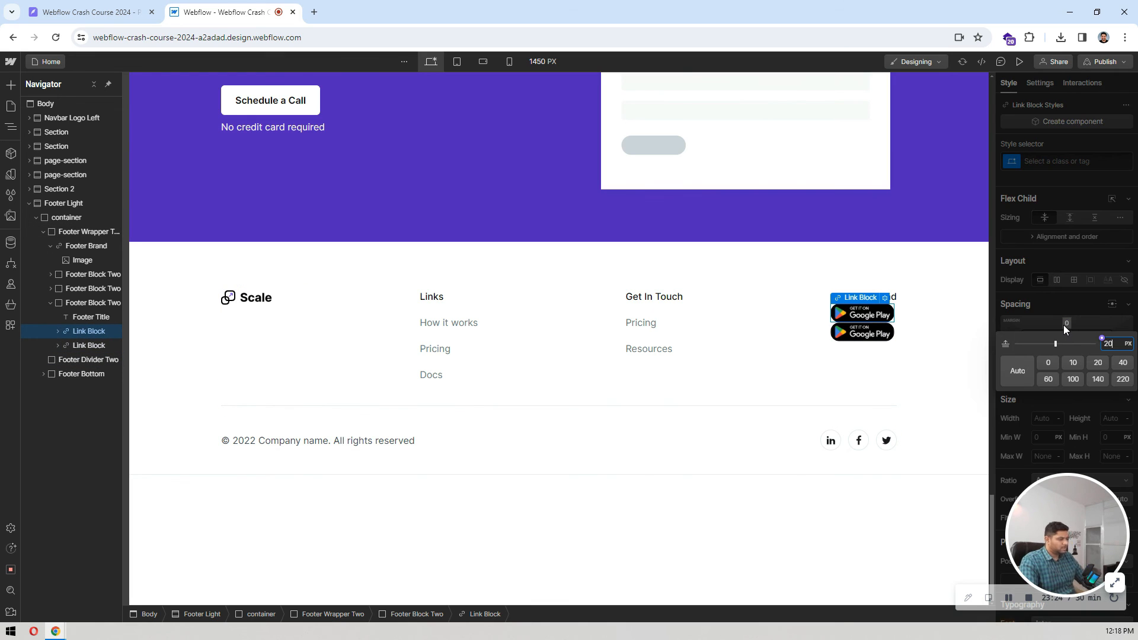
{"action": "key", "text": "Return"}
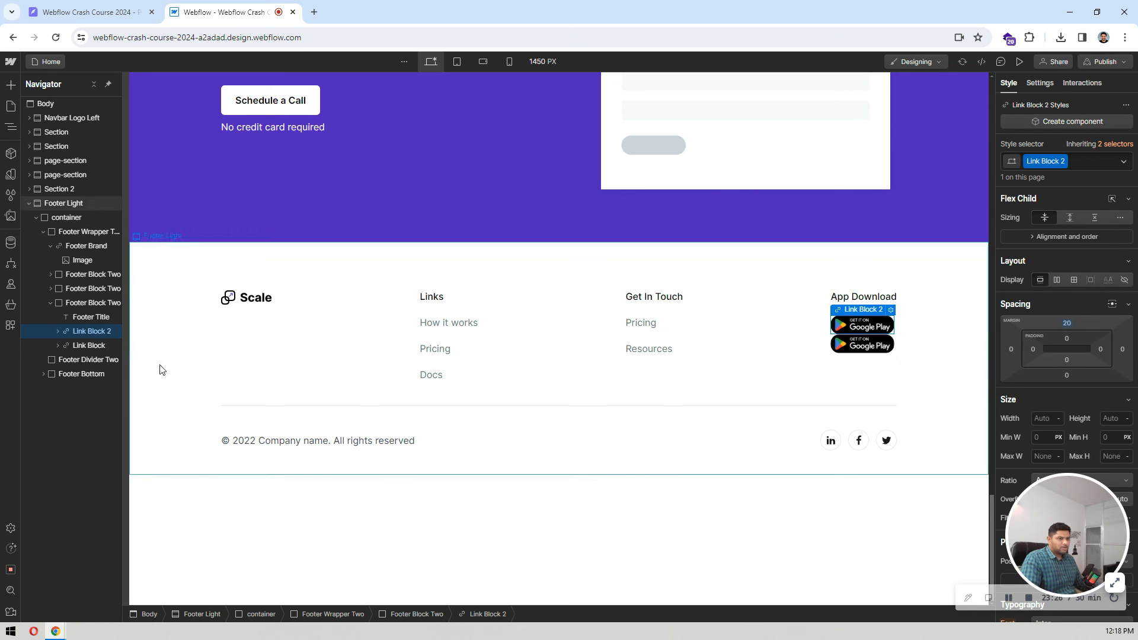
Step: Apply the existing Link Block 2 class to the second badge's link block
{"action": "left_click", "coordinate": [96, 342]}
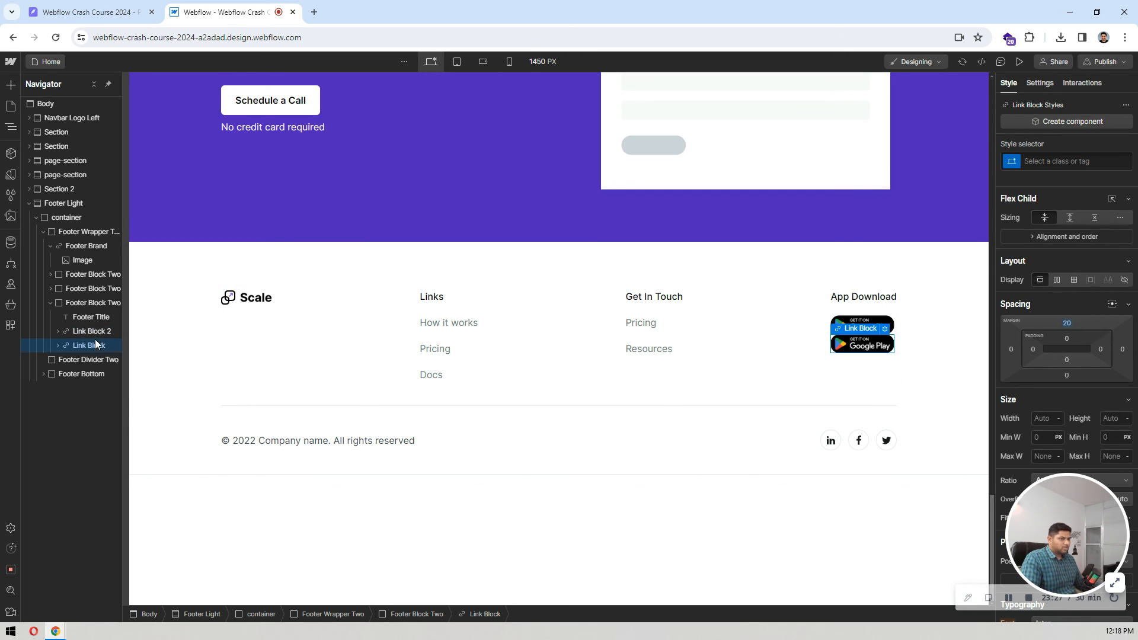
{"action": "left_click", "coordinate": [1081, 159]}
{"action": "type", "text": "2"}
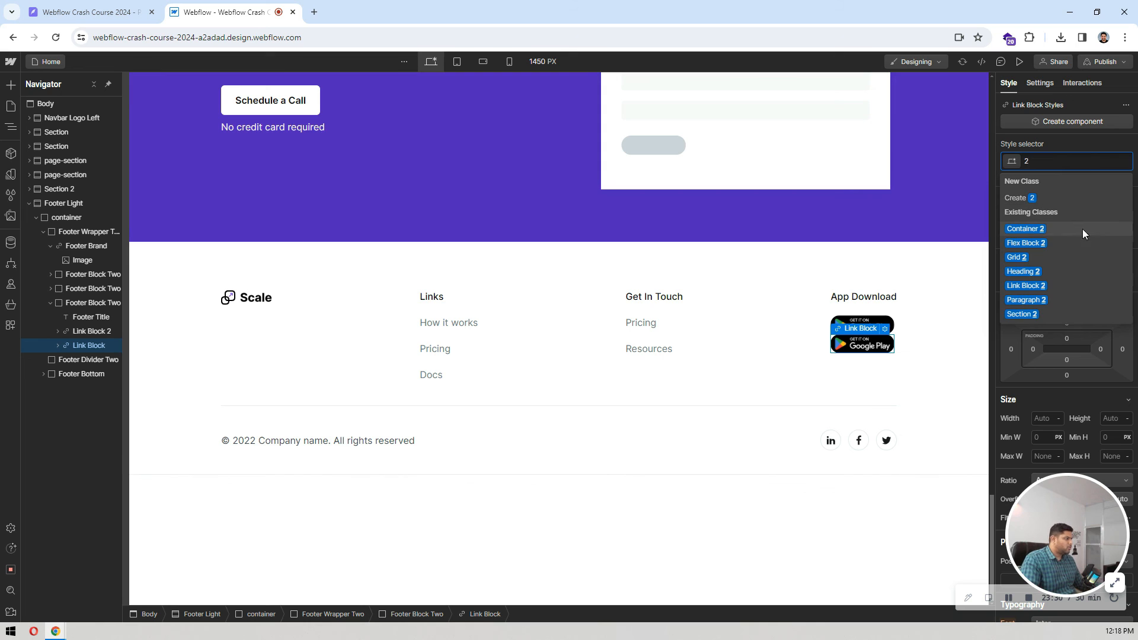
{"action": "left_click", "coordinate": [1039, 285]}
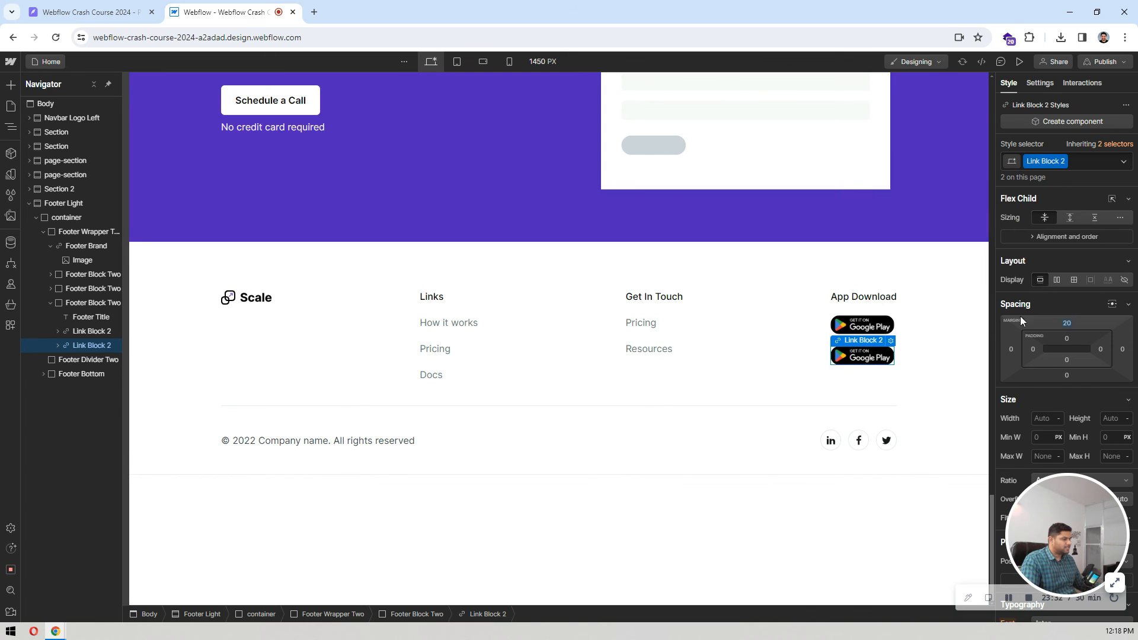
Step: Replace the second badge's image with the App Store badge, appstore img.png
{"action": "left_click", "coordinate": [780, 326]}
{"action": "left_click", "coordinate": [861, 344]}
{"action": "left_click", "coordinate": [871, 342]}
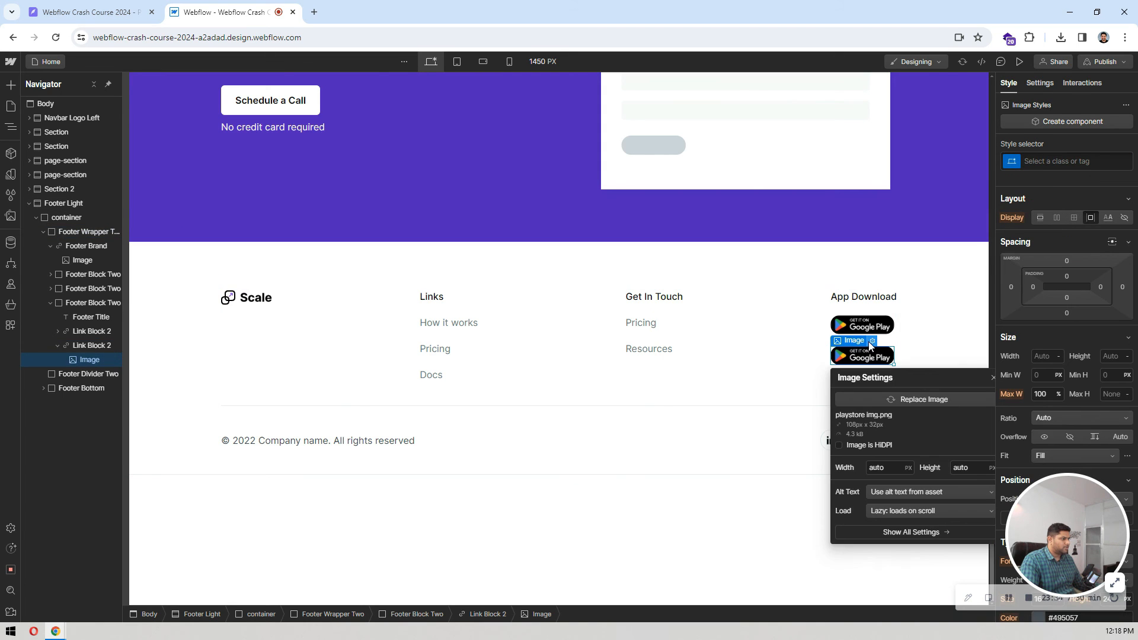
{"action": "left_click", "coordinate": [897, 398]}
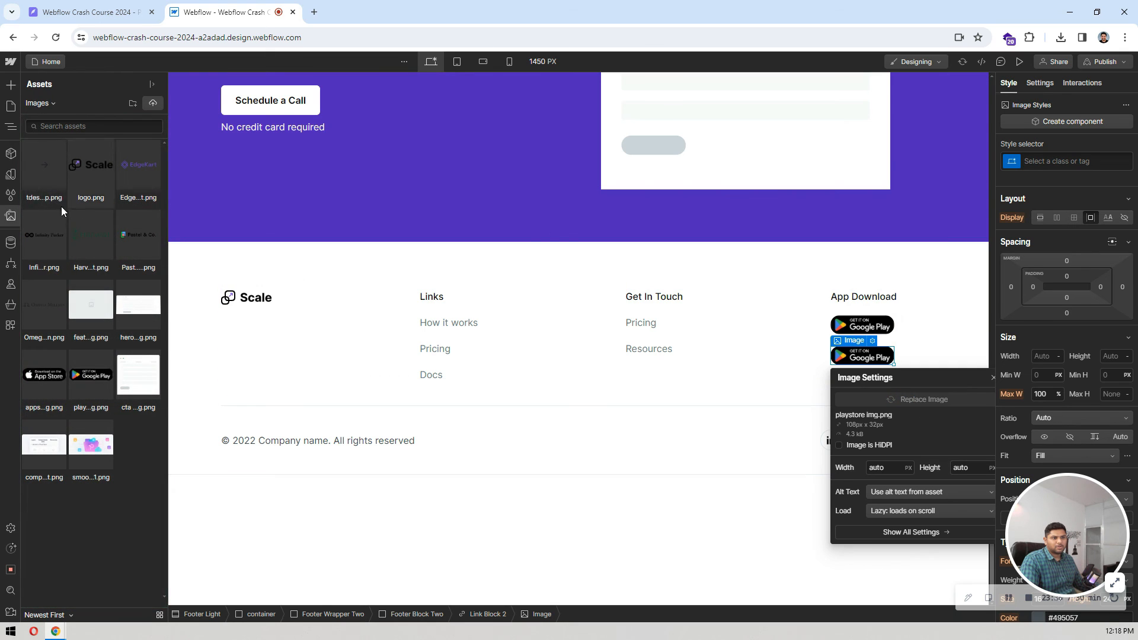
{"action": "left_click", "coordinate": [37, 375]}
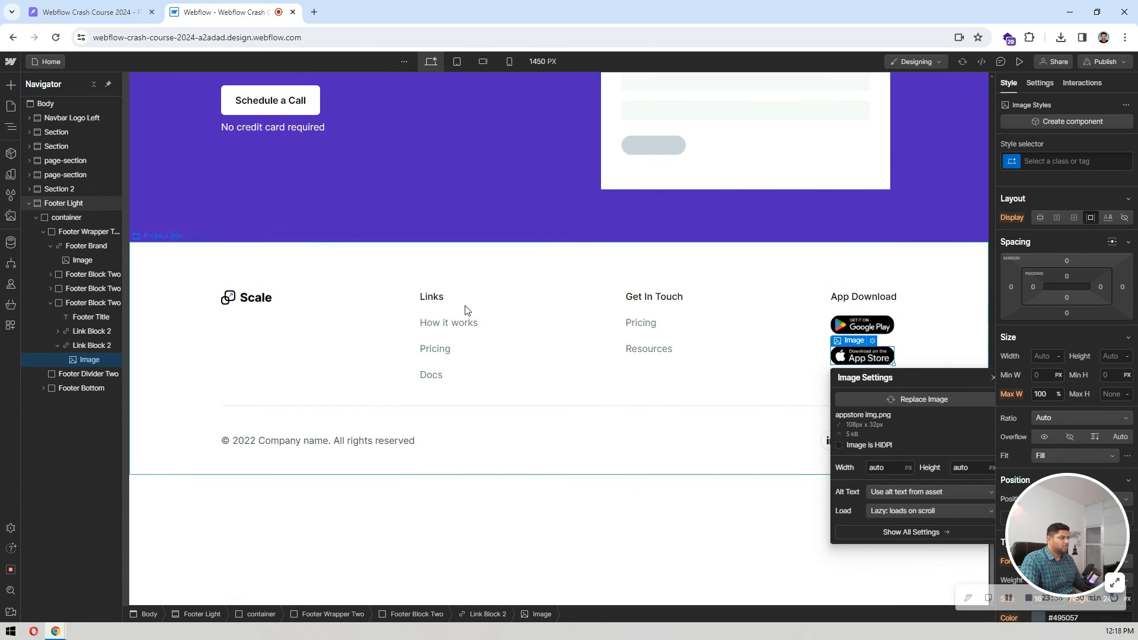
{"action": "left_click", "coordinate": [788, 333]}
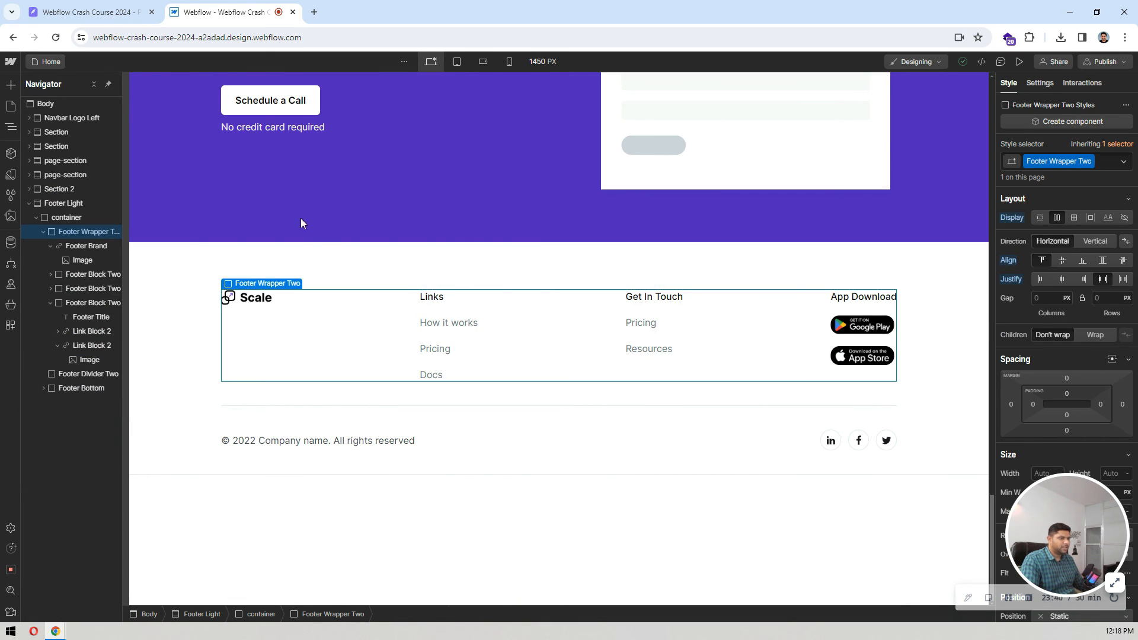
Step: Compare the footer with the Pixso design and set the Footer Light section's bottom border style to none
{"action": "left_click", "coordinate": [89, 12]}
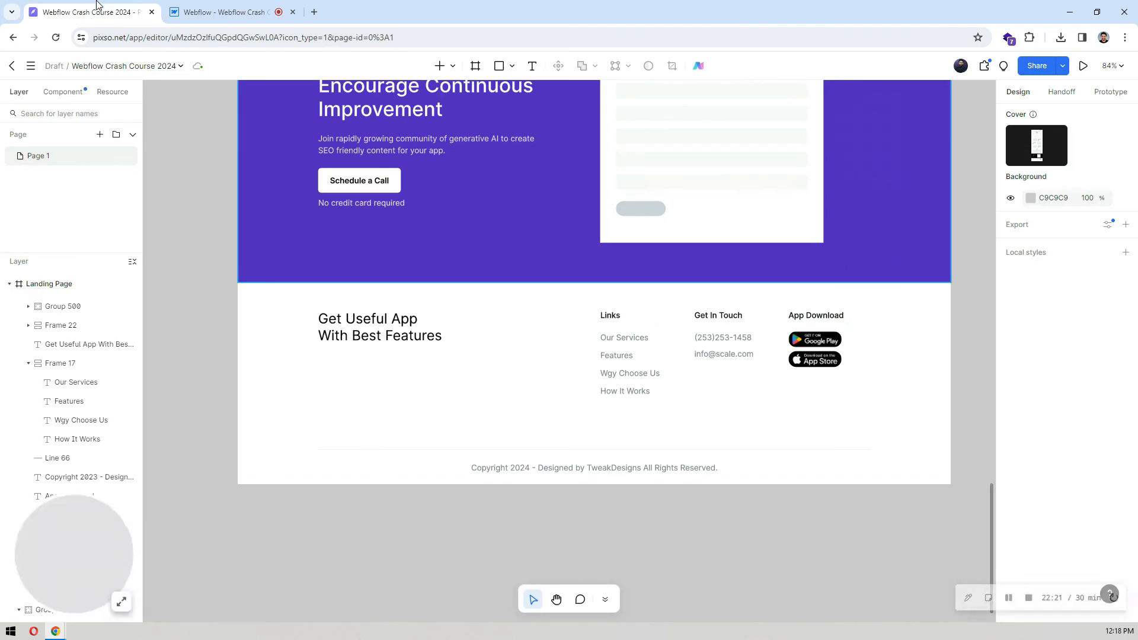
{"action": "left_click", "coordinate": [217, 5]}
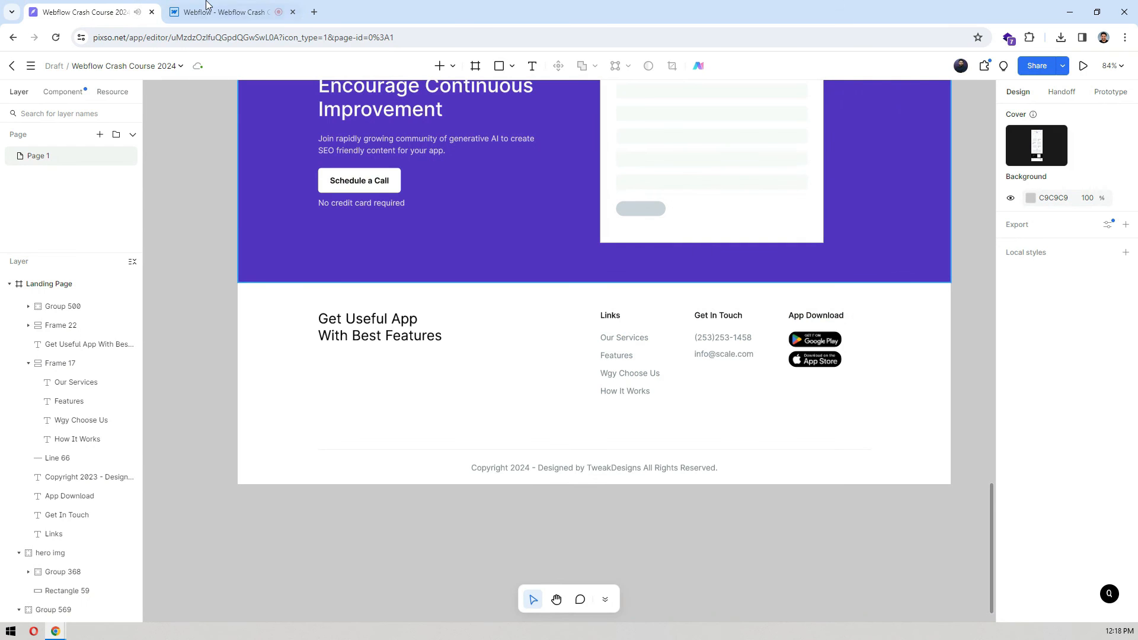
{"action": "left_click", "coordinate": [133, 12]}
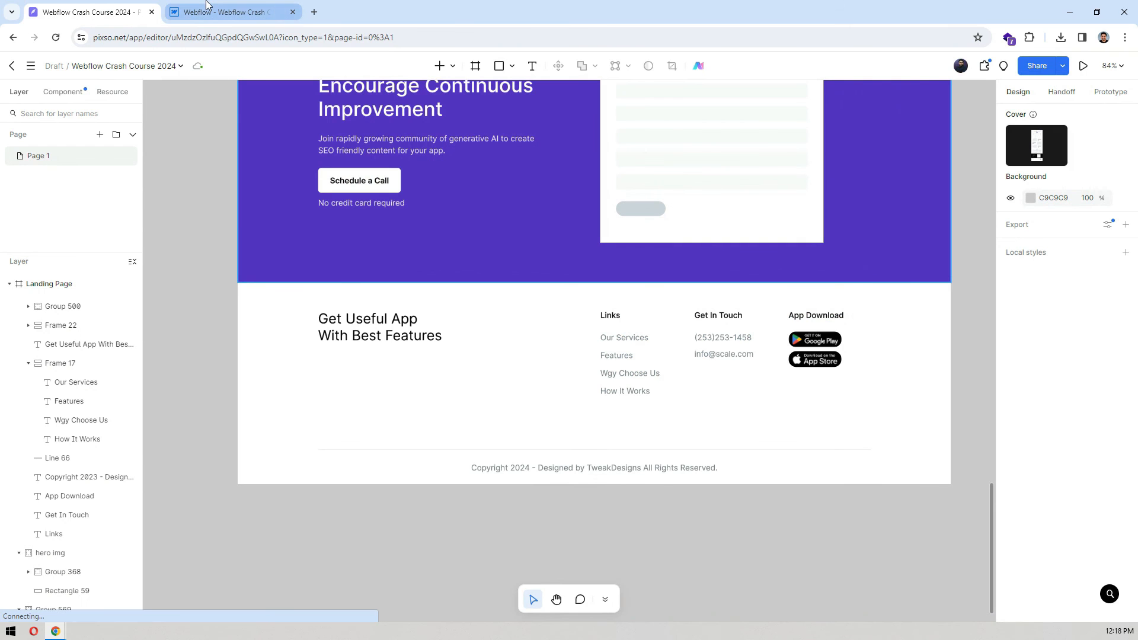
{"action": "left_click", "coordinate": [233, 5]}
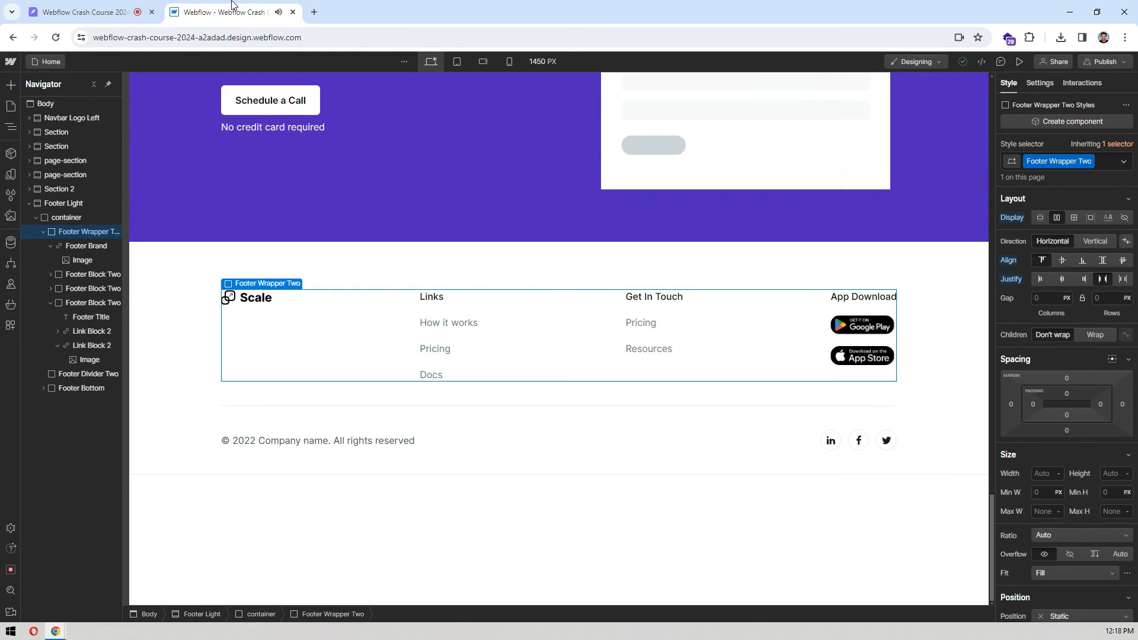
{"action": "left_click", "coordinate": [162, 452]}
{"action": "scroll", "coordinate": [1104, 317], "scroll_direction": "down", "scroll_amount": 10}
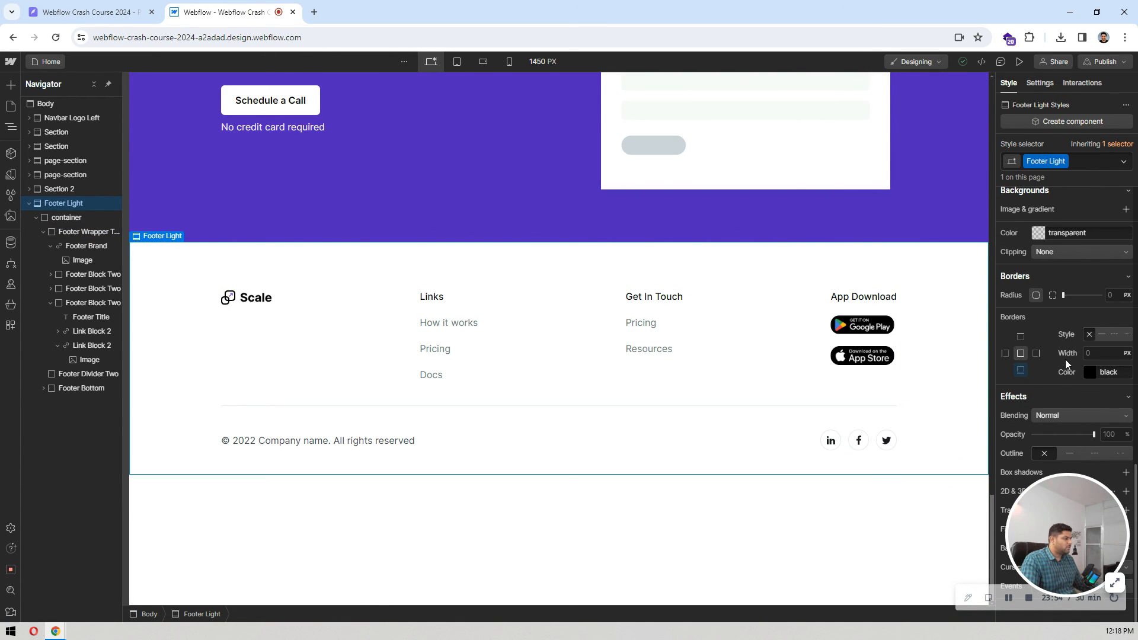
{"action": "left_click", "coordinate": [1087, 335]}
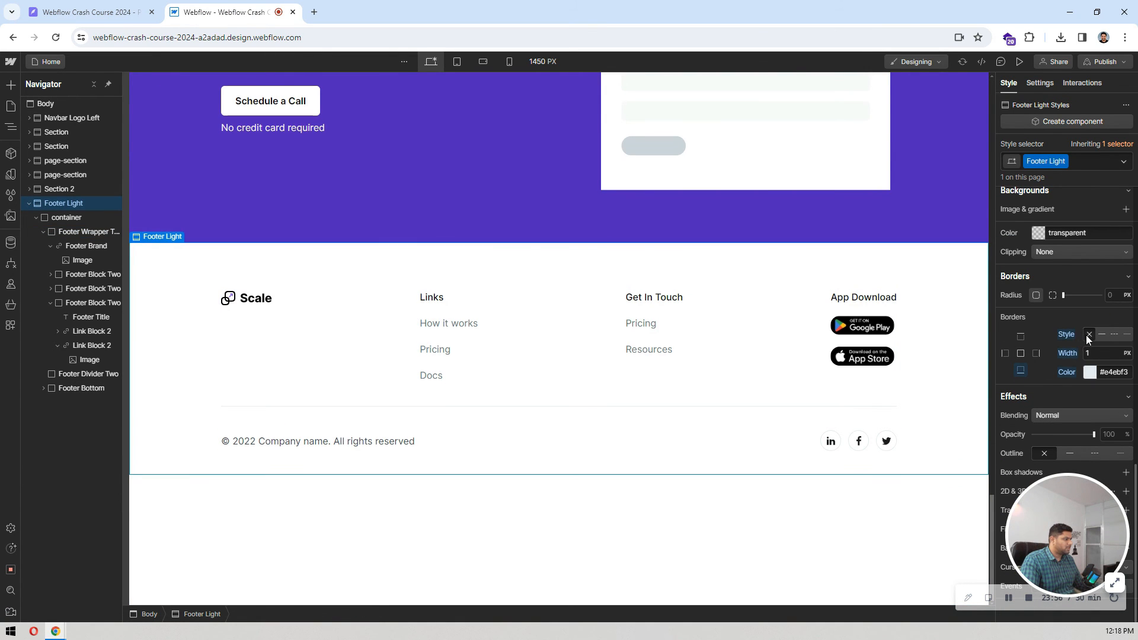
{"action": "left_click", "coordinate": [719, 238]}
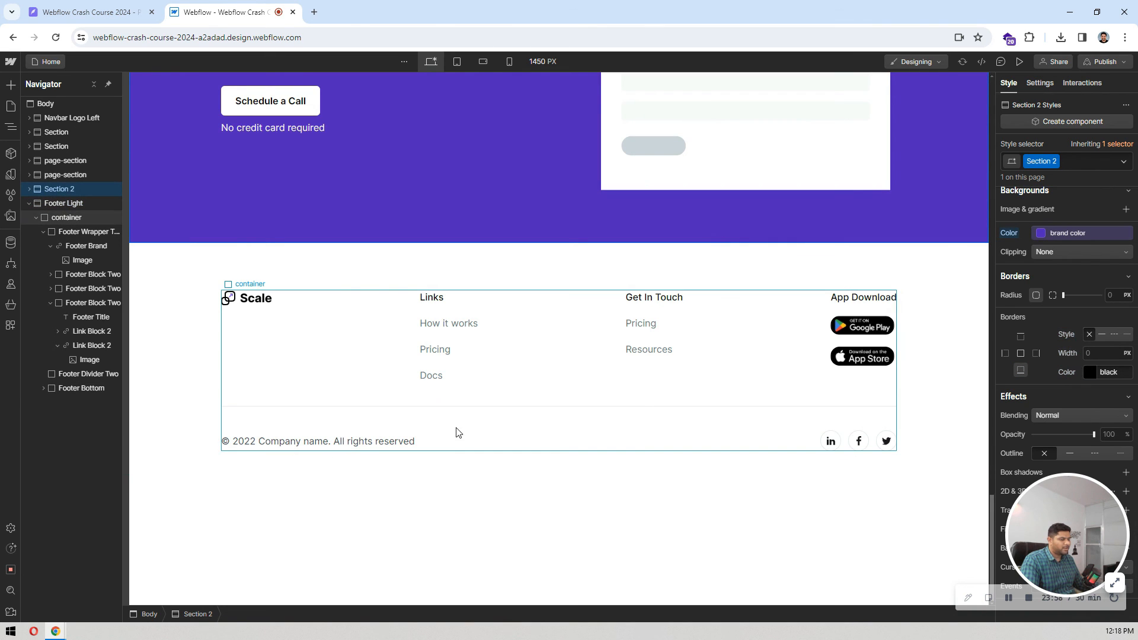
Step: Copy the copyright line from Pixso and replace the Webflow footer text with "Copyright 2024 - Designed by TweakDesigns All Rights Reserved."
{"action": "key", "text": "ctrl+shift+Tab"}
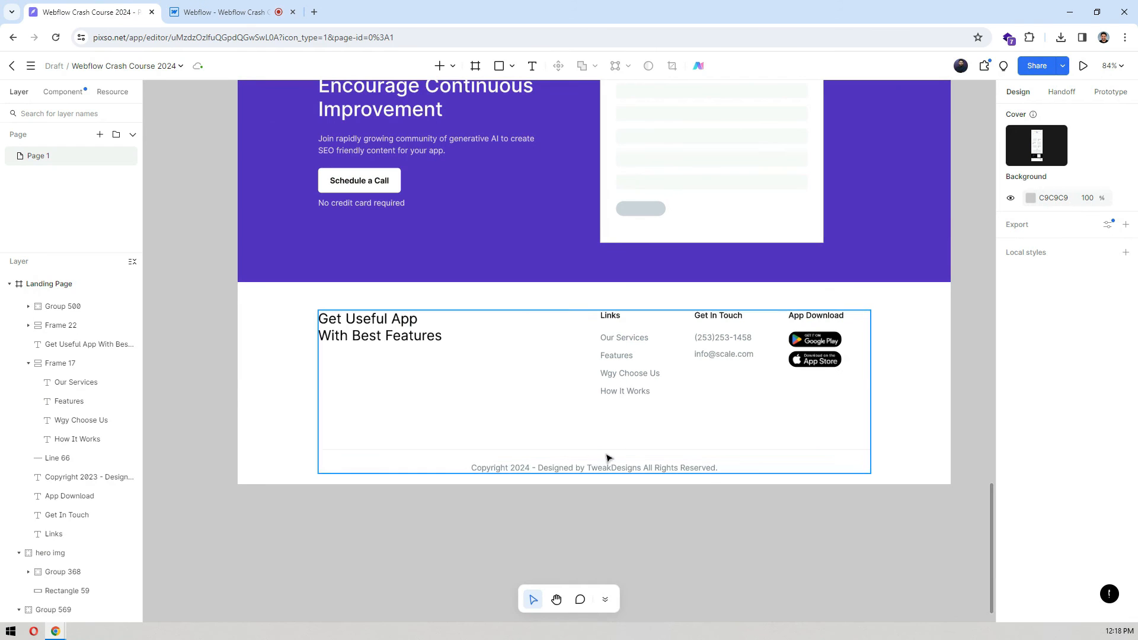
{"action": "left_click", "coordinate": [592, 469]}
{"action": "double_click", "coordinate": [591, 469]}
{"action": "key", "text": "ctrl+c"}
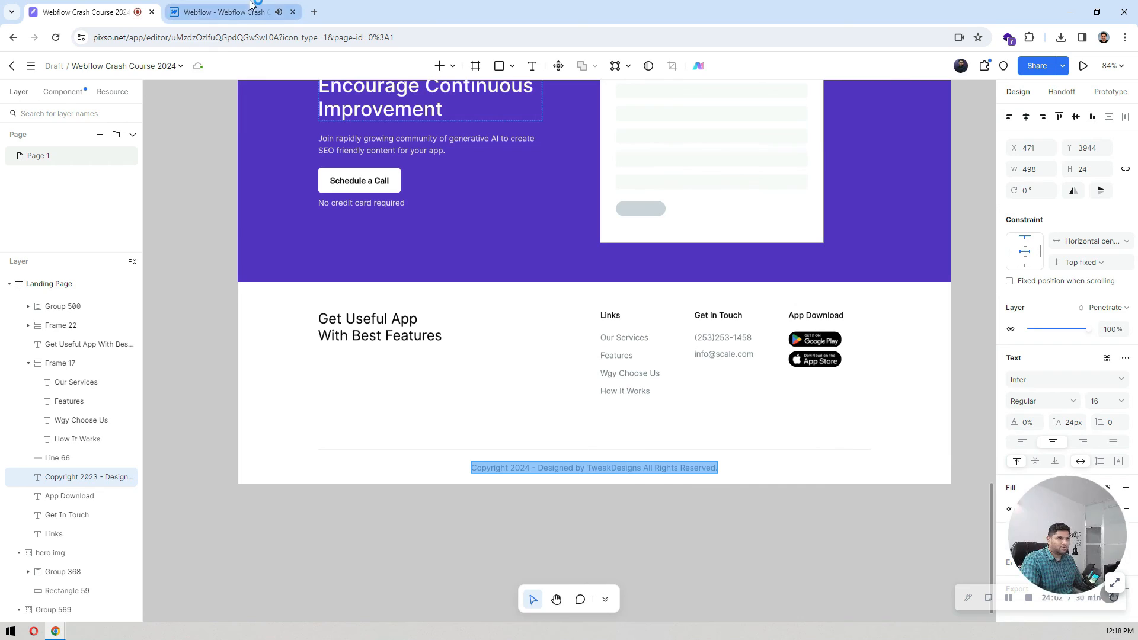
{"action": "key", "text": "ctrl+Tab"}
{"action": "left_click", "coordinate": [343, 445]}
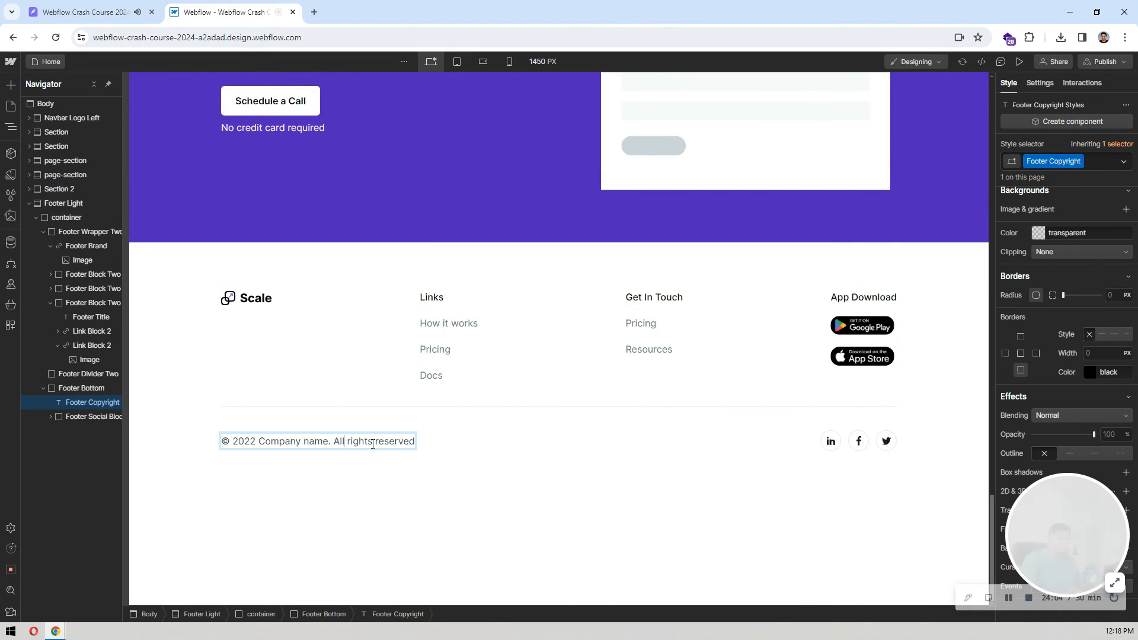
{"action": "double_click", "coordinate": [378, 443]}
{"action": "key", "text": "ctrl+v"}
{"action": "left_click", "coordinate": [364, 394]}
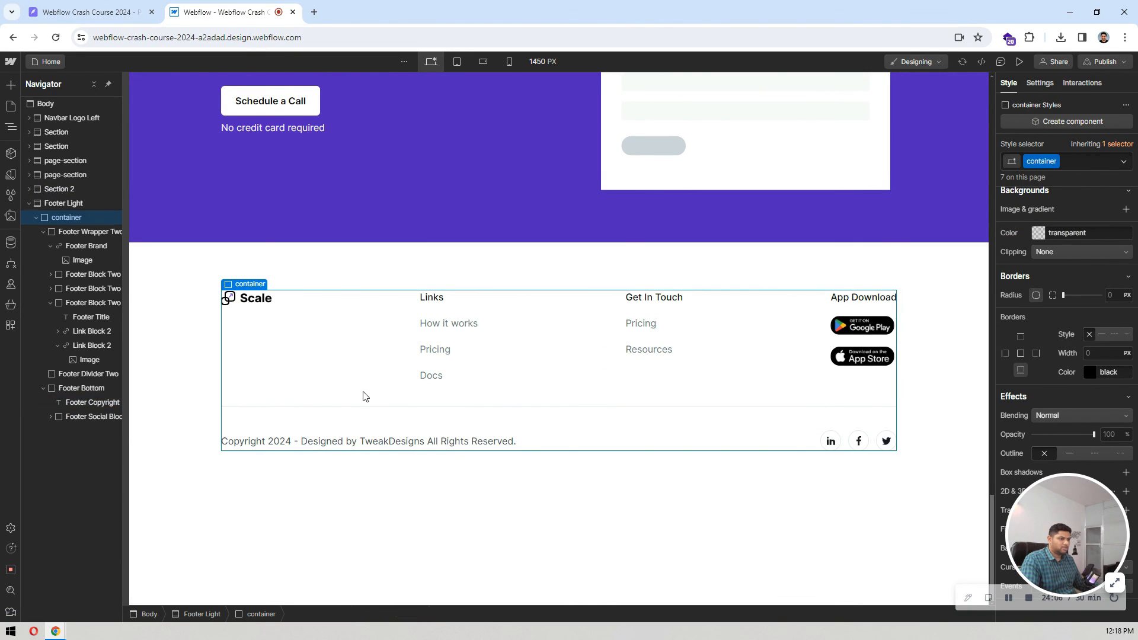
Step: Check the footer column layout in the Pixso design against the layout and spacing settings of Webflow's Footer Wrapper Two
{"action": "left_click", "coordinate": [614, 256]}
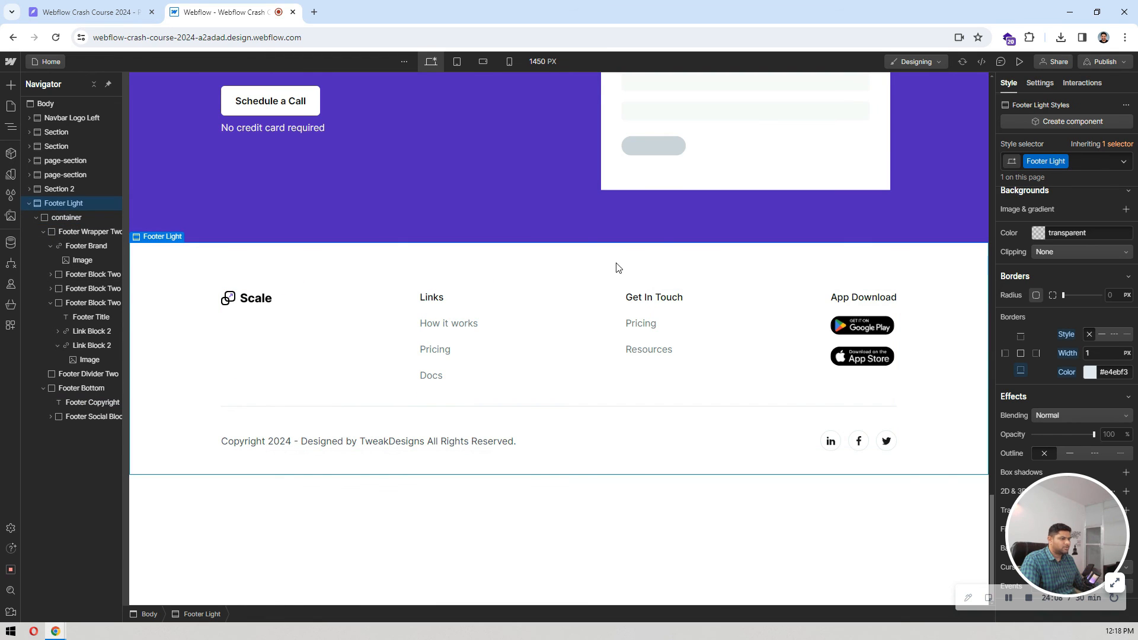
{"action": "left_click", "coordinate": [133, 7]}
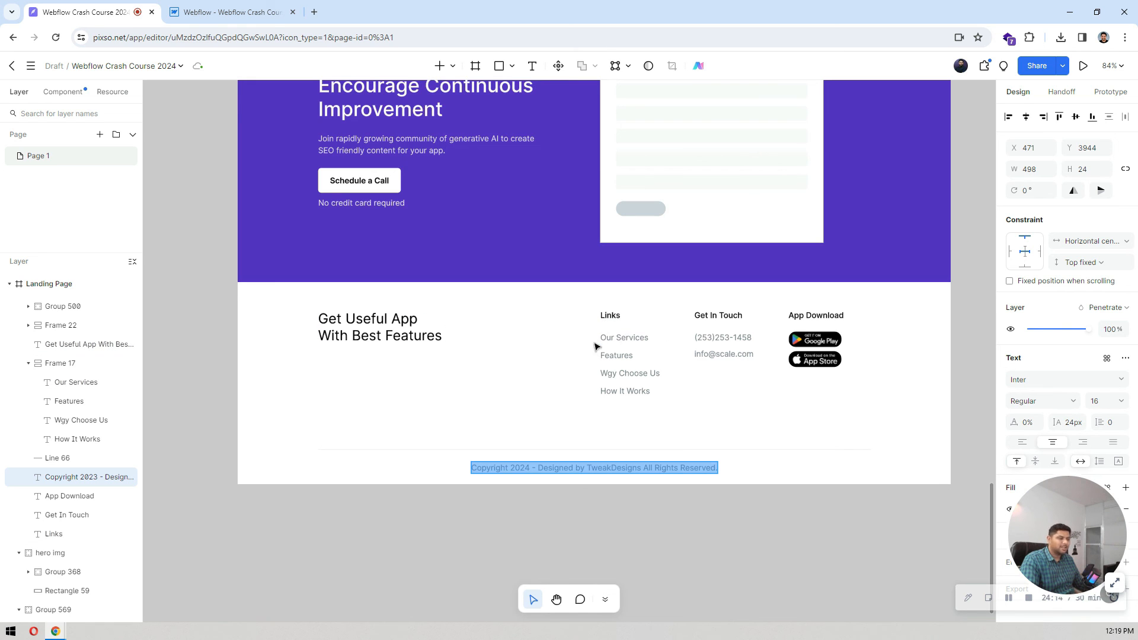
{"action": "left_click", "coordinate": [261, 11]}
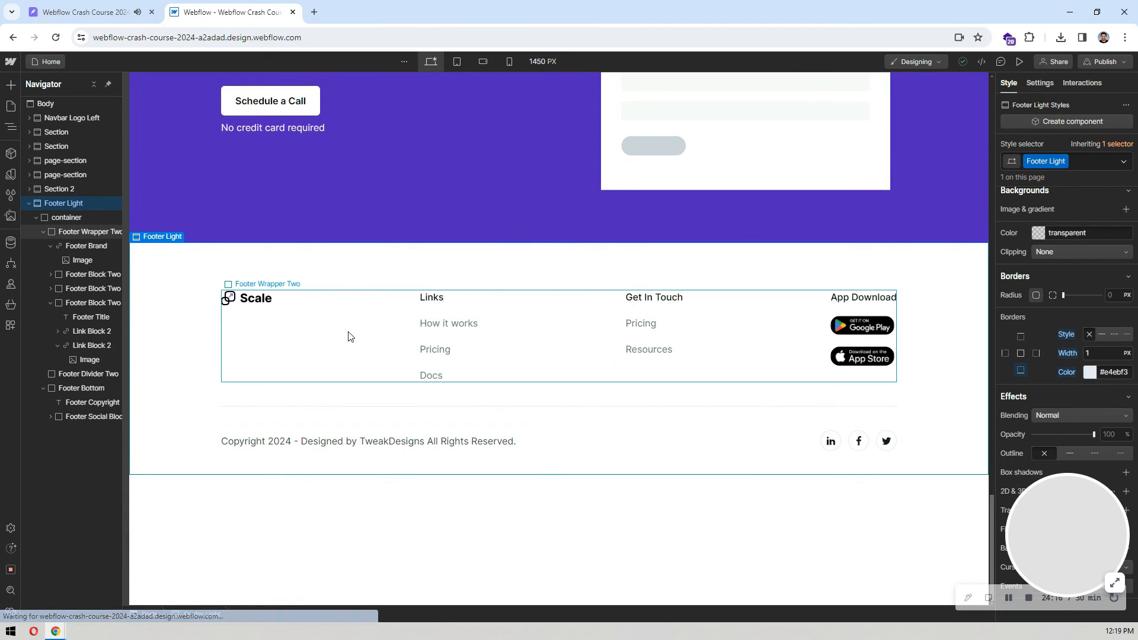
{"action": "left_click", "coordinate": [348, 336]}
{"action": "scroll", "coordinate": [1106, 259], "scroll_direction": "up", "scroll_amount": 10}
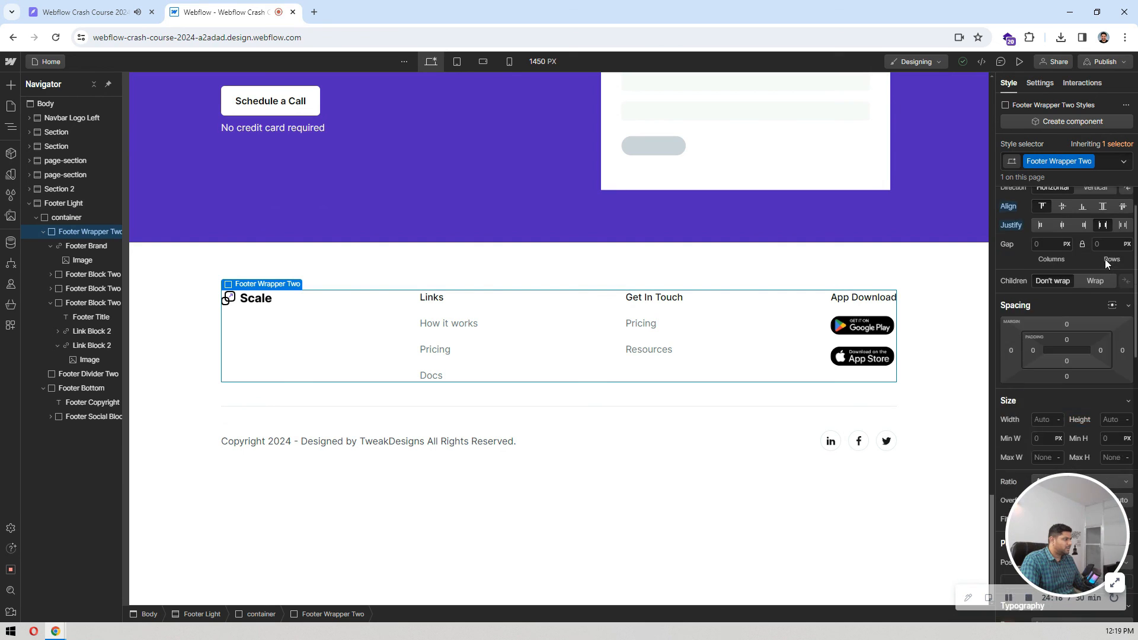
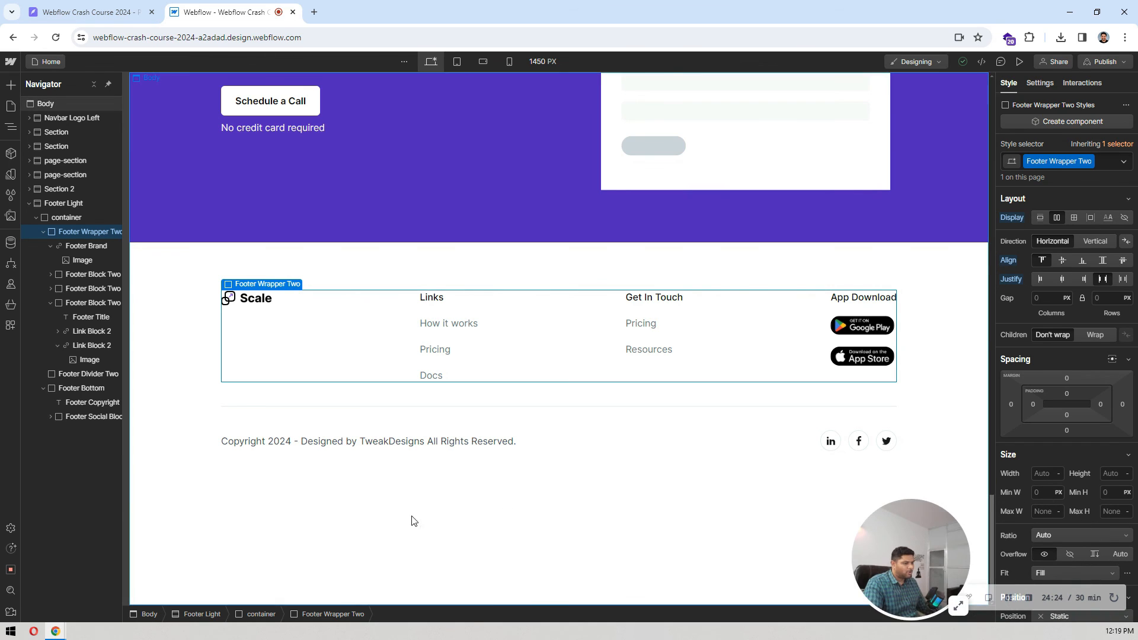
{"action": "left_click_drag", "start_coordinate": [979, 522], "coordinate": [311, 524]}
{"action": "left_click", "coordinate": [344, 529]}
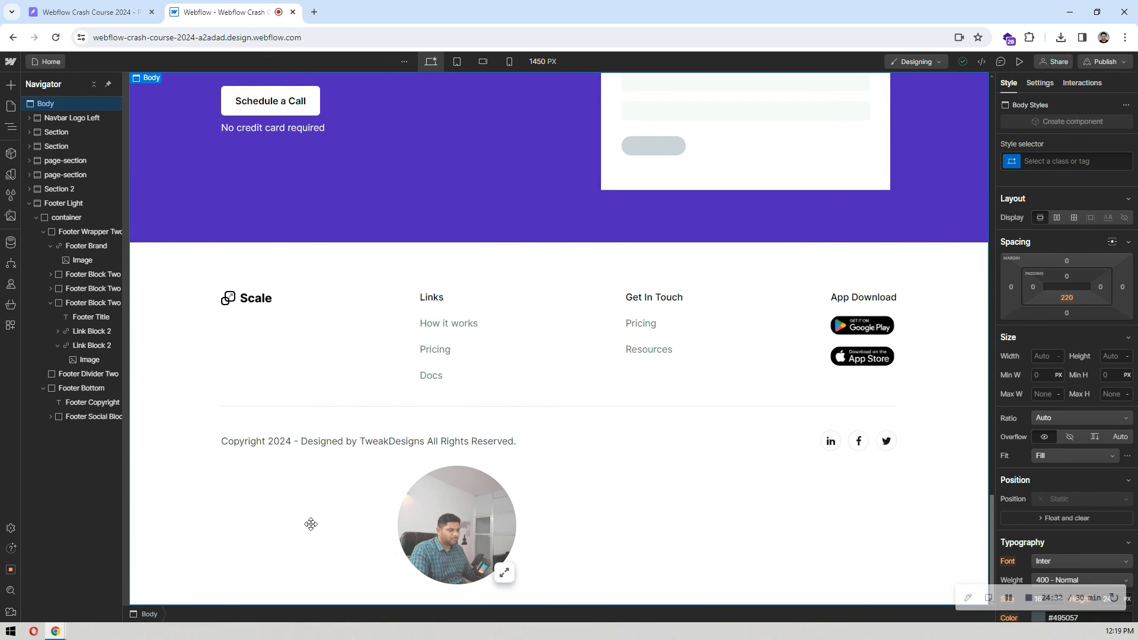
{"action": "left_click_drag", "start_coordinate": [464, 514], "coordinate": [116, 540]}
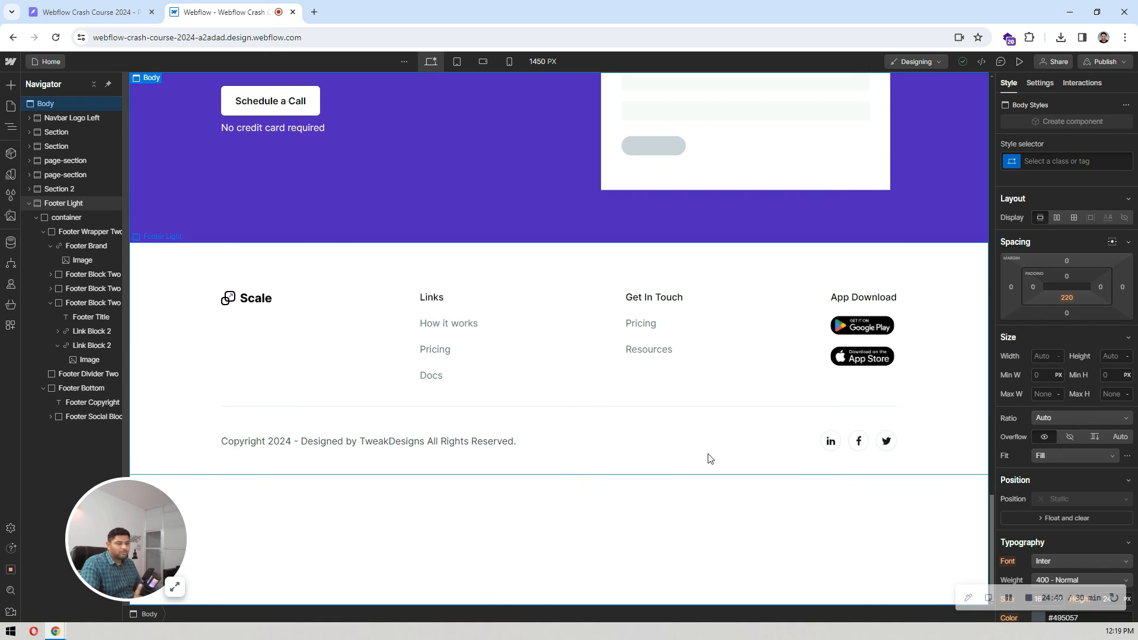
Step: Change Footer Wrapper Two to a grid layout with four columns and a single row
{"action": "left_click", "coordinate": [406, 341]}
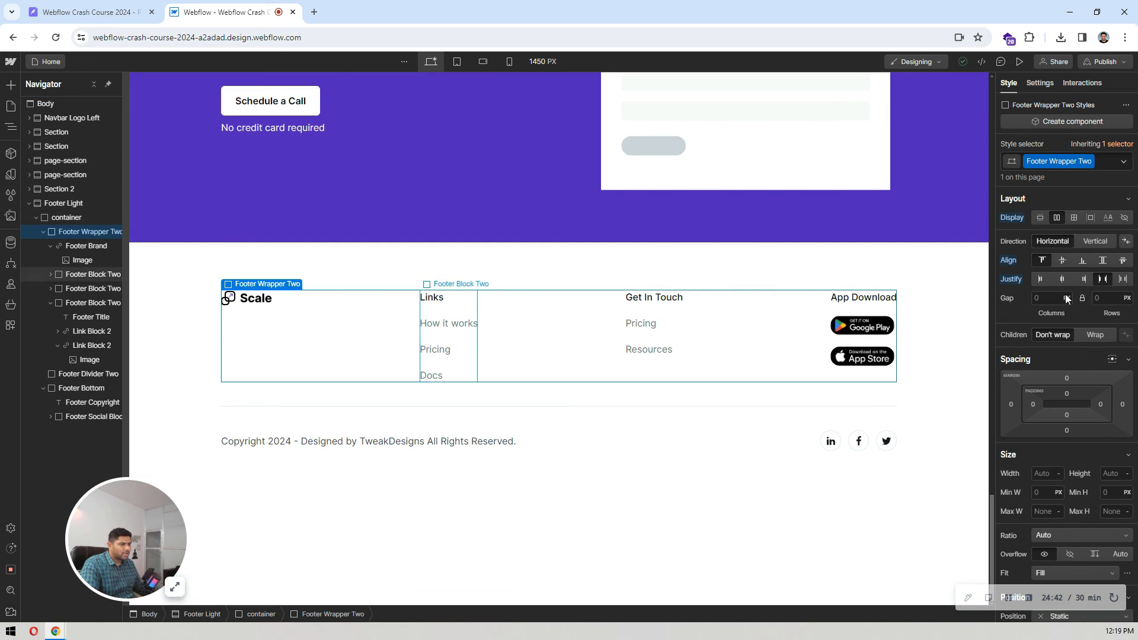
{"action": "left_click", "coordinate": [1074, 217]}
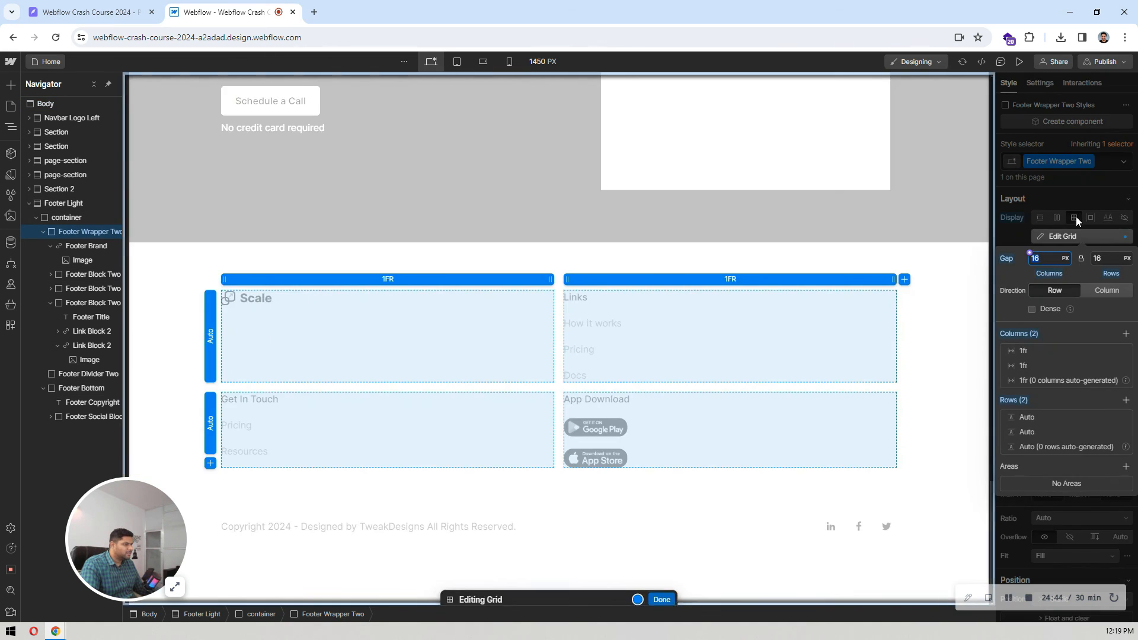
{"action": "left_click", "coordinate": [95, 12]}
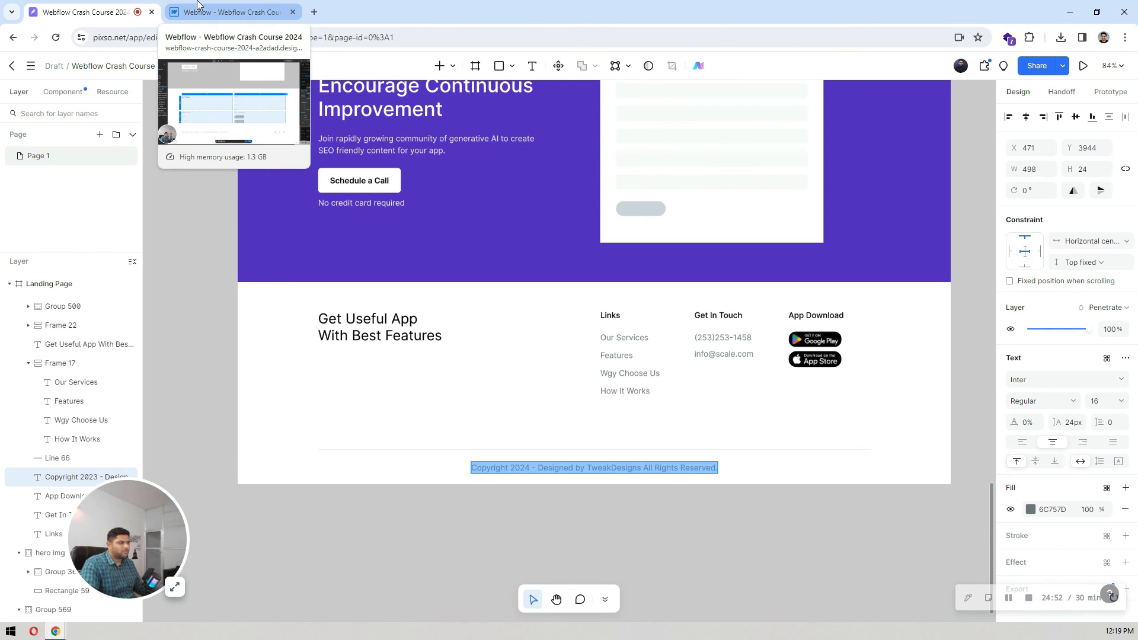
{"action": "left_click", "coordinate": [197, 7]}
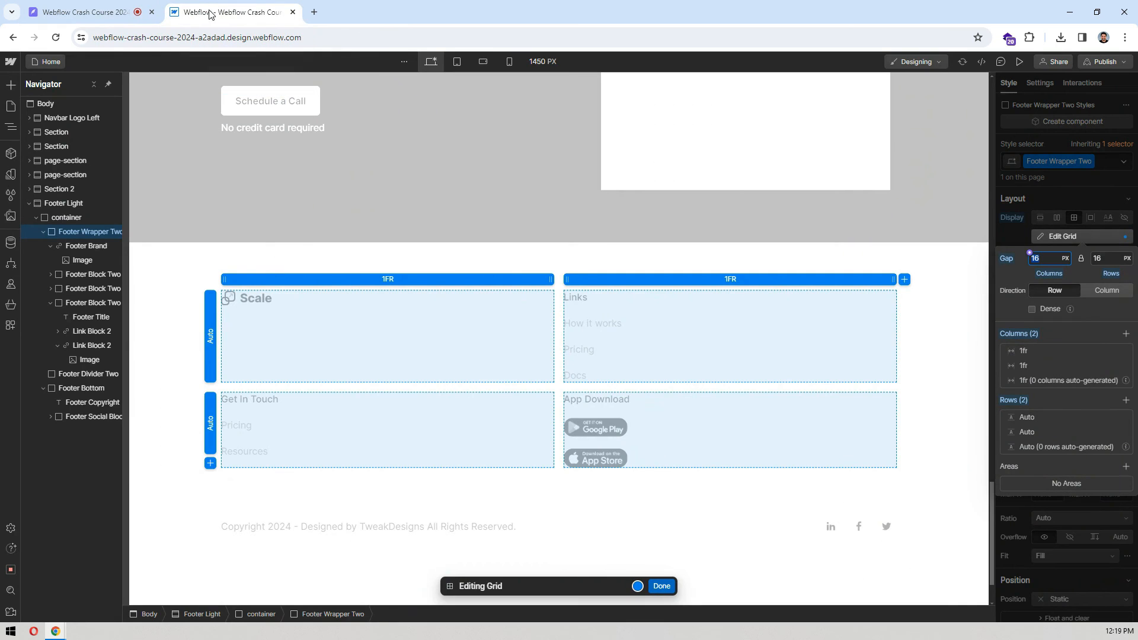
{"action": "left_click", "coordinate": [1126, 335]}
{"action": "left_click", "coordinate": [1126, 334]}
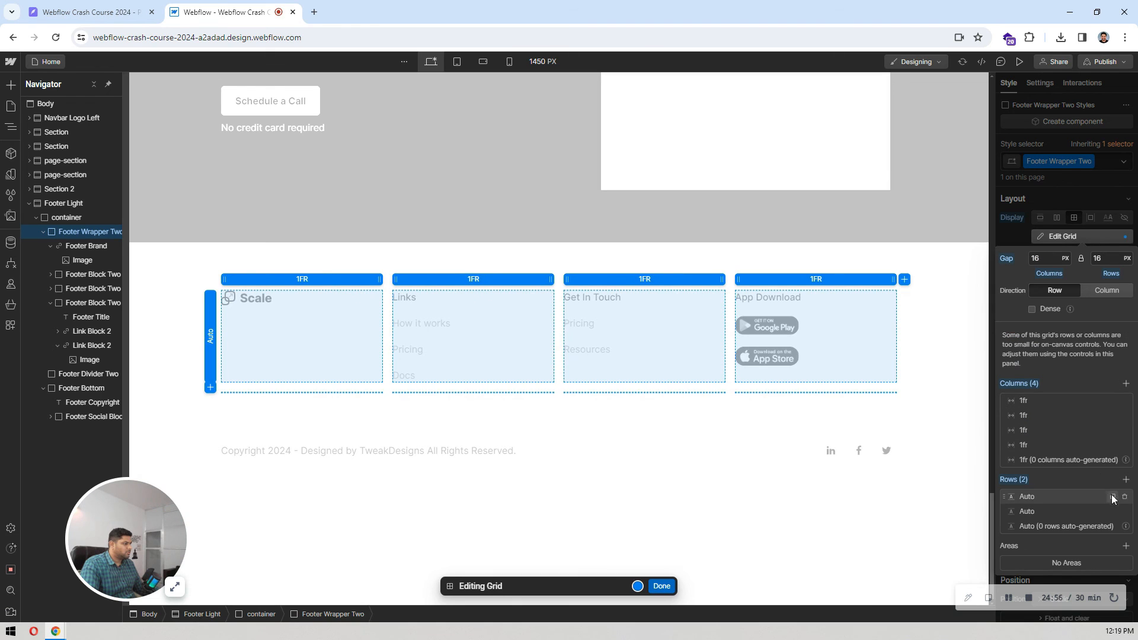
{"action": "left_click", "coordinate": [1113, 498]}
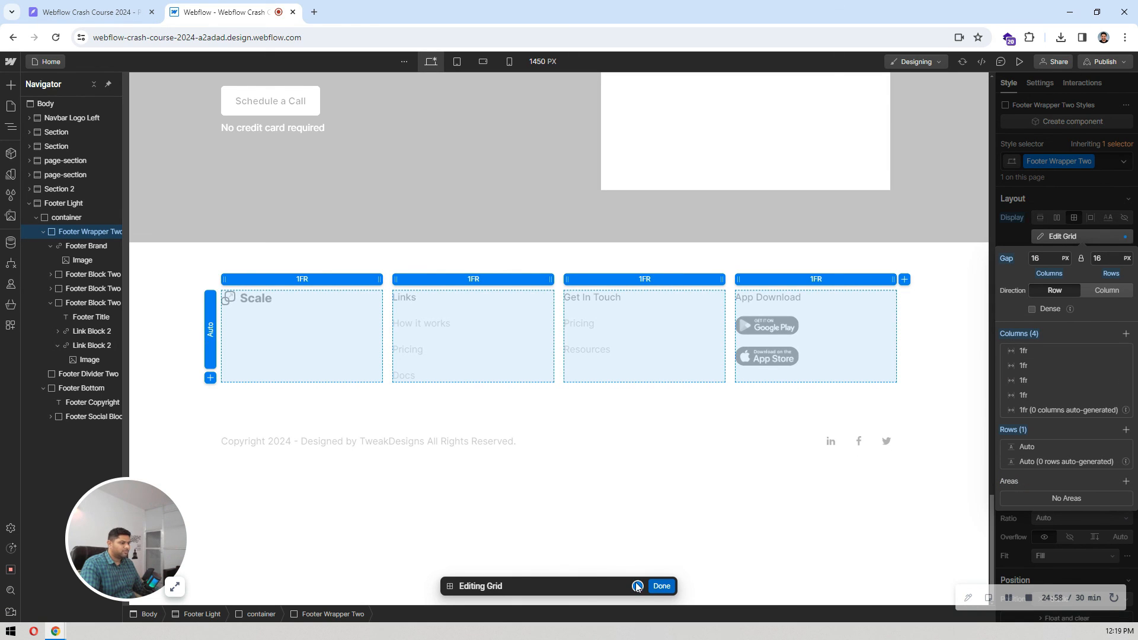
{"action": "left_click", "coordinate": [661, 585]}
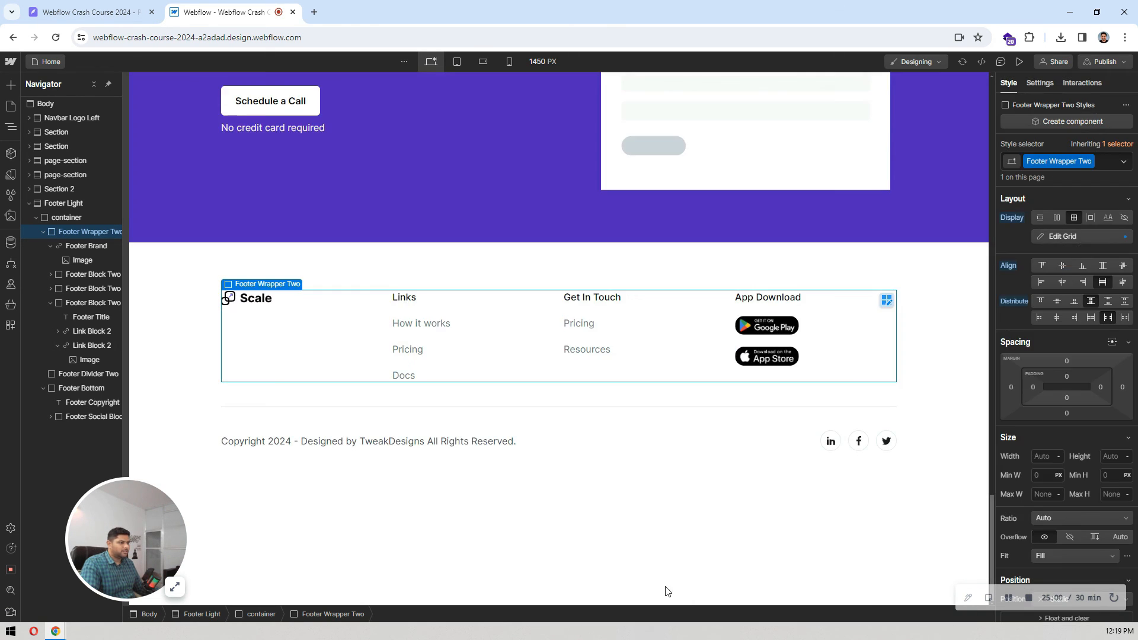
Step: Widen the first column of the Footer Wrapper Two grid to 3.25fr and compare the result with the Pixso design
{"action": "left_click", "coordinate": [1087, 237]}
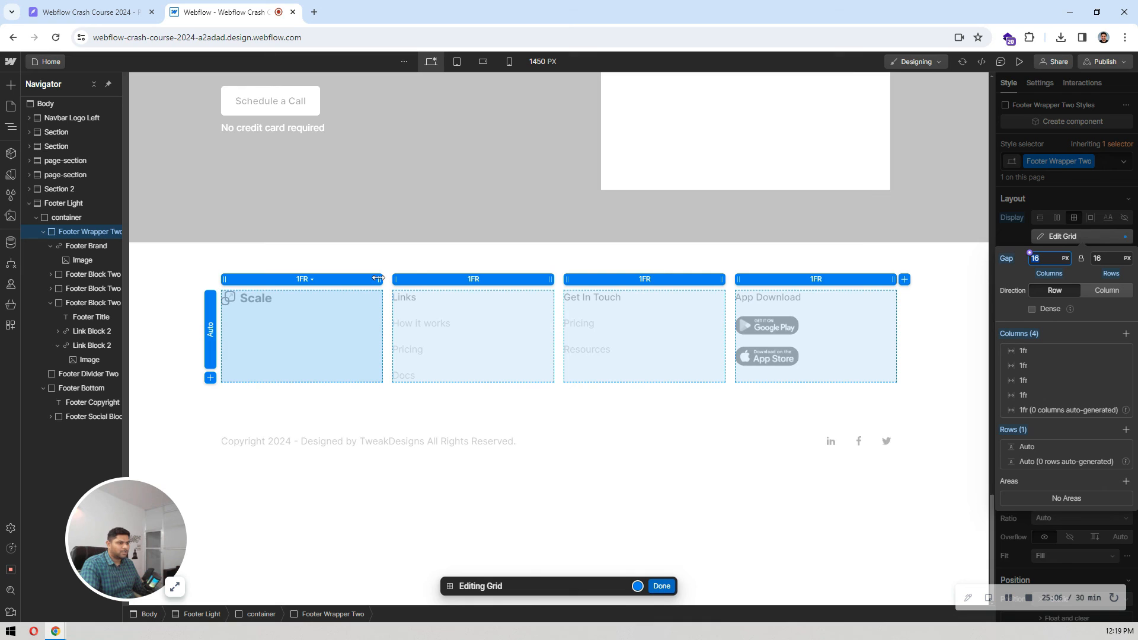
{"action": "left_click_drag", "start_coordinate": [378, 278], "coordinate": [584, 279]}
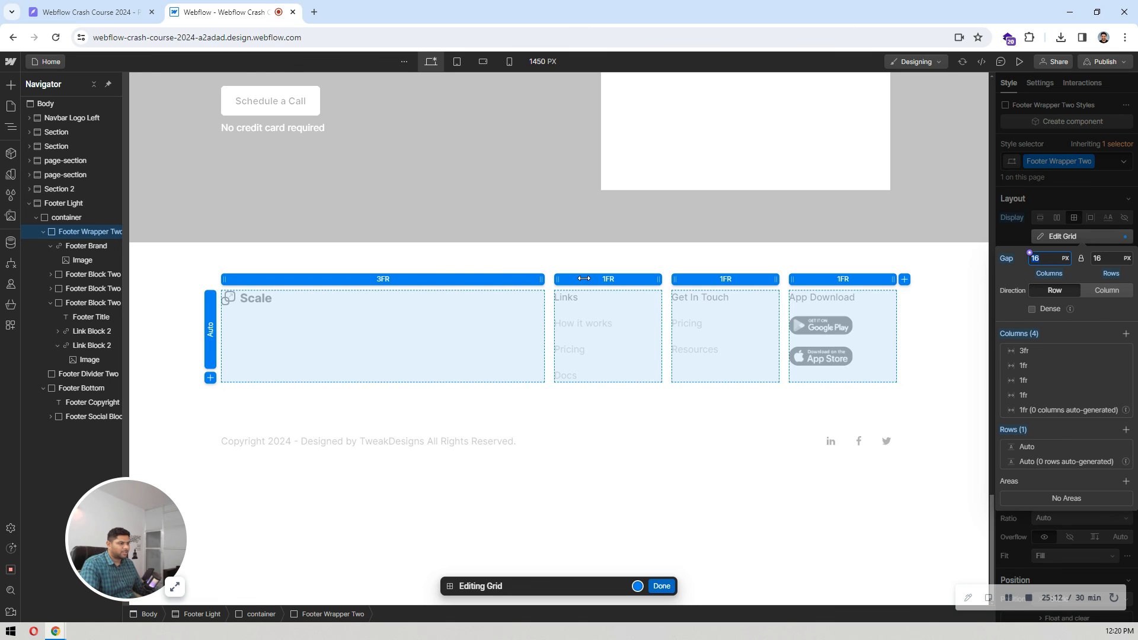
{"action": "left_click_drag", "start_coordinate": [585, 282], "coordinate": [598, 284]}
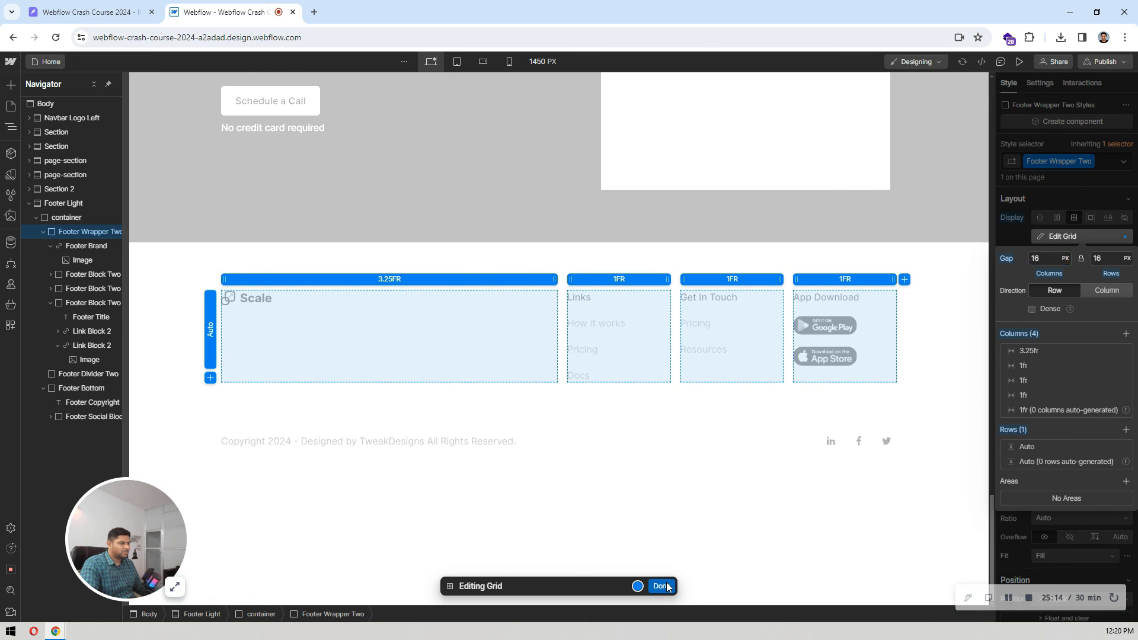
{"action": "left_click", "coordinate": [667, 587]}
{"action": "left_click", "coordinate": [131, 5]}
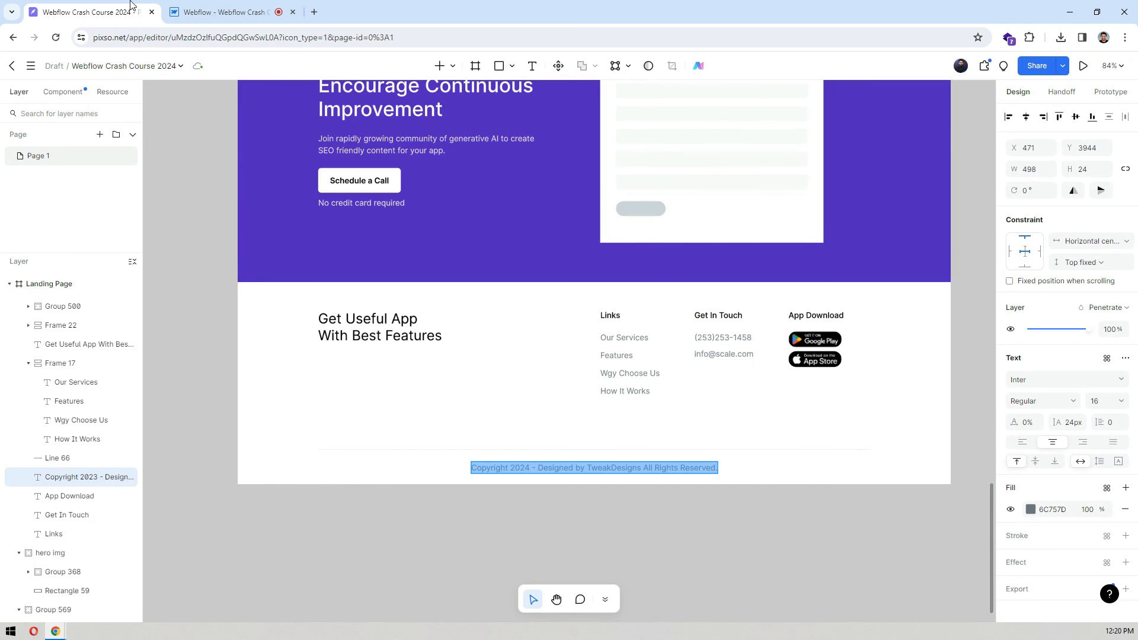
{"action": "left_click", "coordinate": [235, 5]}
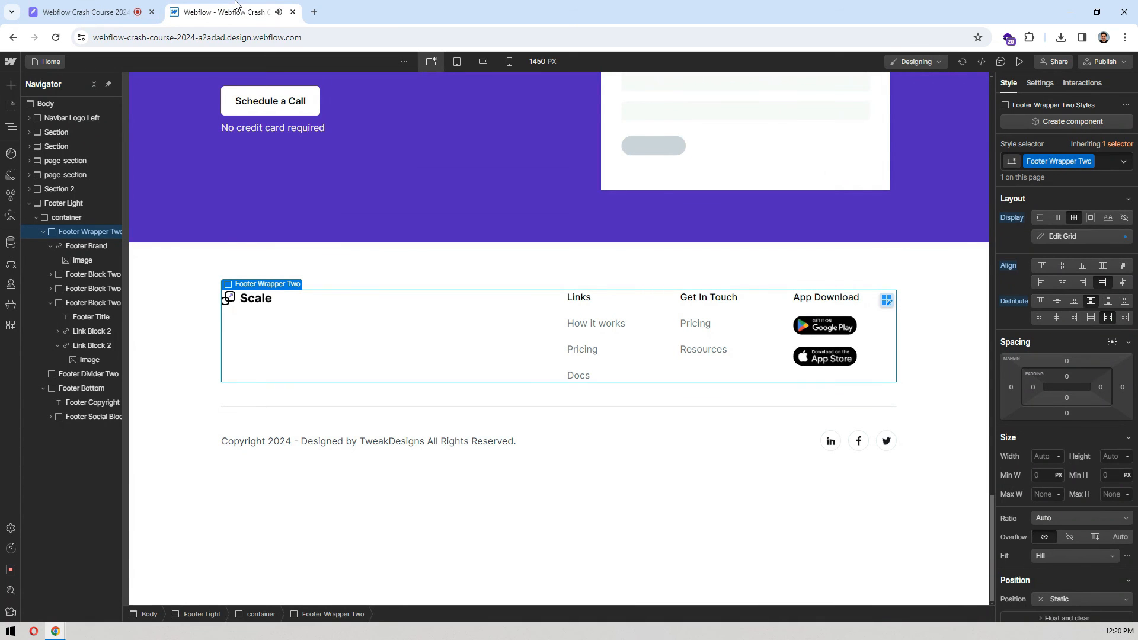
Step: Add a div block as the first child of Footer Wrapper Two and delete the Footer Brand logo link
{"action": "left_click", "coordinate": [257, 301]}
{"action": "left_click", "coordinate": [50, 246]}
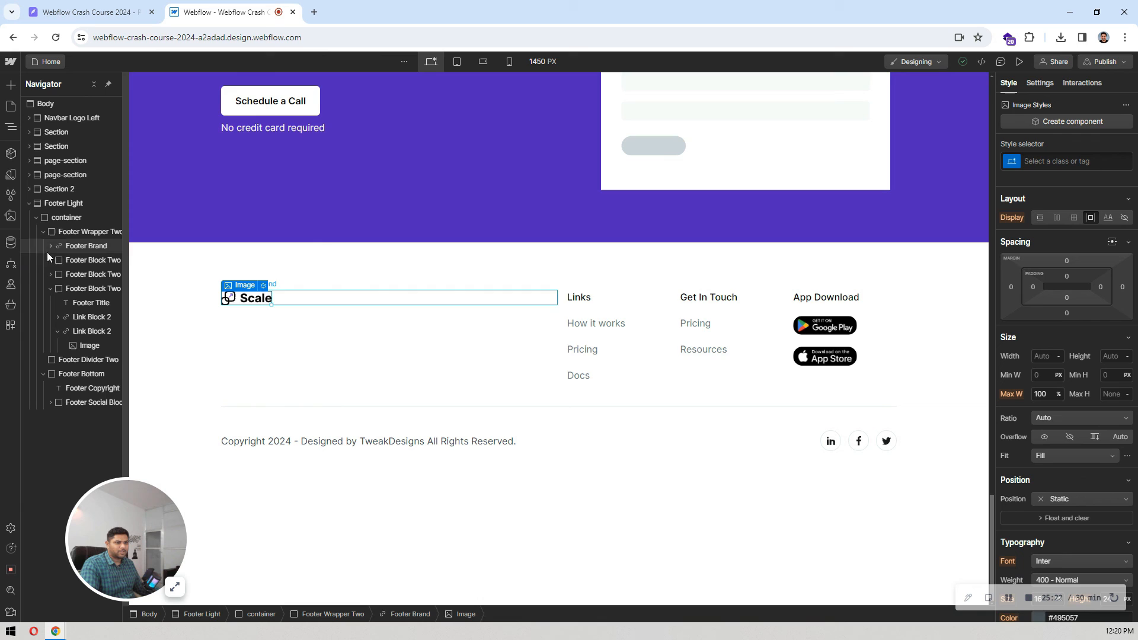
{"action": "left_click", "coordinate": [50, 289]}
{"action": "left_click", "coordinate": [77, 247]}
{"action": "key", "text": "ctrl+k"}
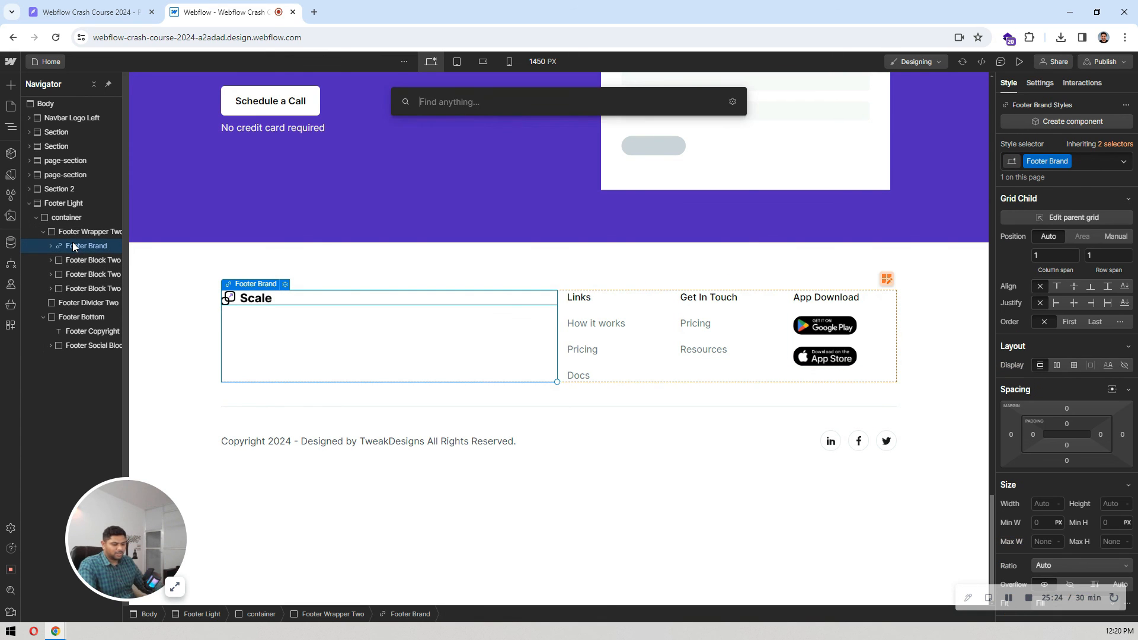
{"action": "type", "text": "div bl"}
{"action": "key", "text": "Return"}
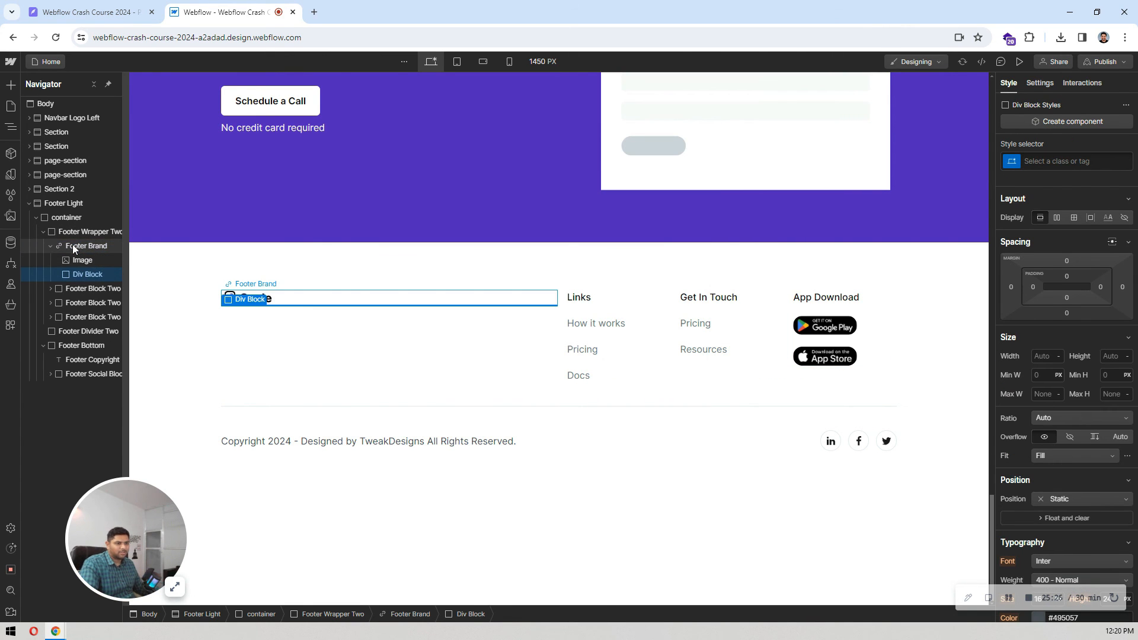
{"action": "mouse_move", "coordinate": [83, 276]}
{"action": "left_mouse_down"}
{"action": "mouse_move", "coordinate": [85, 241]}
{"action": "mouse_move", "coordinate": [93, 258]}
{"action": "left_mouse_up"}
{"action": "left_click", "coordinate": [94, 257]}
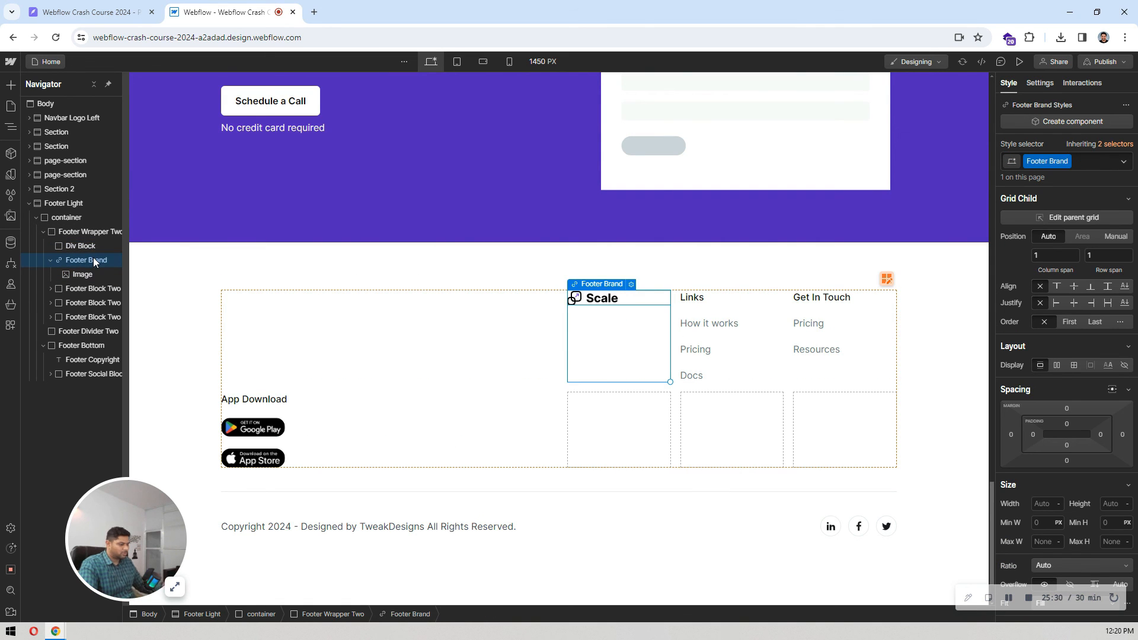
{"action": "key", "text": "Delete"}
Step: Add a heading inside the new div block in the footer grid's first column and make it an H2
{"action": "left_click", "coordinate": [95, 247]}
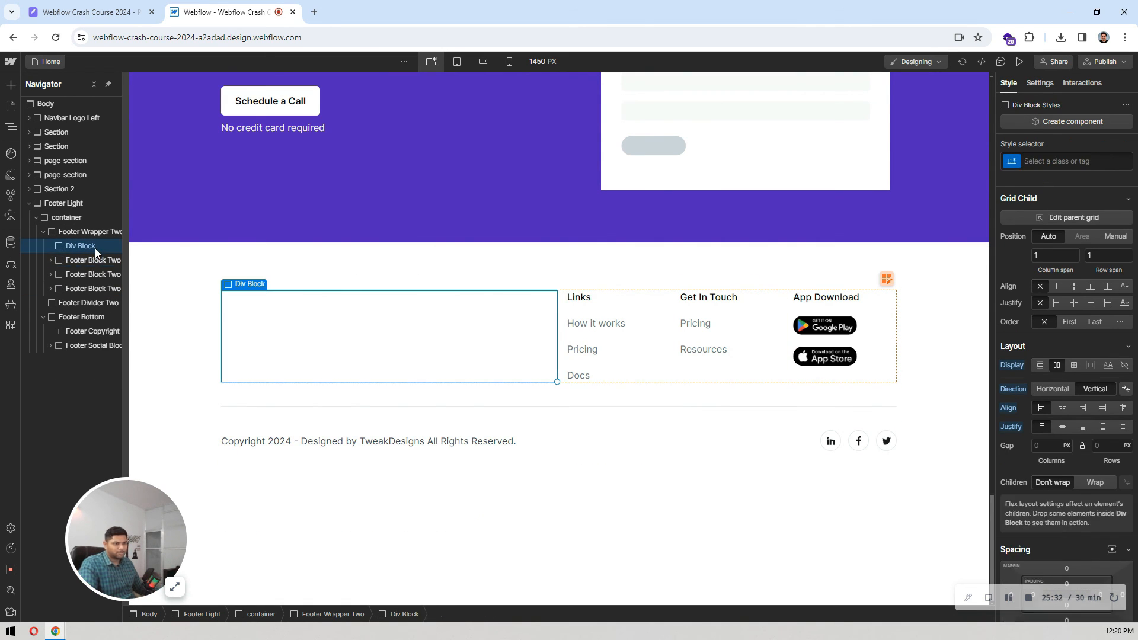
{"action": "key", "text": "ctrl+k"}
{"action": "type", "text": "head"}
{"action": "key", "text": "Return"}
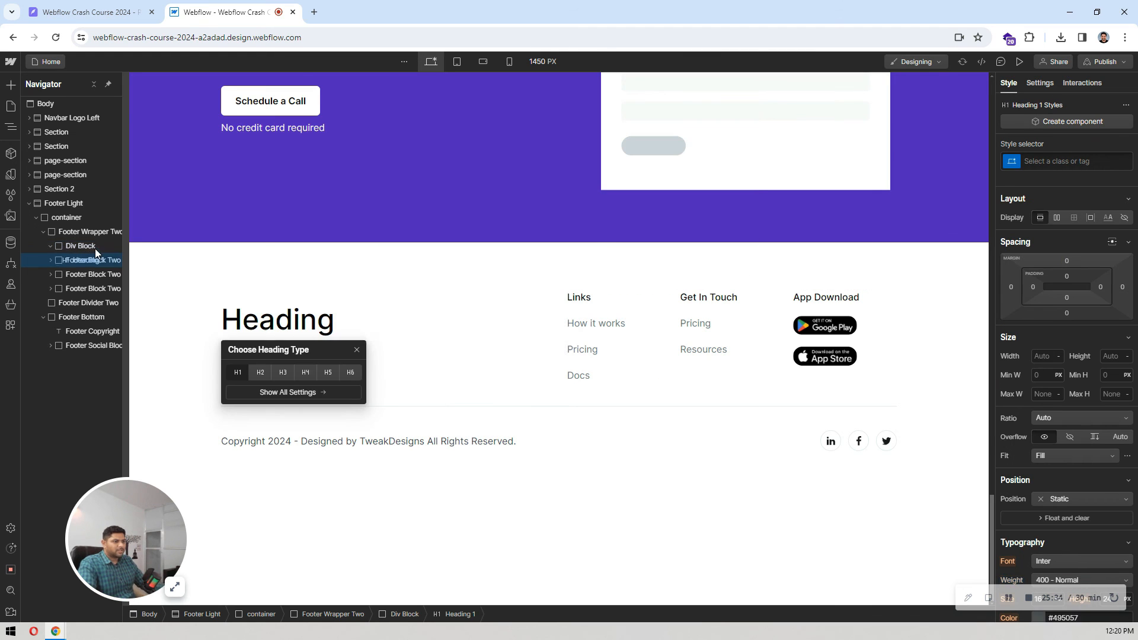
{"action": "left_click", "coordinate": [282, 374]}
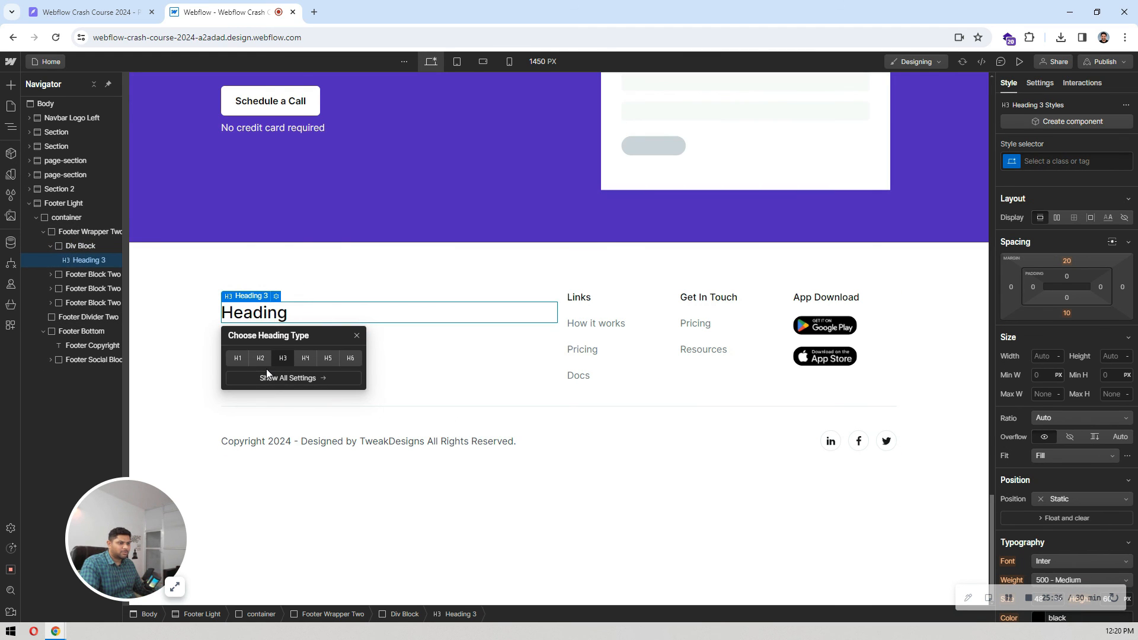
{"action": "left_click", "coordinate": [259, 360]}
Step: Copy the footer tagline from Pixso and replace the Webflow heading's text with "Get Useful App With Best Features"
{"action": "left_click", "coordinate": [107, 4]}
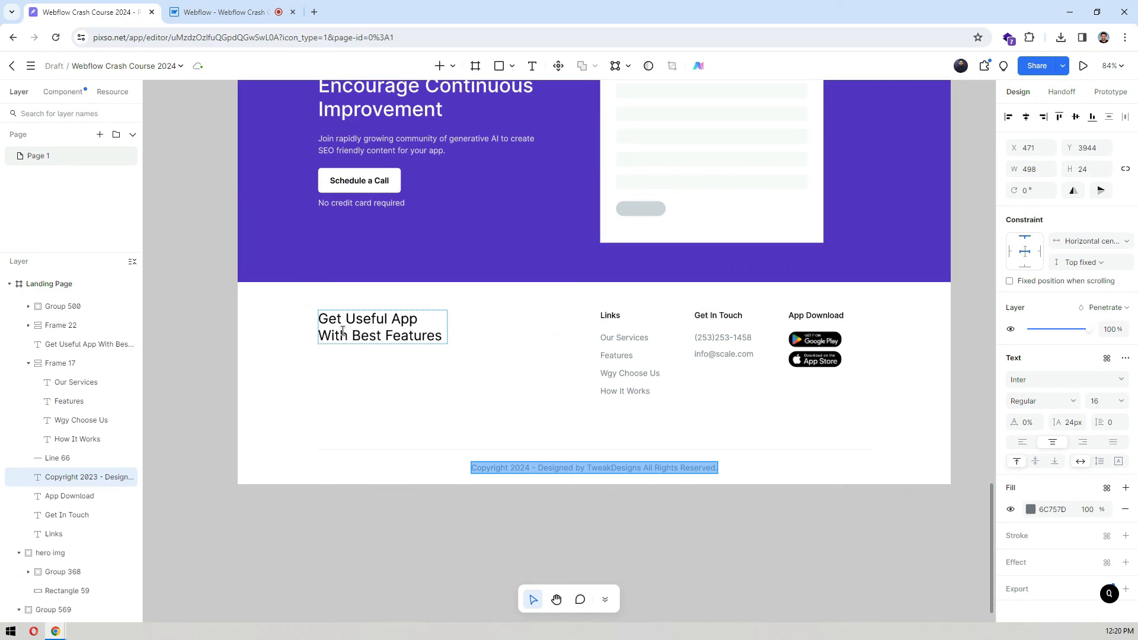
{"action": "left_click", "coordinate": [383, 323]}
{"action": "double_click", "coordinate": [383, 323]}
{"action": "key", "text": "ctrl+c"}
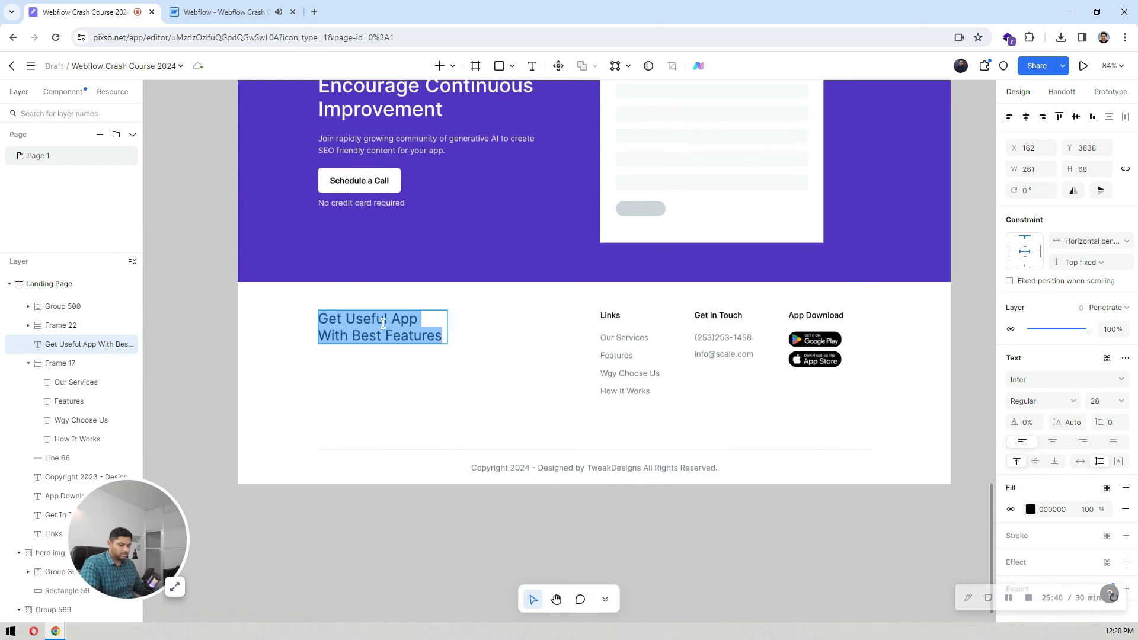
{"action": "left_click", "coordinate": [228, 12]}
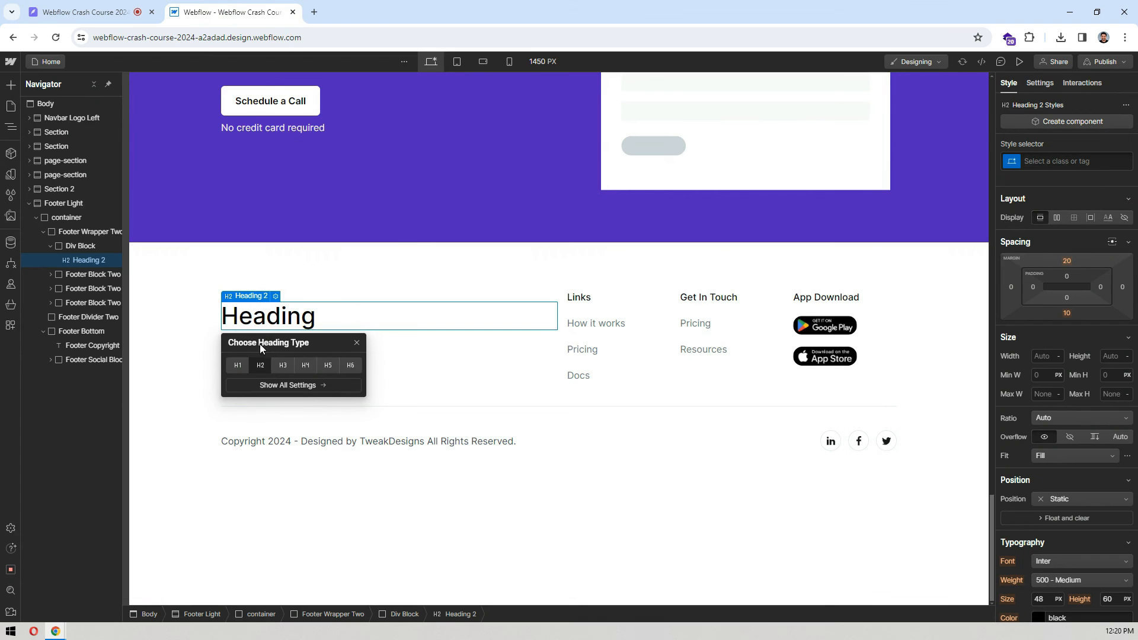
{"action": "double_click", "coordinate": [295, 320]}
{"action": "key", "text": "ctrl+v"}
{"action": "left_click", "coordinate": [304, 279]}
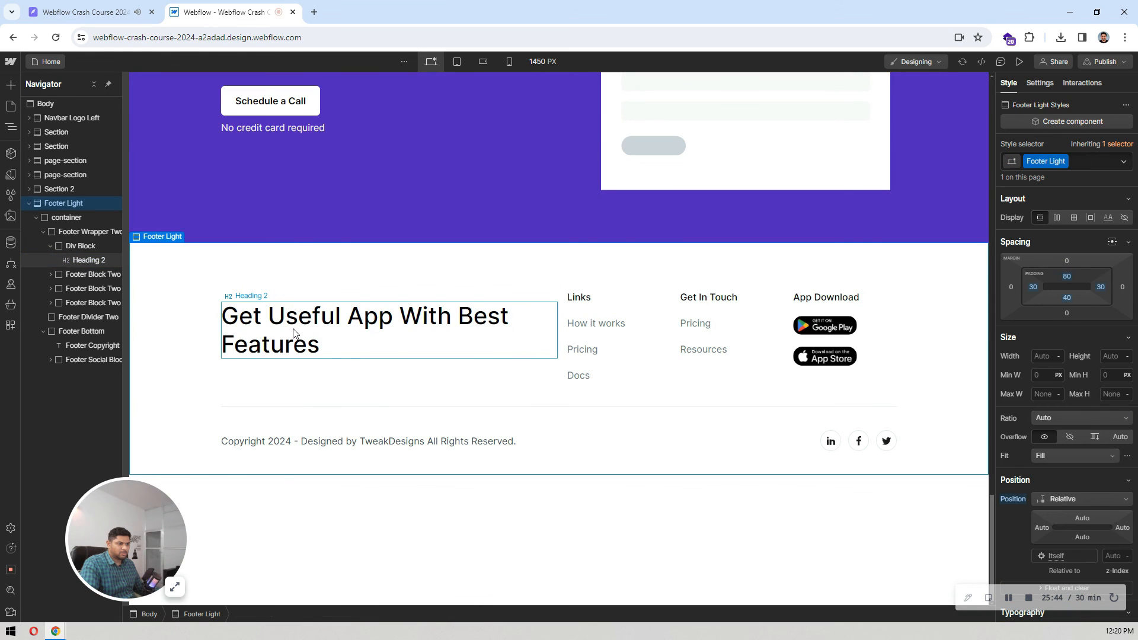
Step: Change the footer heading to H3 and break its text into two lines after "Get Useful App"
{"action": "left_click", "coordinate": [273, 302]}
{"action": "left_click", "coordinate": [276, 297]}
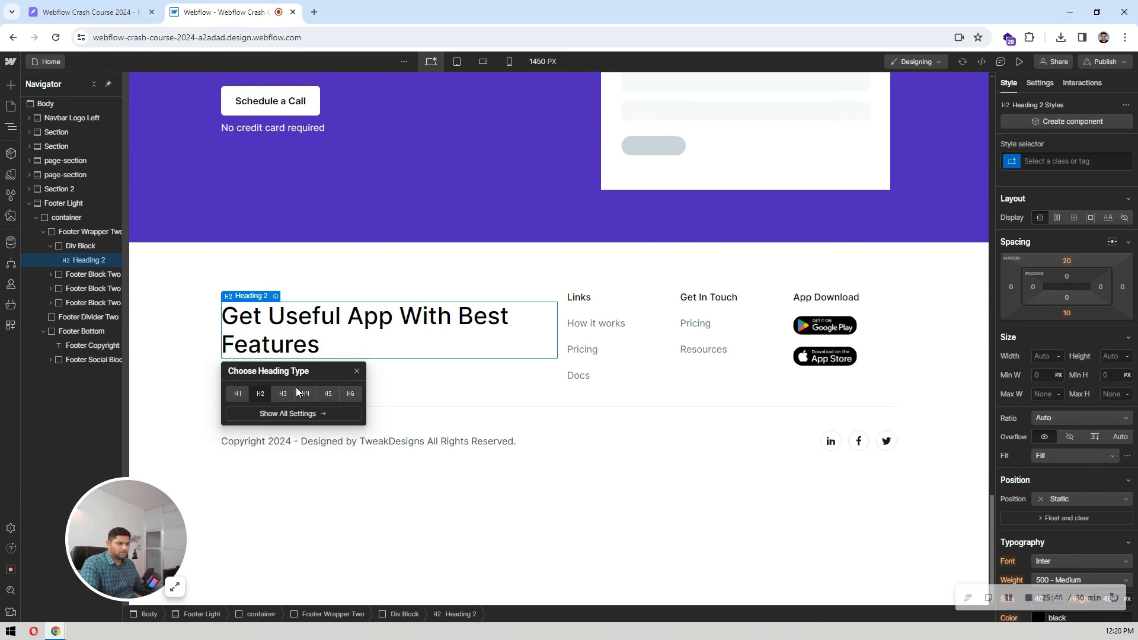
{"action": "left_click", "coordinate": [283, 394]}
{"action": "key", "text": "ctrl+shift+Tab"}
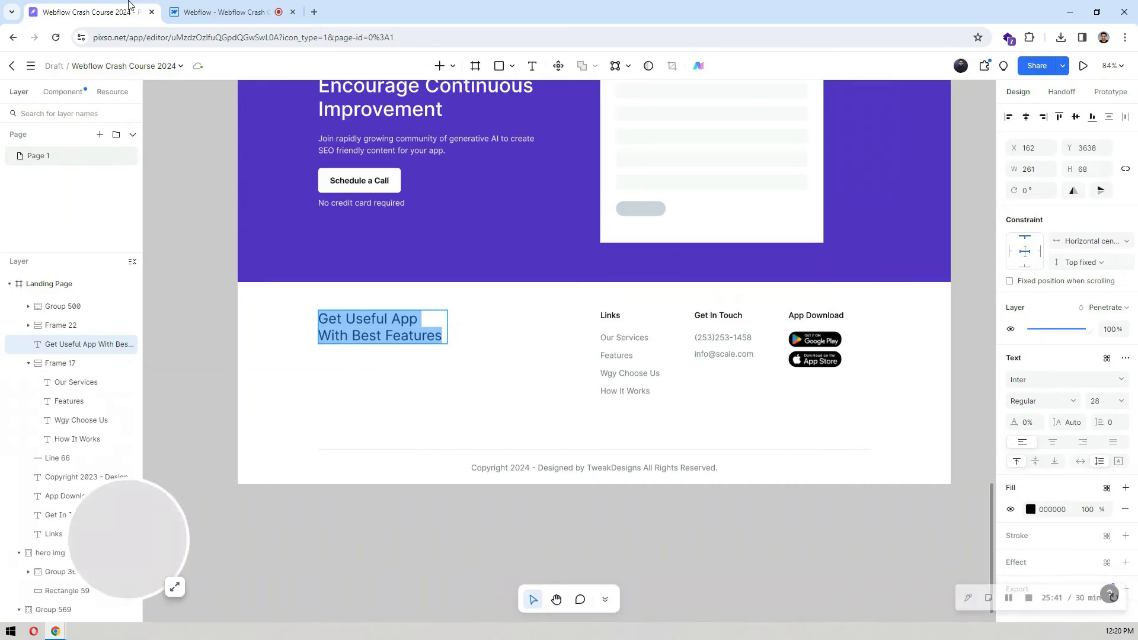
{"action": "key", "text": "ctrl+Tab"}
{"action": "double_click", "coordinate": [381, 315]}
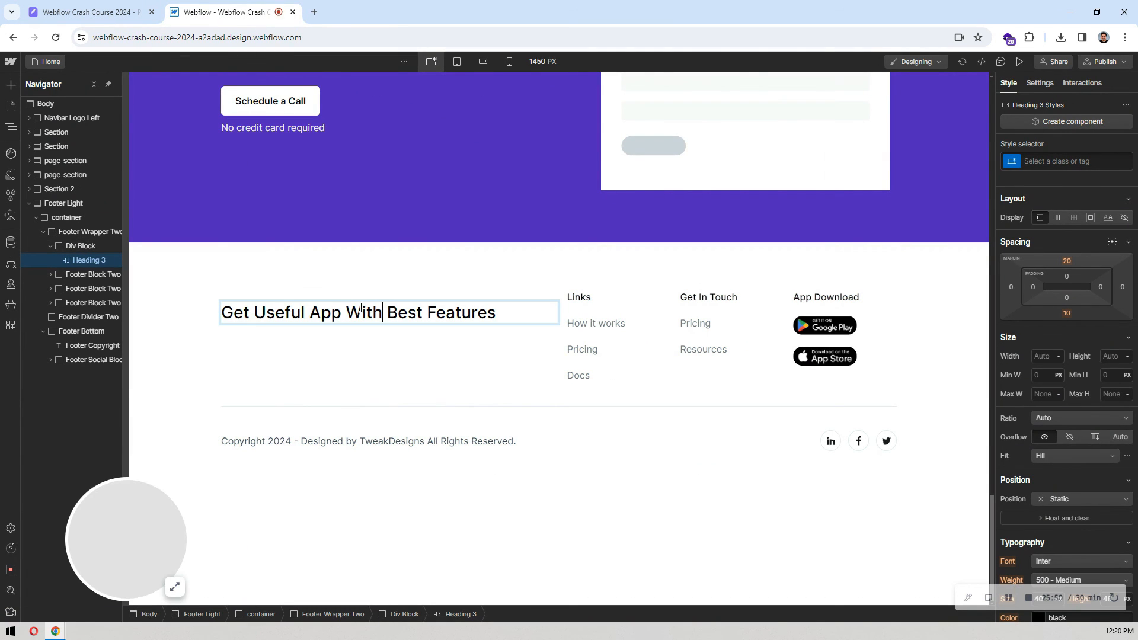
{"action": "key", "text": "BackSpace"}
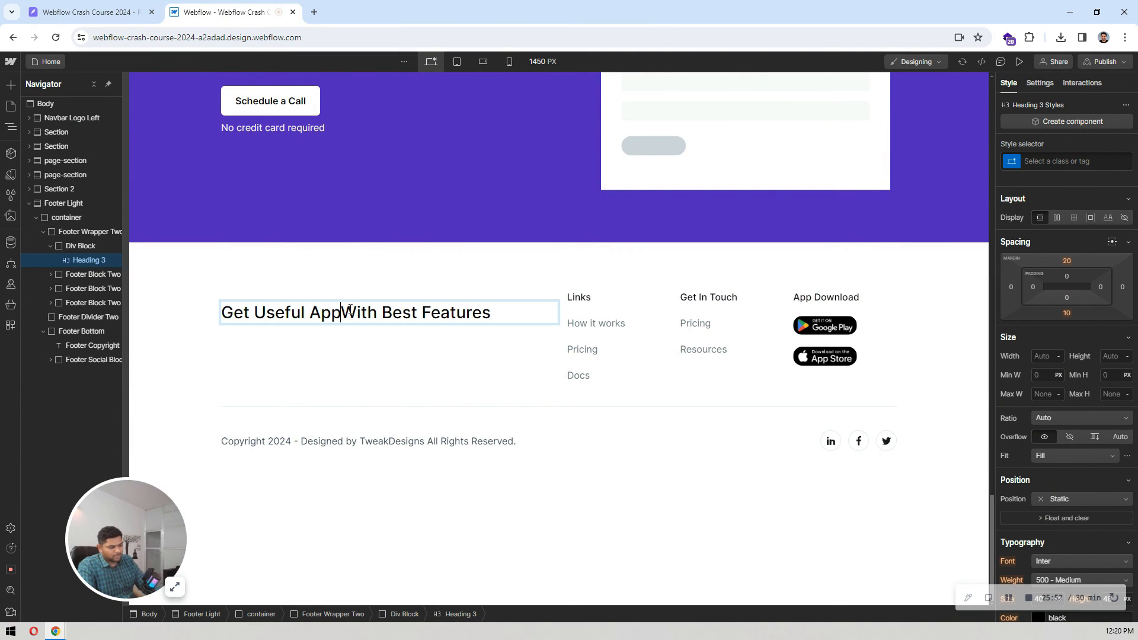
{"action": "key", "text": "shift+Return"}
{"action": "left_click", "coordinate": [353, 276]}
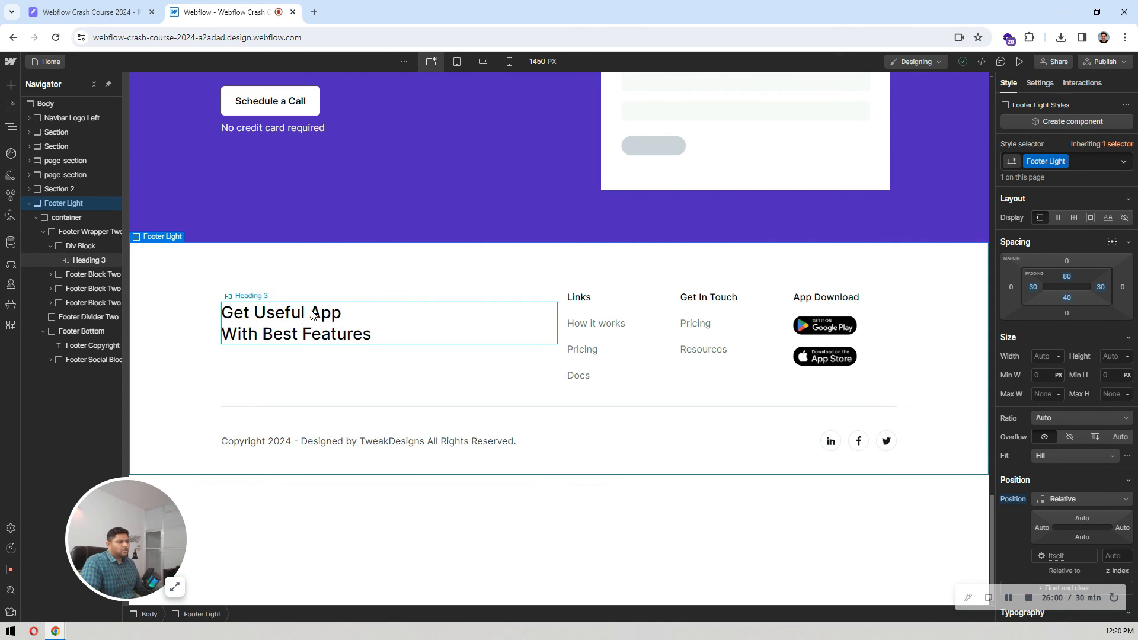
Step: Set the footer heading's top margin to 0 and its heading type to H4
{"action": "left_click", "coordinate": [407, 308]}
{"action": "left_click", "coordinate": [1067, 260]}
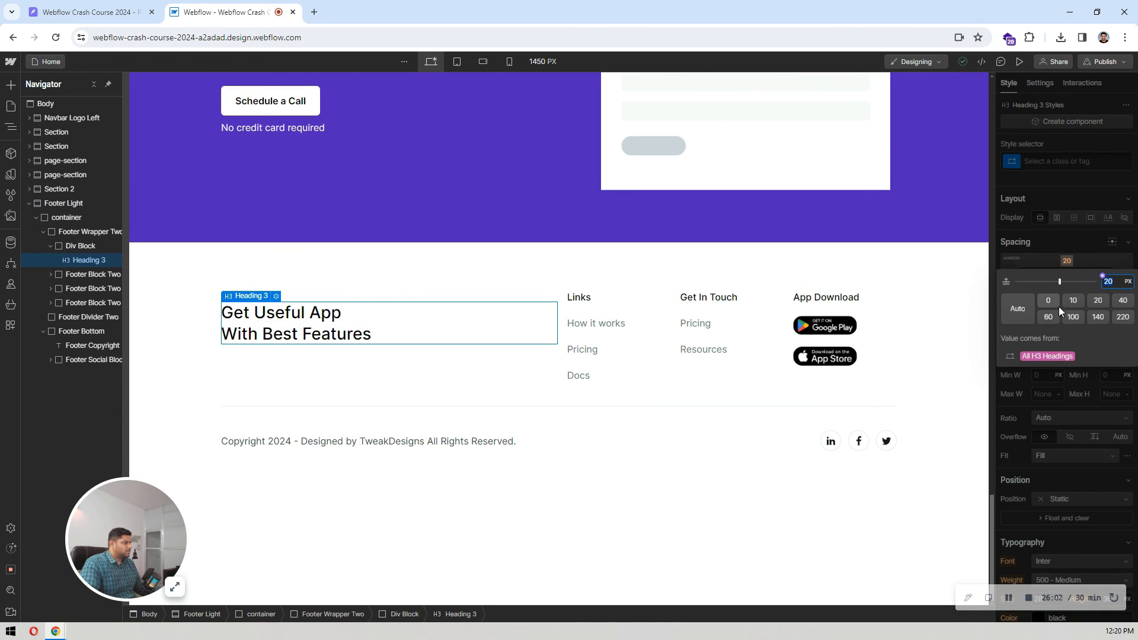
{"action": "left_click", "coordinate": [1055, 301]}
{"action": "left_click", "coordinate": [397, 271]}
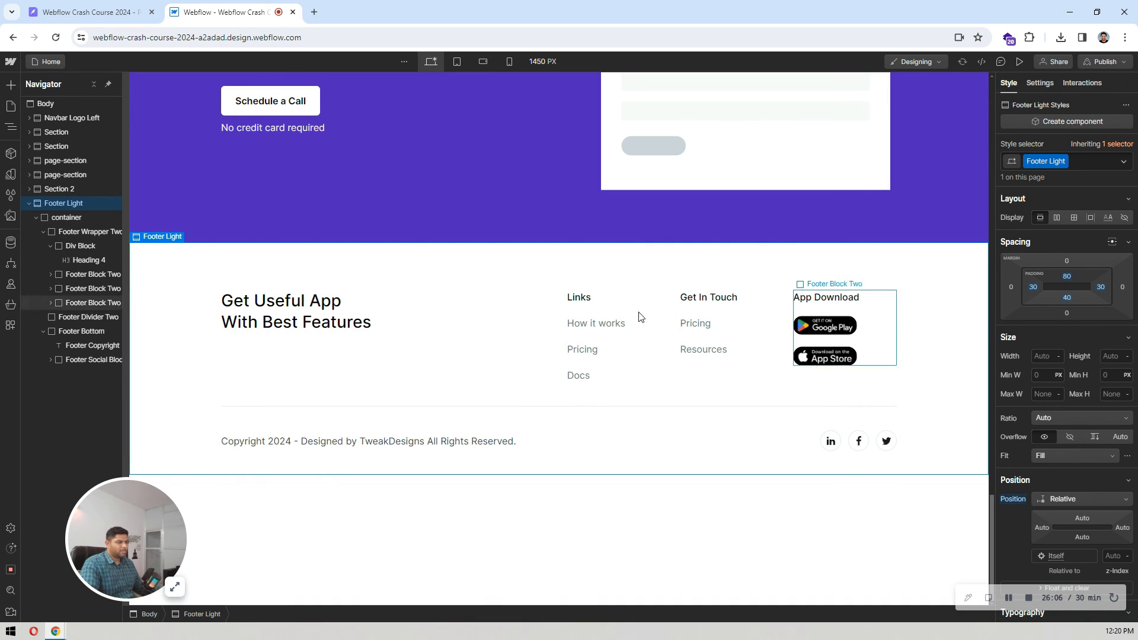
Step: Compare the footer's link columns in Webflow with the footer in the Pixso design
{"action": "left_click", "coordinate": [137, 8]}
{"action": "left_click", "coordinate": [217, 11]}
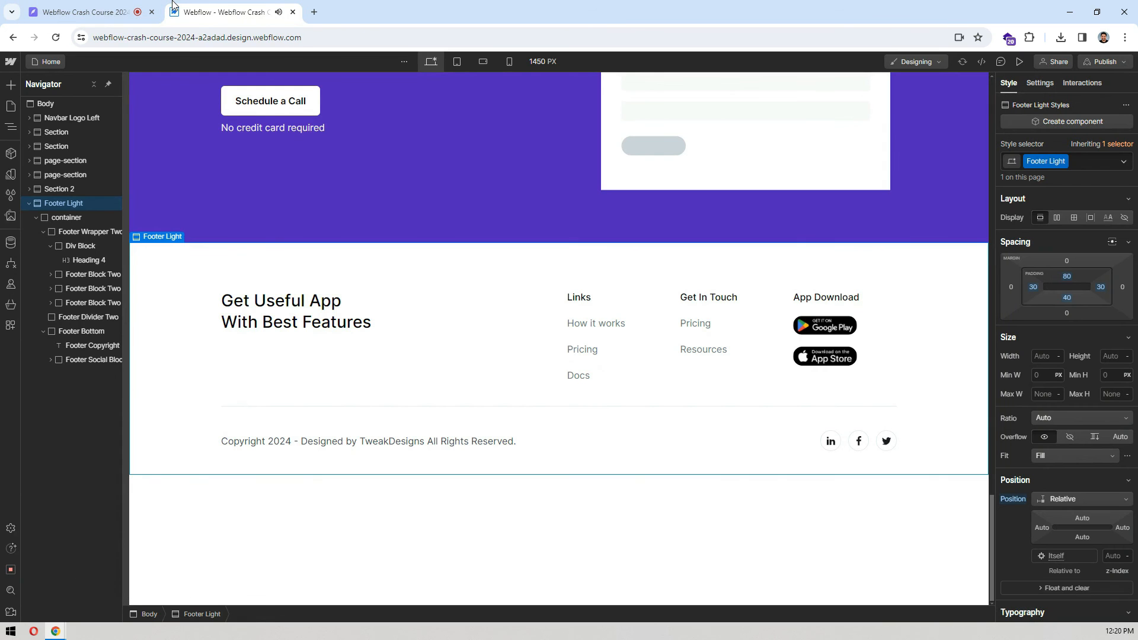
{"action": "left_click", "coordinate": [599, 332]}
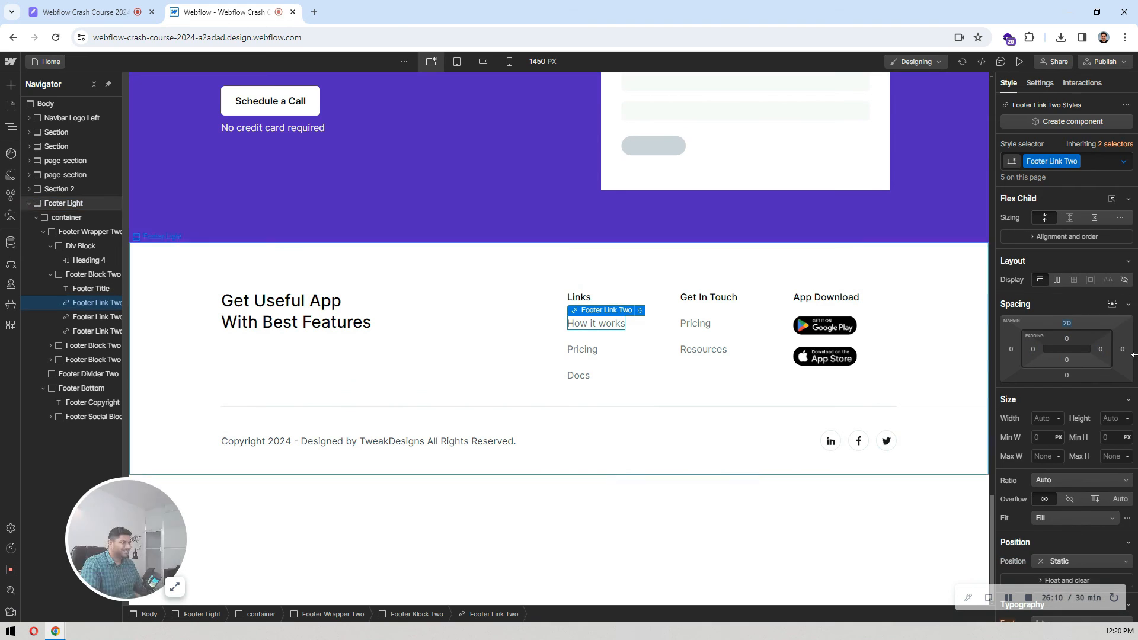
{"action": "left_click", "coordinate": [62, 6]}
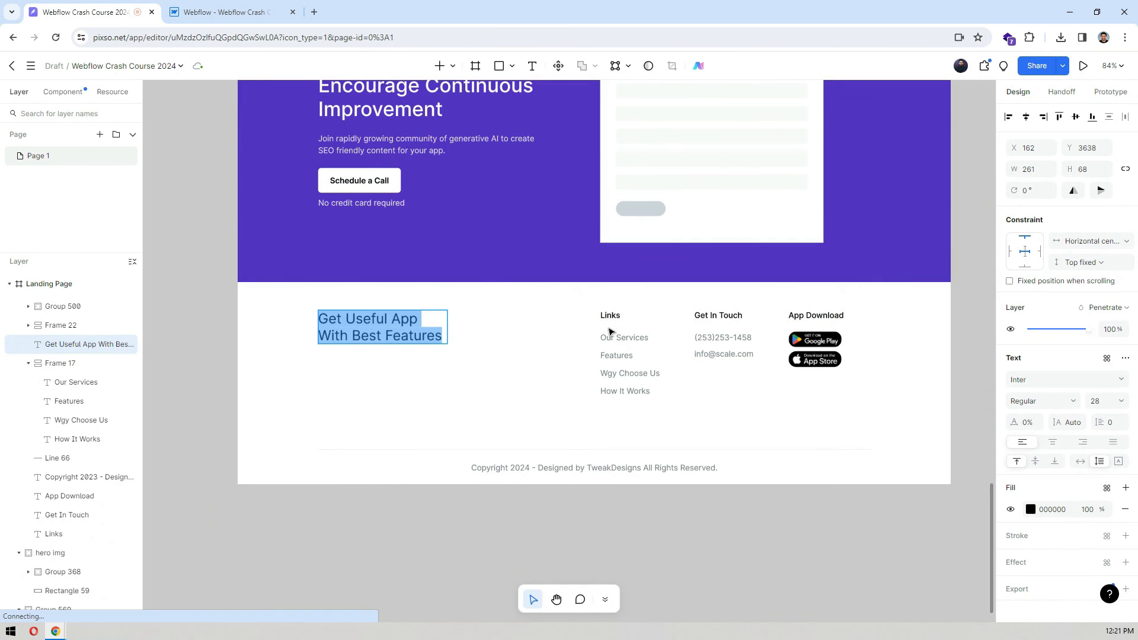
{"action": "key", "text": "Escape"}
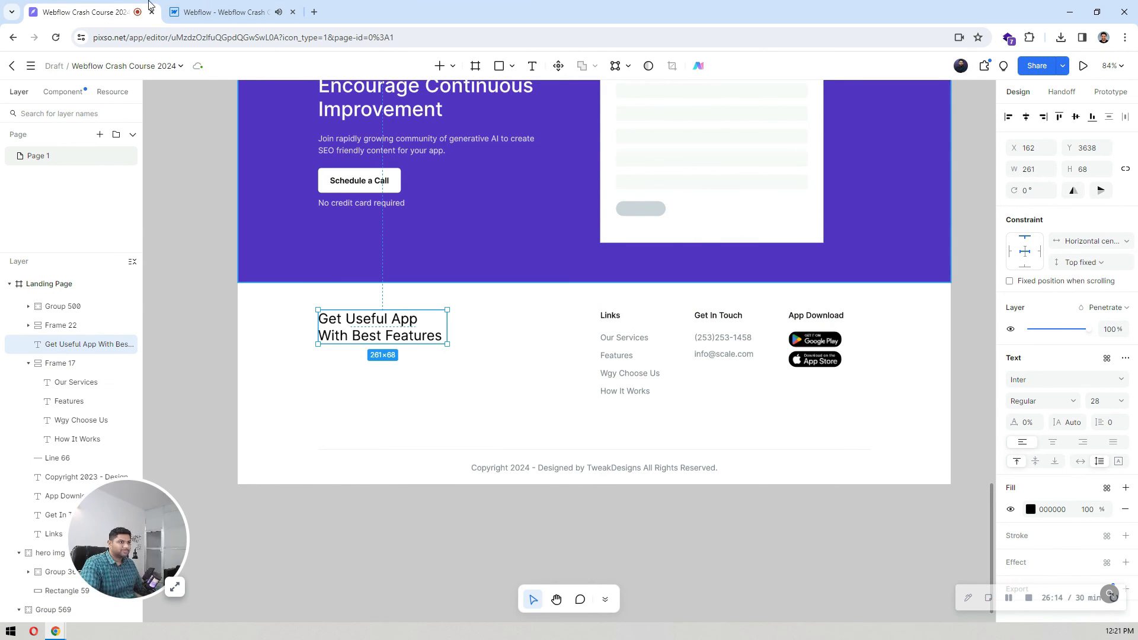
{"action": "left_click", "coordinate": [203, 6]}
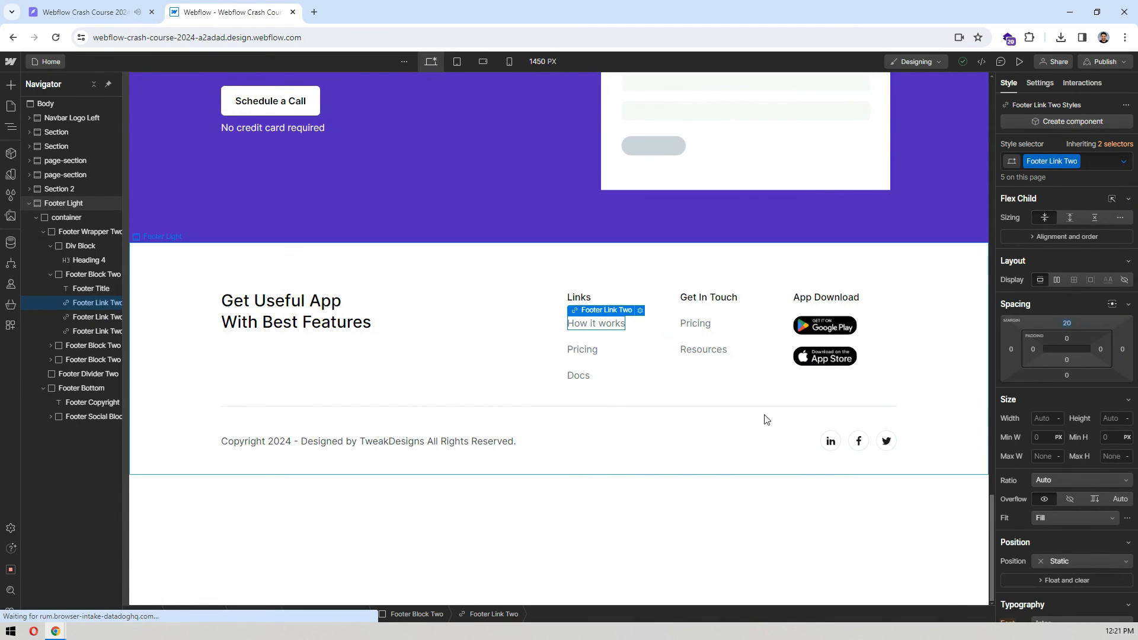
Step: Reset the bottom padding on the Body (All Pages) tag so no empty space is left below the footer
{"action": "left_click", "coordinate": [536, 531]}
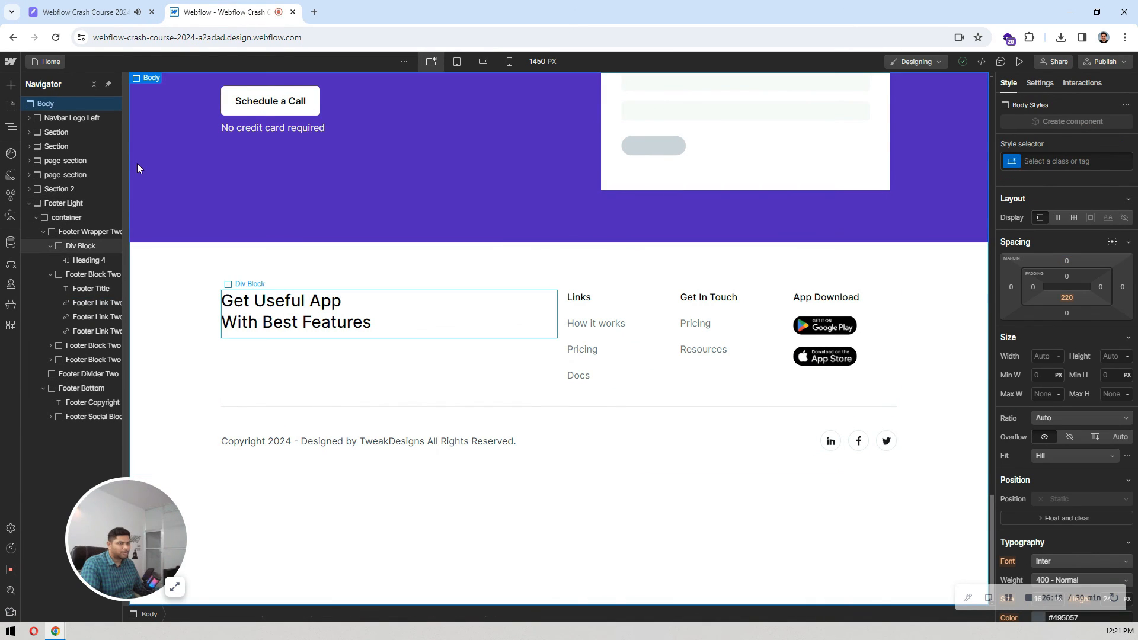
{"action": "left_click", "coordinate": [1058, 159]}
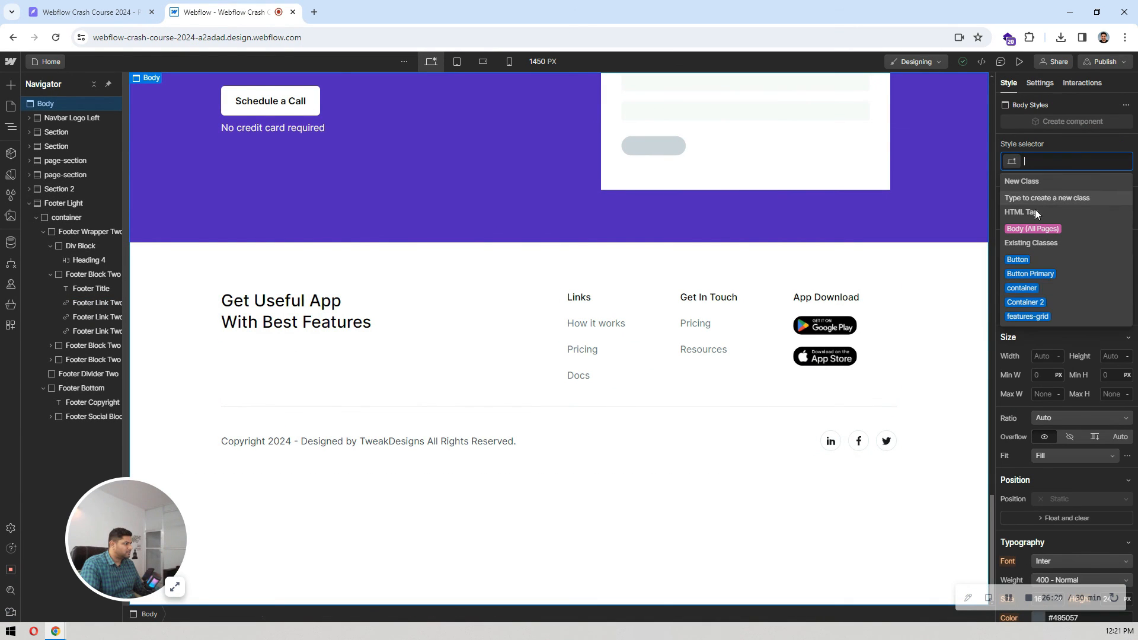
{"action": "left_click", "coordinate": [1033, 226]}
{"action": "left_click", "coordinate": [1066, 300]}
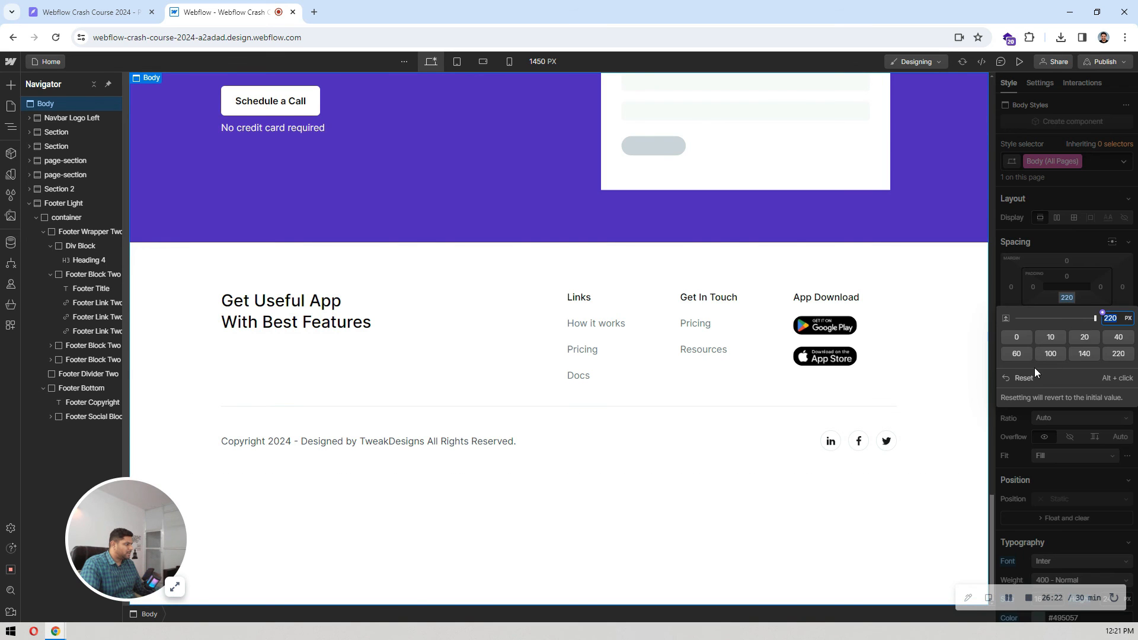
{"action": "left_click", "coordinate": [1027, 376]}
{"action": "left_click", "coordinate": [531, 254]}
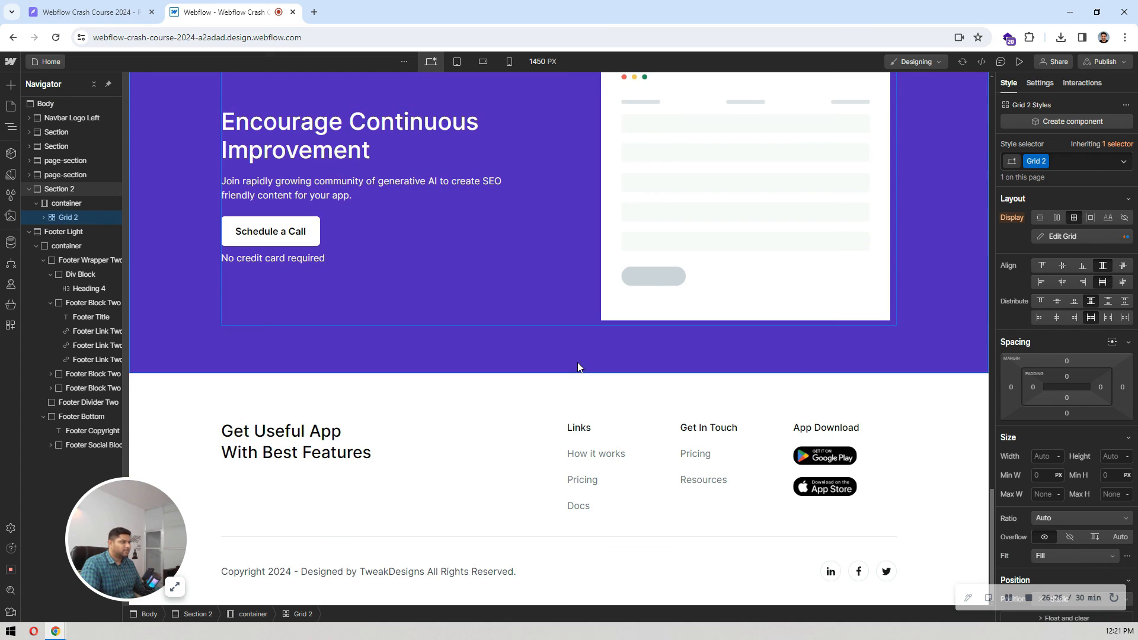
Step: Set the ID of the section holding the "Engage with your customers instantly" heading to "hero"
{"action": "scroll", "coordinate": [580, 367], "scroll_direction": "up", "scroll_amount": 10}
{"action": "scroll", "coordinate": [580, 367], "scroll_direction": "up", "scroll_amount": 10}
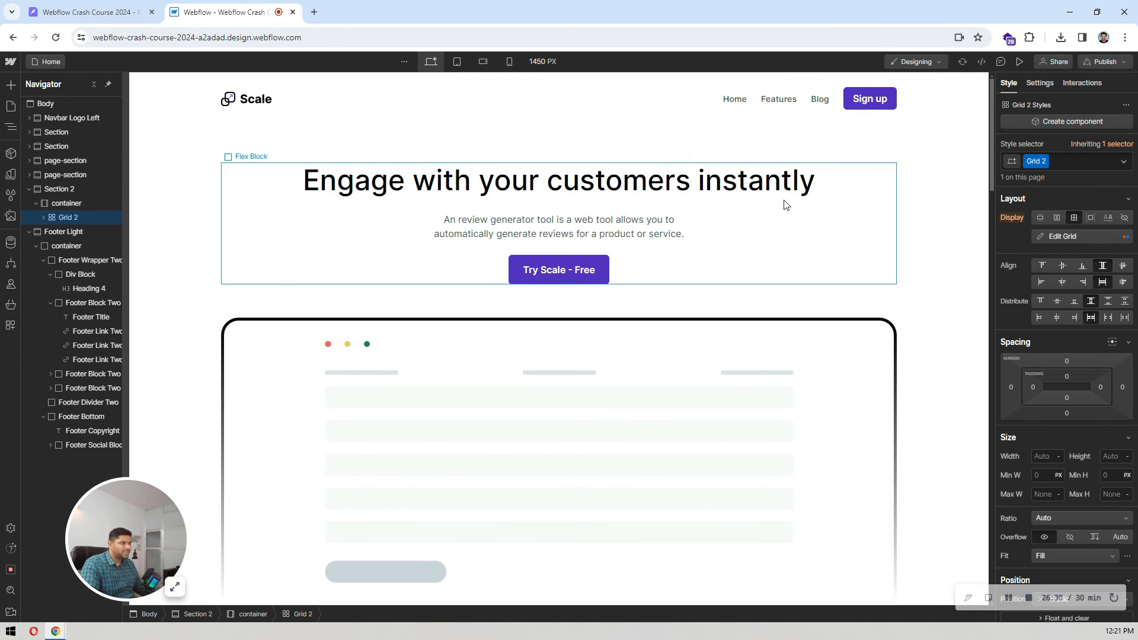
{"action": "left_click", "coordinate": [163, 178]}
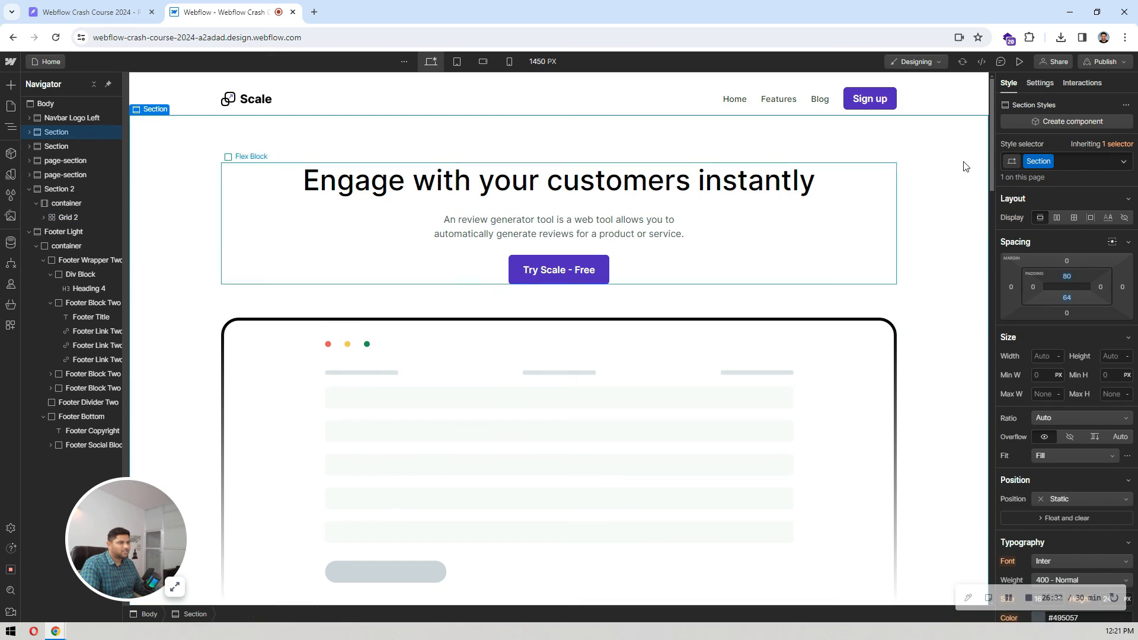
{"action": "left_click", "coordinate": [1039, 83]}
{"action": "left_click", "coordinate": [95, 84]}
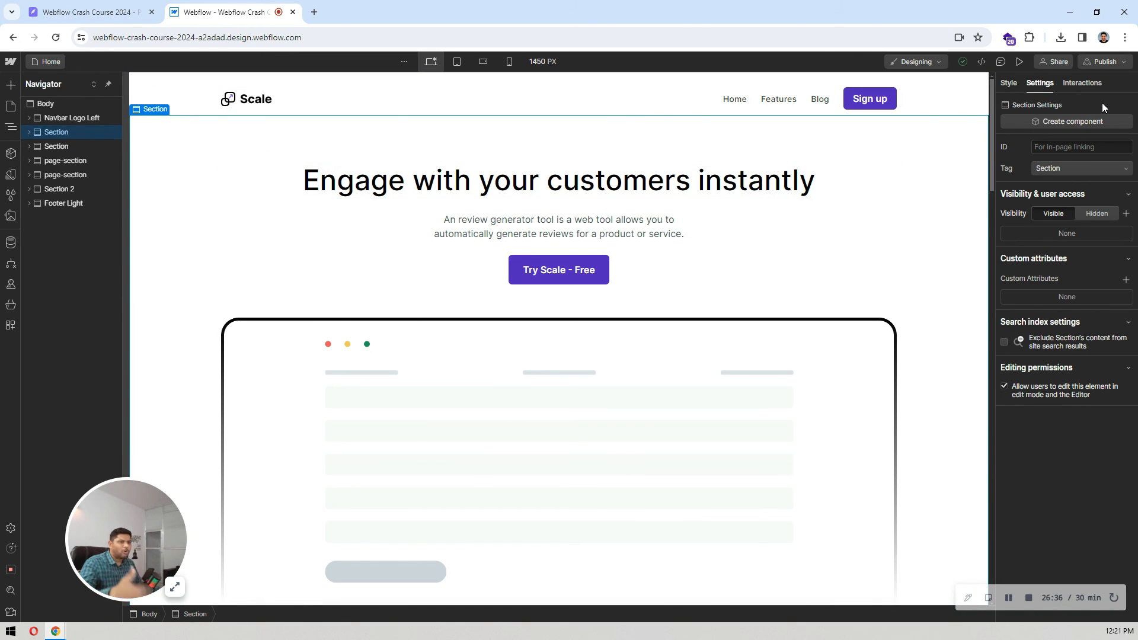
{"action": "left_click", "coordinate": [1085, 147]}
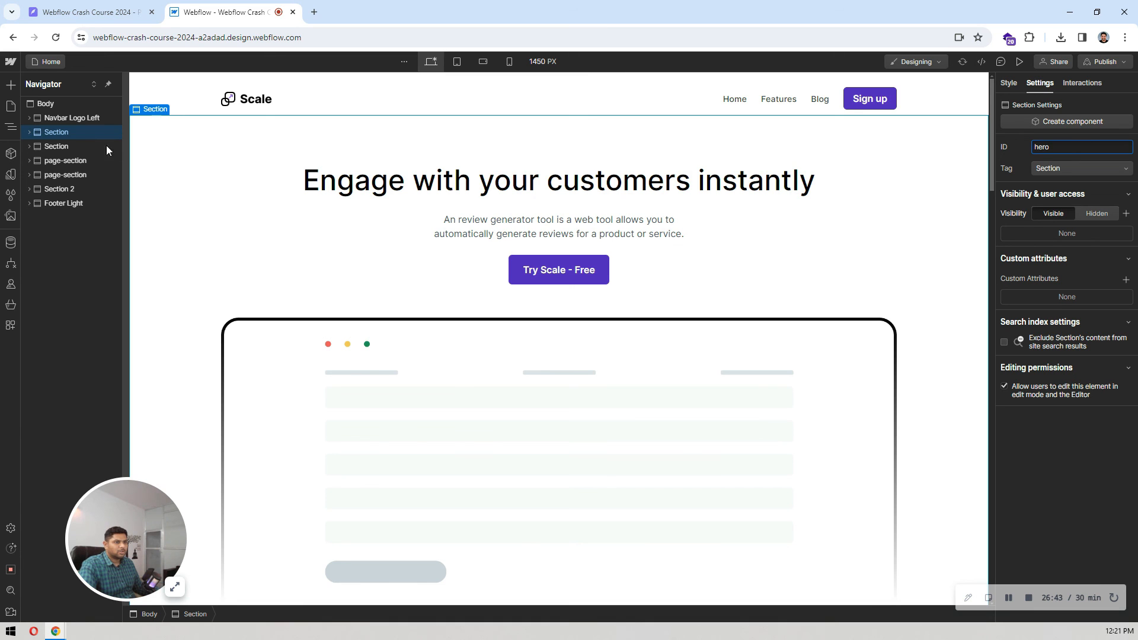
Step: Set the ID of the first page-section, with the "Take advantage of our automations engine" blocks, to "features"
{"action": "left_click", "coordinate": [66, 161]}
{"action": "left_click", "coordinate": [1083, 148]}
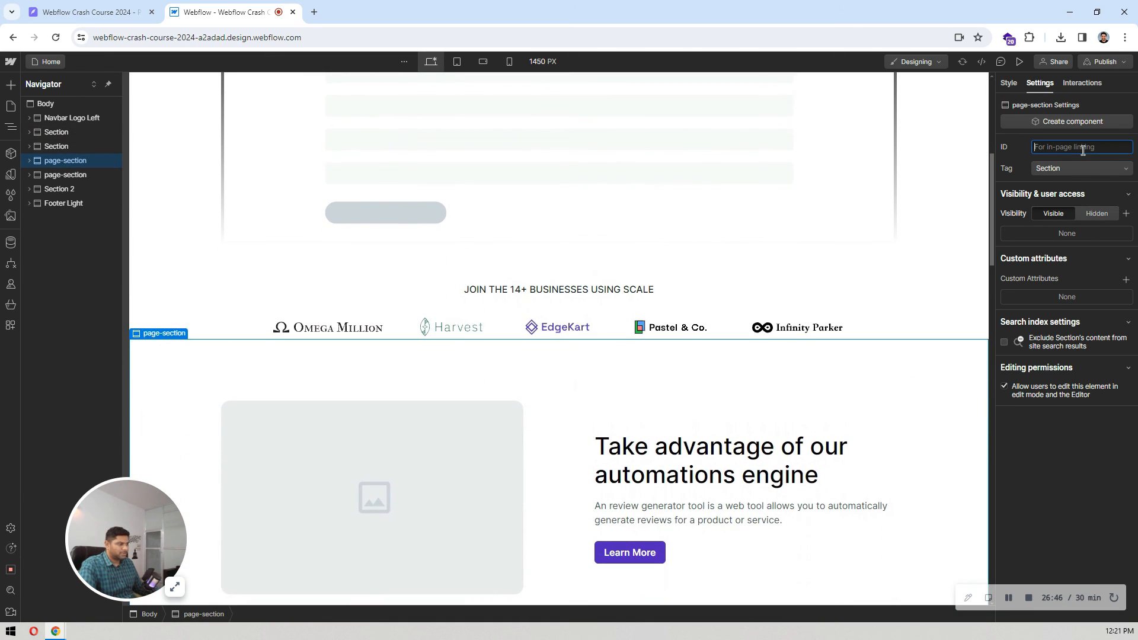
{"action": "type", "text": "features"}
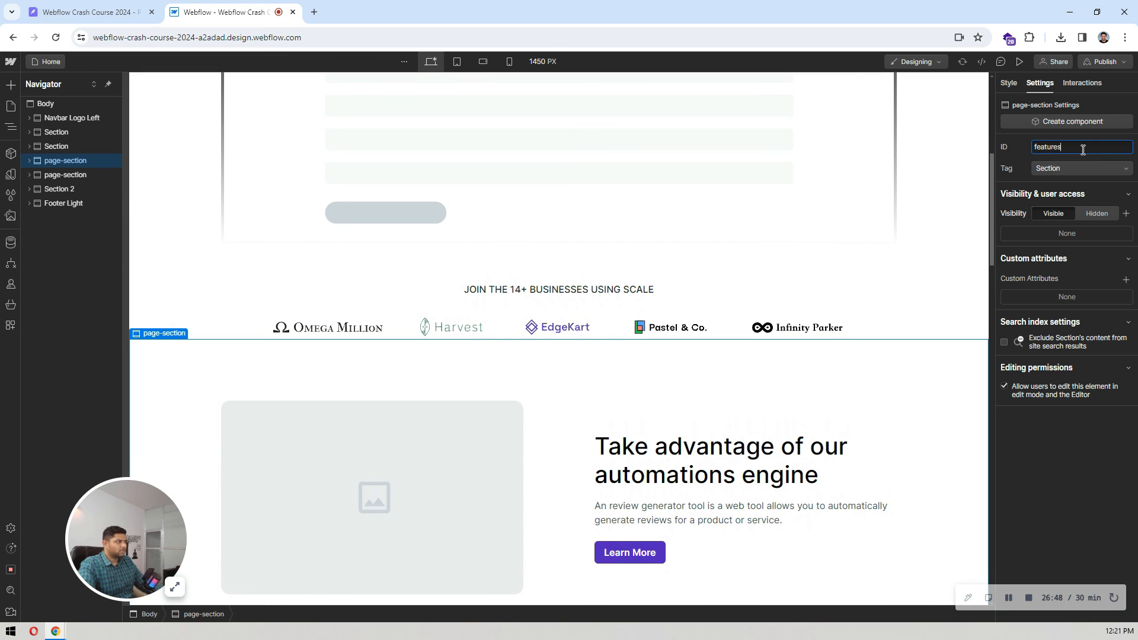
Step: Set the Latest News section's ID to "news" and the purple "Encourage Continuous Improvement" section's ID to "cta"
{"action": "left_click", "coordinate": [55, 176]}
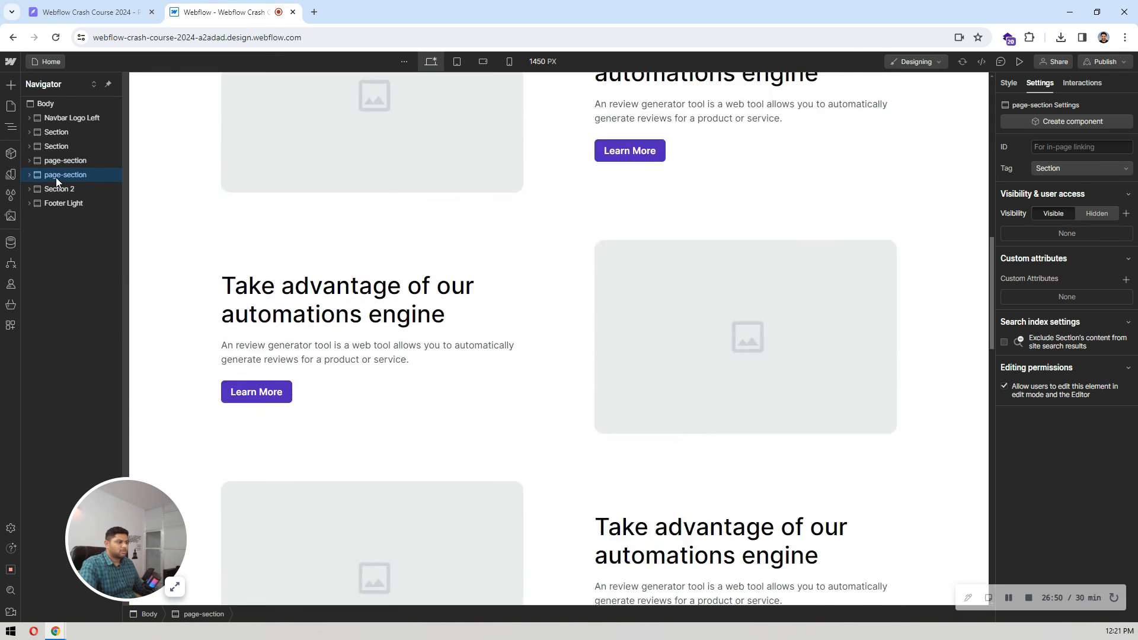
{"action": "left_click", "coordinate": [1059, 145]}
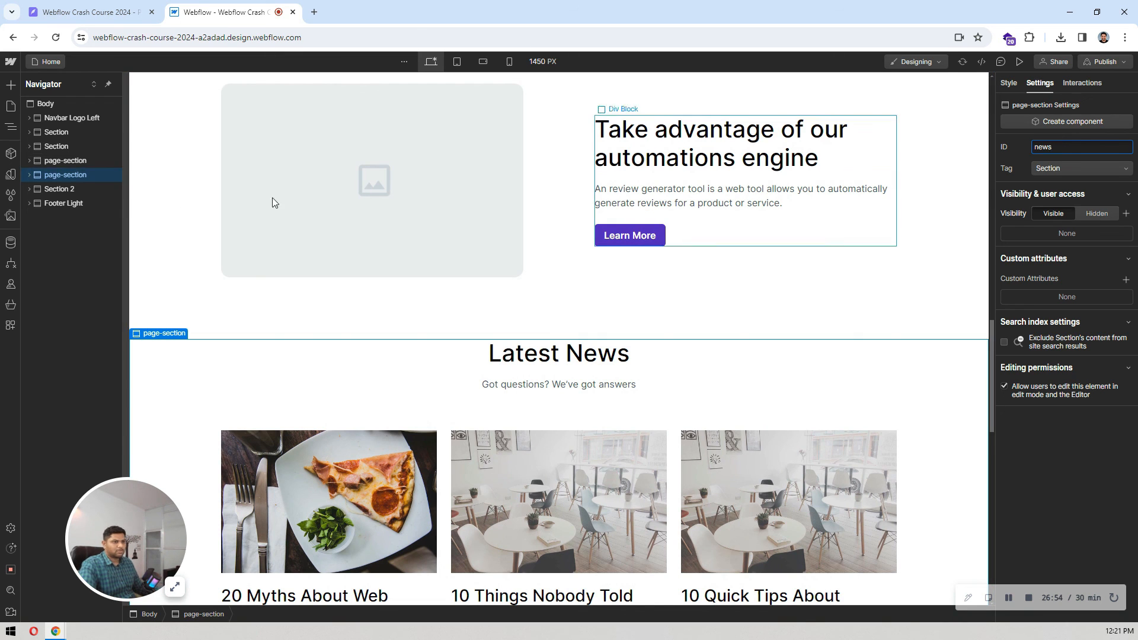
{"action": "left_click", "coordinate": [80, 185]}
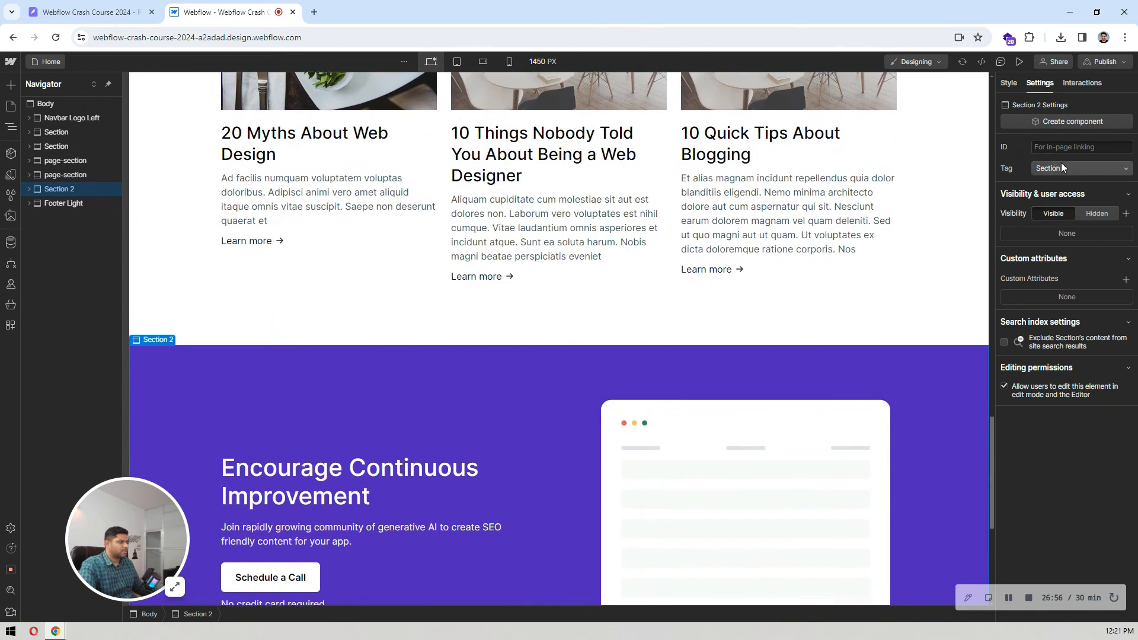
{"action": "type", "text": "cta"}
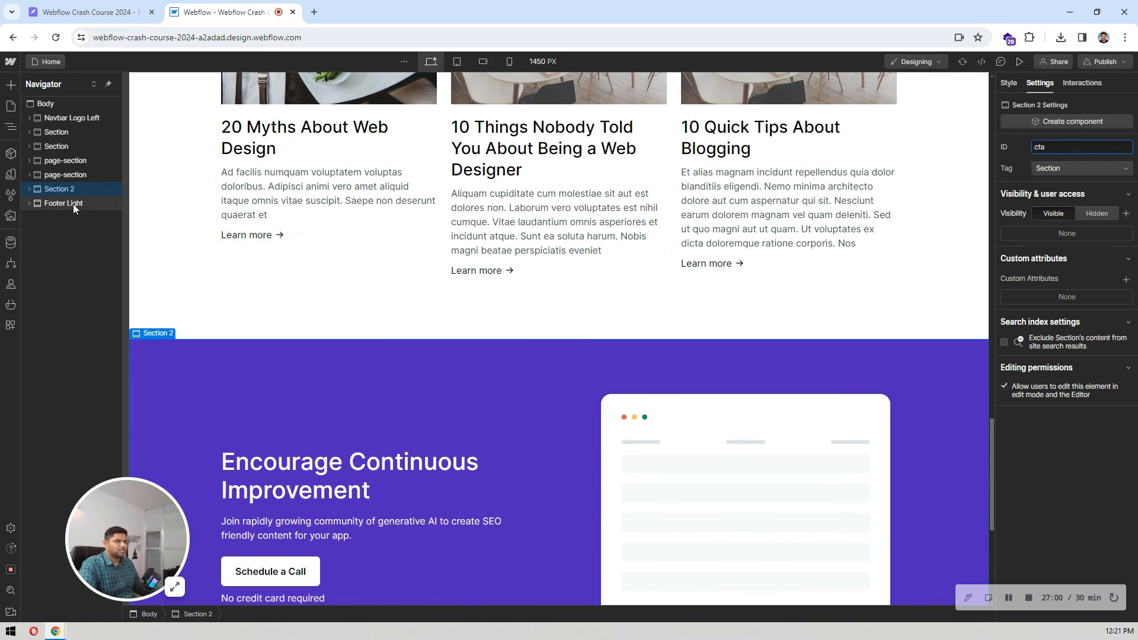
Step: Change the navbar's Home link to a page section link targeting "hero"
{"action": "left_click", "coordinate": [58, 133]}
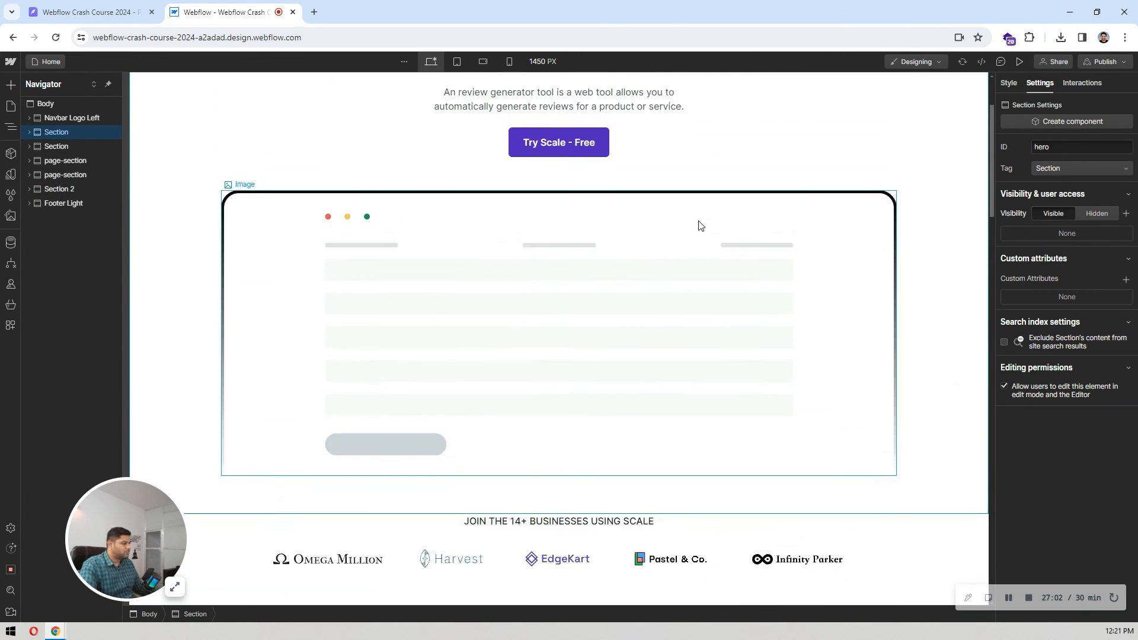
{"action": "left_click", "coordinate": [738, 103]}
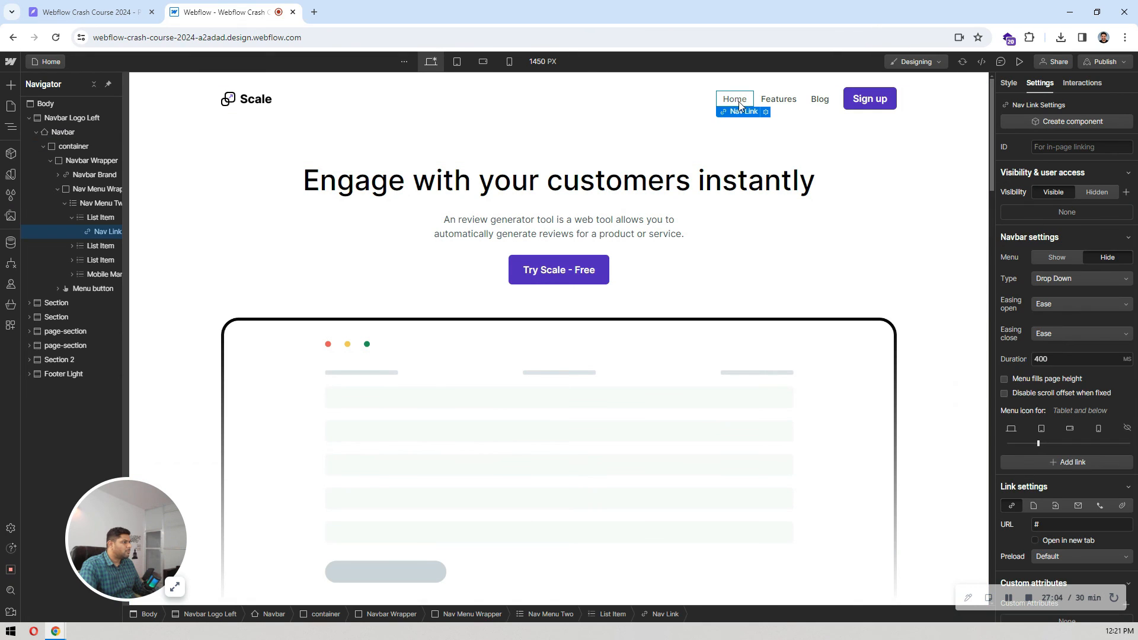
{"action": "scroll", "coordinate": [1059, 258], "scroll_direction": "down", "scroll_amount": 1}
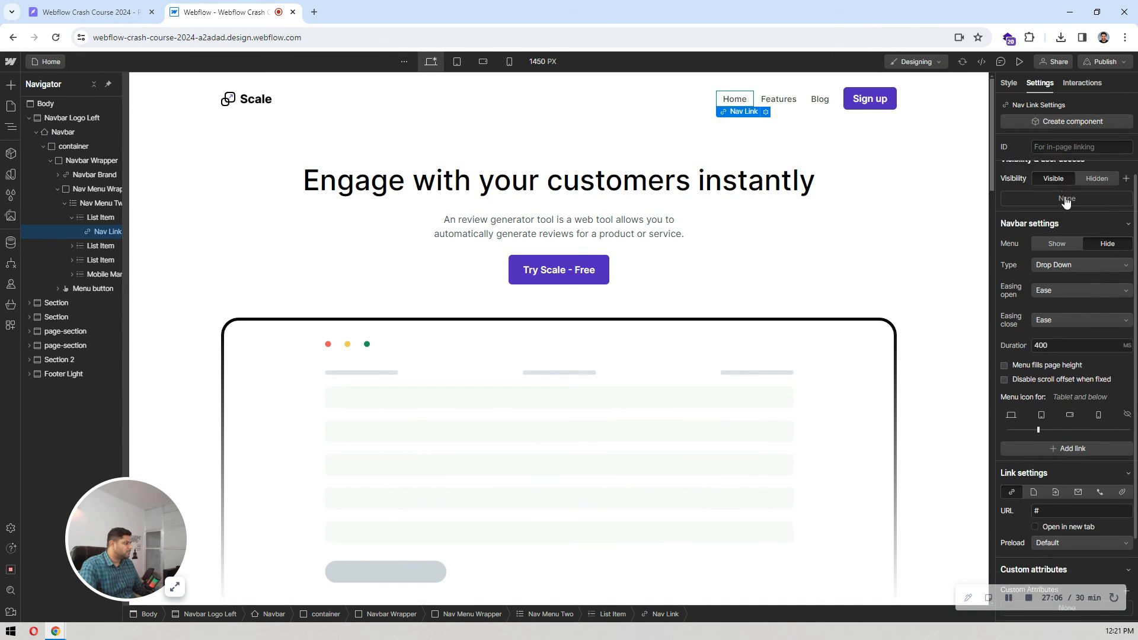
{"action": "scroll", "coordinate": [1071, 219], "scroll_direction": "down", "scroll_amount": 1}
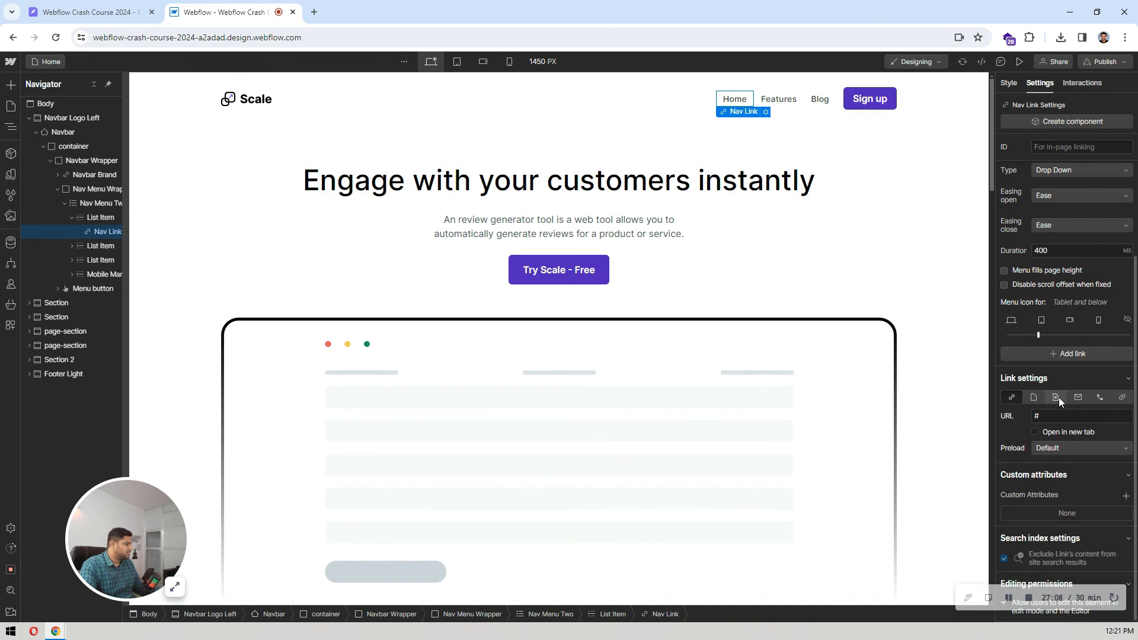
{"action": "left_click", "coordinate": [1059, 397]}
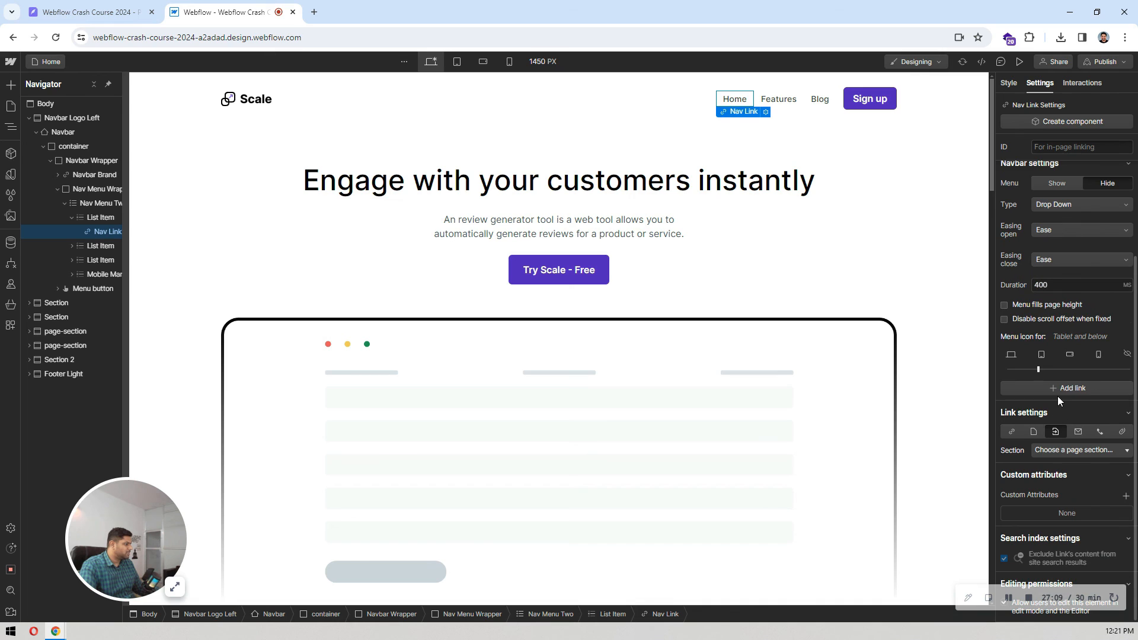
{"action": "left_click", "coordinate": [1062, 452]}
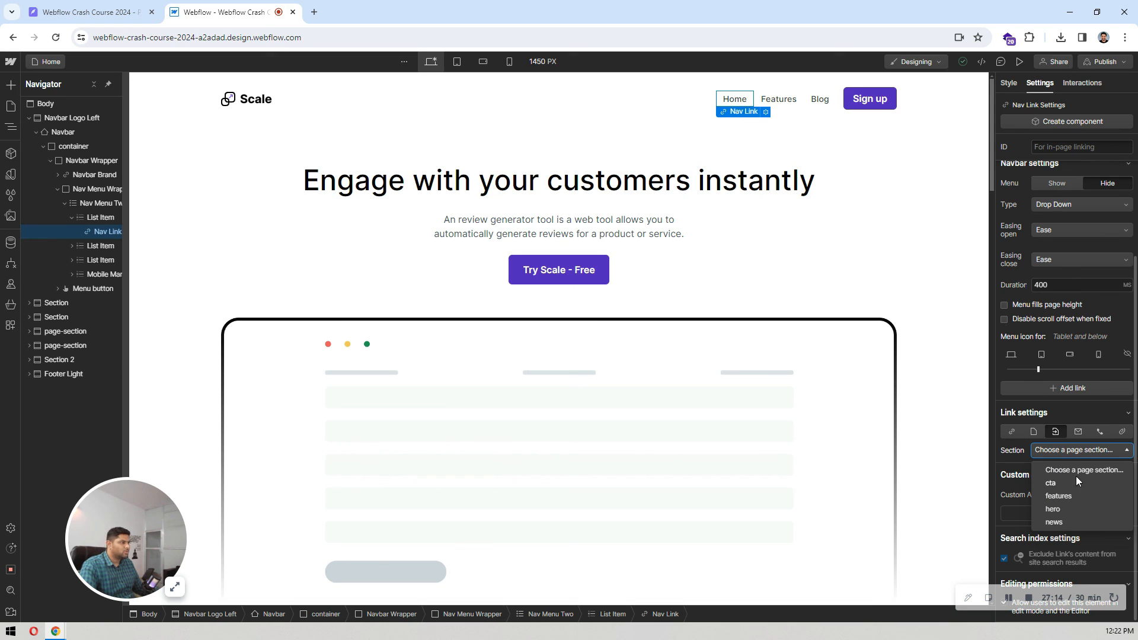
{"action": "left_click", "coordinate": [1058, 508]}
Step: Change the navbar's Features link to a page section link targeting "features"
{"action": "left_click", "coordinate": [778, 99]}
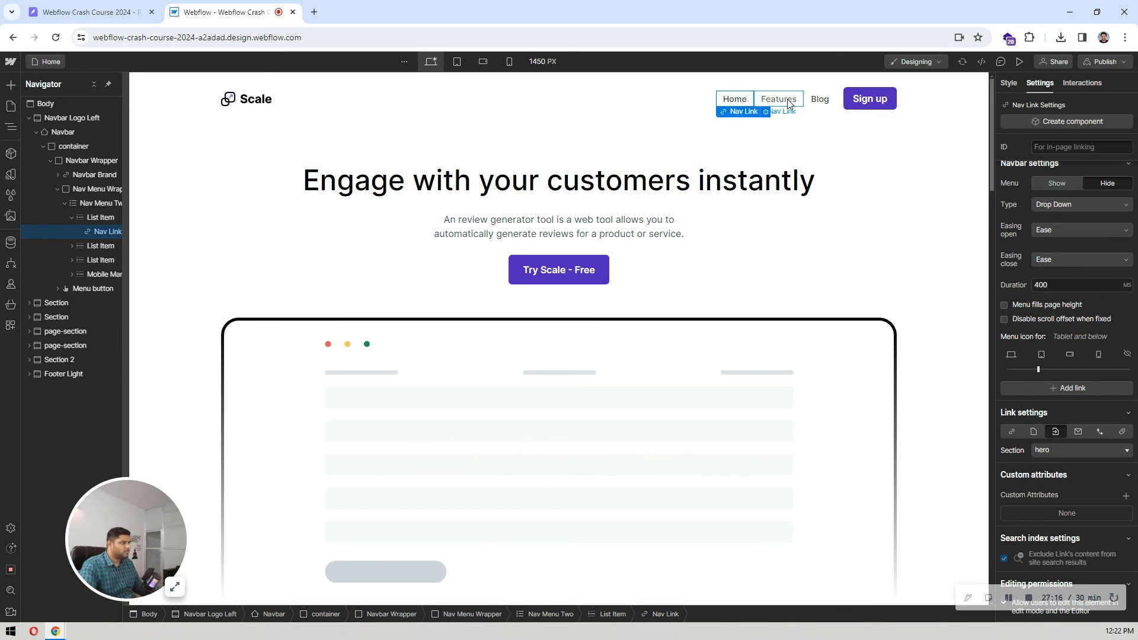
{"action": "scroll", "coordinate": [1061, 397], "scroll_direction": "down", "scroll_amount": 2}
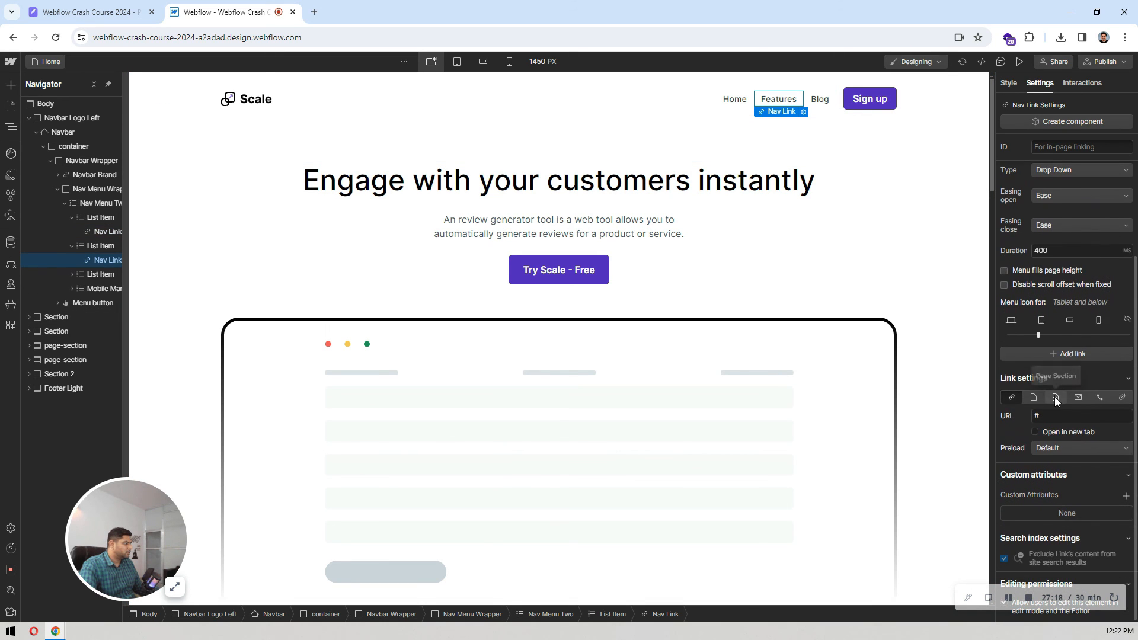
{"action": "left_click", "coordinate": [1054, 396]}
{"action": "left_click", "coordinate": [1064, 447]}
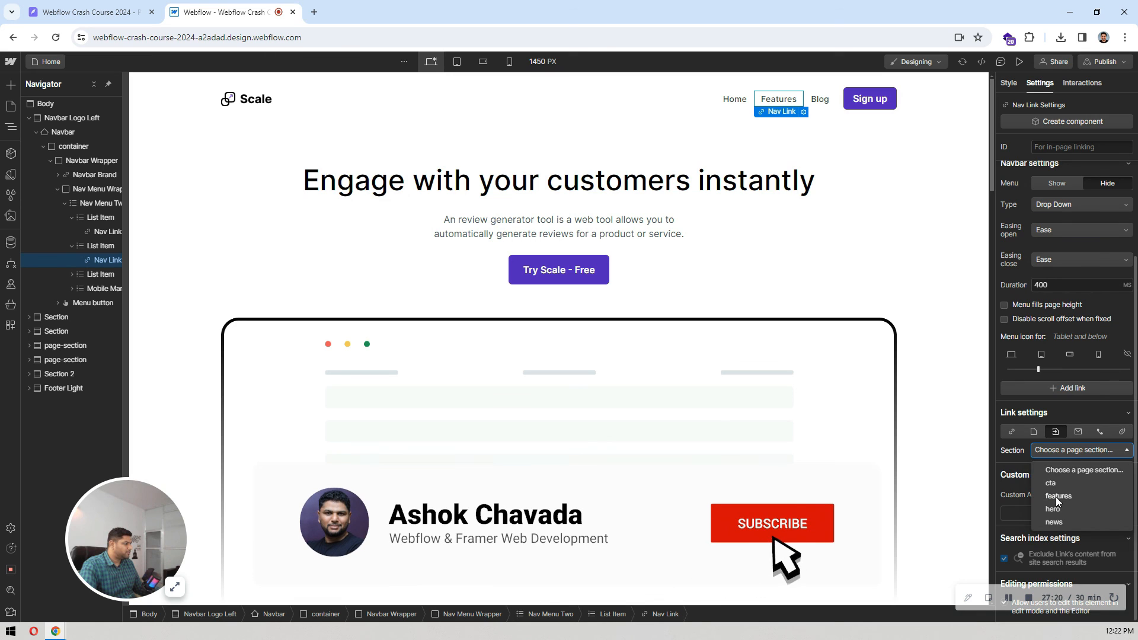
{"action": "left_click", "coordinate": [1058, 496]}
Step: Change the navbar's Blog link to a page section link targeting "news"
{"action": "left_click", "coordinate": [820, 99]}
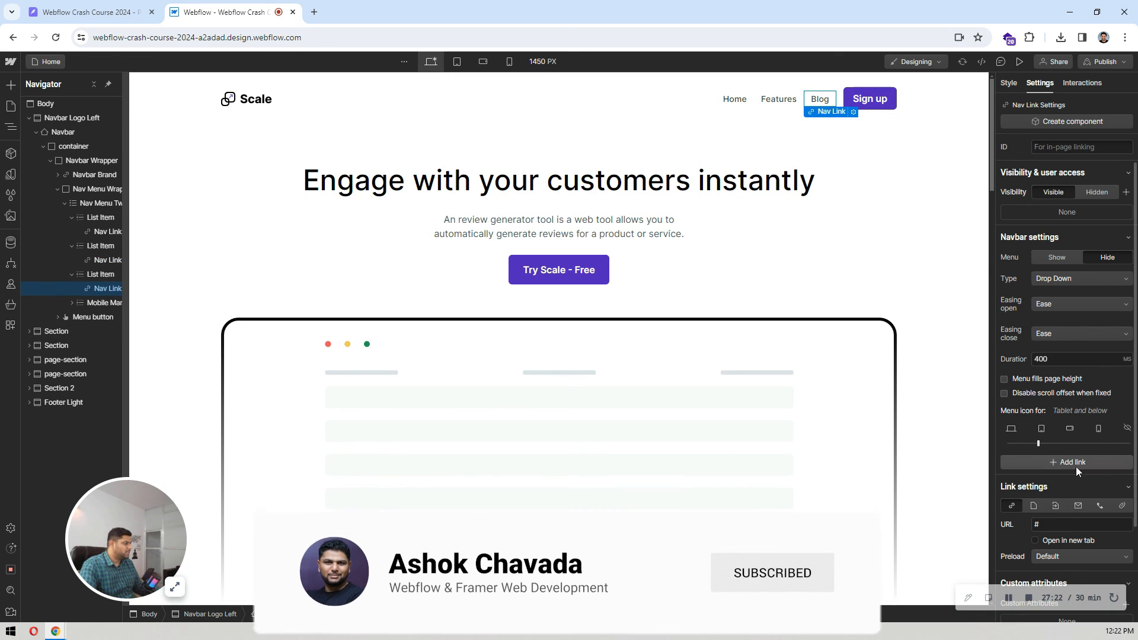
{"action": "left_click", "coordinate": [1054, 506]}
{"action": "scroll", "coordinate": [1063, 396], "scroll_direction": "down", "scroll_amount": 1}
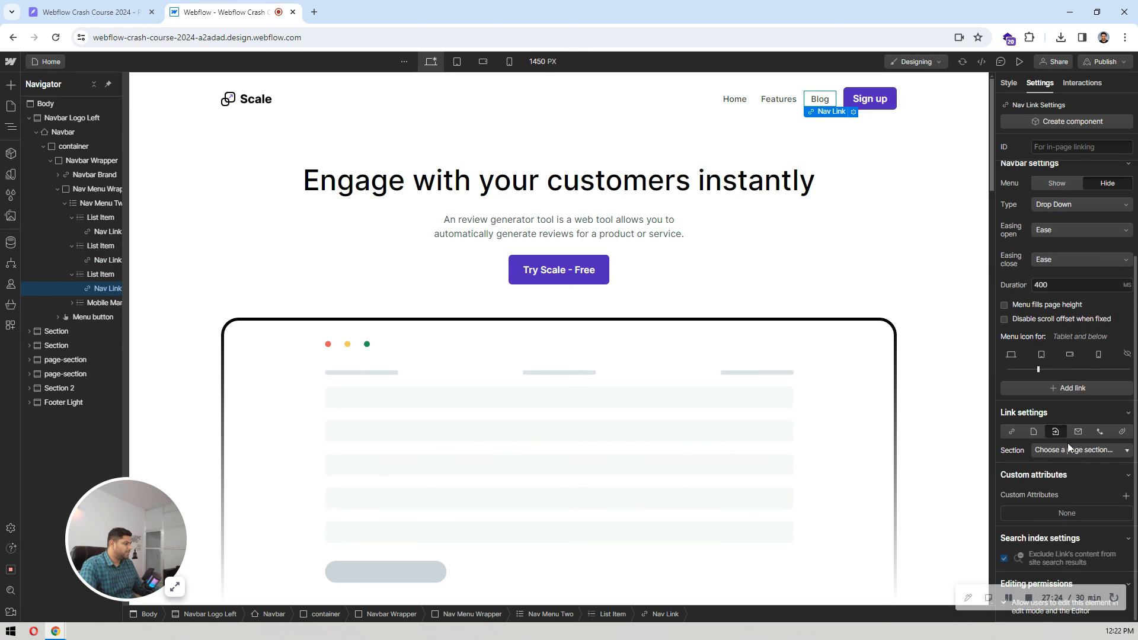
{"action": "left_click", "coordinate": [1068, 449]}
{"action": "left_click", "coordinate": [1044, 496]}
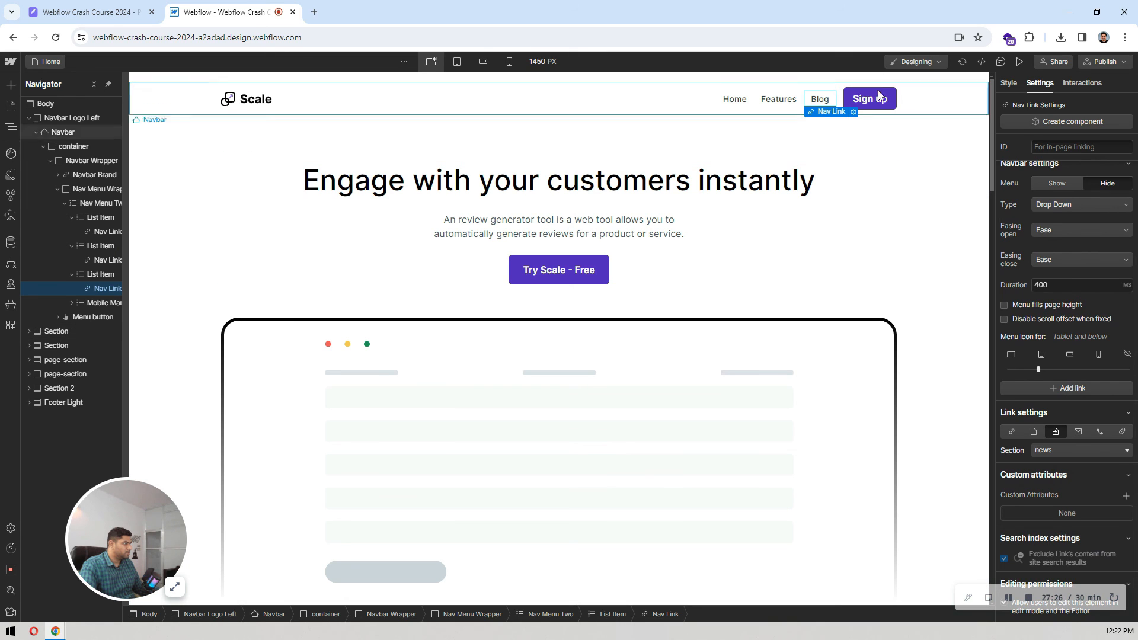
Step: Change the navbar's Sign up button to a page section link targeting "cta"
{"action": "left_click", "coordinate": [870, 99]}
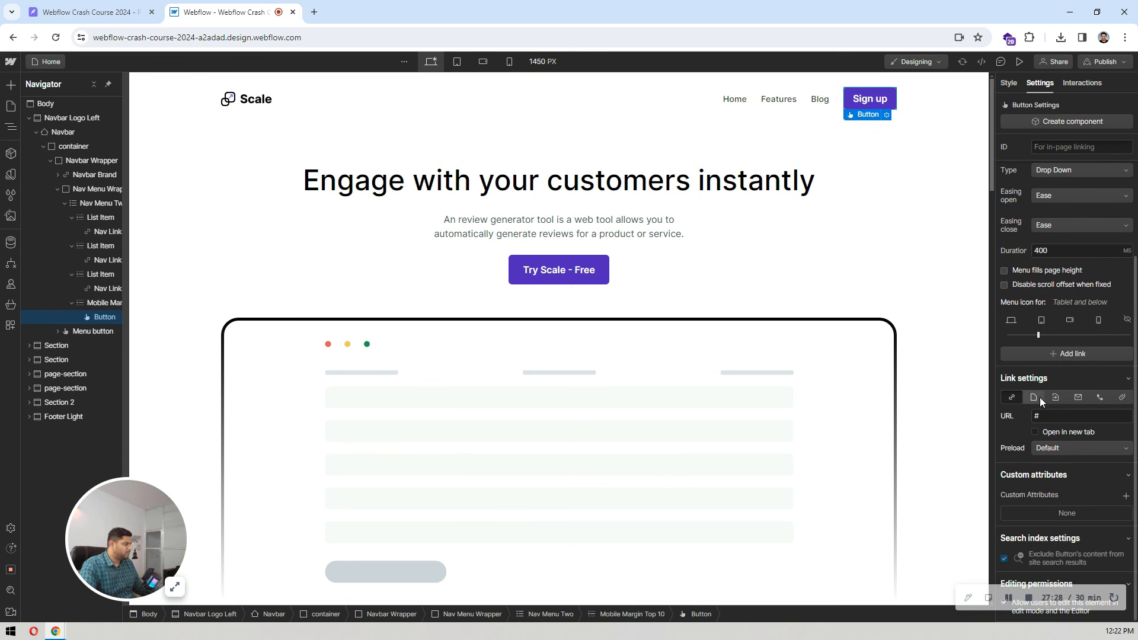
{"action": "left_click", "coordinate": [1061, 431]}
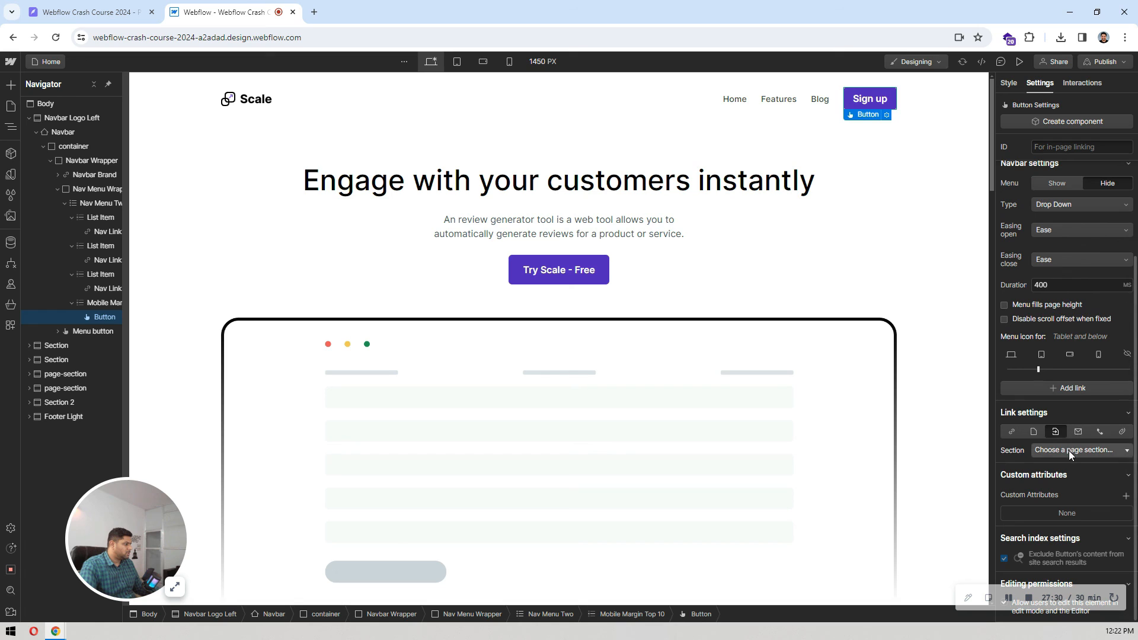
{"action": "left_click", "coordinate": [1070, 450]}
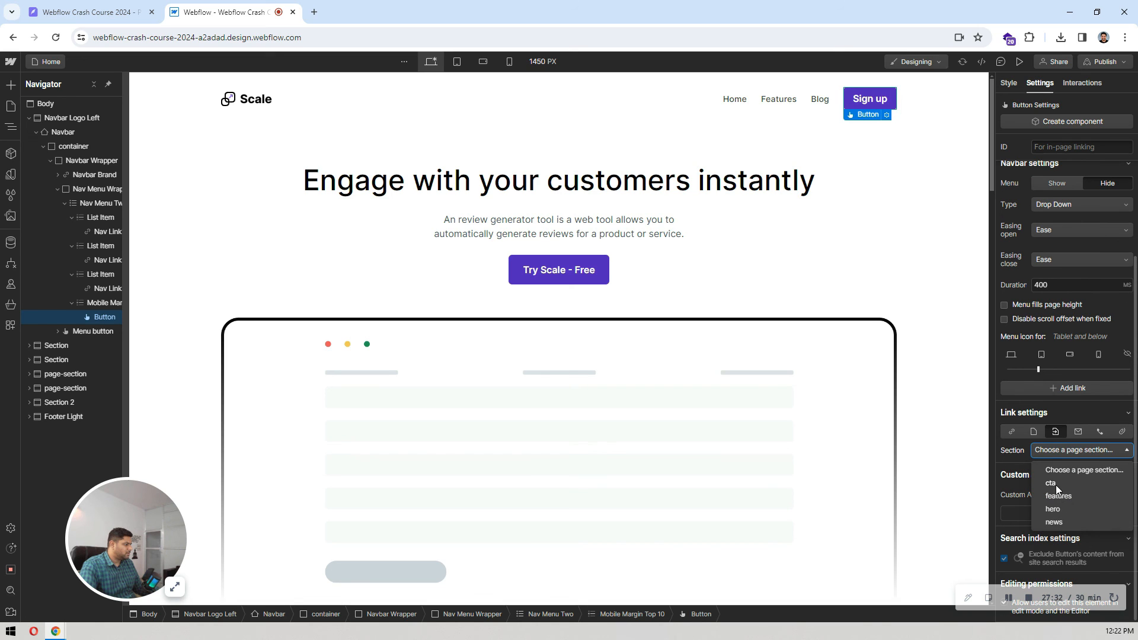
{"action": "left_click", "coordinate": [1054, 484]}
{"action": "left_click", "coordinate": [762, 182]}
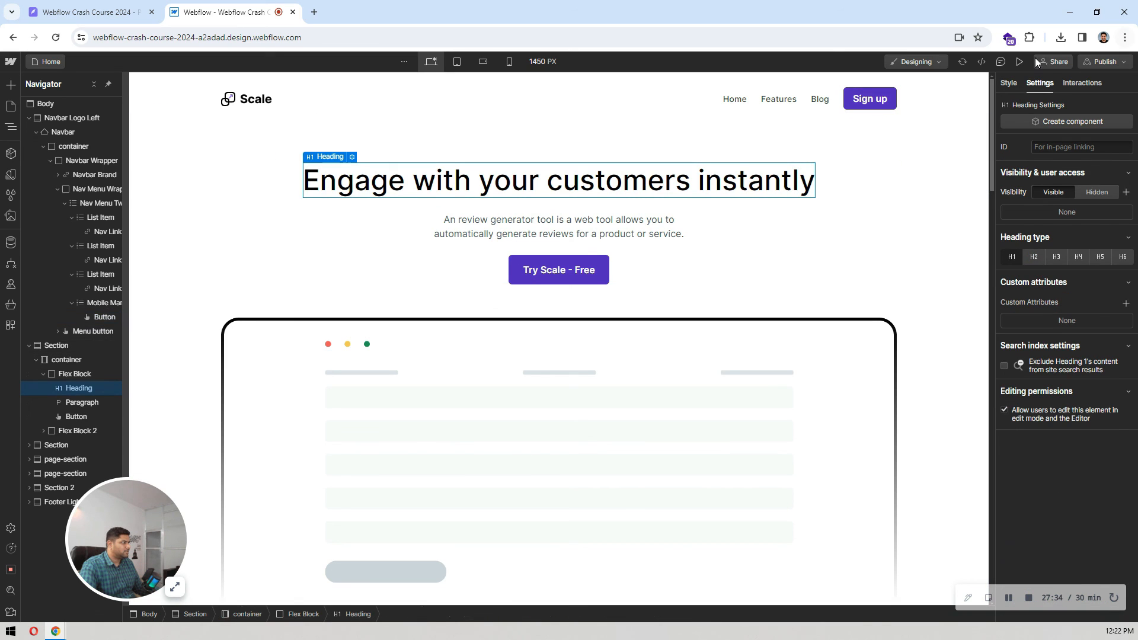
Step: Preview the page and check that the navbar's Home, Features, Blog and Sign up links reach their sections, and return to the designer
{"action": "left_click", "coordinate": [1025, 61]}
{"action": "scroll", "coordinate": [917, 226], "scroll_direction": "down", "scroll_amount": 1}
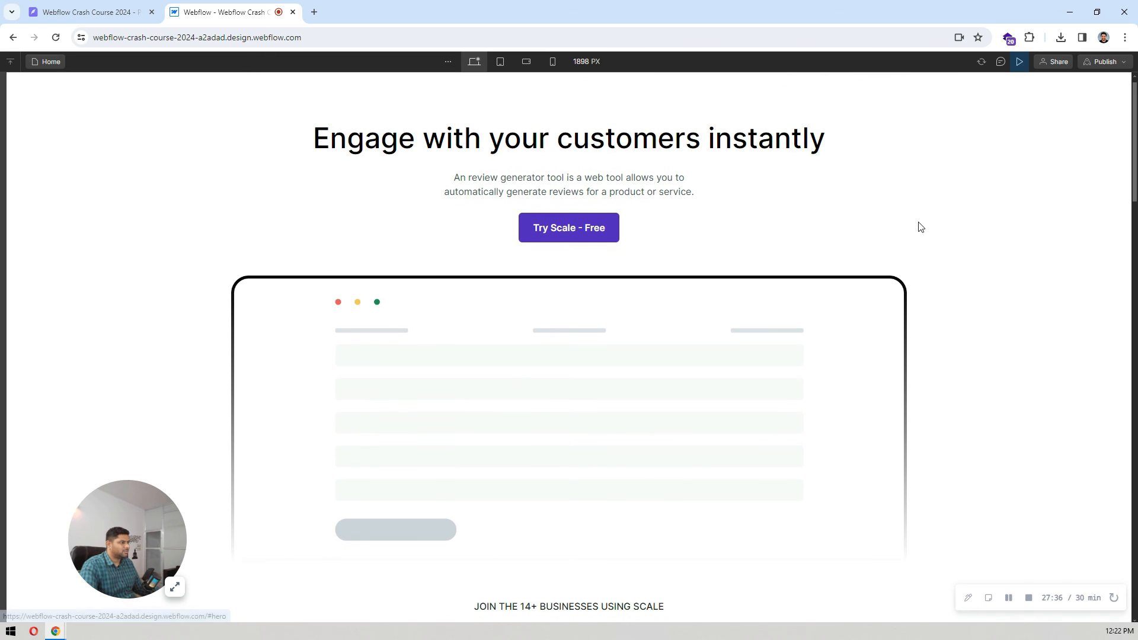
{"action": "scroll", "coordinate": [920, 227], "scroll_direction": "up", "scroll_amount": 1}
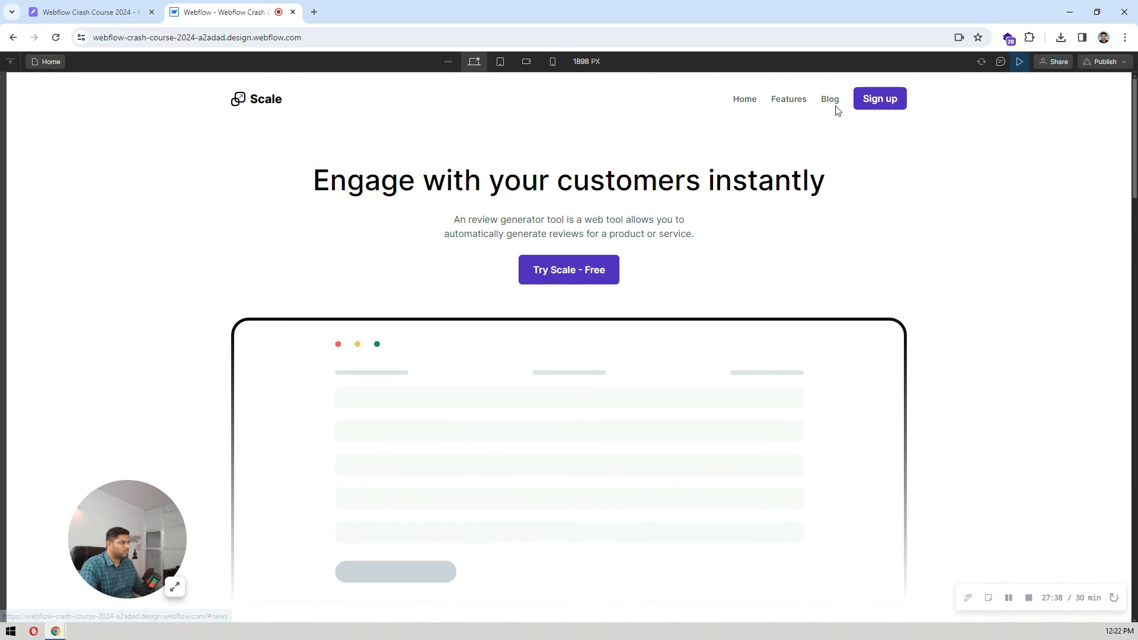
{"action": "scroll", "coordinate": [928, 190], "scroll_direction": "down", "scroll_amount": 10}
{"action": "scroll", "coordinate": [929, 192], "scroll_direction": "down", "scroll_amount": 4}
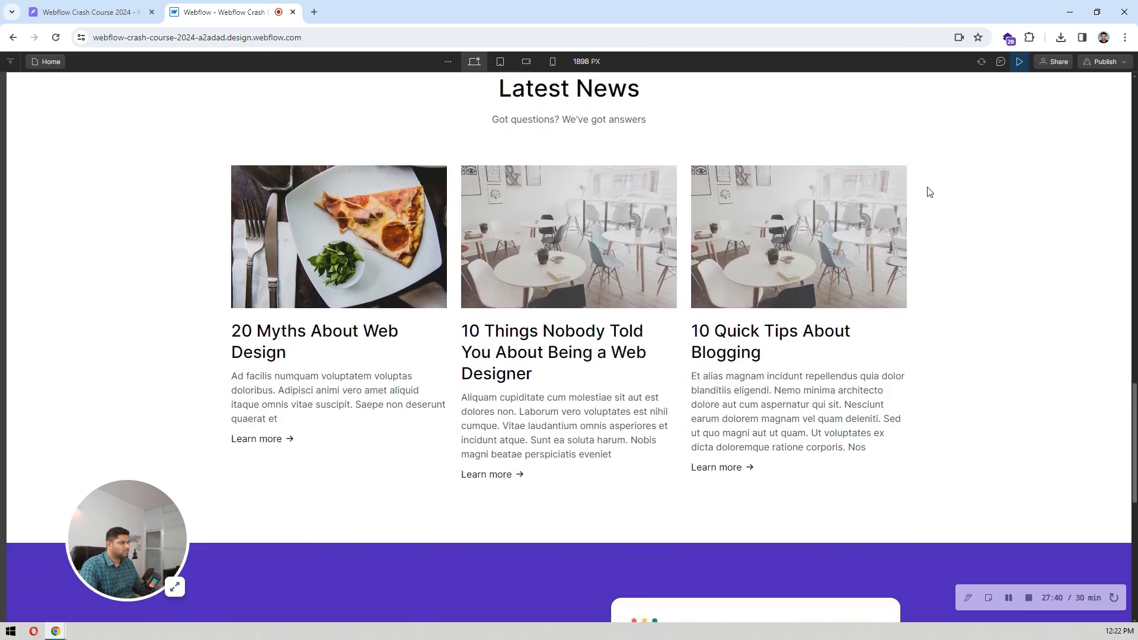
{"action": "scroll", "coordinate": [929, 192], "scroll_direction": "up", "scroll_amount": 15}
{"action": "scroll", "coordinate": [955, 178], "scroll_direction": "down", "scroll_amount": 15}
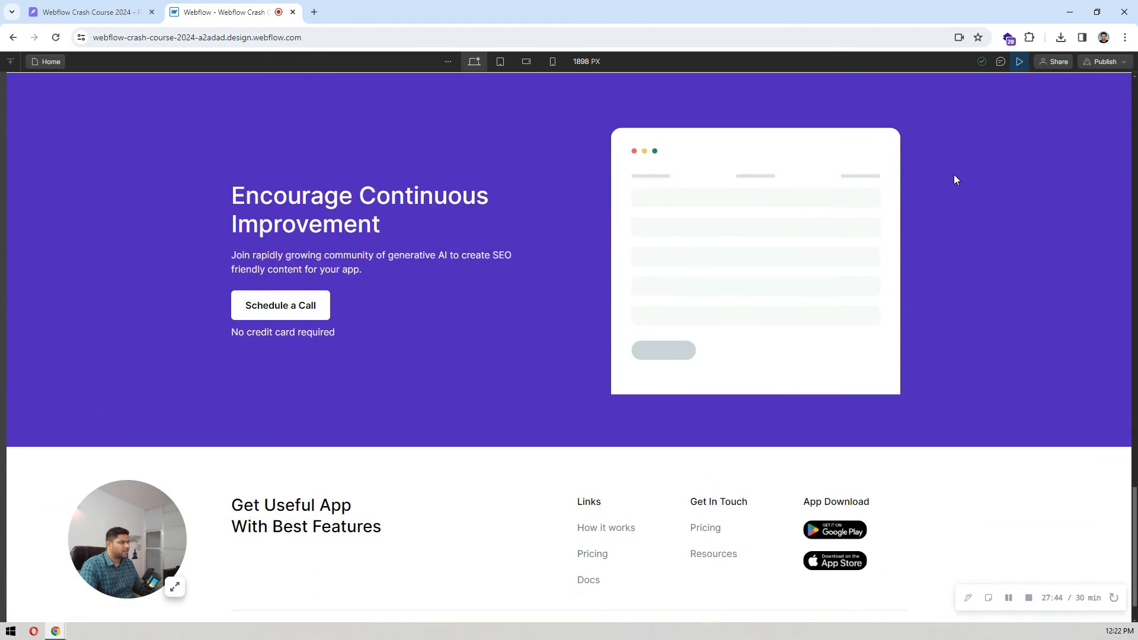
{"action": "scroll", "coordinate": [955, 179], "scroll_direction": "up", "scroll_amount": 15}
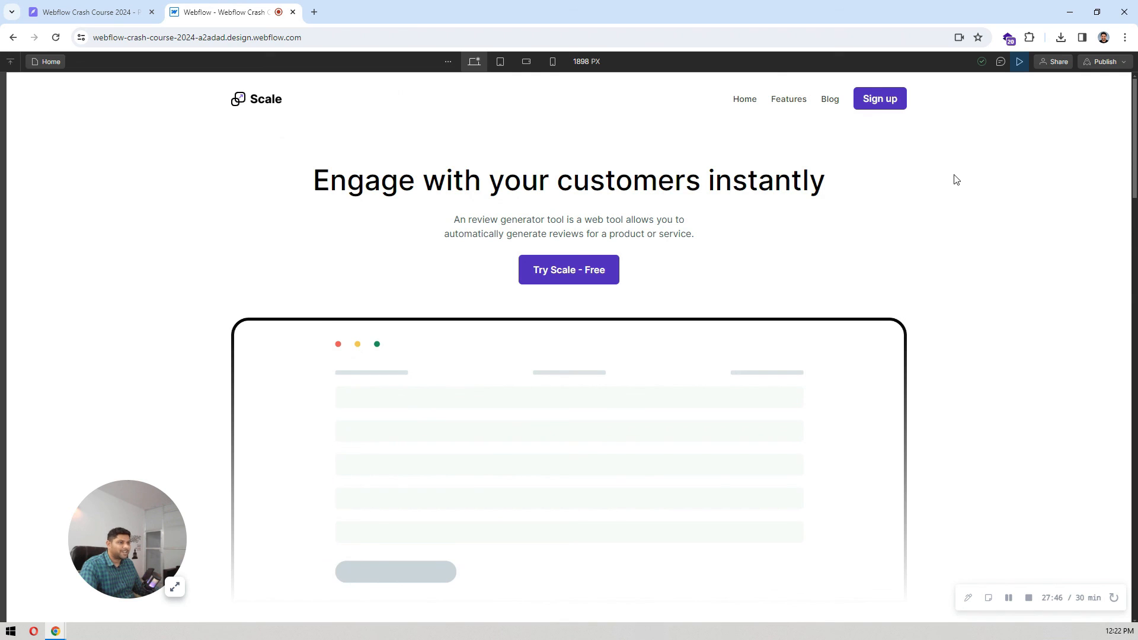
{"action": "left_click", "coordinate": [1020, 63]}
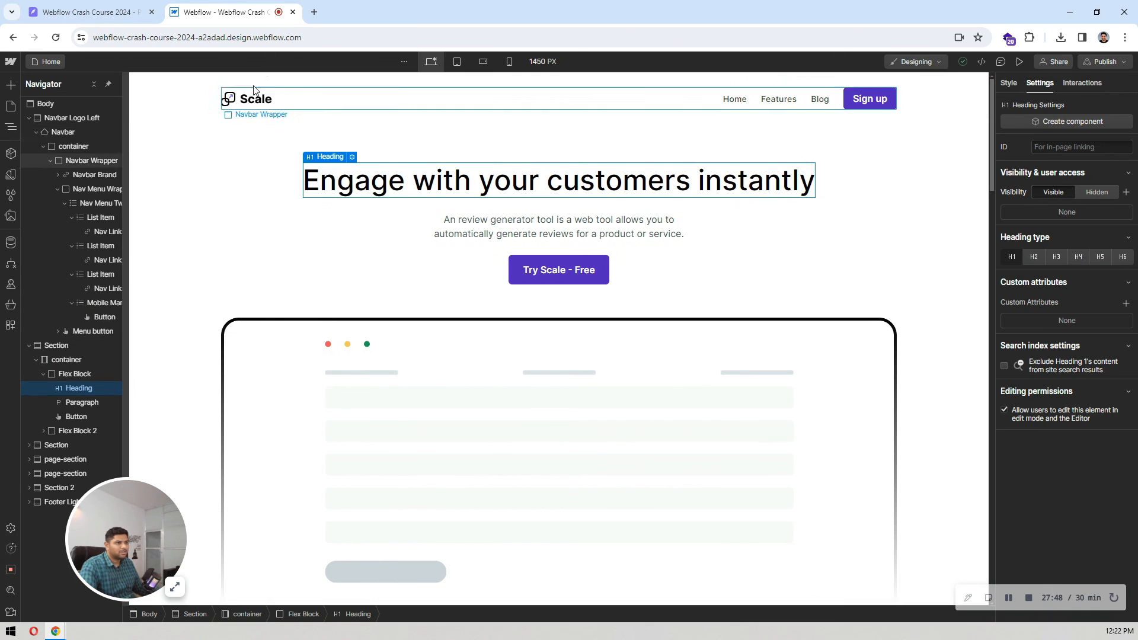
Step: Change the Navbar Brand logo link to a page section link targeting "hero"
{"action": "left_click", "coordinate": [89, 189]}
{"action": "left_click", "coordinate": [97, 174]}
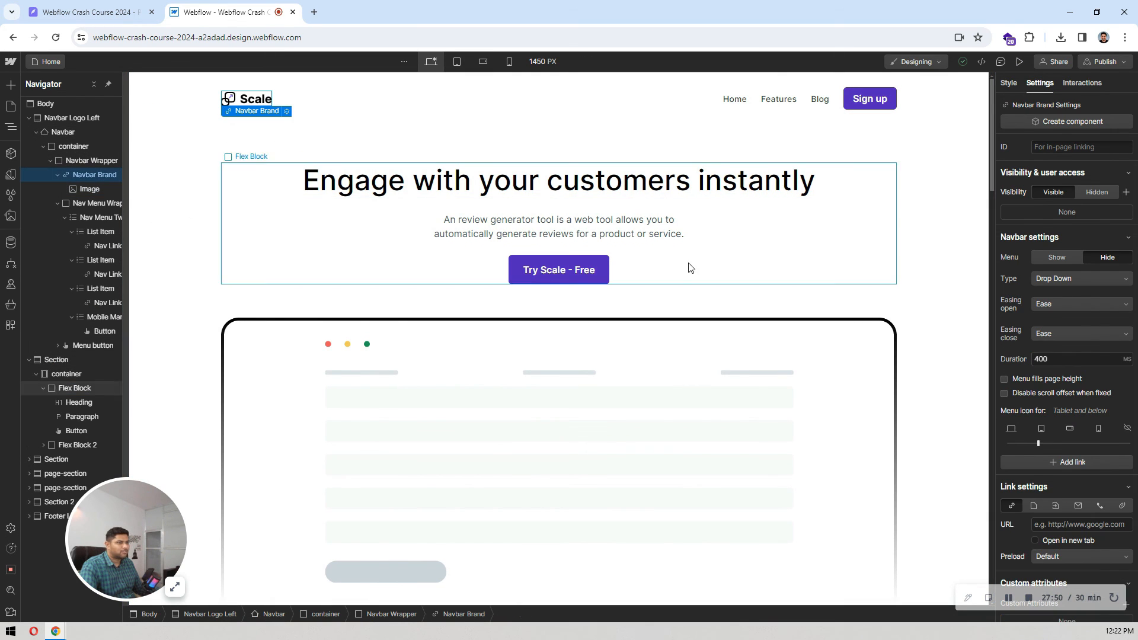
{"action": "scroll", "coordinate": [1084, 328], "scroll_direction": "down", "scroll_amount": 2}
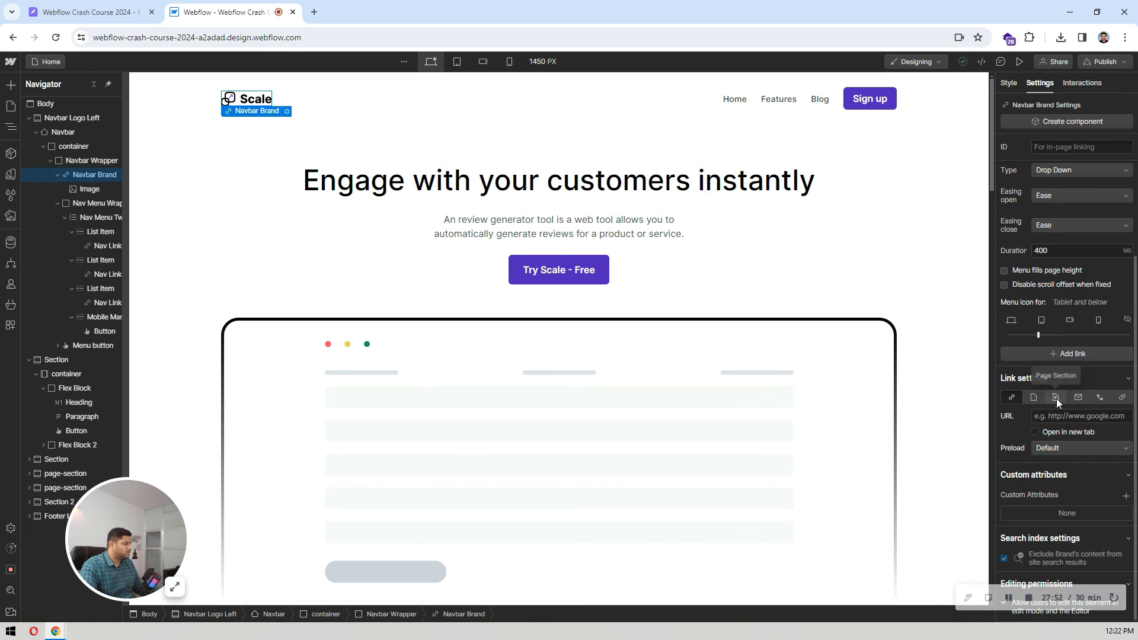
{"action": "left_click", "coordinate": [1057, 398]}
{"action": "left_click", "coordinate": [1060, 452]}
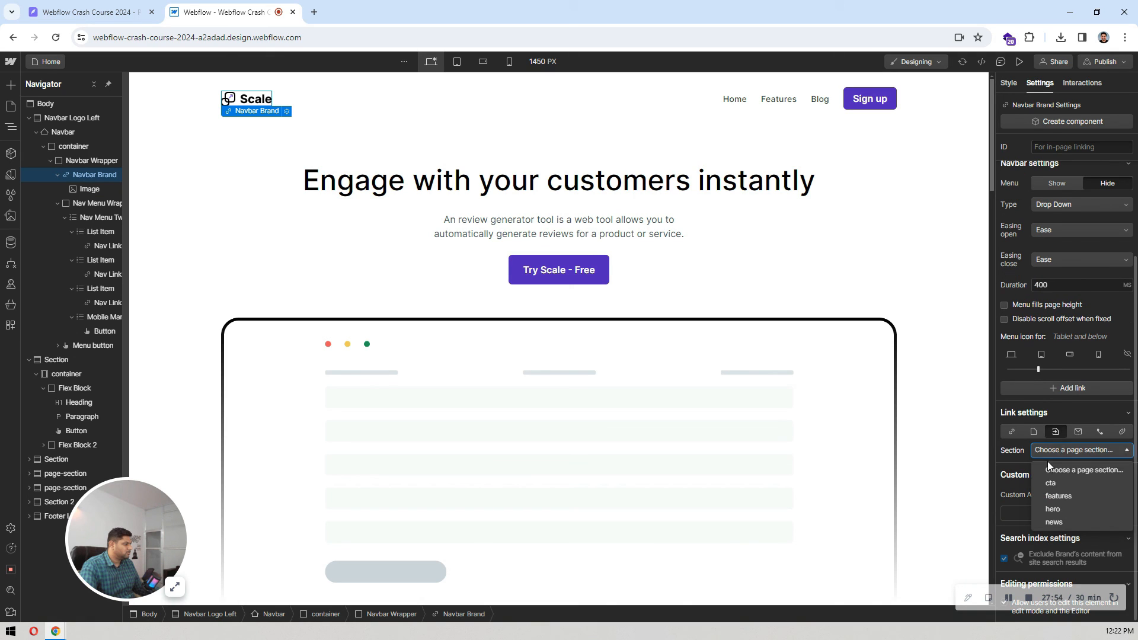
{"action": "left_click", "coordinate": [1054, 509]}
{"action": "left_click", "coordinate": [644, 241]}
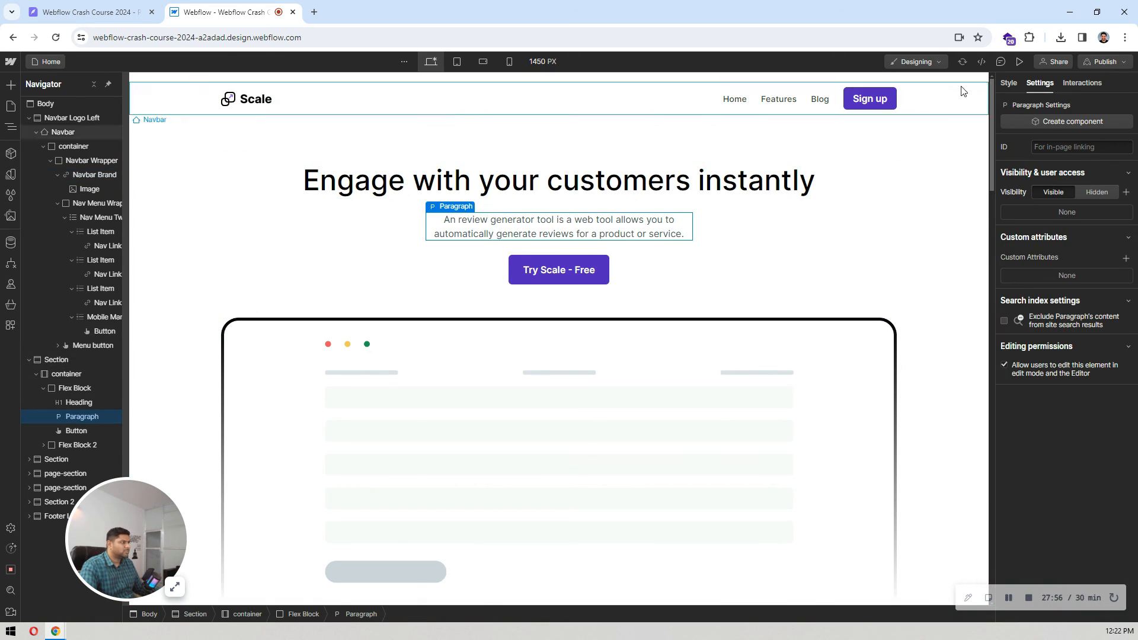
Step: Preview the page again and review the finished layout from the navbar and hero section down to the footer
{"action": "left_click", "coordinate": [1021, 61]}
{"action": "scroll", "coordinate": [654, 182], "scroll_direction": "down", "scroll_amount": 10}
{"action": "scroll", "coordinate": [654, 182], "scroll_direction": "up", "scroll_amount": 15}
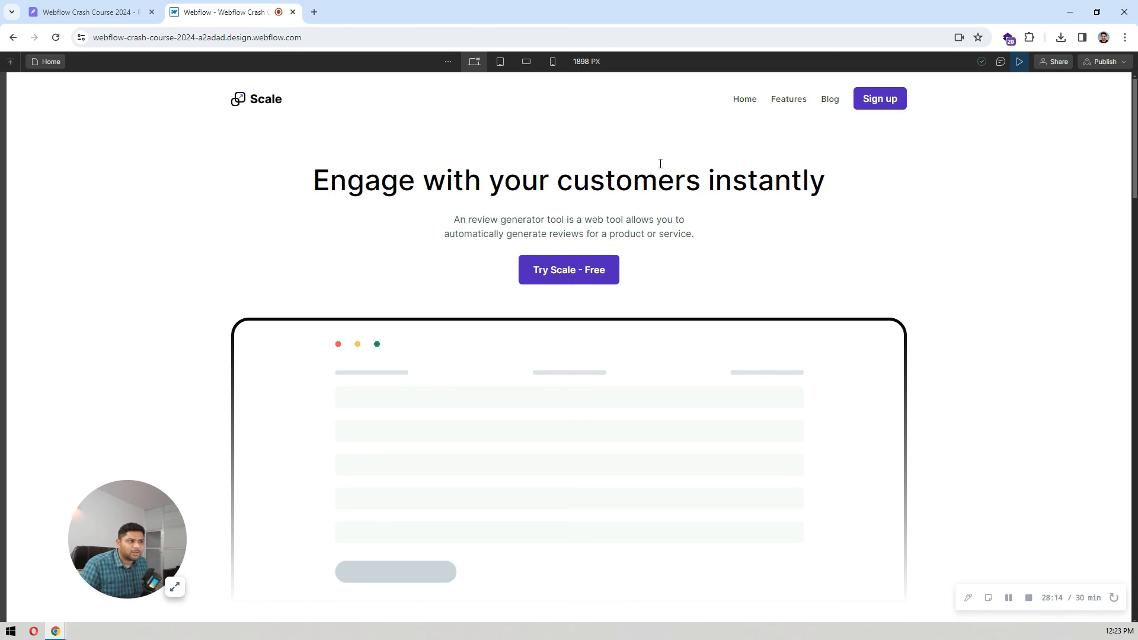
{"action": "scroll", "coordinate": [660, 163], "scroll_direction": "down", "scroll_amount": 15}
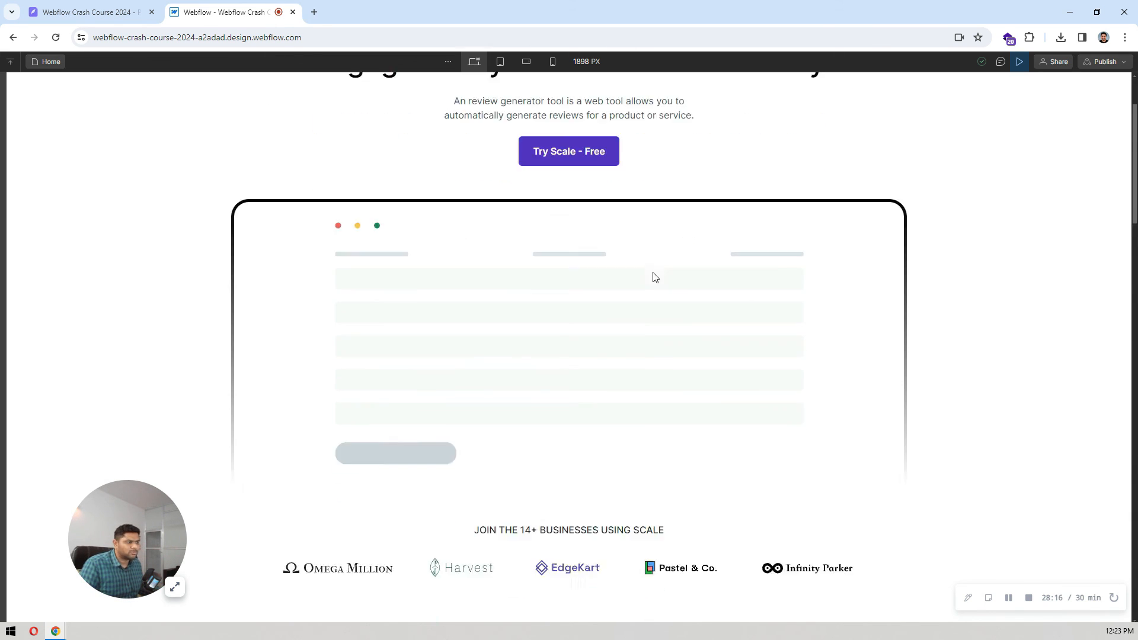
{"action": "scroll", "coordinate": [602, 328], "scroll_direction": "down", "scroll_amount": 5}
{"action": "scroll", "coordinate": [601, 326], "scroll_direction": "down", "scroll_amount": 12}
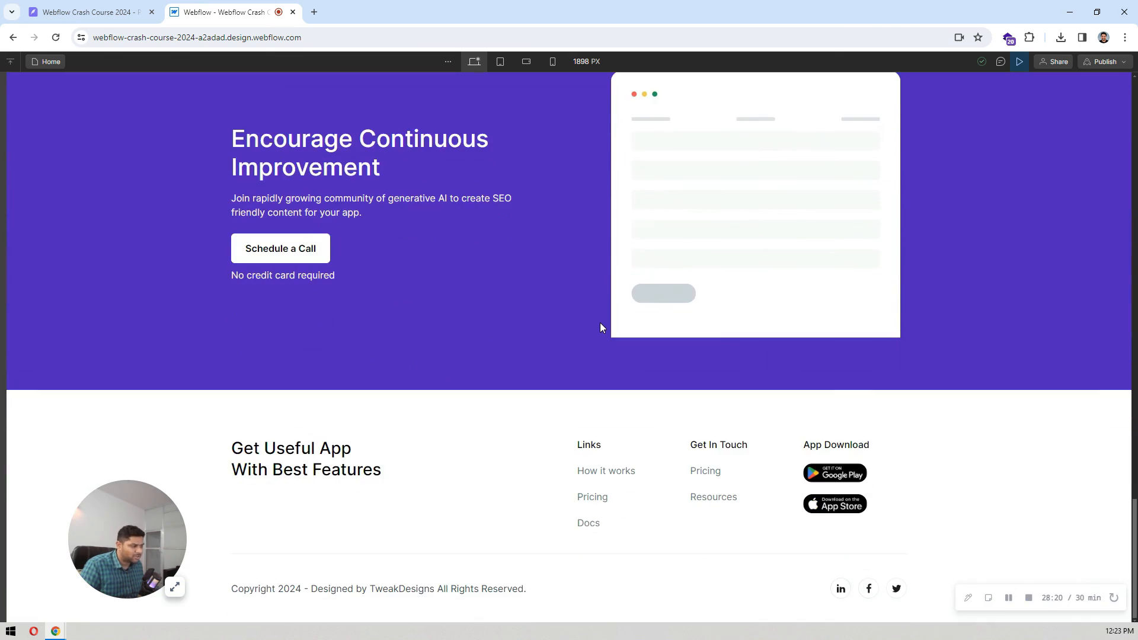
{"action": "scroll", "coordinate": [601, 327], "scroll_direction": "up", "scroll_amount": 20}
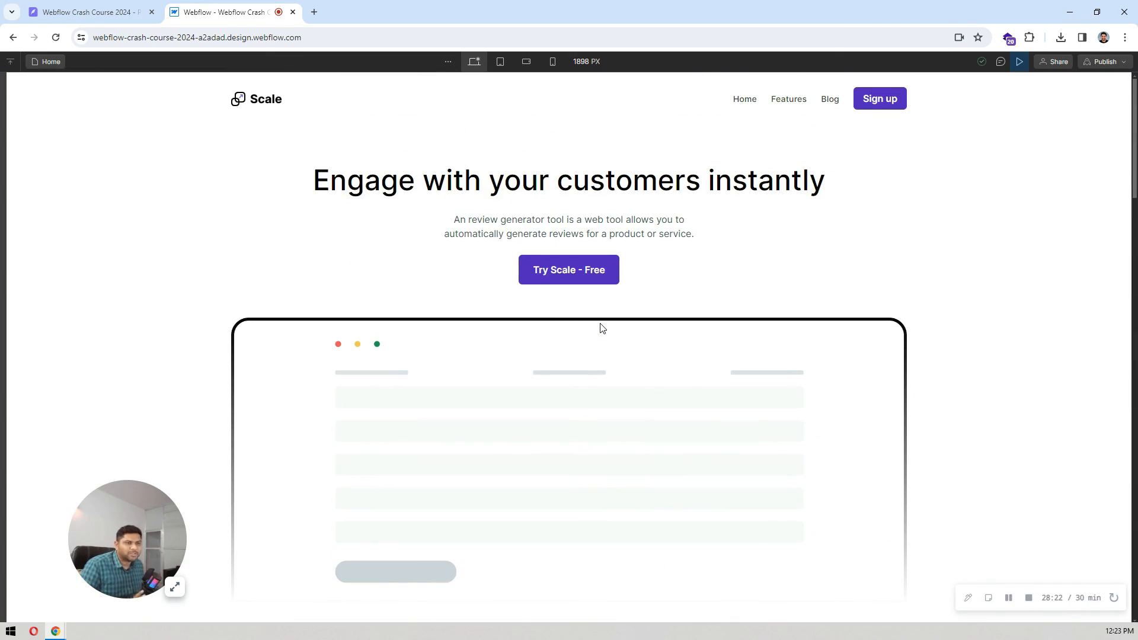